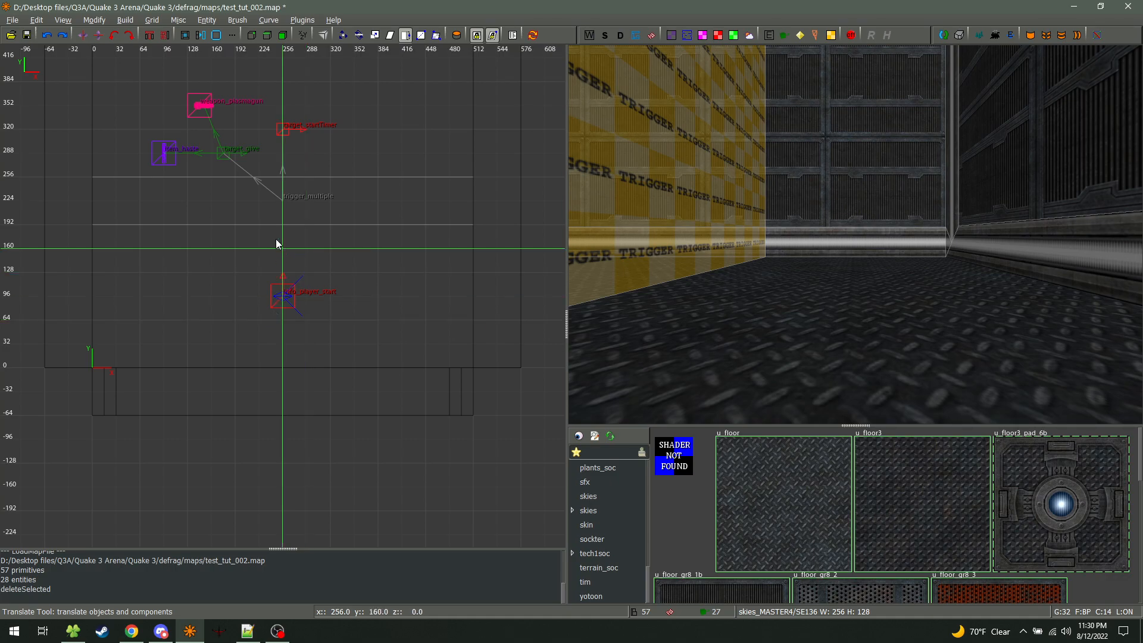
Delete the target key from the info_player_start entity
shift+click(292, 296)
key(n)
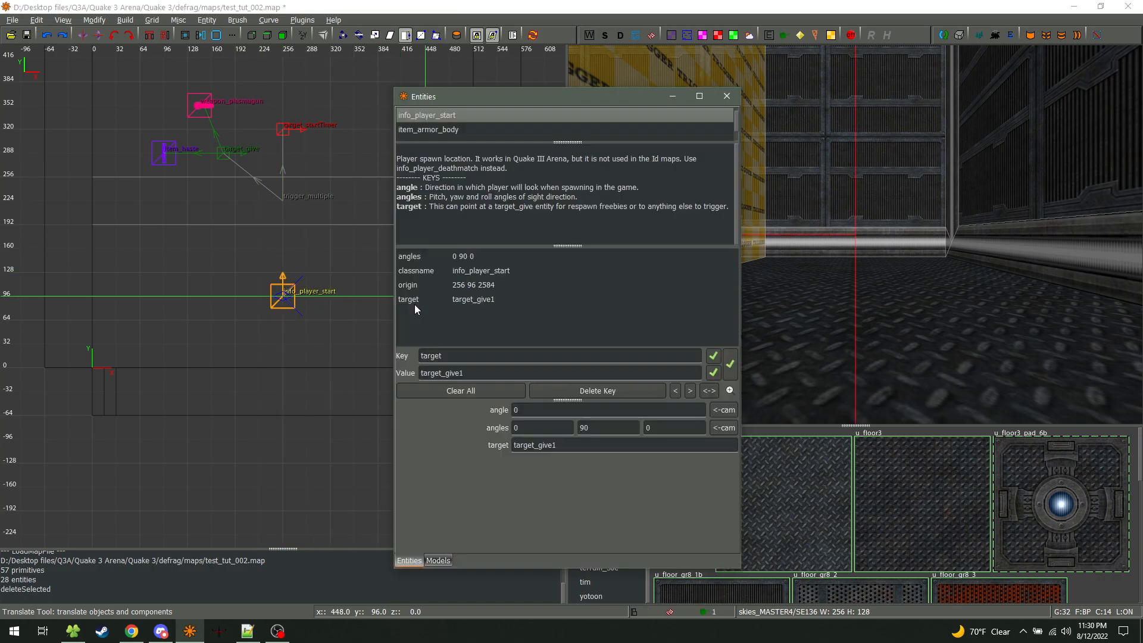
click(457, 302)
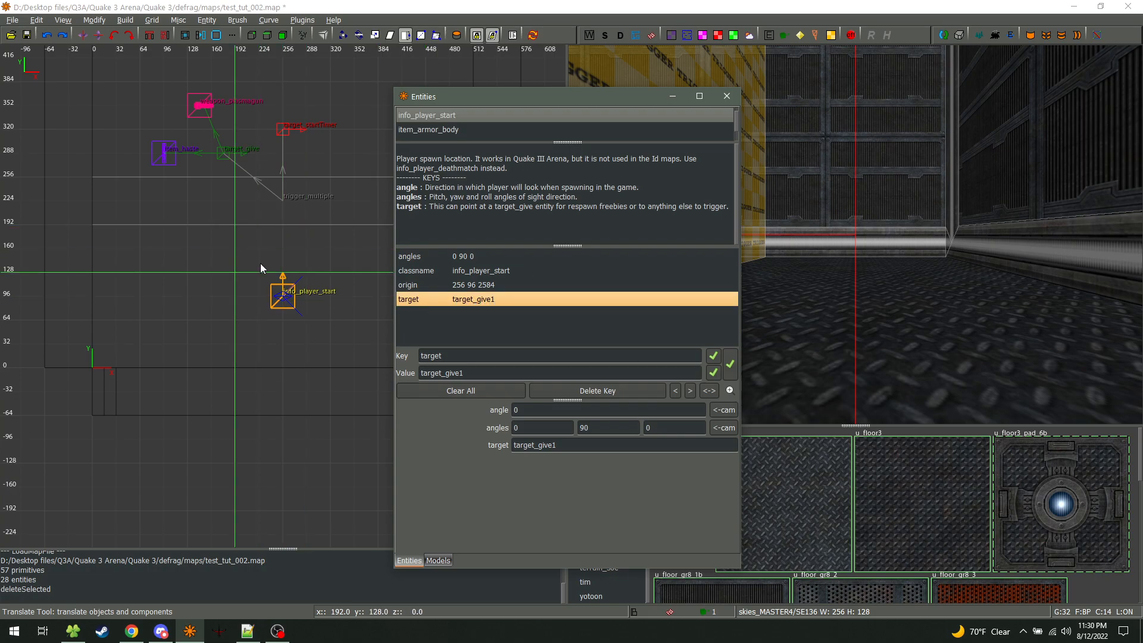
click(607, 392)
click(728, 96)
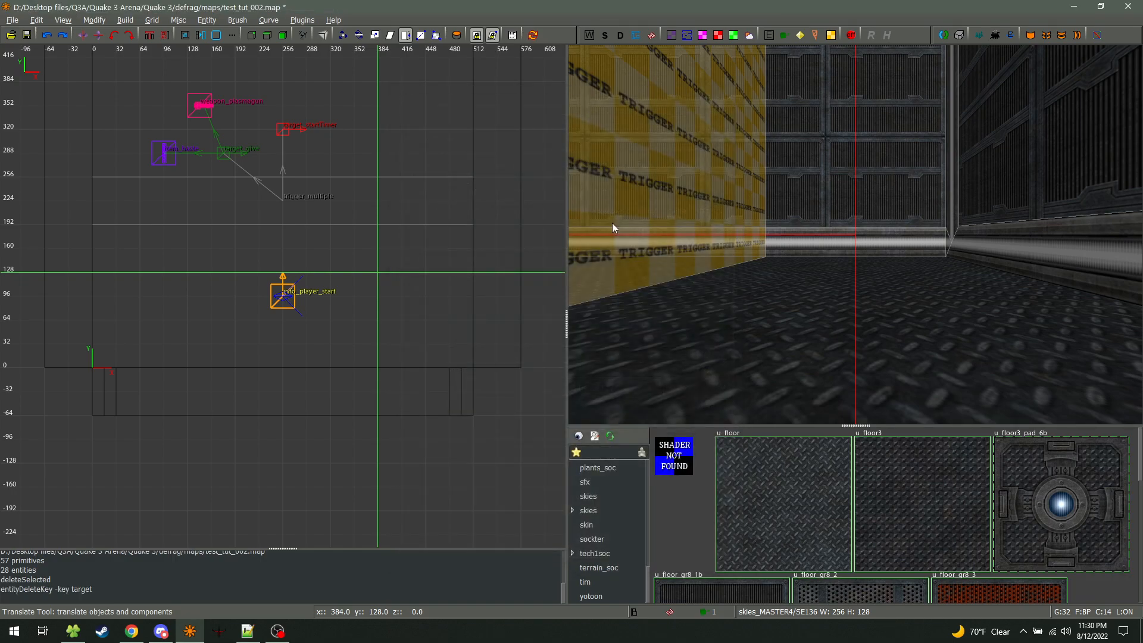
key(Escape)
right_click(289, 257)
mouse_move(330, 429)
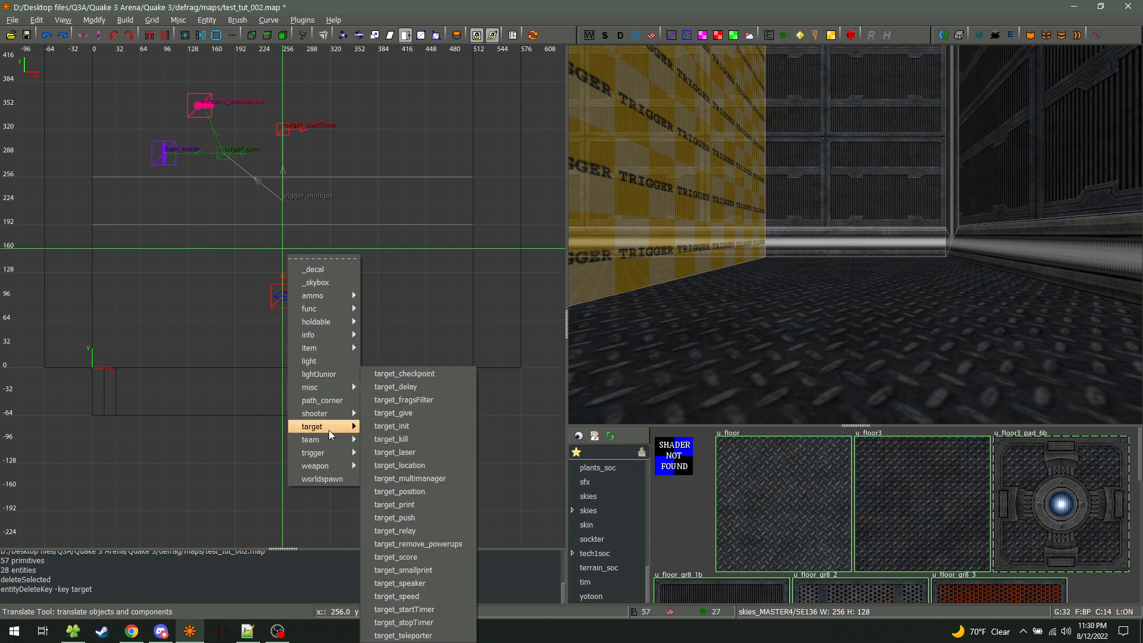
click(410, 424)
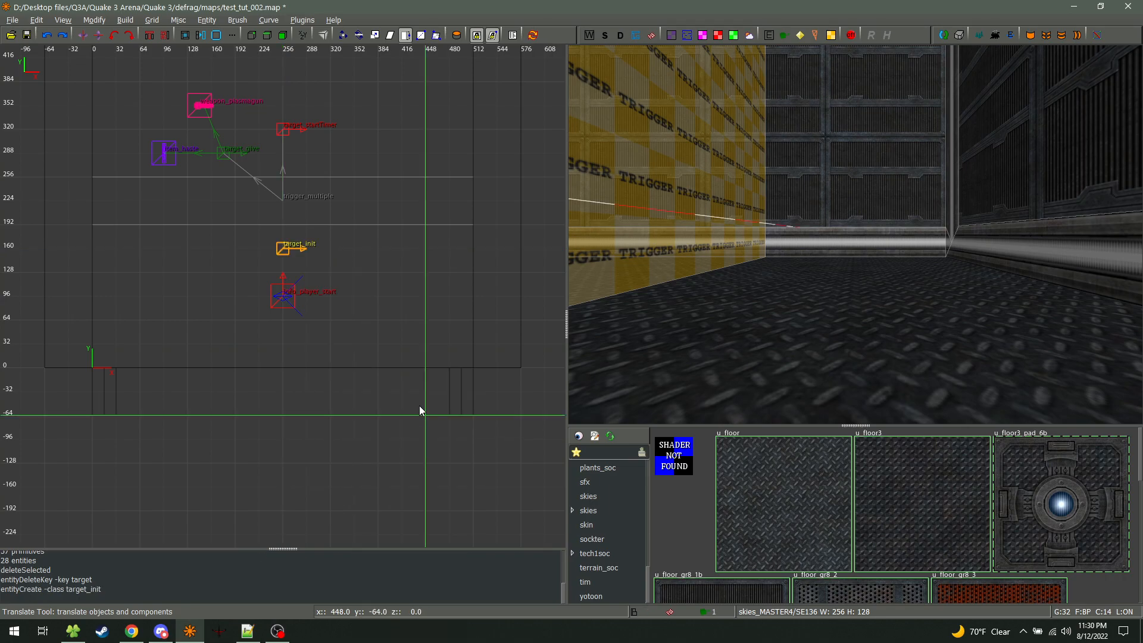
key(Escape)
shift+click(284, 247)
right_click(284, 247)
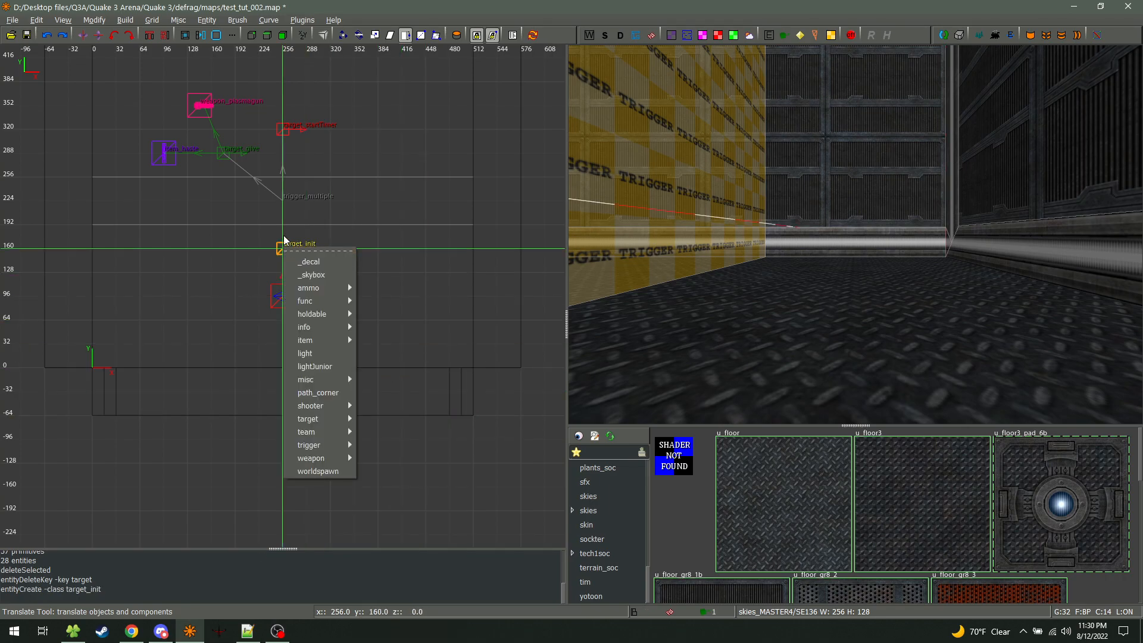
click(283, 238)
key(BackSpace)
Create a target_give entity just in front of the player start and an item_enviro entity beside it
right_click(289, 251)
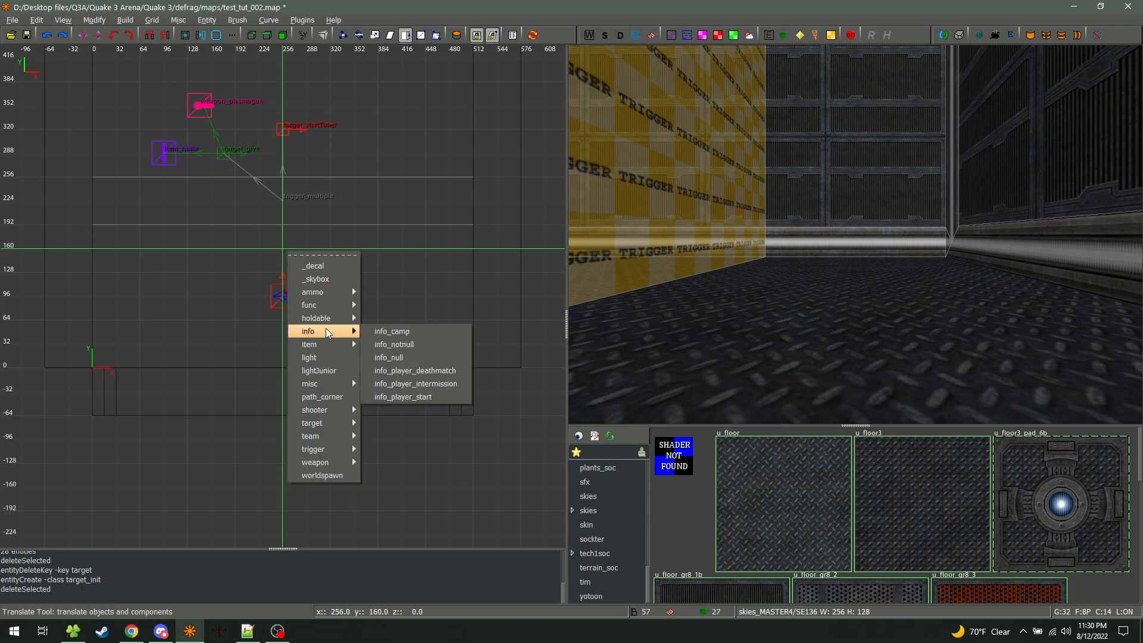
mouse_move(329, 436)
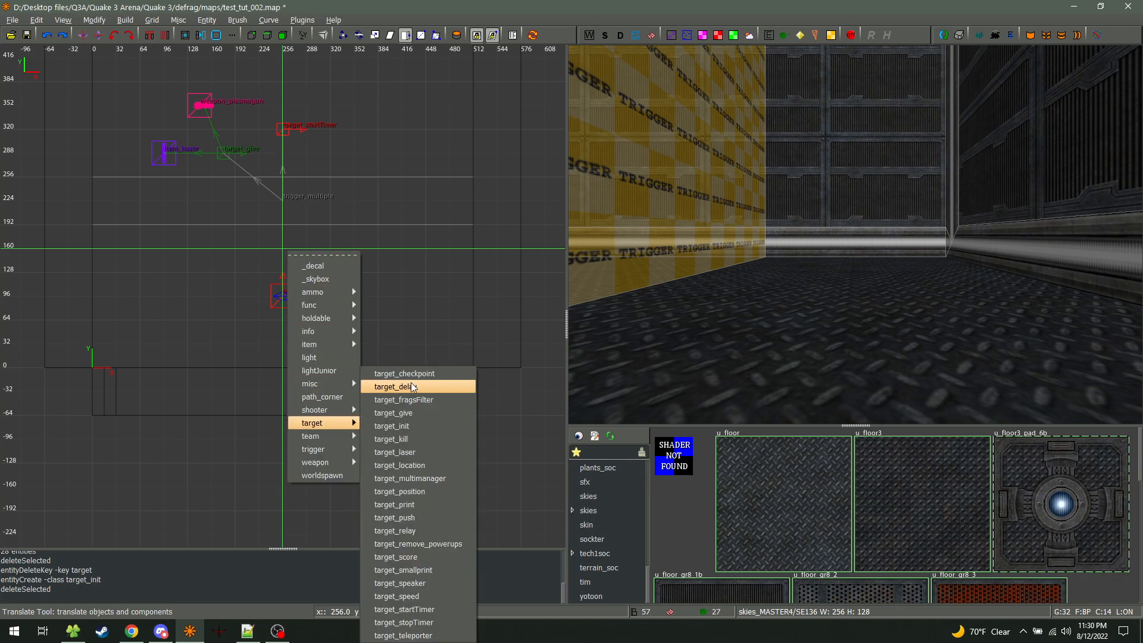
click(409, 411)
right_click(228, 246)
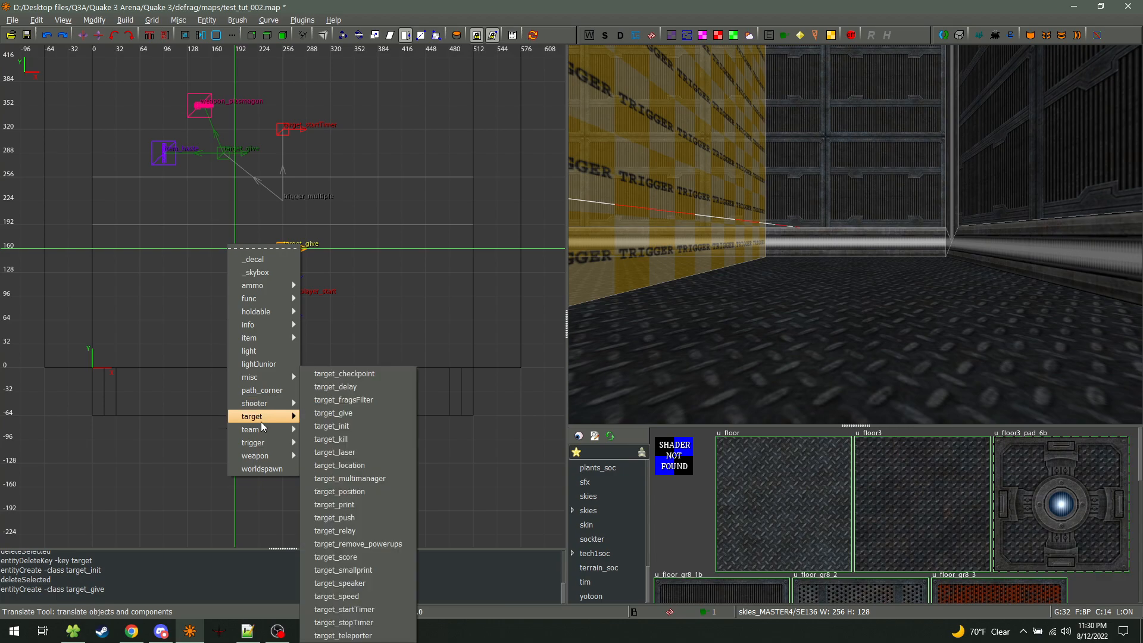
mouse_move(262, 327)
mouse_move(275, 344)
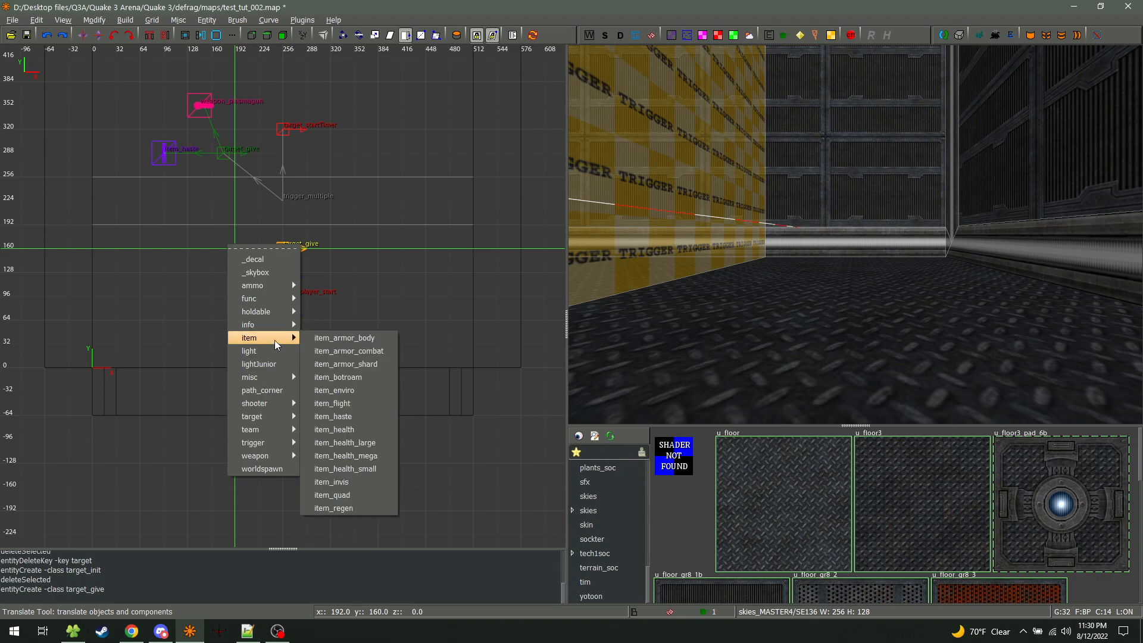
click(352, 391)
key(Escape)
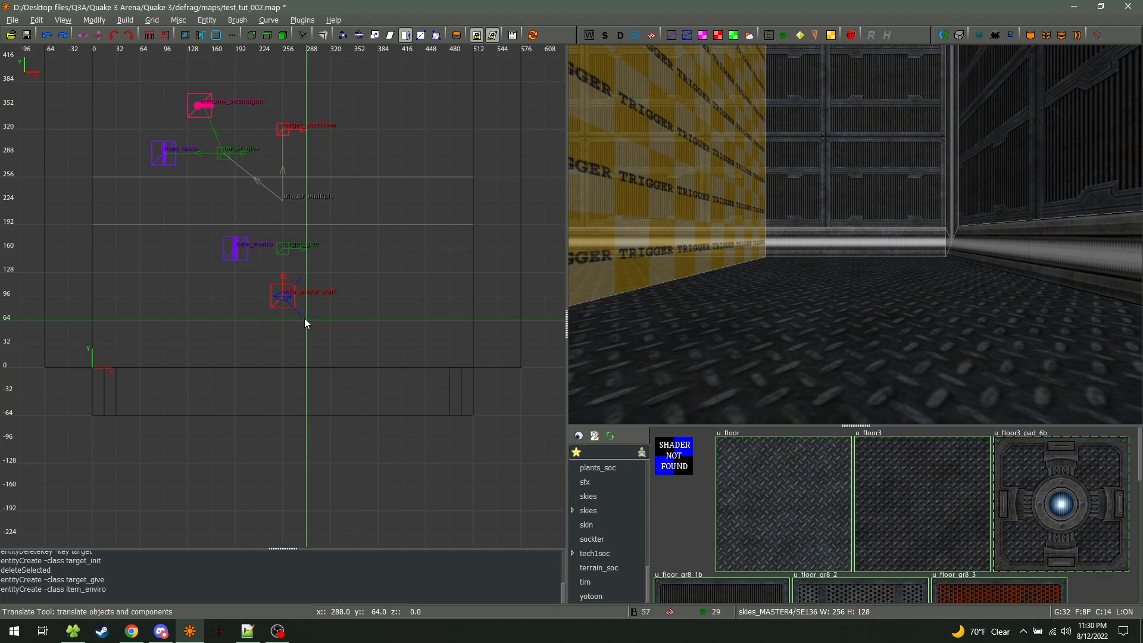
Connect info_player_start to the new target_give, and that target_give to item_enviro
click(283, 295)
shift+click(285, 249)
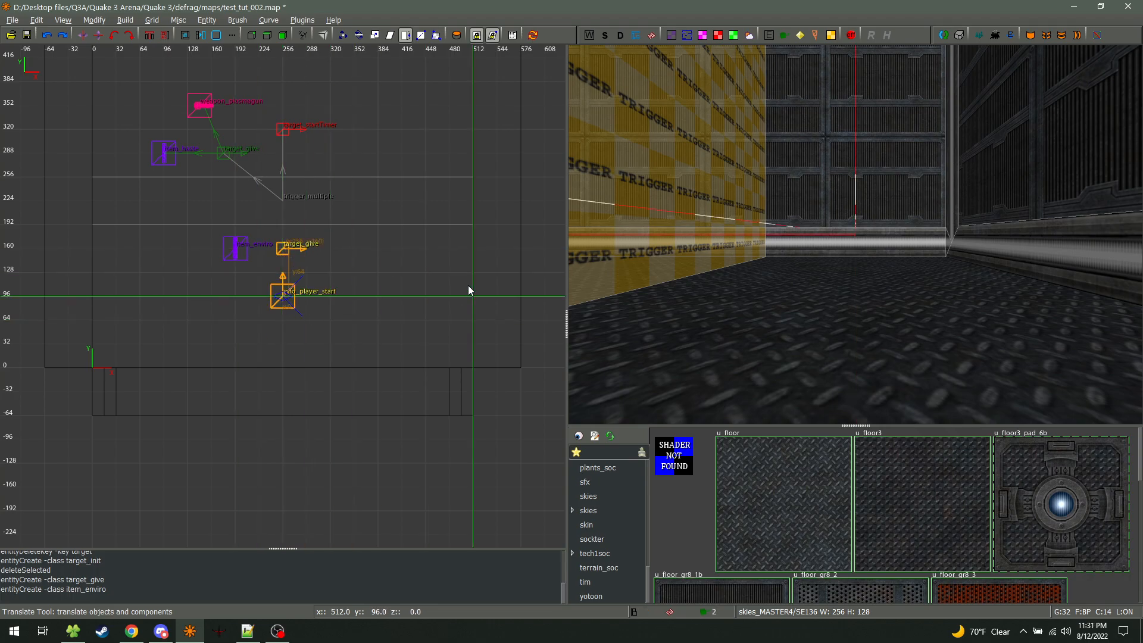
key(ctrl+k)
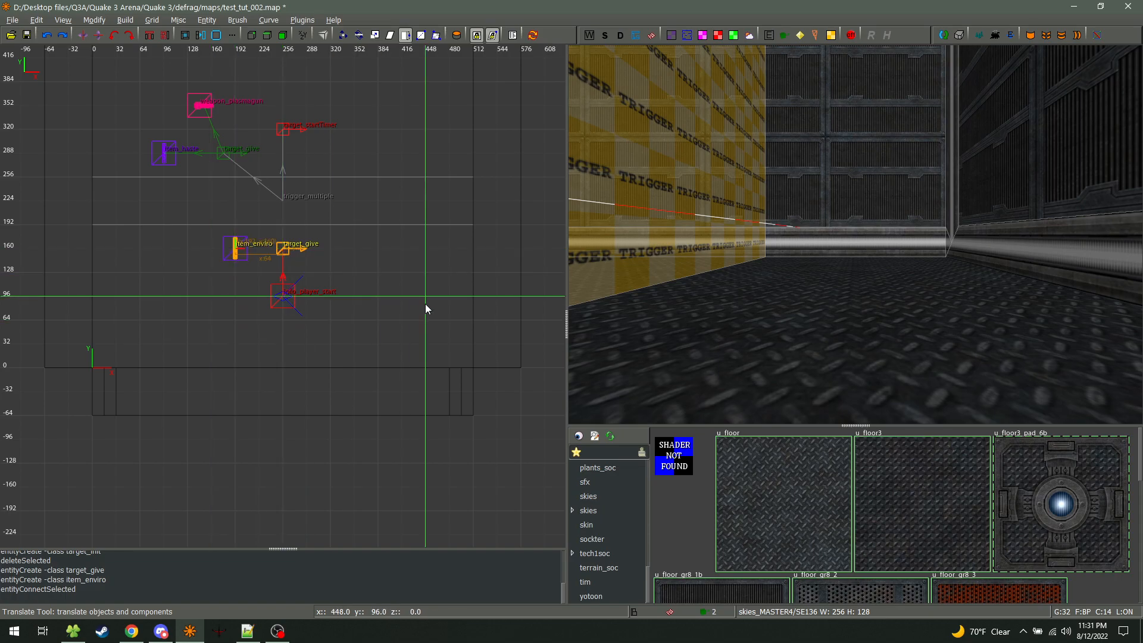
key(Escape)
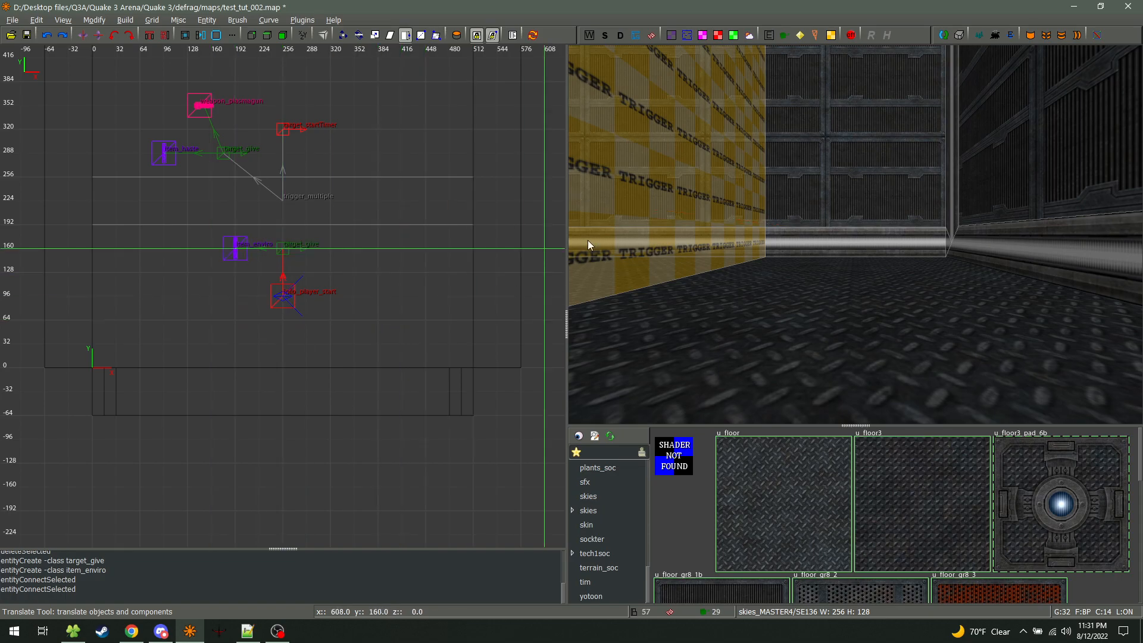
Compile the map with the Single: bsp build and lower the game volume by three notches as it launches
click(124, 20)
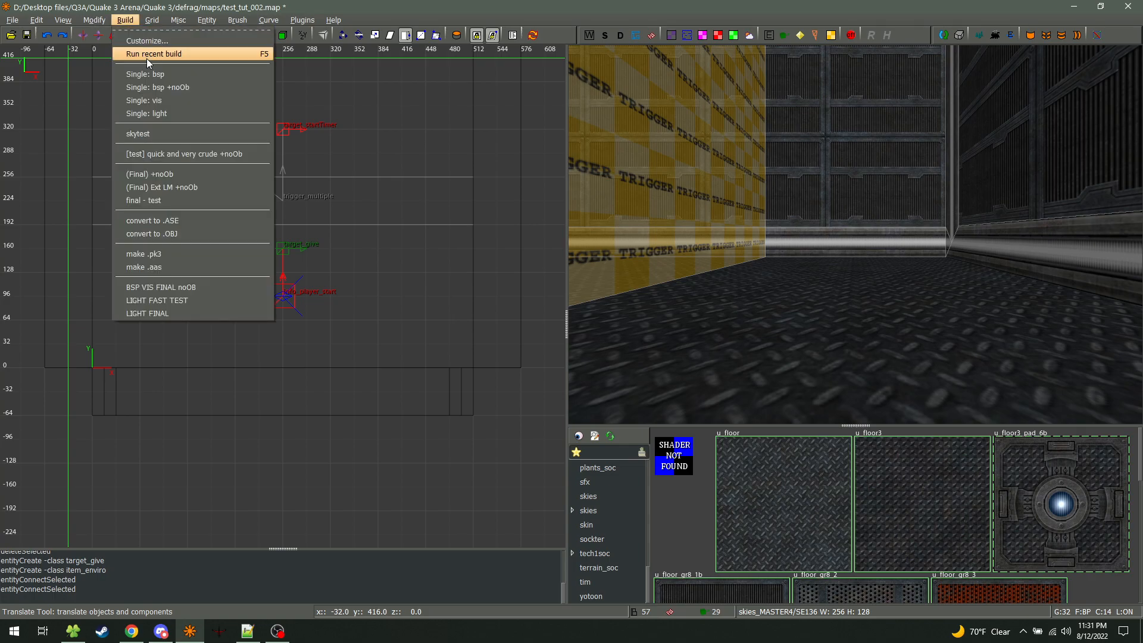
click(159, 73)
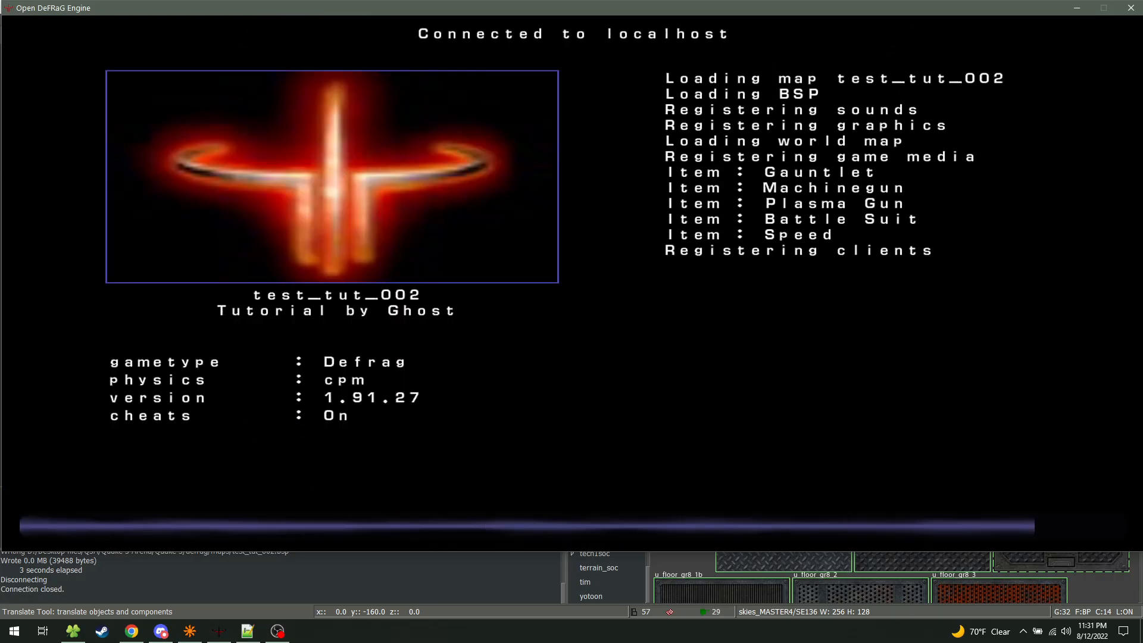
key(minus)
key(minus)
key(minus)
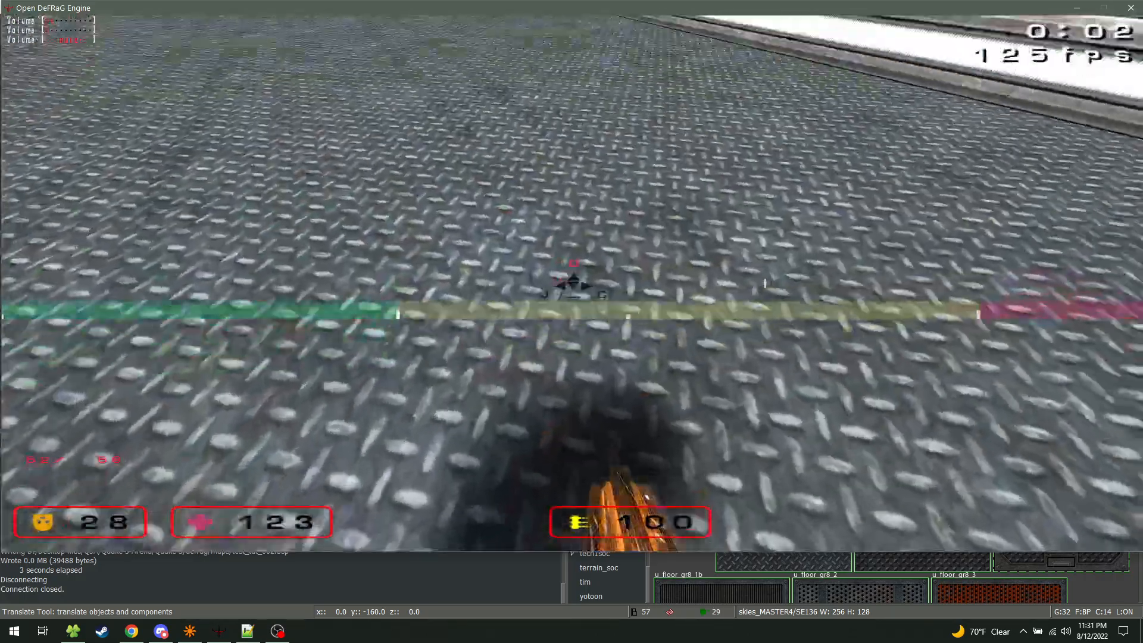
Playtest the spawn items in Open DeFRaG by moving and firing, and return to the map editor
click(571, 284)
key(w)
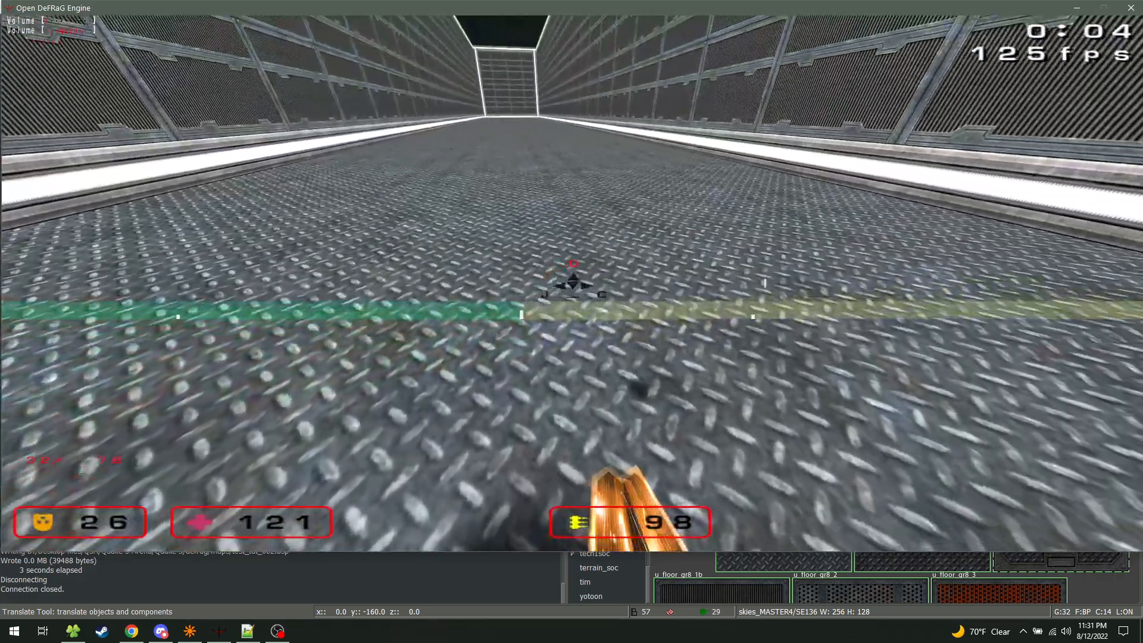
key(a)
click(572, 283)
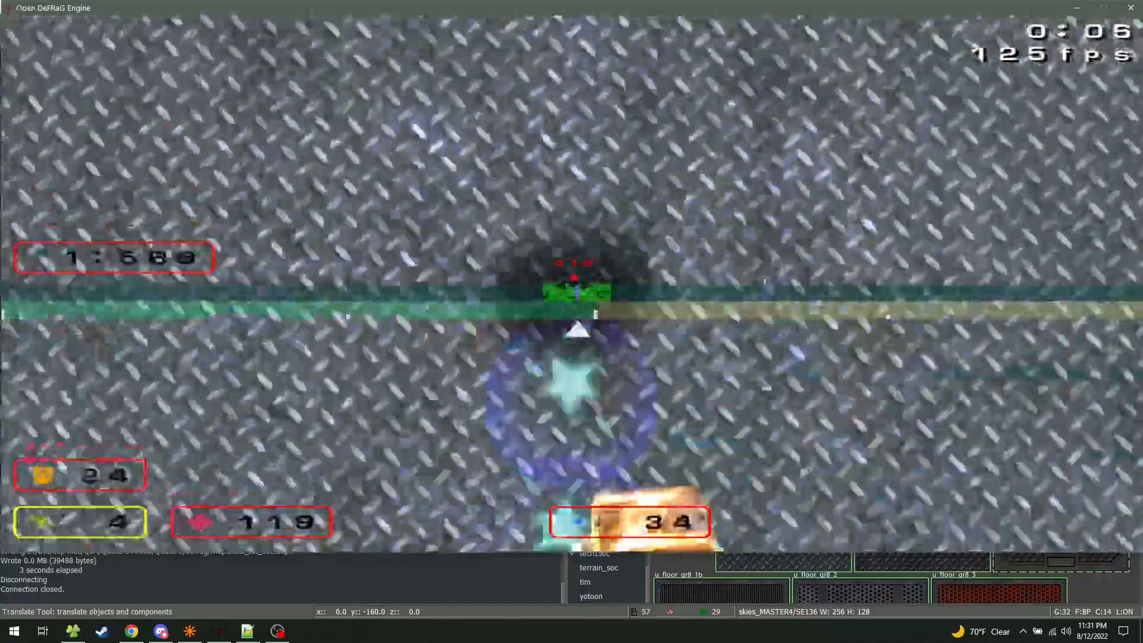
key(grave)
key(alt+Tab)
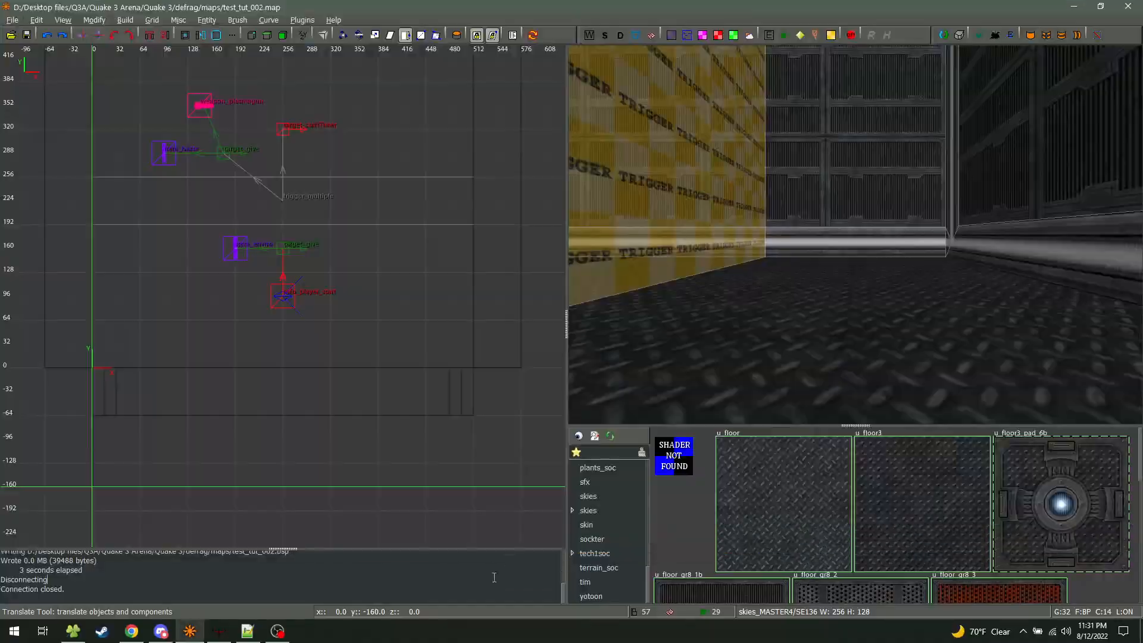
Review the target key in the info_player_start entity's properties and deselect the entity
key(n)
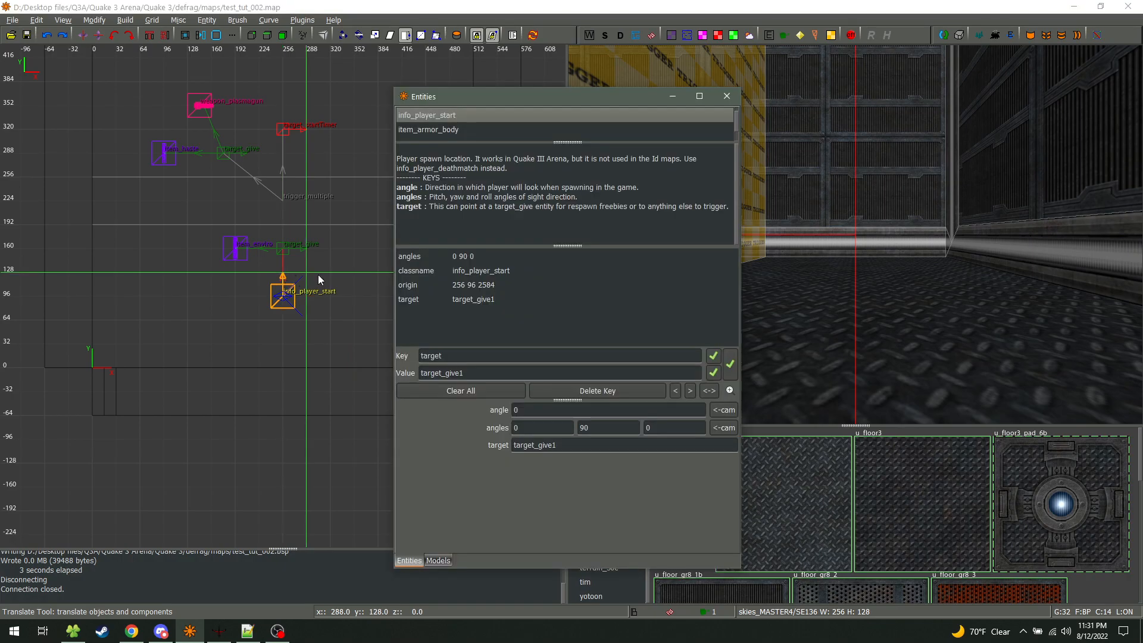
click(449, 299)
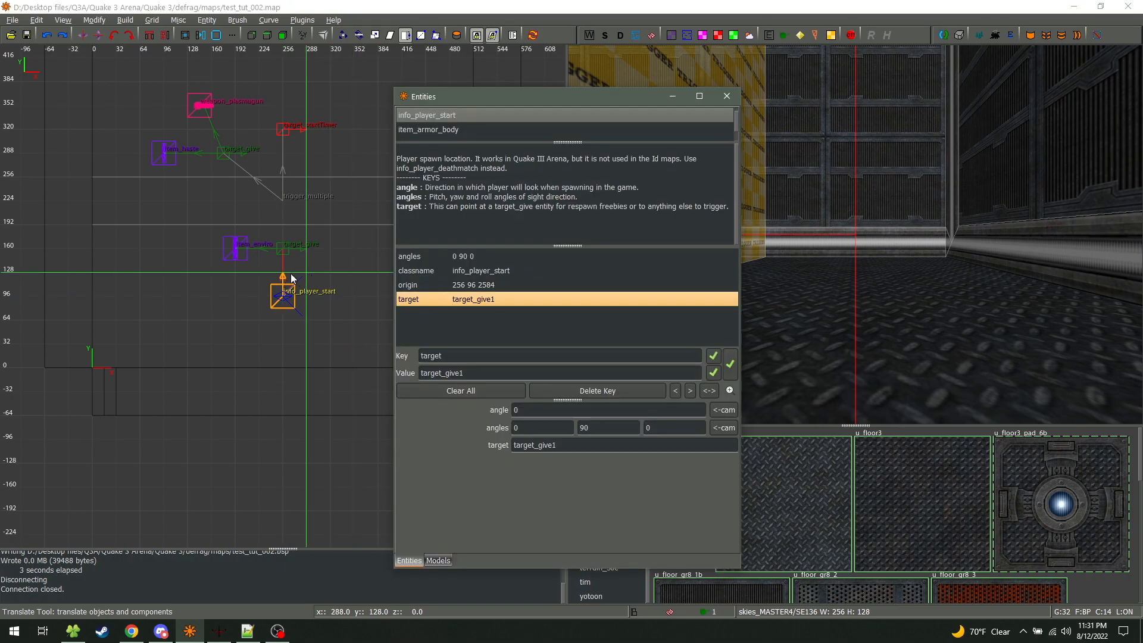
key(n)
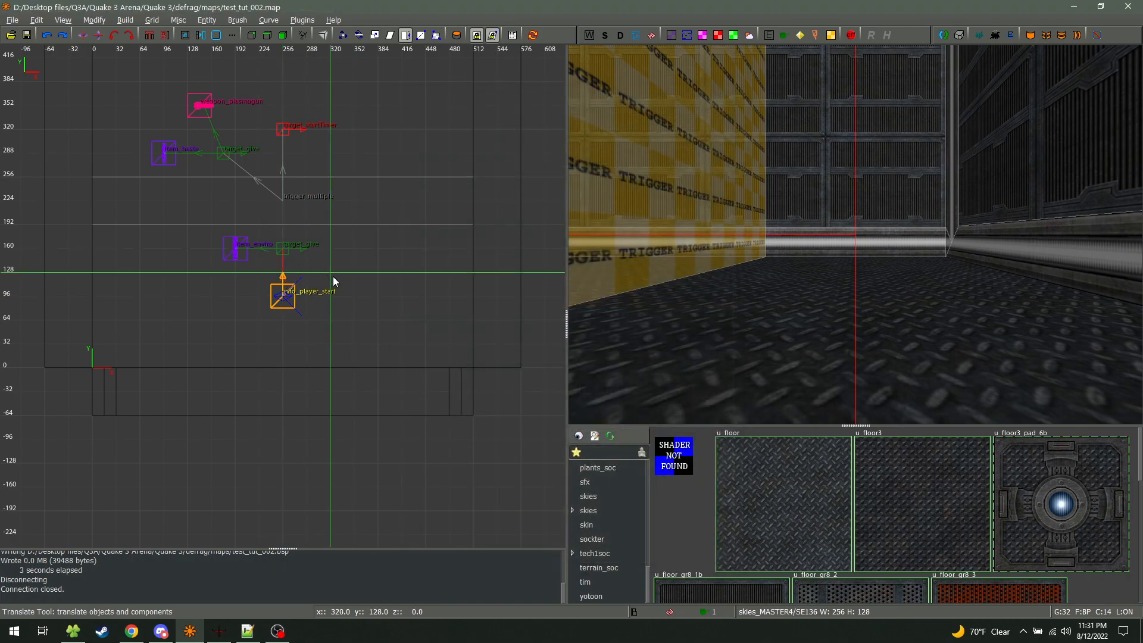
key(Escape)
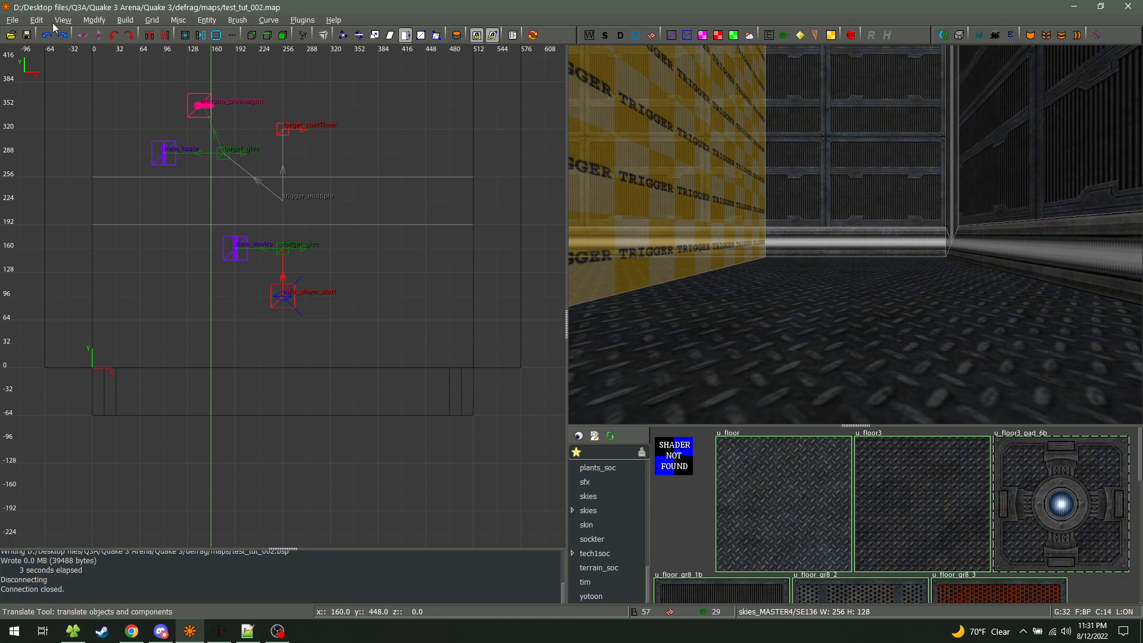
Import skytest.map into the current map
click(12, 21)
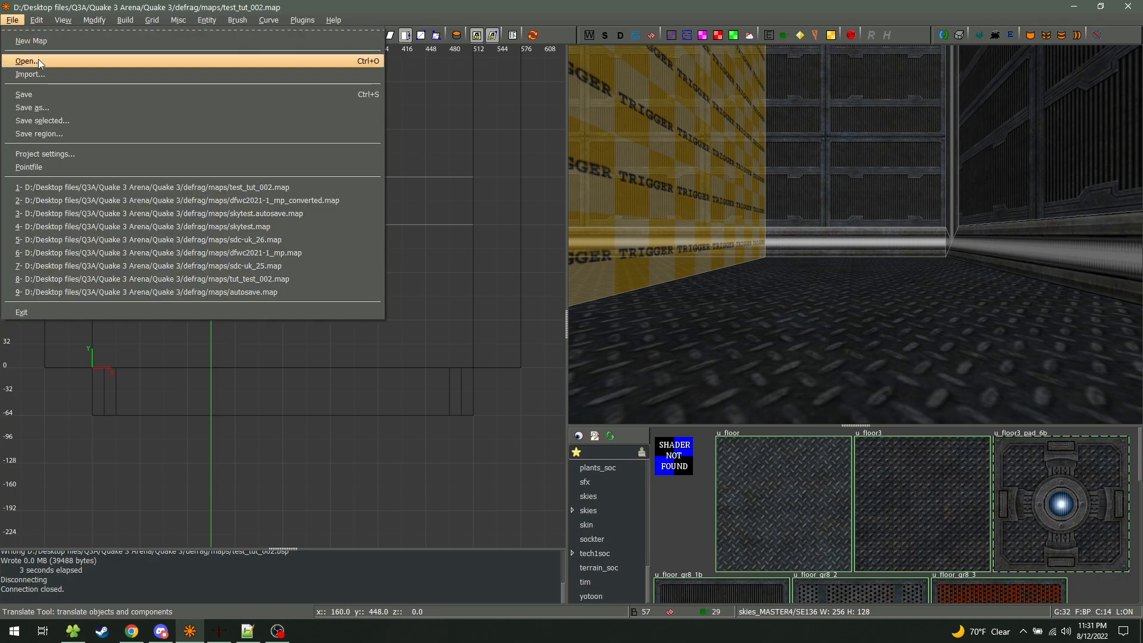
click(88, 75)
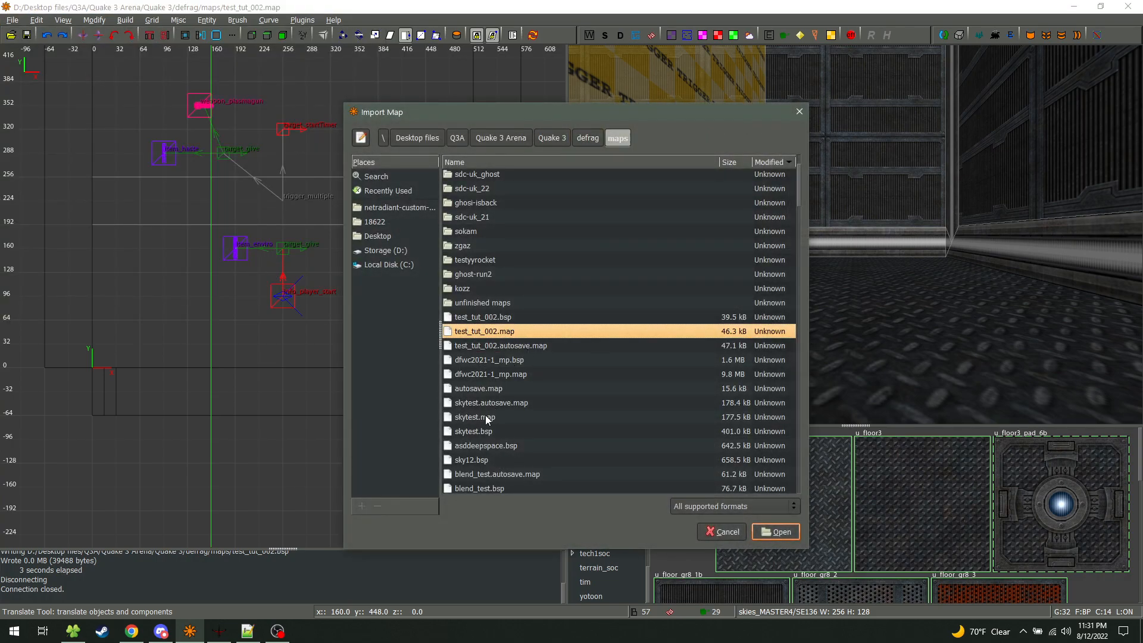
double_click(526, 417)
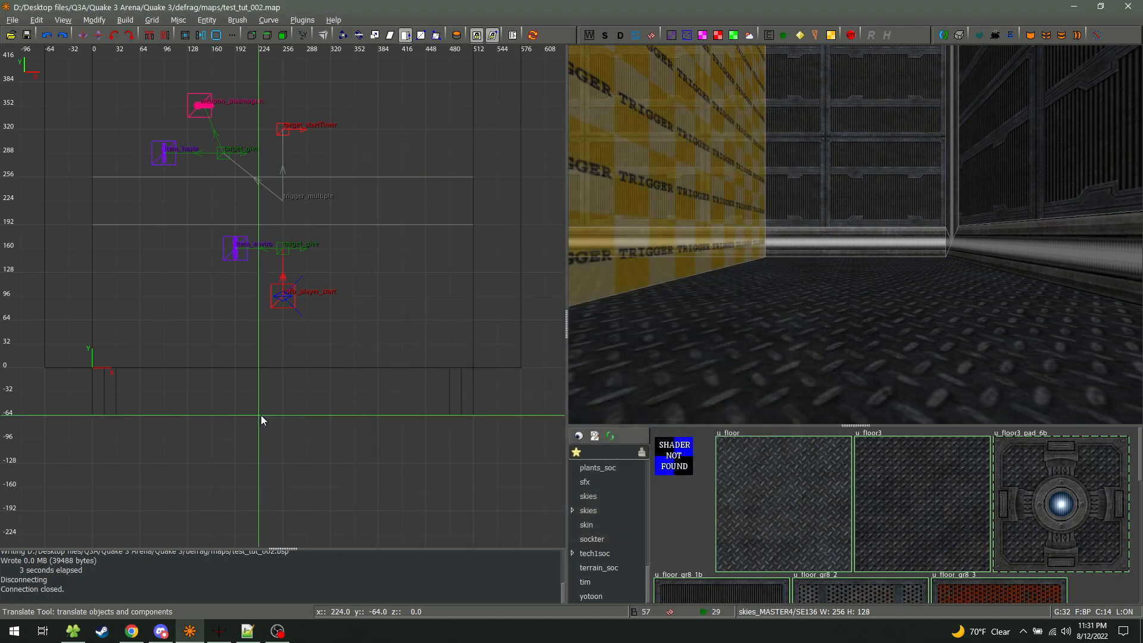
scroll(292, 381, down, 6)
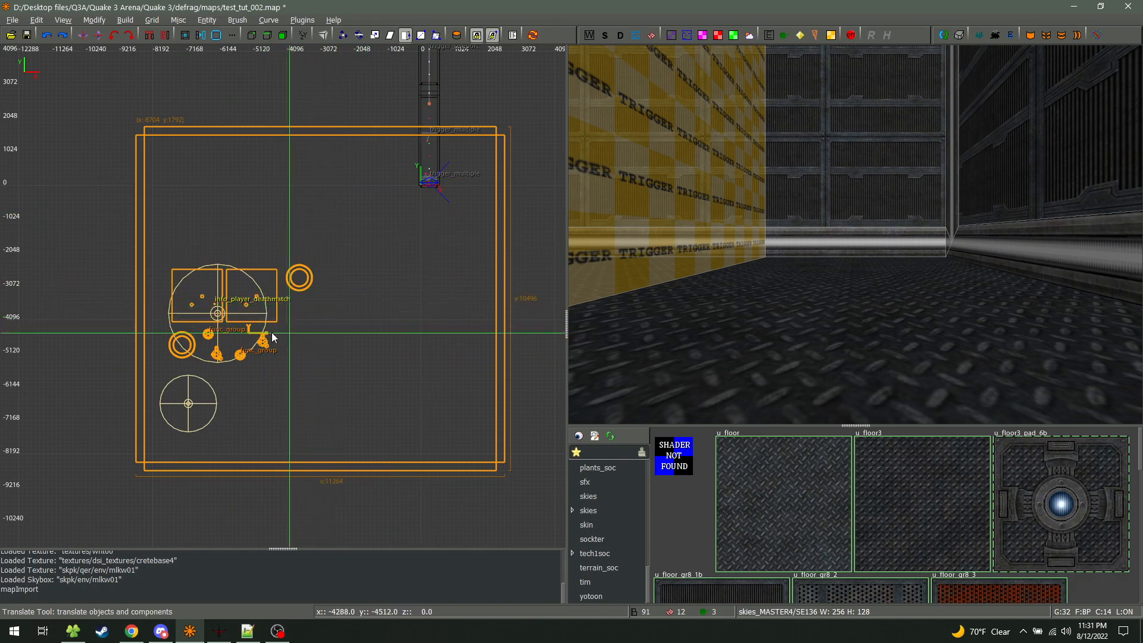
Examine the imported skybox room and its objects in the 3D view
right_click(853, 231)
right_click(853, 231)
ctrl+middle_click(408, 280)
right_click(882, 232)
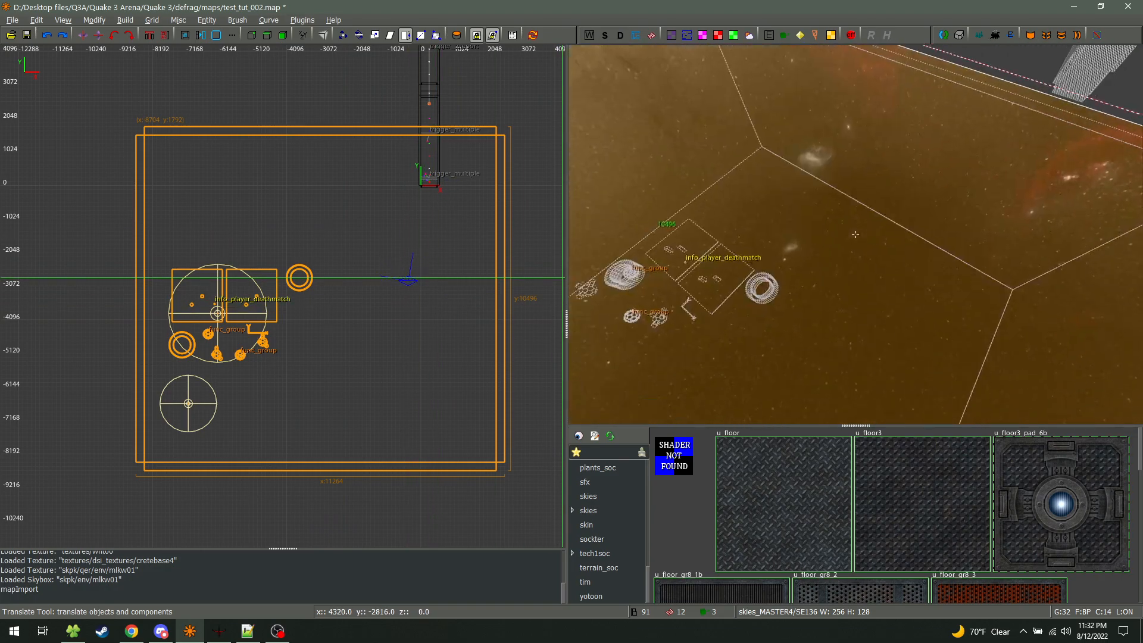
key(w)
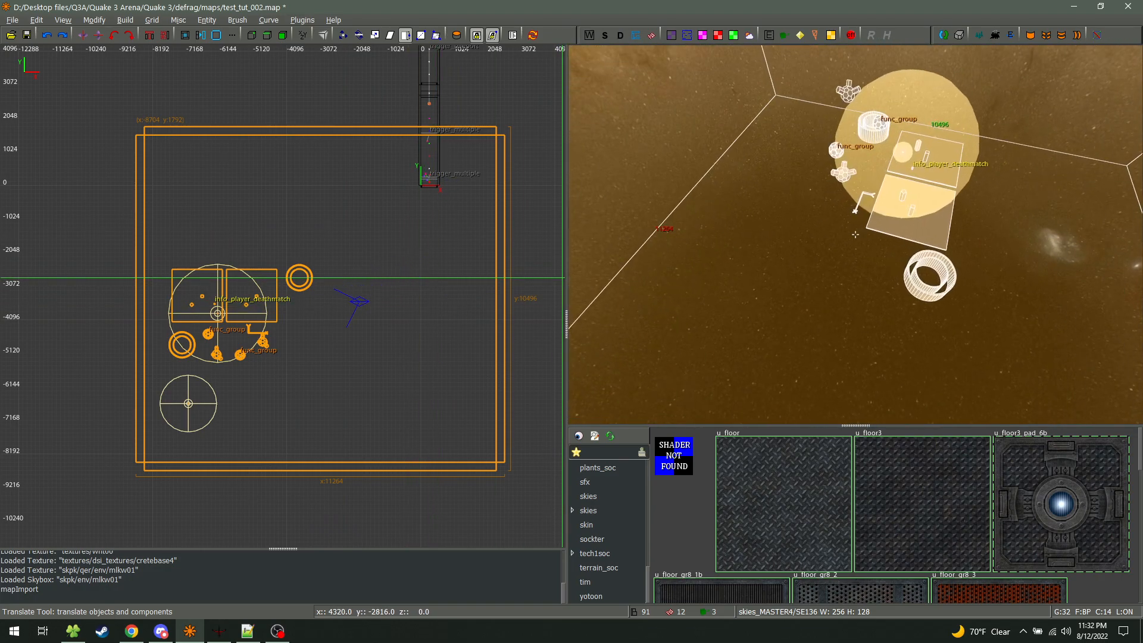
key(Escape)
key(w)
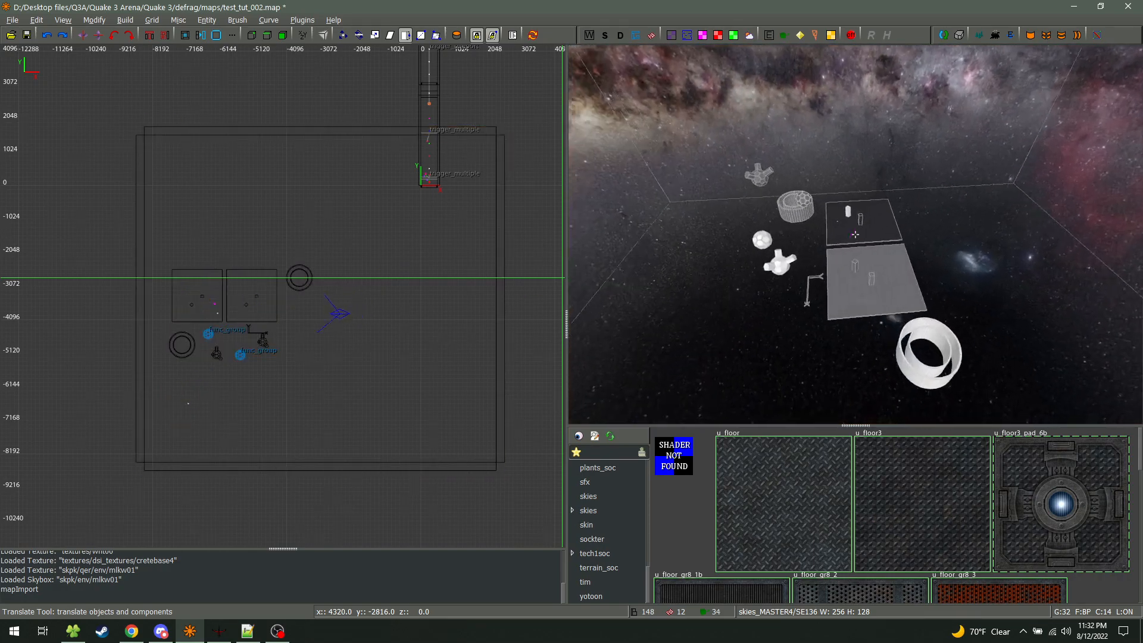
key(s)
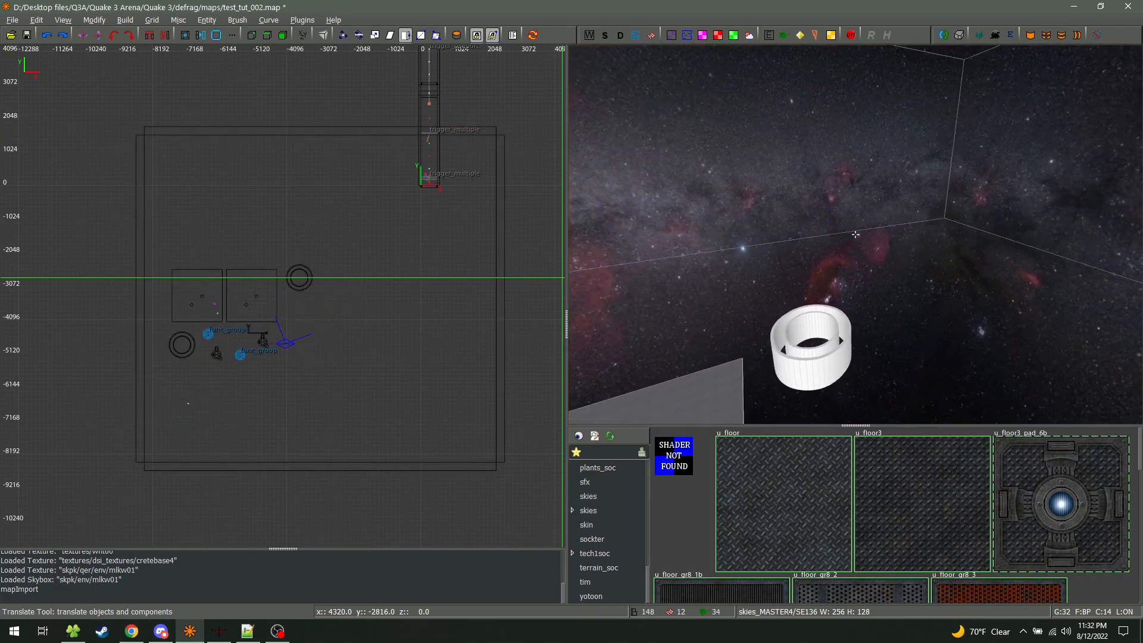
right_click(854, 234)
scroll(195, 312, down, 3)
Undo the map import and open sdc-uk_26.map
key(ctrl+z)
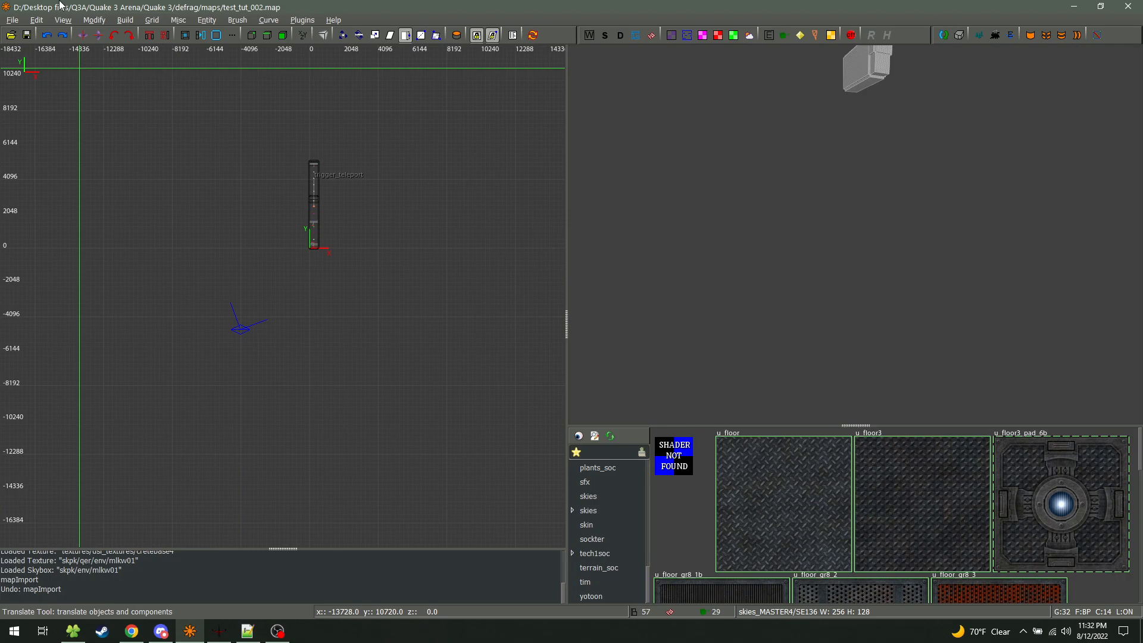
click(11, 36)
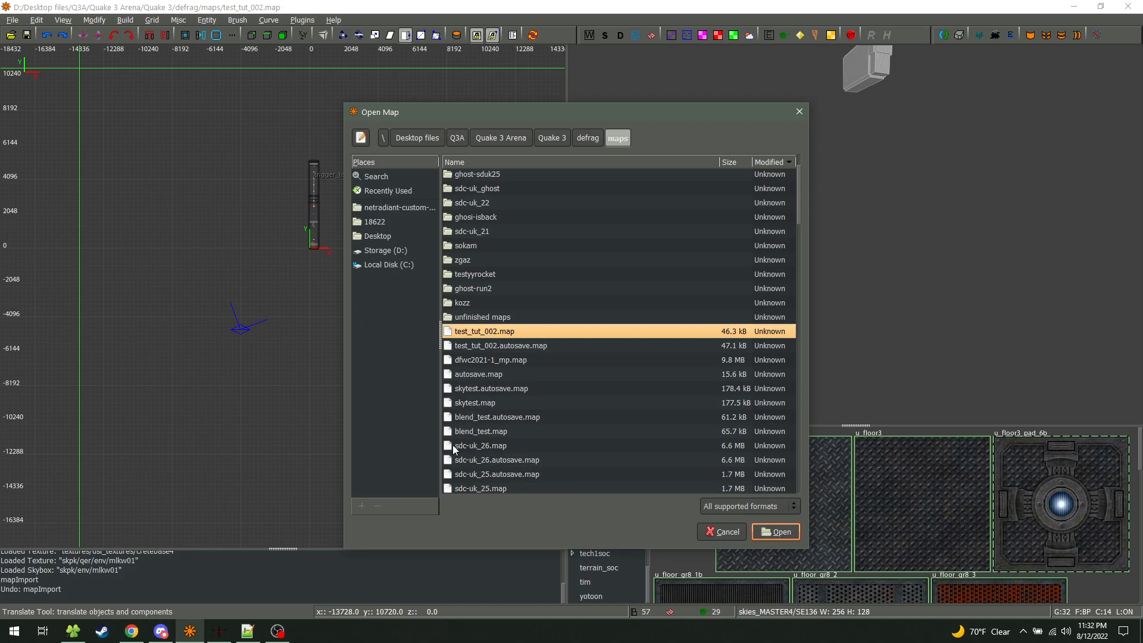
double_click(489, 446)
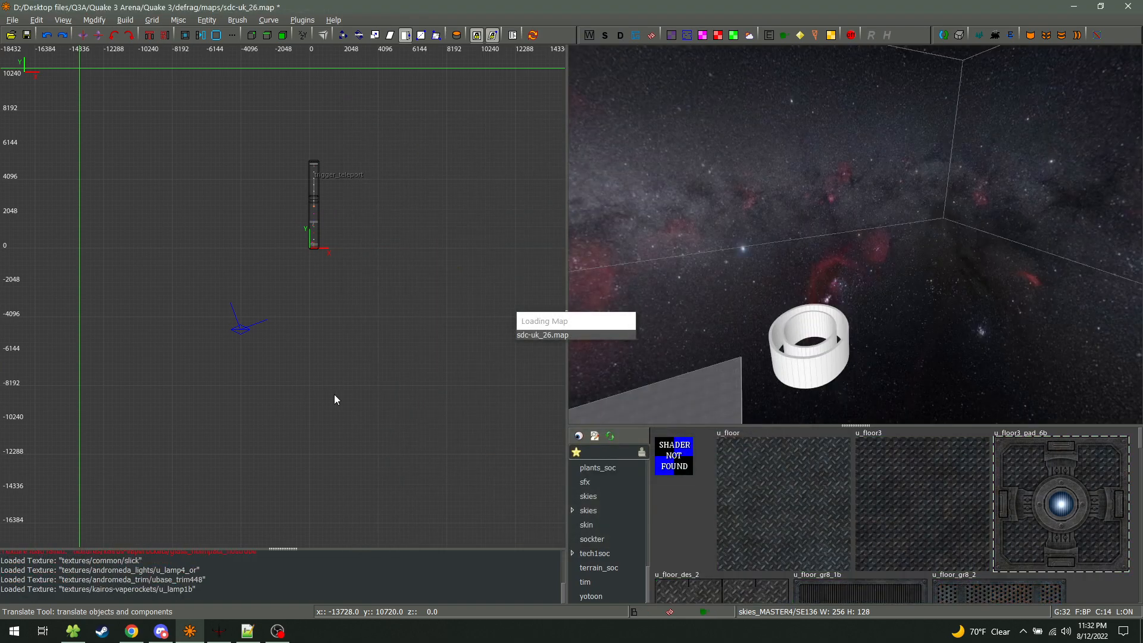
drag(335, 233, 337, 240)
key(Escape)
key(ctrl+z)
Select all brushes and entities in the northernmost section of sdc-uk_26.map and copy them
right_drag(342, 219, 354, 421)
scroll(341, 232, up, 6)
right_drag(327, 278, 443, 0)
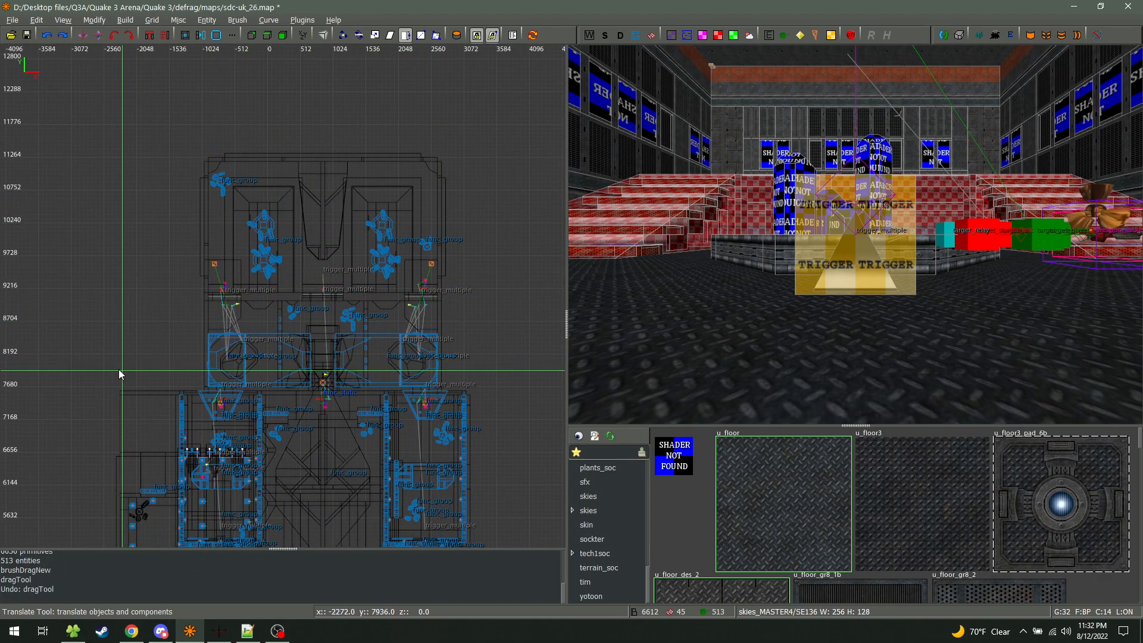
mouse_move(155, 390)
shift+mouse_down()
mouse_move(173, 351)
mouse_move(497, 143)
shift+mouse_up()
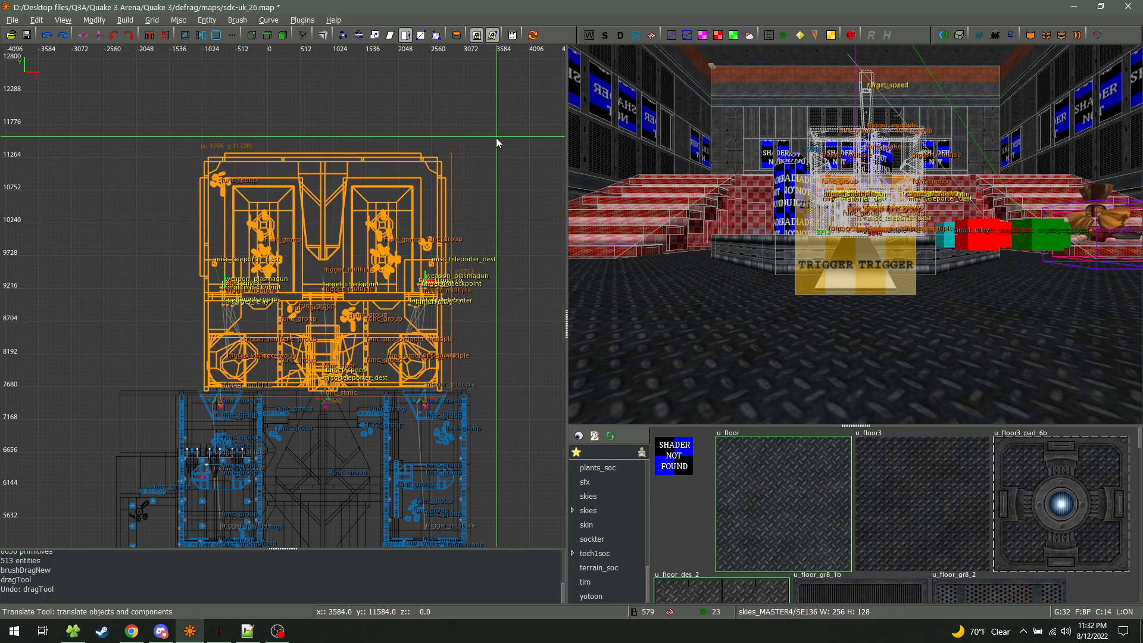
Open test_tut_002.map without saving the changes to the current map
click(10, 34)
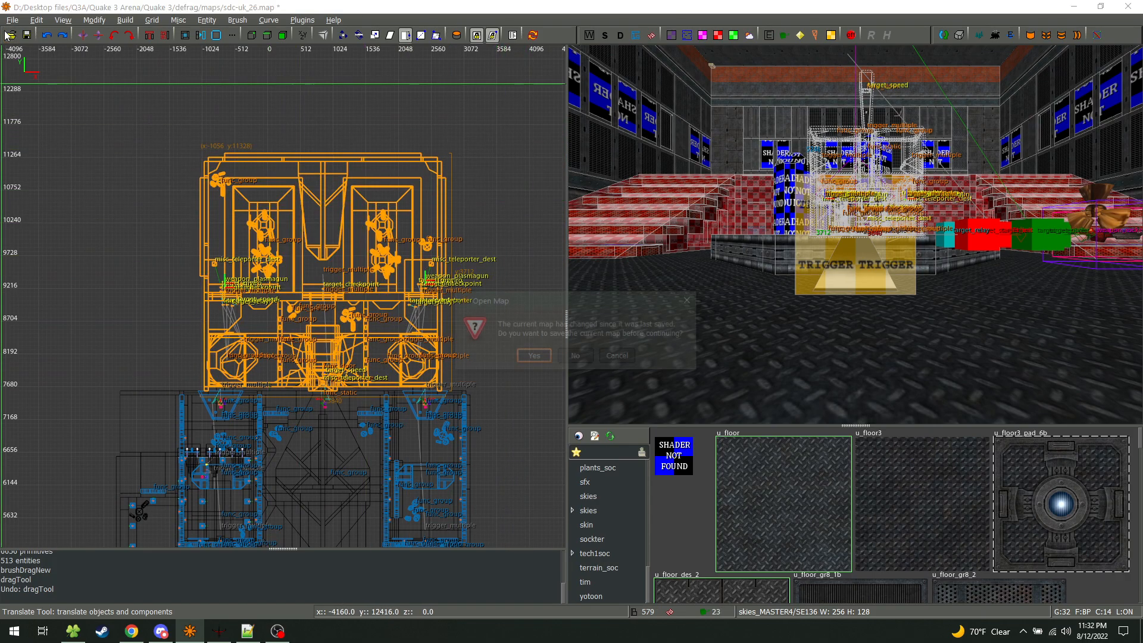
click(576, 357)
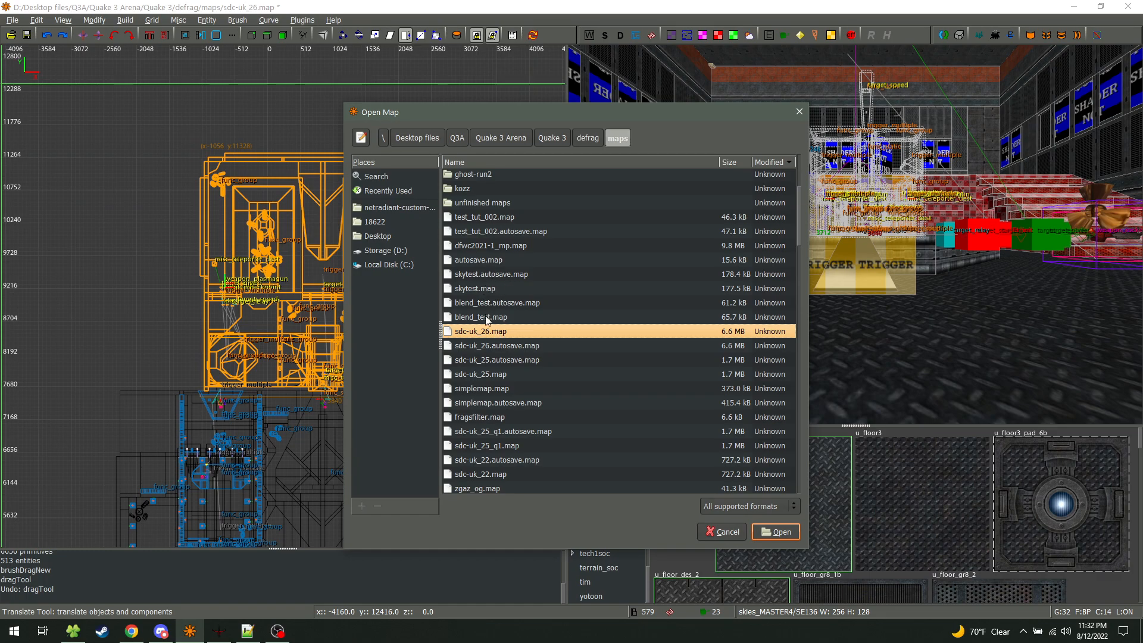
double_click(490, 218)
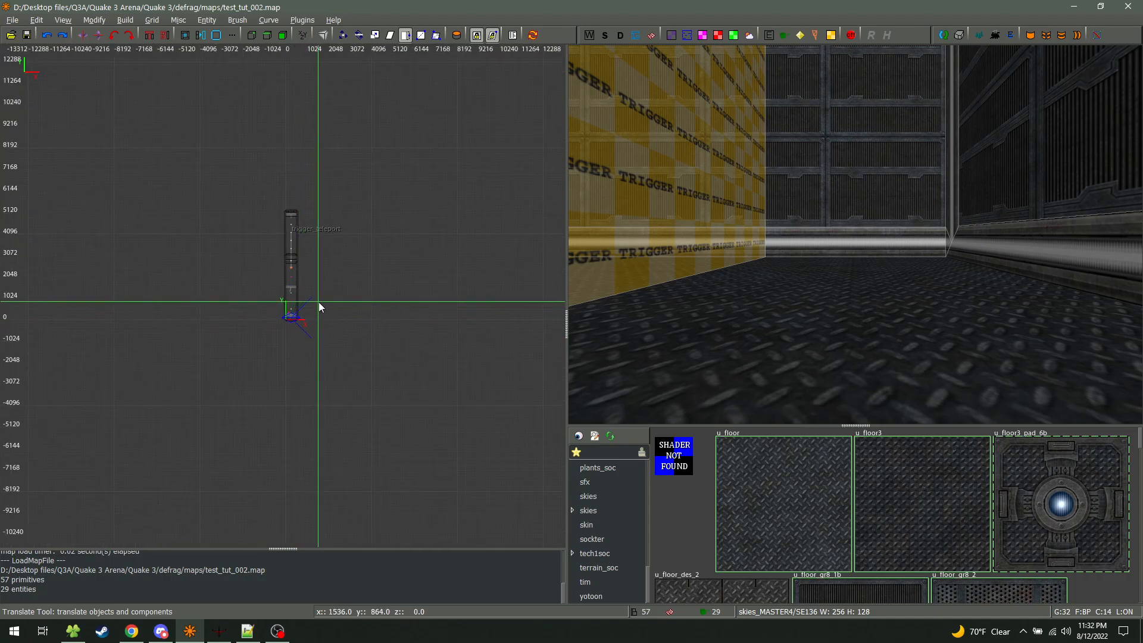
Paste the copied section into the map, inspect it in the 3D view and clear the selection
key(ctrl+v)
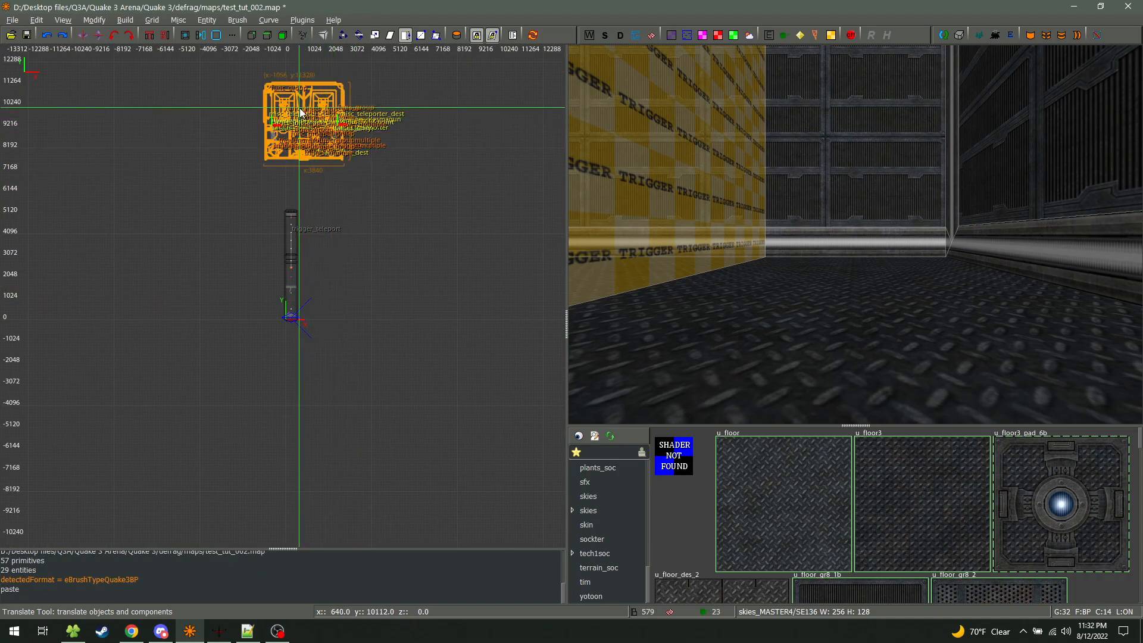
ctrl+middle_click(295, 133)
right_click(654, 206)
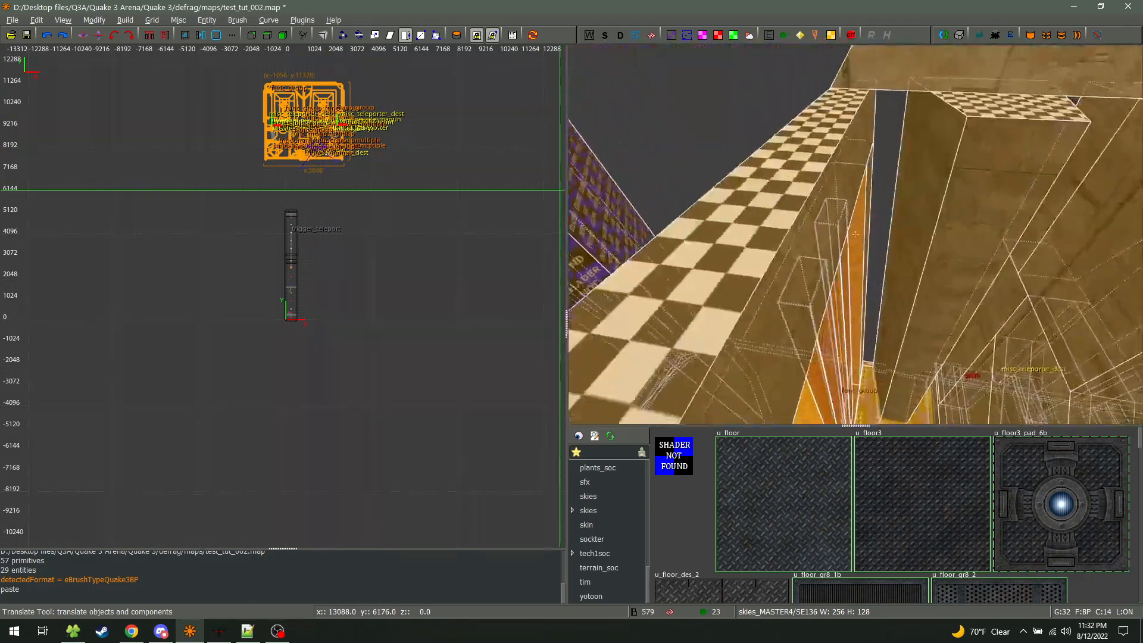
key(Escape)
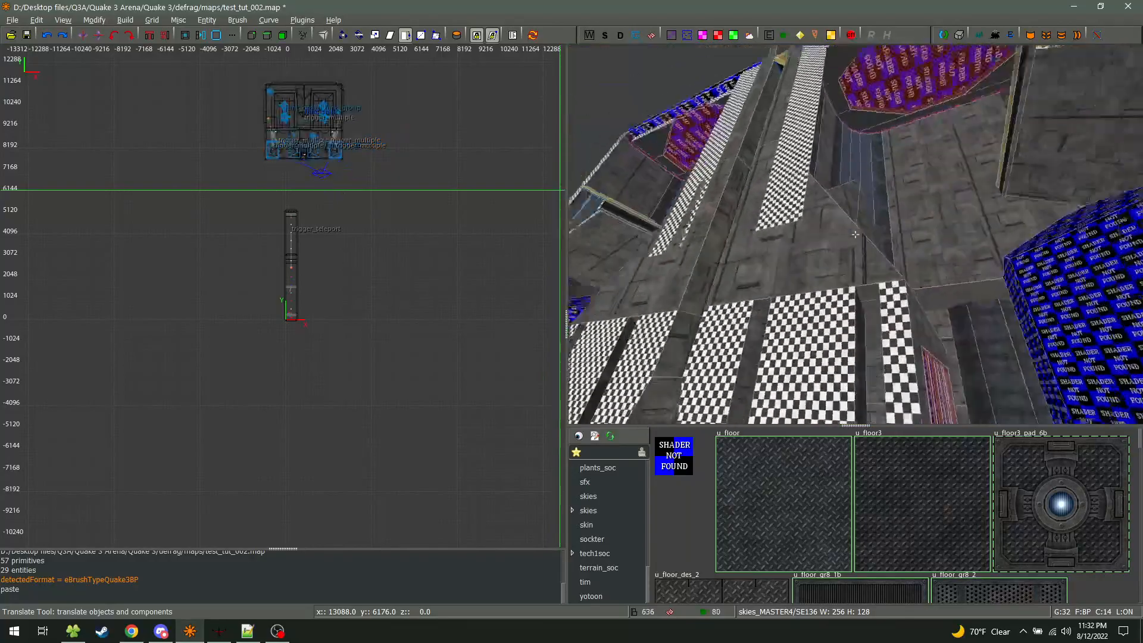
Select the whole pasted section north of the tutorial map and delete it
right_click(855, 234)
shift+drag(265, 186, 471, 1)
key(Delete)
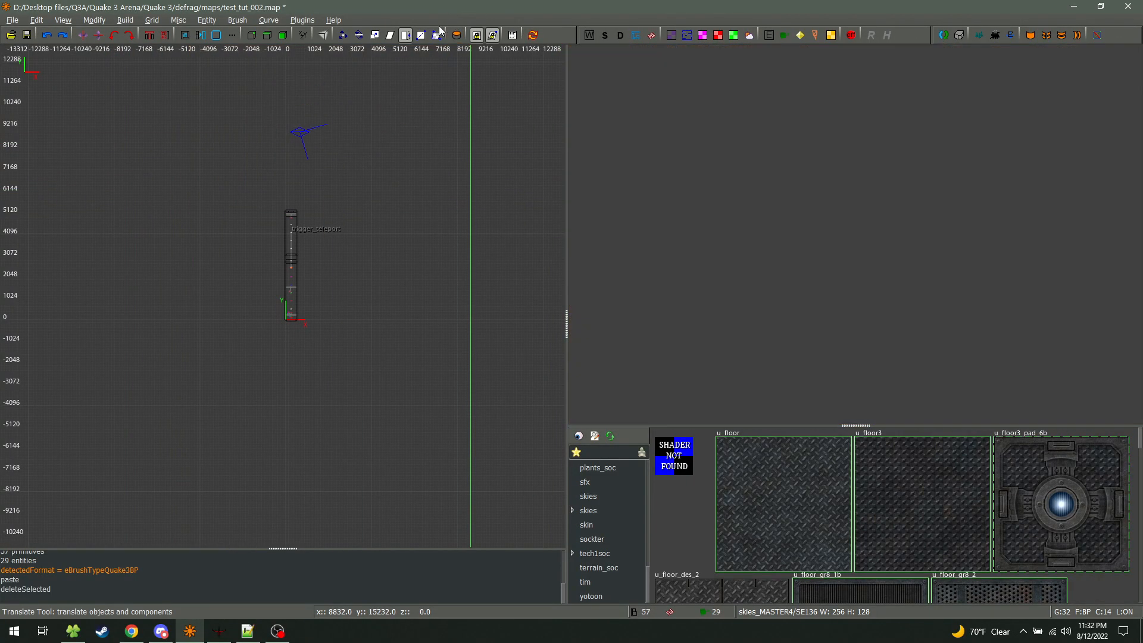
click(13, 20)
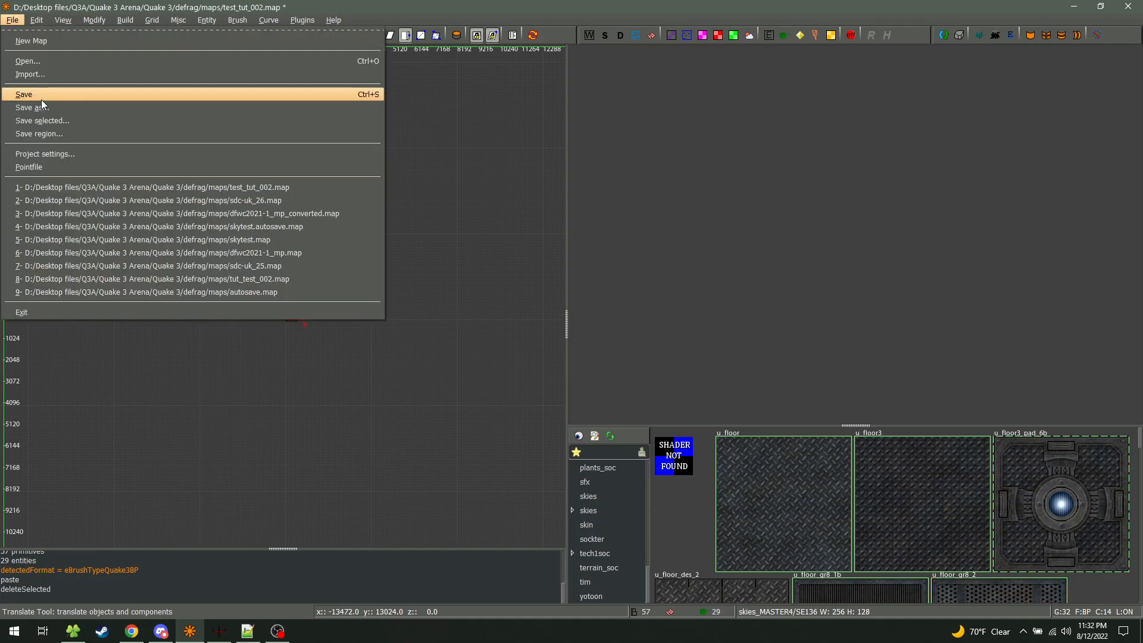
mouse_move(41, 24)
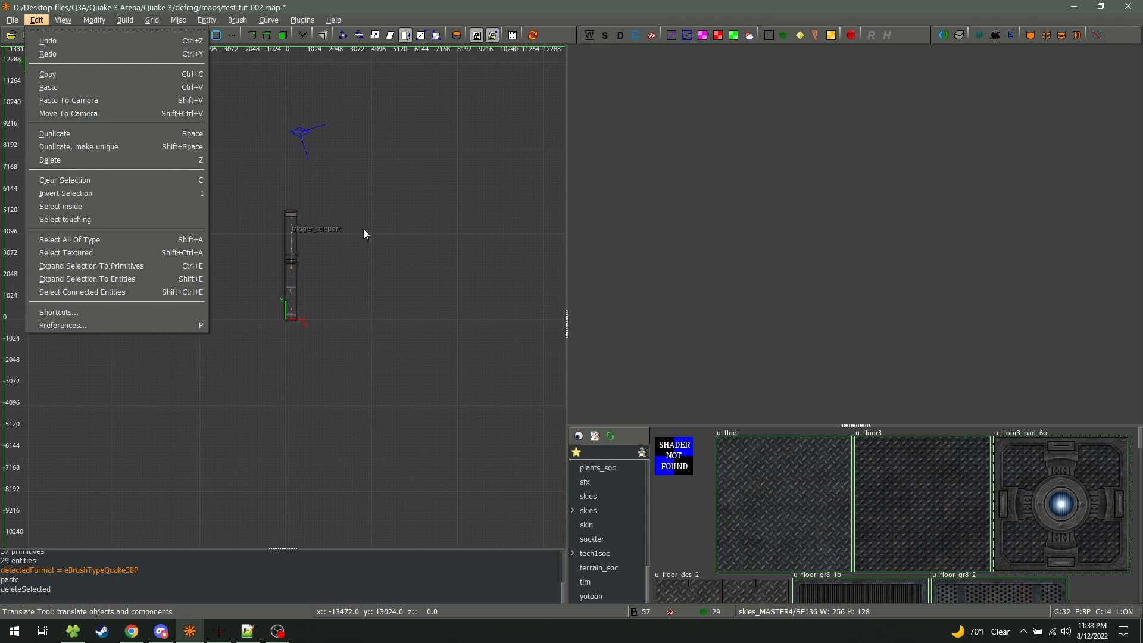
click(323, 241)
scroll(291, 252, up, 3)
scroll(291, 252, up, 4)
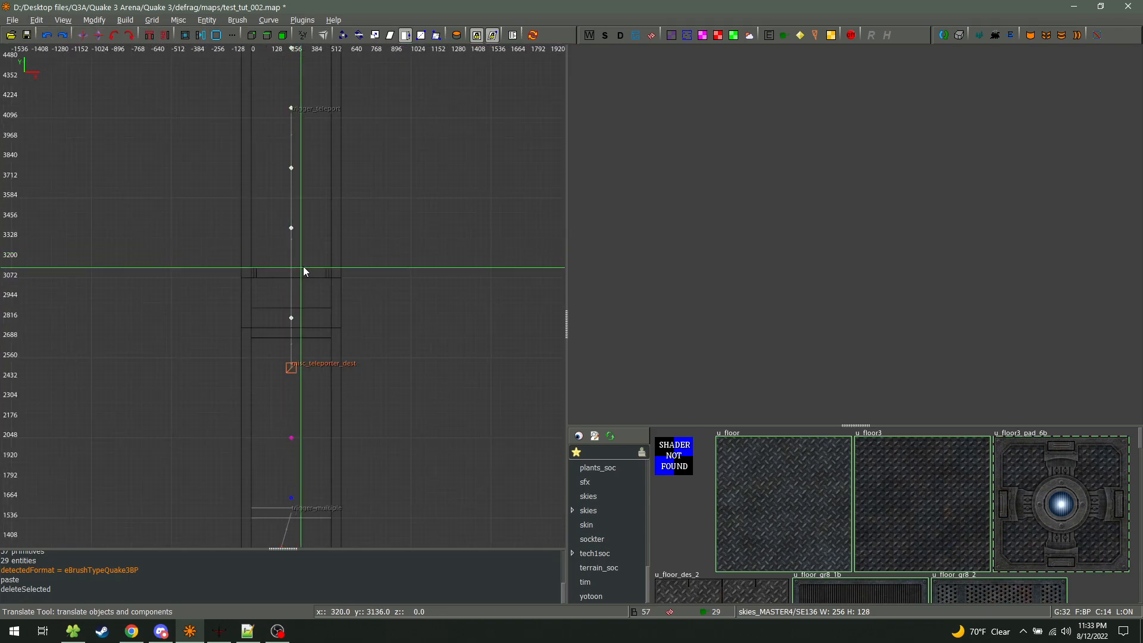
middle_click(296, 257)
right_click(855, 234)
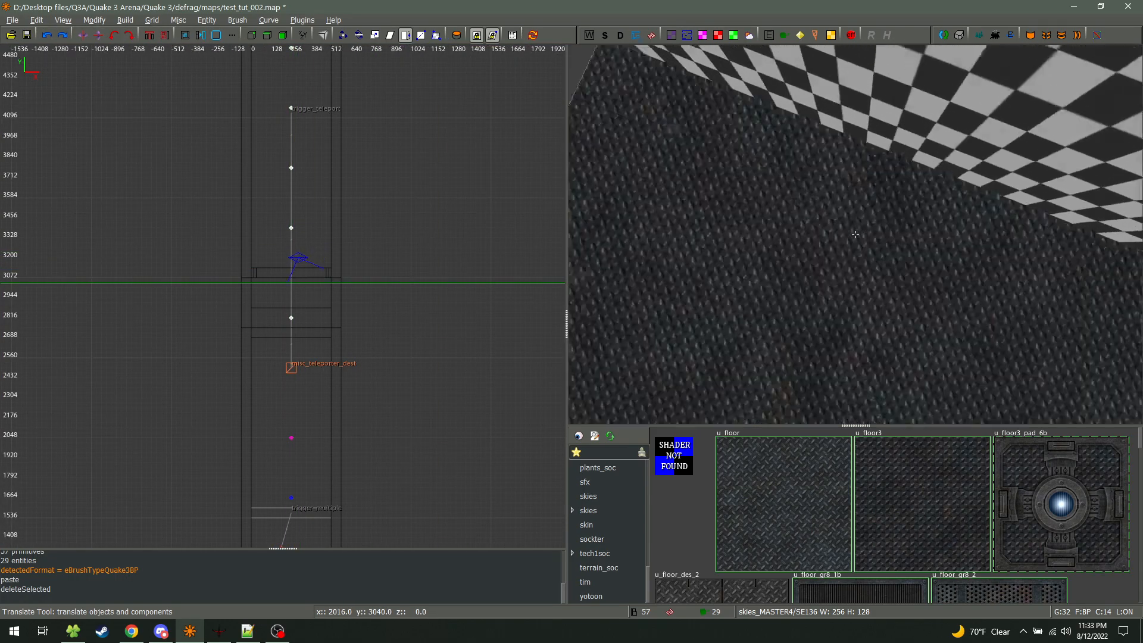
right_click(855, 234)
Draw a 192 × 128 block west of the map on a 64-unit grid and place a duplicate against its north side
scroll(208, 309, down, 3)
middle_click(229, 290)
scroll(193, 290, up, 4)
scroll(254, 308, up, 2)
key(])
mouse_move(258, 318)
mouse_down()
mouse_move(322, 265)
mouse_move(306, 312)
mouse_move(275, 238)
mouse_up()
shift+click(320, 295)
key(space)
key(Escape)
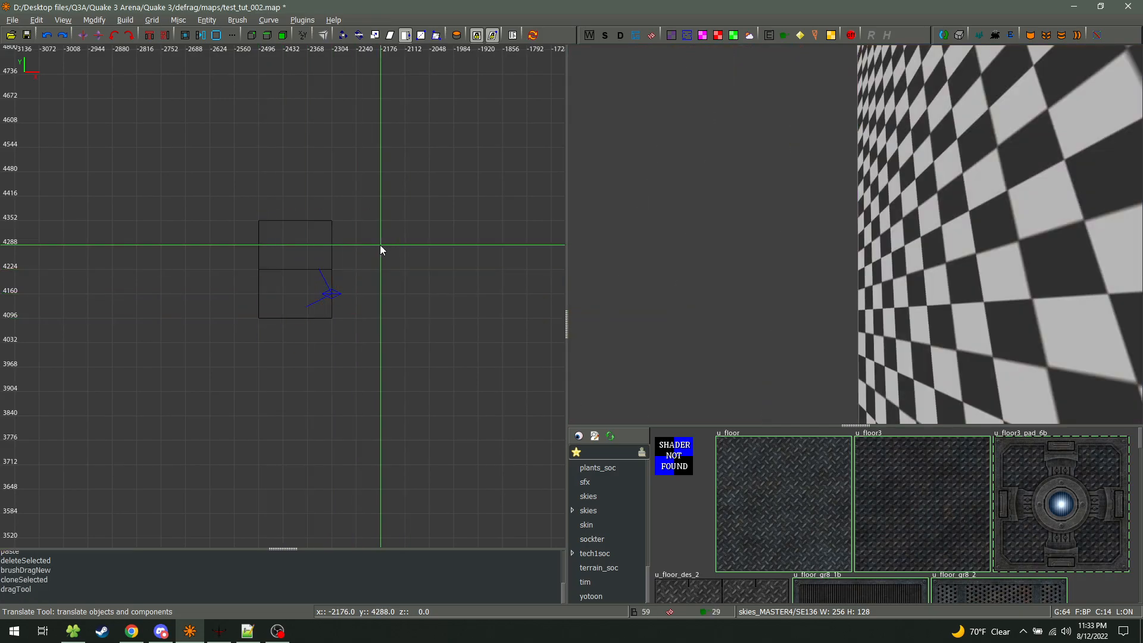
Narrow the northern block to 128 units wide by moving its east side inward
shift+click(296, 247)
drag(357, 245, 338, 245)
key(Escape)
Duplicate the 192-unit-wide southern block, placing the copy north of the narrowed block, and remove the stray brush
shift+click(294, 304)
drag(295, 299, 294, 199)
key(space)
mouse_move(296, 261)
mouse_down()
mouse_move(315, 294)
mouse_move(293, 273)
mouse_move(294, 293)
mouse_up()
key(Escape)
shift+click(310, 285)
key(BackSpace)
Select the three stacked blocks and group them as a func_group entity
shift+click(334, 272)
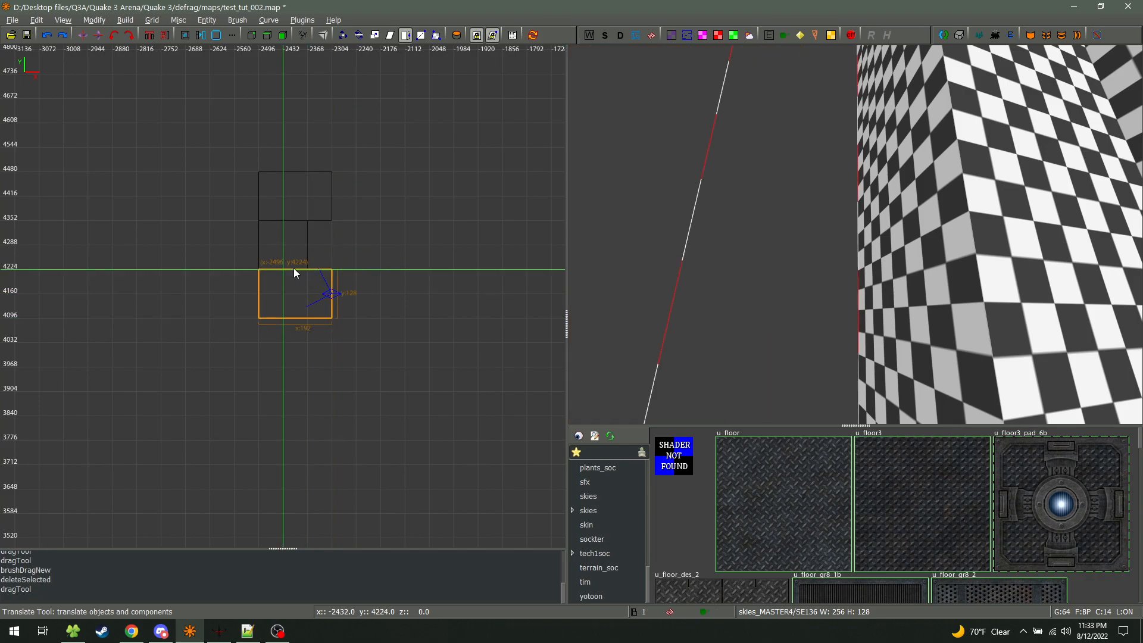
shift+click(286, 232)
shift+click(280, 203)
right_click(277, 218)
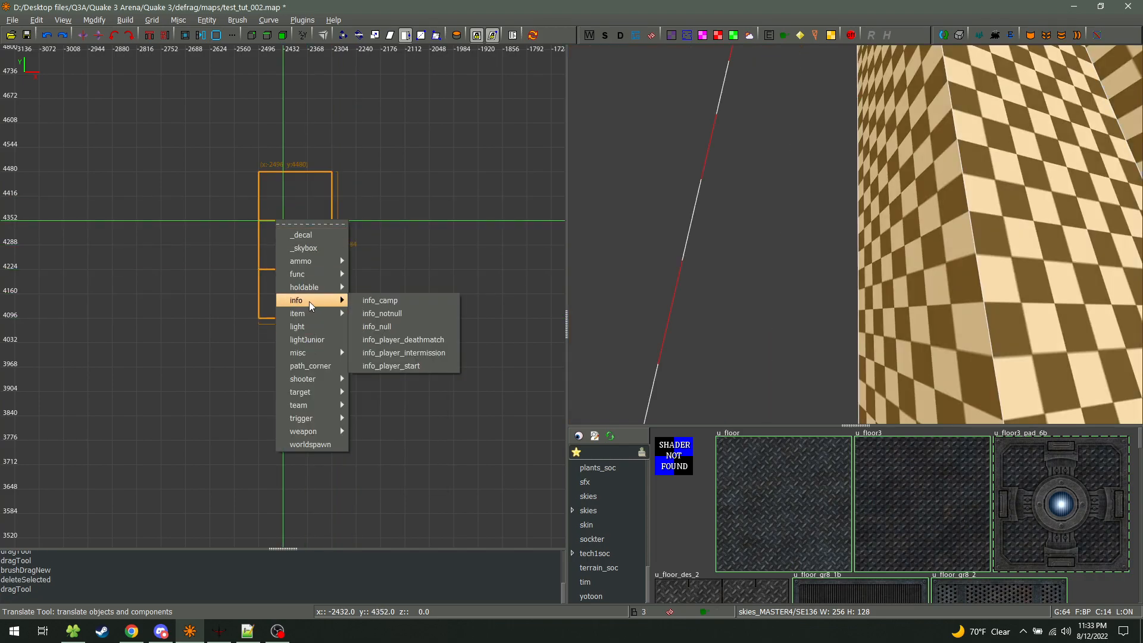
mouse_move(312, 275)
click(383, 314)
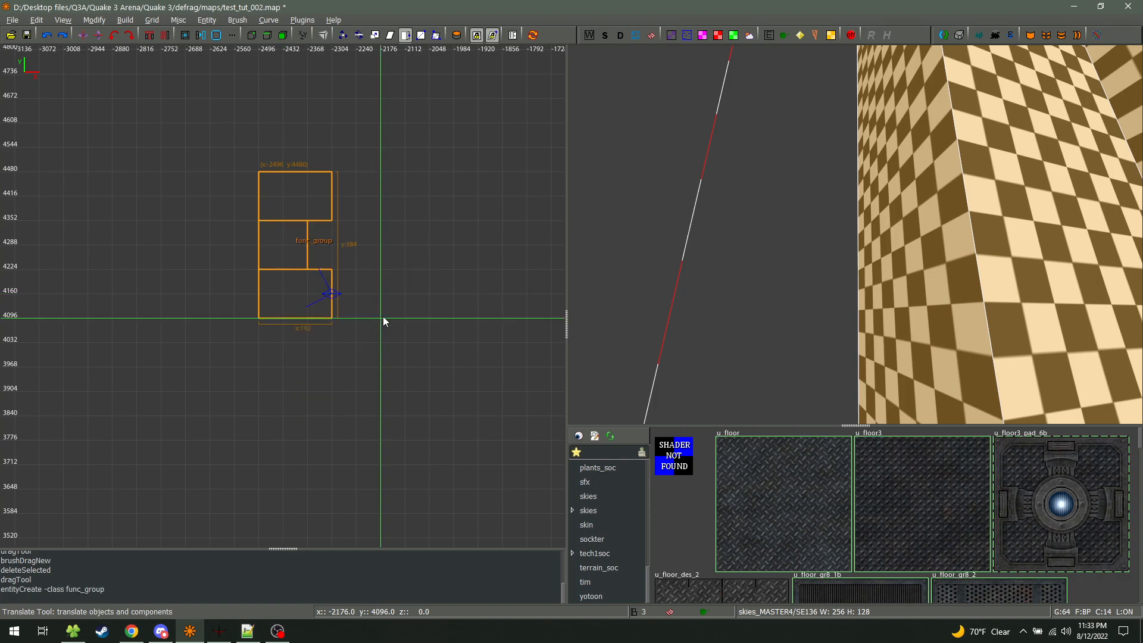
Duplicate the func_group and place the copy north of the original with a 64-unit gap, aligned at x -2496
click(65, 21)
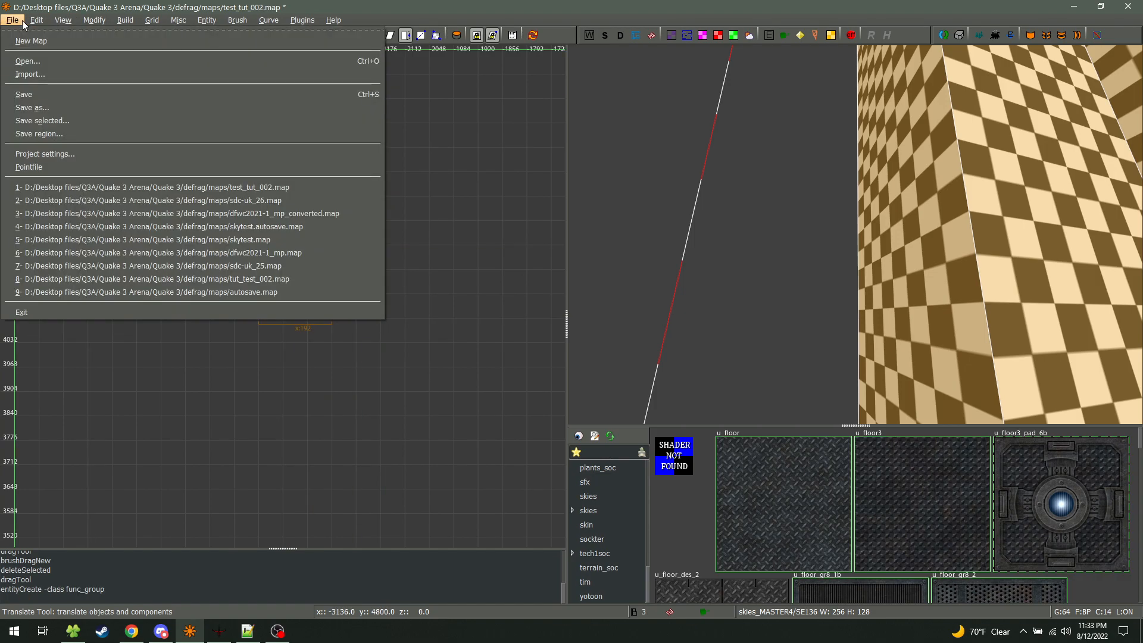
click(367, 11)
scroll(304, 346, down, 2)
key(space)
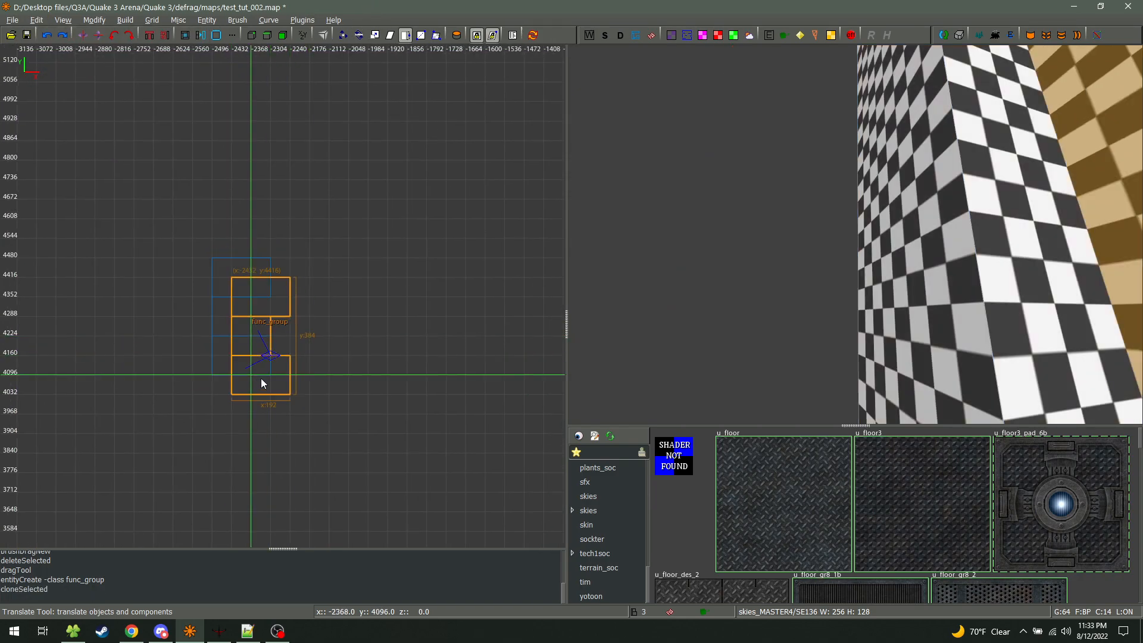
drag(259, 383, 238, 233)
key(s)
key(d)
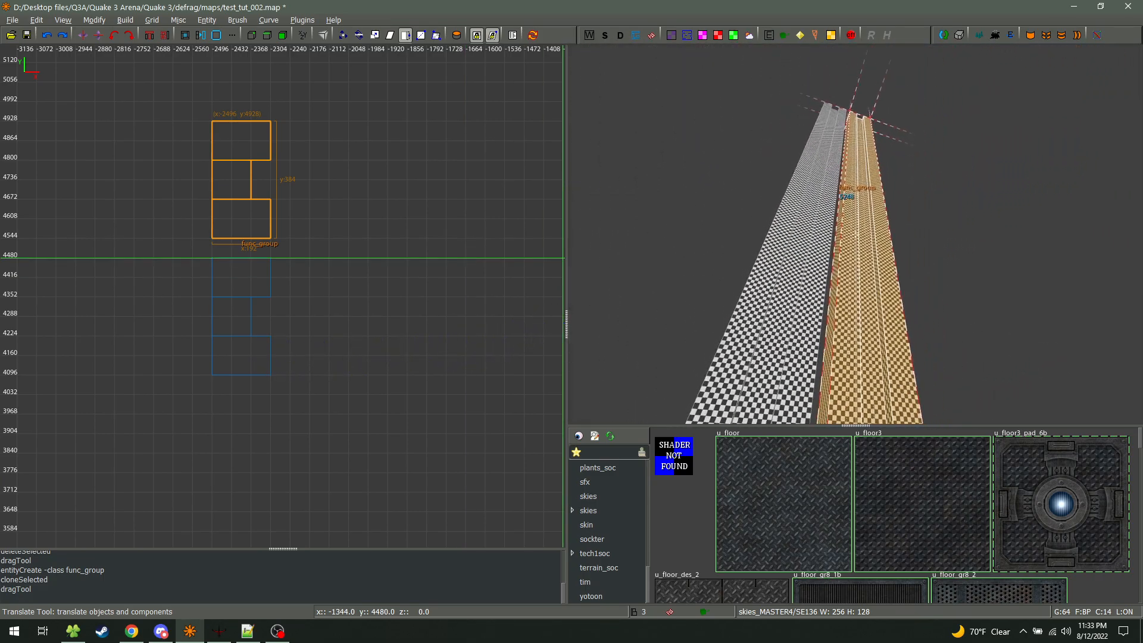
Select the blocks of both groups and reduce their height to about 384 units in a side view, using a 256-unit grid
right_click(852, 241)
shift+drag(816, 260, 787, 263)
shift+click(745, 314)
key(ctrl+Tab)
scroll(273, 254, down, 8)
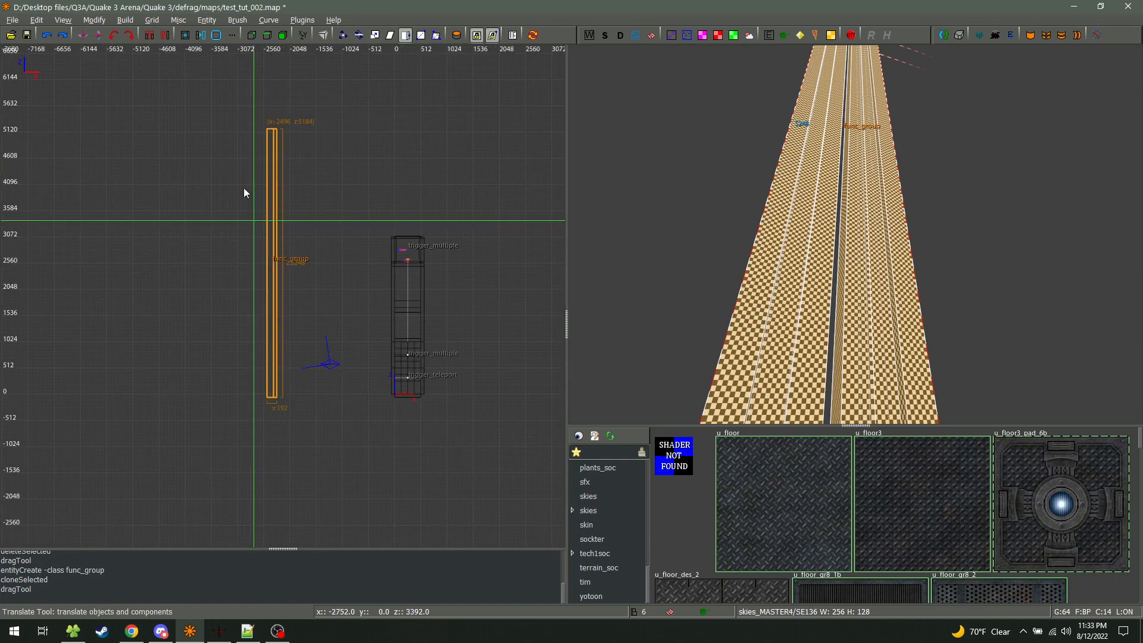
key(9)
drag(271, 132, 274, 416)
right_click(855, 234)
key(Tab)
right_click(855, 232)
right_click(855, 232)
key(Escape)
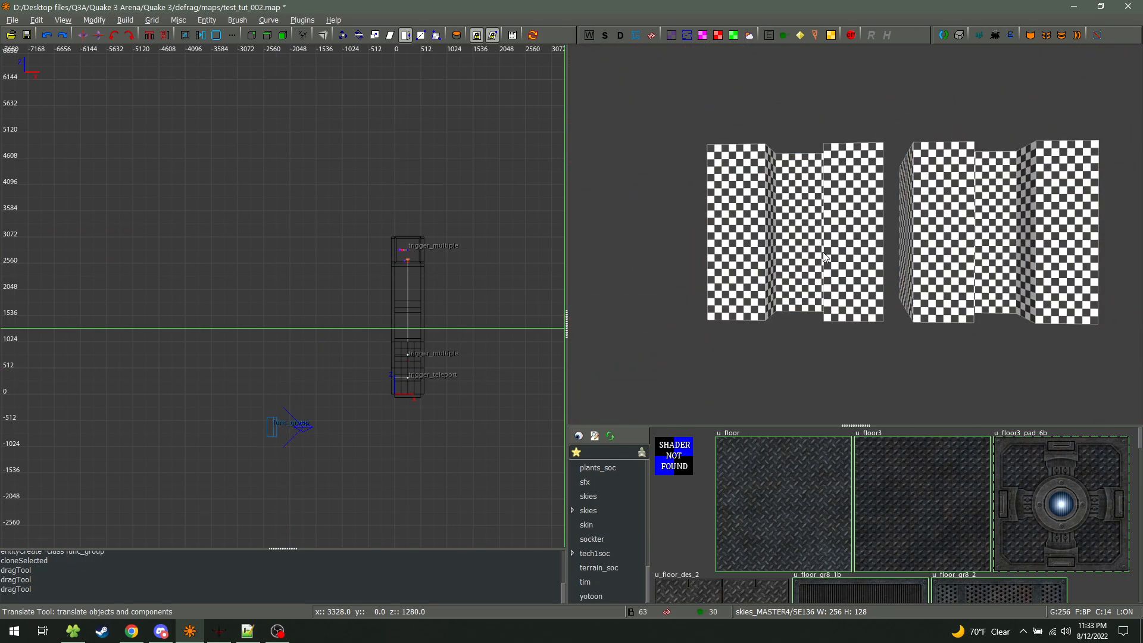
Select a single block and expand the selection to entities to check which blocks belong together, clearing the selection after inspection
shift+click(832, 225)
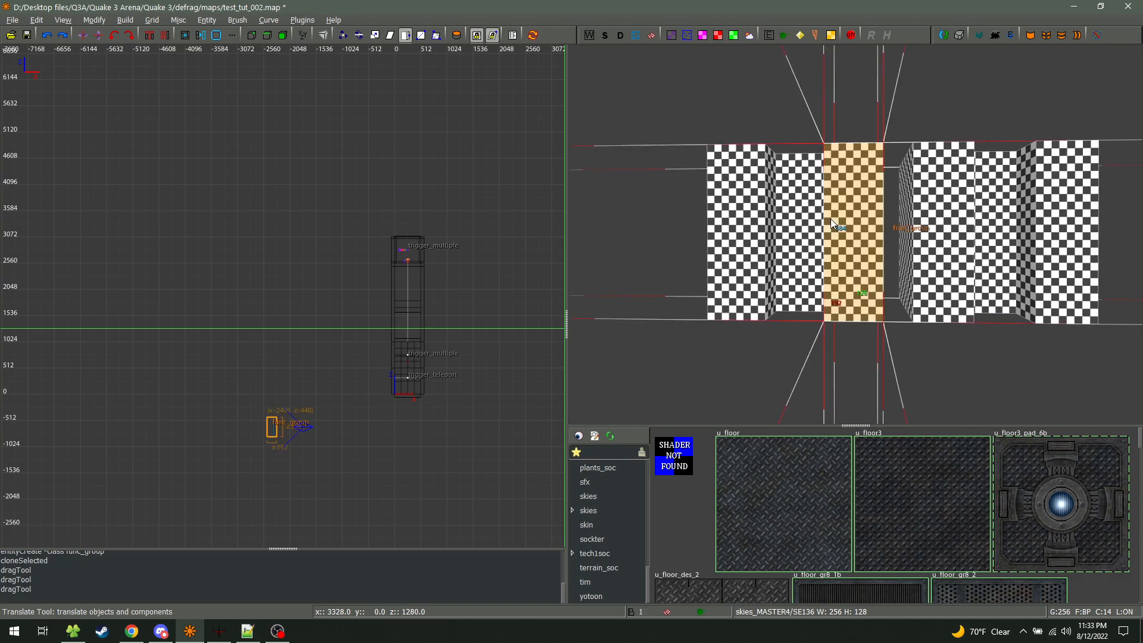
key(ctrl+Tab)
key(ctrl+Tab)
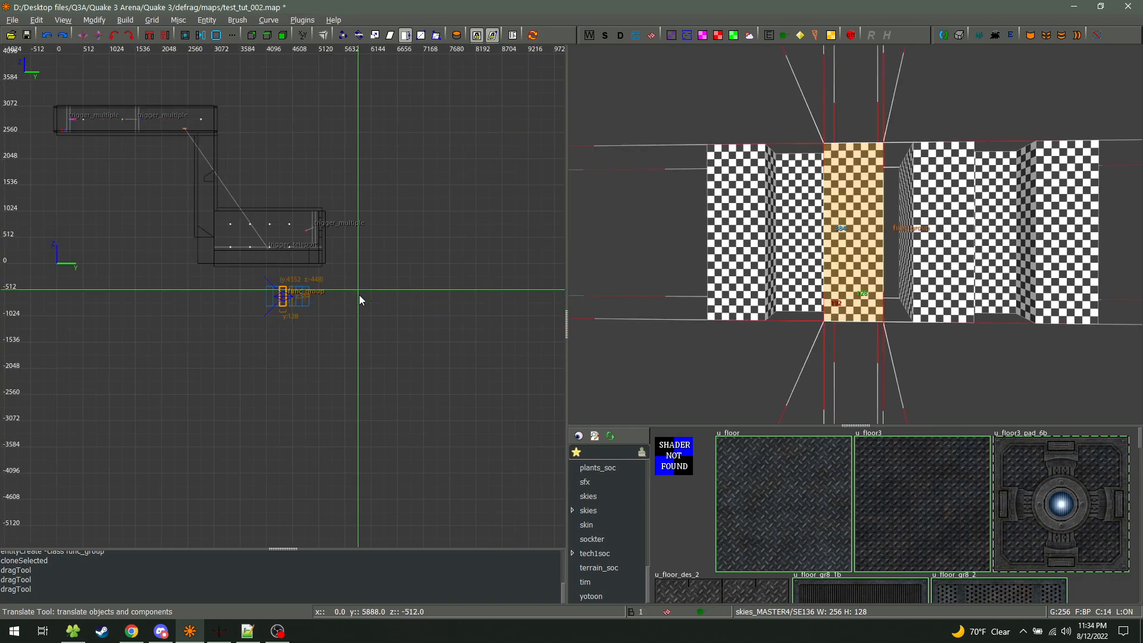
key(shift+e)
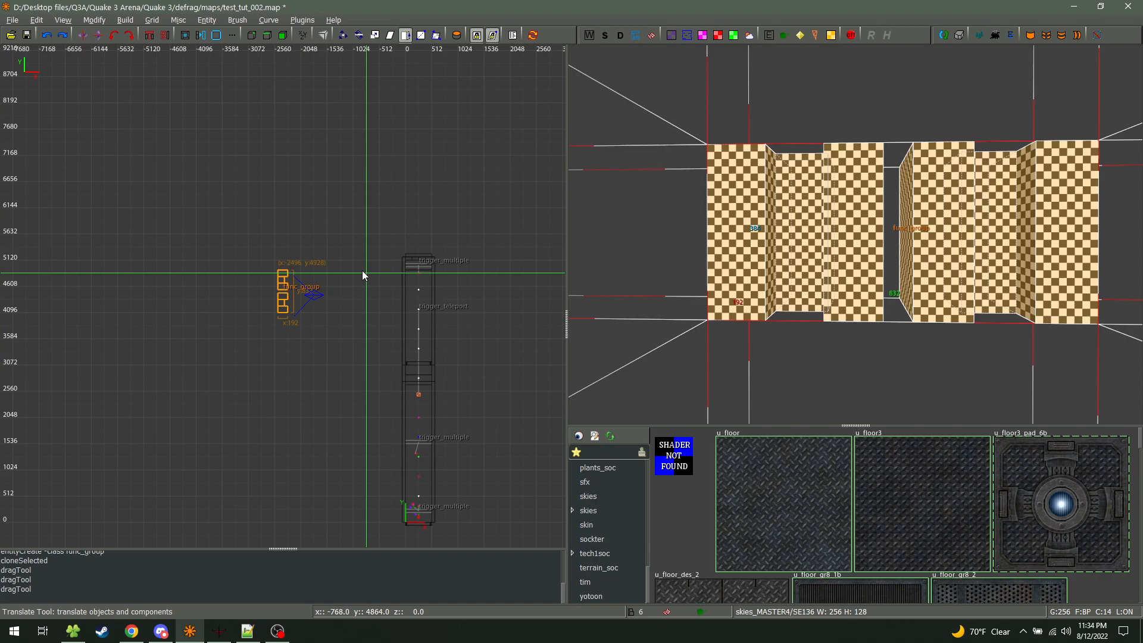
right_click(796, 257)
key(w)
key(s)
right_click(856, 240)
key(Escape)
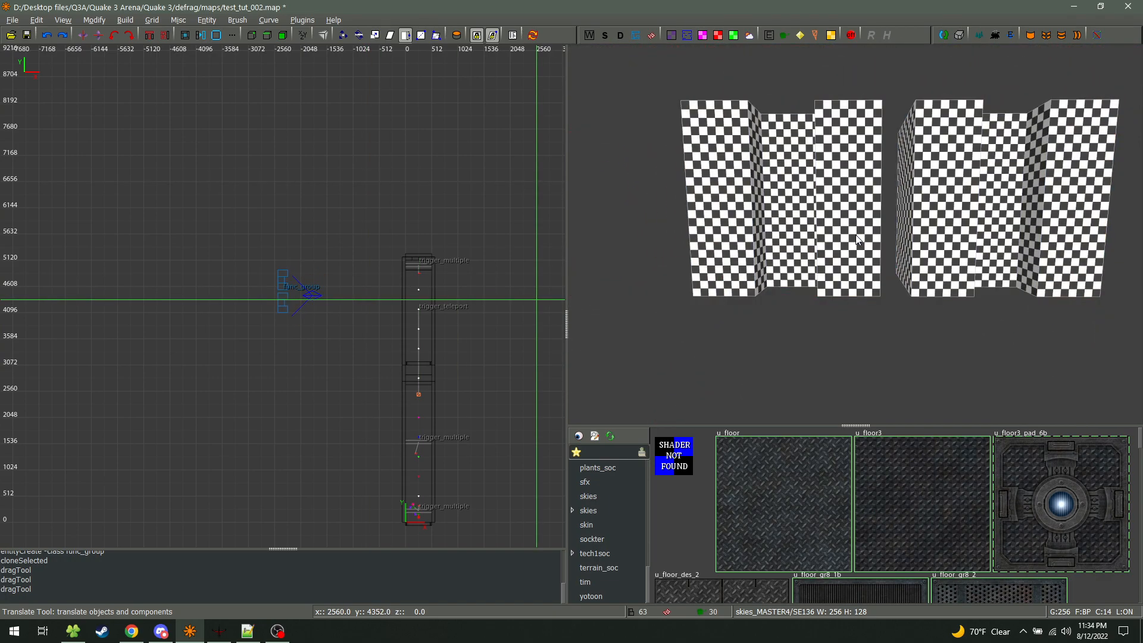
Select the southern of the two block groups and duplicate it with the make-unique option
shift+click(734, 213)
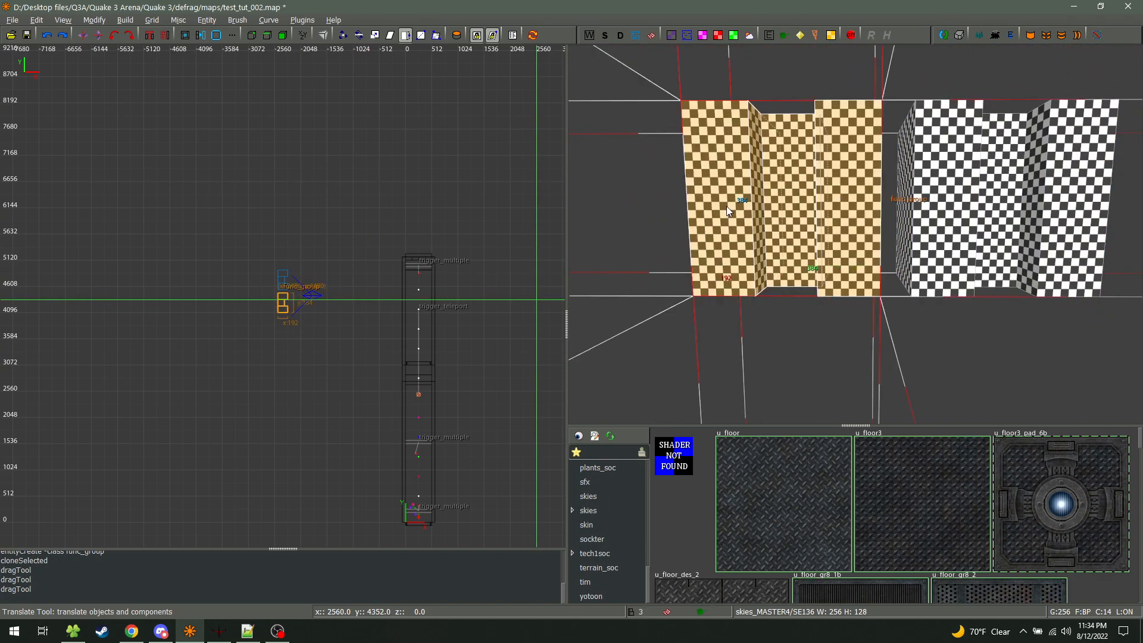
key(shift+space)
scroll(289, 326, up, 2)
alt+shift+click(299, 308)
mouse_move(297, 318)
mouse_down()
mouse_move(288, 344)
mouse_move(294, 334)
mouse_up()
key(ctrl+z)
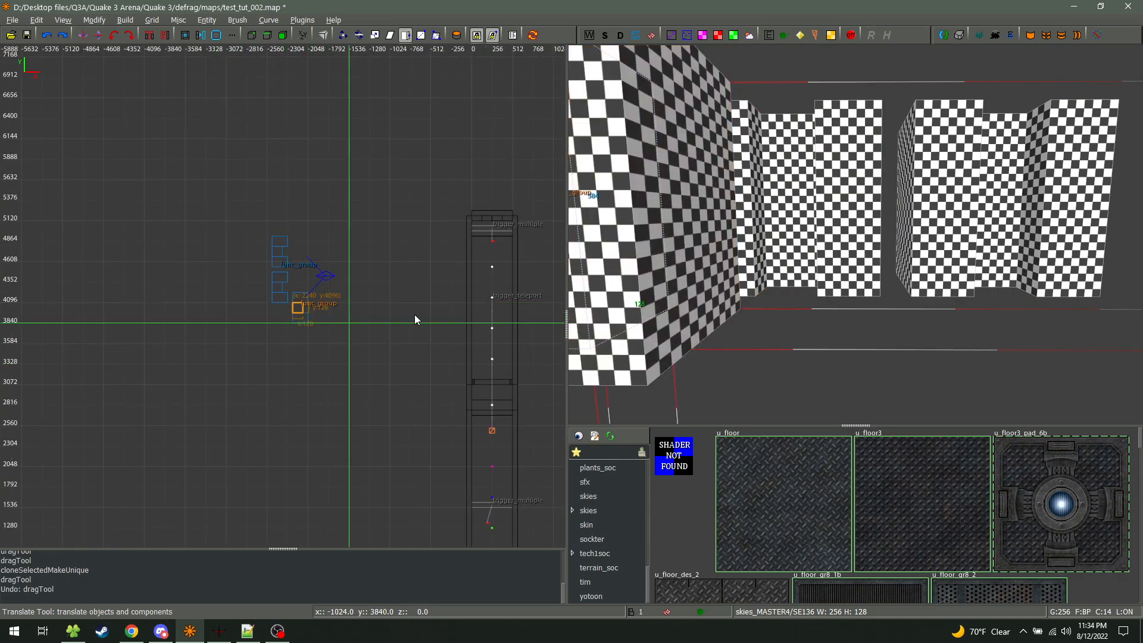
Expand the selection to the whole unique copy and move it south of the other groups, aligned at x -2496
shift+click(657, 228)
key(shift+e)
drag(300, 319, 282, 354)
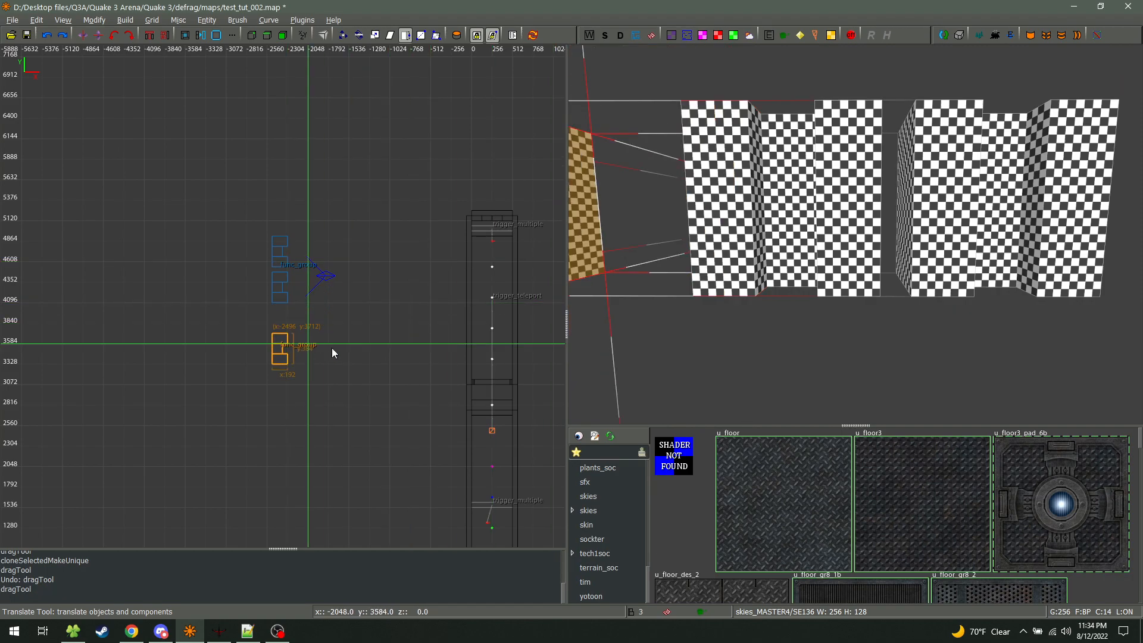
right_click(855, 249)
key(s)
right_click(855, 250)
key(Escape)
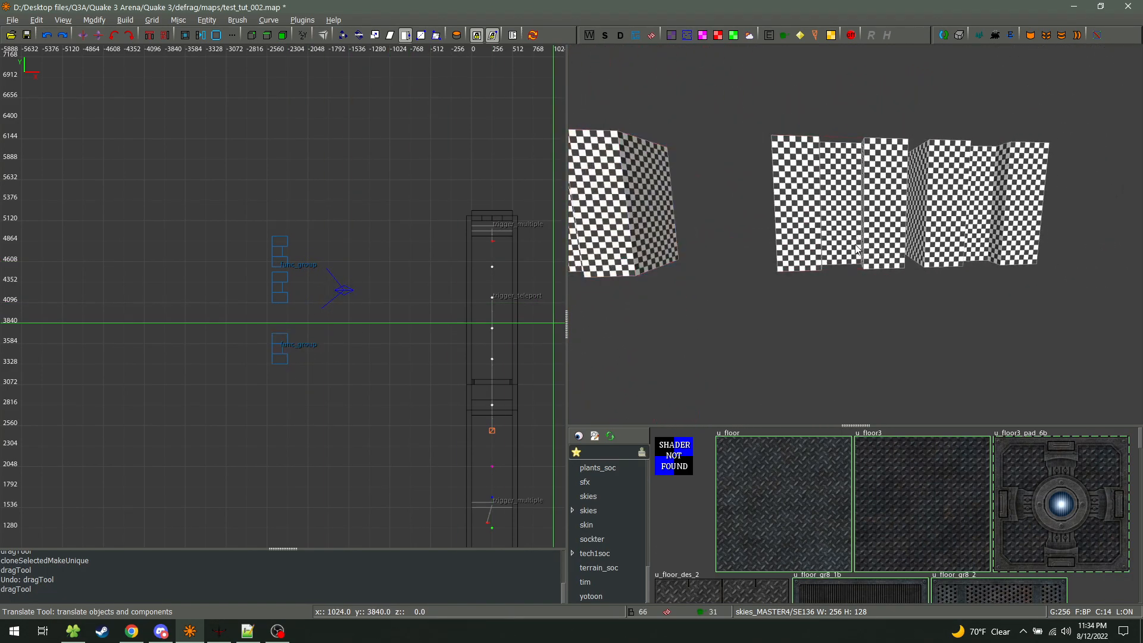
Select the blocks of both northern groups by expanding the selection to entities, and clear the selection after checking it
shift+click(822, 218)
key(shift+e)
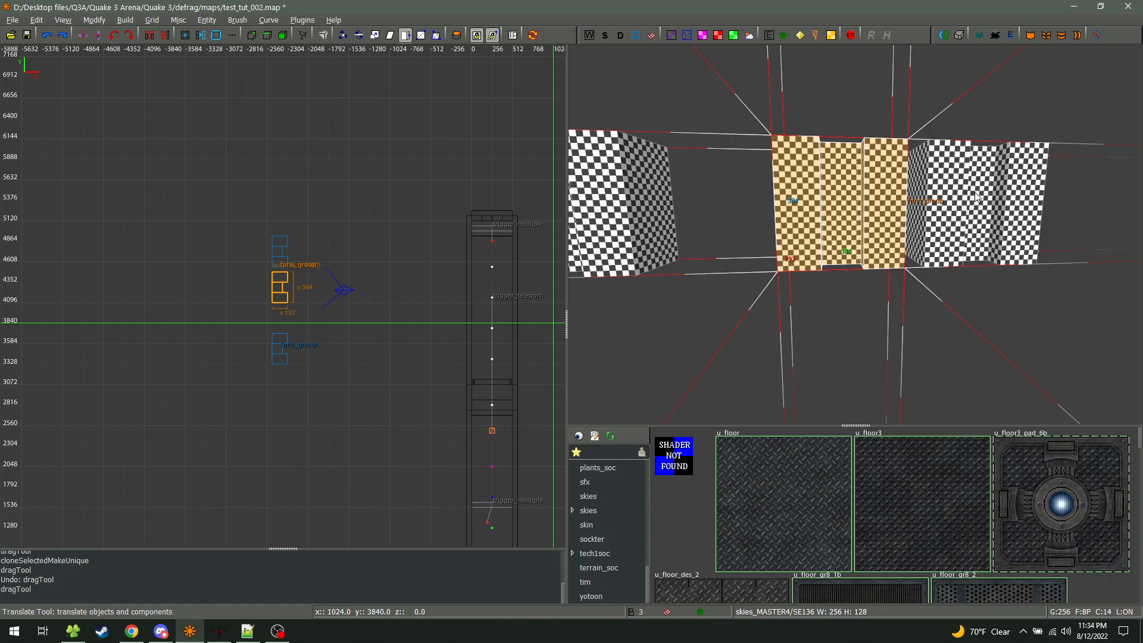
shift+click(975, 197)
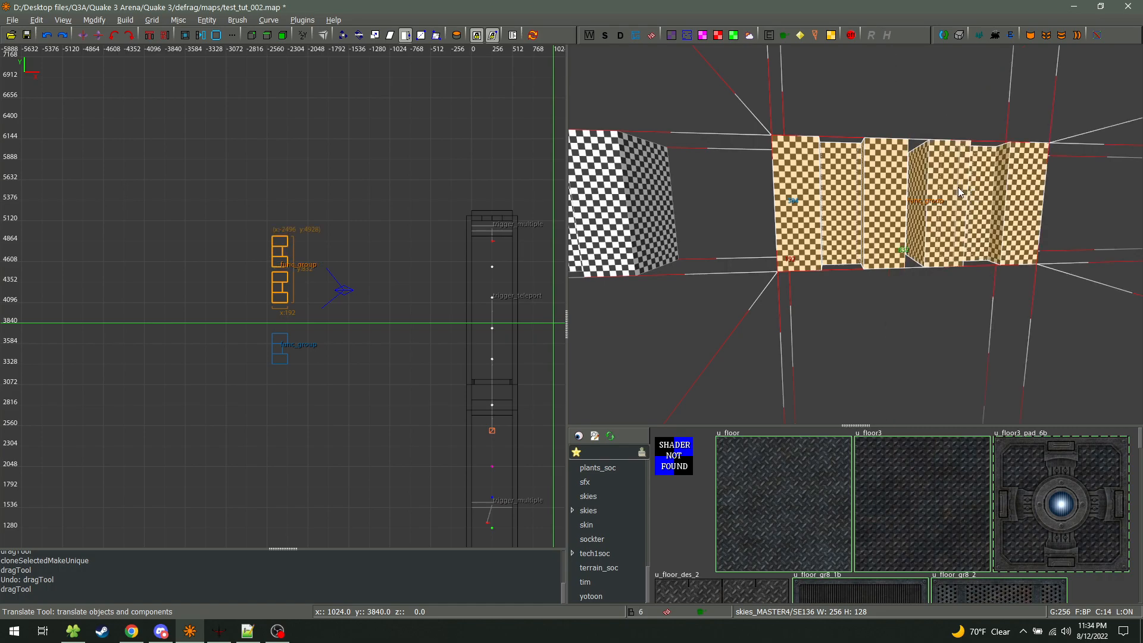
key(Escape)
Duplicate all blocks of the southernmost group as a unique copy and select one block of the new copy
right_drag(921, 237, 855, 234)
shift+click(808, 224)
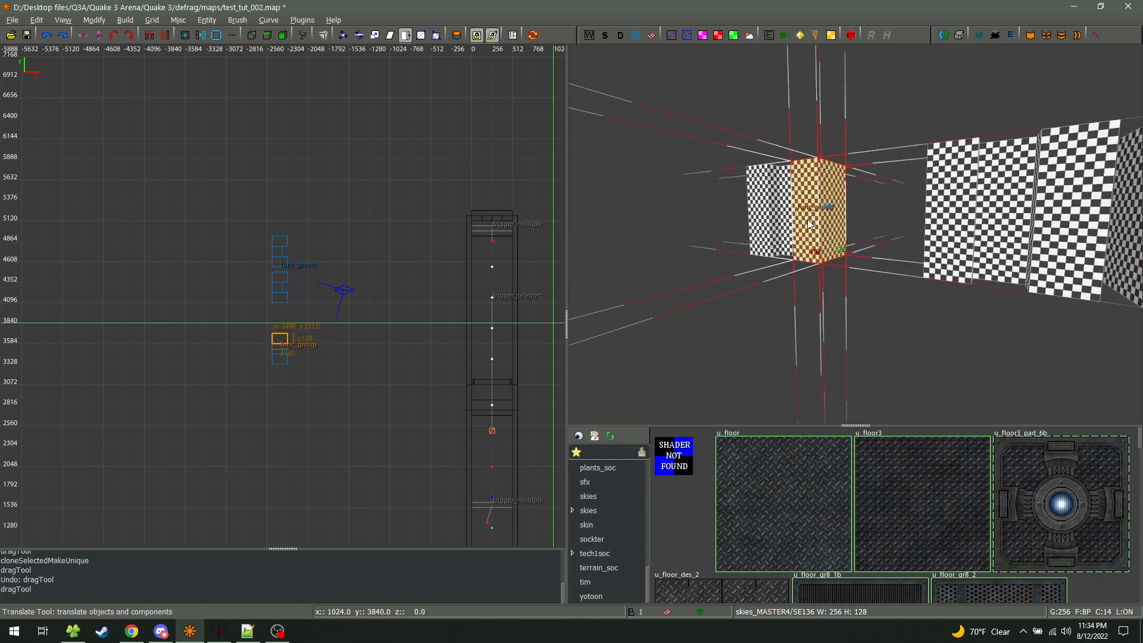
key(ctrl+e)
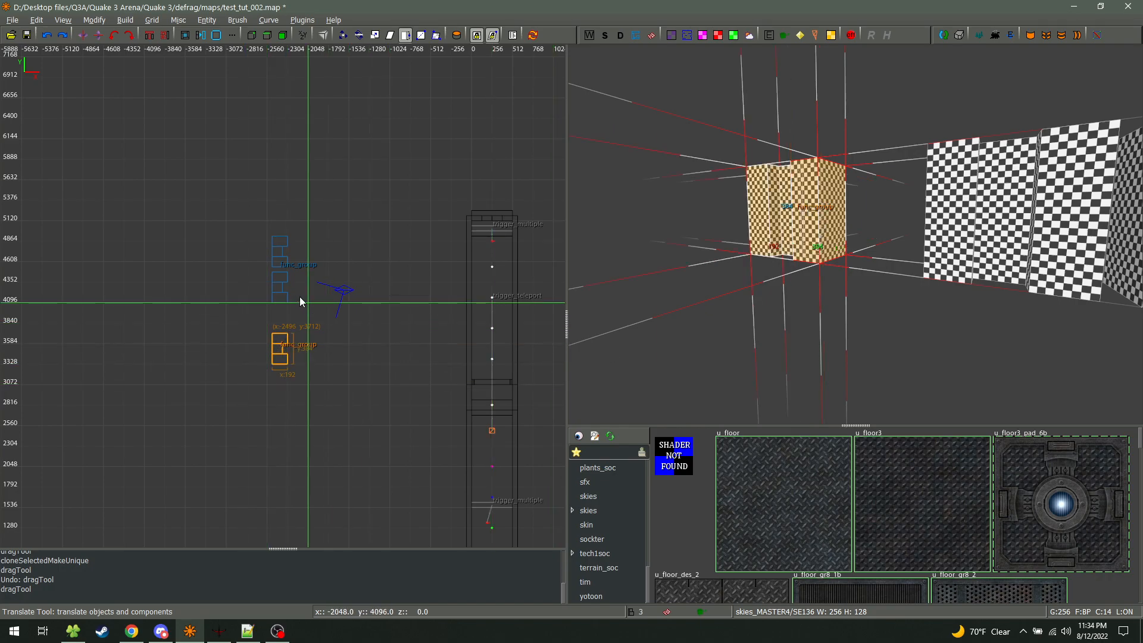
key(space)
key(Escape)
shift+click(706, 207)
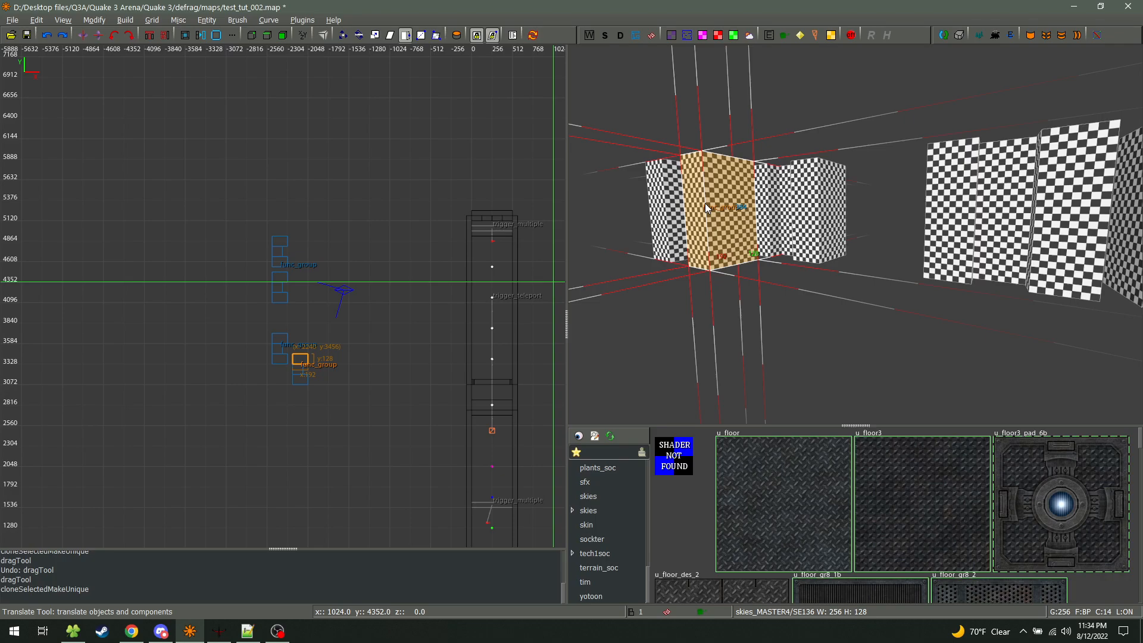
Expand the selection to all blocks of the newest southernmost copy and view it from several sides
key(shift+e)
right_click(698, 257)
key(a)
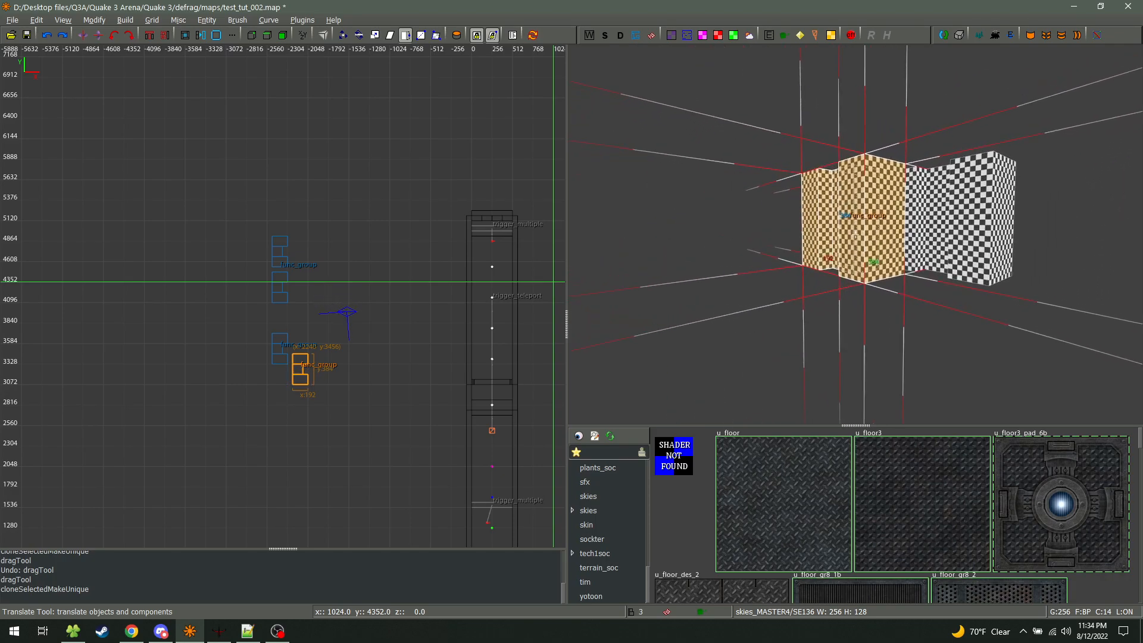
key(a)
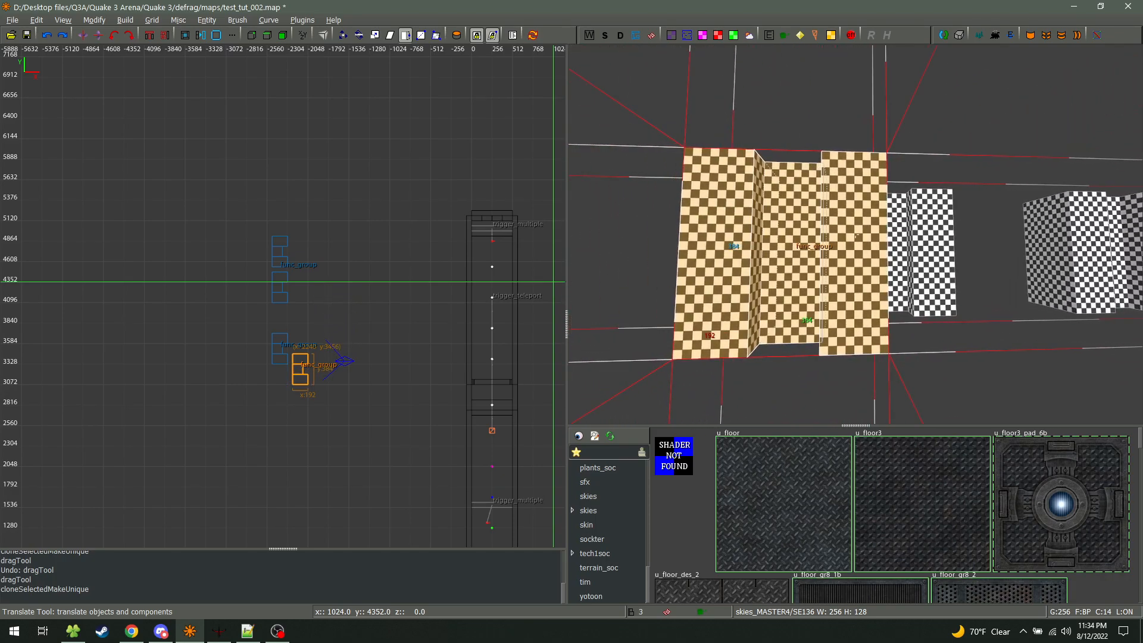
key(w)
key(d)
right_click(856, 235)
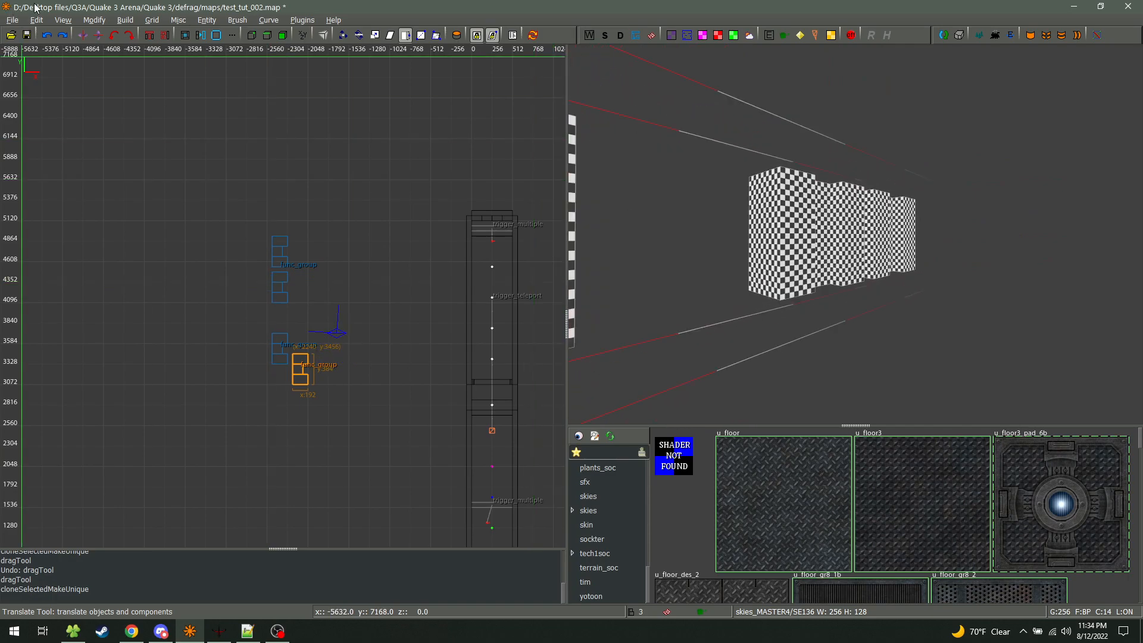
Copy the selected southernmost group, paste it in place and move the pasted group east
click(37, 20)
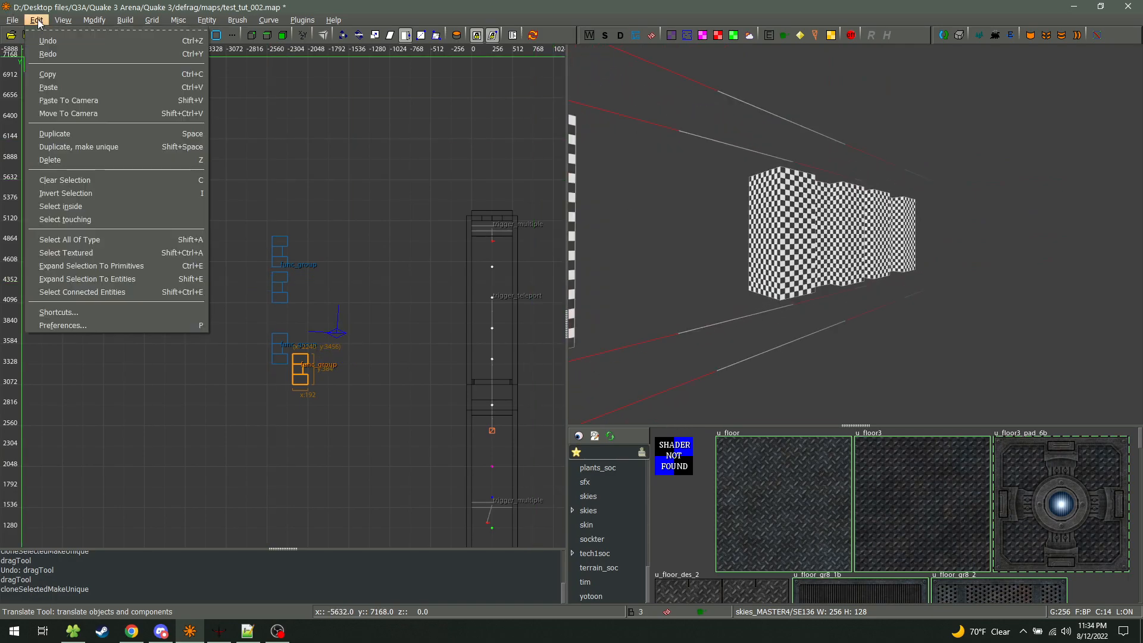
right_click(655, 295)
key(c)
key(s)
right_click(844, 242)
shift+click(786, 237)
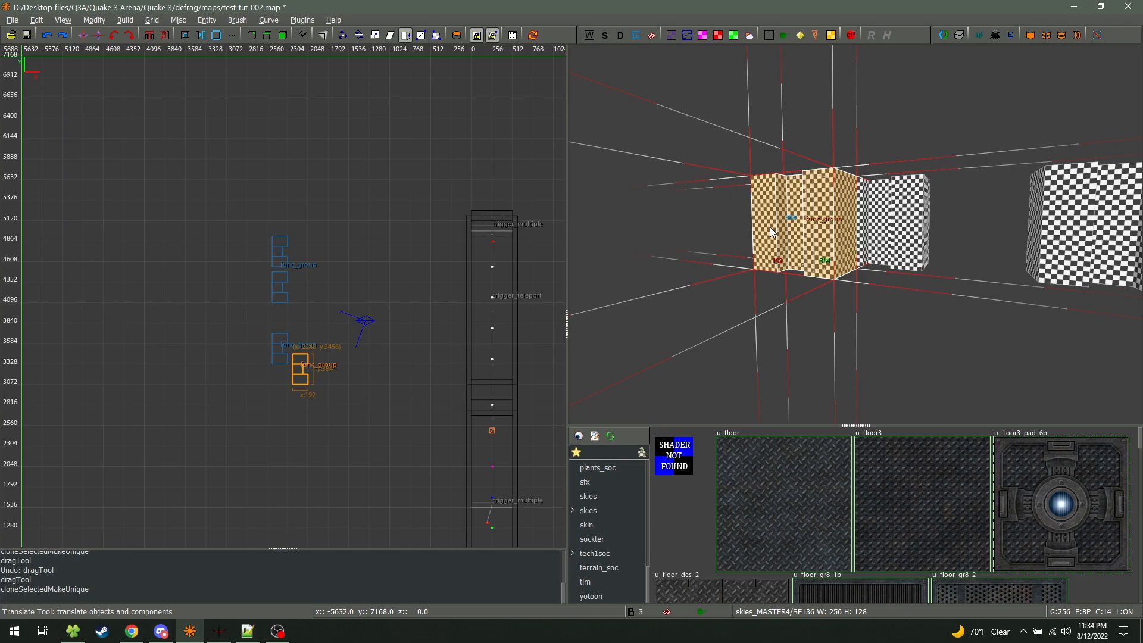
key(ctrl+v)
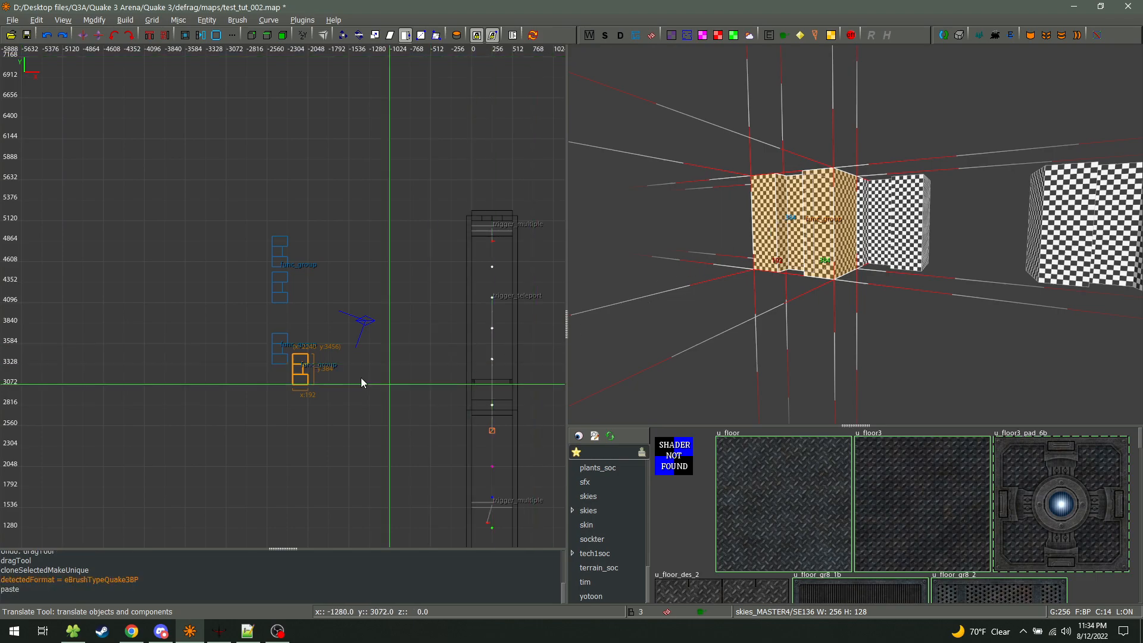
drag(299, 365, 342, 368)
key(Escape)
Select one block of the pasted group, expand the selection to the whole entity and delete it
shift+click(698, 230)
key(shift+e)
right_click(713, 238)
key(a)
key(Delete)
right_click(855, 236)
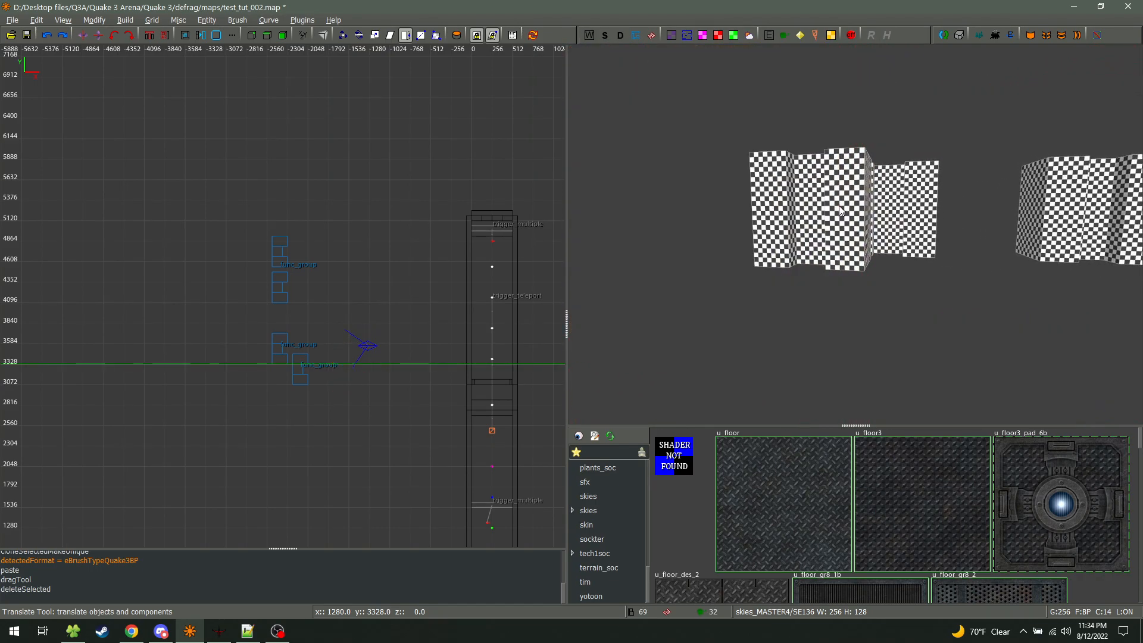
Paste a copy of the southernmost group, move it east to x -1984, and duplicate it with the make-unique option
shift+click(829, 215)
key(shift+e)
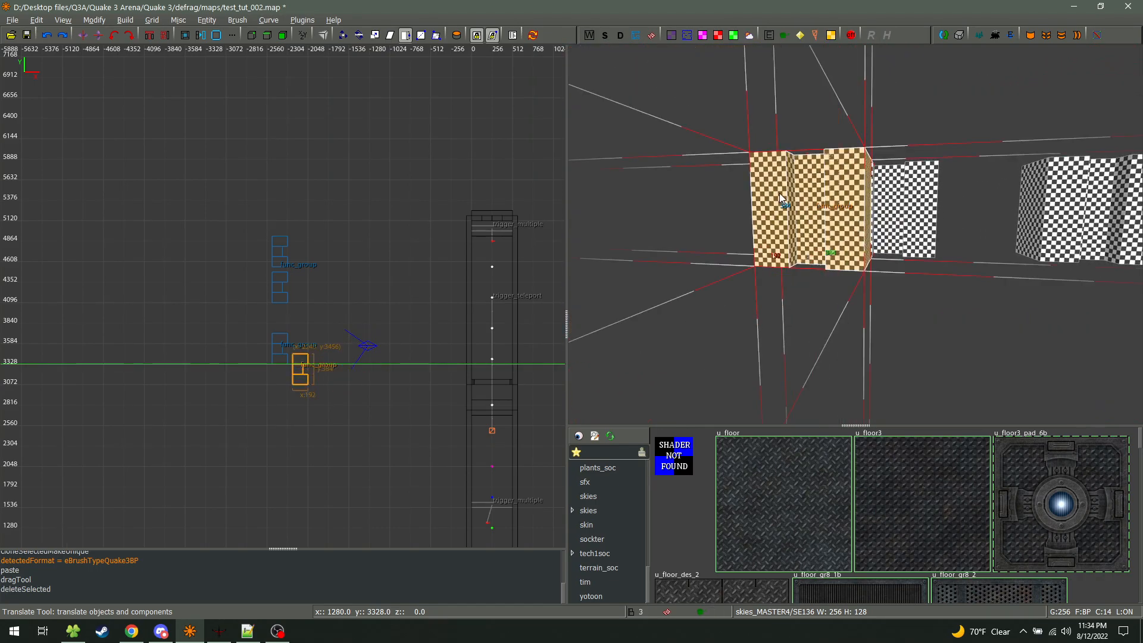
key(ctrl+v)
scroll(234, 387, up, 4)
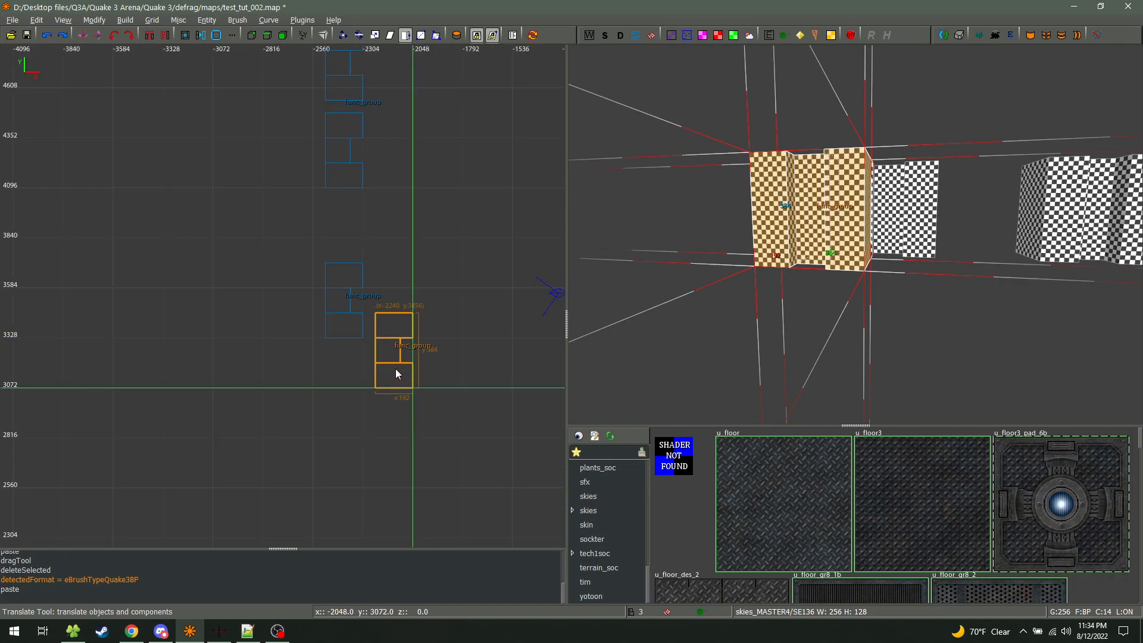
drag(402, 351, 429, 341)
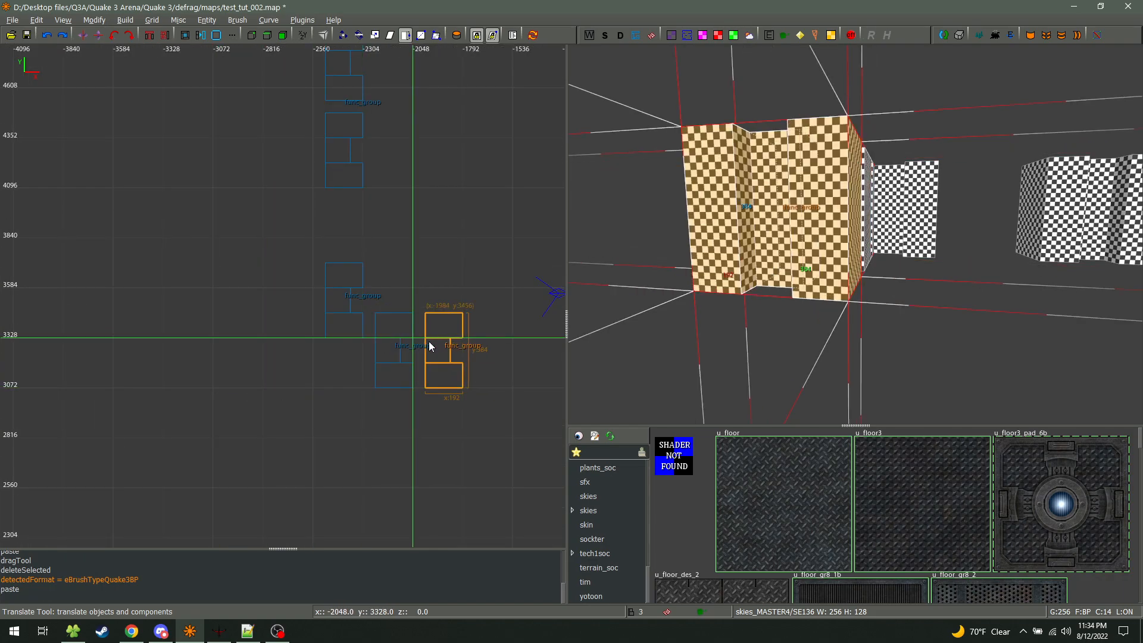
key(space)
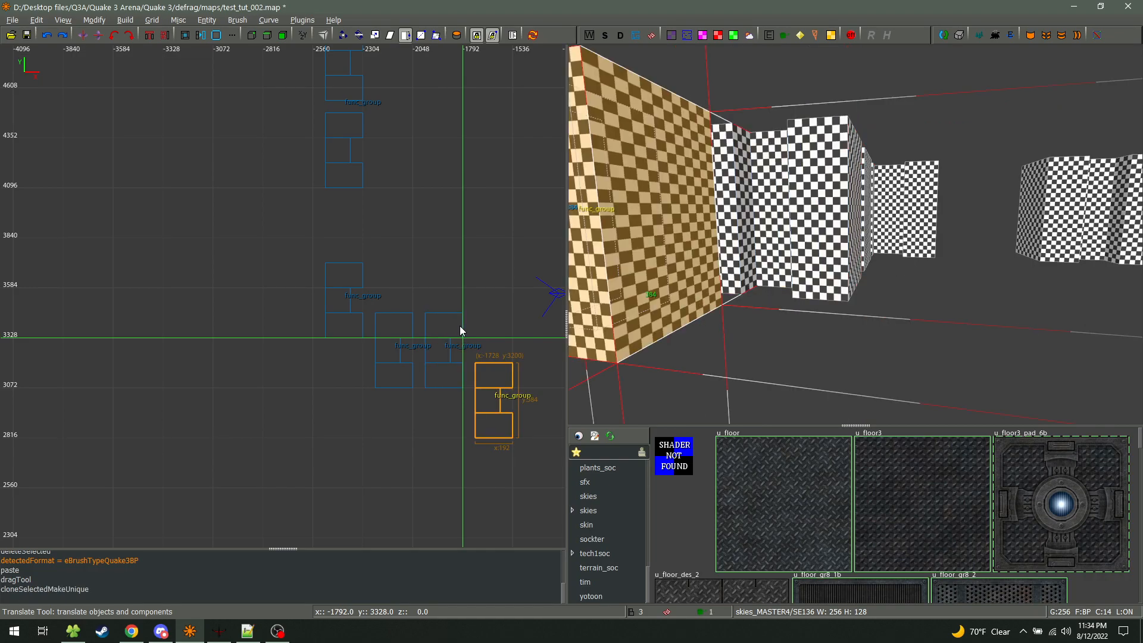
Select all of the func_group block groups west of the corridor and delete them
scroll(452, 318, down, 3)
key(Escape)
key(ctrl+a)
key(Delete)
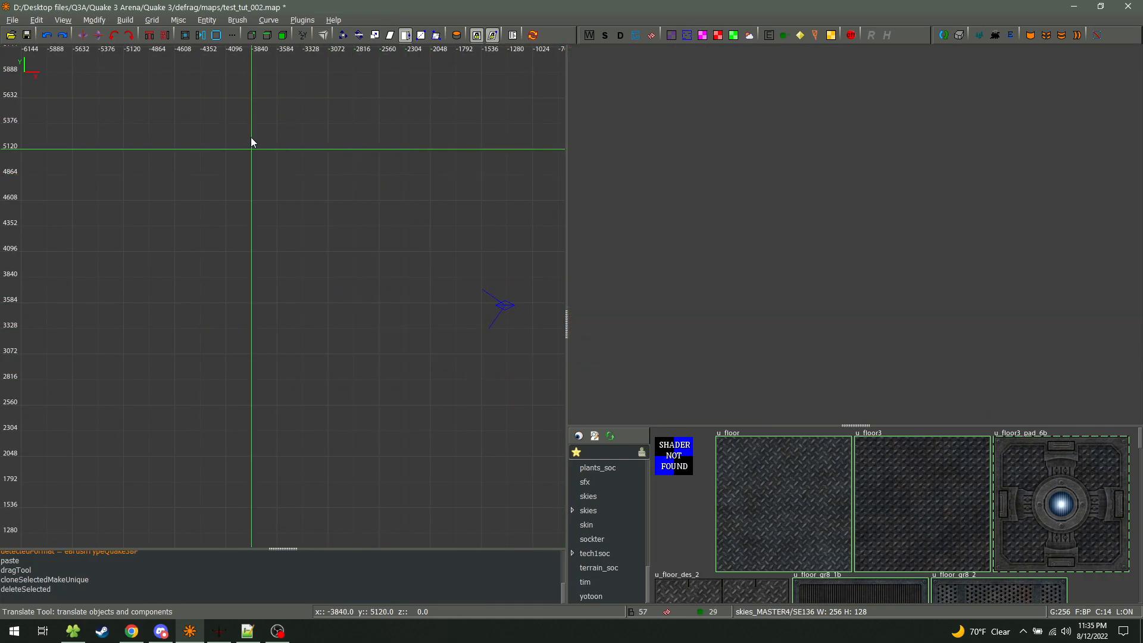
Invert the empty selection to select everything in the map, inspect it in the 3D view, and clear the selection
click(36, 20)
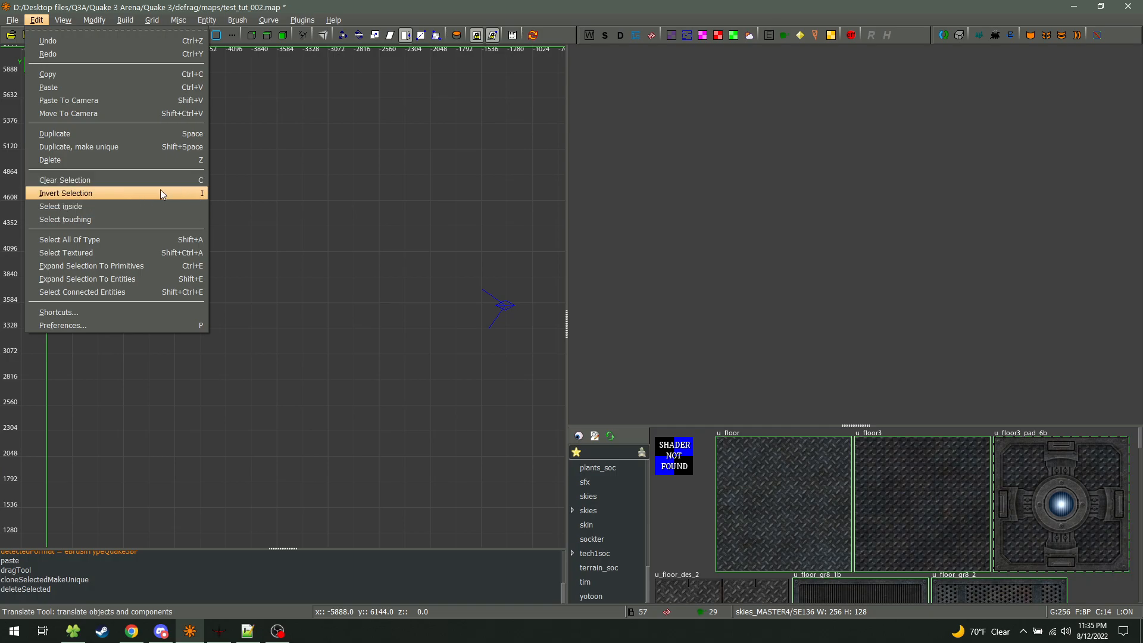
click(359, 291)
scroll(359, 291, down, 6)
scroll(366, 298, up, 4)
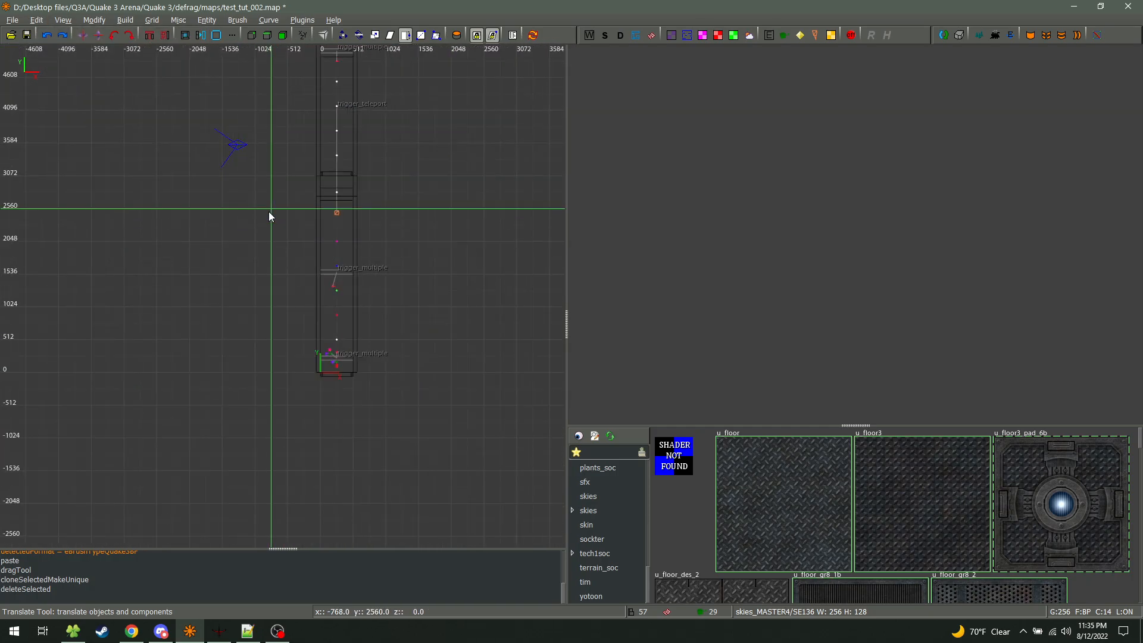
key(ctrl+z)
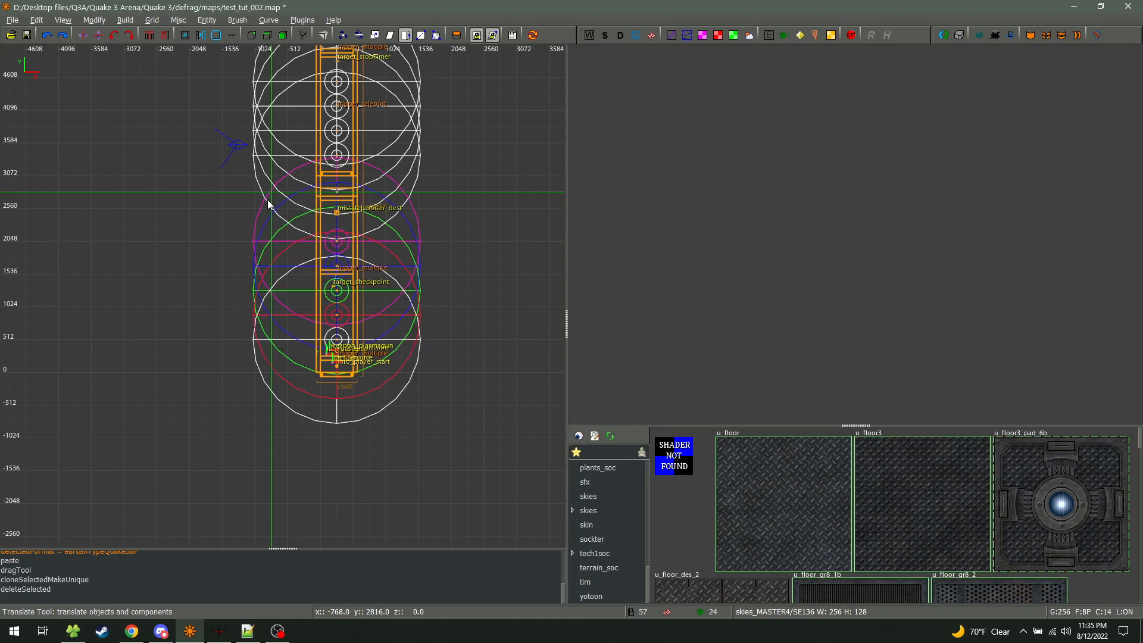
middle_click(528, 173)
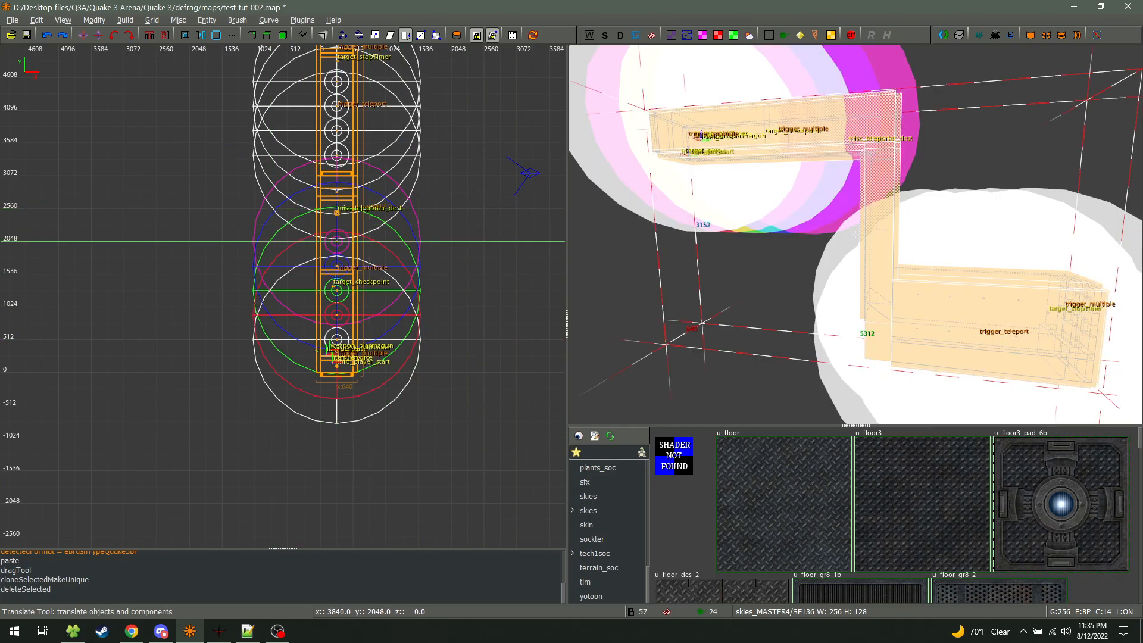
right_click(748, 236)
key(Escape)
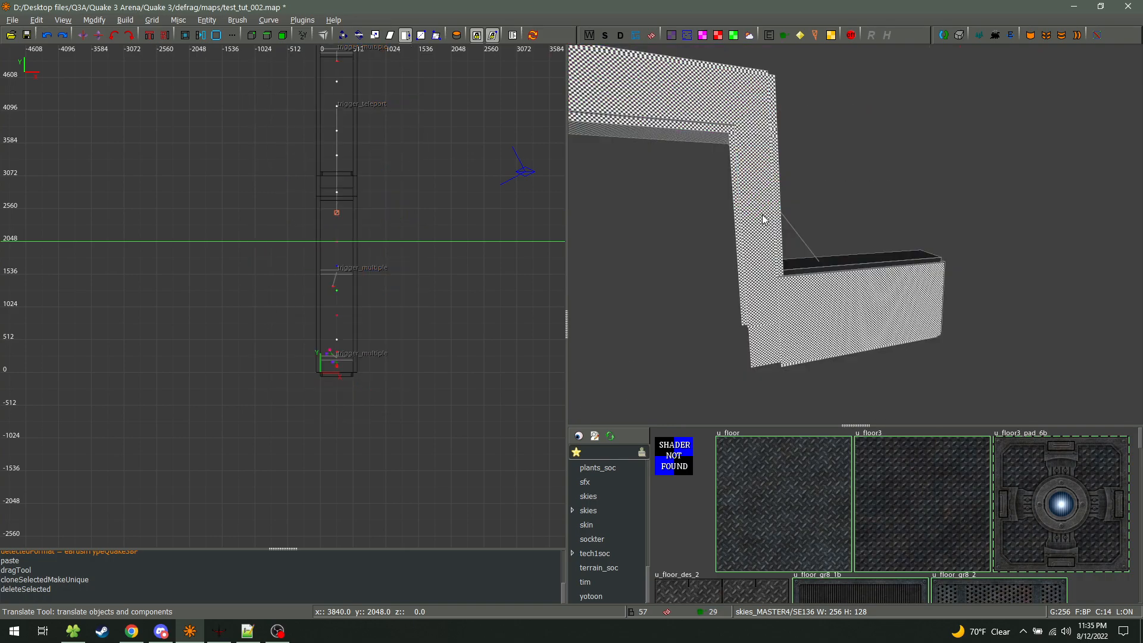
Select all lights by type starting from one corridor light, and invert the selection to everything except the lights
scroll(314, 297, up, 4)
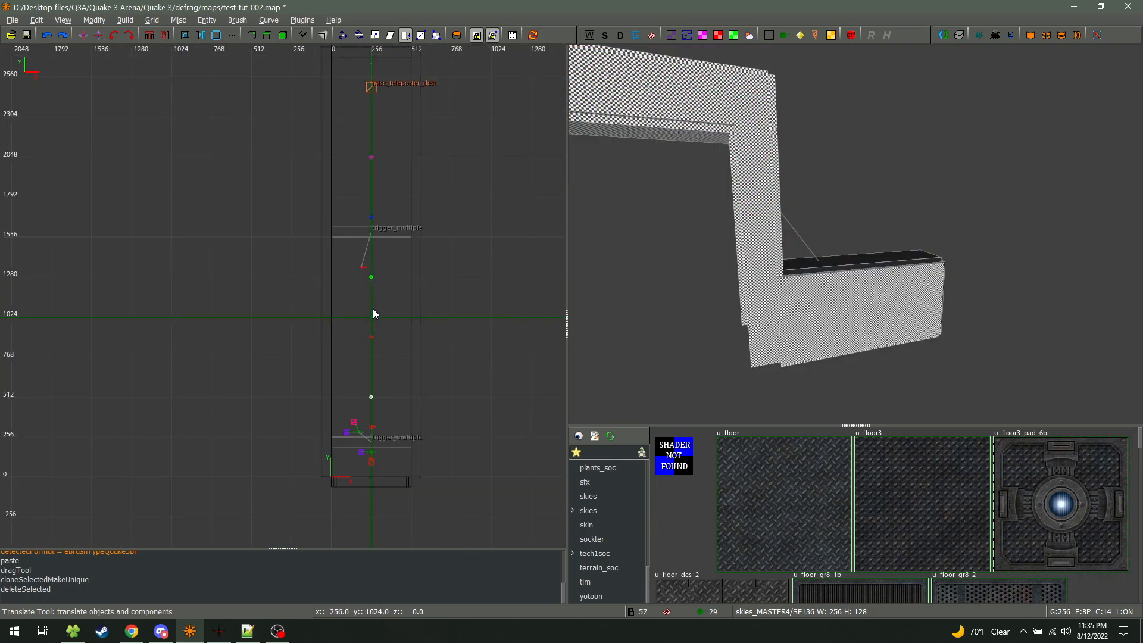
shift+click(370, 278)
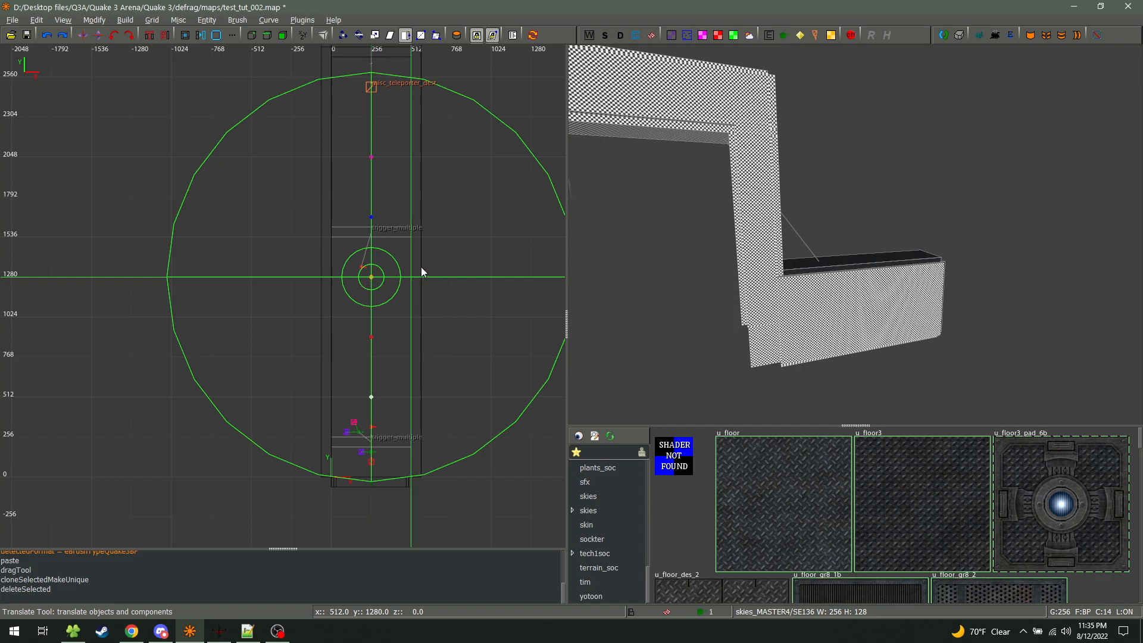
key(shift+a)
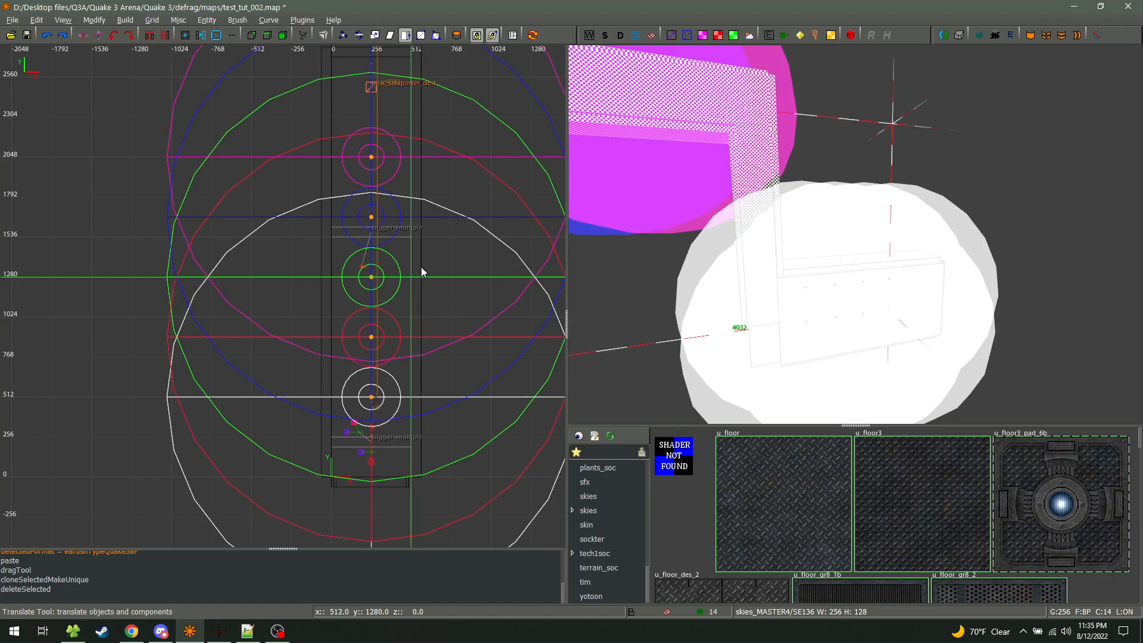
key(ctrl+i)
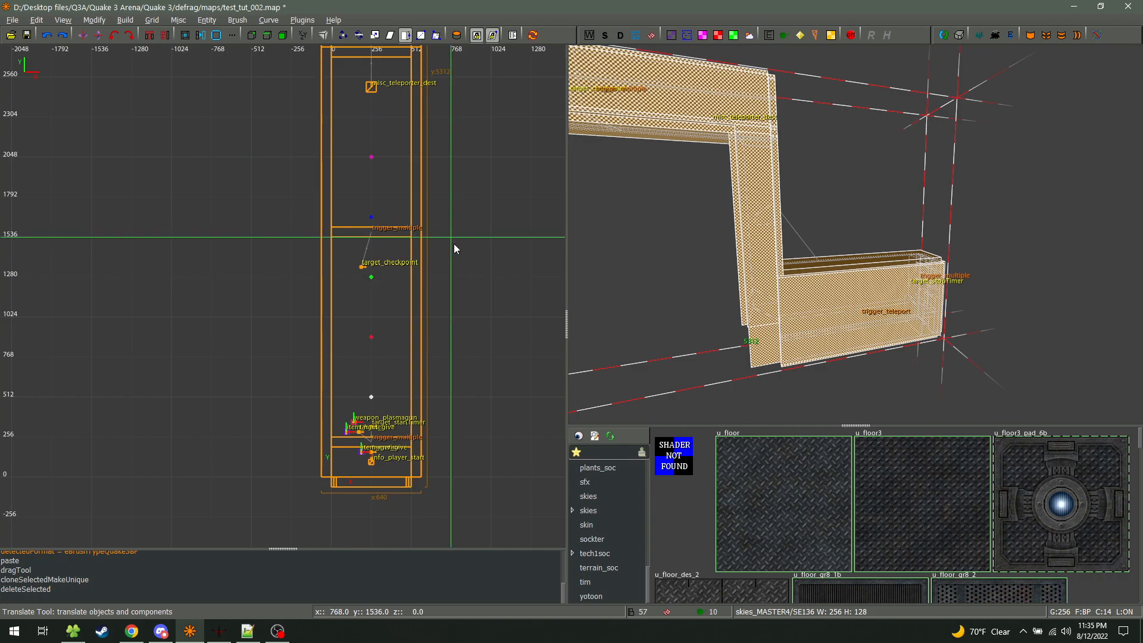
Try moving the whole structure without its lights to the southwest, and undo the move
mouse_move(389, 360)
mouse_down()
mouse_move(2, 335)
mouse_move(229, 625)
mouse_move(250, 628)
mouse_move(225, 398)
mouse_up()
key(ctrl+z)
scroll(262, 292, down, 2)
scroll(327, 316, down, 7)
right_drag(327, 316, 252, 420)
scroll(363, 286, up, 6)
right_drag(316, 234, 338, 192)
Draw a 1280 by 1024 brush west of the corridor and try converting it to an eight-sided prism
click(37, 19)
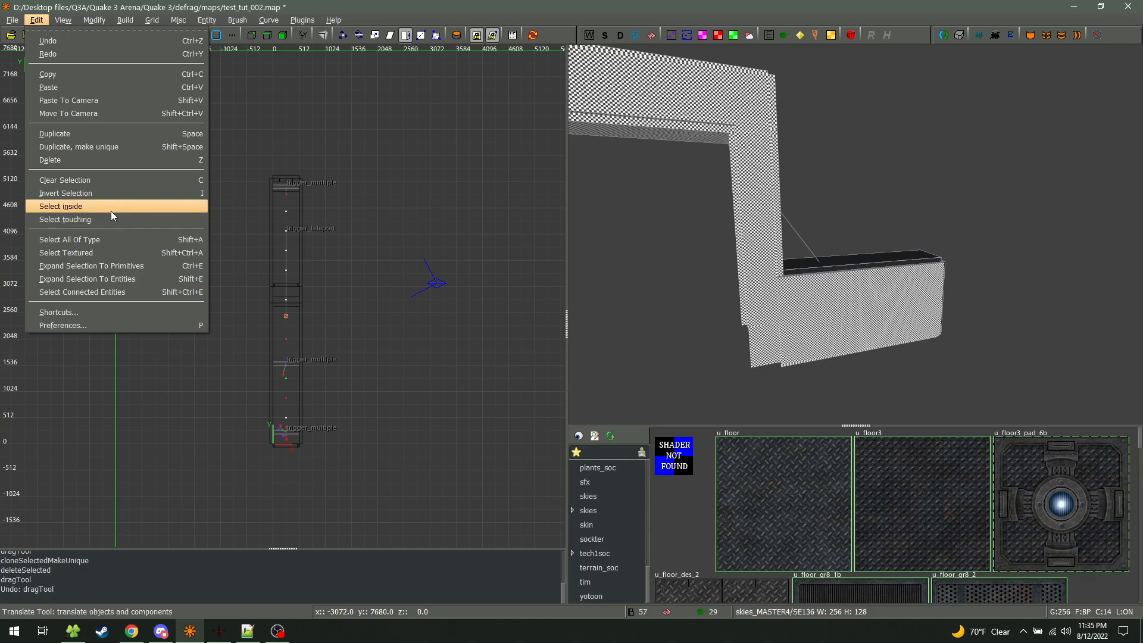
click(221, 272)
drag(92, 238, 153, 291)
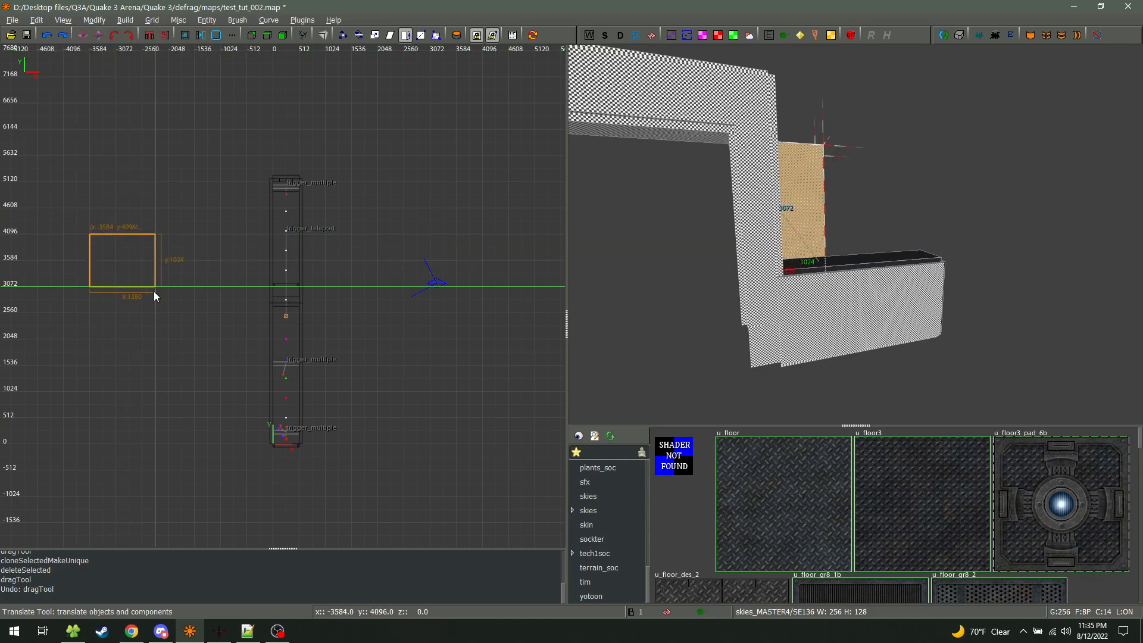
click(215, 37)
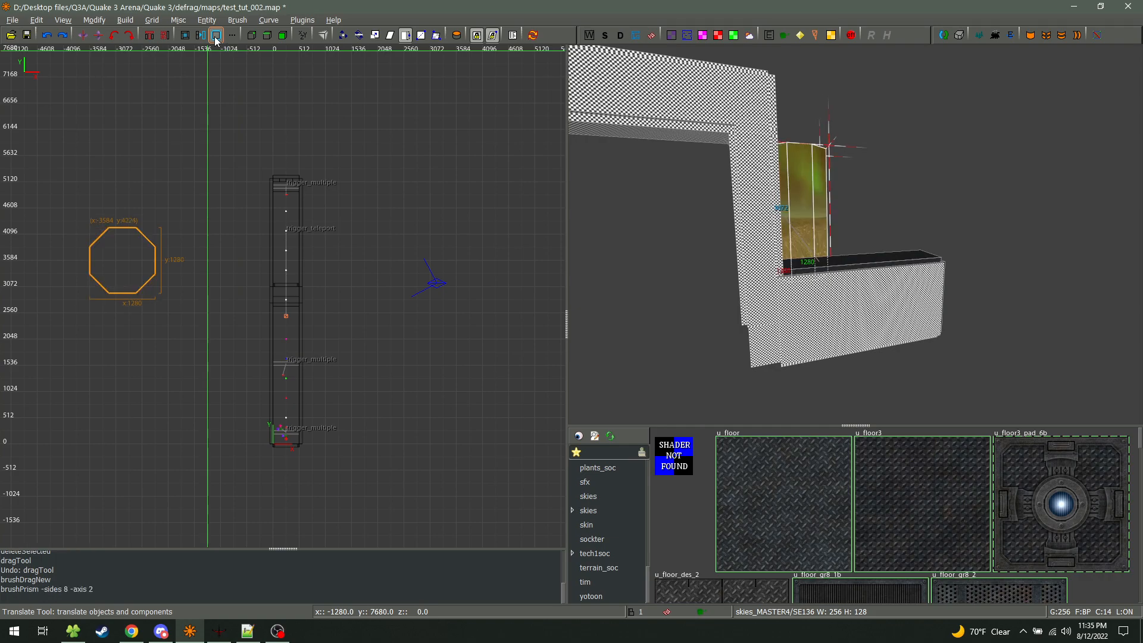
key(ctrl+z)
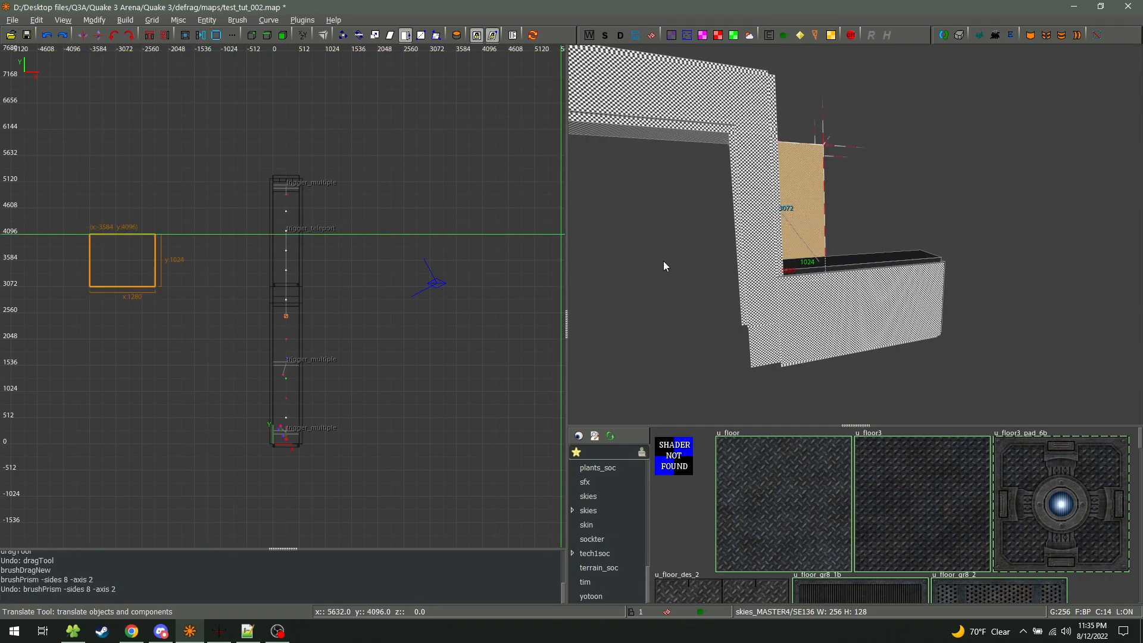
Pick the common/caulk texture from the corridor's outer wall and reload the shaders
middle_click(796, 301)
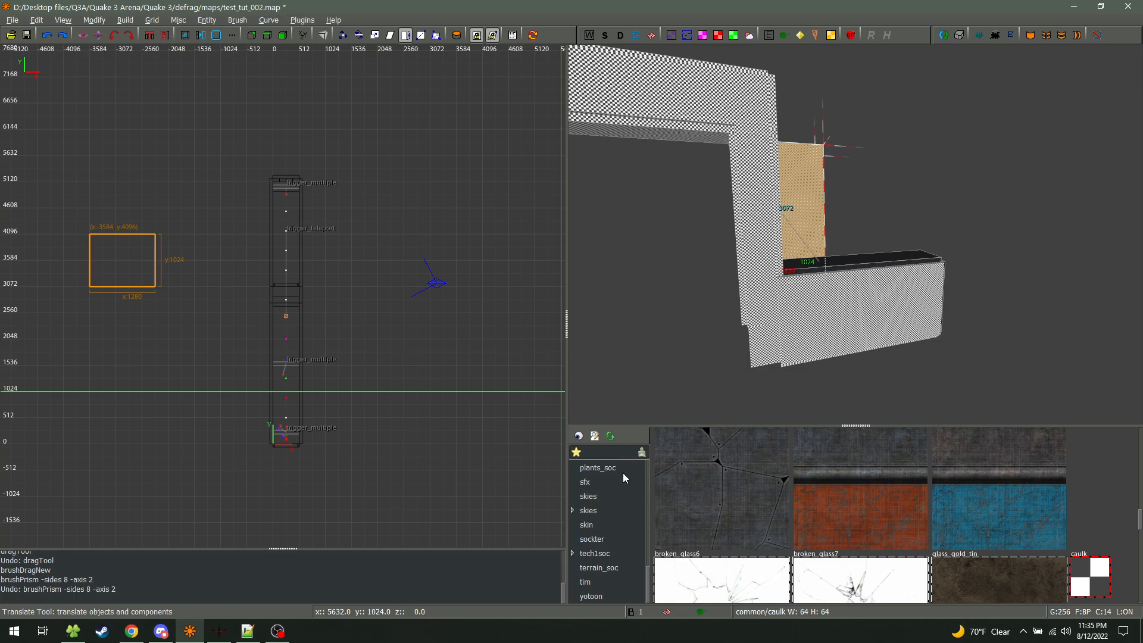
click(610, 436)
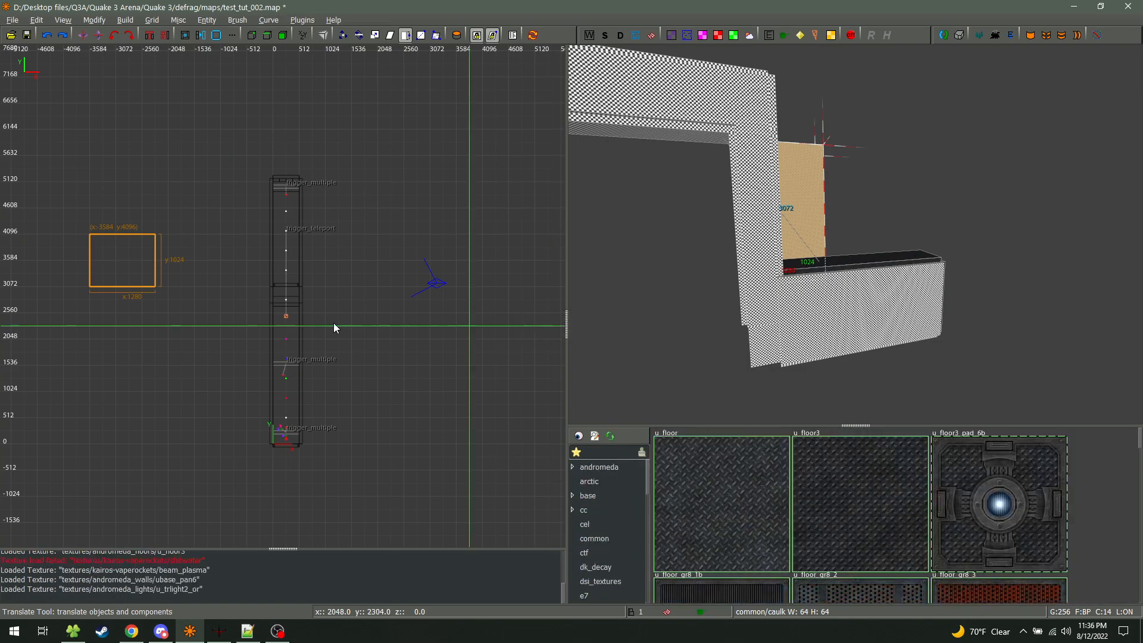
Convert the new brush in turn into prisms with 3, 4, 5, 6, 7, 8 and 9 sides, seen from above
key(ctrl+Tab)
key(ctrl+Tab)
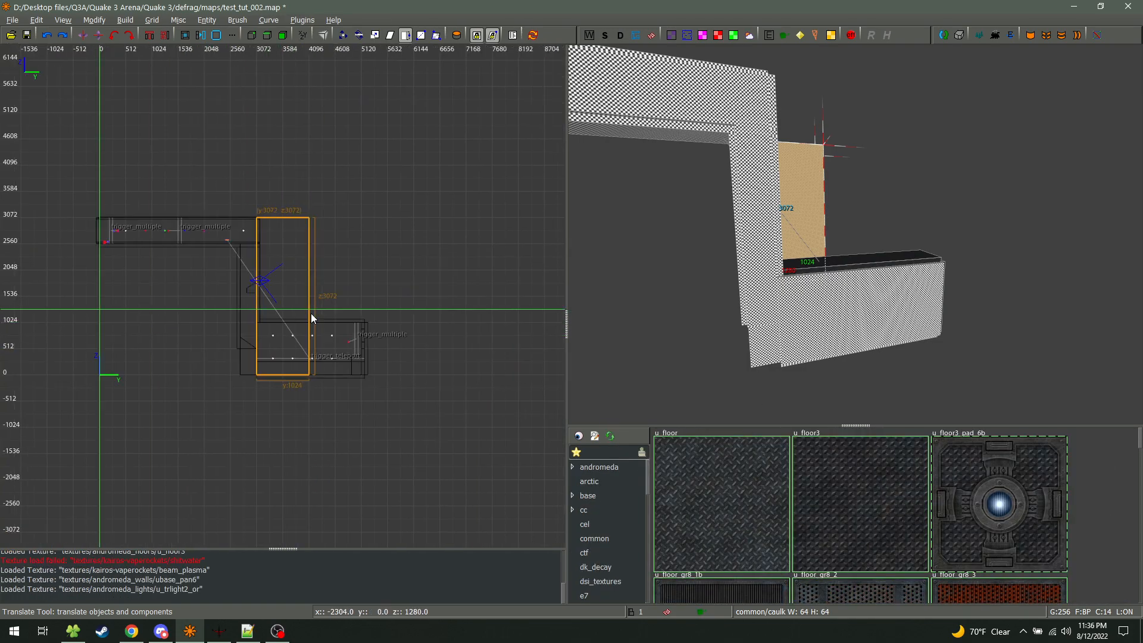
key(ctrl+Tab)
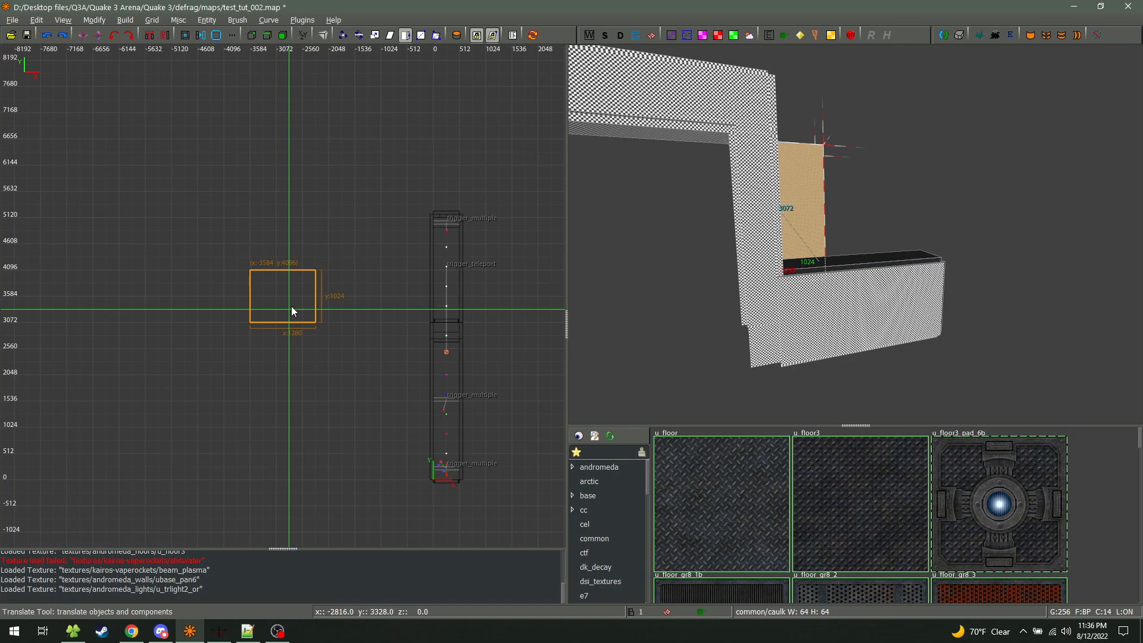
key(ctrl+3)
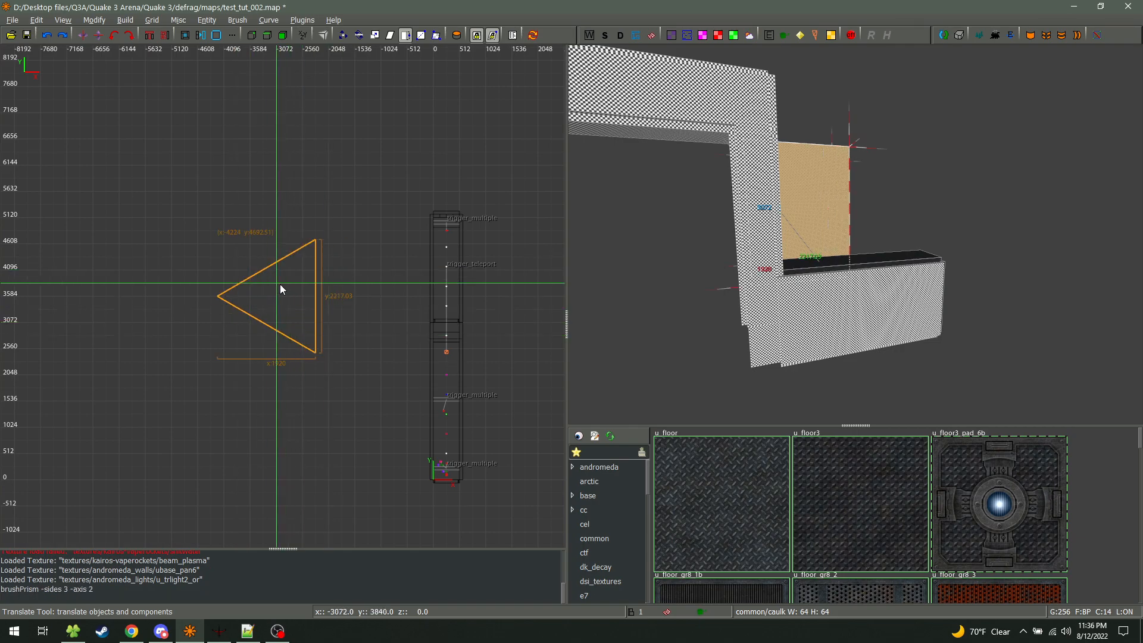
key(ctrl+4)
key(ctrl+5)
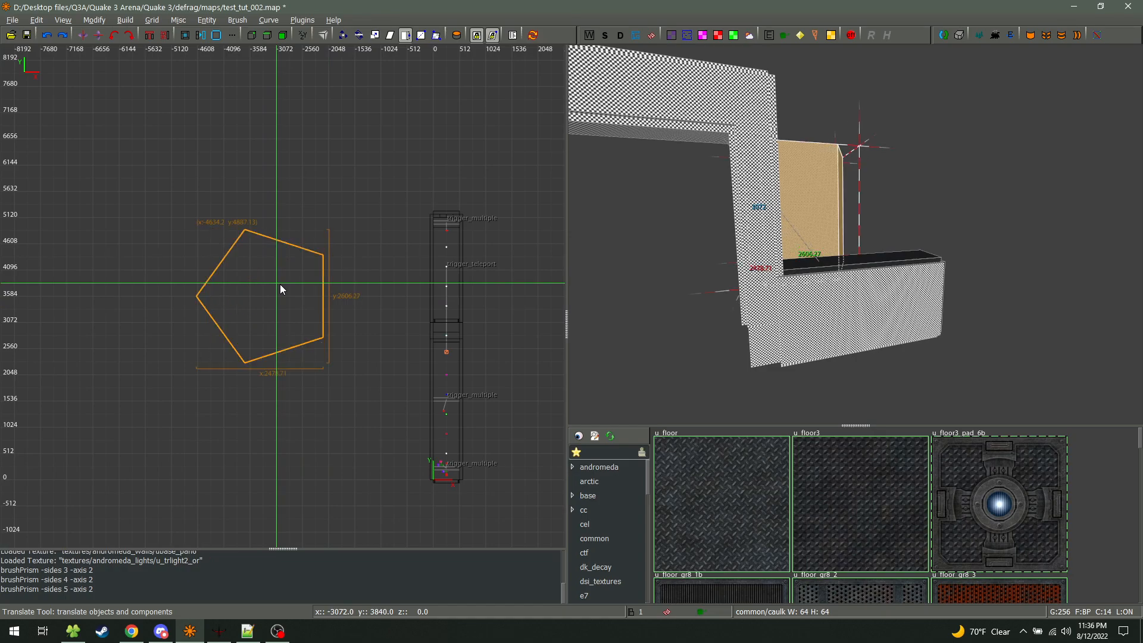
key(ctrl+6)
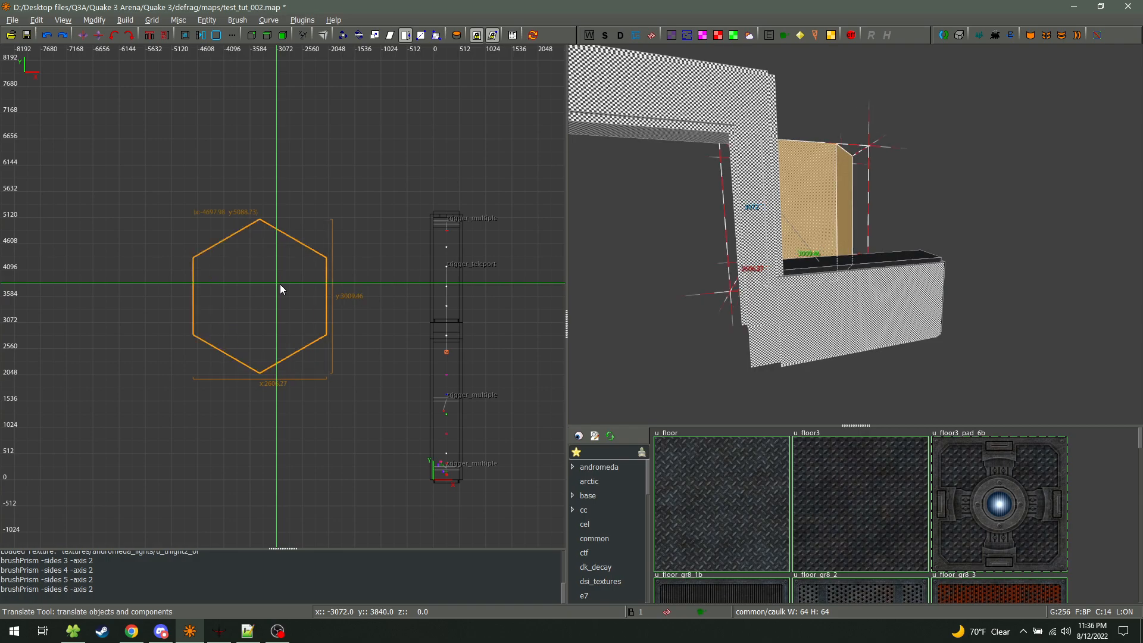
key(ctrl+7)
key(ctrl+8)
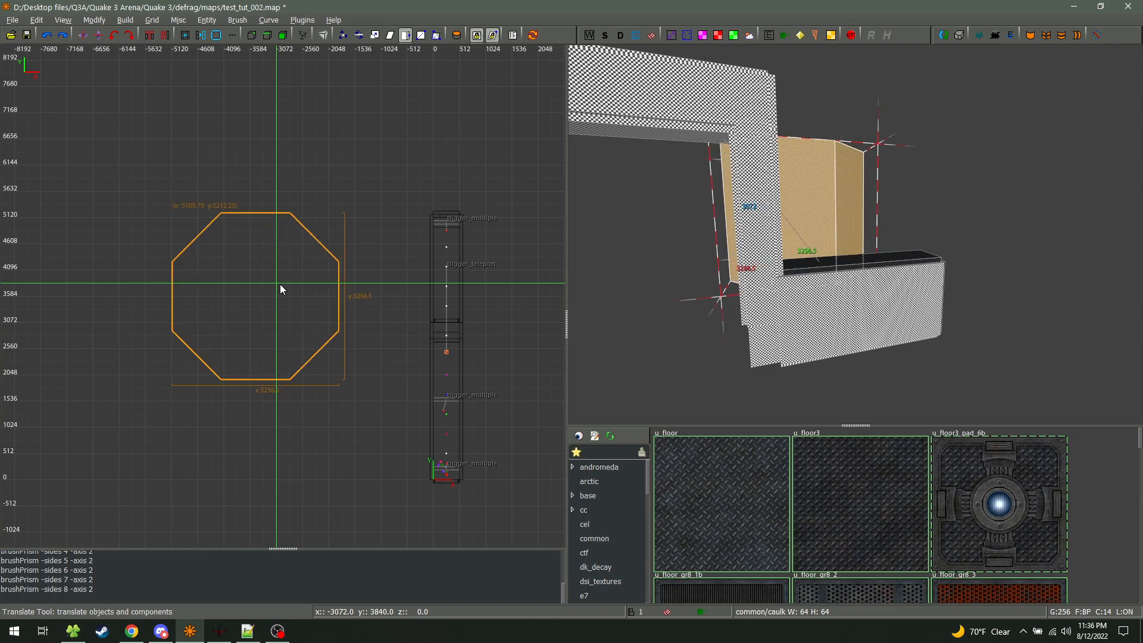
key(ctrl+9)
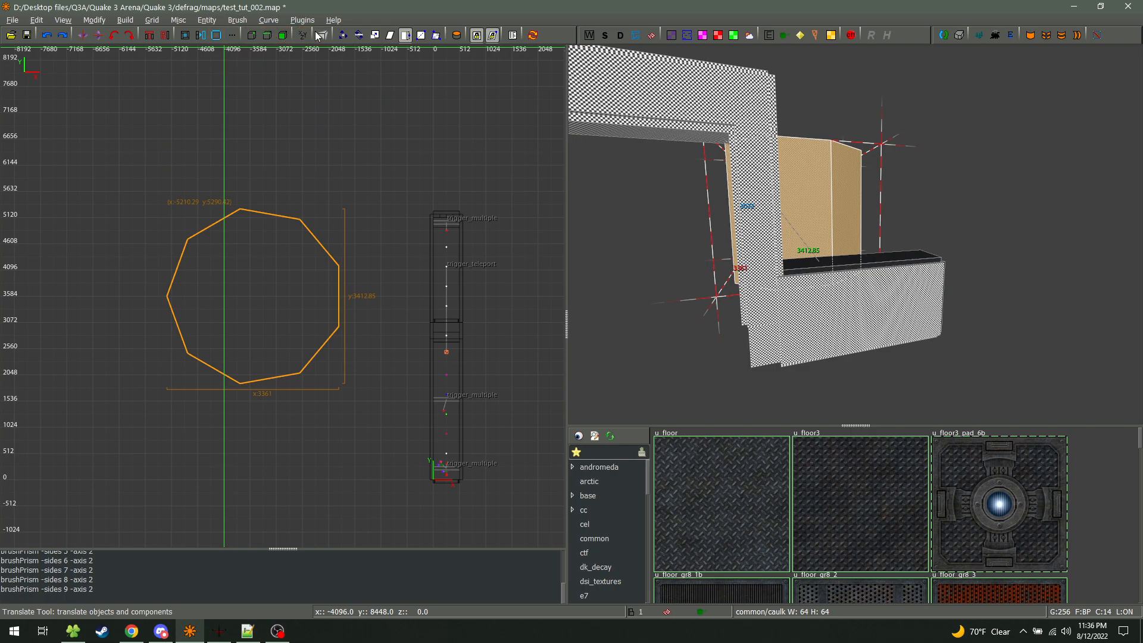
click(243, 22)
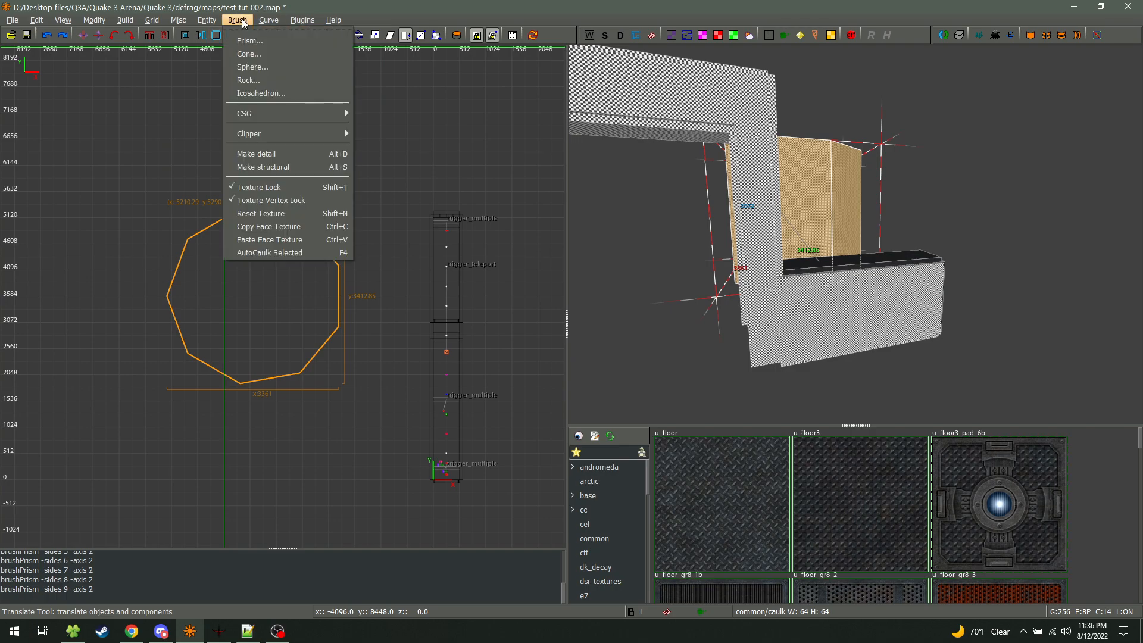
mouse_move(266, 115)
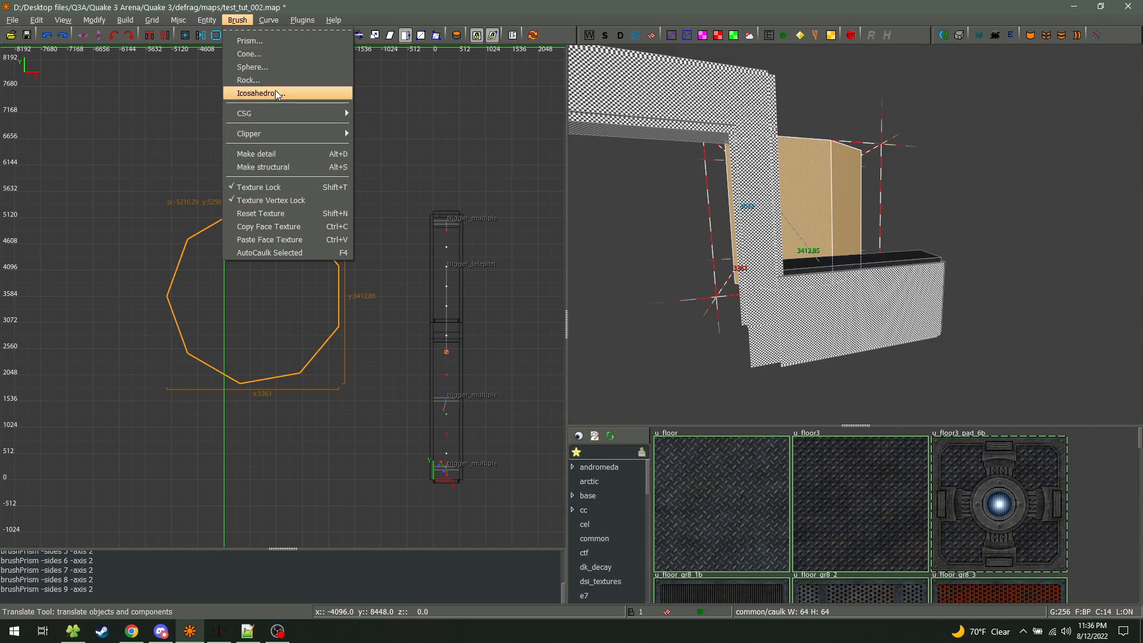
mouse_move(178, 20)
click(223, 7)
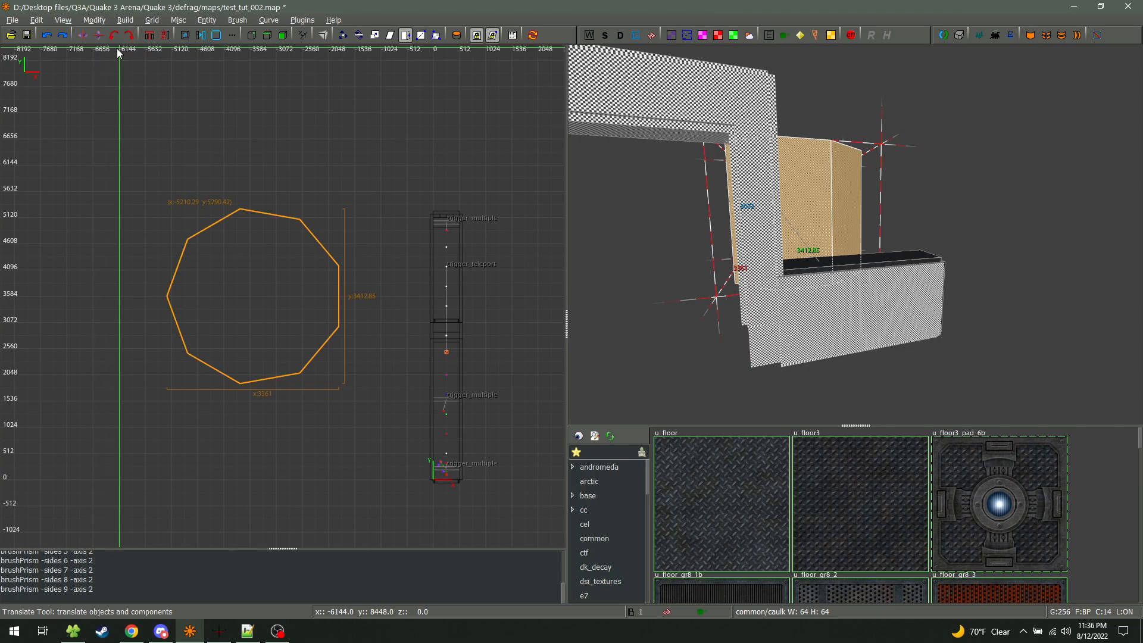
click(69, 18)
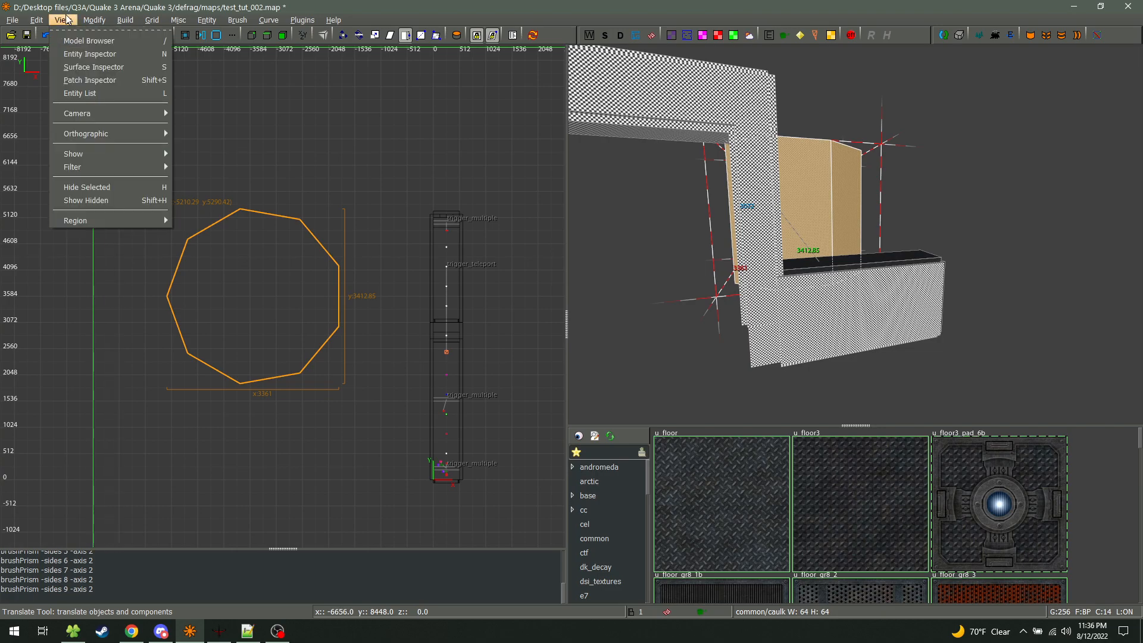
click(312, 11)
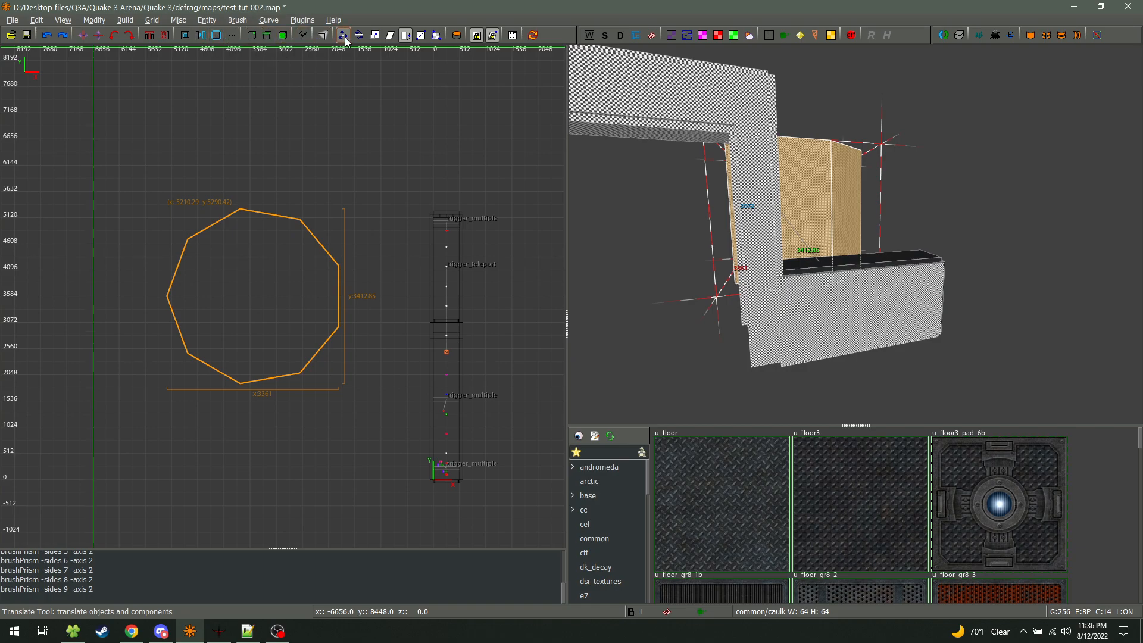
Try hollowing the nine-sided prism with the diagonal hollow at 32 units thickness along -faces, and undo it
click(231, 37)
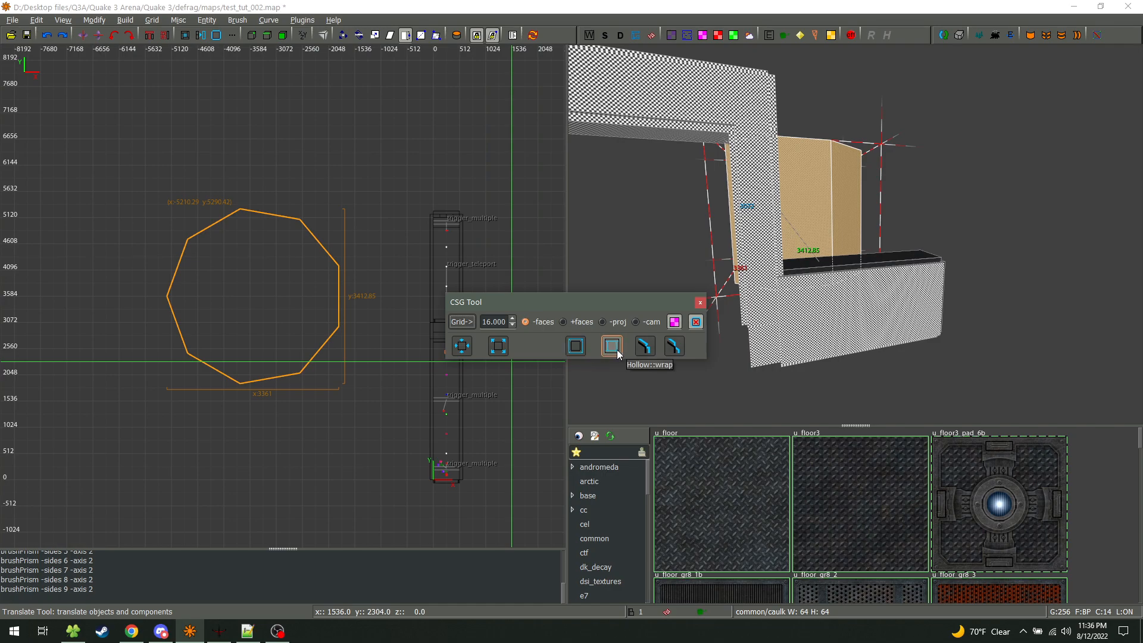
click(512, 319)
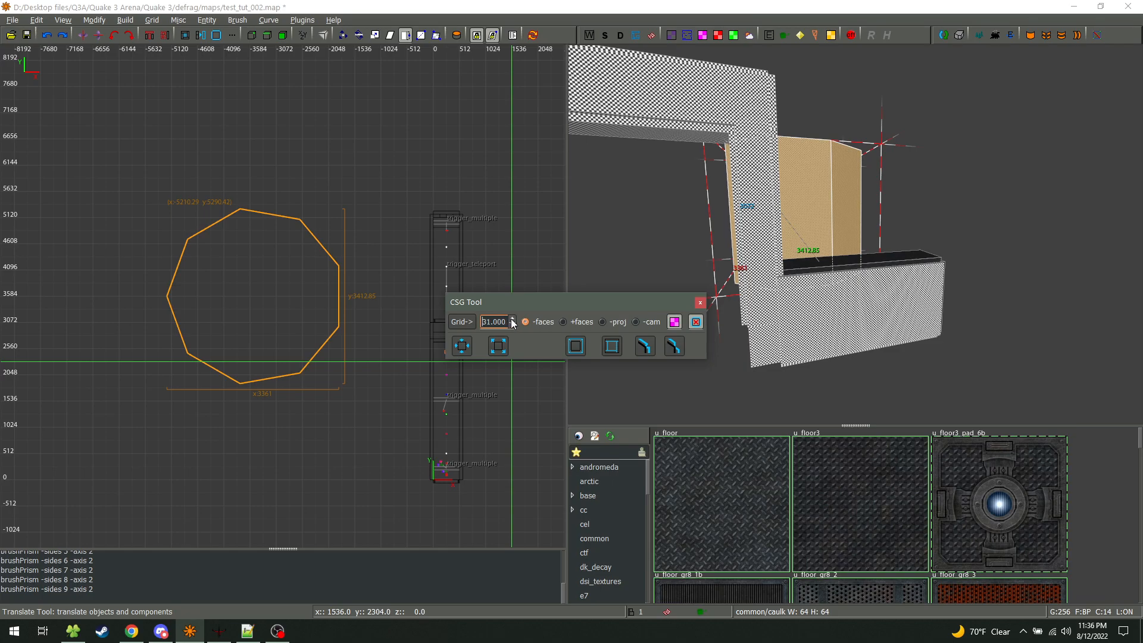
click(578, 349)
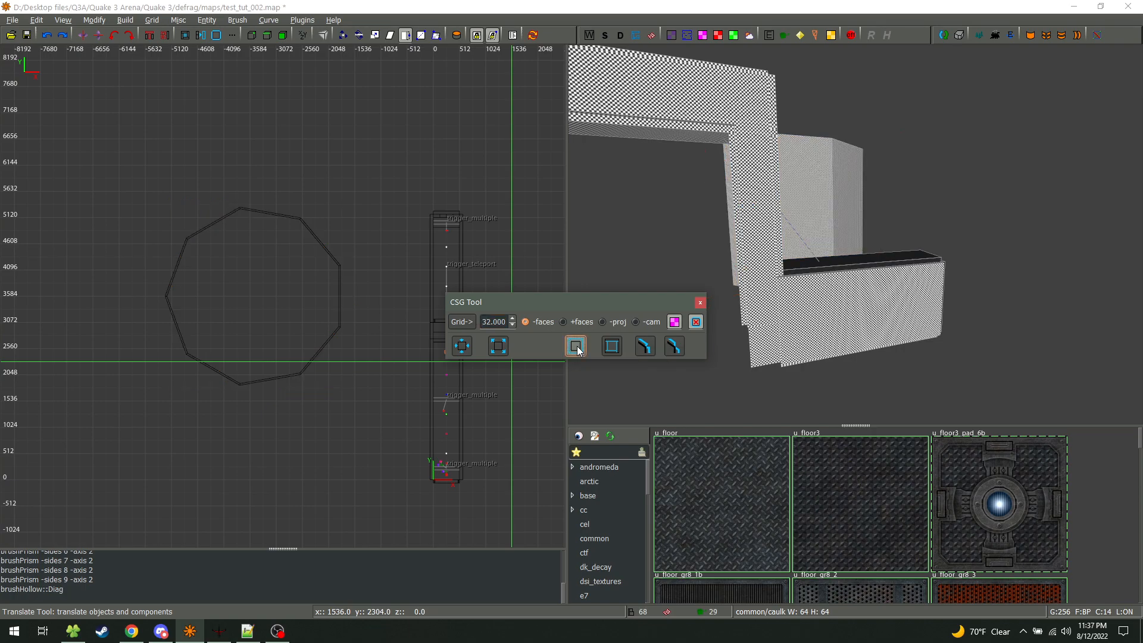
scroll(262, 309, up, 3)
scroll(271, 311, down, 1)
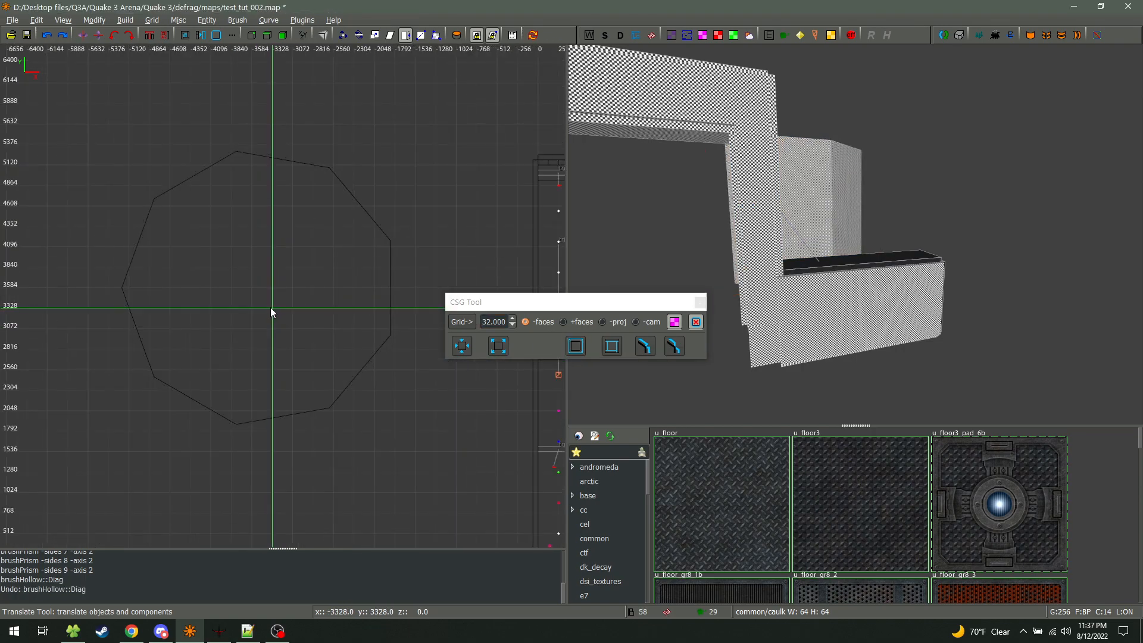
key(ctrl+z)
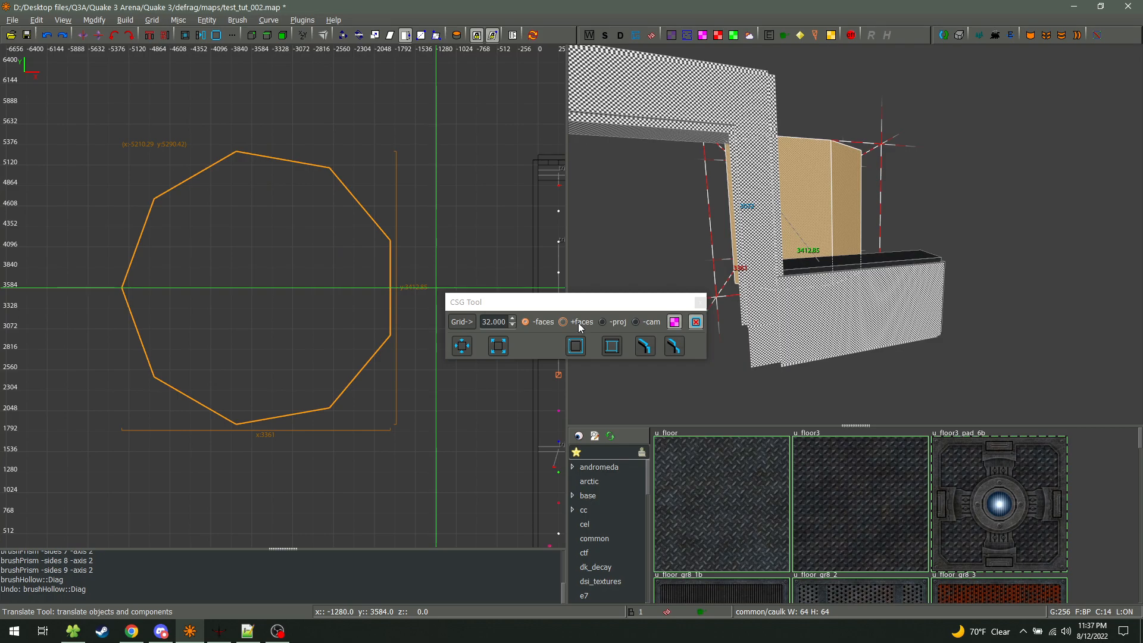
Try hollowing only the prism's sides with a 32-unit extruded hollow along -proj, and undo it
click(603, 323)
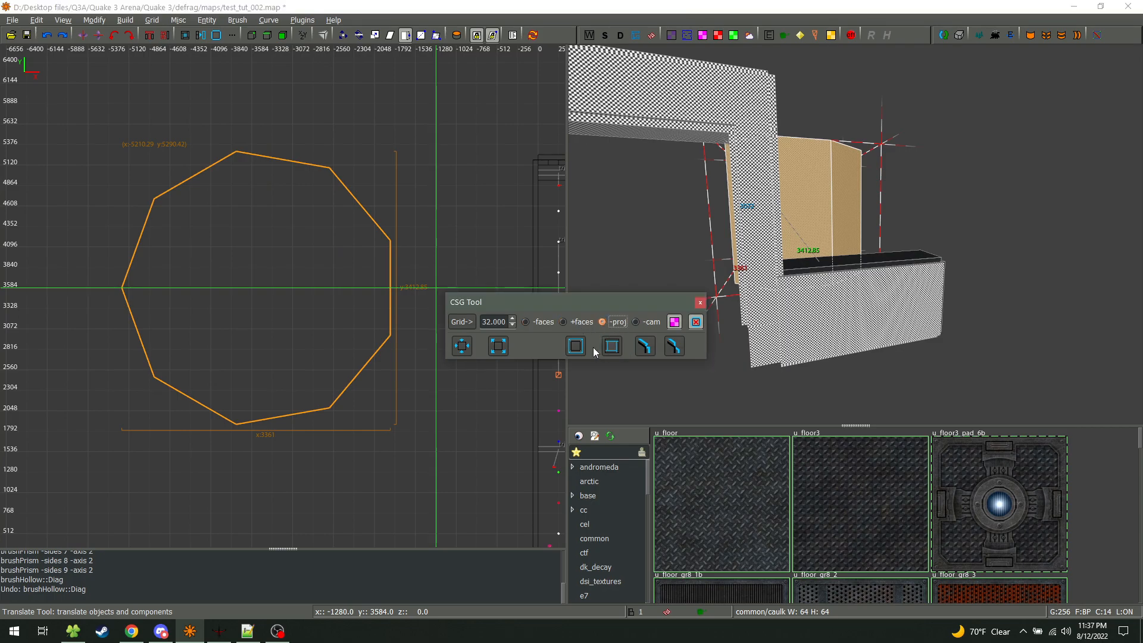
click(644, 346)
scroll(352, 302, up, 3)
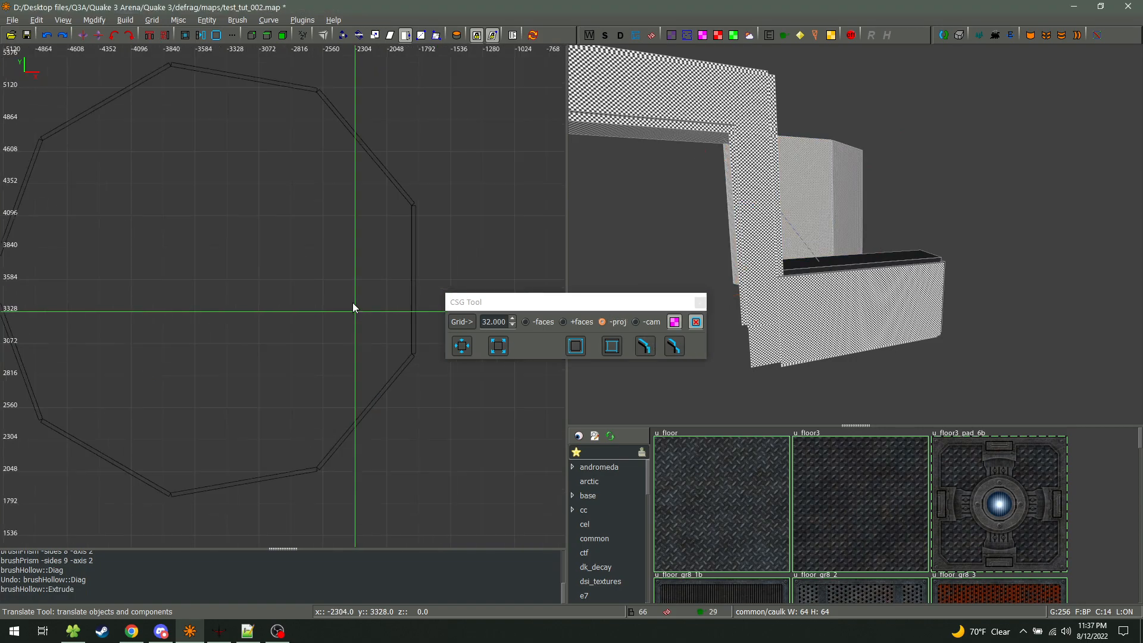
key(ctrl+z)
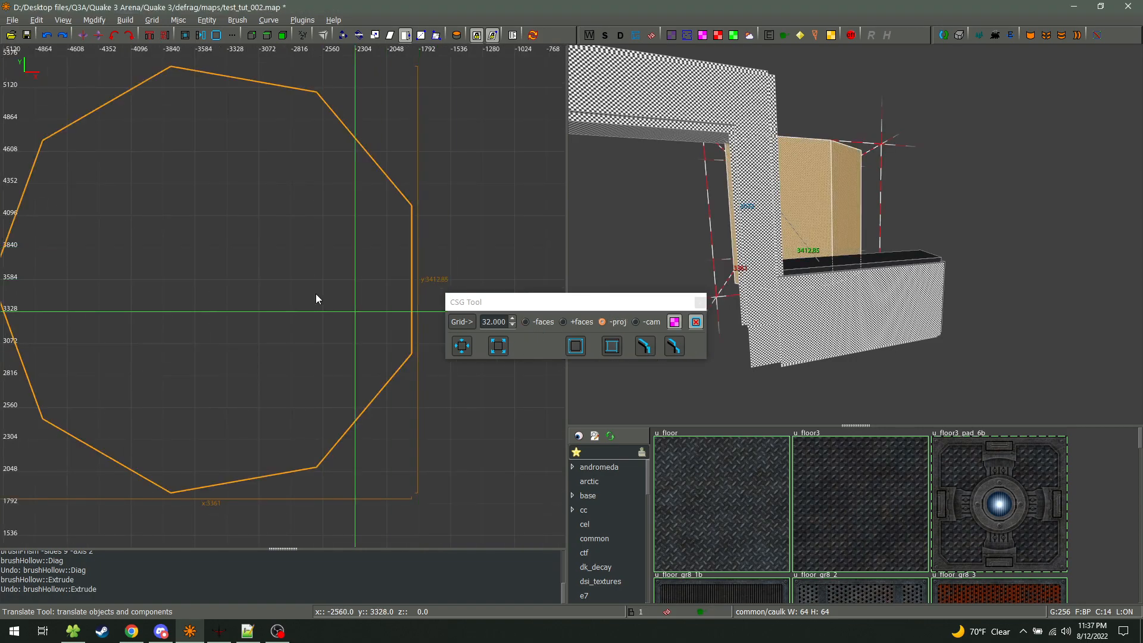
Hollow the prism's sides into 32-unit pulled walls along -proj, keeping the inner brush, and select only the nine walls
click(680, 349)
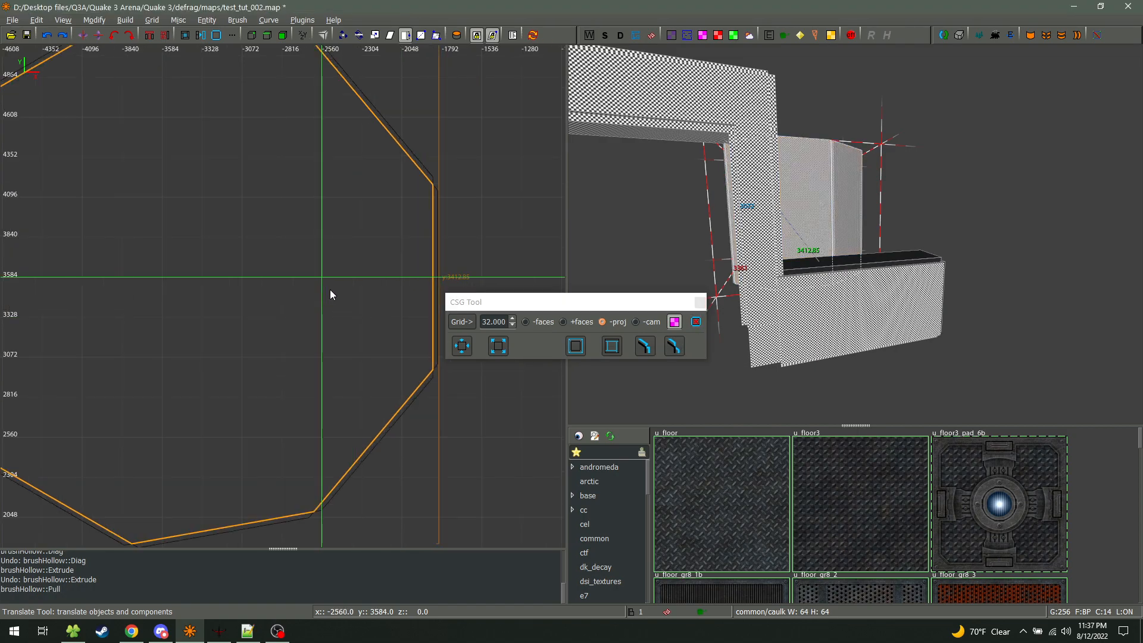
scroll(330, 289, down, 2)
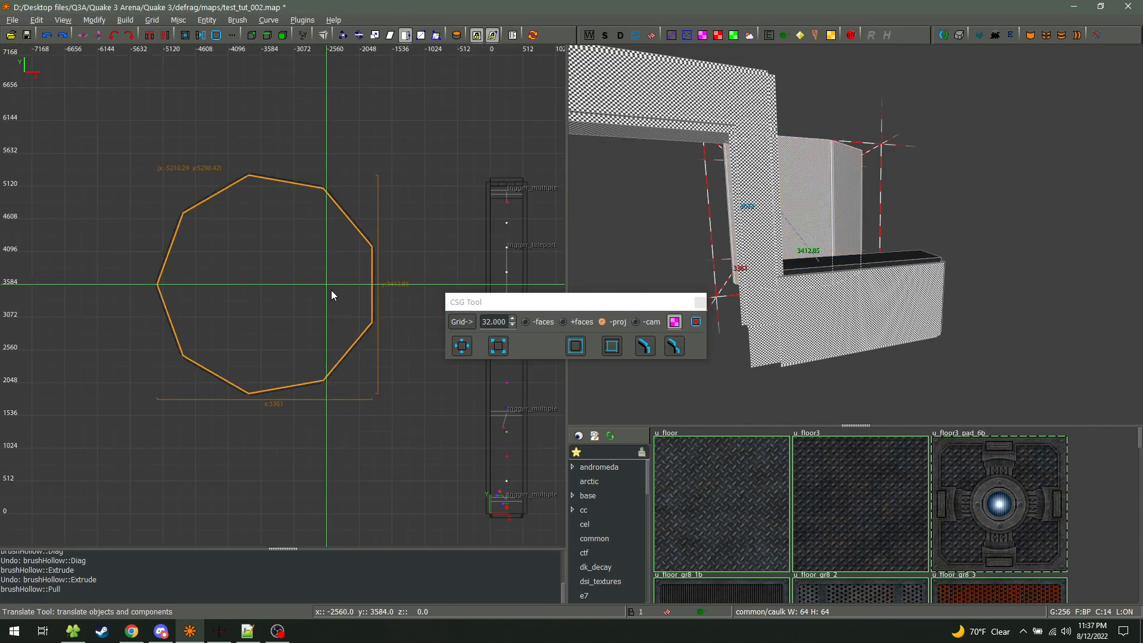
click(700, 303)
shift+drag(89, 153, 483, 426)
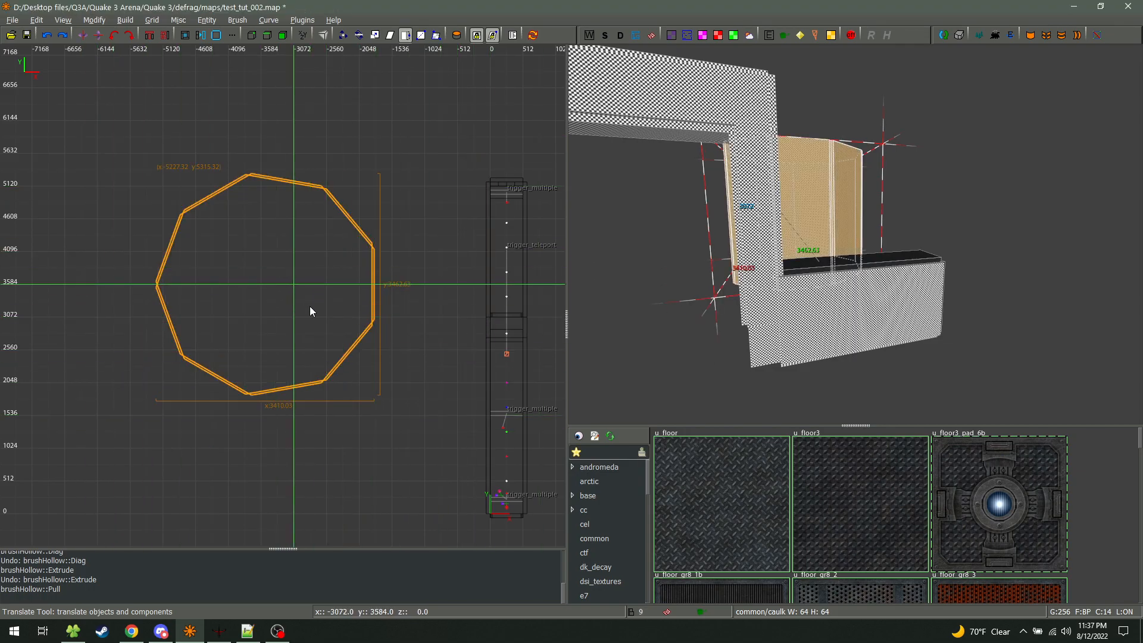
scroll(298, 306, up, 2)
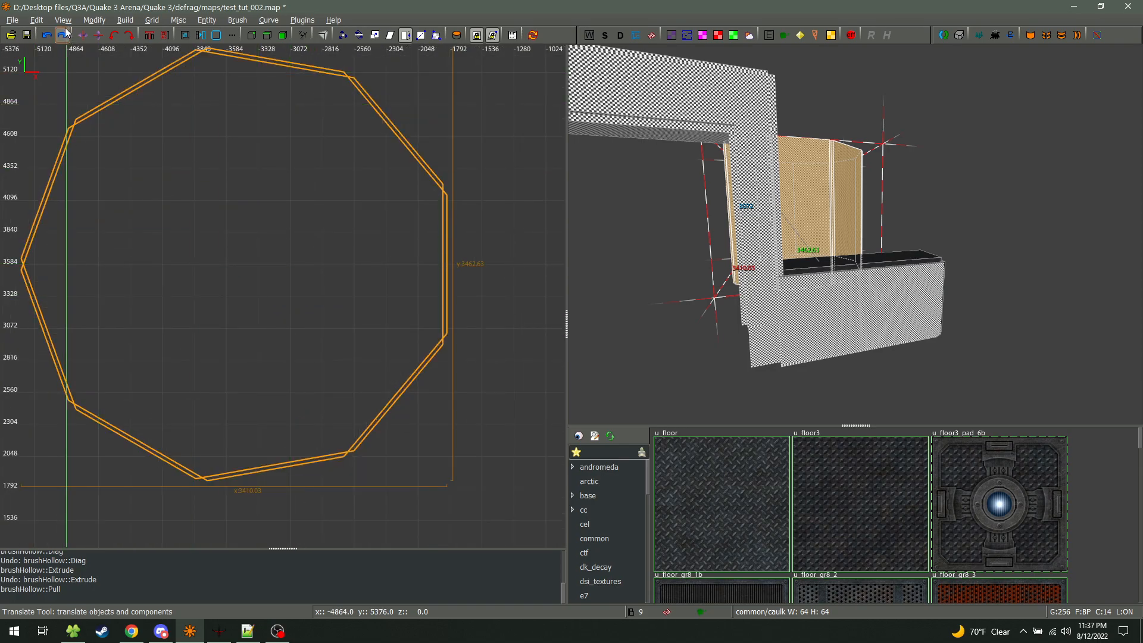
Pick the common/caulk texture from the corridor's outer wall and select all faces textured with it
click(40, 21)
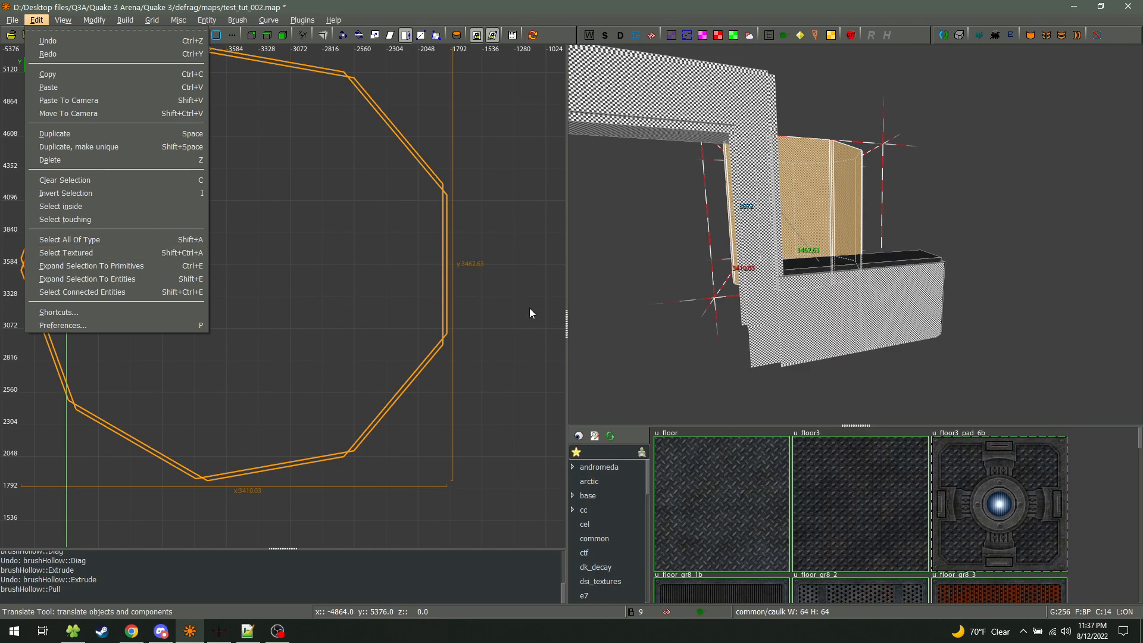
click(802, 326)
key(Escape)
shift+click(825, 317)
key(Escape)
middle_click(828, 315)
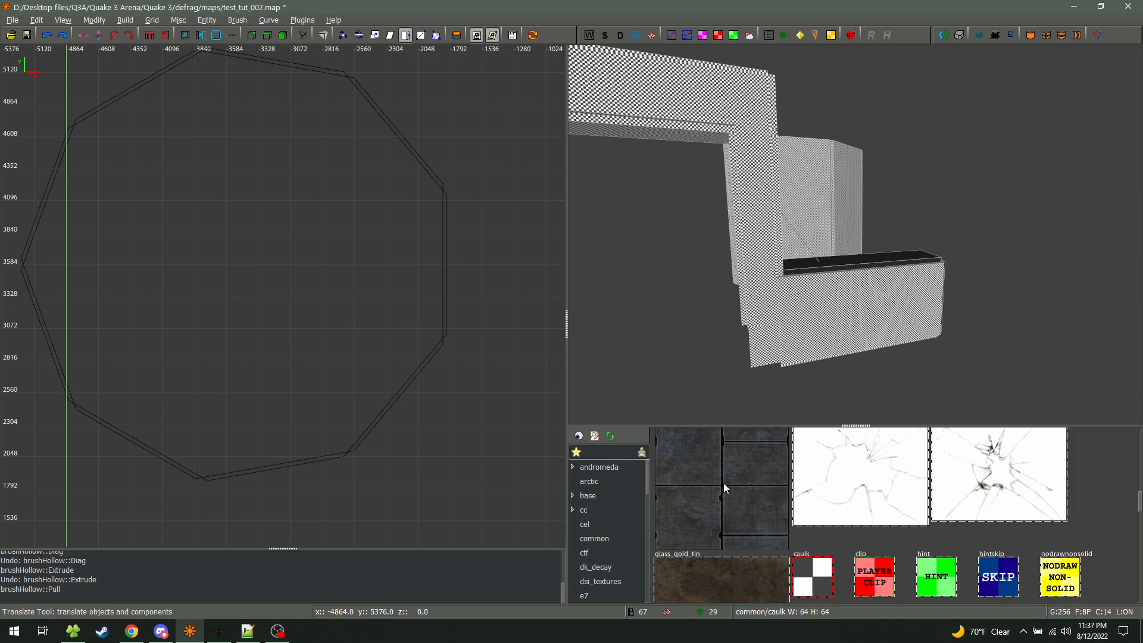
key(ctrl+a)
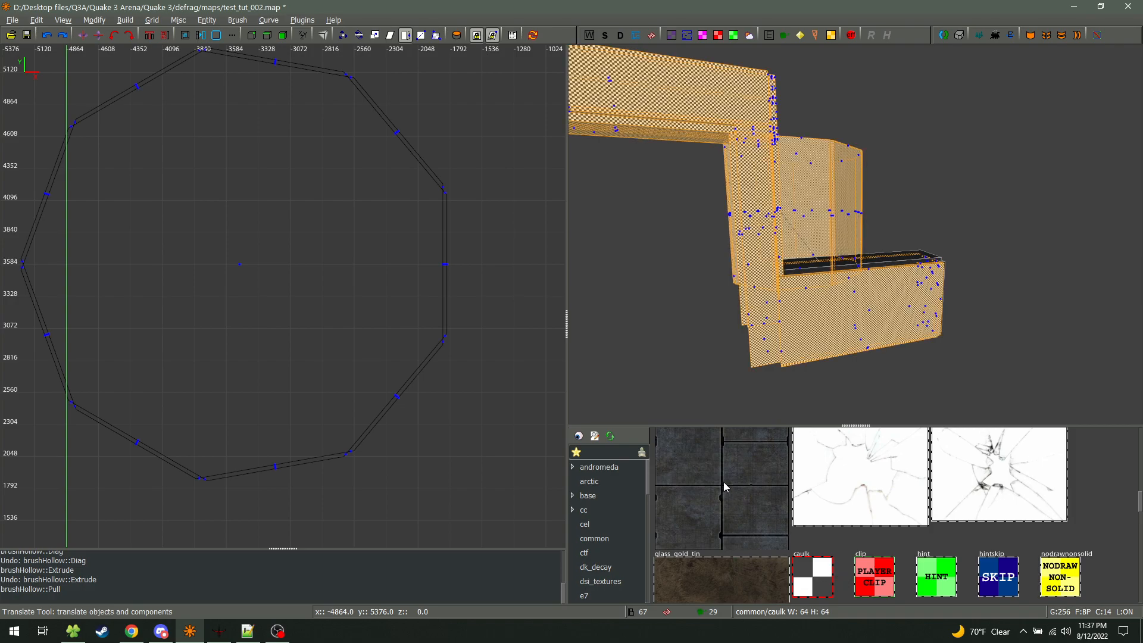
Examine the selected caulk faces around the prism and inside the corridor in the 3D view, and clear the selection
right_click(853, 353)
key(w)
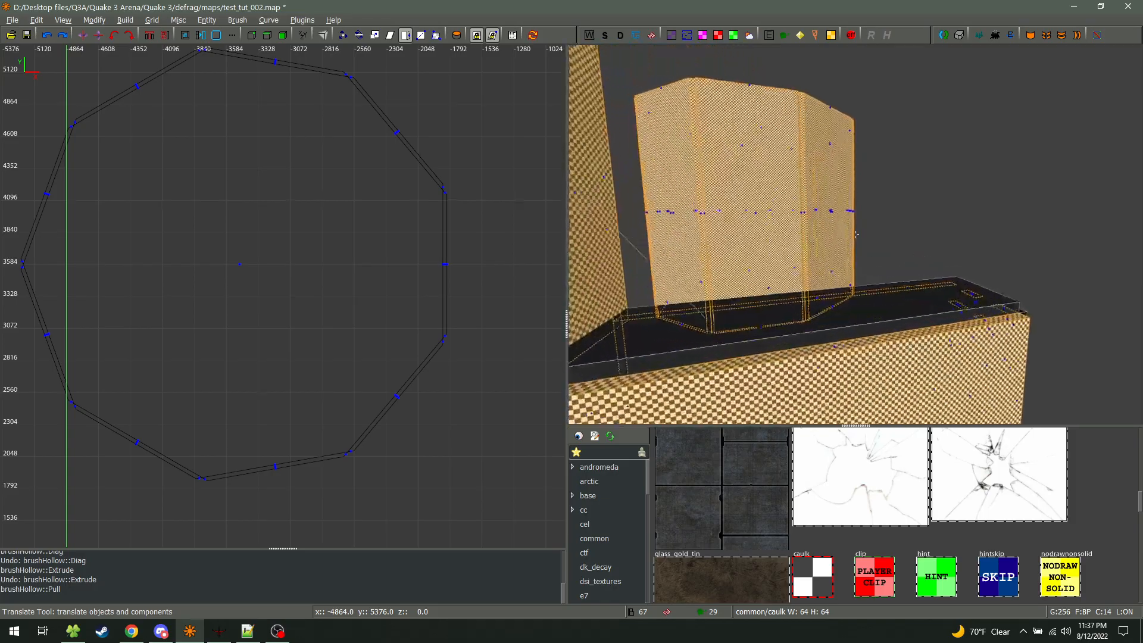
key(w)
key(s)
right_click(854, 234)
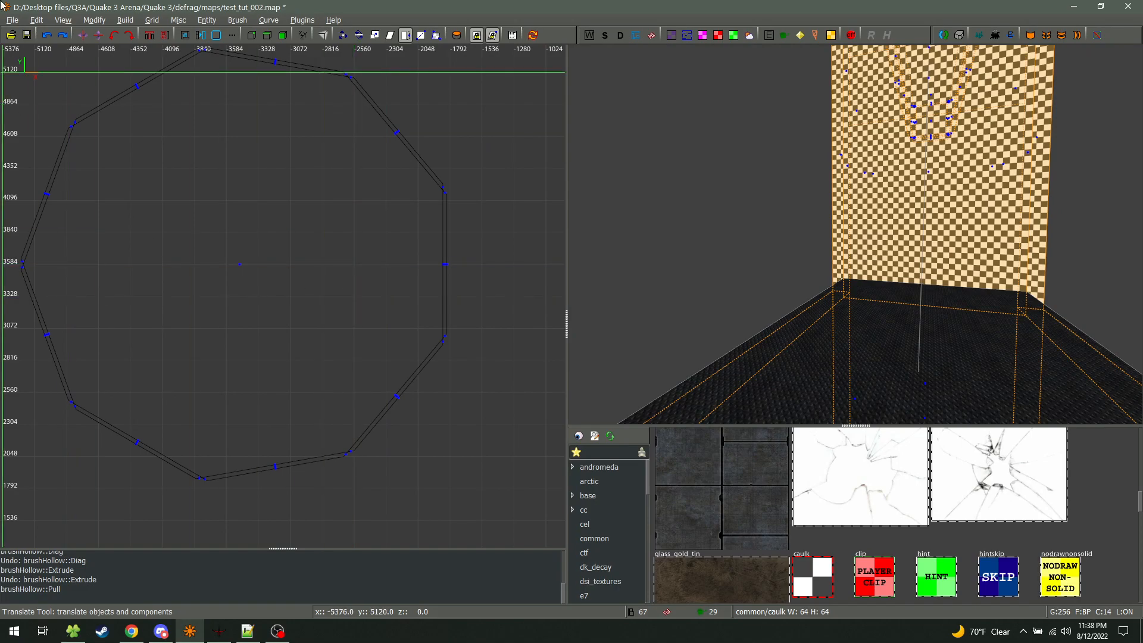
click(36, 21)
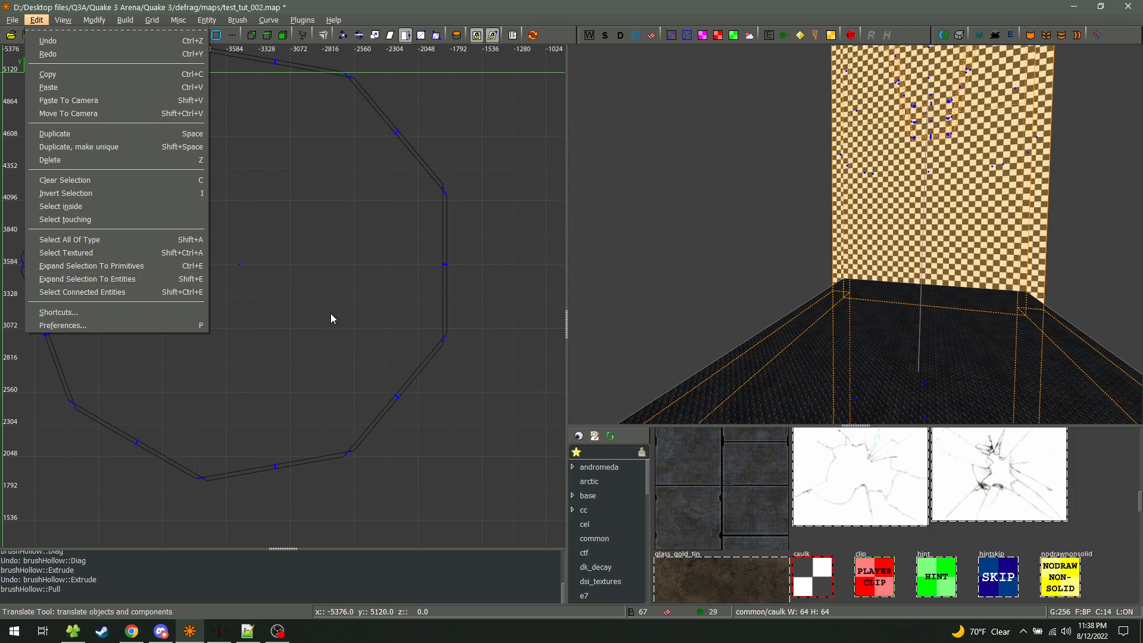
click(291, 312)
key(c)
Undo the hollowing, all prism conversions, the new brush's drawing and the deletion of the func_group copies
scroll(238, 342, down, 11)
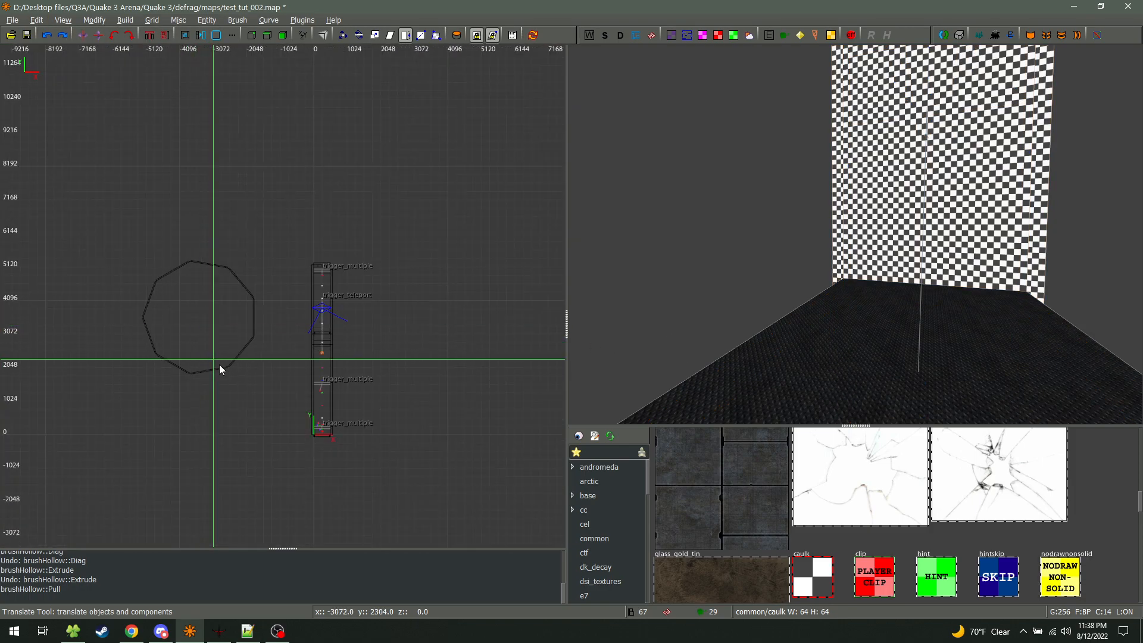
scroll(251, 363, up, 3)
key(ctrl+z)
key(ctrl+z)
key(ctrl+z)
key(ctrl+z)
key(ctrl+z)
key(ctrl+z)
key(ctrl+z)
key(ctrl+z)
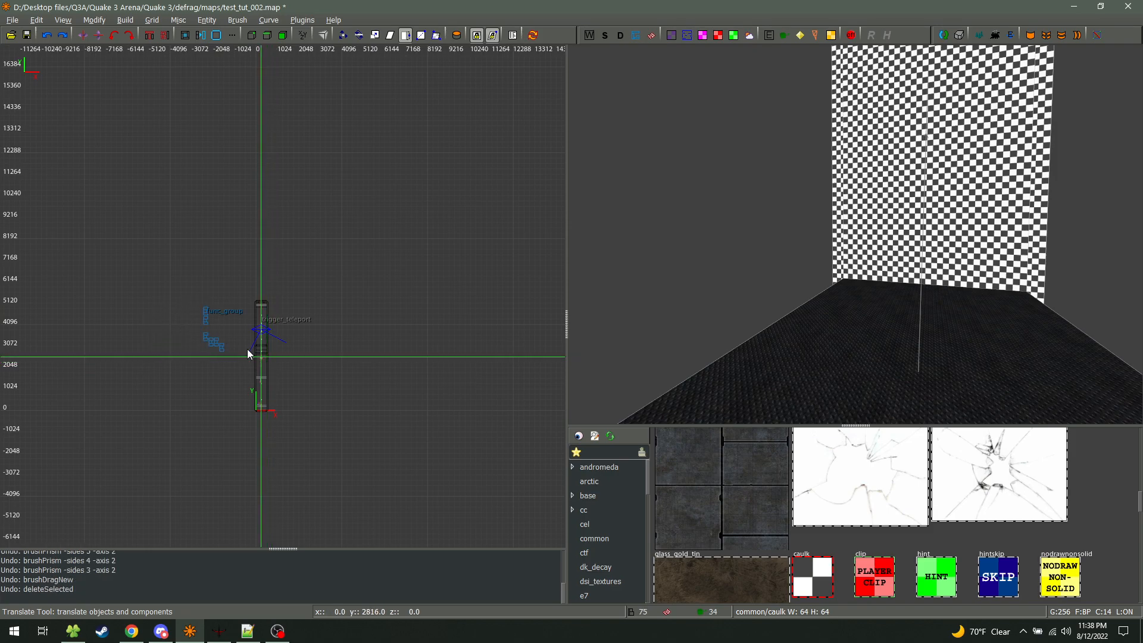
Select one brush in each of three func_groups west of the corridor, expanding each selection to its whole entity and clearing it again
scroll(229, 339, up, 5)
shift+click(163, 286)
key(shift+e)
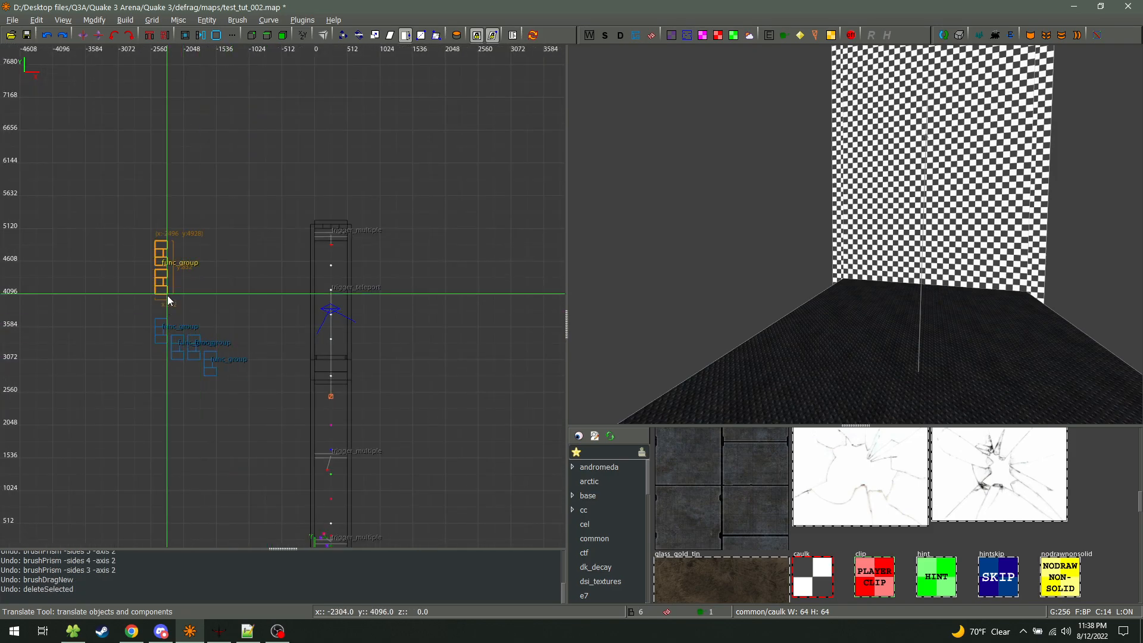
key(Escape)
shift+click(162, 331)
key(shift+e)
key(Escape)
shift+click(181, 352)
key(shift+e)
key(Escape)
shift+click(331, 341)
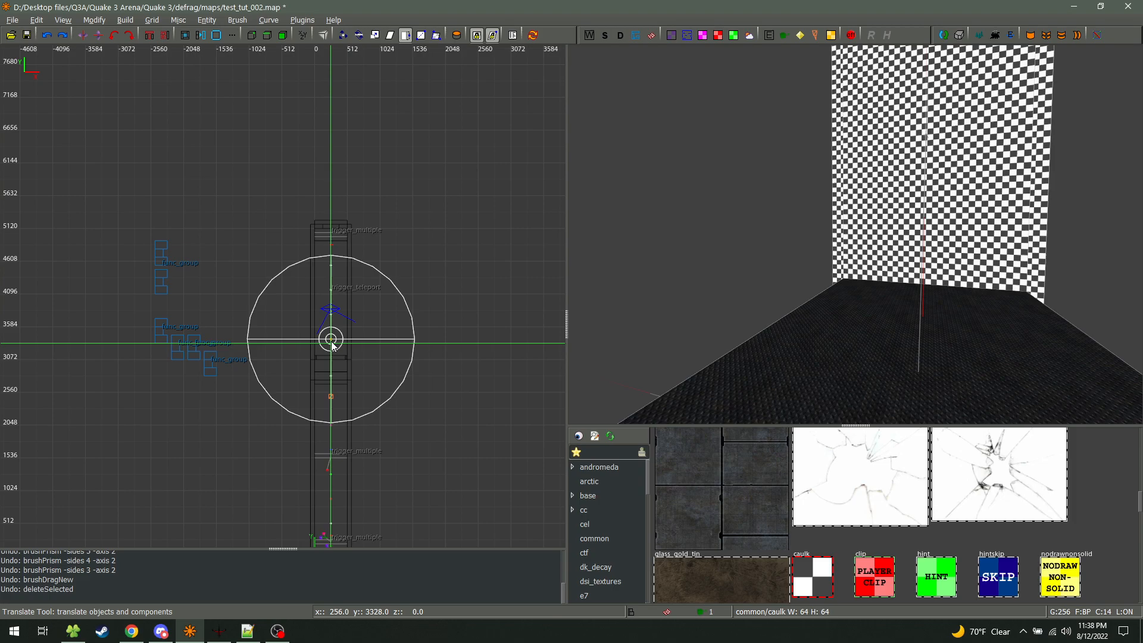
key(Escape)
Select the info_player_start and the target_give just north of it, and clear the selection
click(44, 19)
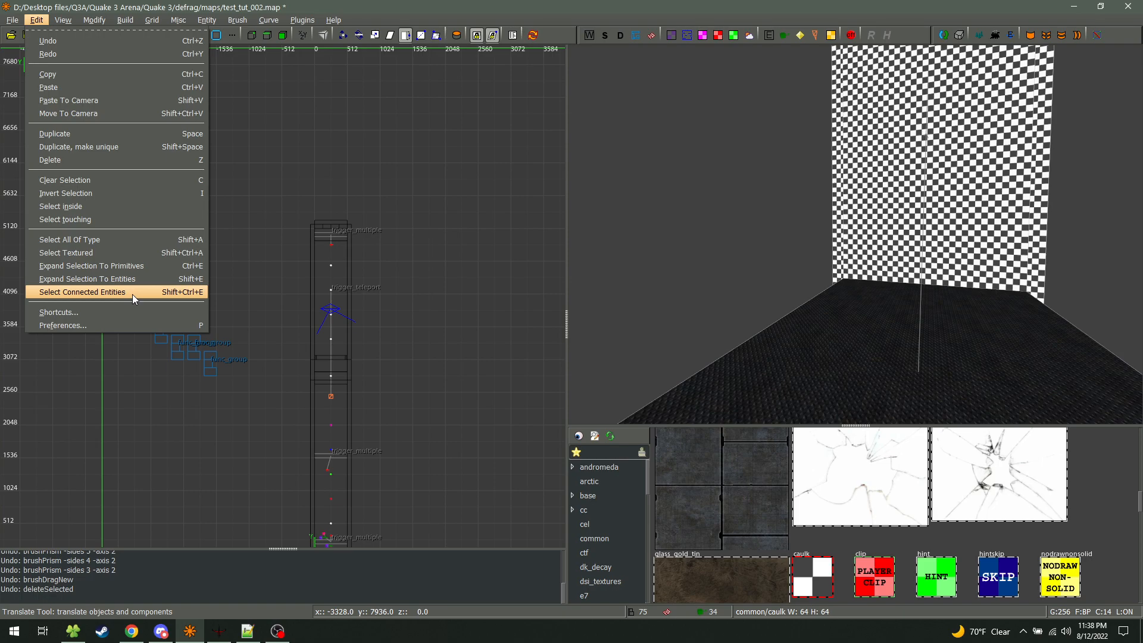
click(417, 451)
right_drag(415, 425, 418, 318)
scroll(420, 420, up, 4)
right_drag(370, 434, 397, 370)
scroll(363, 416, up, 4)
shift+click(70, 370)
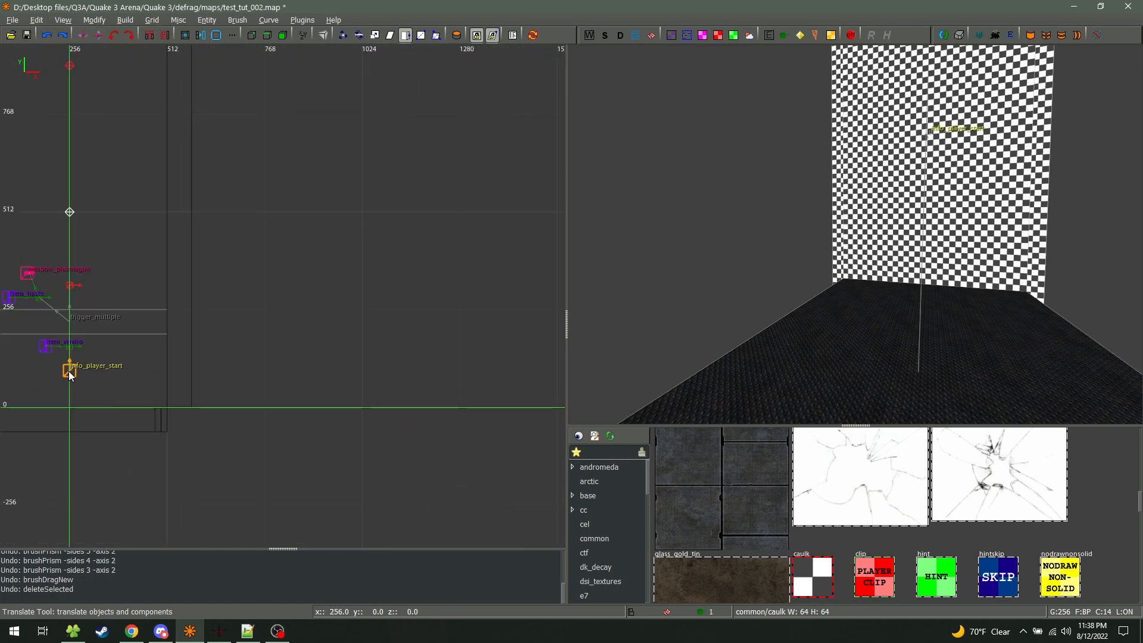
shift+click(71, 347)
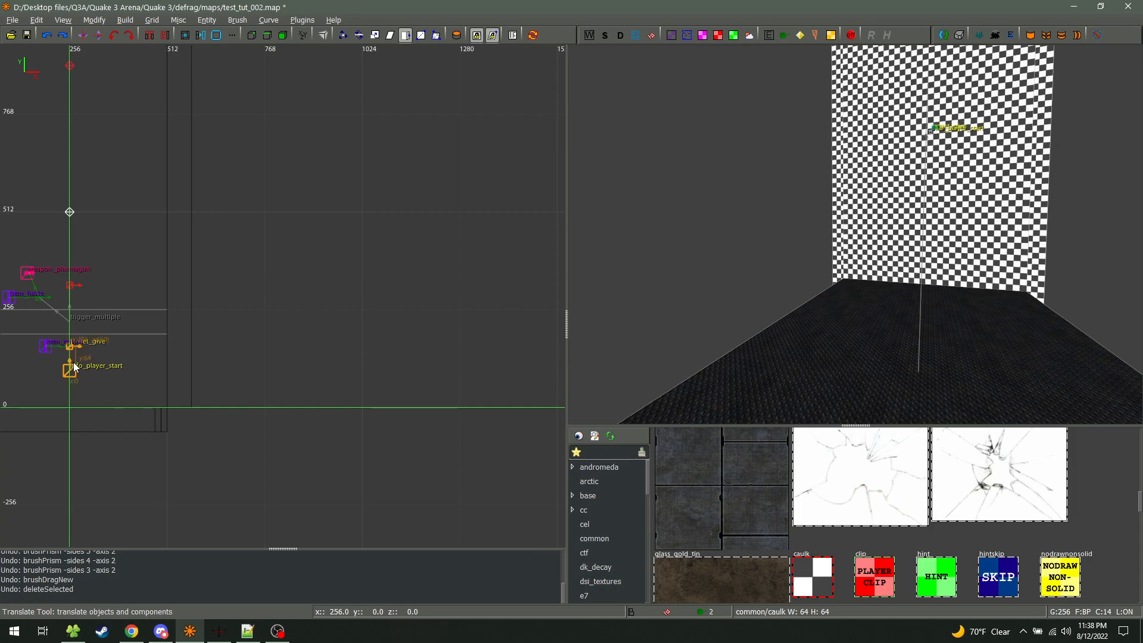
right_drag(269, 385, 469, 378)
scroll(275, 381, up, 4)
key(Escape)
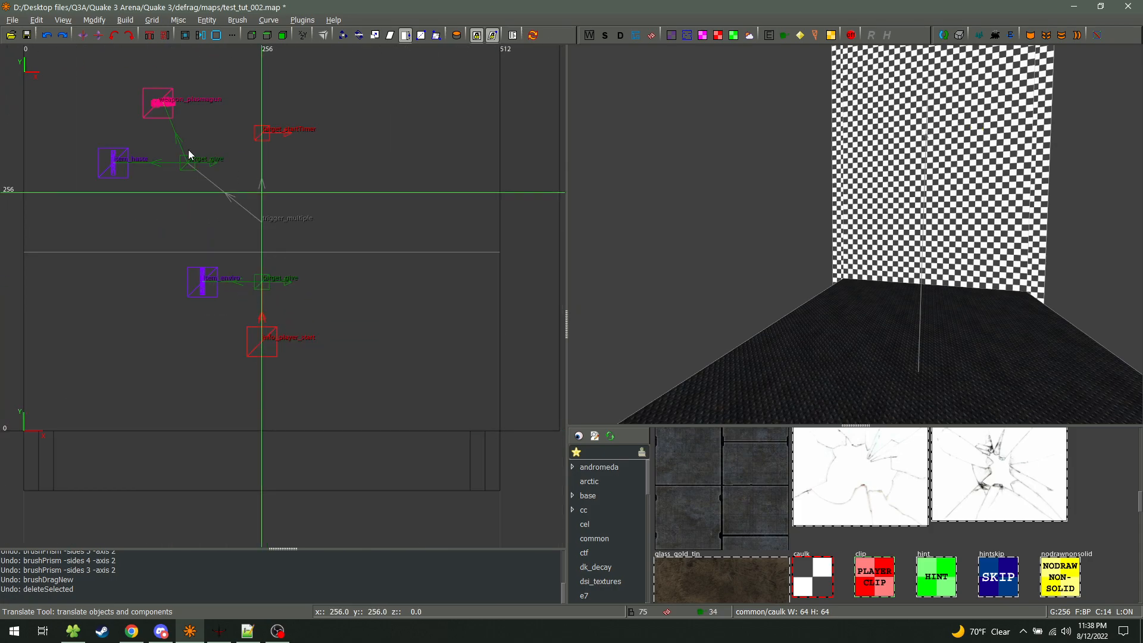
Select the trigger_multiple together with its connected target_give, item_haste and weapon_plasmagun, and clear the selection
key(ctrl+e)
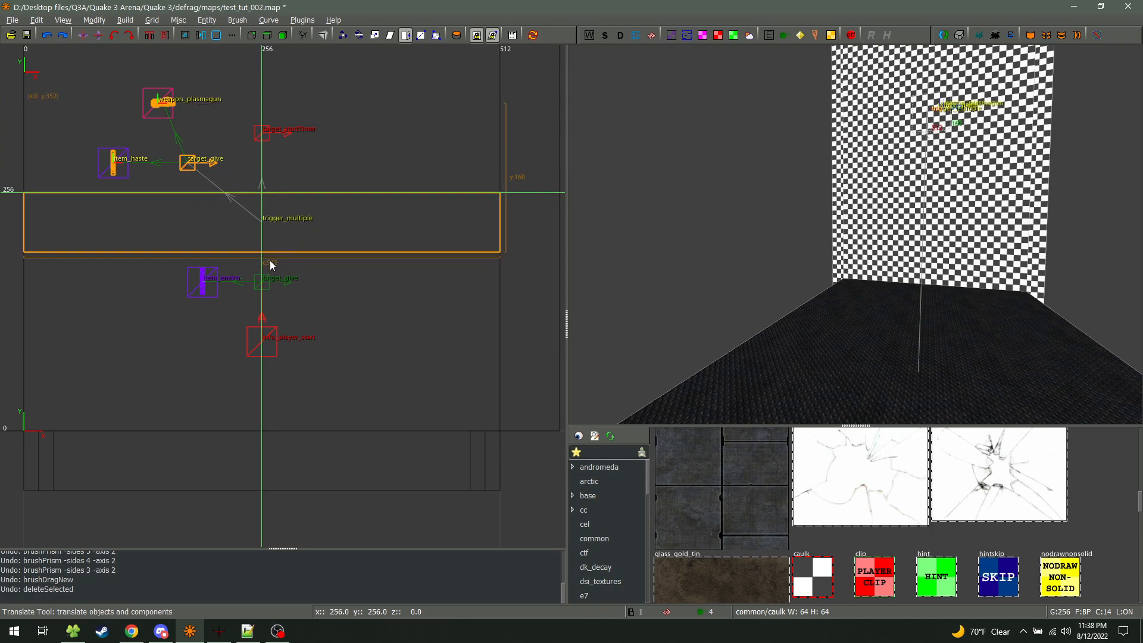
right_drag(253, 239, 306, 300)
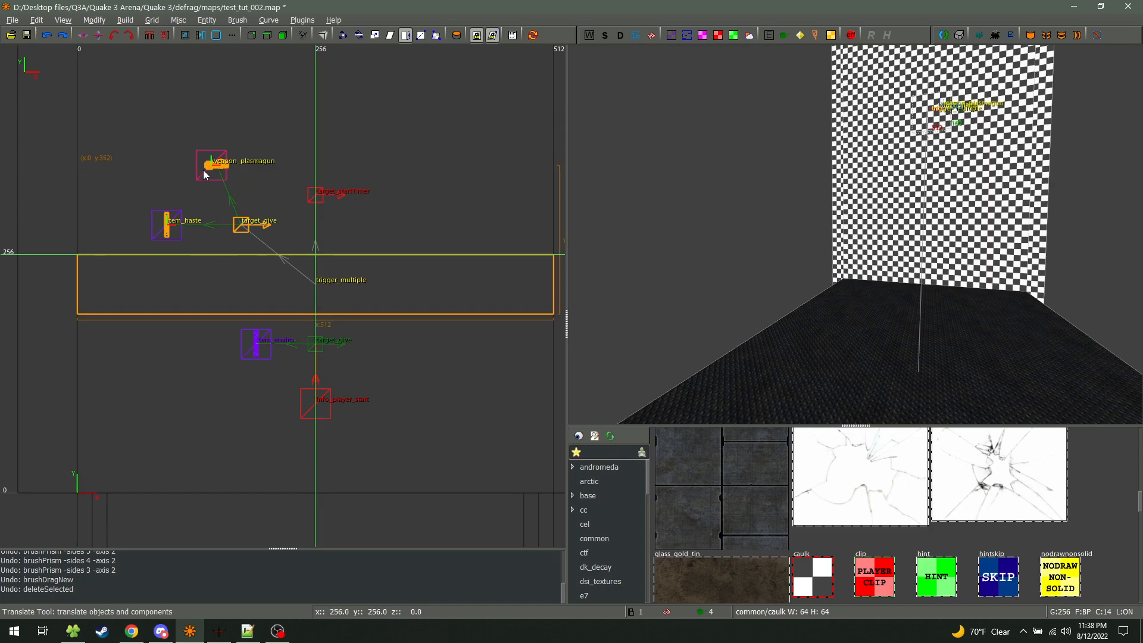
key(Escape)
Set the grid size to 64 units
key(7)
click(40, 20)
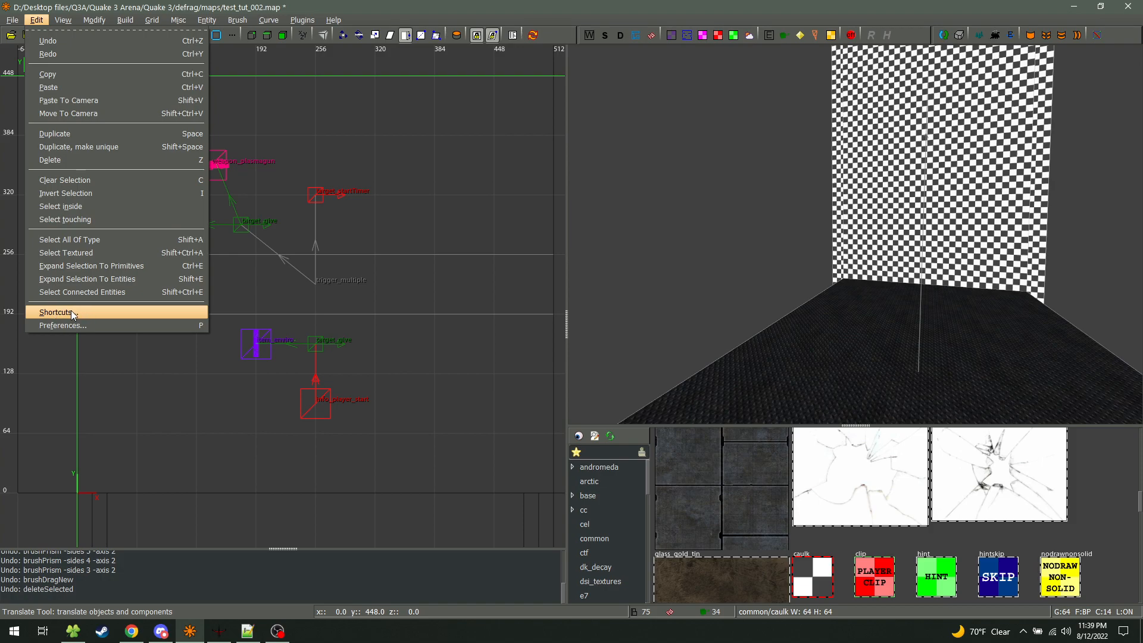
mouse_move(69, 25)
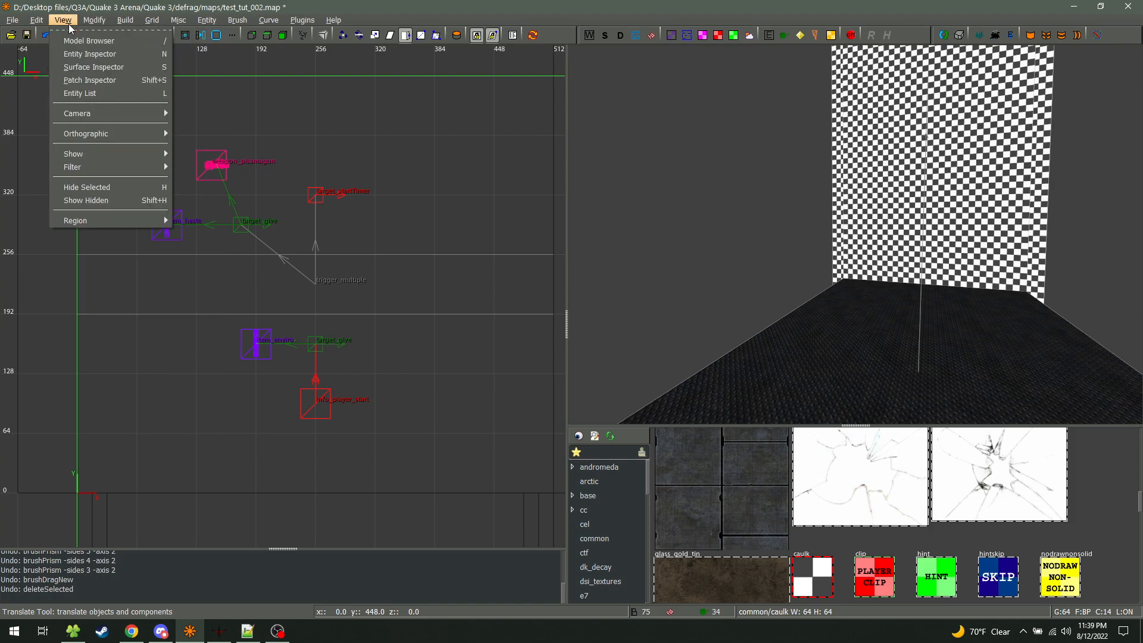
Open the model browser and browse the ammo, map_objects and mapobjects folders, displaying the models in 13void_xt
click(81, 41)
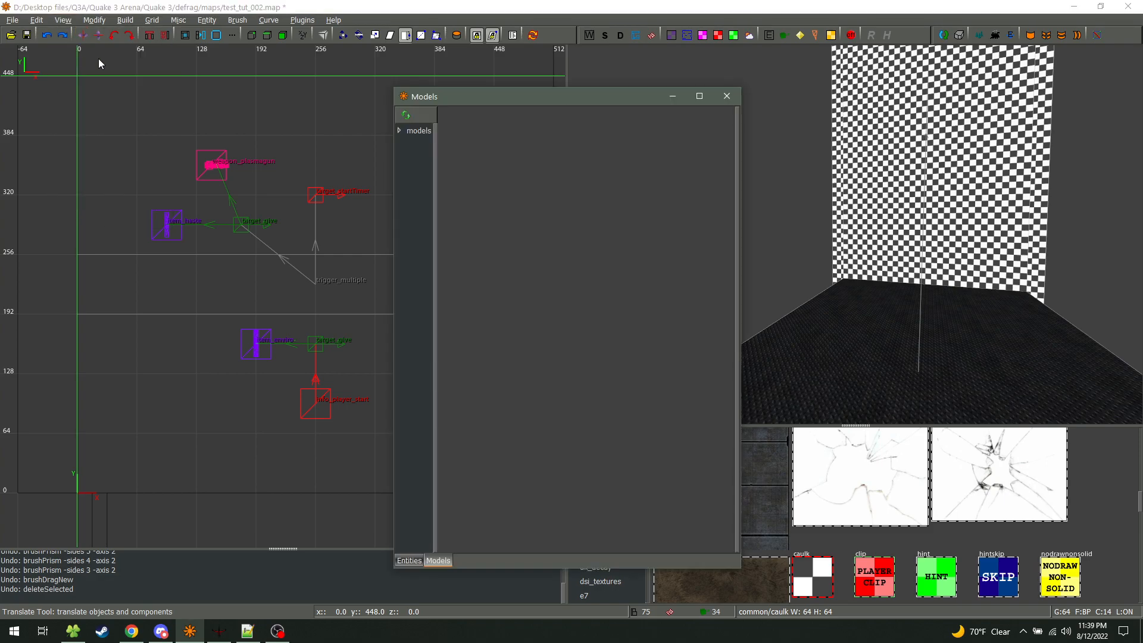
click(400, 130)
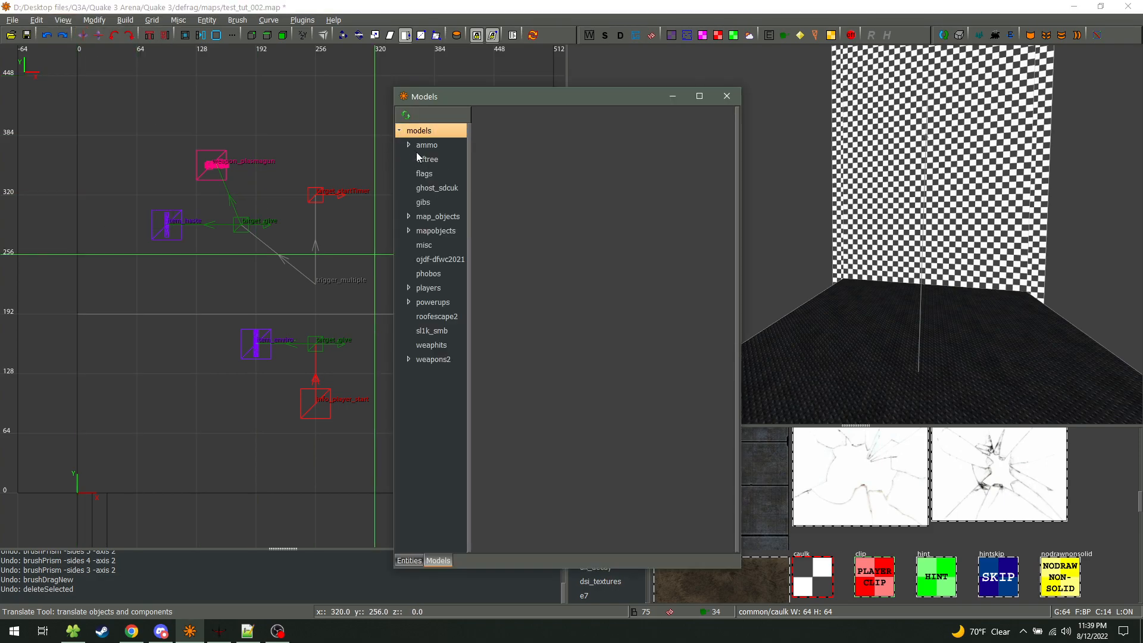
click(413, 143)
click(434, 159)
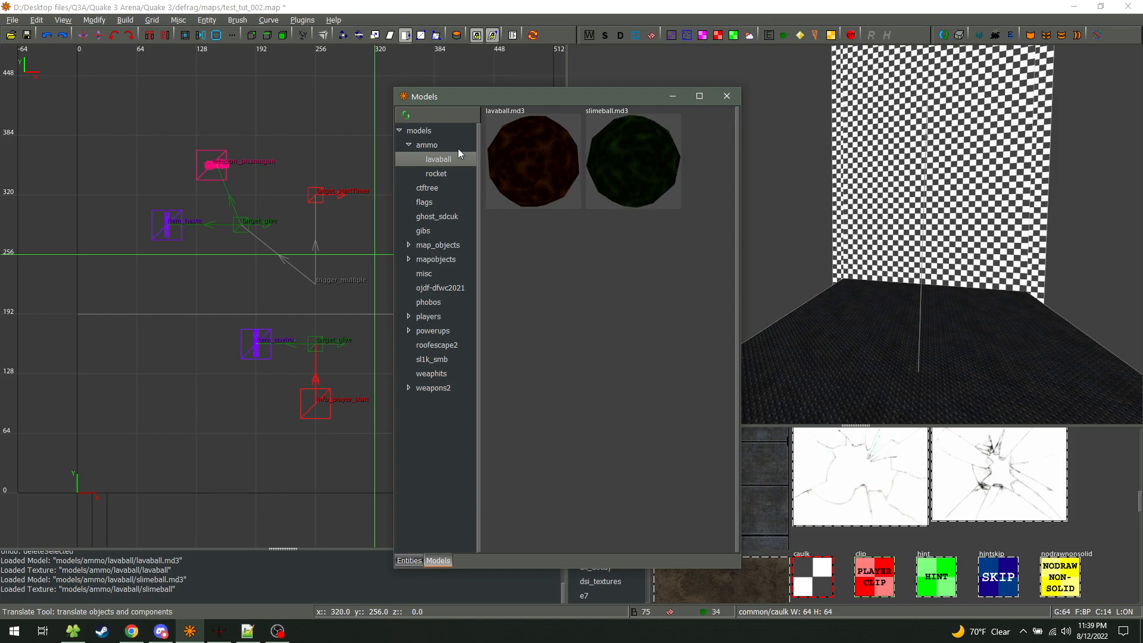
click(436, 174)
click(409, 259)
click(409, 245)
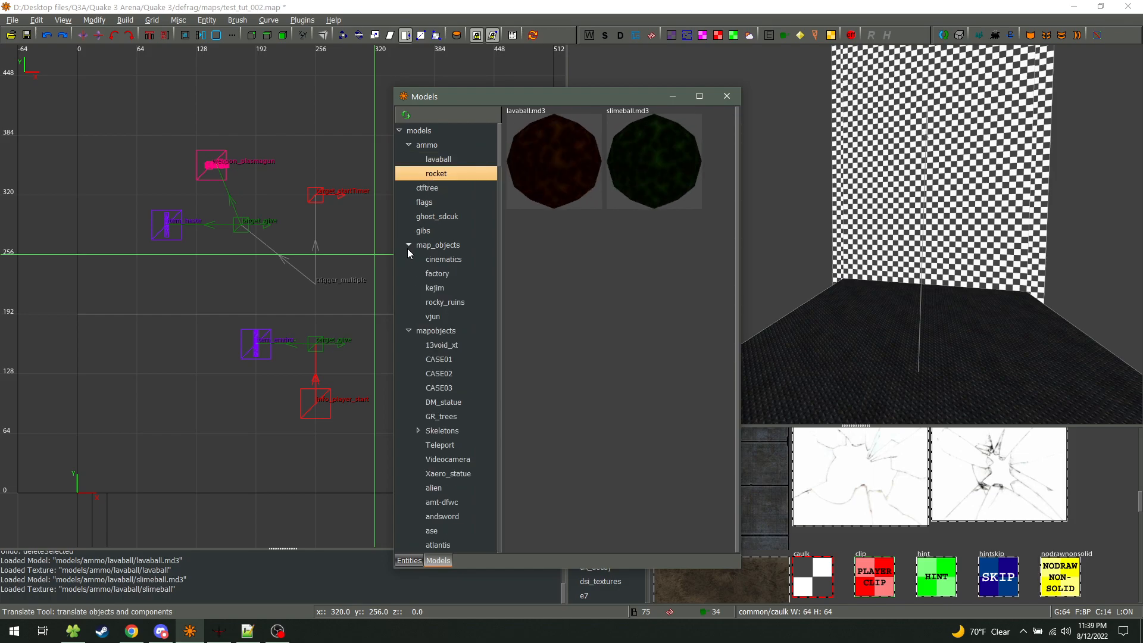
click(439, 345)
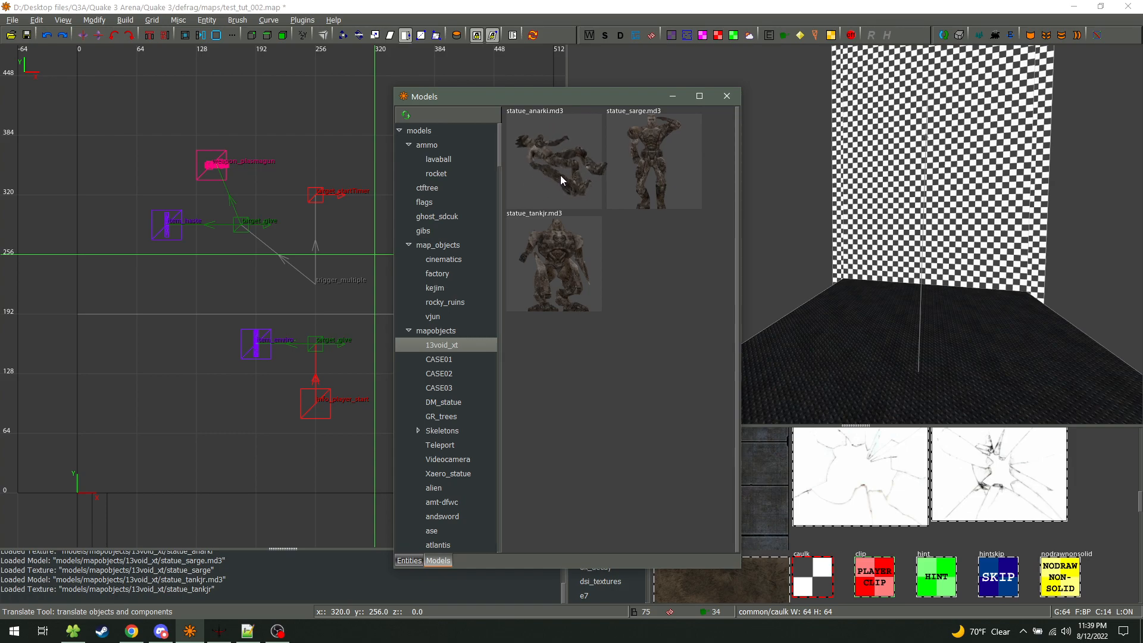
Insert the statue_anarki.md3 model into the corridor in front of the camera
scroll(273, 275, down, 2)
scroll(311, 149, down, 5)
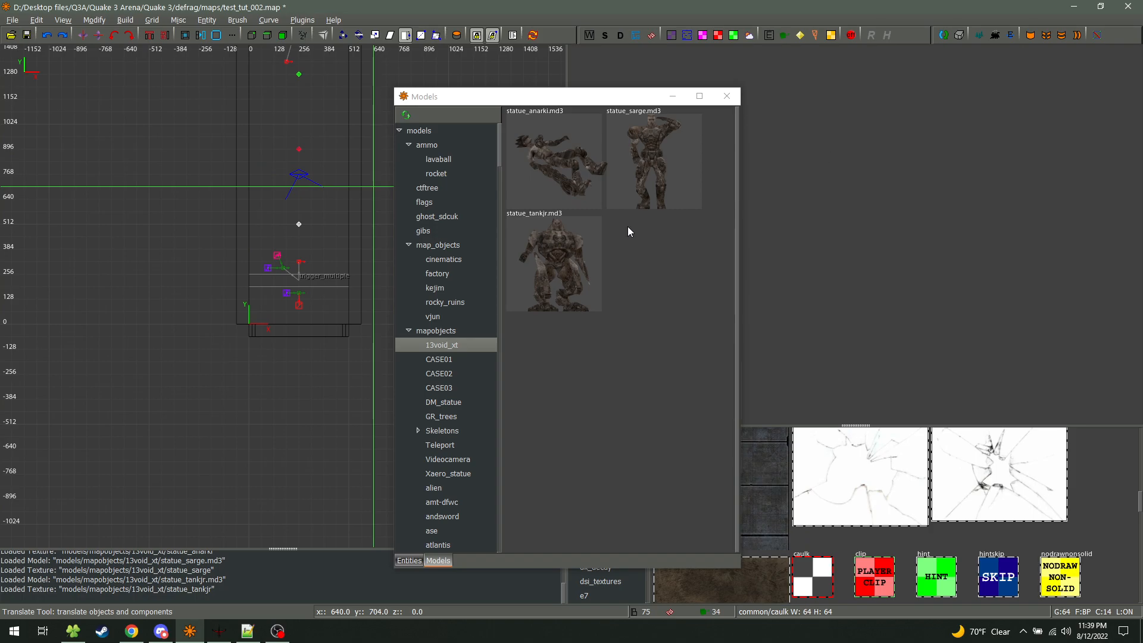
right_click(784, 218)
right_click(784, 218)
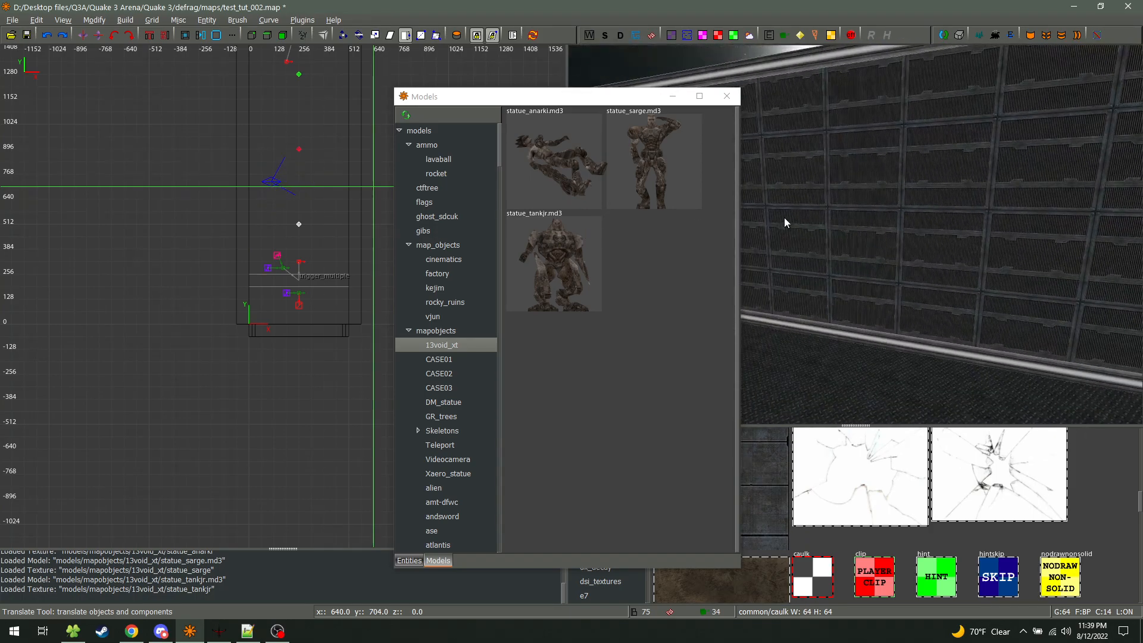
click(563, 159)
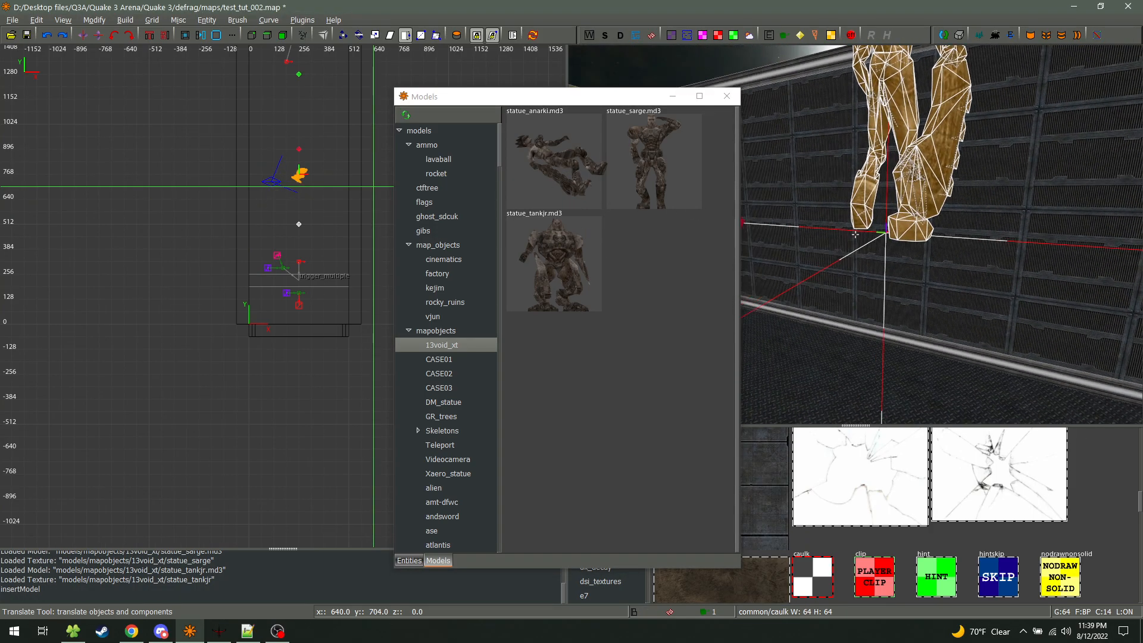
key(ctrl+Tab)
scroll(244, 290, up, 2)
drag(302, 272, 344, 342)
click(726, 96)
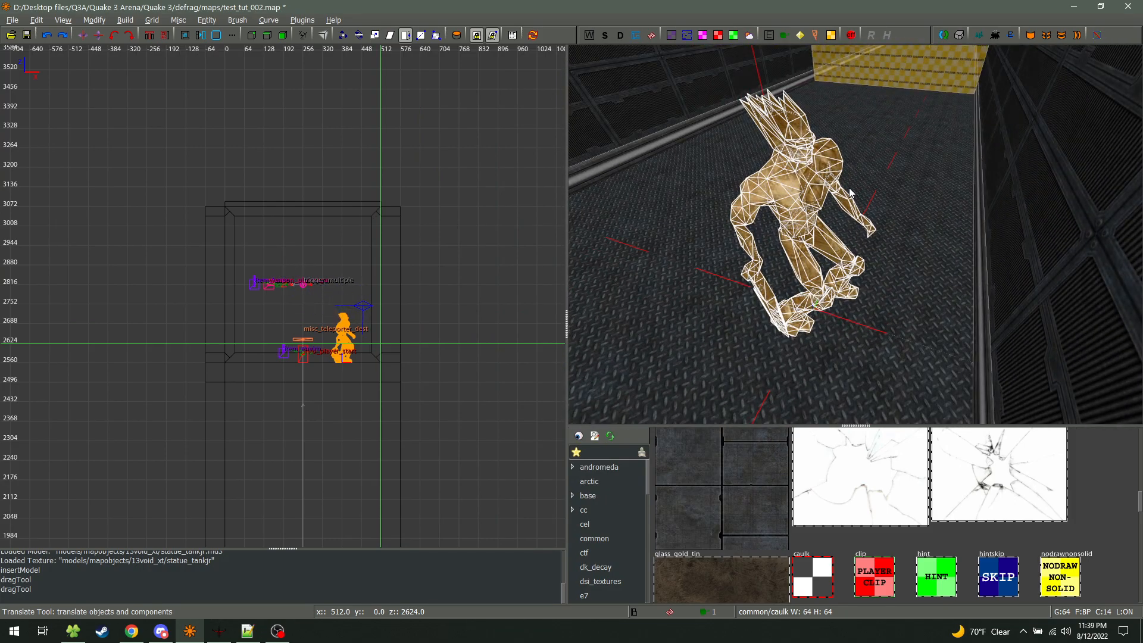
Read the misc_model key descriptions for the selected statue in the entity inspector and close it
key(n)
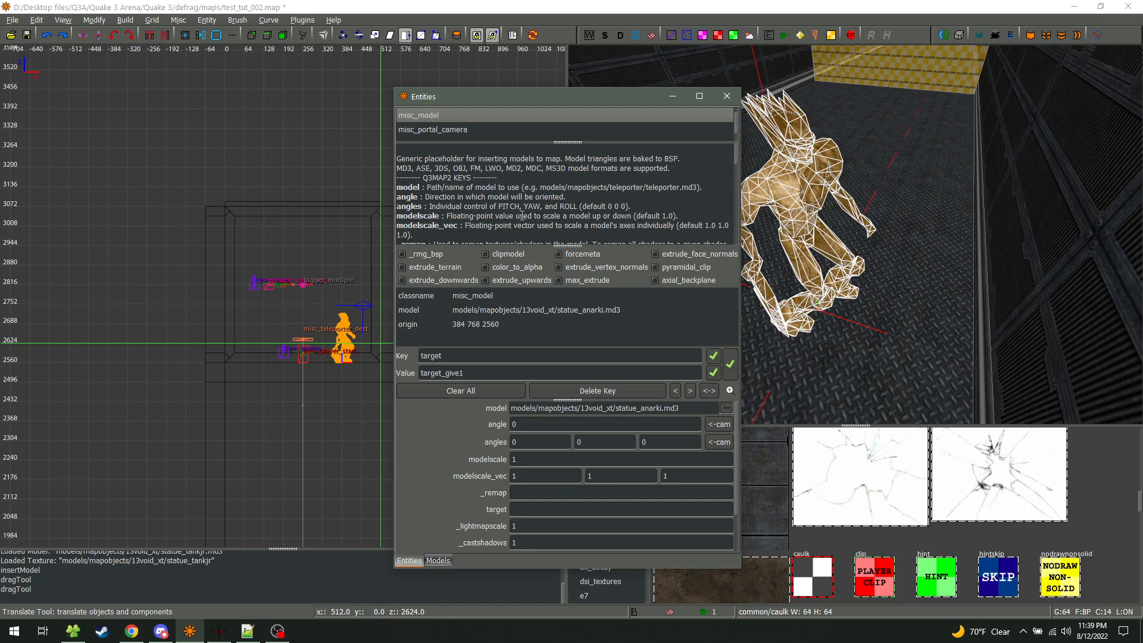
drag(522, 215, 595, 143)
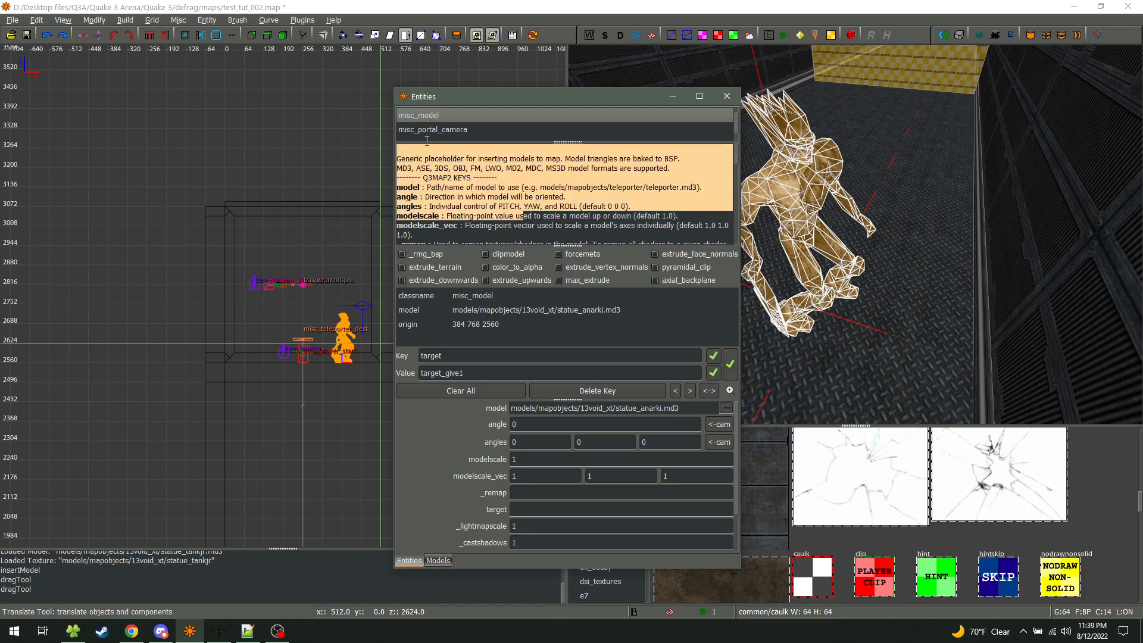
click(726, 100)
scroll(339, 375, up, 3)
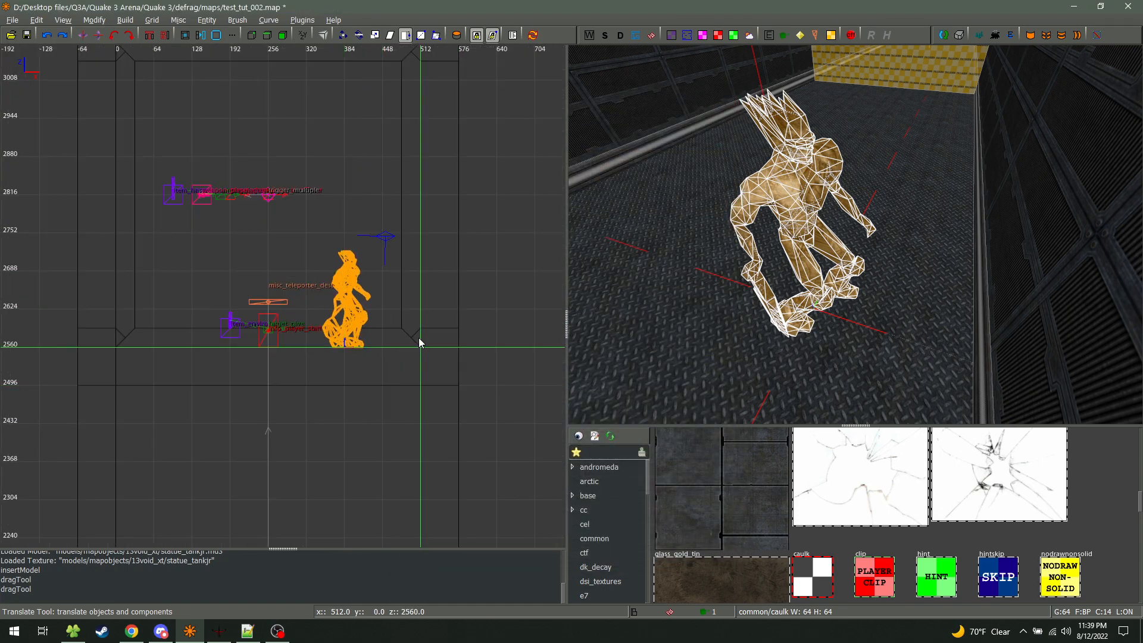
Rotate the statue freehand about its vertical axis from the top view with the Rotate tool
key(ctrl+Tab)
key(r)
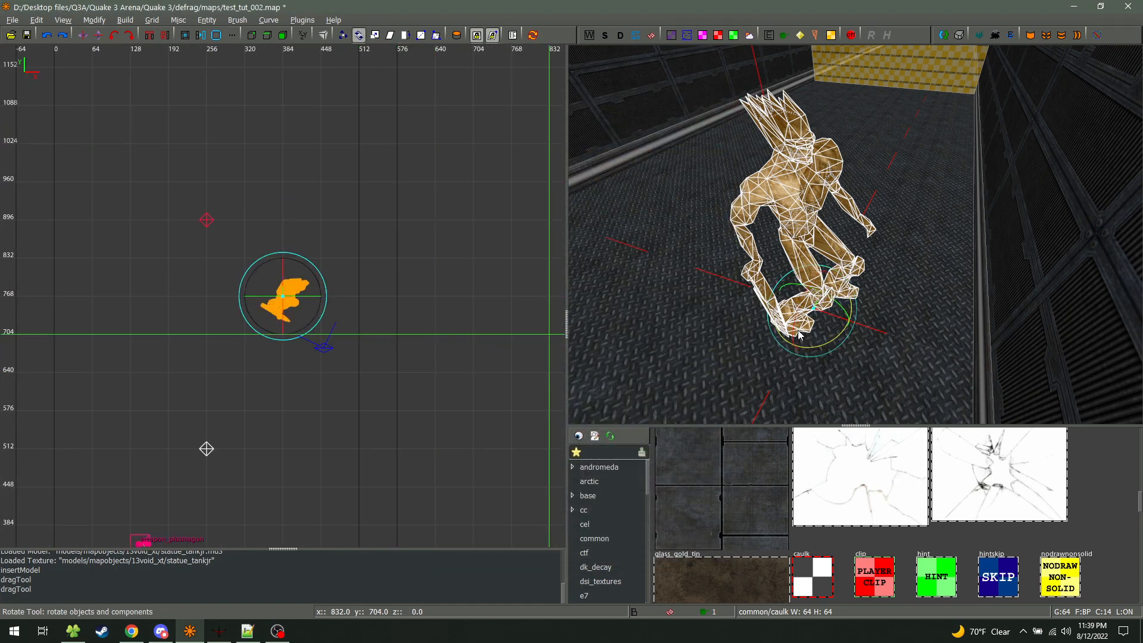
right_click(783, 342)
key(w)
key(s)
key(a)
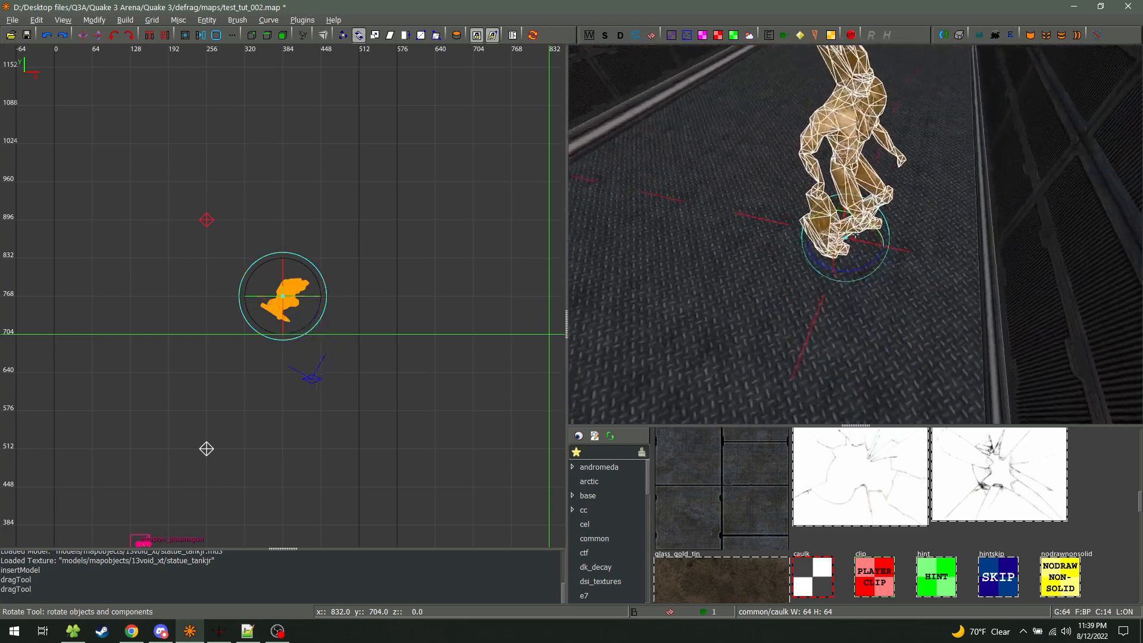
key(w)
key(s)
right_click(862, 296)
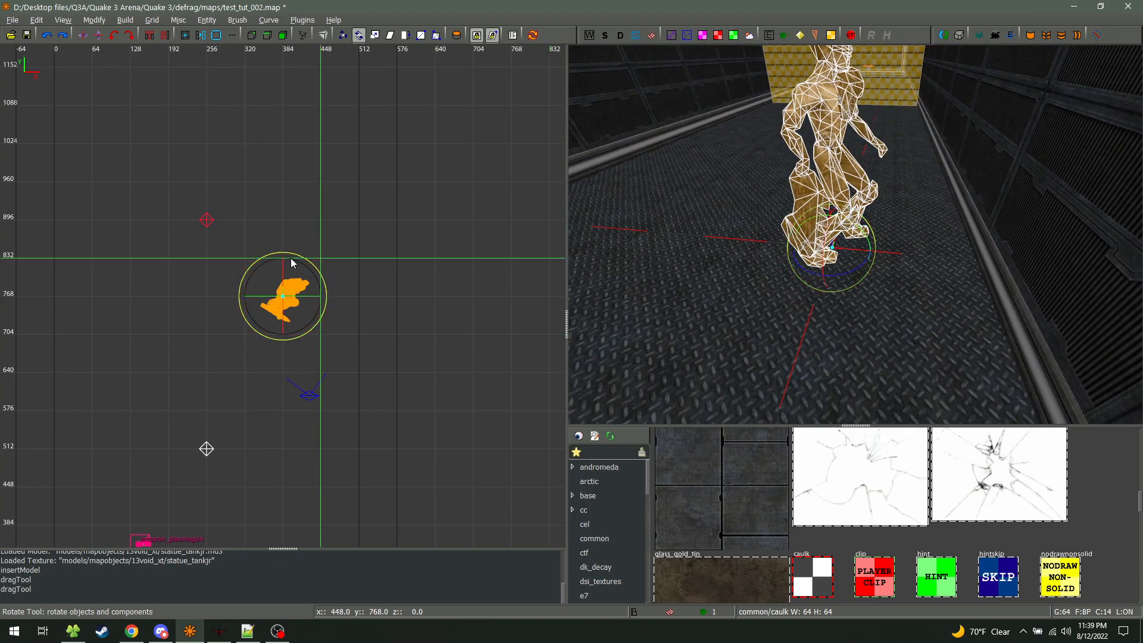
drag(327, 288, 334, 341)
Move the rotation pivot up to the statue's head, set the grid to 8 units and rotate the statue about it
key(ctrl+Tab)
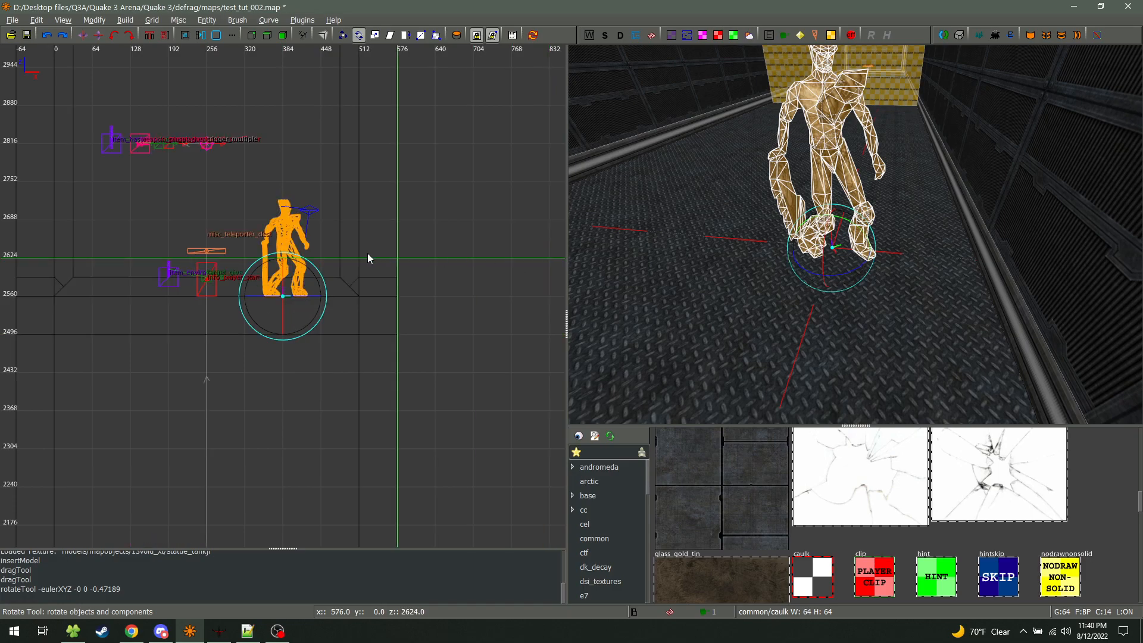
drag(323, 277, 260, 175)
key(ctrl+Tab)
scroll(256, 226, up, 5)
key(4)
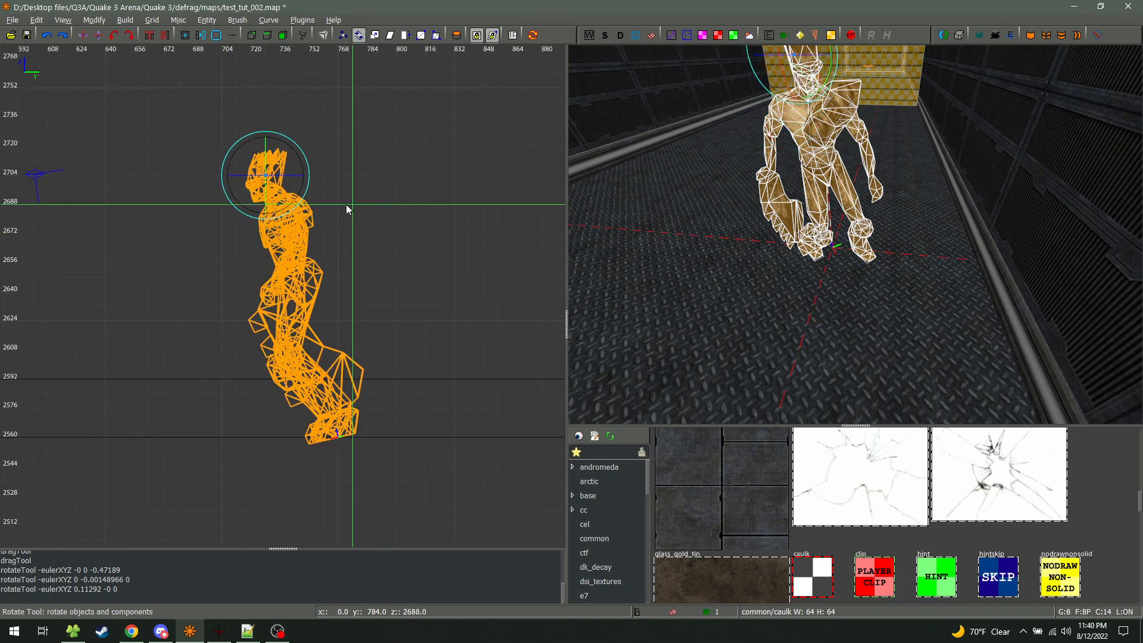
key(ctrl+Tab)
drag(341, 369, 324, 381)
key(ctrl+Tab)
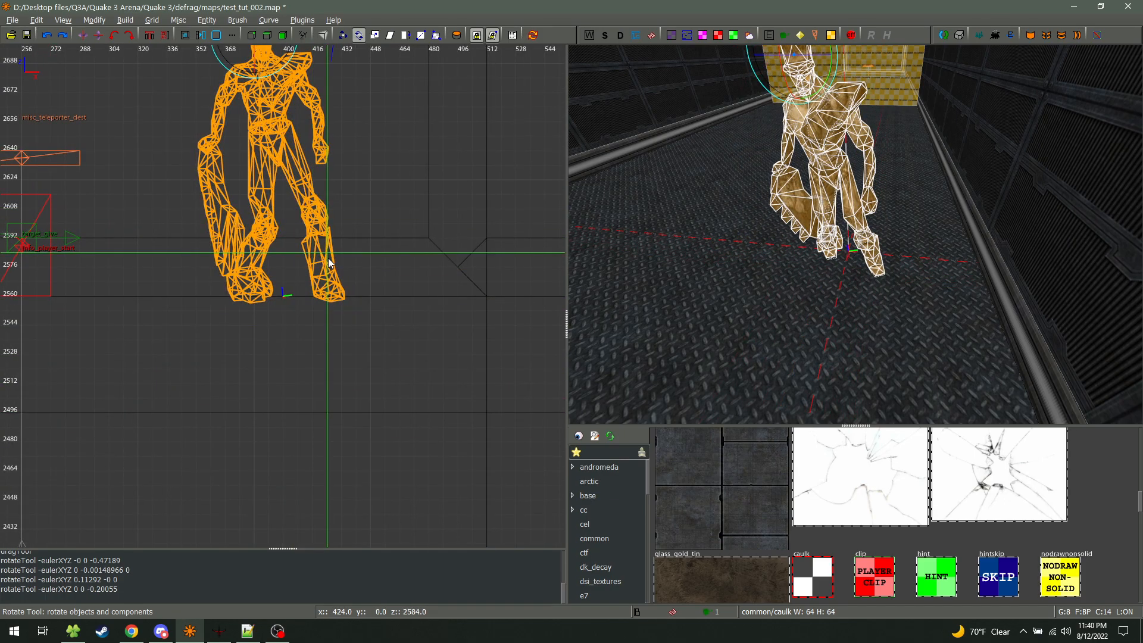
Tilt the statue sideways about the head pivot in the 3D view and return to the drag tool
right_drag(327, 257, 333, 375)
right_click(694, 178)
key(w)
right_click(855, 236)
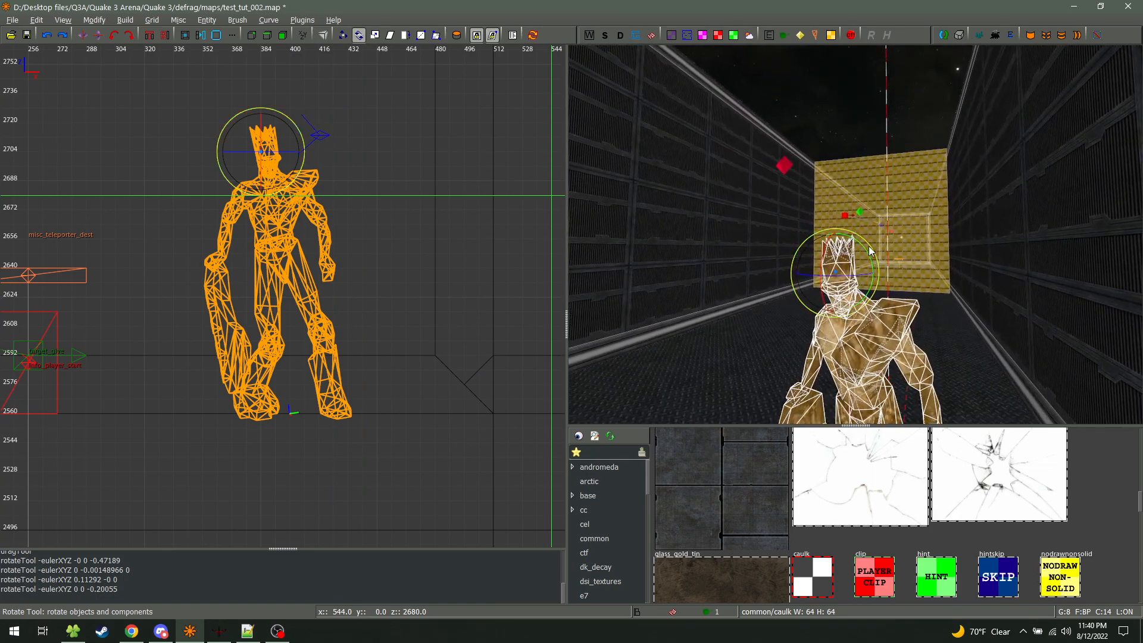
drag(876, 262, 826, 277)
scroll(861, 263, down, 3)
right_drag(861, 263, 861, 299)
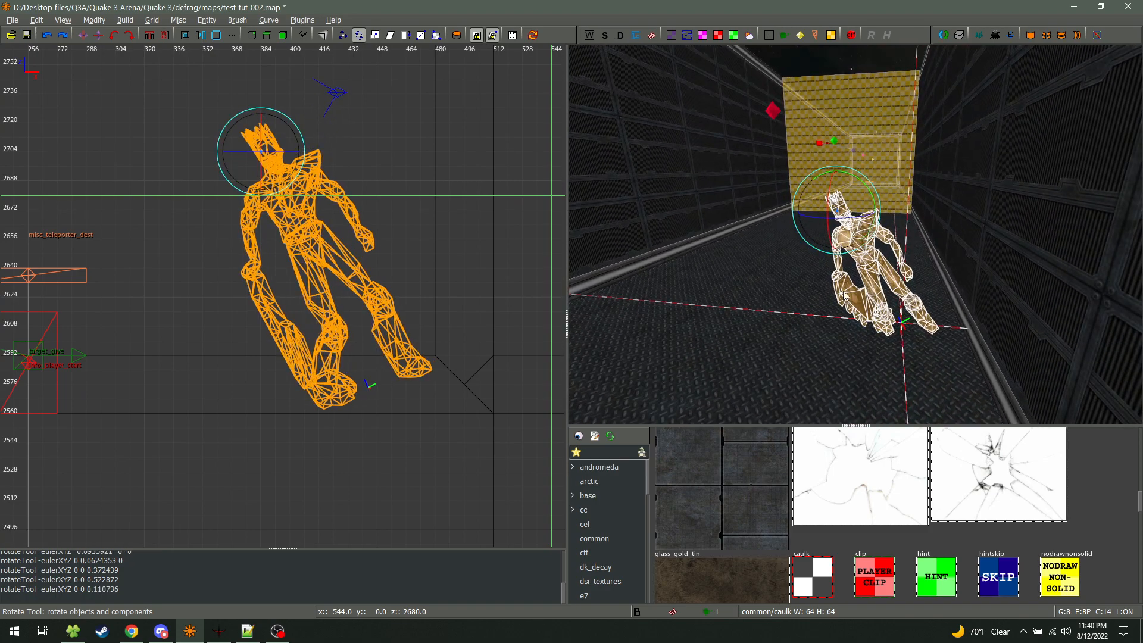
scroll(865, 247, up, 3)
key(q)
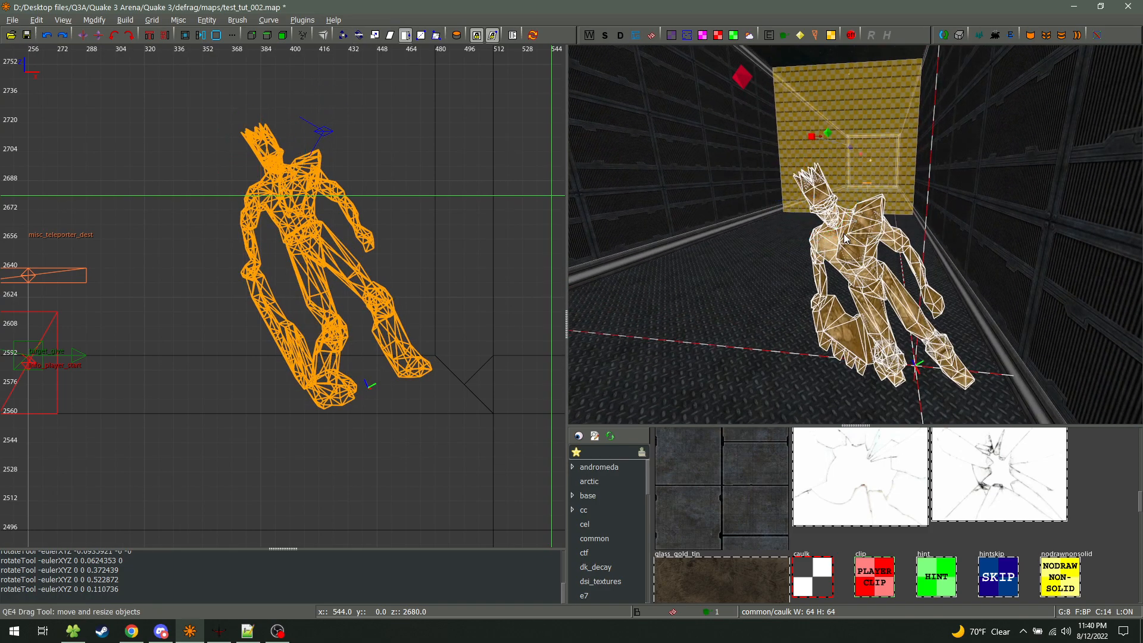
Try rotating the long corridor side wall brush freehand and undo the rotation
key(Escape)
right_drag(865, 247, 845, 220)
shift+click(845, 220)
key(r)
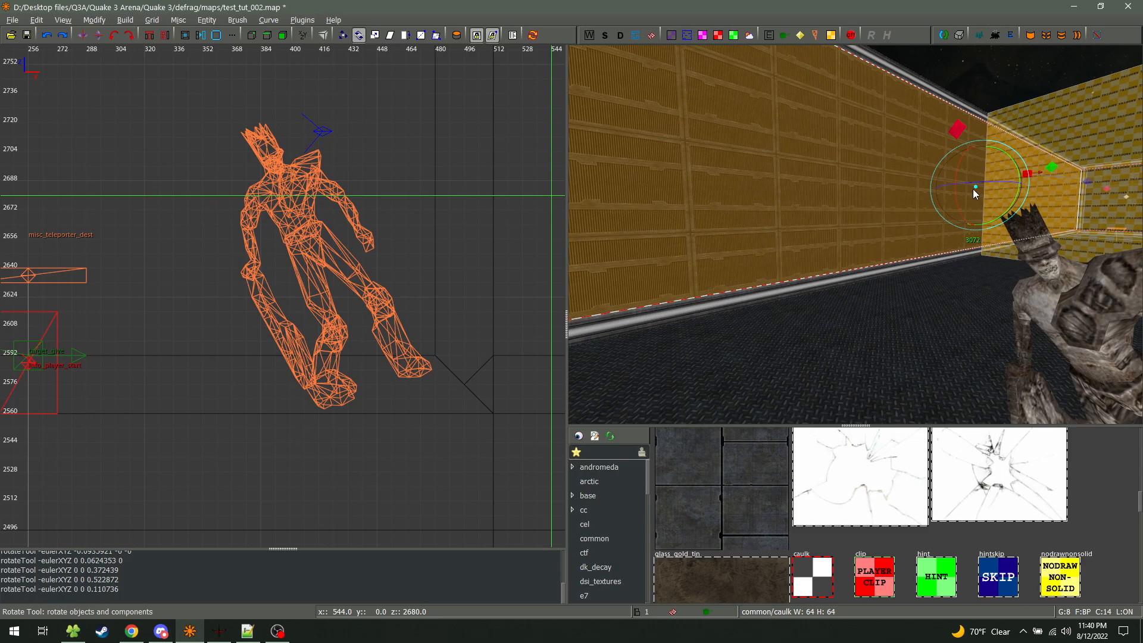
mouse_move(940, 187)
mouse_down()
mouse_move(982, 240)
mouse_move(1012, 121)
mouse_move(1032, 207)
mouse_move(984, 200)
mouse_move(1019, 173)
mouse_move(949, 152)
mouse_up()
key(ctrl+z)
Clear the wall selection and delete the statue model
key(Escape)
shift+click(1045, 313)
key(Delete)
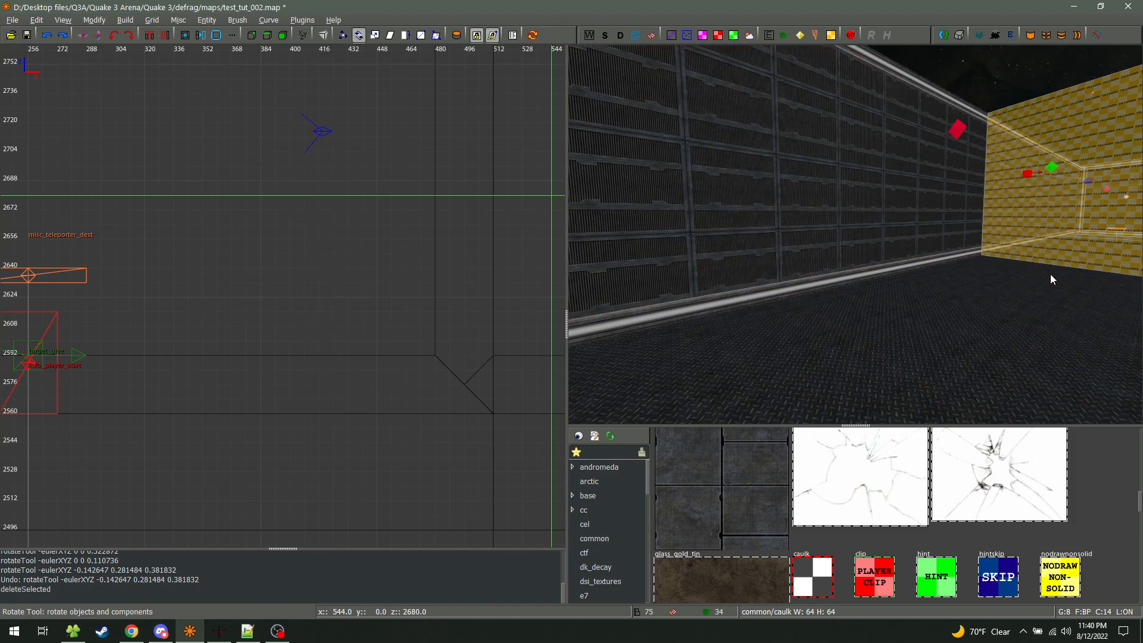
Reopen the model browser, close it and bring up the entity inspector
click(64, 20)
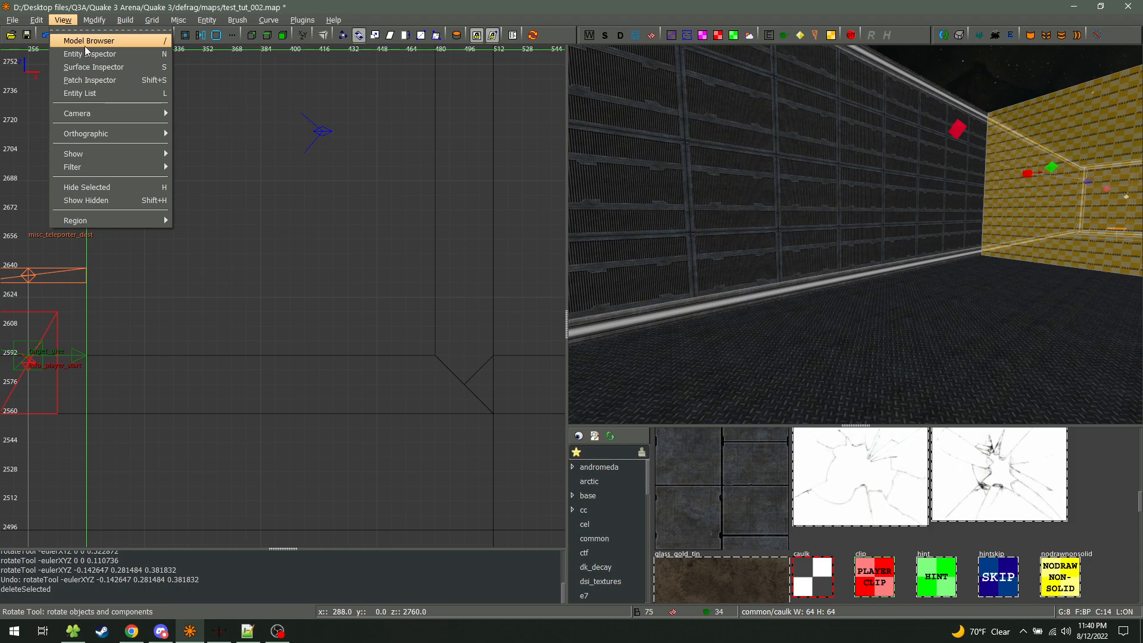
click(408, 7)
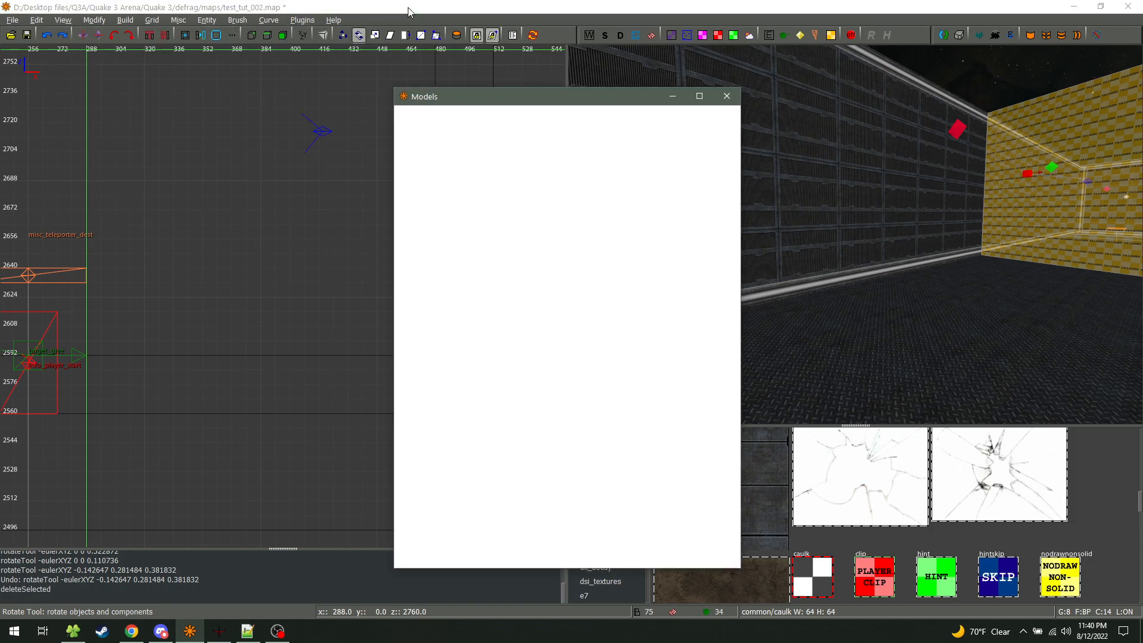
click(726, 99)
click(63, 21)
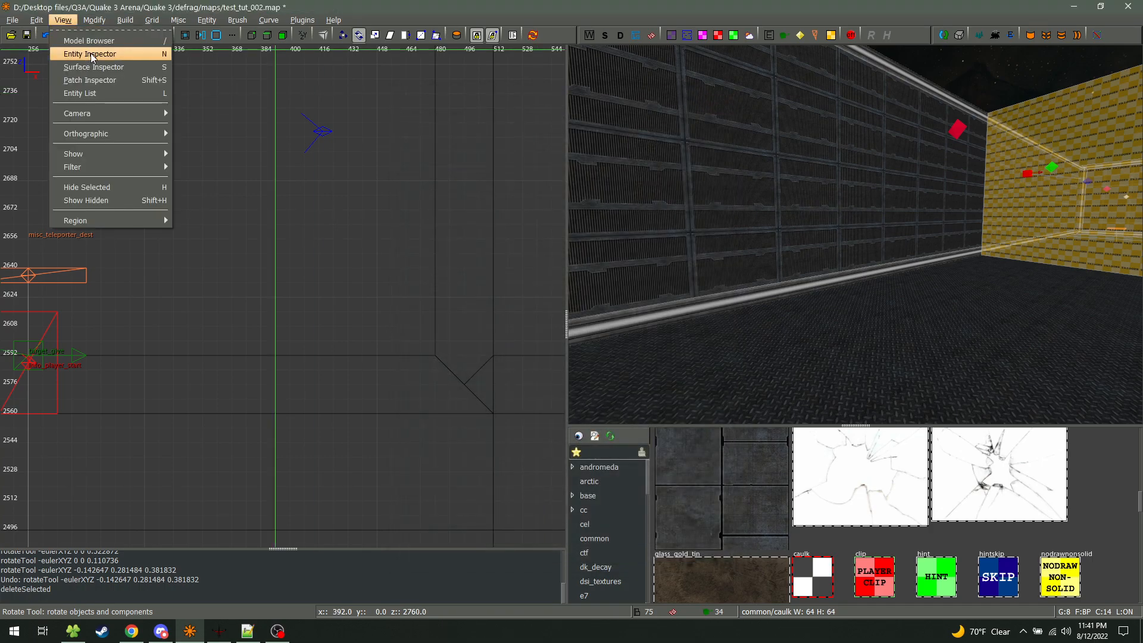
click(126, 54)
Select the long corridor side wall brush, leave the Rotate tool and view the wall's texture settings in the surface inspector
shift+click(737, 184)
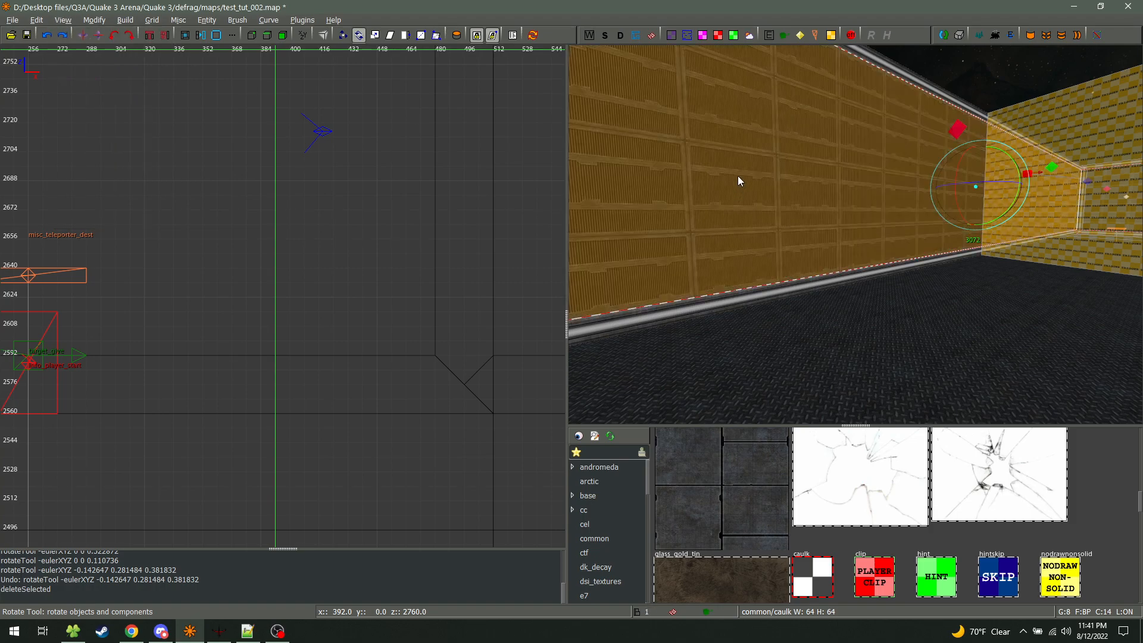
click(727, 96)
key(Escape)
key(Escape)
click(62, 21)
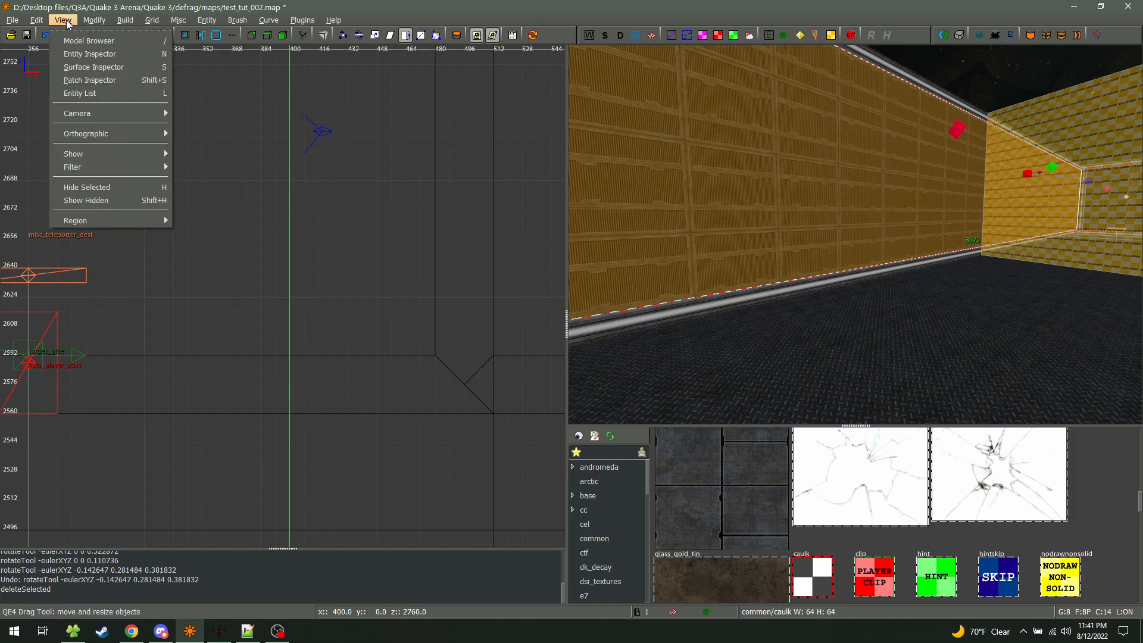
click(120, 66)
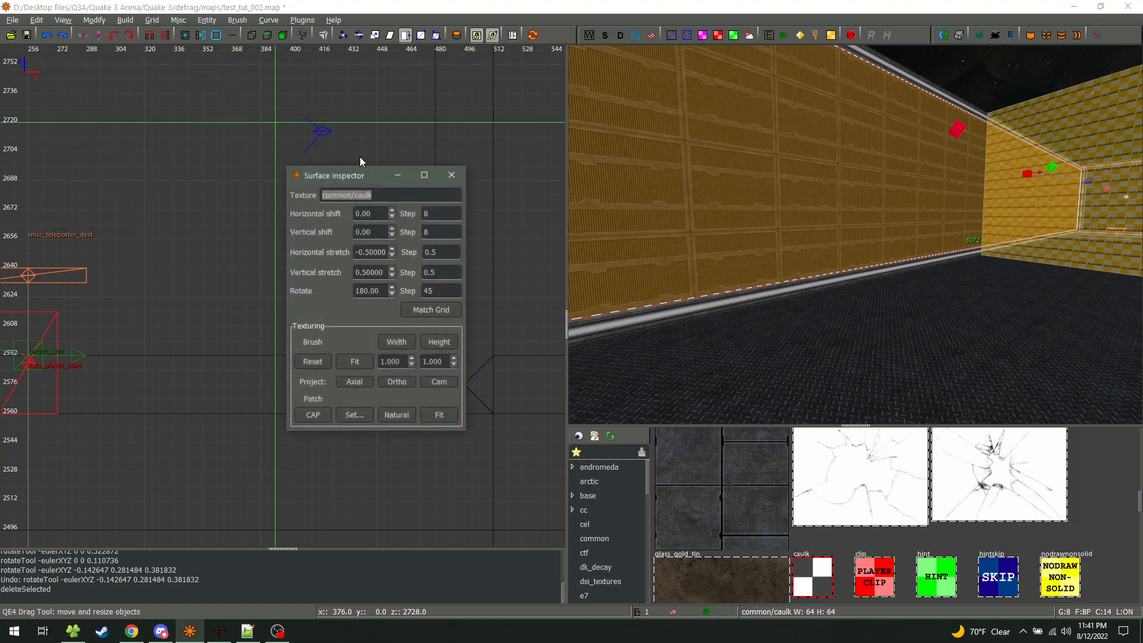
click(451, 175)
key(s)
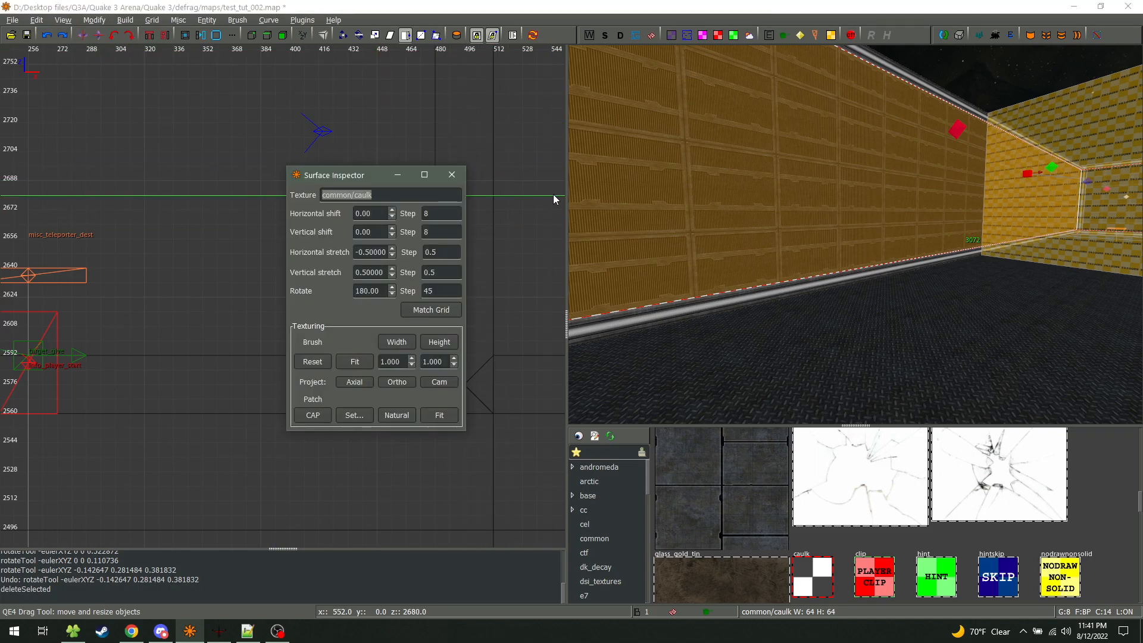
click(448, 179)
View the patch inspector's texturing and vertex options and close it again
click(62, 20)
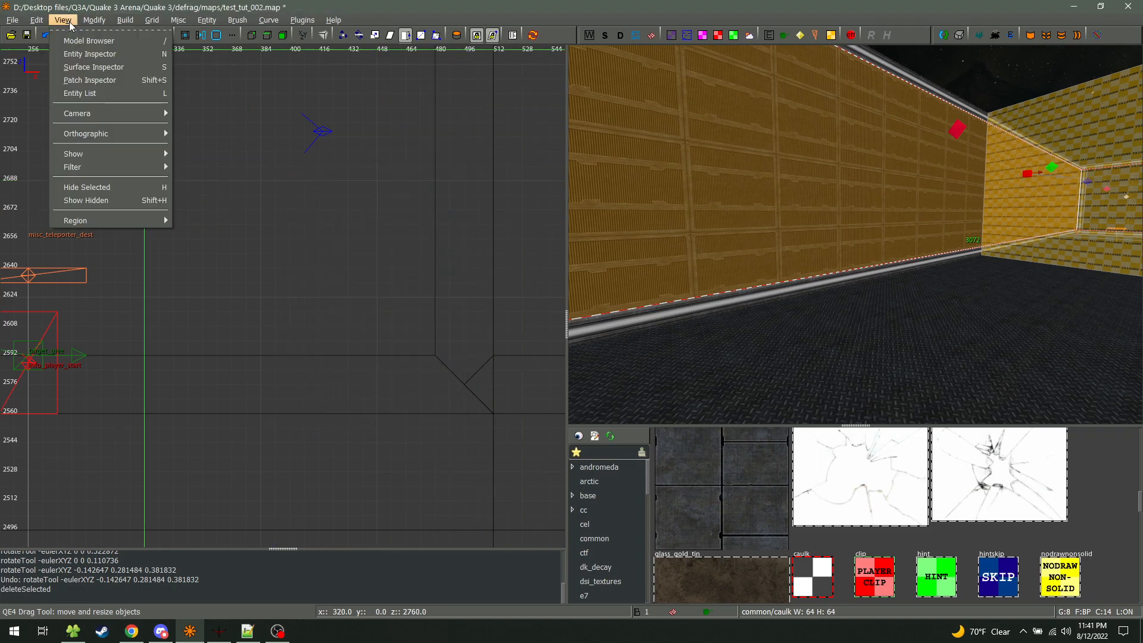
click(109, 81)
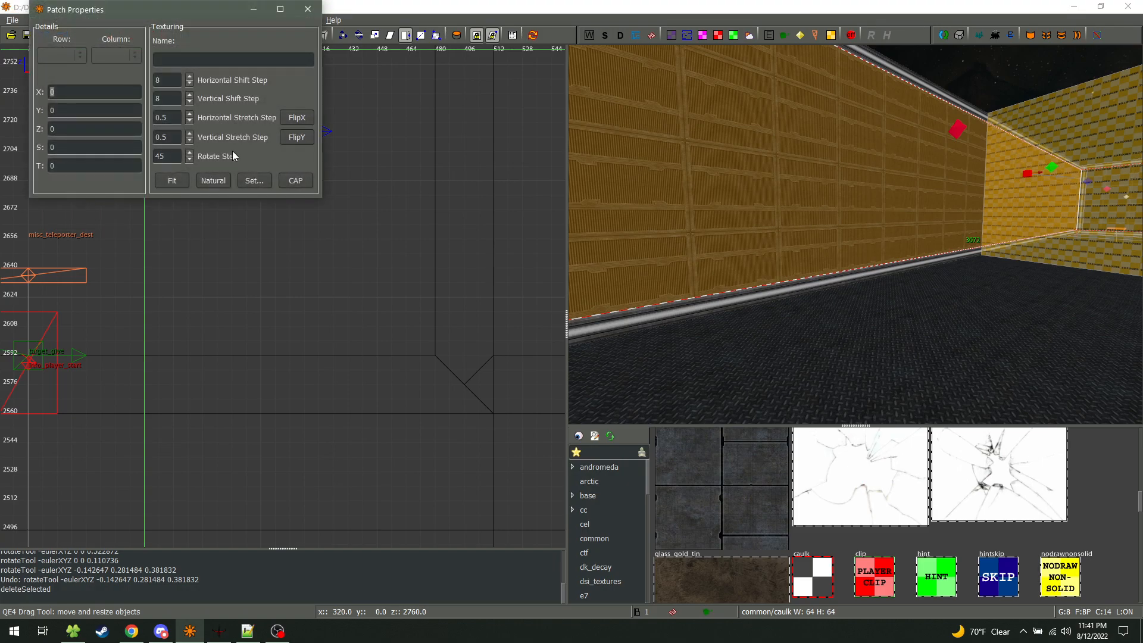
drag(170, 12, 248, 98)
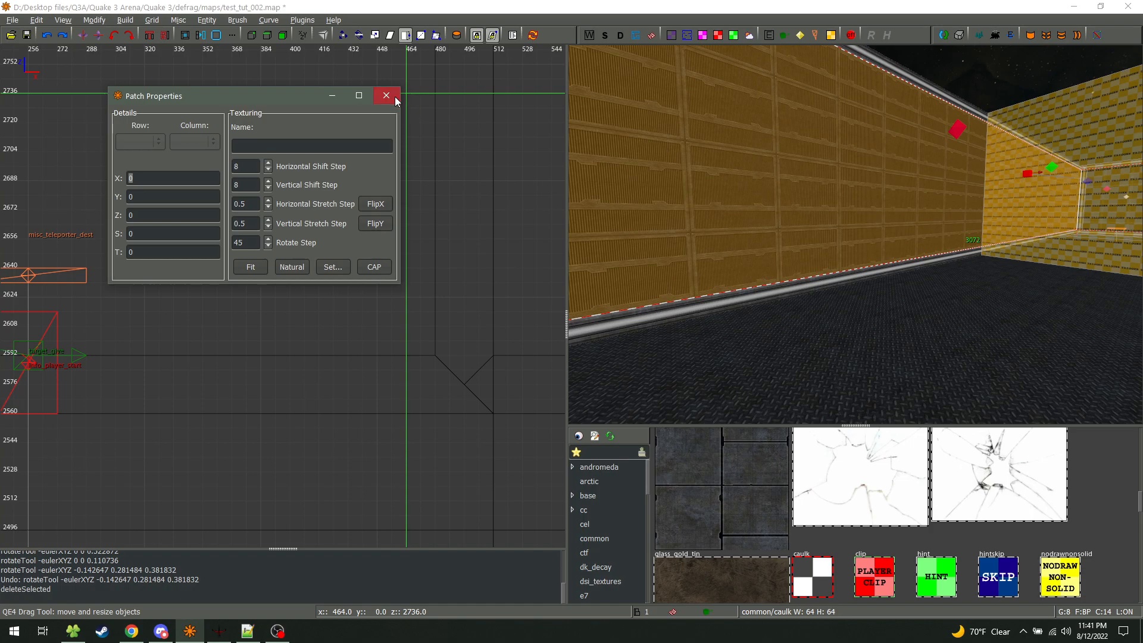
click(395, 97)
Open the entity list, make its window taller and select the last light entity listed for the map
click(62, 20)
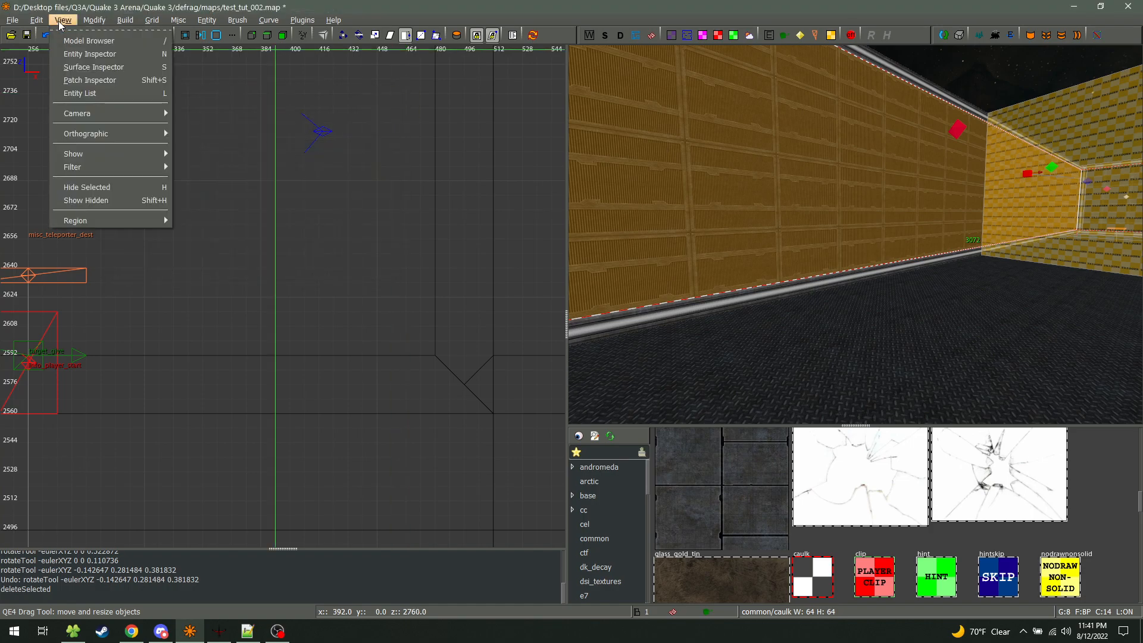
click(88, 95)
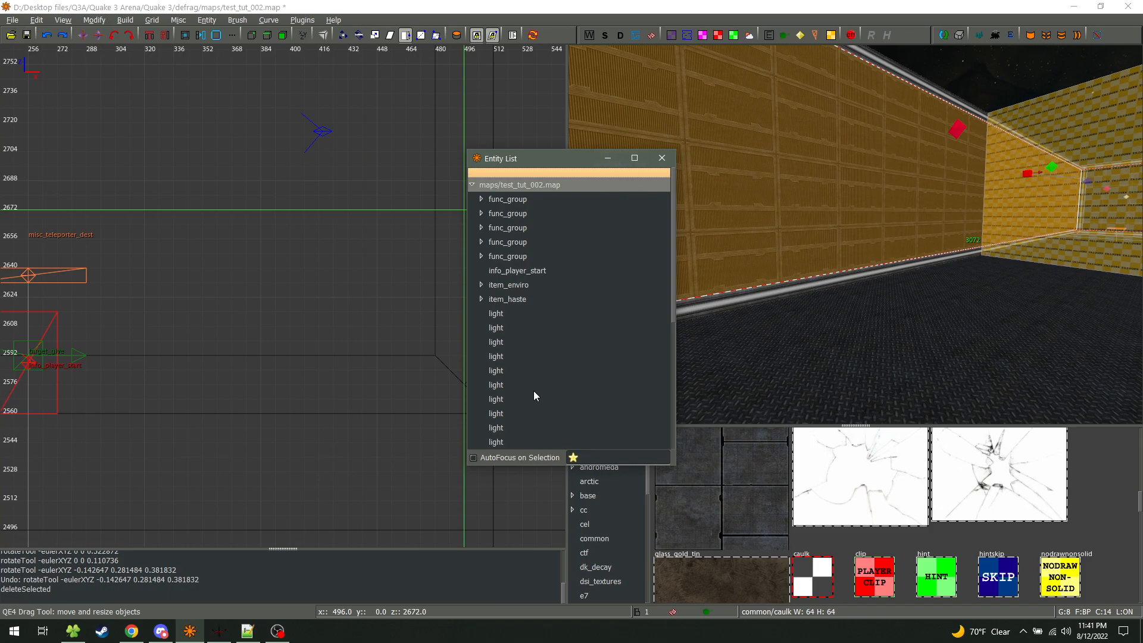
drag(558, 470, 558, 565)
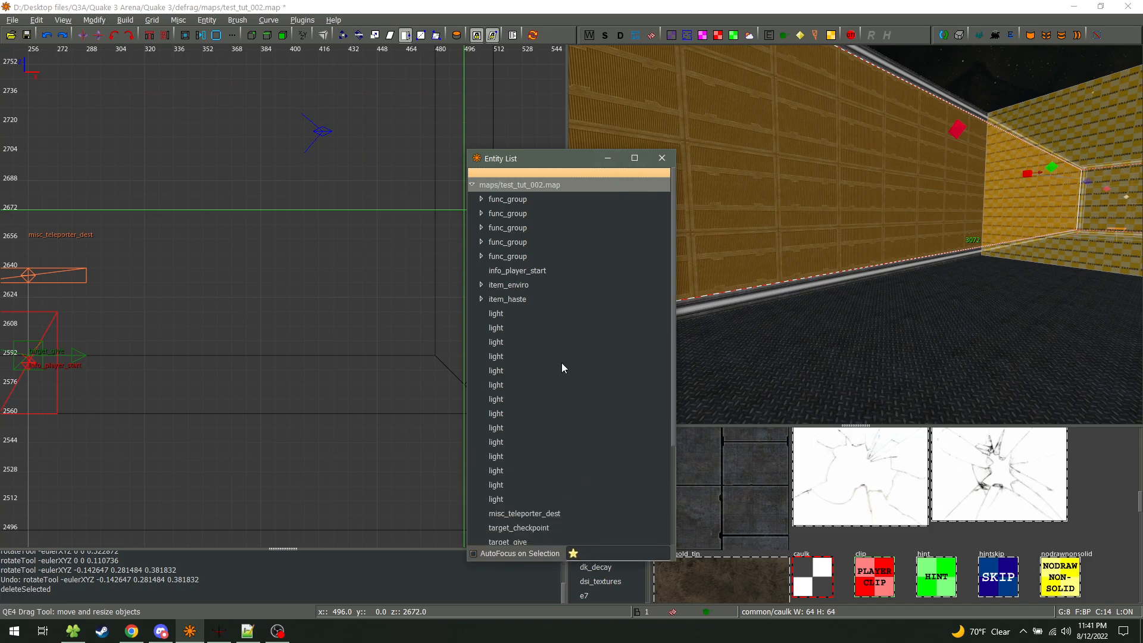
scroll(562, 367, down, 3)
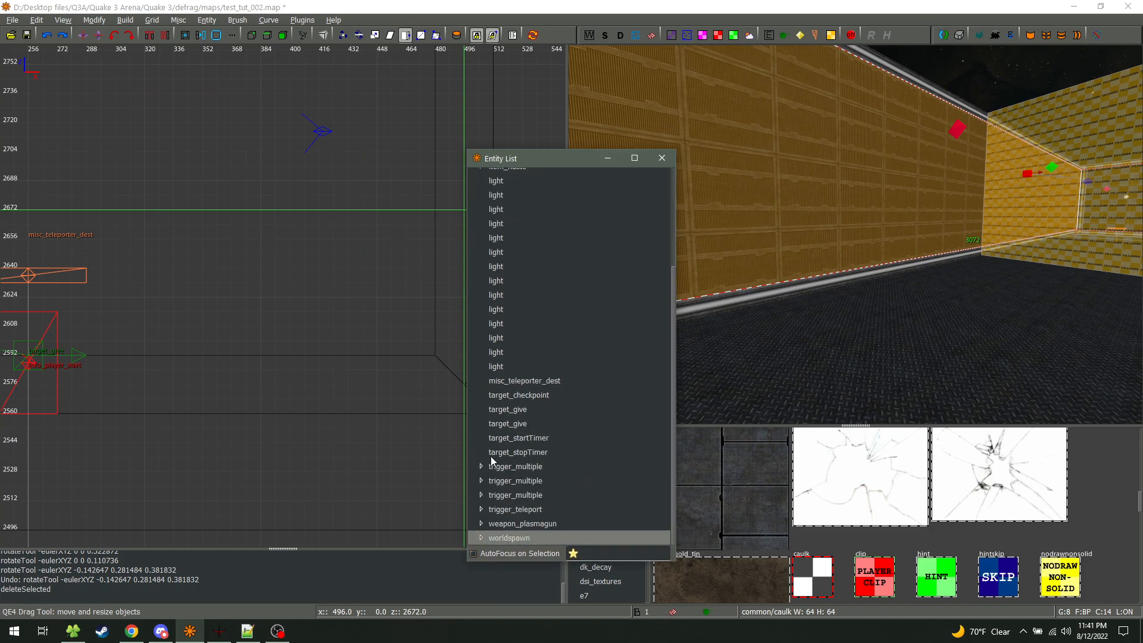
click(513, 428)
click(535, 364)
scroll(204, 370, down, 5)
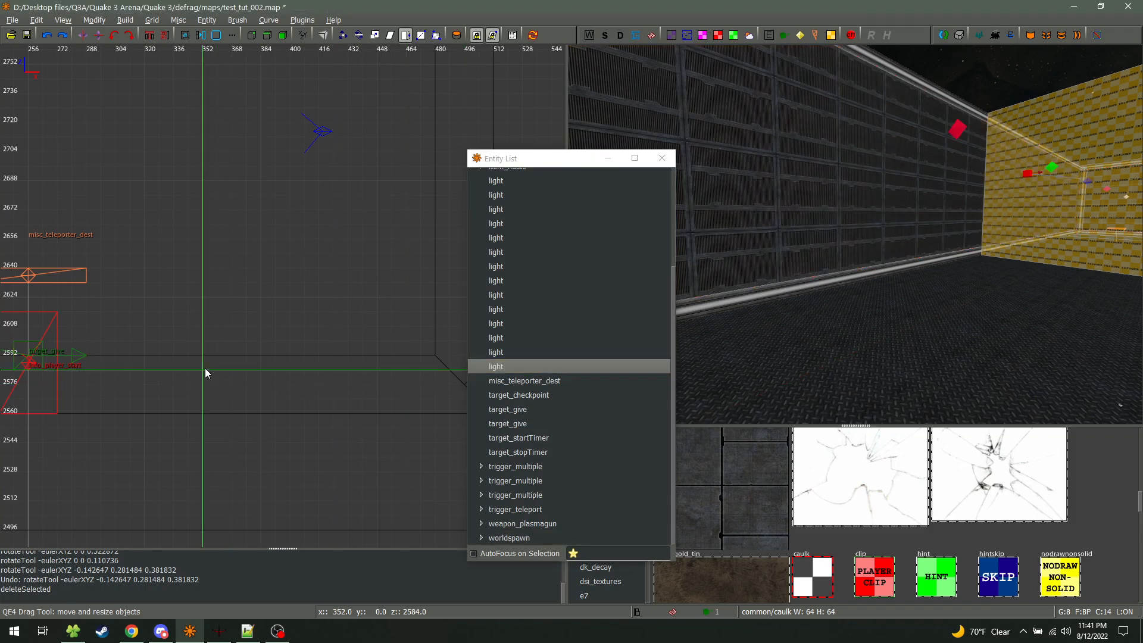
Switch the 2D view to the top projection and select further lights and a func_group in the entity list to locate them
key(ctrl+Tab)
scroll(381, 337, down, 8)
key(ctrl+Tab)
click(535, 237)
click(534, 195)
scroll(523, 273, up, 2)
click(508, 197)
Expand another func_group, select its individual brushes in turn, select a different func_group and close the entity list
click(481, 211)
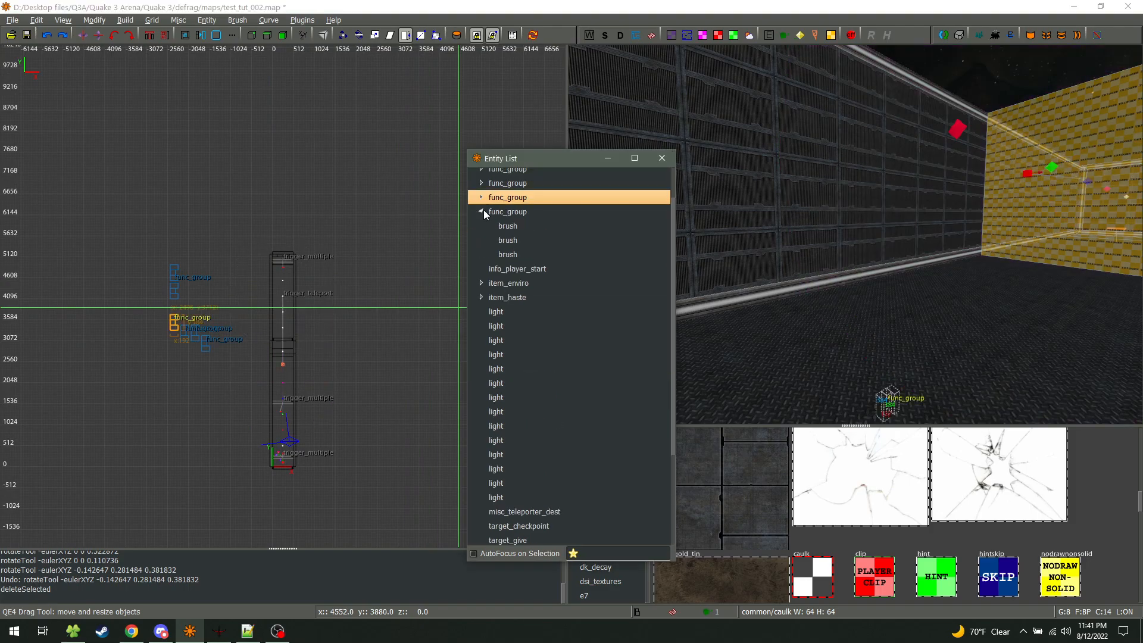
click(511, 240)
click(516, 255)
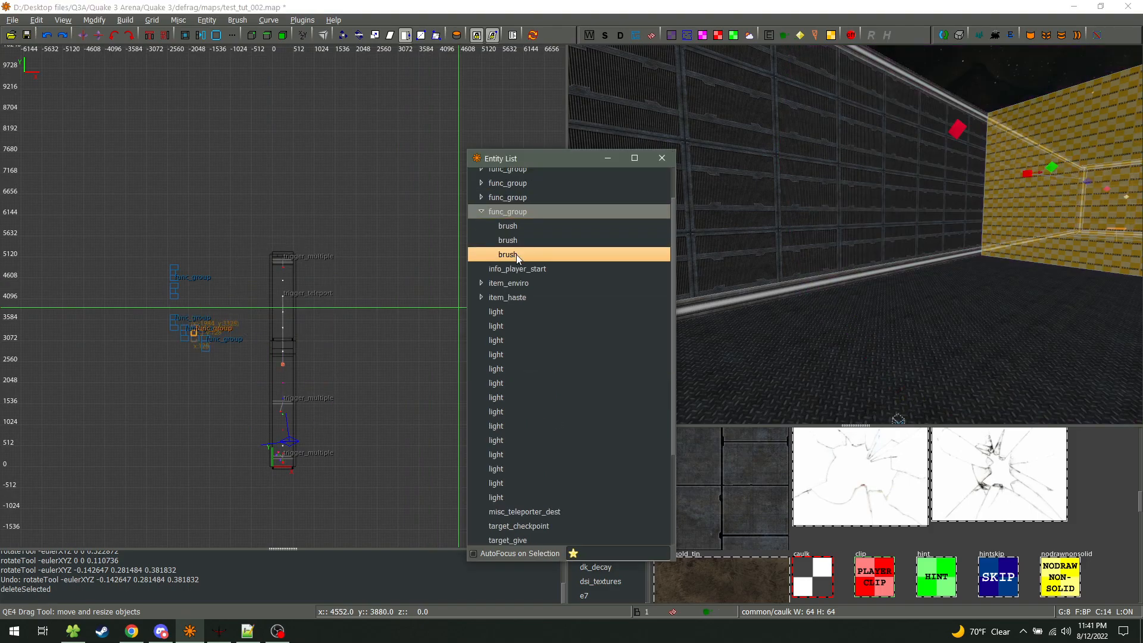
click(476, 190)
click(662, 158)
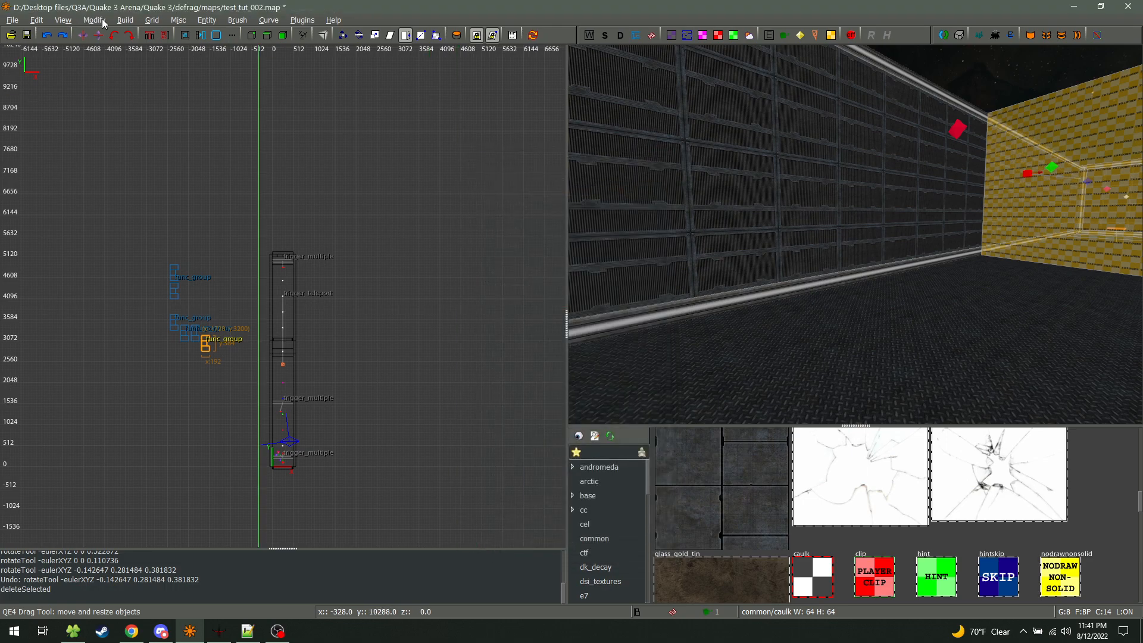
Select the trigger_multiple brush across the corridor and center the camera on it with Focus on Selected
click(64, 20)
mouse_move(105, 113)
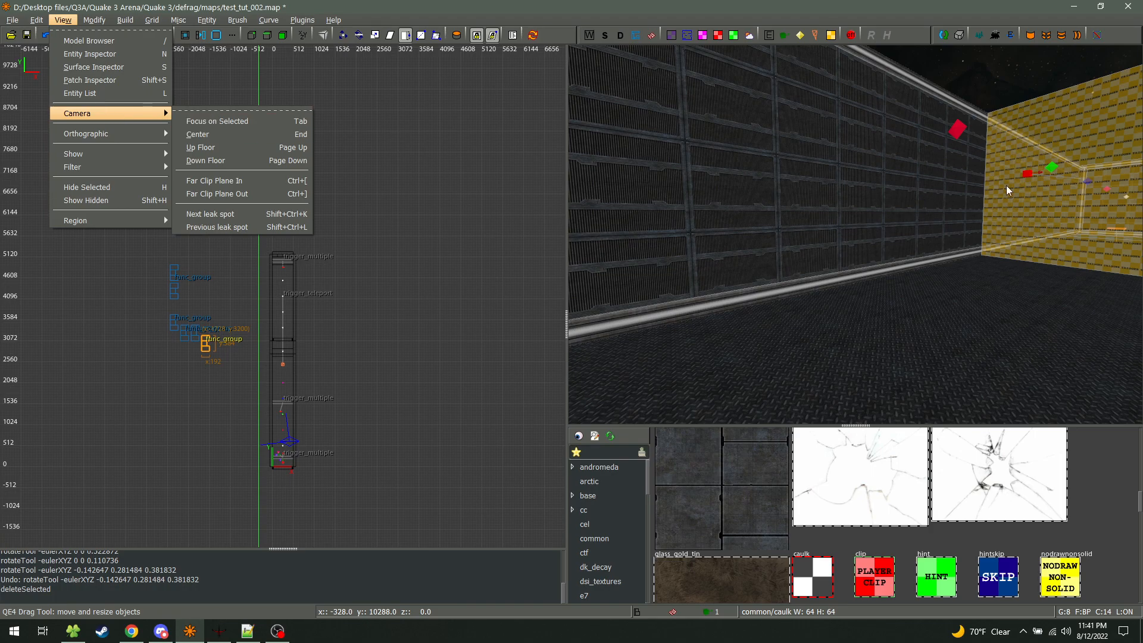
shift+click(1047, 231)
key(Tab)
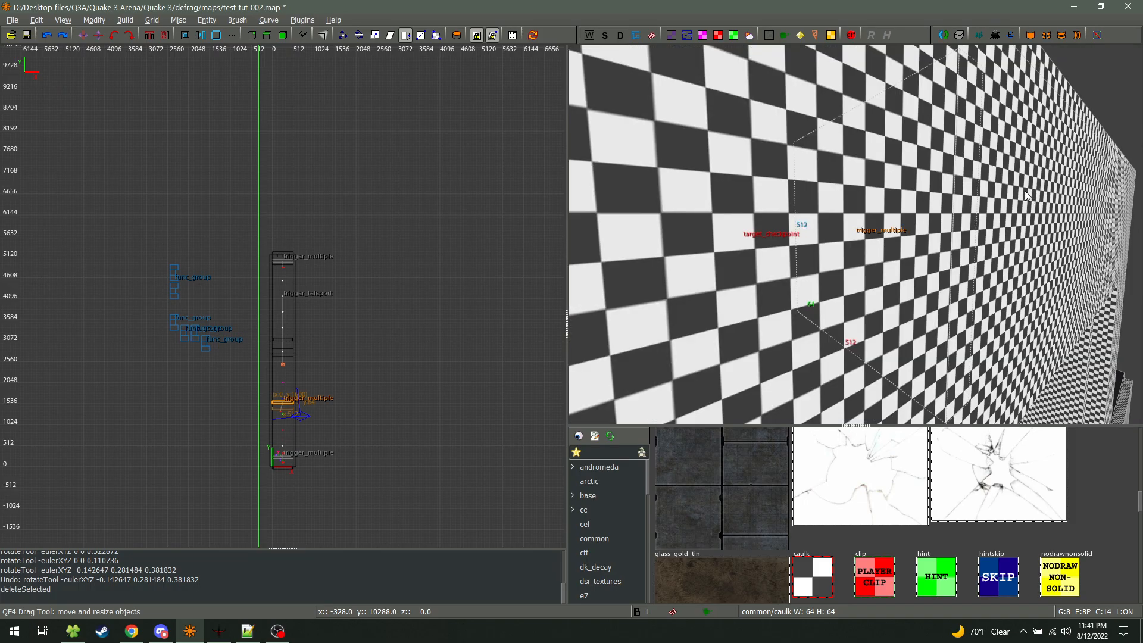
key(Tab)
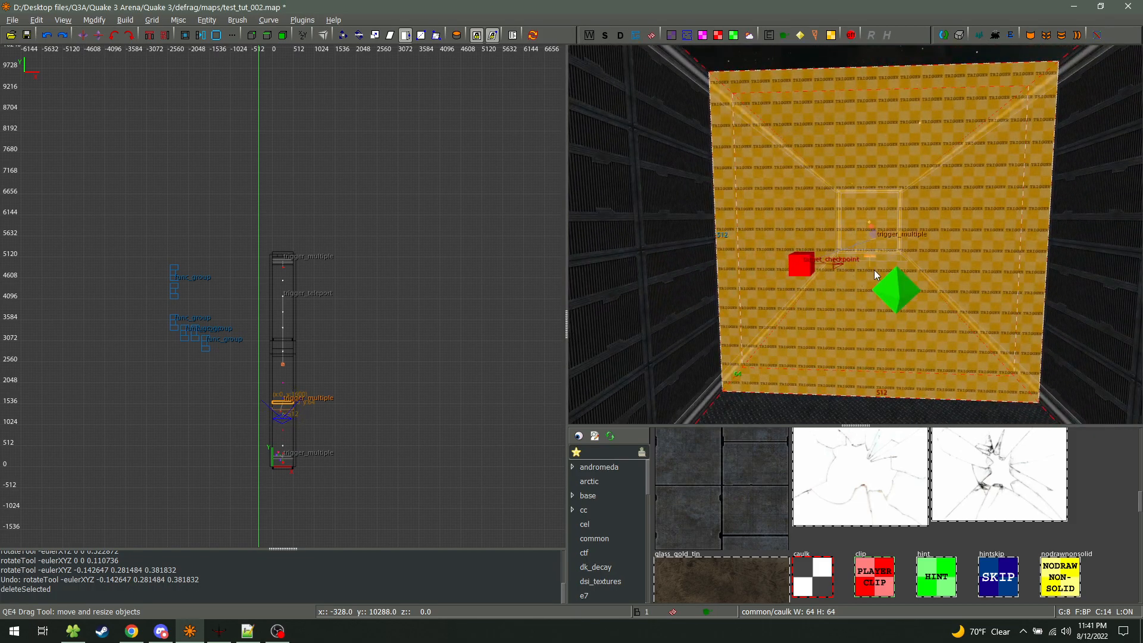
Clear the selection, select the white light near the corridor's end wall, focus the camera on it and deselect it
key(Escape)
scroll(849, 220, up, 8)
right_drag(849, 220, 887, 235)
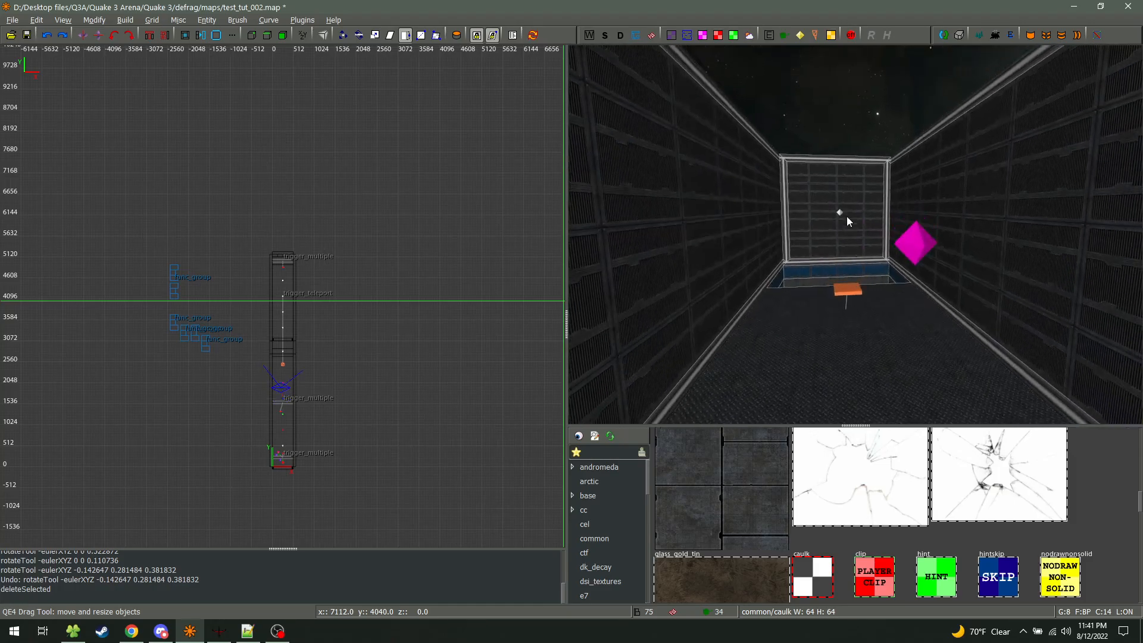
shift+click(837, 210)
key(Tab)
key(Tab)
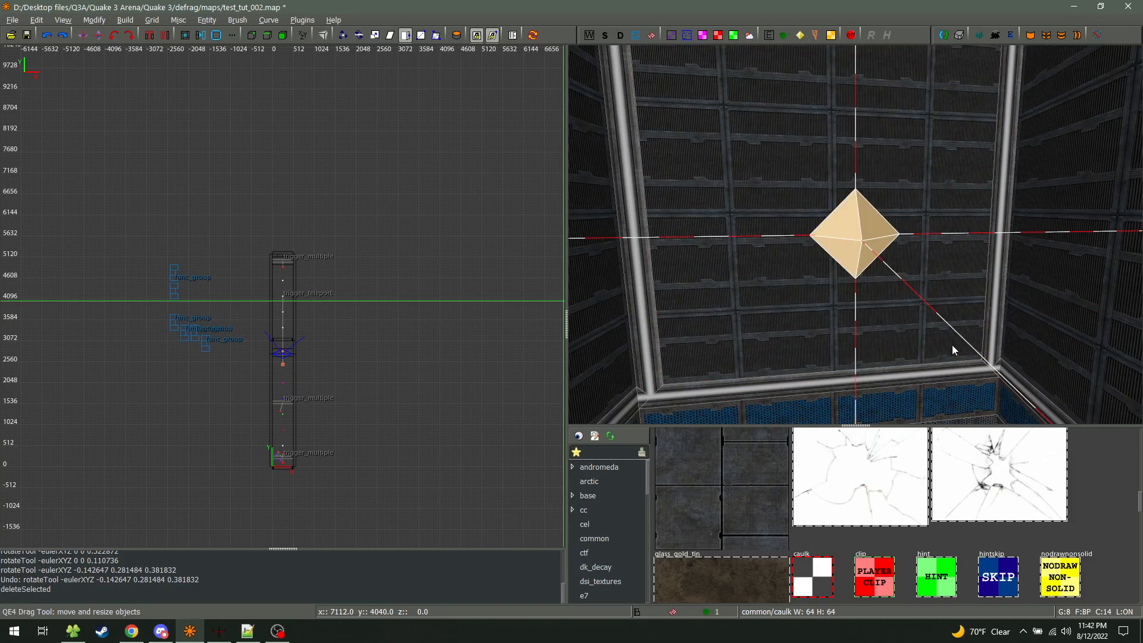
key(Escape)
Narrow the corridor's end wall brush from one side to open a gap in the map, and deselect it
click(65, 20)
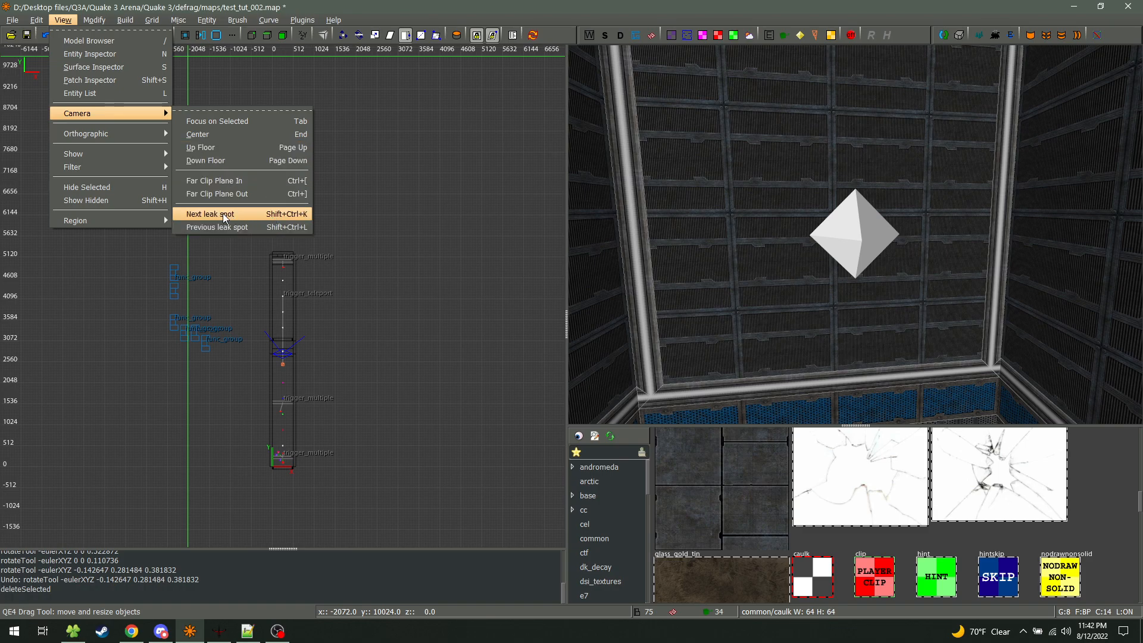
click(740, 323)
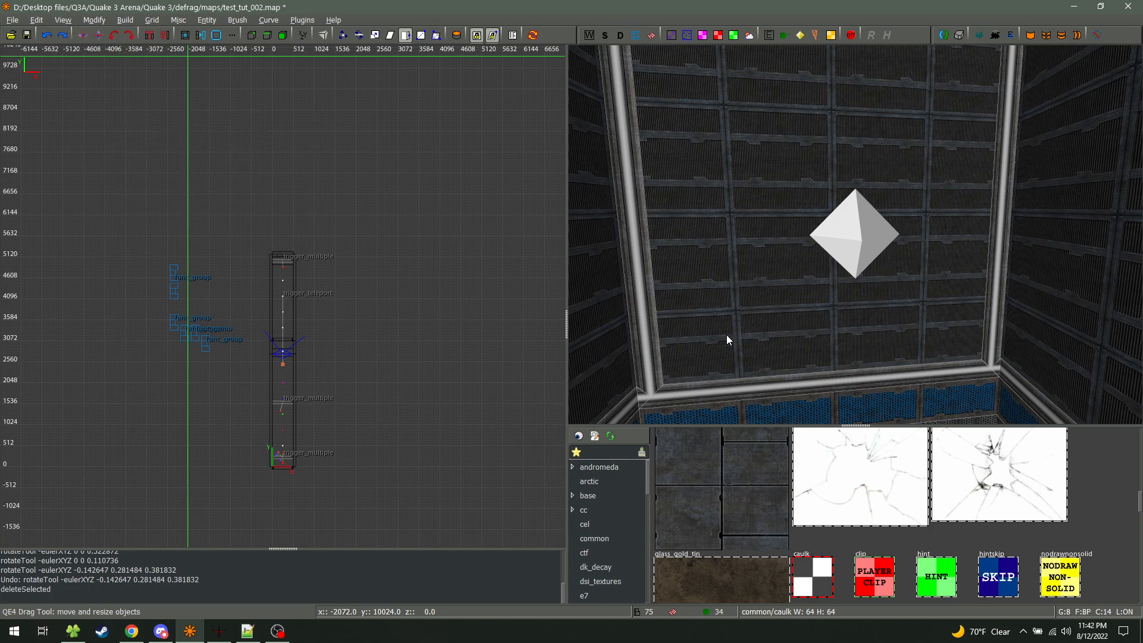
shift+click(730, 333)
key(ctrl+Tab)
scroll(306, 333, up, 6)
key(Escape)
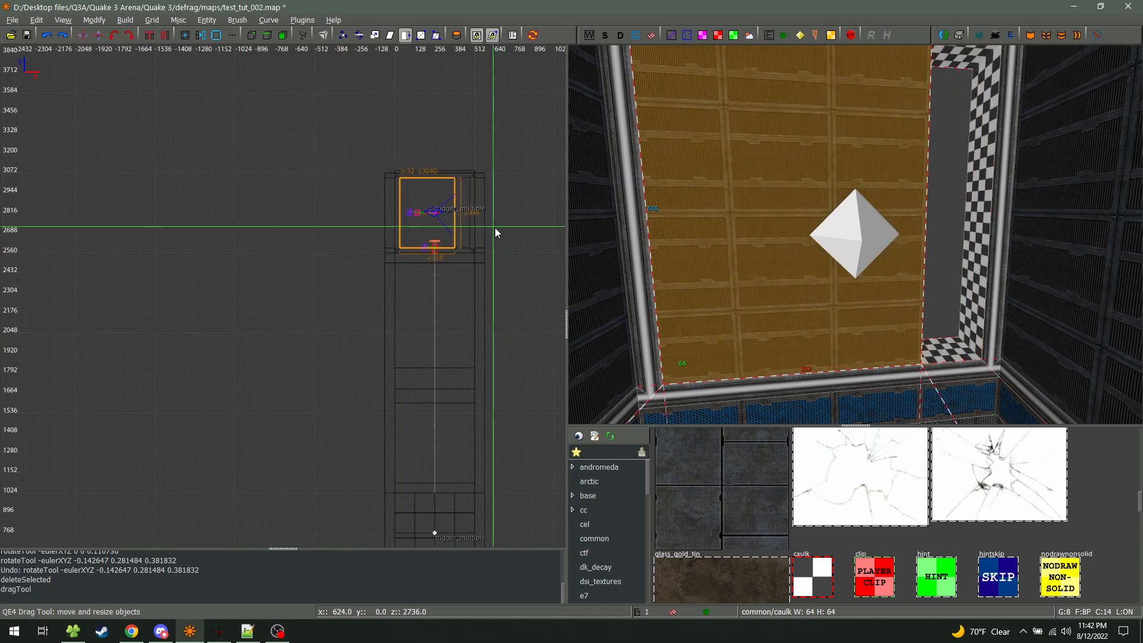
key(ctrl+Tab)
Select the corridor's sky ceiling brush, shorten it at the player start end to leave a gap, and deselect it
click(125, 20)
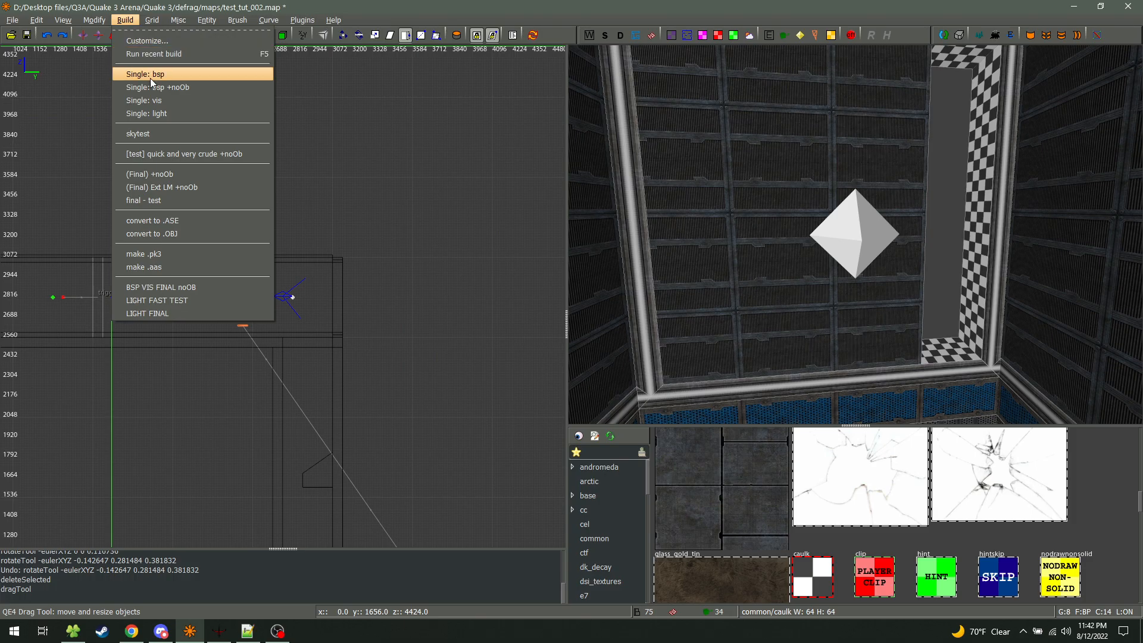
click(771, 201)
key(grave)
right_click(770, 201)
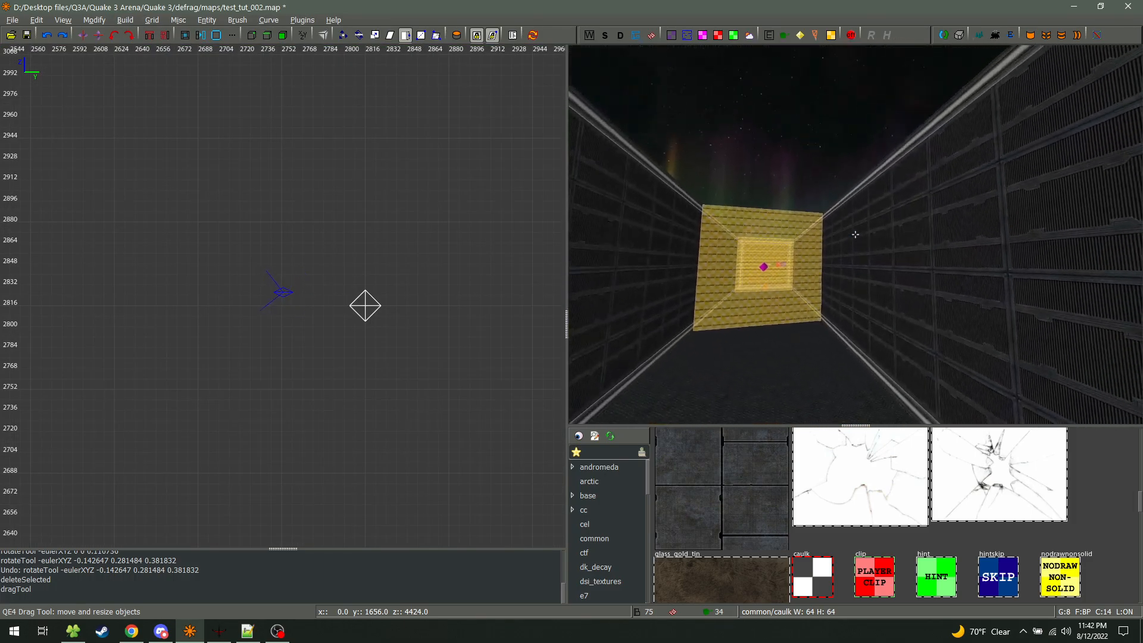
right_click(855, 233)
shift+click(786, 199)
scroll(415, 247, down, 10)
key(ctrl+Tab)
right_drag(303, 435, 335, 272)
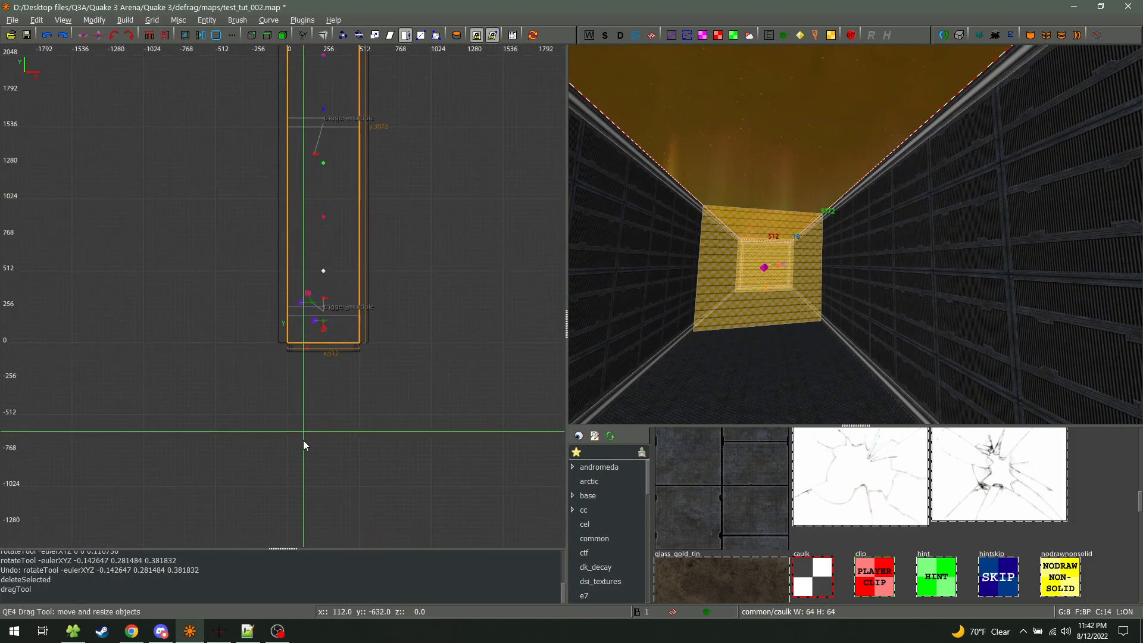
drag(302, 435, 312, 426)
drag(313, 425, 320, 418)
key(Escape)
Compile the map with the Single: bsp build
right_click(622, 381)
right_click(855, 234)
click(129, 23)
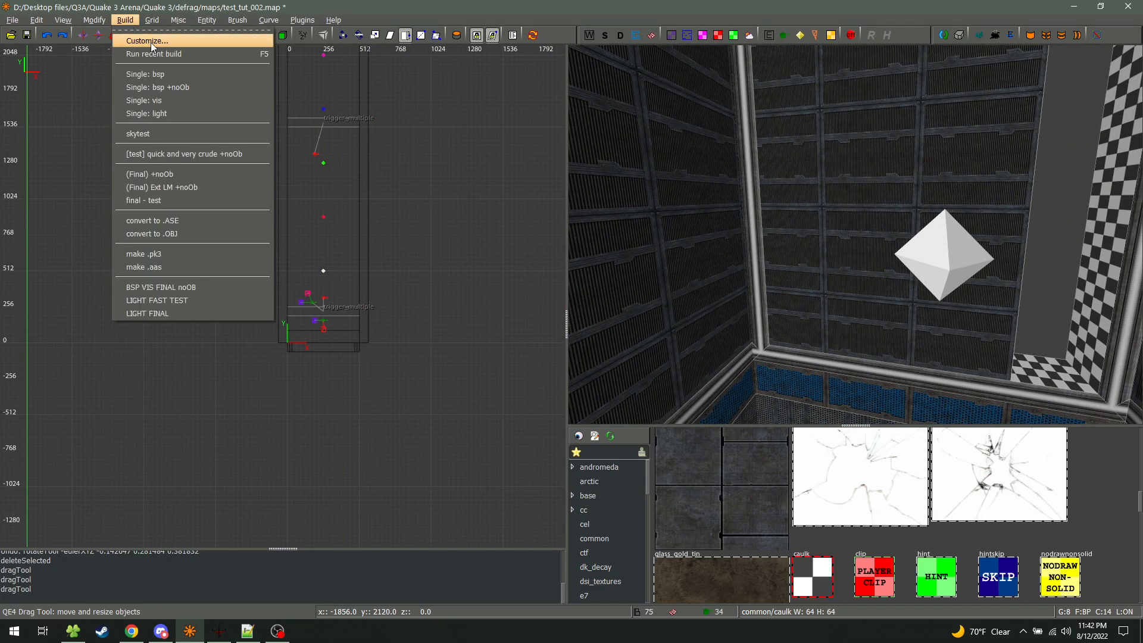
click(154, 73)
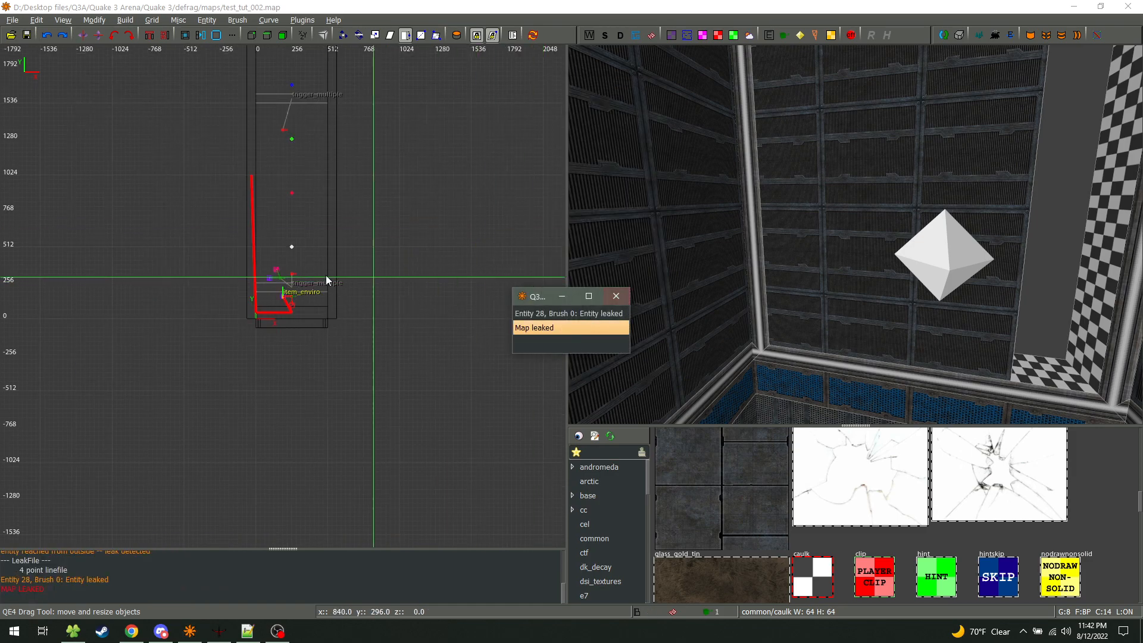
Move the camera to the player start area and trace the red leak line to the gap in the ceiling
scroll(308, 304, up, 5)
ctrl+middle_click(284, 274)
right_click(655, 285)
key(w)
key(w)
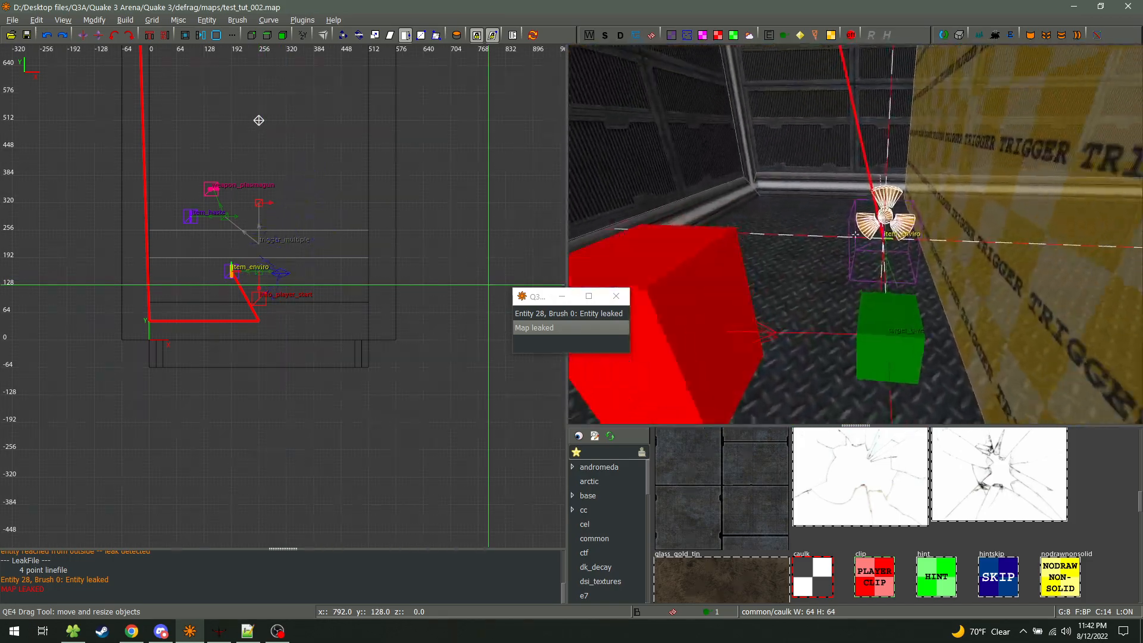
key(s)
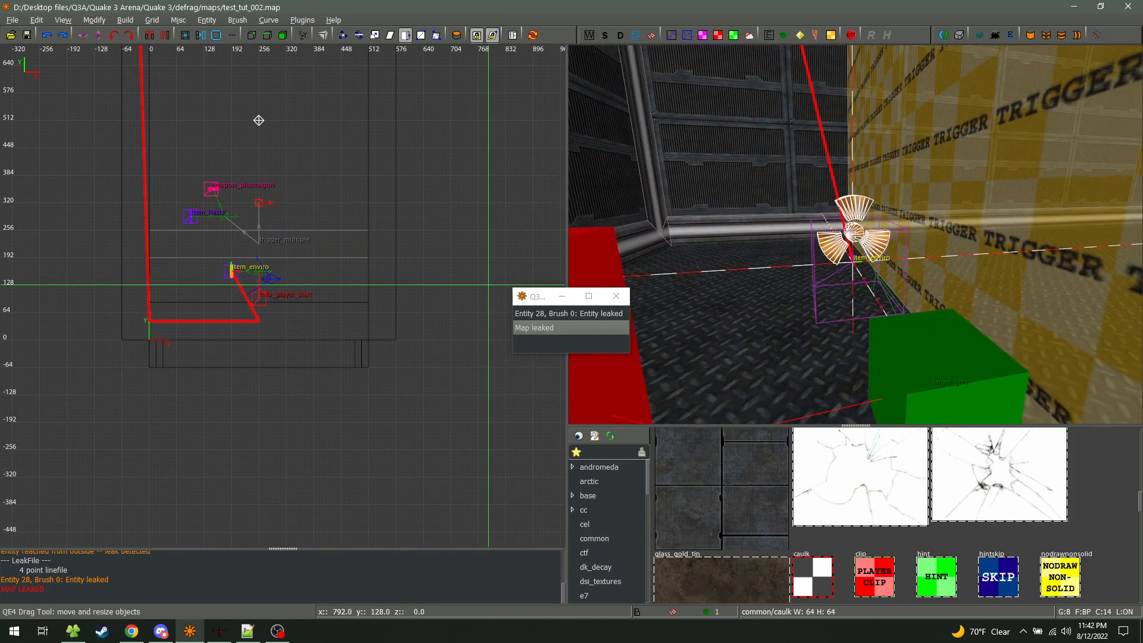
key(w)
right_click(716, 321)
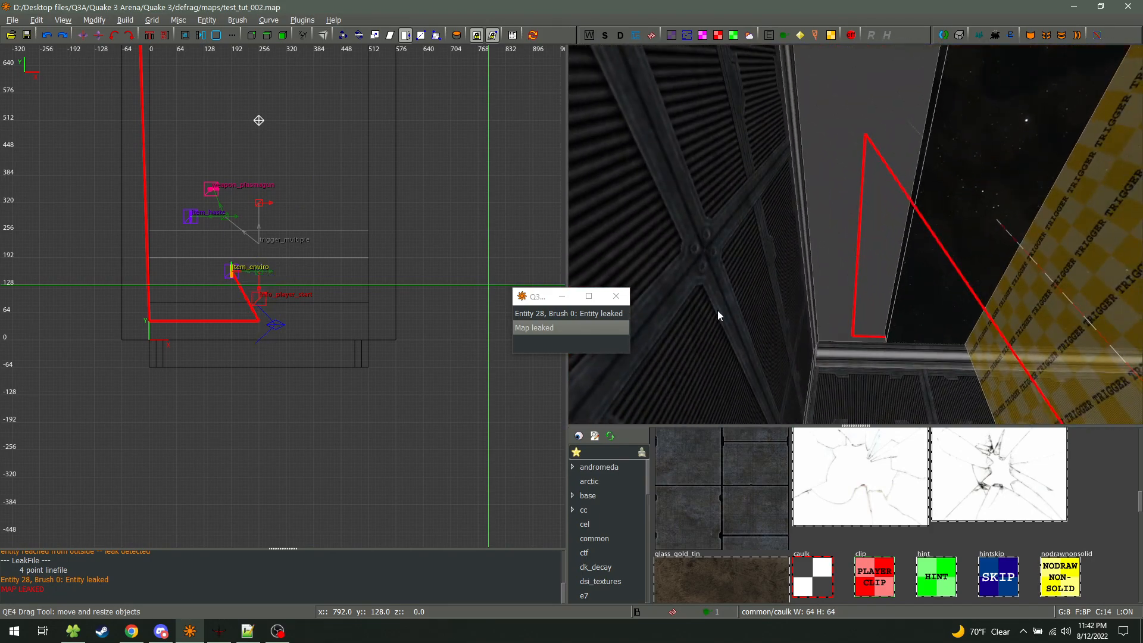
Select the sky ceiling brush and extend its shortened edge back to y 0 to close the gap above the player start
shift+click(928, 236)
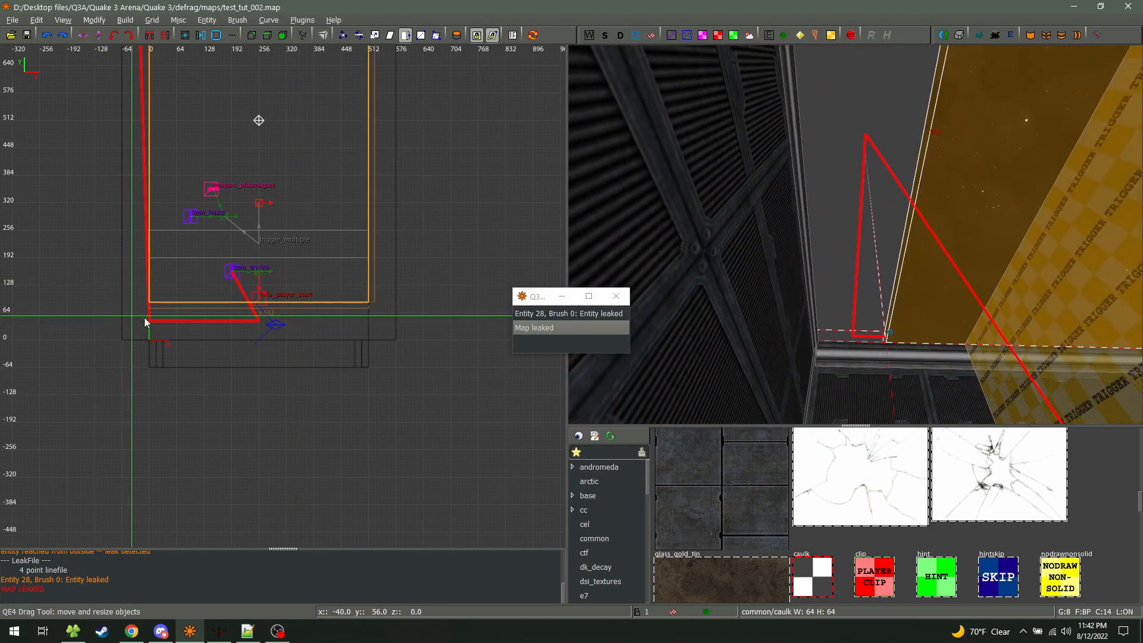
scroll(278, 327, up, 3)
drag(279, 342, 285, 401)
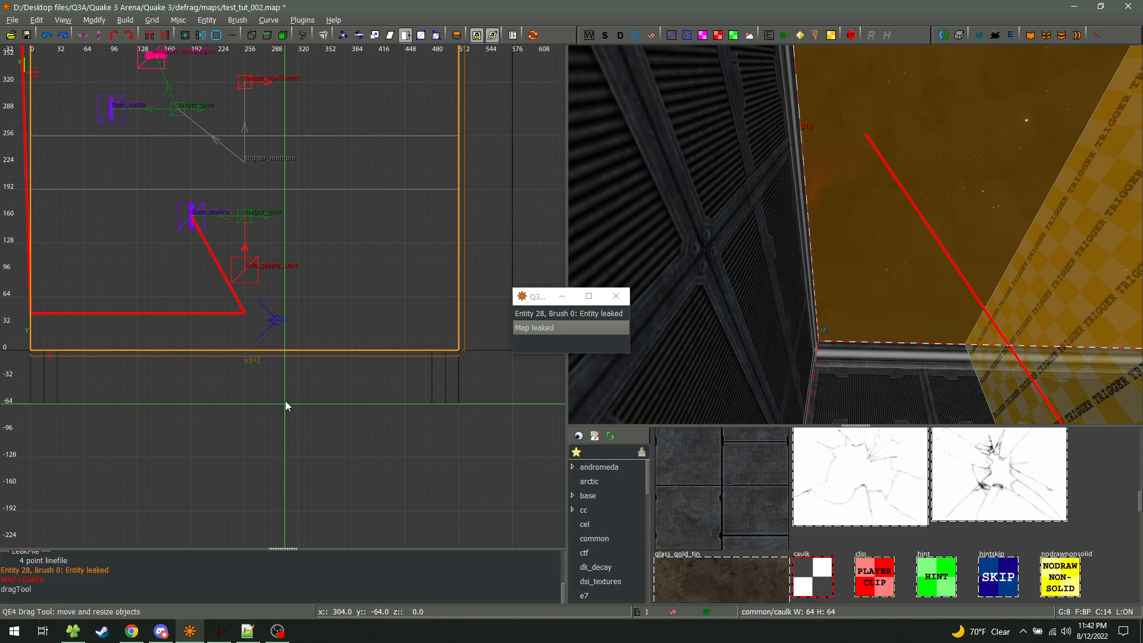
Step the camera through the leak line's points with Next leak spot and close the leak report window
click(63, 19)
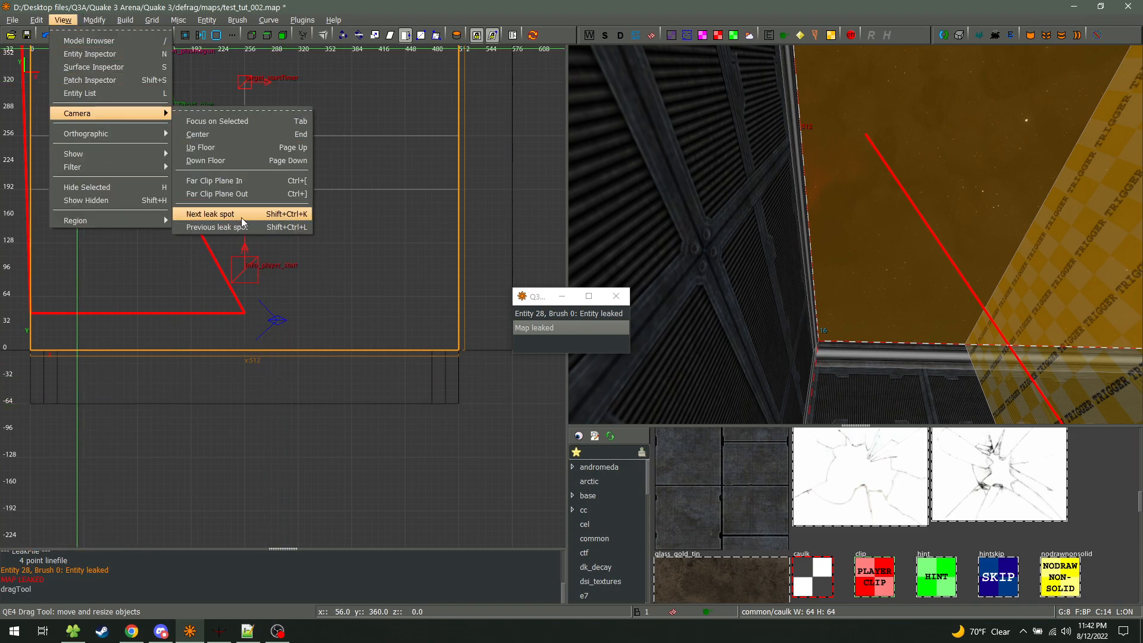
click(444, 13)
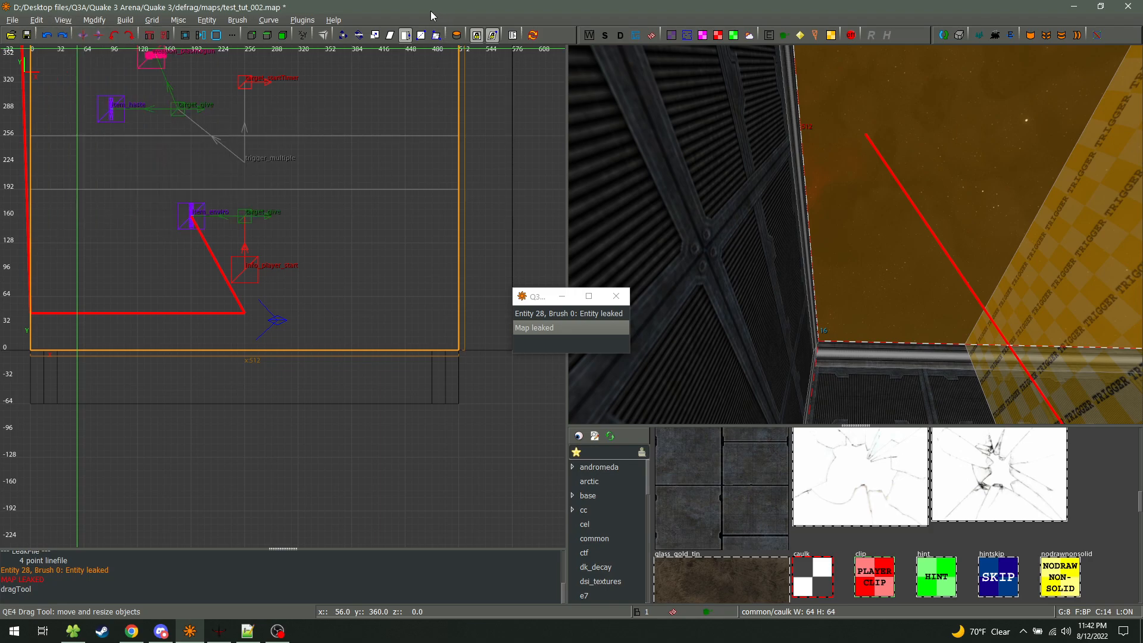
key(ctrl+shift+k)
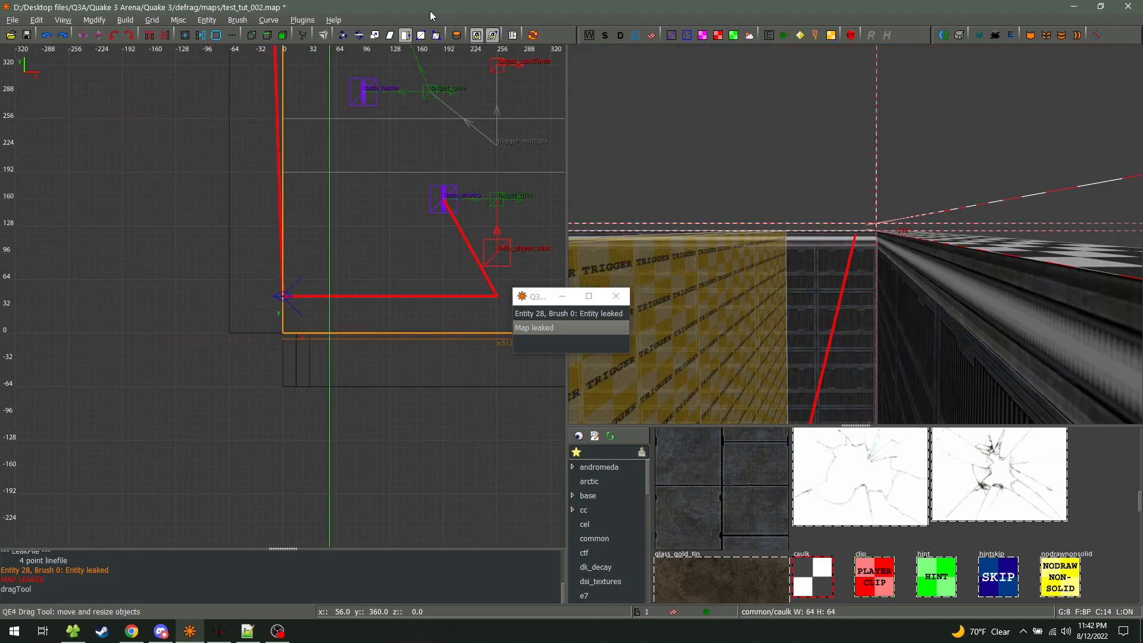
key(ctrl+shift+k)
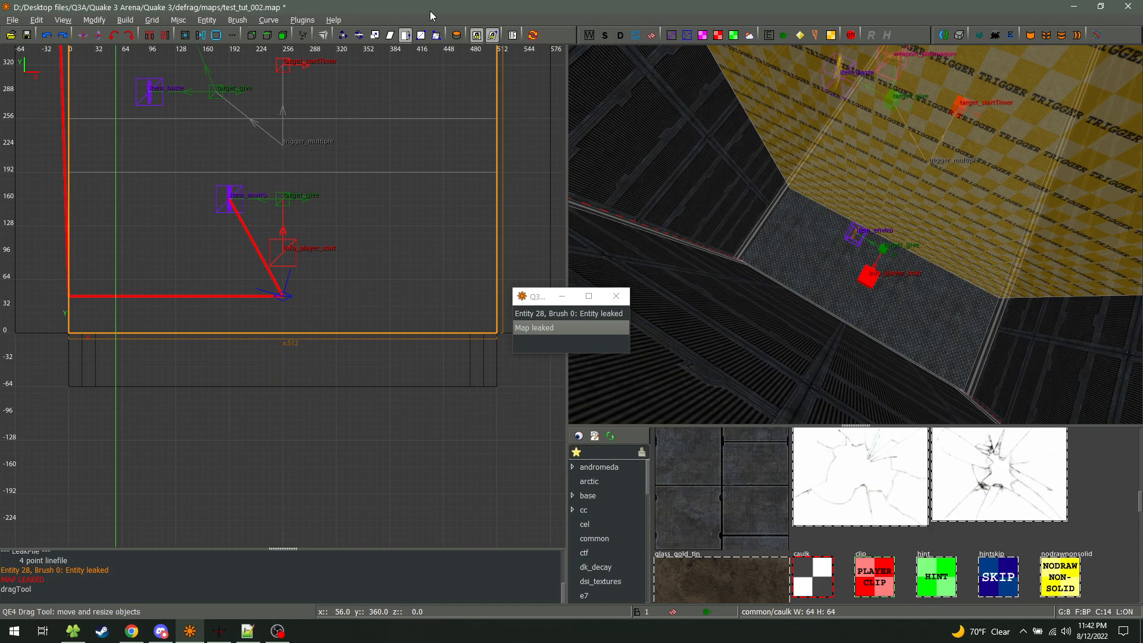
key(ctrl+shift+k)
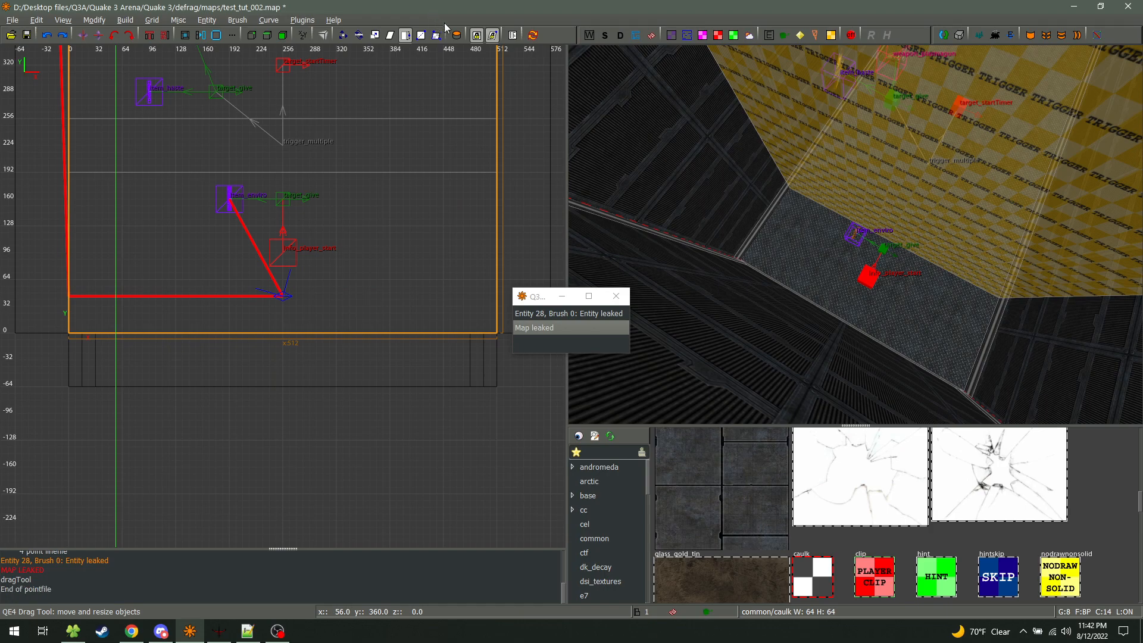
click(617, 302)
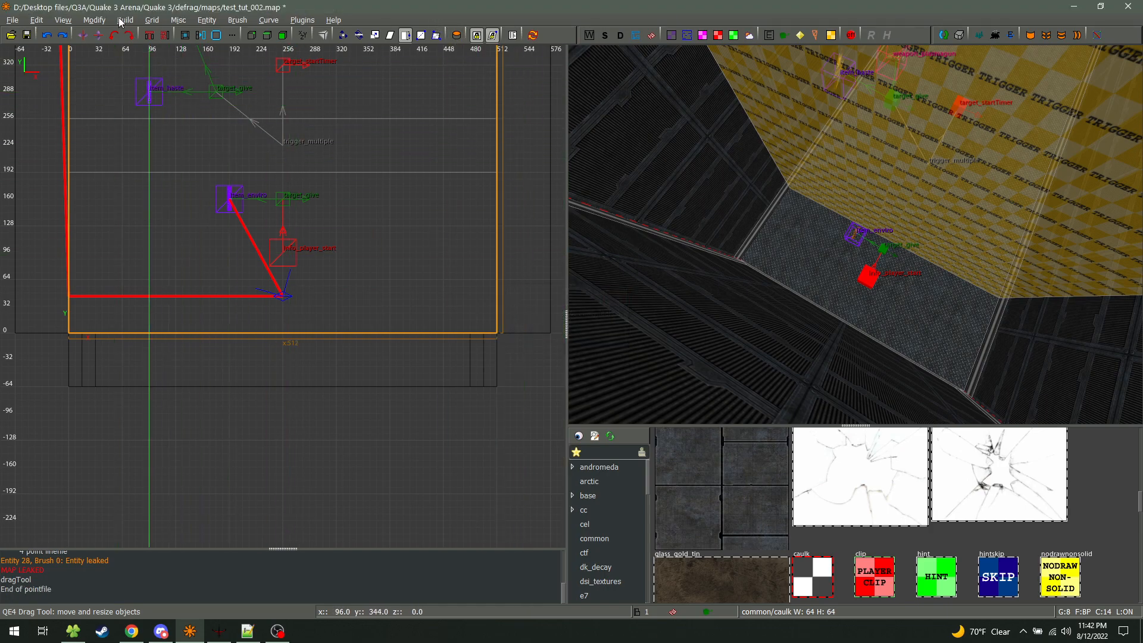
View the camera commands down to Previous leak spot and close them without running any
click(62, 20)
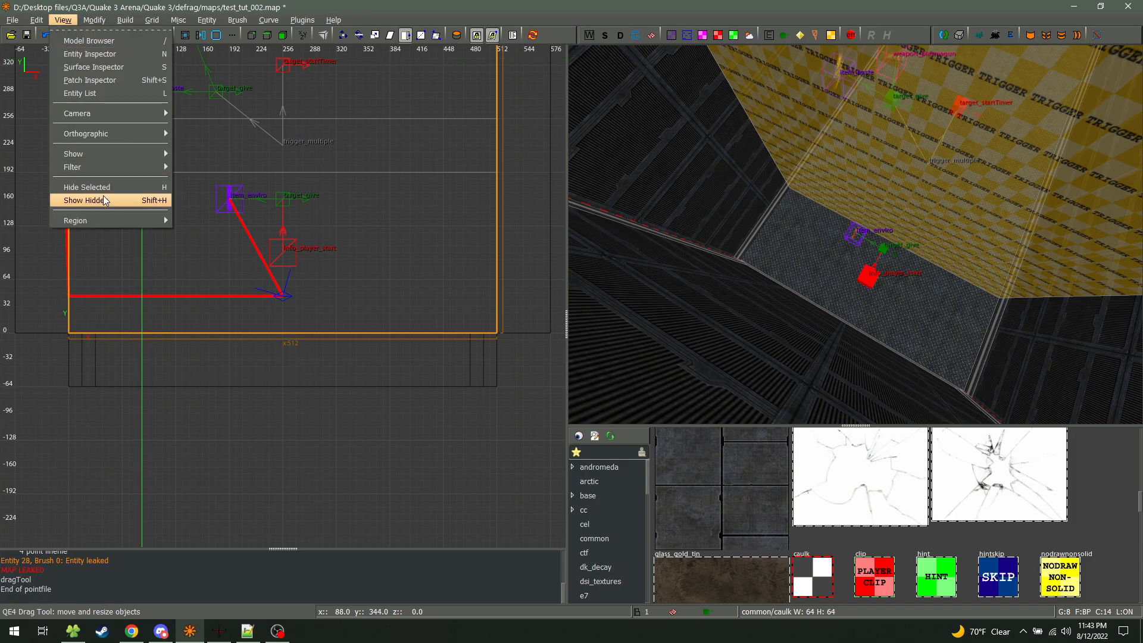
mouse_move(105, 115)
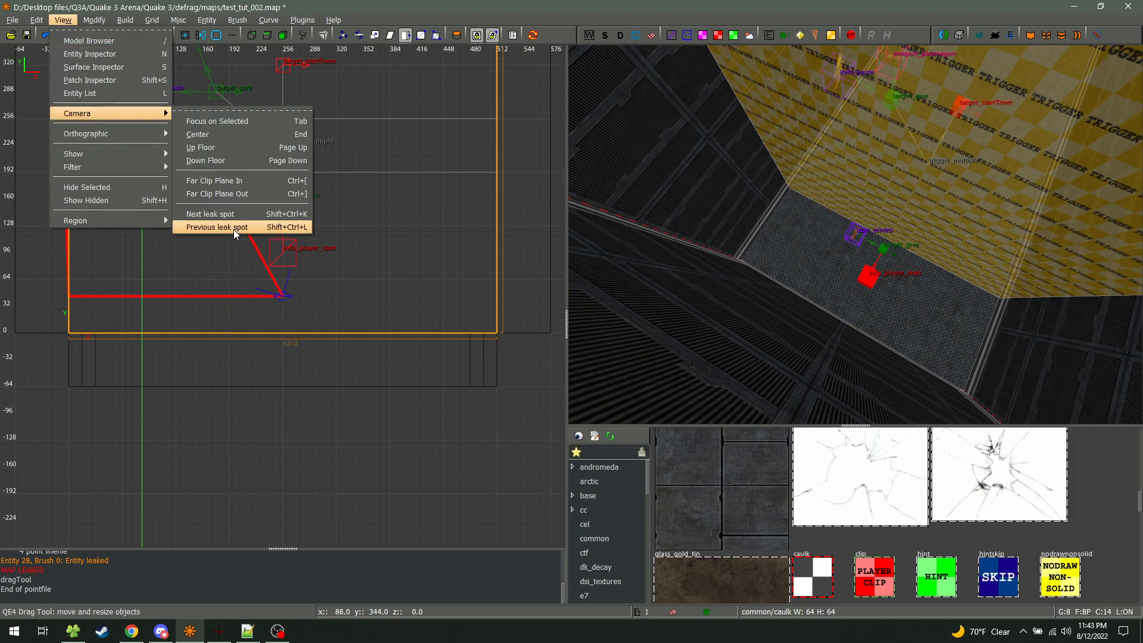
click(482, 17)
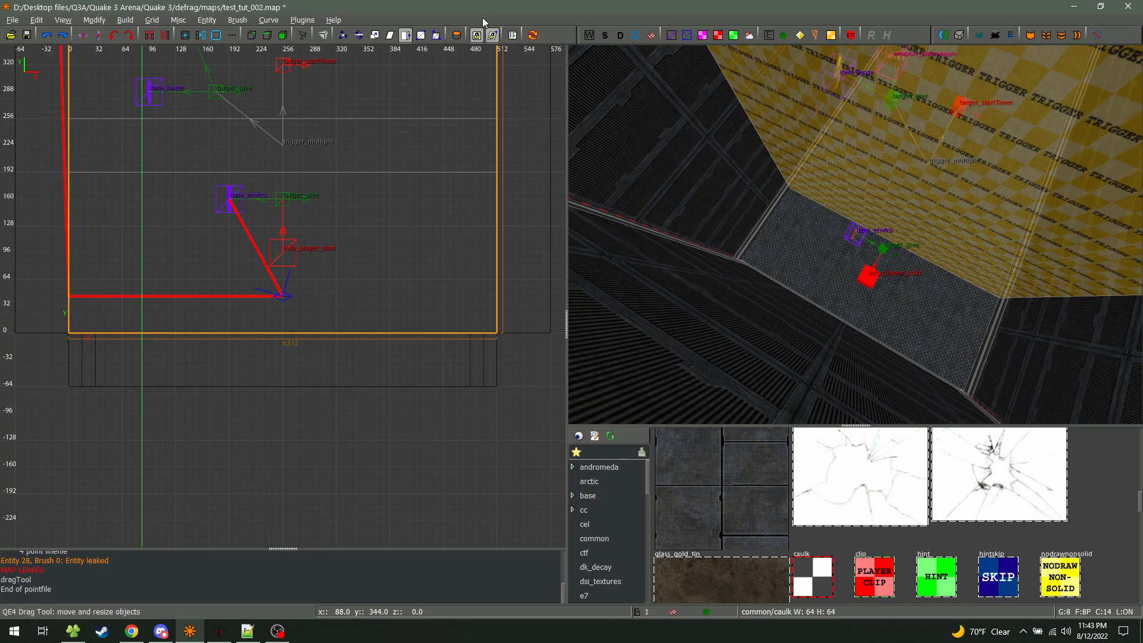
Step the camera back along the leak line's points with Previous leak spot to the line's start
key(ctrl+shift+l)
key(ctrl+shift+l)
key(ctrl+shift+l)
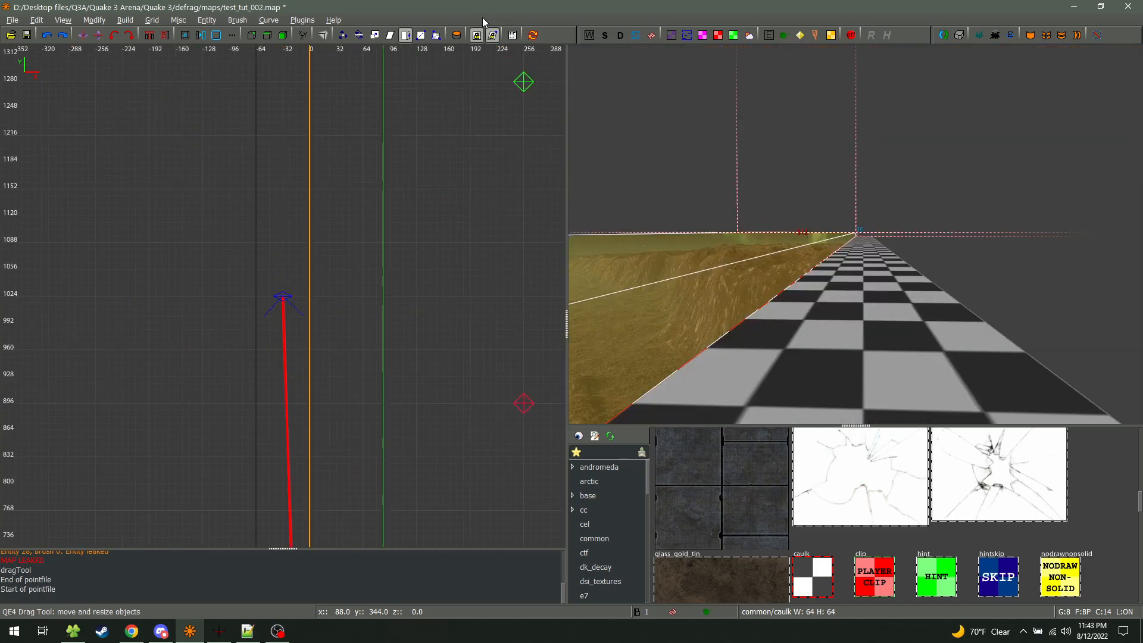
scroll(337, 376, down, 5)
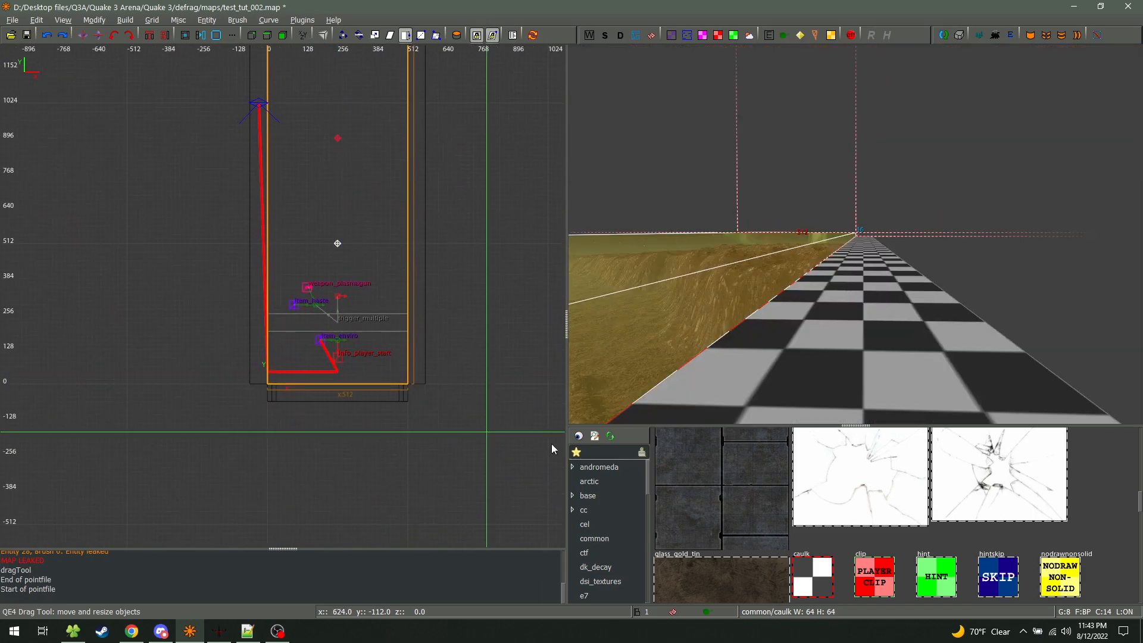
Deselect the ceiling brush and fly the camera back inside the start room to inspect the repaired ceiling edge and leak line
right_click(643, 369)
key(w)
key(Escape)
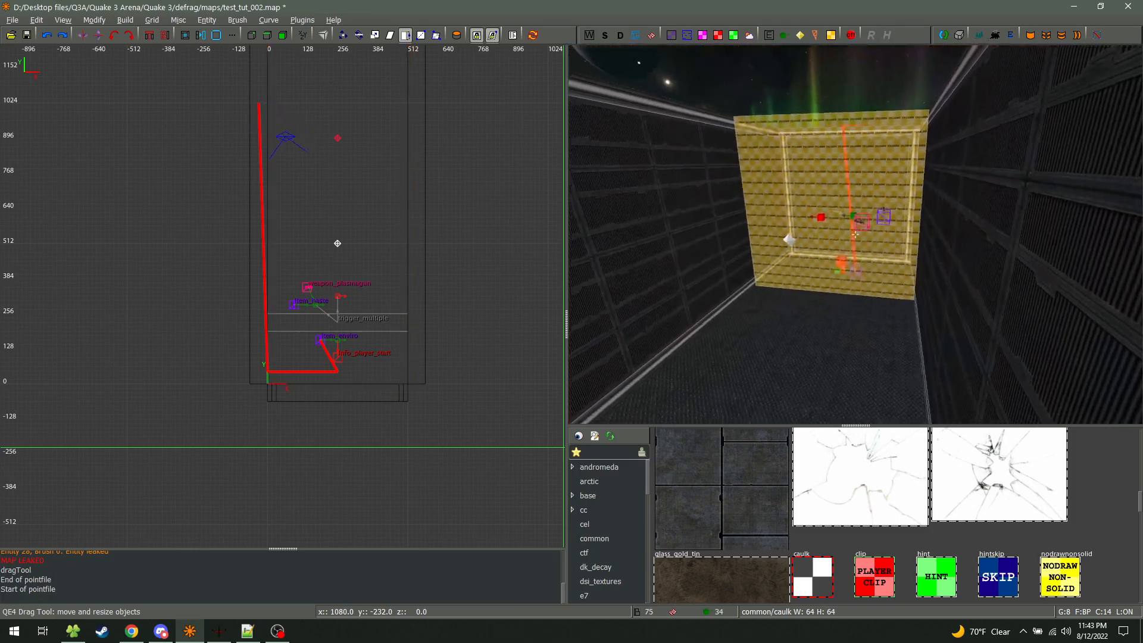
key(w)
right_click(697, 233)
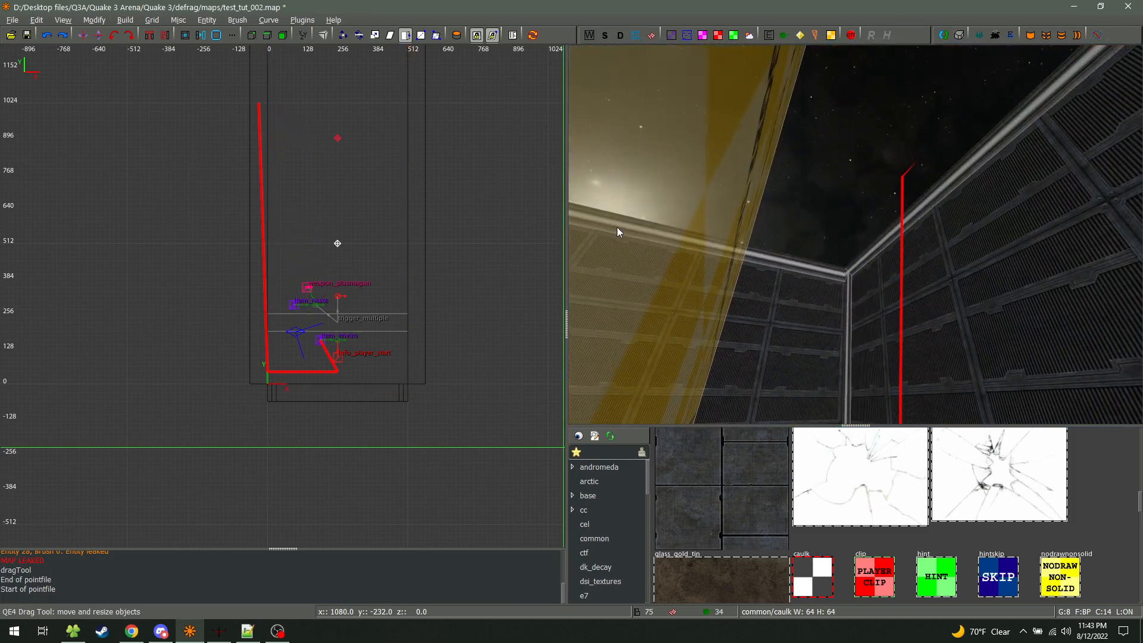
Save the map and run the Single: bsp build to recheck for leaks
key(ctrl+s)
click(125, 19)
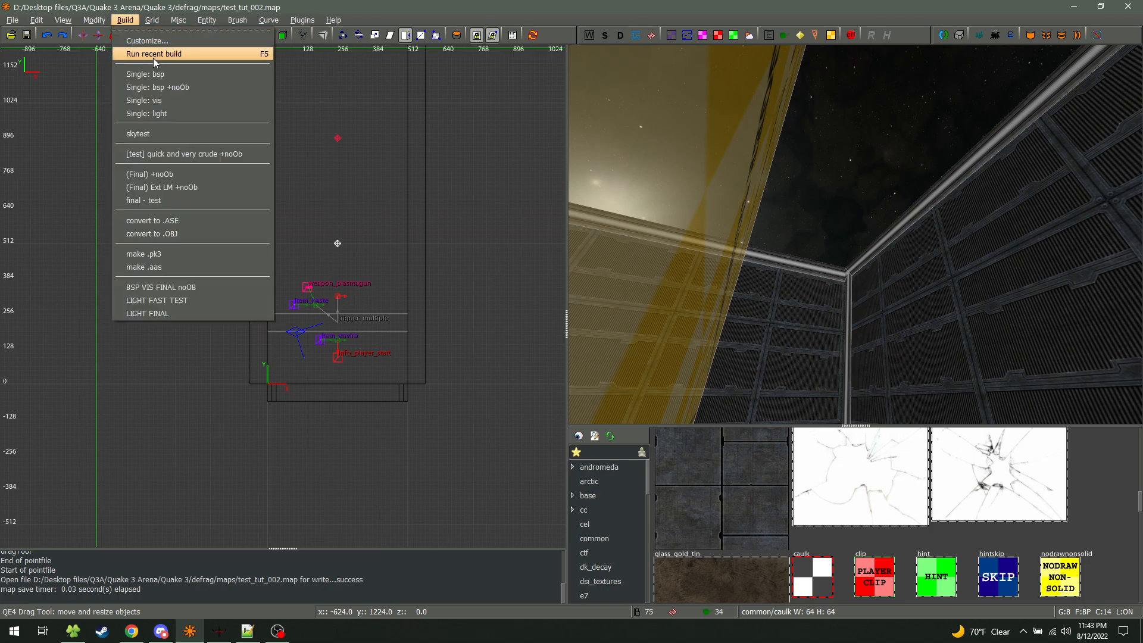
click(164, 75)
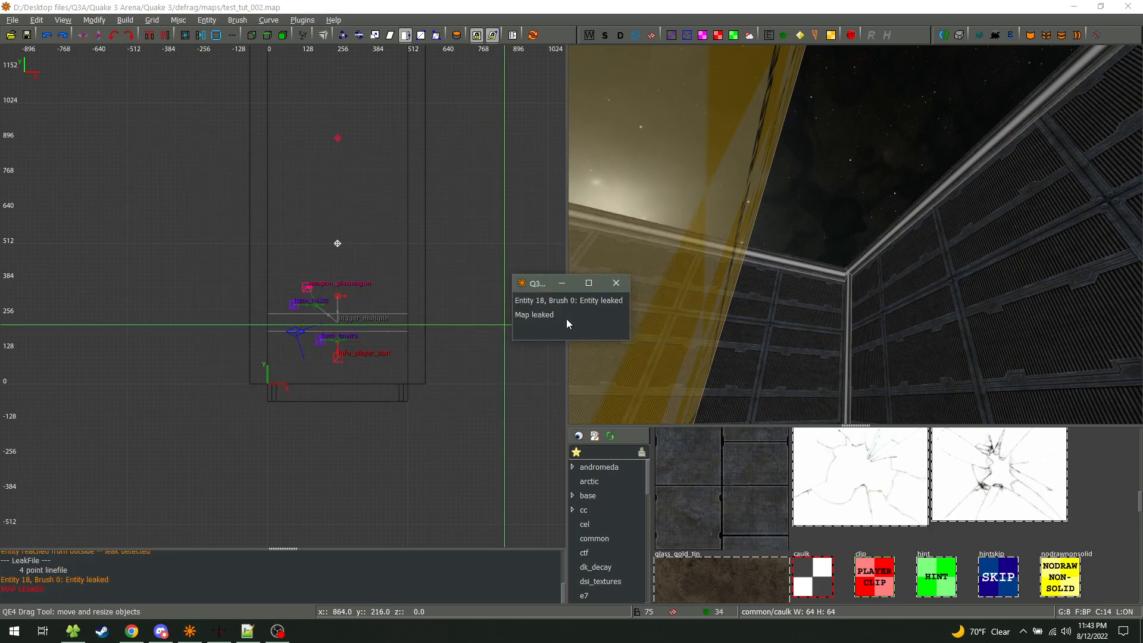
Close the leak report and move the camera to where the new leak line passes through the wall beyond the teleporter destination
click(617, 283)
scroll(343, 312, down, 3)
right_drag(367, 307, 346, 513)
right_drag(340, 233, 310, 393)
ctrl+middle_click(311, 230)
right_click(655, 292)
key(w)
Select the wall brush near y 3072 and extend its shortened edge to x 480 to close the gap, and save the map
shift+click(855, 234)
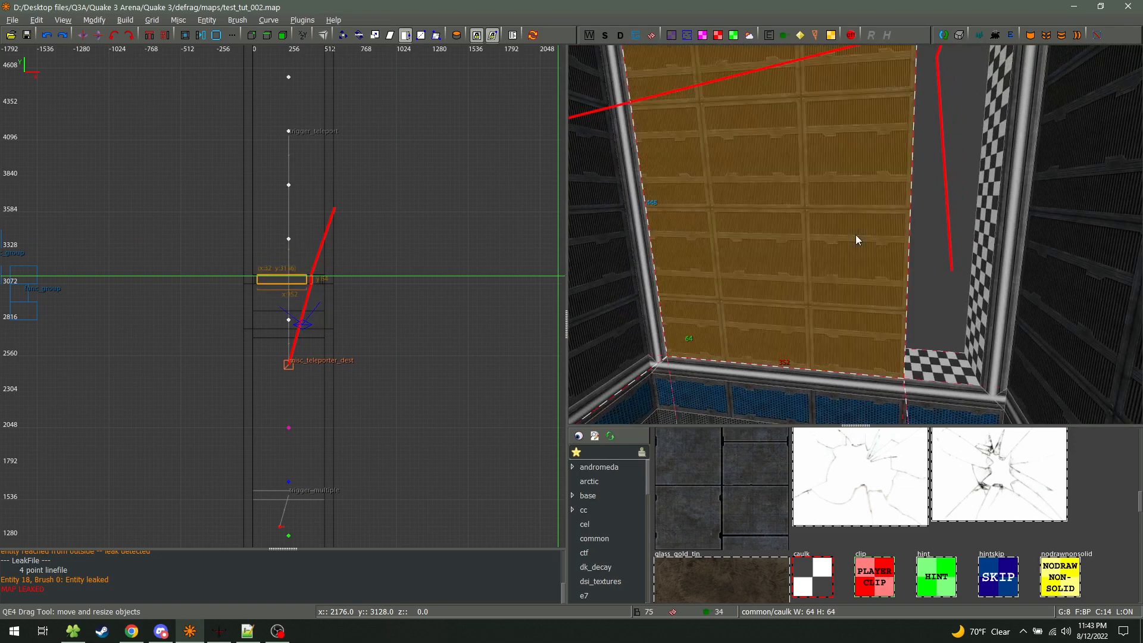
scroll(345, 317, up, 8)
drag(441, 275, 521, 265)
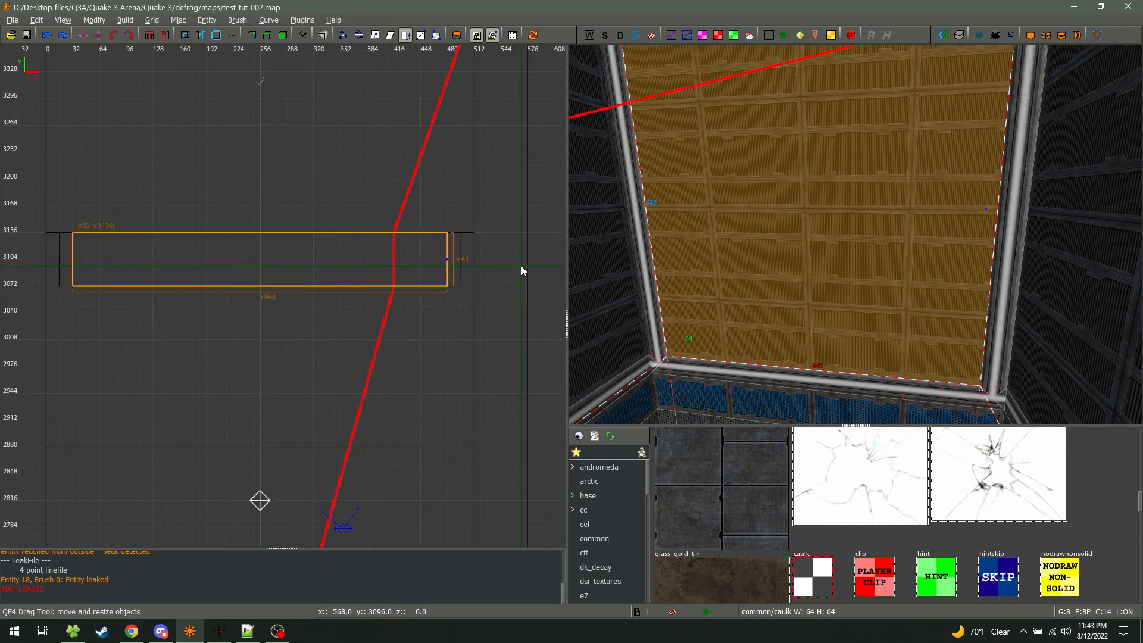
key(Escape)
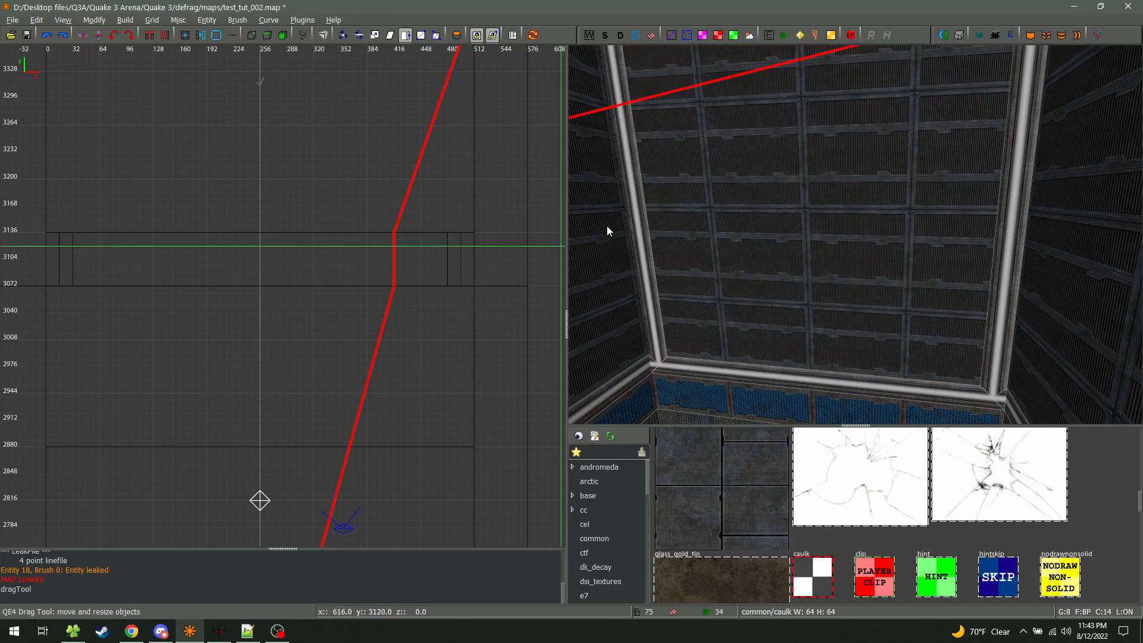
key(ctrl+s)
Review the orthographic view commands and cycle the 2D view through the front and side views back to XY (Top)
click(63, 20)
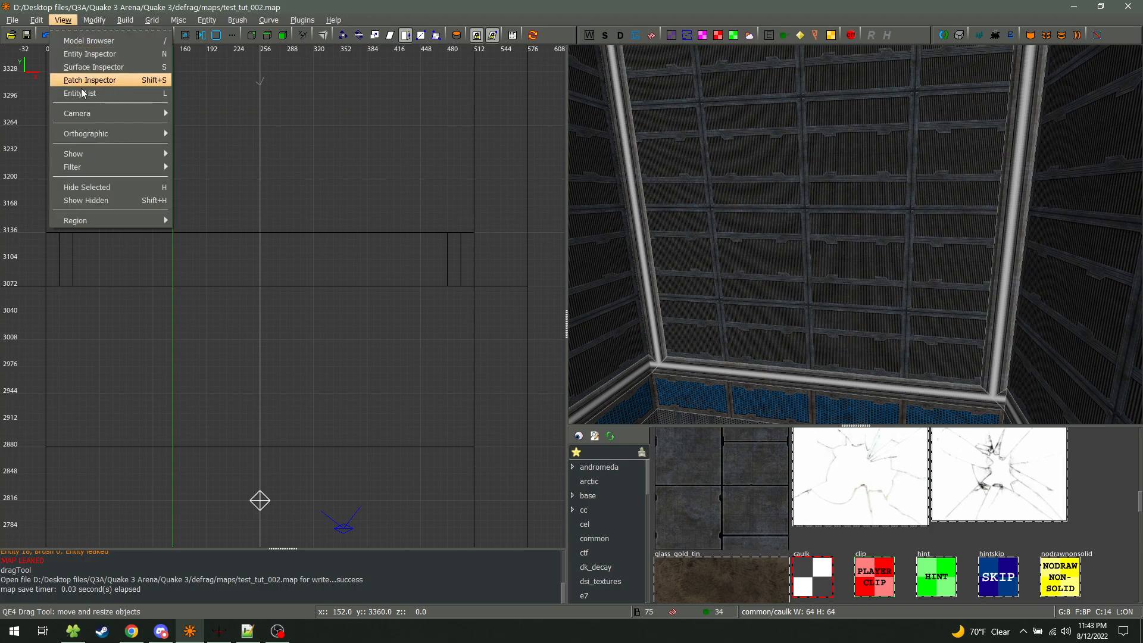
mouse_move(109, 117)
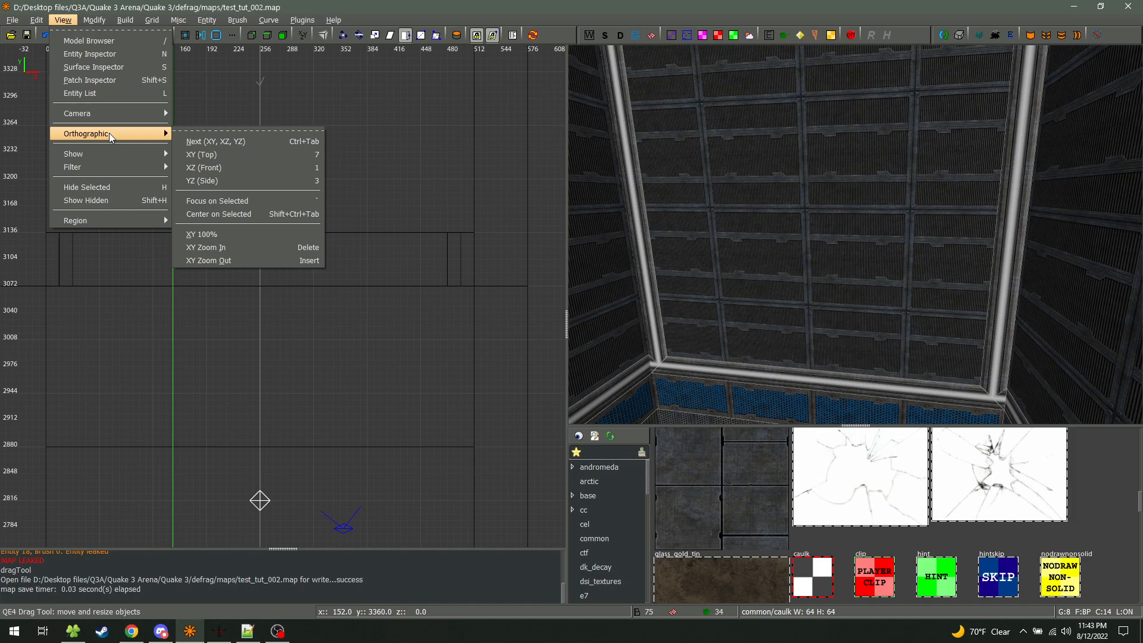
click(334, 331)
scroll(332, 330, down, 6)
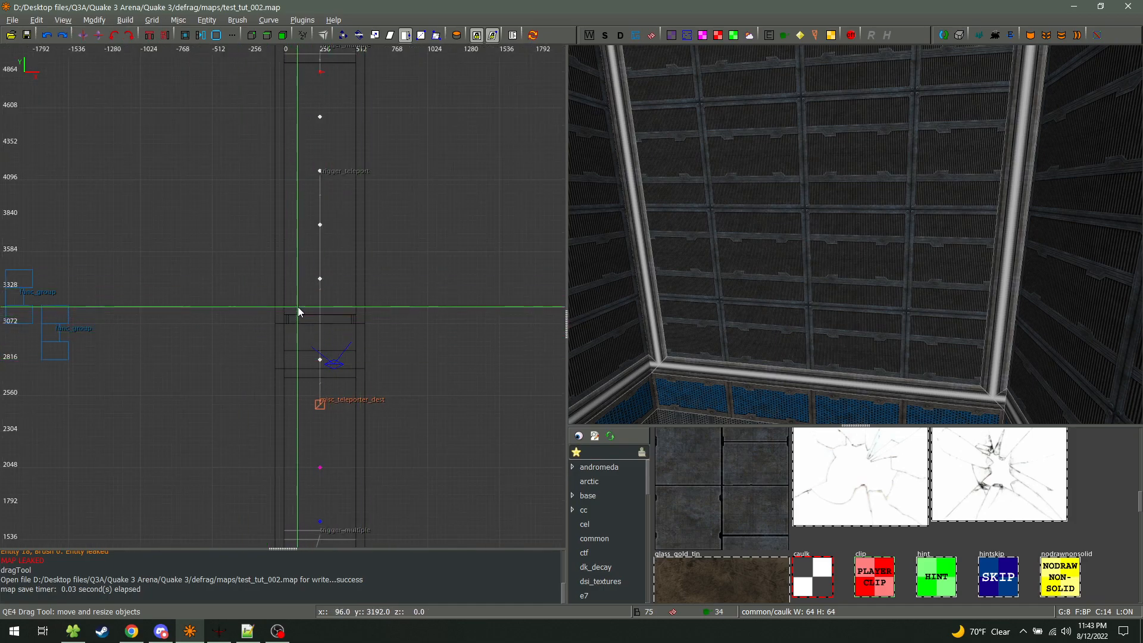
key(ctrl+Tab)
scroll(327, 289, down, 5)
key(ctrl+Tab)
key(ctrl+Tab)
scroll(287, 320, up, 5)
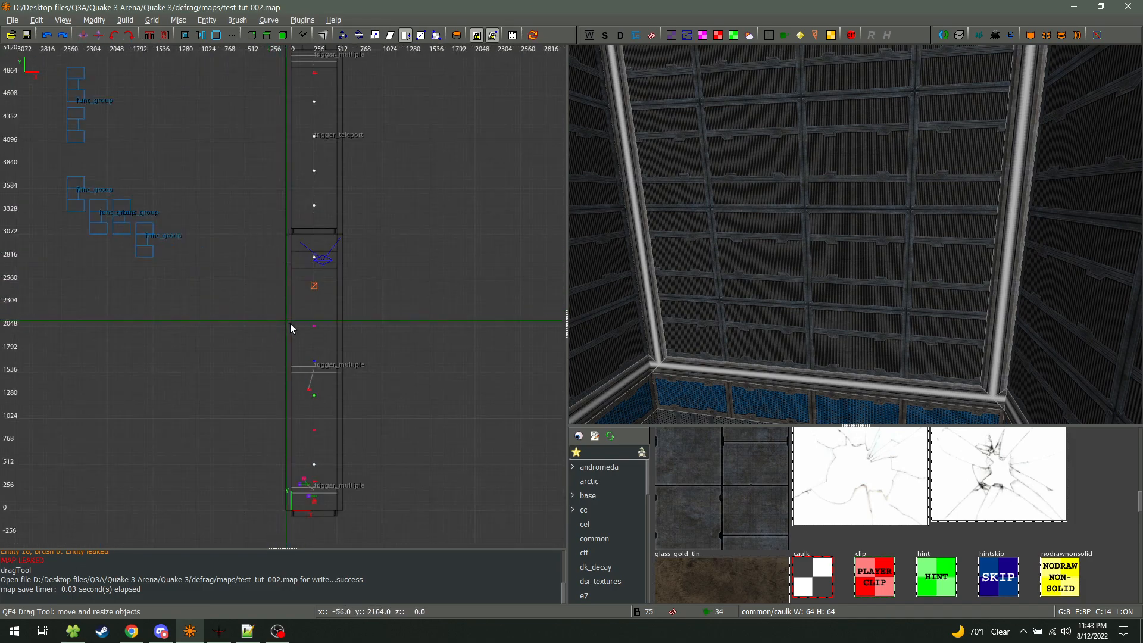
Look over the Filter and Show display options without changing any
click(69, 23)
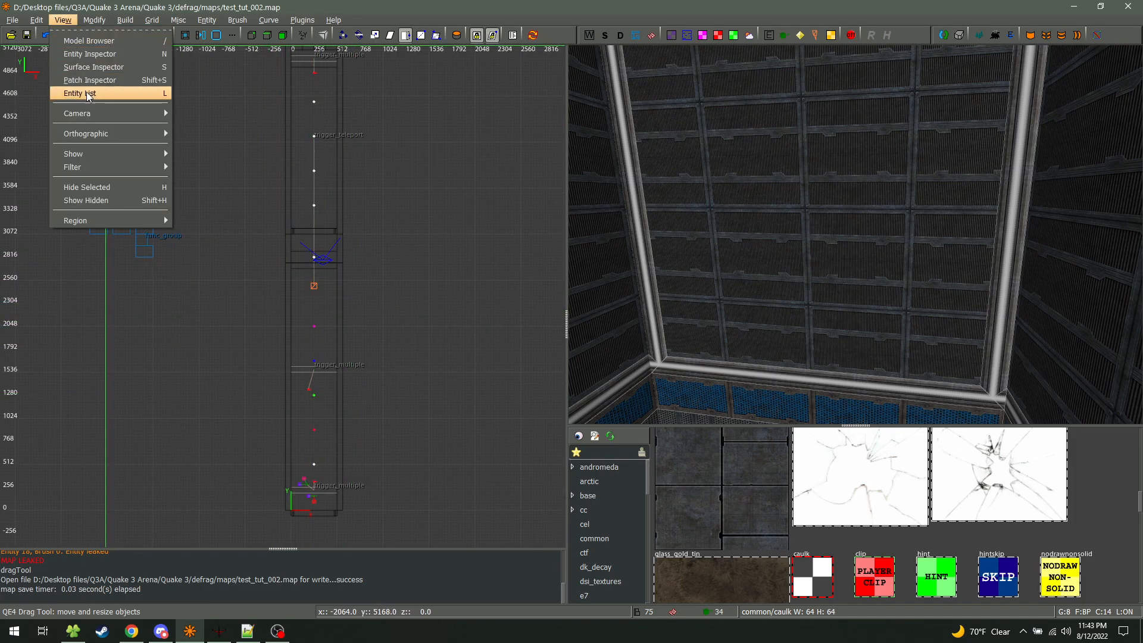
mouse_move(107, 114)
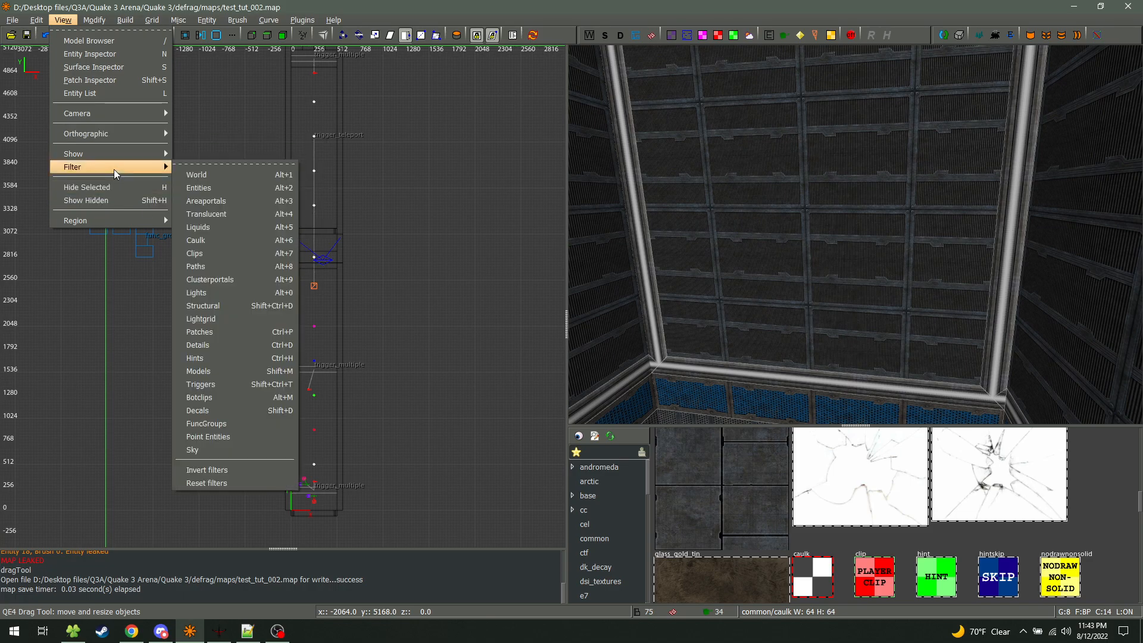
mouse_move(117, 158)
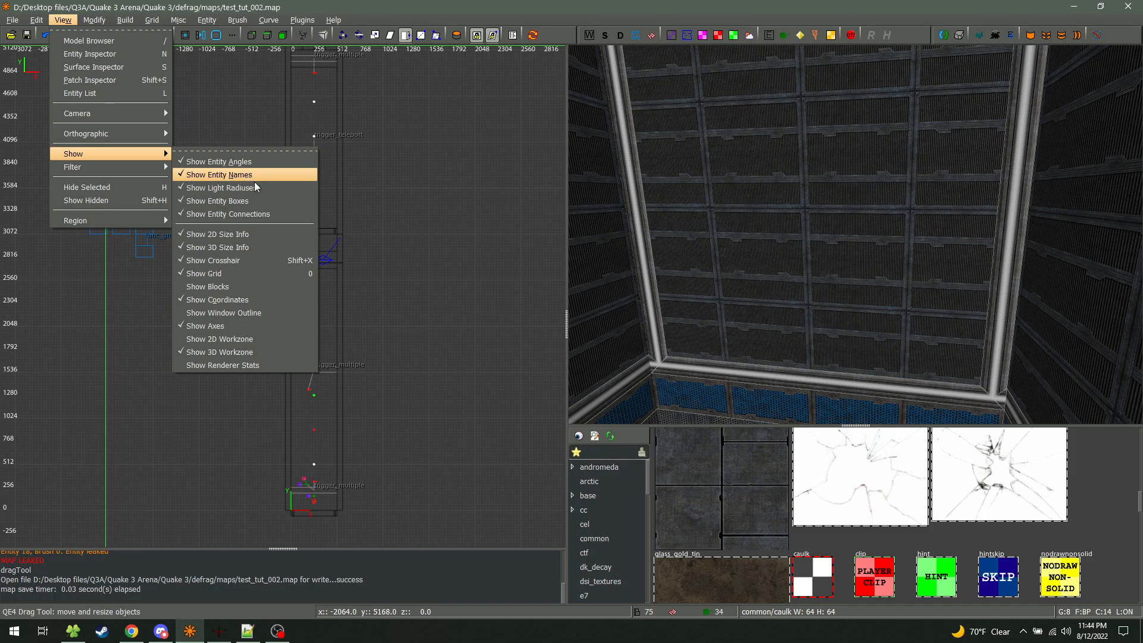
click(348, 412)
Examine at which zoom levels entity names appear around the teleporter destination and the checkpoint trigger in the top view
scroll(331, 367, up, 6)
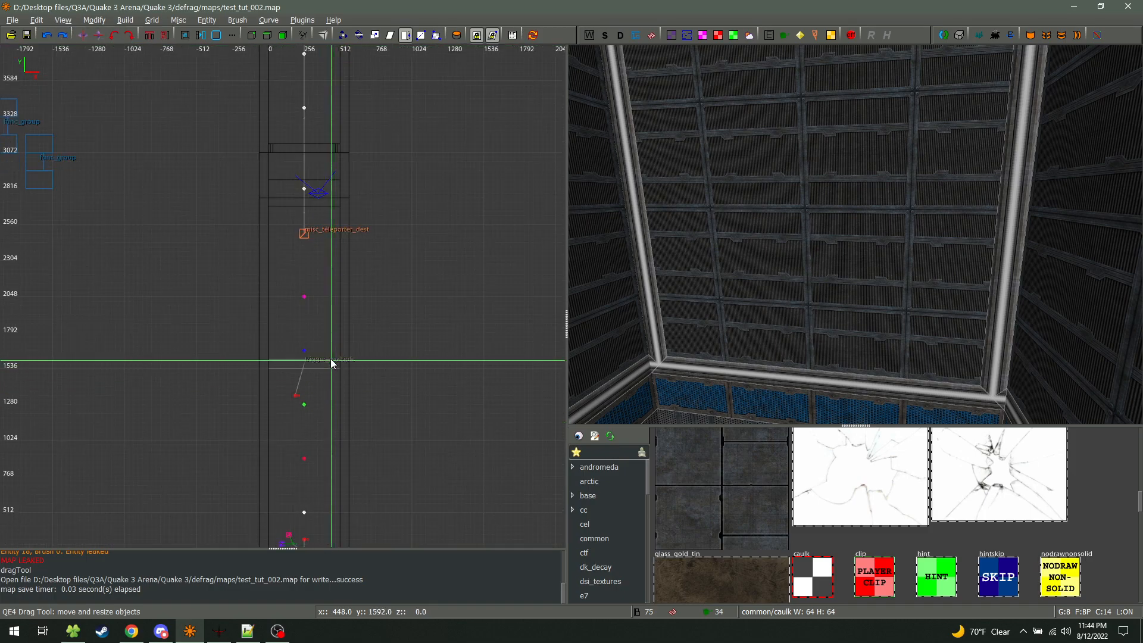
right_drag(316, 193, 323, 313)
scroll(300, 164, up, 4)
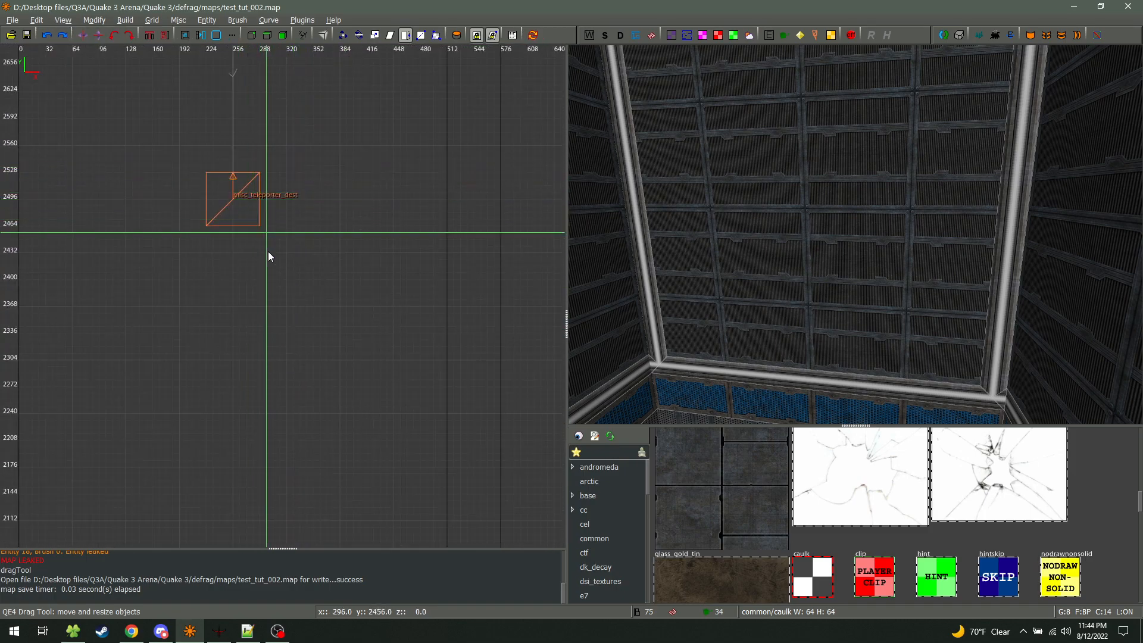
scroll(275, 287, down, 5)
right_drag(305, 383, 375, 101)
scroll(315, 318, up, 6)
scroll(361, 348, down, 4)
scroll(381, 321, up, 2)
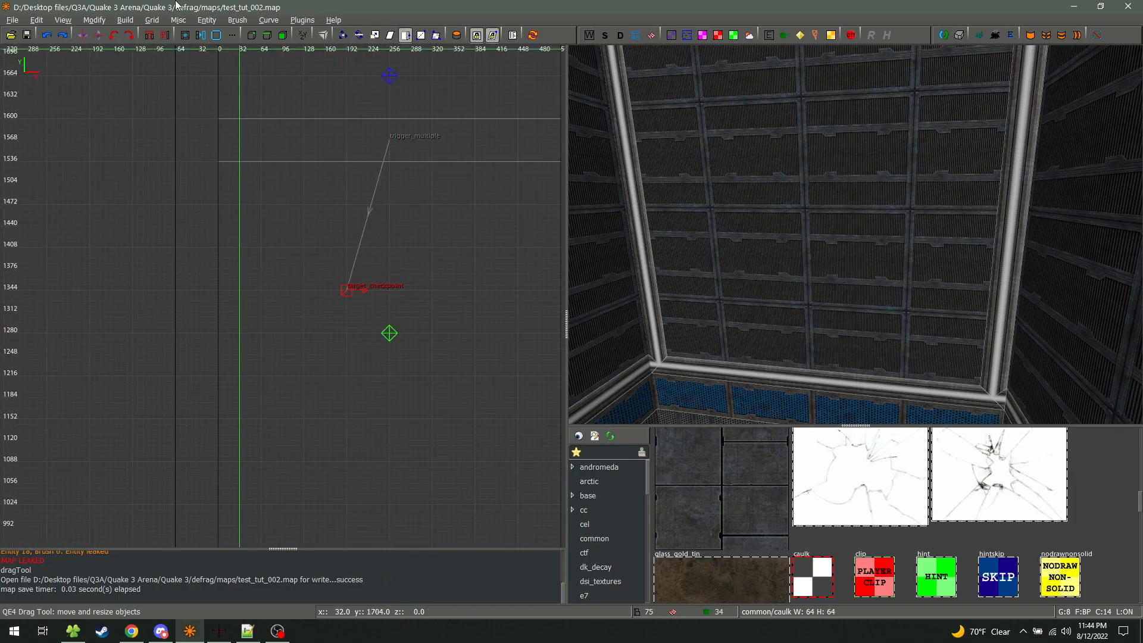
Turn off Show Entity Names and recheck the list of Show options
click(63, 19)
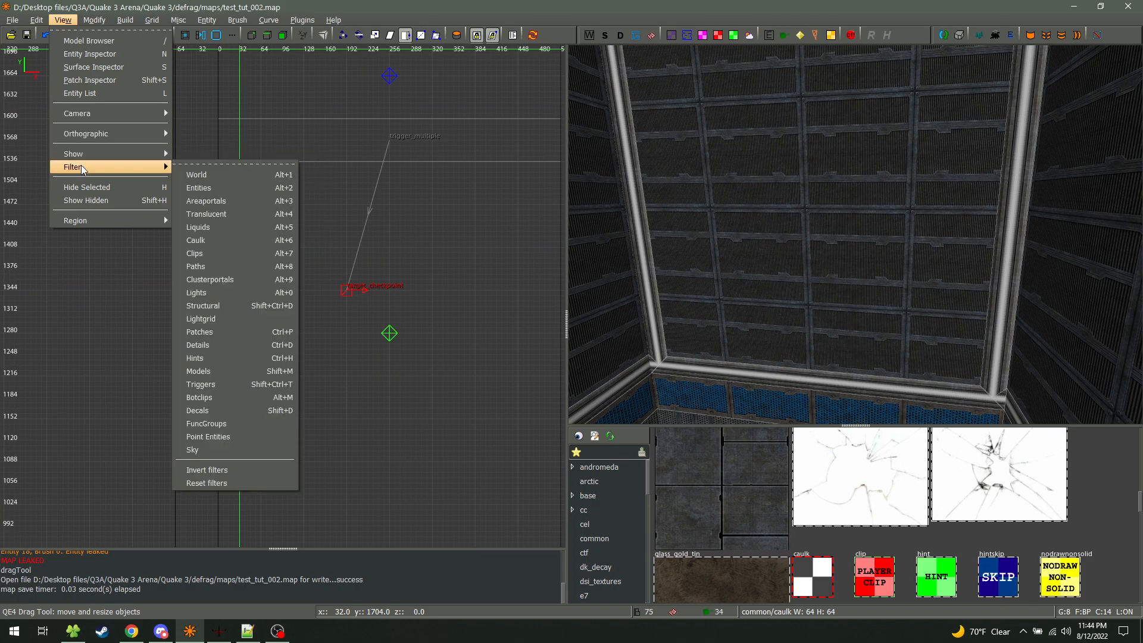
click(210, 173)
scroll(218, 339, up, 1)
scroll(406, 277, down, 6)
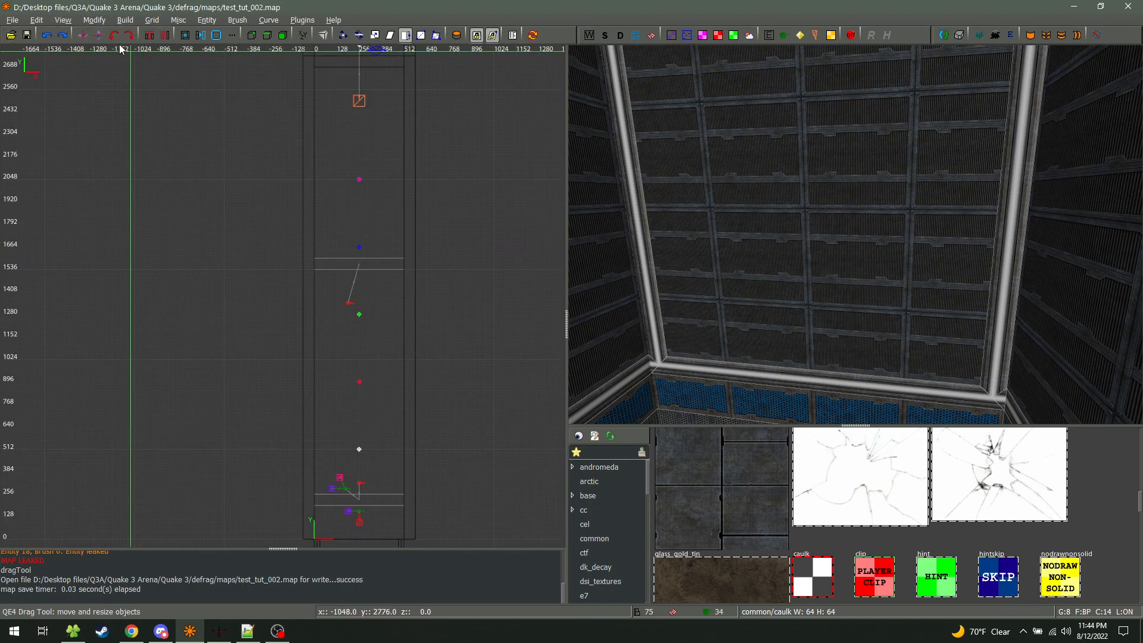
click(67, 22)
mouse_move(87, 153)
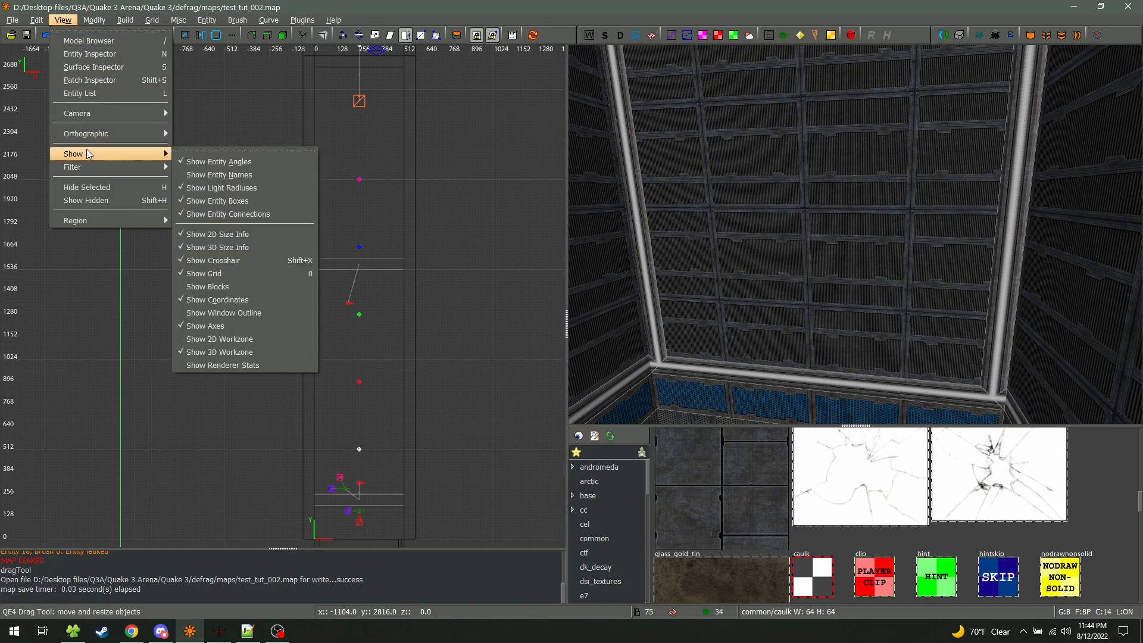
click(310, 188)
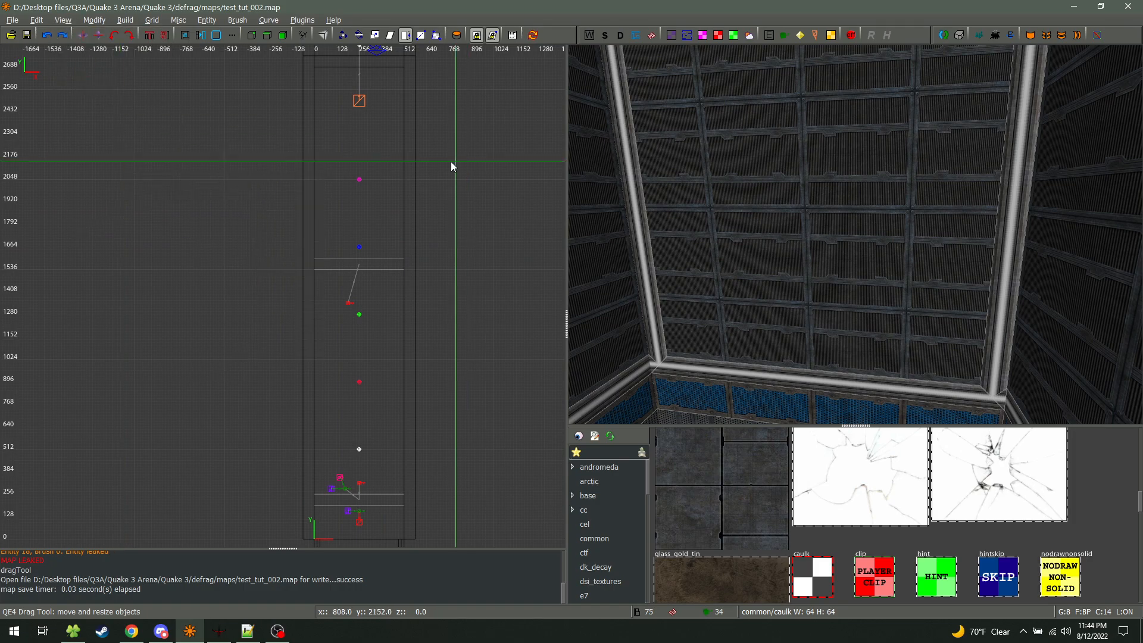
Enable Entity Names = Targetnames in the entity display preferences and decline the restart
key(p)
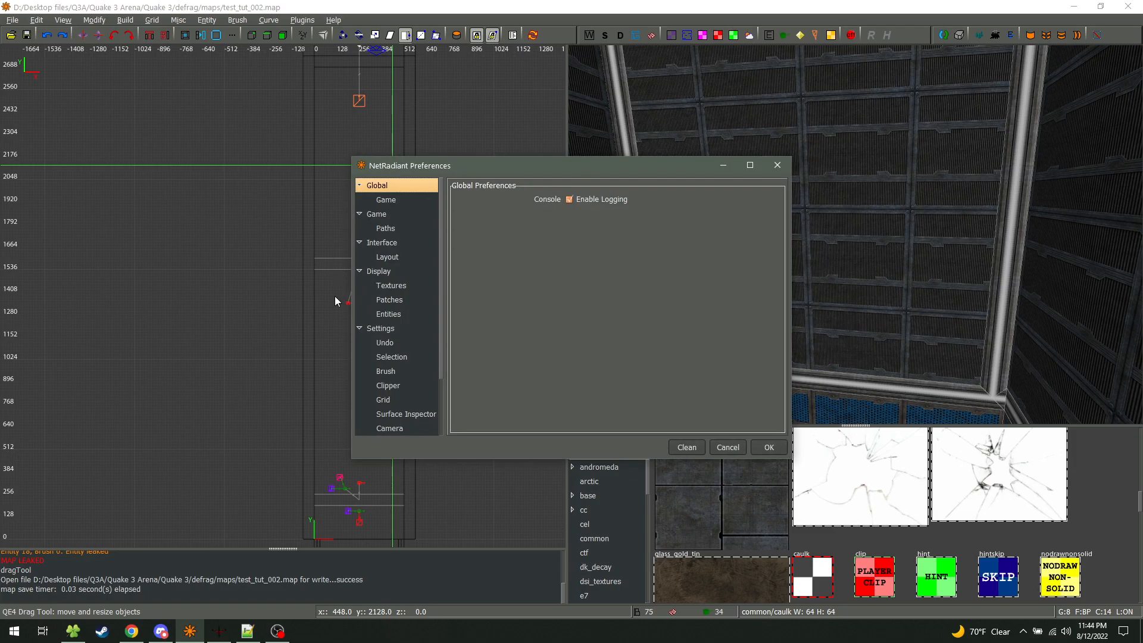
click(392, 314)
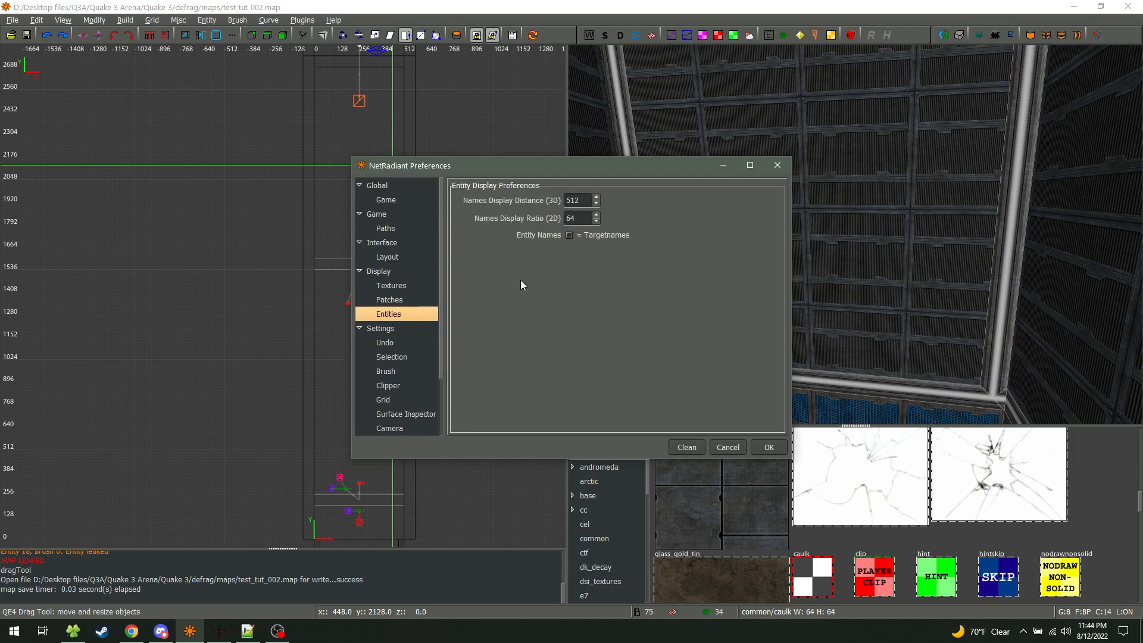
click(568, 236)
click(766, 447)
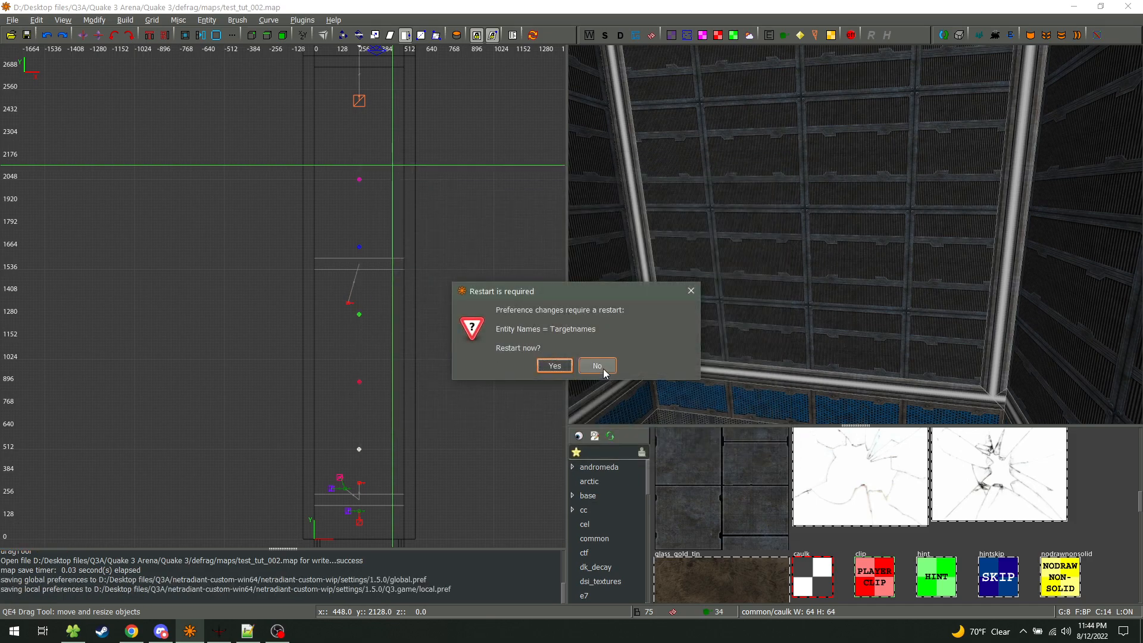
click(597, 366)
Reopen the entity display preferences and disable Entity Names = Targetnames
key(p)
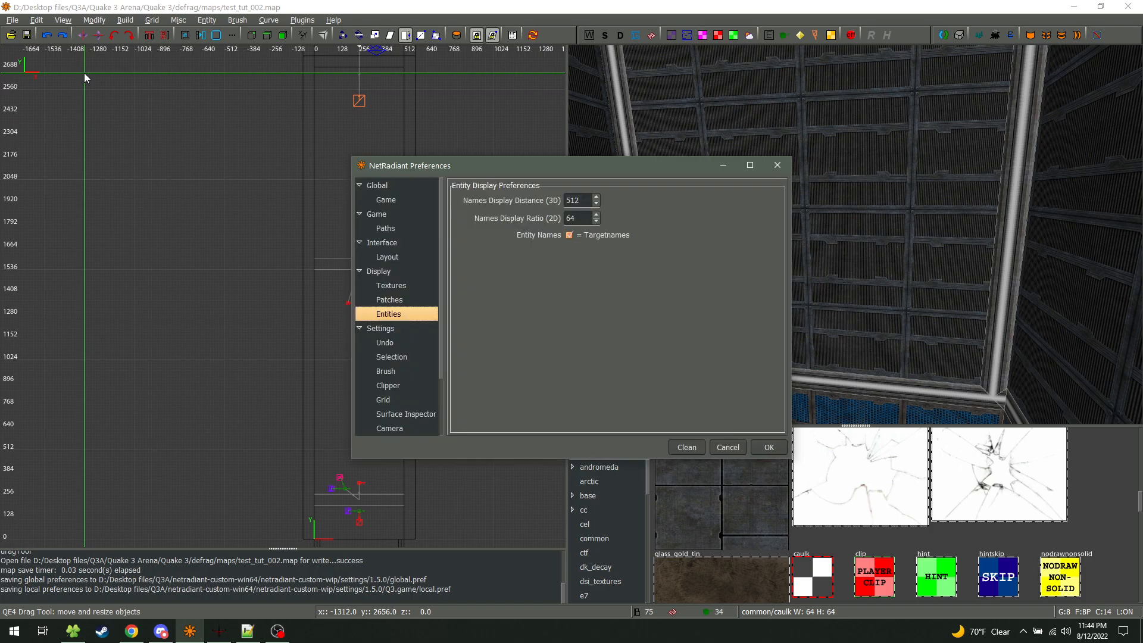
click(572, 236)
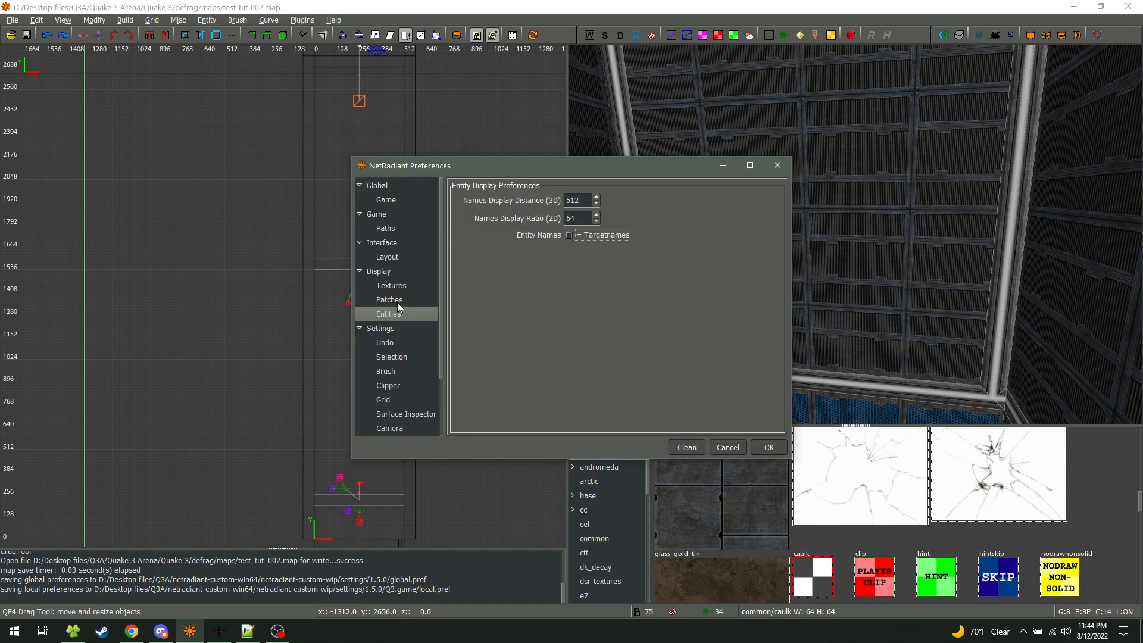
Look through the texture, layout, undo, selection, clipper, grid, surface inspector, camera and patch preferences for the entity name distance setting
click(398, 286)
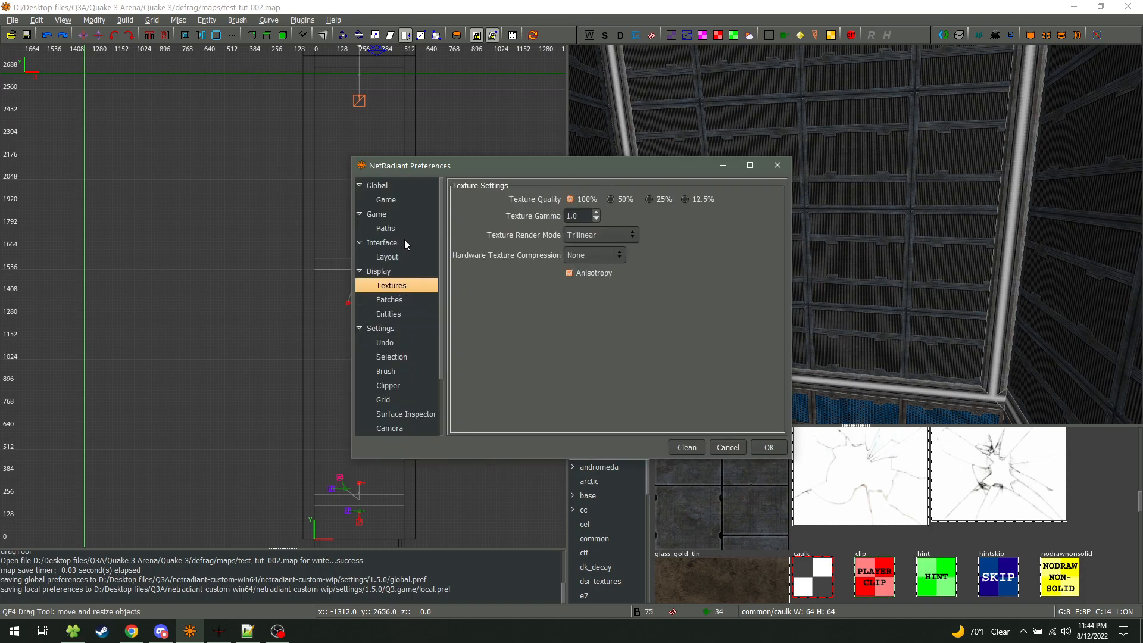
click(400, 257)
click(405, 344)
click(406, 356)
click(406, 385)
click(406, 401)
click(410, 415)
click(410, 428)
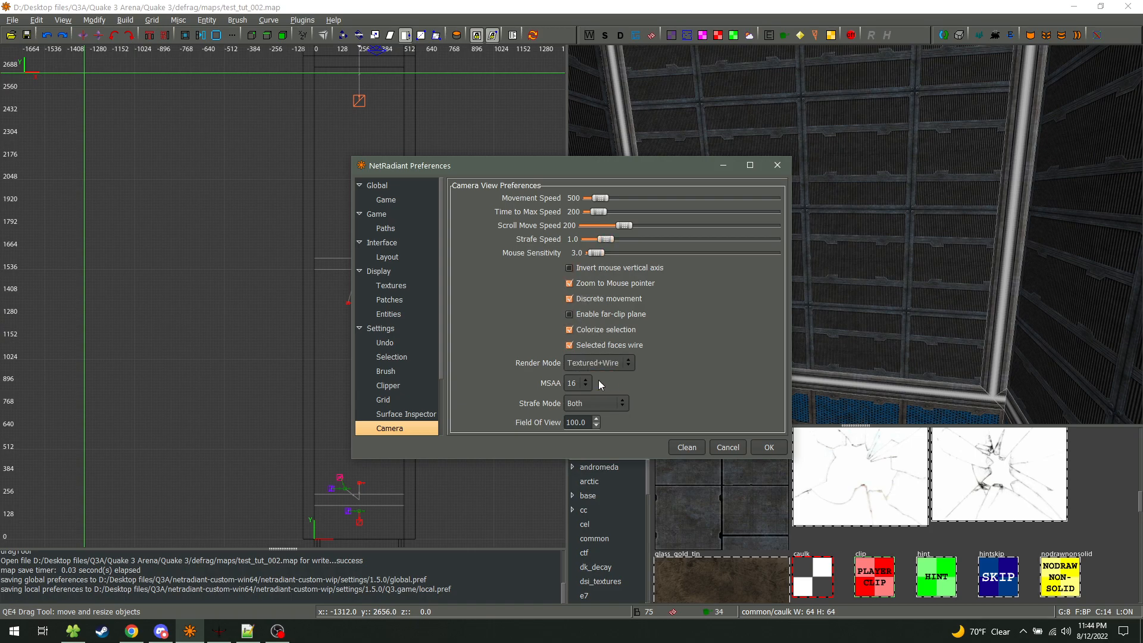
click(390, 285)
click(381, 271)
click(391, 286)
click(389, 299)
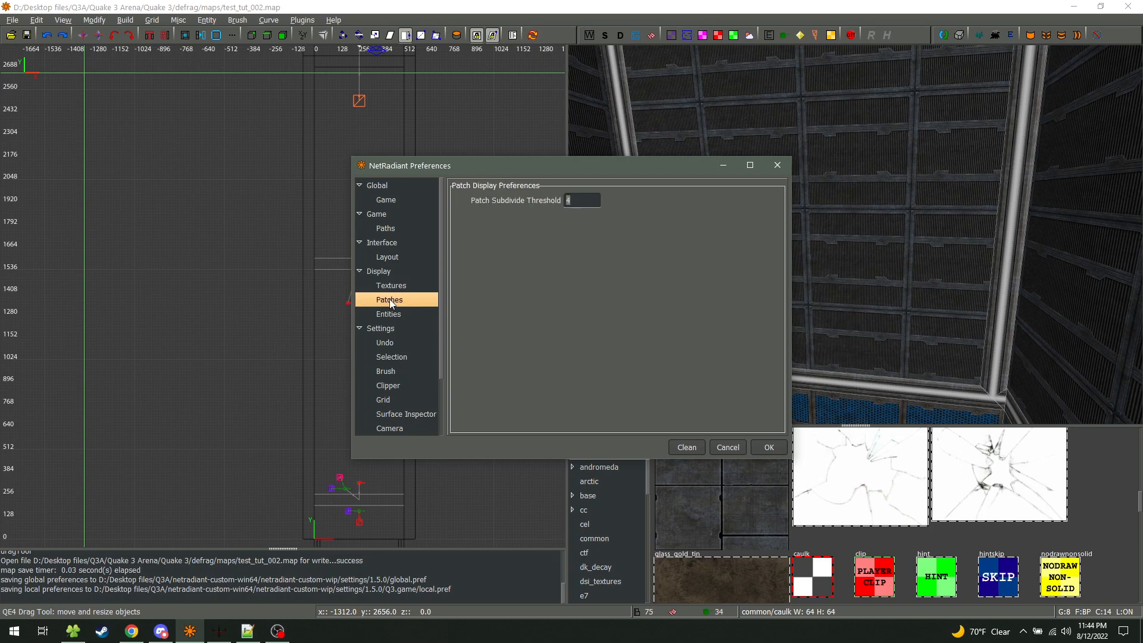
Set the entities' Names Display Ratio (2D) to 256, apply the preferences and restart the editor
click(393, 316)
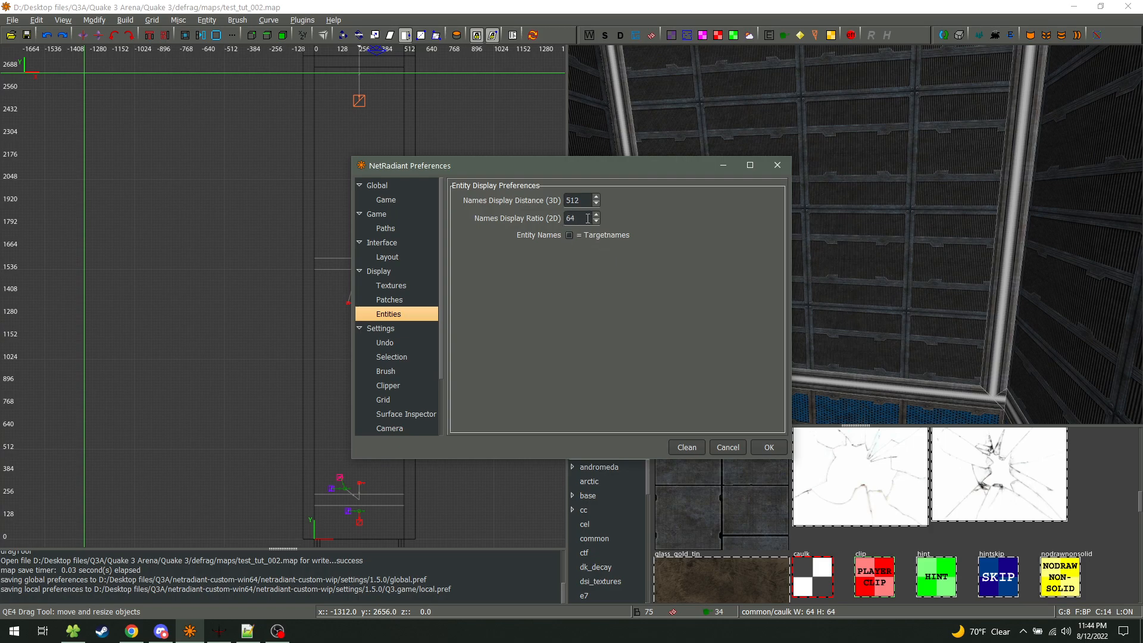
drag(587, 218, 538, 220)
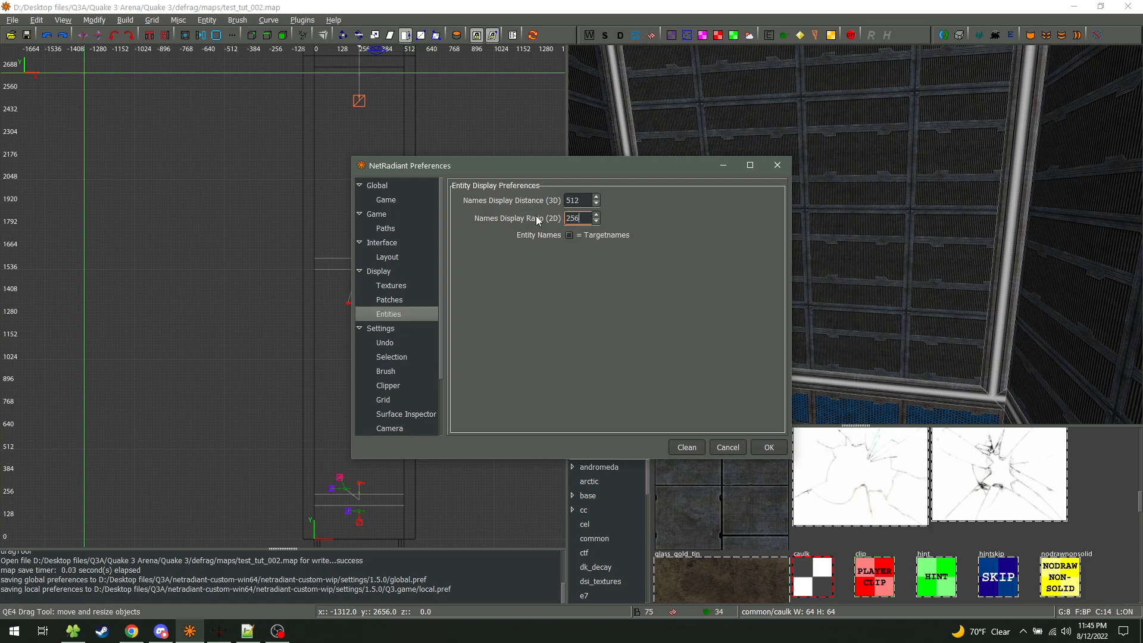
click(754, 452)
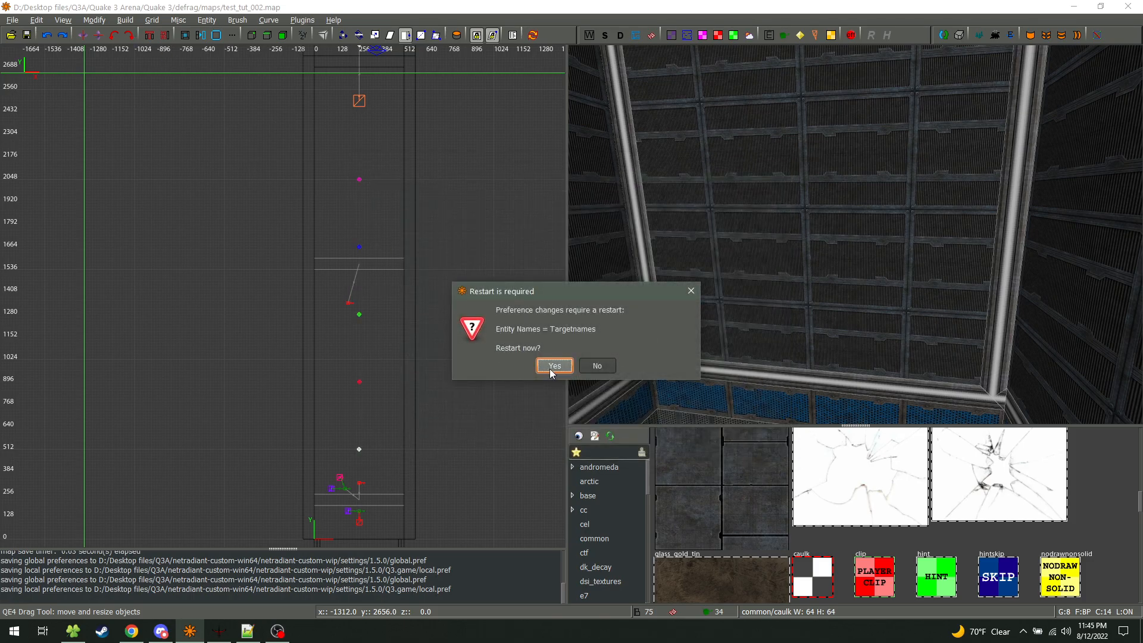
click(552, 368)
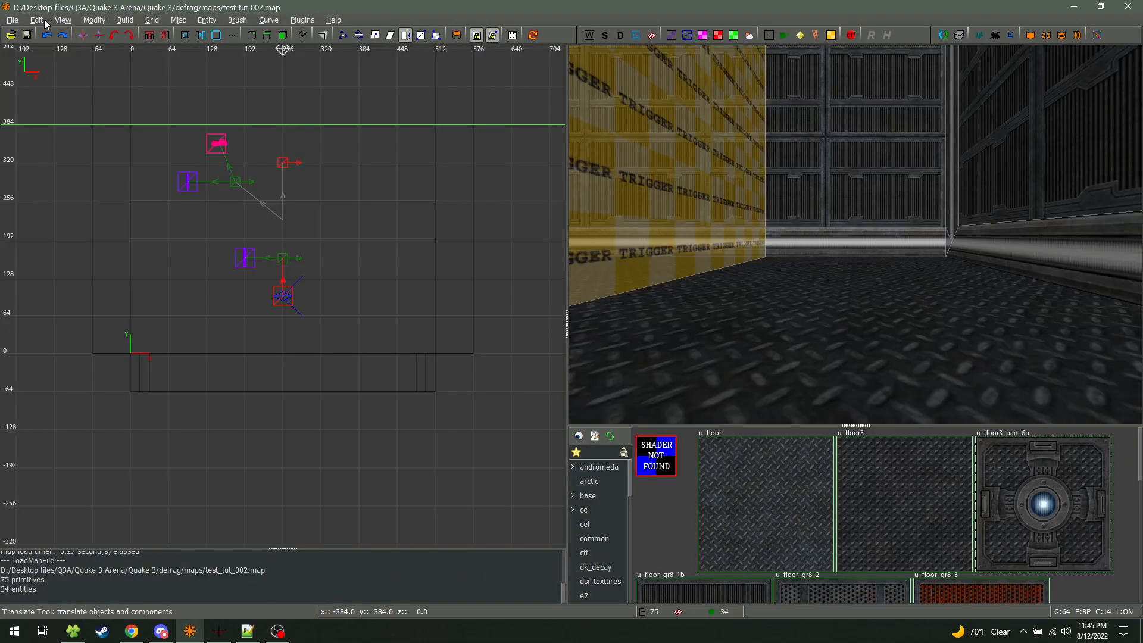
Turn on Show Entity Names and examine the names' visibility across different zoom levels in the 2D view
click(62, 20)
mouse_move(89, 153)
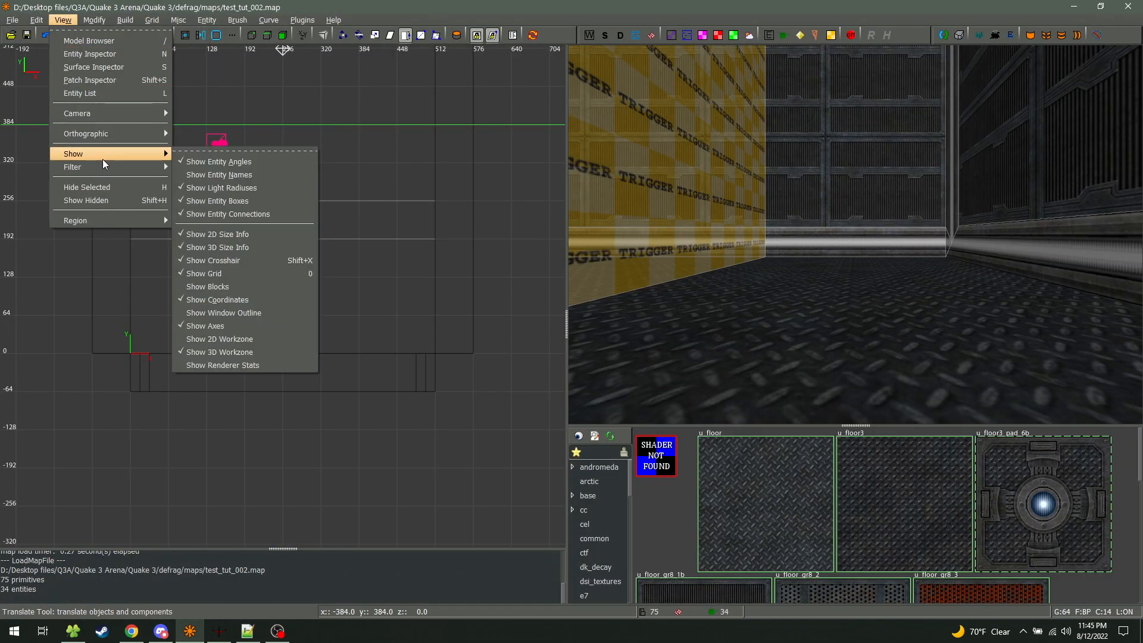
click(199, 179)
scroll(292, 268, down, 4)
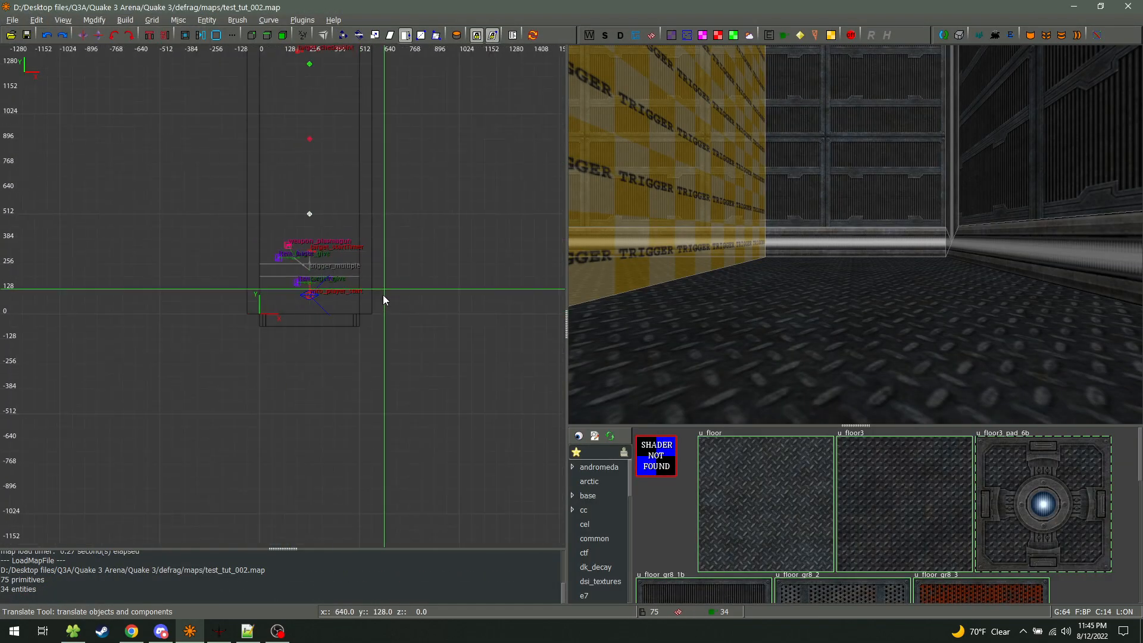
scroll(385, 298, down, 3)
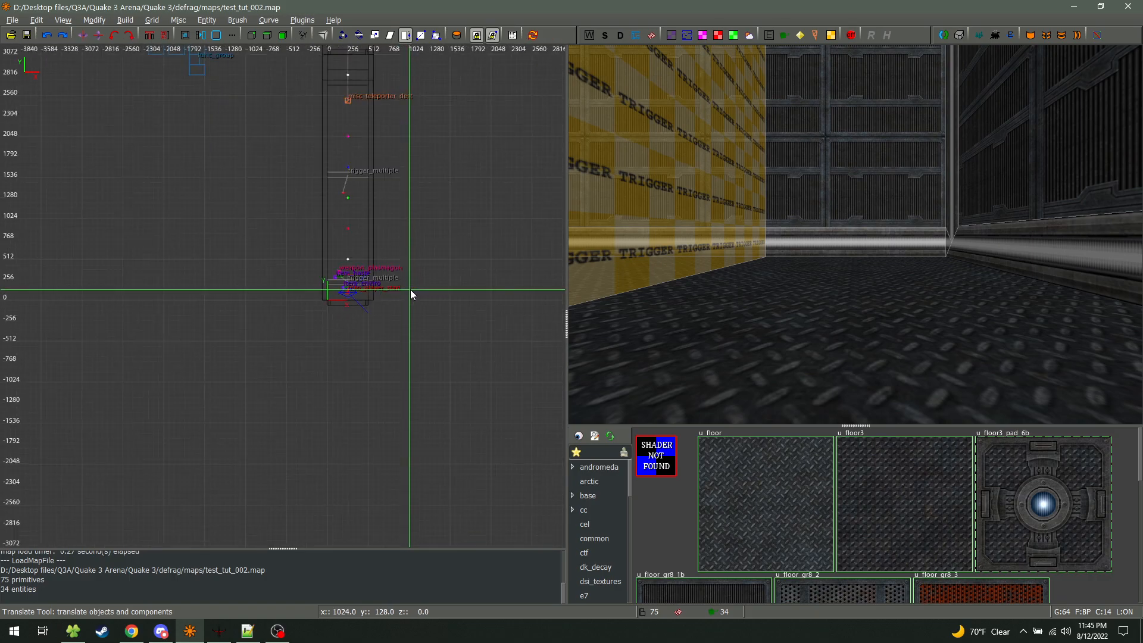
scroll(410, 289, up, 1)
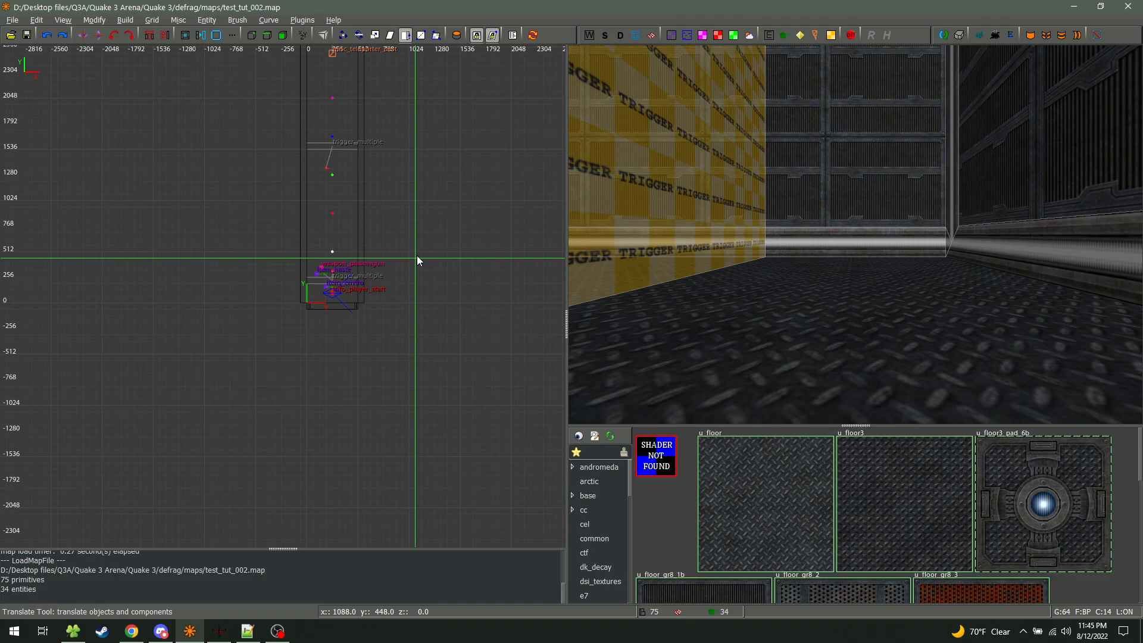
Set the entities' Names Display Ratio (2D) to 64, apply the preferences and check the names in the 2D view
key(p)
click(401, 312)
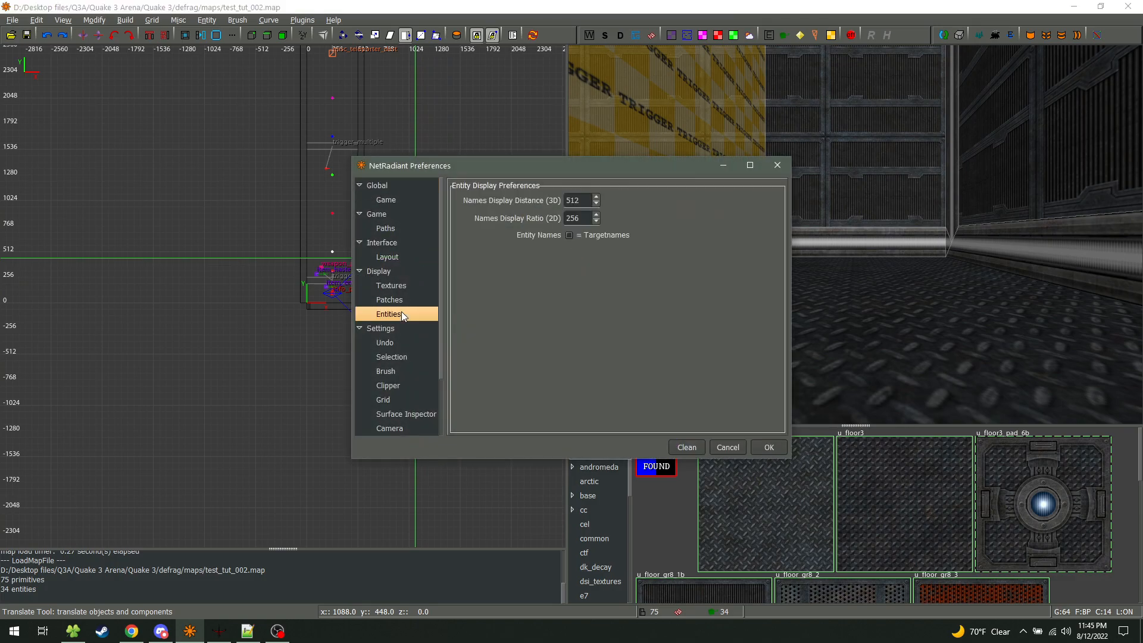
double_click(586, 215)
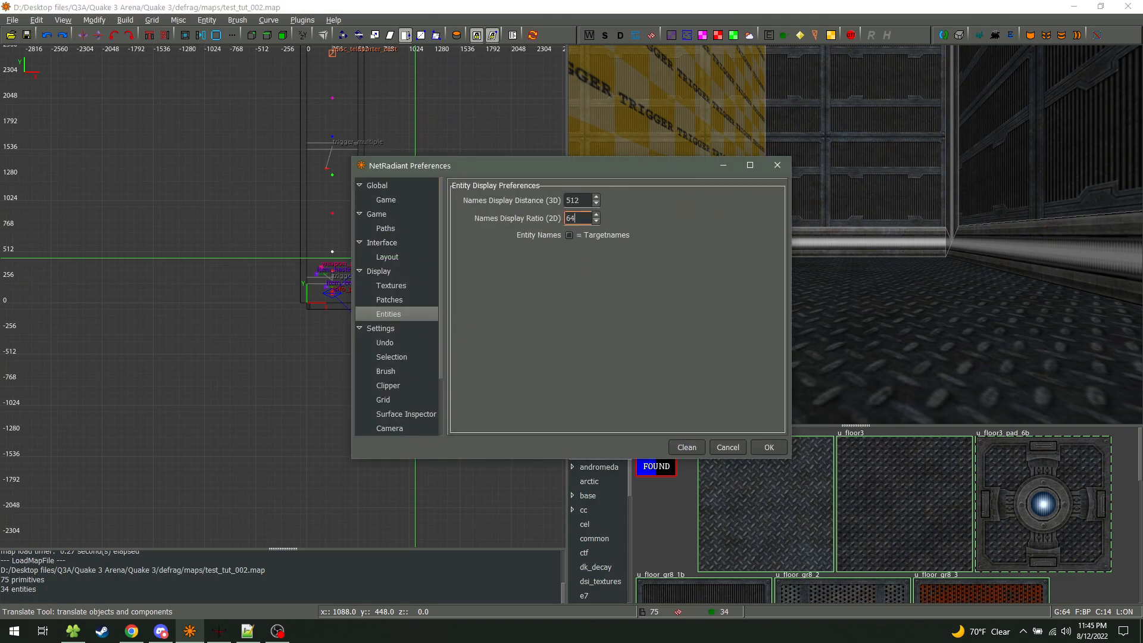
click(767, 451)
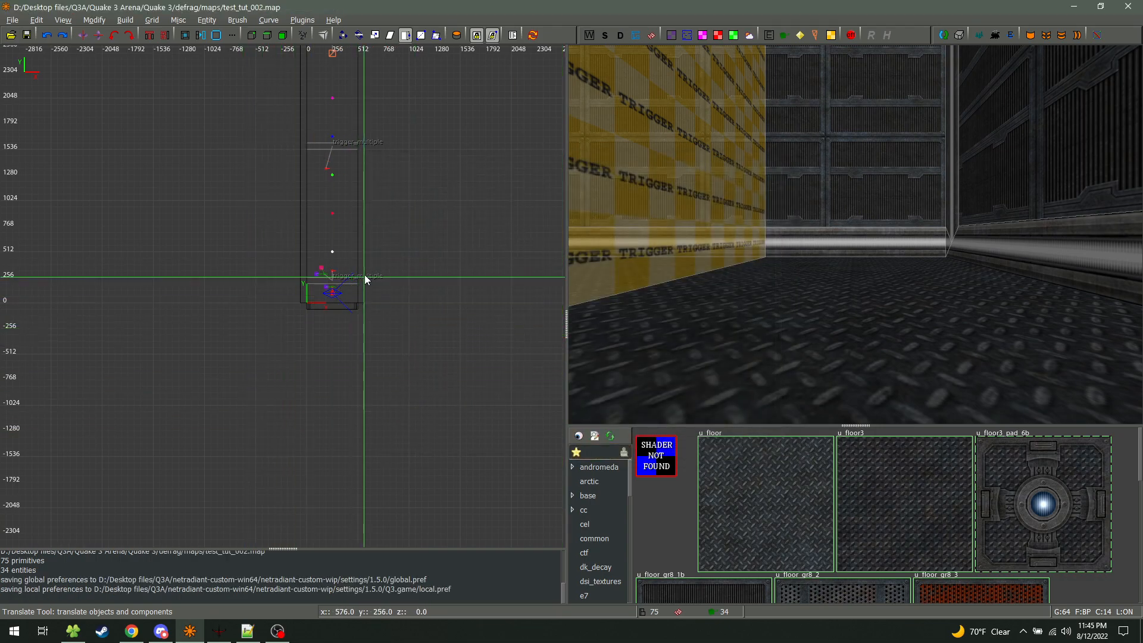
scroll(362, 285, up, 6)
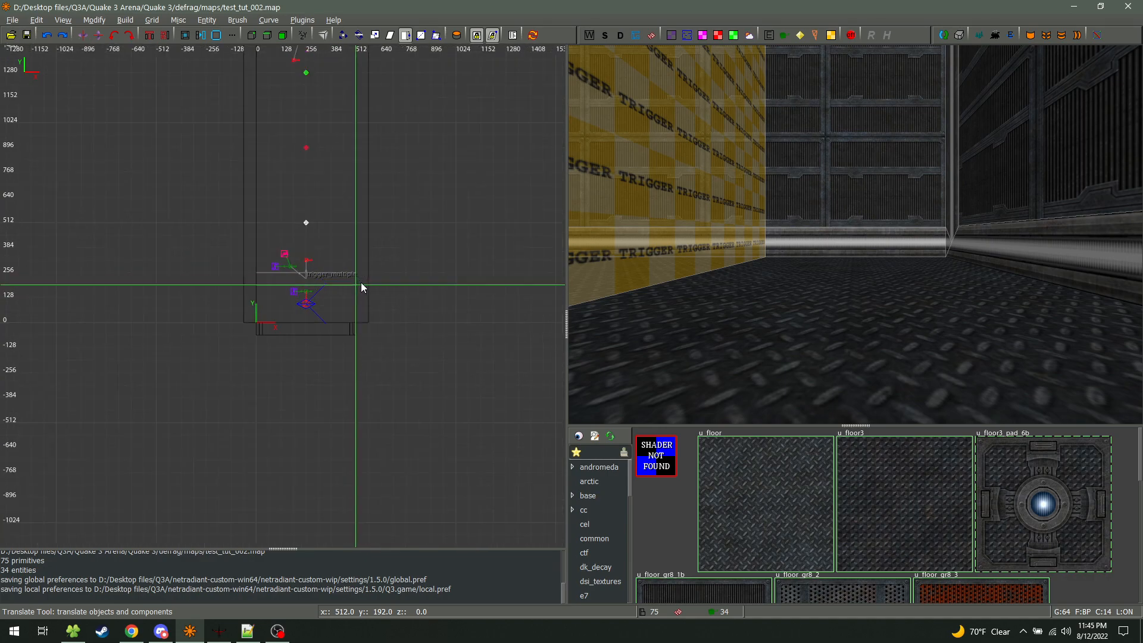
scroll(361, 286, up, 1)
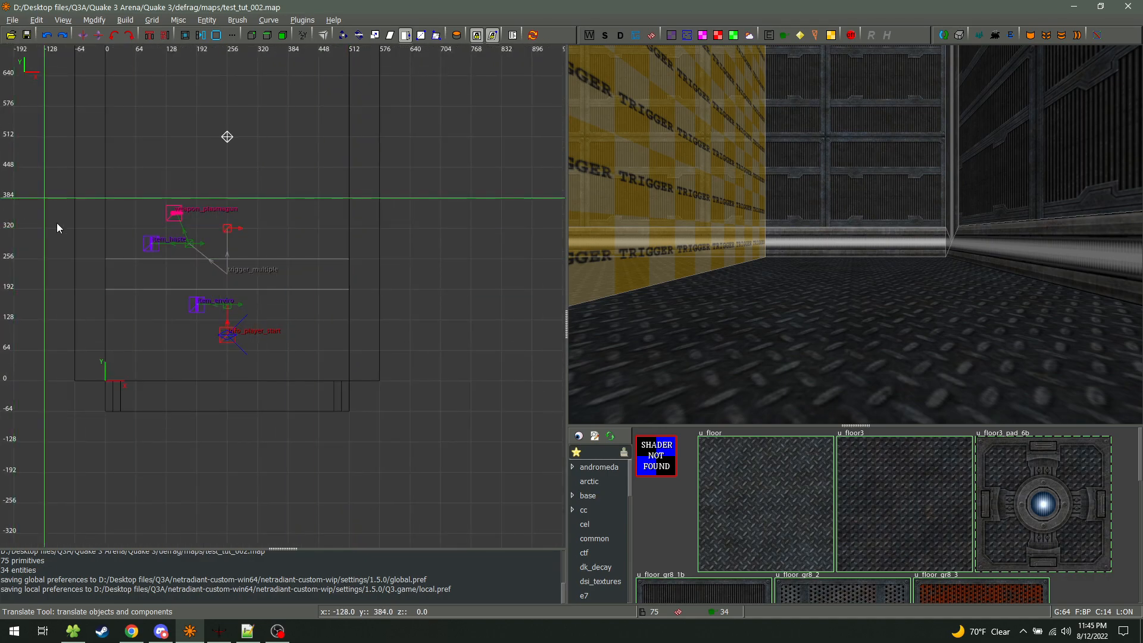
Turn off Show Light Radiuses and select the light entity above the weapon_plasmagun in the 2D view
click(63, 20)
mouse_move(105, 23)
mouse_move(62, 20)
mouse_move(101, 153)
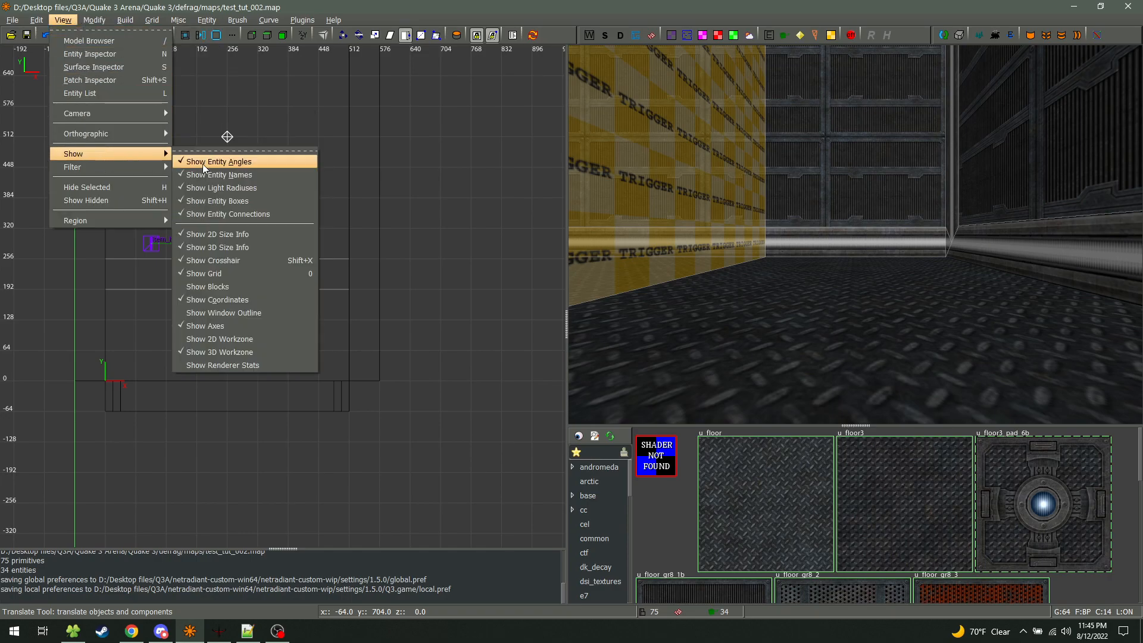
click(265, 188)
scroll(279, 233, down, 2)
scroll(304, 246, up, 5)
scroll(298, 246, down, 6)
scroll(277, 211, up, 4)
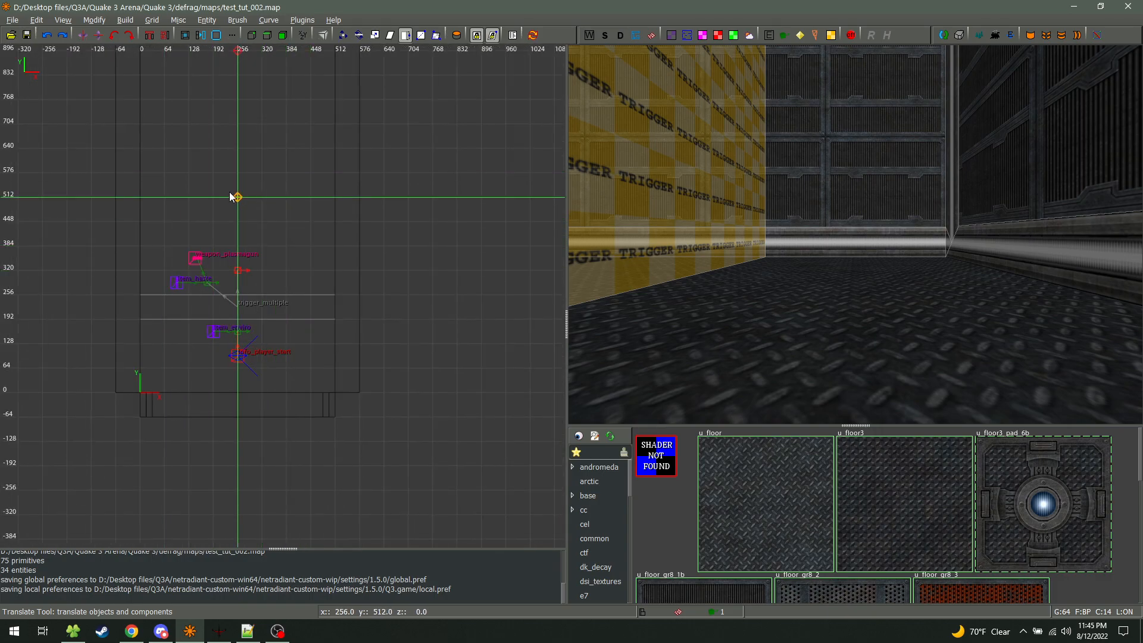
Turn Show Light Radiuses back on, inspect the selected light's radius circles and clear the selection
click(67, 20)
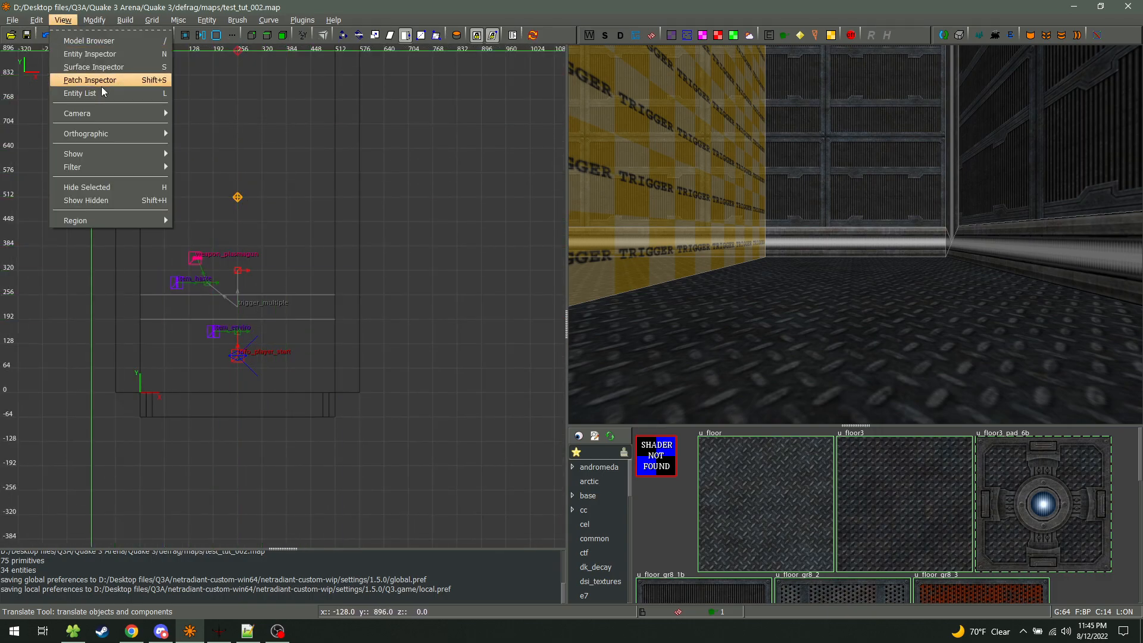
mouse_move(90, 154)
click(266, 188)
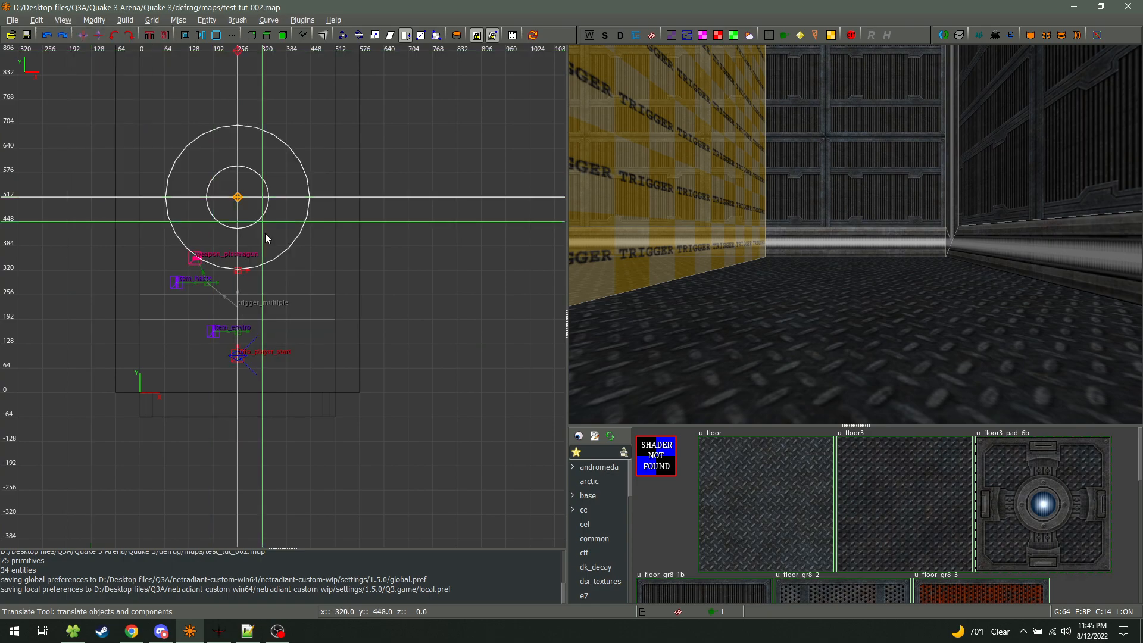
key(Escape)
Turn off Show Entity Boxes and select the item_enviro entity to inspect it without its permanent box
click(63, 22)
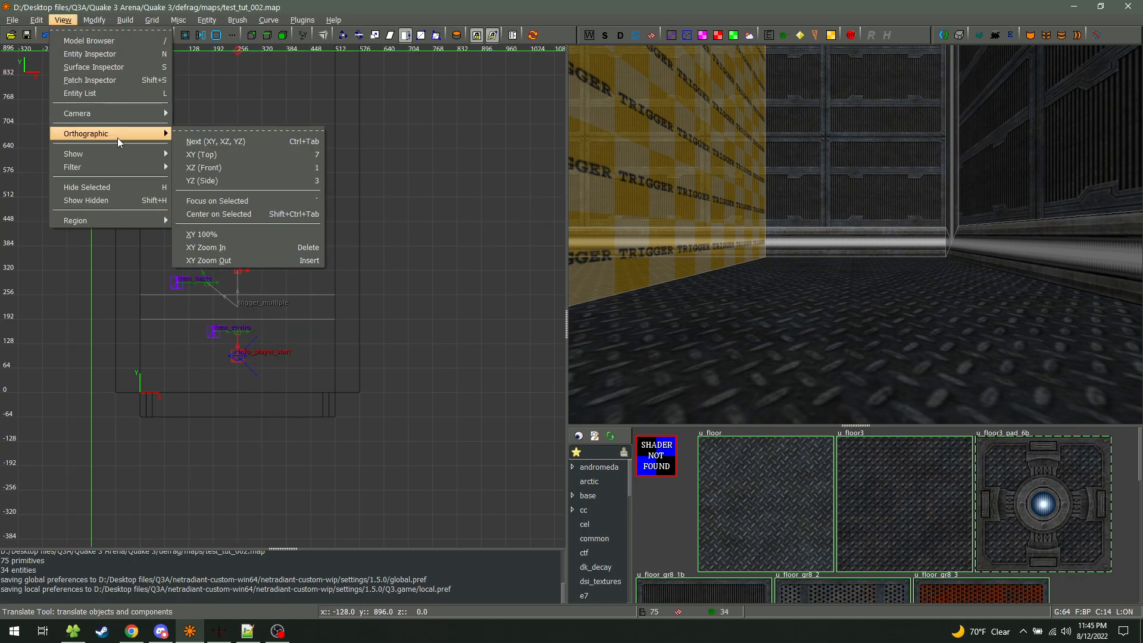
mouse_move(123, 155)
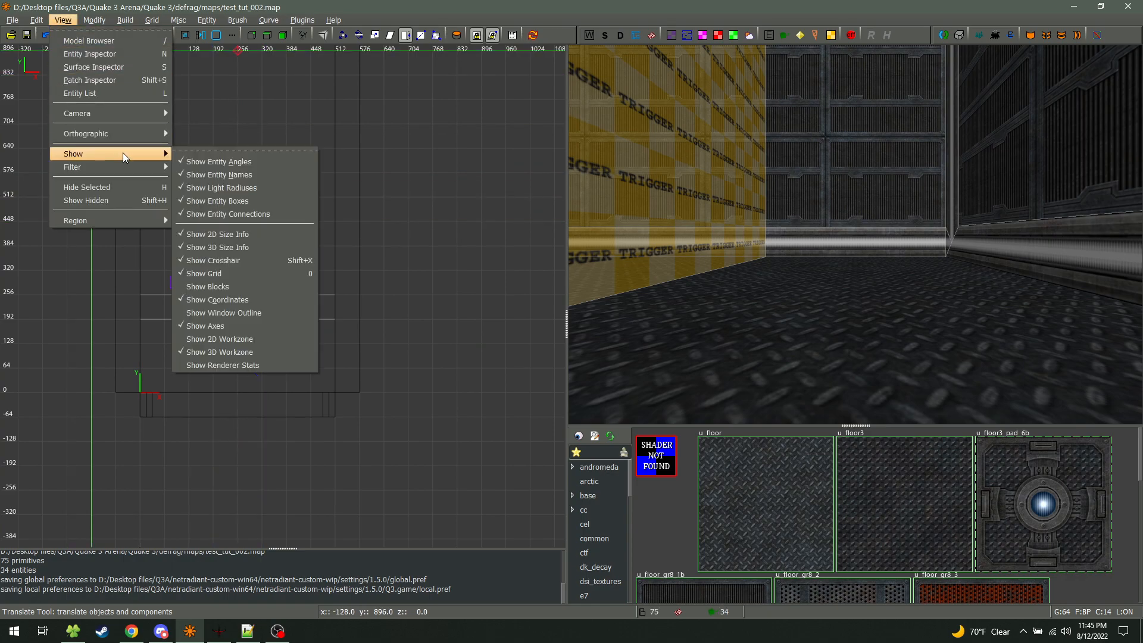
click(256, 201)
scroll(221, 319, up, 5)
shift+click(208, 369)
scroll(205, 372, up, 5)
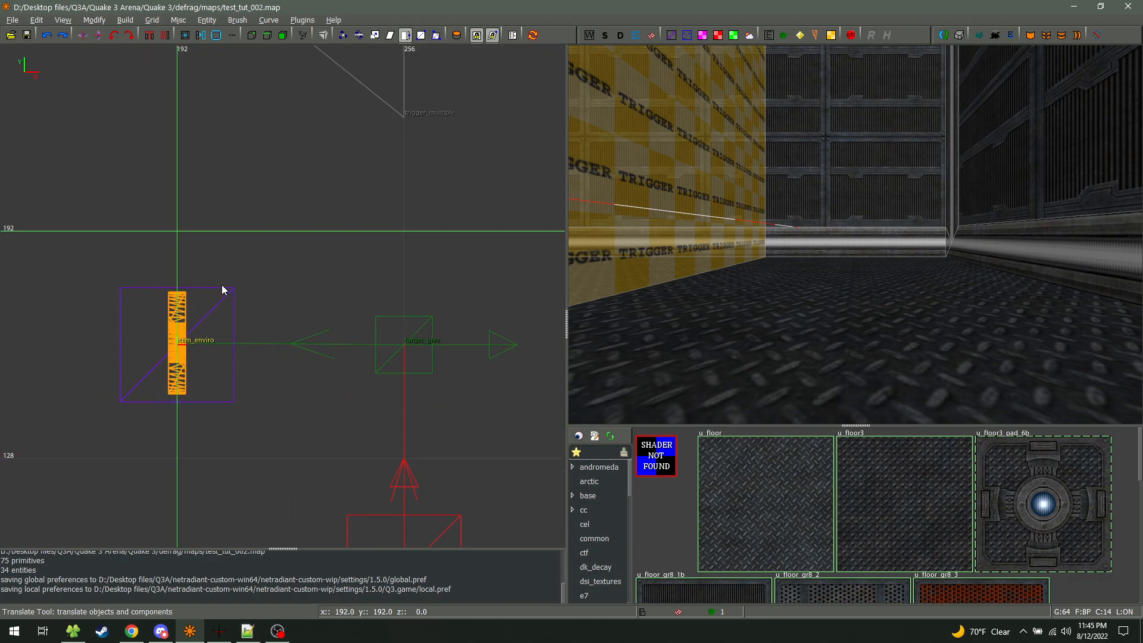
scroll(180, 342, down, 2)
right_drag(179, 342, 179, 614)
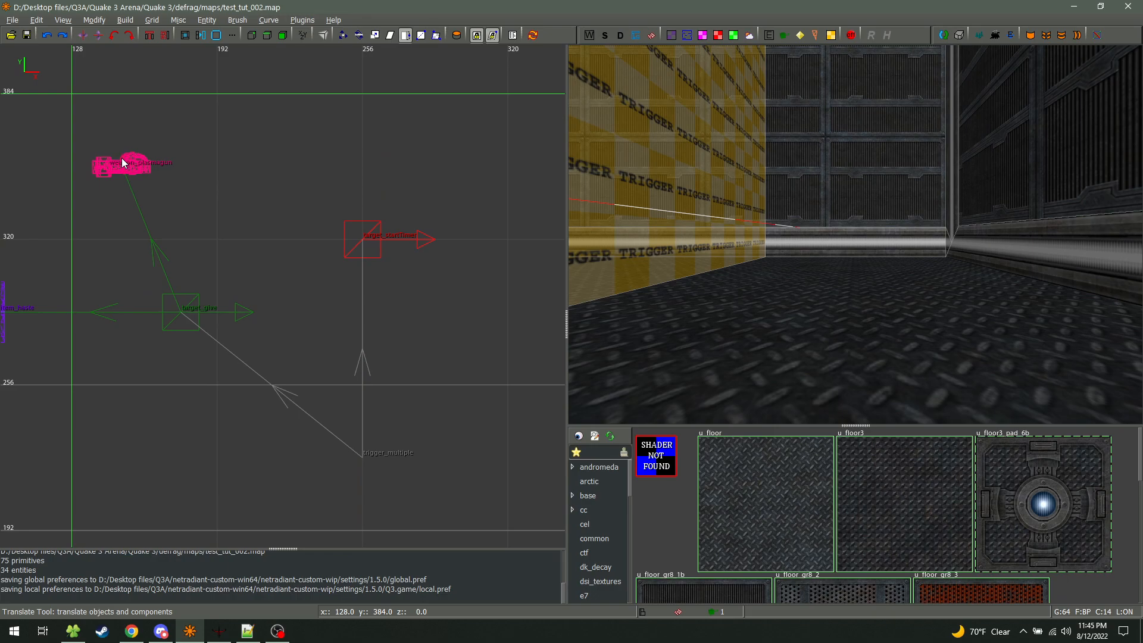
Test selecting and deselecting the weapon_plasmagun entity by its model at close and distant zoom in the 2D view
alt+shift+click(123, 161)
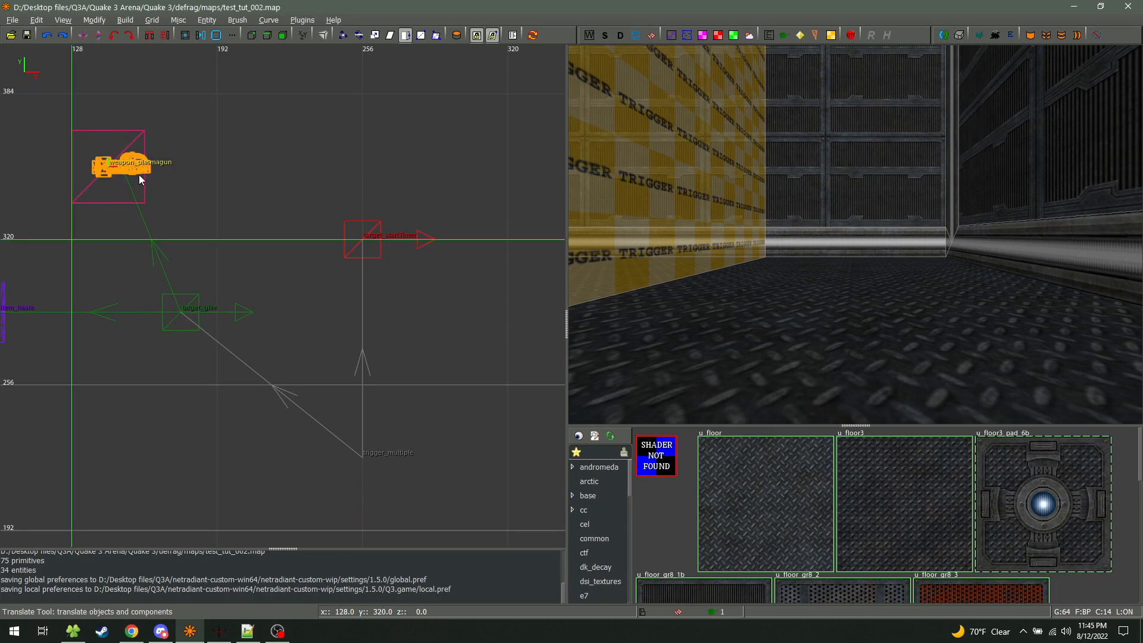
shift+click(134, 157)
shift+click(133, 158)
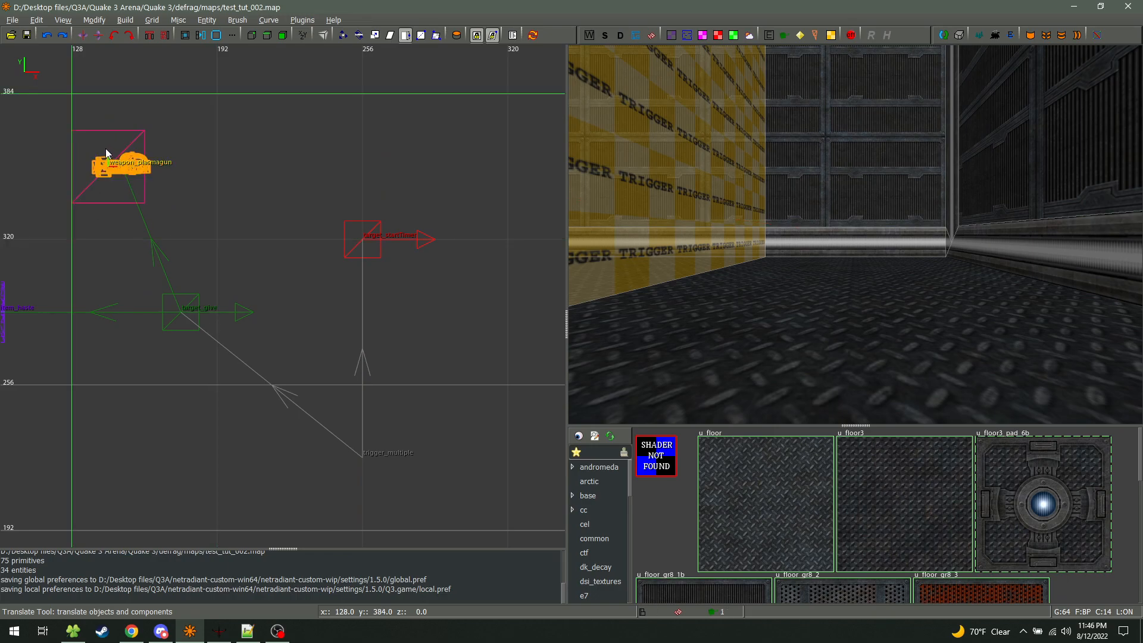
shift+click(122, 163)
scroll(123, 160, down, 2)
shift+click(110, 149)
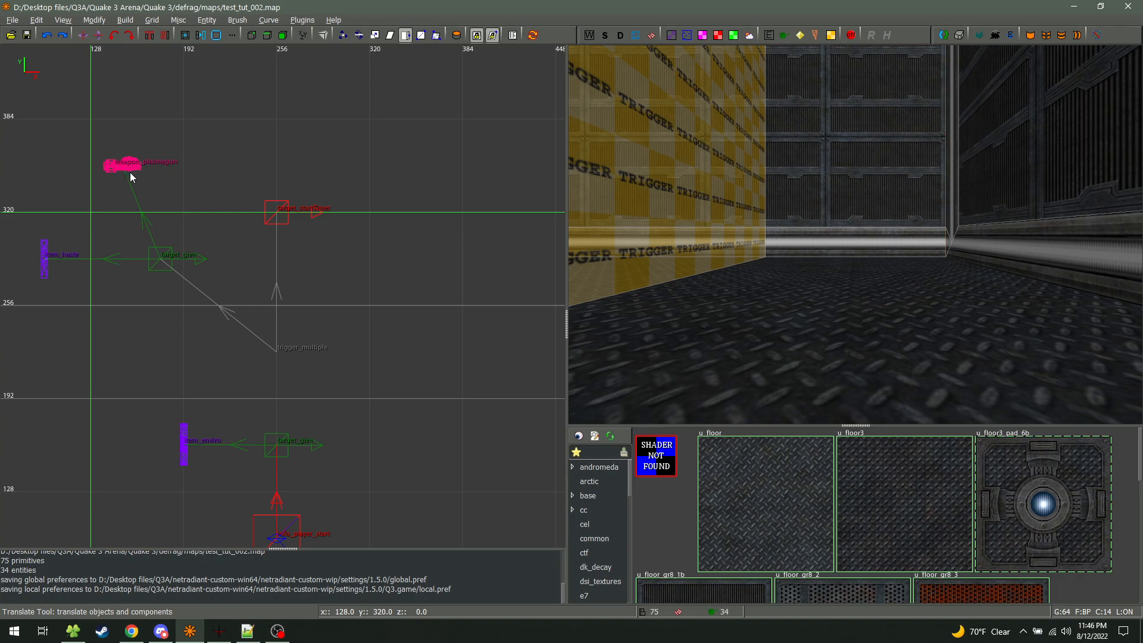
key(Escape)
scroll(112, 147, down, 4)
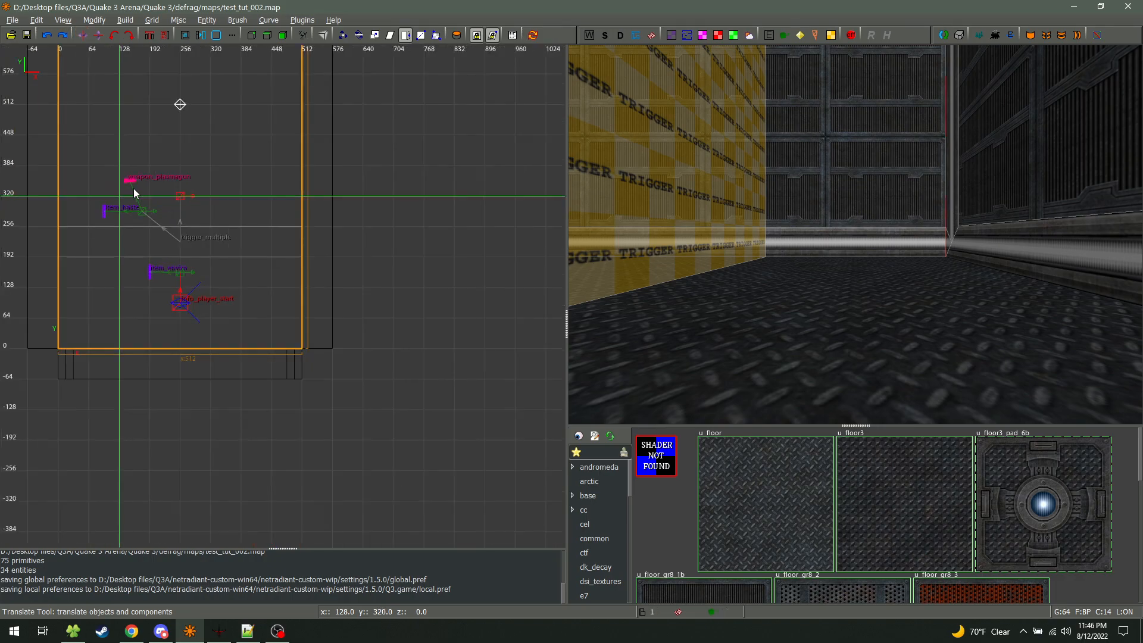
shift+click(128, 181)
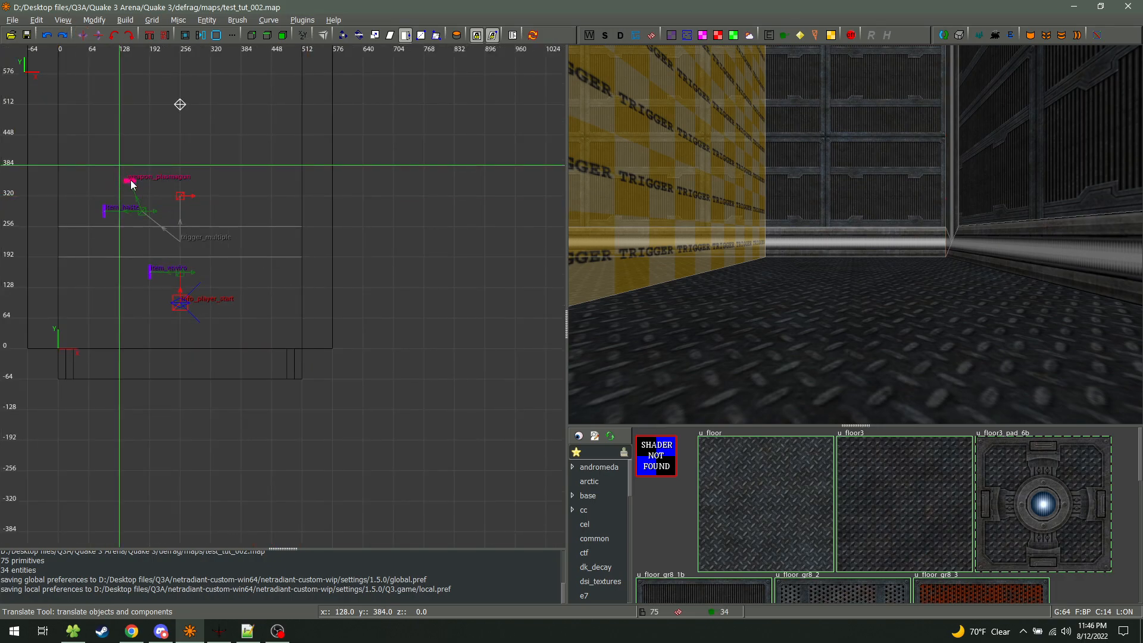
key(Escape)
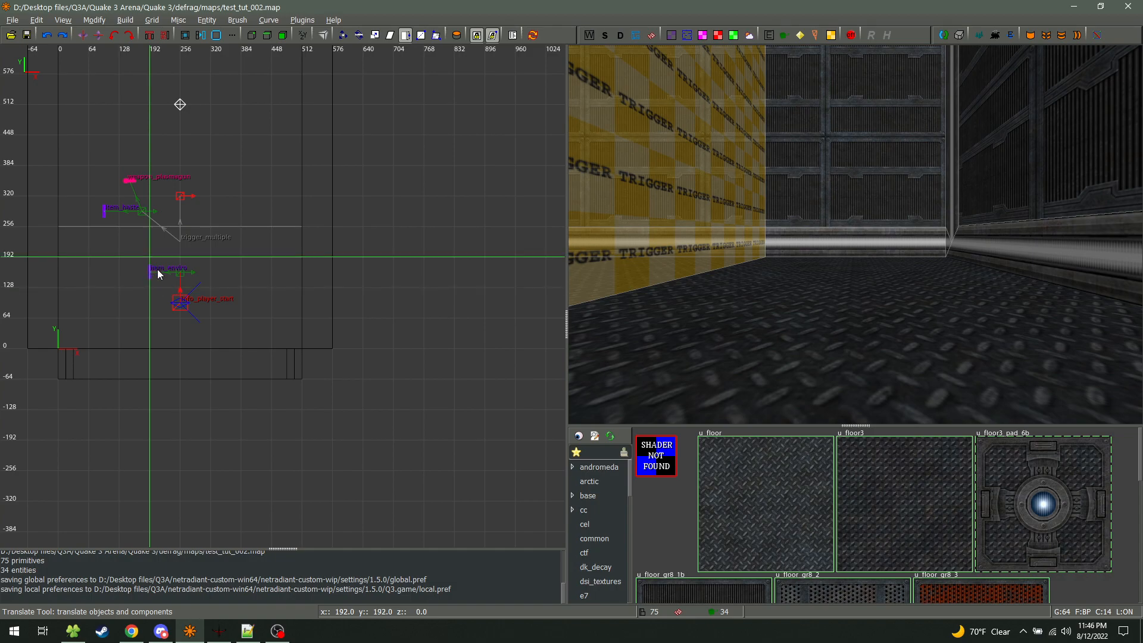
Turn Show Entity Boxes back on and test selecting the item_enviro entity by its box in the 2D view
scroll(152, 262, up, 2)
scroll(152, 261, up, 2)
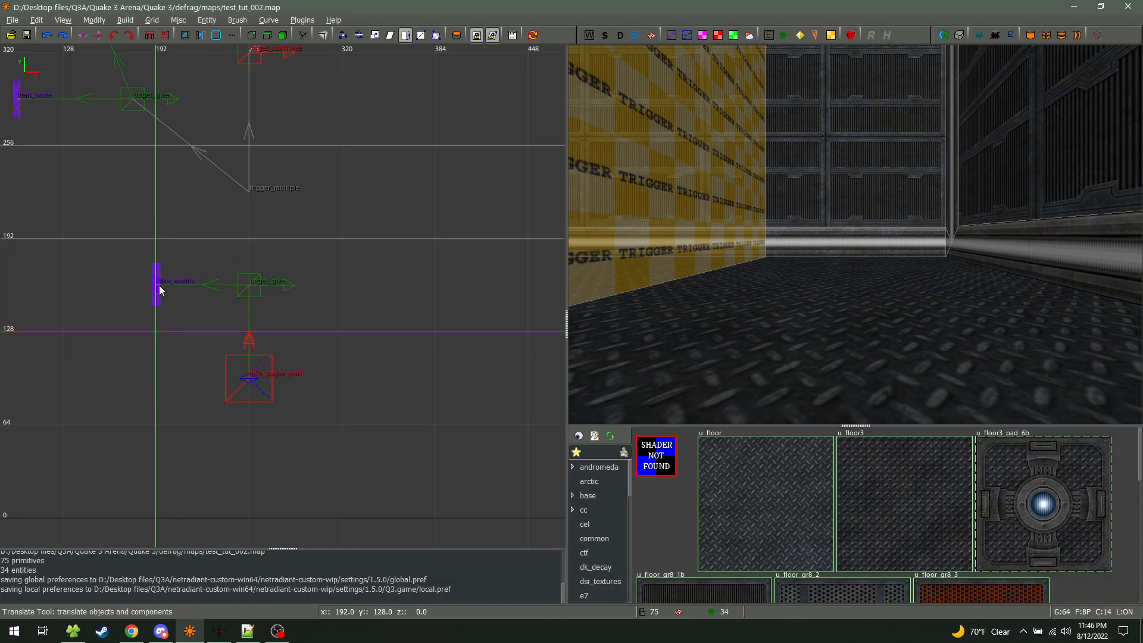
click(65, 21)
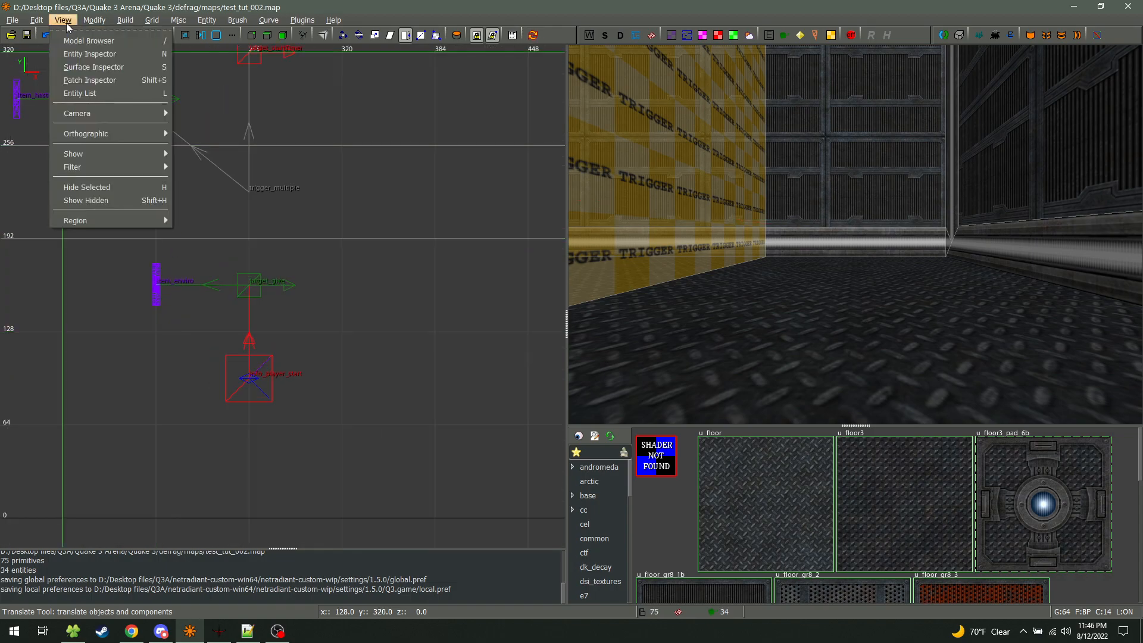
mouse_move(97, 154)
click(214, 203)
scroll(230, 233, down, 5)
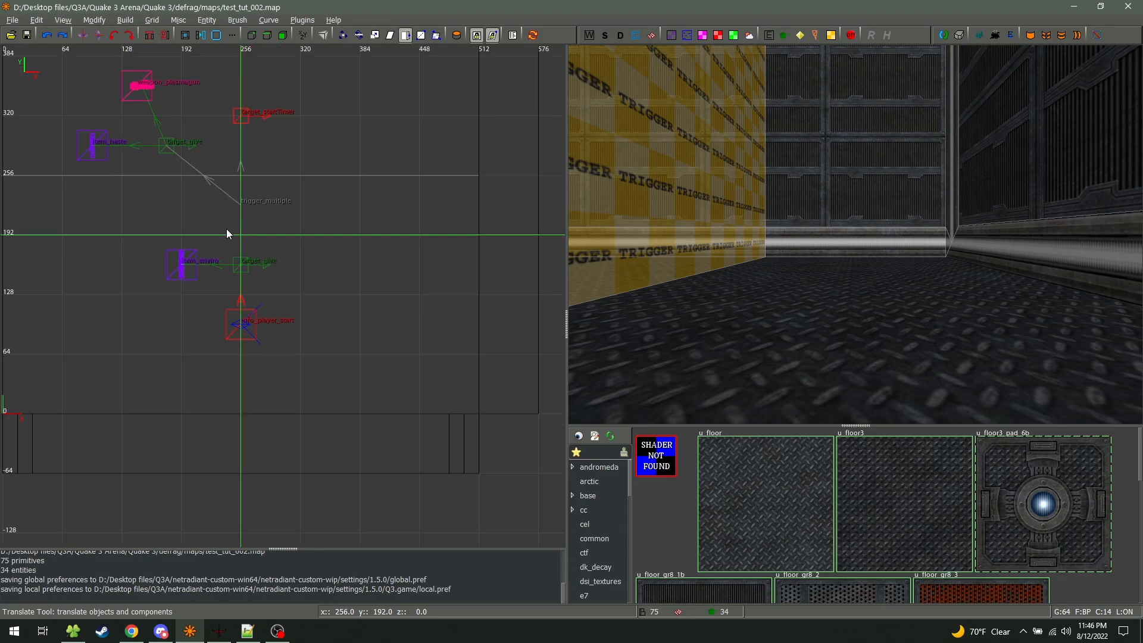
scroll(198, 210, up, 5)
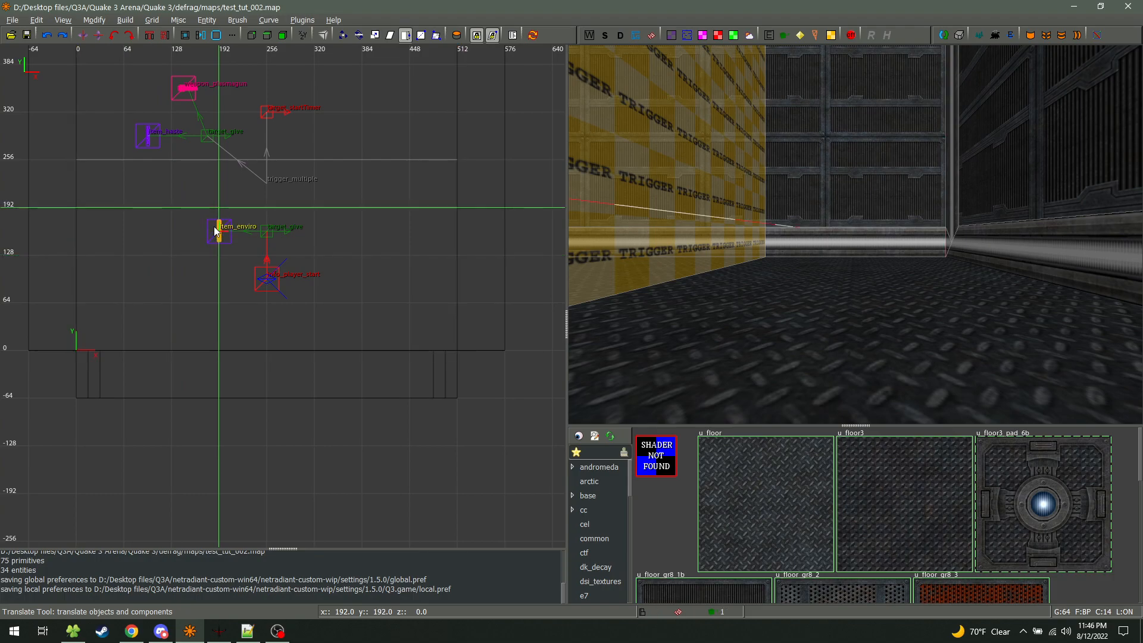
scroll(211, 234, up, 3)
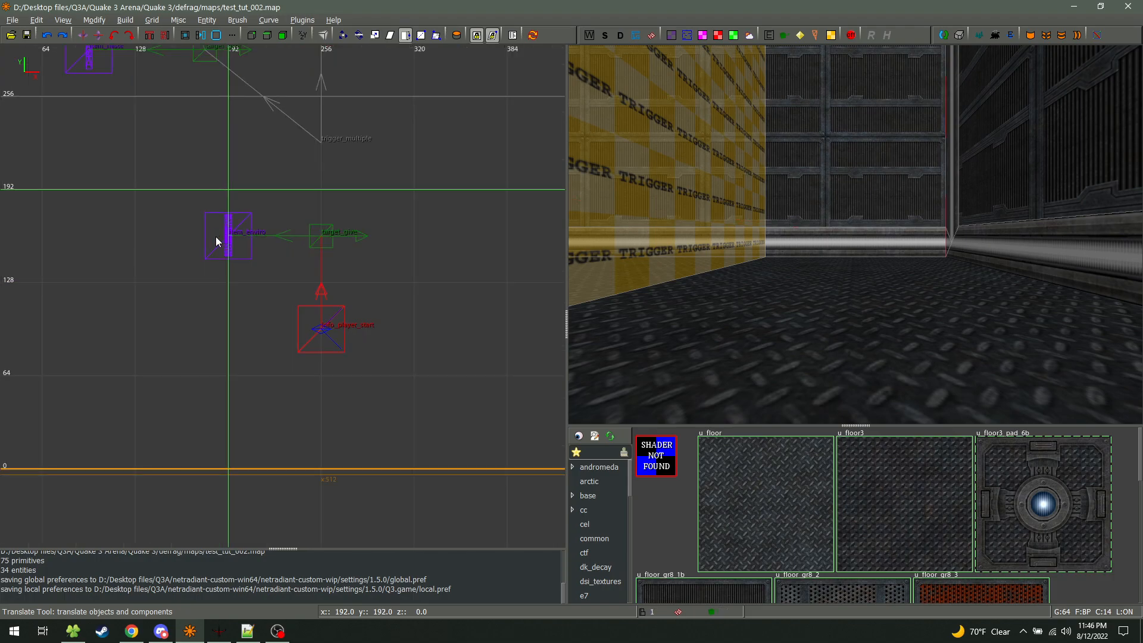
right_drag(211, 161, 269, 289)
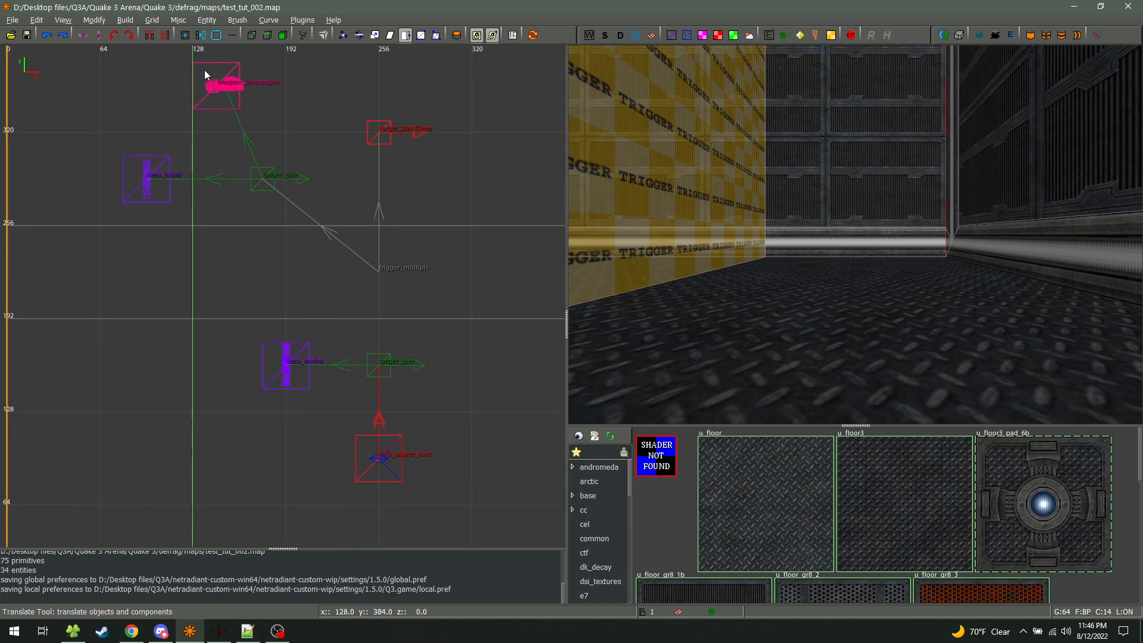
scroll(198, 157, down, 3)
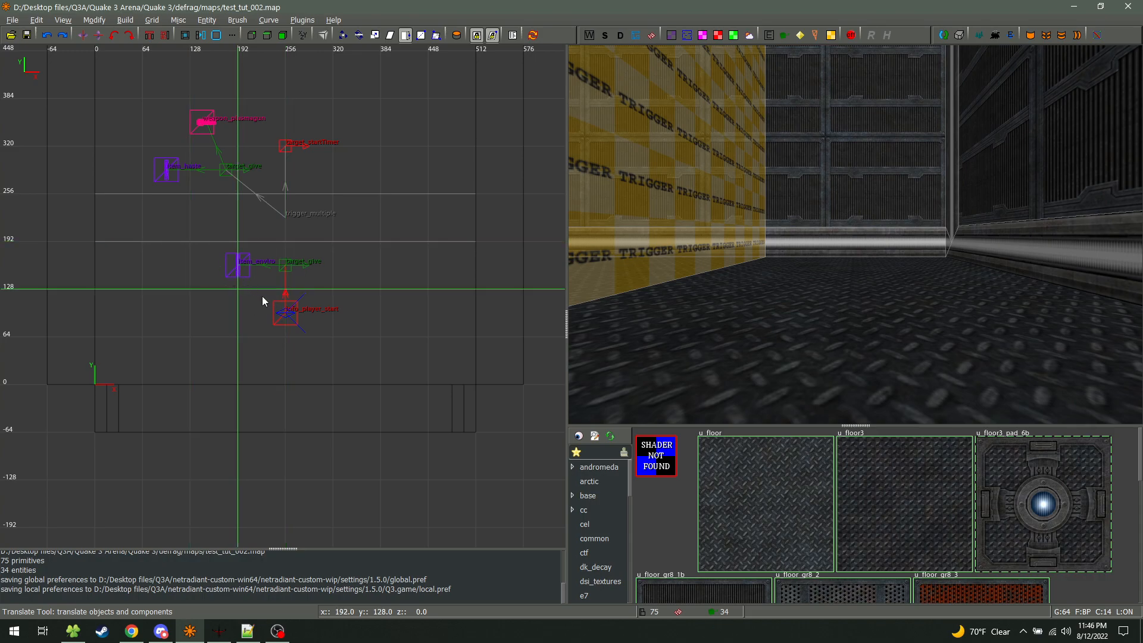
Turn off Show Entity Connections and inspect the trigger and target entities without their connection lines
click(64, 20)
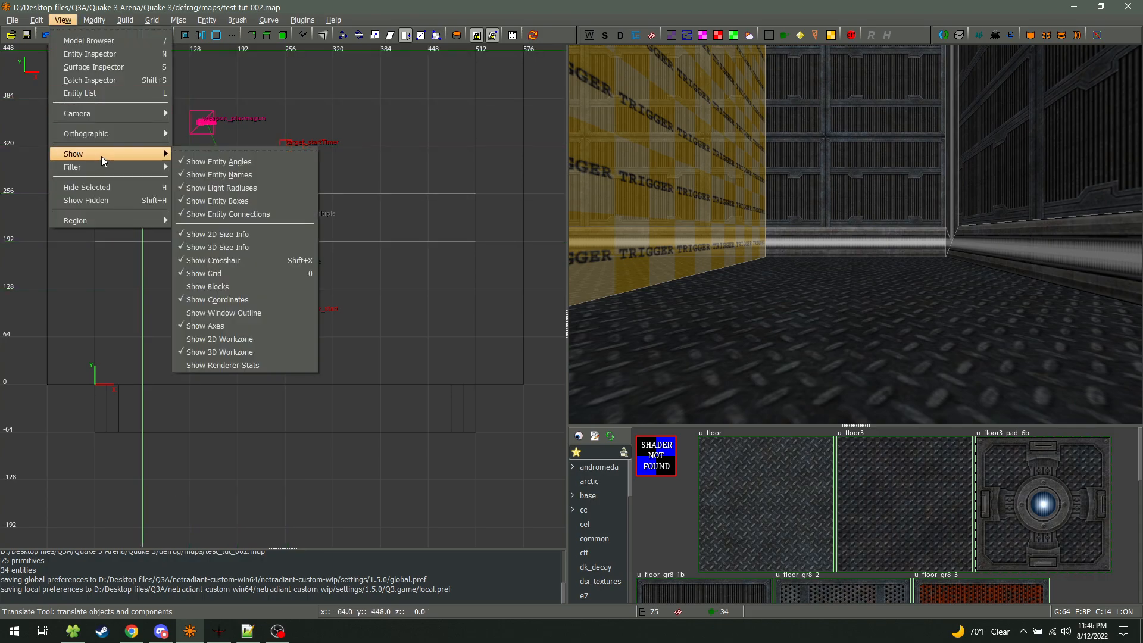
mouse_move(98, 168)
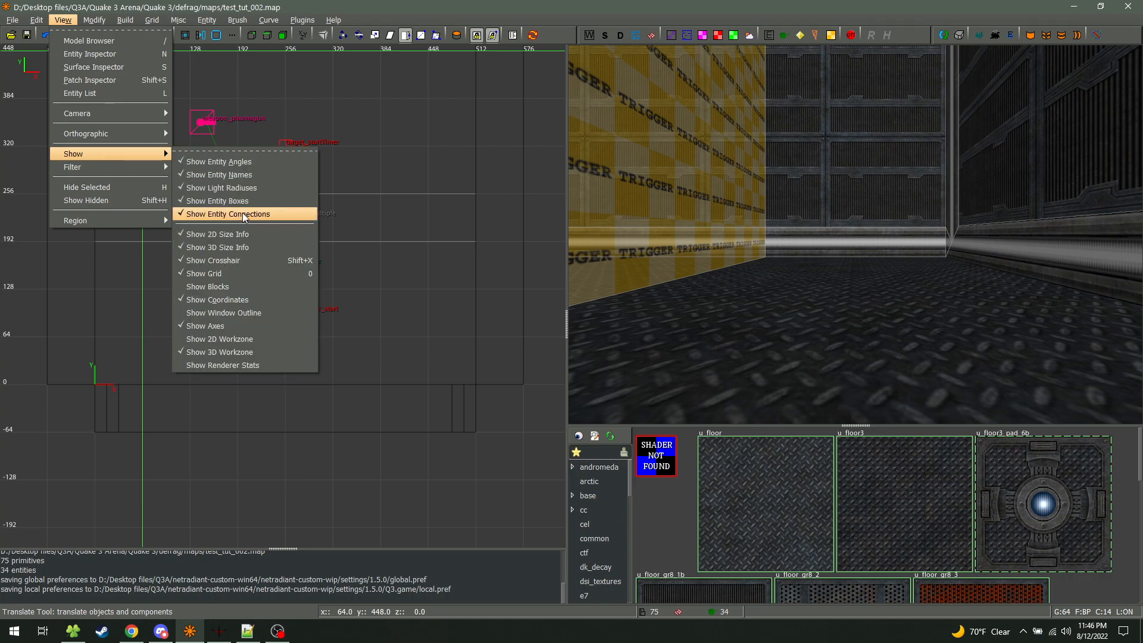
click(243, 214)
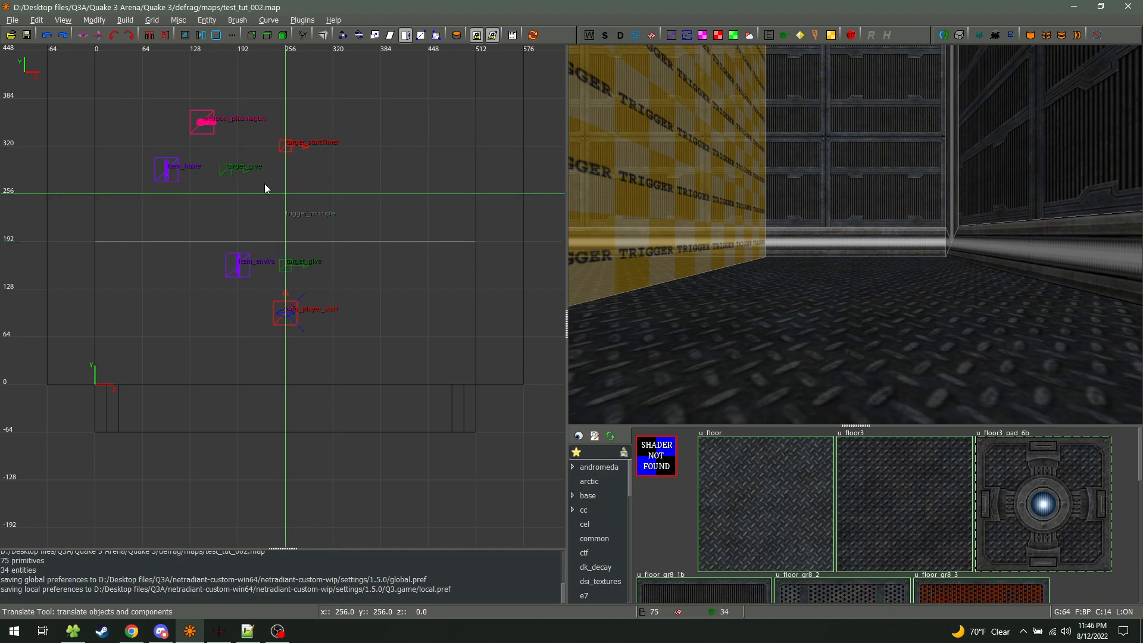
scroll(254, 185, up, 1)
scroll(254, 184, up, 2)
scroll(254, 219, down, 3)
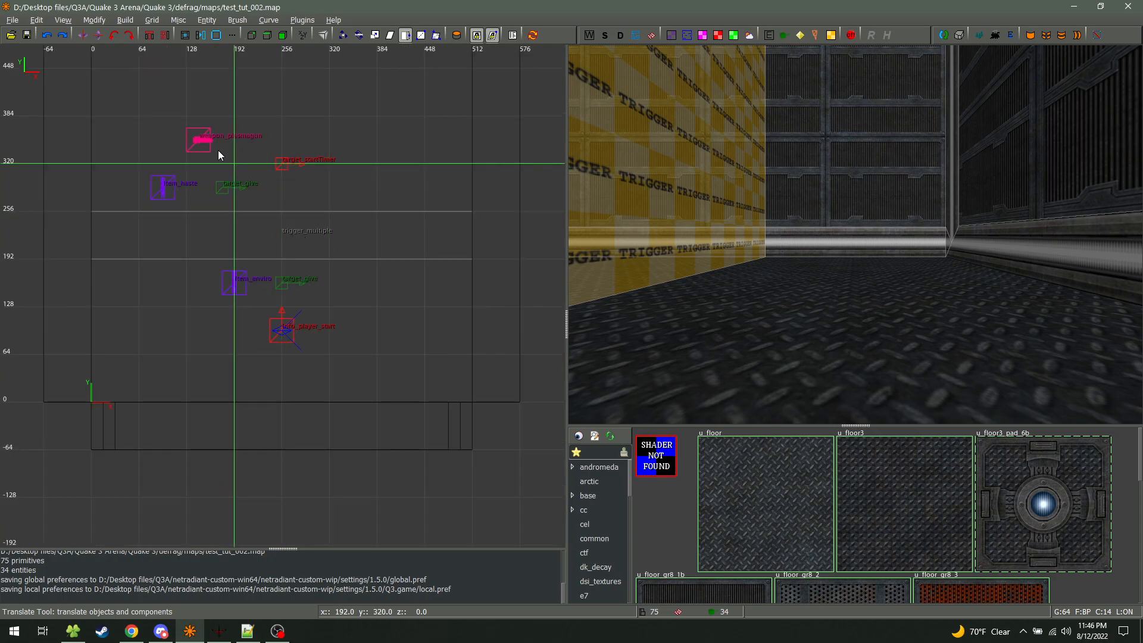
Turn Show Entity Connections back on and turn off Show 2D Size Info
click(62, 20)
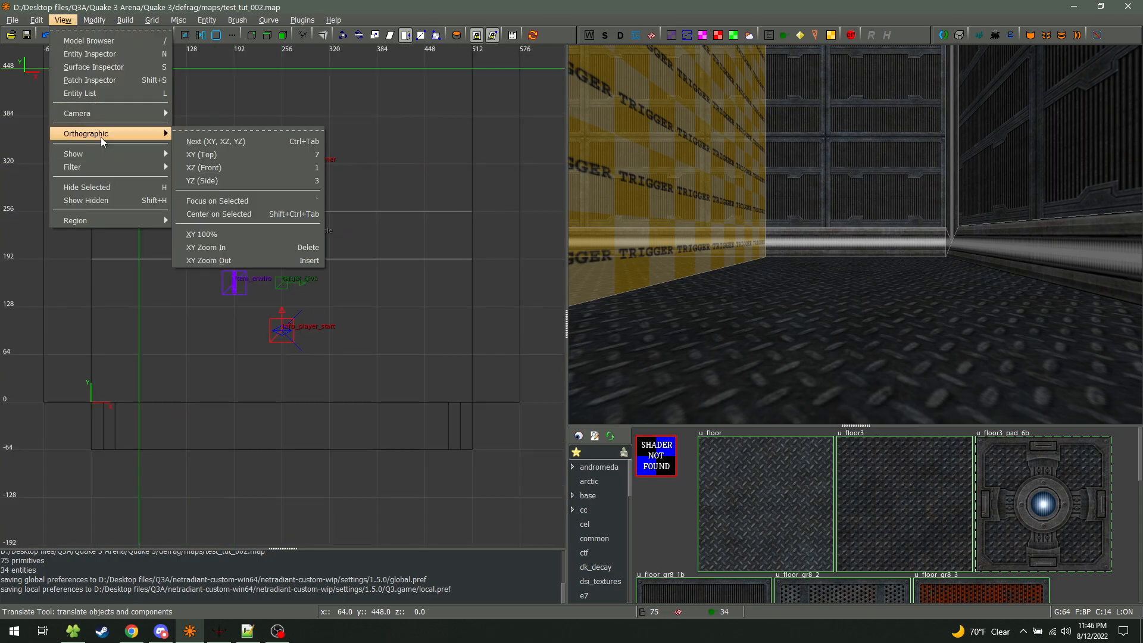
click(198, 217)
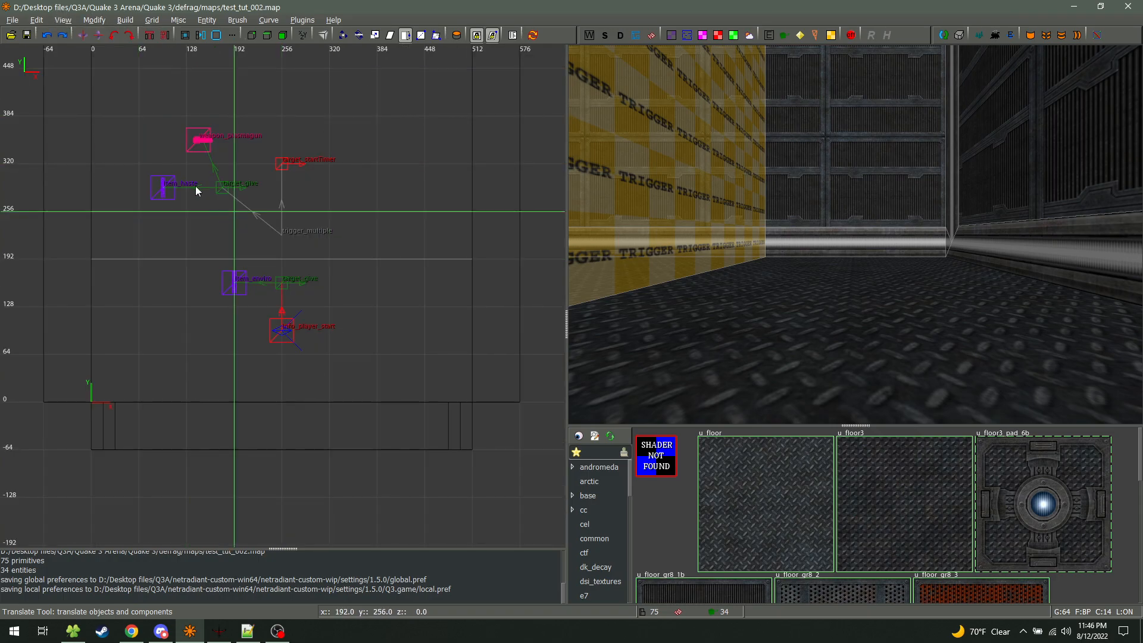
click(62, 20)
mouse_move(106, 153)
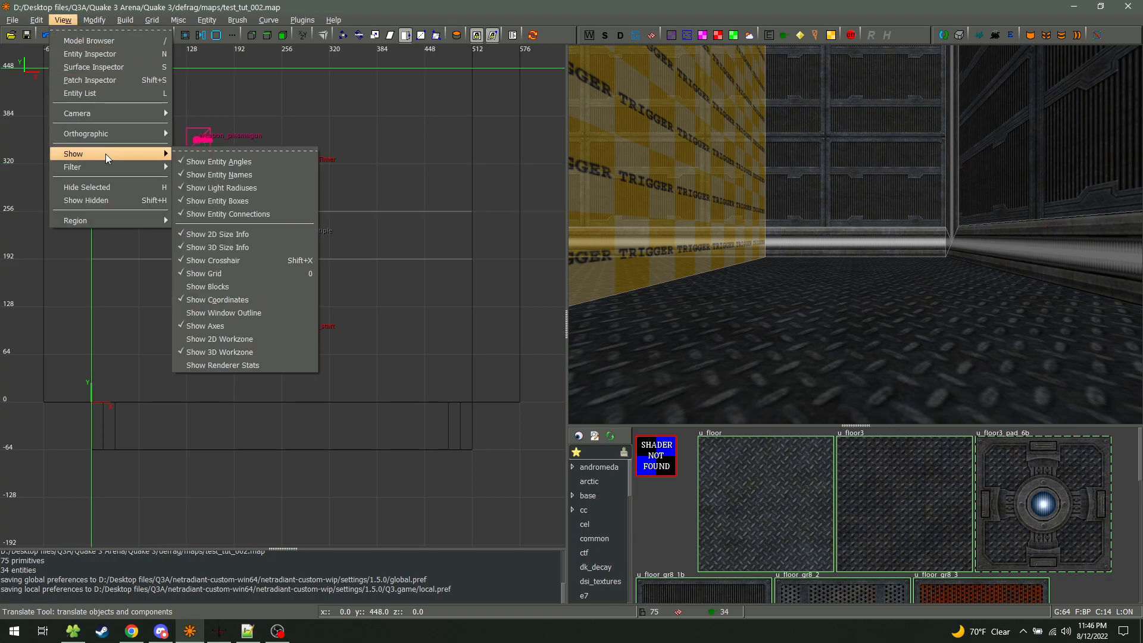
click(246, 236)
Draw a brush about 128 by 128 units above the target entities in the 2D view and turn Show 2D Size Info back on
scroll(246, 234, down, 2)
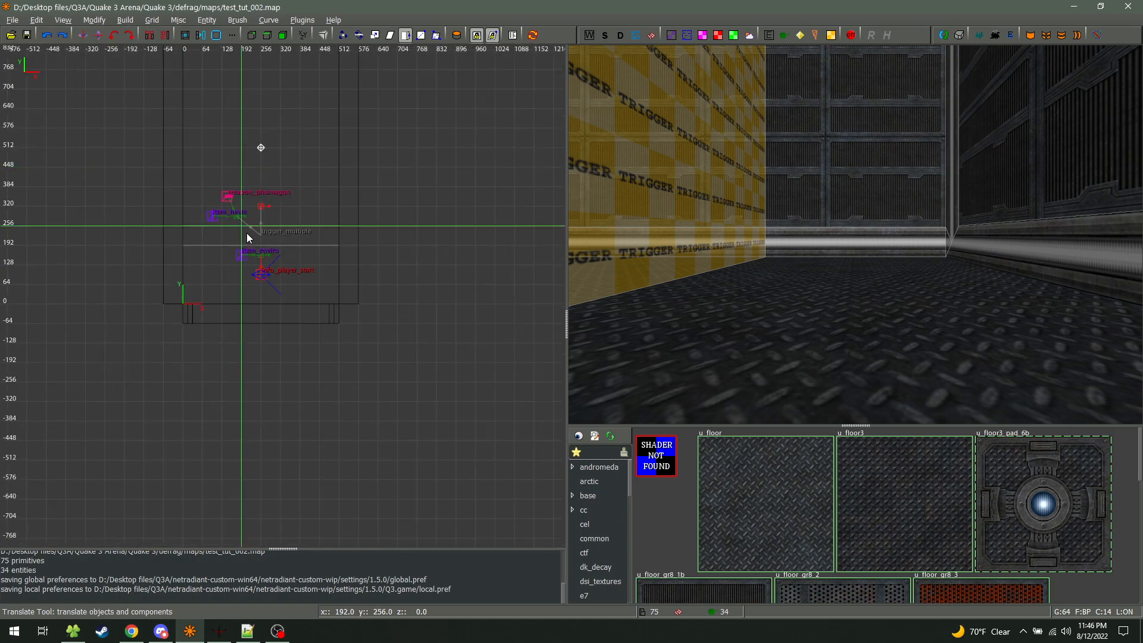
drag(268, 131, 330, 192)
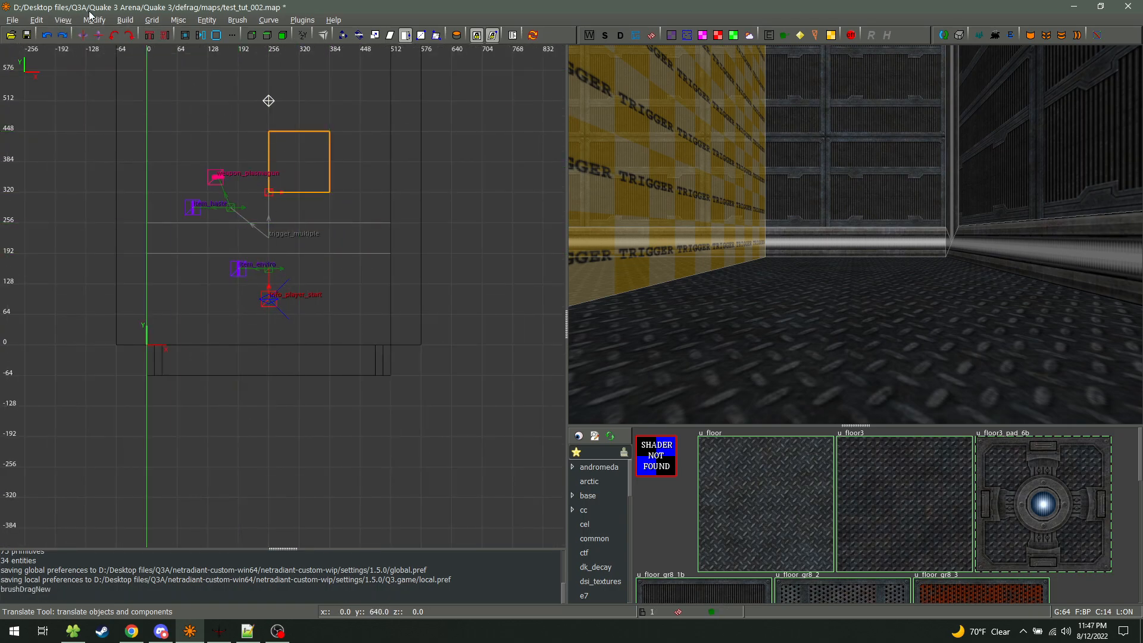
click(62, 21)
mouse_move(149, 156)
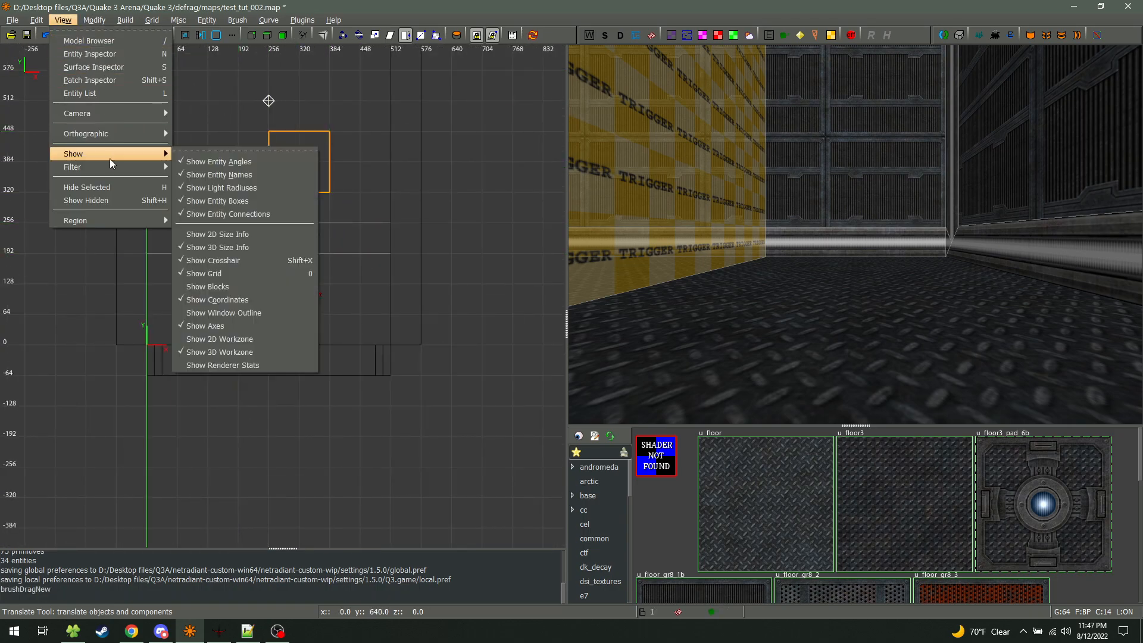
click(237, 244)
Move the new brush to x 320, y 512, and test shifting it down to y 448 and back
scroll(303, 161, up, 5)
right_drag(330, 205, 332, 370)
mouse_move(324, 278)
mouse_down()
mouse_move(321, 184)
mouse_move(413, 204)
mouse_up()
scroll(384, 270, down, 1)
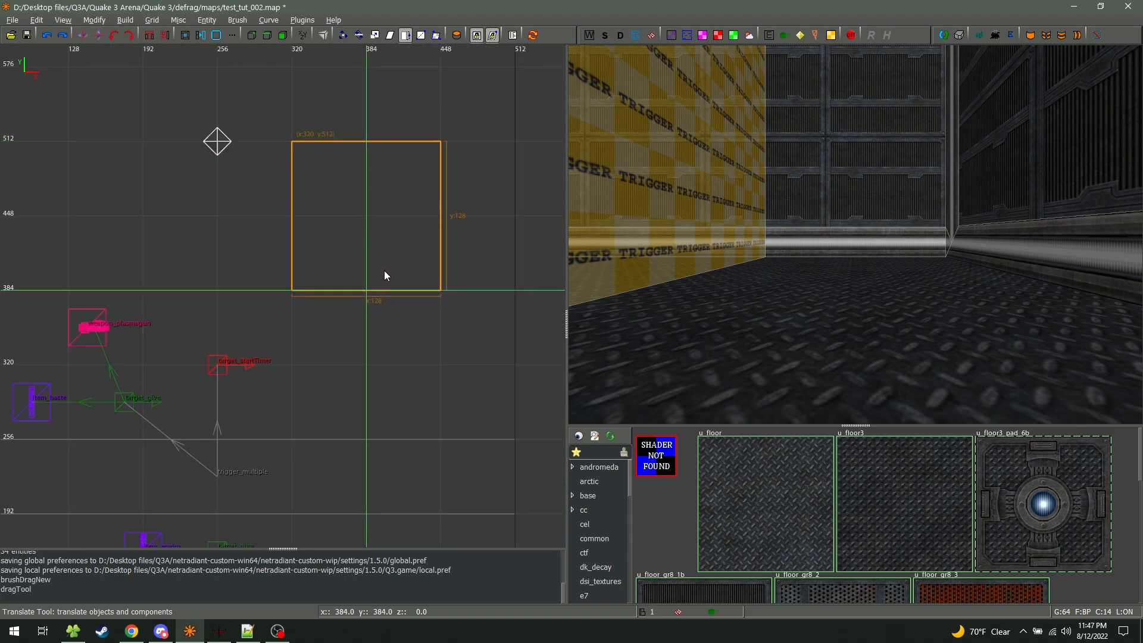
right_drag(377, 180, 290, 239)
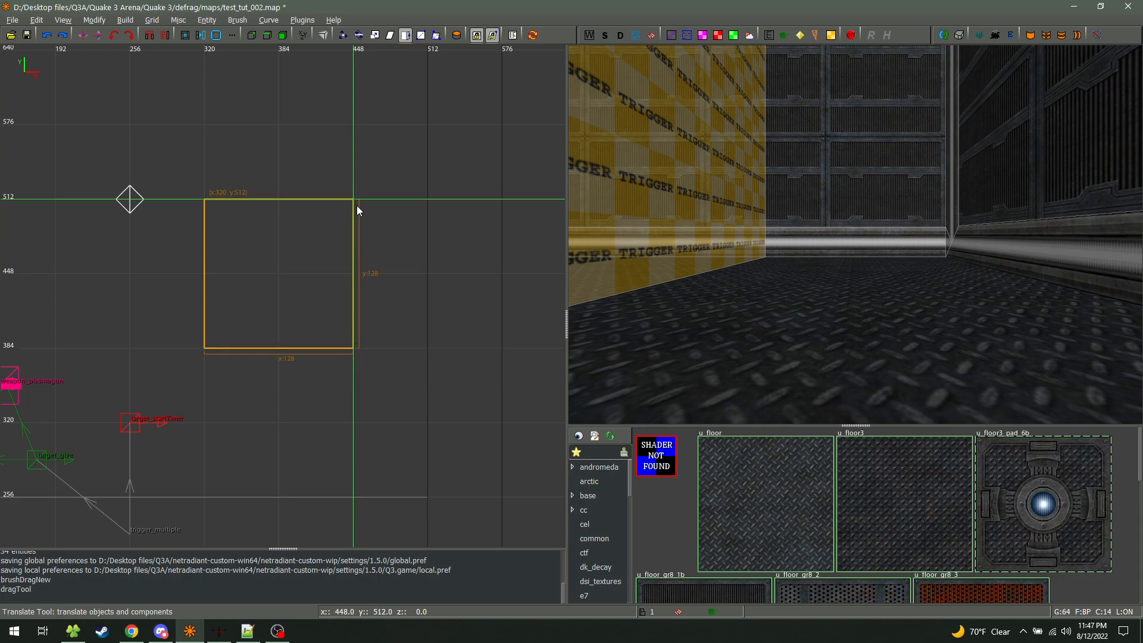
mouse_move(256, 242)
mouse_down()
mouse_move(262, 164)
mouse_move(258, 327)
mouse_up()
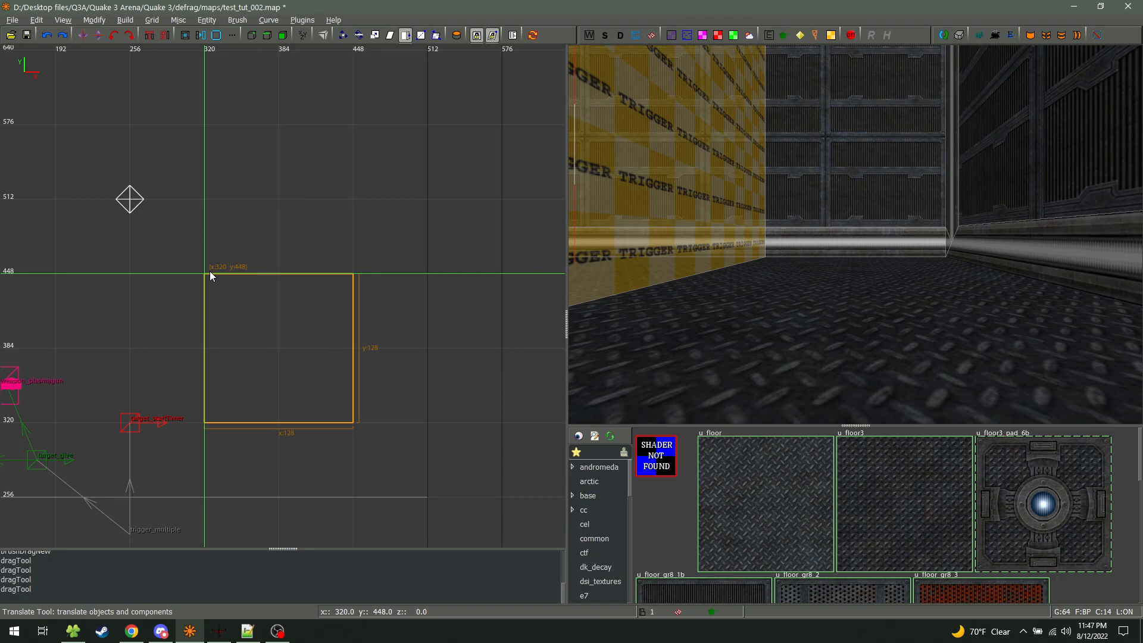
mouse_move(270, 293)
mouse_down()
mouse_move(278, 256)
mouse_move(299, 261)
mouse_move(274, 276)
mouse_up()
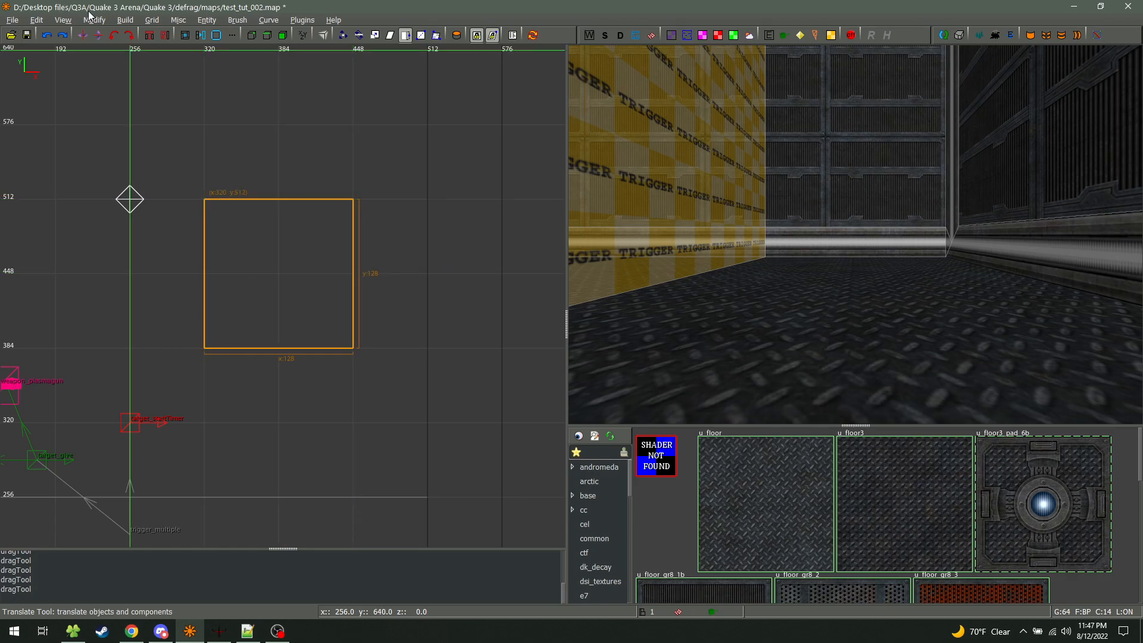
Fly the camera to the new brush, switch the 2D view to XZ, and examine the brush's 3D size labels from several sides
click(63, 20)
mouse_move(82, 171)
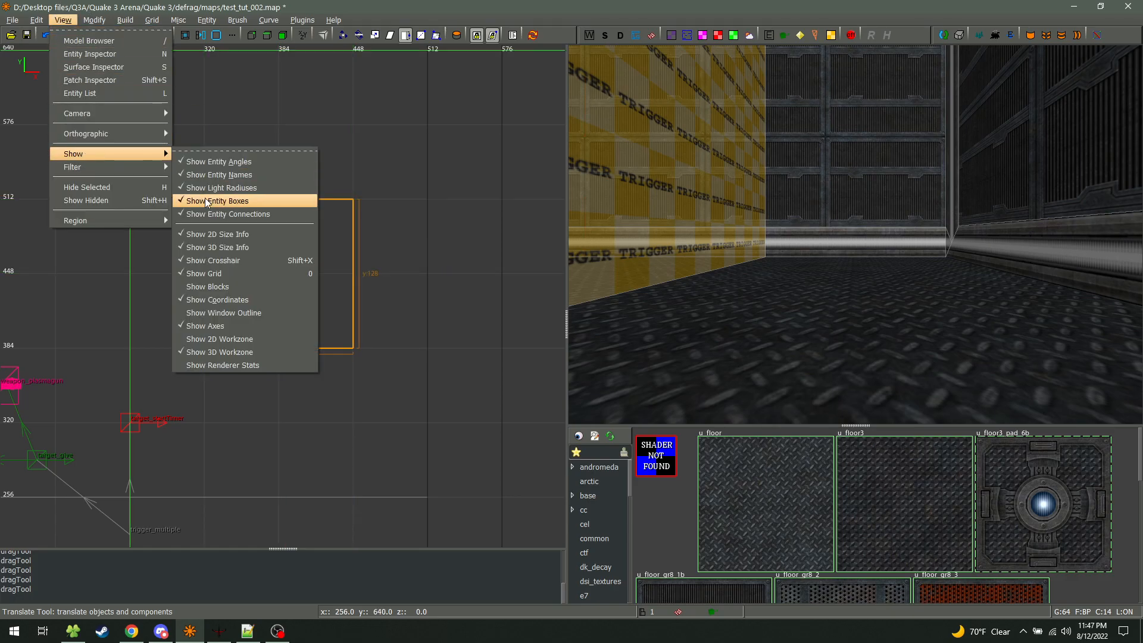
click(242, 249)
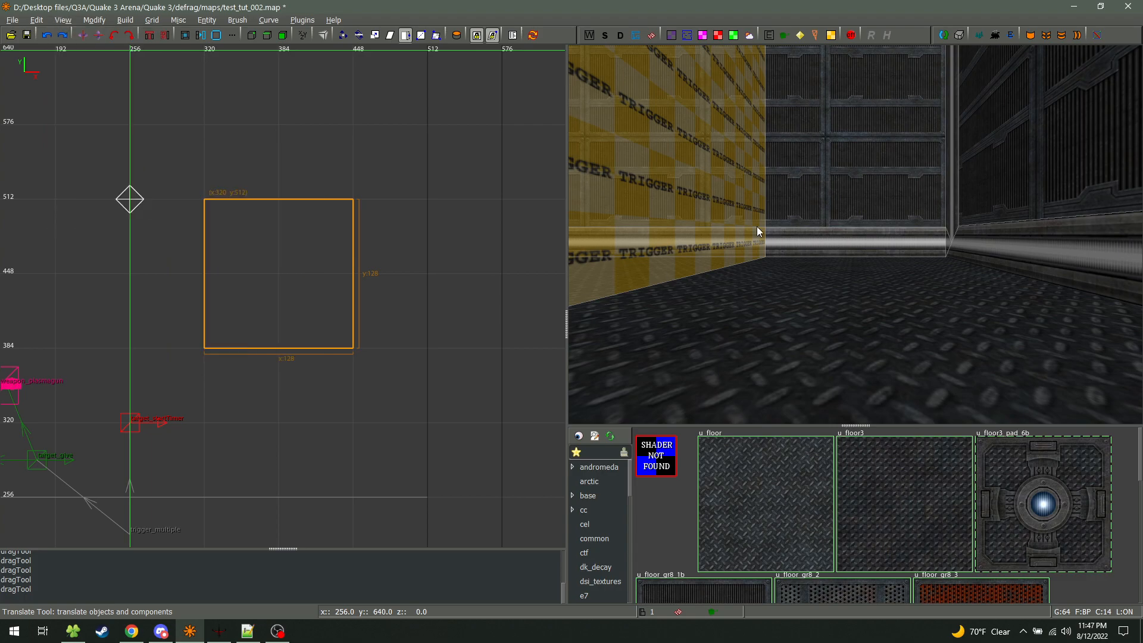
scroll(347, 246, down, 4)
key(Tab)
right_click(582, 291)
key(s)
key(a)
key(w)
right_click(855, 234)
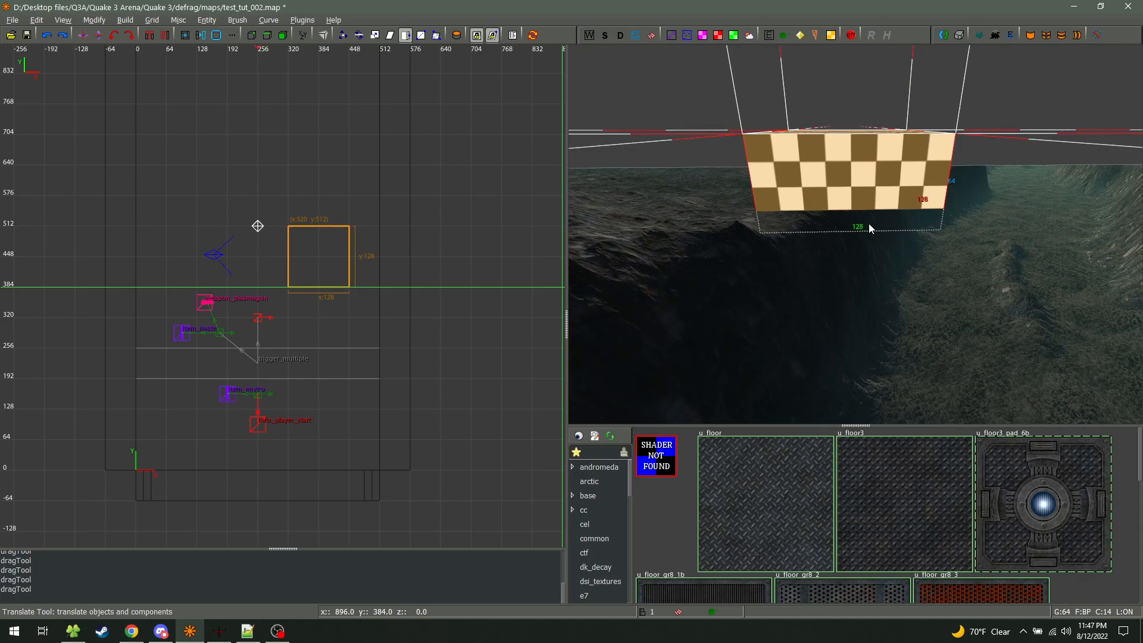
right_click(869, 228)
key(ctrl+Tab)
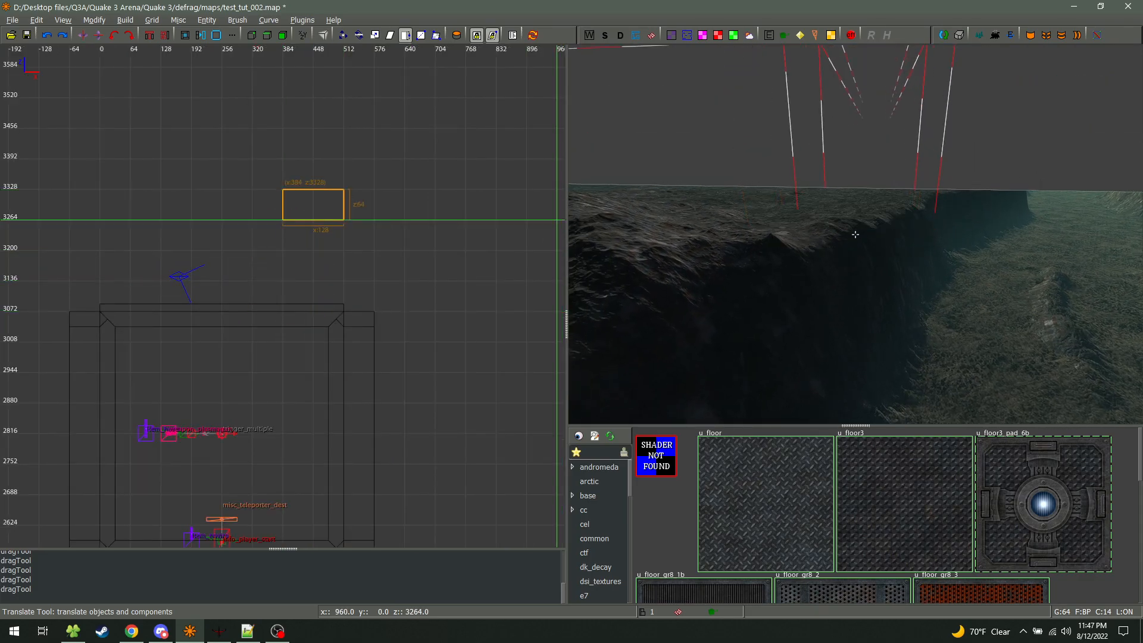
key(s)
key(w)
key(d)
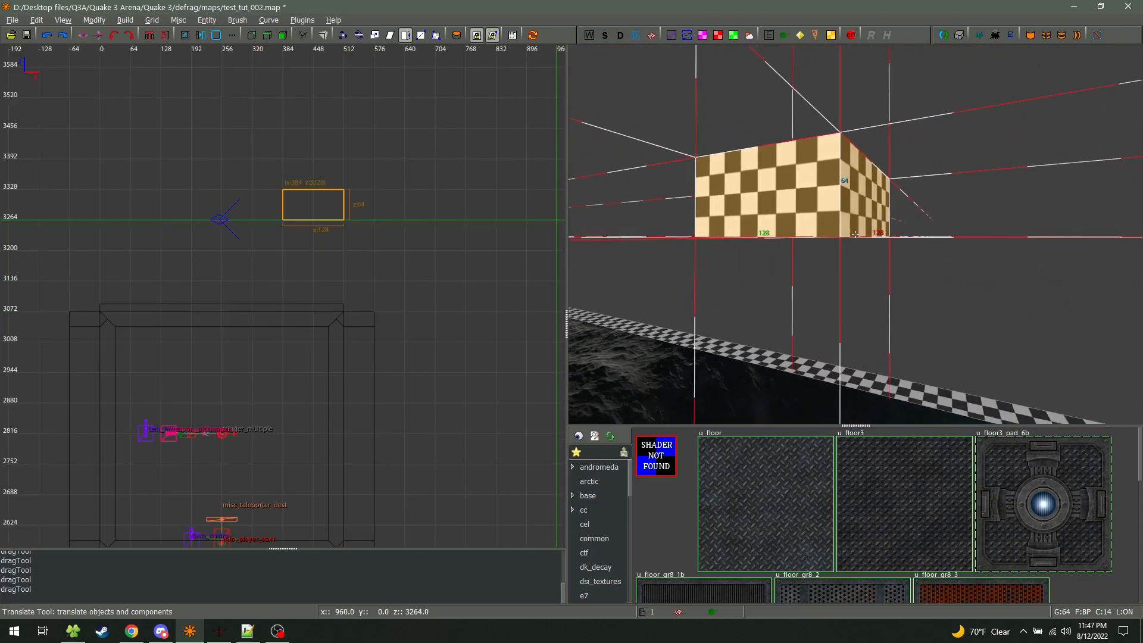
key(d)
right_click(855, 234)
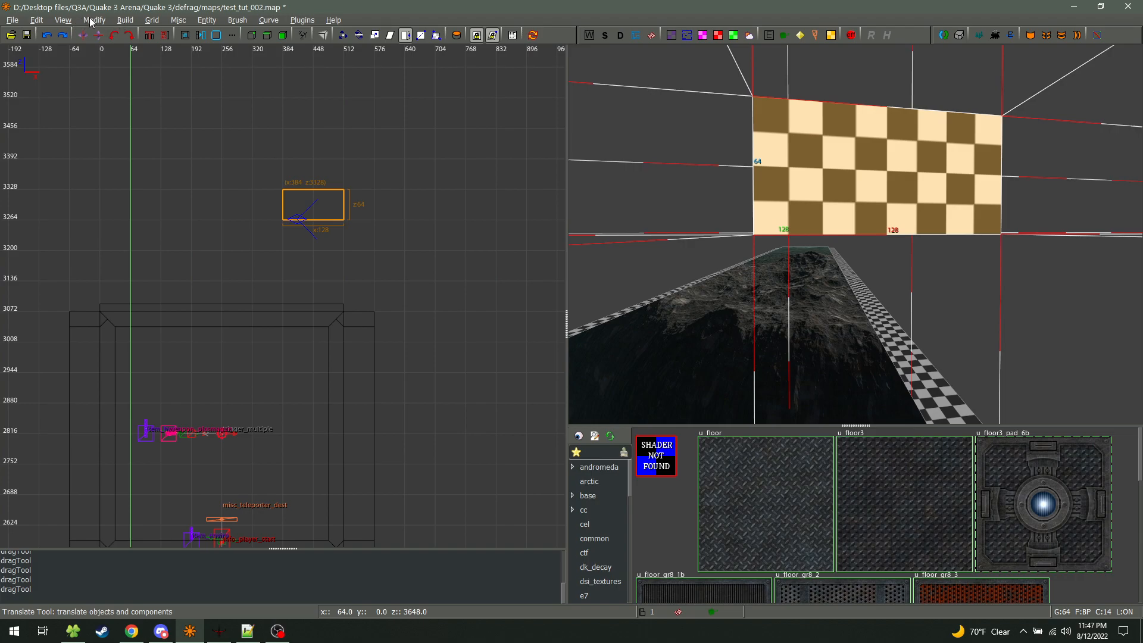
Turn off Show 3D Size Info for the selected brush
click(60, 22)
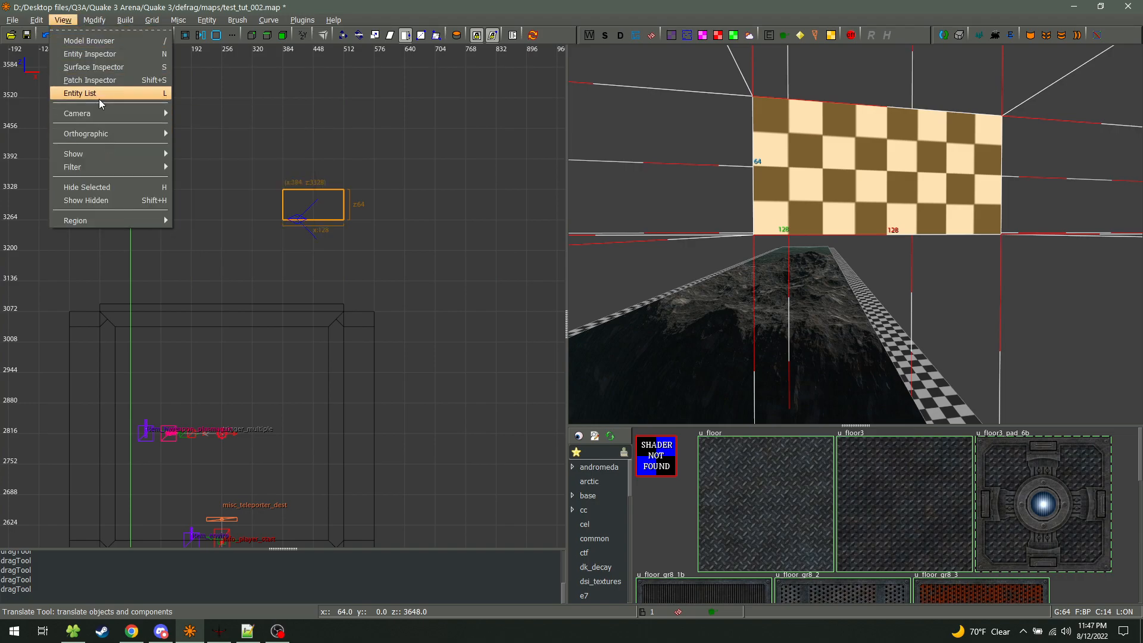
mouse_move(97, 159)
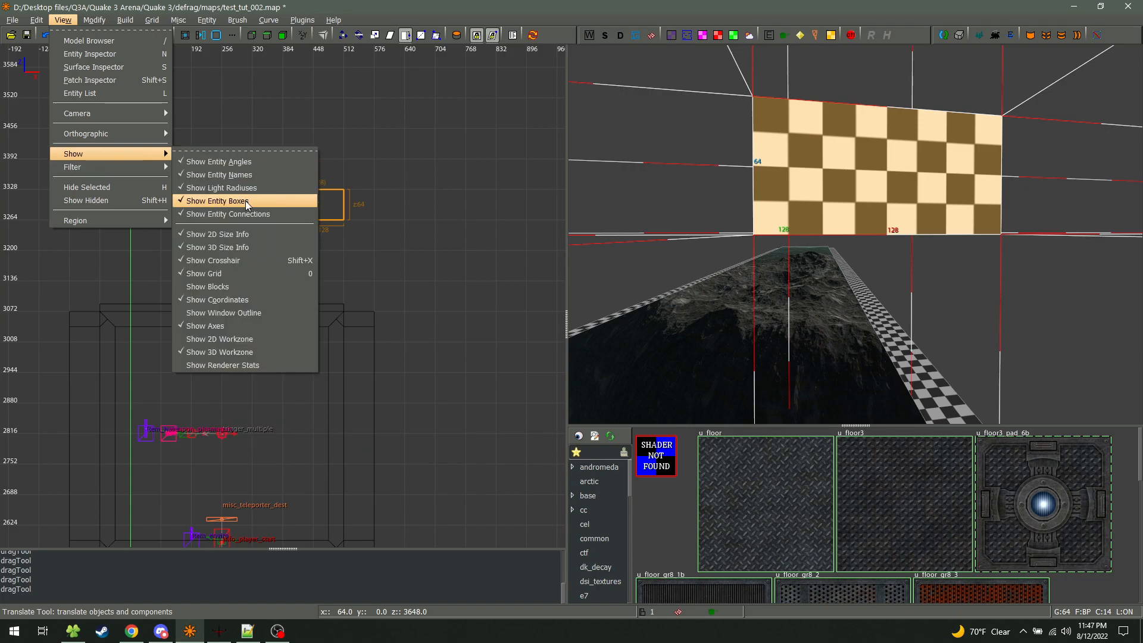
click(252, 248)
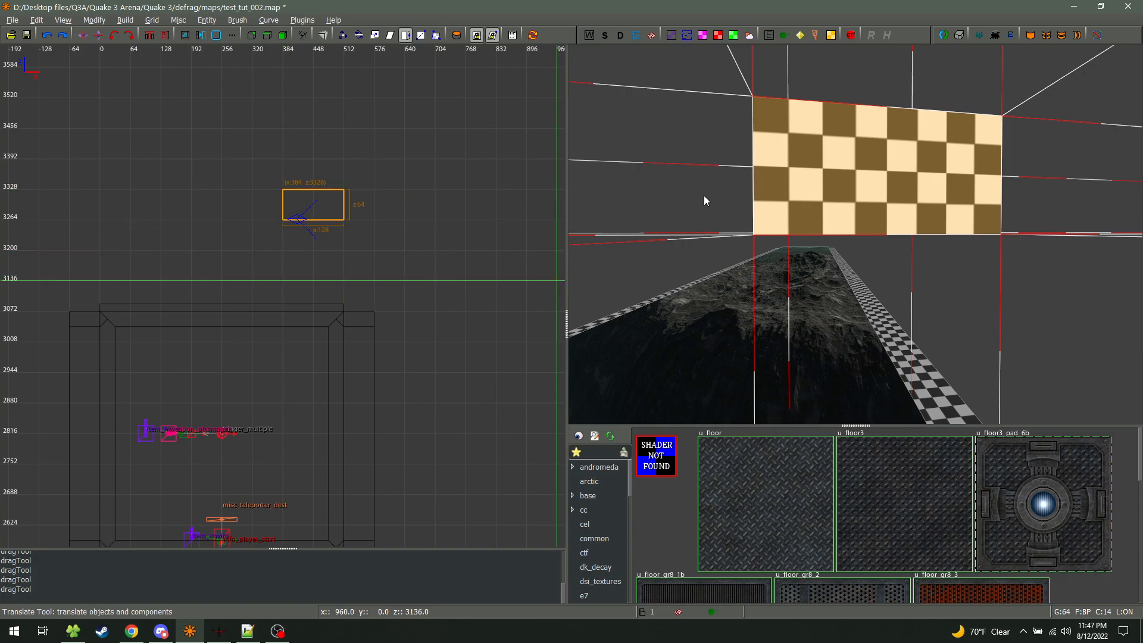
Test turning Show Crosshair off and back on in the 2D view
click(64, 21)
mouse_move(109, 156)
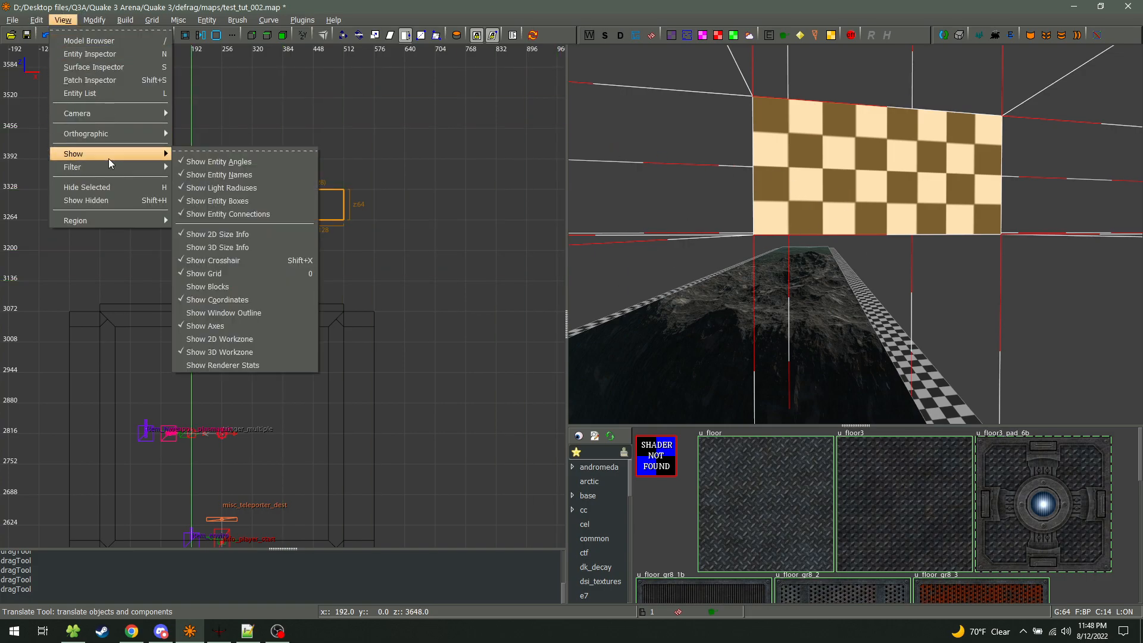
click(233, 261)
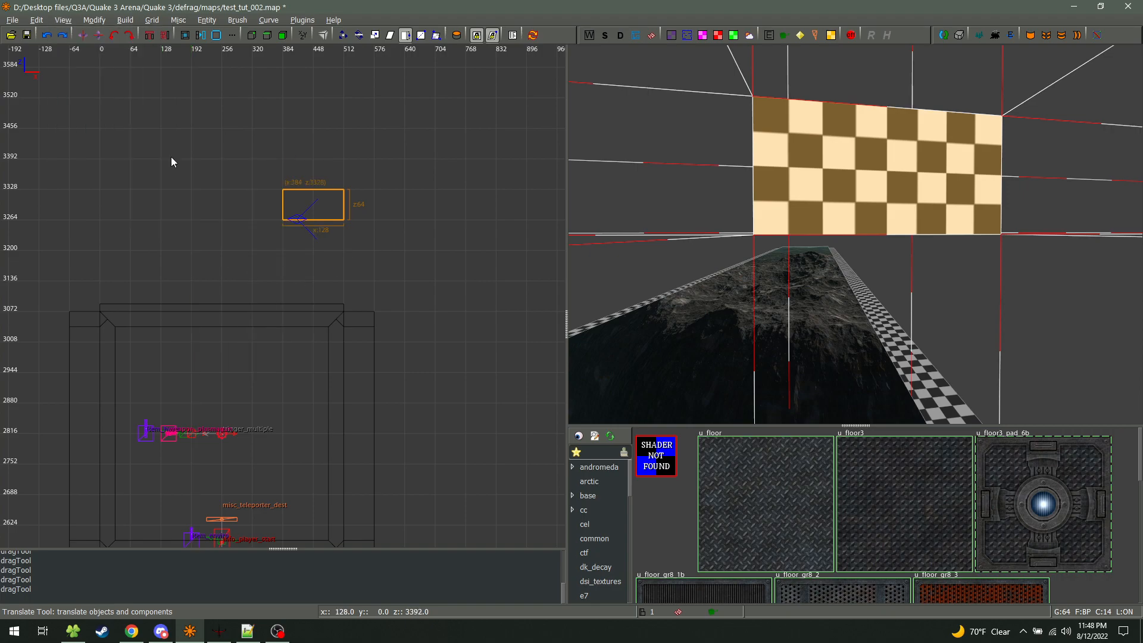
click(65, 21)
mouse_move(96, 152)
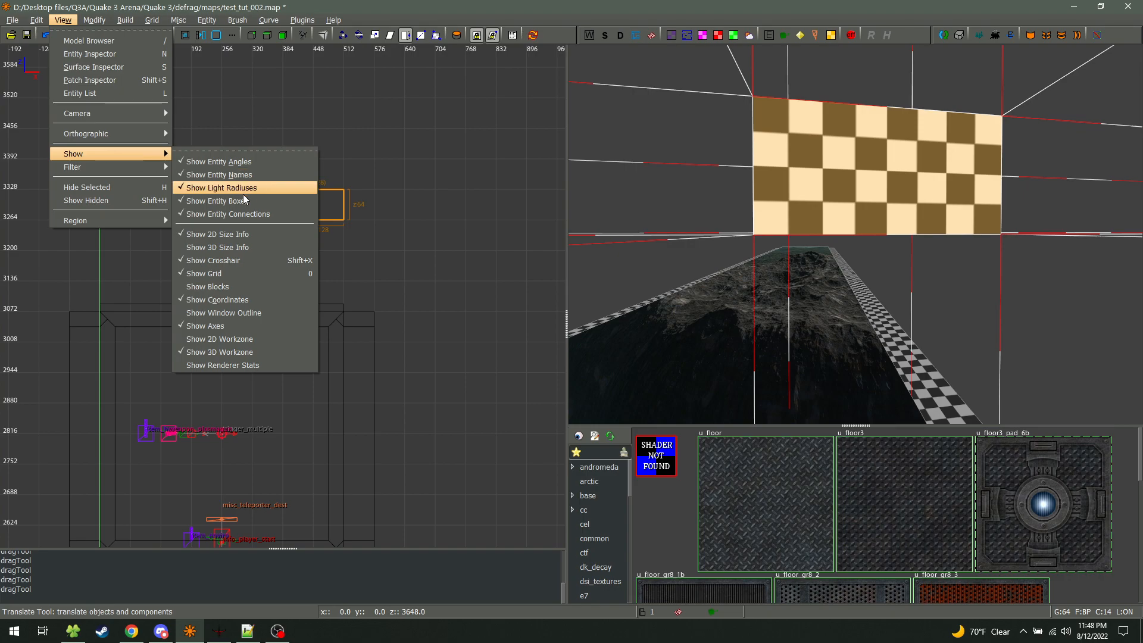
click(119, 286)
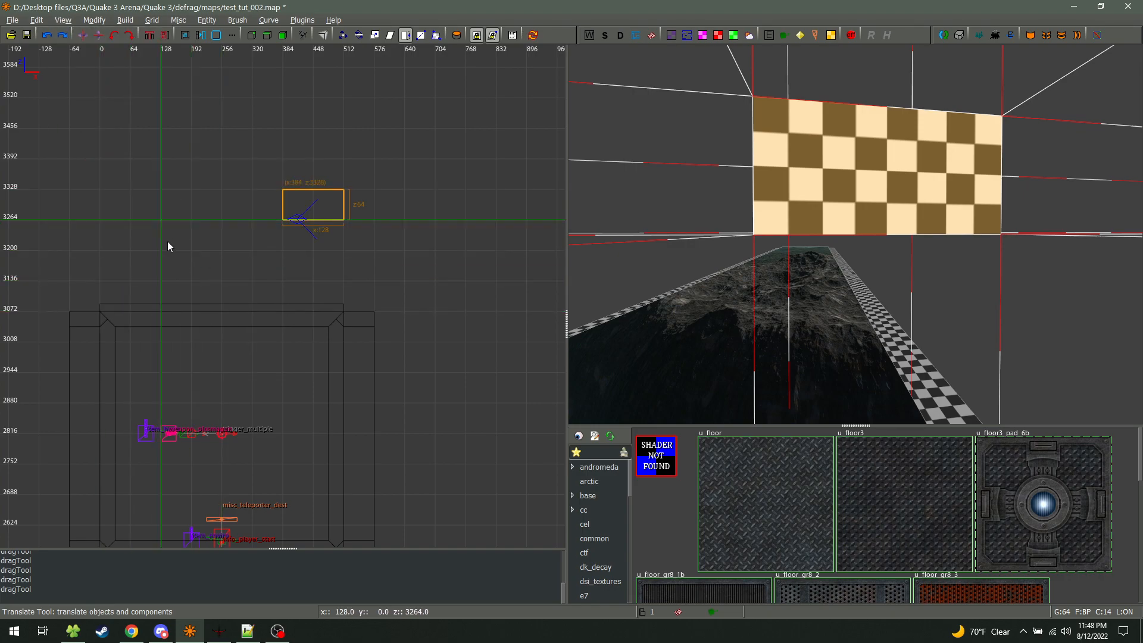
Toggle Show Grid and inspect the map at several zoom levels, returning the 2D view to XY
click(63, 19)
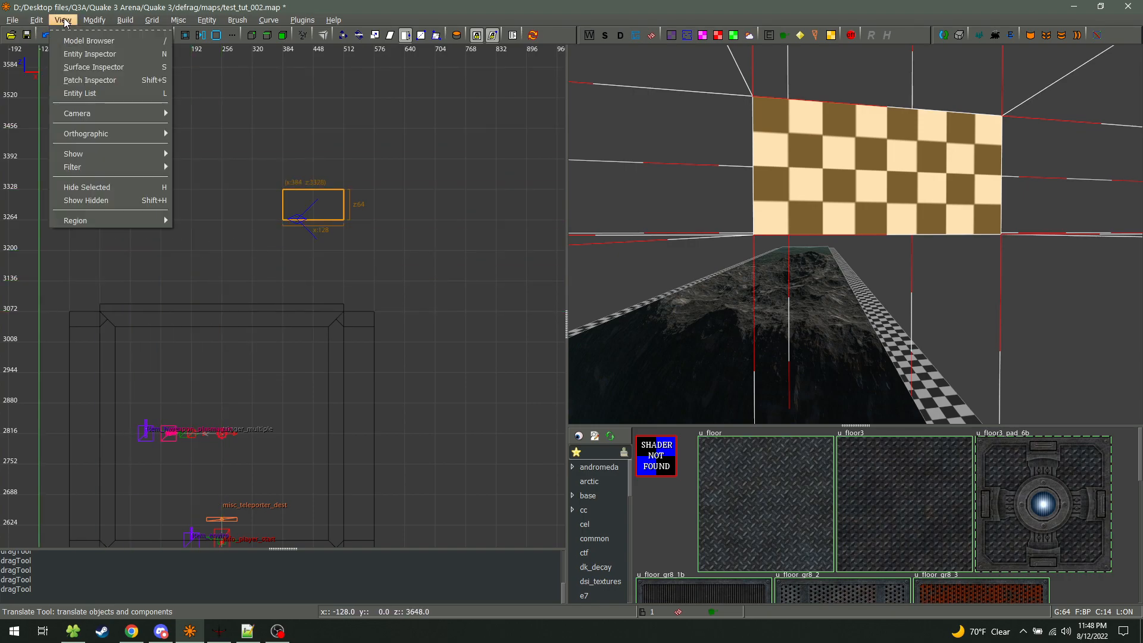
mouse_move(87, 156)
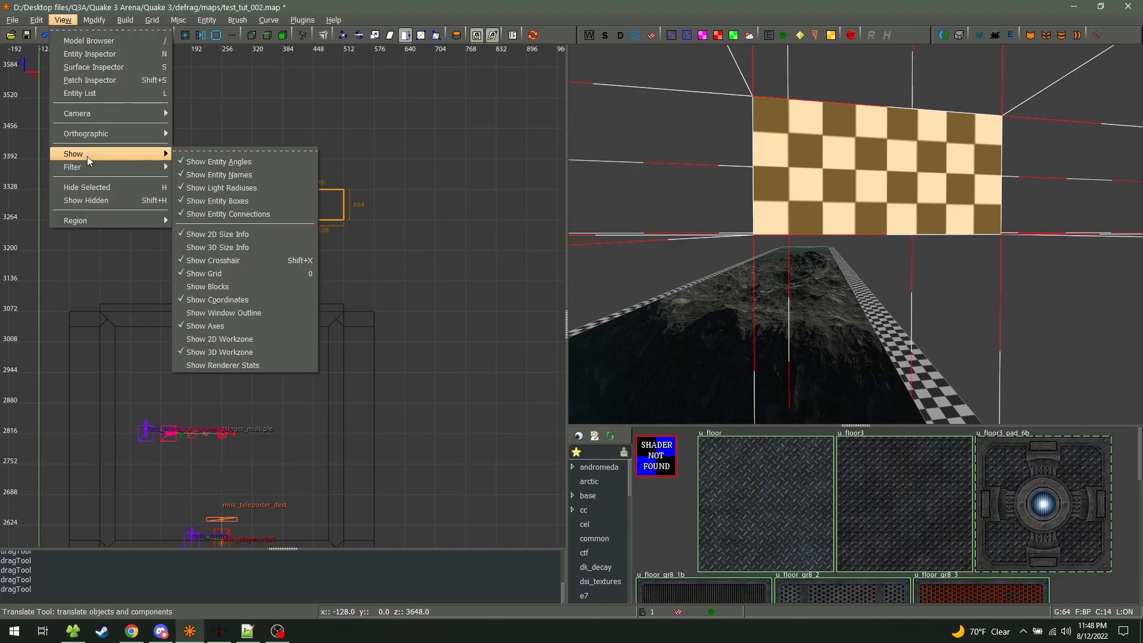
click(241, 274)
scroll(278, 291, down, 8)
scroll(307, 353, up, 5)
scroll(312, 362, down, 2)
key(ctrl+Tab)
scroll(313, 353, down, 3)
key(ctrl+Tab)
scroll(313, 340, up, 1)
scroll(312, 317, up, 2)
right_drag(276, 289, 363, 414)
scroll(301, 277, up, 2)
scroll(322, 280, down, 2)
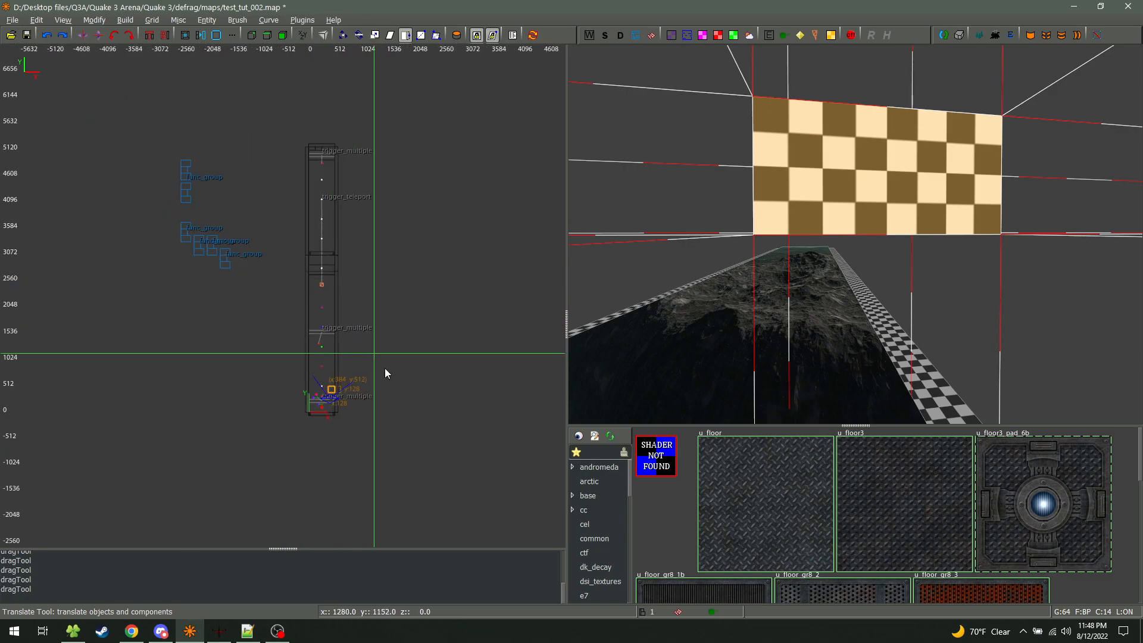
Widen the 2D view area and resize the new brush to 320 by 256 units
drag(566, 381, 675, 357)
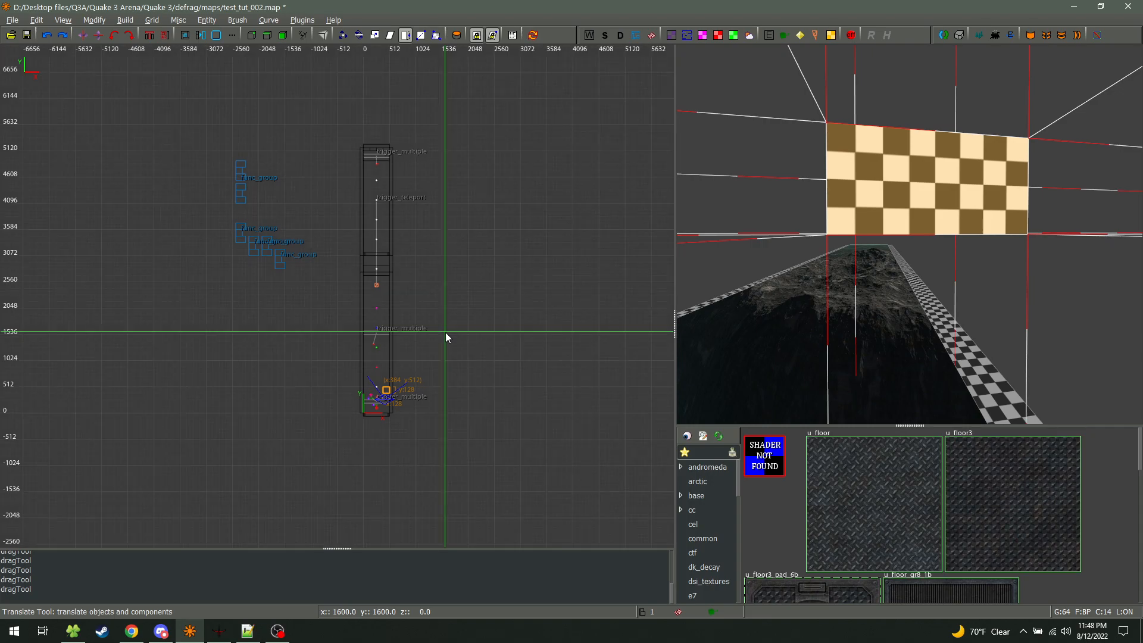
scroll(439, 391, up, 6)
scroll(431, 399, up, 2)
drag(287, 158, 286, 116)
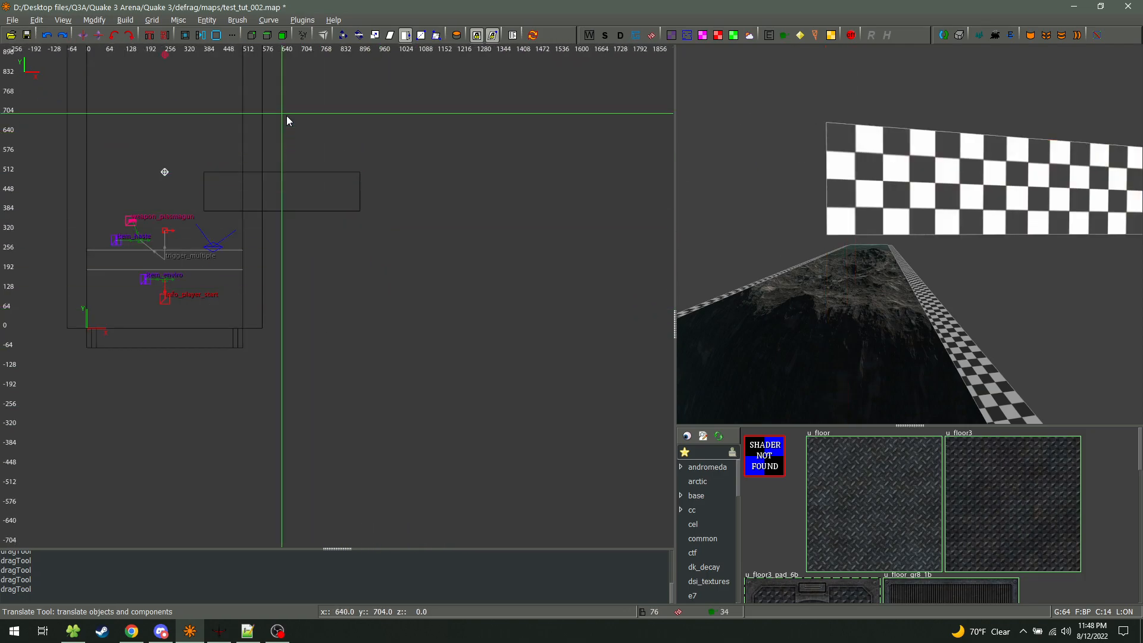
mouse_move(312, 174)
mouse_down()
mouse_move(341, 83)
mouse_move(371, 173)
mouse_move(327, 176)
mouse_up()
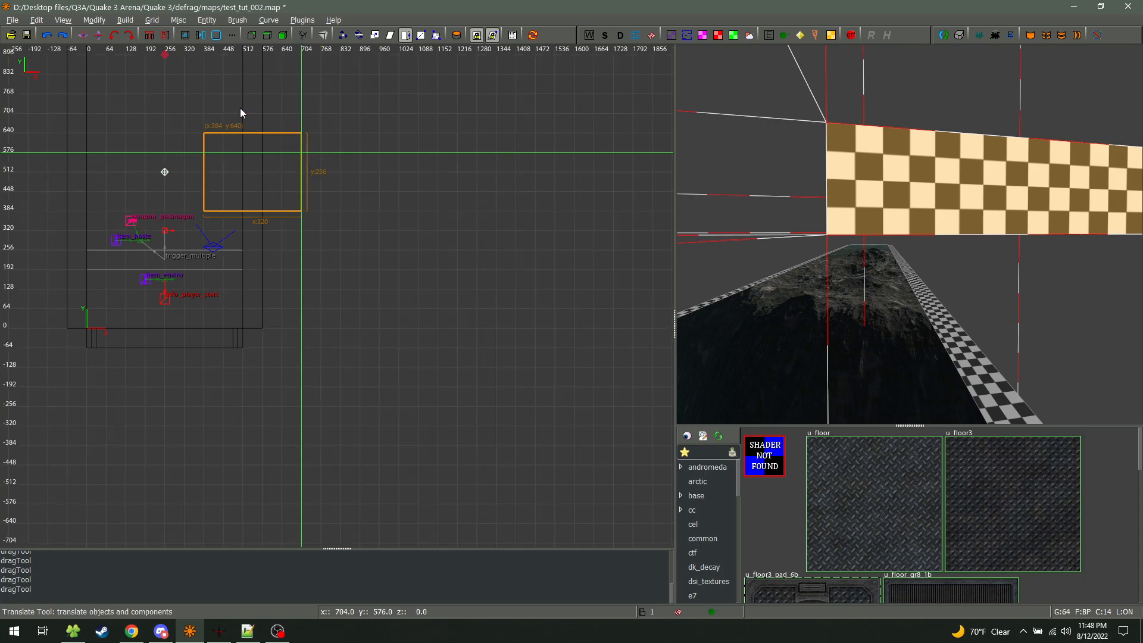
Turn on Show Blocks and inspect the block lines in the 2D view at far zoom
click(125, 20)
mouse_move(62, 20)
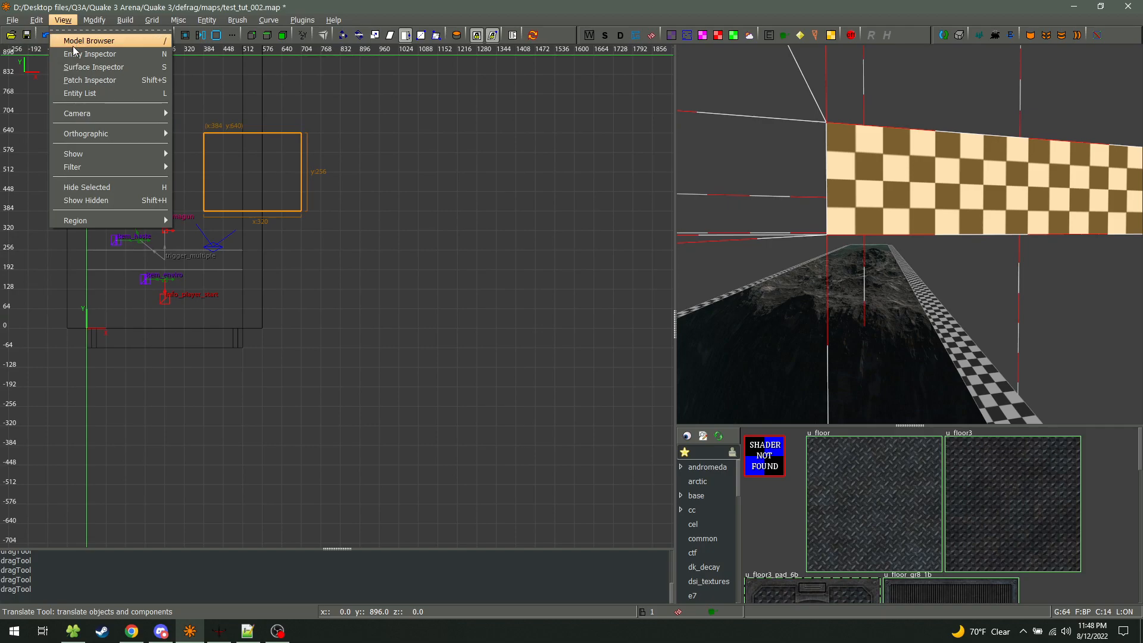
mouse_move(111, 153)
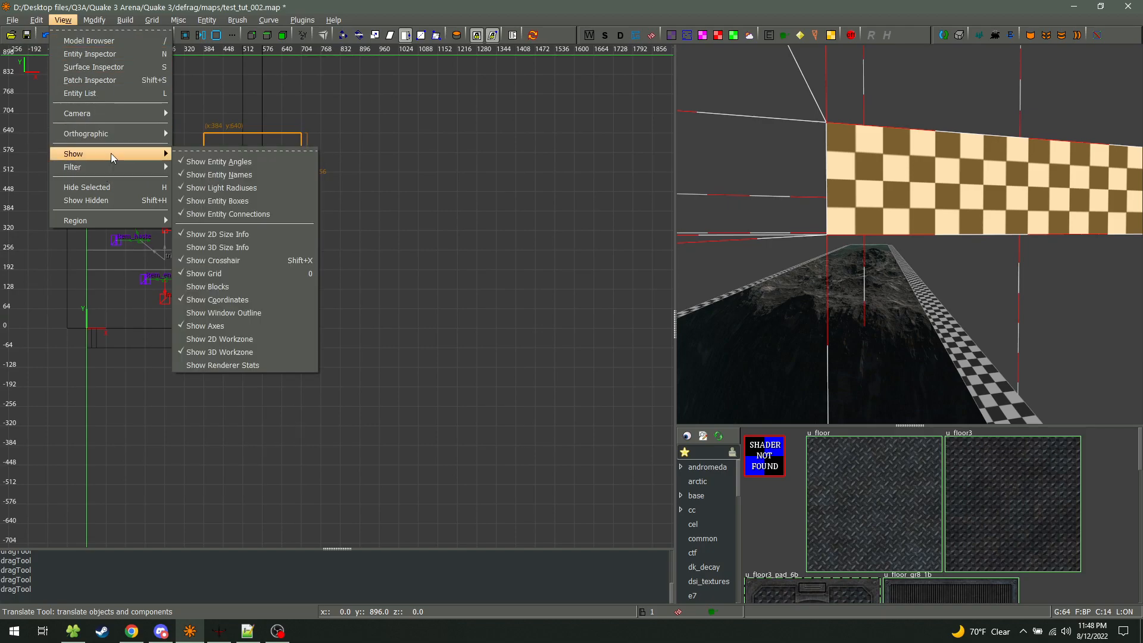
click(254, 286)
scroll(241, 280, down, 8)
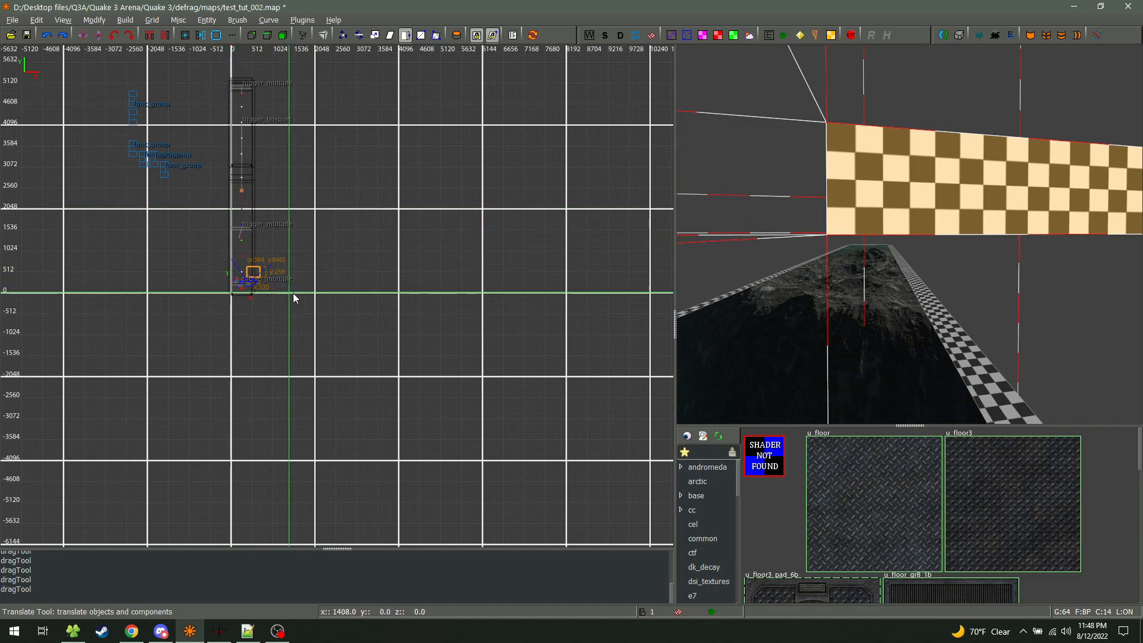
scroll(184, 243, down, 5)
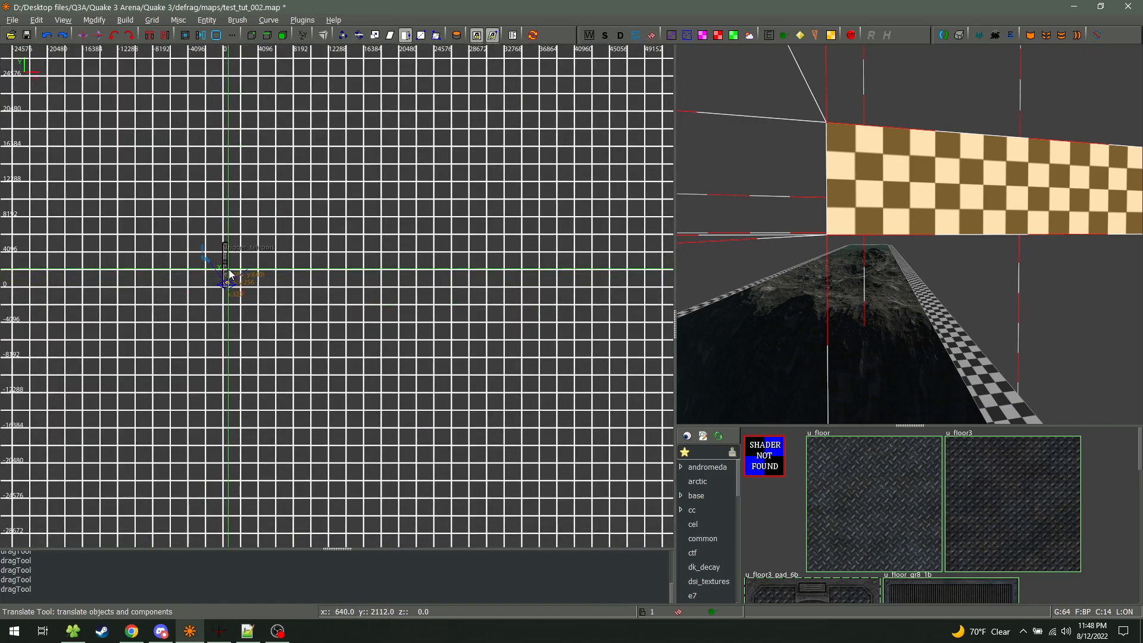
Turn off Show Blocks to remove the block lines from the 2D view
click(63, 19)
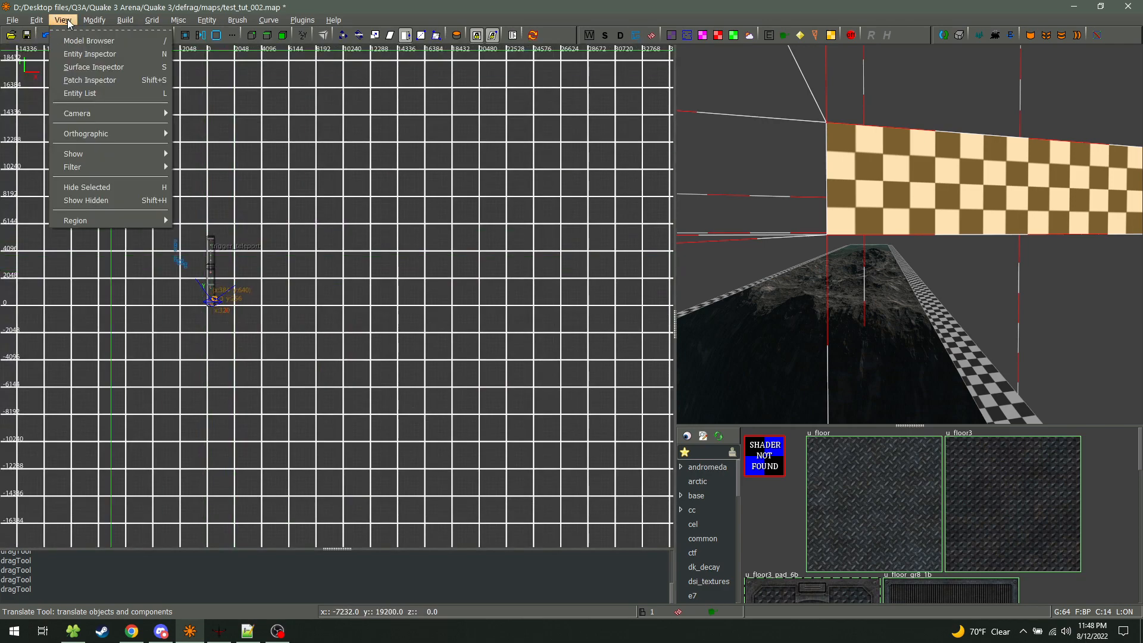
mouse_move(99, 156)
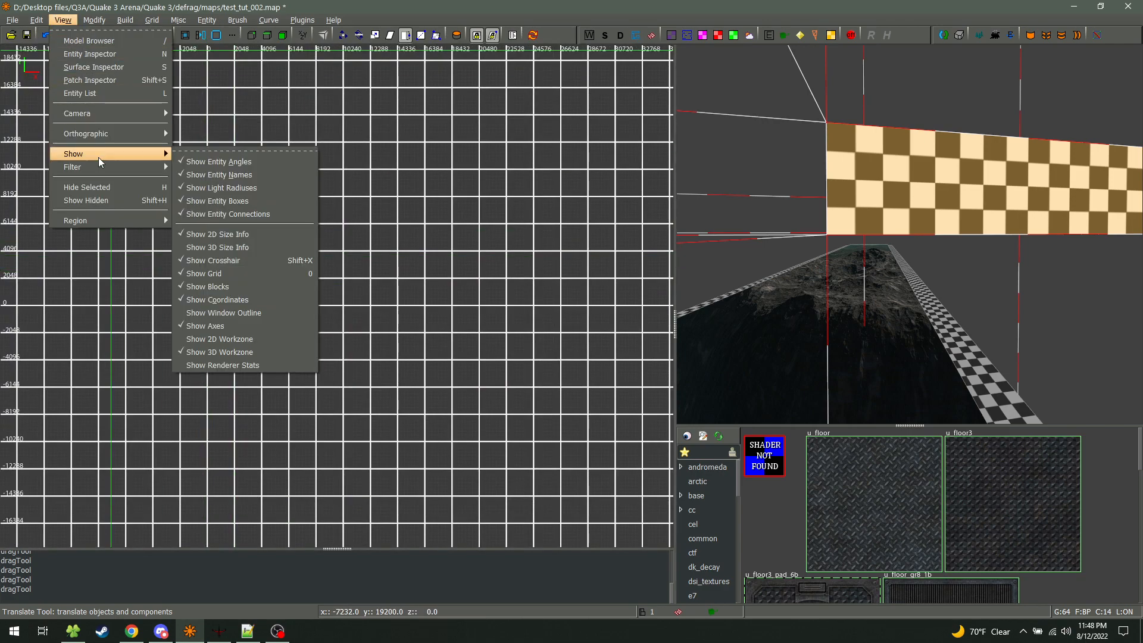
click(241, 286)
Test turning Show Coordinates off and back on in the 2D view
click(63, 19)
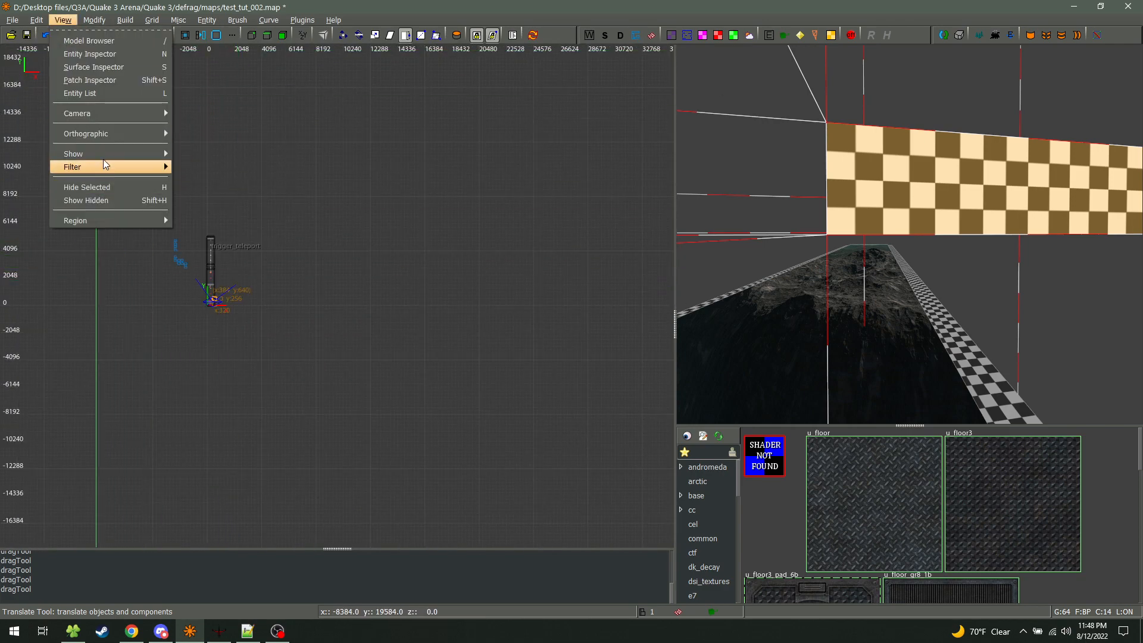
mouse_move(106, 152)
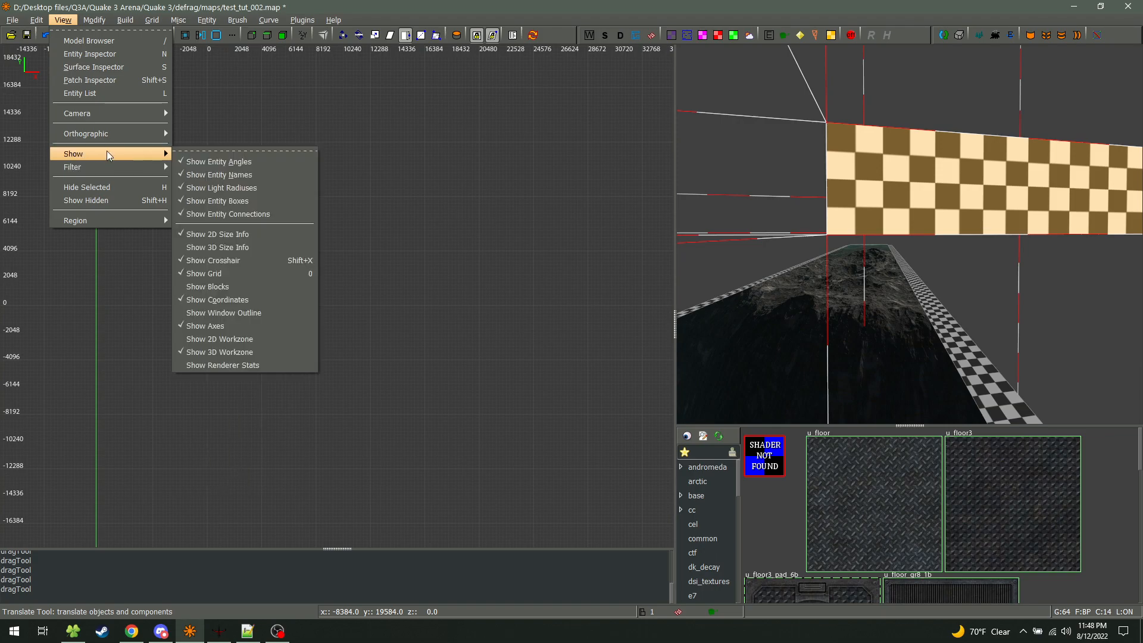
click(249, 300)
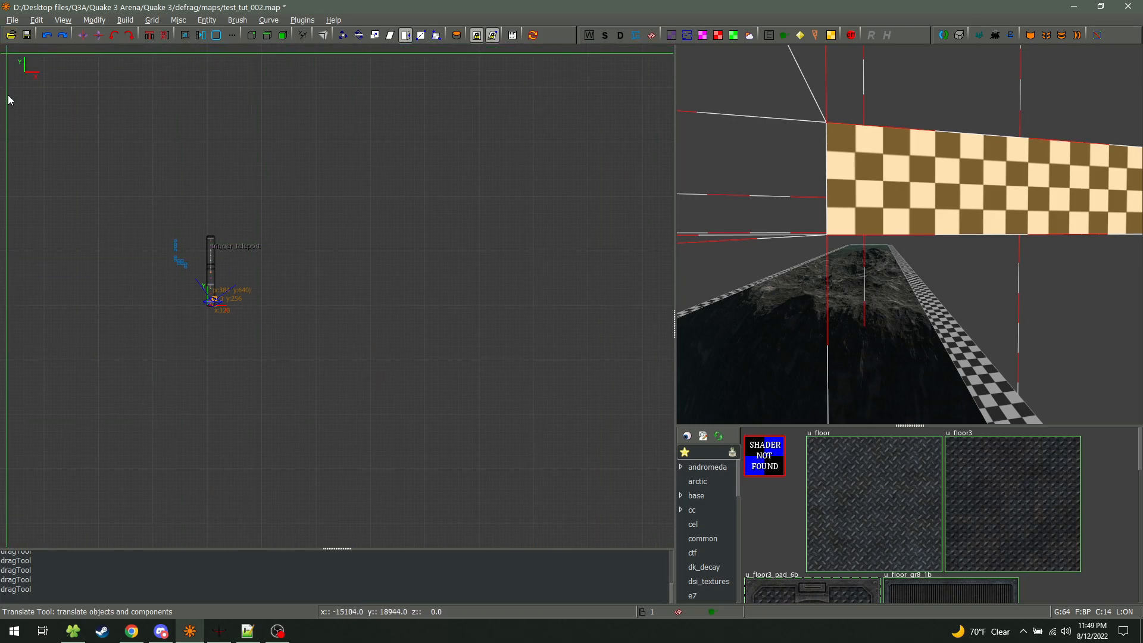
scroll(203, 316, up, 6)
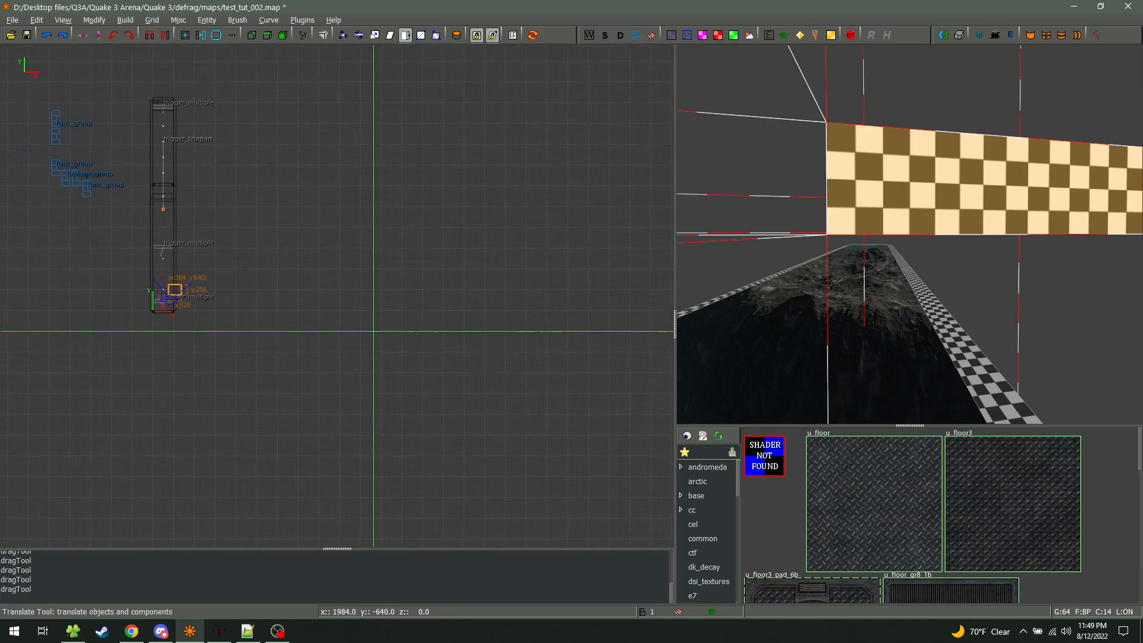
click(62, 20)
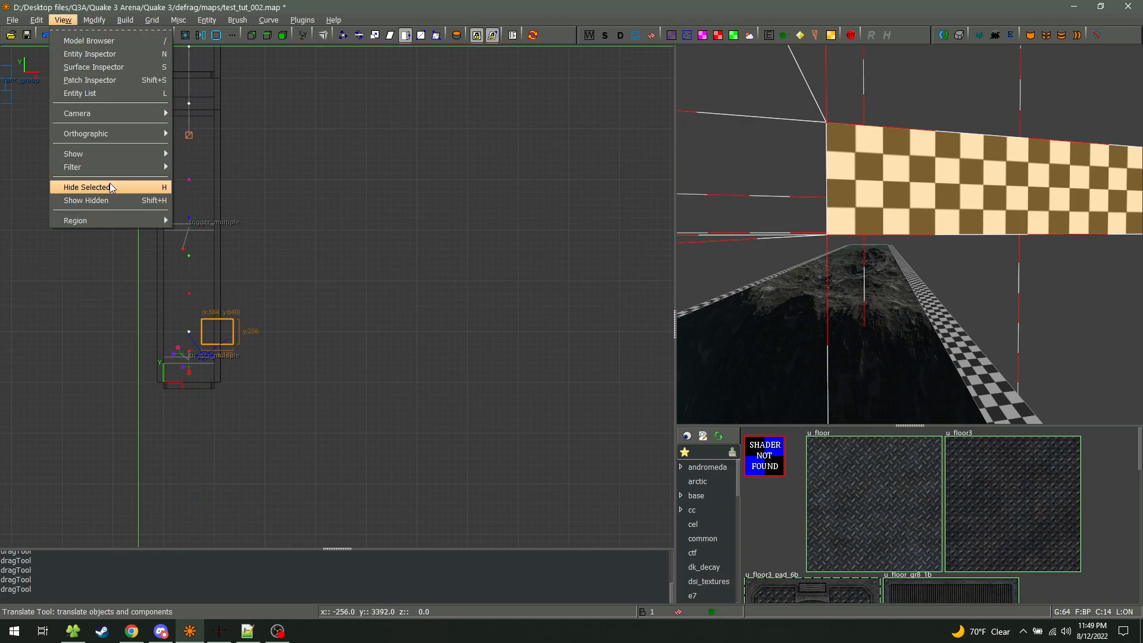
mouse_move(113, 156)
click(241, 299)
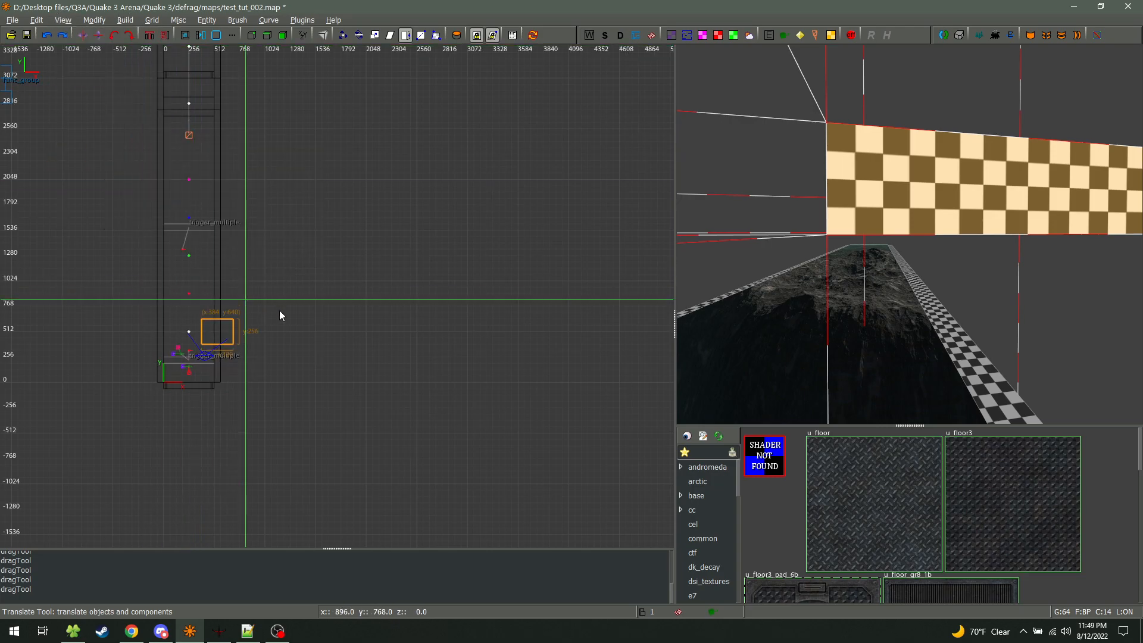
Test turning Show Window Outline on and back off
click(62, 20)
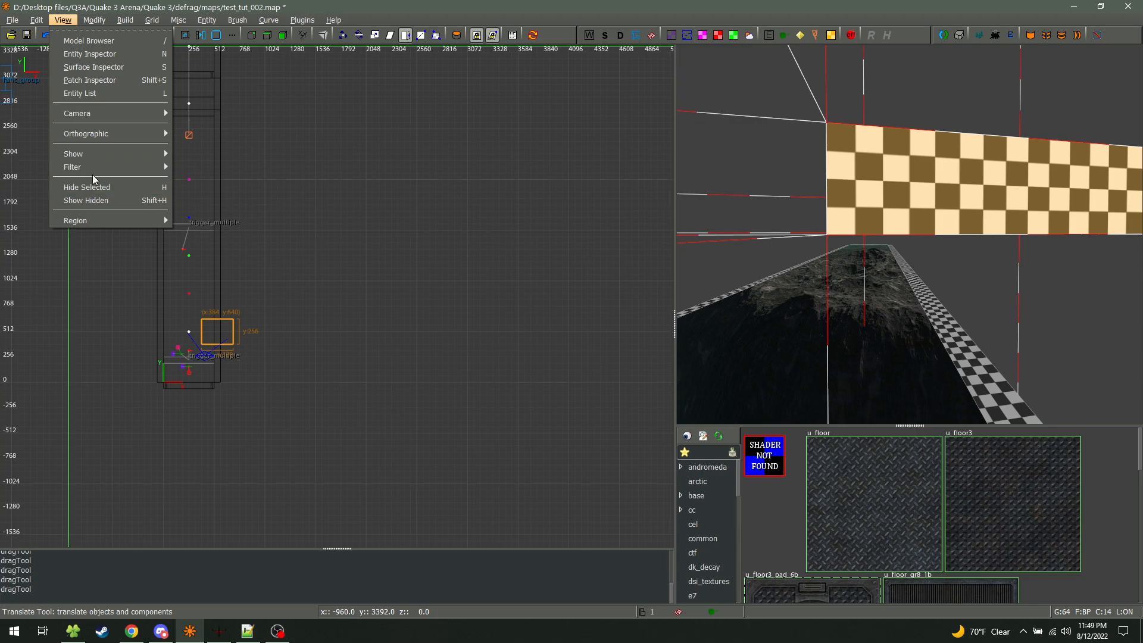
mouse_move(100, 156)
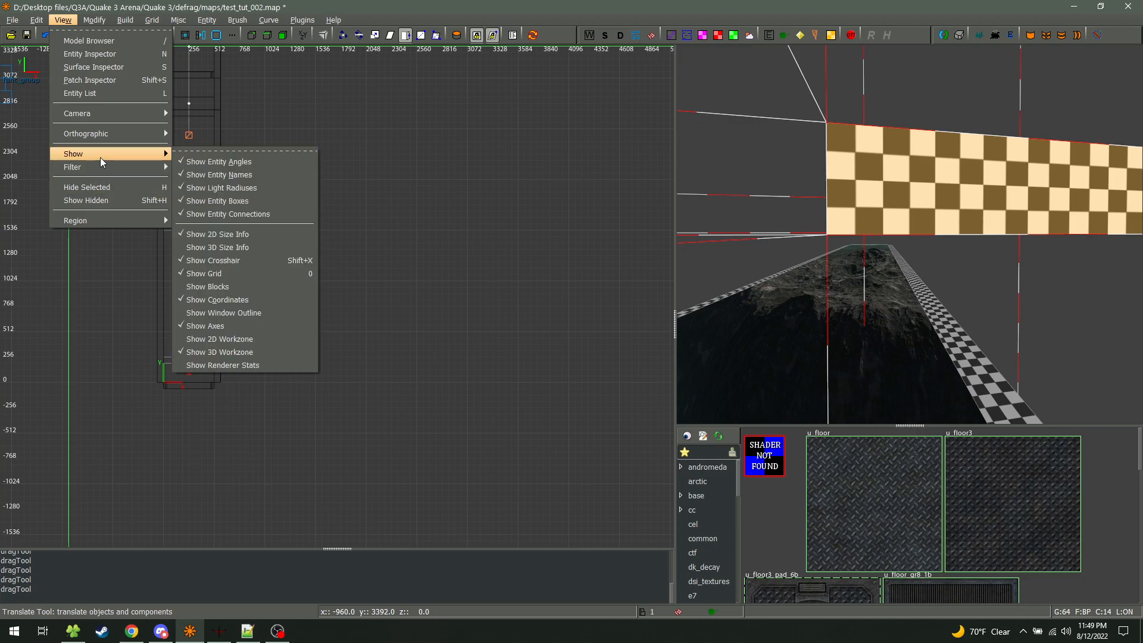
click(257, 312)
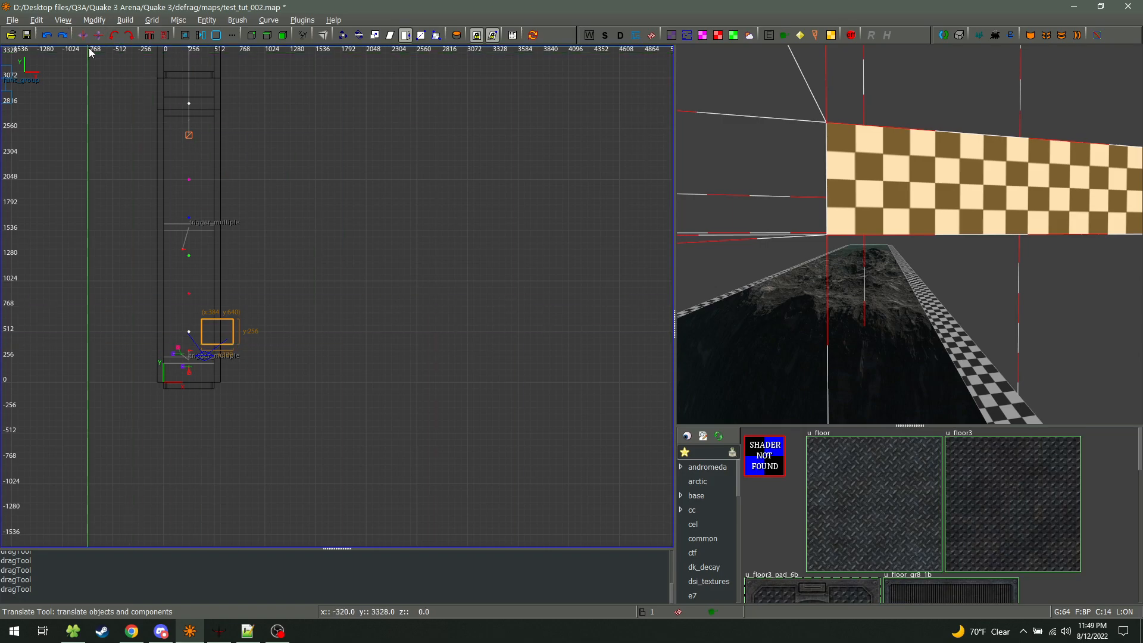
click(62, 21)
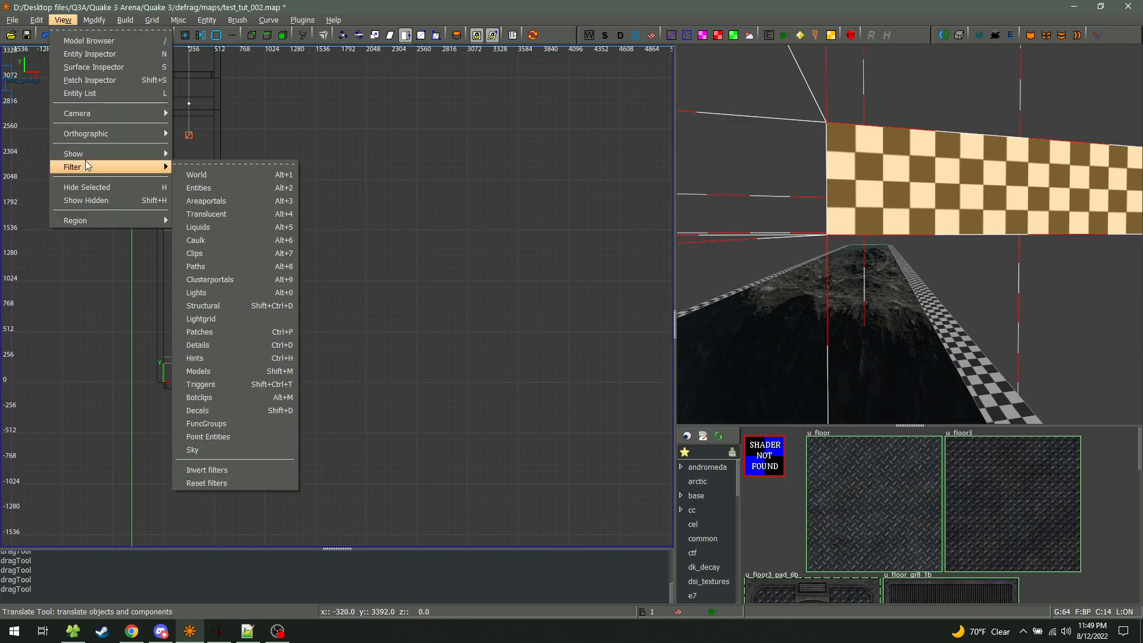
mouse_move(89, 153)
click(232, 312)
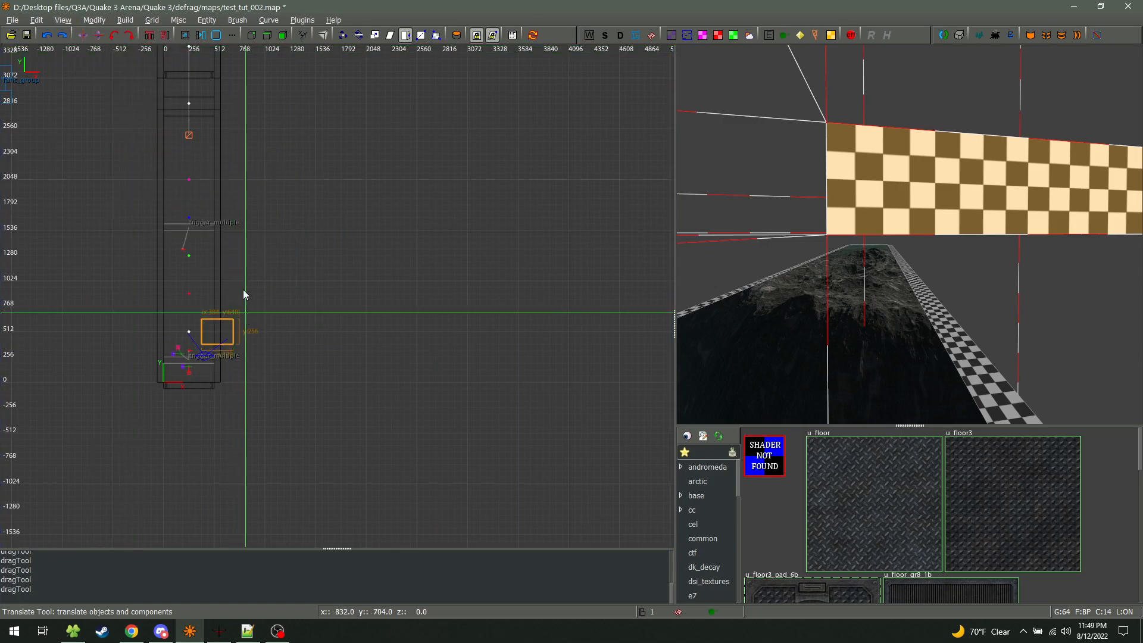
Test turning Show Axes off and back on, inspecting the 2D view around the map origin
click(61, 21)
mouse_move(104, 155)
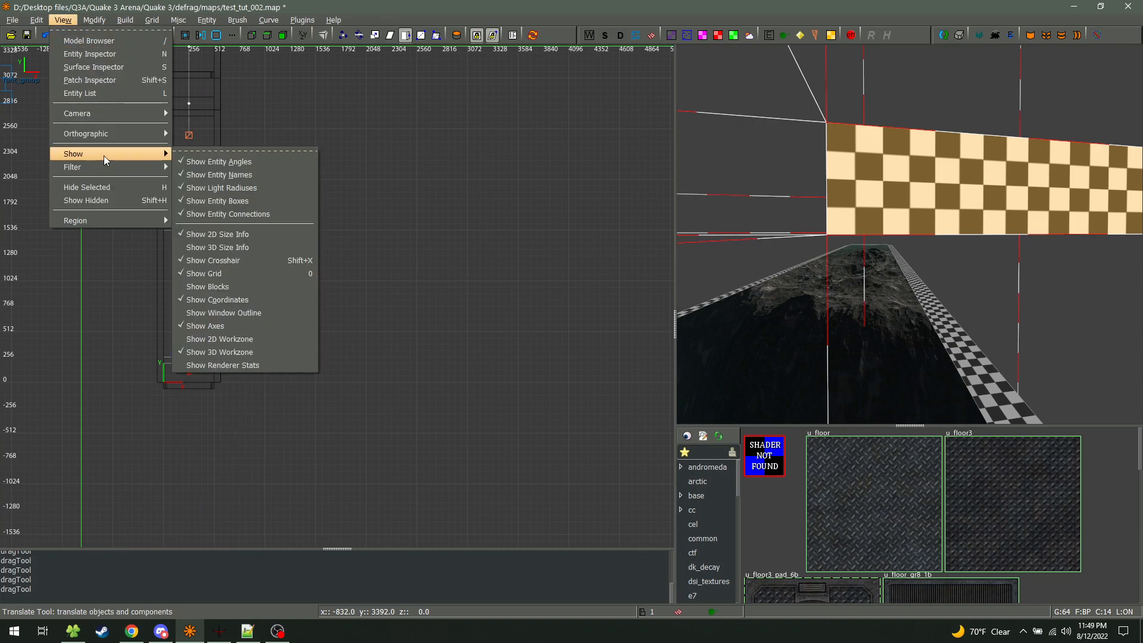
click(261, 326)
scroll(252, 337, up, 5)
scroll(284, 326, up, 1)
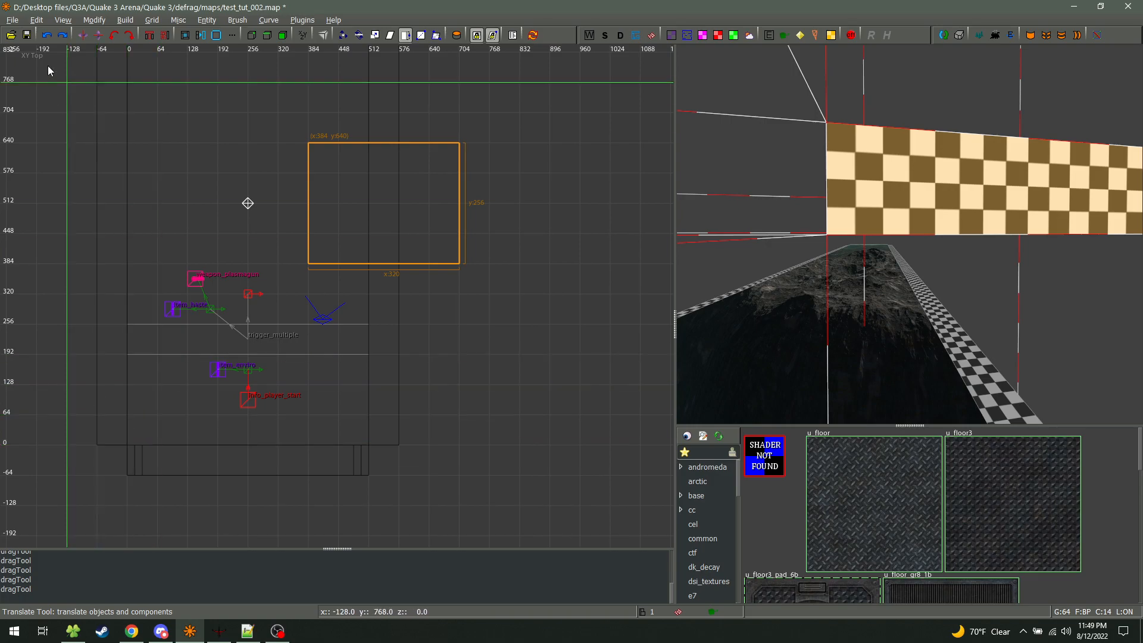
click(44, 22)
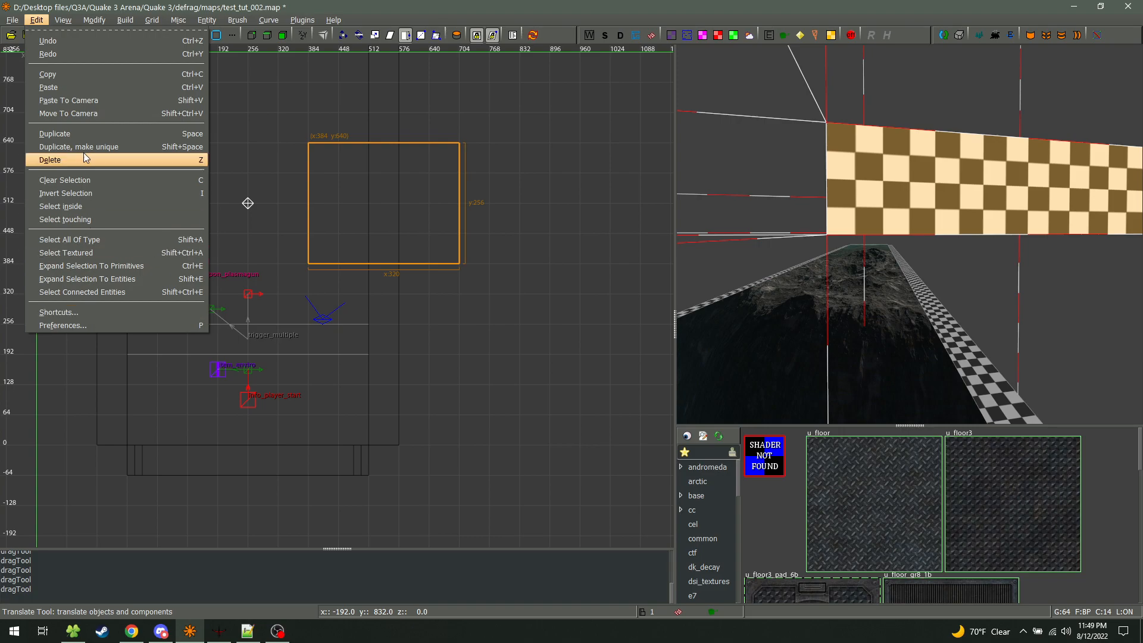
mouse_move(64, 20)
mouse_move(119, 154)
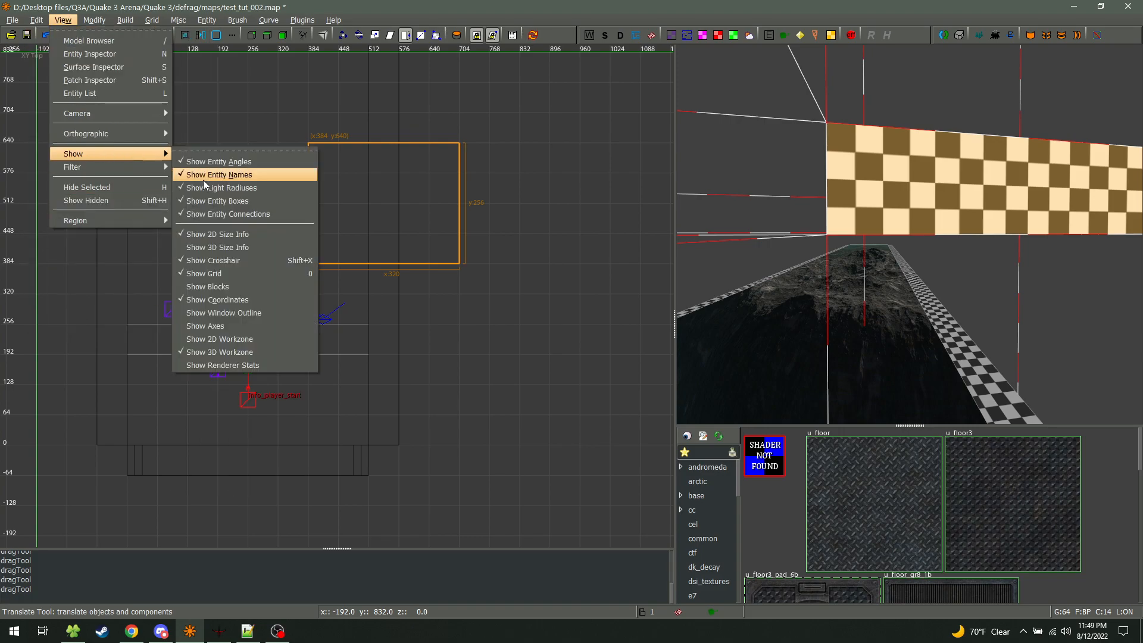
click(238, 326)
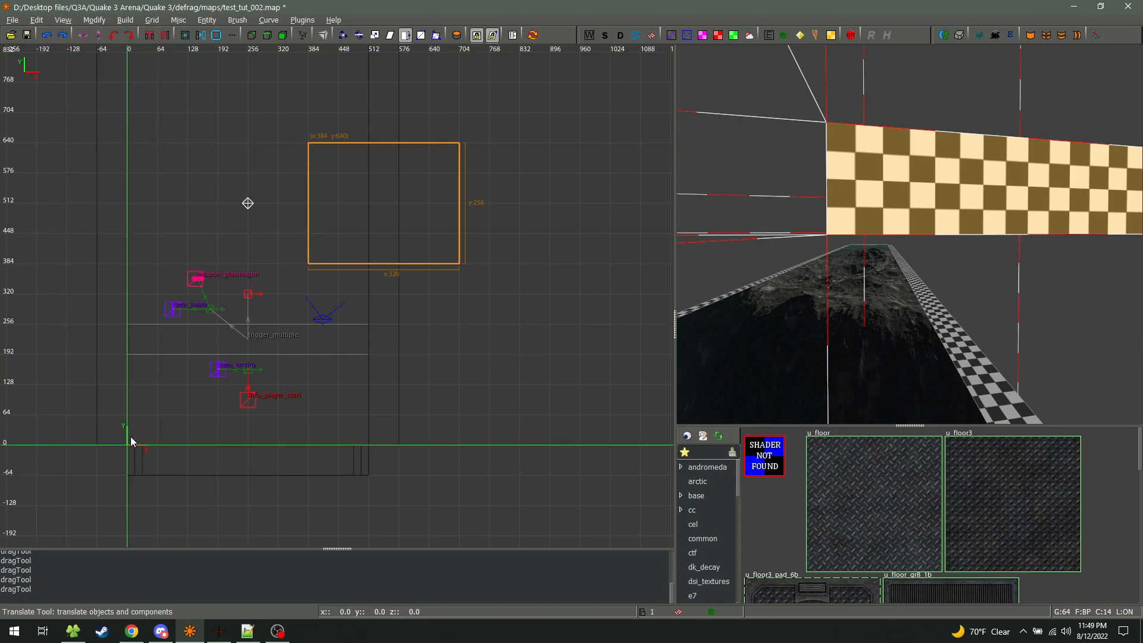
Open the Show display options at the Show 2D Workzone setting
click(92, 19)
mouse_move(99, 169)
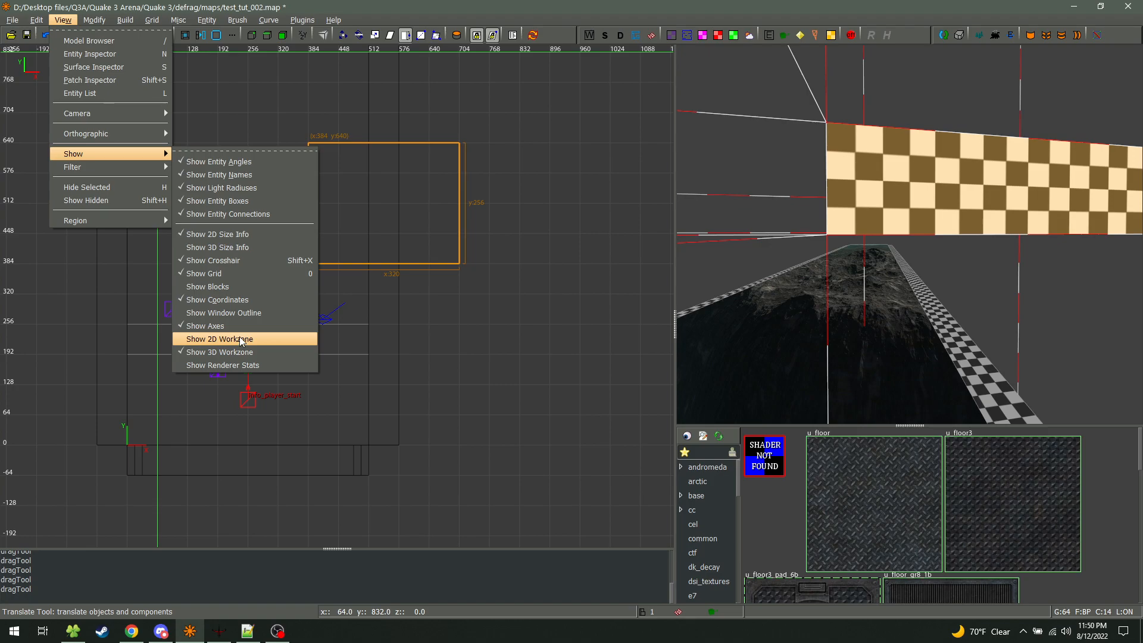
Show the 2D workzone lines and move the selected brush outside the corridor so its corner sits at x 576, y 640
click(240, 339)
scroll(421, 271, down, 1)
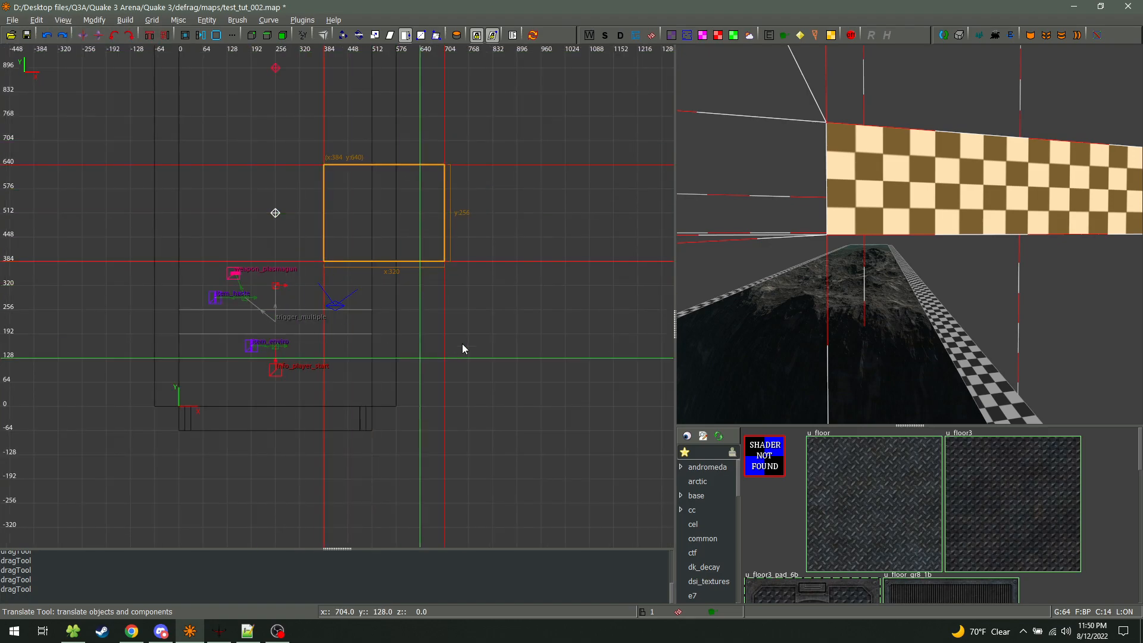
mouse_move(385, 243)
mouse_down()
mouse_move(411, 288)
mouse_move(457, 286)
mouse_up()
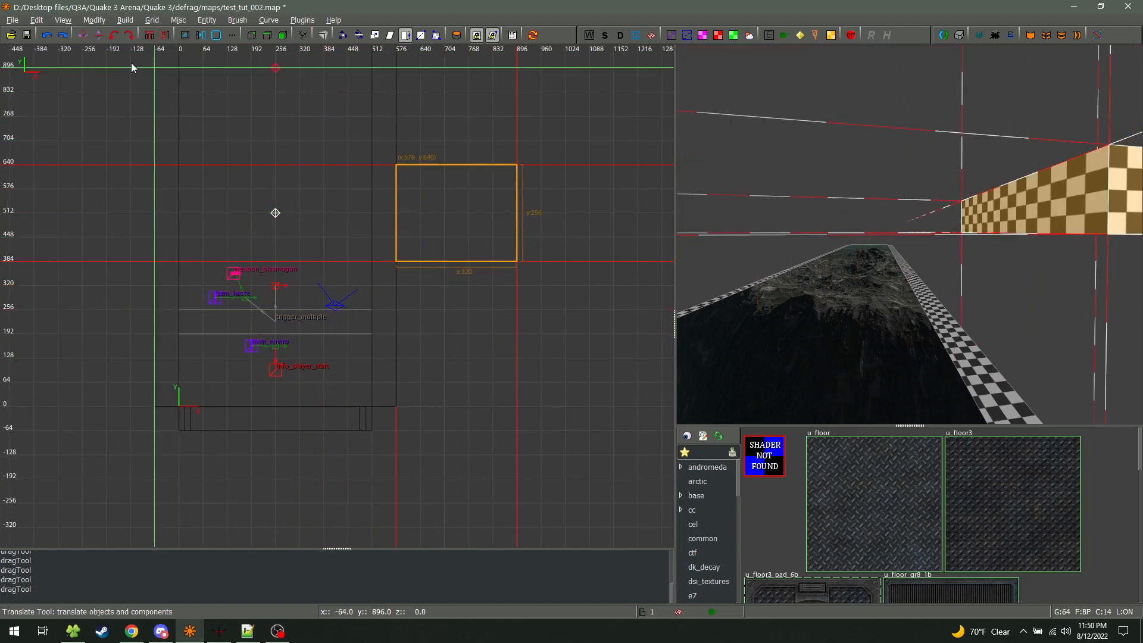
Turn off the 2D workzone display
click(67, 21)
click(324, 350)
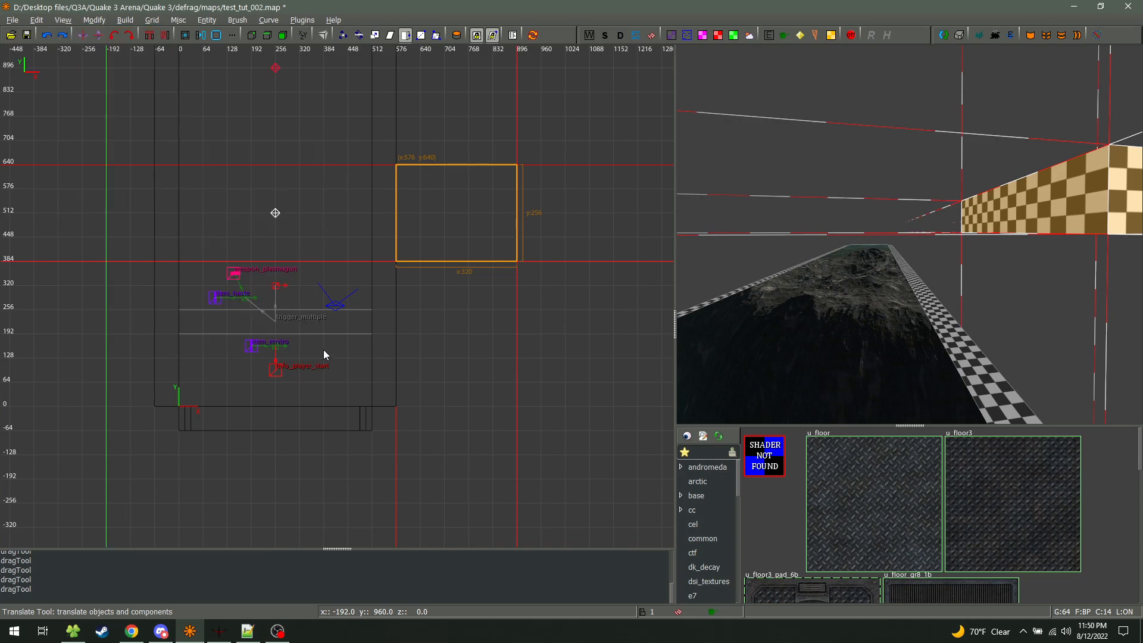
click(70, 20)
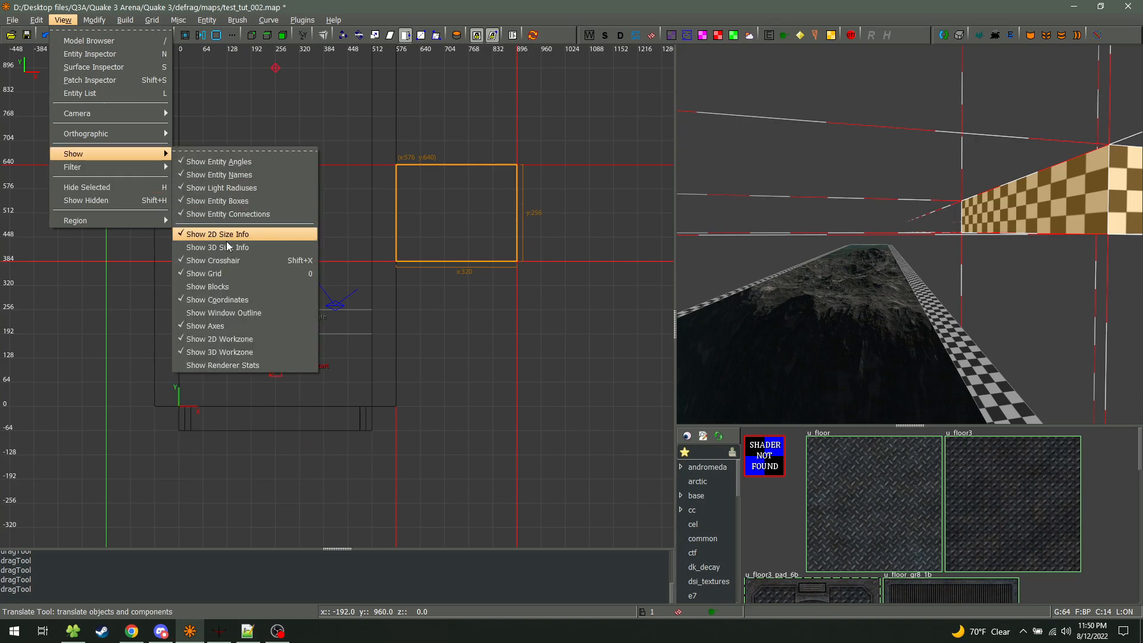
click(226, 344)
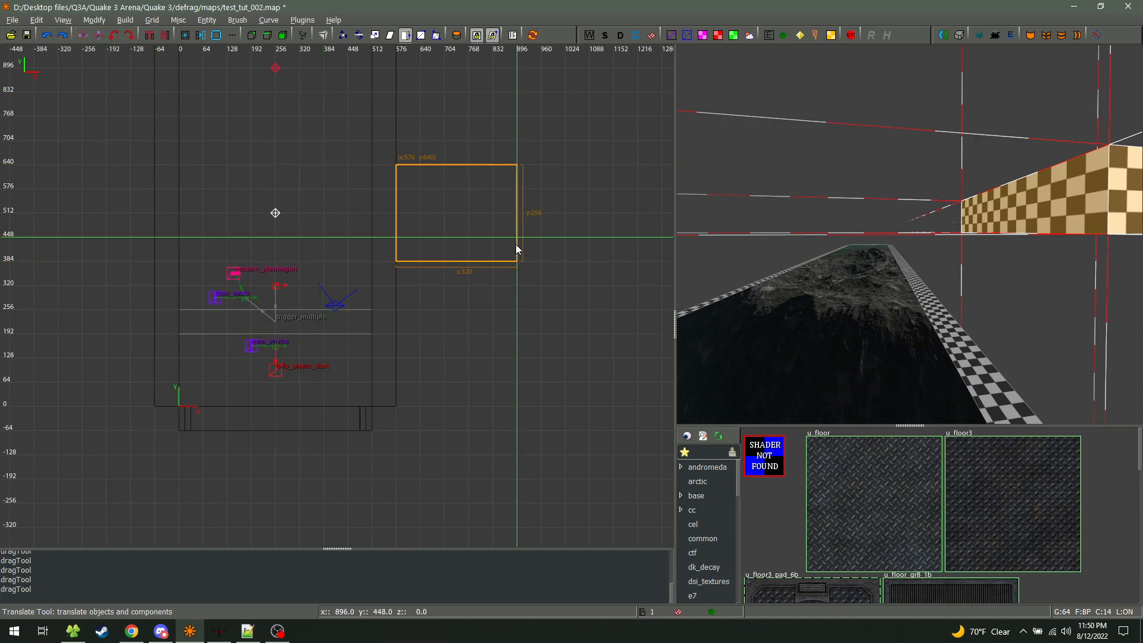
Turn off the 3D workzone display around the selected brush
scroll(909, 234, down, 3)
scroll(909, 234, down, 3)
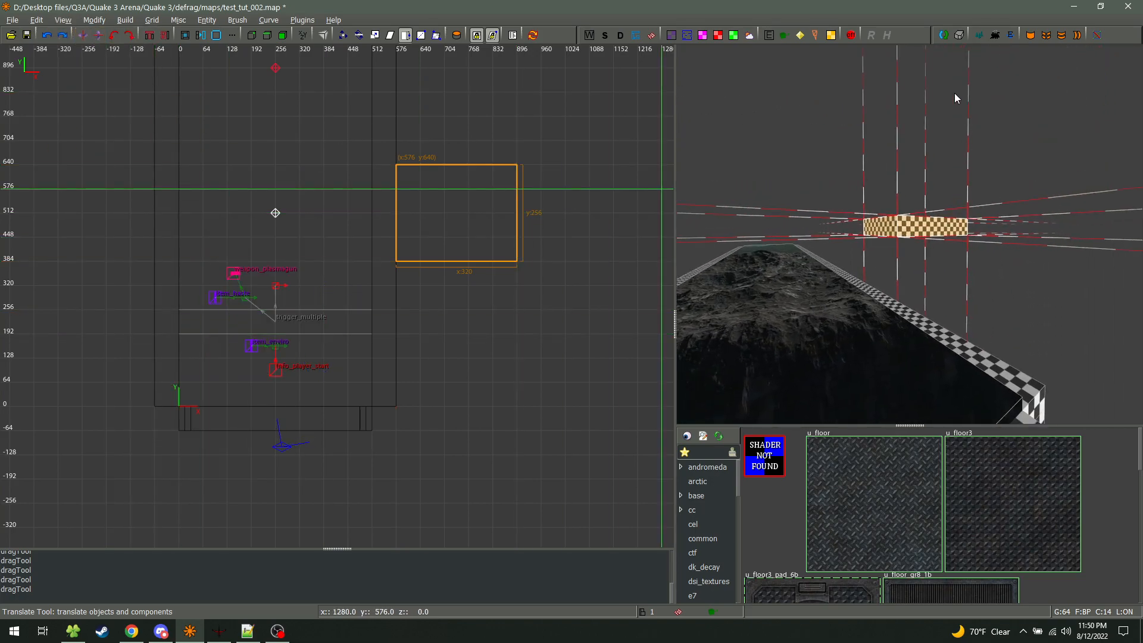
click(68, 21)
mouse_move(95, 156)
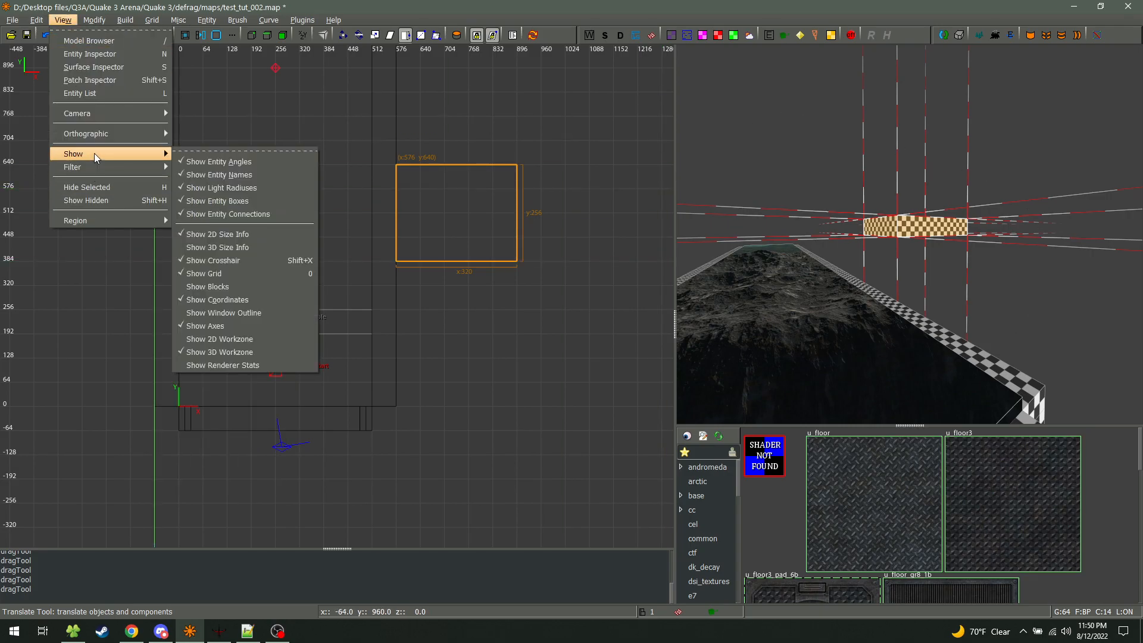
click(255, 352)
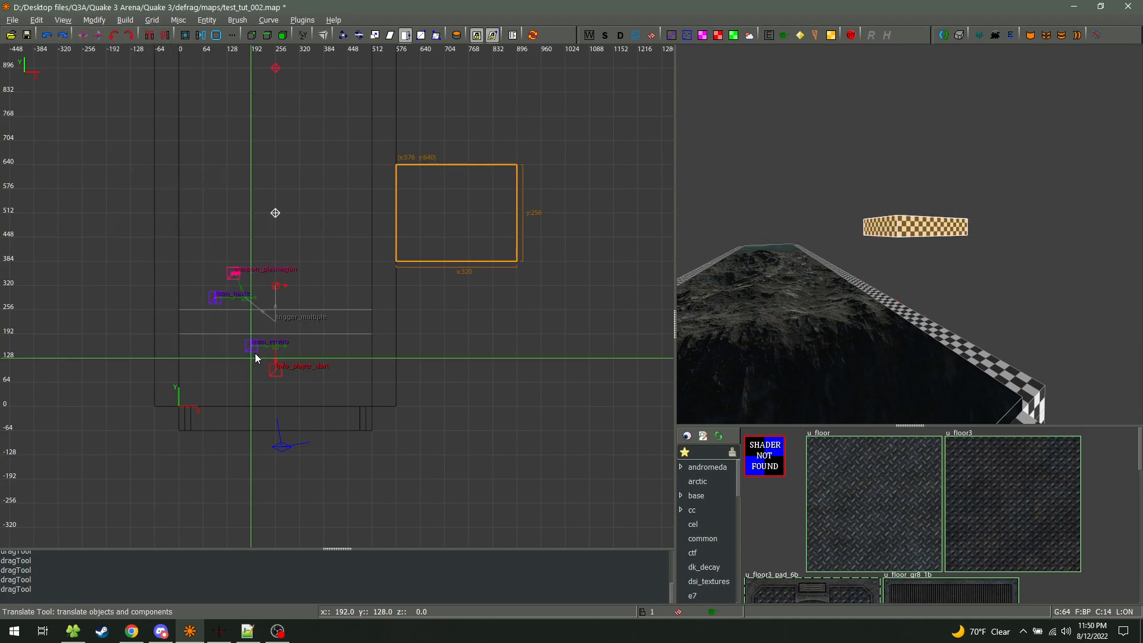
Turn the renderer stats display on and back off
click(63, 20)
mouse_move(102, 166)
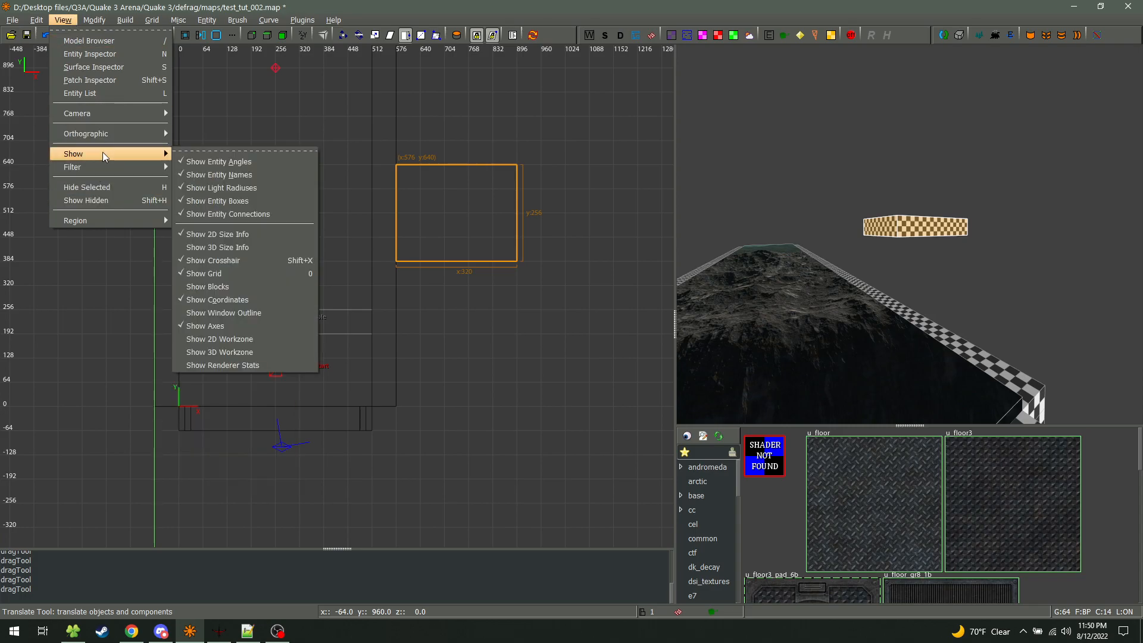
click(271, 366)
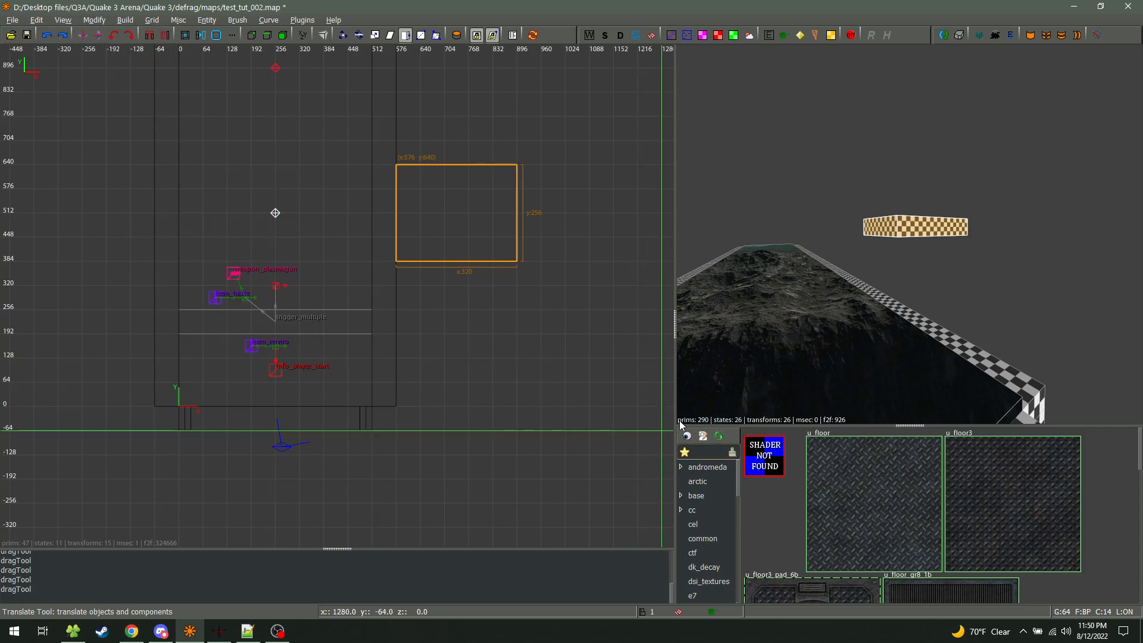
click(64, 20)
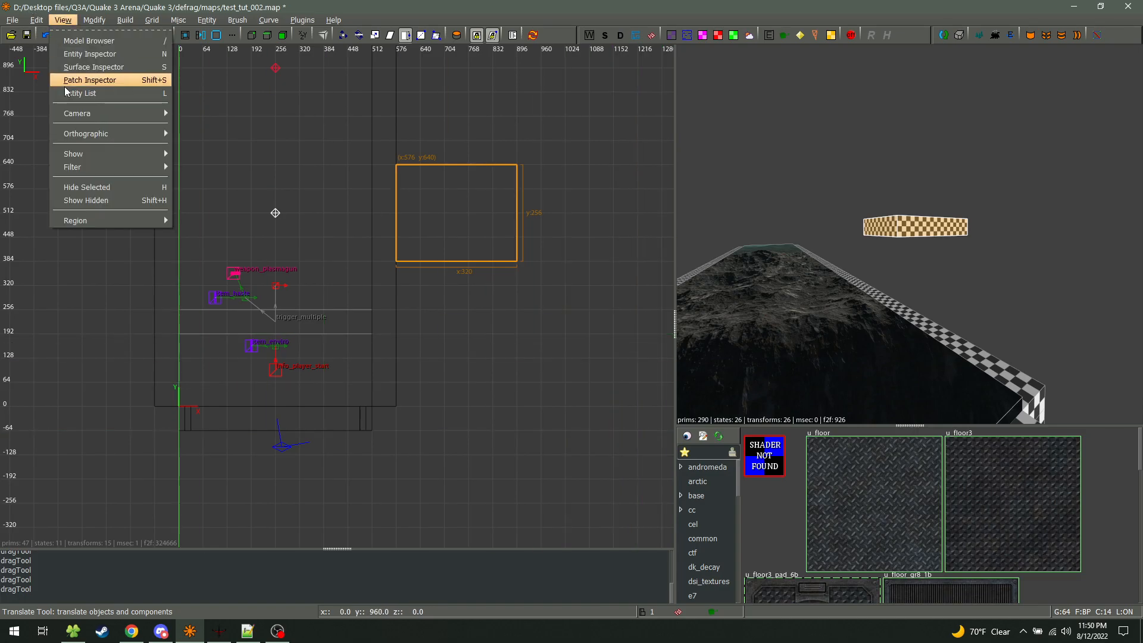
mouse_move(94, 153)
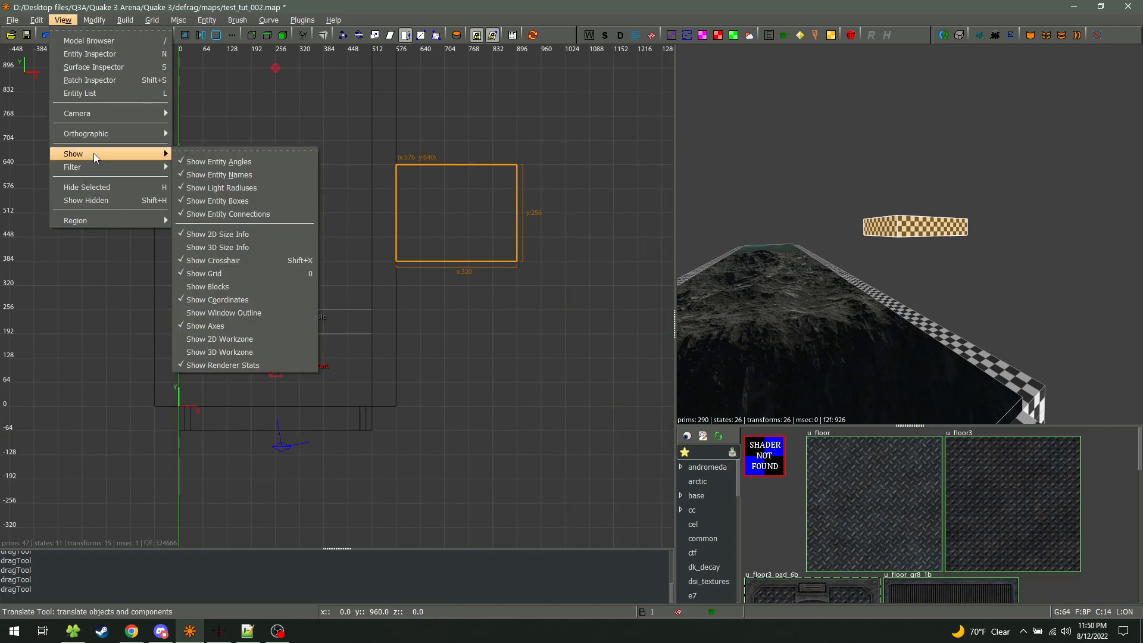
click(253, 363)
click(67, 22)
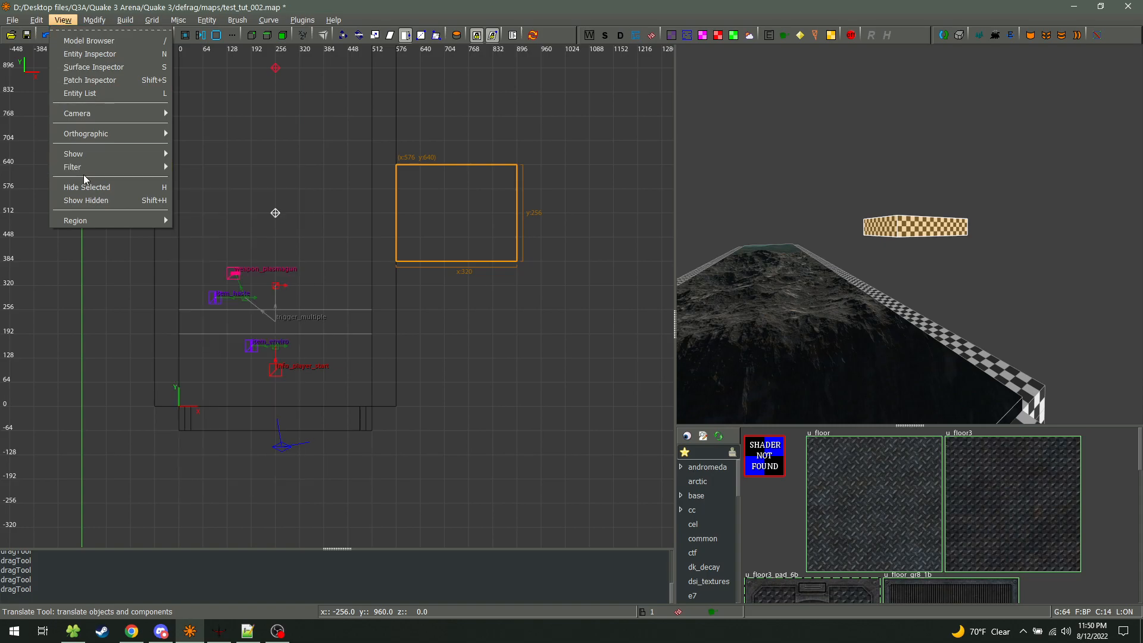
mouse_move(83, 167)
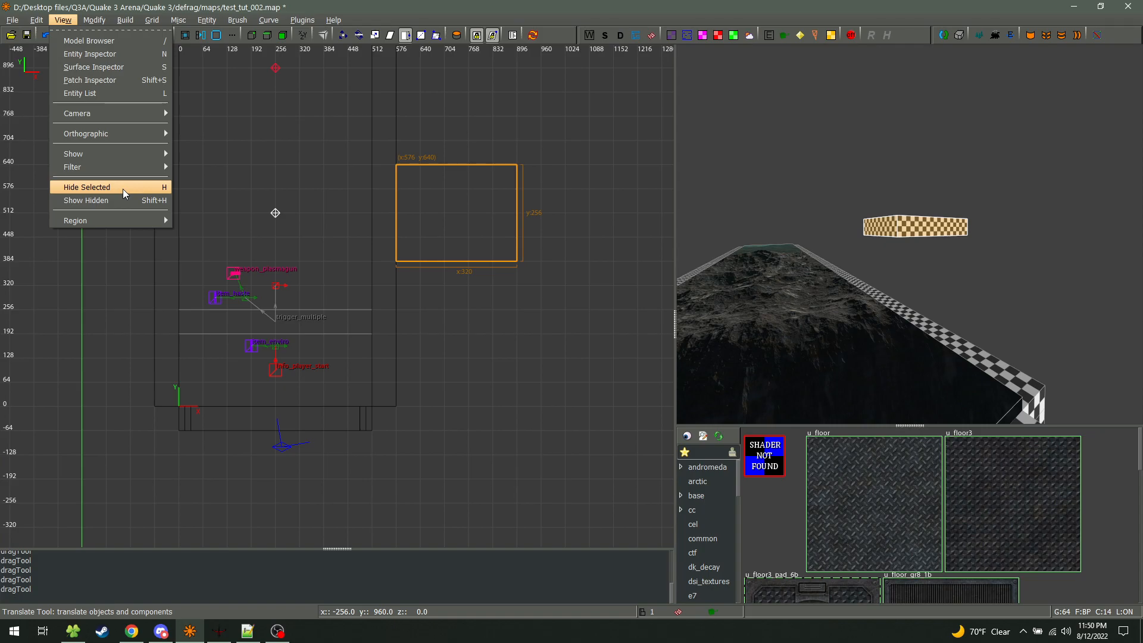
click(897, 334)
Deselect the box brush and hide the yellow trigger brush standing across the corridor in the 3D view
right_click(834, 366)
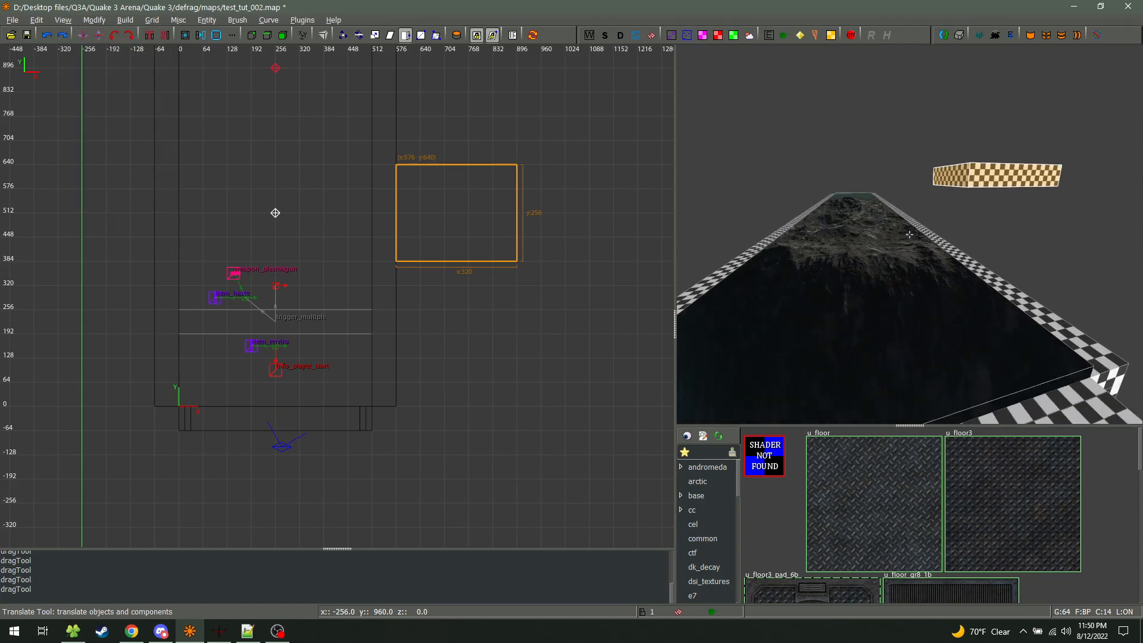
key(w)
key(w)
key(a)
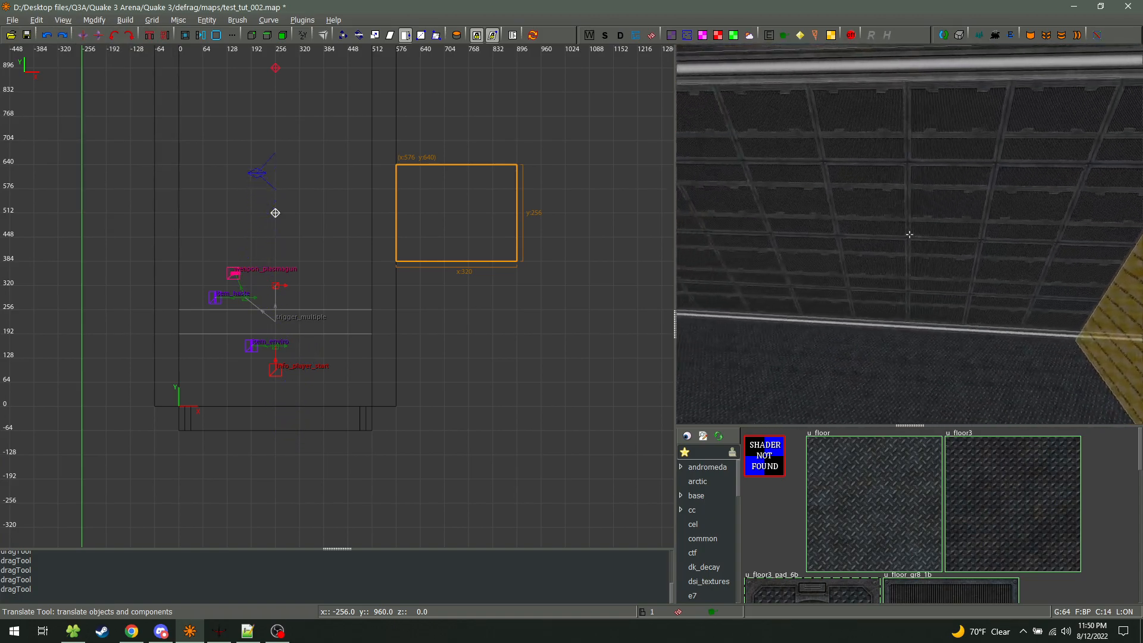
key(d)
right_click(910, 234)
key(Escape)
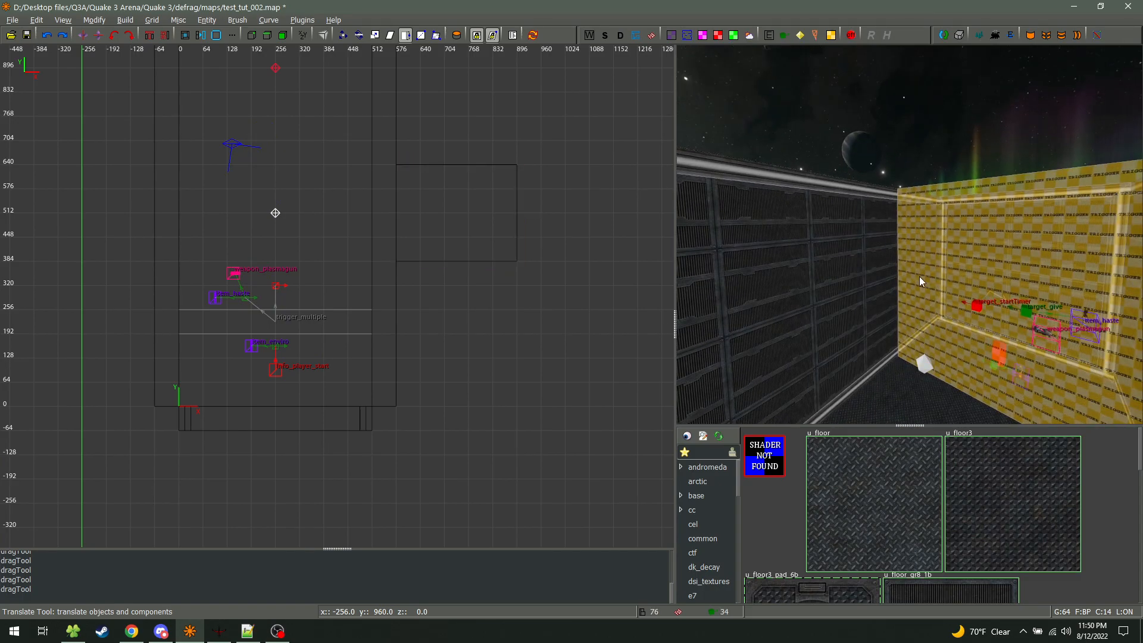
shift+click(991, 257)
key(h)
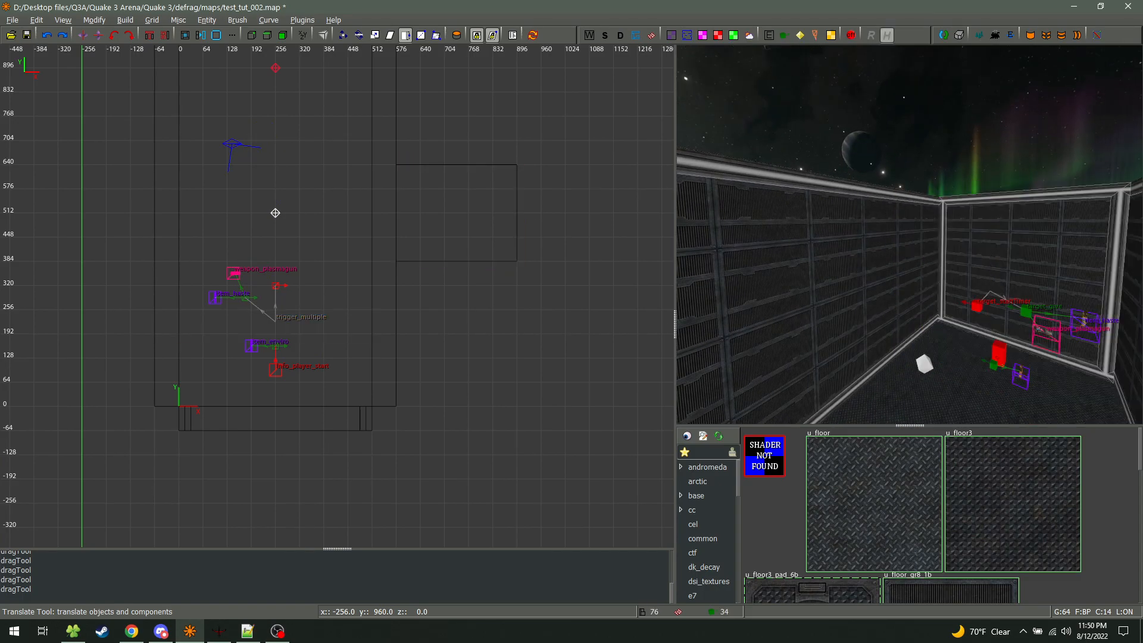
Show all hidden objects in the map again
right_click(989, 272)
key(w)
right_click(910, 235)
shift+click(931, 217)
key(h)
key(w)
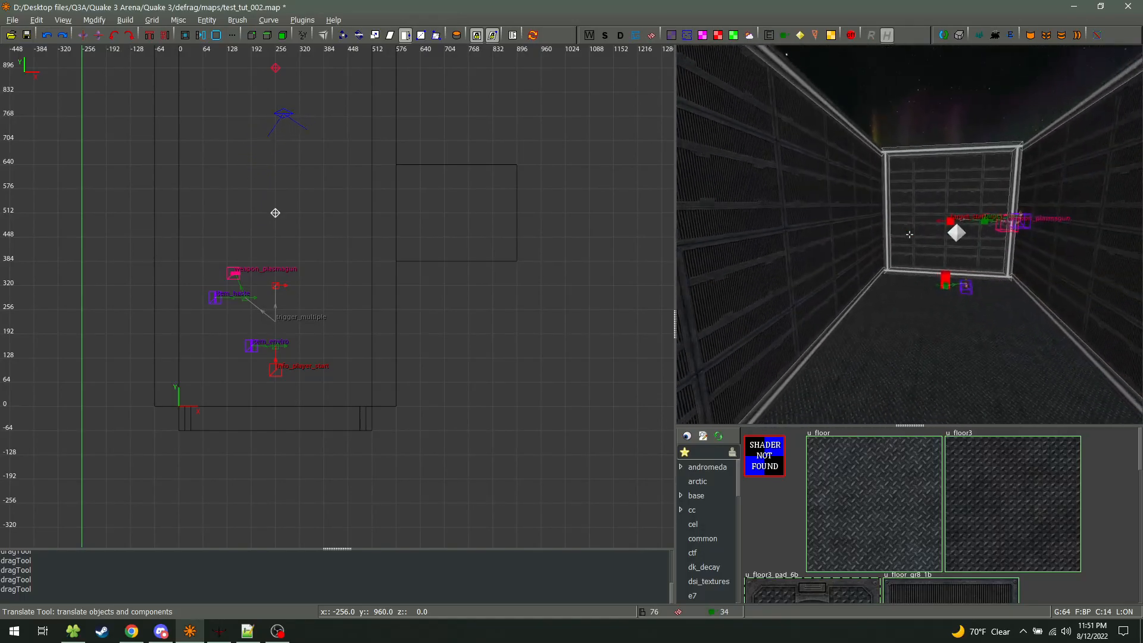
key(shift+h)
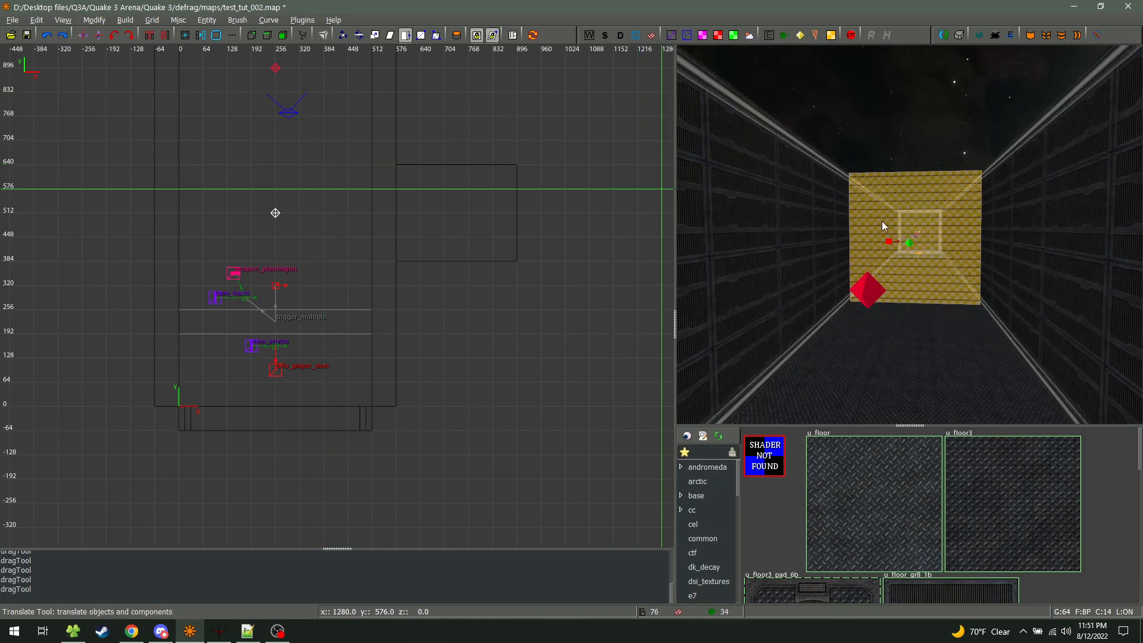
Hide the trigger_multiple brush farther down the corridor and bring it back with Show Hidden
shift+click(867, 224)
click(63, 19)
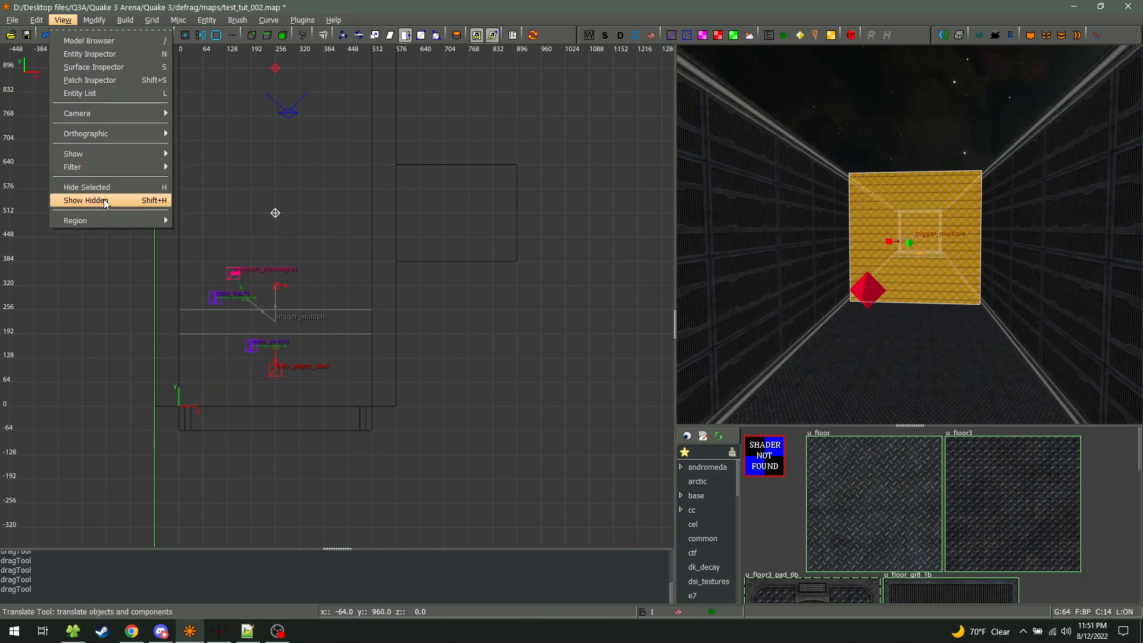
click(107, 187)
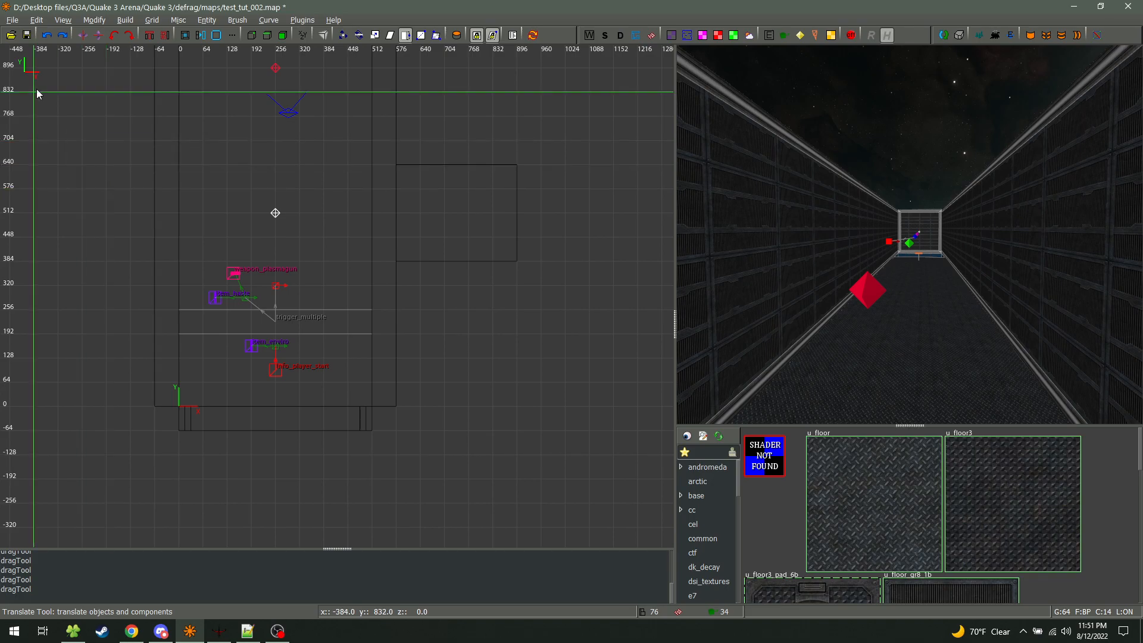
click(70, 19)
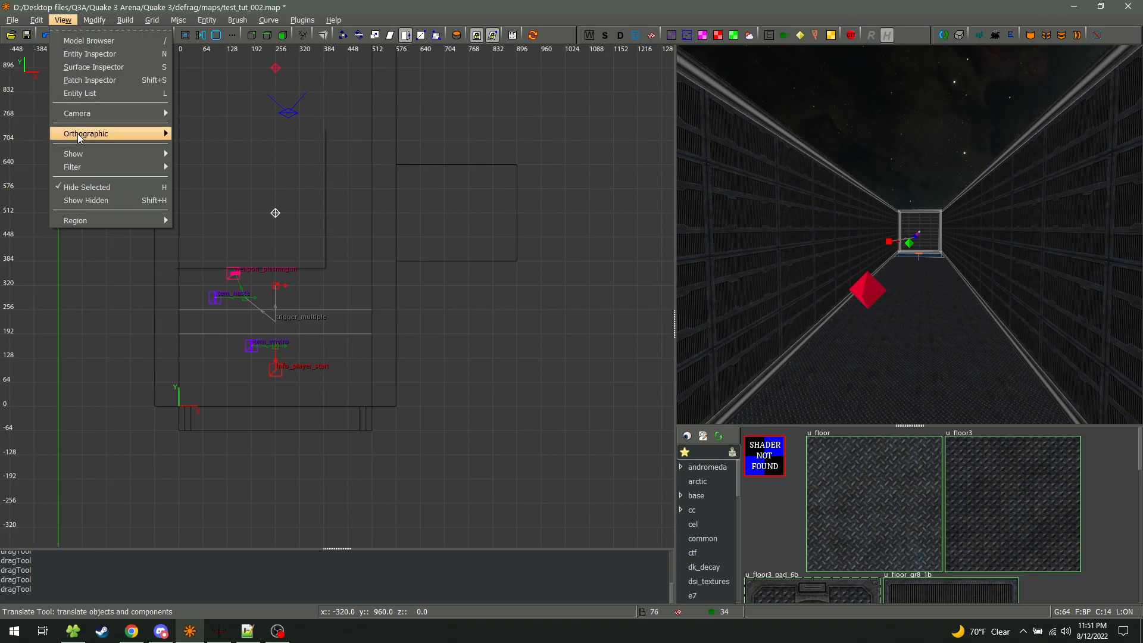
click(82, 201)
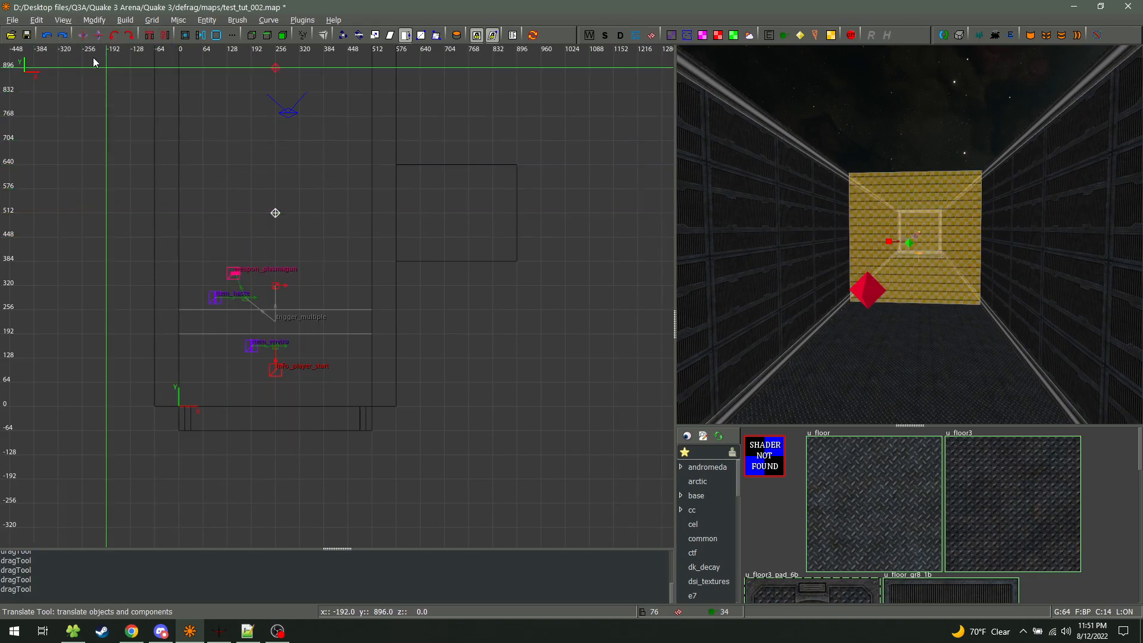
scroll(381, 271, down, 7)
right_drag(361, 195, 352, 350)
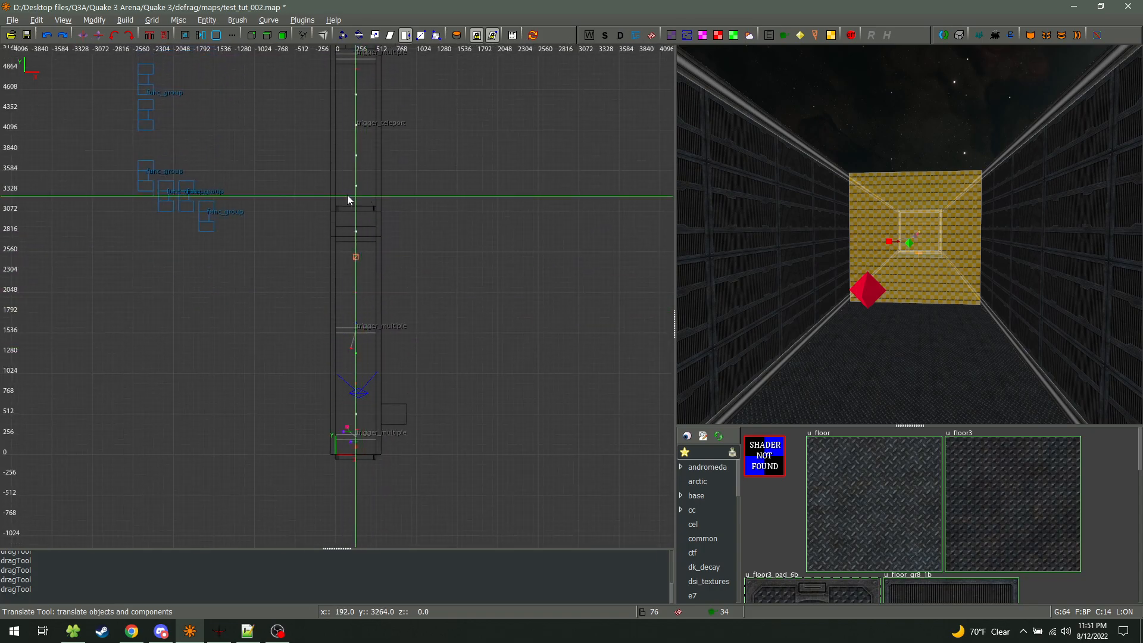
click(43, 20)
mouse_move(64, 20)
mouse_move(95, 220)
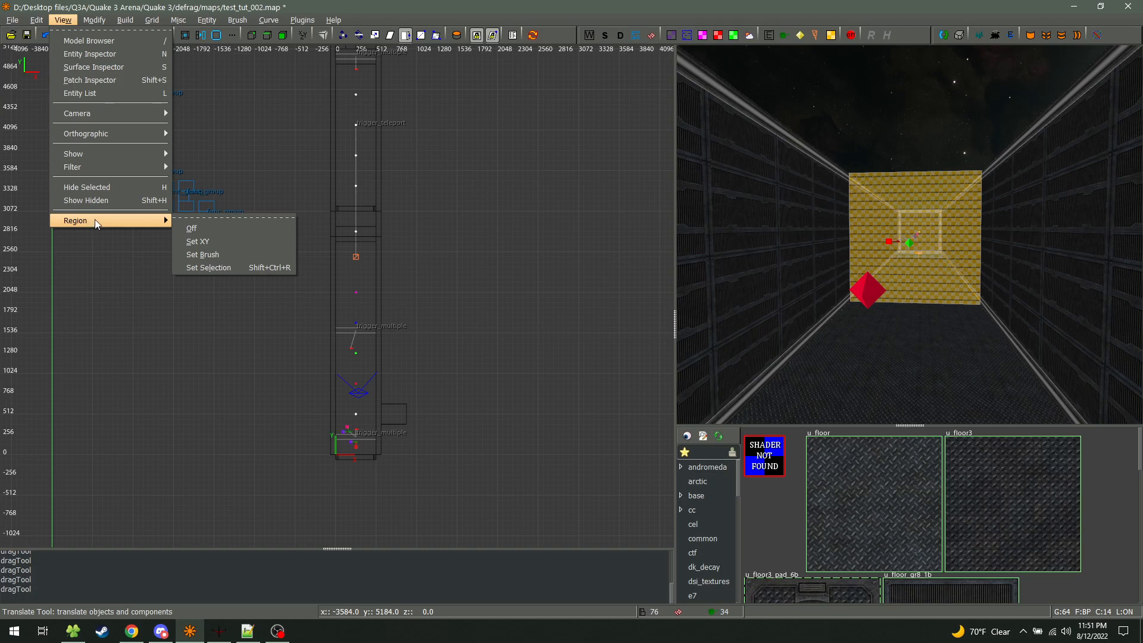
click(243, 271)
Open the map file dfwc2021-1_mp.map
click(11, 36)
click(574, 359)
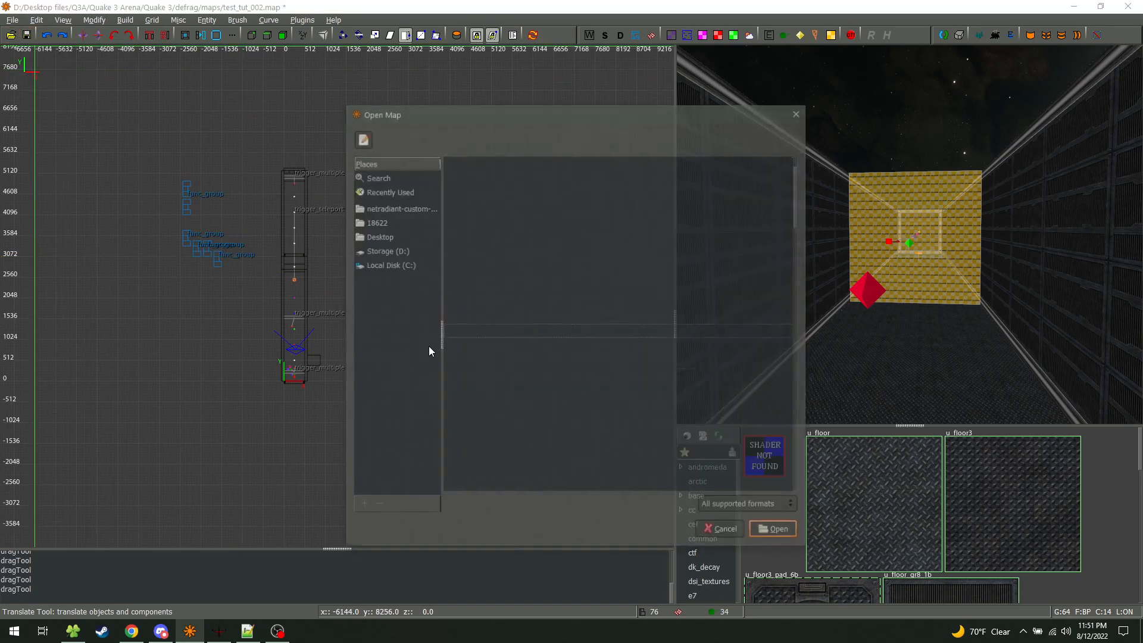
double_click(509, 361)
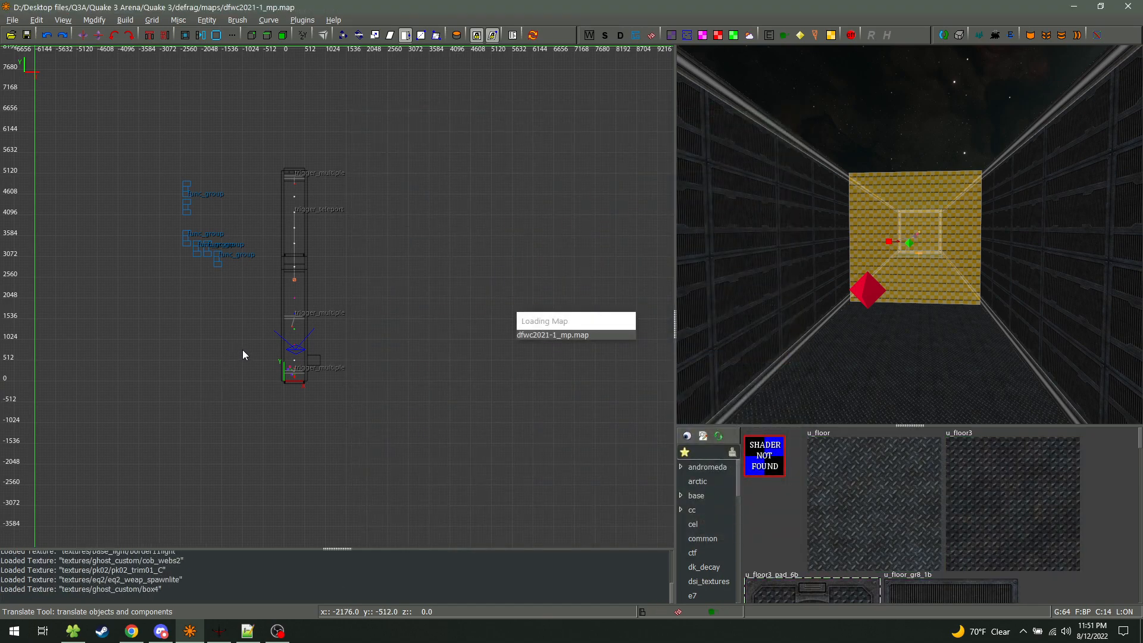
scroll(363, 304, down, 3)
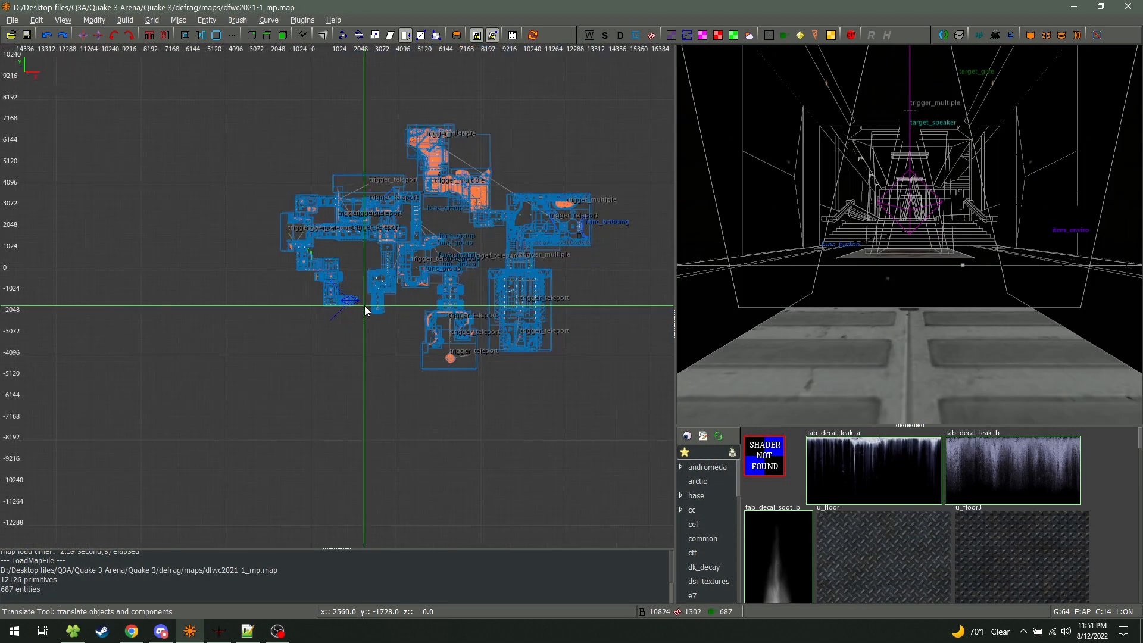
Area-select the brushes and entities of the large room between about x 9500 and x 13300 in the top view
right_drag(365, 306, 212, 343)
ctrl+middle_click(391, 257)
right_click(807, 255)
key(s)
right_click(909, 234)
scroll(363, 280, up, 6)
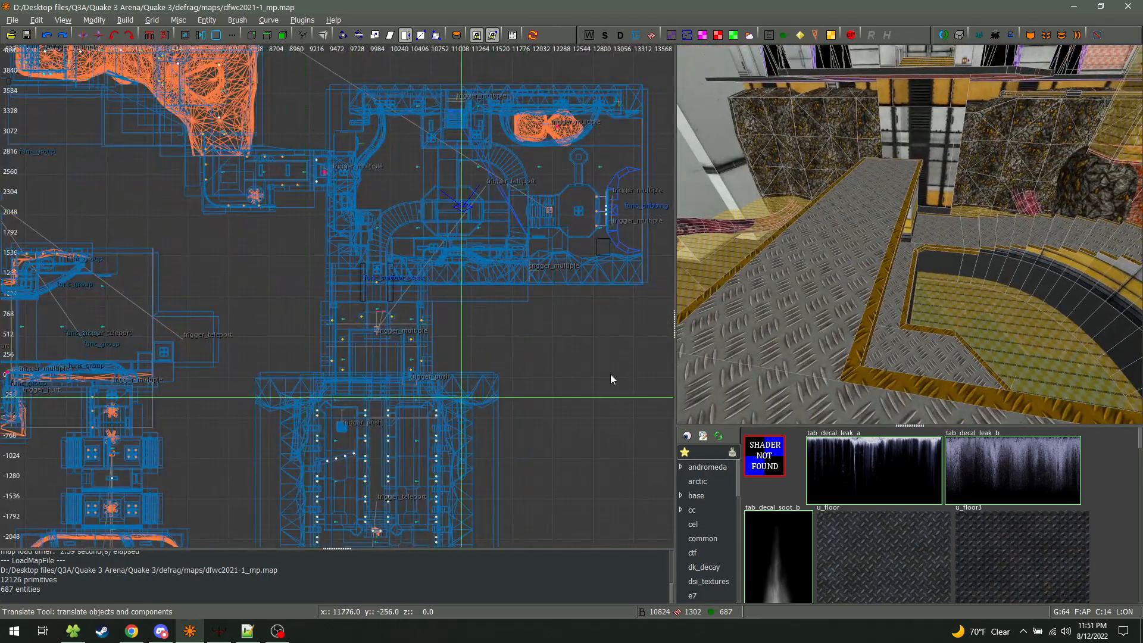
right_drag(376, 204, 232, 359)
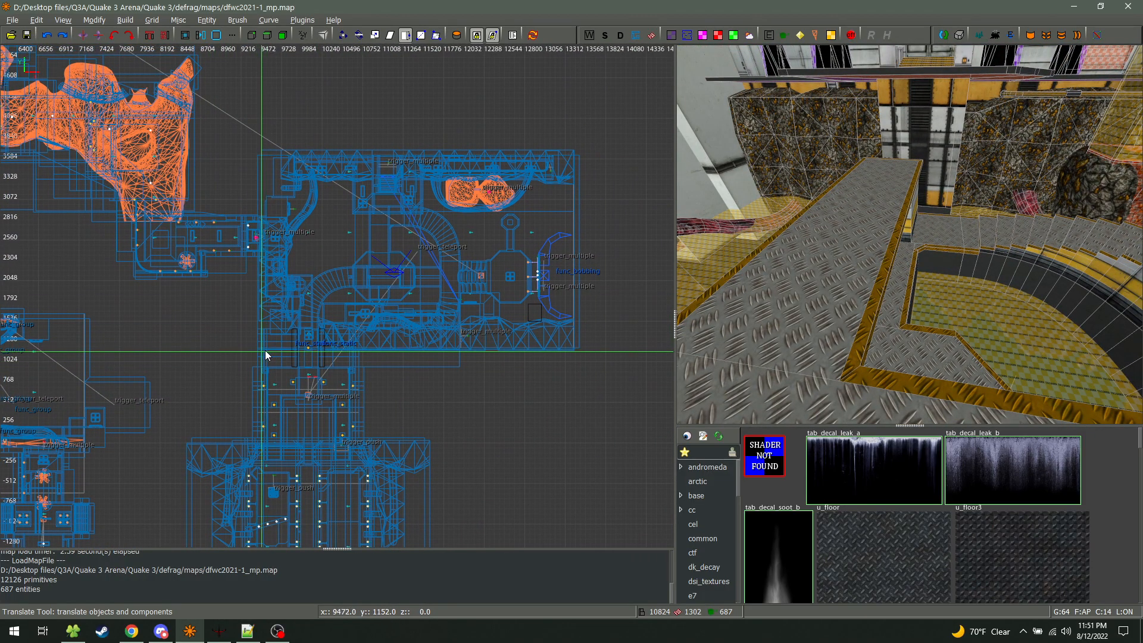
mouse_move(237, 369)
mouse_down()
mouse_move(520, 211)
mouse_move(598, 123)
mouse_up()
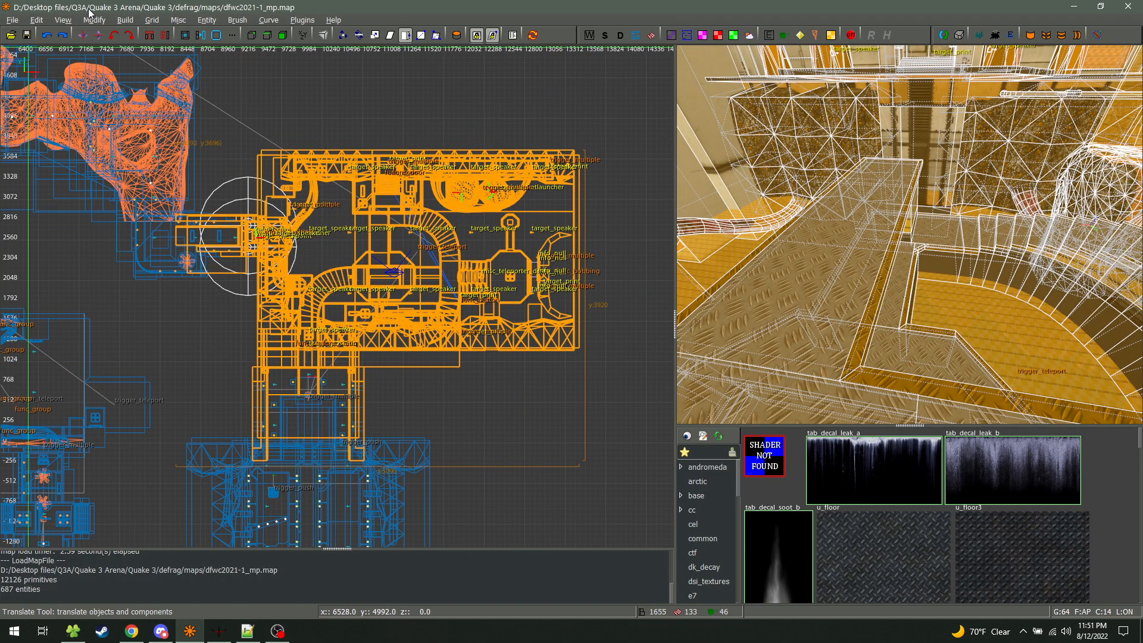
Set the region to the selected room and examine the isolated area in the 2D and 3D views
click(64, 20)
mouse_move(98, 221)
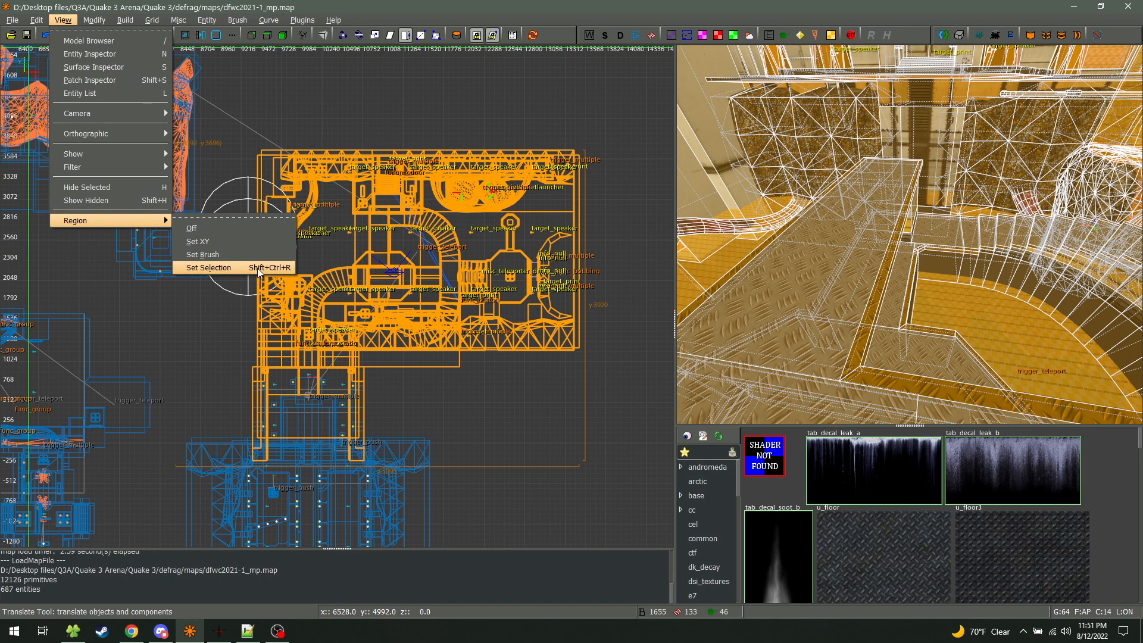
click(208, 267)
scroll(313, 374, down, 5)
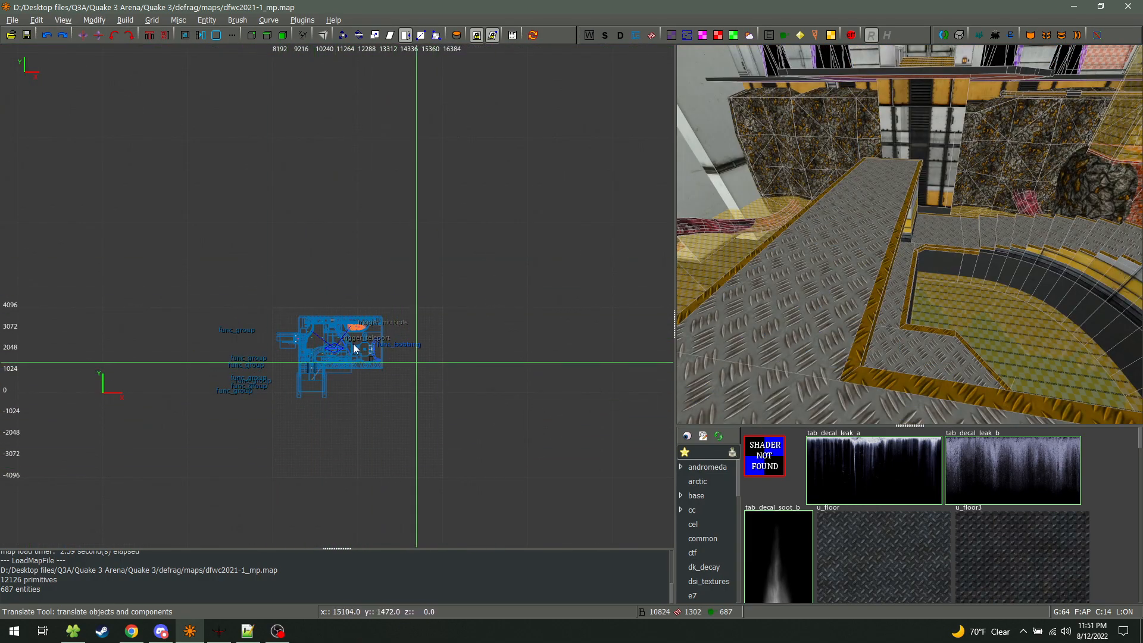
right_click(841, 238)
key(w)
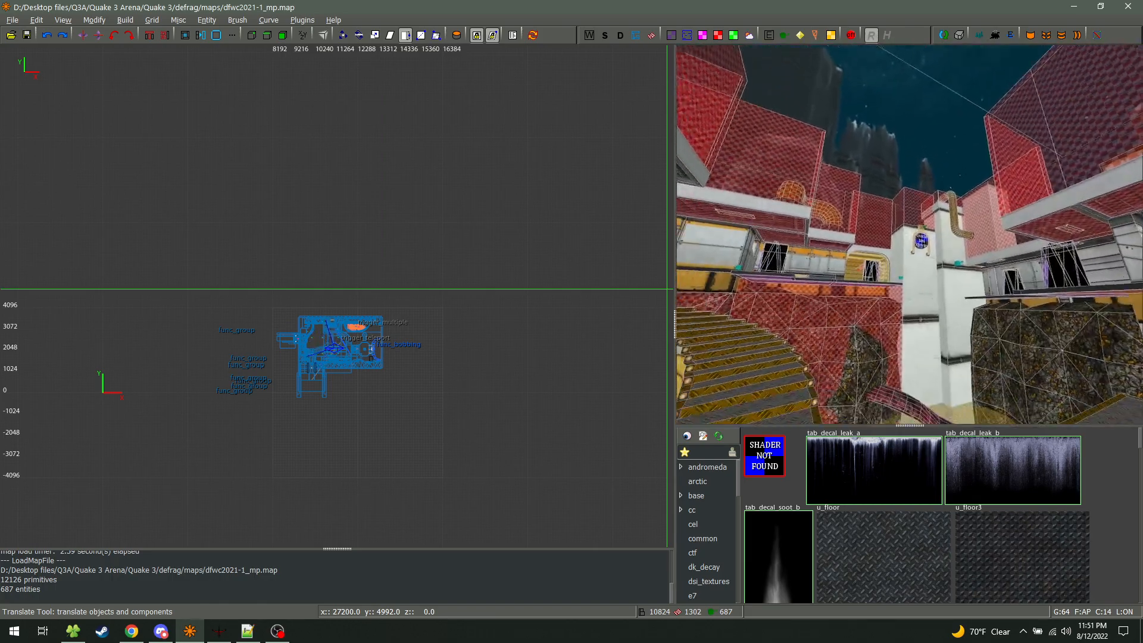
Fly the 3D camera through the isolated room and along the side corridor to its open end
key(w)
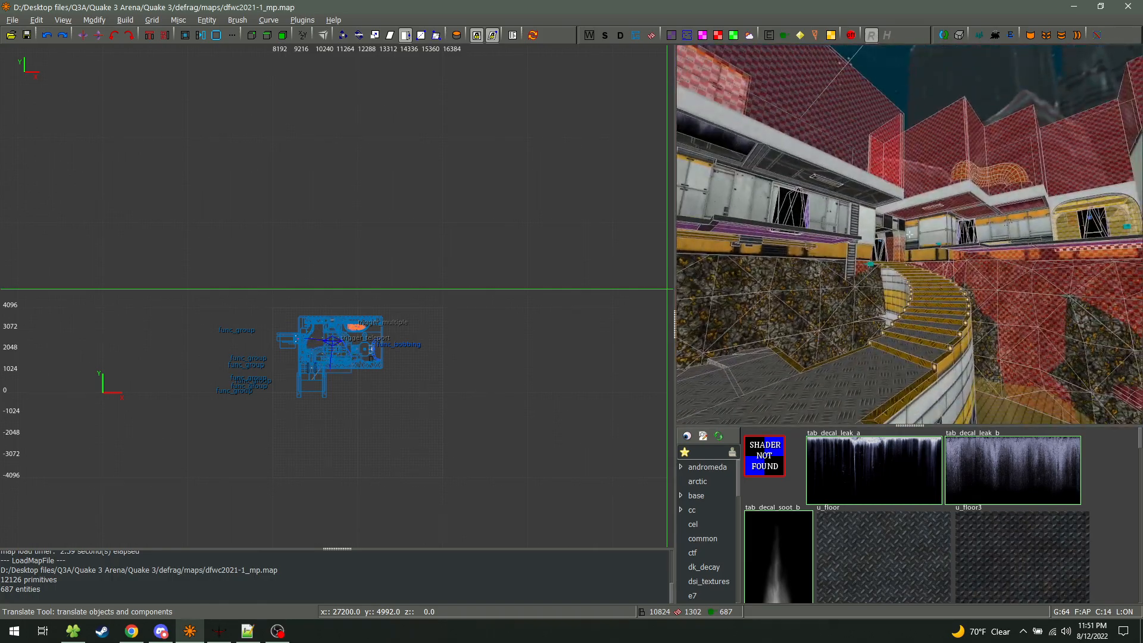
key(w)
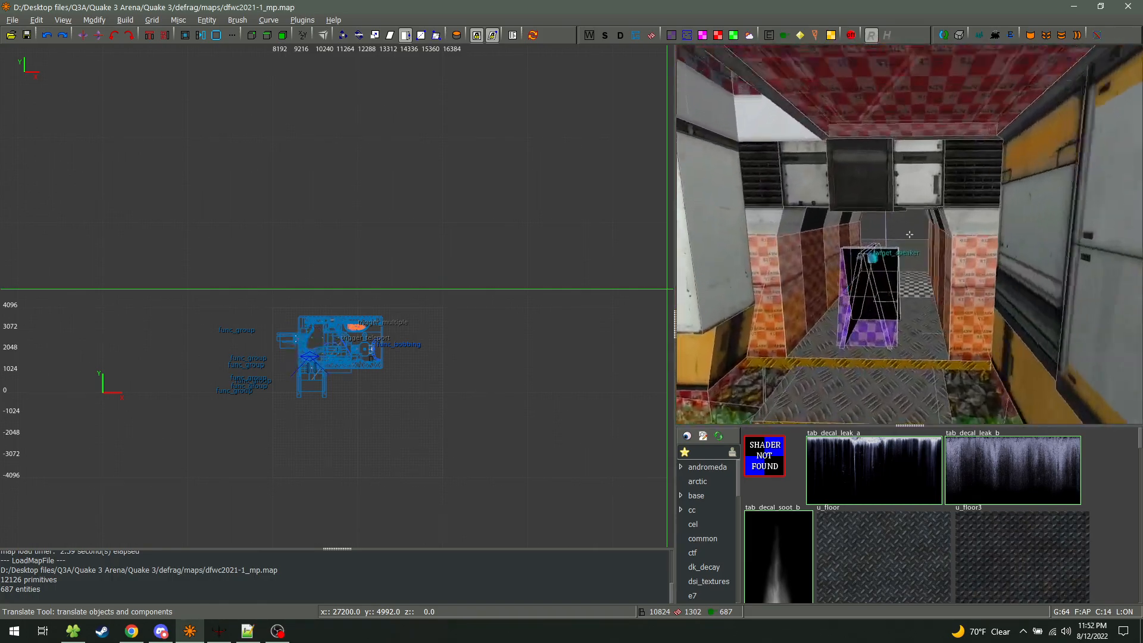
key(w)
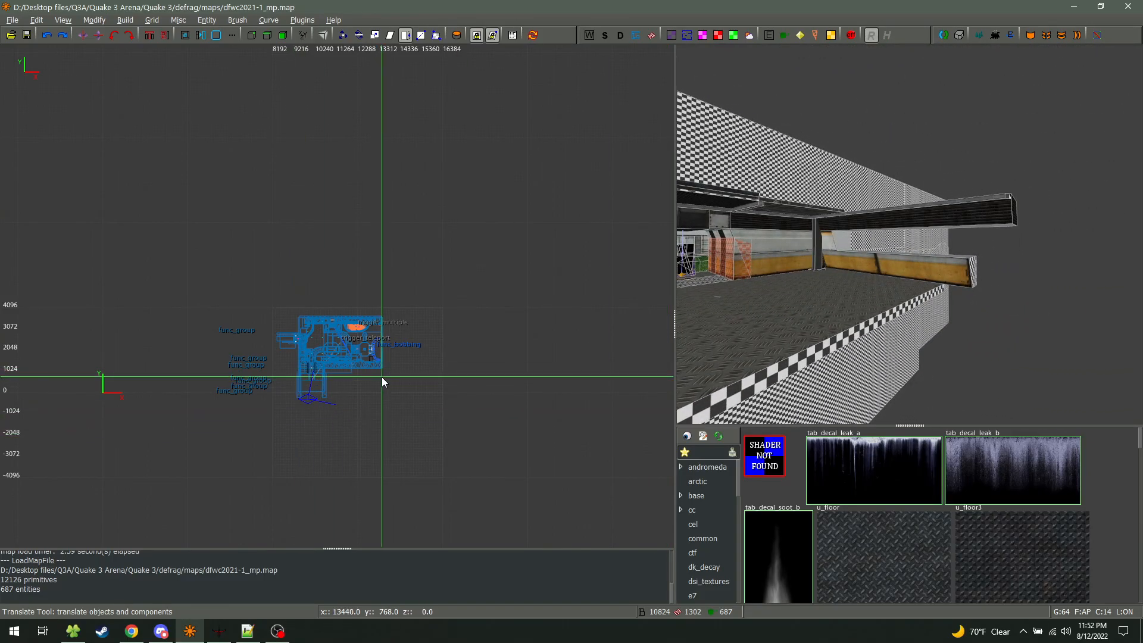
Save the map under the new name dfwc2021-1_mp-reg.map in the maps folder
click(126, 20)
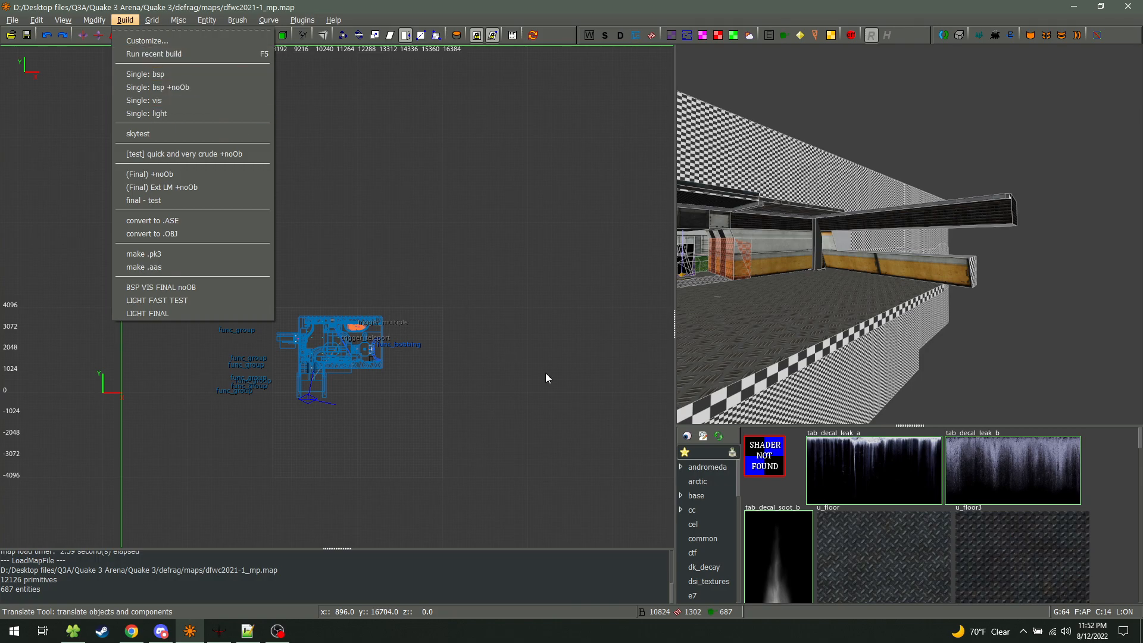
click(231, 11)
click(13, 21)
click(41, 107)
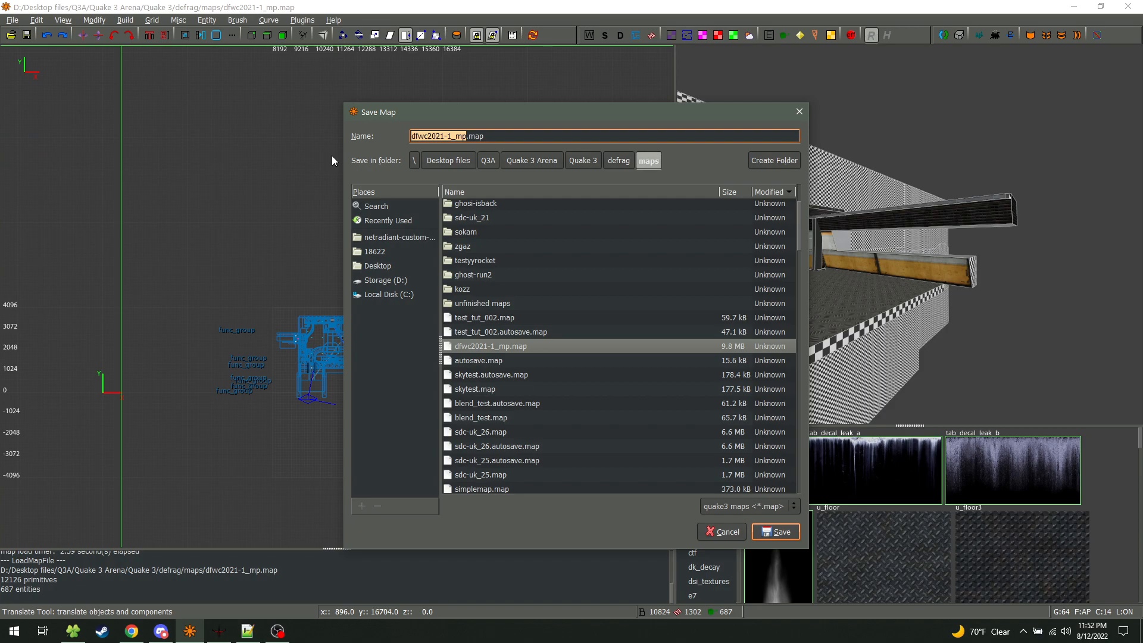
key(Right)
text(-reg)
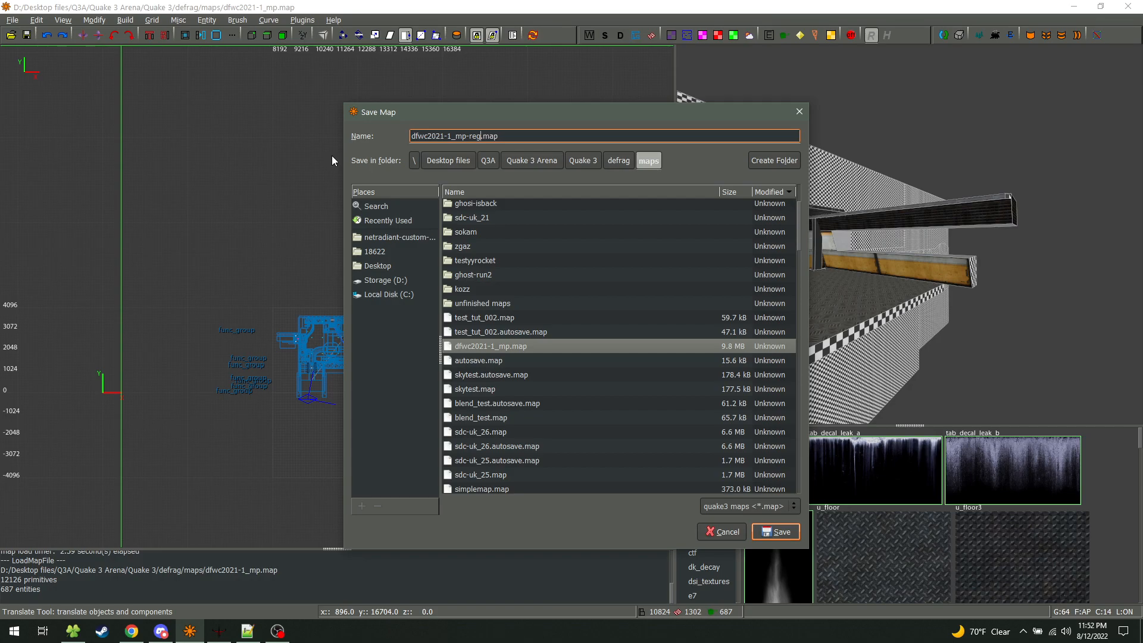
click(773, 533)
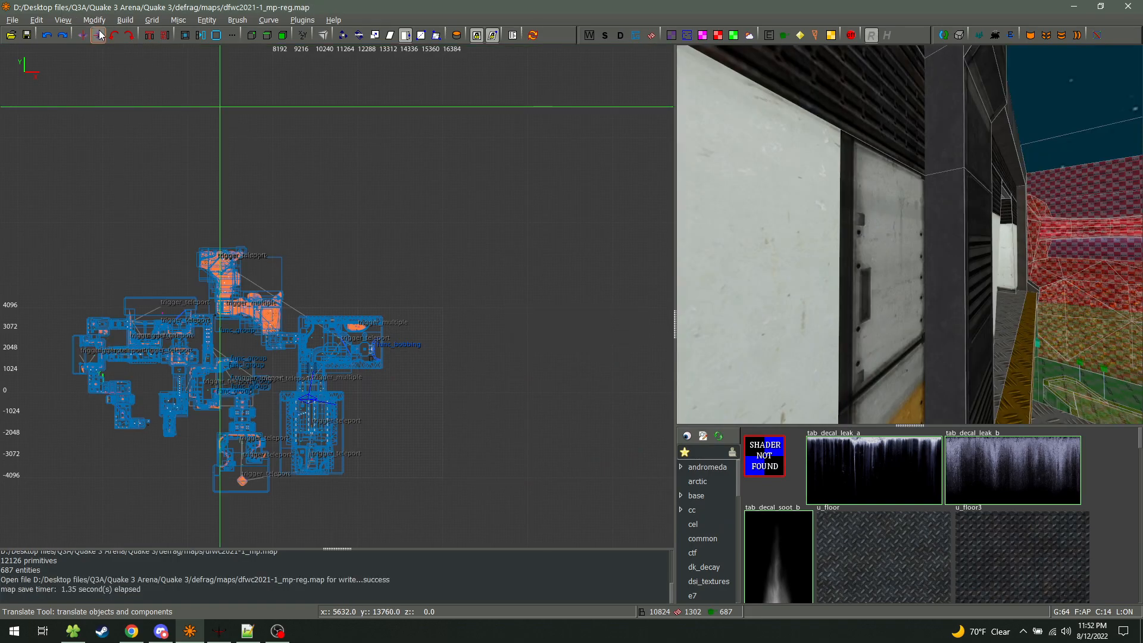
Area-select the large room between about x 9500 and x 13300 in the top view and set the region to the selection
scroll(420, 396, up, 2)
scroll(381, 386, up, 1)
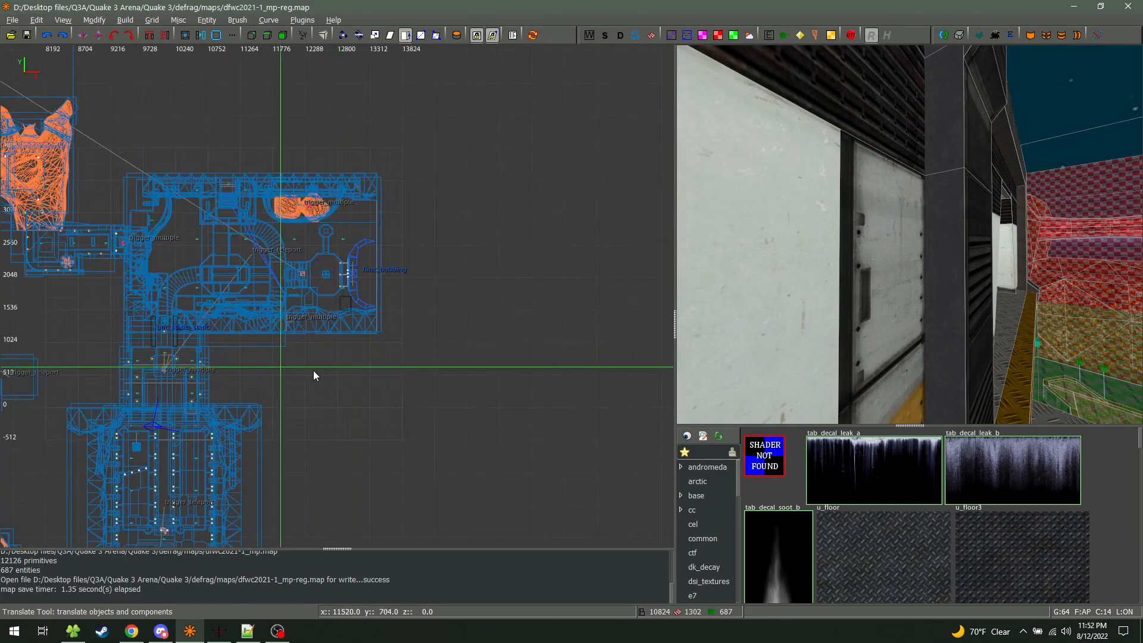
scroll(283, 372, up, 2)
shift+drag(229, 383, 578, 155)
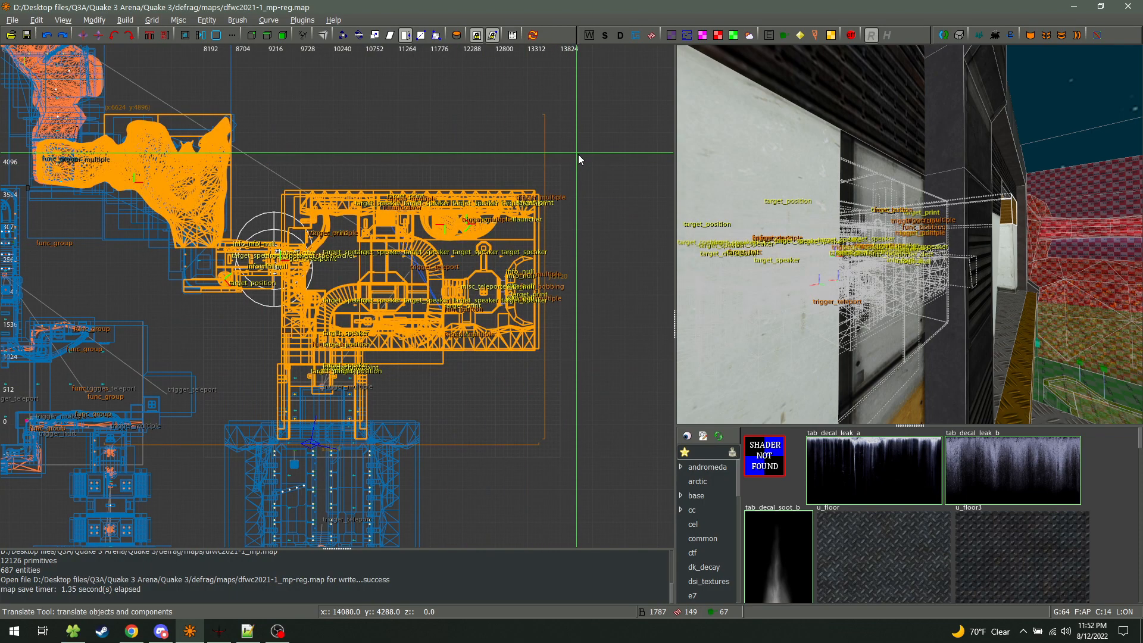
key(Escape)
shift+drag(269, 361, 585, 160)
key(ctrl+shift+r)
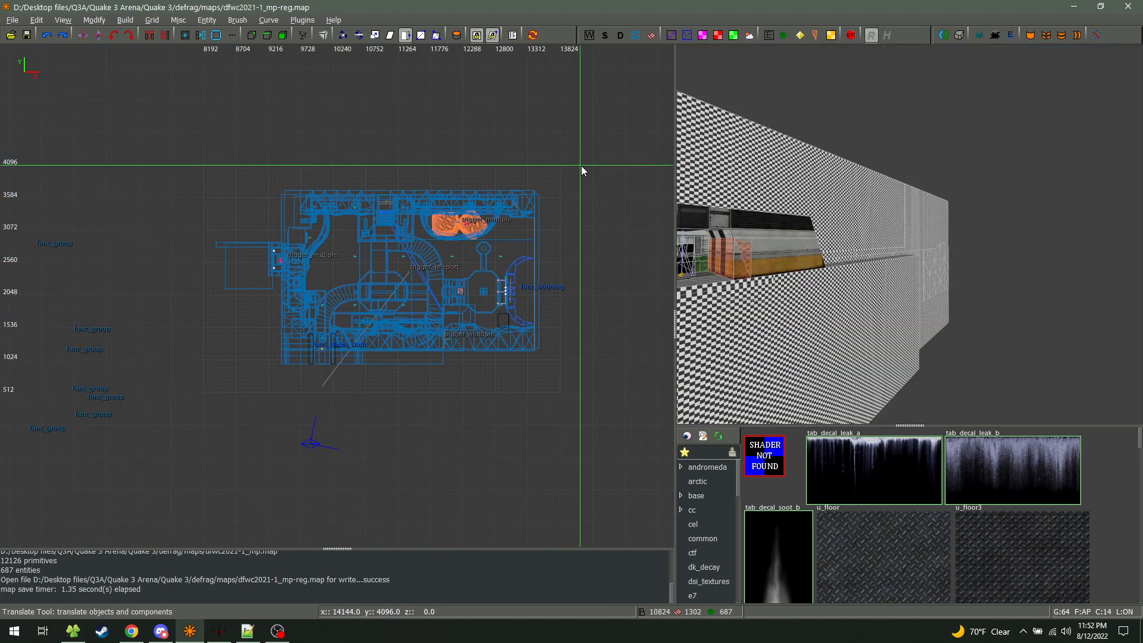
Compile the isolated region with the "Single: bsp" build
click(132, 23)
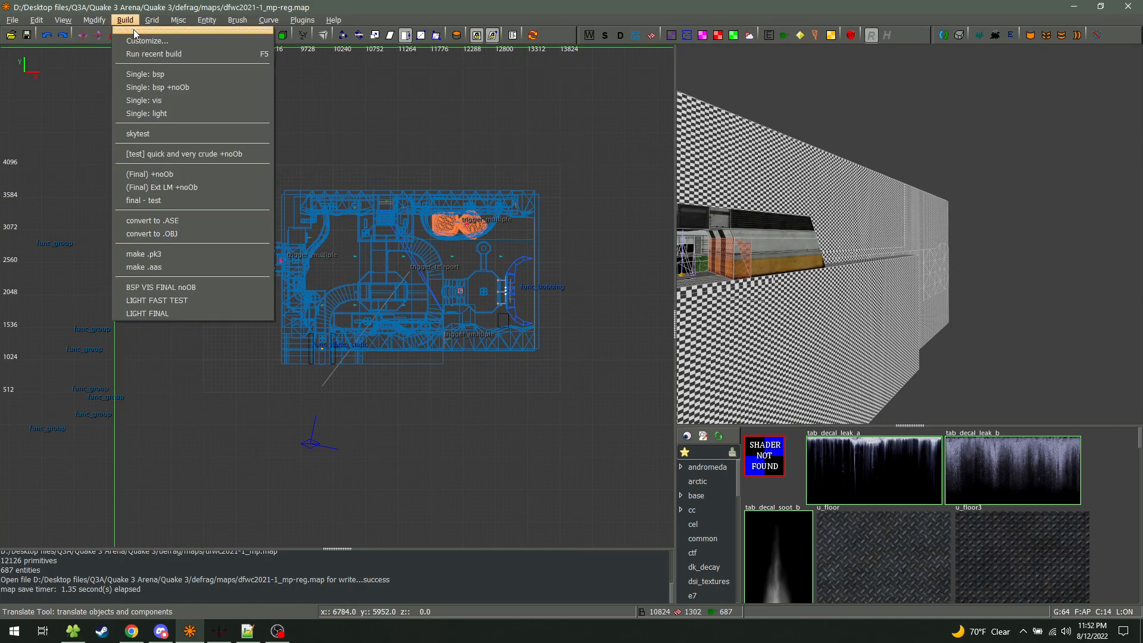
click(157, 73)
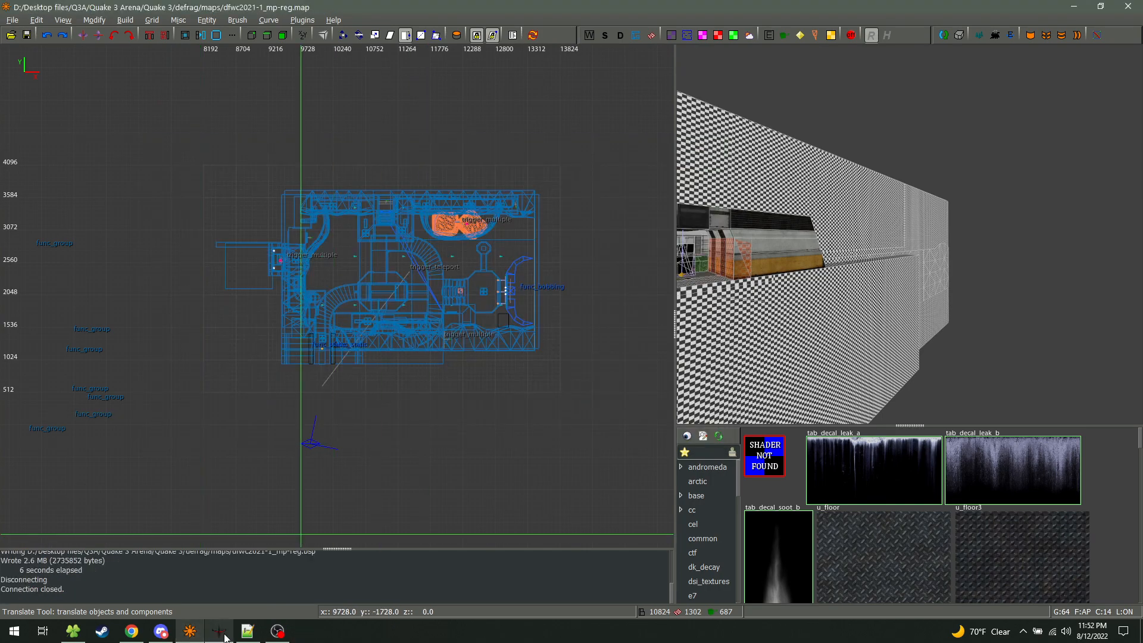
Switch to Open DeFRaG Engine and try to load the map dfwc21-1_mp-reg with the devcpm console command
key(BackSpace)
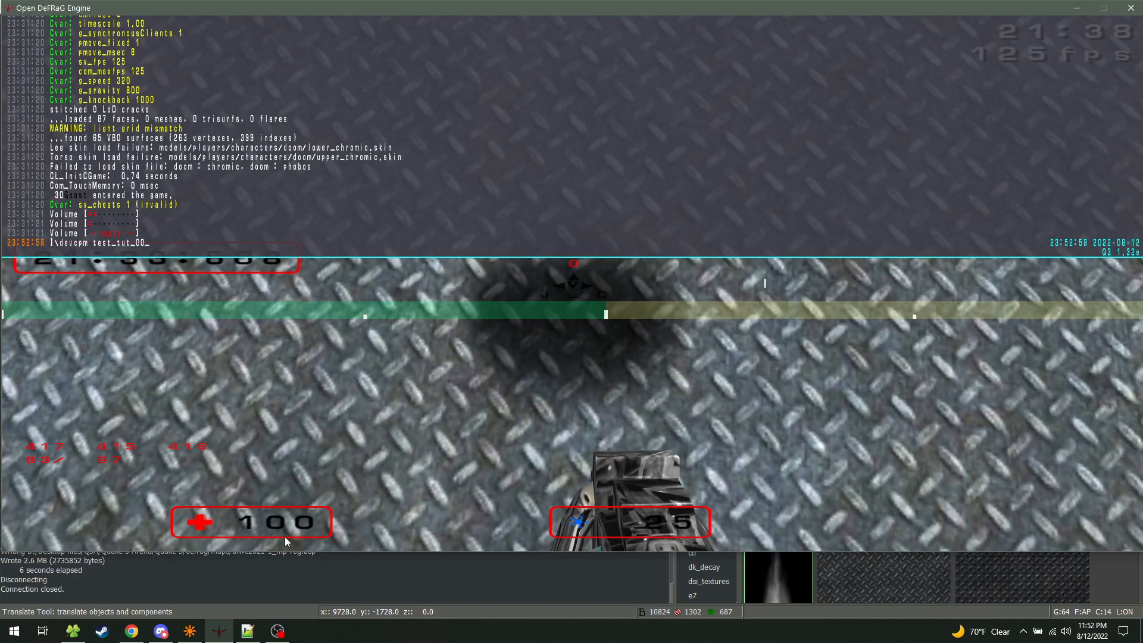
key(BackSpace)
key(BackSpace)
text(dfcw)
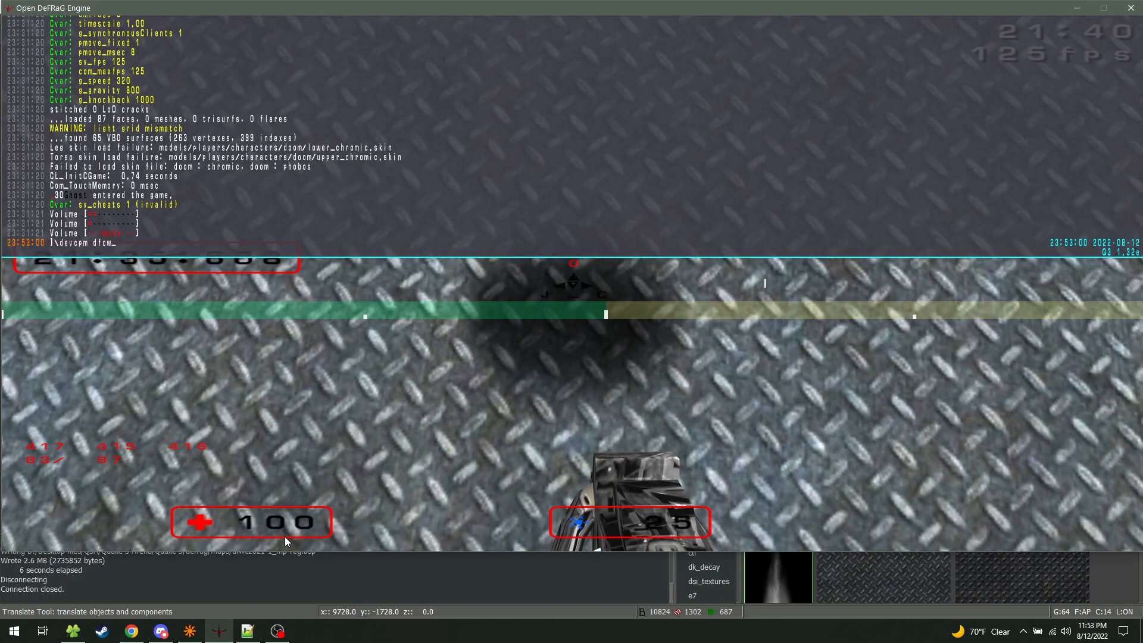
key(BackSpace)
key(BackSpace)
text(wc21-1_mp)
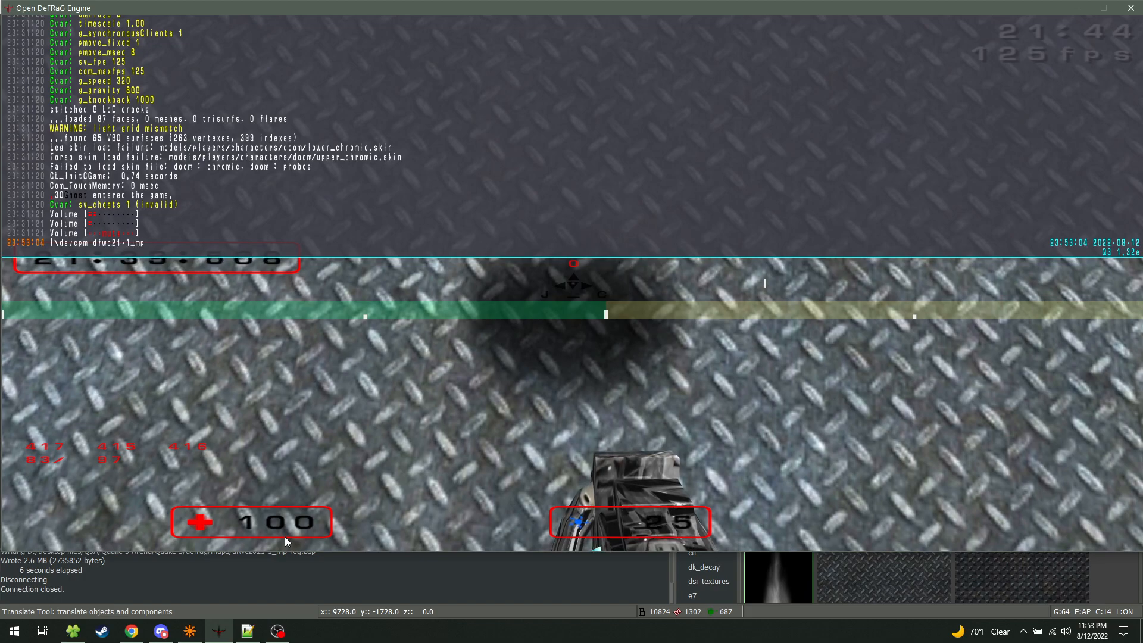
text(-reg)
key(Return)
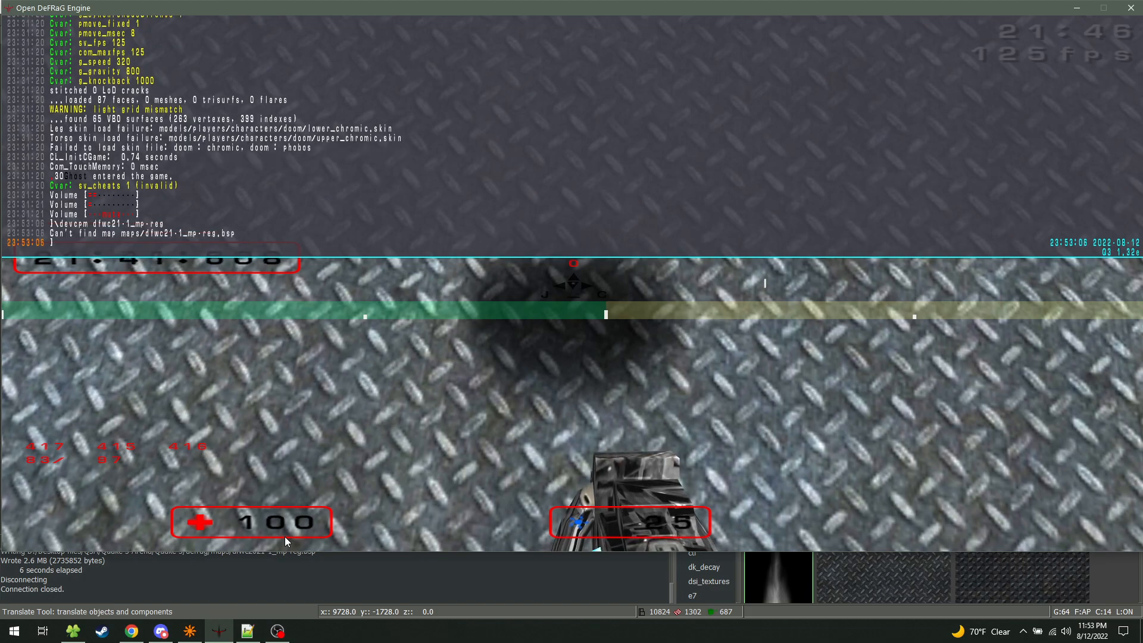
Correct the map name in the recalled console command and load the map with \devcpm dfwc2021-1_mp-reg
drag(390, 6, 384, 33)
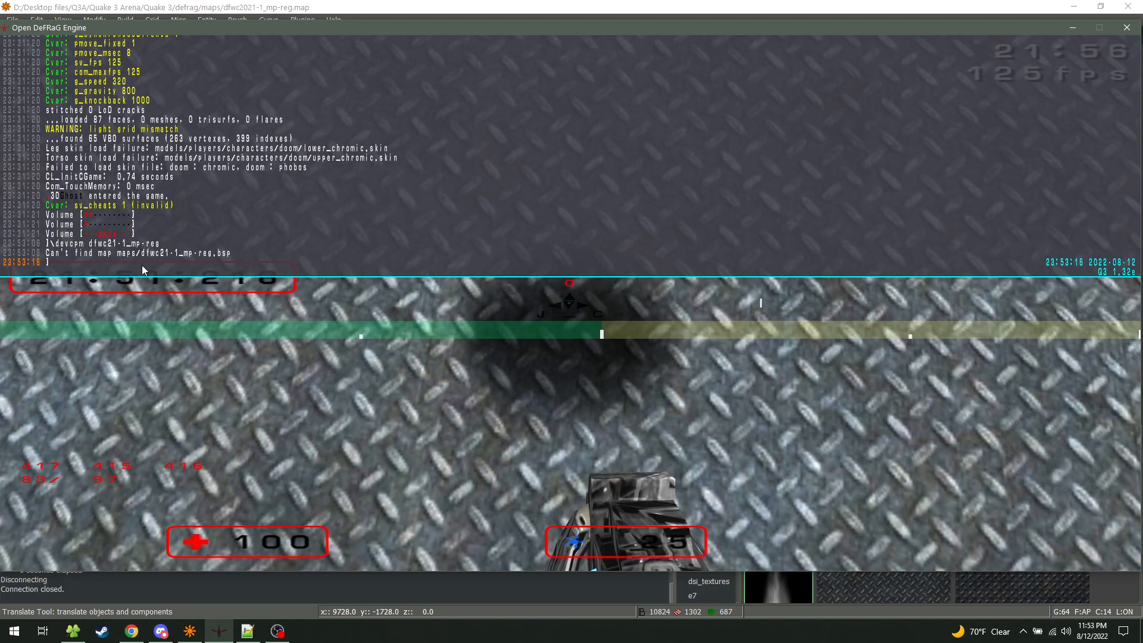
key(Up)
key(Left)
key(Left)
key(Left)
key(Left)
key(Left)
key(Left)
key(Left)
key(Left)
key(Left)
key(Left)
key(Left)
text(20)
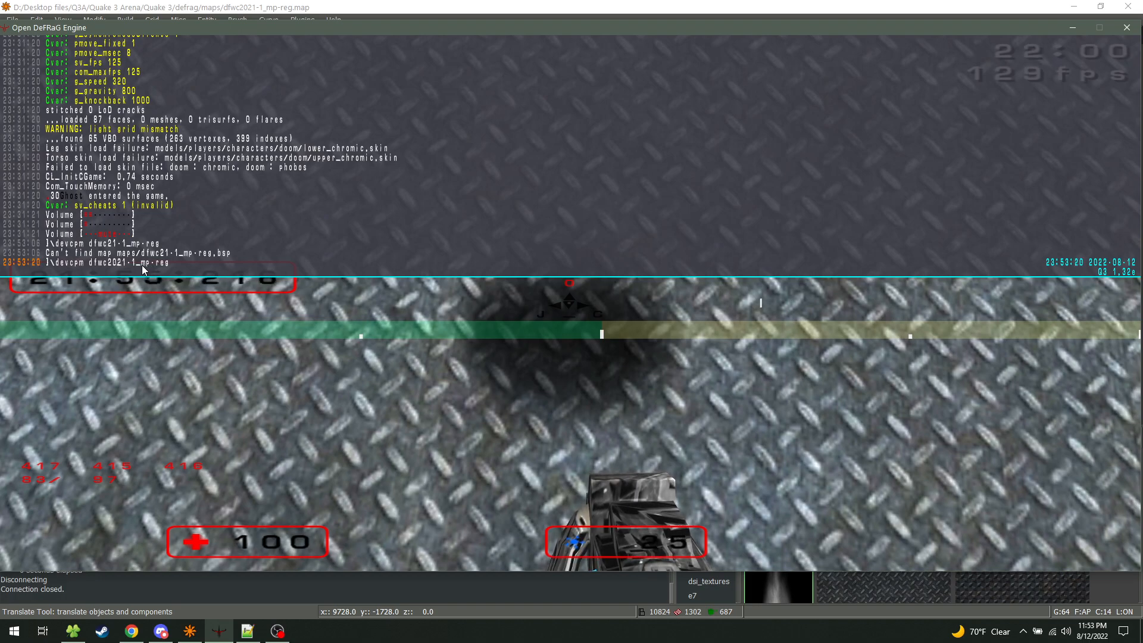
key(Return)
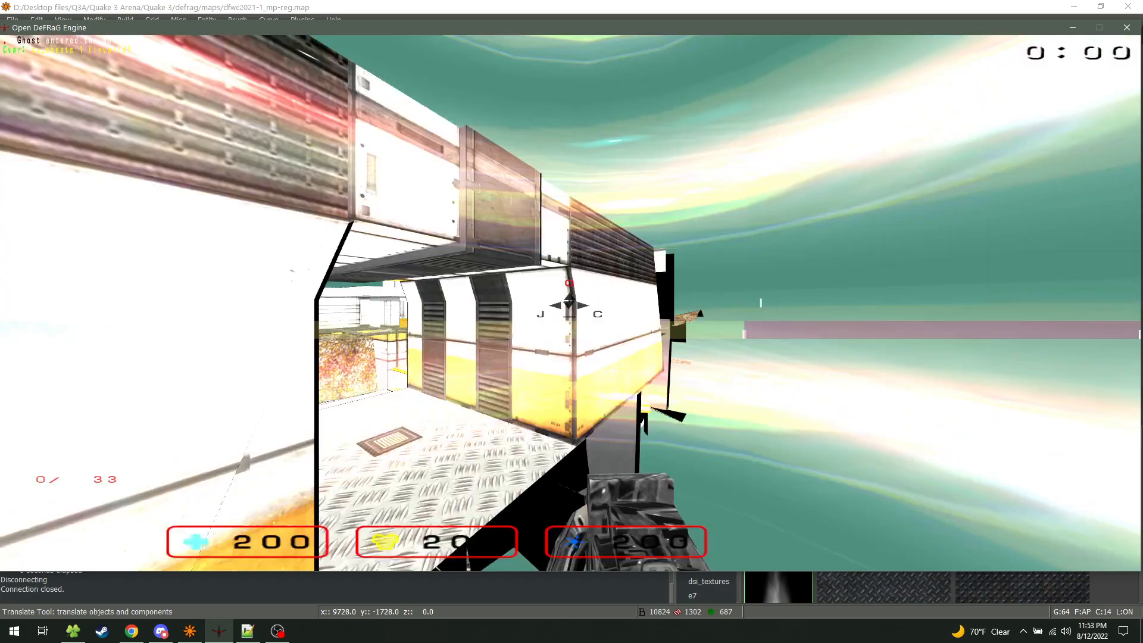
Enable noclip to look around the spawn area of the compiled map and switch back to the level editor
key(n)
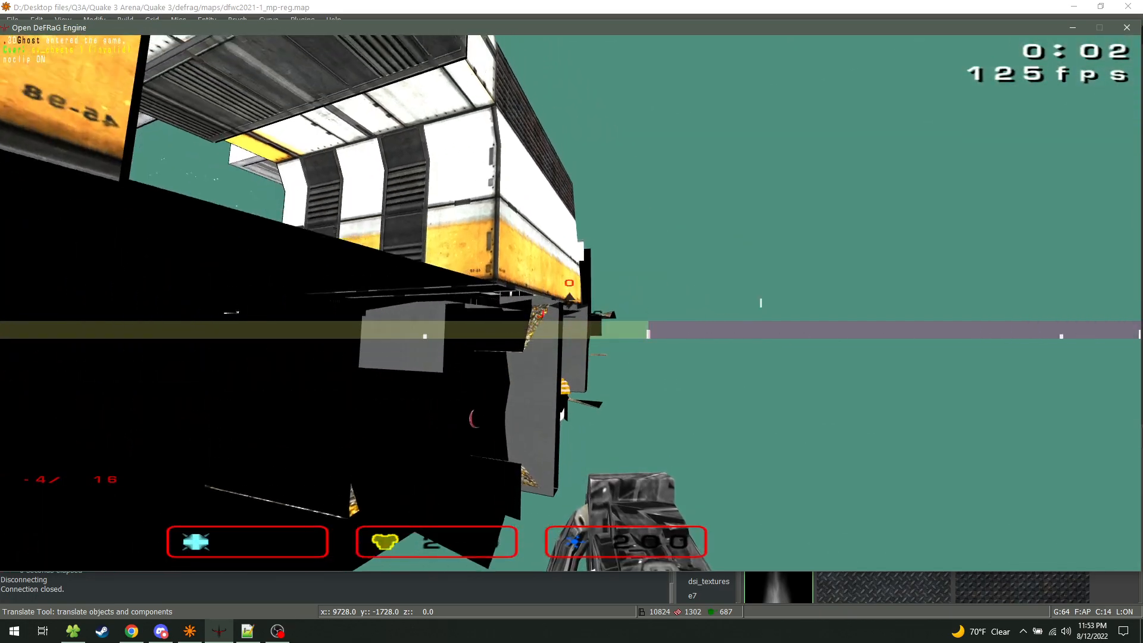
key(grave)
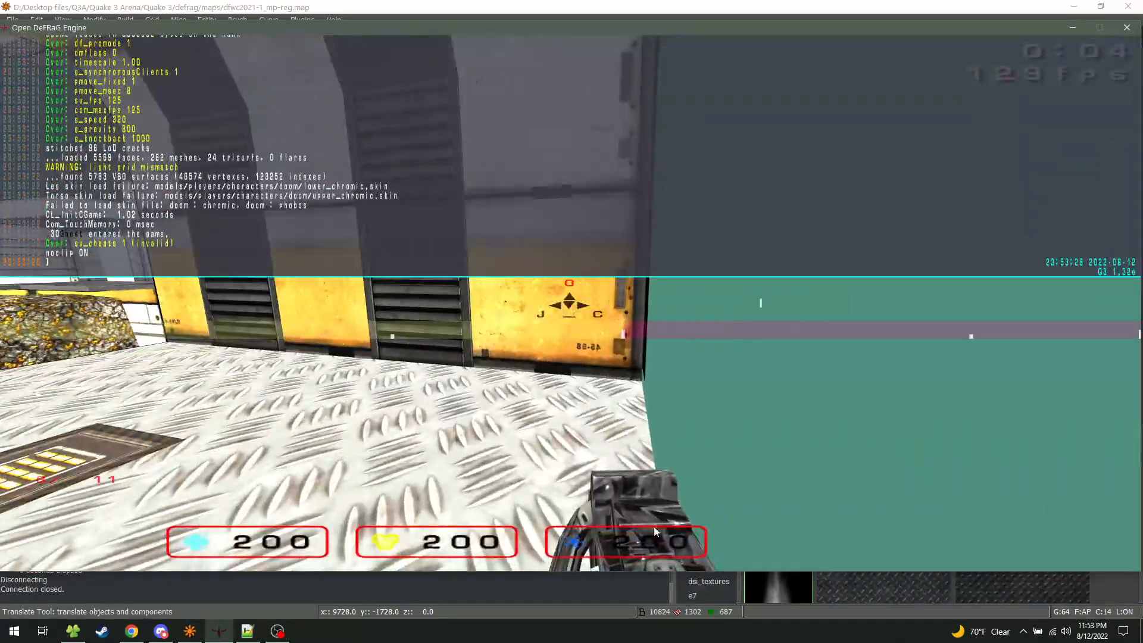
click(1091, 602)
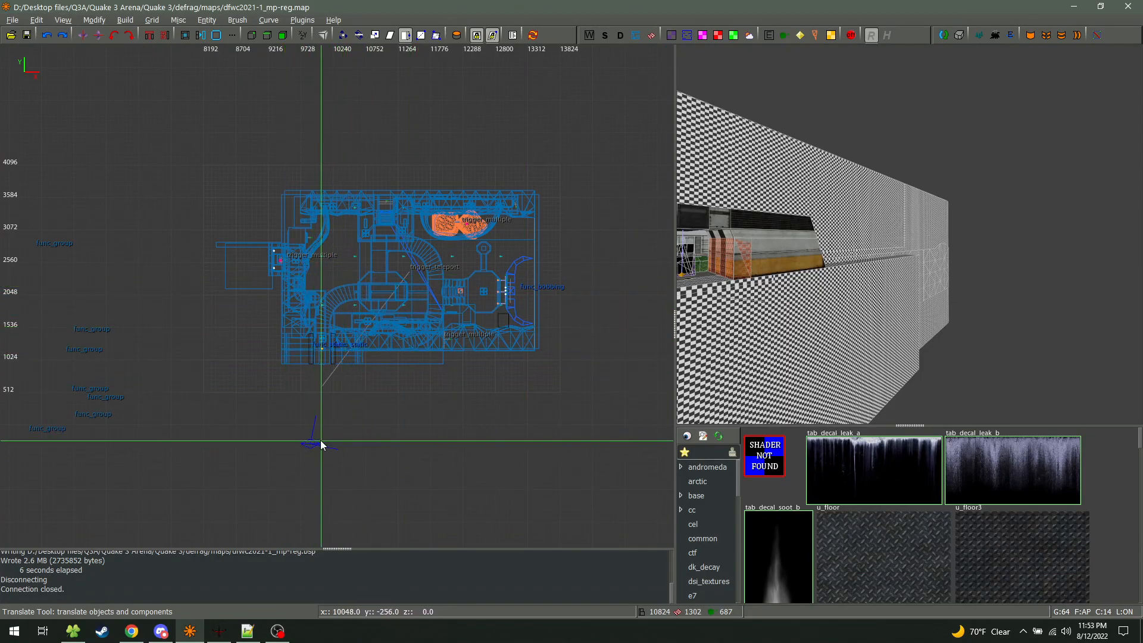
Move the 3D camera into the middle of the isolated room and rerun the recent bsp build
ctrl+middle_click(330, 265)
right_click(774, 315)
key(w)
key(w)
right_click(909, 236)
key(F5)
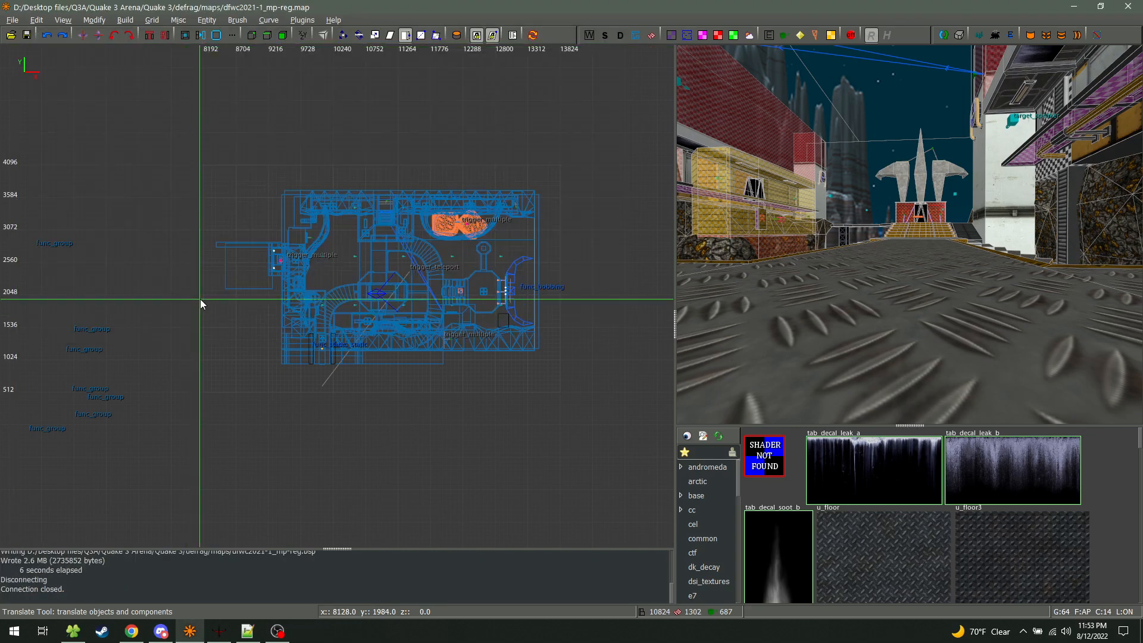
Switch to Open DeFRaG Engine and reload the rebuilt map with \devcpm dfwc2021-1_mp-reg
click(276, 632)
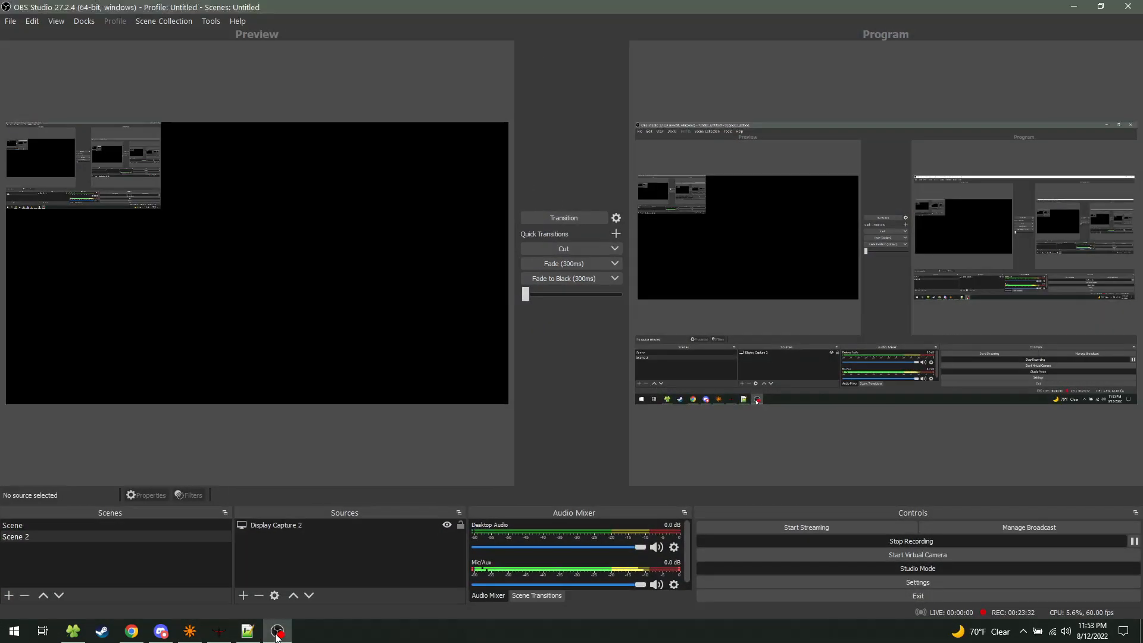
click(219, 632)
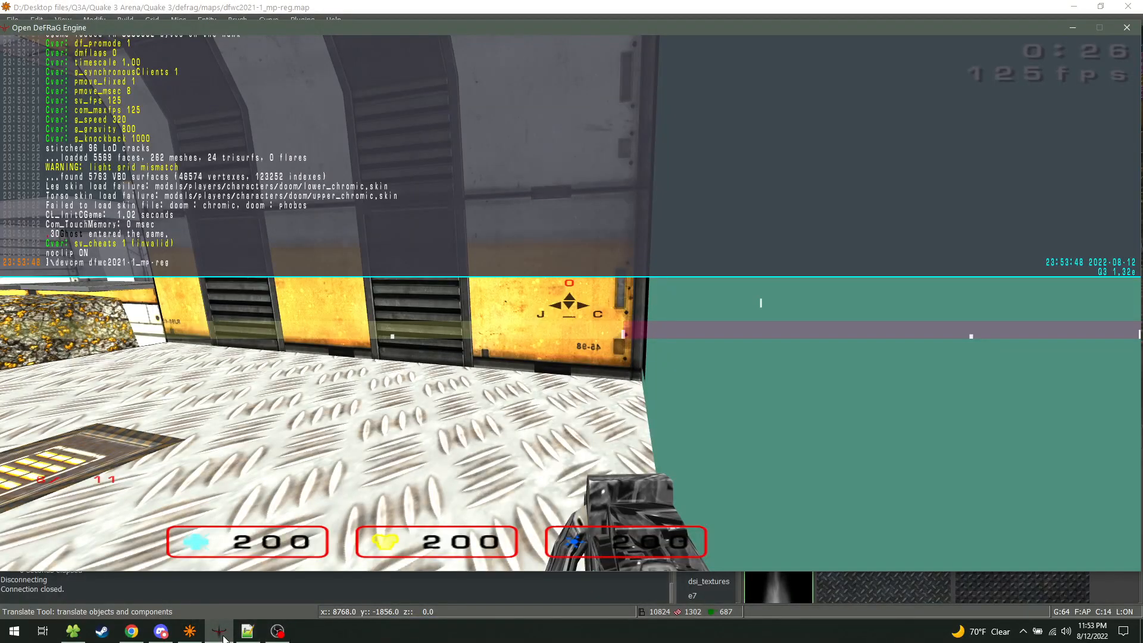
key(w)
key(w)
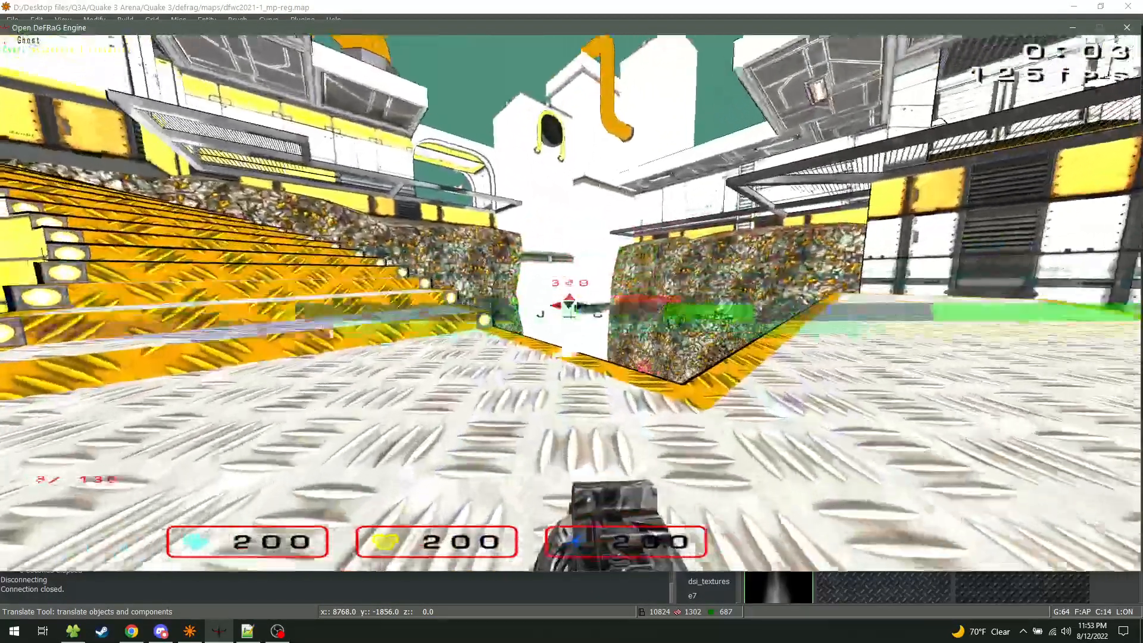
Move through the compiled room in the game, toggling noclip to examine its geometry and outer edges, and return to the level editor
key(a)
key(w)
key(space)
key(a)
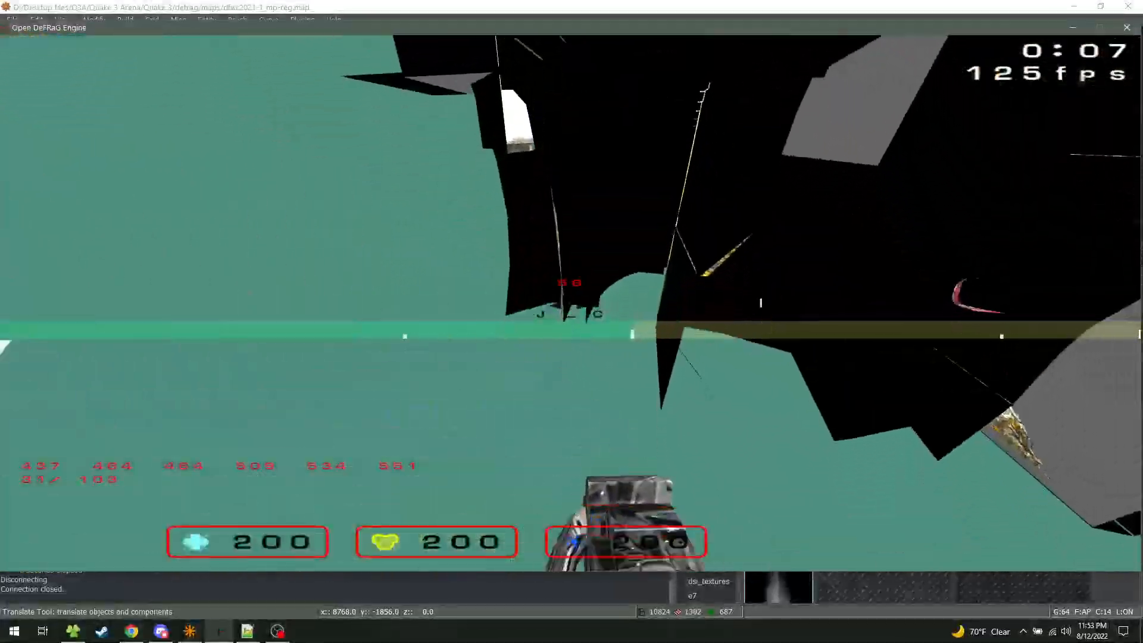
key(w)
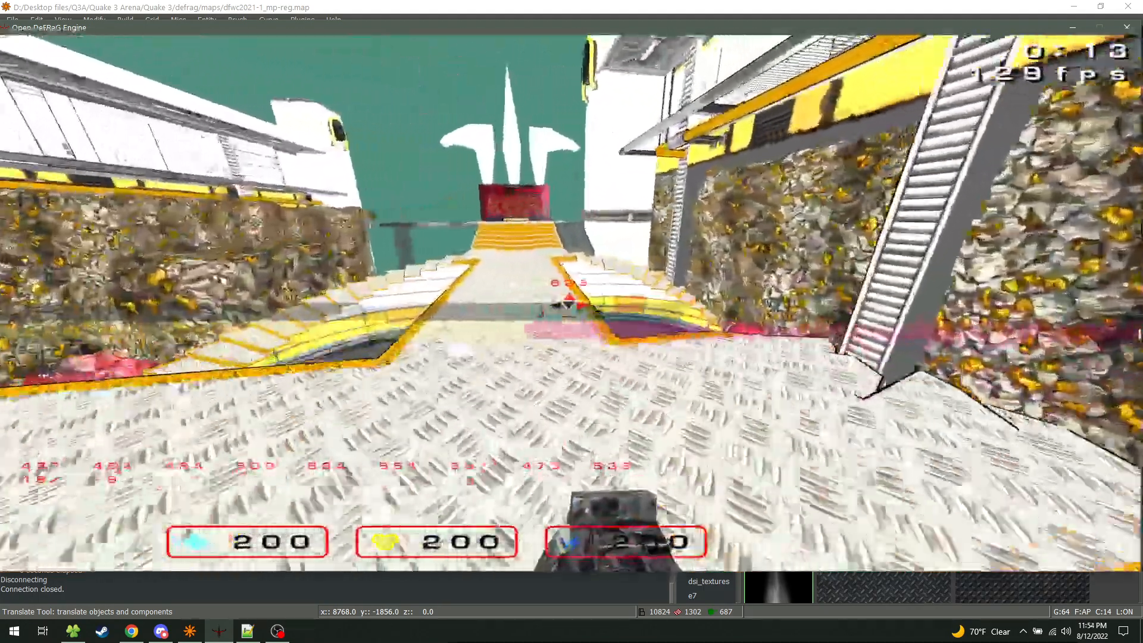
key(w)
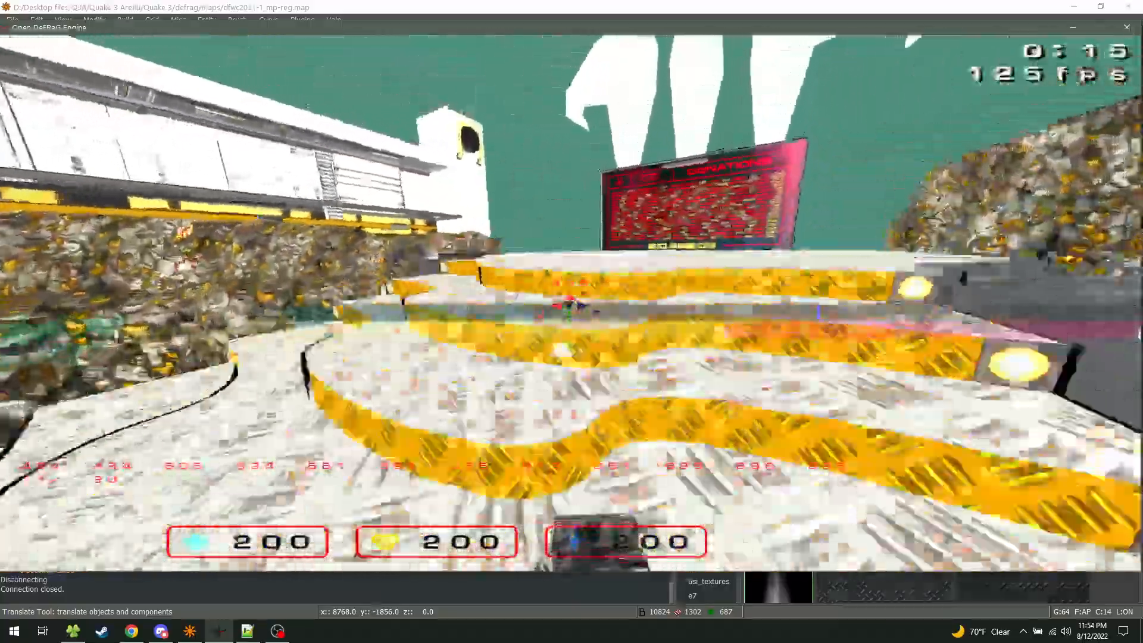
key(space)
key(w)
key(space)
key(w)
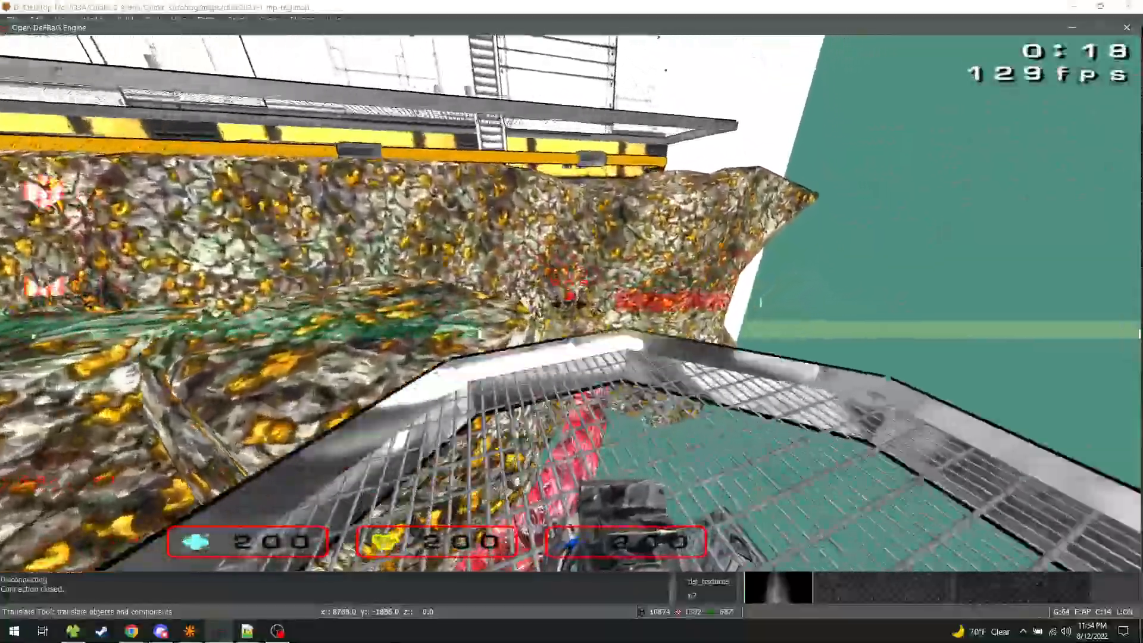
key(space)
key(w)
key(space)
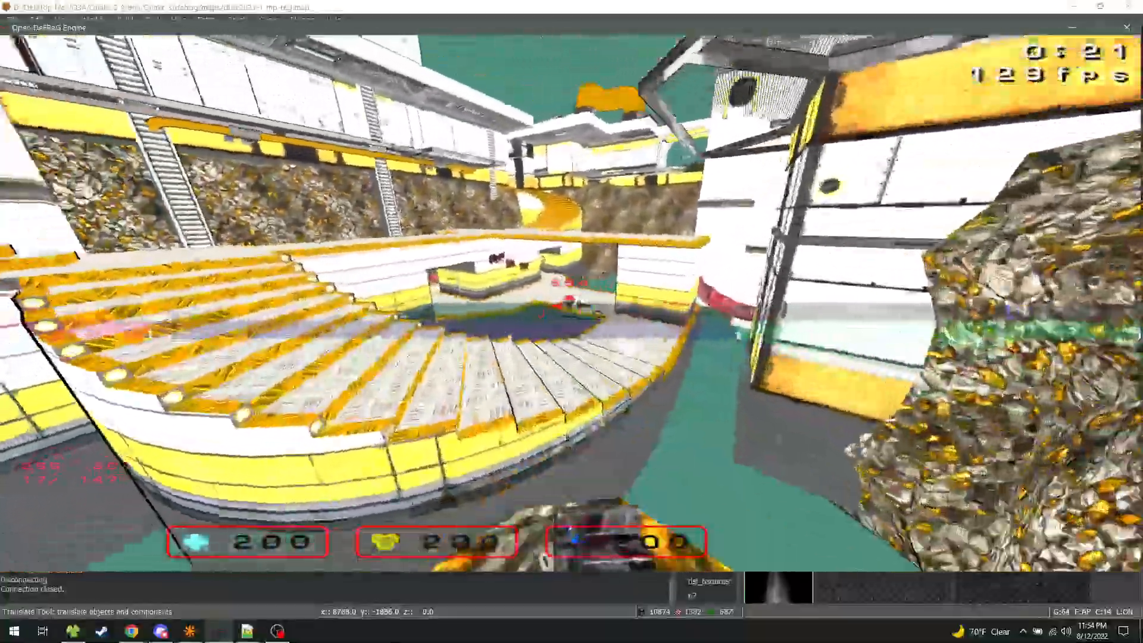
key(w)
key(space)
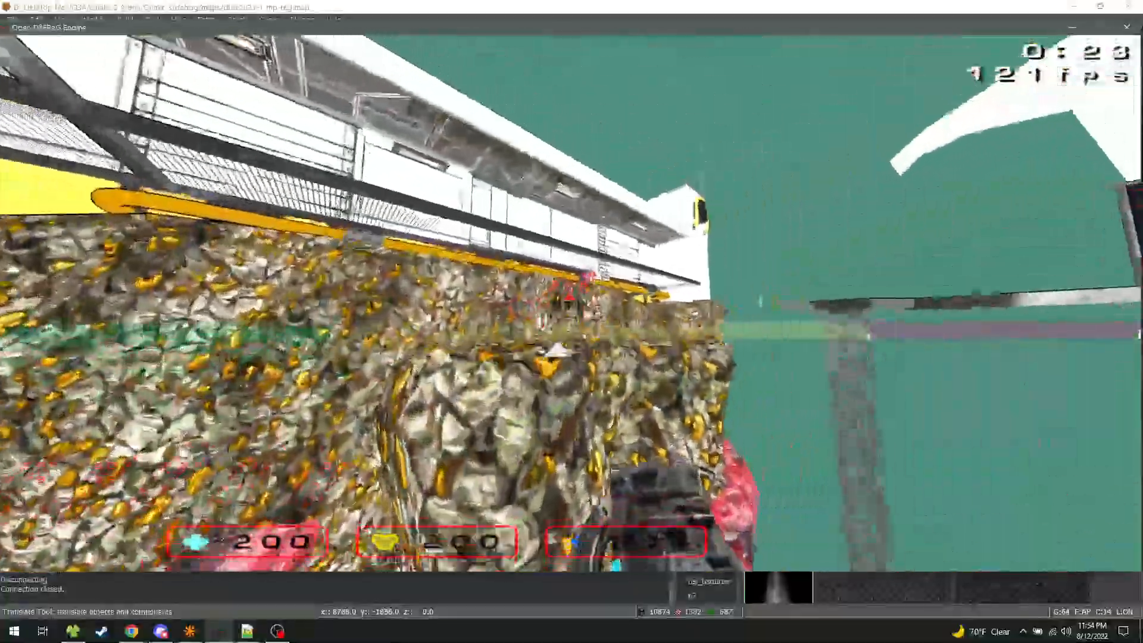
key(w)
key(space)
scroll(571, 322, down, 2)
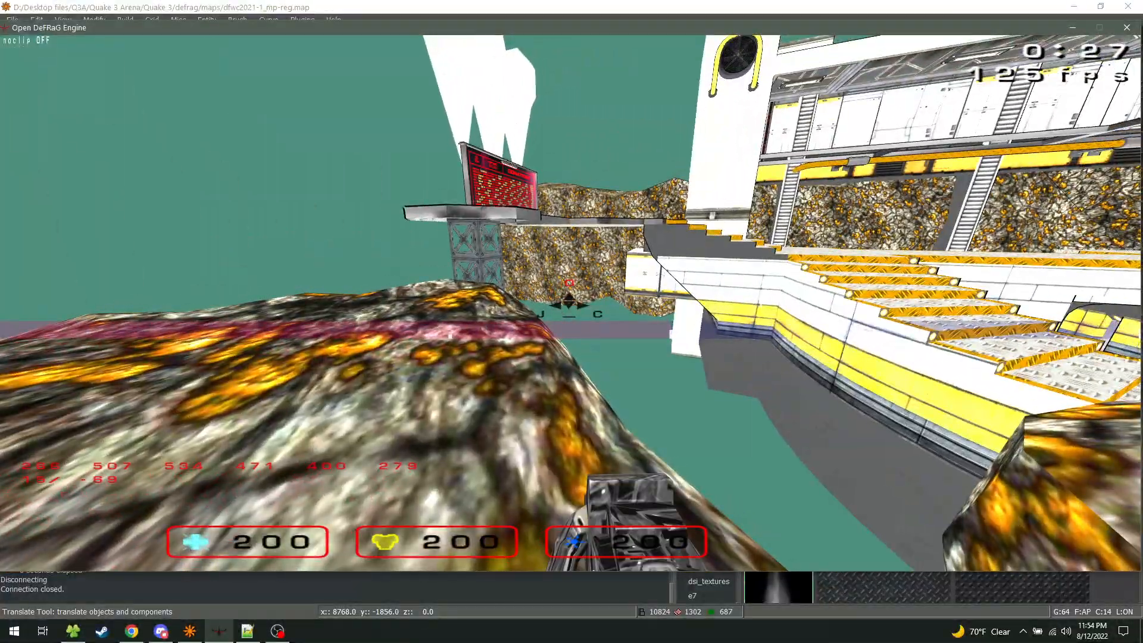
key(w)
scroll(571, 321, down, 1)
key(n)
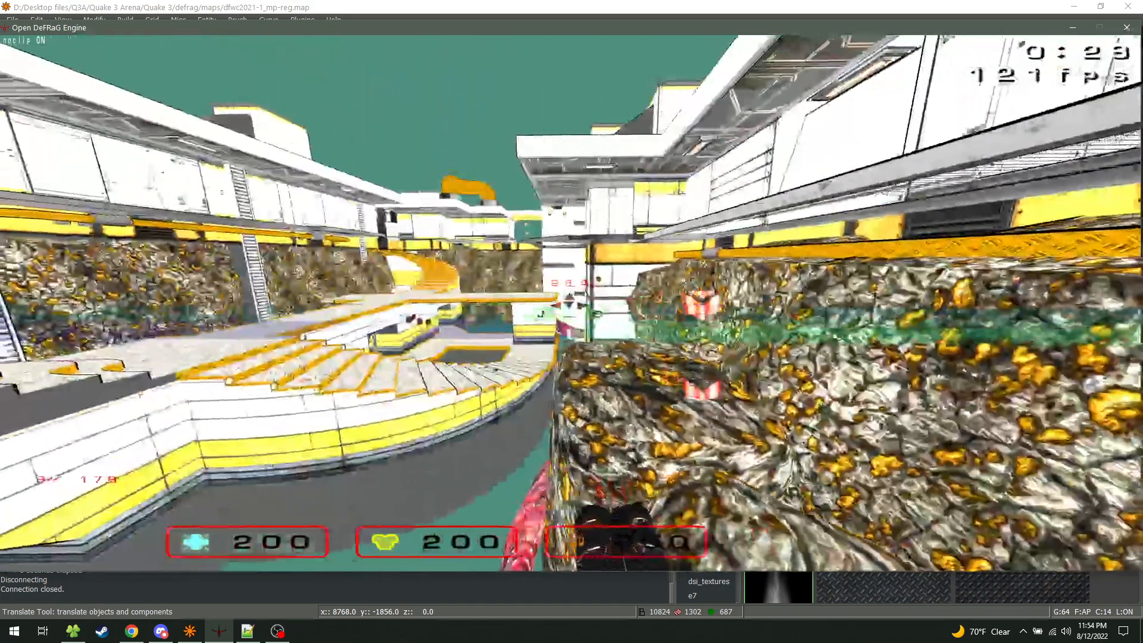
key(grave)
click(1107, 578)
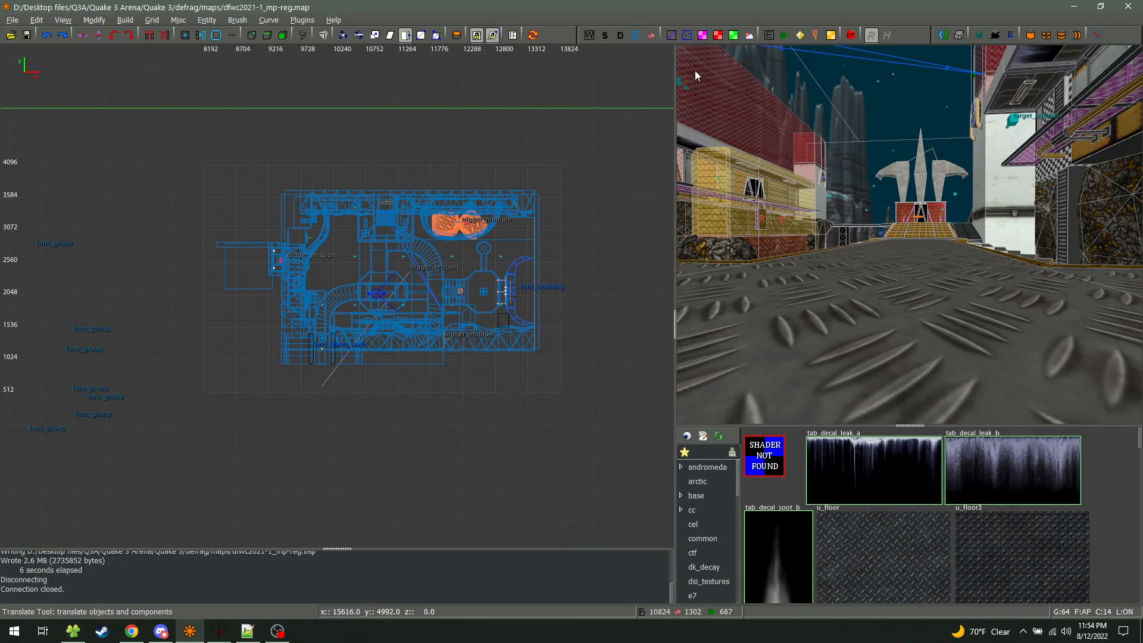
Turn the region off so the whole map is shown and open the map file test_tut_002.map
right_click(870, 41)
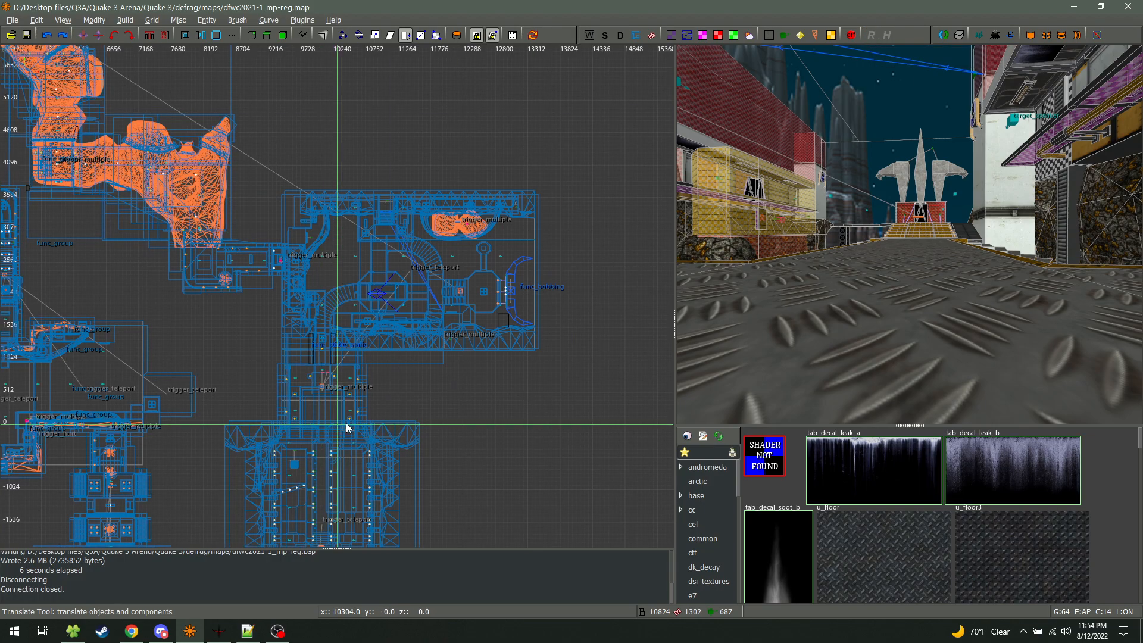
right_drag(463, 454, 687, 495)
scroll(286, 262, down, 3)
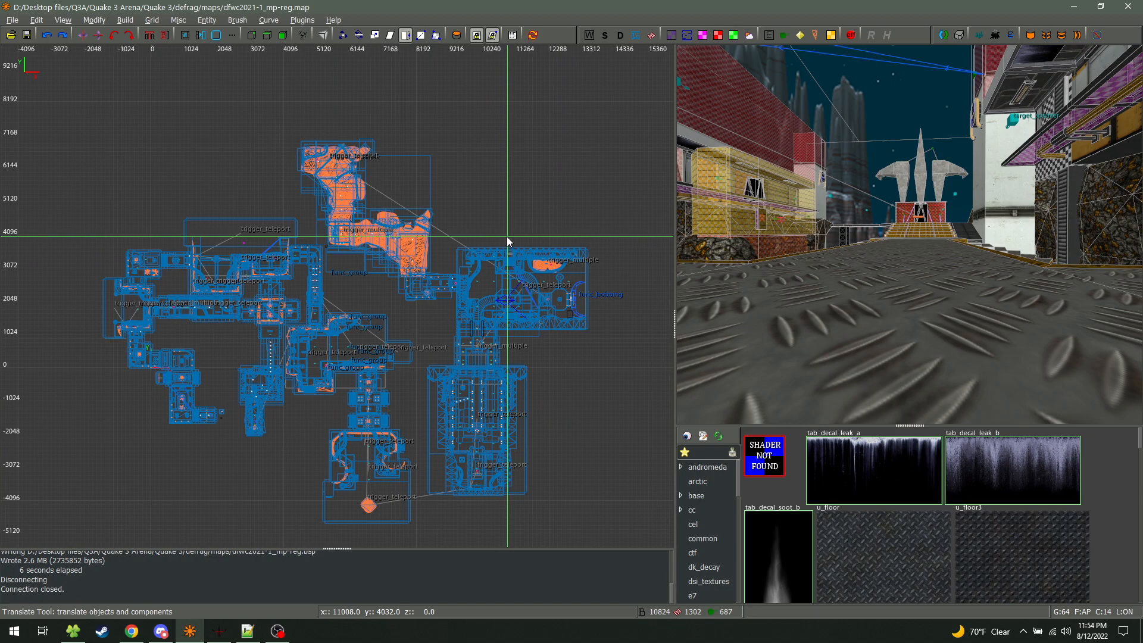
click(11, 35)
double_click(495, 349)
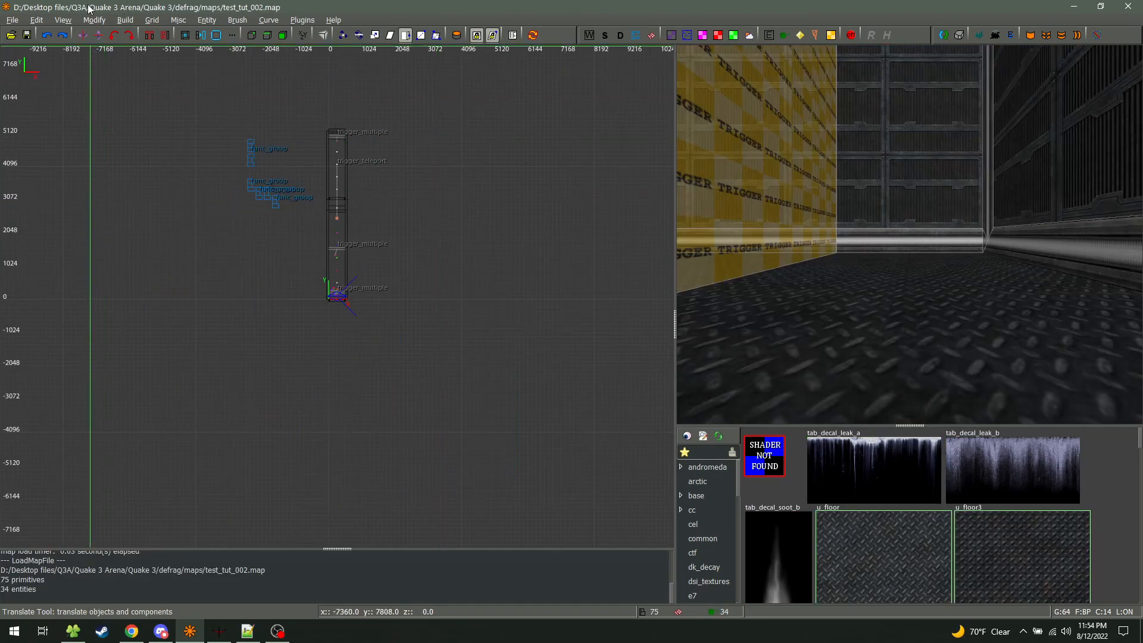
click(63, 20)
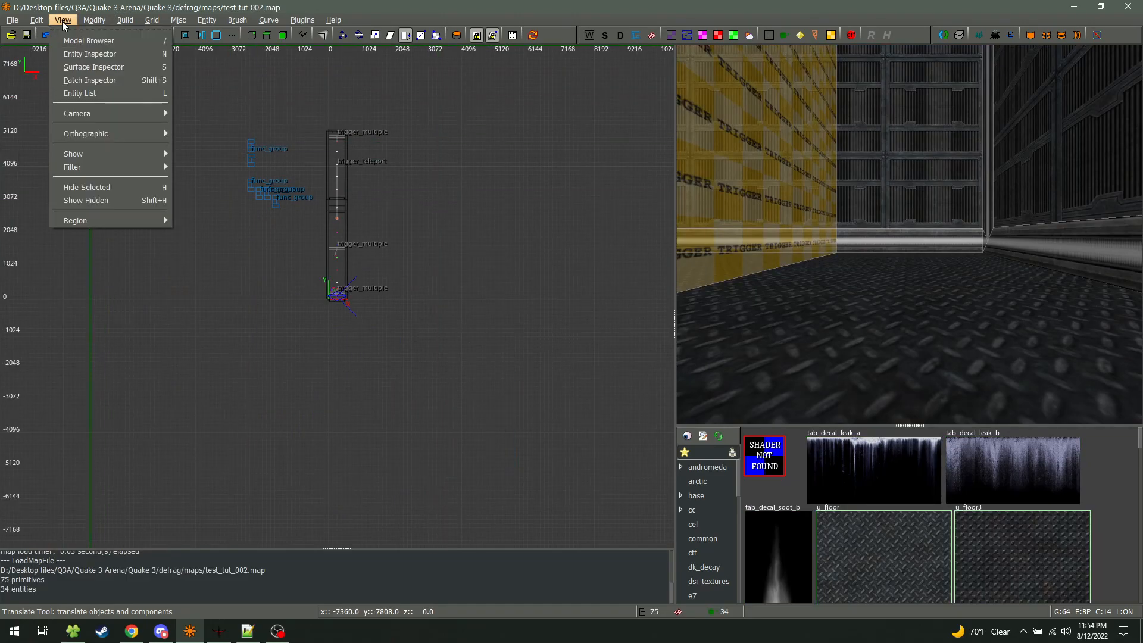
mouse_move(89, 15)
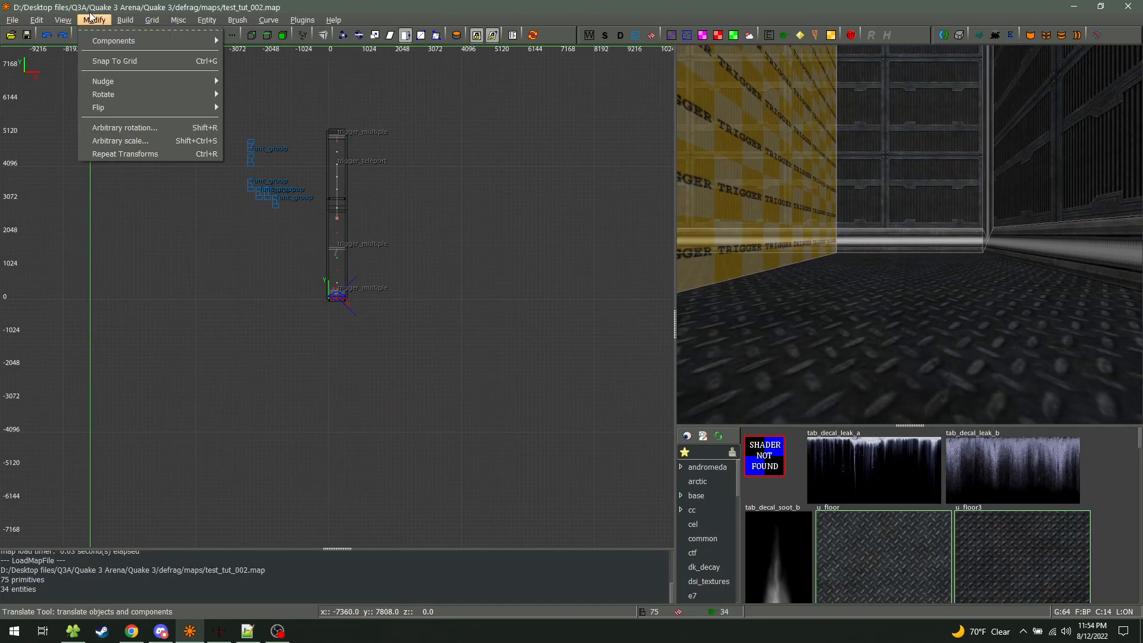
mouse_move(121, 42)
click(403, 231)
scroll(384, 224, up, 5)
right_drag(250, 195, 536, 259)
scroll(250, 194, up, 3)
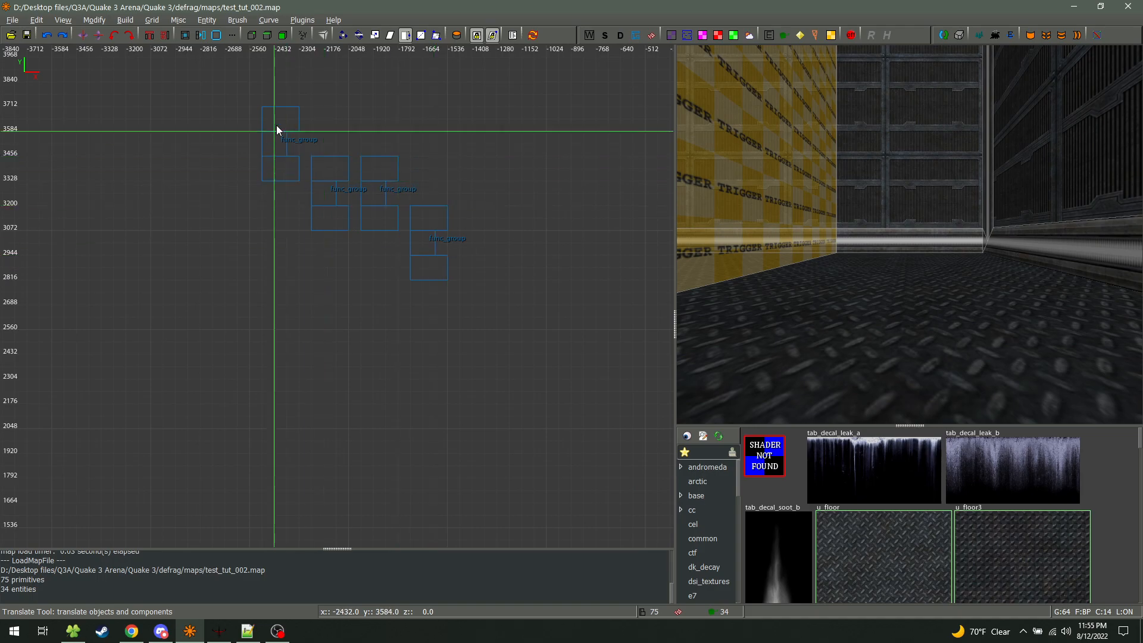
right_drag(250, 194, 308, 176)
drag(351, 171, 415, 203)
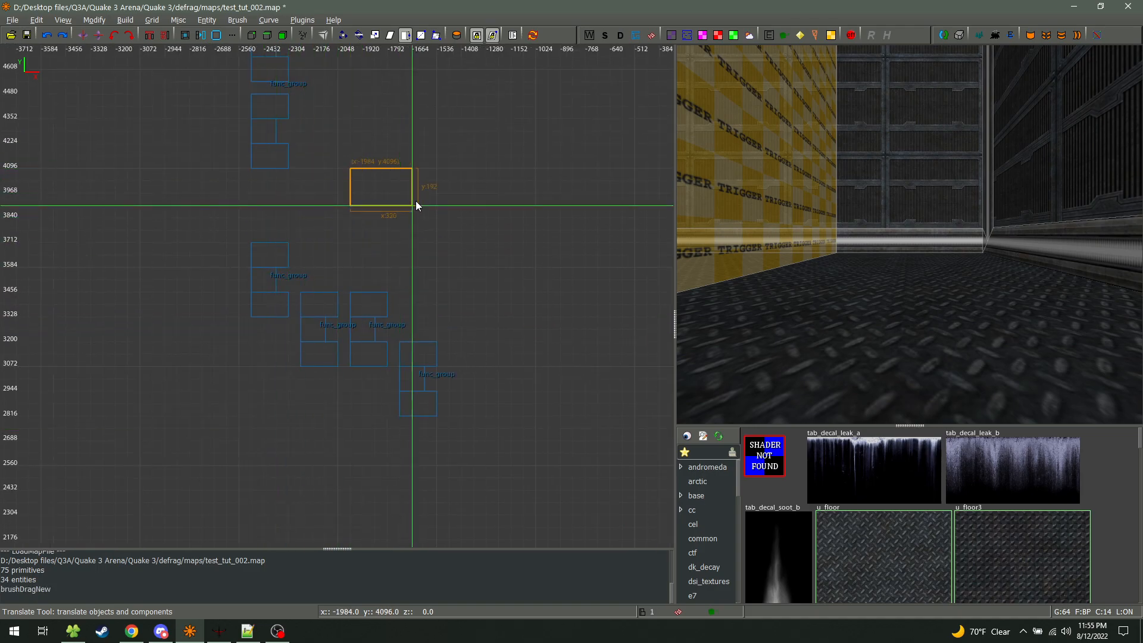
key(Down)
key(Down)
key(Down)
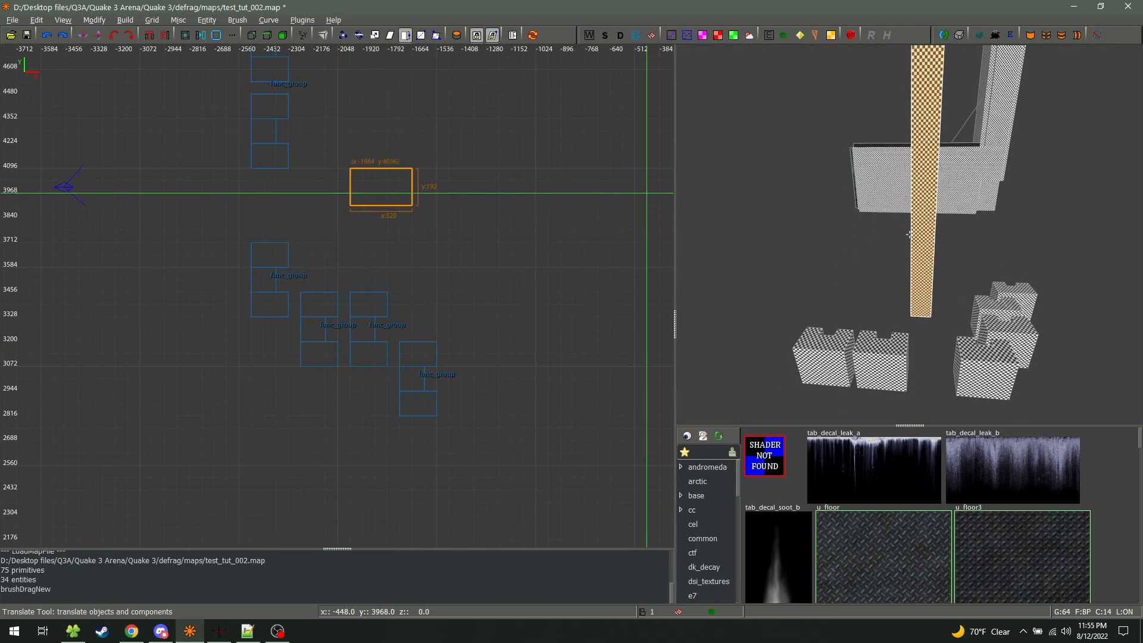
key(BackSpace)
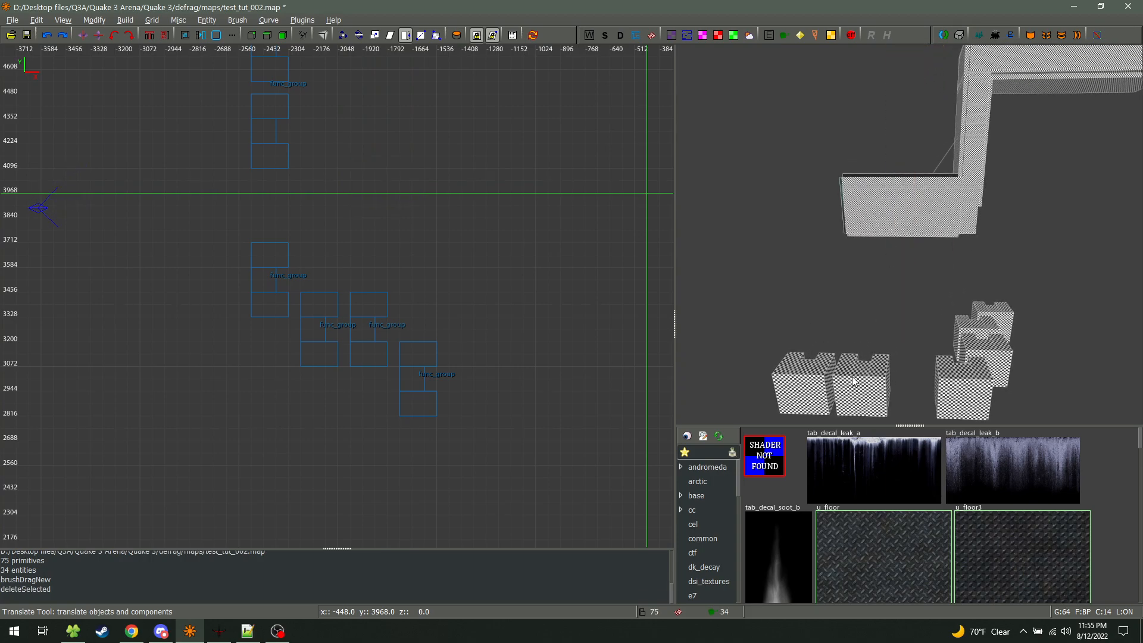
Draw a new brush about 128 by 256 units in the empty space beside the func_group pieces and deselect it
drag(388, 157, 415, 201)
key(ctrl+shift+Tab)
key(Escape)
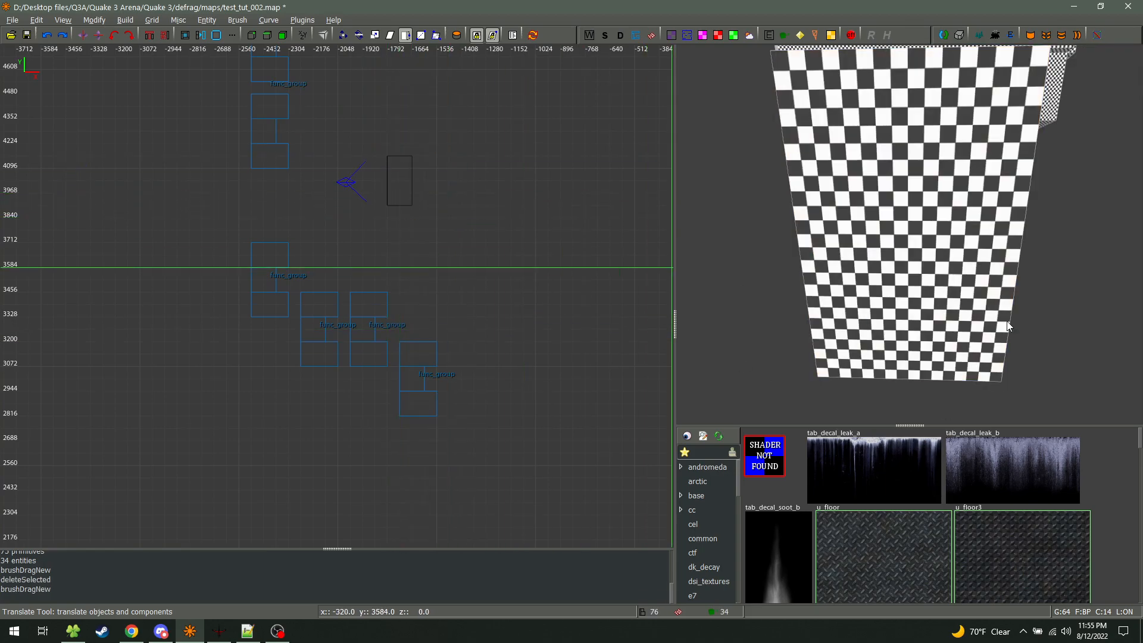
key(Down)
key(Down)
key(Down)
Select the new brush and, in edge editing mode, shift its corner edge from y 4160 to y 4032 to bevel the corner
shift+click(891, 247)
key(e)
scroll(448, 364, up, 7)
right_drag(449, 353, 464, 290)
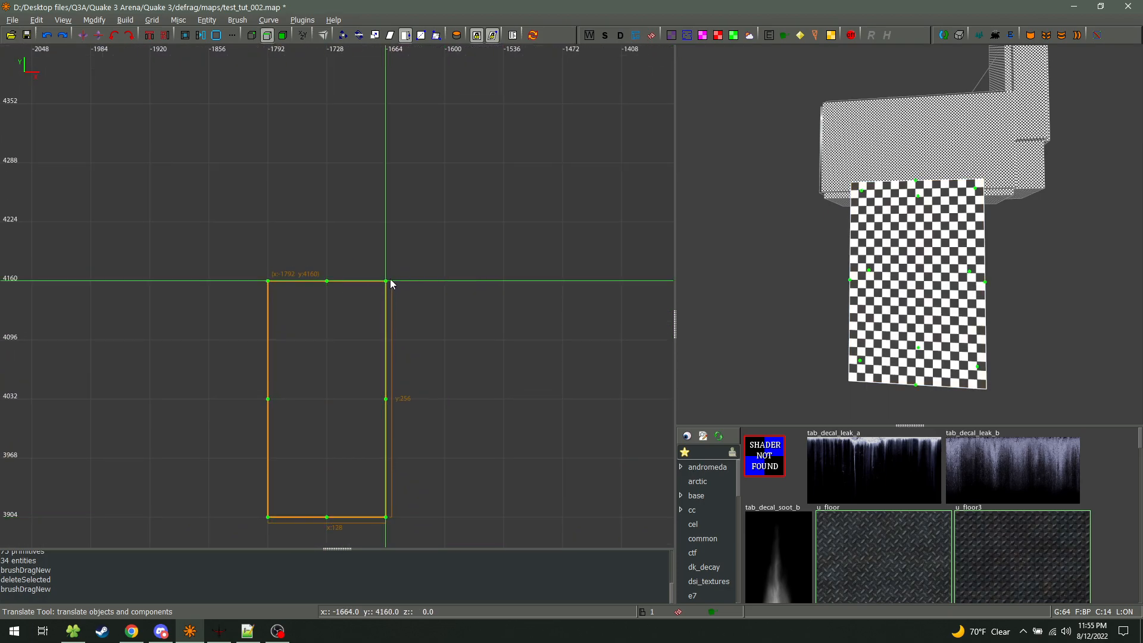
drag(395, 315, 377, 406)
right_click(774, 297)
key(w)
key(d)
key(a)
key(s)
right_click(910, 234)
Switch to the side view and lower a top edge so the brush's top slopes to z -576 at y 3904
key(ctrl+Tab)
scroll(325, 370, down, 6)
key(ctrl+Tab)
key(ctrl+Tab)
scroll(363, 332, up, 3)
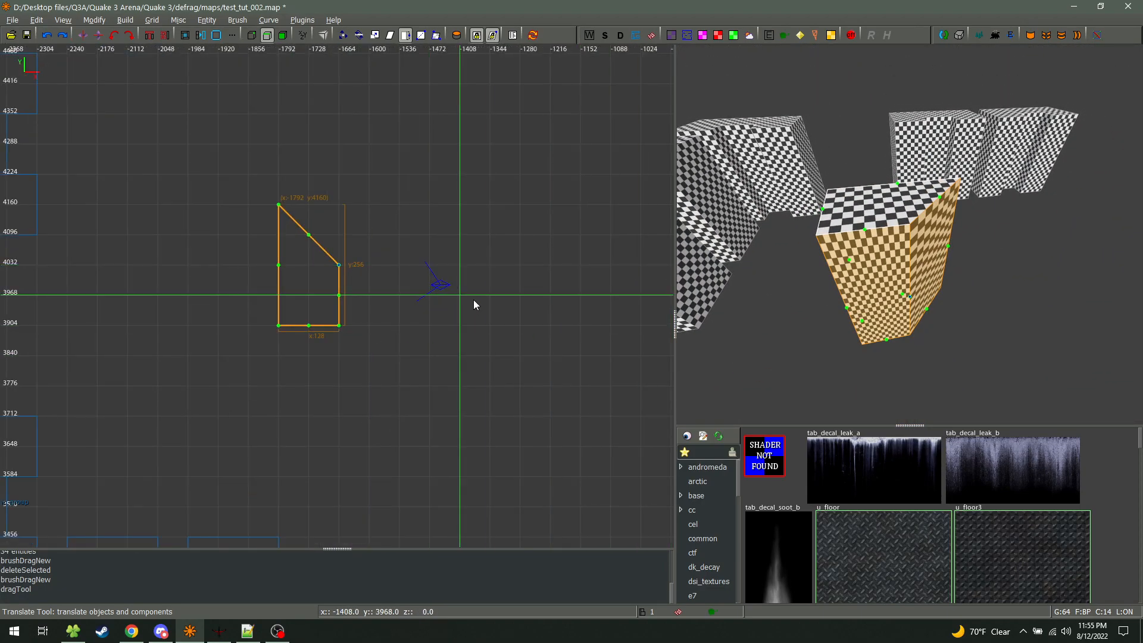
key(ctrl+Tab)
mouse_move(337, 207)
mouse_down()
mouse_move(356, 327)
mouse_move(352, 283)
mouse_up()
key(ctrl+Tab)
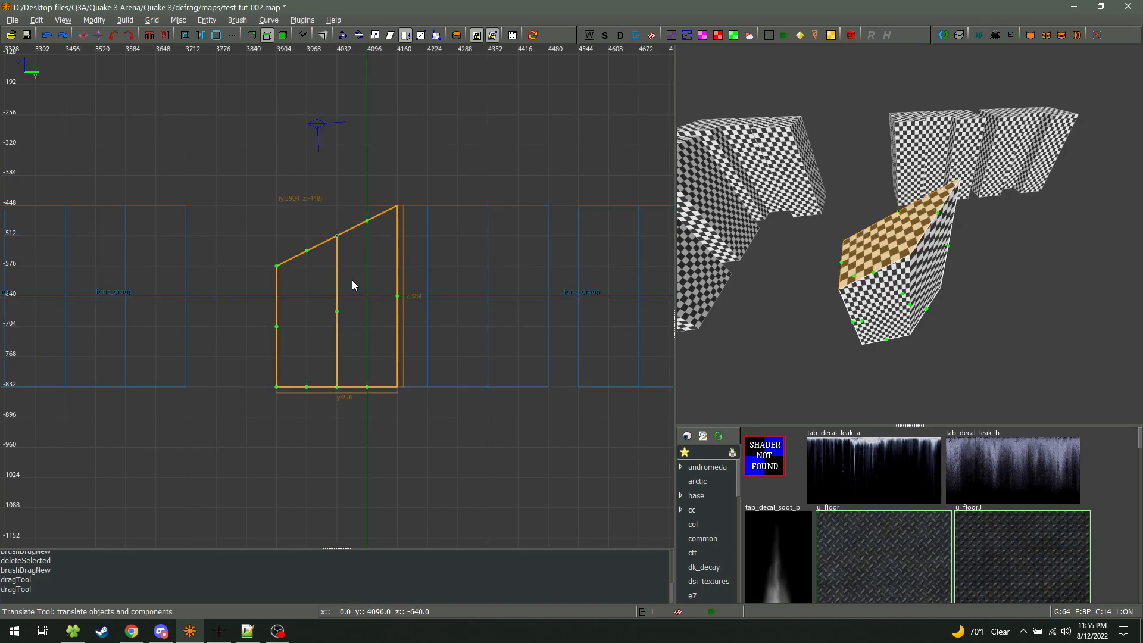
key(w)
key(a)
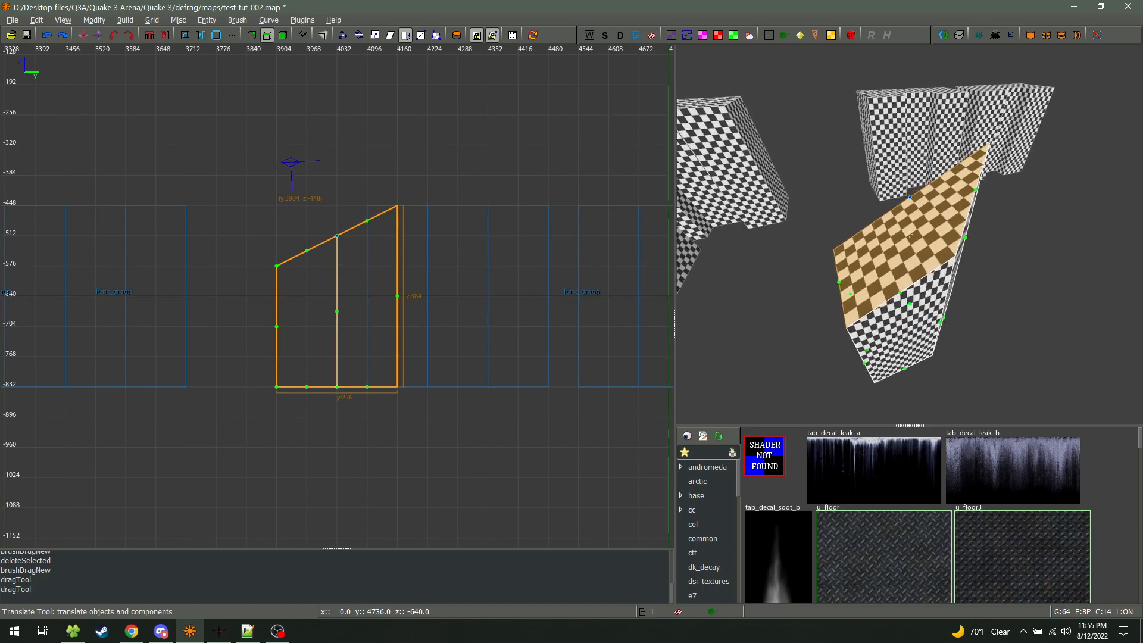
right_click(909, 234)
Lower the raised end of the brush's sloped top to z -512 and view the brush from other sides
drag(342, 238, 338, 258)
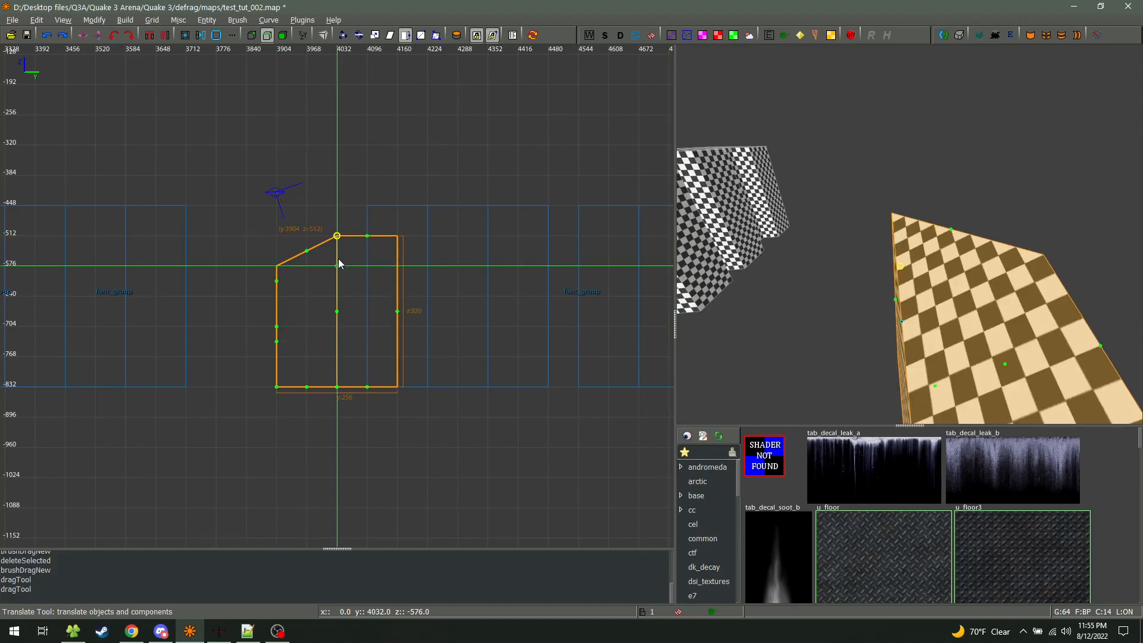
right_click(909, 233)
key(w)
key(s)
key(a)
key(d)
right_click(909, 234)
Try moving the brush's edges directly in the 3D view and undo the last edge move
mouse_move(878, 237)
mouse_down()
mouse_move(876, 260)
mouse_move(859, 247)
mouse_move(860, 266)
mouse_move(824, 255)
mouse_move(823, 273)
mouse_move(770, 263)
mouse_up()
right_click(918, 249)
key(a)
right_click(910, 234)
mouse_move(885, 163)
mouse_down()
mouse_move(881, 211)
mouse_move(880, 193)
mouse_up()
right_click(880, 193)
right_click(913, 252)
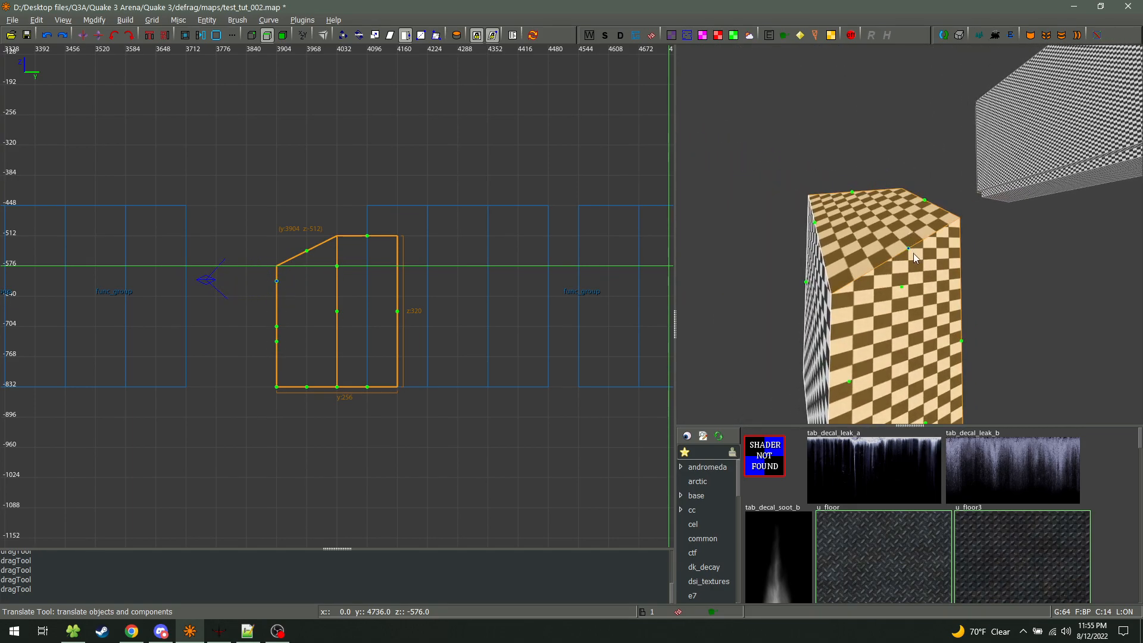
drag(906, 250, 909, 276)
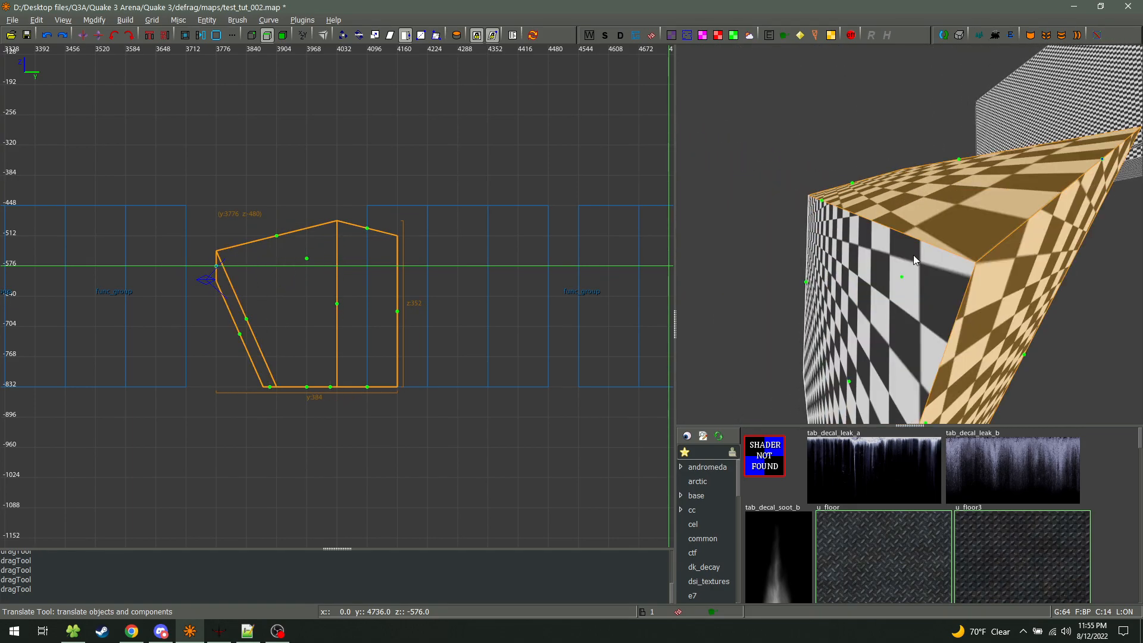
right_click(1017, 262)
key(Up)
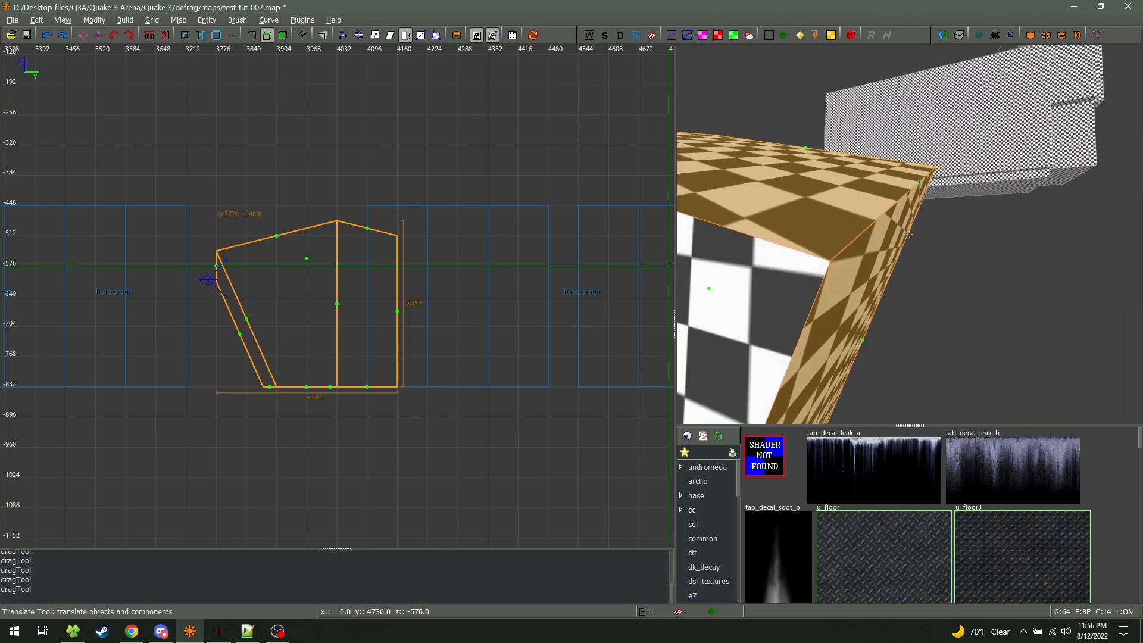
key(ctrl+z)
key(Left)
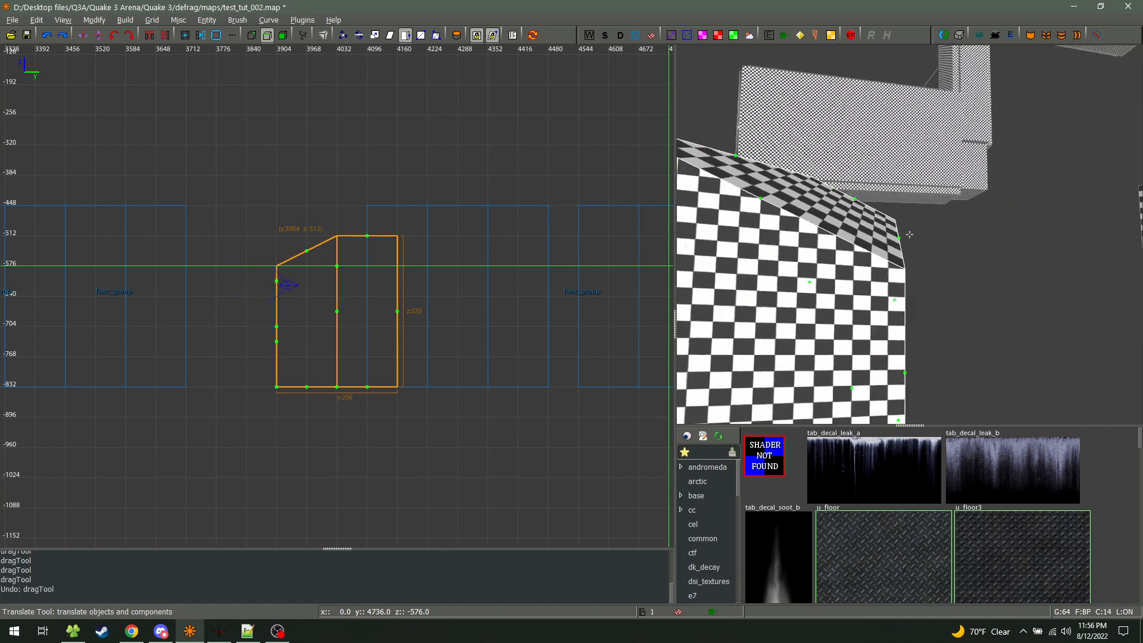
right_click(909, 234)
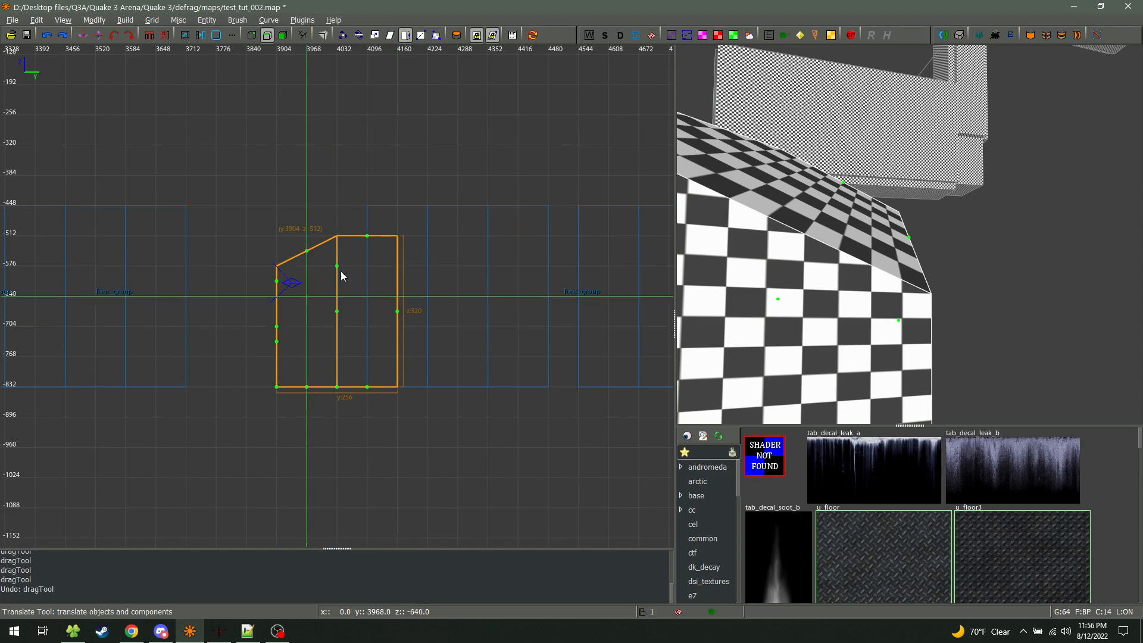
Leave edge editing mode and examine the brush's shape from its other side in the 3D view
key(e)
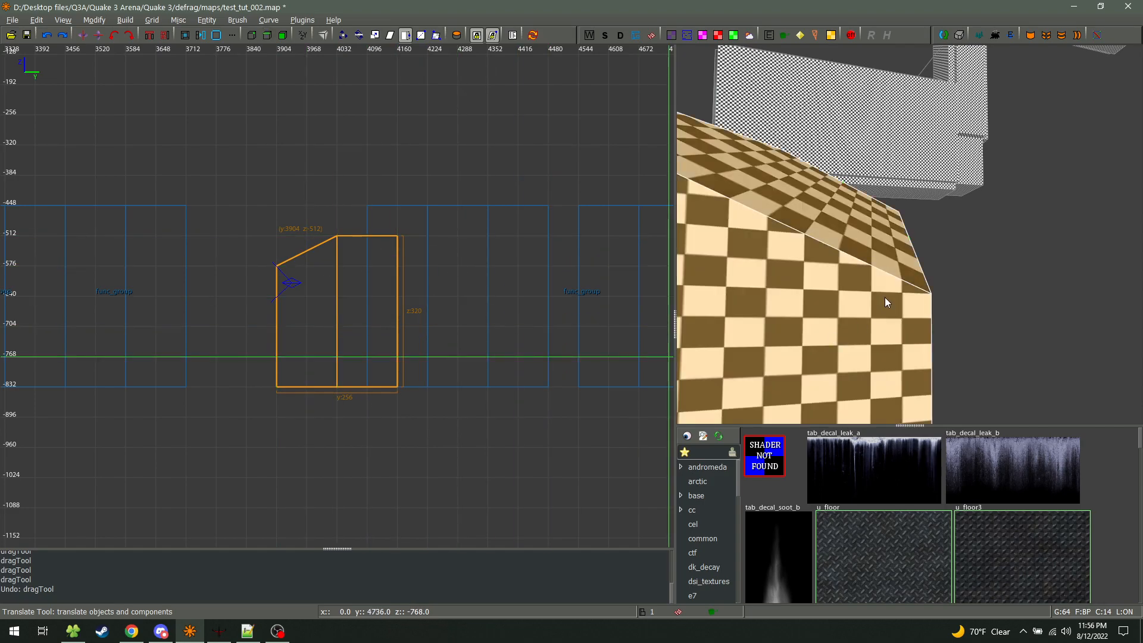
right_click(885, 301)
key(Down)
key(Left)
key(Left)
key(Up)
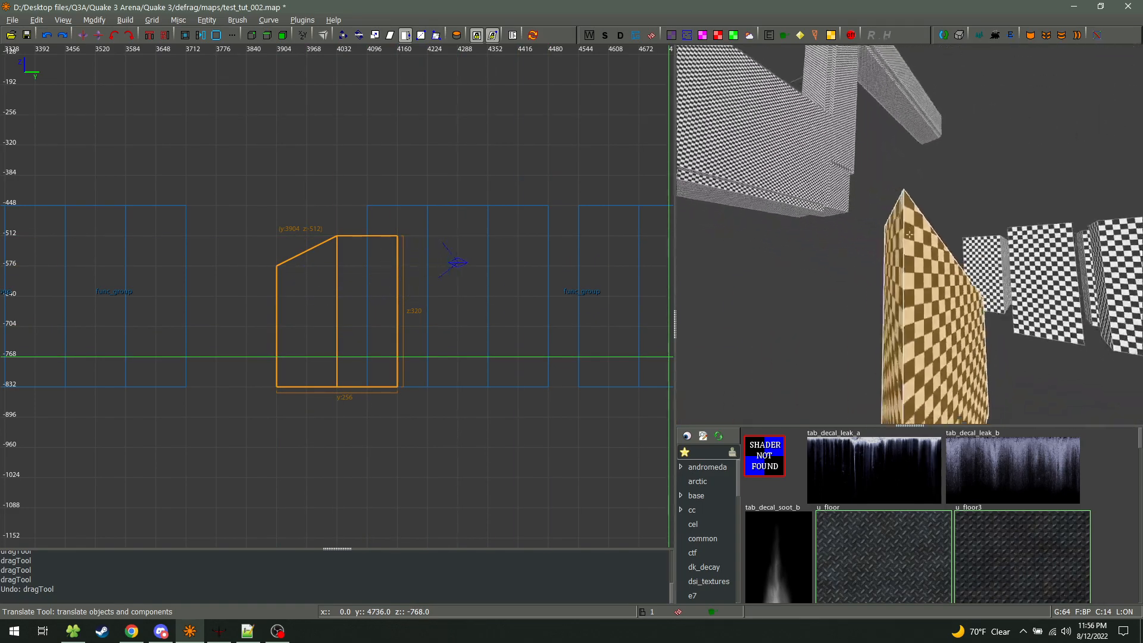
right_click(910, 236)
Return to edge editing mode, select the top edge between y 4032 and 4160, and lower it to z -704
key(e)
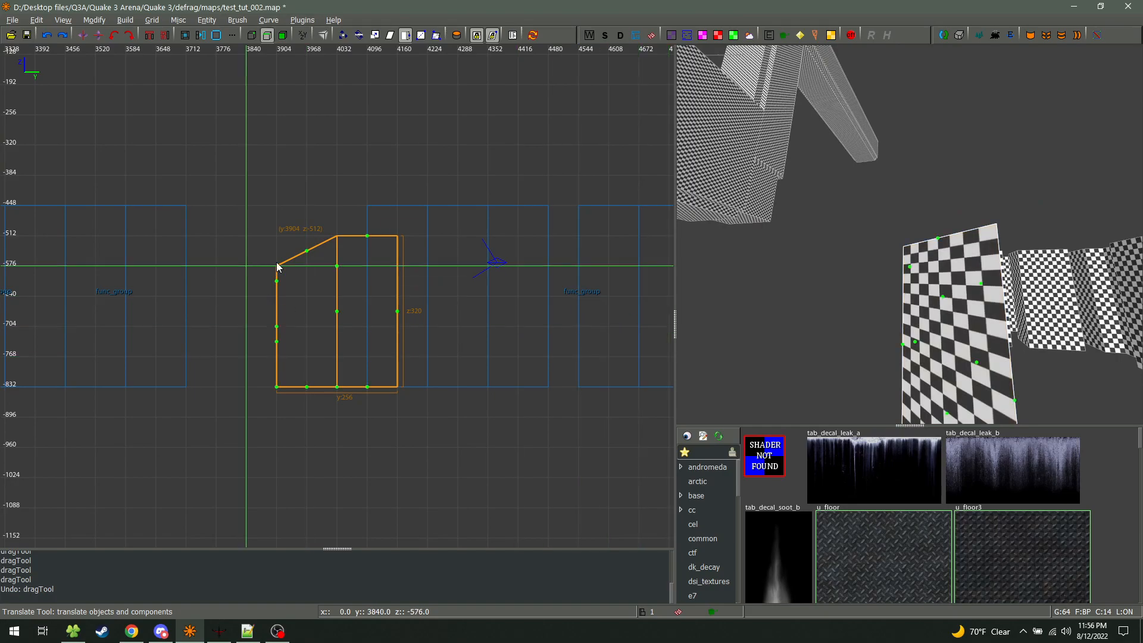
click(937, 238)
scroll(367, 236, up, 5)
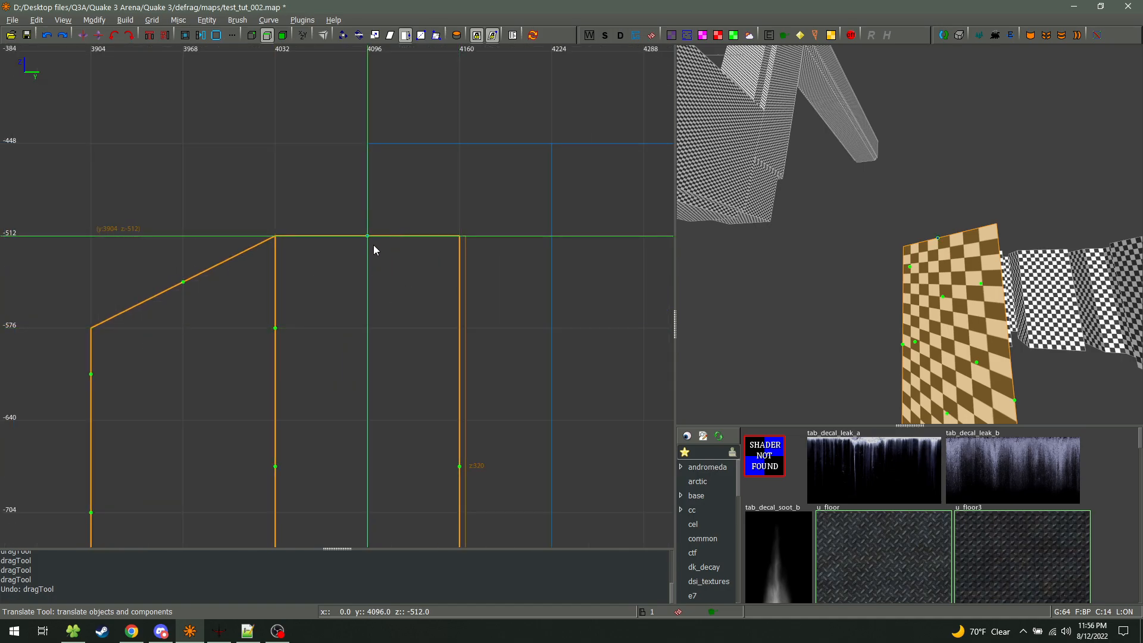
drag(368, 237, 369, 293)
drag(365, 358, 355, 497)
right_click(914, 241)
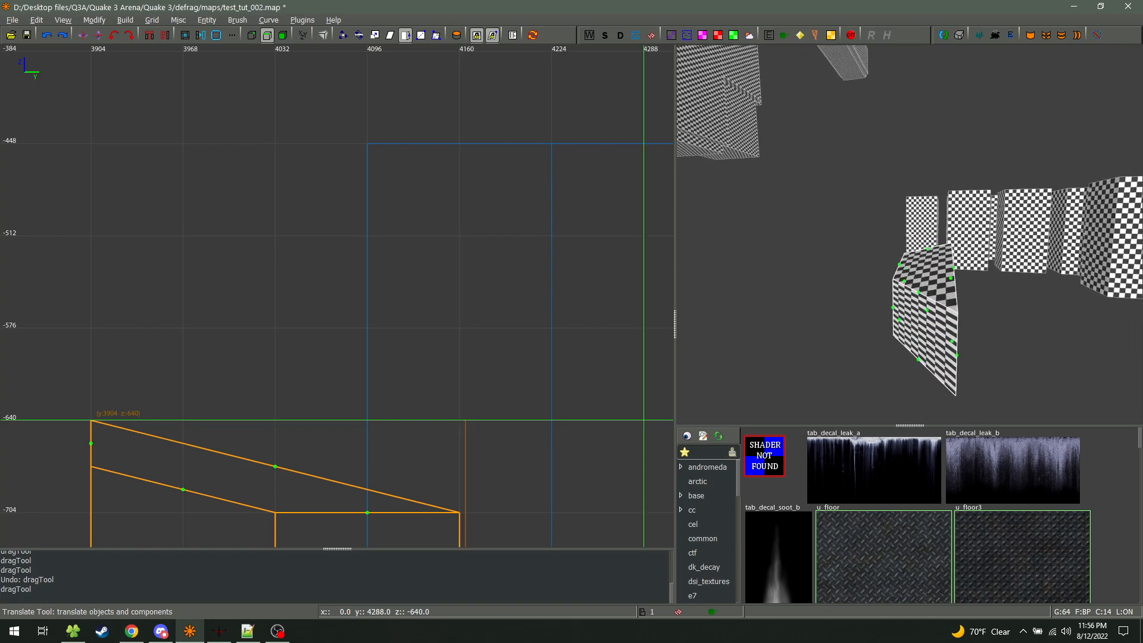
right_click(914, 241)
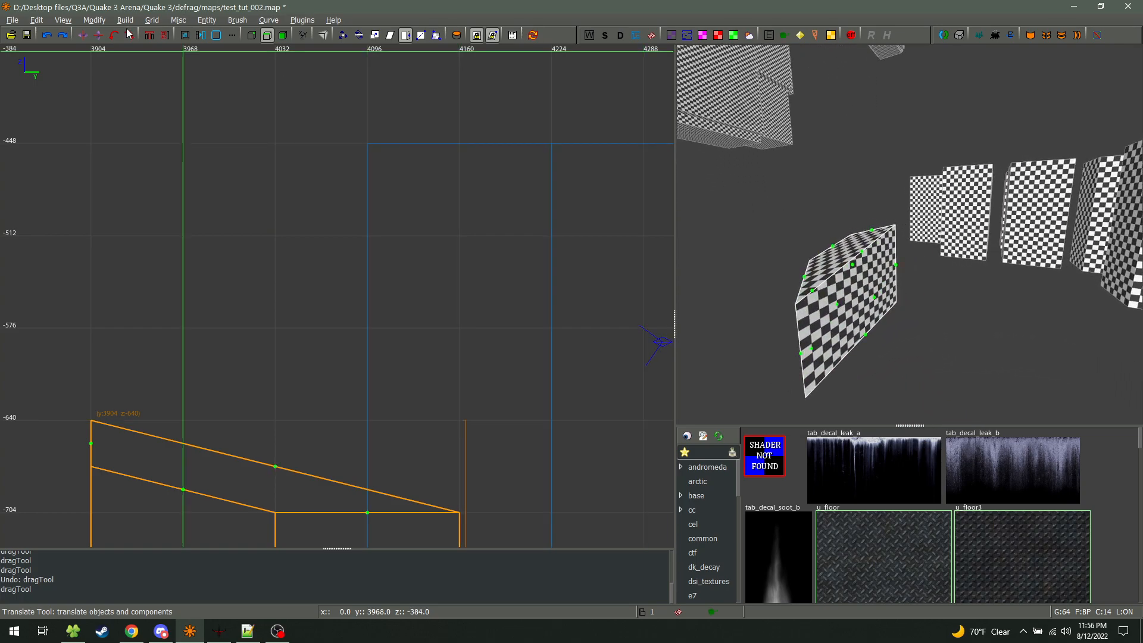
Switch component editing to Vertices and select a top corner vertex of the brush
click(93, 20)
mouse_move(127, 42)
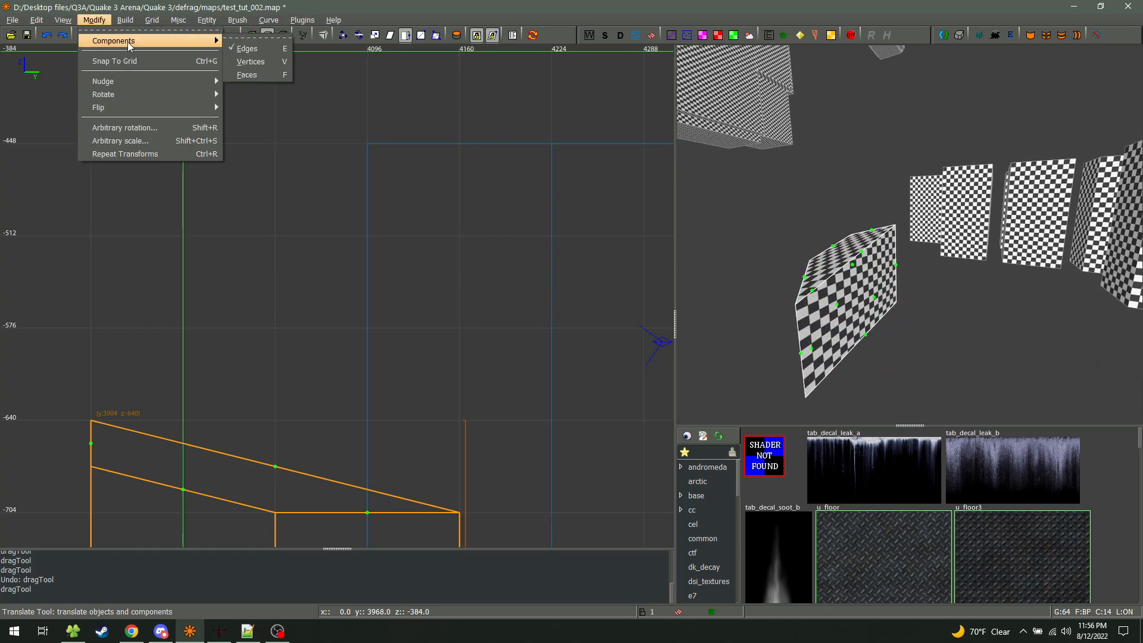
click(255, 62)
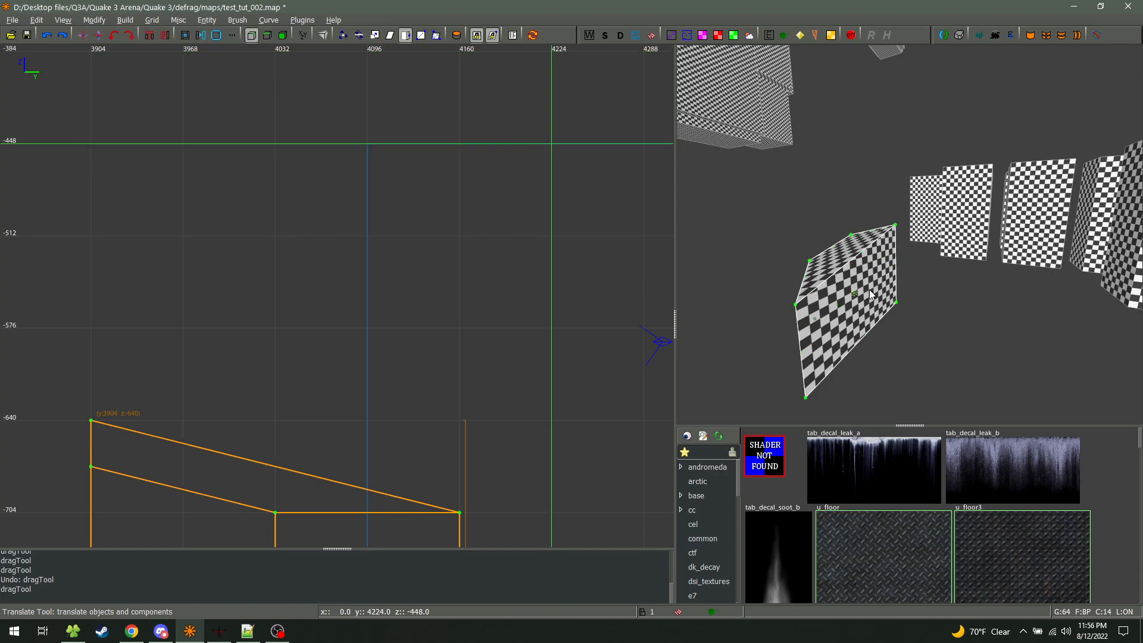
right_click(858, 293)
key(w)
key(a)
right_click(909, 234)
click(925, 221)
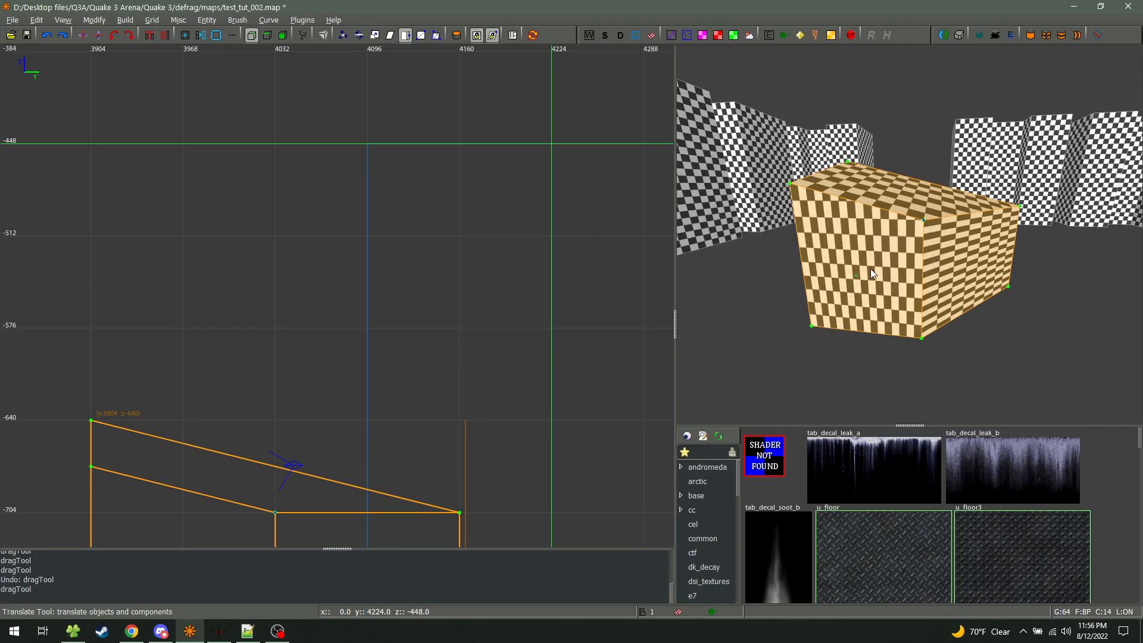
Try moving the top corner vertex upward in the 3D view and undo the move
right_click(878, 269)
key(w)
key(a)
right_click(910, 234)
drag(907, 217, 906, 163)
key(ctrl+z)
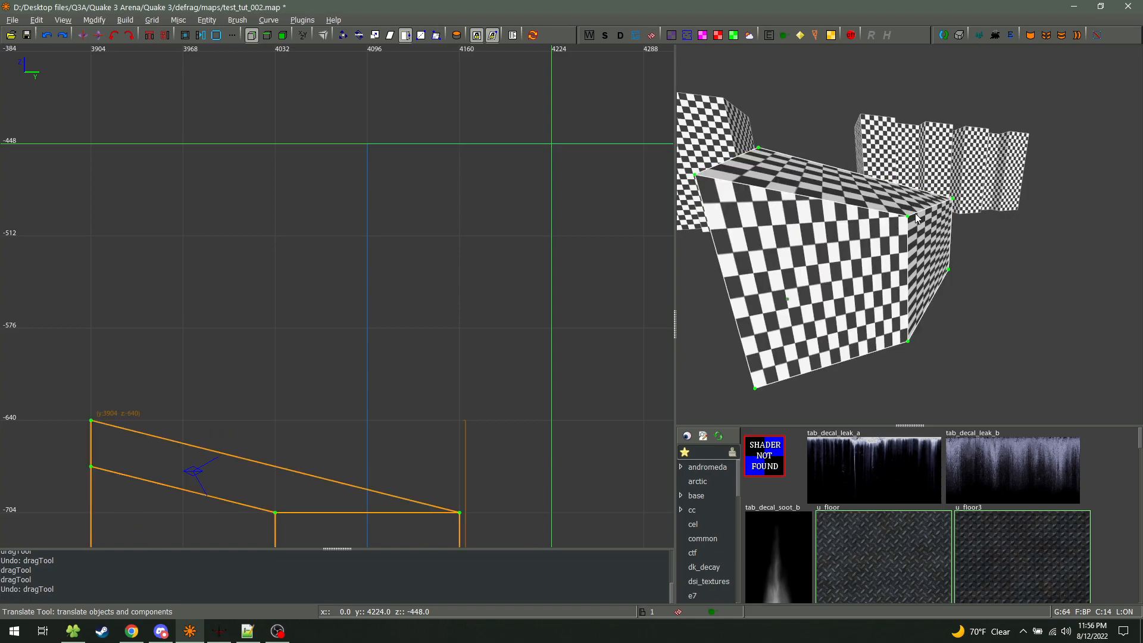
Raise the brush's top vertex at y 4032 to z -512 in the side view and look at the resulting faces
click(907, 216)
right_drag(357, 476, 408, 382)
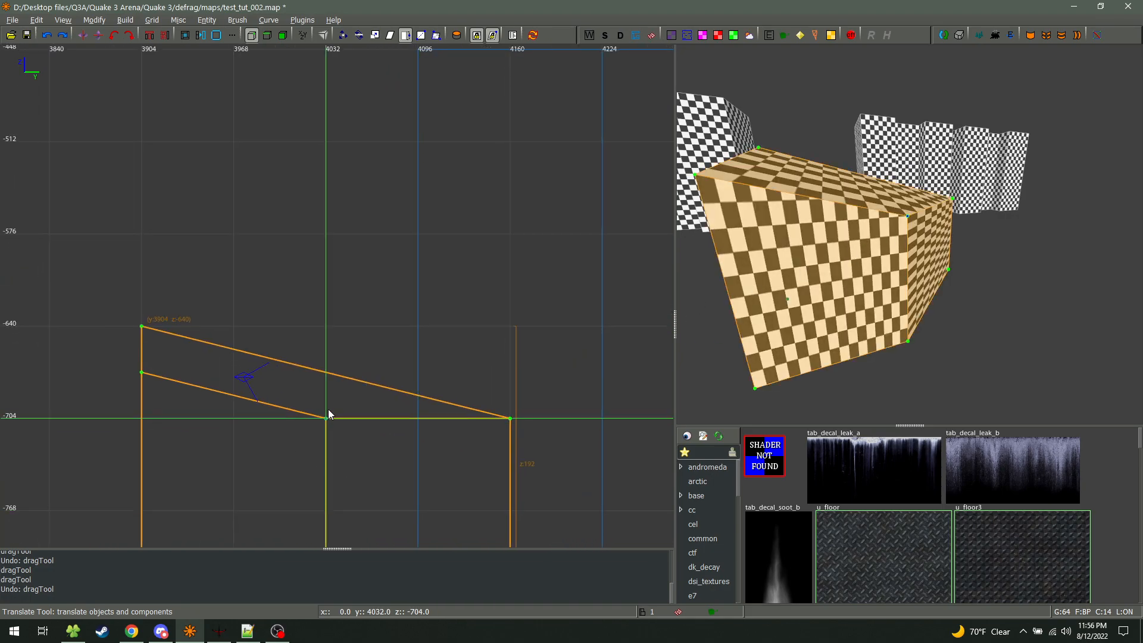
mouse_move(326, 423)
mouse_down()
mouse_move(335, 361)
mouse_move(316, 252)
mouse_move(318, 170)
mouse_up()
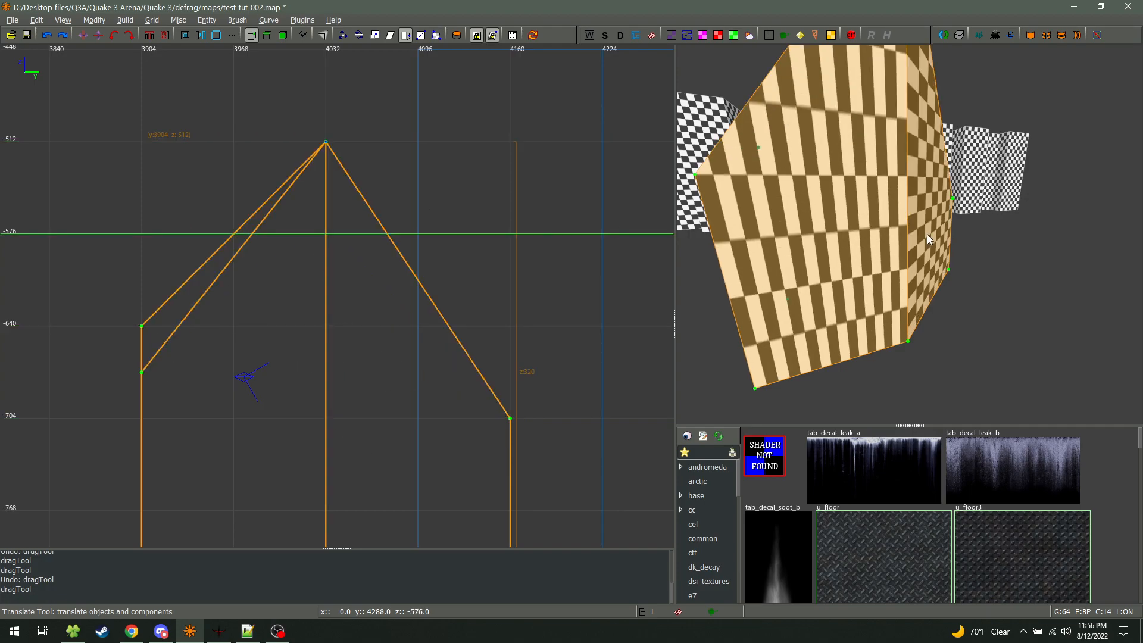
right_click(926, 240)
key(s)
key(w)
key(s)
key(d)
right_click(909, 234)
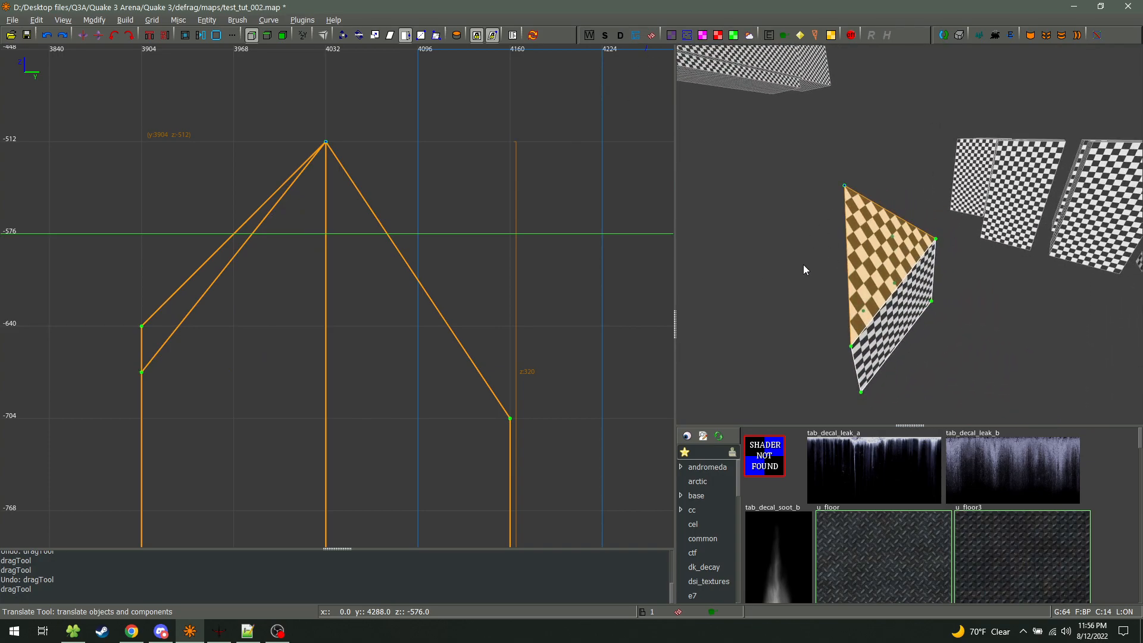
Raise the upper top vertex at y 3904 to z -448 and view the brush from another side
scroll(802, 270, up, 4)
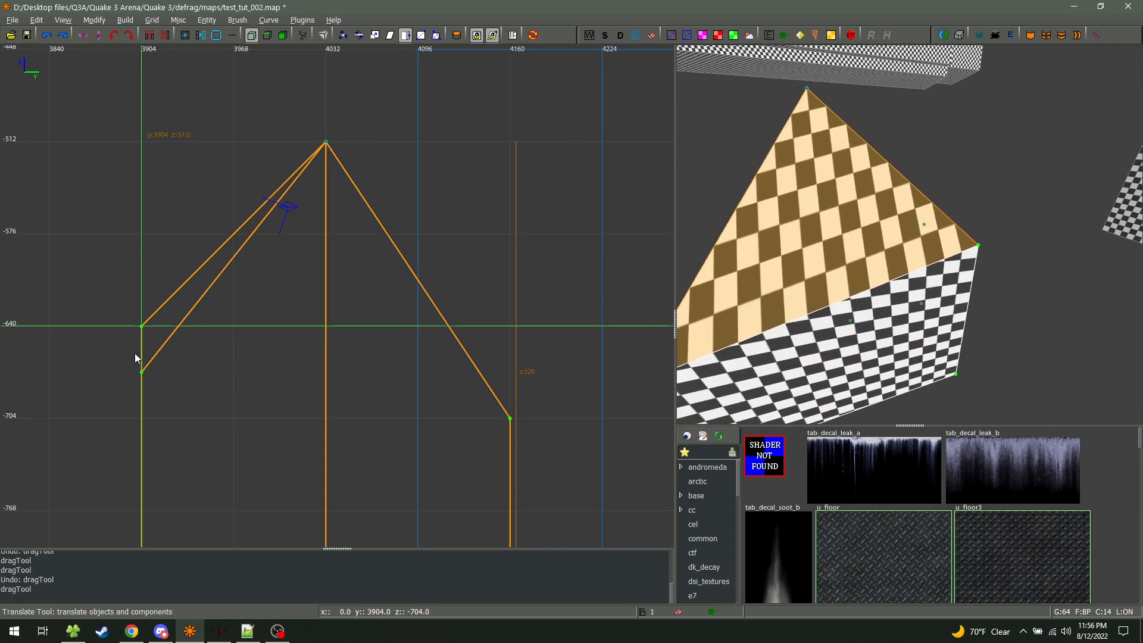
mouse_move(141, 327)
mouse_down()
mouse_move(127, 265)
mouse_move(153, 170)
mouse_move(145, 59)
mouse_up()
key(s)
key(a)
key(d)
key(w)
right_click(910, 235)
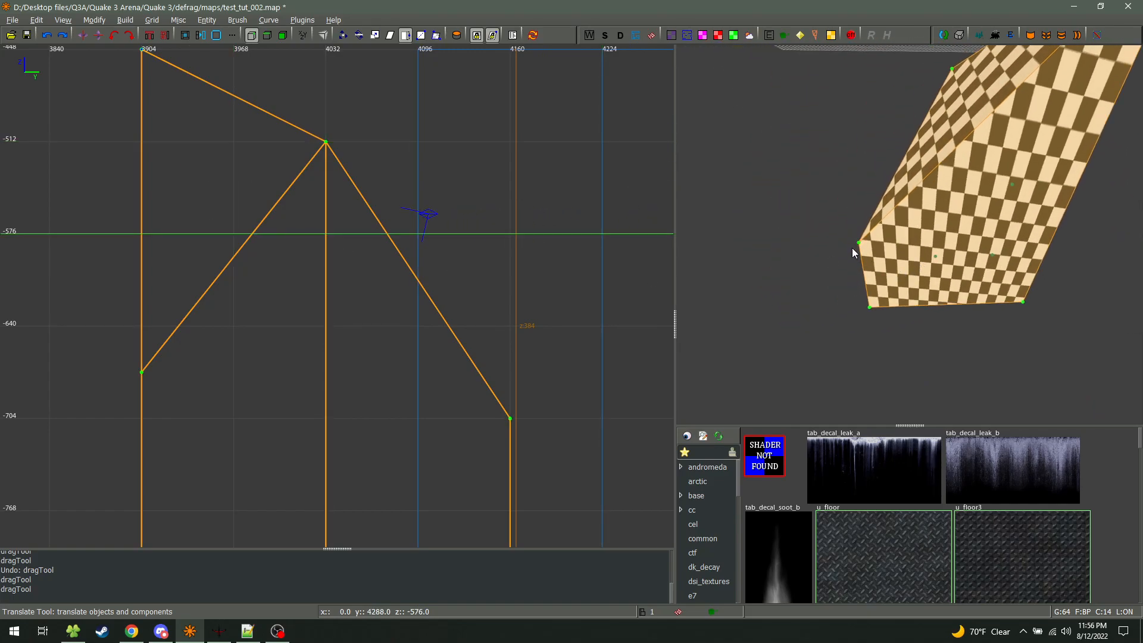
Raise the brush's top vertex at y 4160 to z -512 in the side view and look at the brush from several sides
drag(513, 420, 512, 146)
key(s)
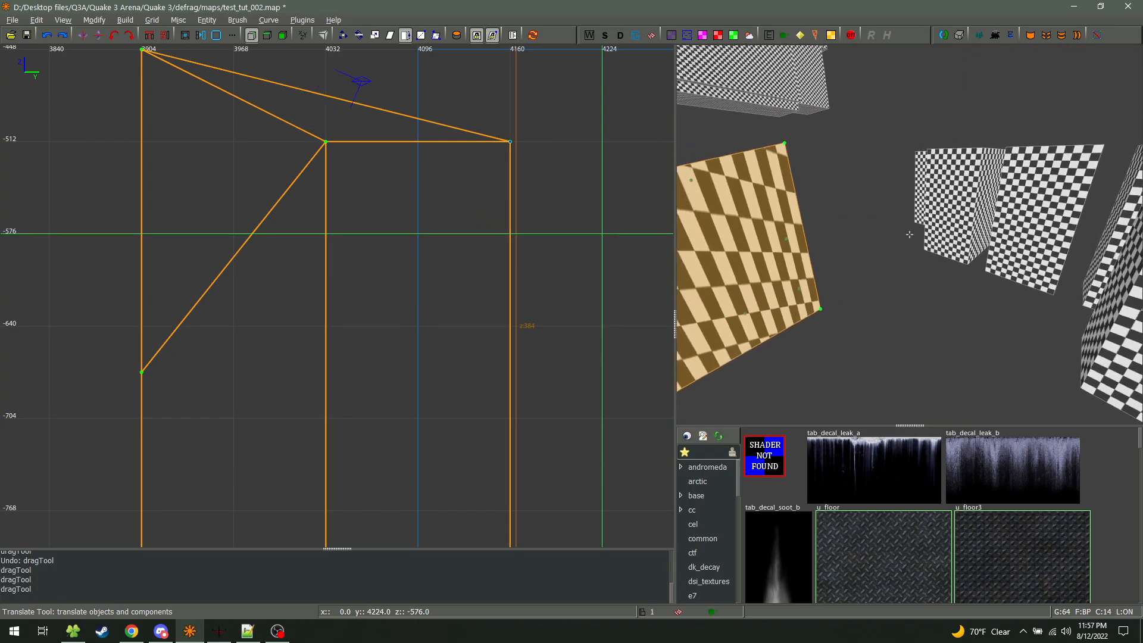
key(a)
key(d)
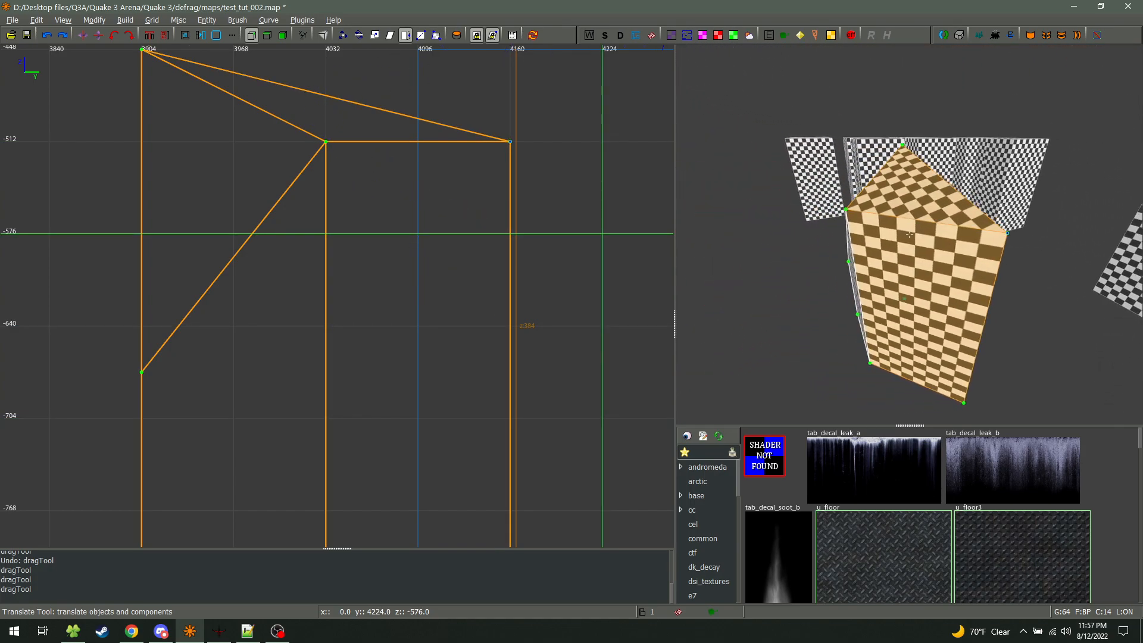
right_click(909, 234)
Try projecting the brush's texture axially with the Surface Inspector while vertex editing is still active
key(s)
click(354, 384)
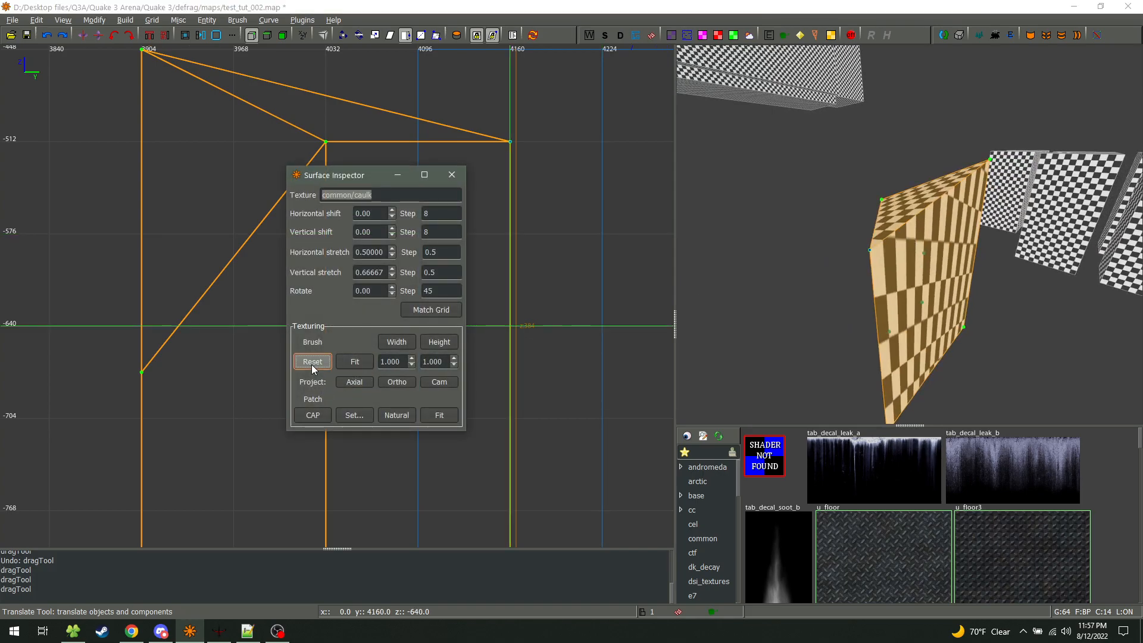
click(452, 175)
Leave vertex editing, reset the whole brush's texture in the Surface Inspector and project it axially
right_click(929, 269)
key(w)
right_click(912, 233)
key(v)
shift+click(925, 232)
shift+click(926, 232)
key(s)
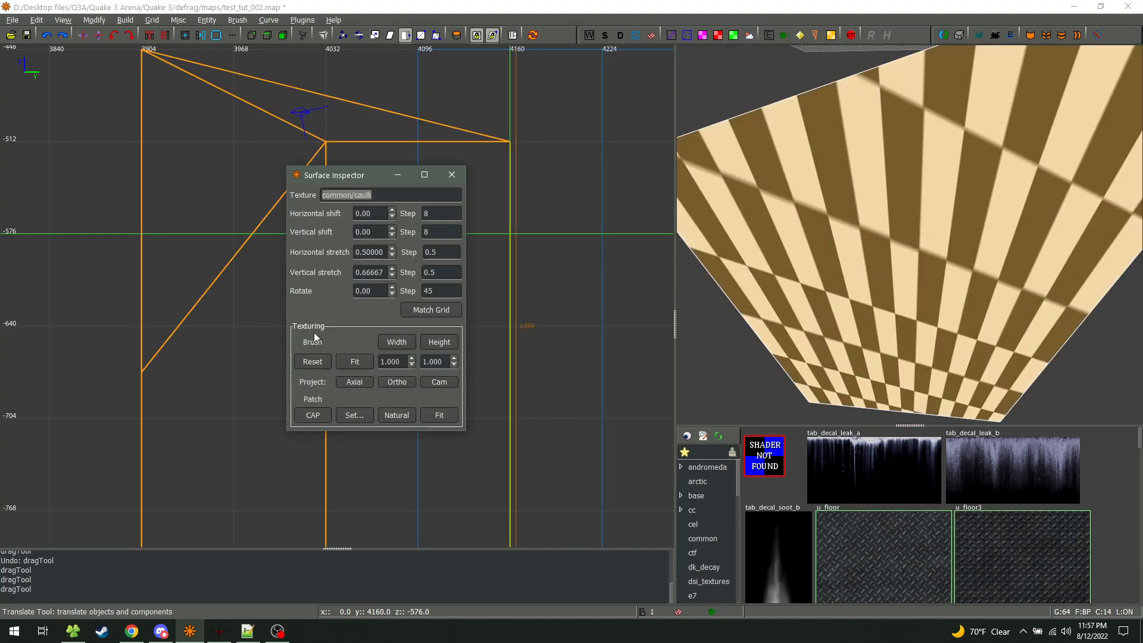
click(319, 361)
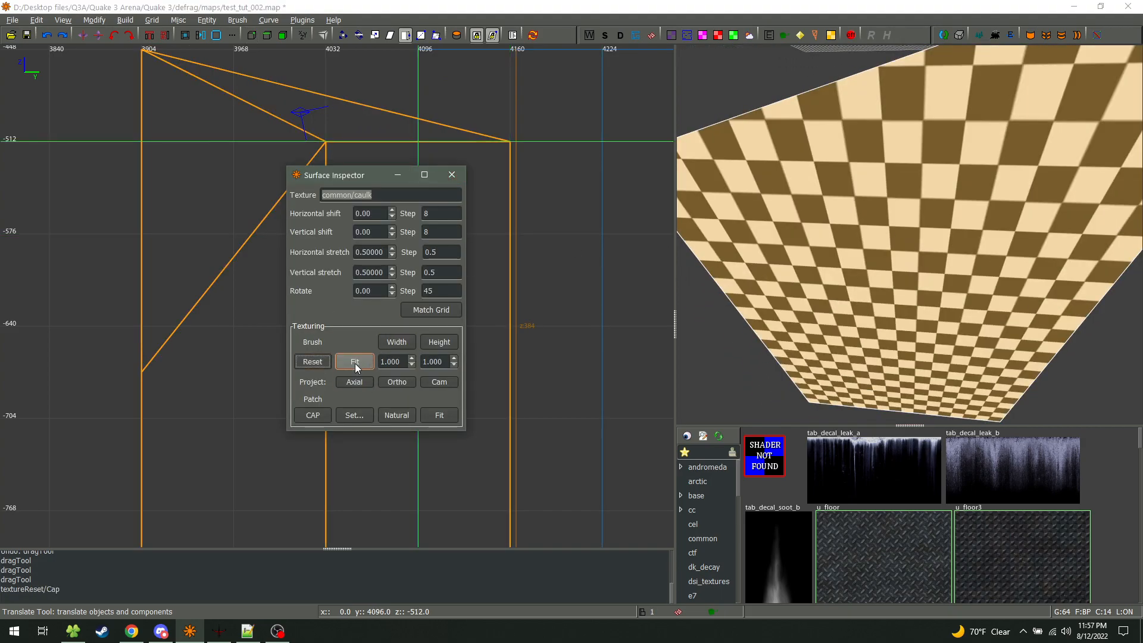
click(355, 382)
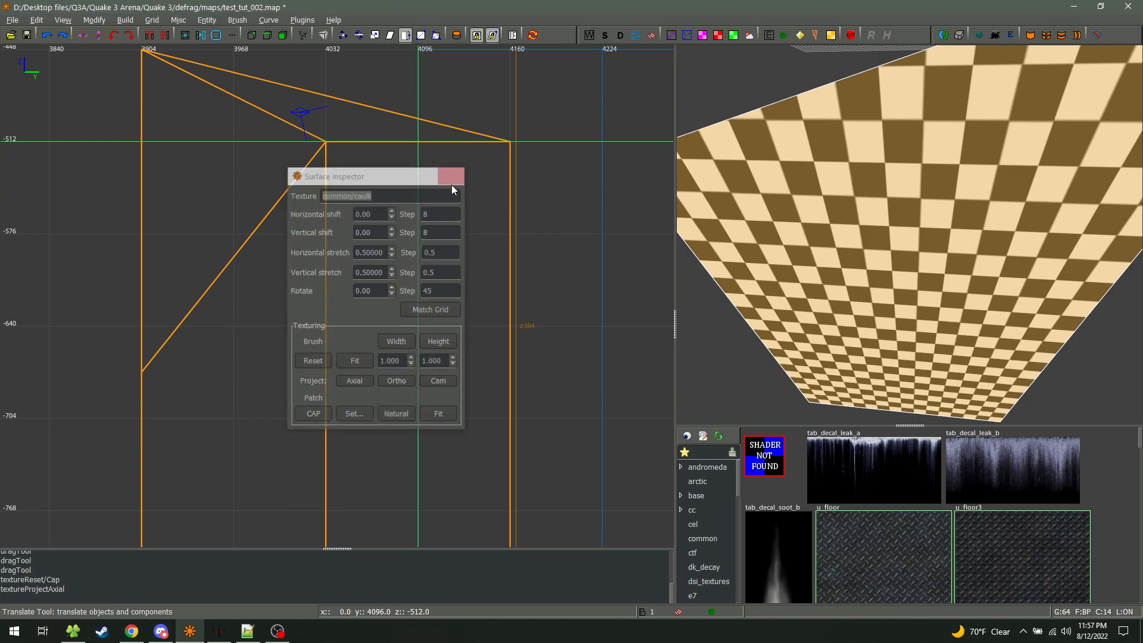
click(445, 177)
key(Escape)
right_click(909, 234)
right_click(909, 234)
shift+click(916, 241)
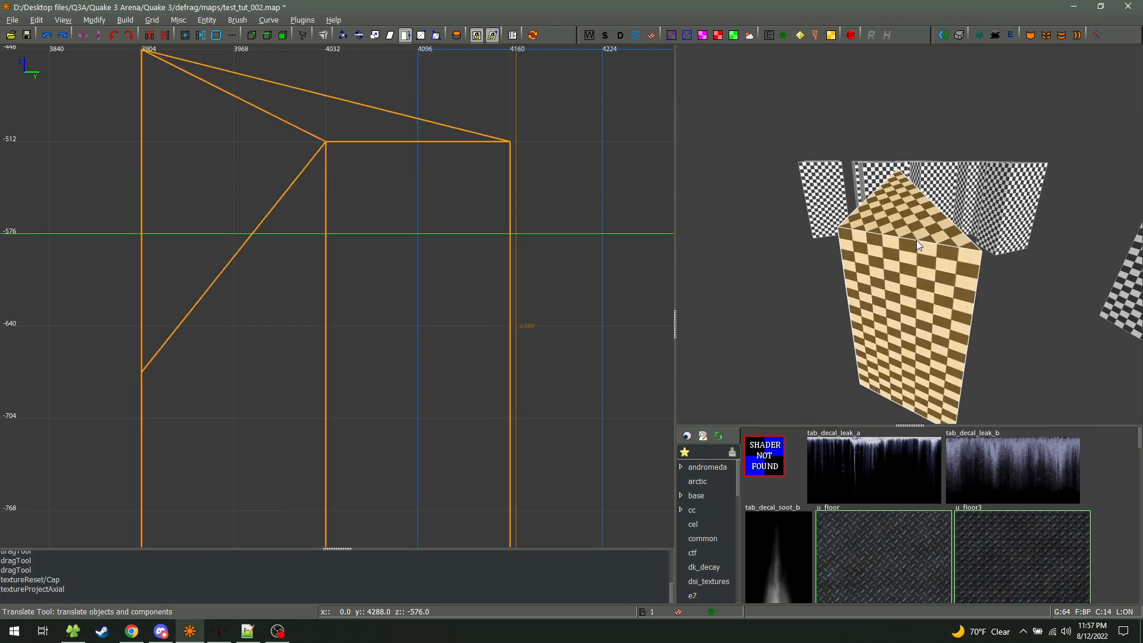
key(v)
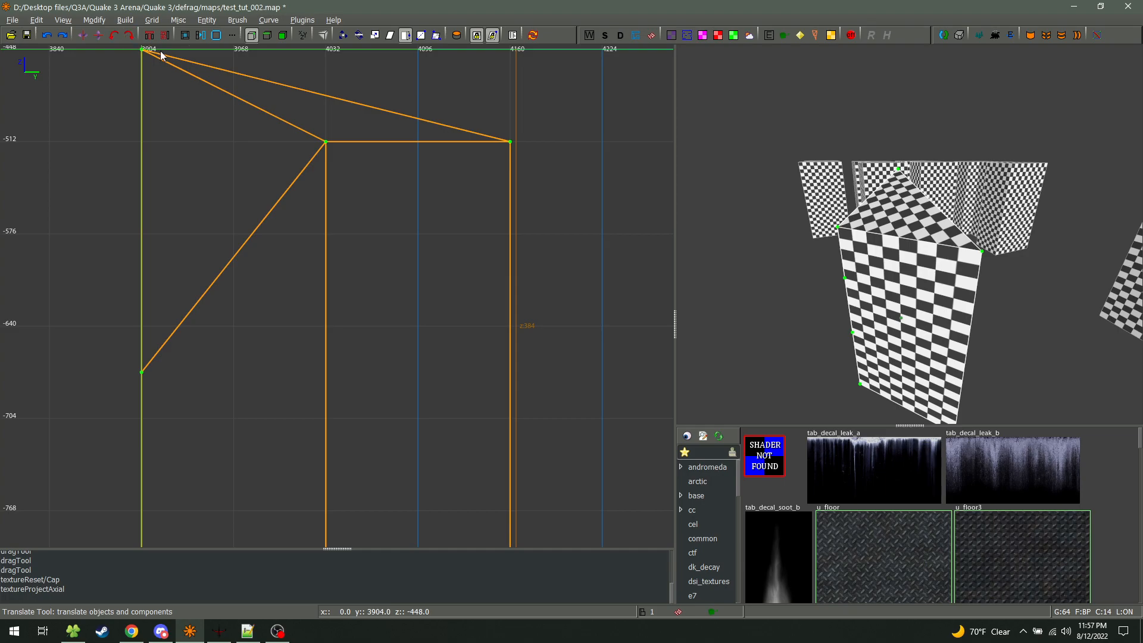
key(v)
key(Escape)
Select the brush, pull its top vertex at y 4032 outward in the 3D view, and leave vertex editing
right_click(844, 258)
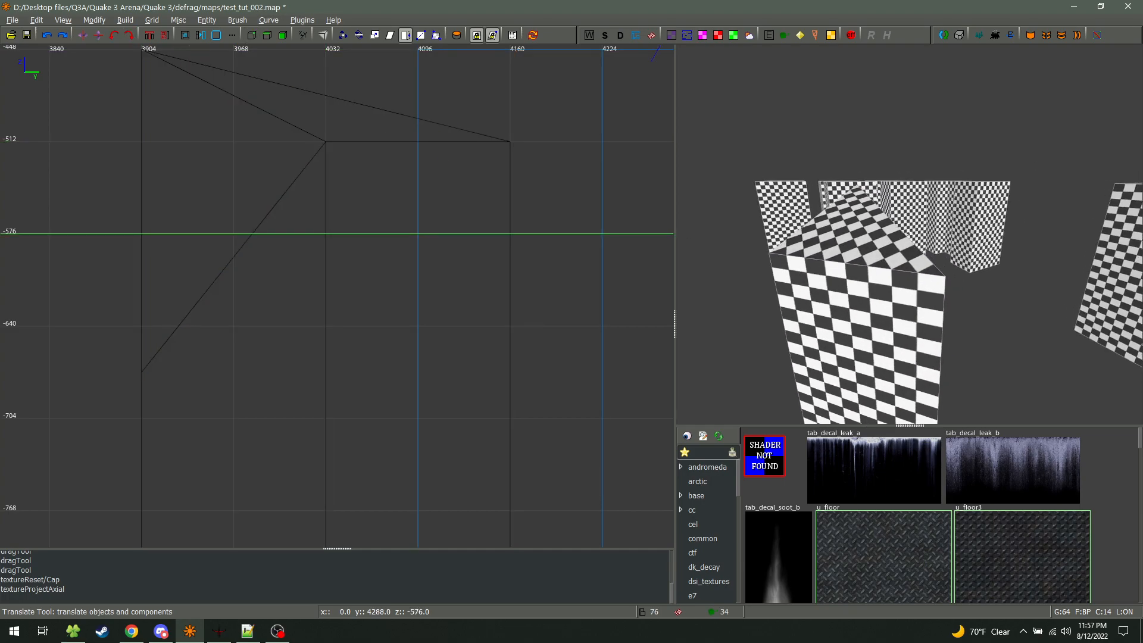
right_click(890, 232)
shift+click(888, 237)
key(v)
drag(838, 211, 758, 212)
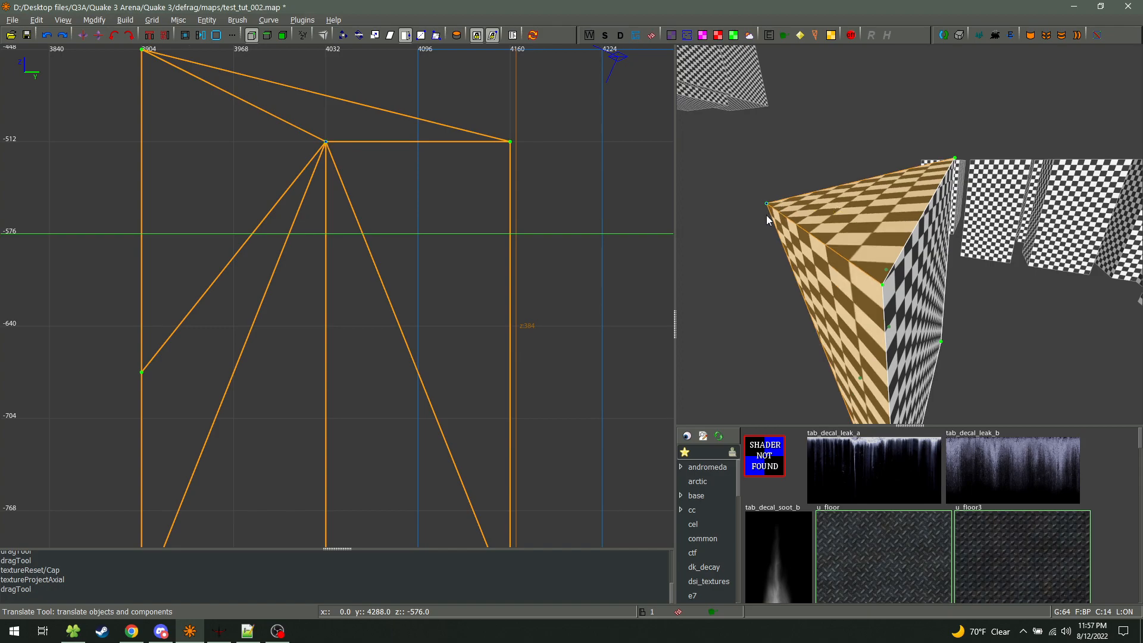
right_click(757, 211)
right_click(910, 234)
key(Escape)
key(Escape)
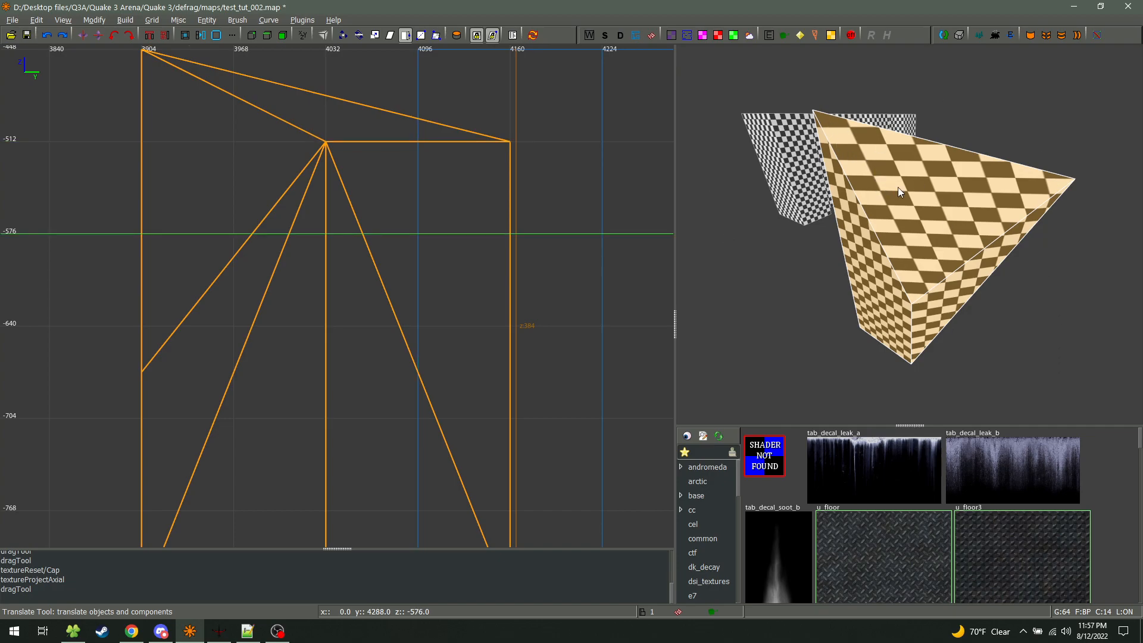
right_click(879, 223)
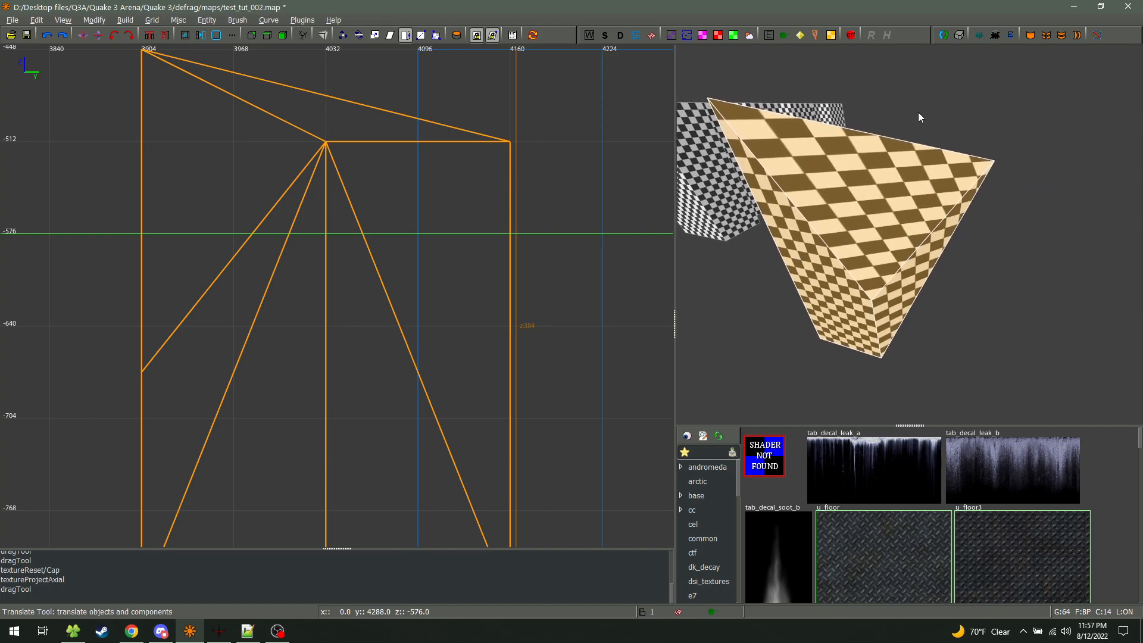
Try snapping the selected brush to the 64-unit grid
click(63, 20)
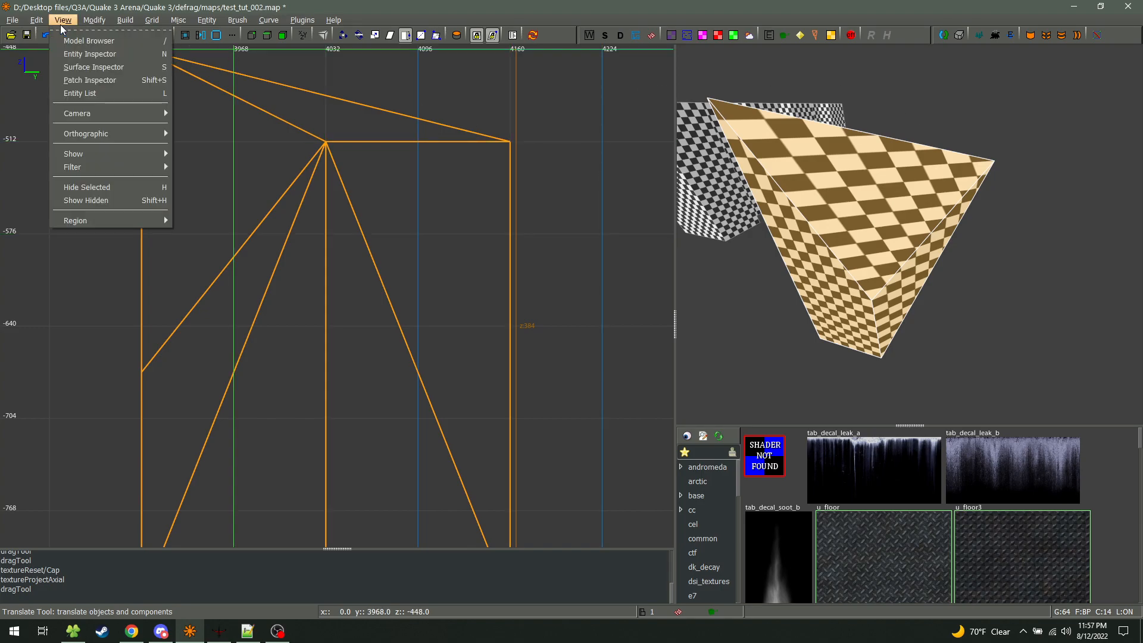
mouse_move(109, 169)
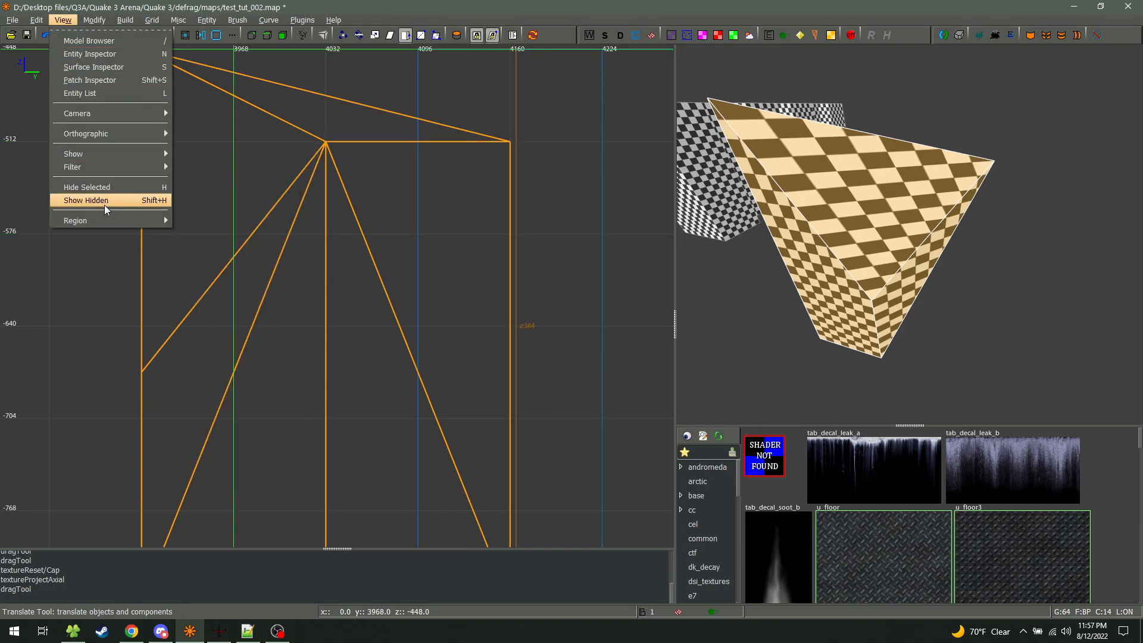
mouse_move(94, 20)
mouse_move(116, 83)
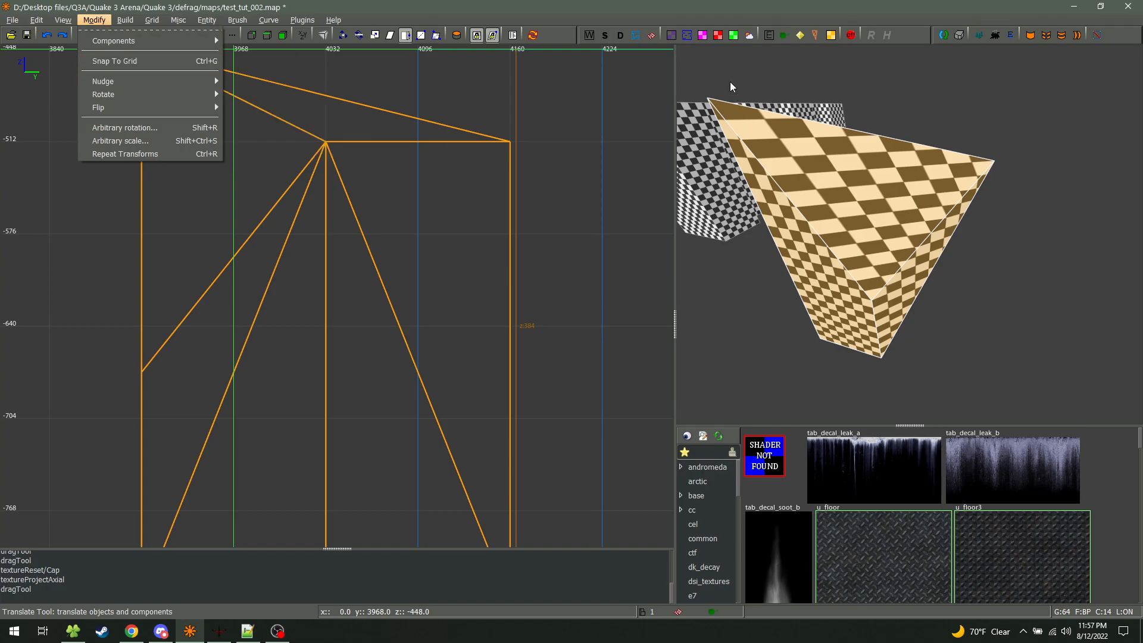
click(739, 19)
key(ctrl+g)
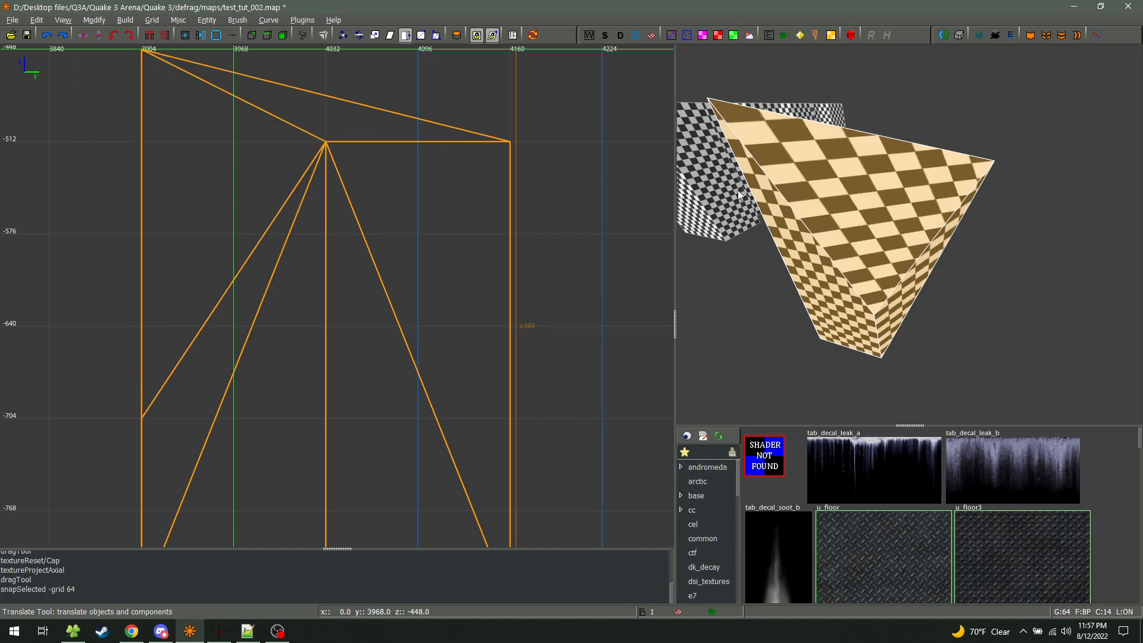
right_click(752, 205)
key(w)
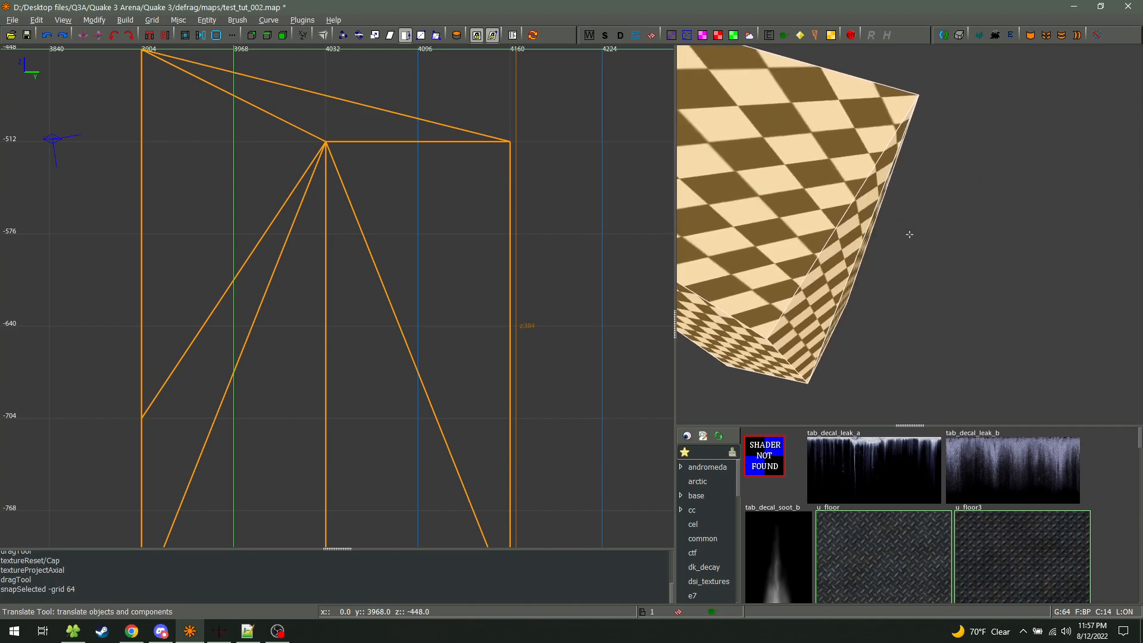
Undo the 64-unit grid snap and view the brush from another side
key(ctrl+z)
key(w)
key(d)
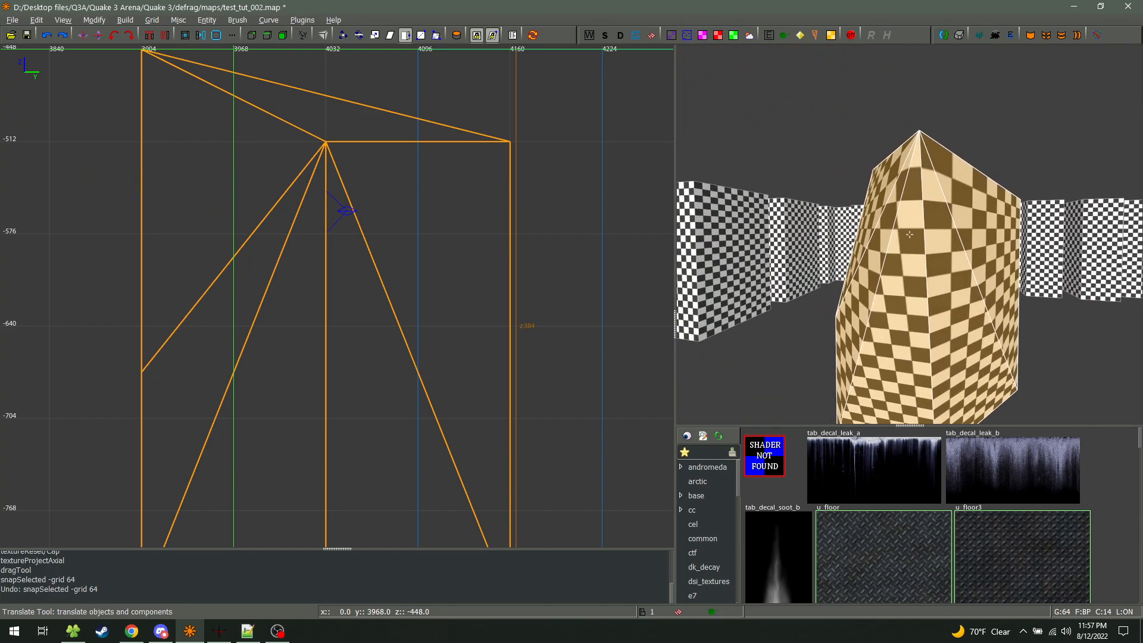
key(a)
right_click(909, 234)
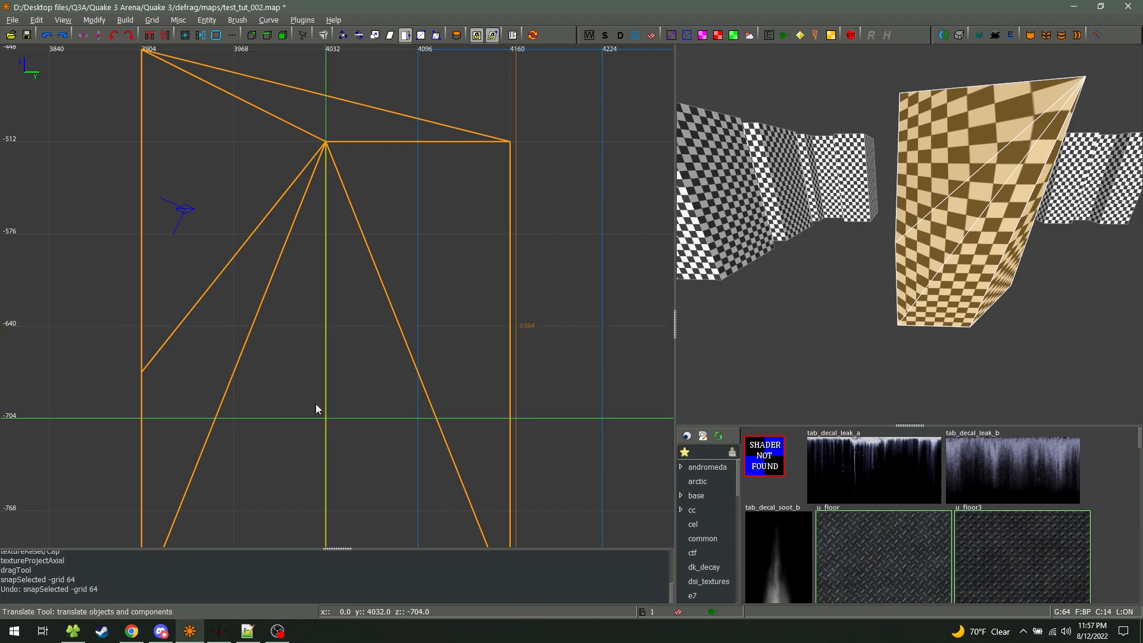
Set the grid size to 1, try snapping the brush to it, and undo the snap
key(1)
scroll(144, 378, up, 12)
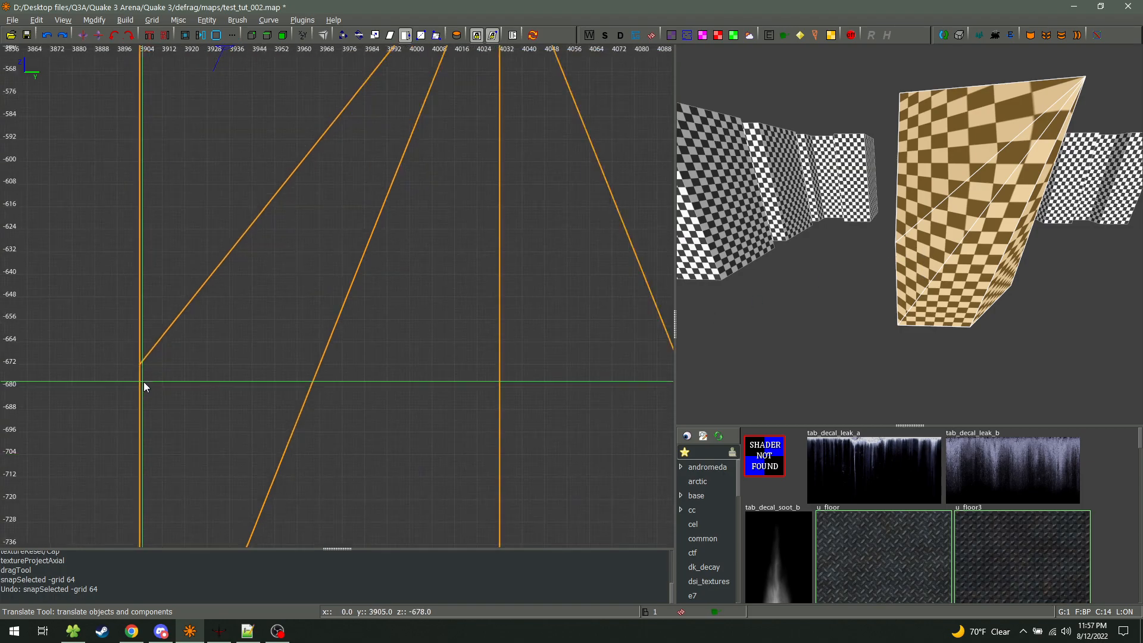
scroll(126, 369, up, 2)
scroll(109, 371, up, 1)
right_drag(107, 370, 236, 363)
scroll(358, 375, down, 5)
key(ctrl+g)
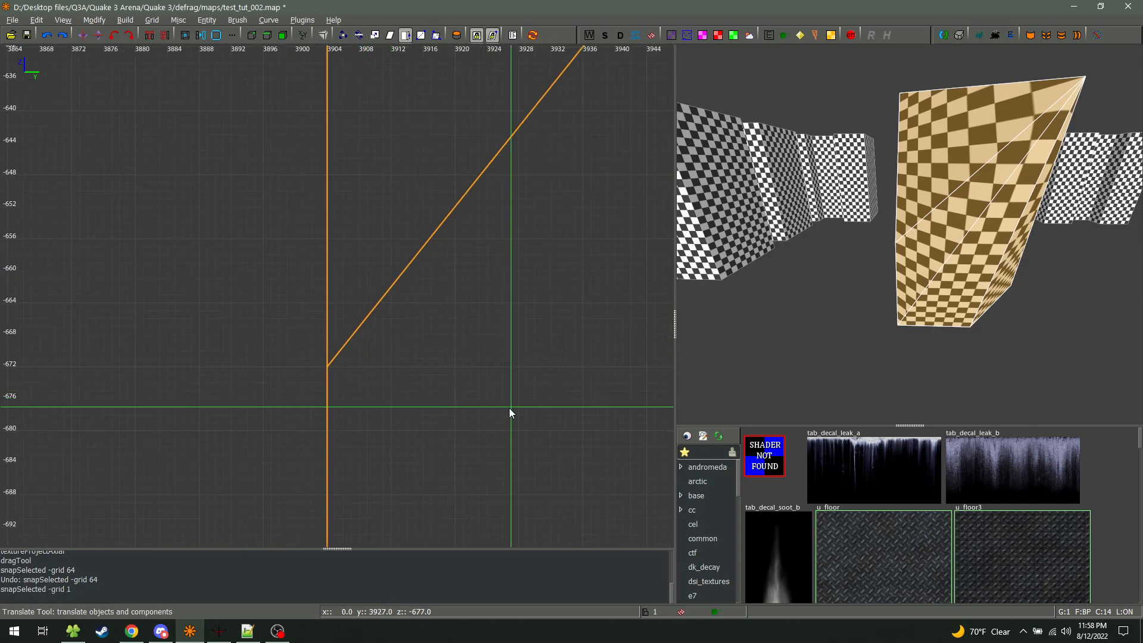
scroll(409, 395, down, 6)
key(ctrl+z)
Set the grid size back to 64, snap the brush so its off-grid vertex moves to z -704, and undo the snap
scroll(425, 382, down, 8)
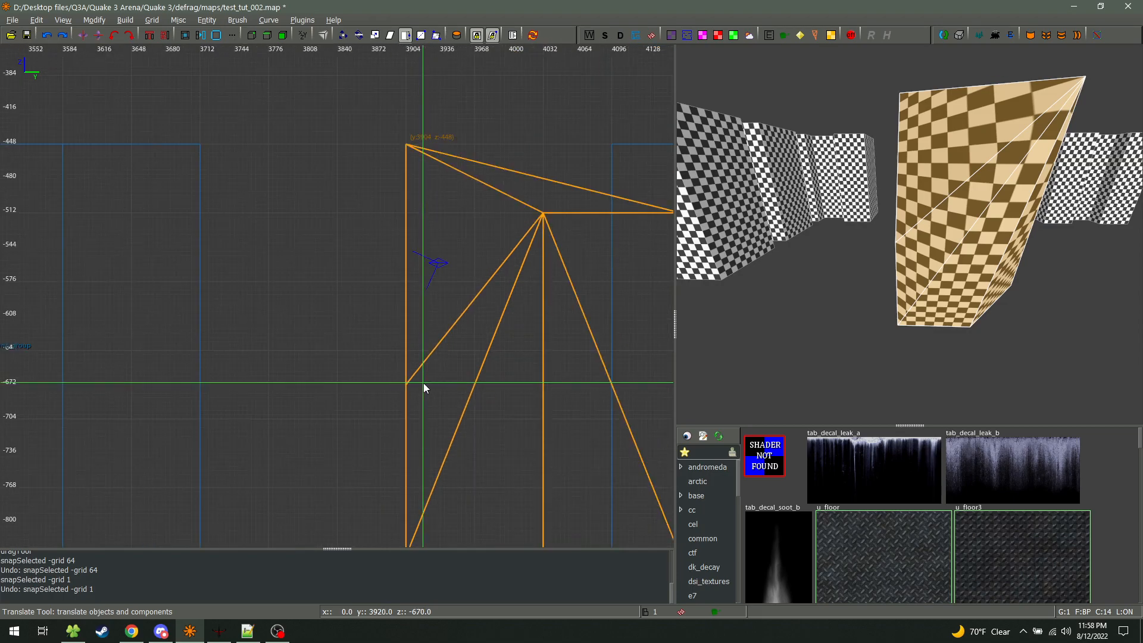
scroll(432, 375, up, 9)
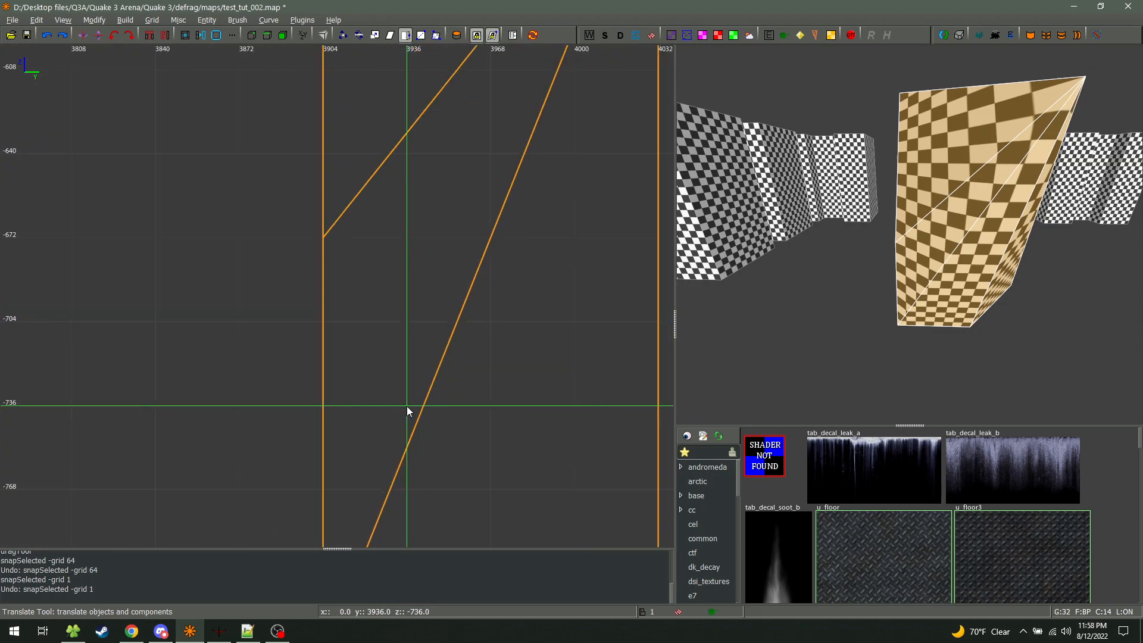
scroll(396, 381, up, 4)
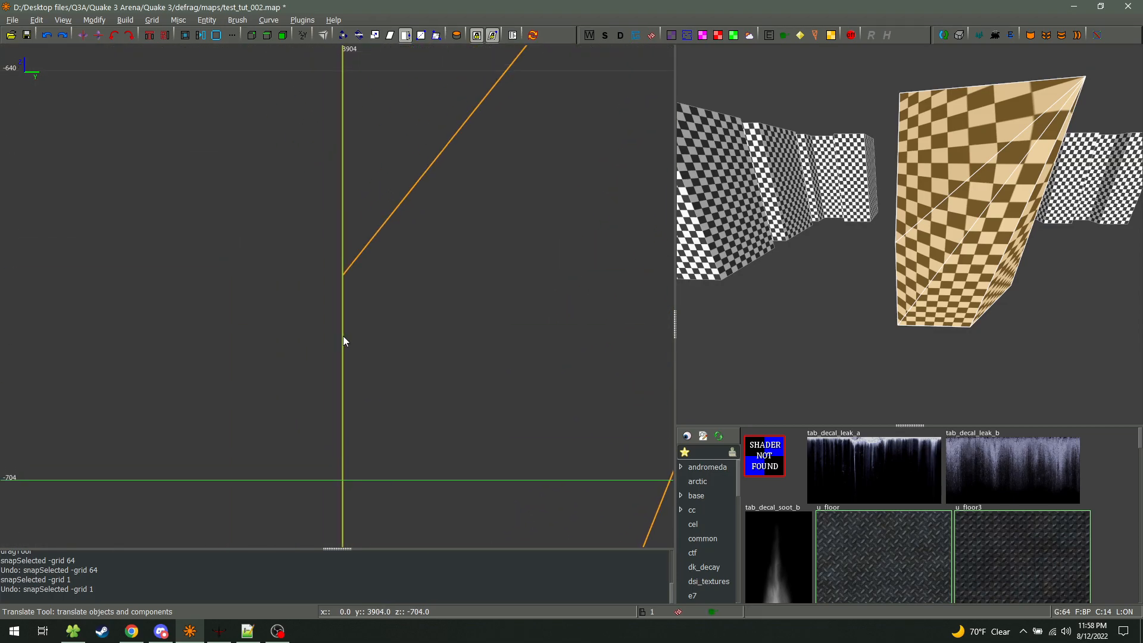
scroll(566, 410, down, 3)
scroll(580, 393, down, 2)
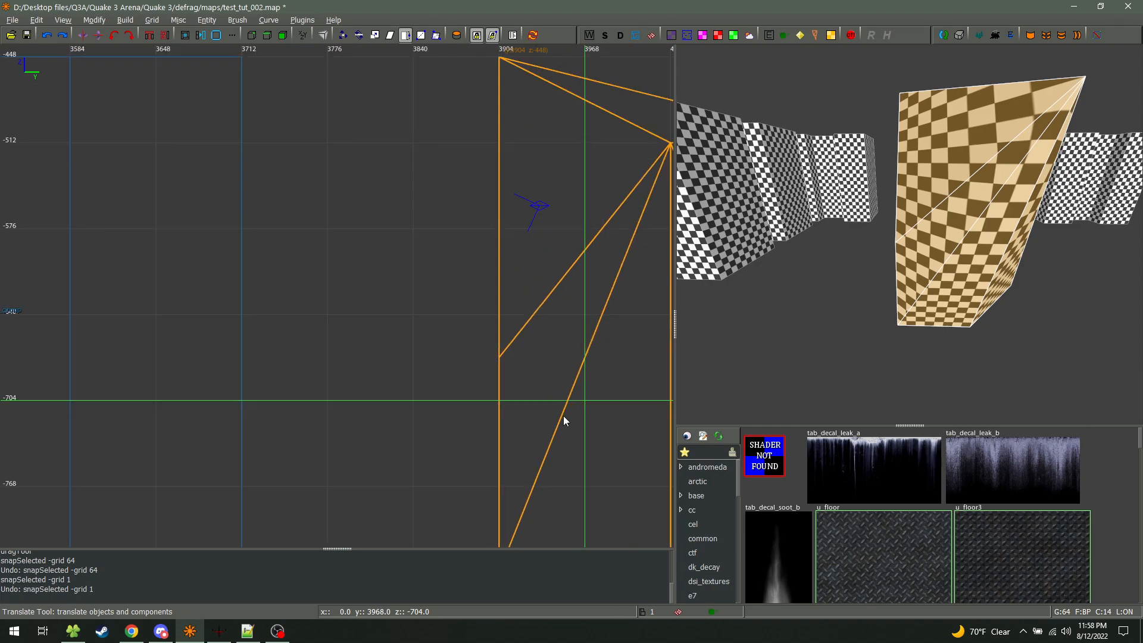
scroll(536, 393, up, 3)
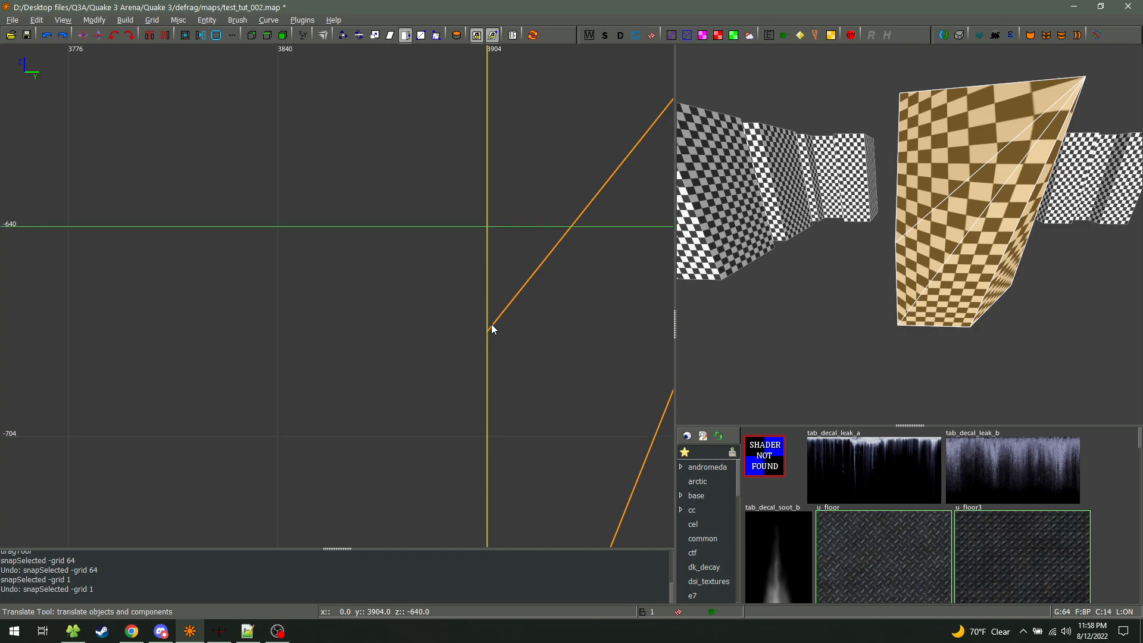
scroll(495, 337, down, 1)
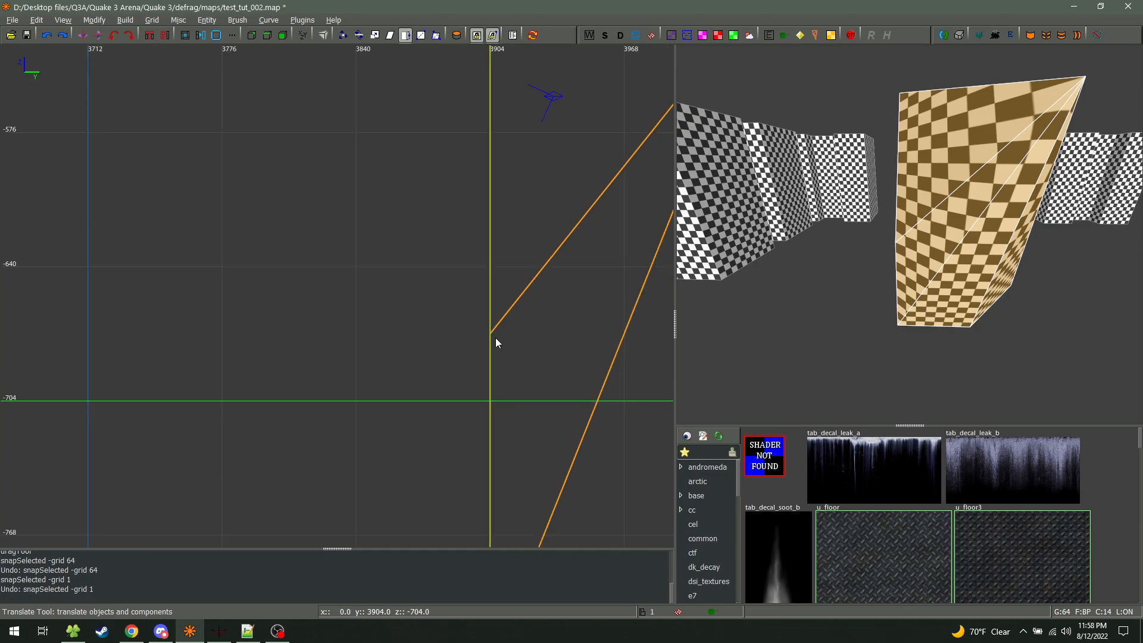
scroll(501, 328, down, 2)
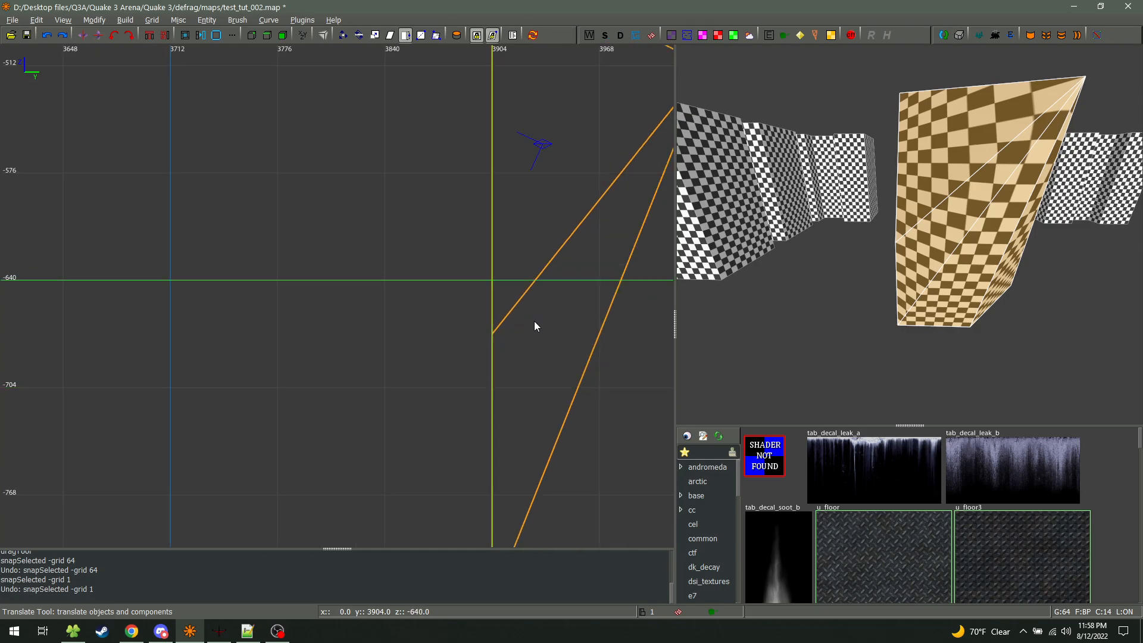
key(ctrl+g)
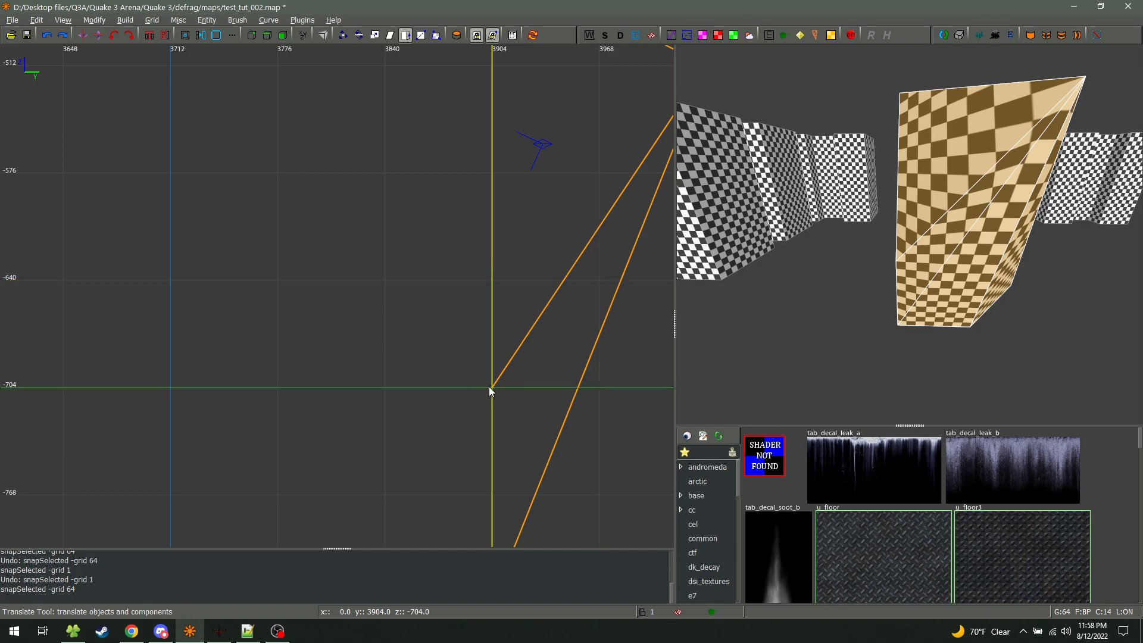
key(ctrl+z)
Change the grid size to 32 and up to 256, and look through the available grid sizes
scroll(522, 340, up, 5)
key([)
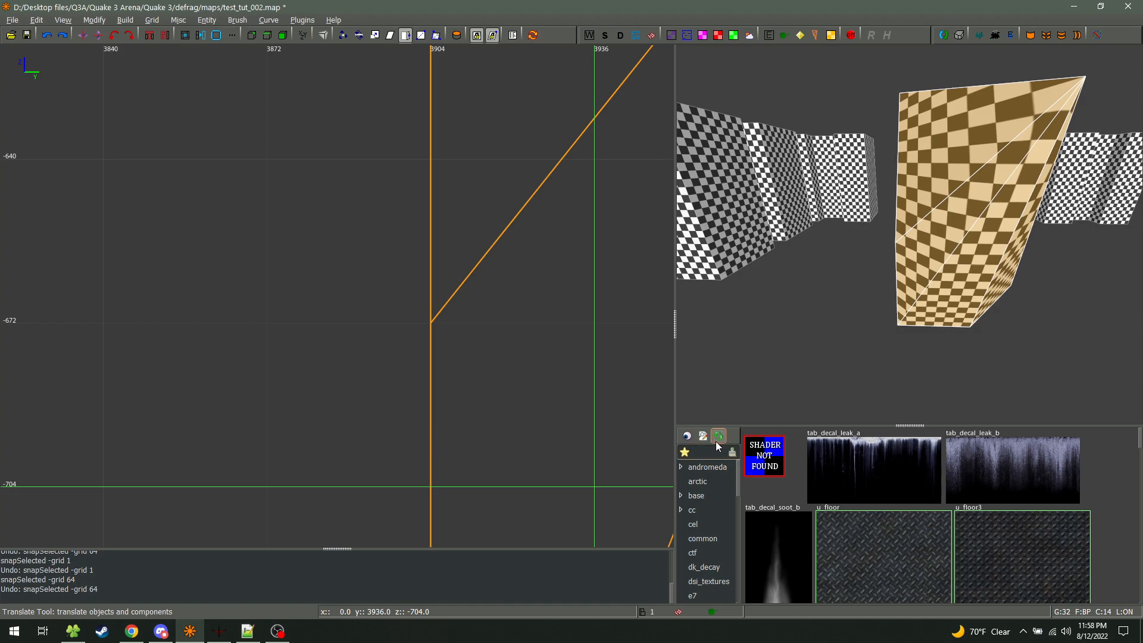
scroll(533, 378, down, 5)
key(])
key(])
key(])
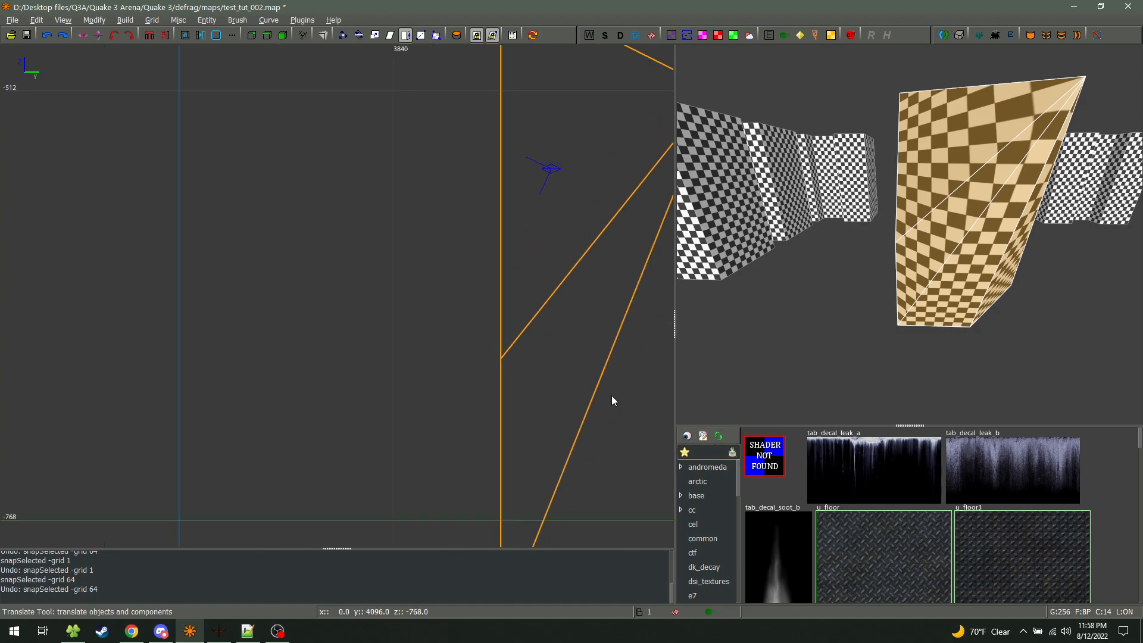
scroll(612, 400, down, 3)
click(150, 20)
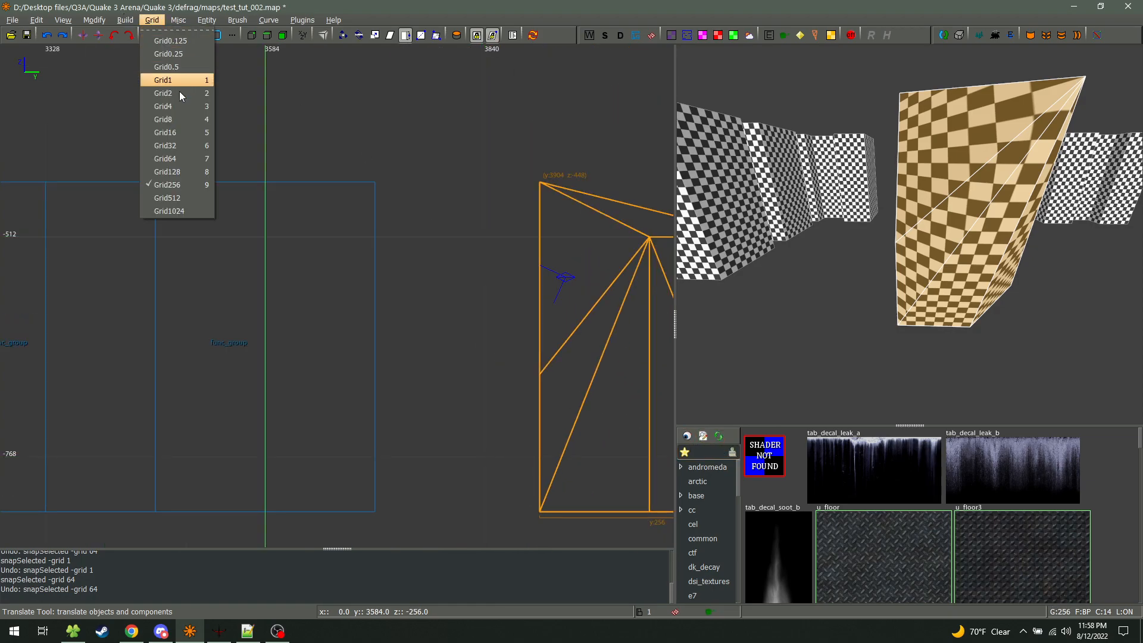
click(457, 343)
right_drag(466, 355, 370, 258)
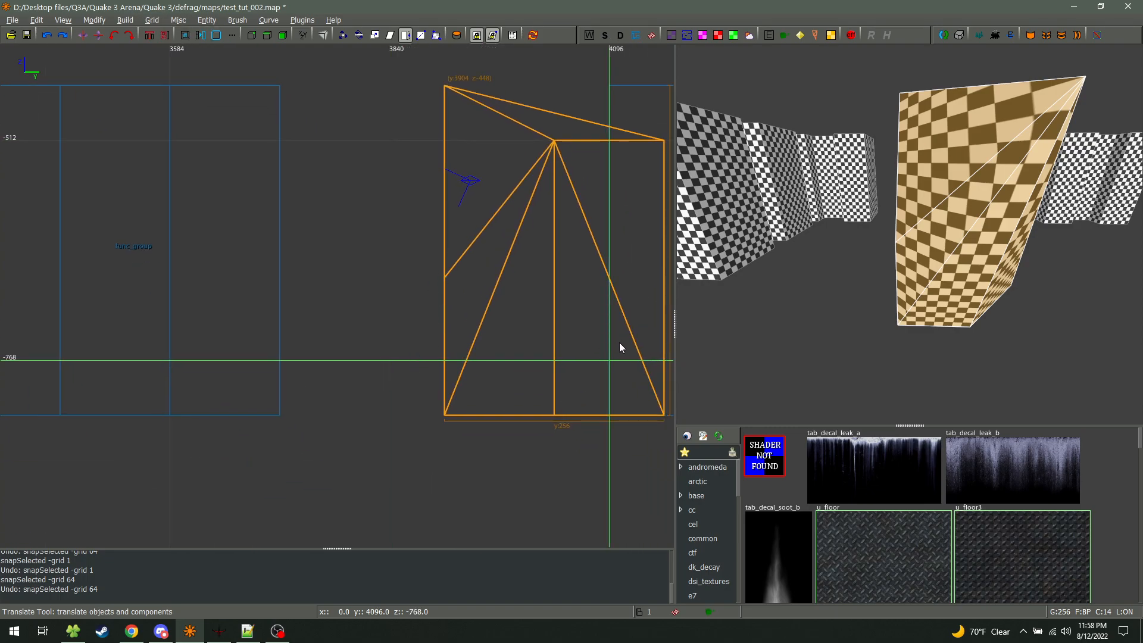
Try snapping the selected brush to the 256-unit grid and undo the snap
key(ctrl+g)
right_drag(551, 330, 502, 321)
key(ctrl+z)
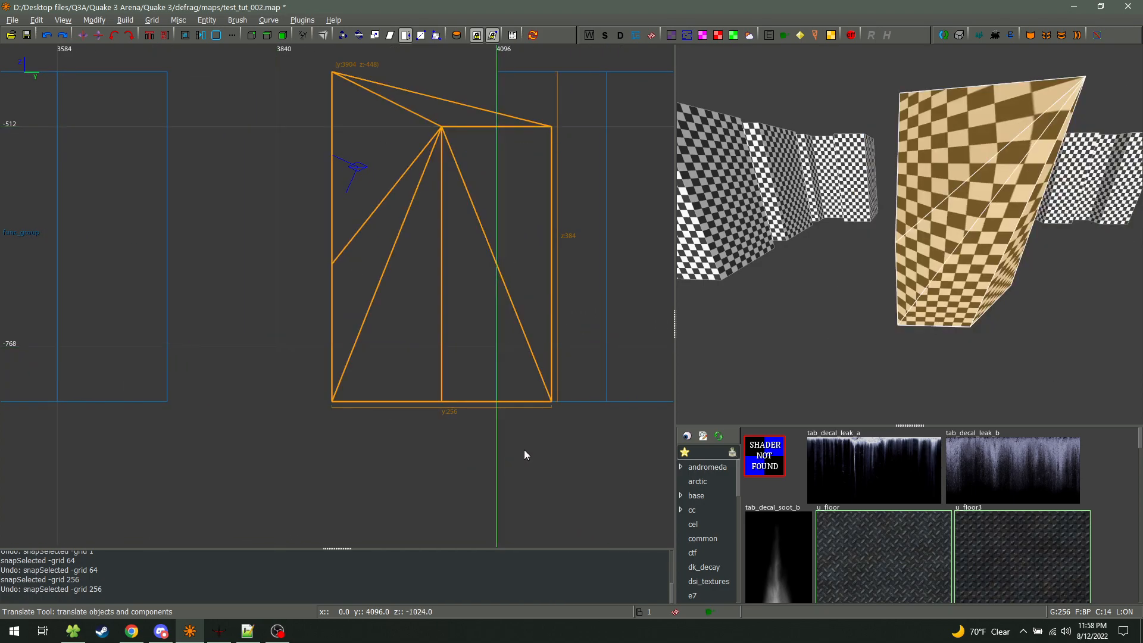
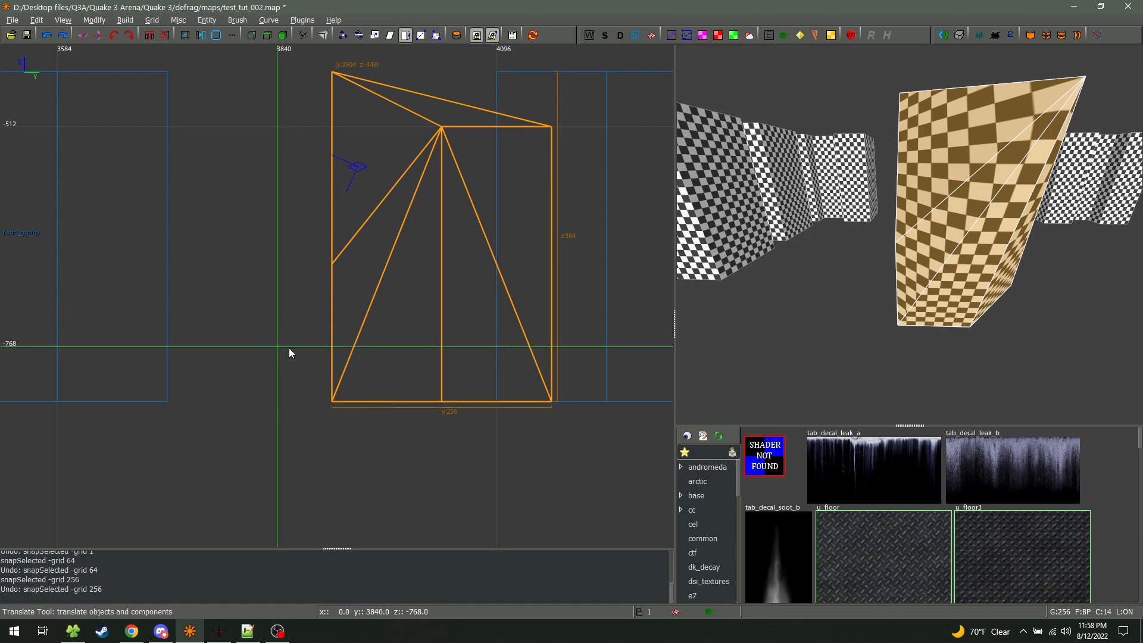
Snap the selected brush to the 256-unit grid and set the grid size to 16
key(ctrl+g)
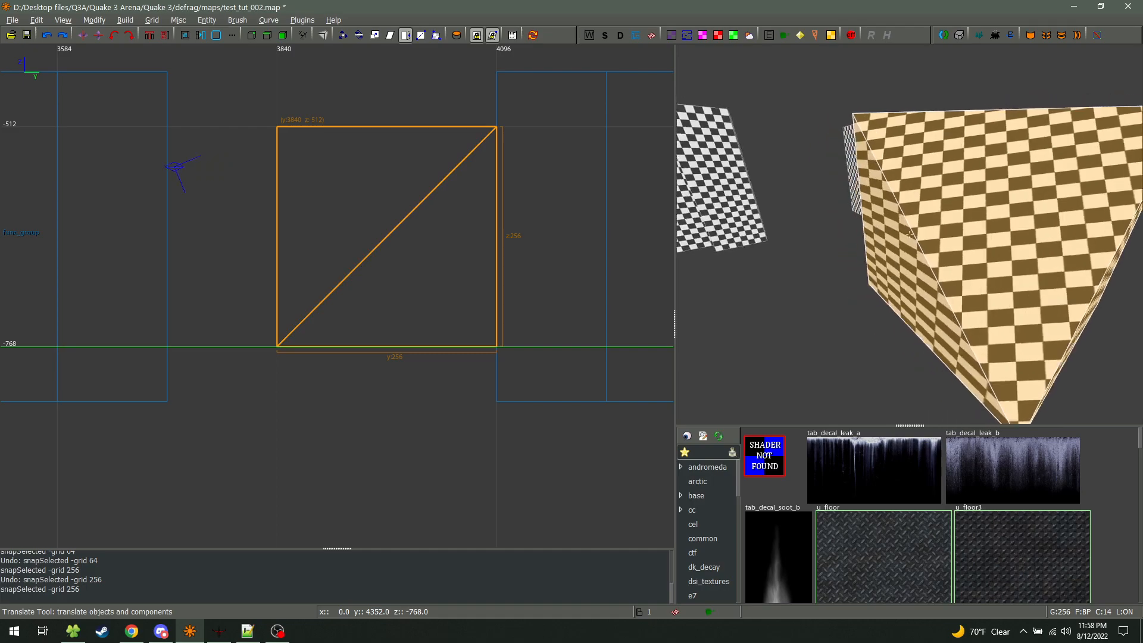
right_click(910, 235)
key(6)
key(5)
Review the Nudge commands and nudge the brush in 16-unit steps in all four directions, finishing at y 3840, z -544
click(64, 20)
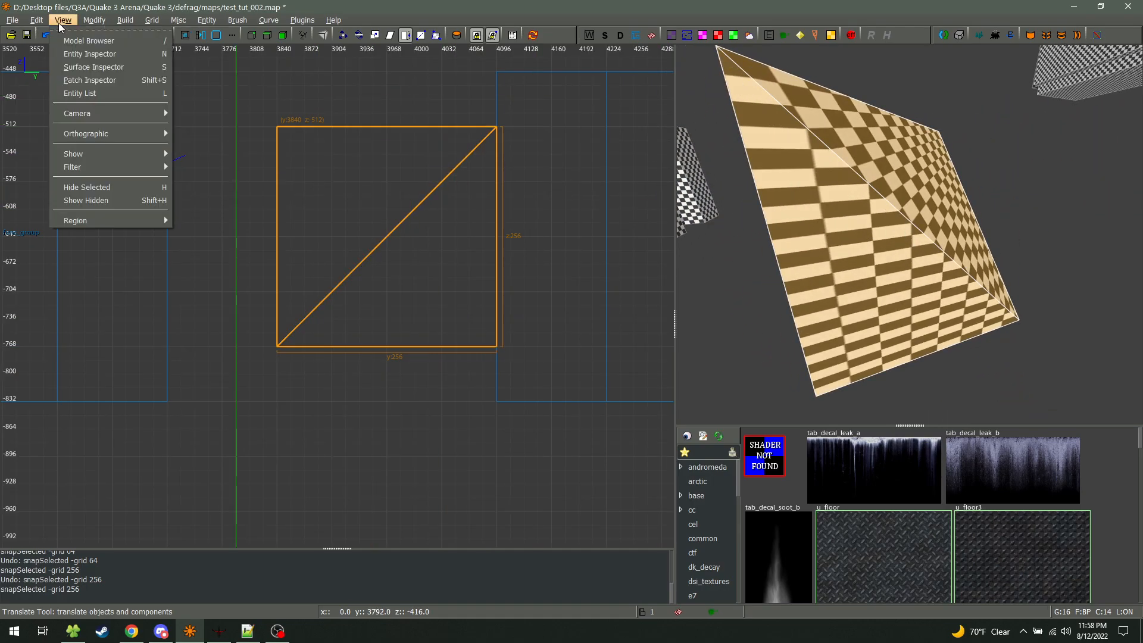
mouse_move(96, 23)
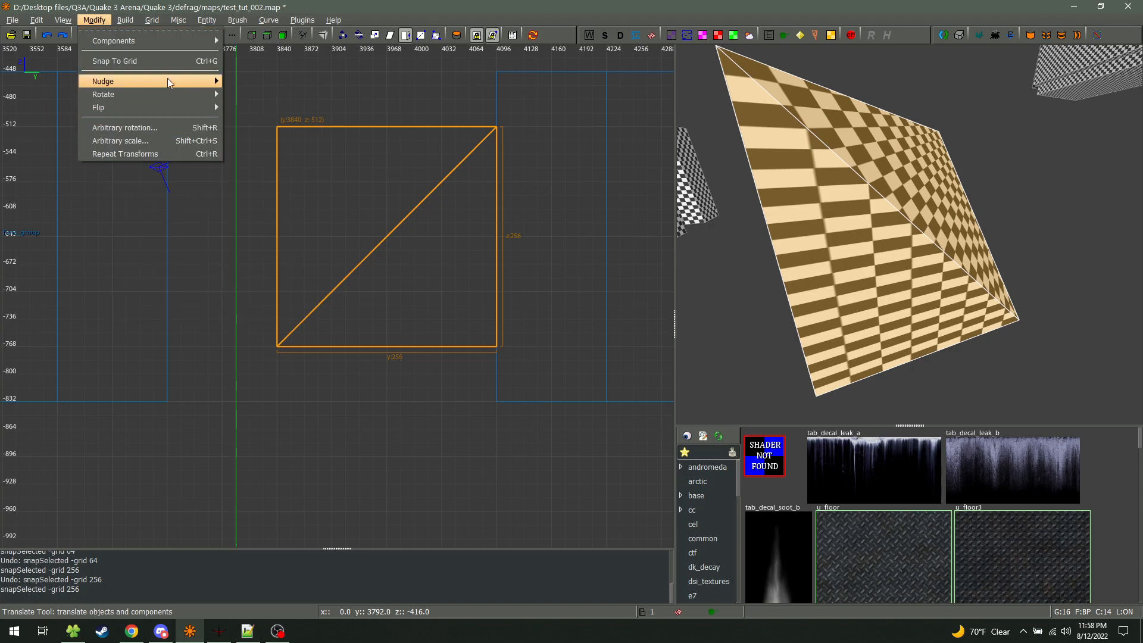
mouse_move(168, 83)
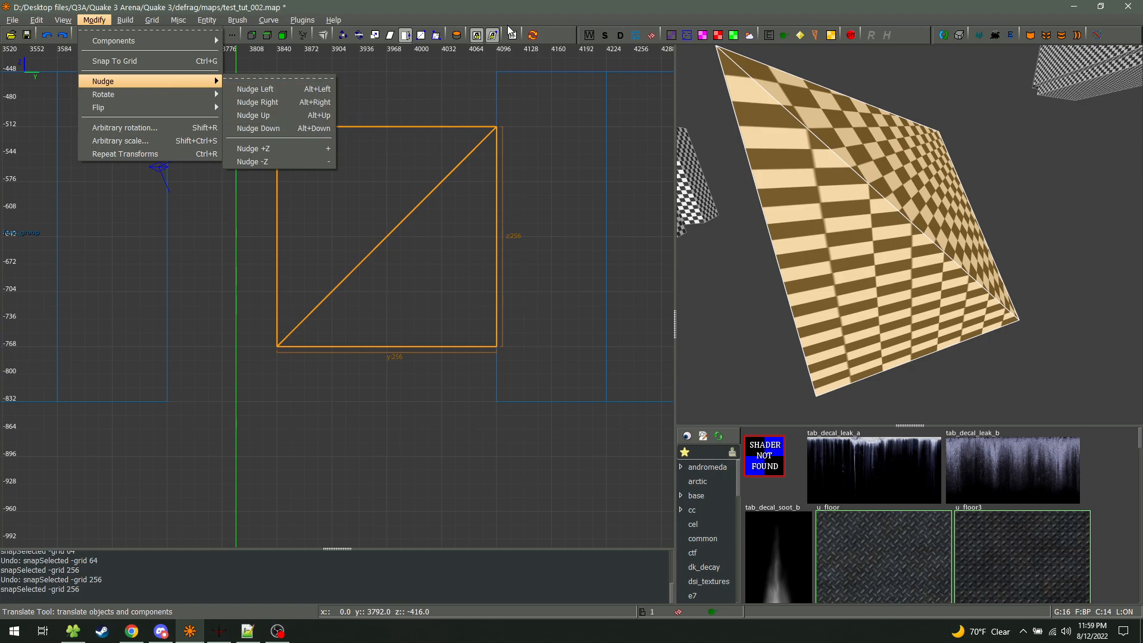
click(487, 16)
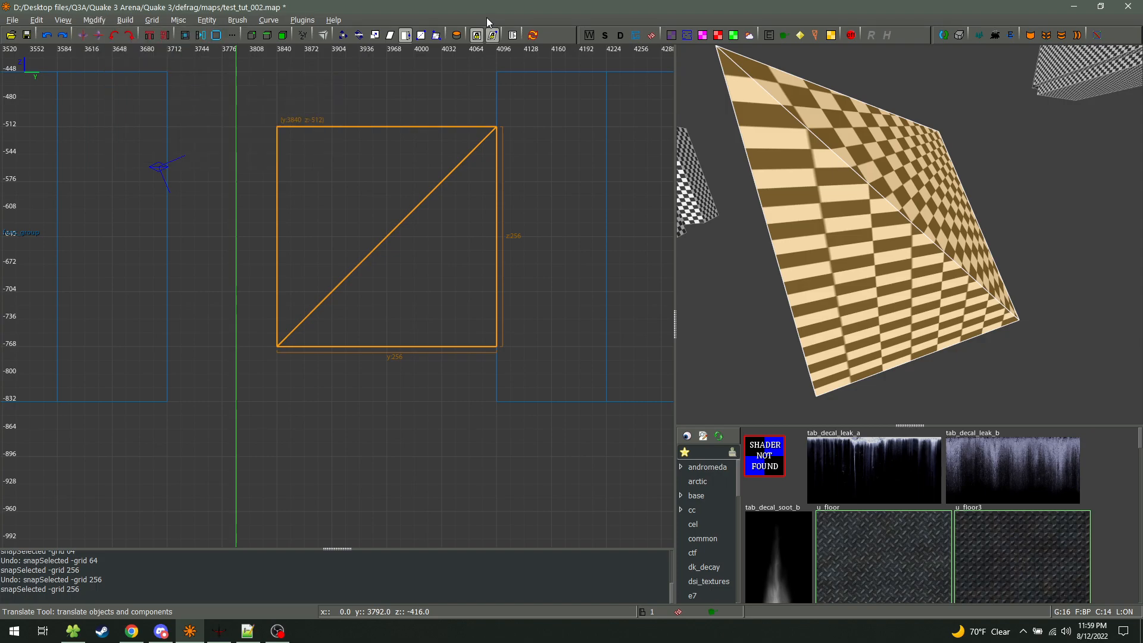
key(alt+Left)
key(alt+Down)
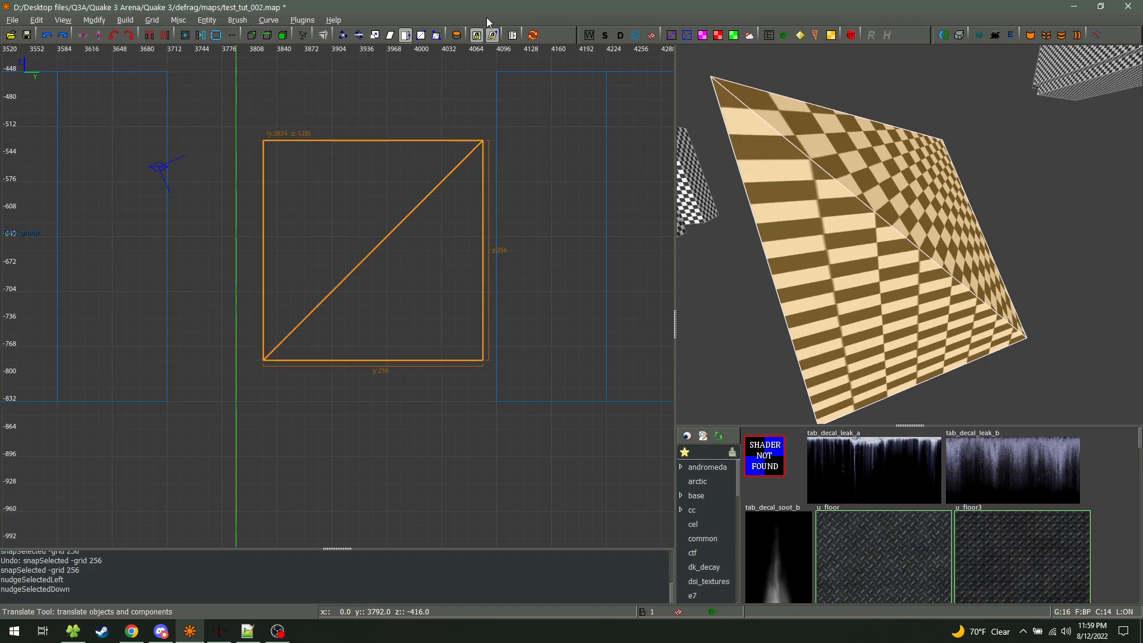
key(alt+Right)
key(alt+Up)
key(alt+Left)
key(alt+Down)
key(alt+Right)
key(alt+Down)
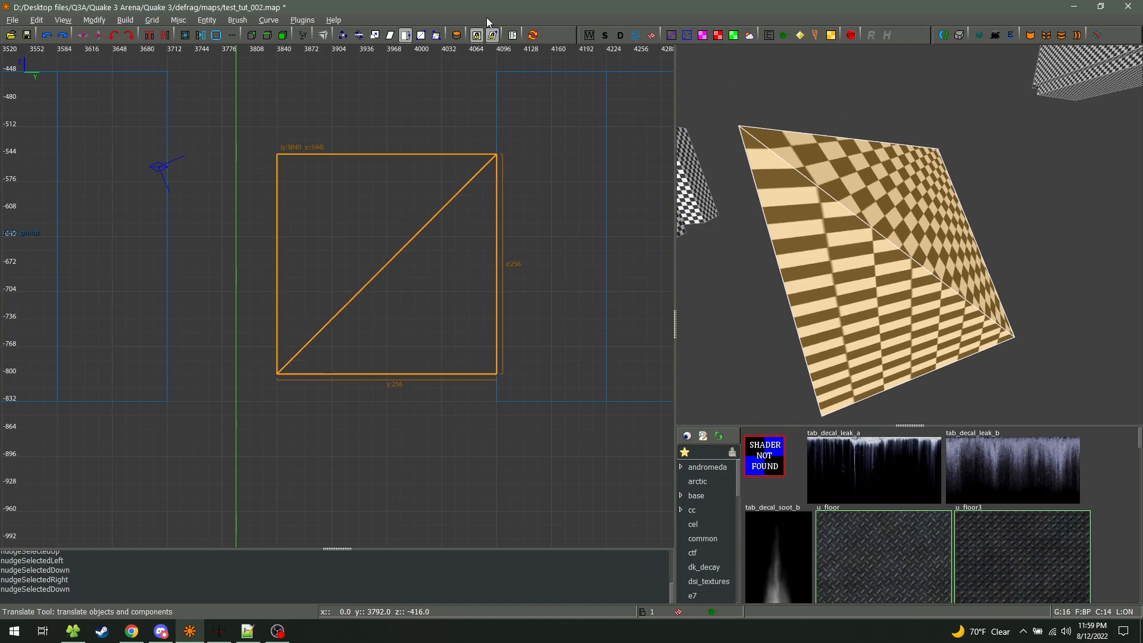
Switch to the XY top view and nudge the brush around once, then repeatedly upward along the Y axis
scroll(435, 255, down, 3)
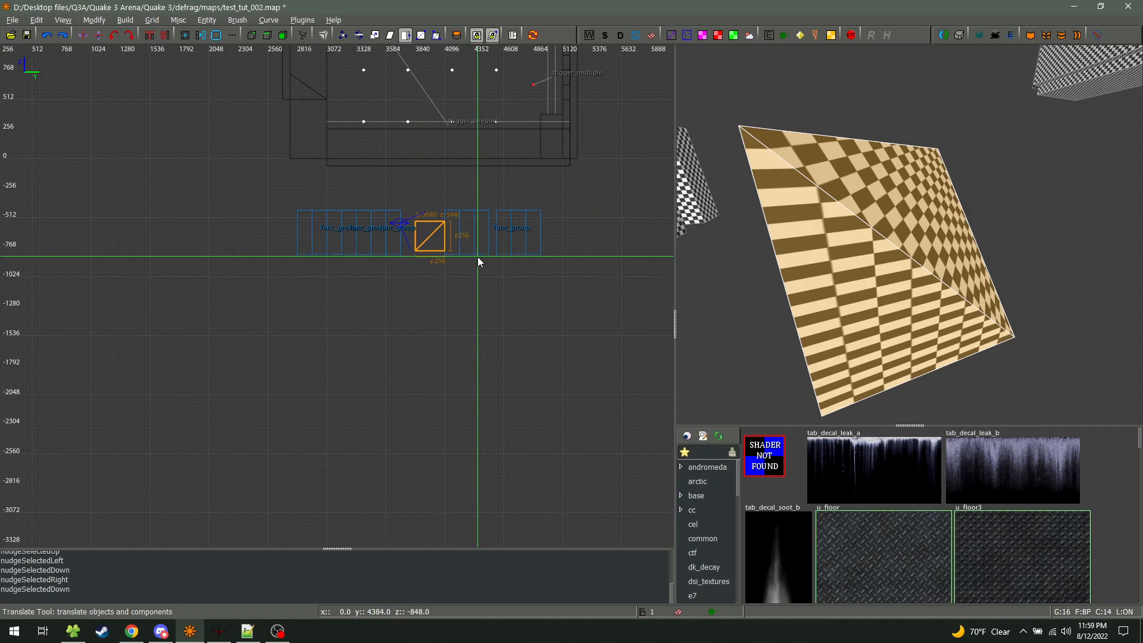
key(ctrl+Tab)
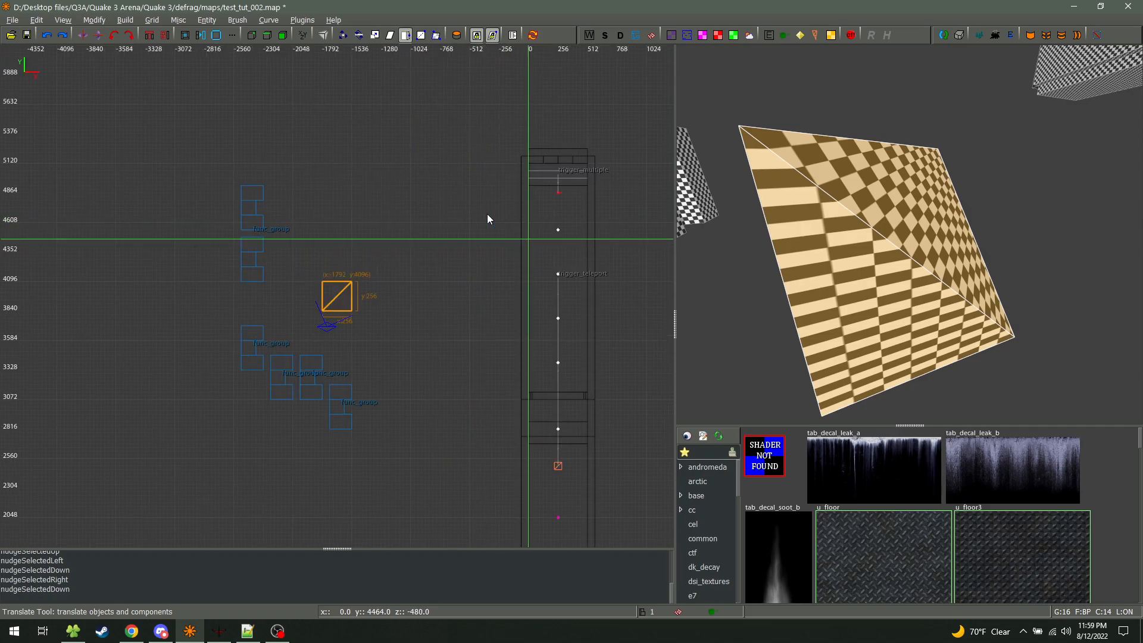
key(alt+Left)
key(alt+Down)
key(alt+Right)
key(alt+Up)
key(alt+Up)
key(alt+Up)
key(alt+Up)
key(alt+Up)
key(alt+Up)
key(alt+Up)
key(alt+Up)
key(alt+Up)
key(alt+Up)
key(alt+Up)
key(alt+Up)
key(alt+Up)
key(alt+Up)
key(alt+Up)
key(alt+Up)
key(alt+Up)
key(alt+Up)
key(alt+Up)
key(alt+Up)
key(alt+Up)
Switch to the XZ view and nudge the brush repeatedly upward along the Z axis to z -16
key(ctrl+Tab)
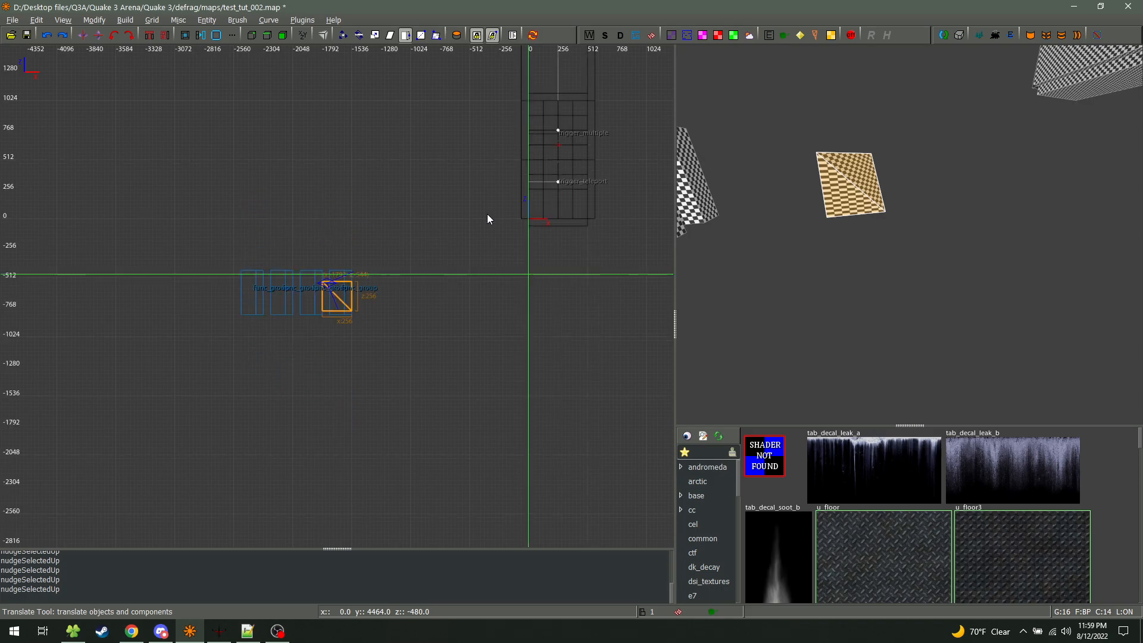
key(alt+Up)
key(alt+Up)
key(alt+Up)
key(alt+Up)
key(alt+Up)
key(alt+Up)
key(alt+Up)
key(alt+Up)
key(alt+Up)
key(alt+Up)
key(alt+Up)
key(alt+Up)
key(alt+Up)
key(alt+Up)
key(alt+Up)
key(alt+Up)
key(alt+Up)
key(alt+Up)
key(alt+Up)
key(alt+Up)
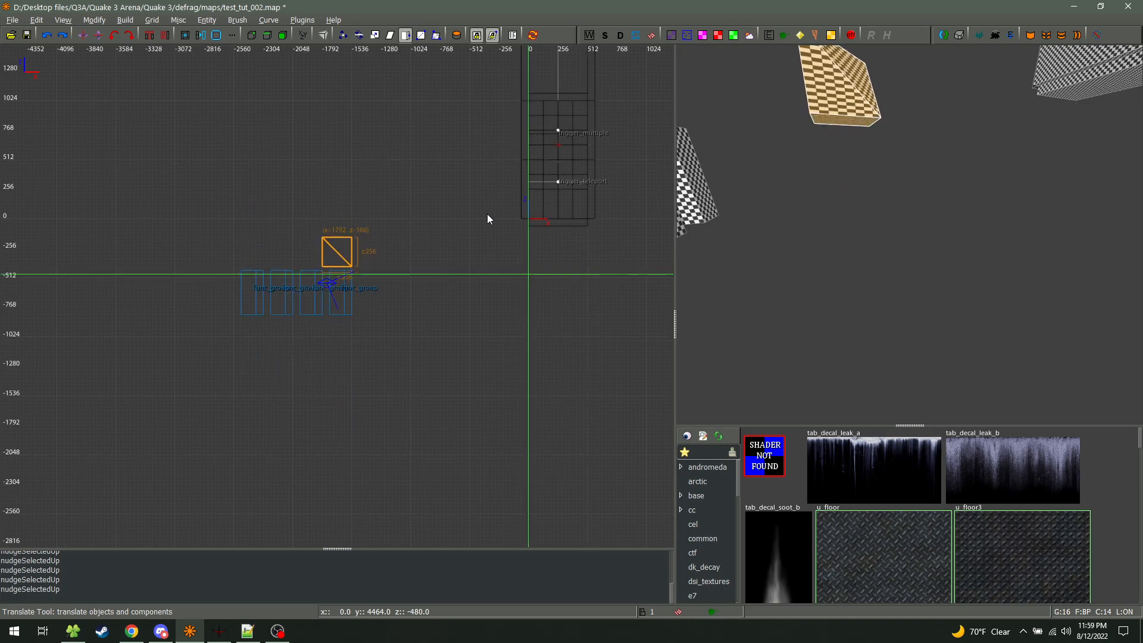
Switch to the YZ side view and nudge the brush repeatedly left along the Y axis
key(ctrl+Tab)
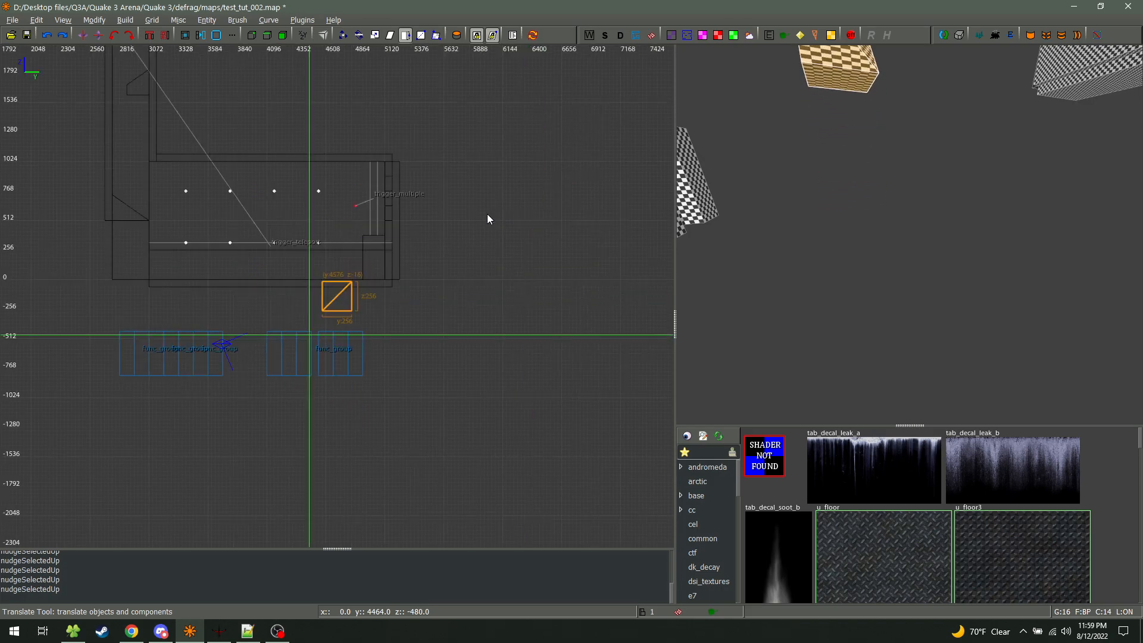
key(alt+Left)
key(alt+Left)
key(alt+Left)
key(alt+Left)
key(alt+Left)
key(alt+Left)
key(alt+Left)
key(alt+Left)
key(alt+Left)
key(alt+Left)
key(alt+Left)
key(alt+Left)
key(alt+Left)
key(alt+Left)
key(alt+Left)
key(alt+Left)
key(alt+Left)
key(alt+Left)
key(alt+Left)
key(alt+Left)
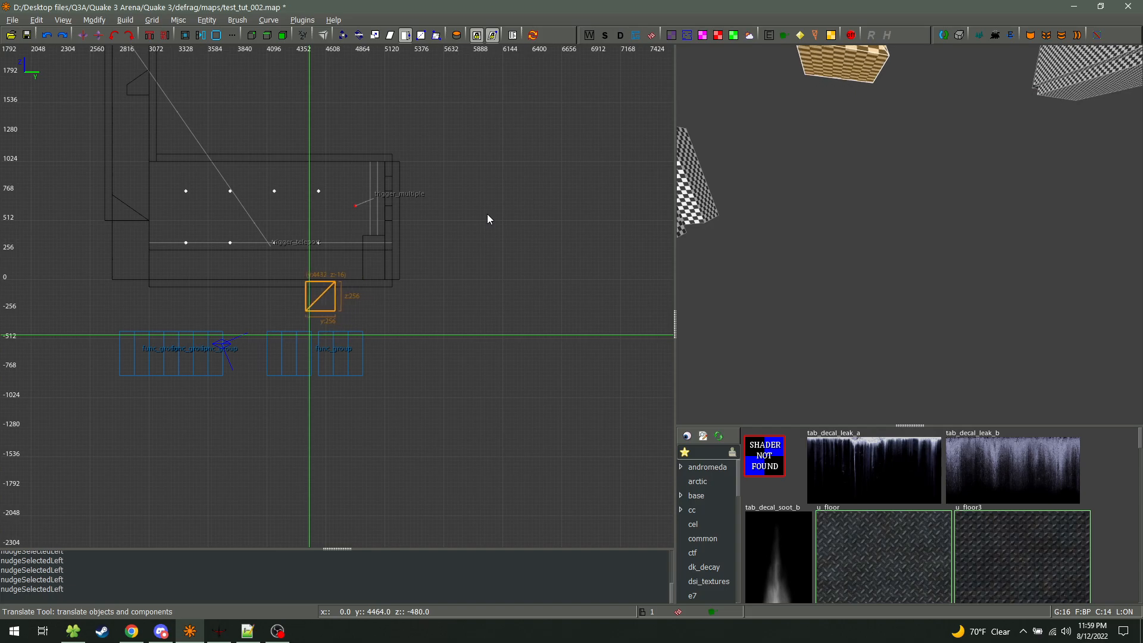
Nudge the brush repeatedly down along the Z axis and back right along the Y axis
key(alt+Down)
key(alt+Down)
key(alt+Down)
key(alt+Down)
key(alt+Down)
key(alt+Down)
key(alt+Down)
key(alt+Down)
key(alt+Down)
key(alt+Down)
key(alt+Down)
key(alt+Down)
key(alt+Down)
key(alt+Down)
key(alt+Down)
key(alt+Down)
key(alt+Down)
key(alt+Down)
key(alt+Down)
key(alt+Down)
key(alt+Right)
key(alt+Right)
key(alt+Right)
key(alt+Right)
key(alt+Right)
key(alt+Right)
key(alt+Right)
key(alt+Right)
key(alt+Right)
key(alt+Right)
key(alt+Right)
key(alt+Right)
key(alt+Right)
key(alt+Right)
key(alt+Right)
key(alt+Right)
key(alt+Right)
key(alt+Right)
key(alt+Right)
key(alt+Right)
key(alt+Right)
key(alt+Right)
key(alt+Right)
key(alt+Right)
key(alt+Right)
Move the brush freehand in the XY top view to about x -1776, y 4864
key(ctrl+Tab)
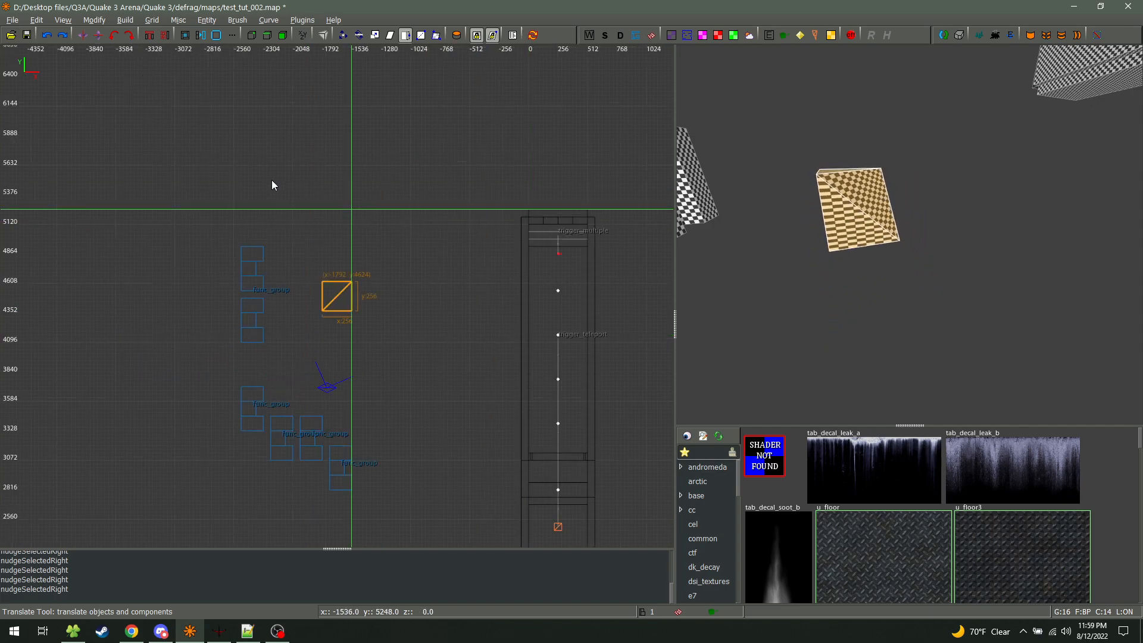
click(94, 20)
click(384, 334)
mouse_move(331, 296)
mouse_down()
mouse_move(322, 275)
mouse_move(349, 302)
mouse_move(366, 276)
mouse_move(283, 256)
mouse_up()
scroll(368, 281, up, 5)
scroll(268, 264, up, 6)
Nudge the brush one 16-unit grid step left and move it back by the same distance
scroll(287, 263, down, 5)
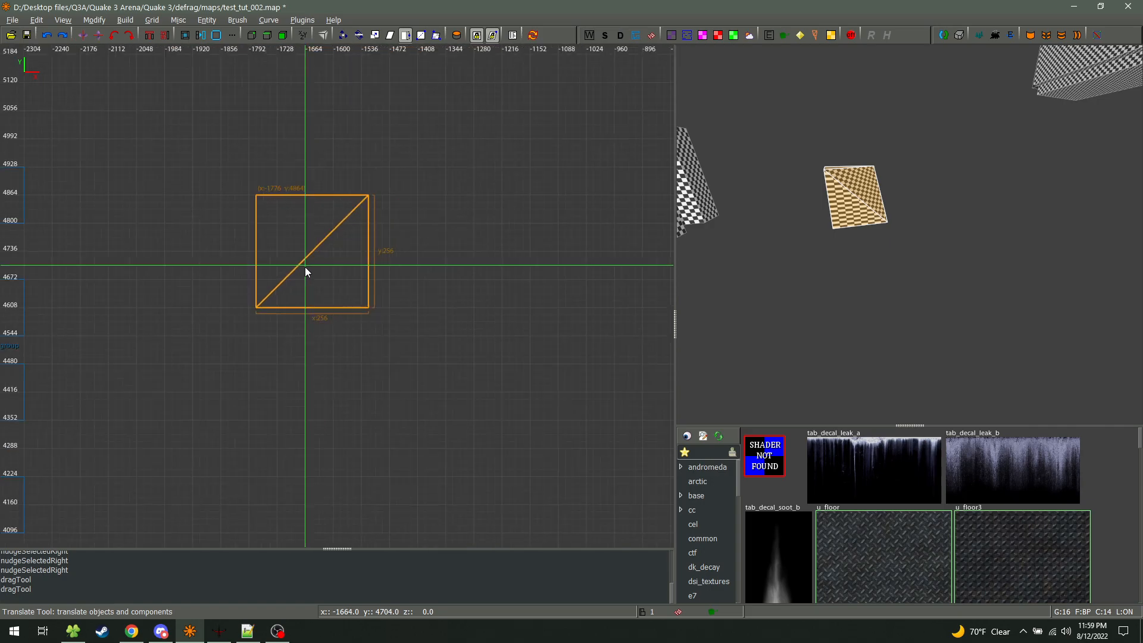
key(Left)
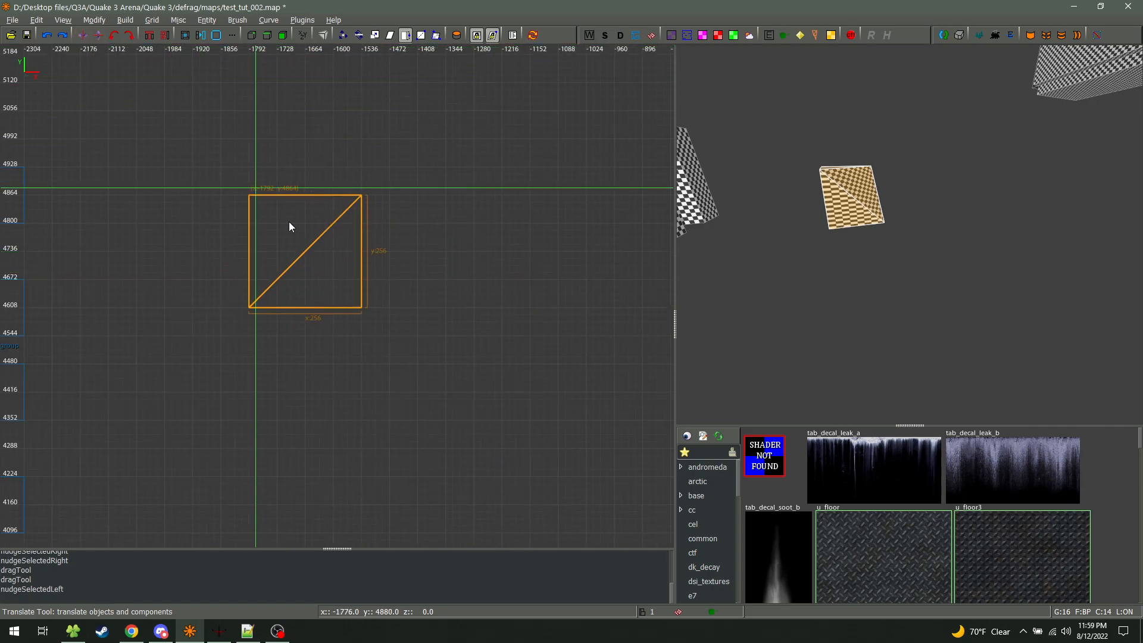
drag(318, 254, 332, 264)
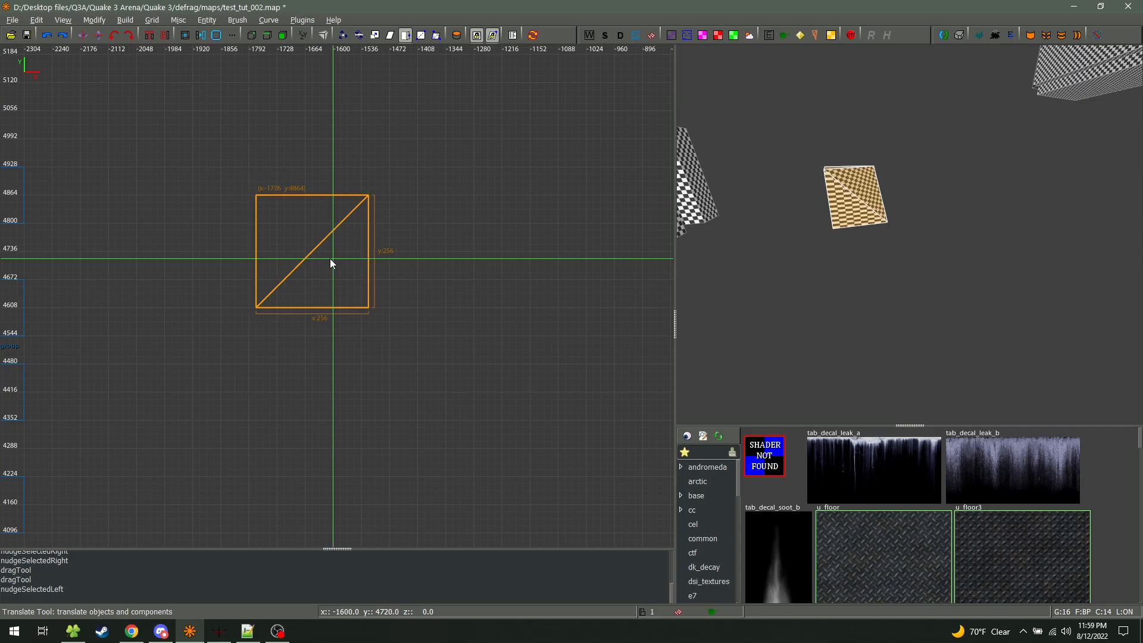
Rotate the selected brush 90 degrees around the Z axis with the Rotate Z command
click(84, 23)
mouse_move(136, 94)
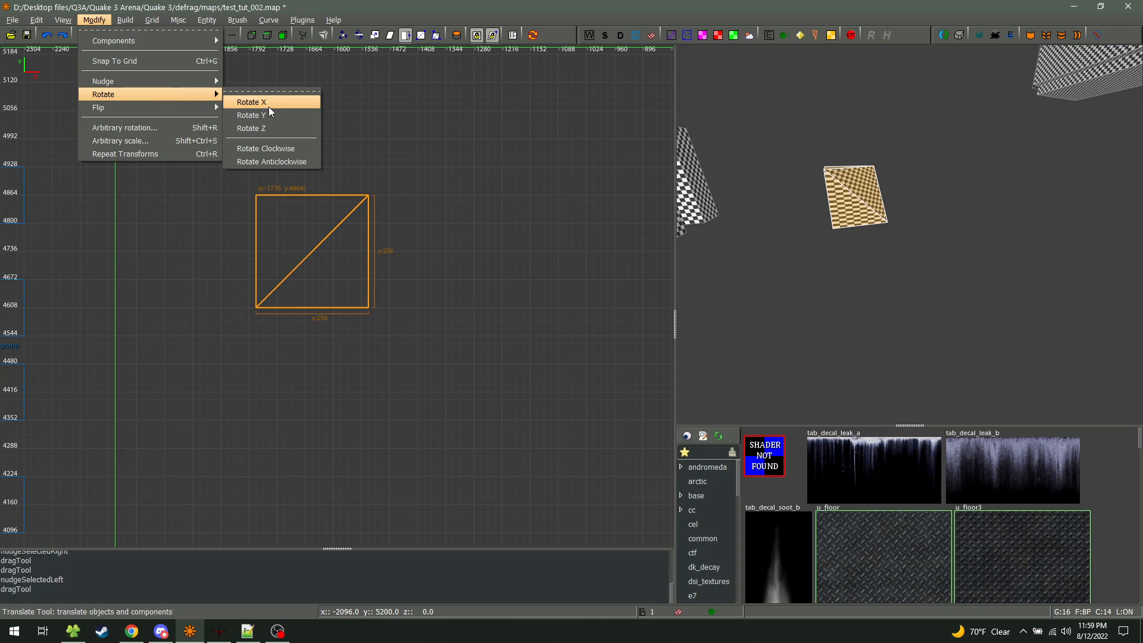
click(274, 127)
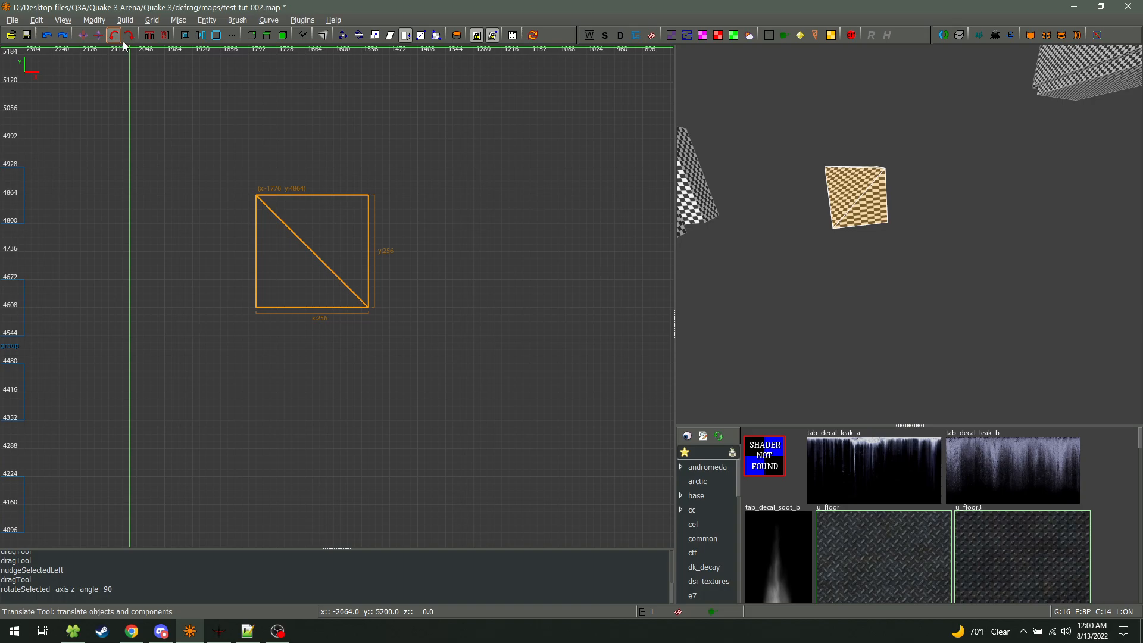
Rotate the brush 90 degrees clockwise in the XZ view and delete it
scroll(215, 151, down, 4)
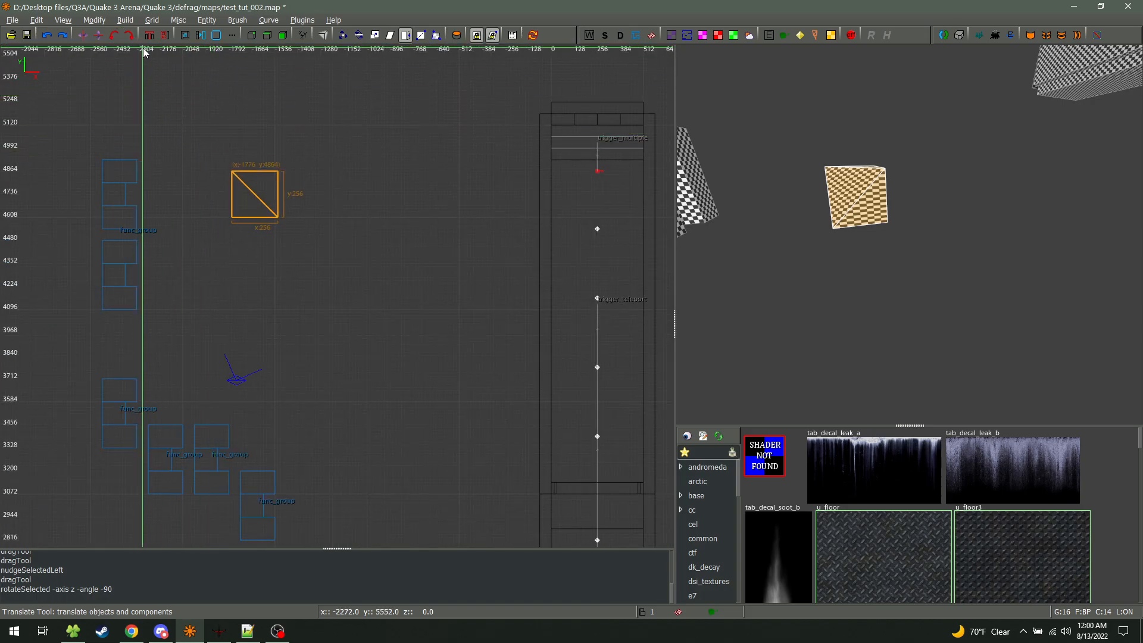
key(ctrl+Tab)
click(129, 35)
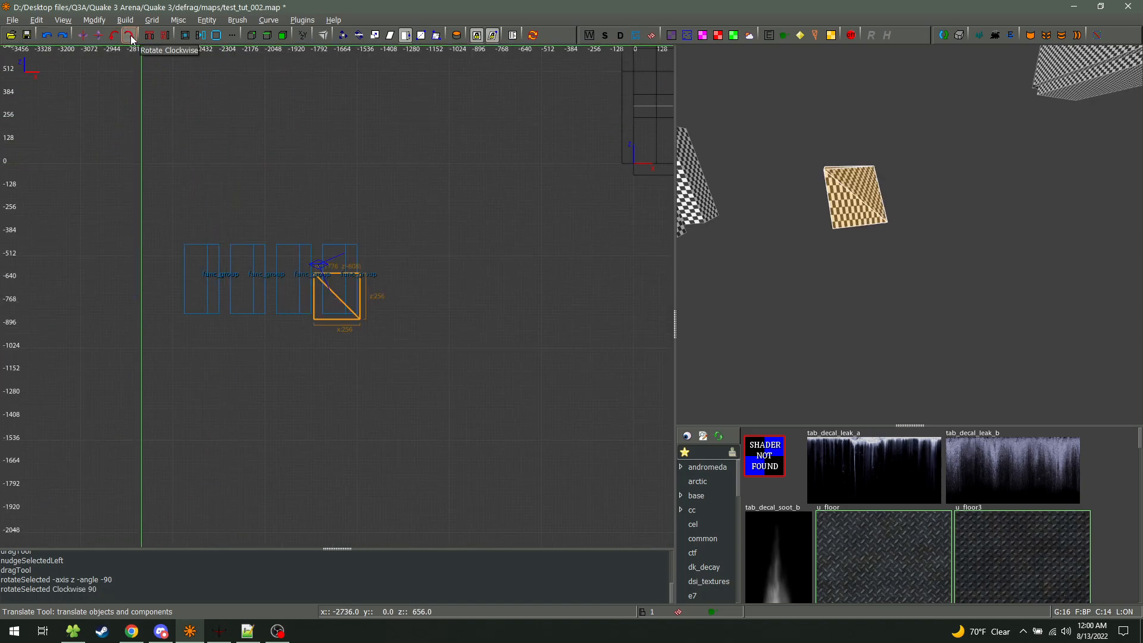
key(Delete)
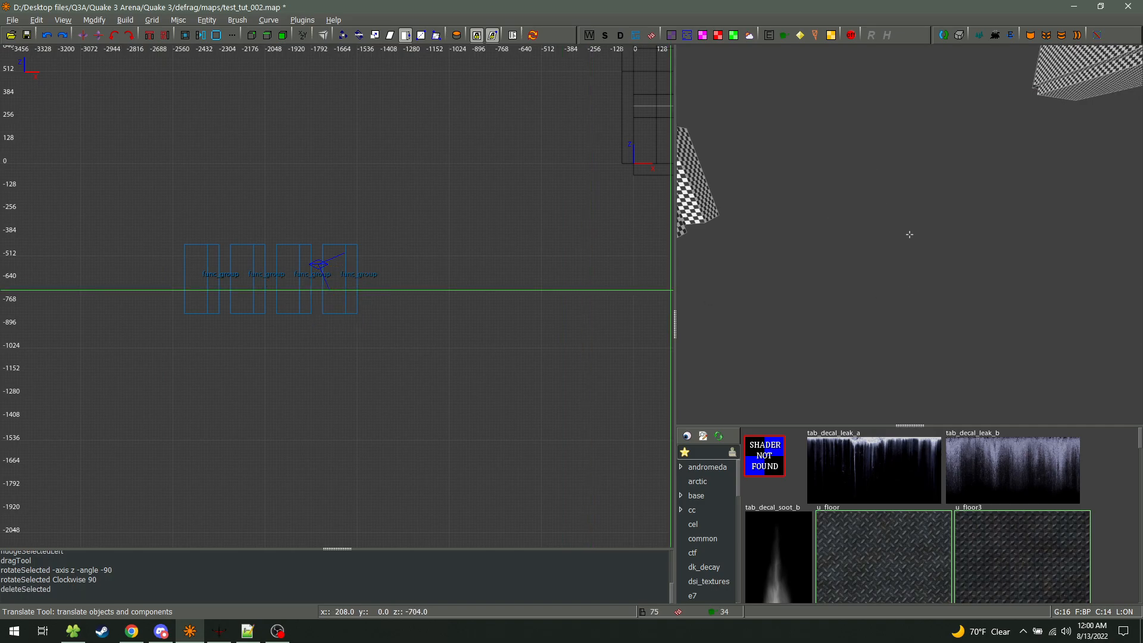
Select the leftmost func_group with all its brushes and move it up and right to about x -1024 in the XZ view
right_drag(909, 280, 834, 213)
shift+click(820, 210)
key(shift+e)
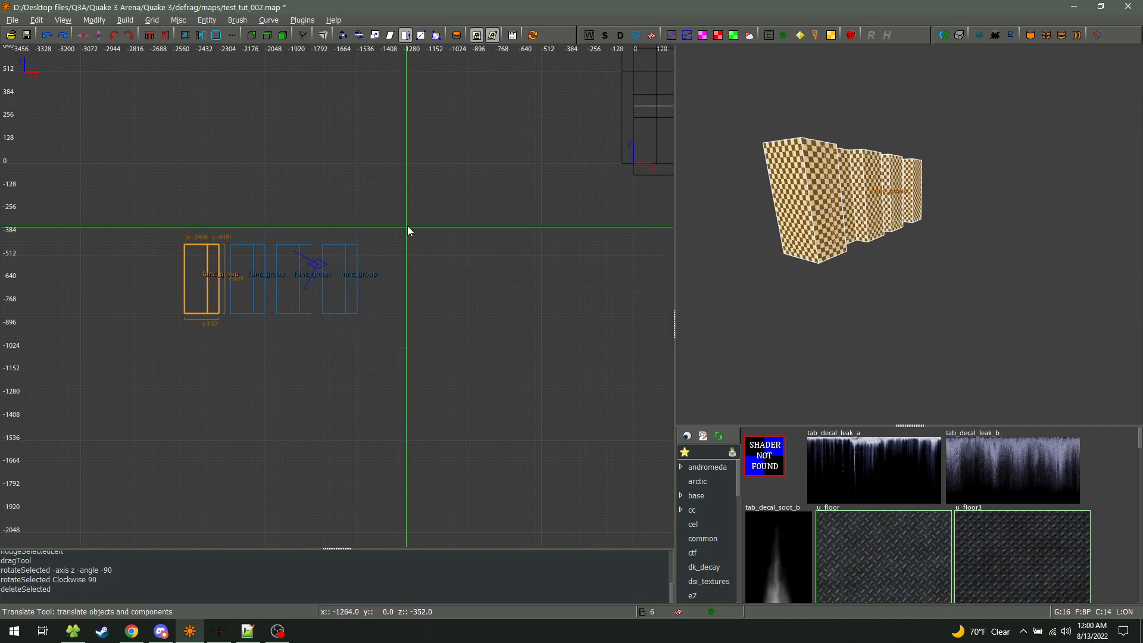
drag(216, 311, 468, 219)
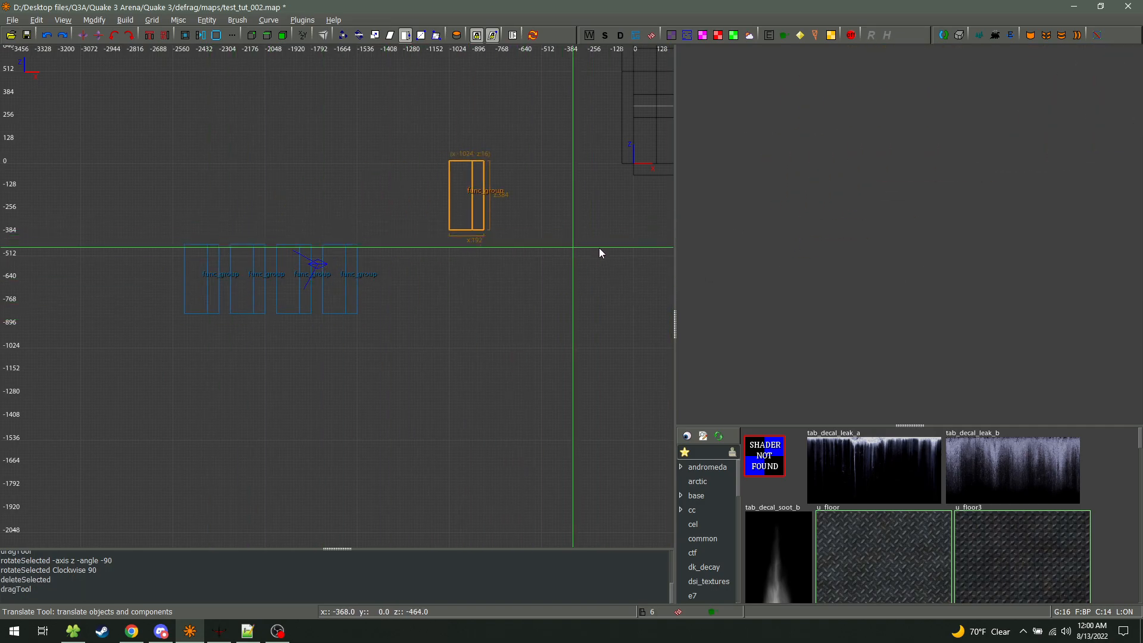
Reduce the selection to three of the group's brushes and move them to about x -2064, y 6560 in the top view
key(ctrl+Tab)
key(ctrl+Tab)
shift+drag(369, 296, 283, 214)
mouse_move(338, 328)
mouse_down()
mouse_move(111, 128)
mouse_move(150, 212)
mouse_up()
Rotate the three selected brushes clockwise in the top view by 90 degrees four times
scroll(175, 269, up, 4)
click(128, 35)
click(128, 35)
click(128, 35)
click(129, 35)
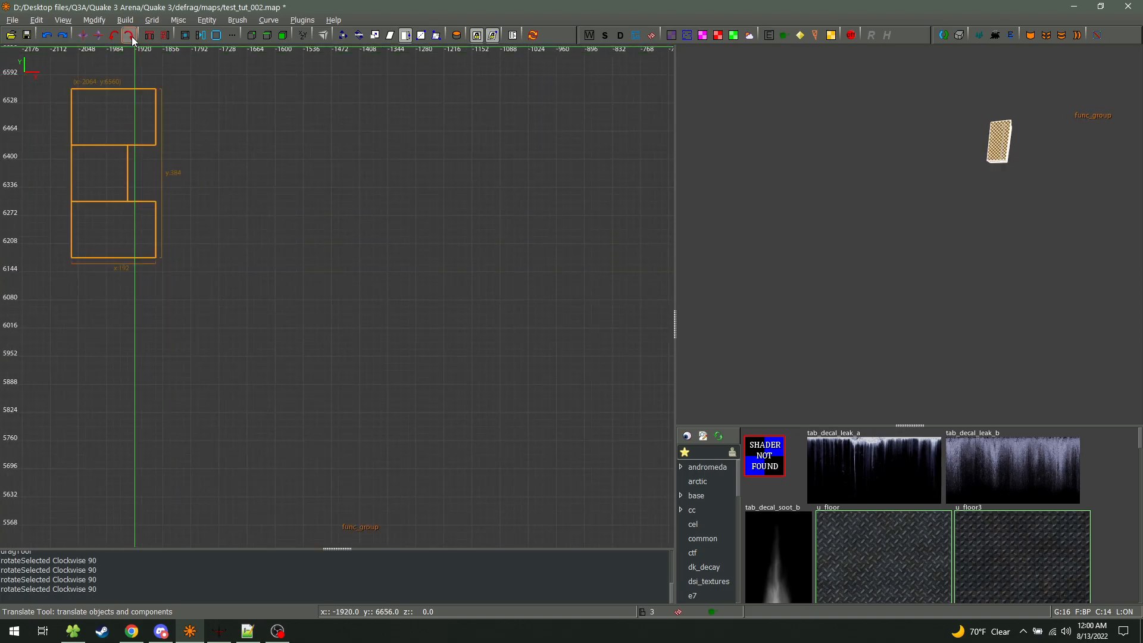
Rotate the three selected brushes 90 degrees clockwise in the XZ view
key(ctrl+Tab)
click(132, 37)
right_click(909, 234)
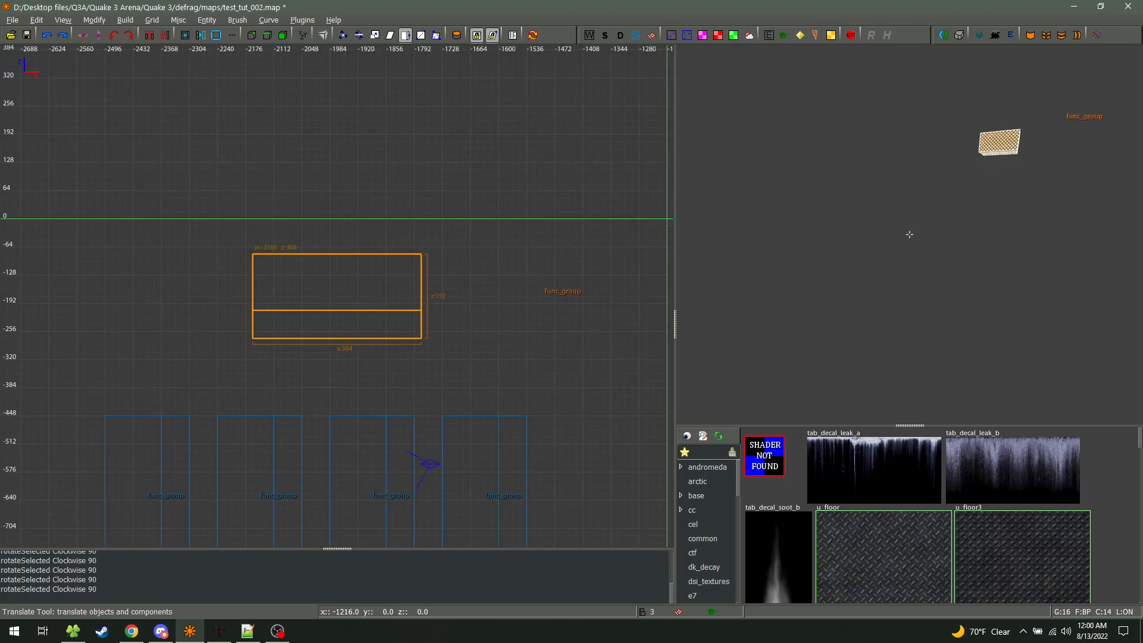
key(w)
right_click(909, 235)
Rotate the three selected brushes 90 degrees clockwise in the top view
key(ctrl+Tab)
scroll(226, 327, down, 2)
click(129, 35)
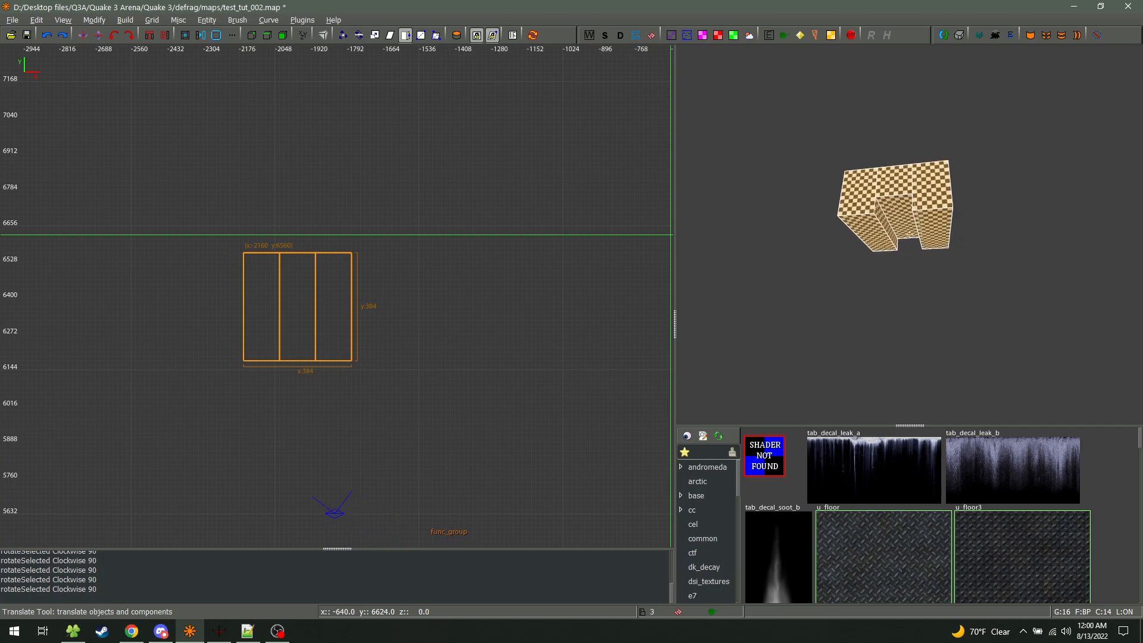
Rotate the three selected brushes 90 degrees anticlockwise in the XZ view
key(ctrl+Tab)
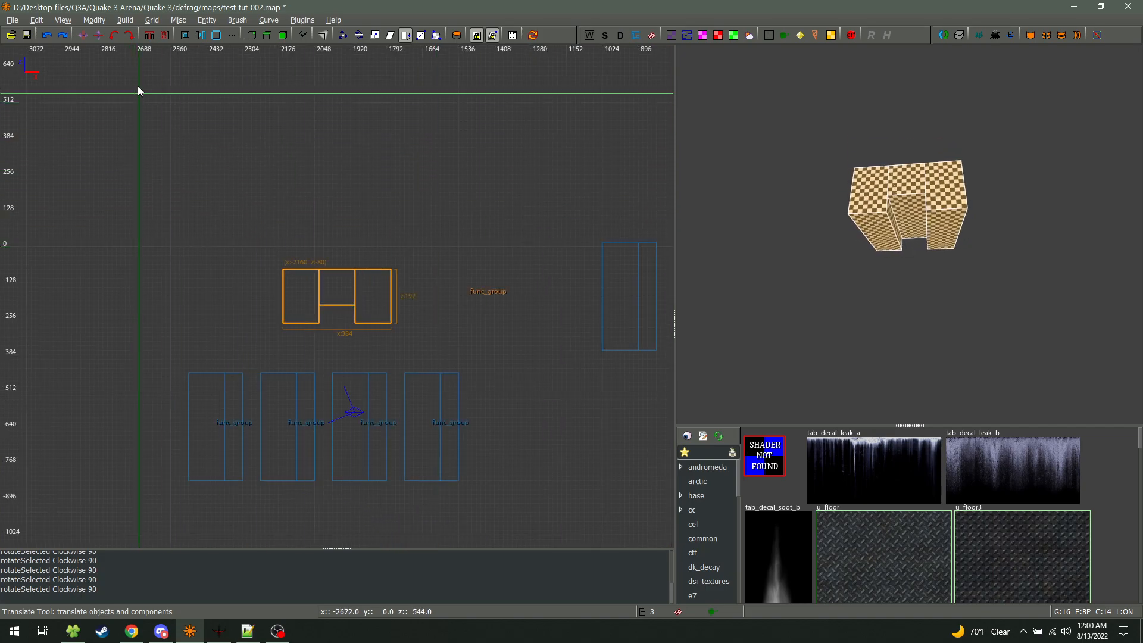
click(115, 36)
right_click(909, 234)
right_click(909, 234)
Flip the three brushes once along the y axis and twice along the z axis in the YZ view
key(ctrl+Tab)
scroll(324, 333, down, 2)
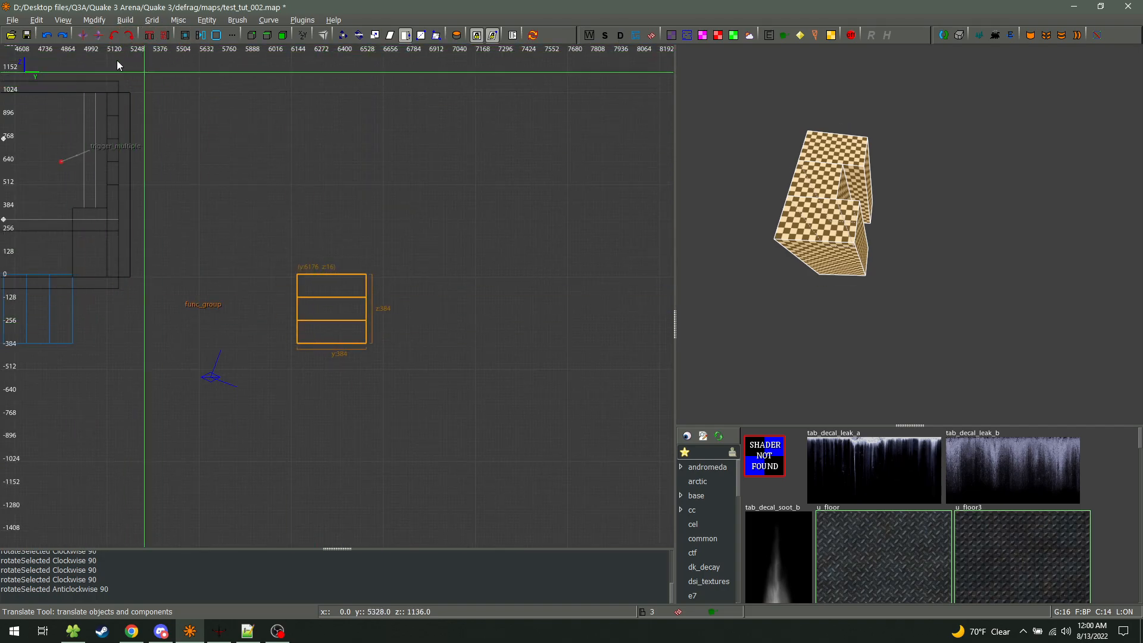
click(126, 20)
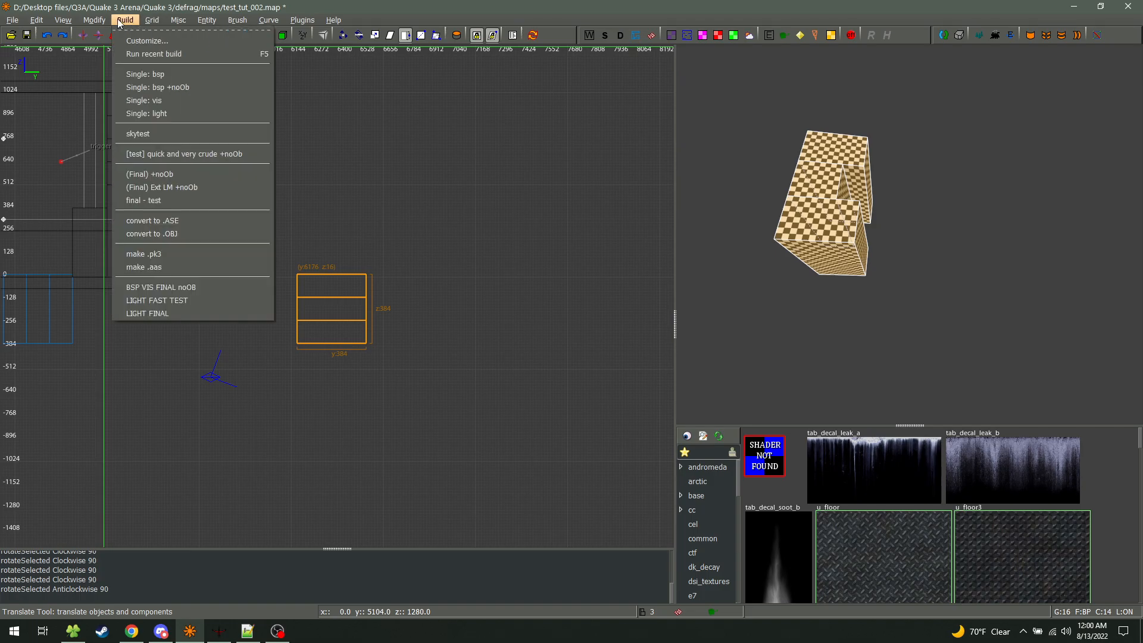
mouse_move(100, 20)
mouse_move(138, 94)
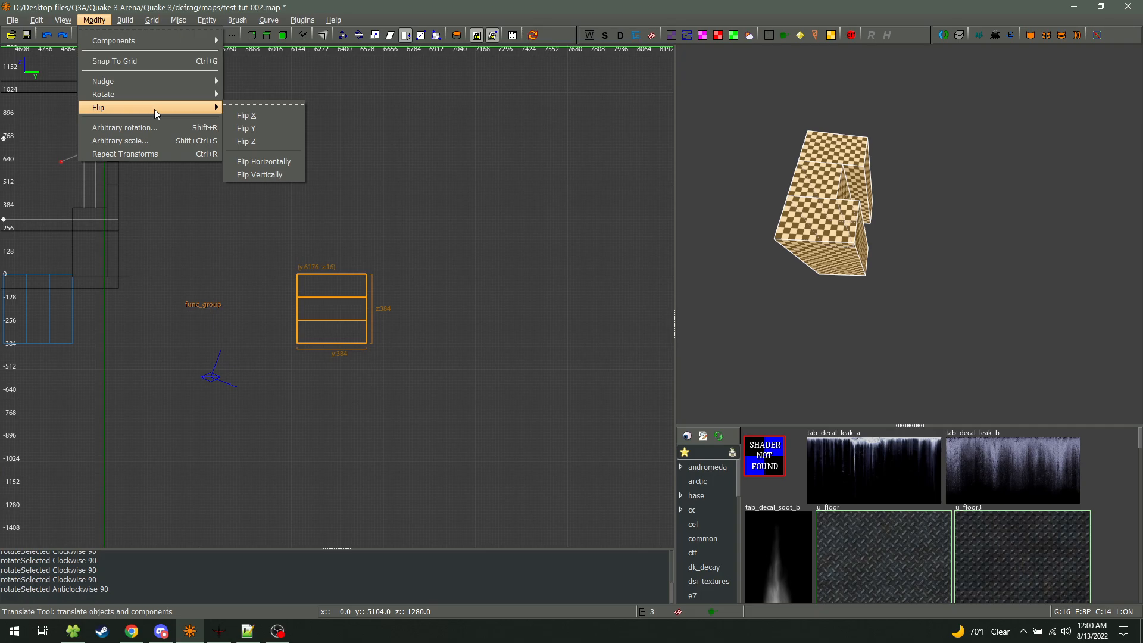
click(255, 9)
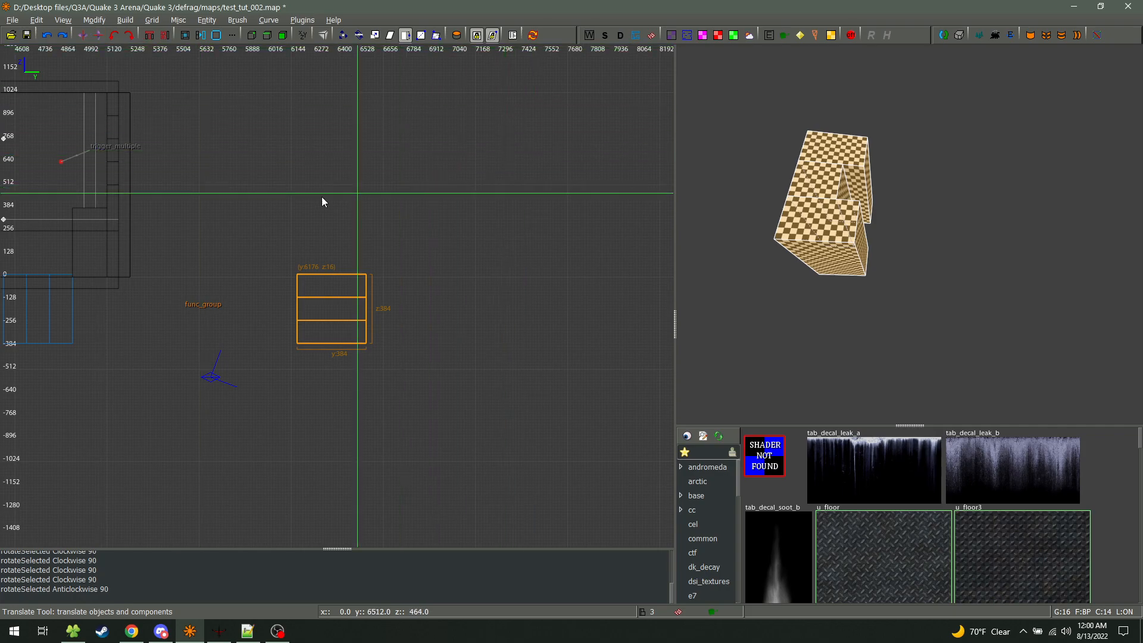
click(99, 35)
click(106, 40)
click(104, 40)
Flip the three brushes along x and z in the XZ view, and along z once more in the YZ view
key(ctrl+Tab)
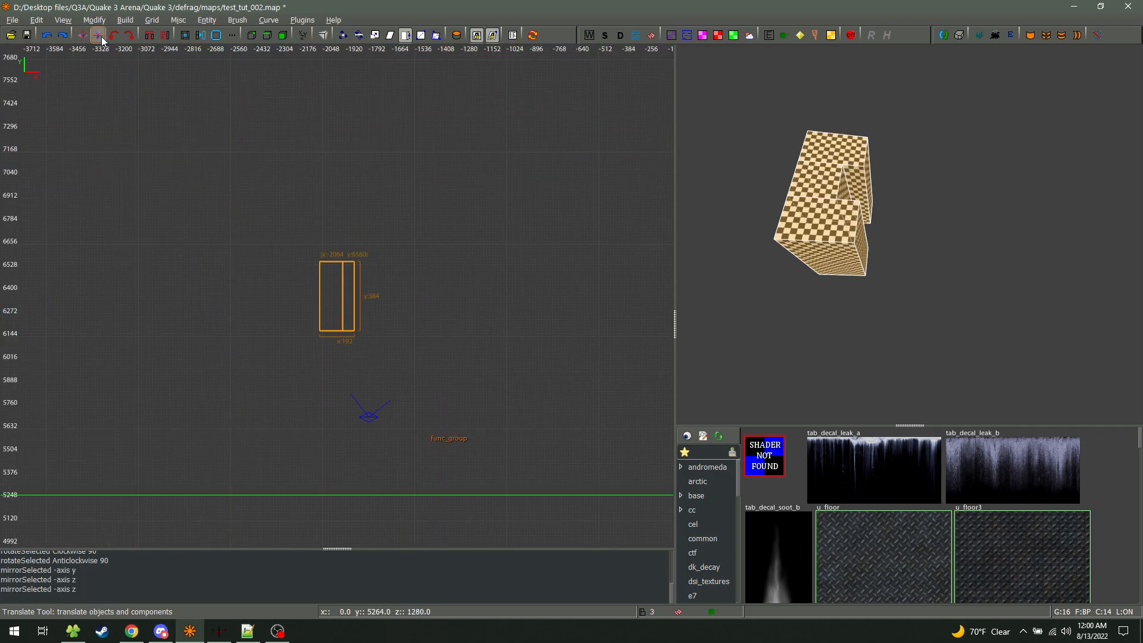
scroll(397, 287, down, 3)
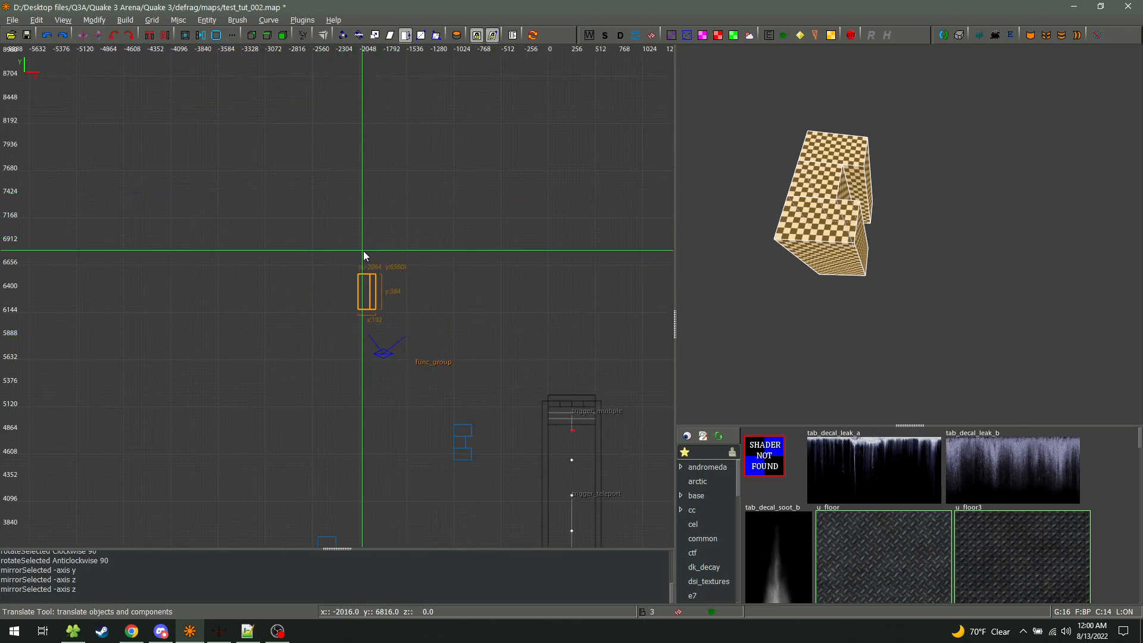
key(ctrl+Tab)
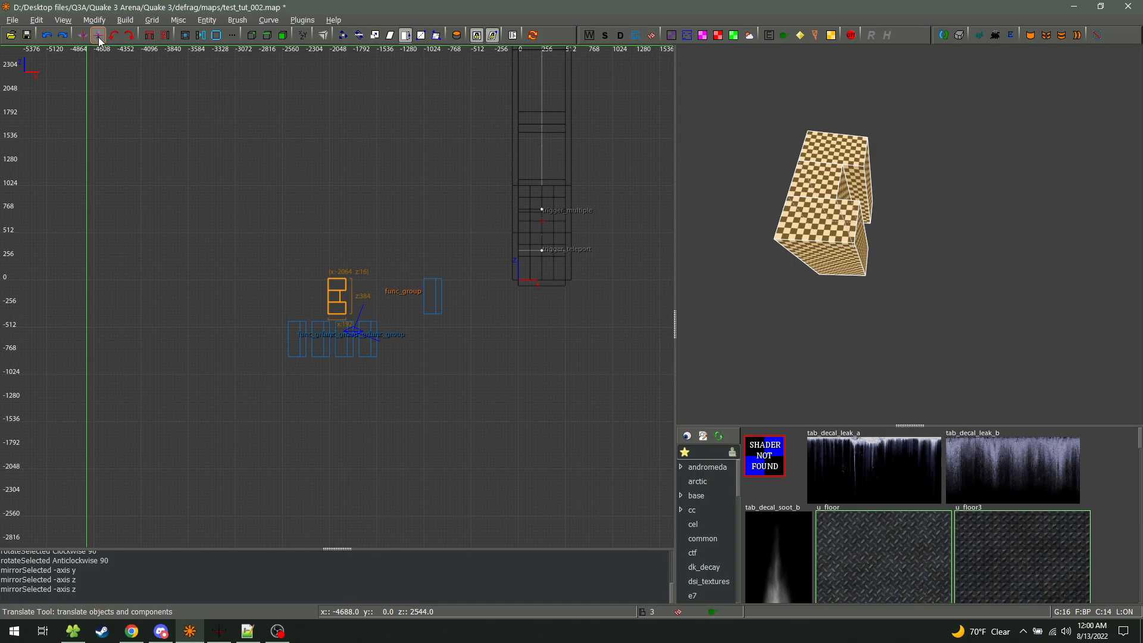
scroll(404, 340, down, 5)
scroll(404, 333, up, 5)
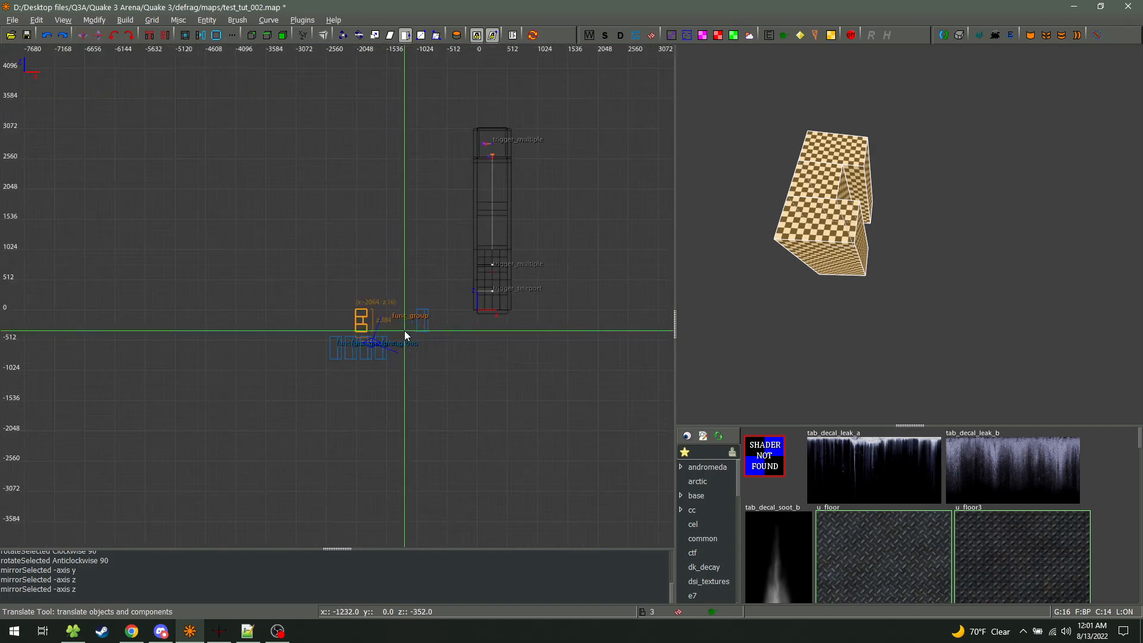
click(80, 38)
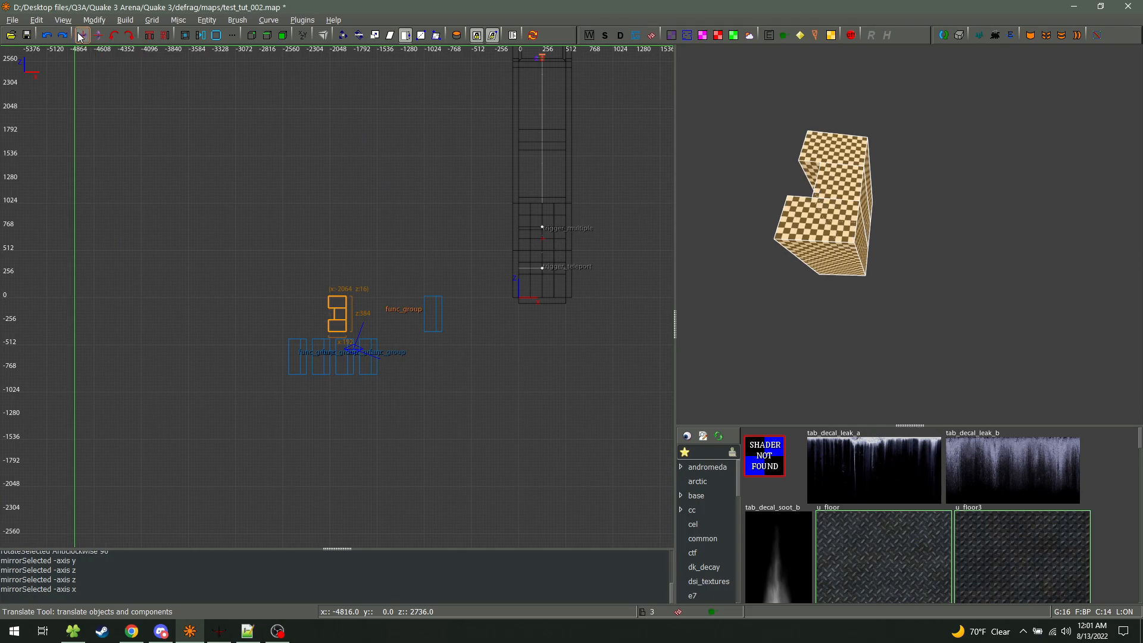
click(98, 37)
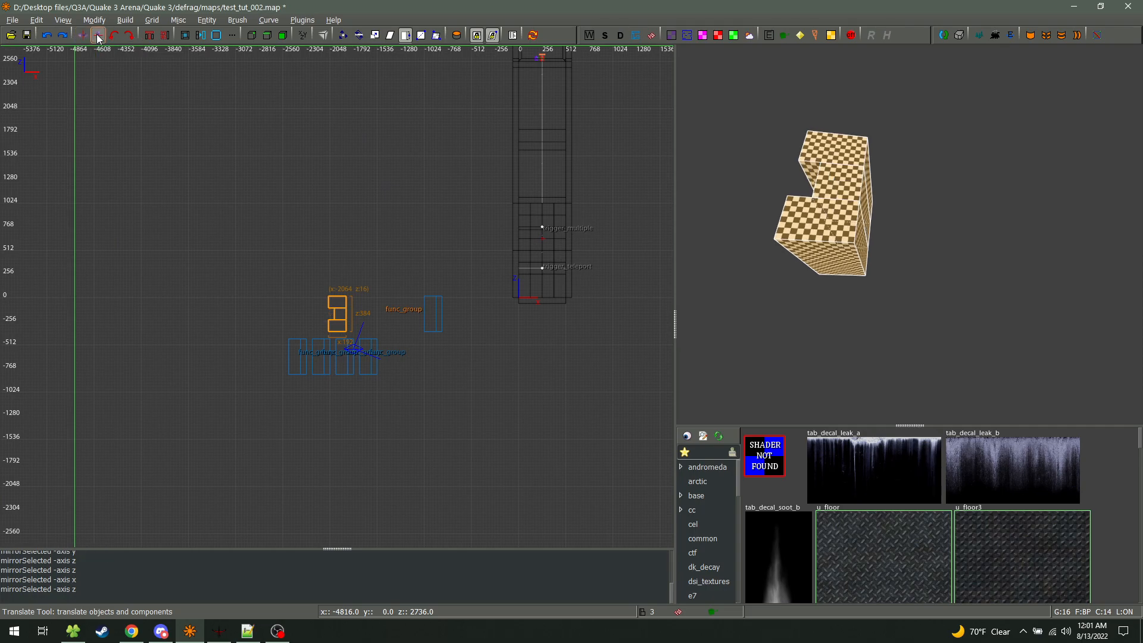
key(ctrl+Tab)
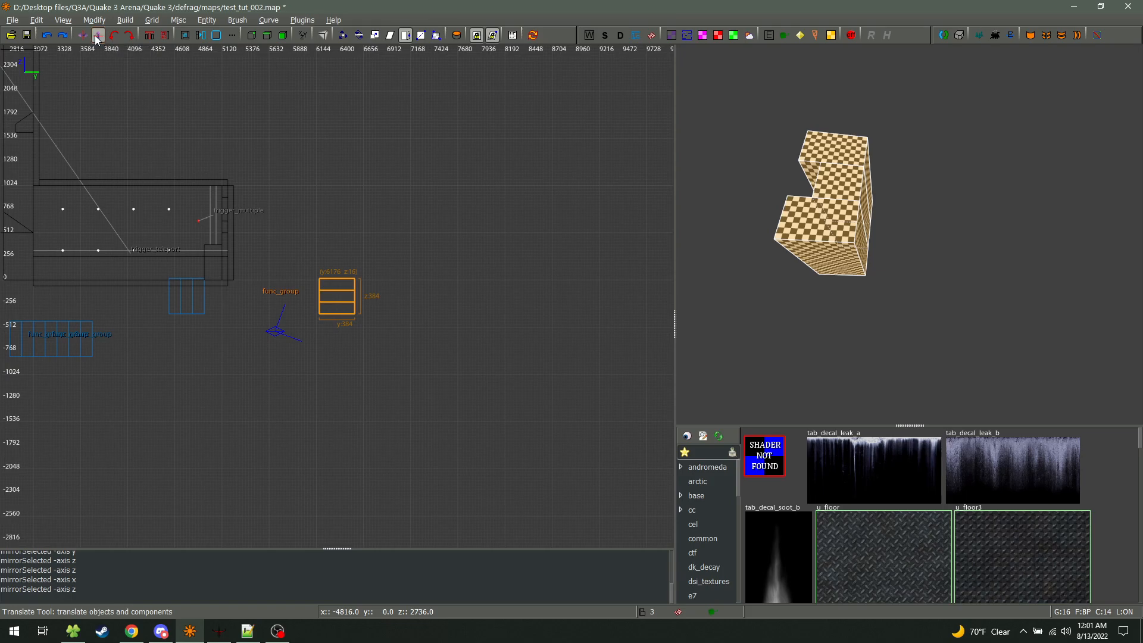
click(95, 36)
Apply the u_floor texture to the upper brush and tab_decal_soot_b to the lower brush
key(Escape)
shift+click(816, 140)
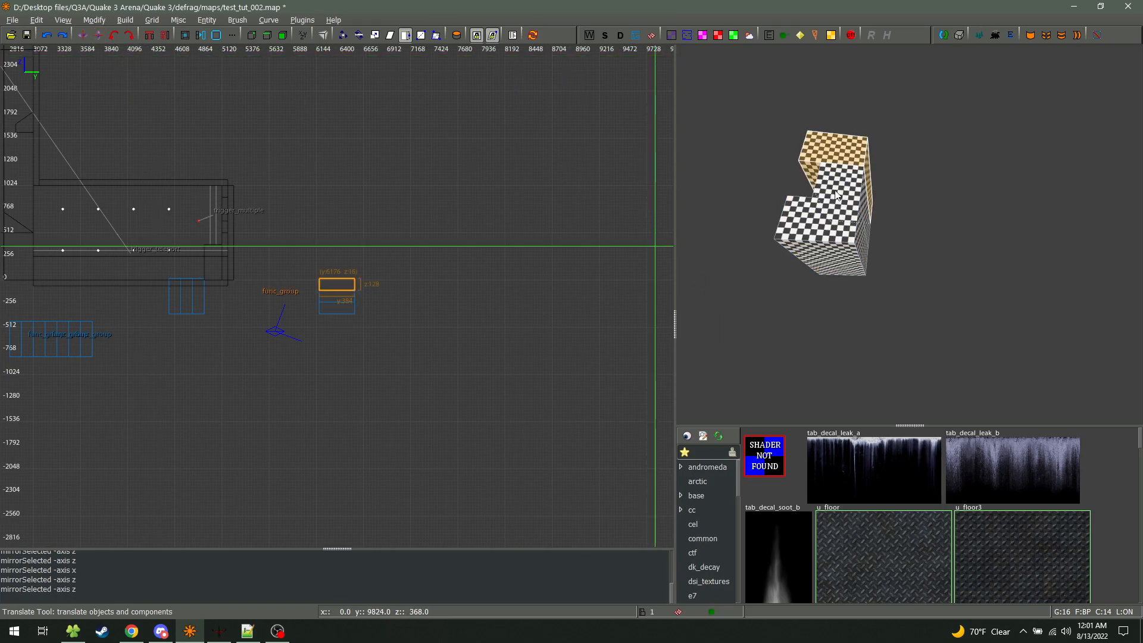
click(915, 525)
key(Escape)
shift+click(813, 229)
click(788, 504)
Select all three brushes and flip them three times along z and four times along y in the YZ view
key(Escape)
shift+click(827, 190)
shift+click(818, 221)
shift+click(830, 150)
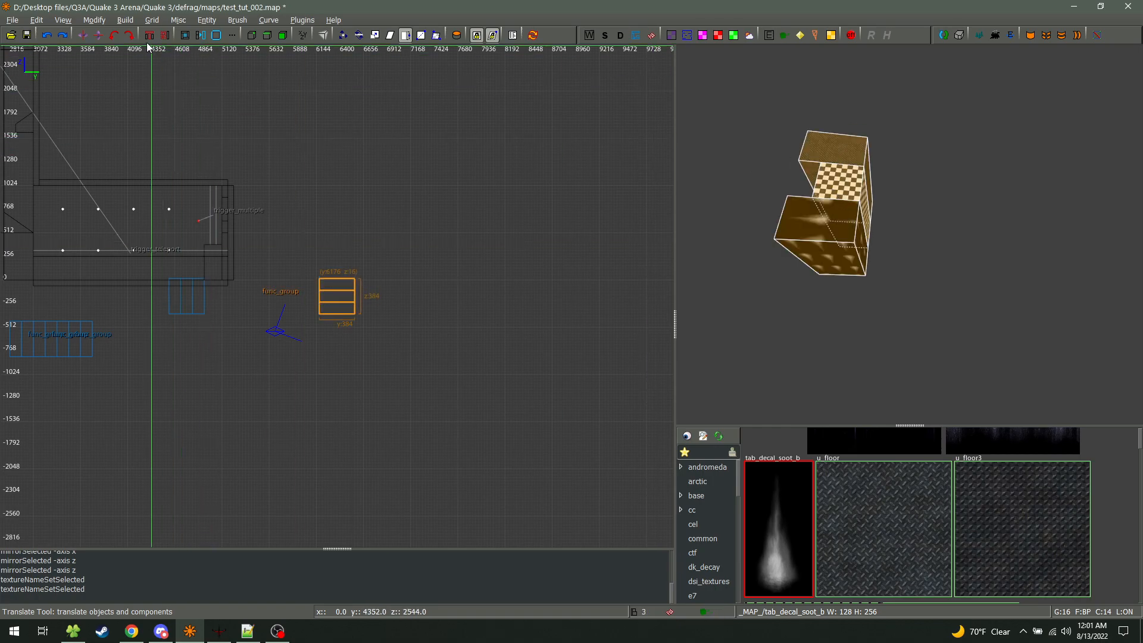
click(98, 34)
click(98, 34)
click(98, 35)
click(88, 37)
click(88, 38)
click(88, 37)
click(88, 37)
right_click(744, 253)
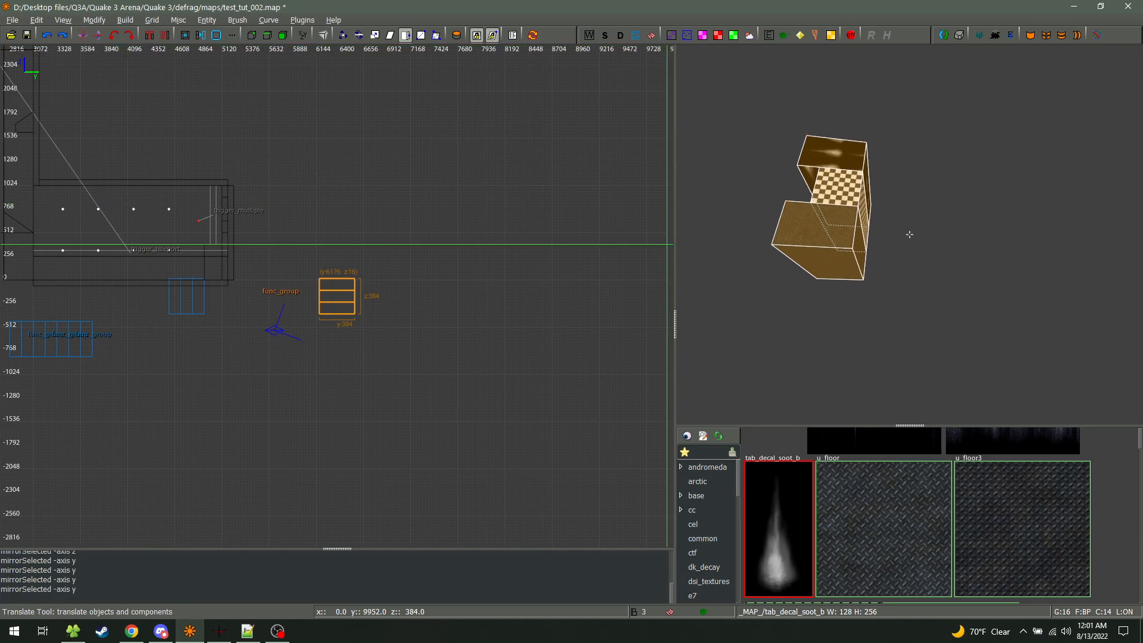
right_click(744, 253)
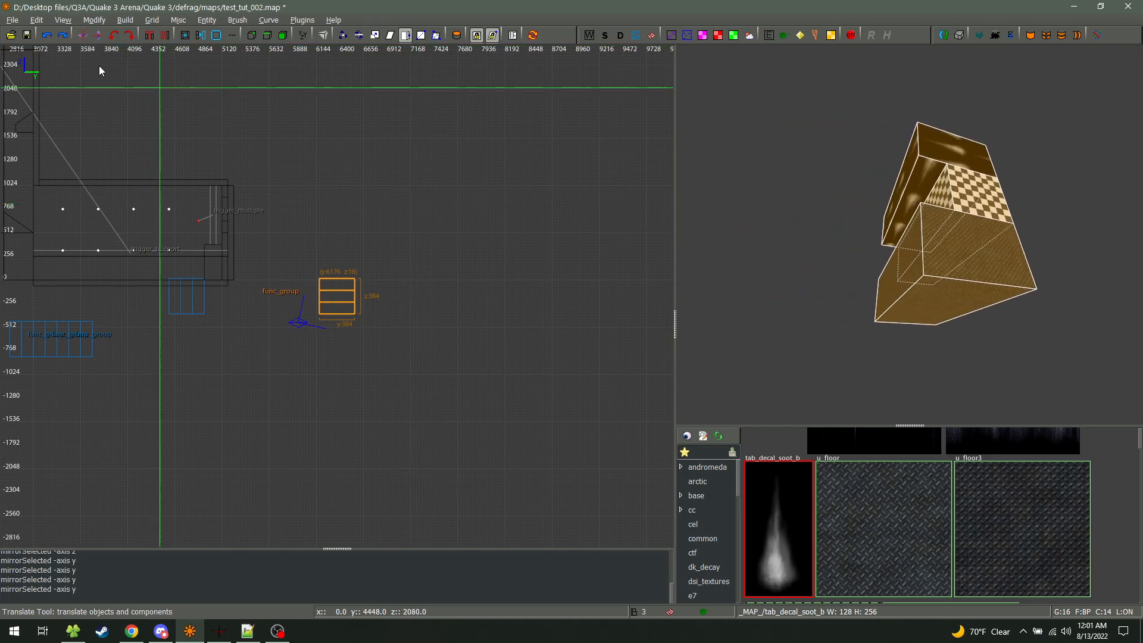
Flip the three selected brushes with the Flip X command
click(62, 20)
mouse_move(94, 20)
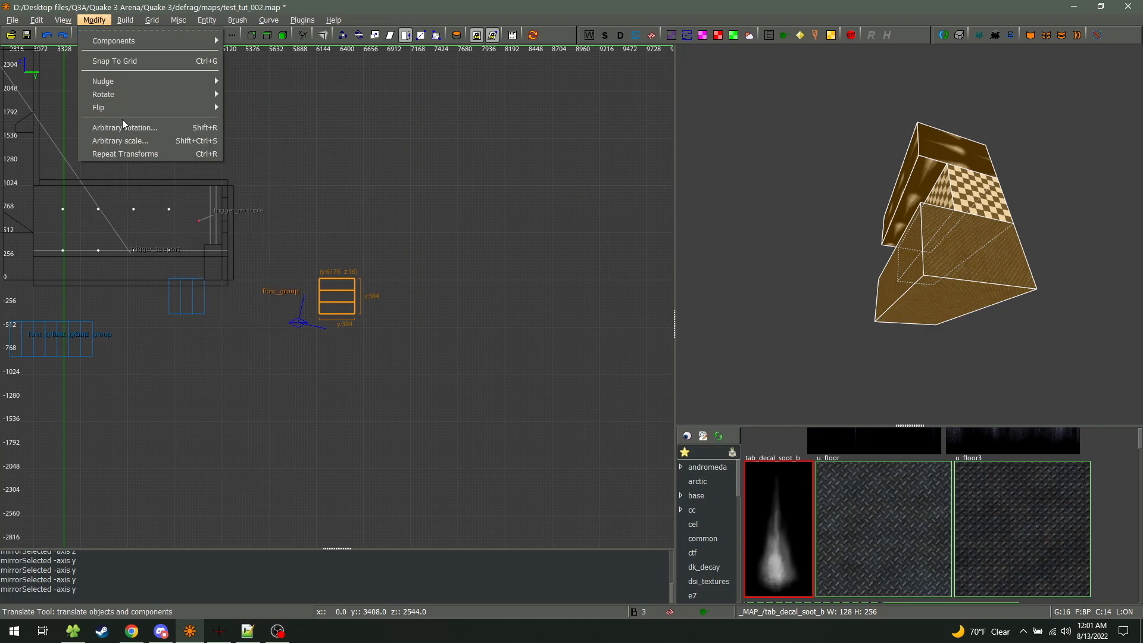
mouse_move(136, 106)
click(280, 113)
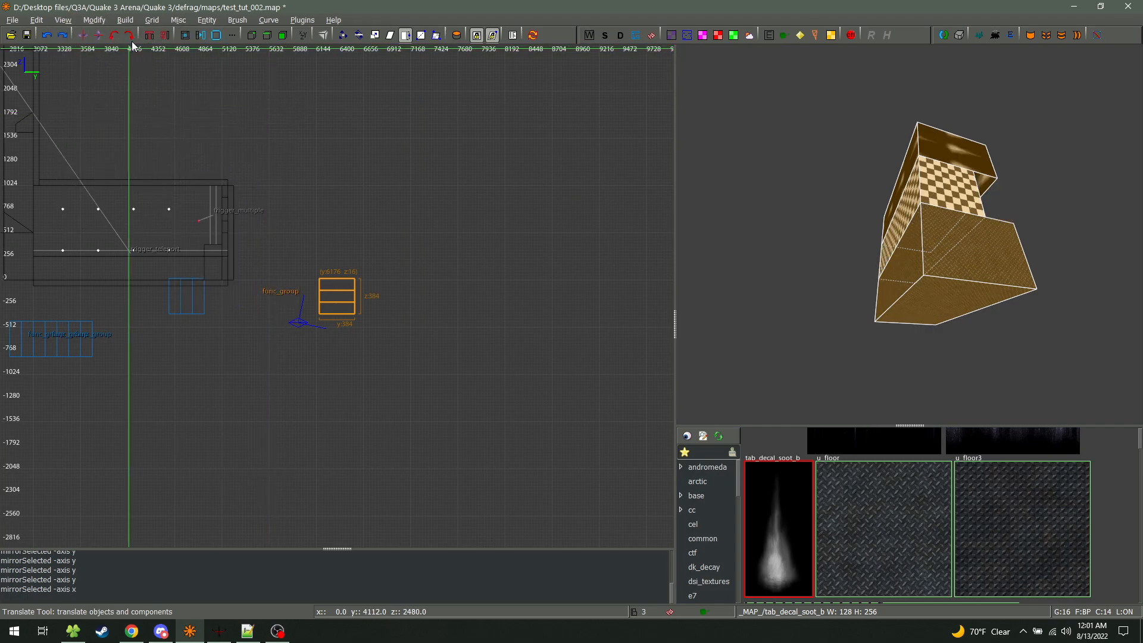
Flip the three selected brushes with the Flip Y and Flip Z commands
click(94, 20)
mouse_move(123, 109)
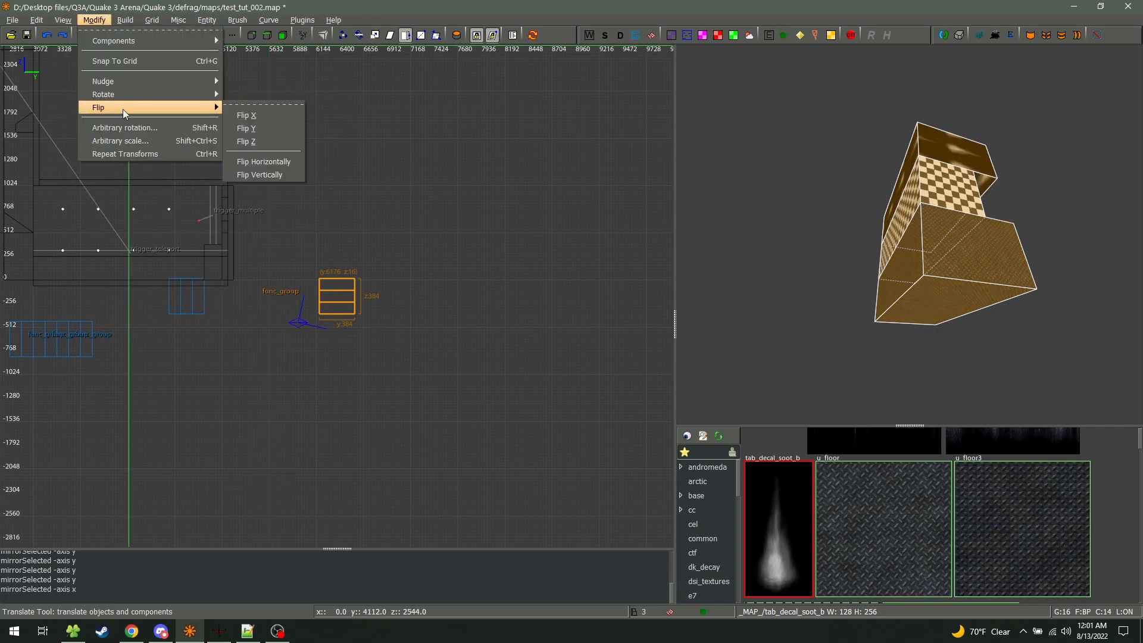
click(268, 129)
click(93, 20)
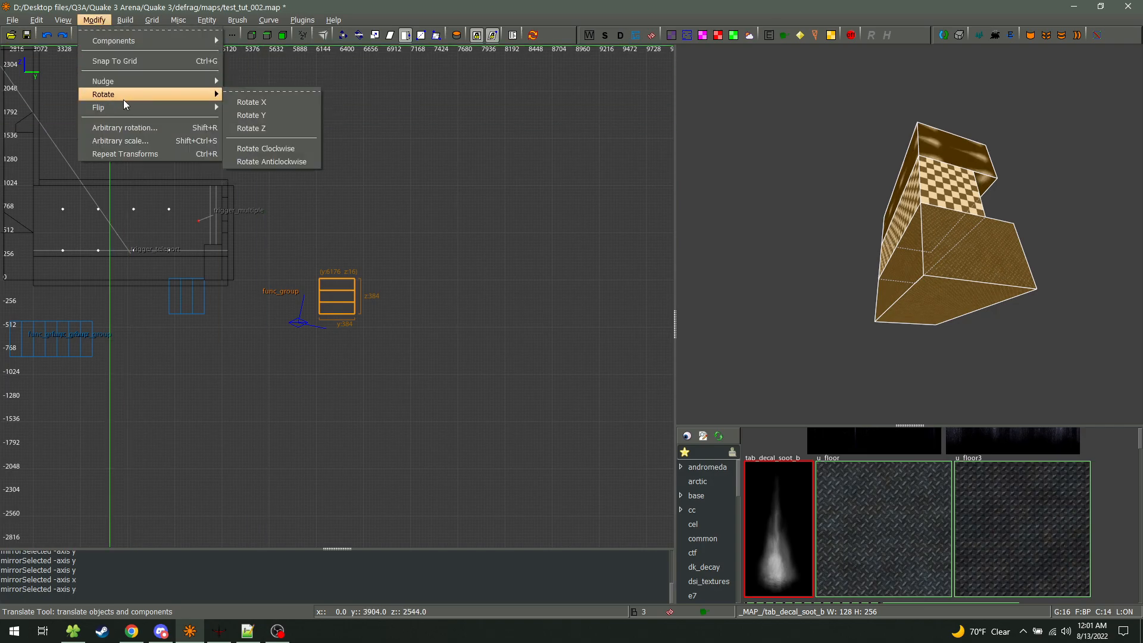
mouse_move(124, 106)
click(265, 142)
key(Left)
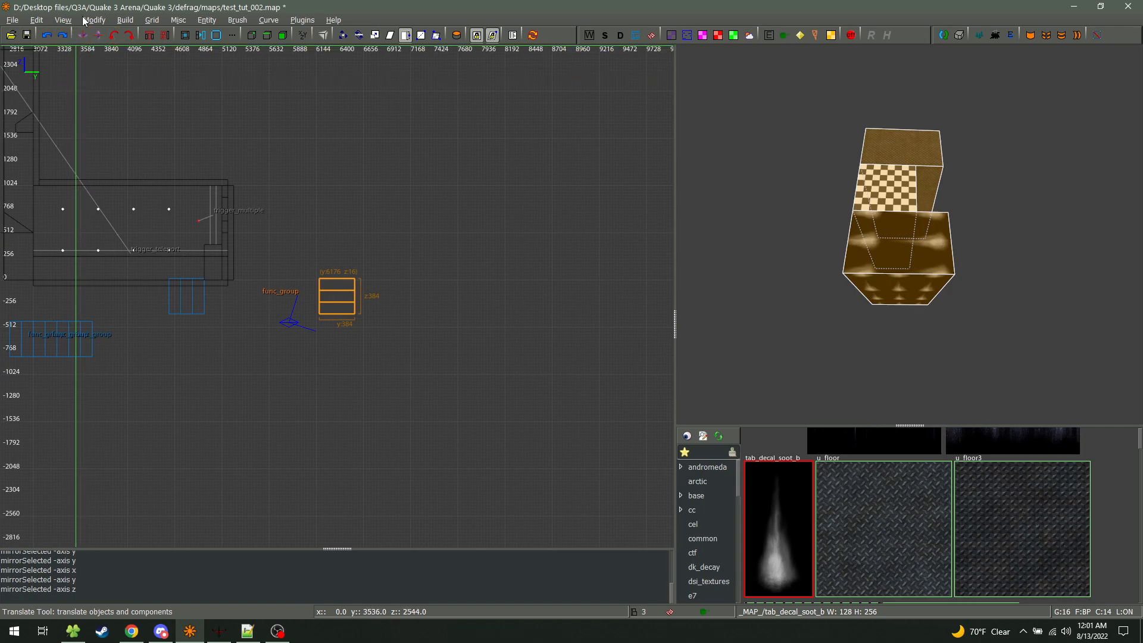
Rotate the three selected brushes by 1 degree about X with Arbitrary rotation
click(63, 20)
mouse_move(94, 154)
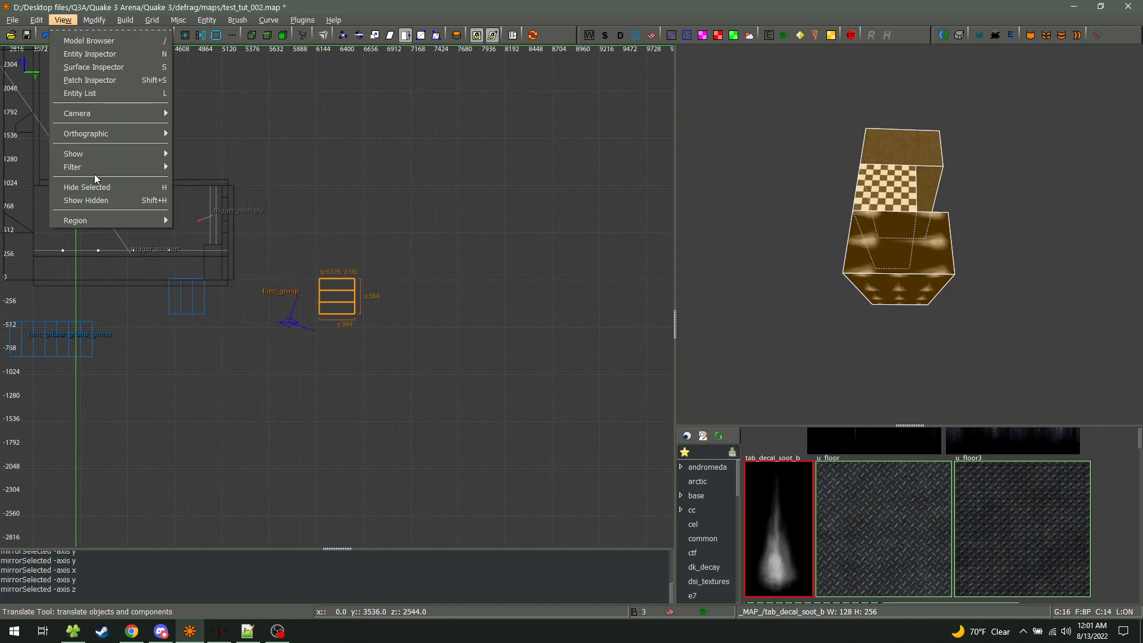
mouse_move(94, 21)
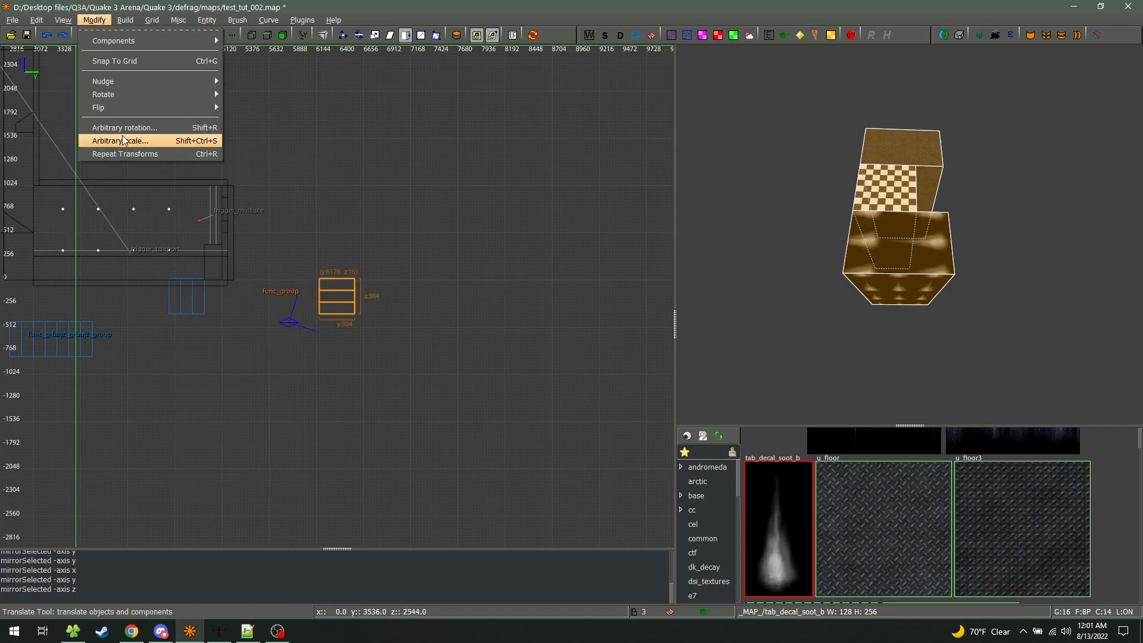
click(138, 128)
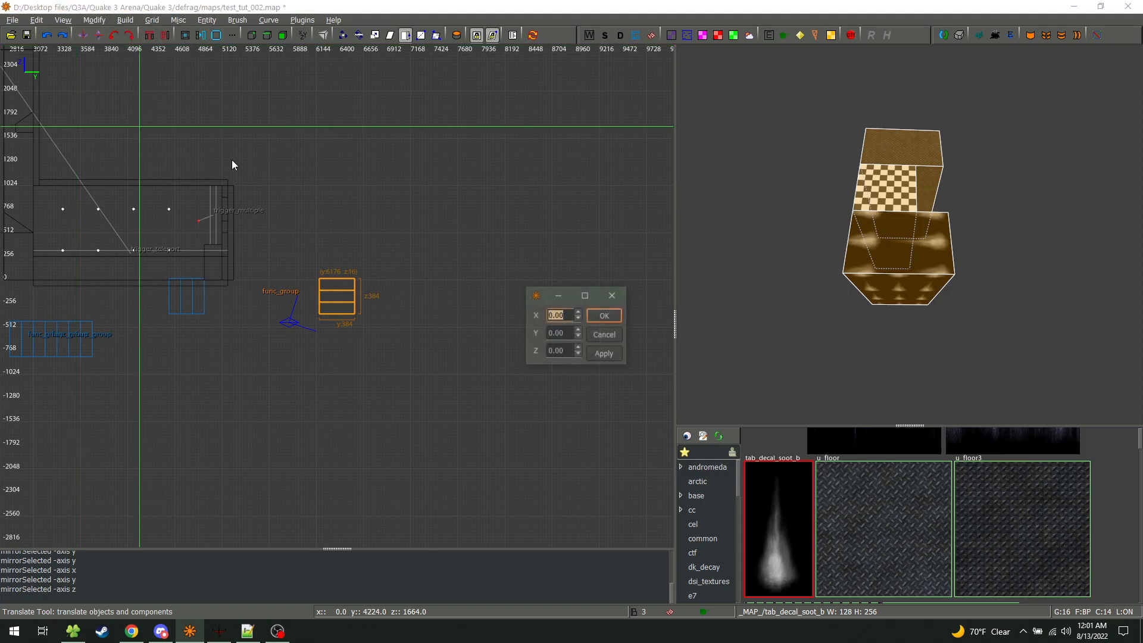
scroll(909, 235, up, 4)
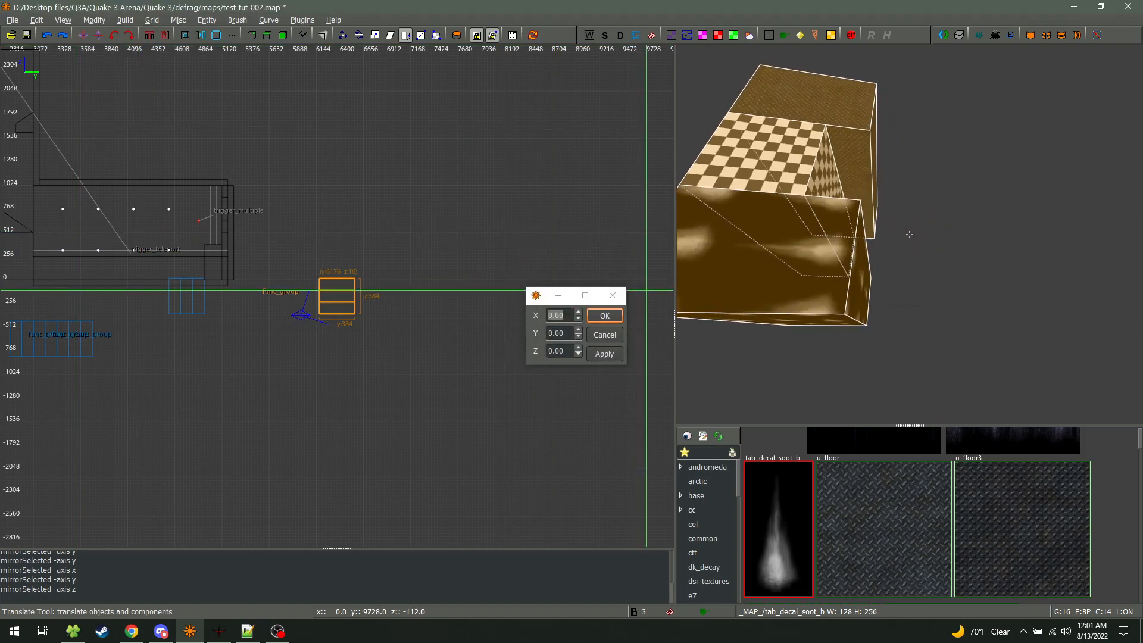
click(579, 313)
click(603, 317)
key(q)
Rotate the three selected brushes by 15 degrees about X with Arbitrary rotation
key(shift+r)
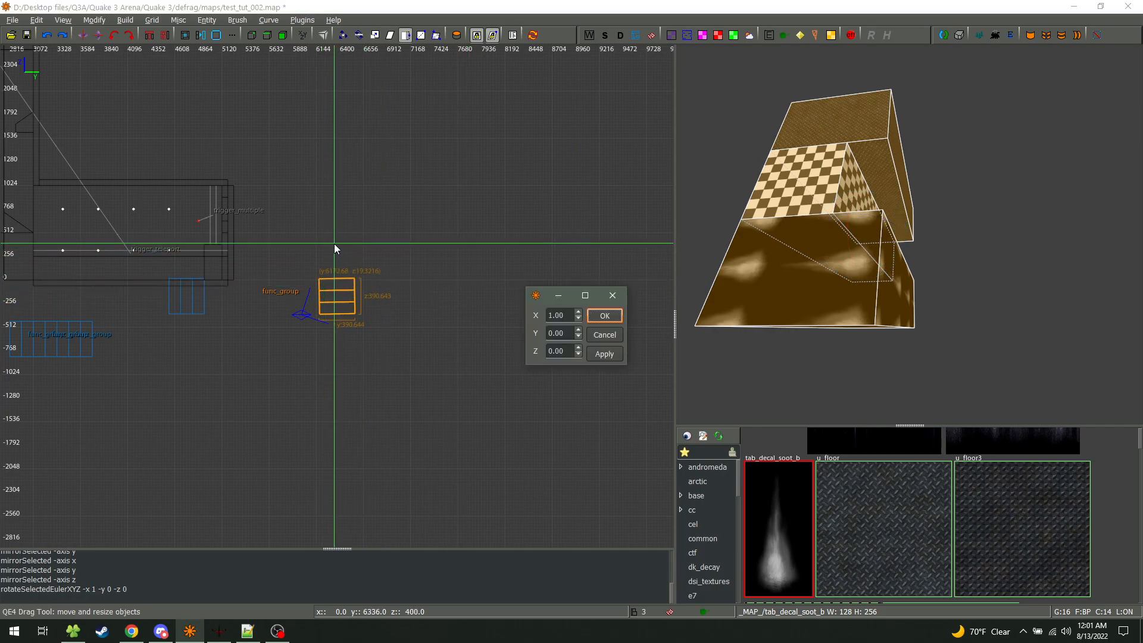
double_click(579, 314)
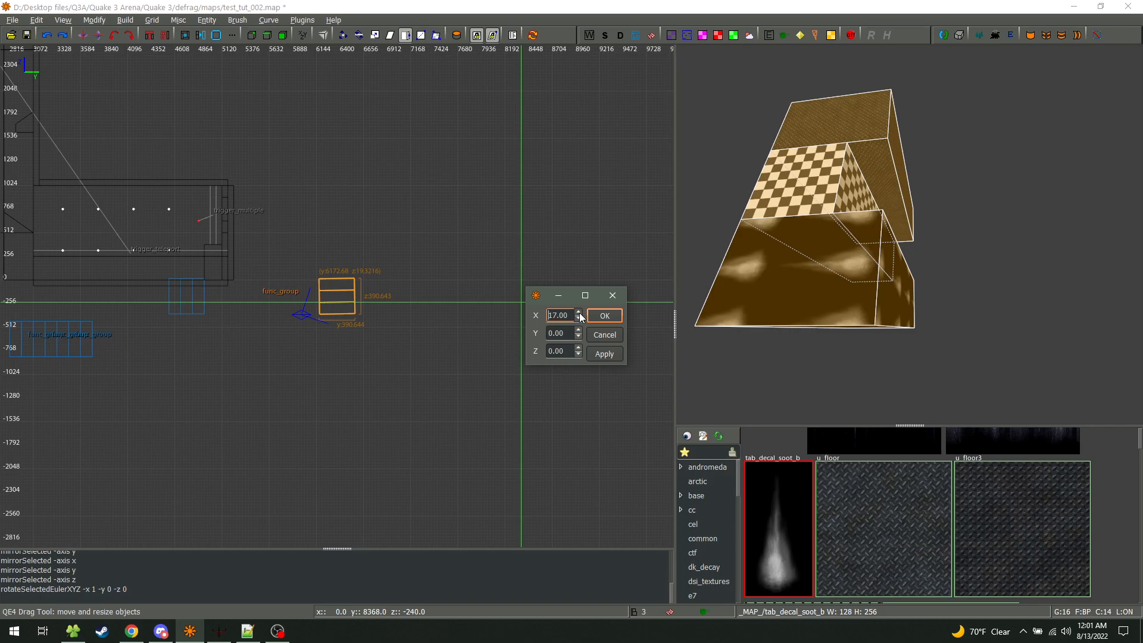
click(578, 320)
click(604, 315)
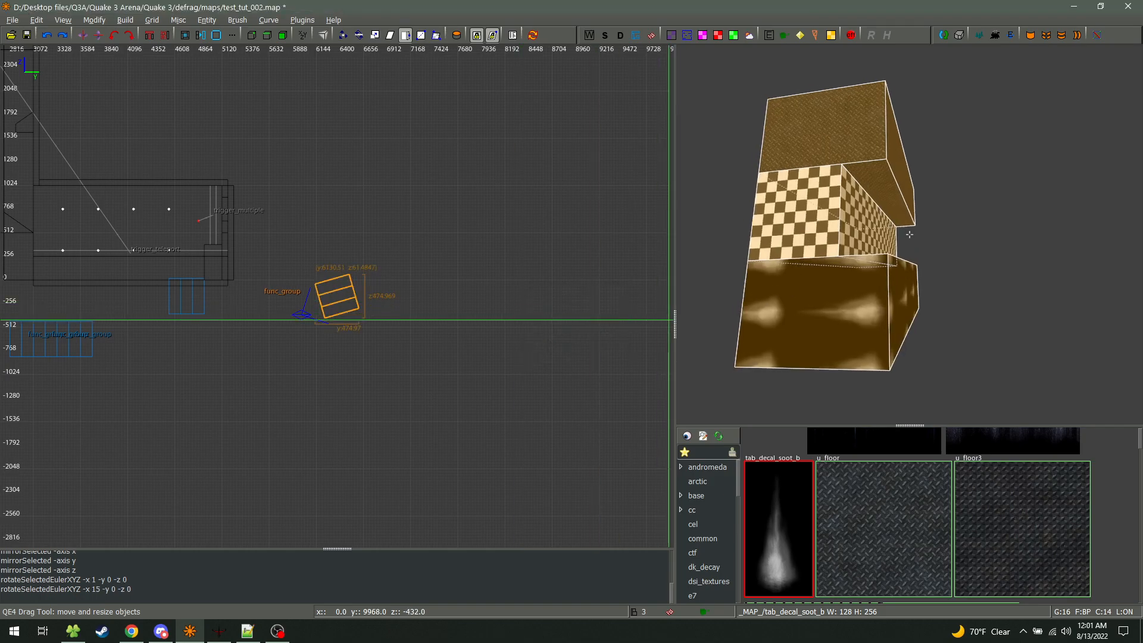
key(d)
Rotate the three brushes freehand in the 3D view with the Rotate tool and clear the selection
key(r)
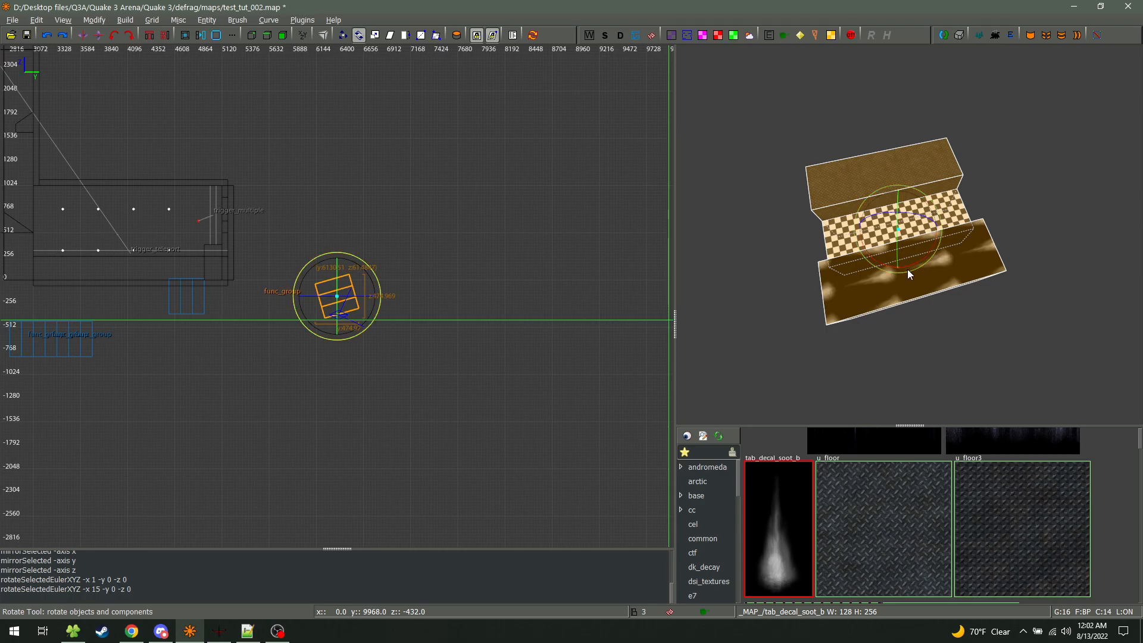
mouse_move(908, 277)
mouse_down()
mouse_move(978, 244)
mouse_move(852, 262)
mouse_move(833, 197)
mouse_move(887, 168)
mouse_up()
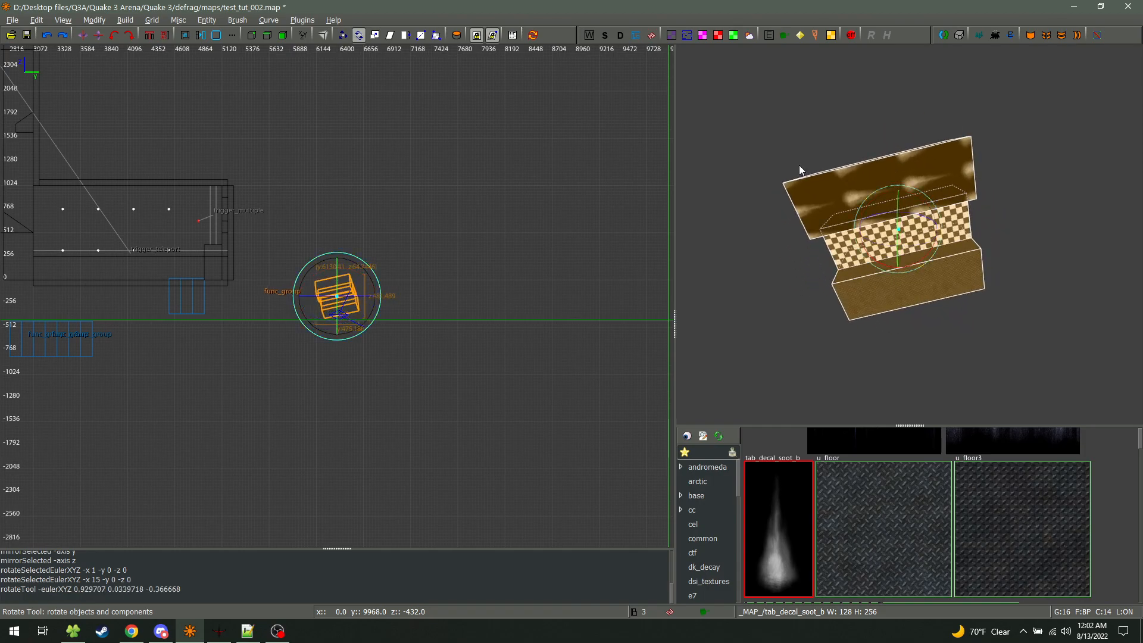
key(Escape)
key(q)
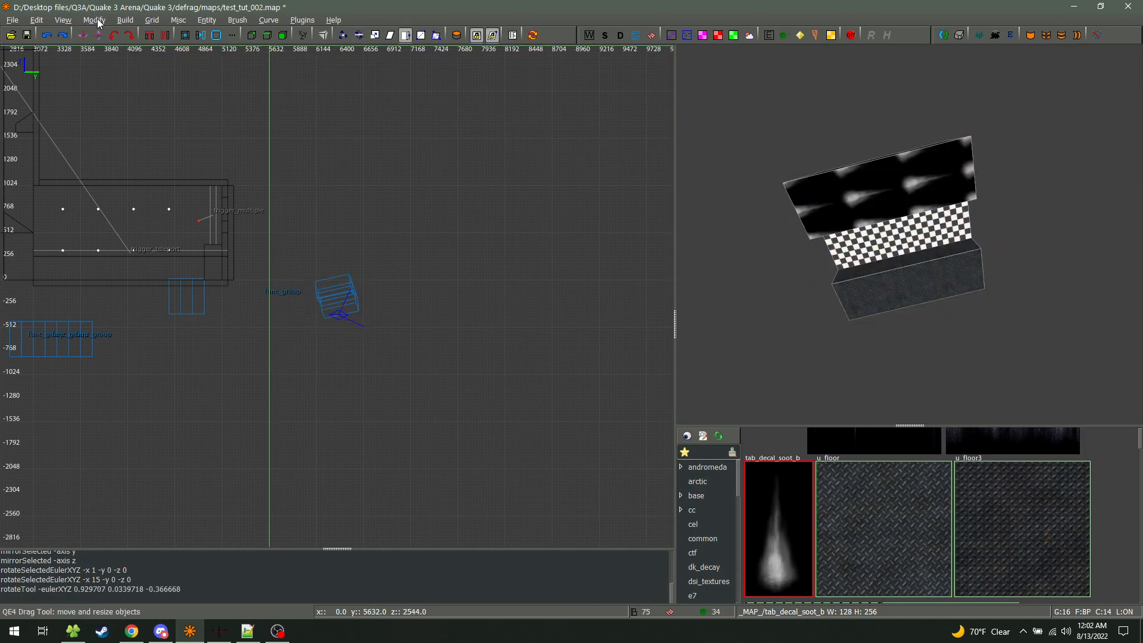
Undo the freehand rotation and the 15-degree rotation of the three brushes
click(94, 20)
mouse_move(138, 108)
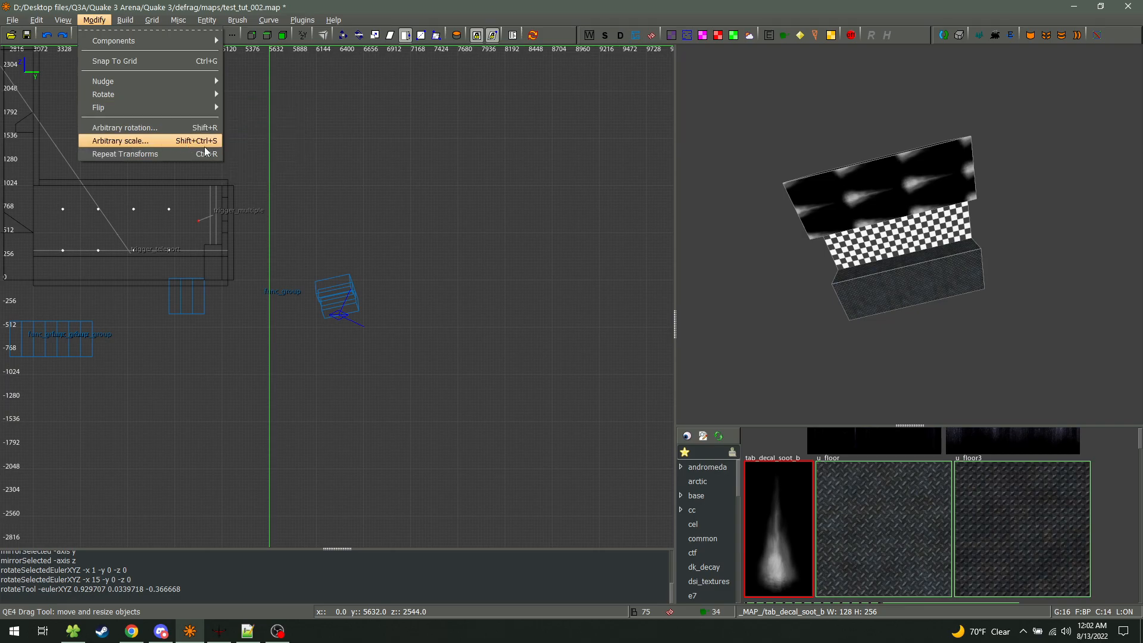
click(792, 195)
shift+click(868, 192)
key(ctrl+z)
key(ctrl+z)
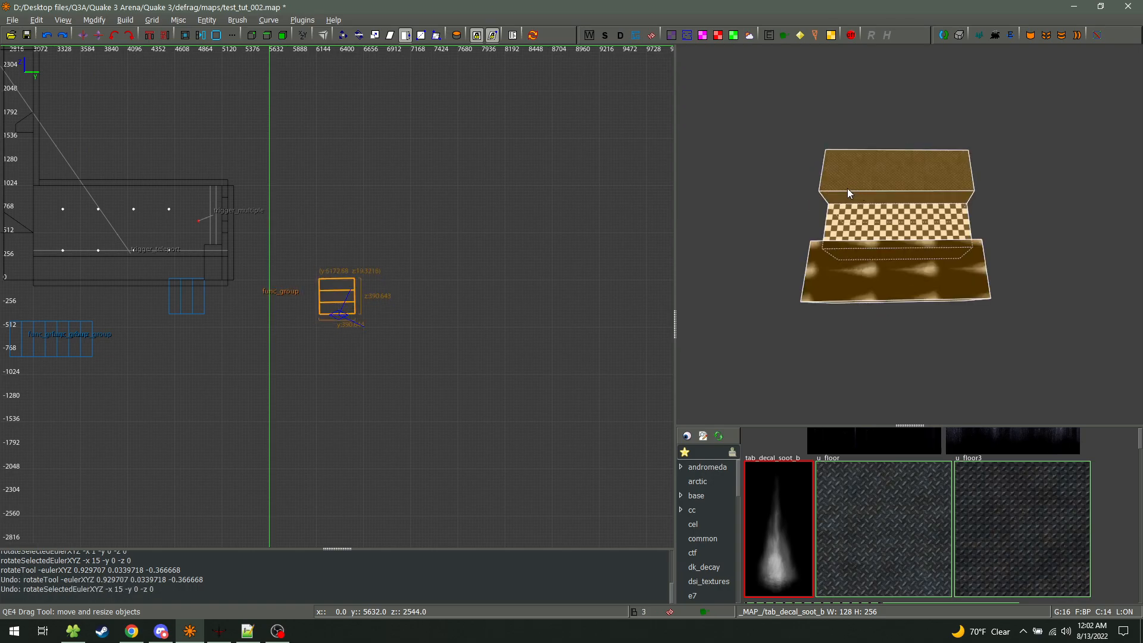
View the Arbitrary scale factors without applying them, and locate the Repeat Transforms command
click(94, 20)
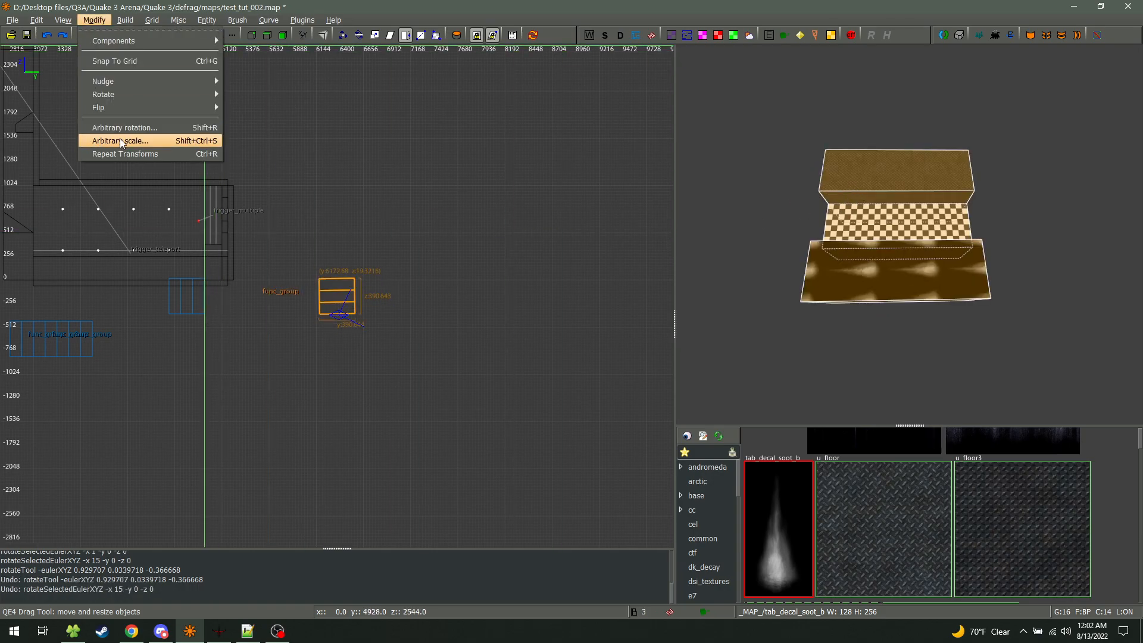
click(196, 141)
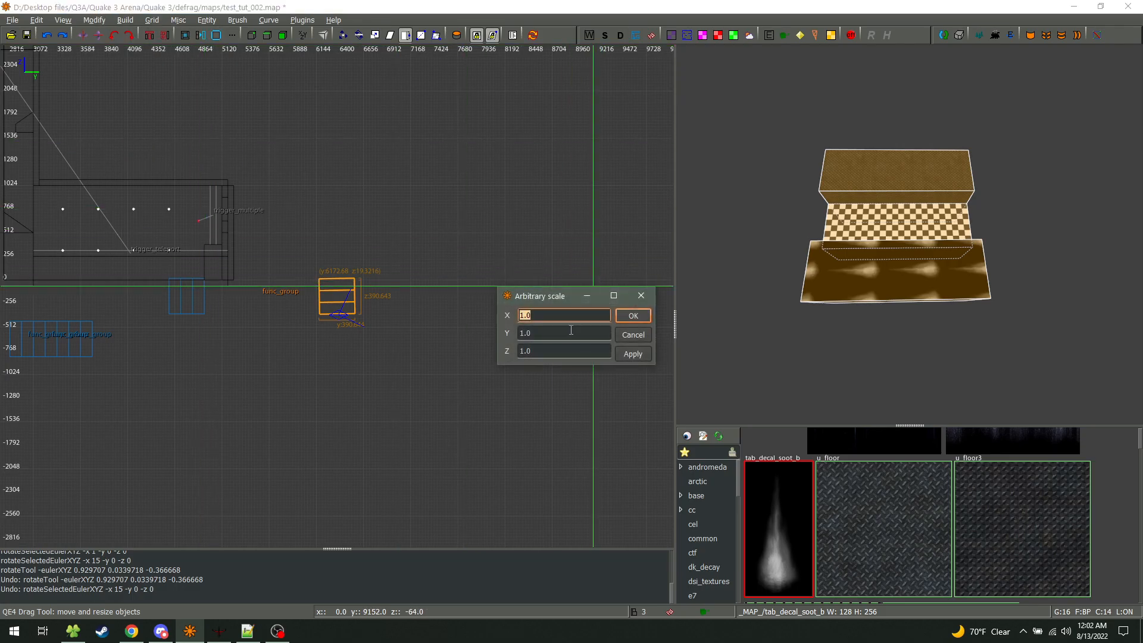
mouse_move(284, 623)
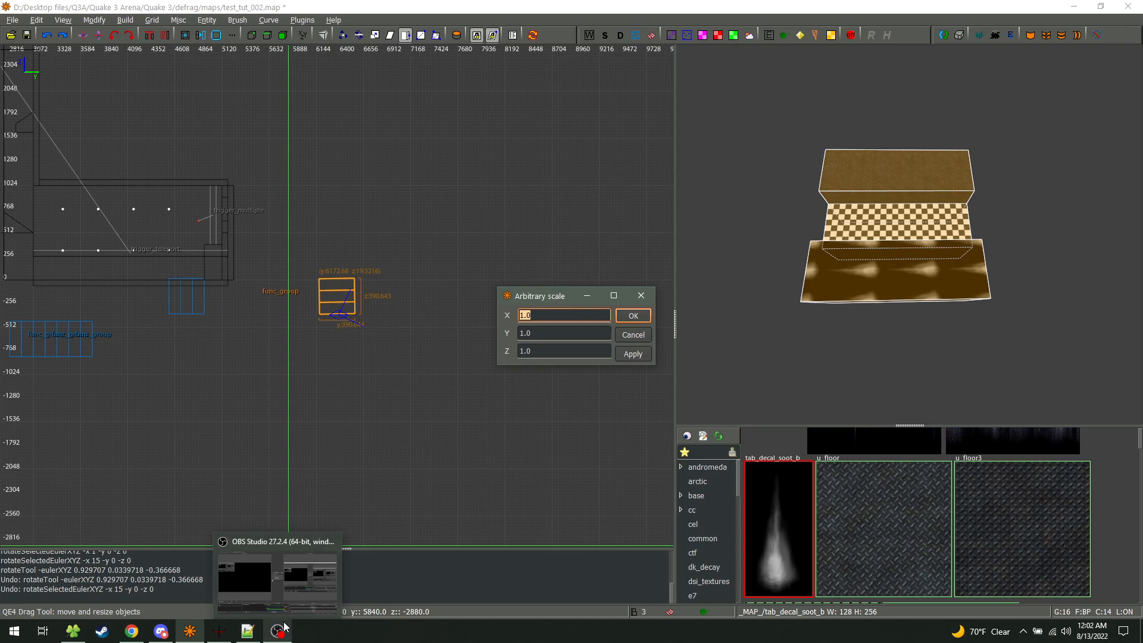
click(631, 334)
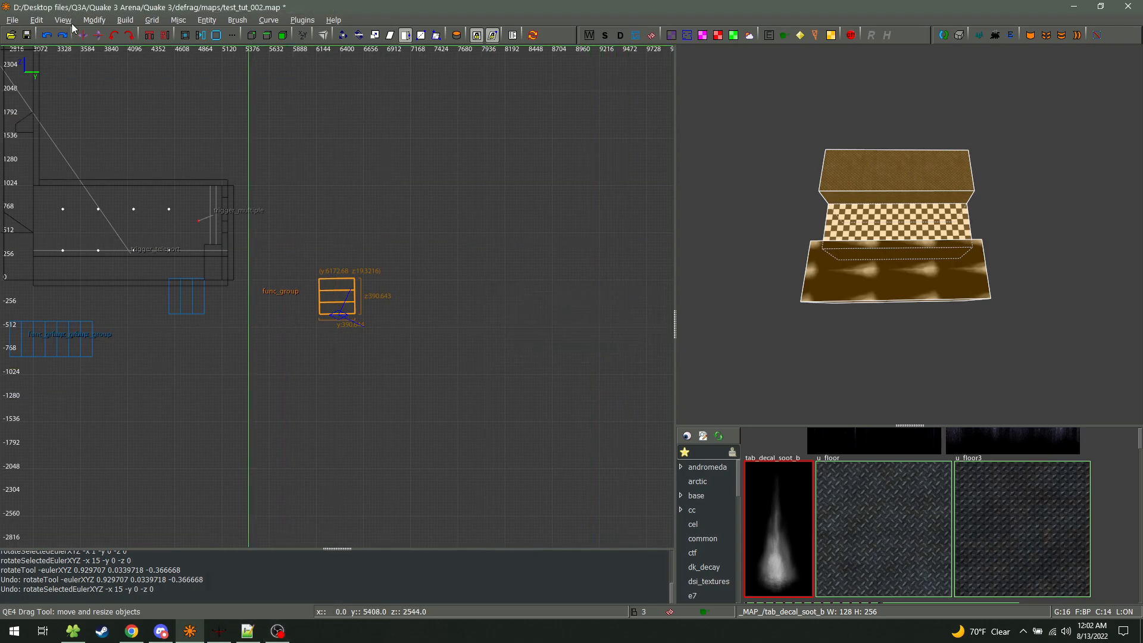
click(98, 20)
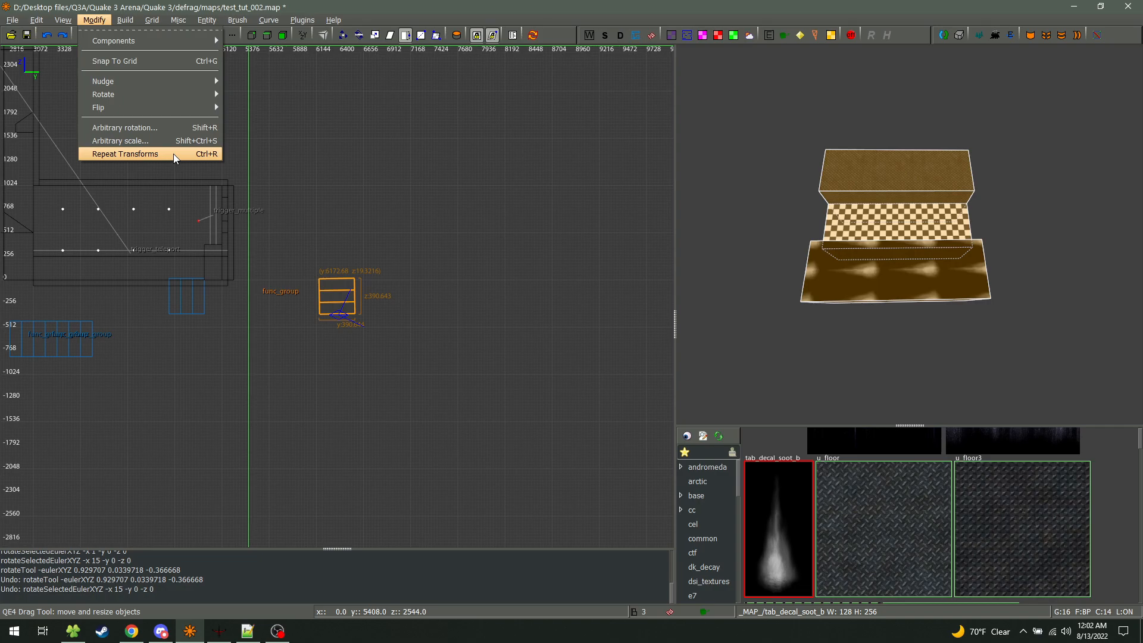
click(896, 264)
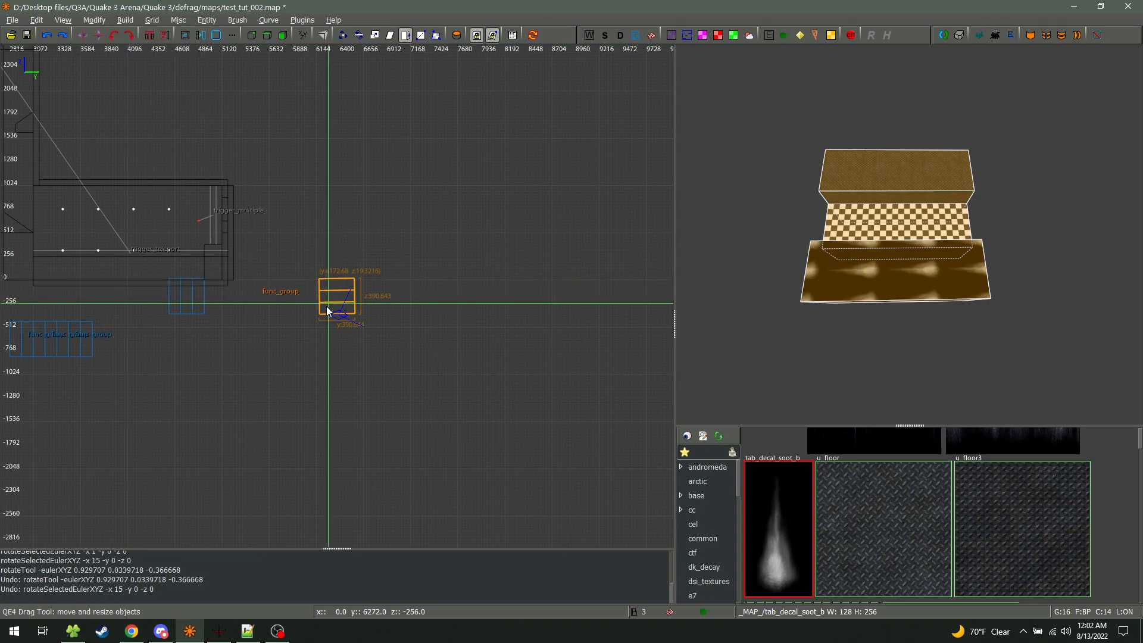
Undo the 1-degree X rotation and the Z-axis mirror of the three selected brushes
scroll(327, 310, up, 3)
scroll(335, 307, up, 4)
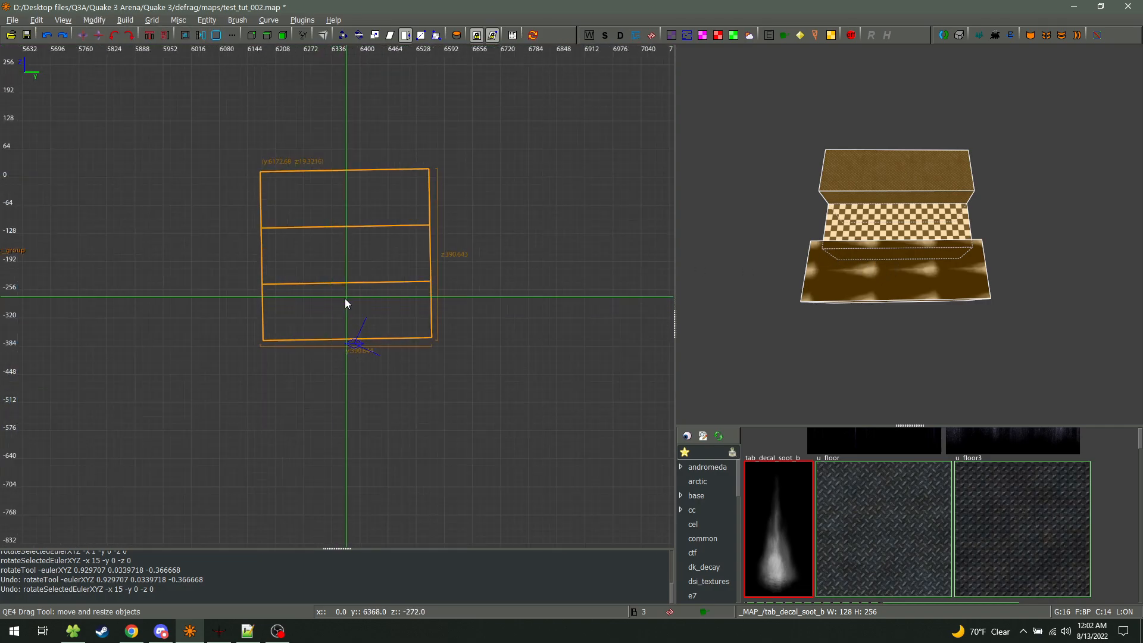
key(ctrl+z)
key(ctrl+z)
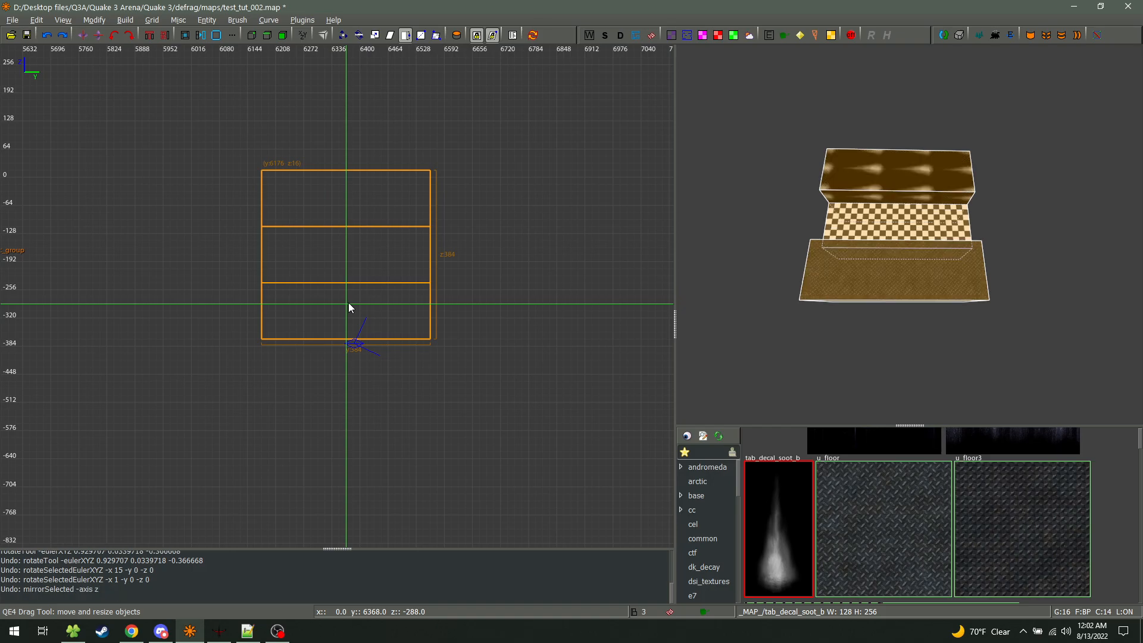
Clone the three selected brushes and move the copy straight up, directly above the originals
key(space)
mouse_move(371, 338)
mouse_down()
mouse_move(351, 158)
mouse_move(364, 157)
mouse_up()
scroll(380, 248, down, 4)
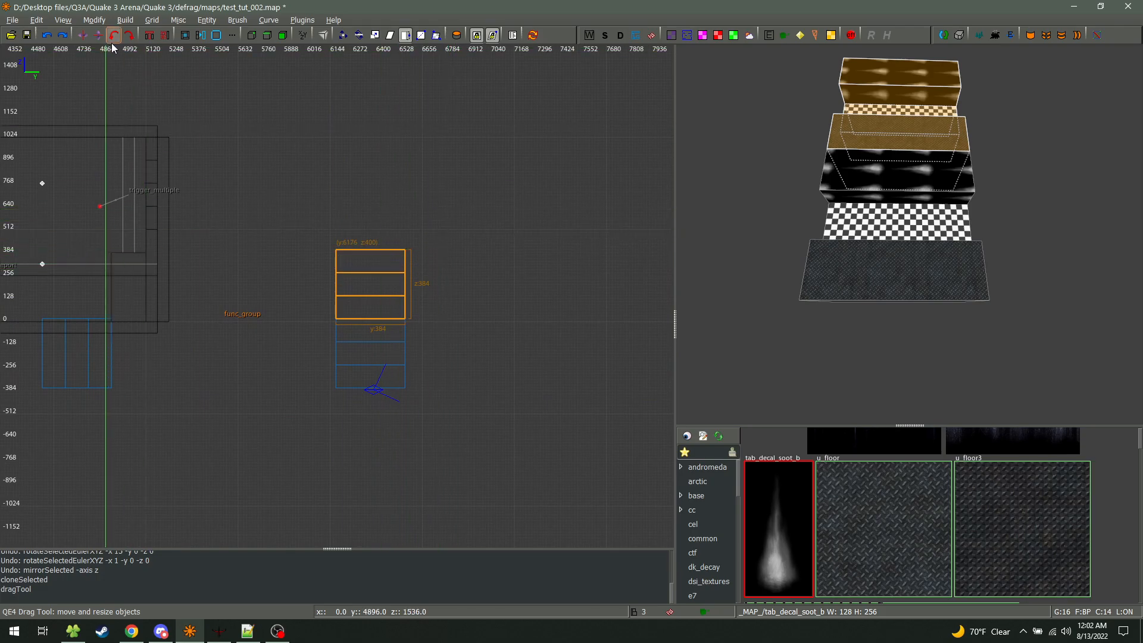
Apply Repeat Transforms many times to the cloned brushes to build a tall, twisting tower of copies
key(ctrl+r)
right_click(834, 215)
key(ctrl+r)
key(ctrl+r)
key(ctrl+r)
key(ctrl+r)
key(ctrl+r)
key(ctrl+r)
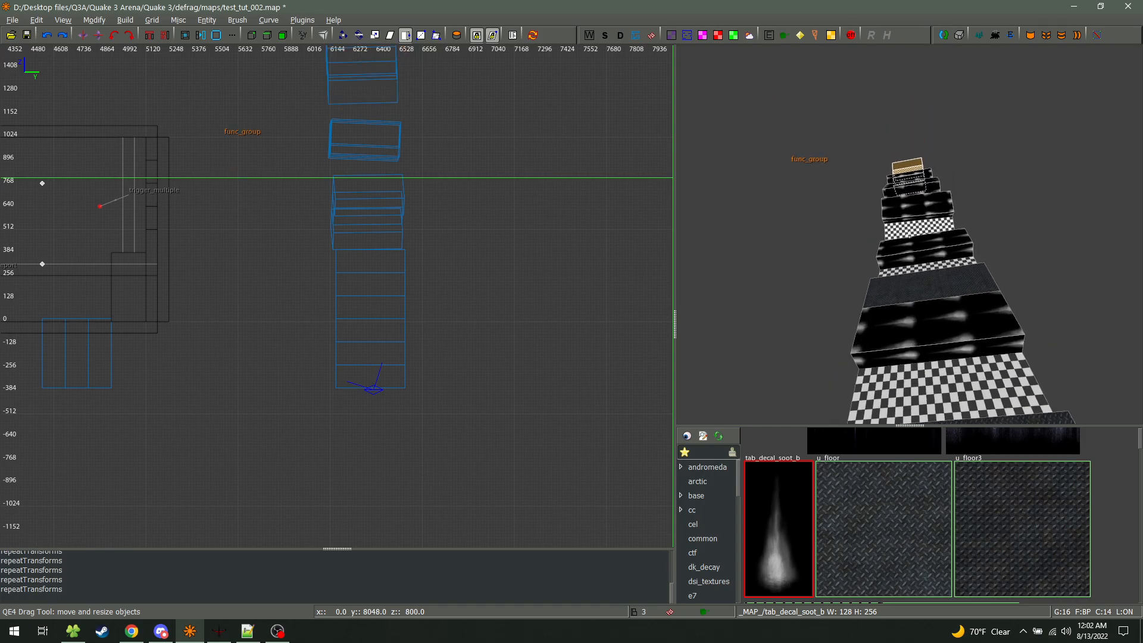
Examine the tower of repeated brushes from close up, from the side and from a distance
key(w)
key(a)
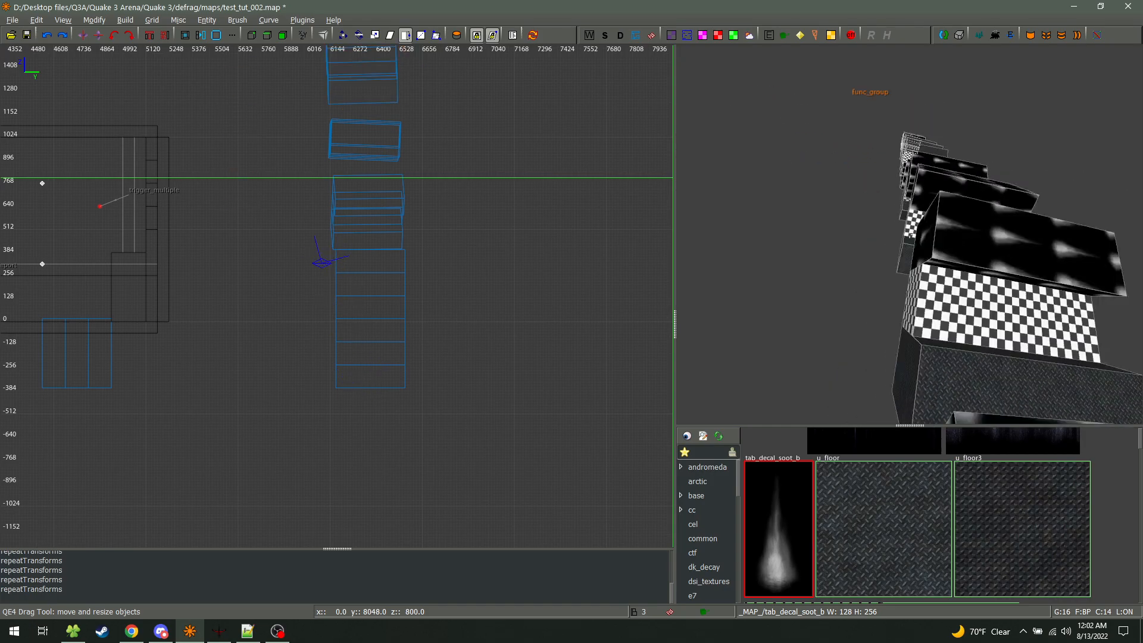
key(w)
key(s)
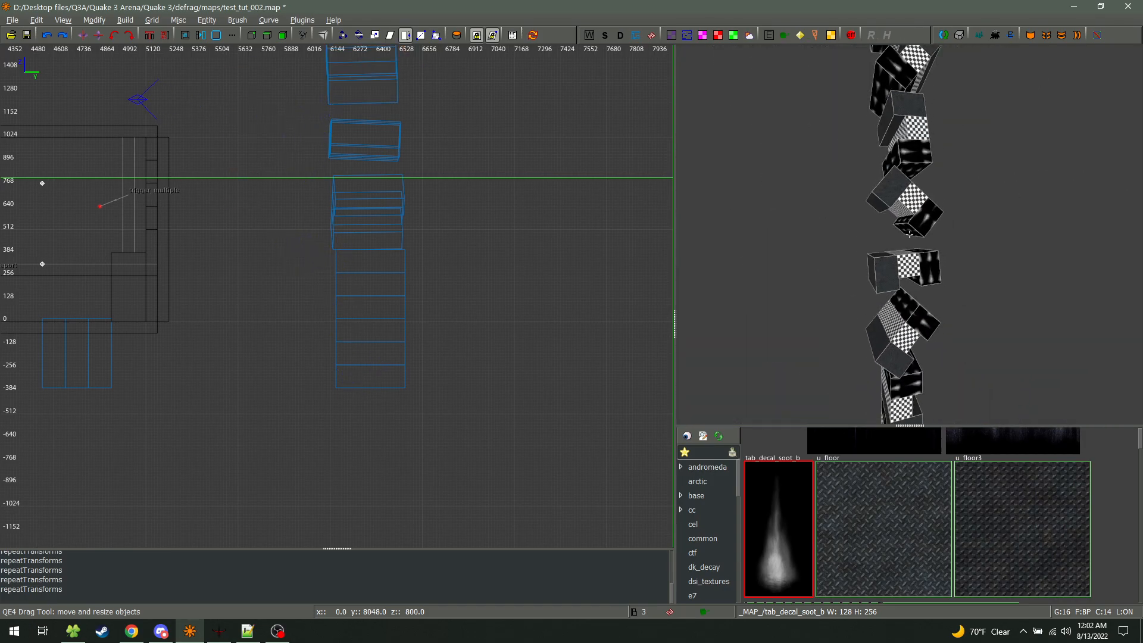
key(s)
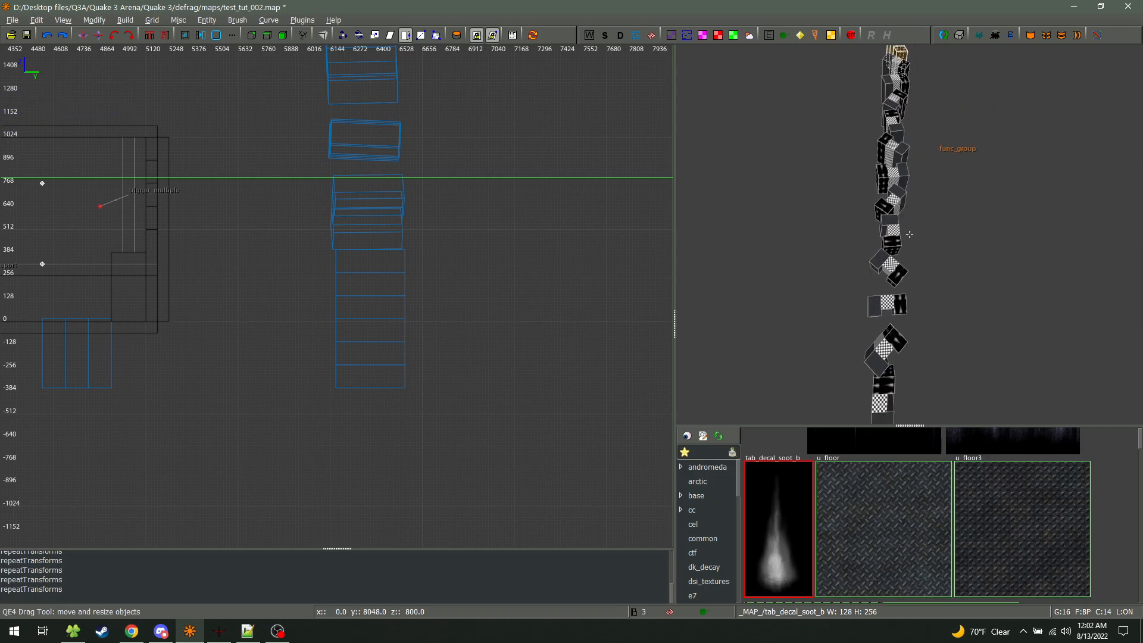
key(s)
right_click(909, 235)
scroll(248, 355, down, 1)
scroll(248, 355, down, 4)
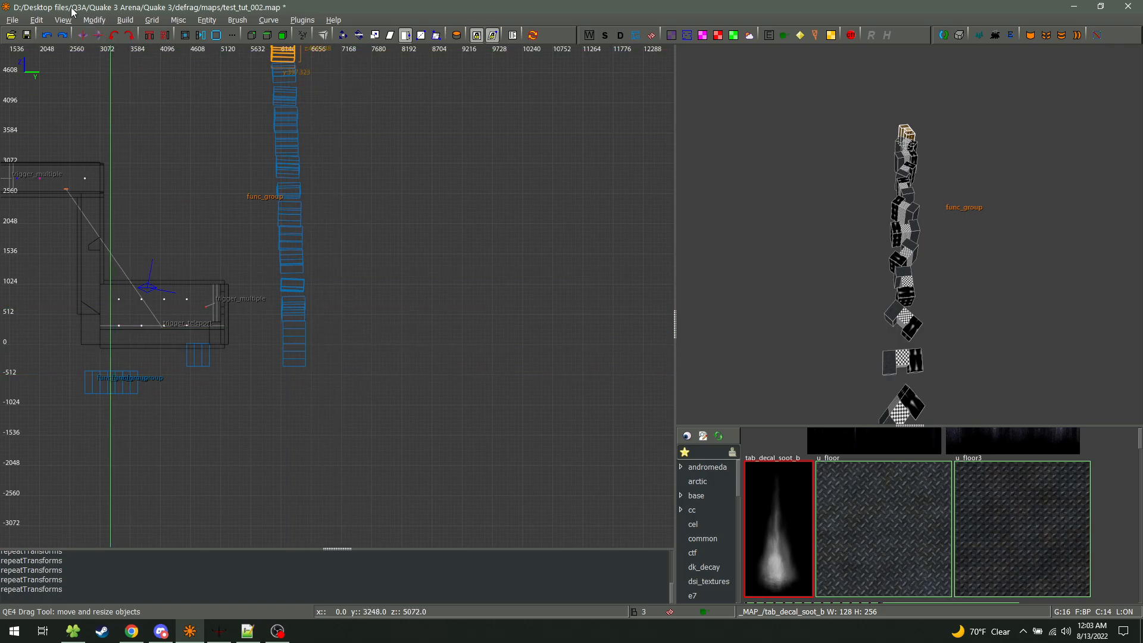
Open the build presets for customizing and review the command lines of the single bsp and light presets
click(93, 21)
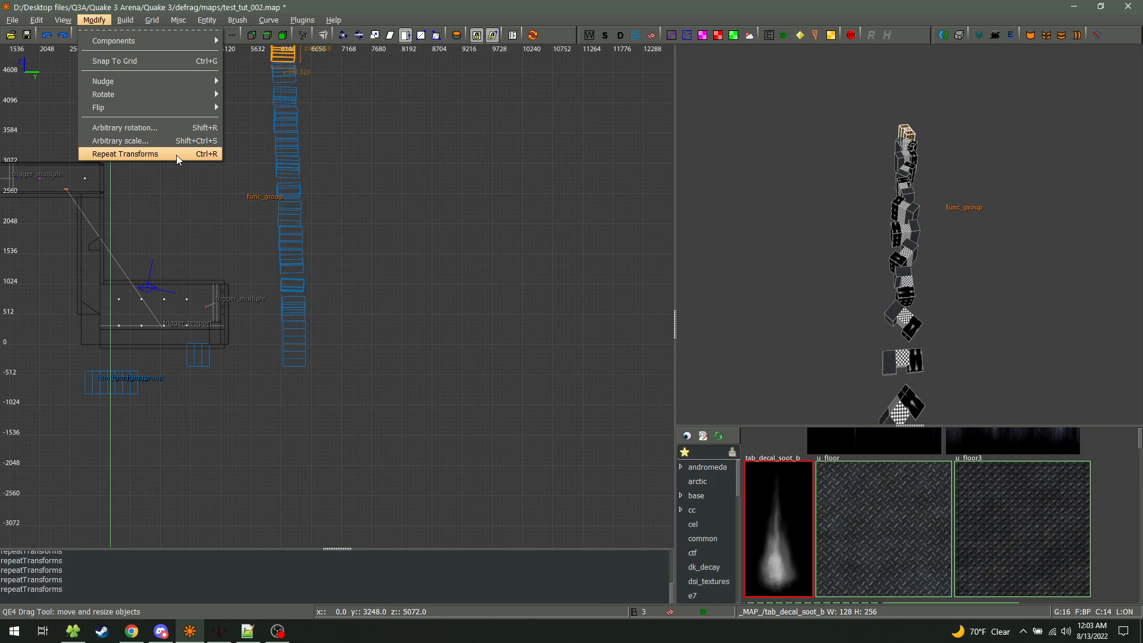
mouse_move(134, 22)
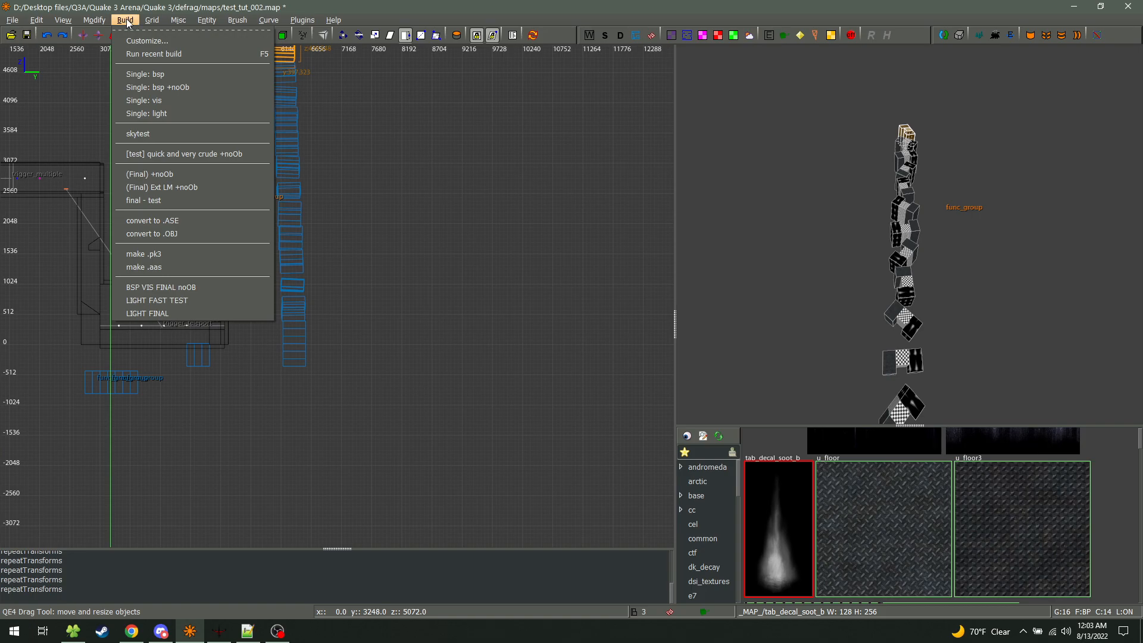
click(173, 44)
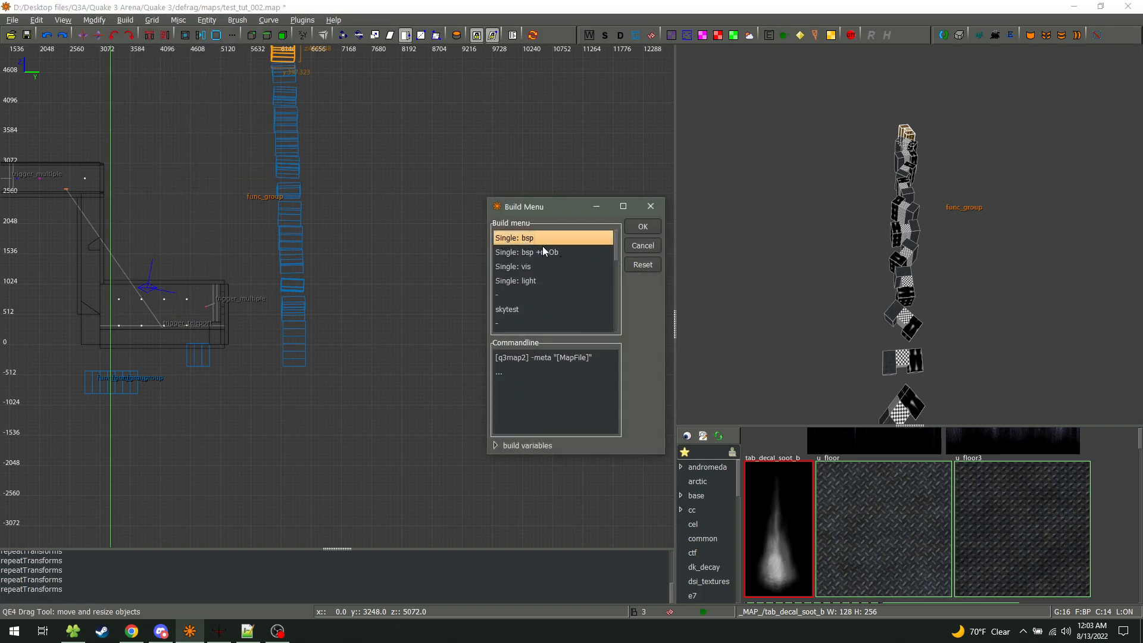
click(546, 269)
click(549, 281)
click(559, 252)
click(557, 240)
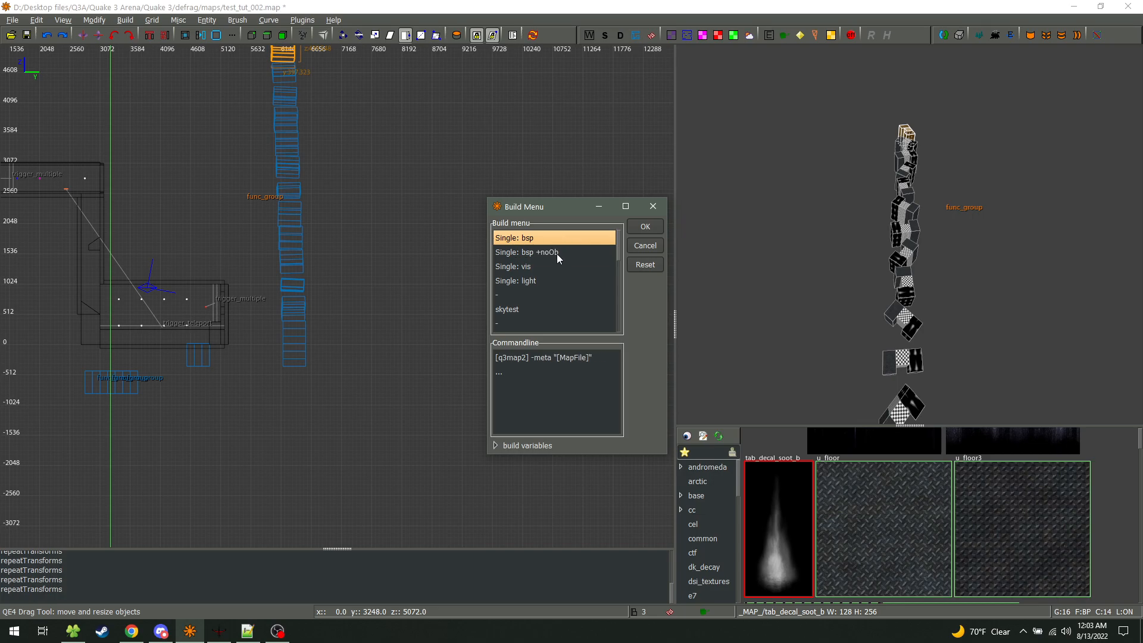
click(549, 280)
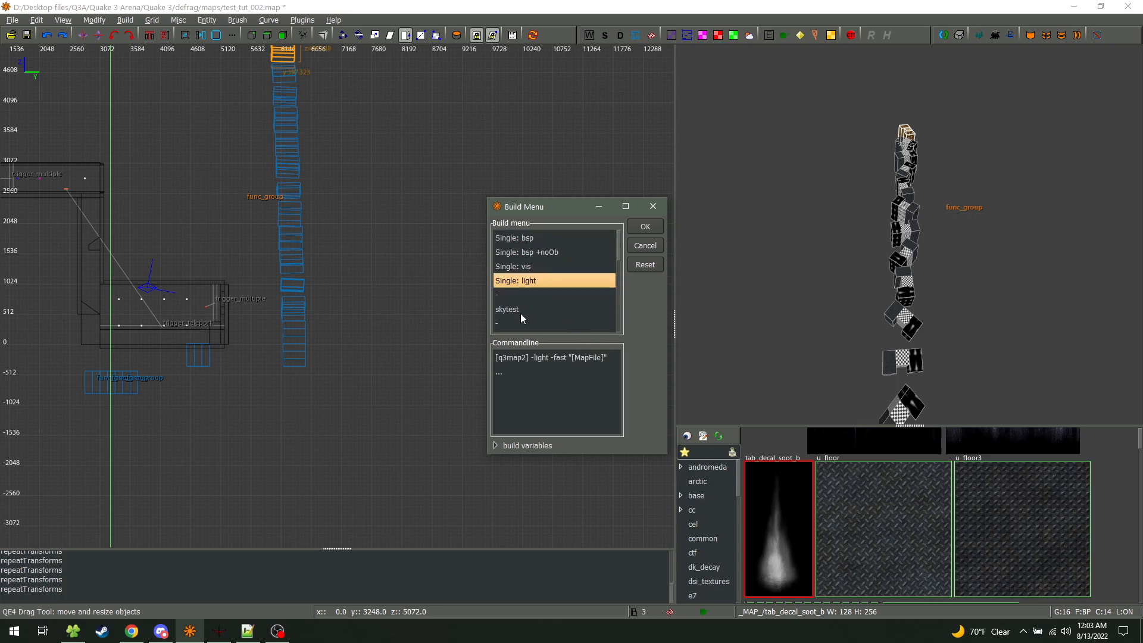
Review the command lines of the "[test] quick and very crude +noOb" and "(Final) +noOb" build presets
scroll(521, 316, down, 1)
click(550, 320)
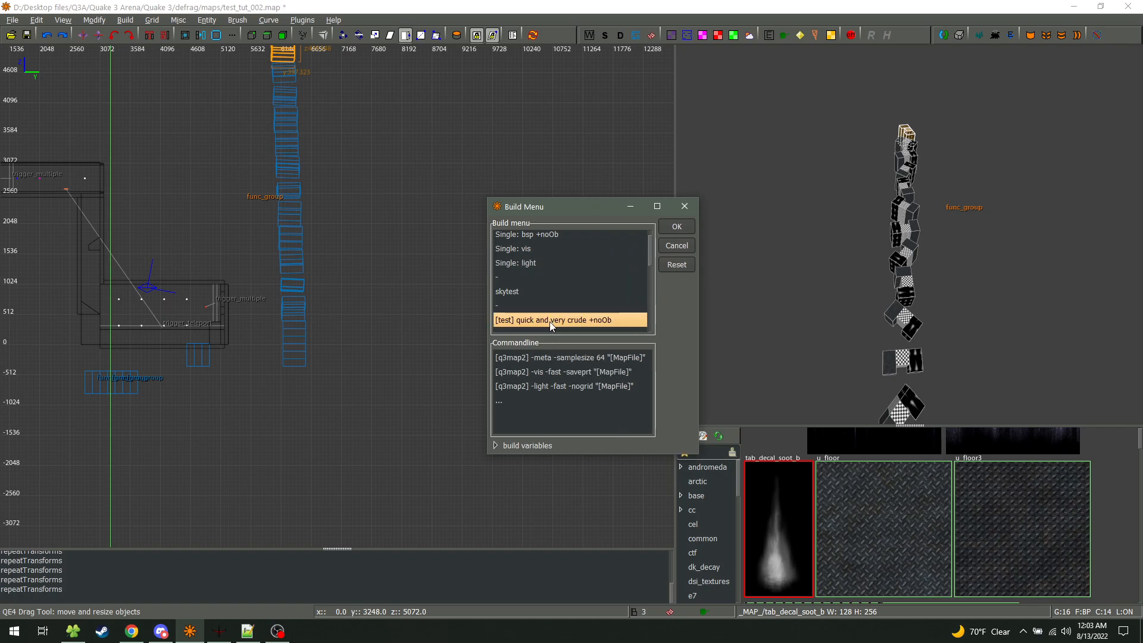
scroll(550, 322, down, 2)
click(558, 314)
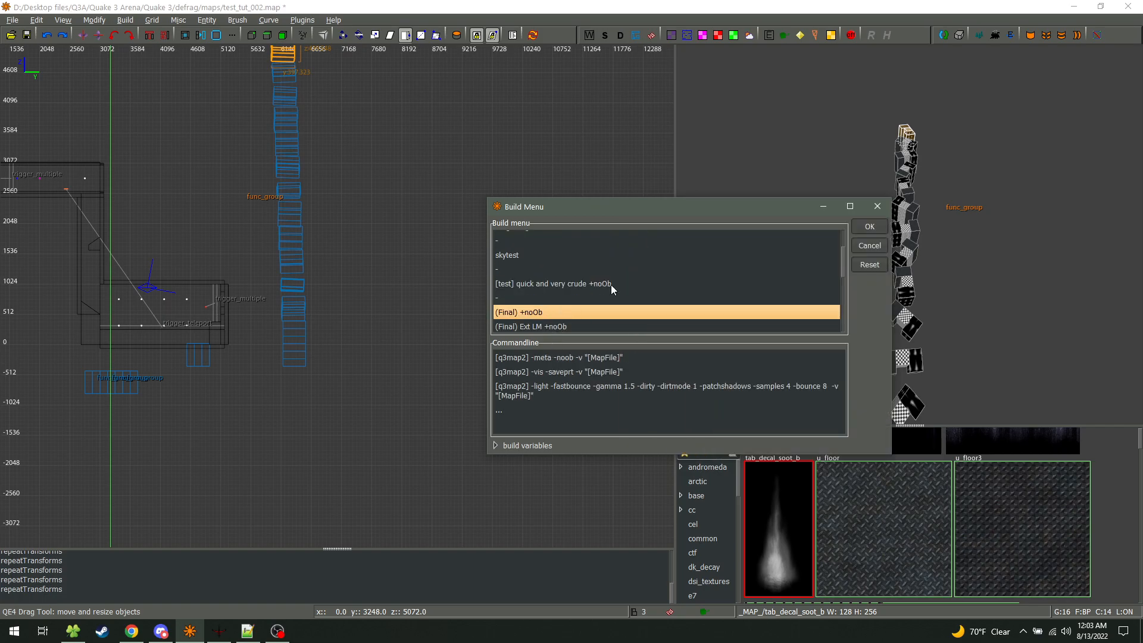
drag(594, 210, 456, 147)
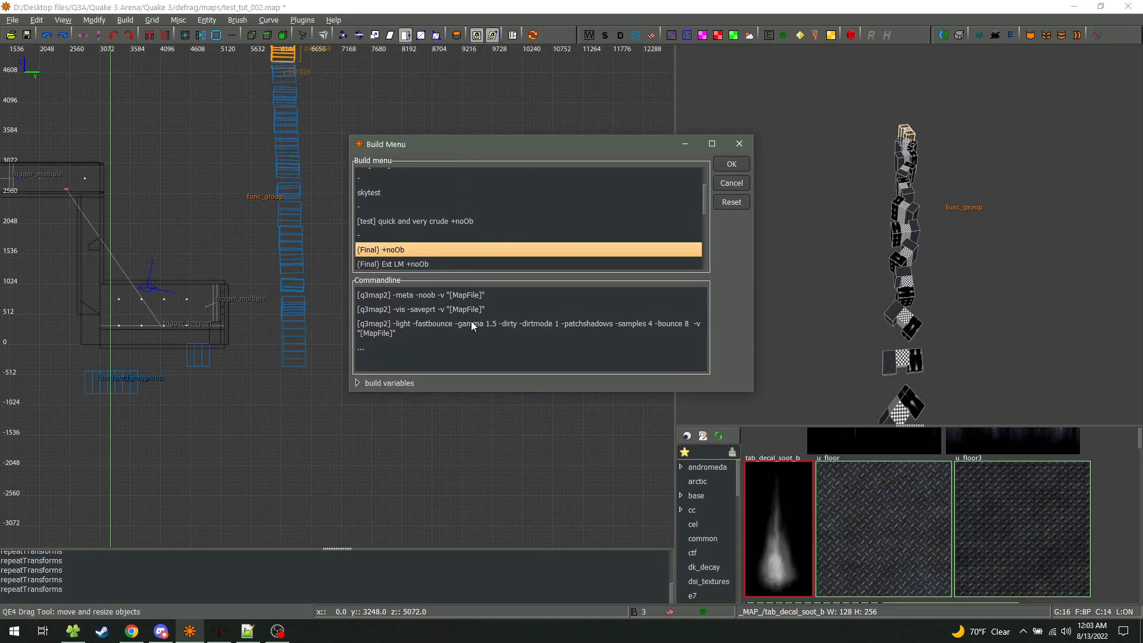
Open the light command of the "(Final) Ext LM +noOb" preset and highlight its "-extlmhacksize 1024" option
click(435, 265)
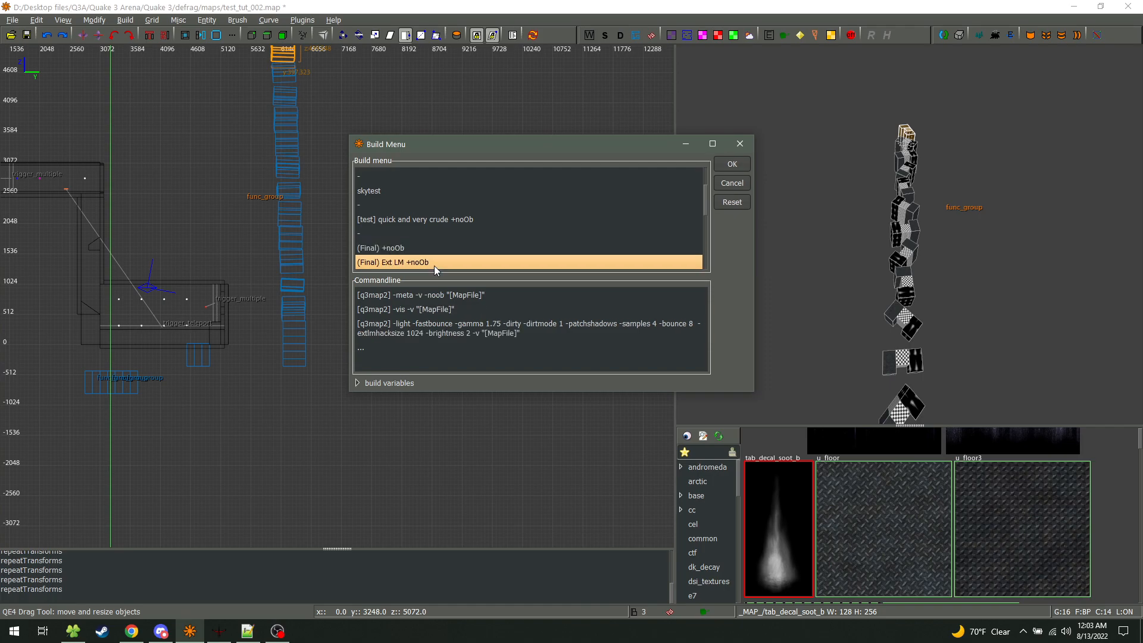
click(388, 333)
click(385, 335)
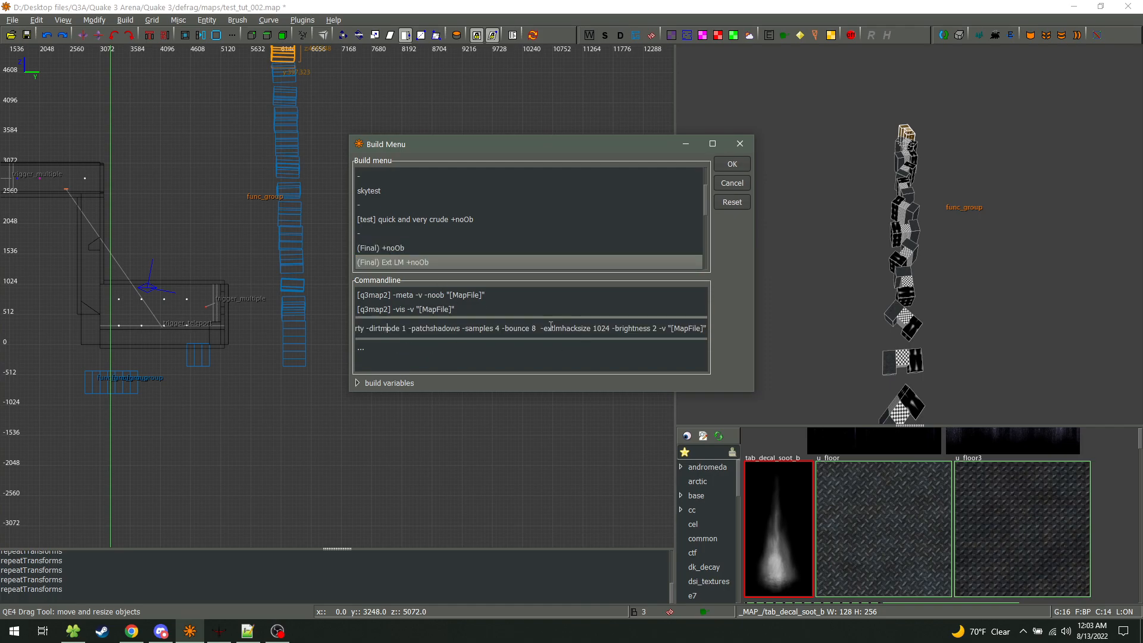
drag(543, 332, 616, 336)
Review the command lines of the "final - test", .ASE and .OBJ conversion and "make .pk3" presets, then cancel the customization
click(437, 246)
scroll(450, 255, down, 2)
click(439, 241)
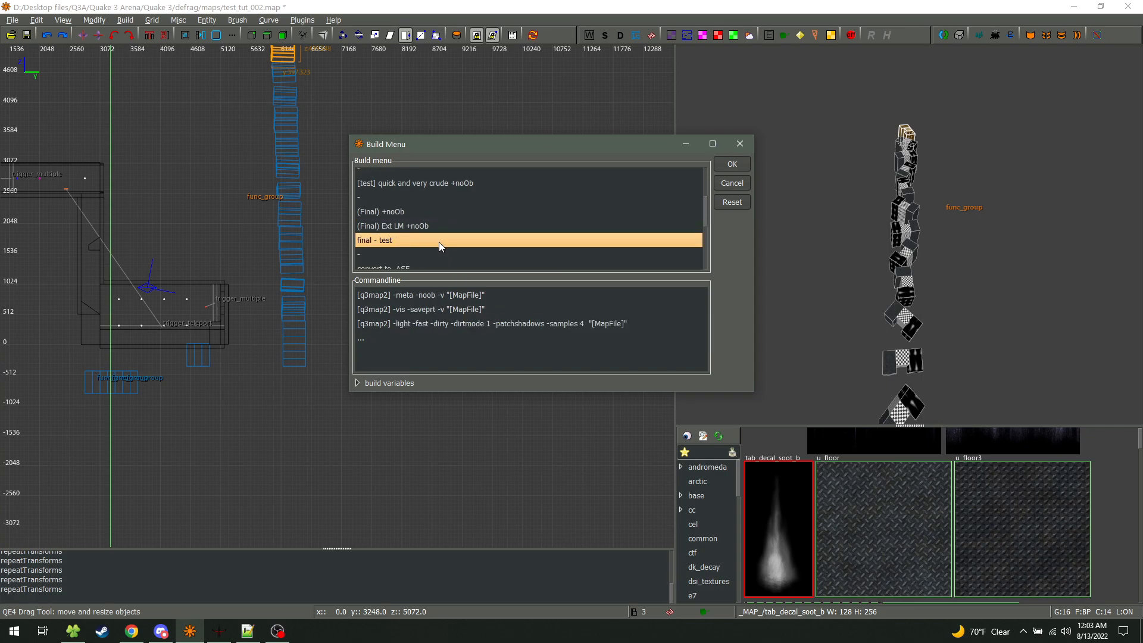
scroll(474, 249, down, 2)
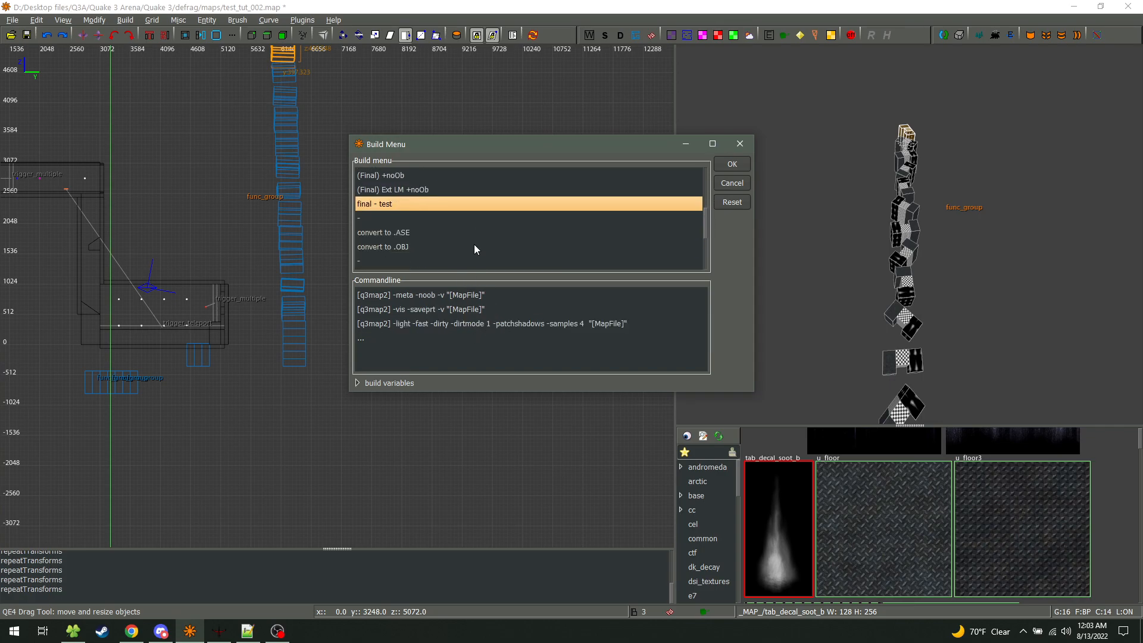
click(434, 234)
click(428, 245)
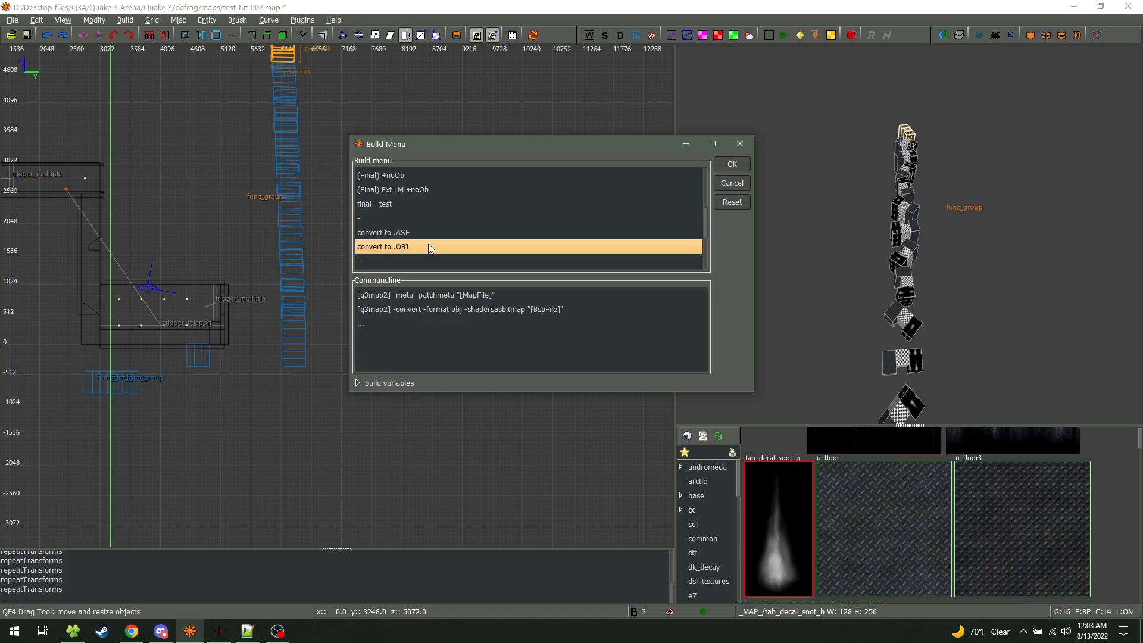
scroll(454, 257, down, 1)
click(417, 239)
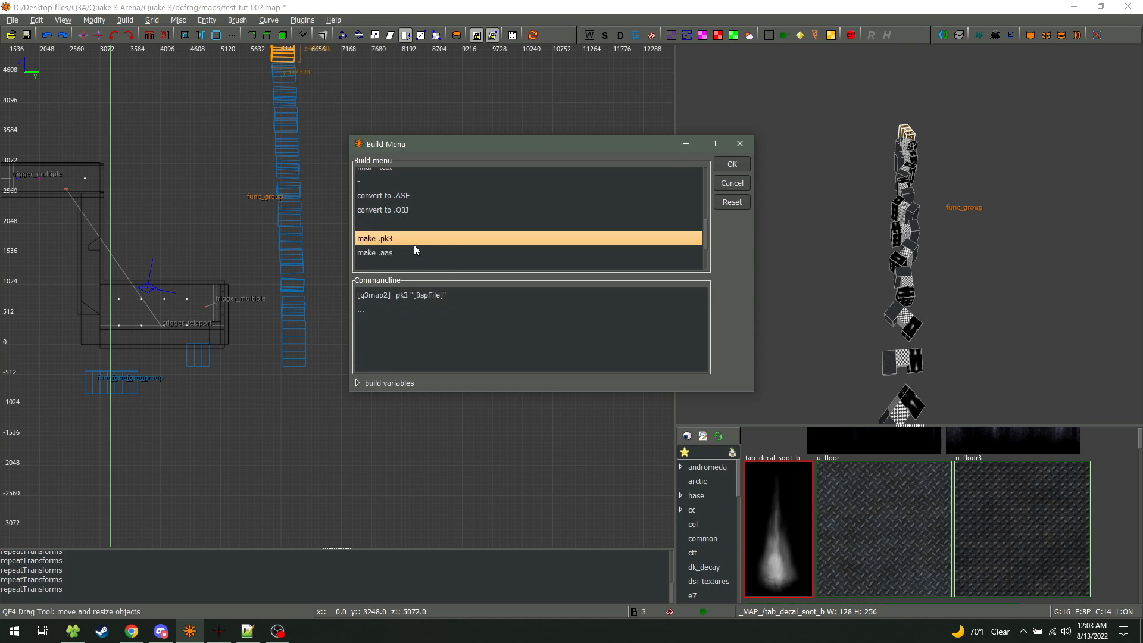
click(735, 188)
Locate the "make .pk3" build command, switch to File Explorer and browse the Quake 3 folder for packed pk3 files
click(125, 20)
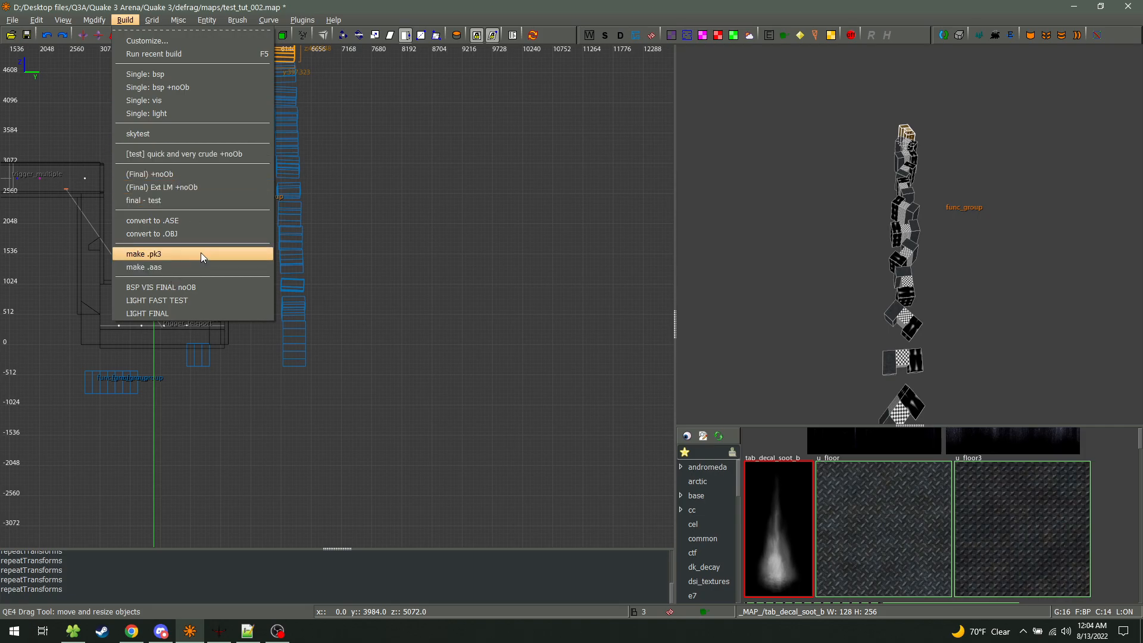
click(78, 634)
click(631, 81)
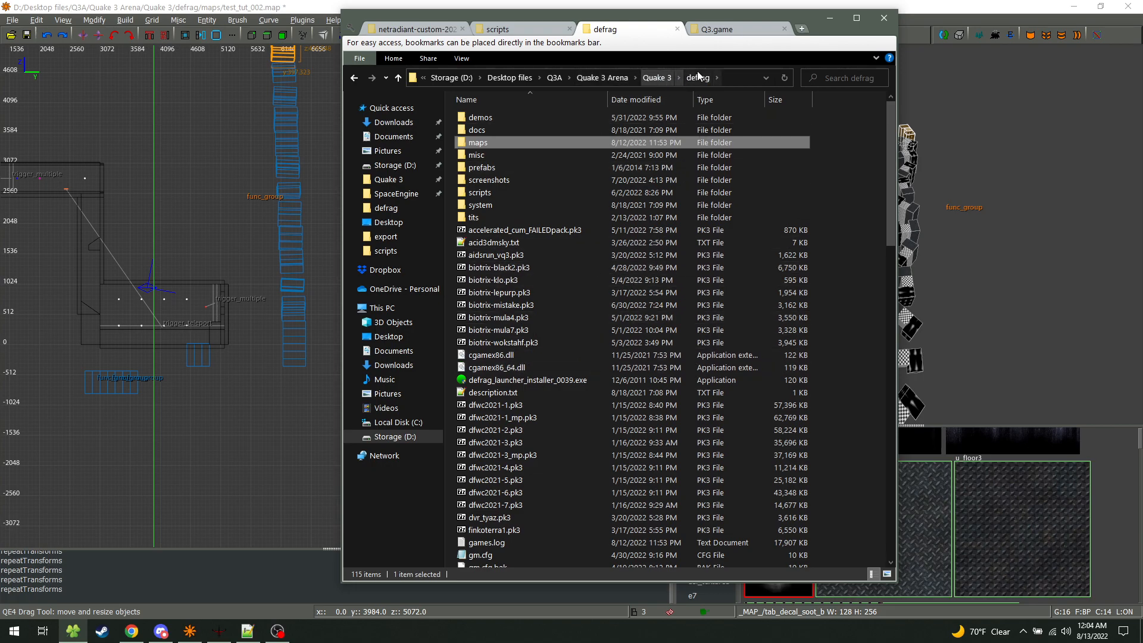
click(660, 80)
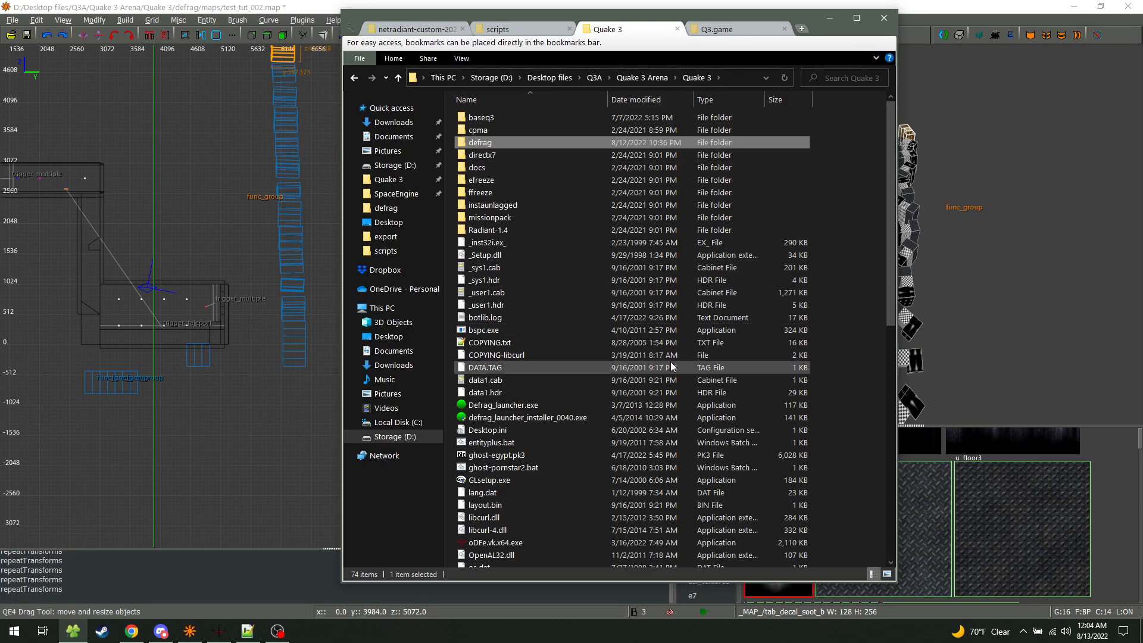
scroll(671, 354, down, 10)
scroll(671, 351, down, 4)
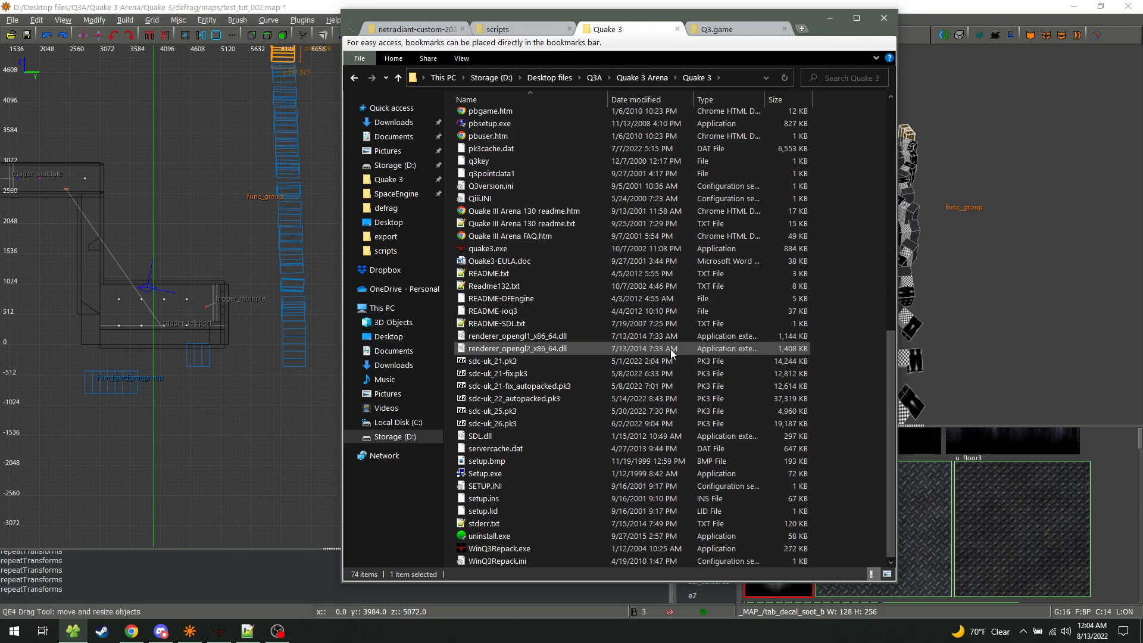
Highlight the "_autopacked" suffix in the file name sdc-uk_21-fix_autopacked.pk3
click(620, 387)
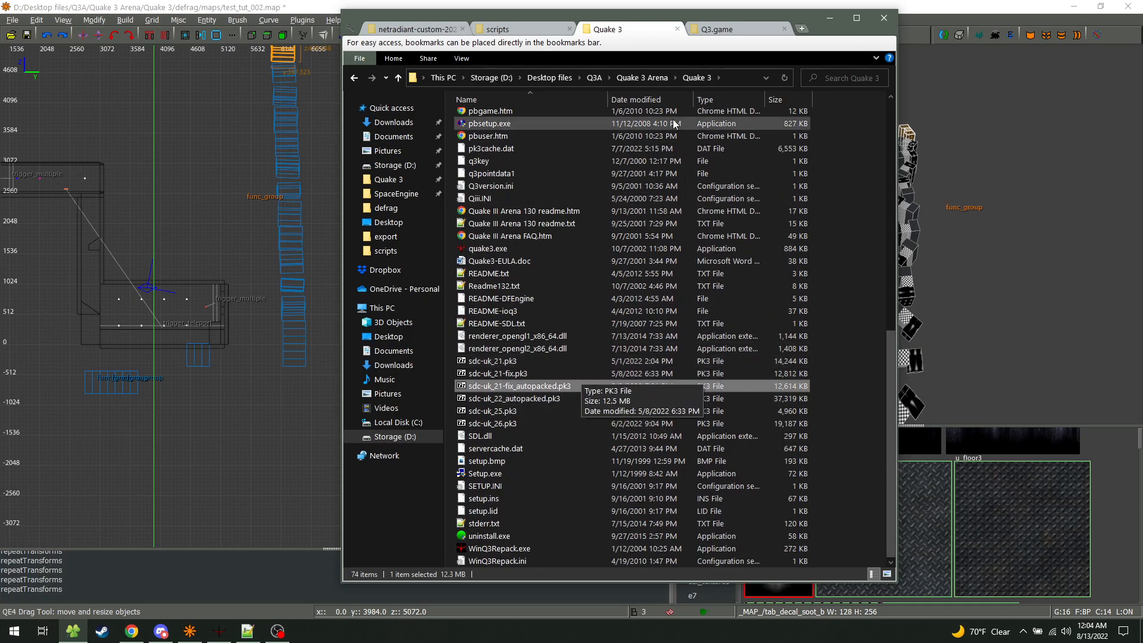
click(515, 387)
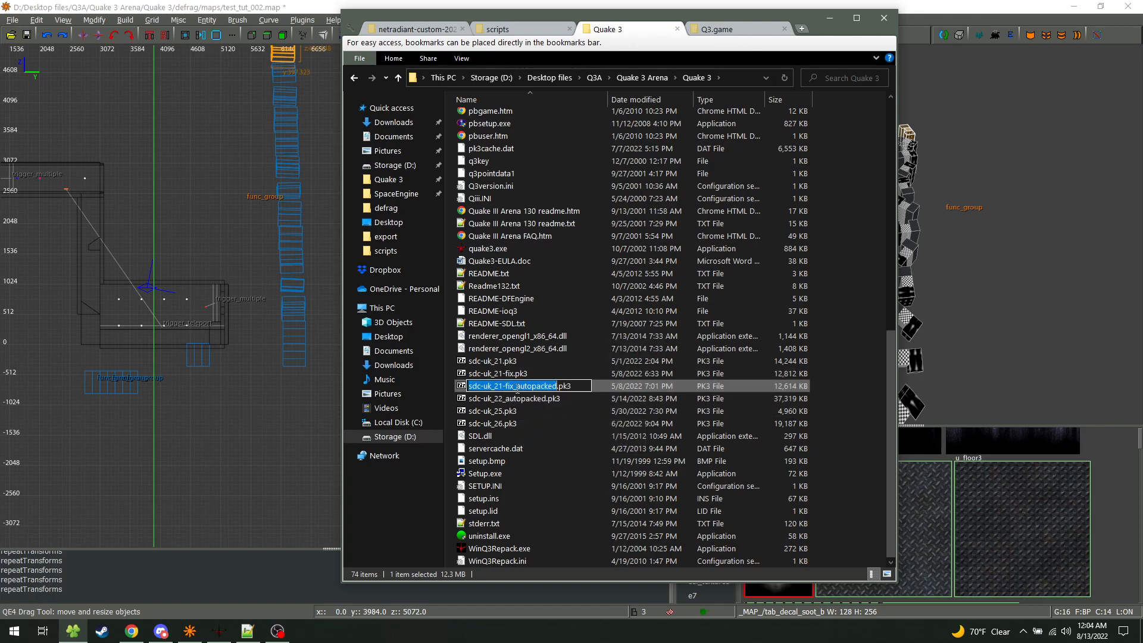
drag(515, 387, 548, 381)
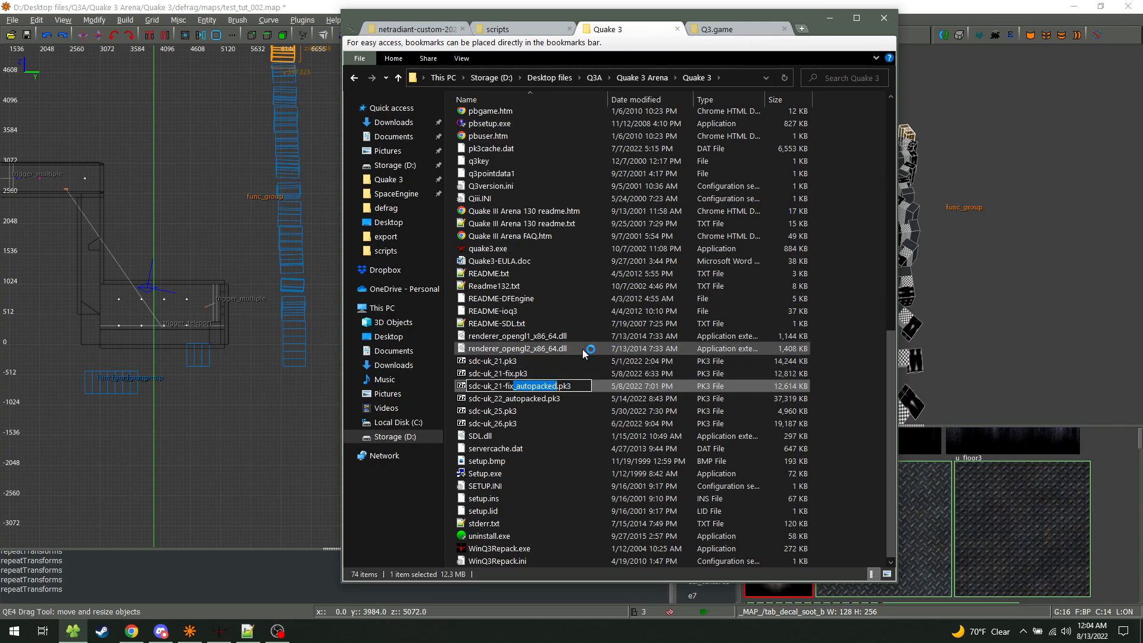
Cancel renaming sdc-uk_21-fix_autopacked.pk3, open the archive and inspect its maps folder
key(BackSpace)
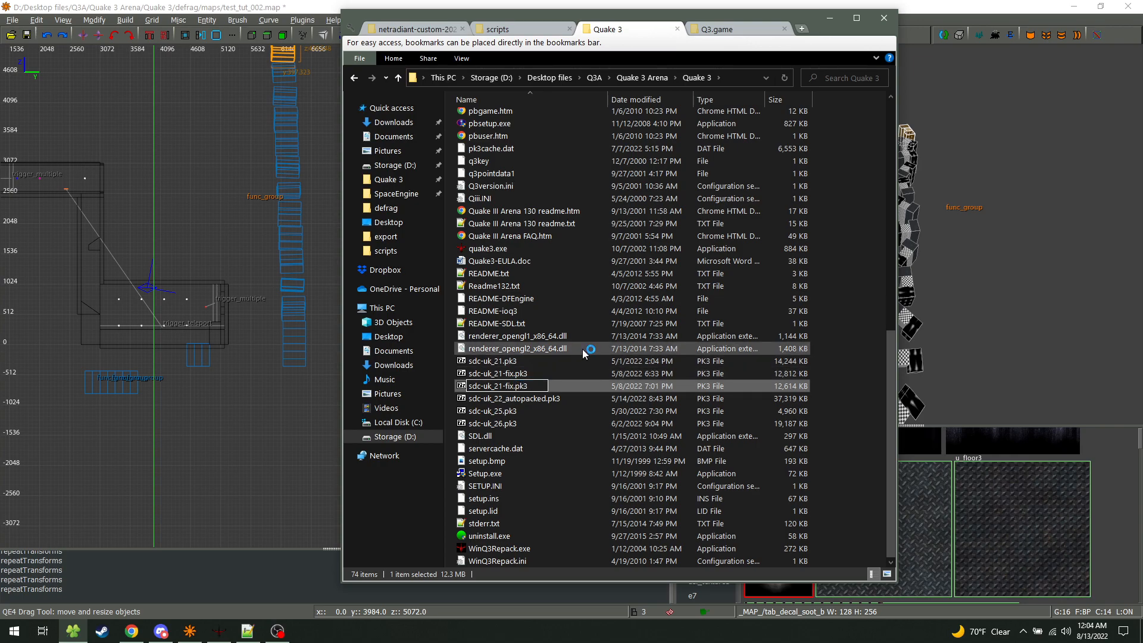
key(Escape)
double_click(542, 391)
click(175, 208)
double_click(175, 208)
click(229, 197)
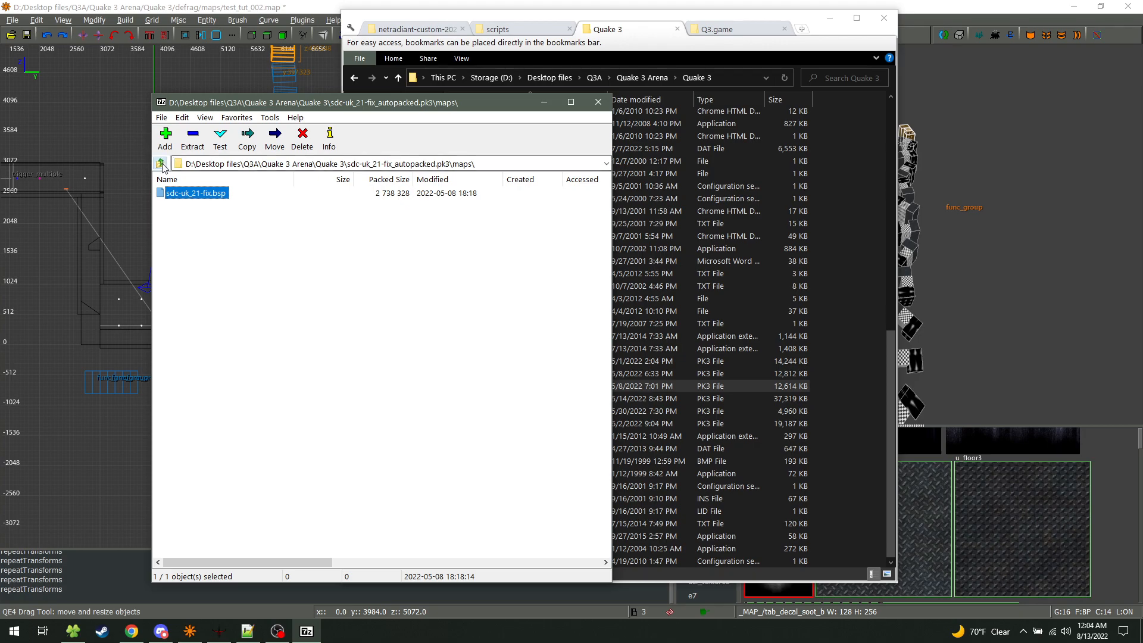
Return to the archive's root folder, close the archive and switch back to the level editor
key(BackSpace)
click(513, 406)
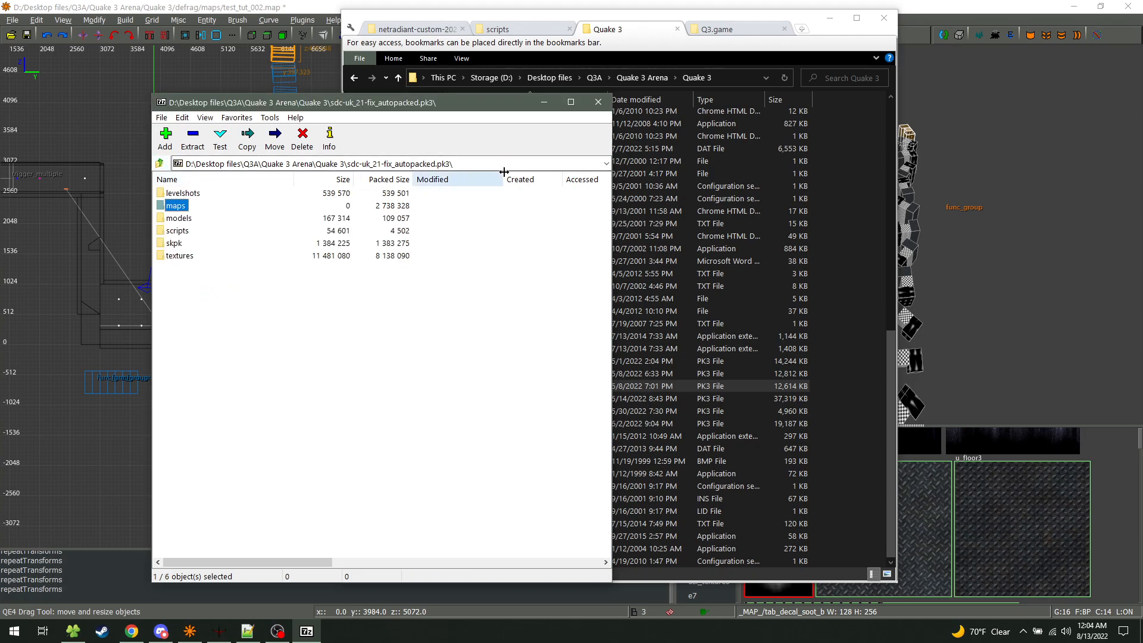
click(598, 102)
click(1009, 135)
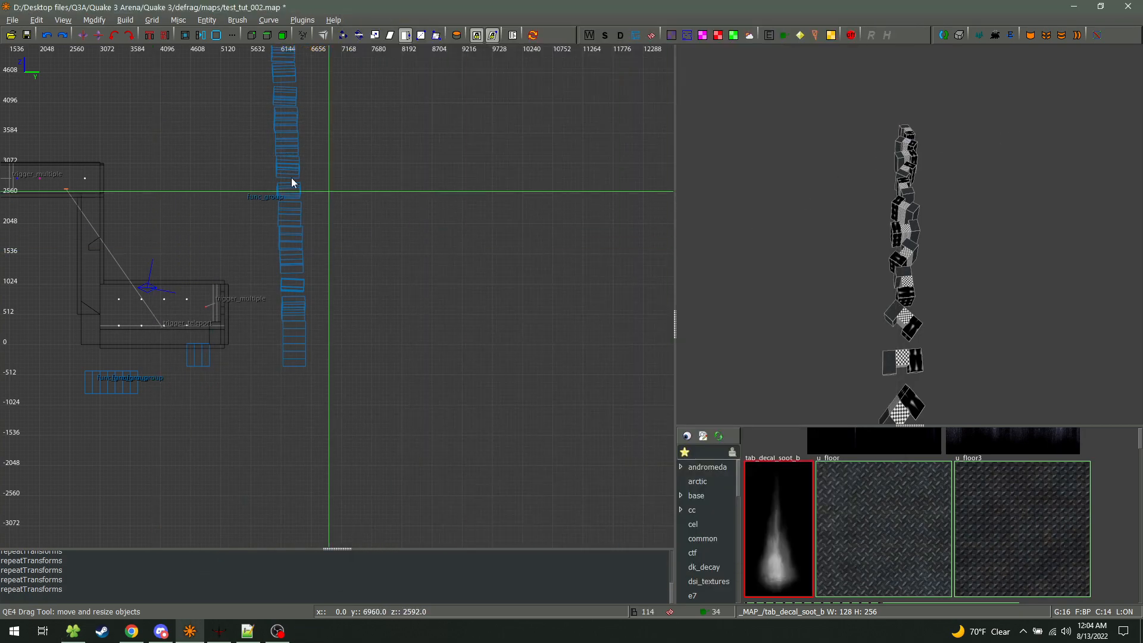
Select the entire tall stack of repeated func_group brushes beside the map and delete it
right_drag(356, 468, 400, 551)
scroll(349, 466, down, 1)
shift+drag(331, 484, 393, 137)
key(Delete)
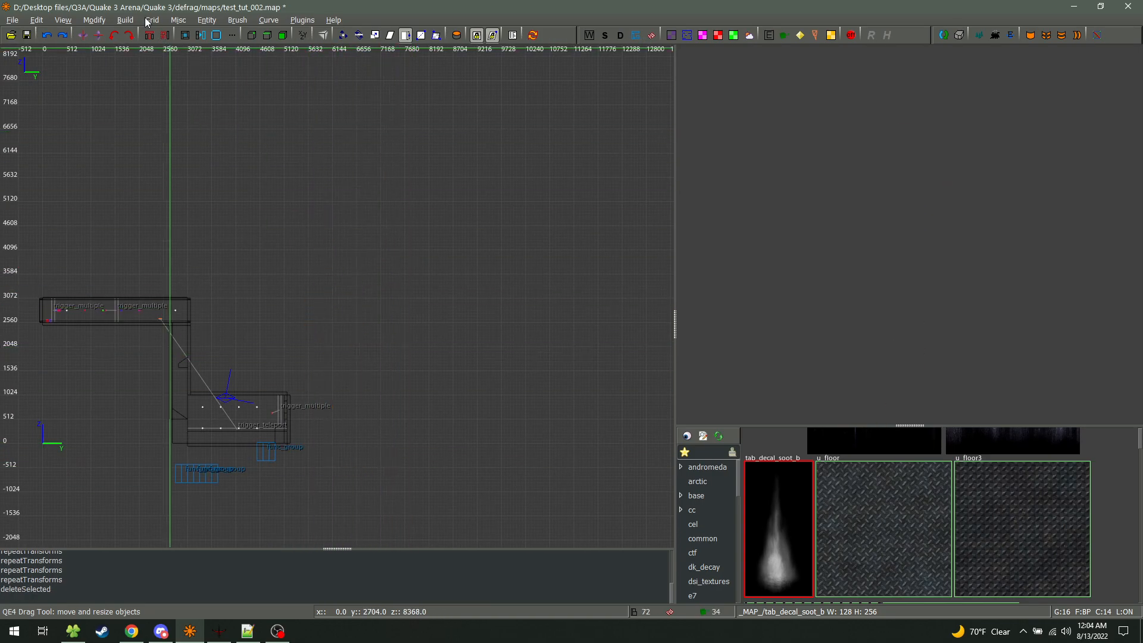
Switch the editor to fullscreen mode and back to the normal window
click(103, 21)
mouse_move(129, 25)
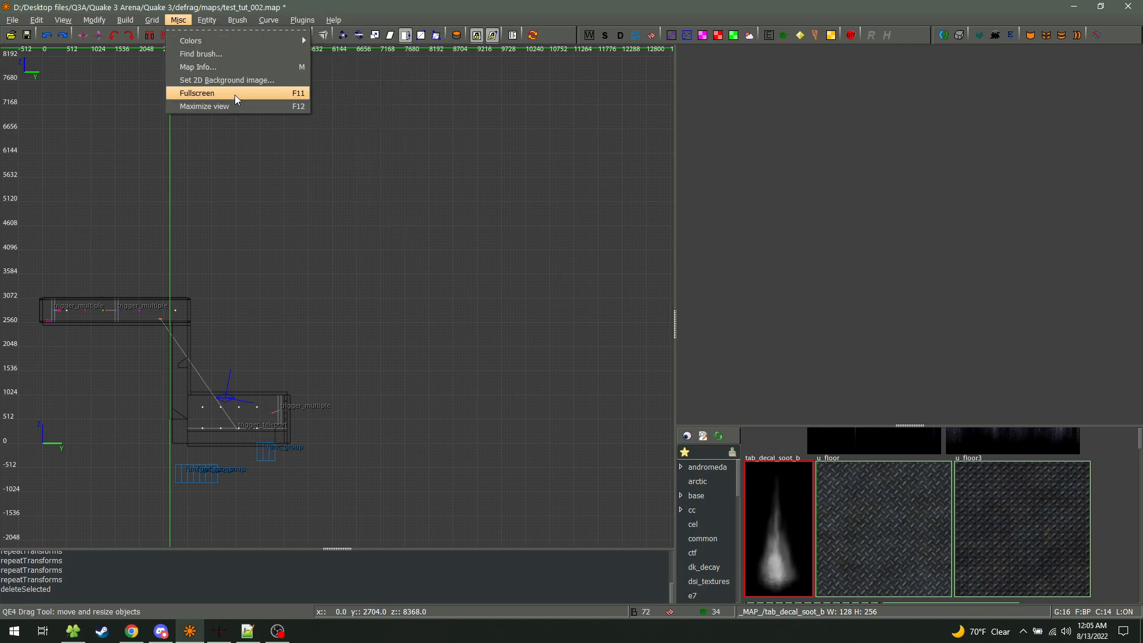
click(236, 98)
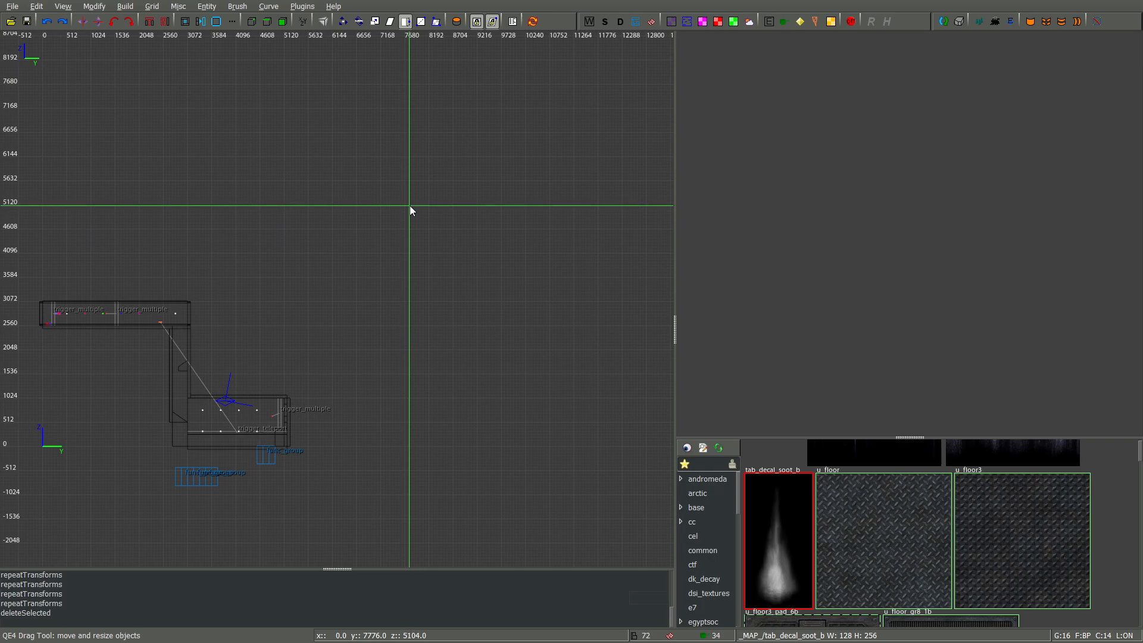
key(F11)
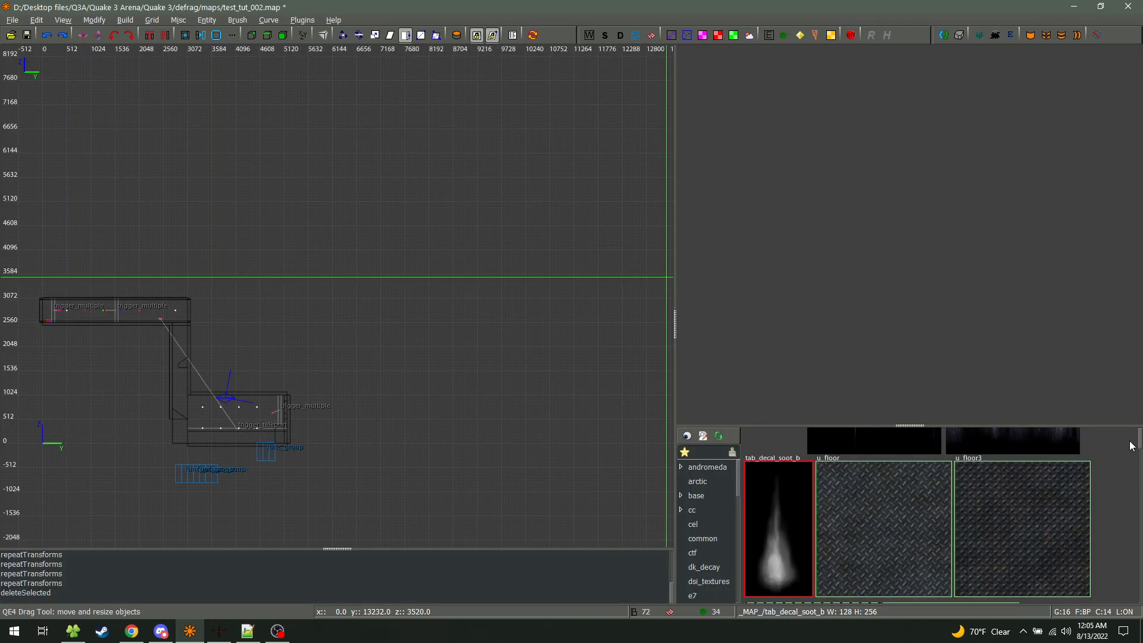
Toggle Maximize view on and off for the individual editor views
key(F12)
key(F12)
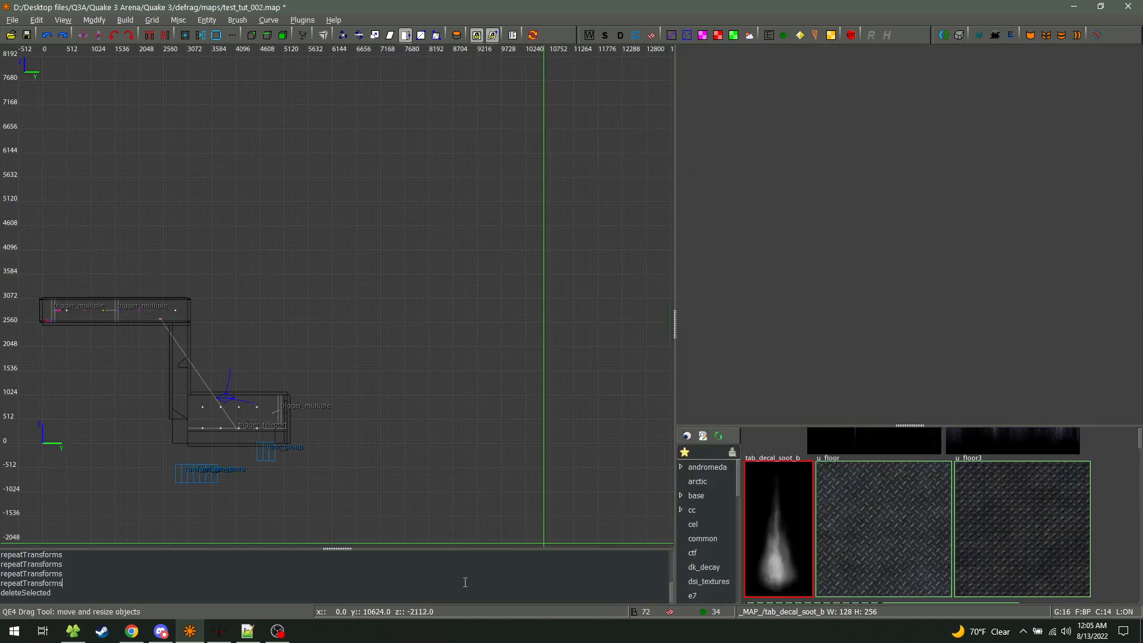
key(F12)
key(F12)
key(F12)
key(F12)
key(F12)
key(F12)
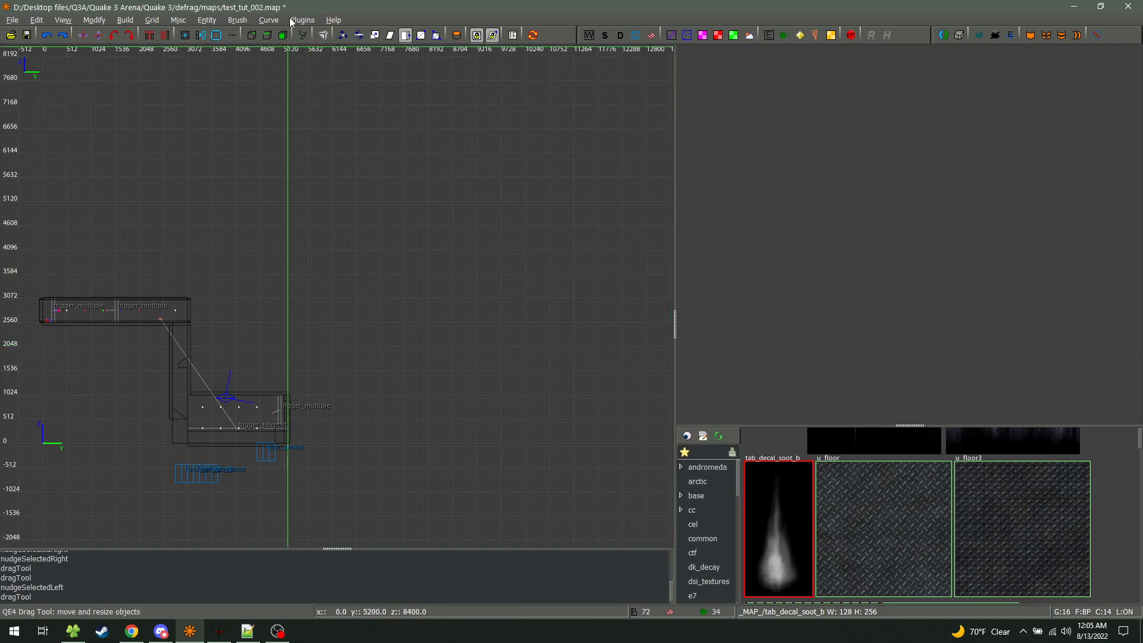
click(184, 24)
mouse_move(227, 27)
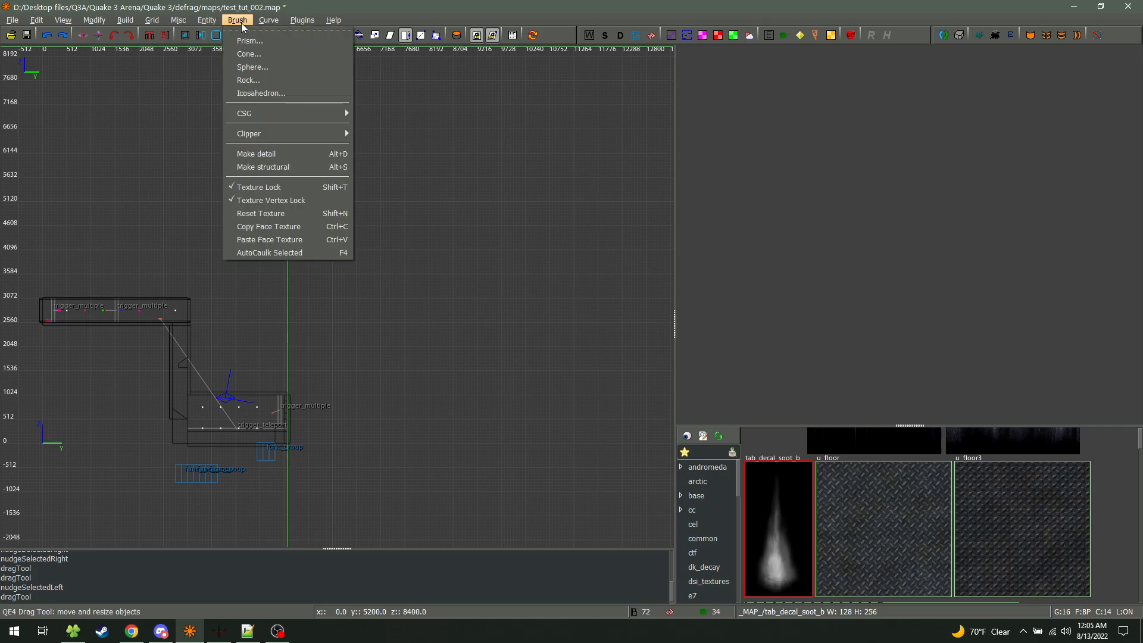
click(308, 347)
Draw a new rectangular brush in the XY view, in the empty area beside the func_groups
scroll(266, 359, up, 1)
key(ctrl+Tab)
scroll(305, 327, up, 2)
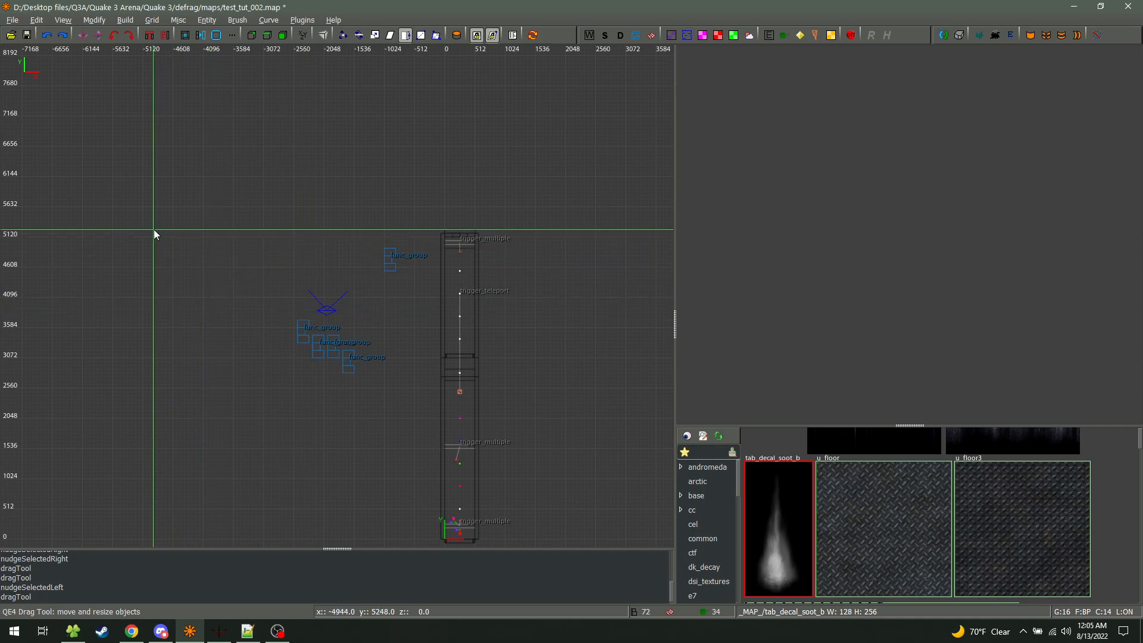
drag(154, 230, 185, 267)
Convert the new brush into a prism with 13 sides
click(233, 20)
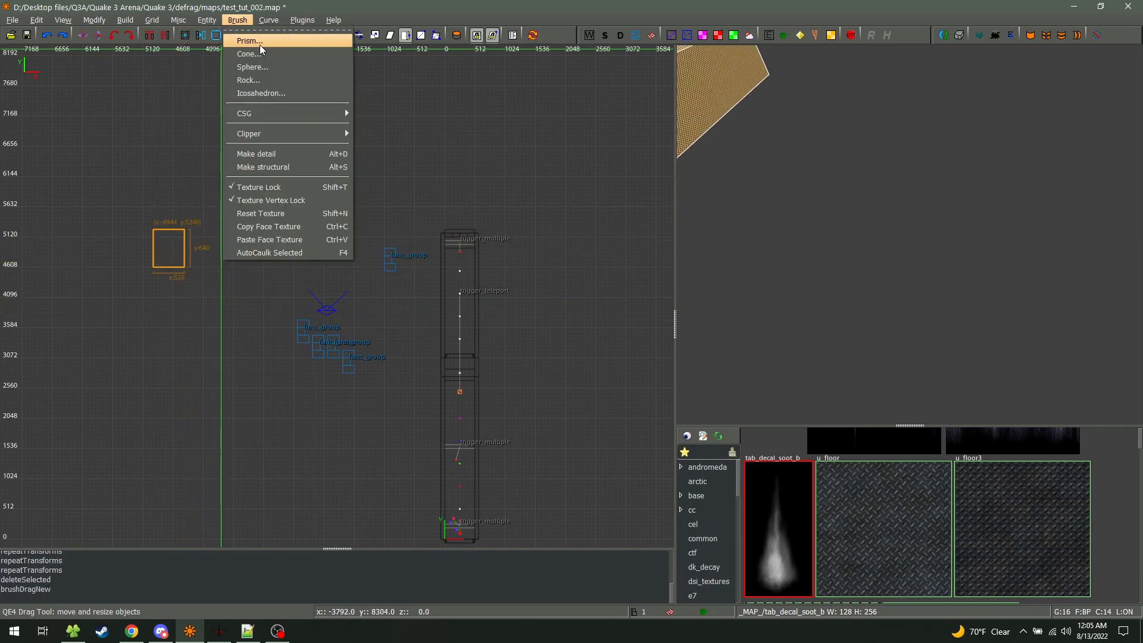
click(260, 43)
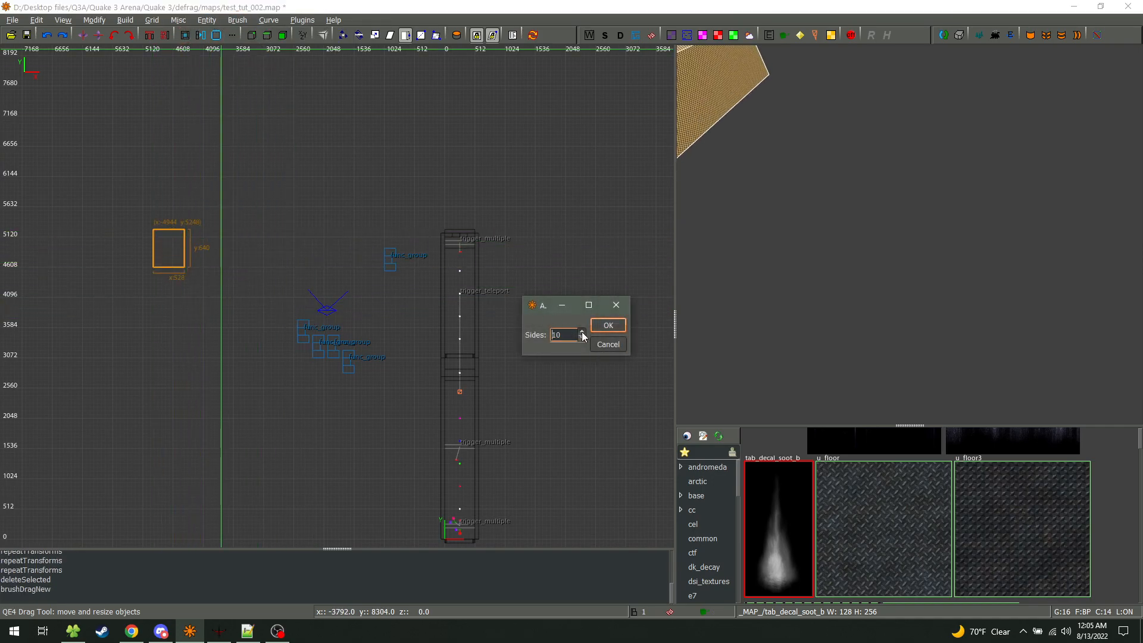
click(608, 325)
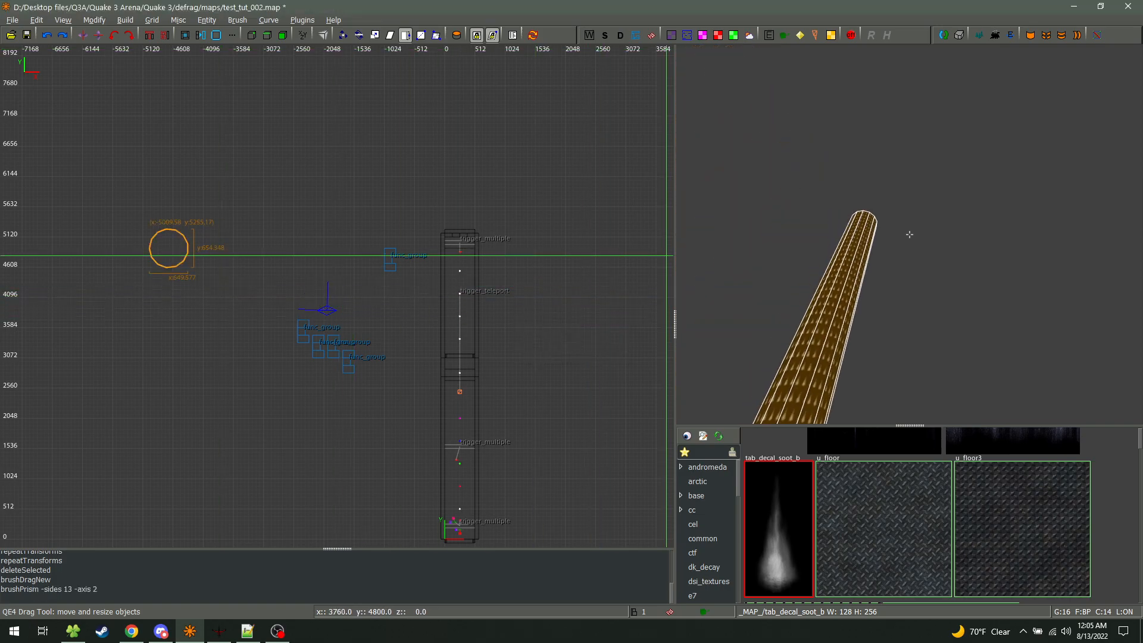
Lower the top of the tall prism in the side view to flatten it into a thin disc
scroll(173, 279, up, 7)
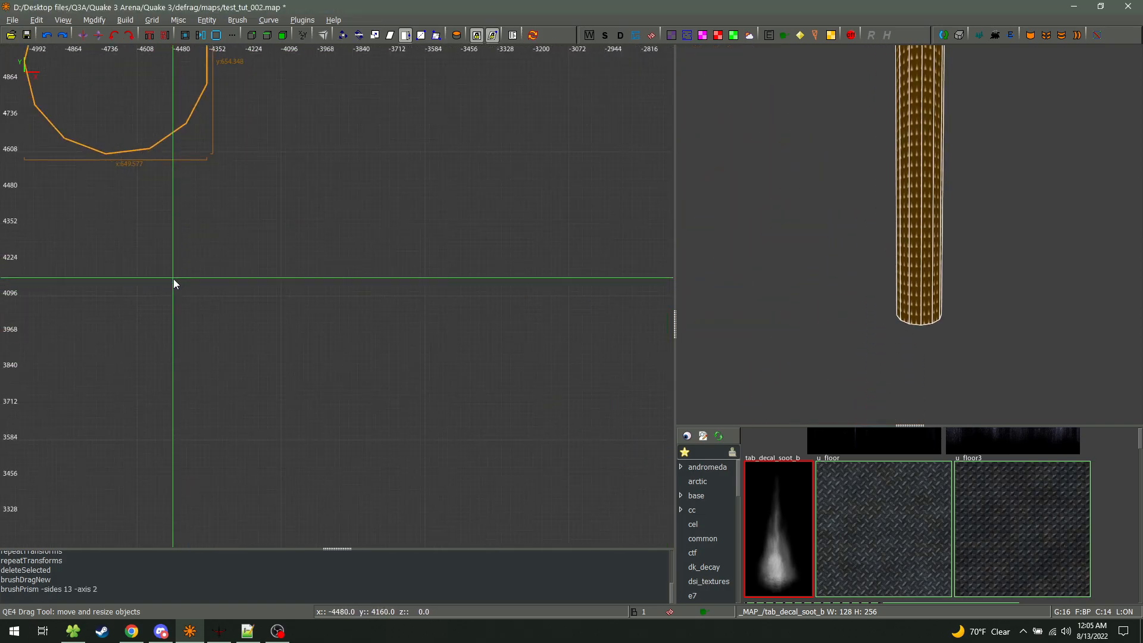
key(ctrl+Tab)
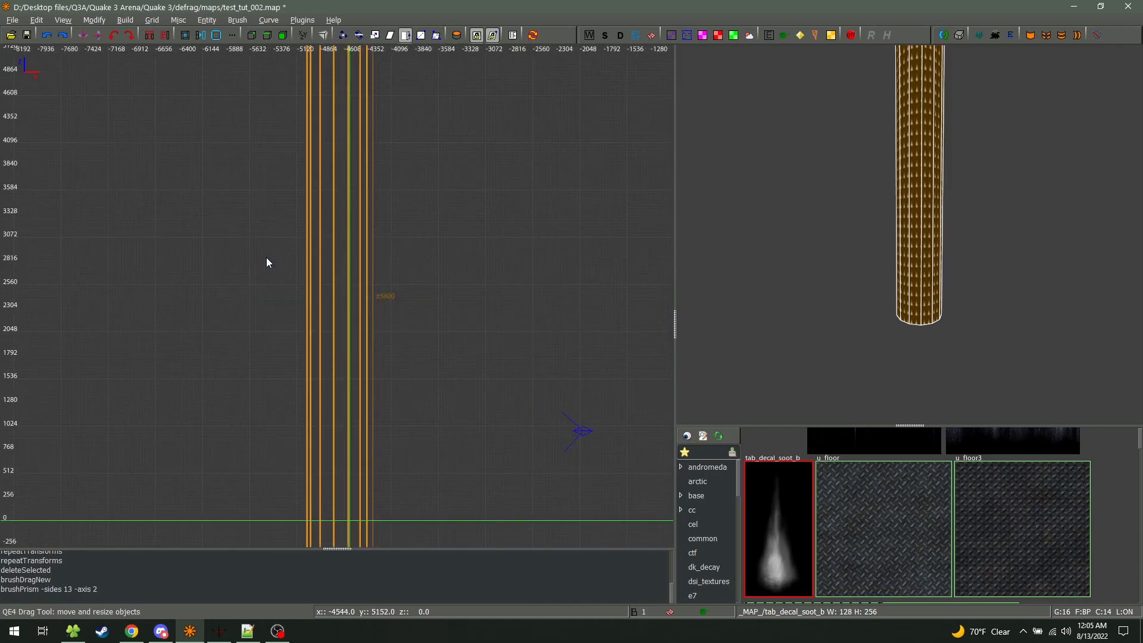
scroll(266, 258, down, 7)
drag(300, 121, 302, 328)
key(ctrl+Tab)
key(ctrl+Tab)
scroll(327, 262, up, 5)
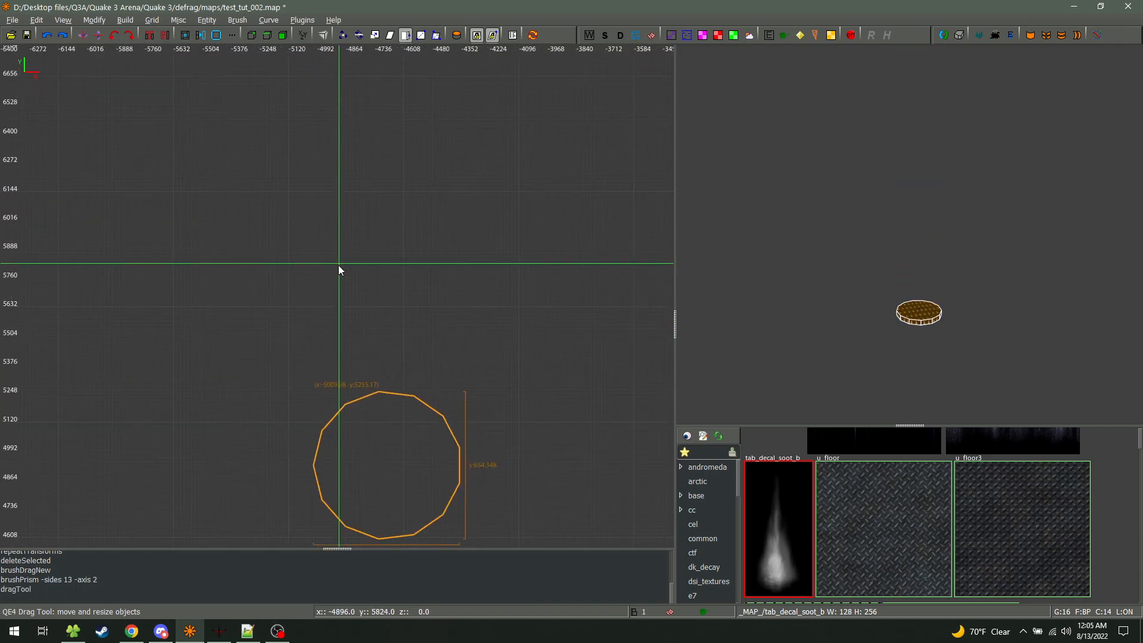
Turn the flattened prism into a 5-sided prism and undo the change
click(239, 20)
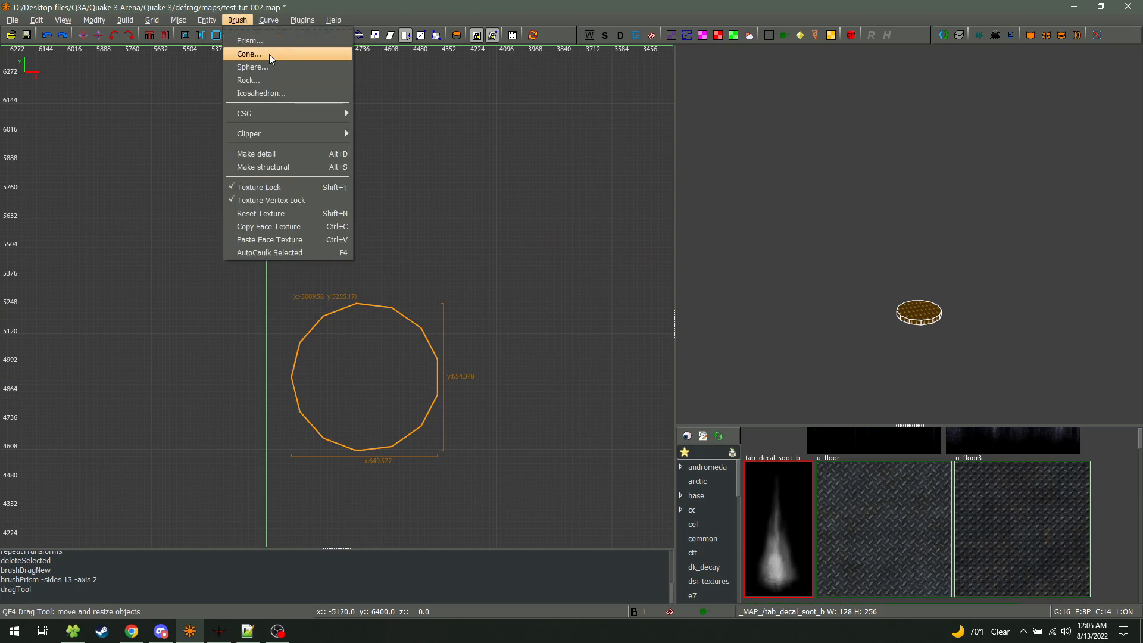
click(483, 220)
key(ctrl+5)
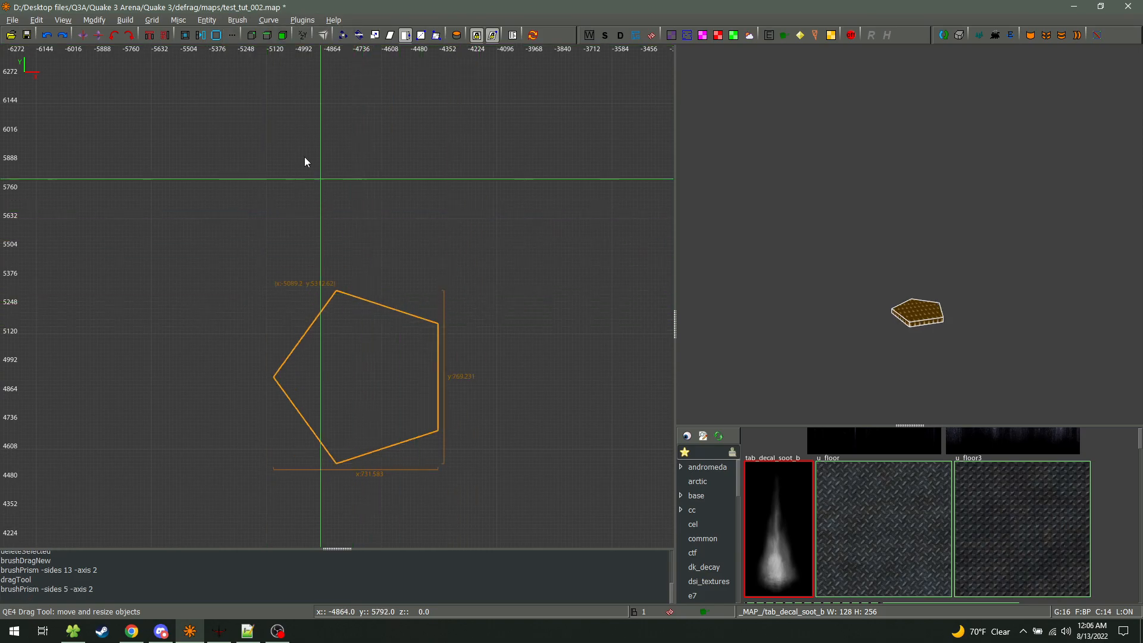
key(ctrl+z)
Rebuild the flattened prism with 5 sides, followed by 9 sides
click(237, 20)
click(268, 45)
click(581, 337)
click(581, 338)
click(608, 325)
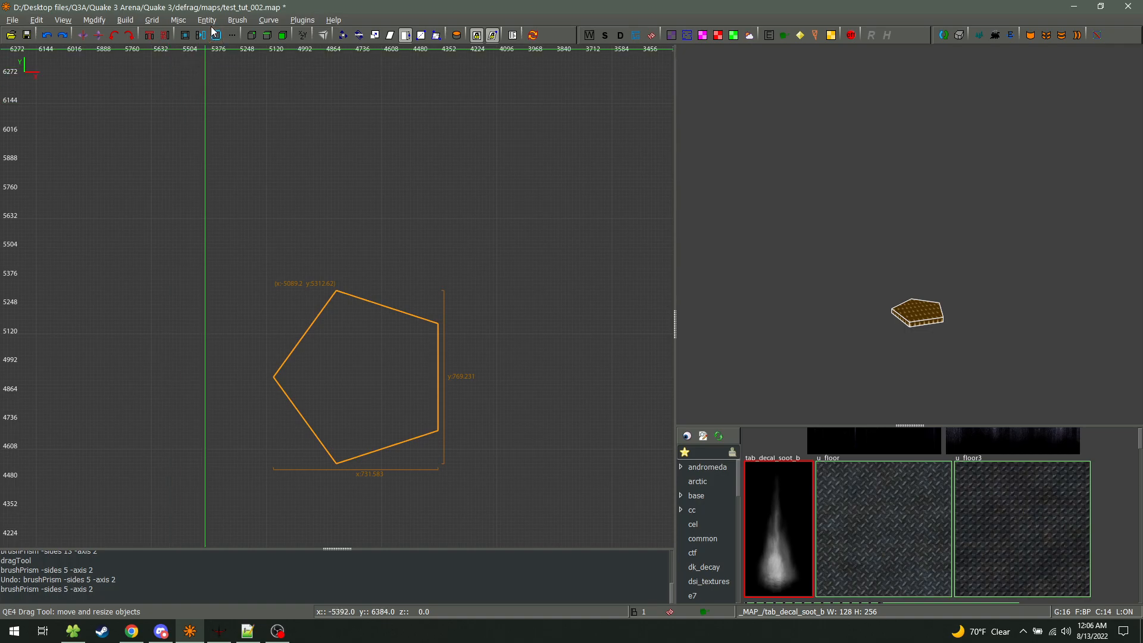
key(ctrl+9)
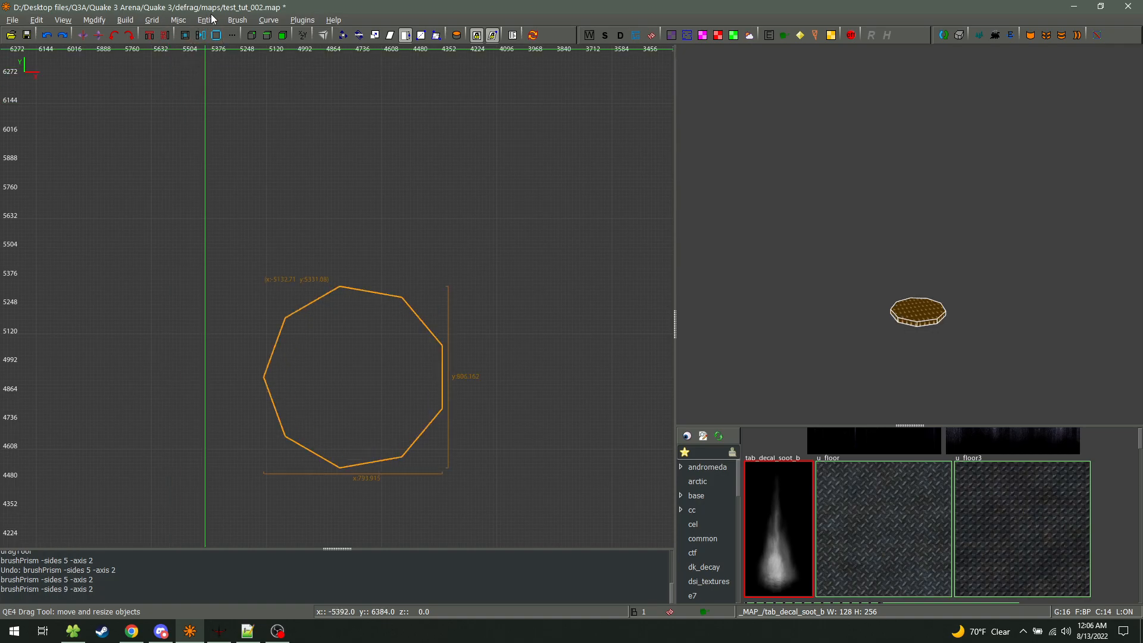
Rebuild the 9-sided prism as a near-circular prism with 32 sides
click(237, 20)
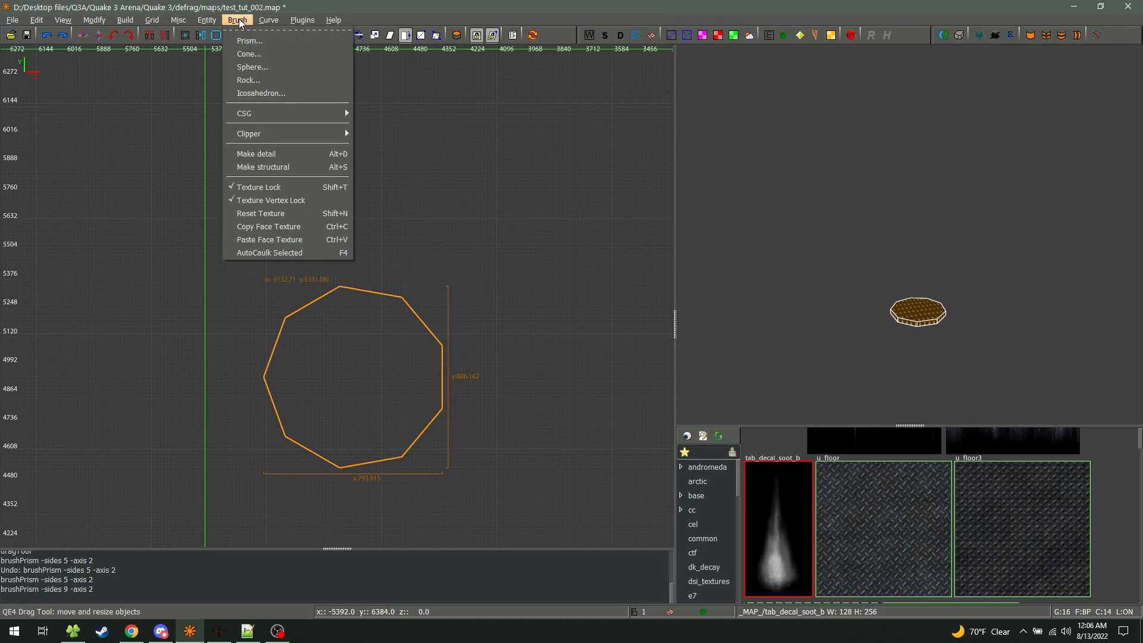
click(245, 42)
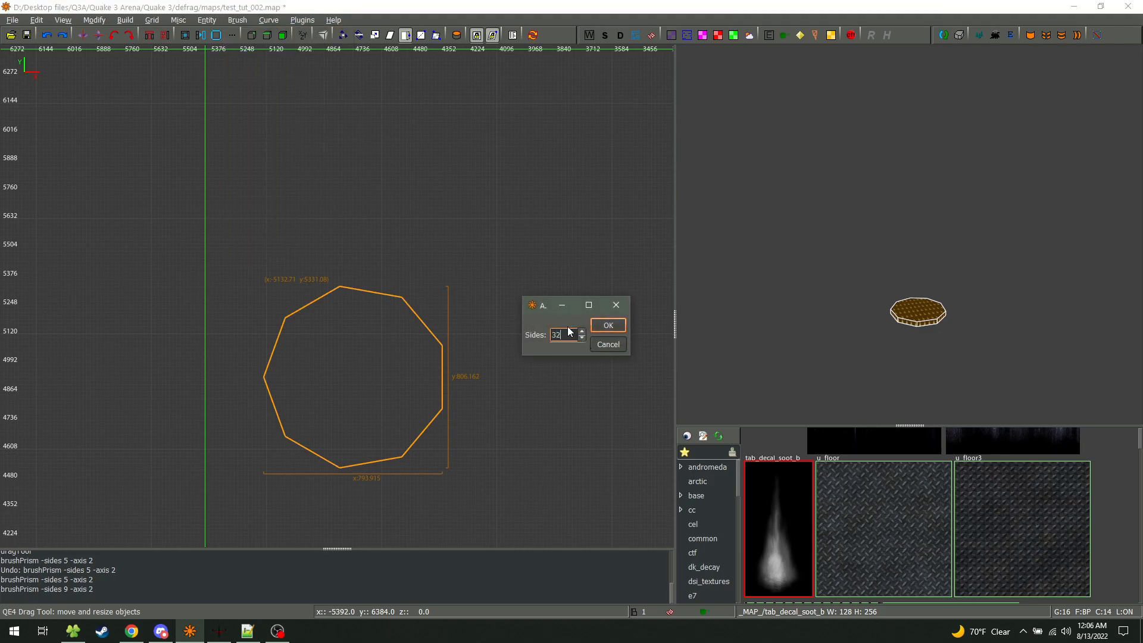
click(608, 325)
scroll(401, 372, up, 4)
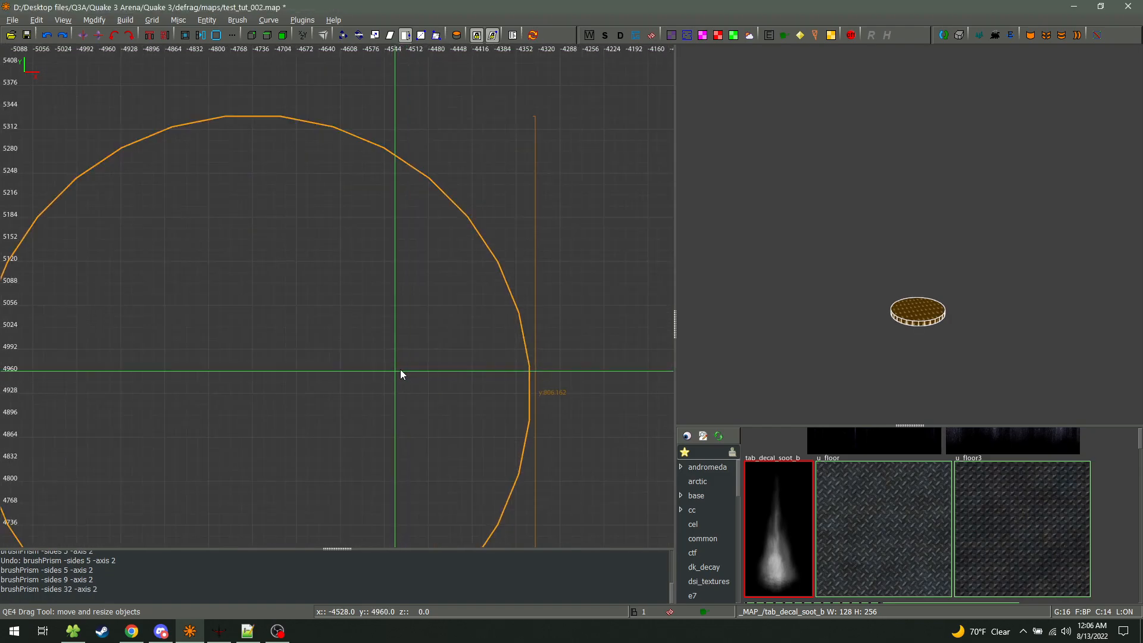
Deselect the prism, paint the texture seamlessly across its side faces, and highlight several of those faces
right_click(910, 234)
key(w)
key(w)
right_click(909, 234)
key(Escape)
shift+click(844, 226)
key(Escape)
ctrl+middle_click(912, 231)
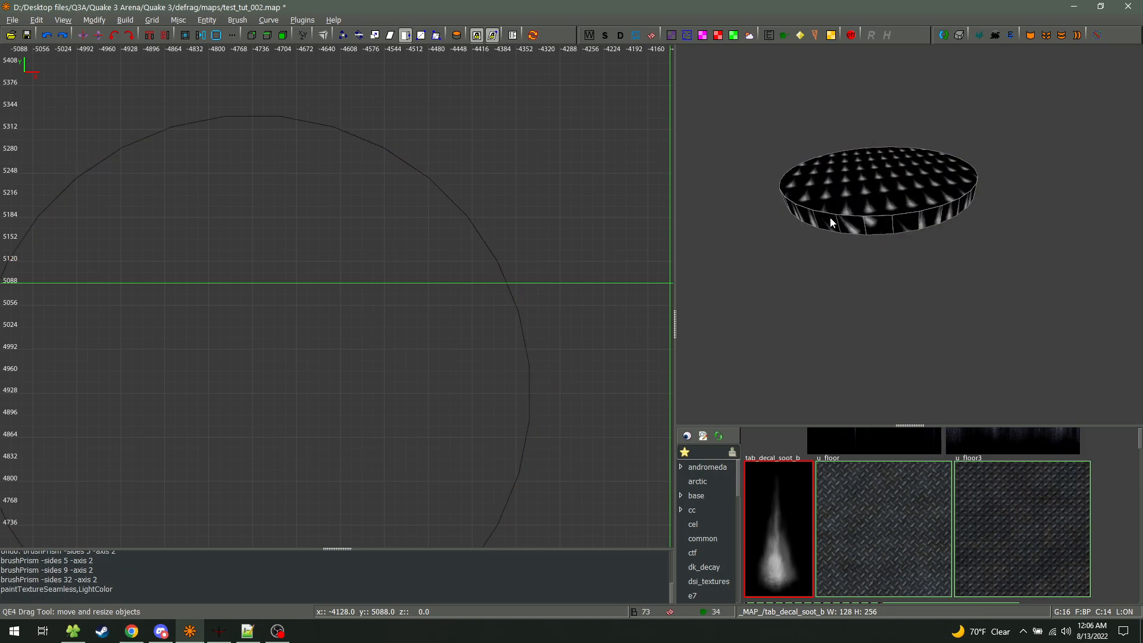
ctrl+middle_click(940, 219)
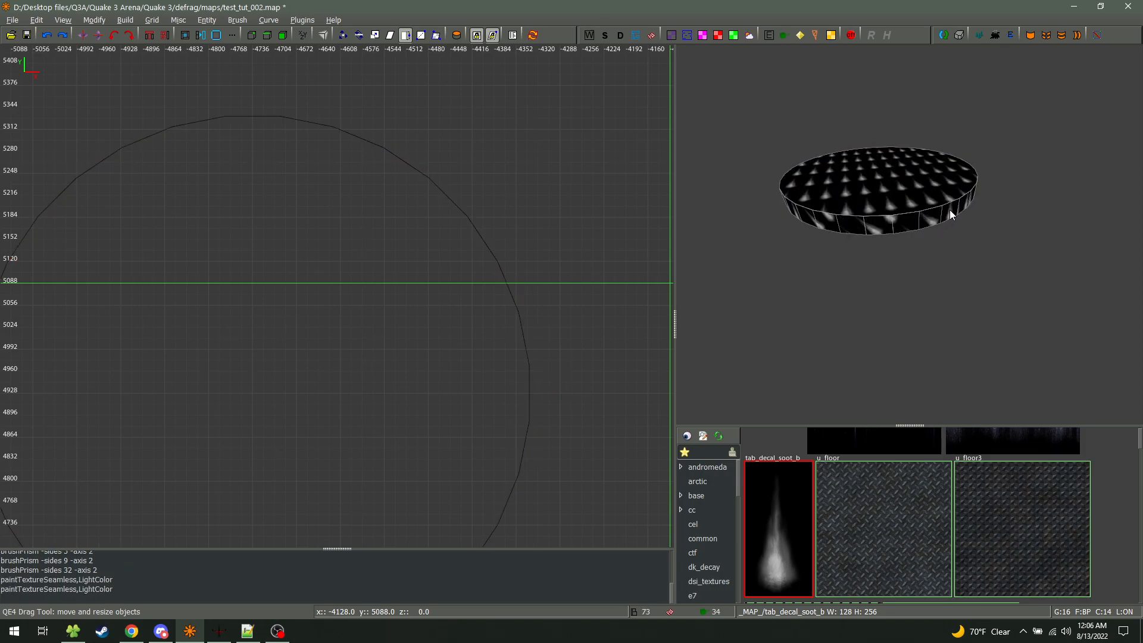
mouse_move(848, 226)
ctrl+shift+mouse_down()
mouse_move(800, 221)
mouse_move(945, 215)
ctrl+shift+mouse_up()
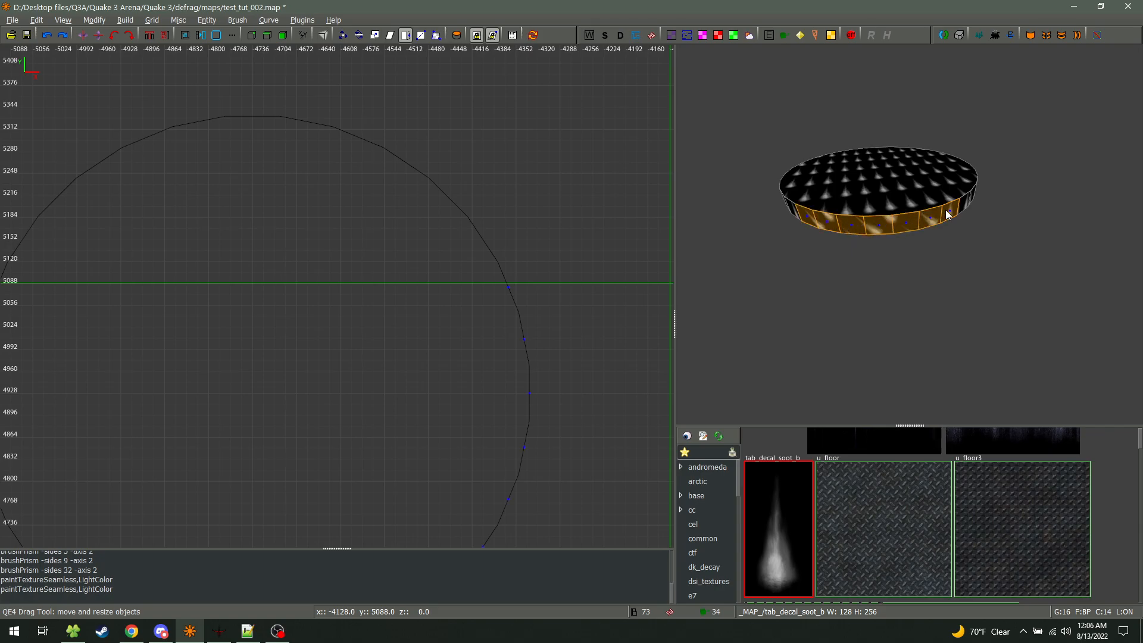
key(Escape)
Select the 32-sided prism, convert it into an 8-sided cone and undo the conversion
shift+click(352, 163)
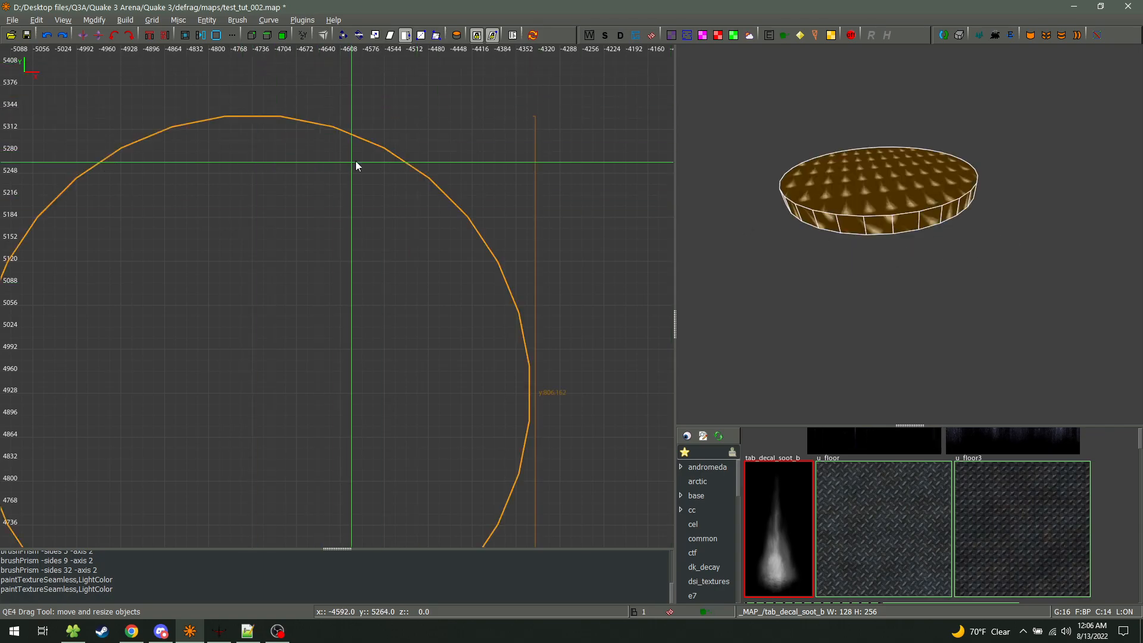
click(236, 20)
click(265, 52)
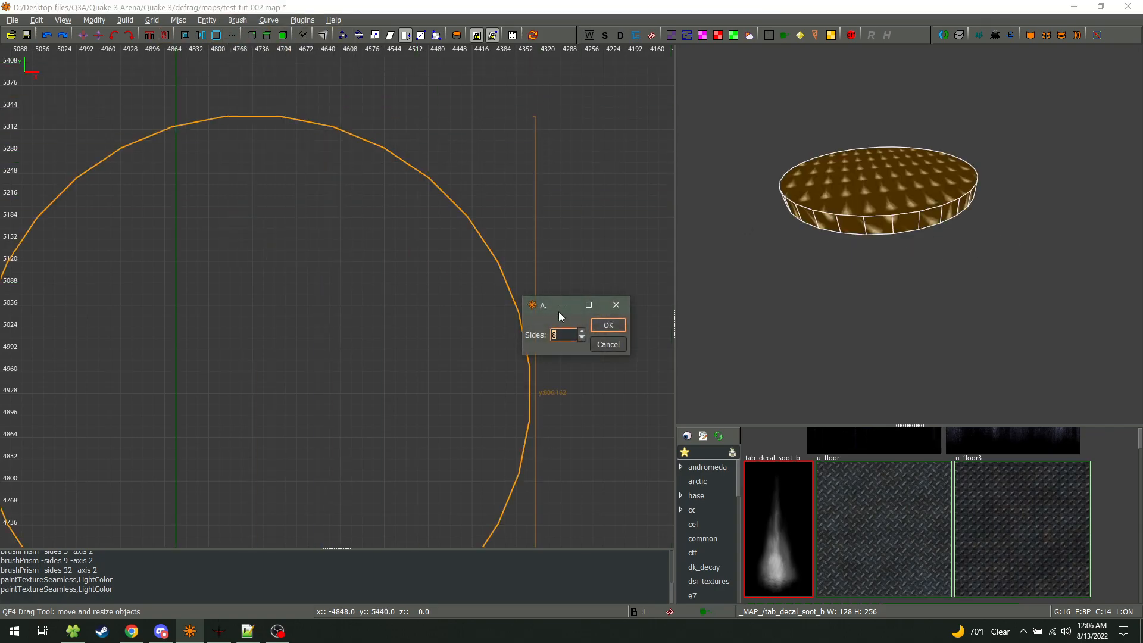
click(606, 326)
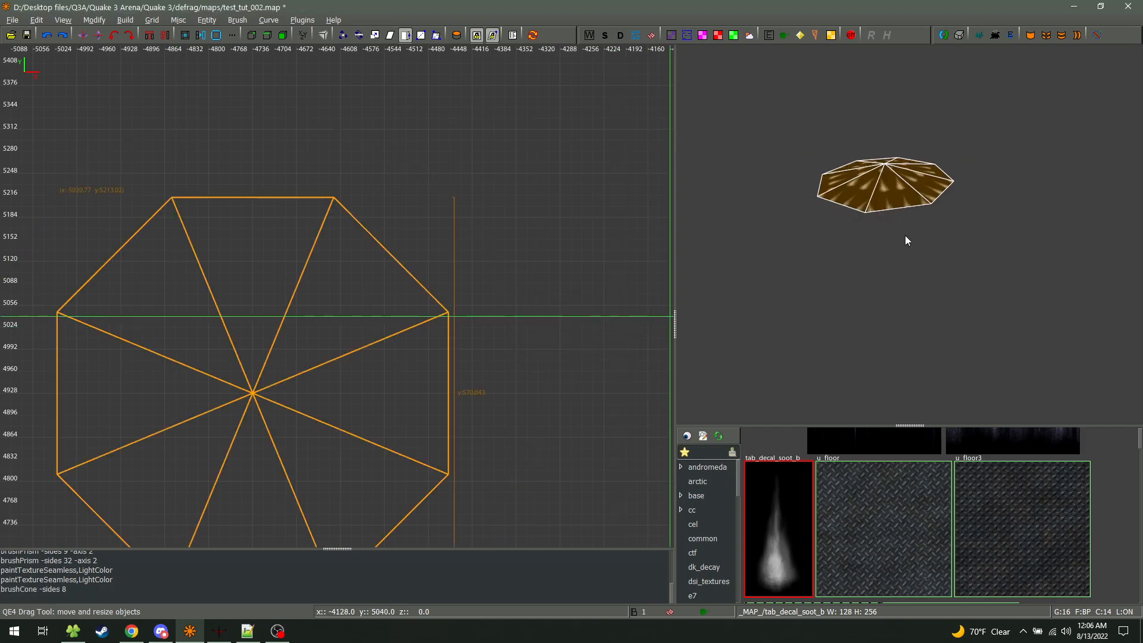
key(ctrl+Tab)
key(ctrl+z)
Stretch the 32-sided prism vertically in the side view to a height of about 1330 units
mouse_move(378, 276)
mouse_down()
mouse_move(383, 89)
mouse_move(365, 48)
mouse_up()
scroll(377, 122, down, 3)
scroll(384, 190, down, 5)
key(ctrl+Tab)
key(ctrl+Tab)
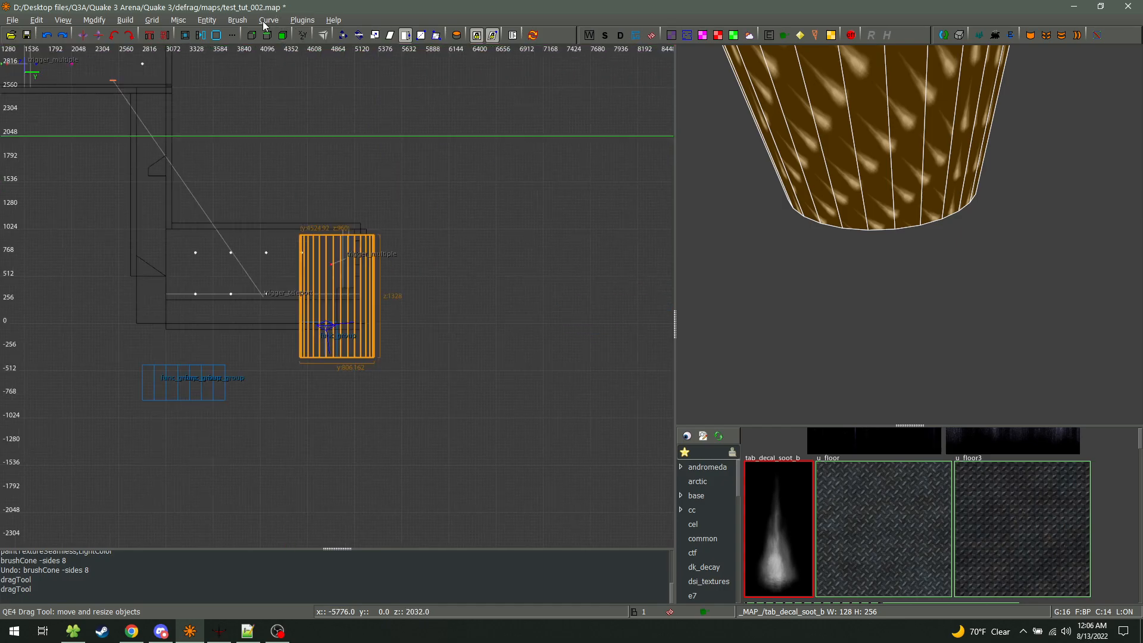
key(ctrl+Tab)
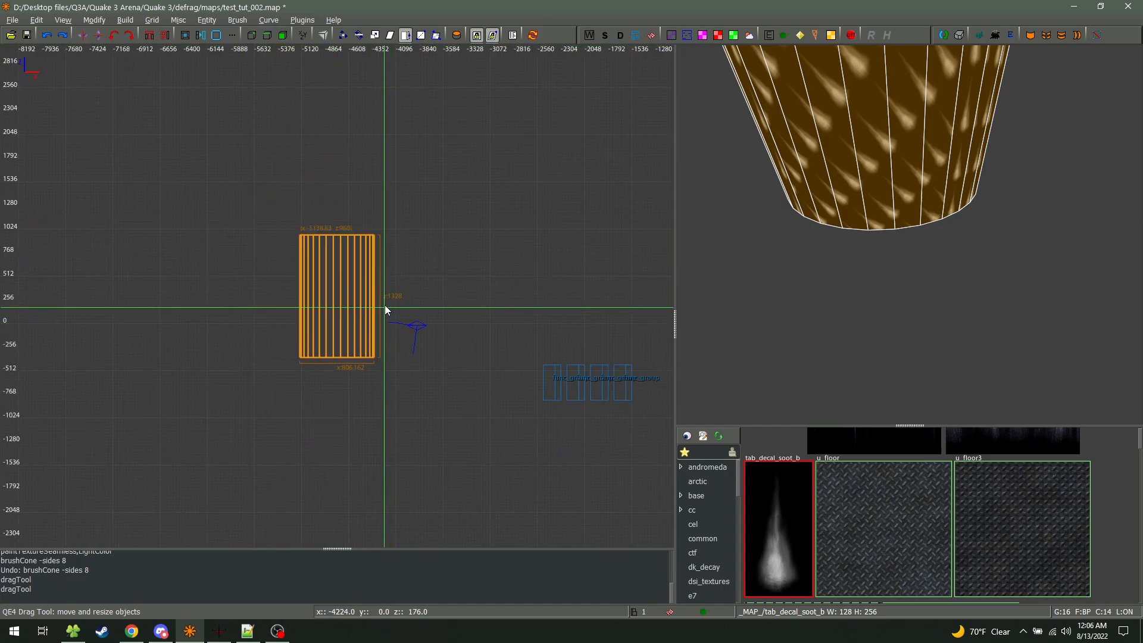
Convert the vertically stretched prism into an 8-sided cone, look at it, and undo the conversion
click(268, 20)
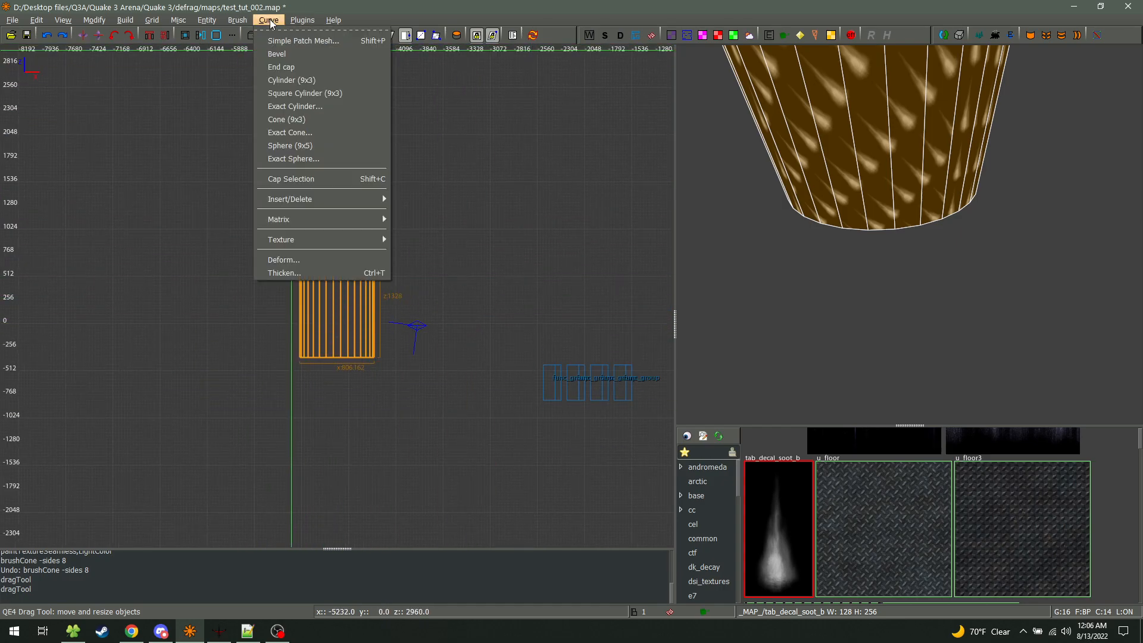
mouse_move(237, 19)
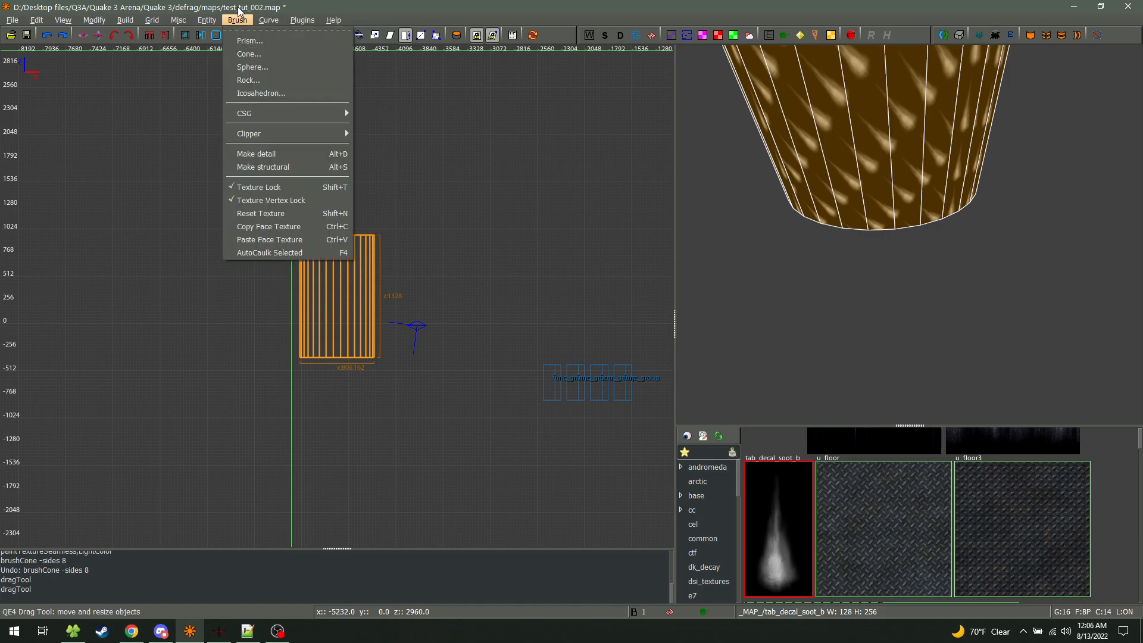
click(250, 54)
click(607, 326)
right_click(726, 315)
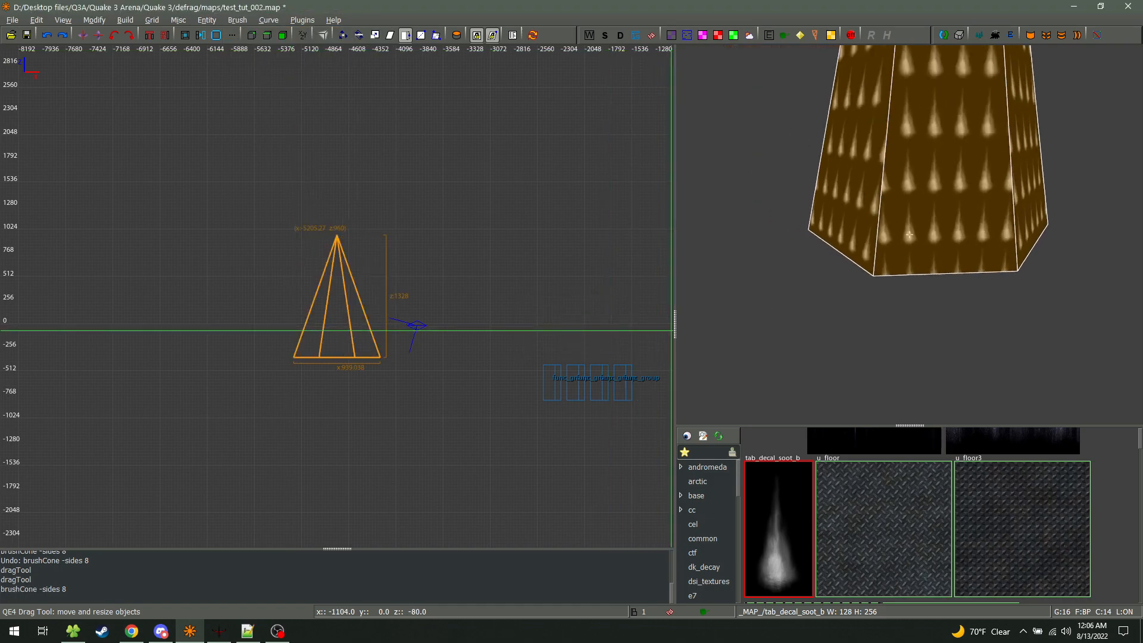
right_click(909, 235)
scroll(481, 324, down, 6)
key(ctrl+Tab)
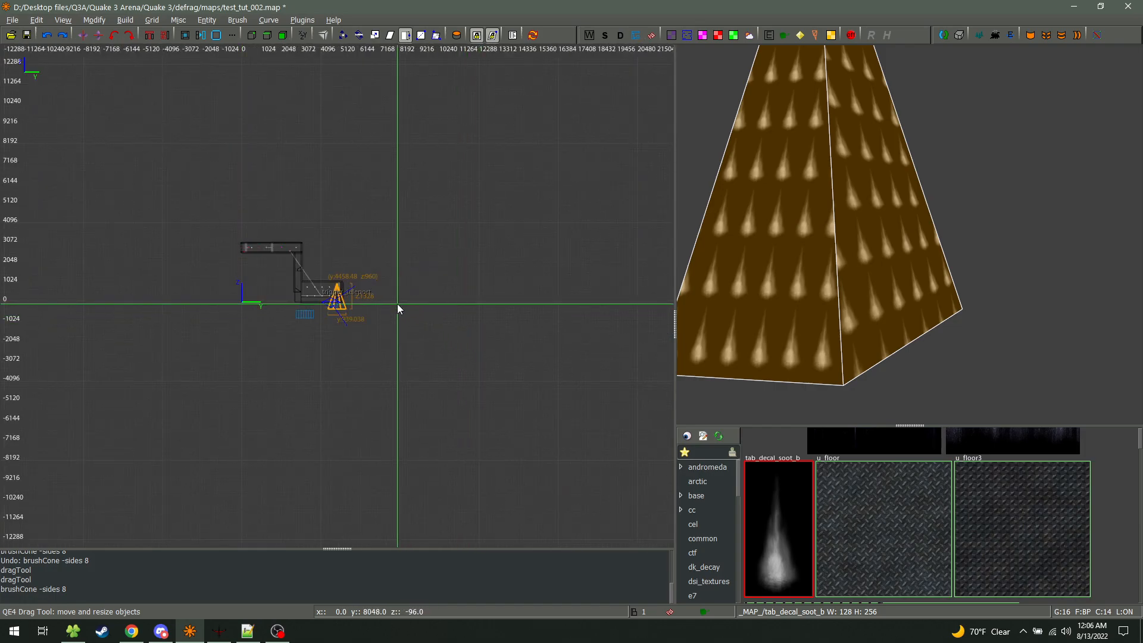
key(ctrl+z)
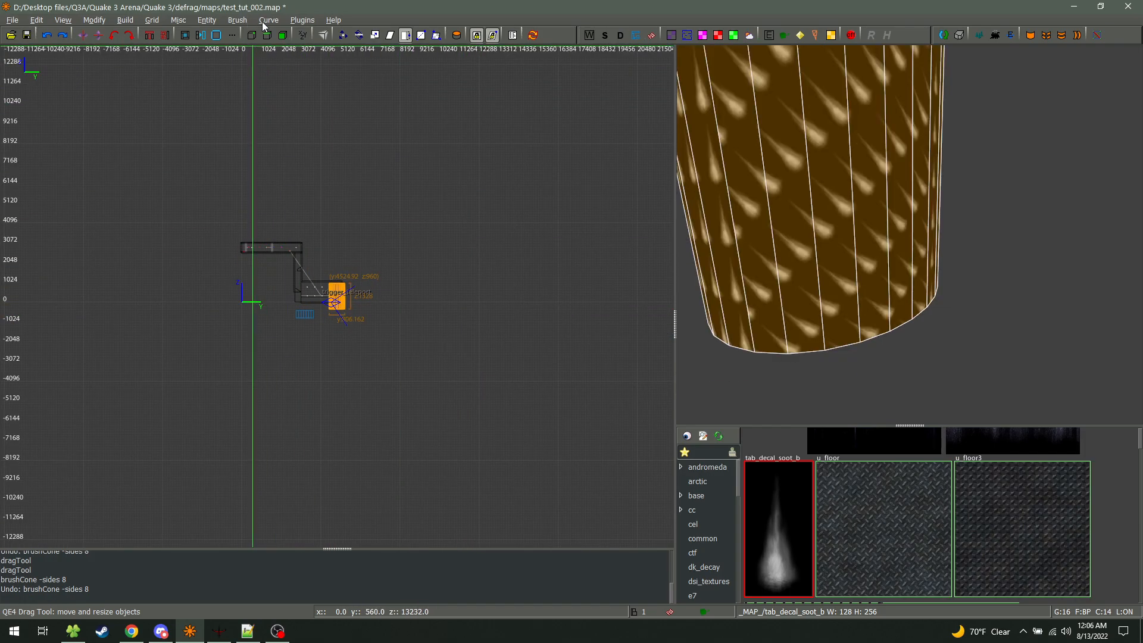
Rebuild the prism as an 8-sided cone, move it about 2260 units along Y, and undo both changes
click(241, 20)
click(255, 52)
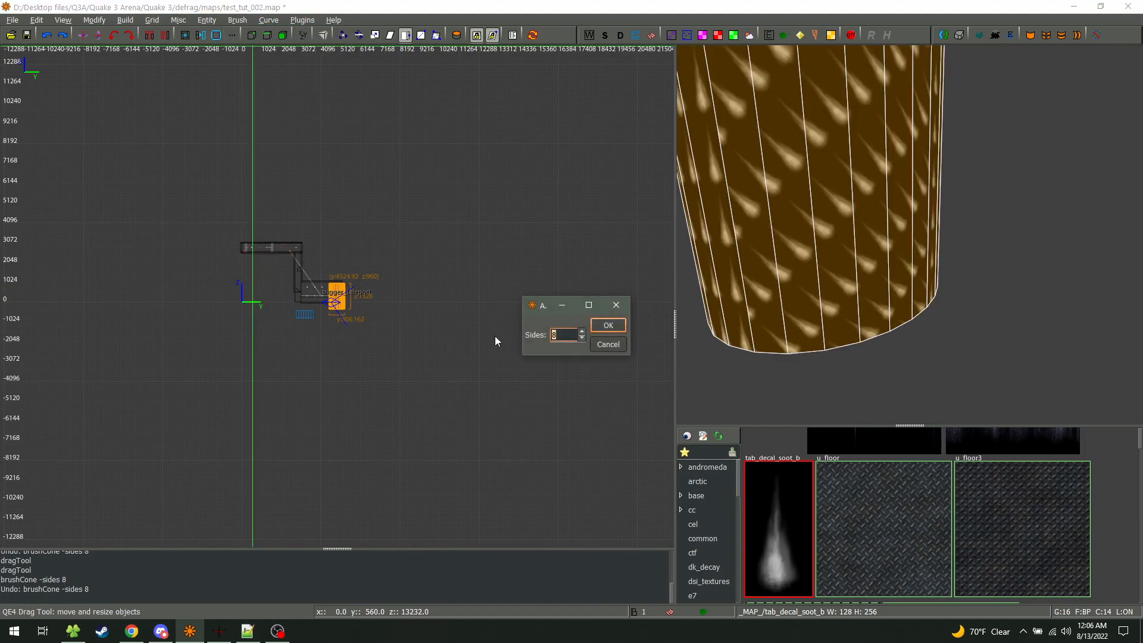
click(607, 325)
scroll(355, 305, up, 2)
scroll(333, 290, up, 3)
mouse_move(149, 273)
mouse_down()
mouse_move(279, 278)
mouse_move(281, 263)
mouse_up()
key(ctrl+Tab)
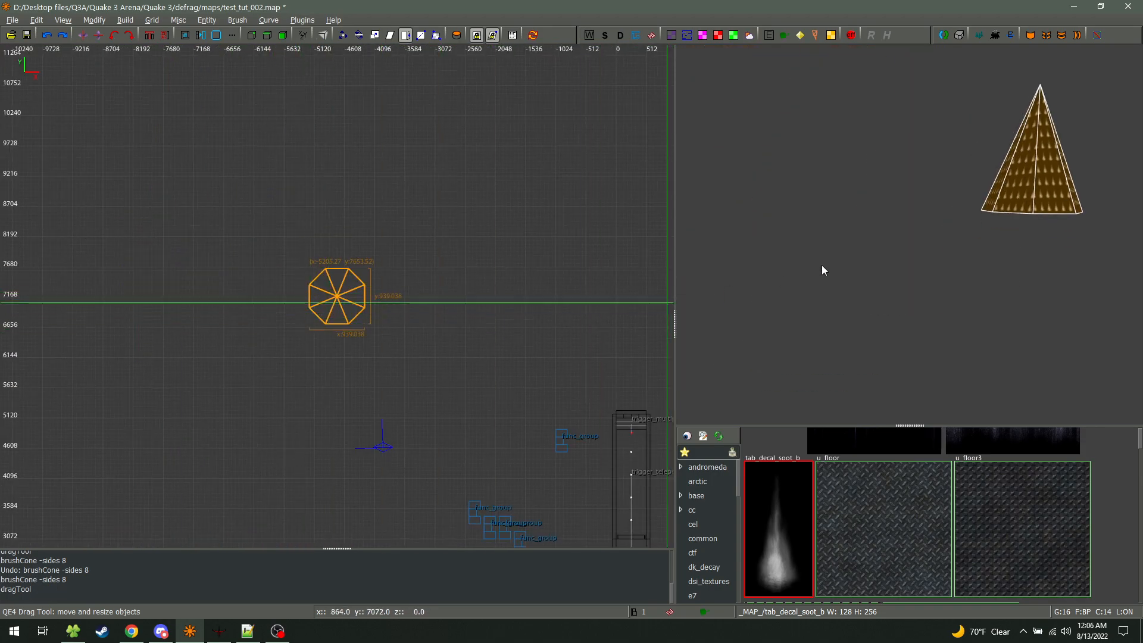
right_click(777, 275)
key(d)
key(w)
right_click(777, 275)
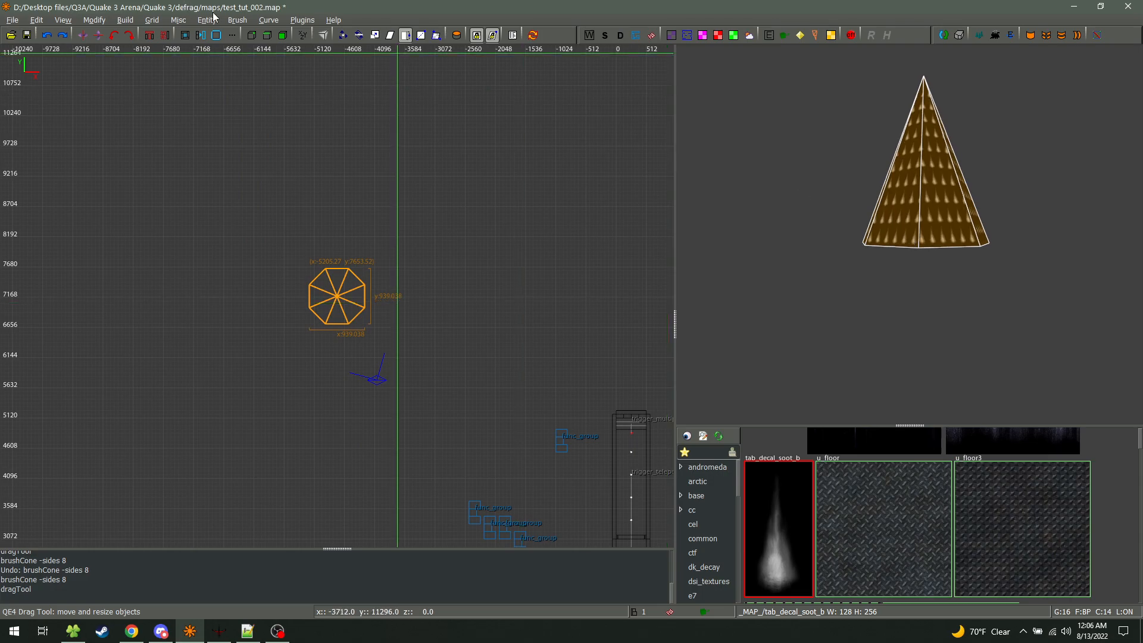
key(ctrl+z)
key(ctrl+z)
Convert the selected 32-sided prism into a 16-sided cone
scroll(289, 187, down, 4)
scroll(282, 130, up, 1)
scroll(283, 129, up, 2)
click(237, 19)
click(260, 52)
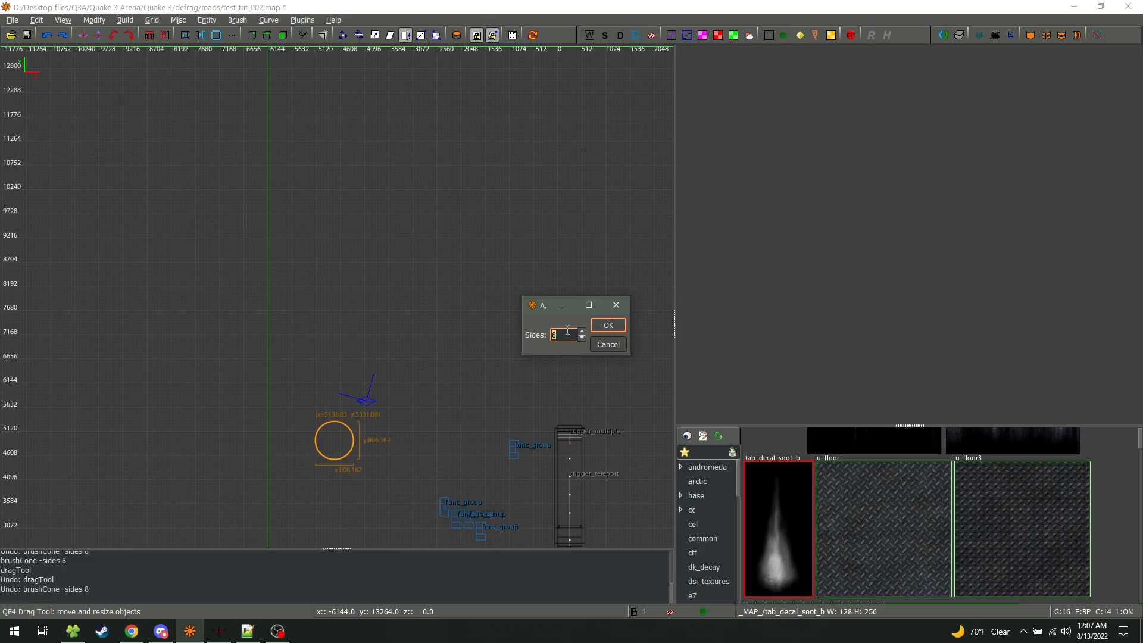
click(608, 325)
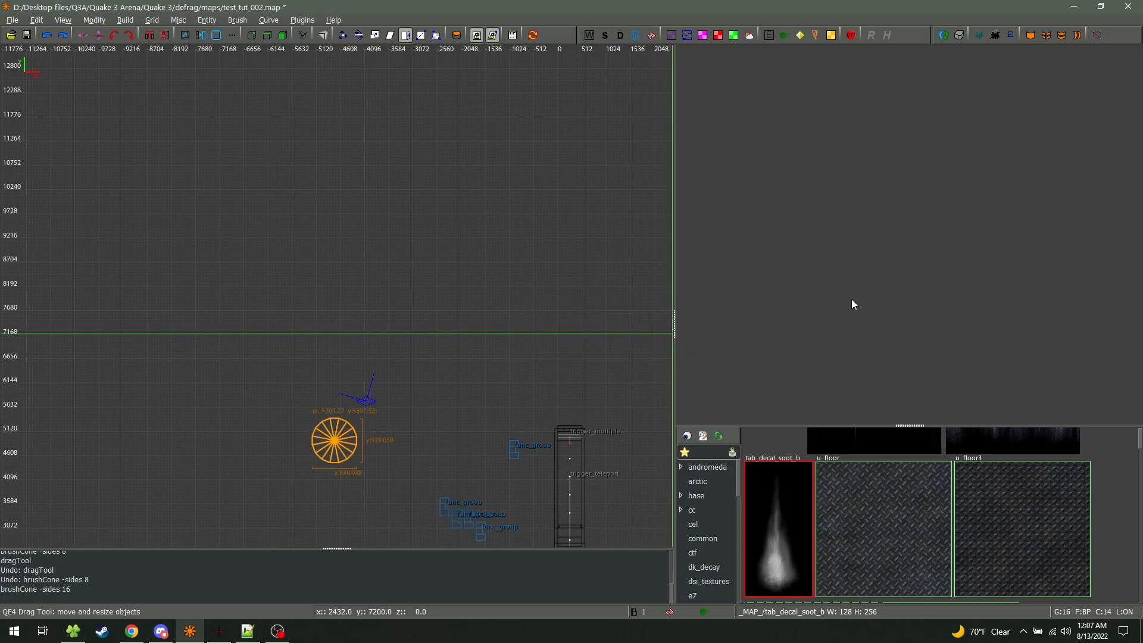
Examine the 16-sided cone from its base, sides and interior in the camera view
key(Tab)
right_click(796, 243)
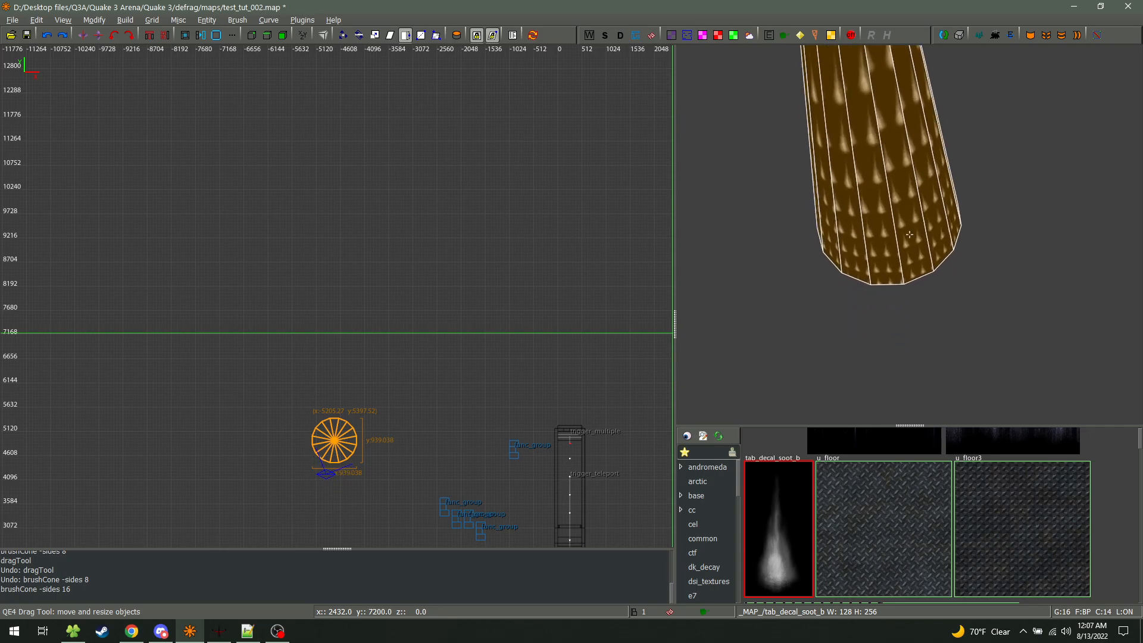
key(a)
key(w)
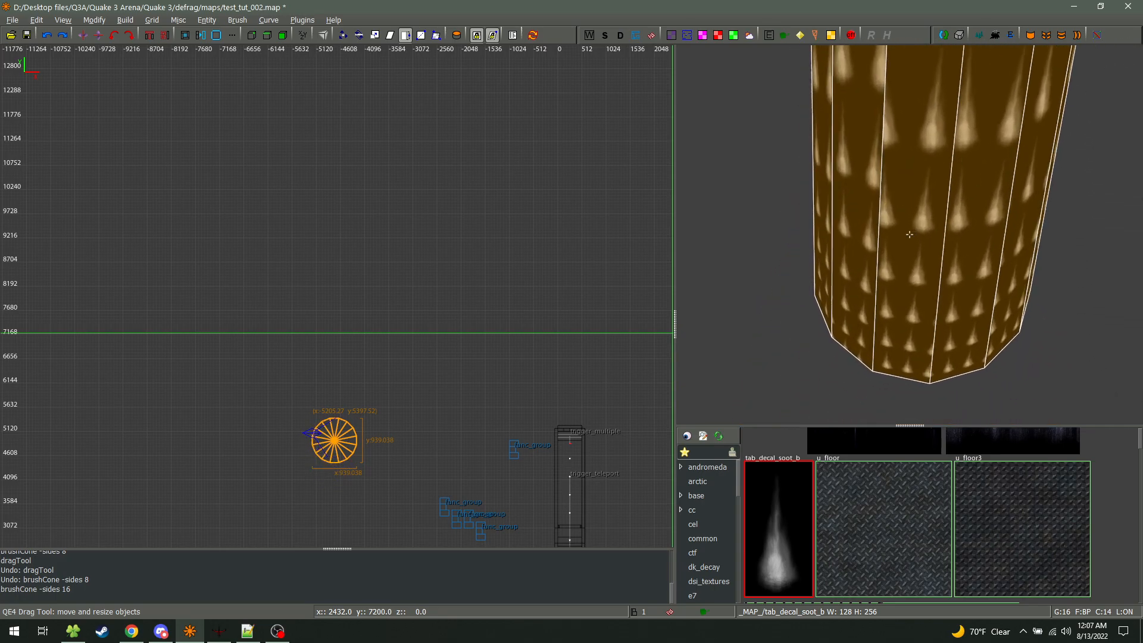
key(a)
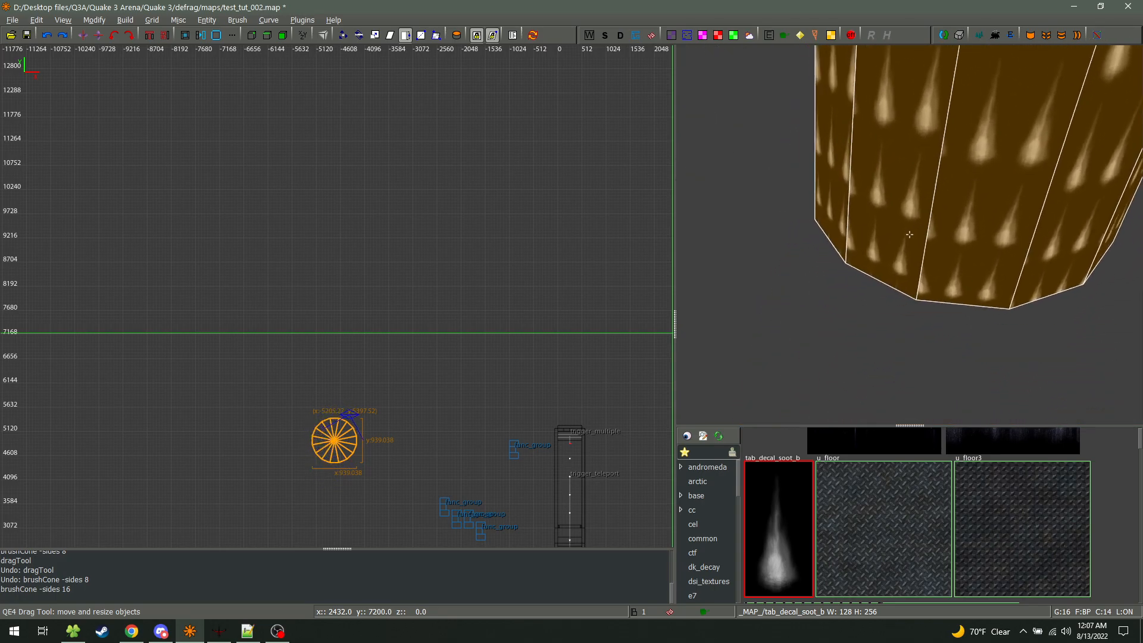
key(w)
key(a)
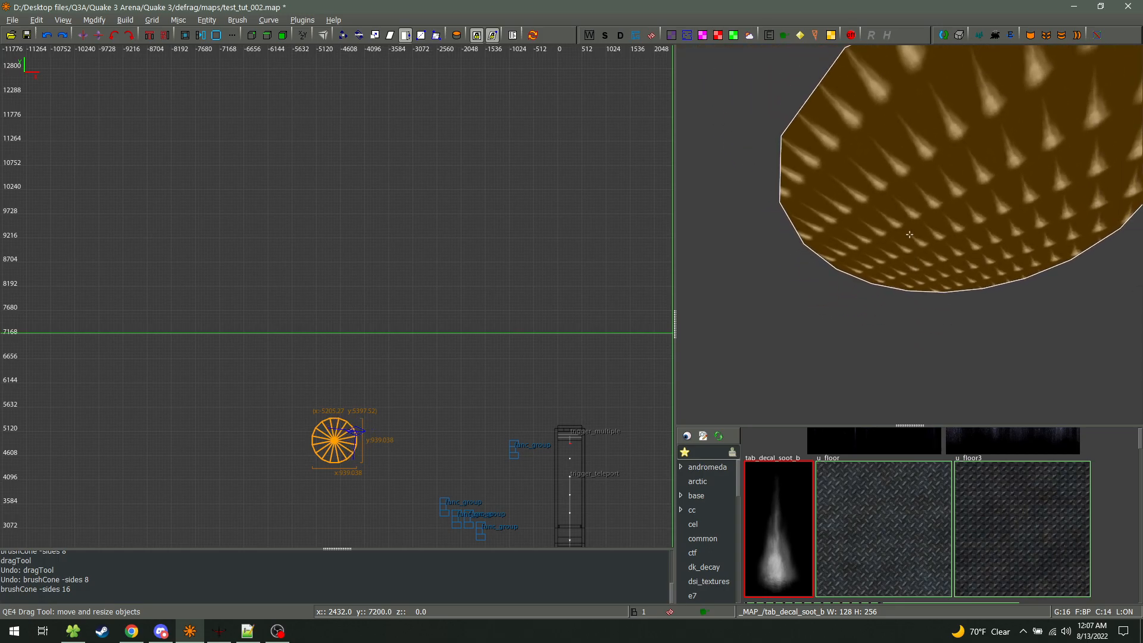
key(a)
key(s)
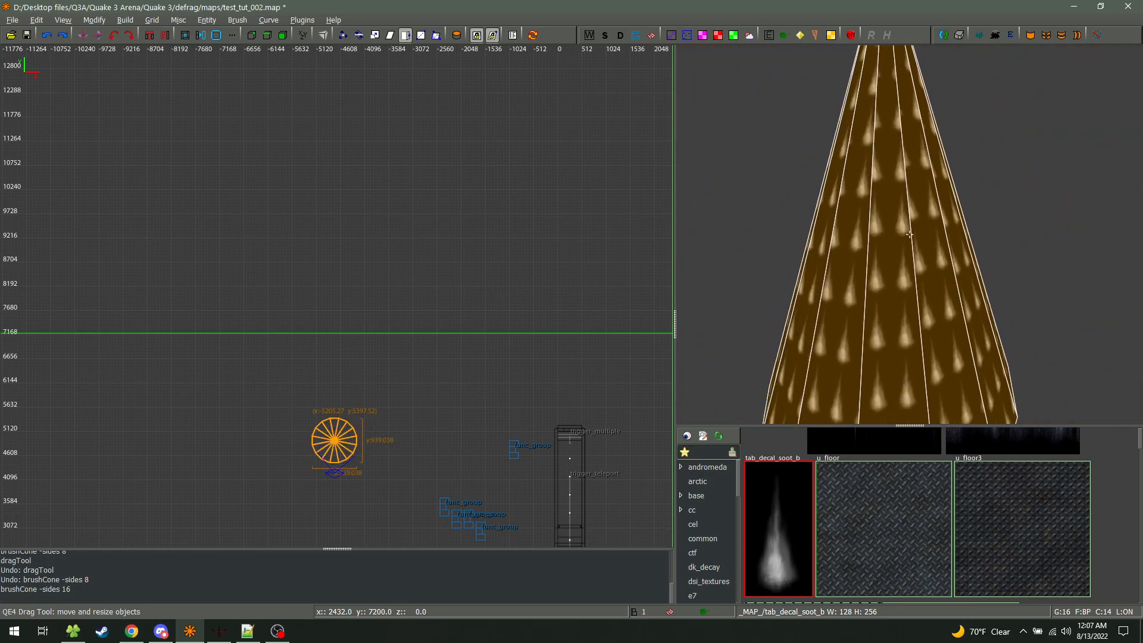
right_click(909, 234)
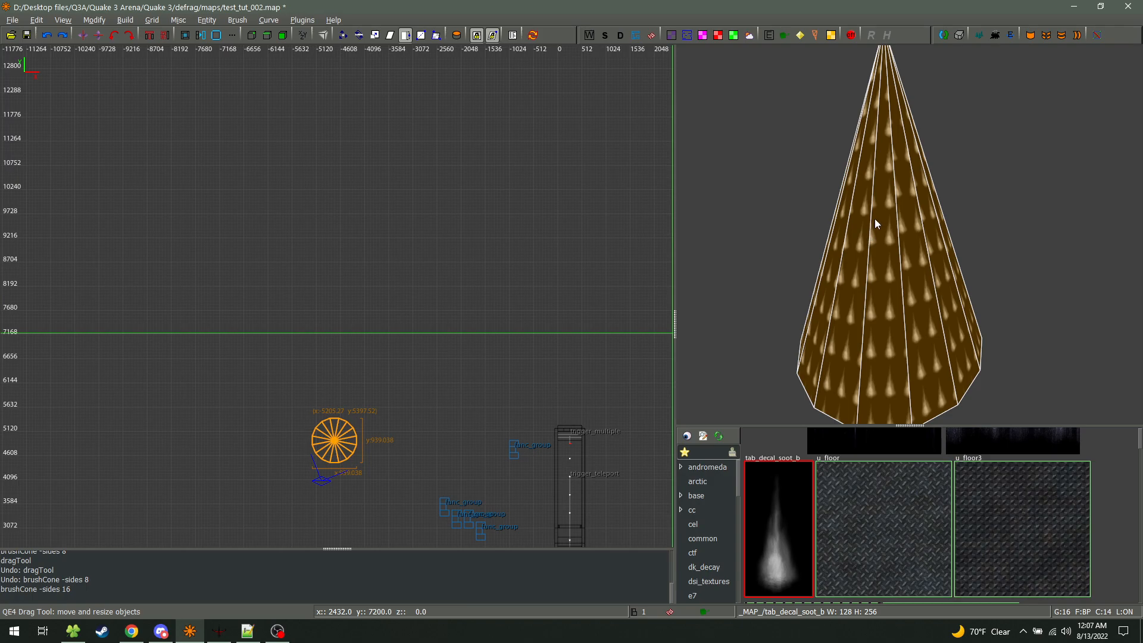
Try to convert the cone into a 32-sided sphere, and undo back to the flat 32-sided prism
key(n)
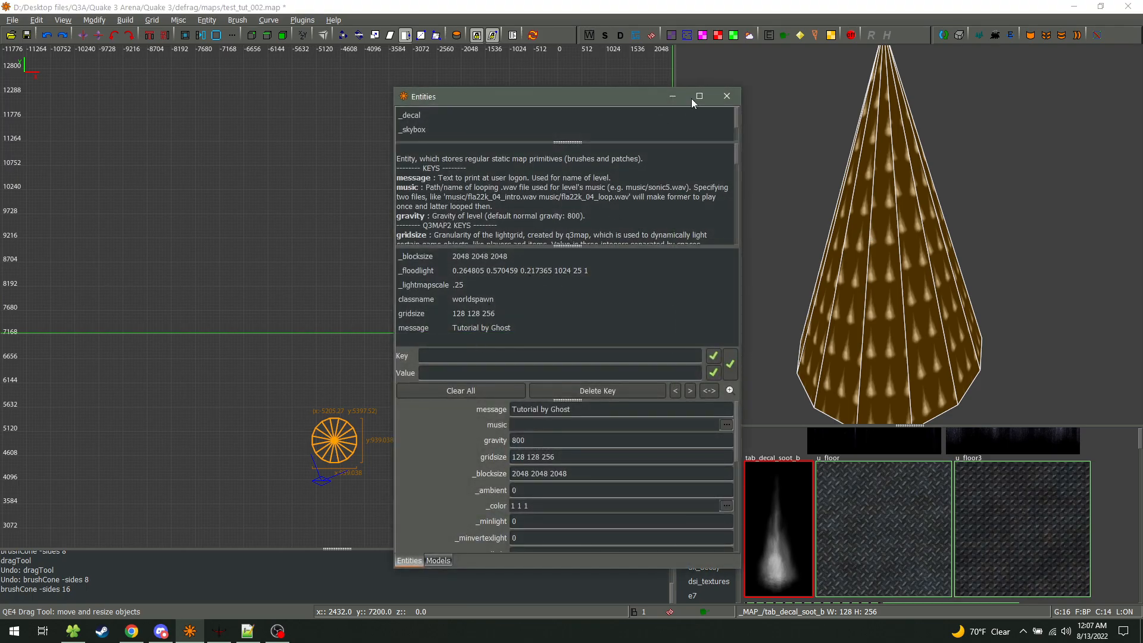
click(727, 96)
click(237, 19)
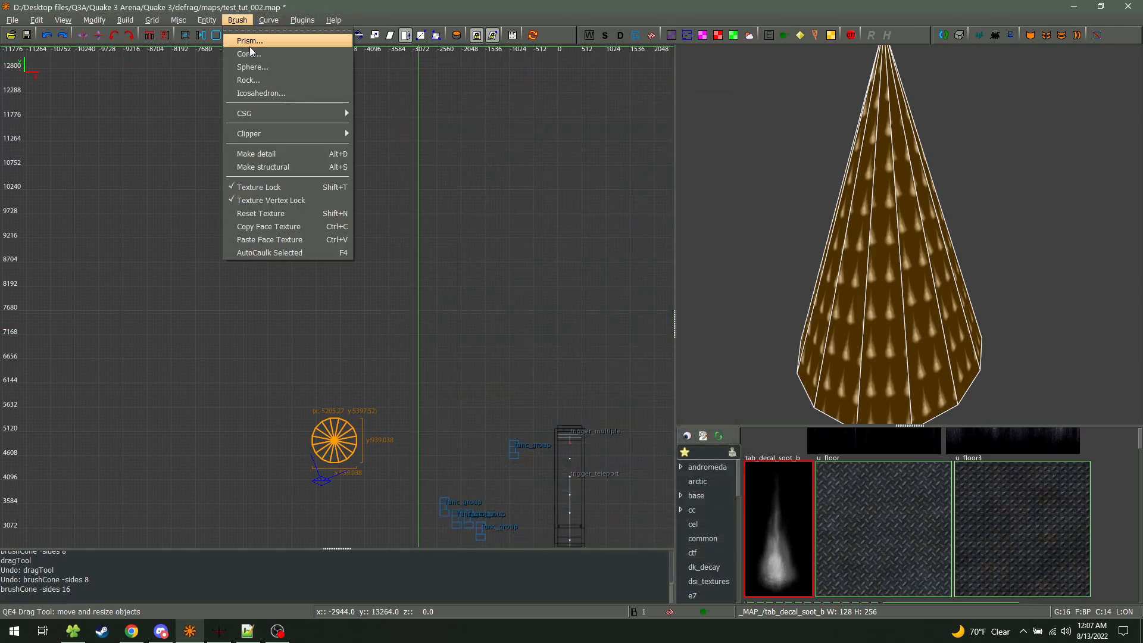
click(268, 67)
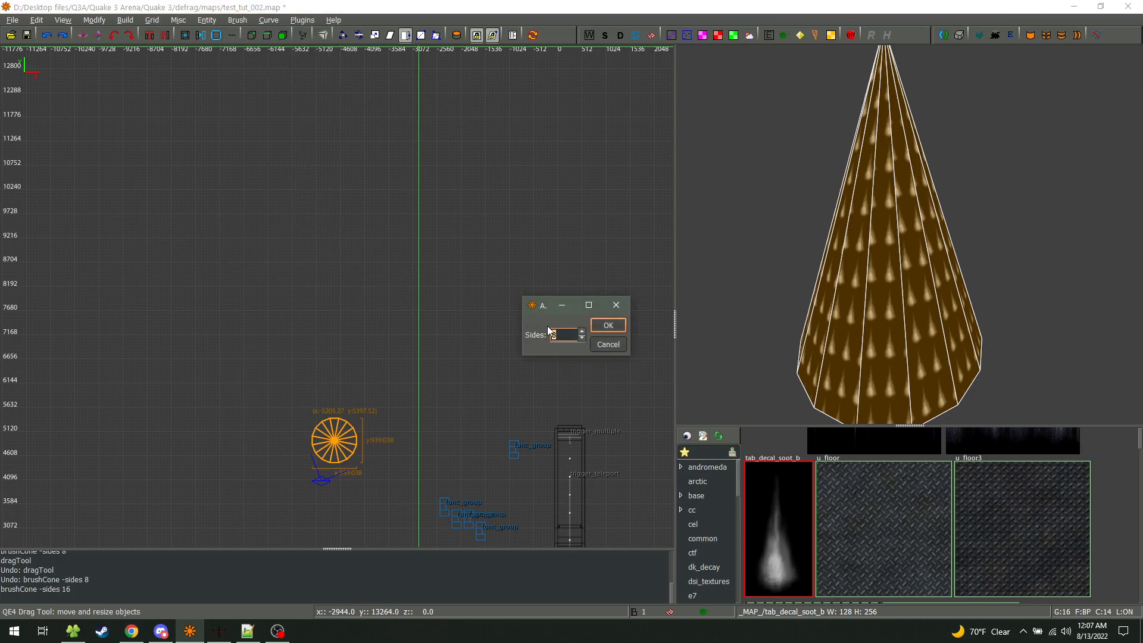
text(32)
key(Return)
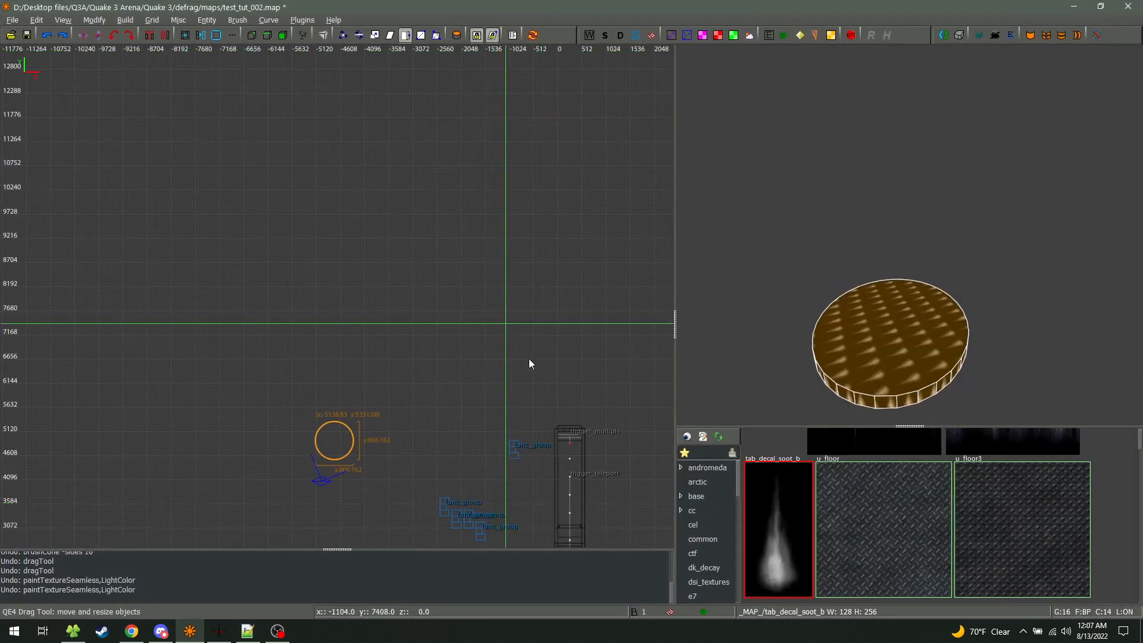
Stretch the flat prism upward in the front view to a height of about 3120 units
scroll(269, 338, down, 2)
key(ctrl+Tab)
scroll(269, 341, down, 1)
scroll(325, 317, up, 1)
drag(324, 287, 327, 189)
Convert the tall prism into an 8-sided sphere and view it from several angles
click(238, 21)
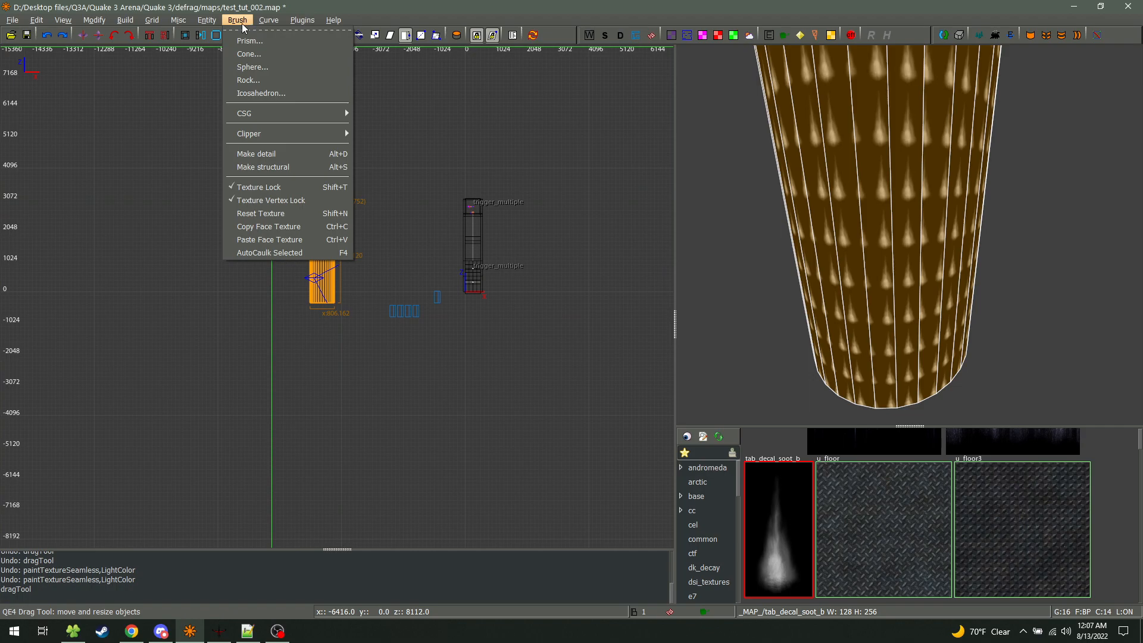
click(266, 71)
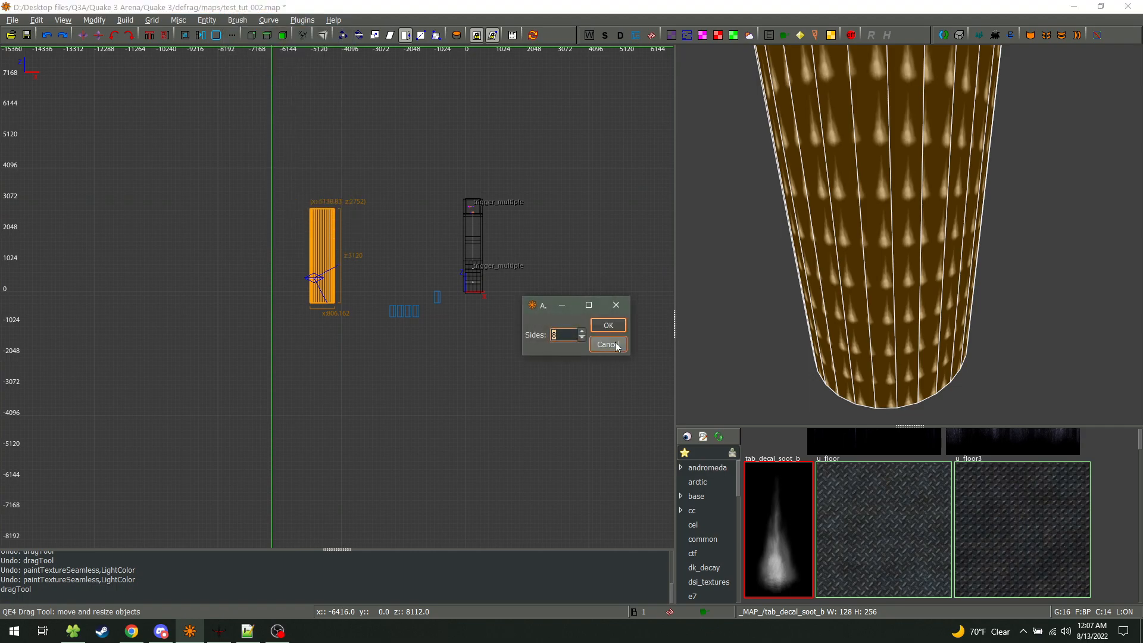
click(609, 325)
right_click(909, 235)
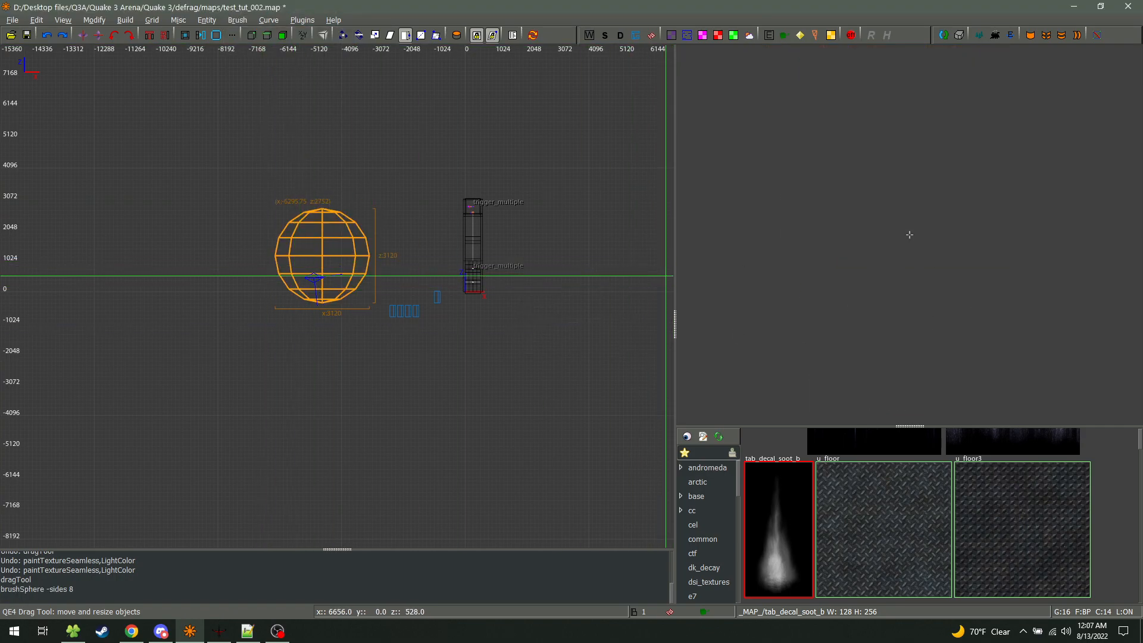
scroll(909, 235, down, 5)
scroll(909, 234, down, 4)
scroll(909, 234, up, 4)
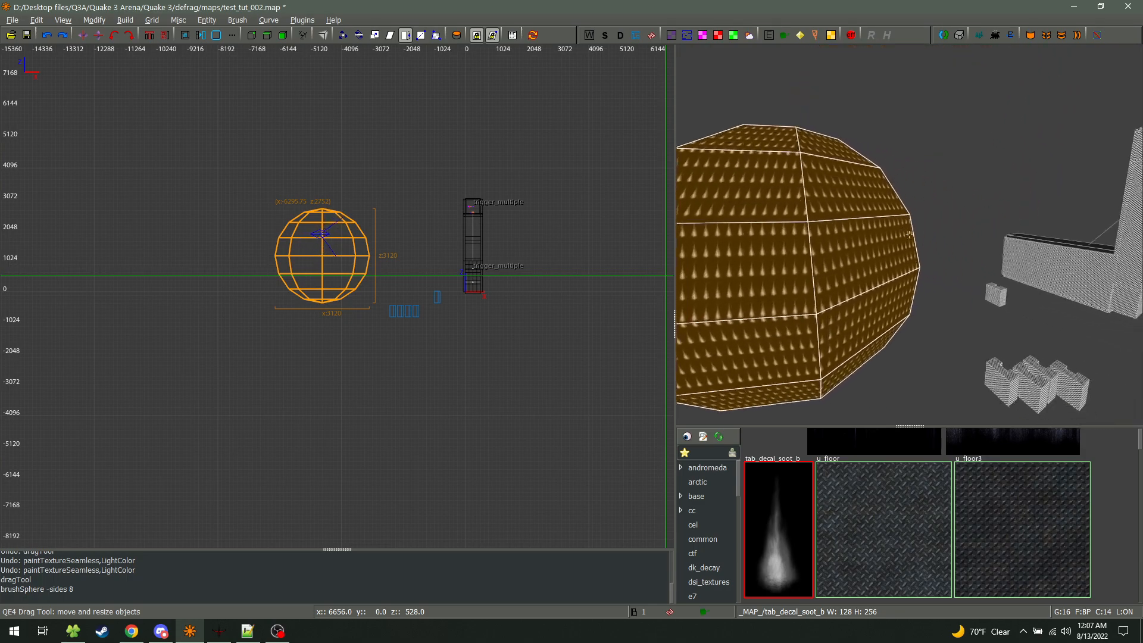
scroll(909, 235, down, 4)
right_click(909, 235)
Reselect the sphere, hollow it with Make Room, check its wall brushes from inside, and undo the operation
key(Escape)
shift+click(777, 211)
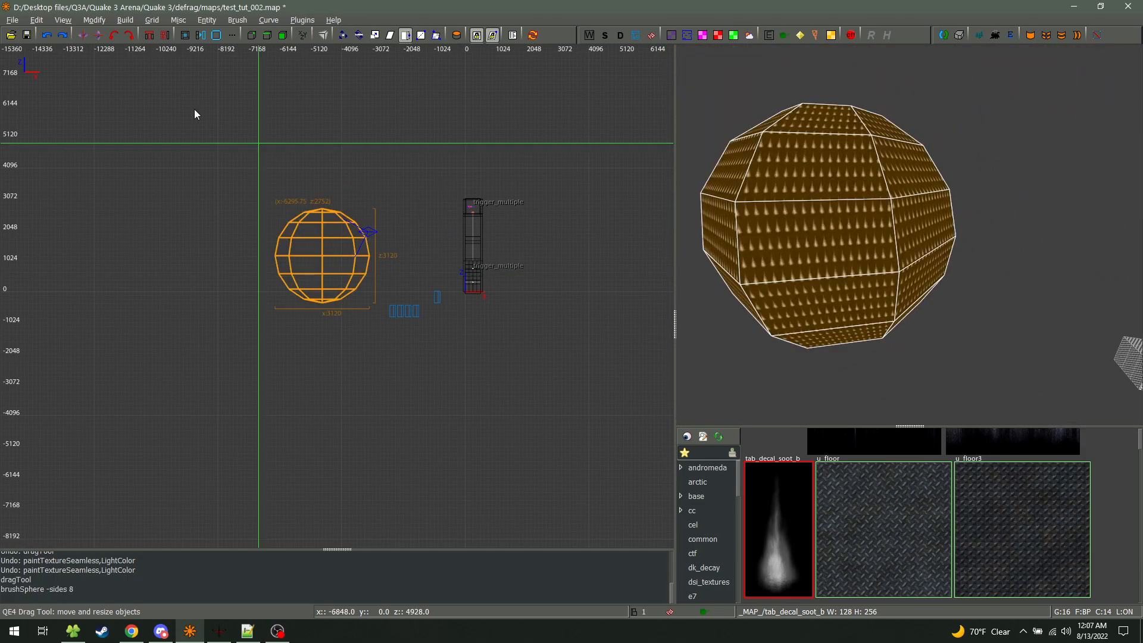
click(216, 35)
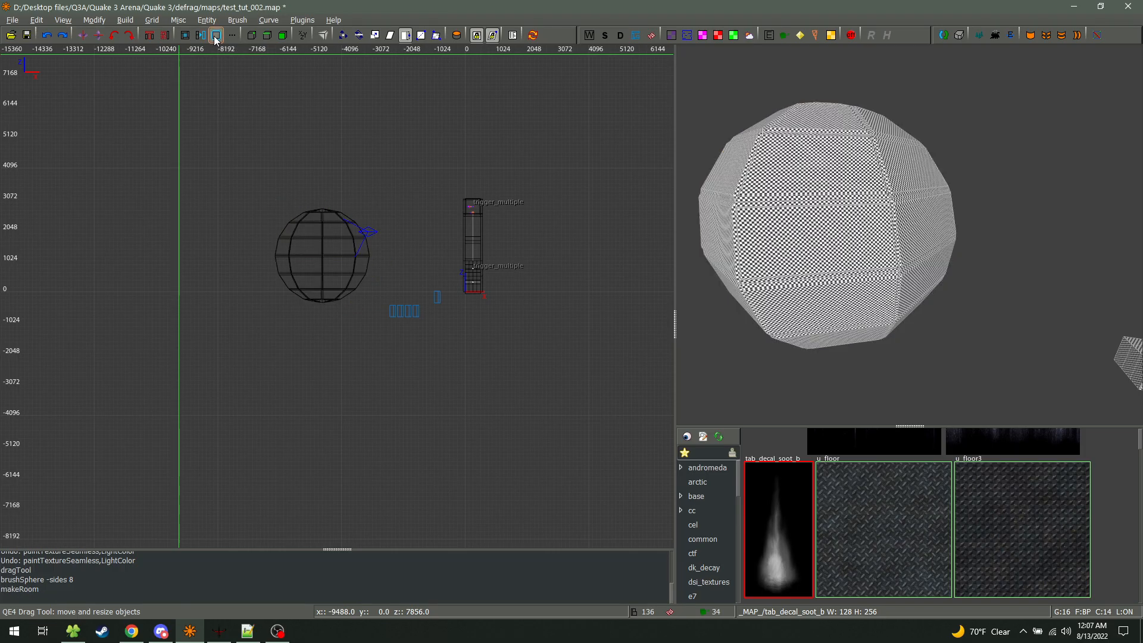
scroll(910, 238, up, 3)
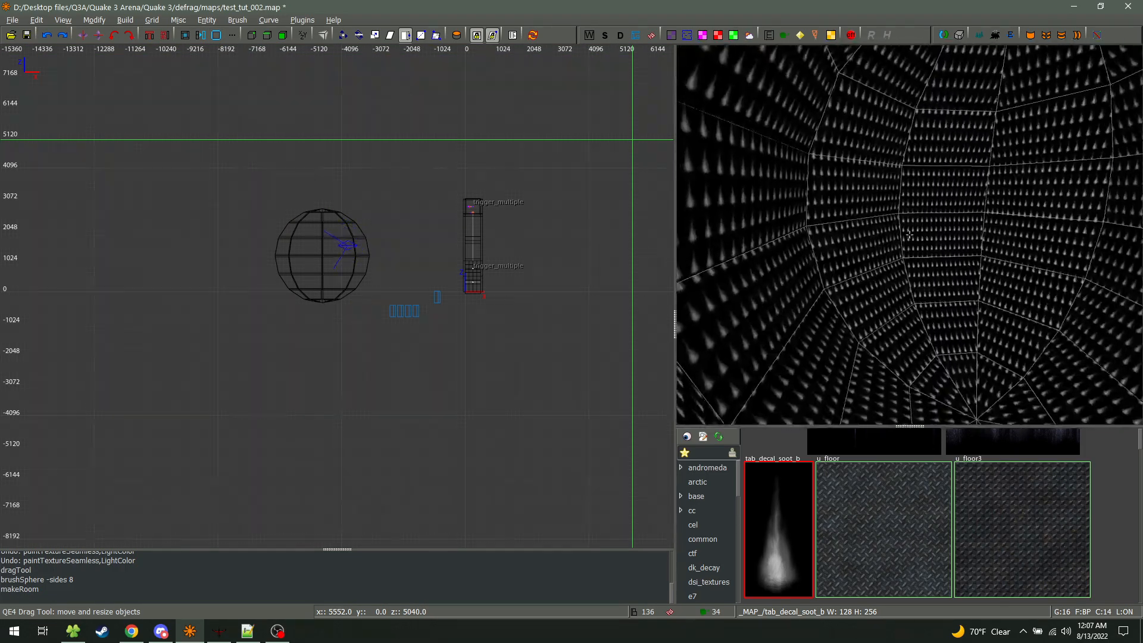
right_click(910, 237)
mouse_move(893, 387)
shift+mouse_down()
mouse_move(854, 212)
mouse_move(1087, 235)
mouse_move(1063, 424)
mouse_move(904, 208)
mouse_move(919, 185)
mouse_move(882, 137)
mouse_move(733, 208)
shift+mouse_up()
key(Escape)
right_click(925, 237)
right_click(925, 236)
key(ctrl+z)
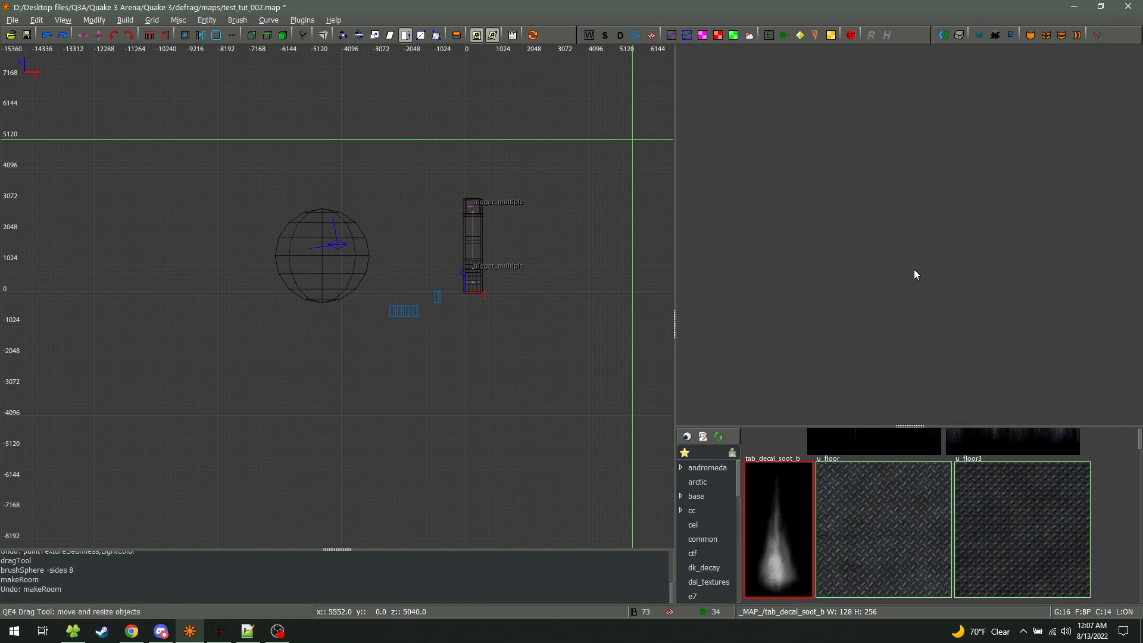
Reselect the sphere and hollow it diagonally with the CSG Tool, using a thickness of 16 and the -faces option
key(s)
right_click(910, 235)
shift+click(909, 234)
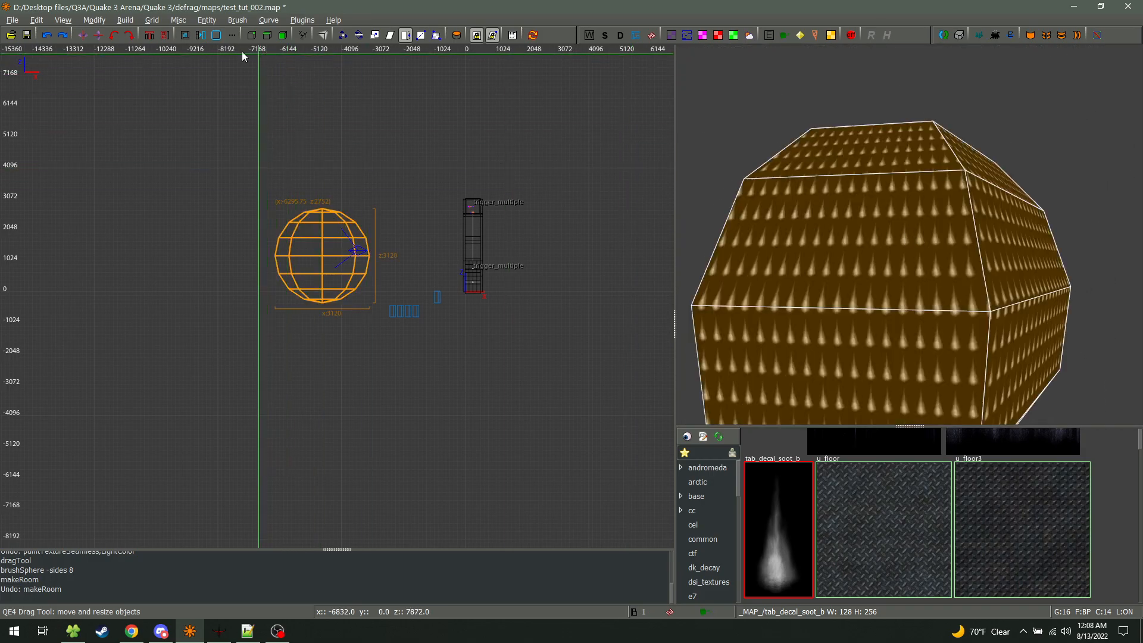
click(236, 35)
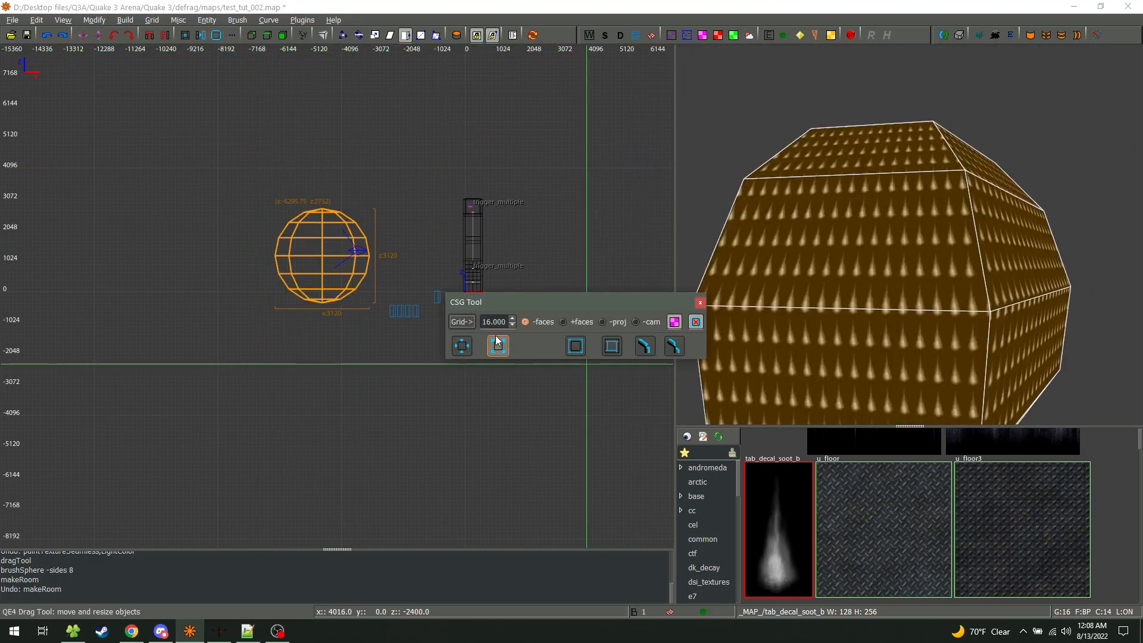
drag(516, 300, 416, 272)
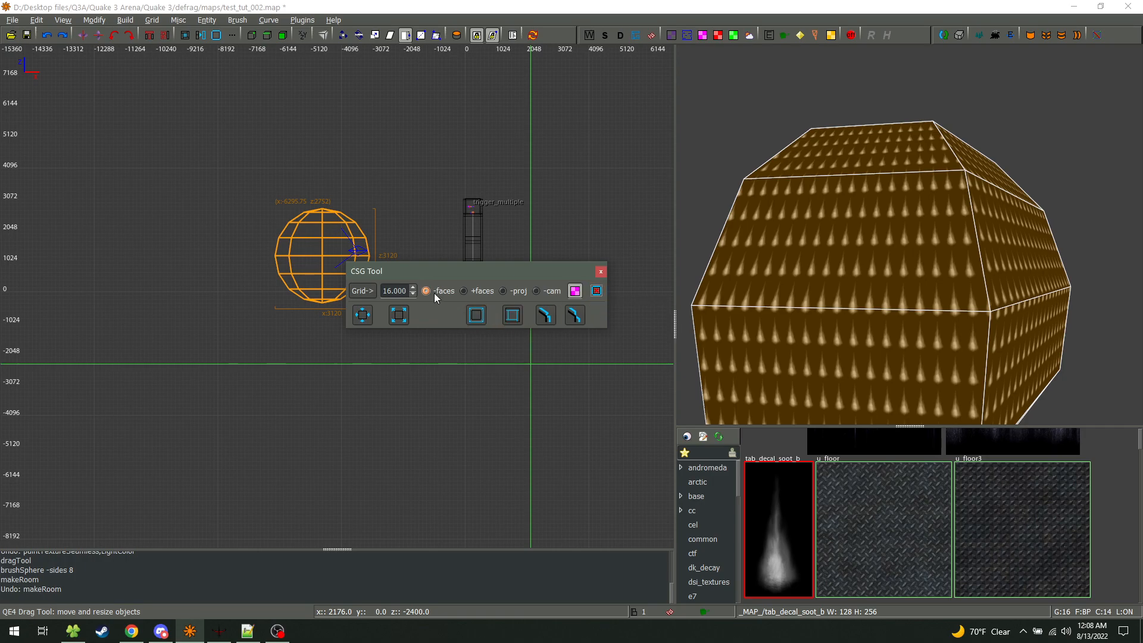
click(477, 317)
Select a face on the hollowed sphere's shell and examine the wall thickness and corner joints in the front view
right_click(774, 286)
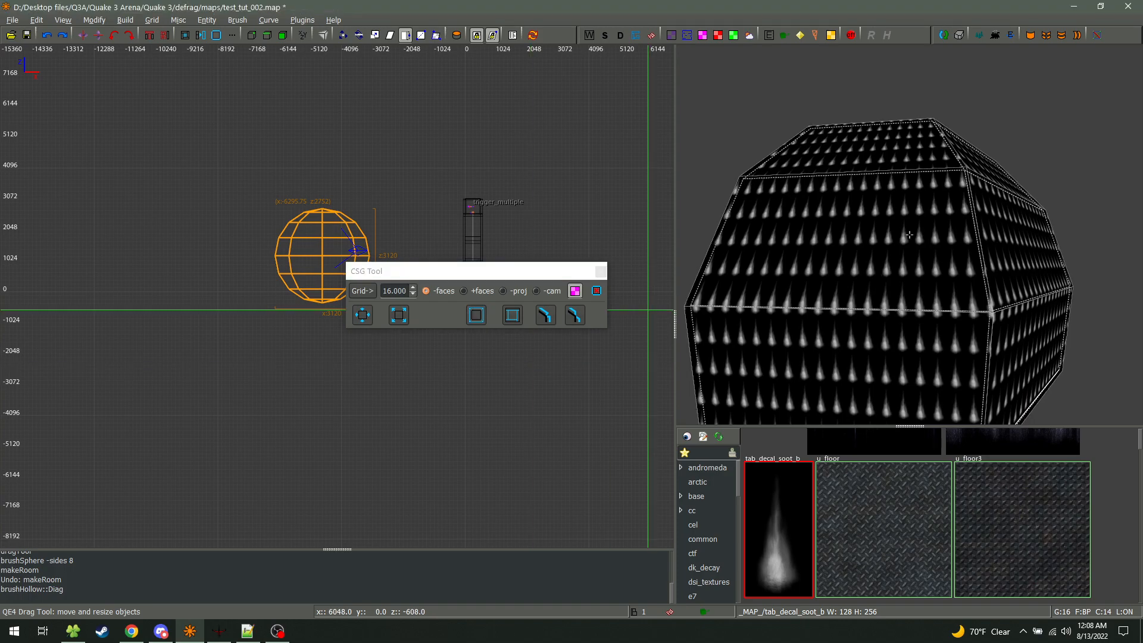
key(w)
ctrl+shift+click(855, 225)
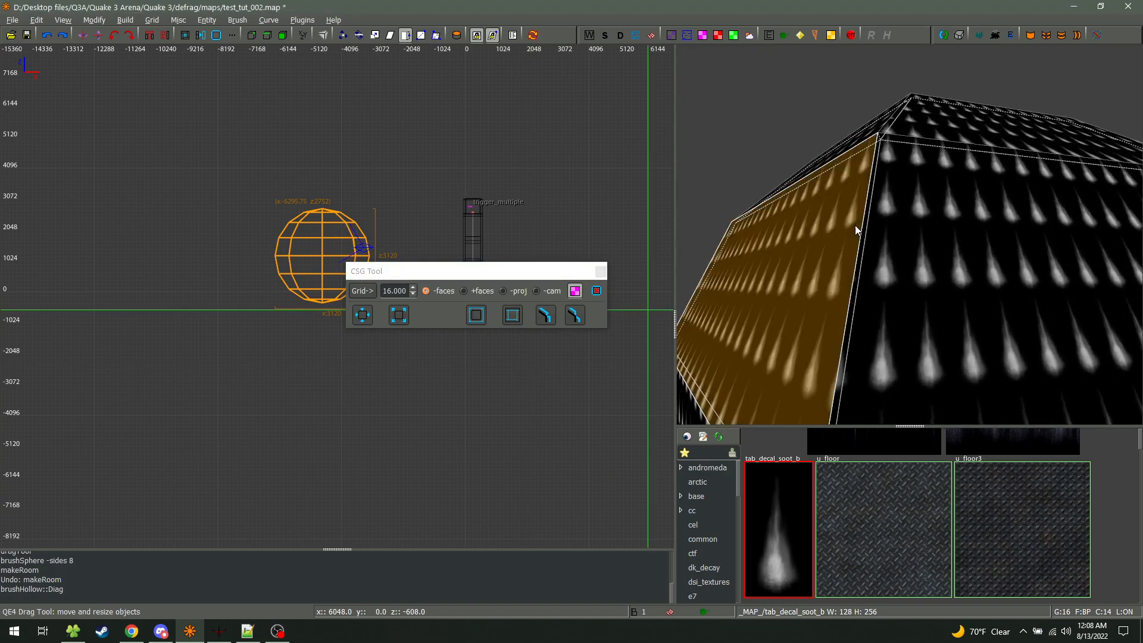
scroll(351, 236, up, 10)
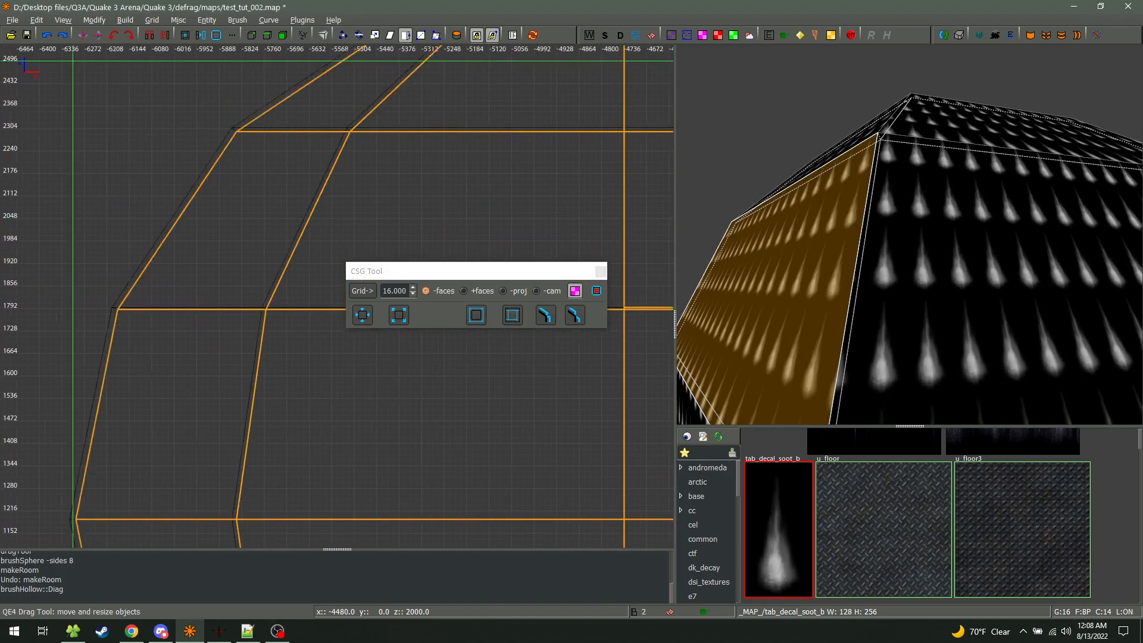
scroll(191, 285, up, 4)
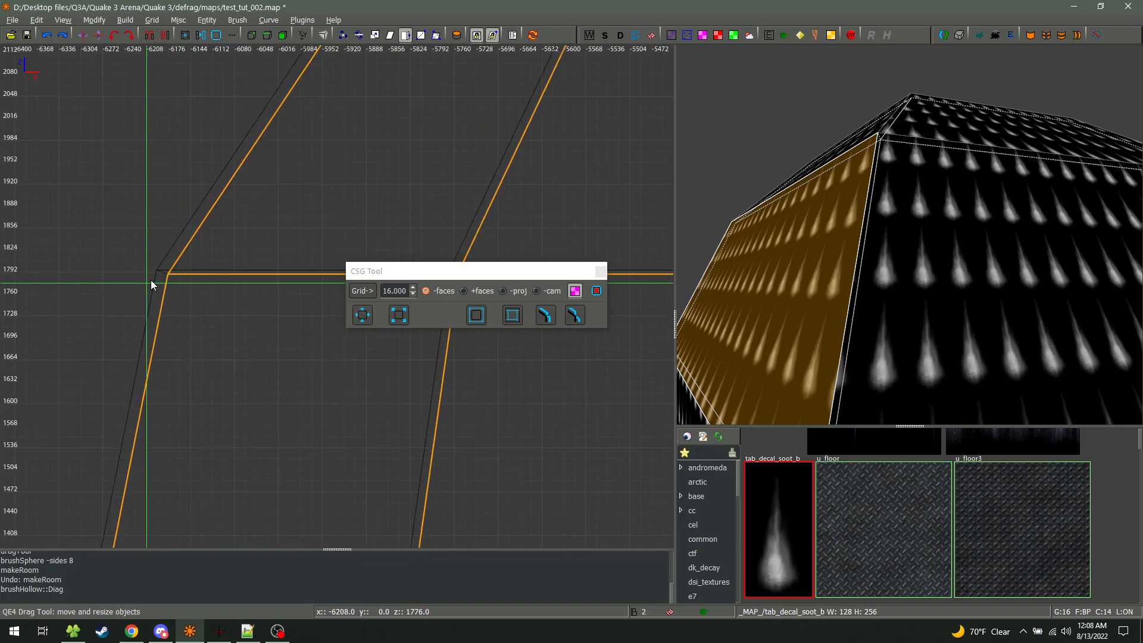
Select two adjacent upper wall brushes of the hollowed sphere and examine their corner joints in the front view
ctrl+shift+click(912, 230)
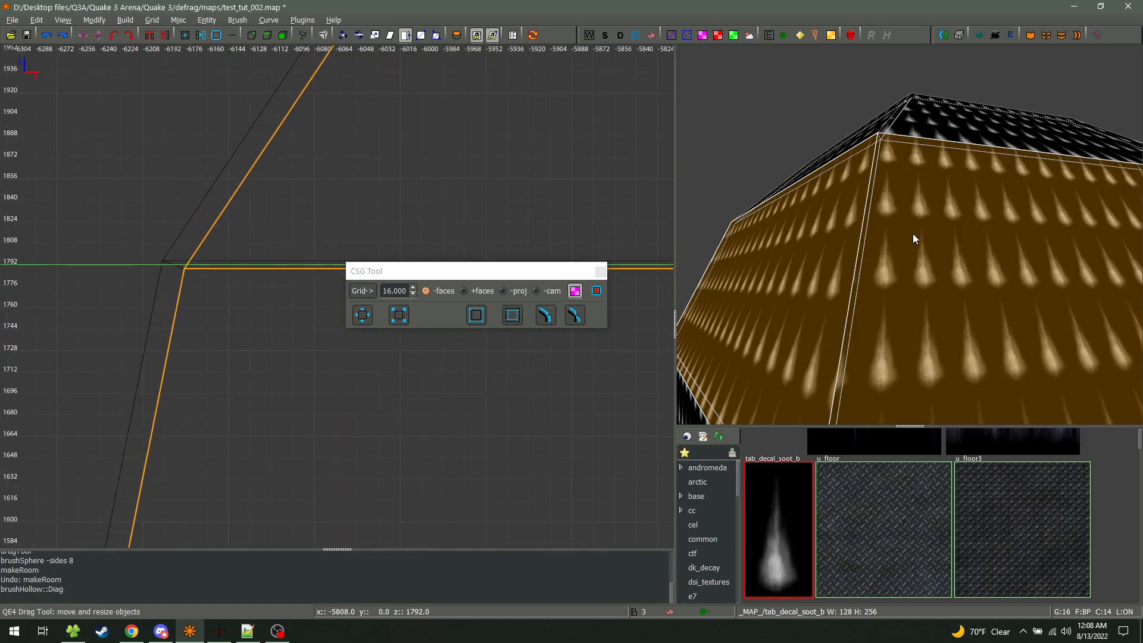
key(Escape)
right_click(888, 170)
right_click(909, 234)
shift+click(912, 201)
shift+click(881, 200)
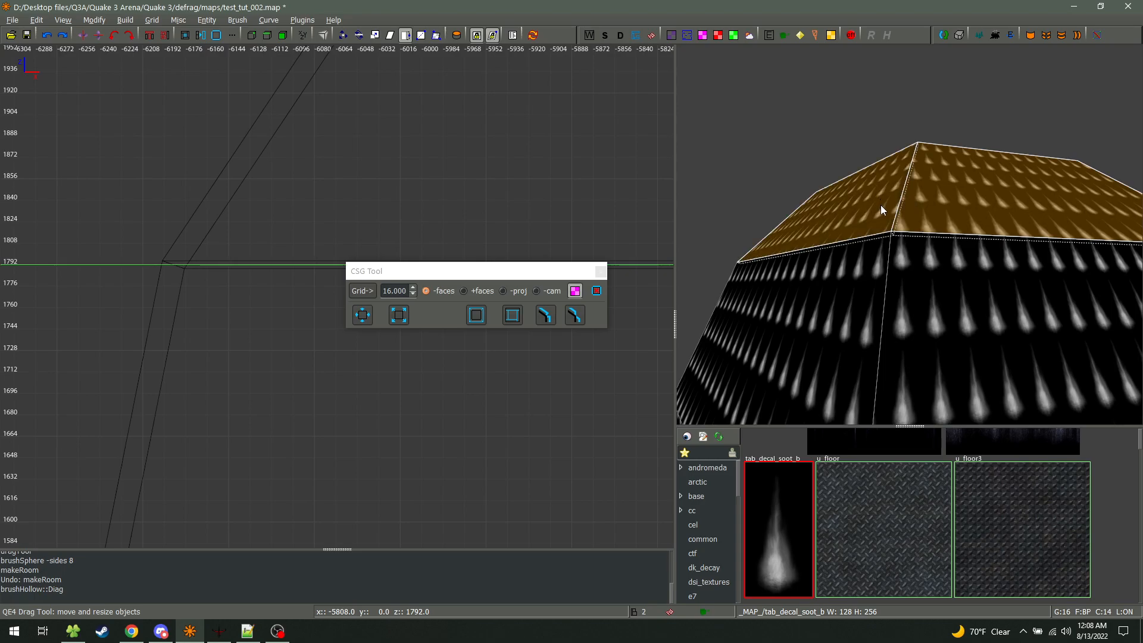
scroll(241, 449, down, 5)
mouse_move(245, 445)
right_down()
mouse_move(334, 481)
mouse_move(175, 642)
right_up()
scroll(334, 481, down, 1)
scroll(356, 387, up, 4)
right_drag(356, 388, 294, 254)
scroll(356, 387, up, 3)
mouse_move(290, 370)
right_down()
mouse_move(0, 425)
mouse_move(0, 449)
right_up()
right_drag(364, 369, 0, 303)
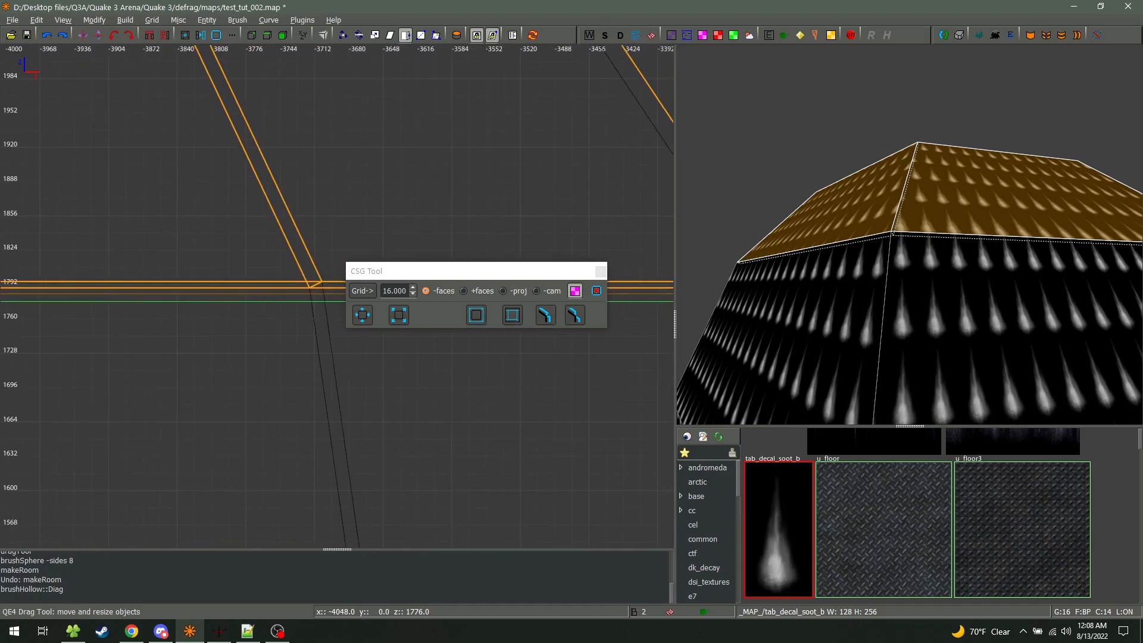
Approach the shell's corner in the camera view and delete one upper wall brush to expose what lies behind it
right_click(966, 247)
key(w)
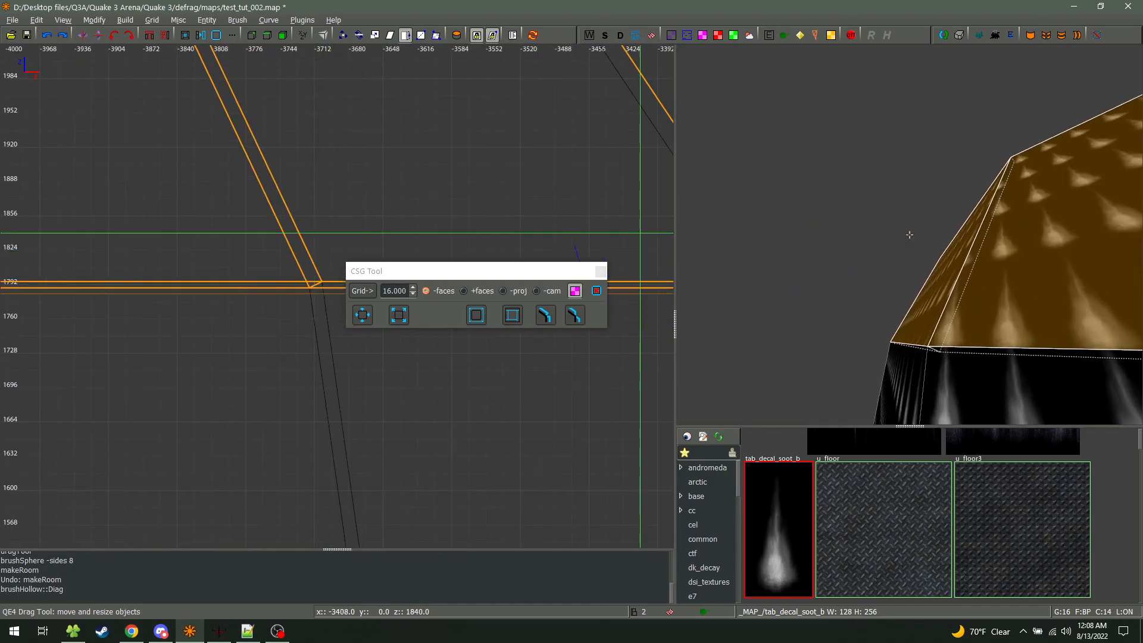
key(d)
right_click(909, 235)
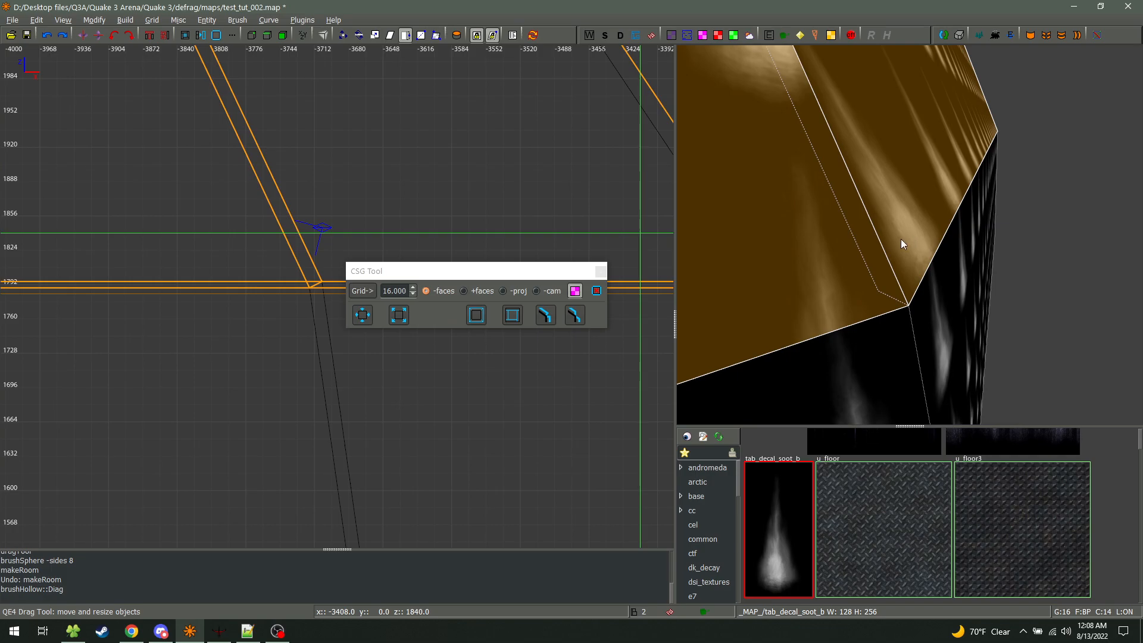
key(Escape)
shift+click(910, 201)
key(BackSpace)
Examine the opening in the shell, toggling nearby brushes and selecting the checkered core brush inside
right_click(924, 209)
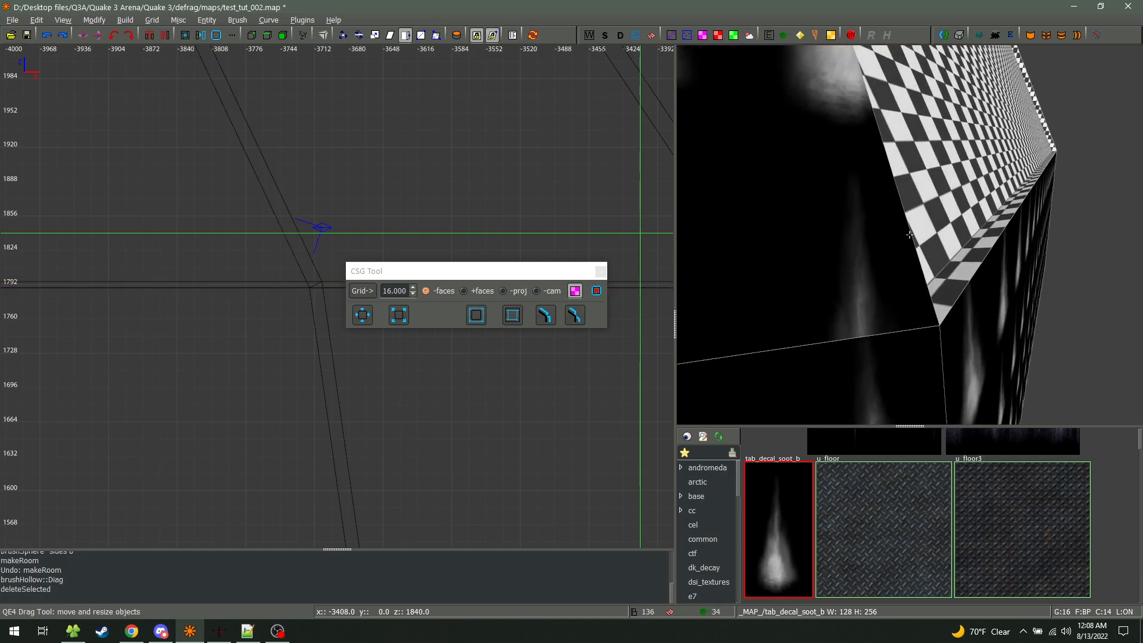
key(d)
right_click(909, 235)
shift+click(919, 218)
shift+click(906, 262)
shift+click(910, 216)
shift+click(903, 270)
right_click(903, 270)
key(a)
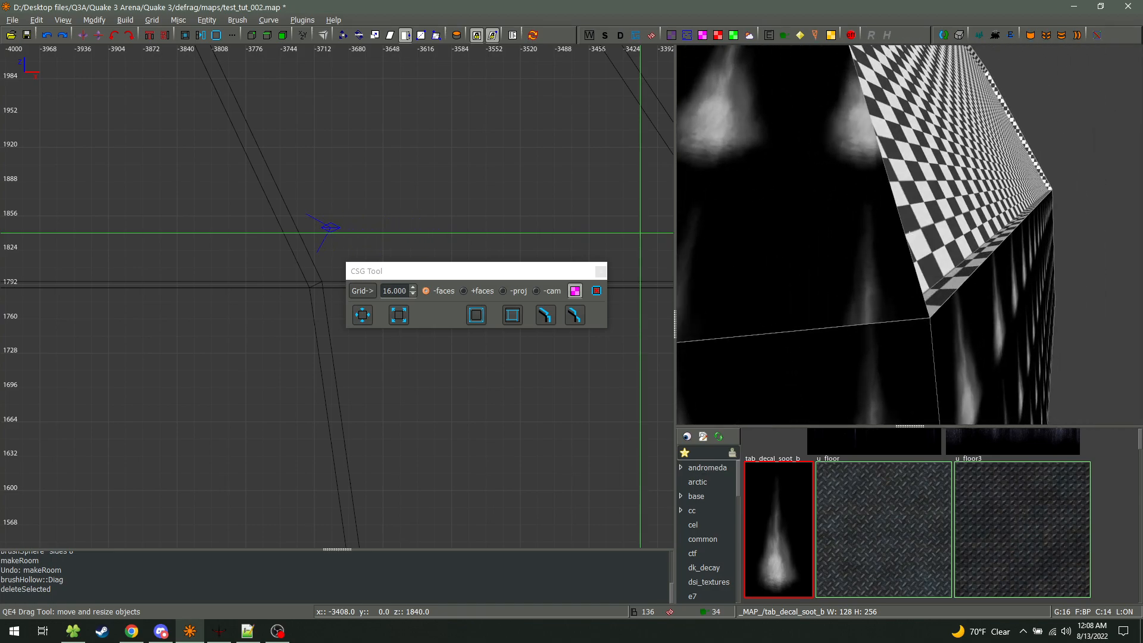
shift+click(940, 182)
right_click(940, 183)
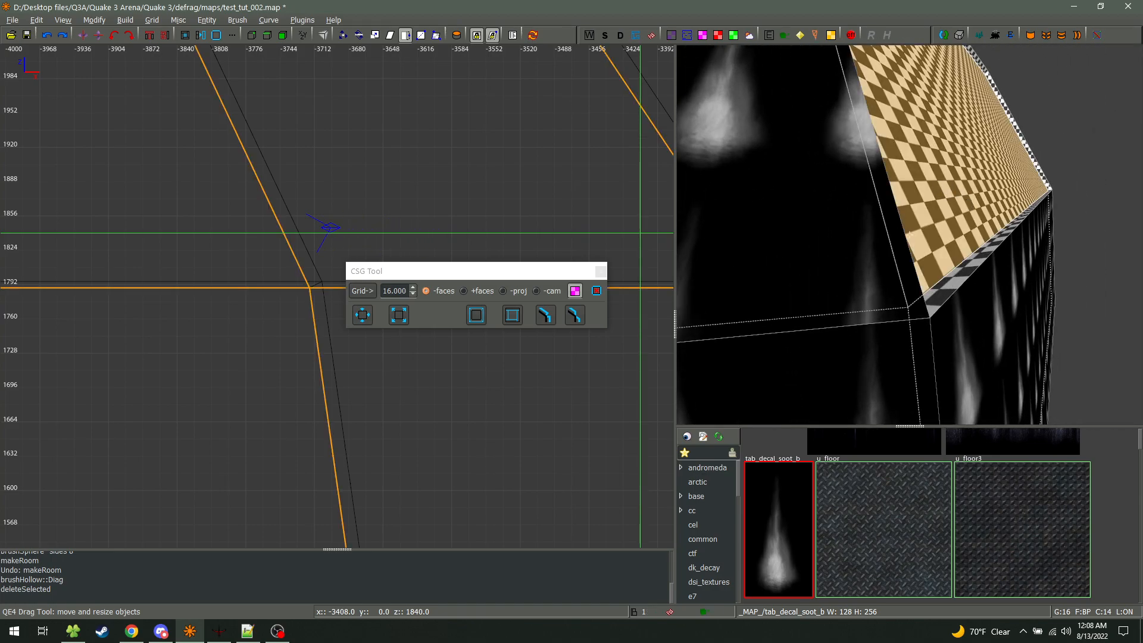
key(s)
right_click(910, 234)
Undo the wall brush deletion and hide that wall brush instead
key(ctrl+z)
key(Escape)
shift+click(906, 224)
key(h)
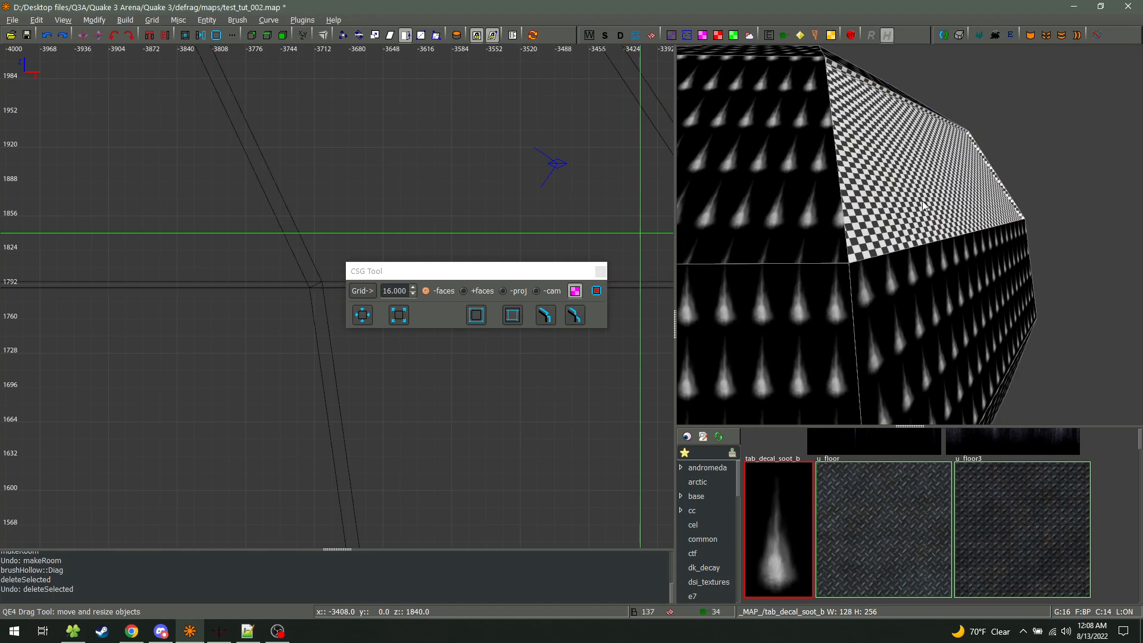
Undo the diagonal hollow so that the solid 8-sided sphere is restored
key(ctrl+z)
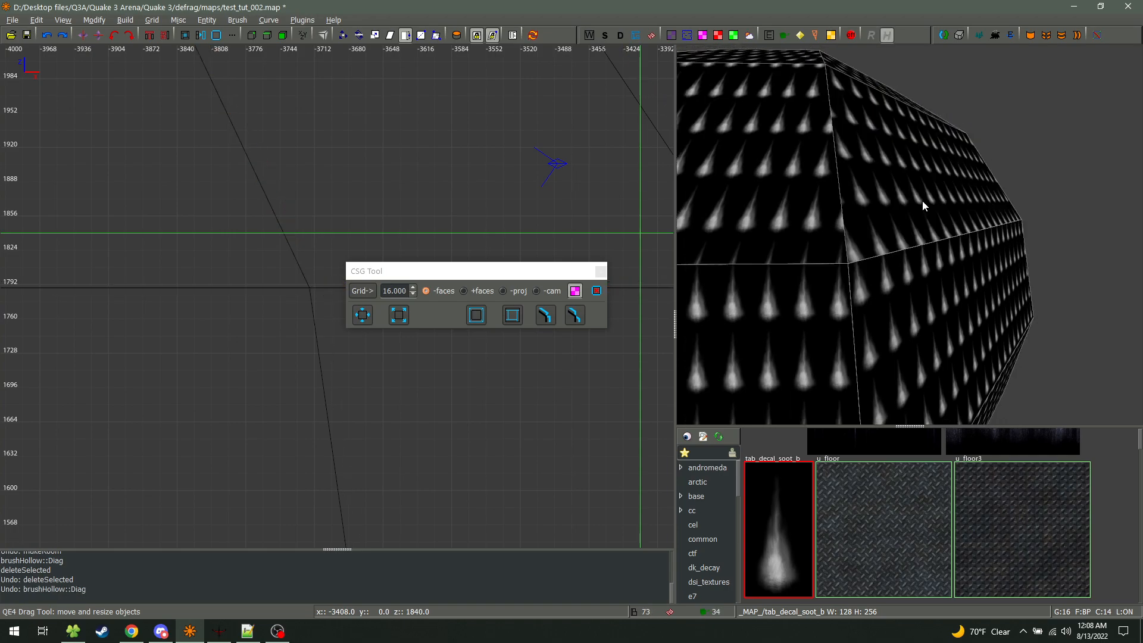
key(ctrl+z)
key(ctrl+y)
Reselect the sphere and hollow it diagonally at thickness 16 with -faces and the option to remove the inner brush enabled
shift+click(898, 205)
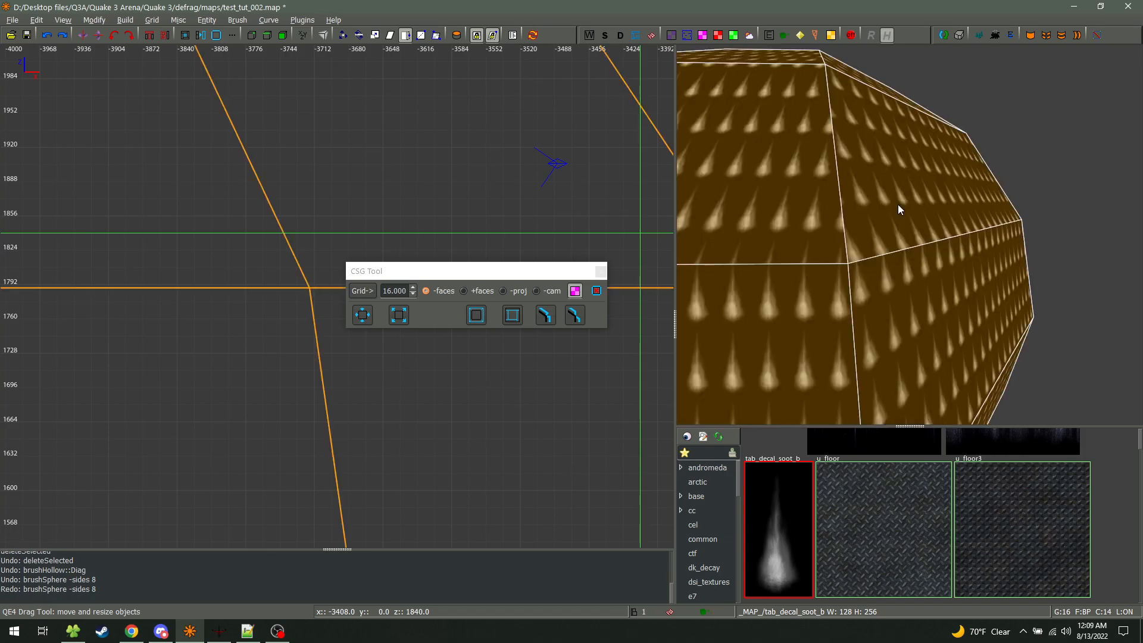
click(596, 292)
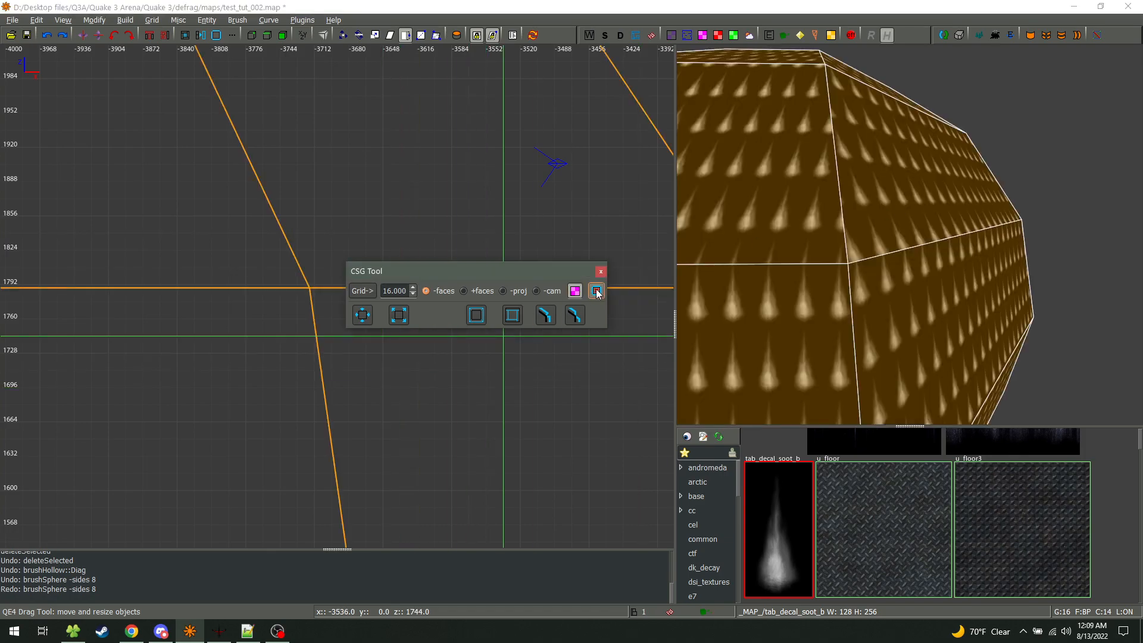
click(477, 315)
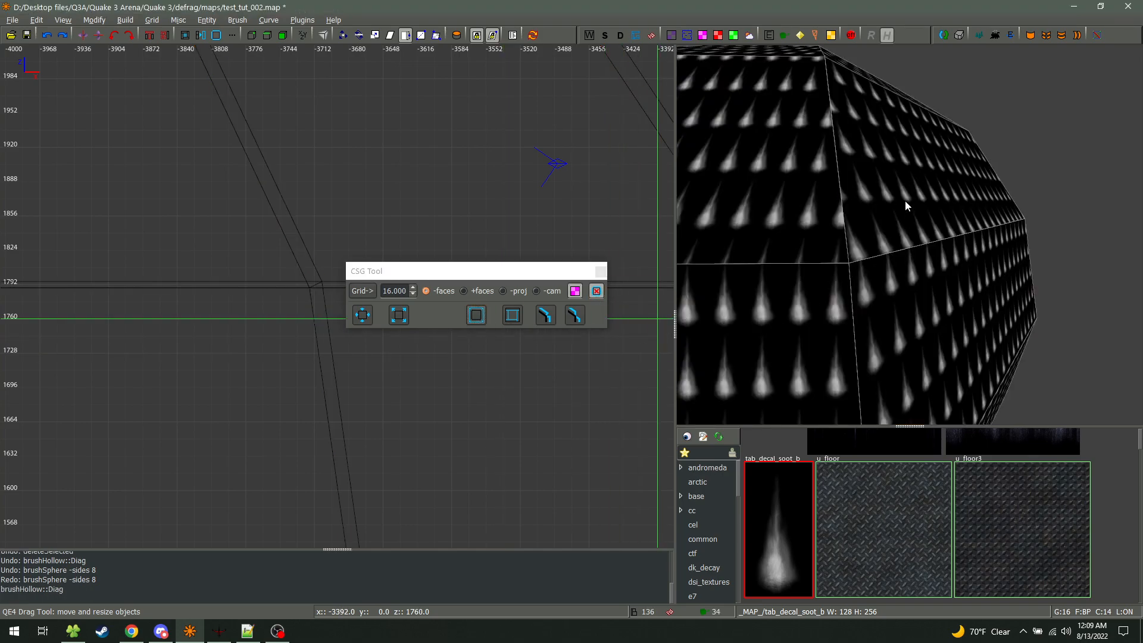
Hide one wall brush of the shell and look around the empty interior through the opening
key(h)
right_click(895, 231)
key(w)
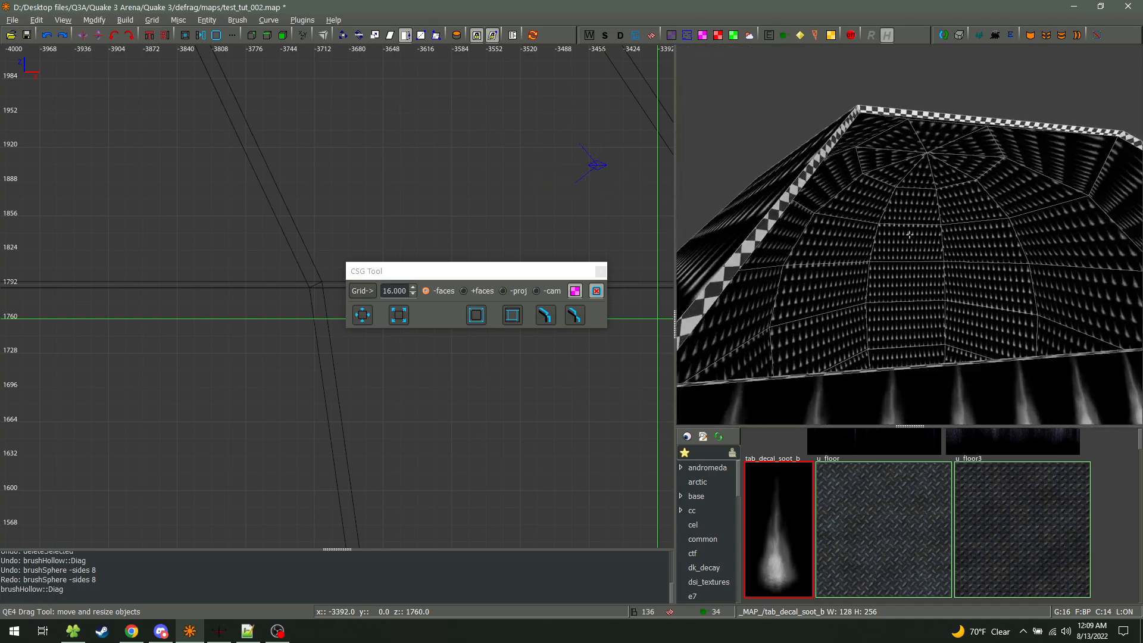
key(w)
right_click(910, 234)
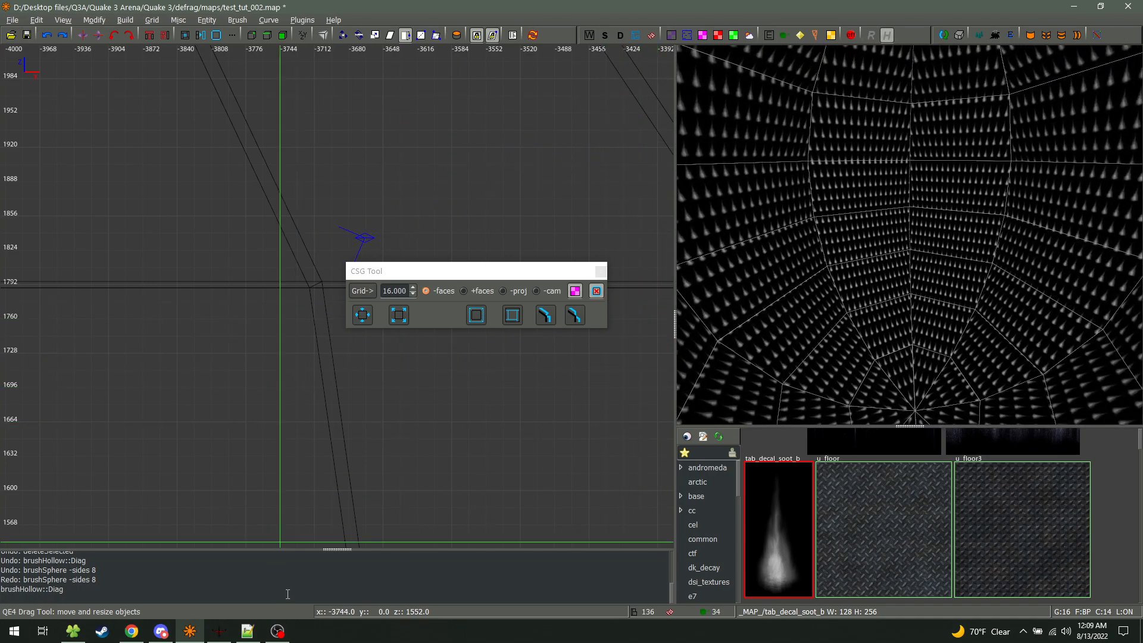
Switch to OBS Studio to check the recording status, and return to the level editor
click(281, 633)
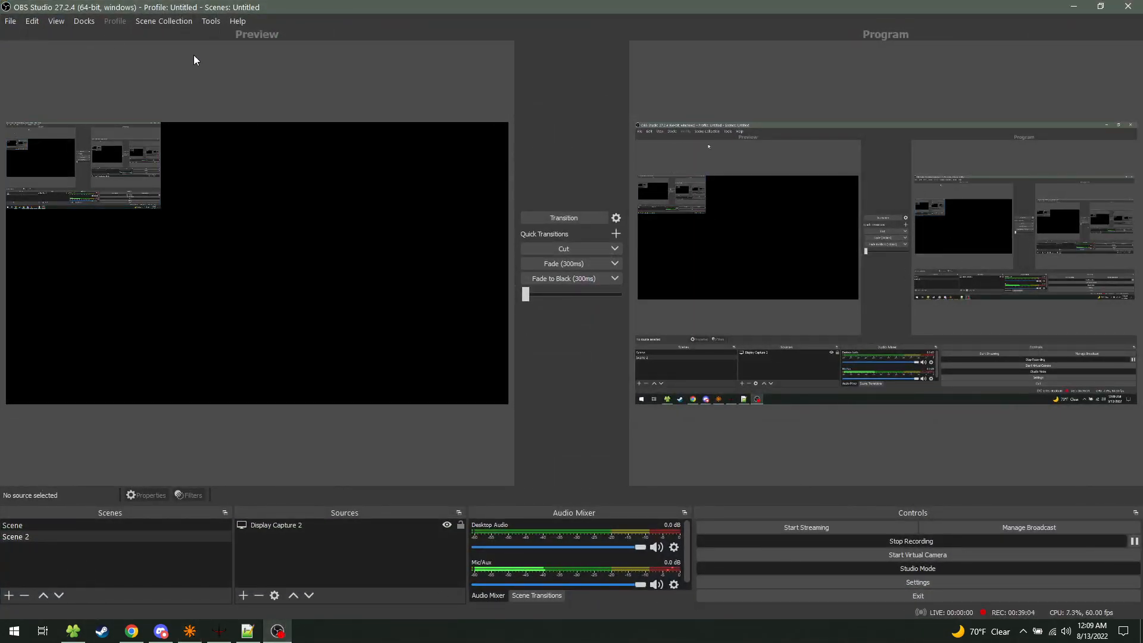
click(1072, 9)
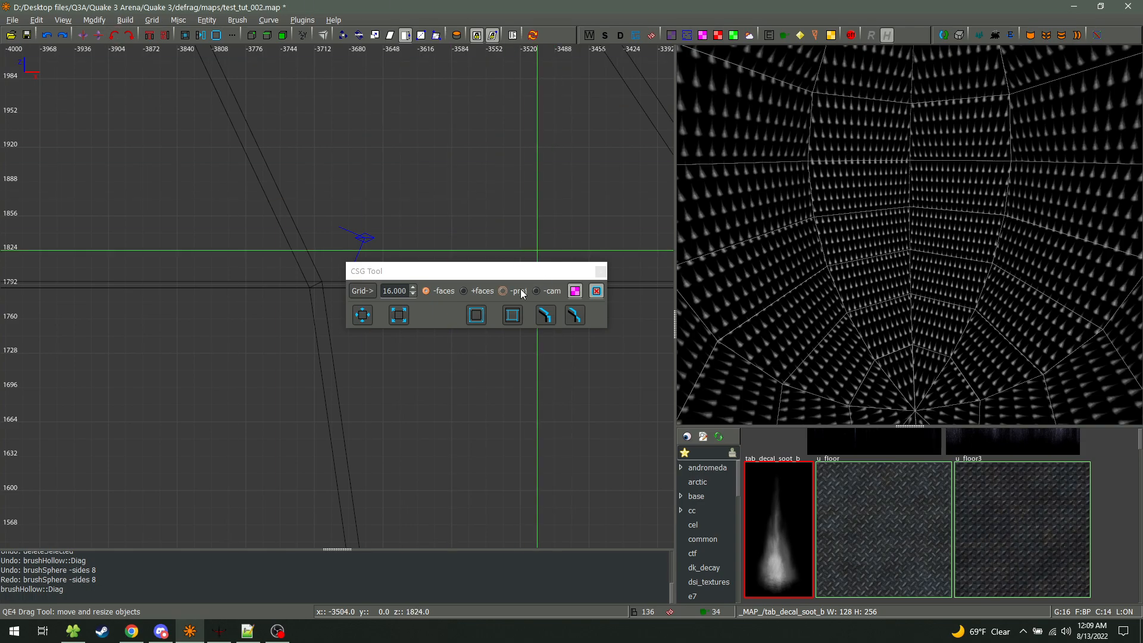
Back the camera out of the shell and undo the diagonal hollow
right_click(910, 278)
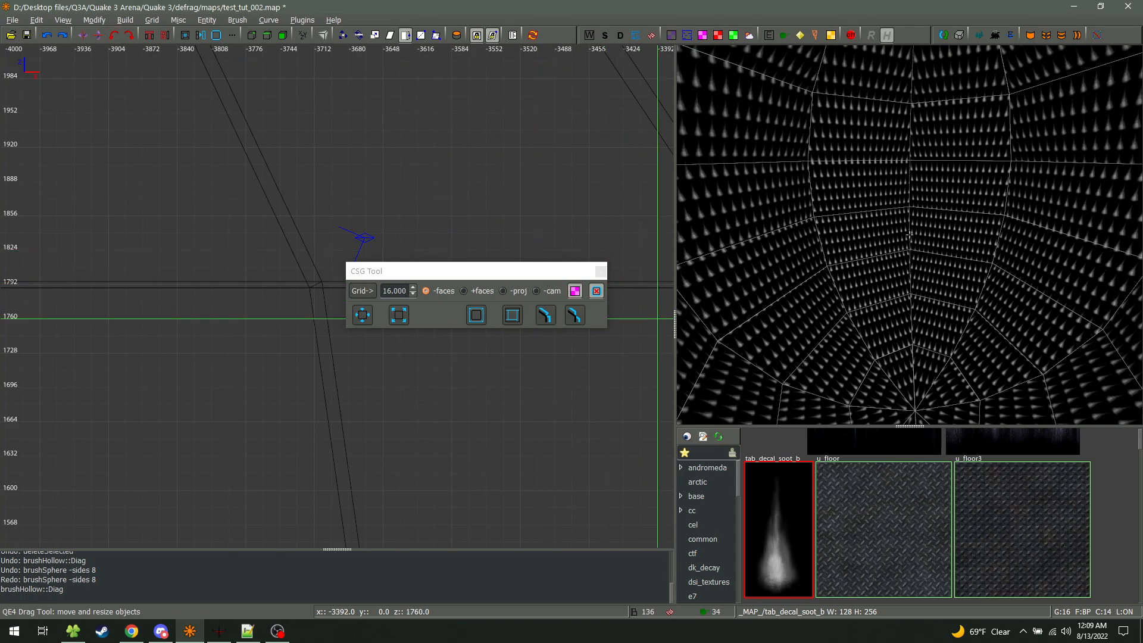
scroll(909, 235, down, 3)
scroll(910, 235, down, 3)
key(ctrl+z)
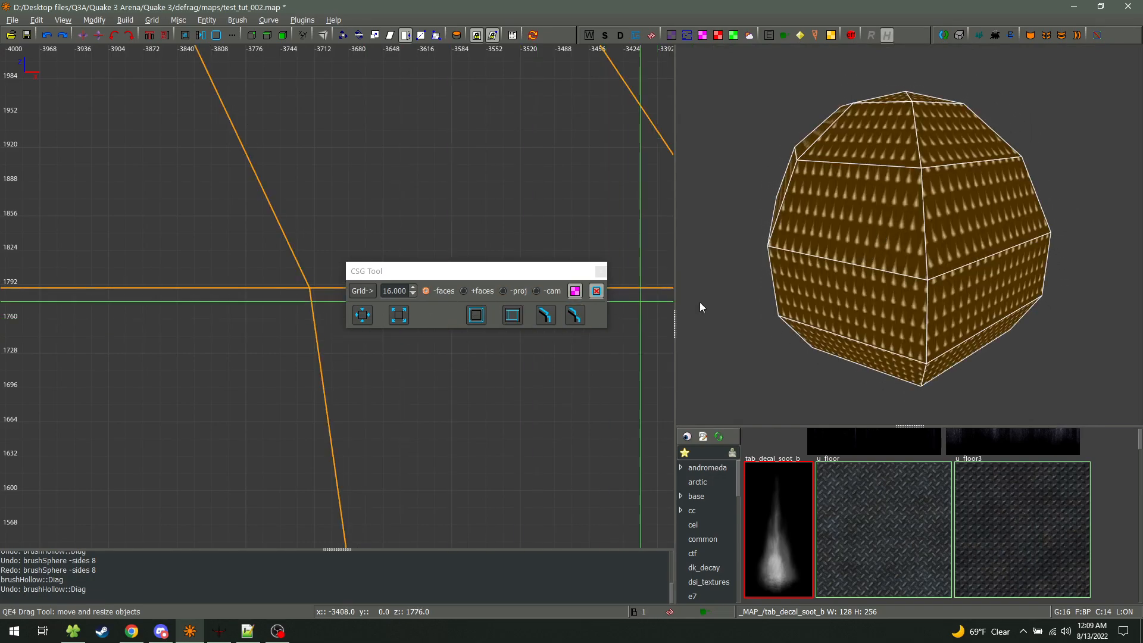
Hollow the selected sphere with the CSG Tool's Wrap mode, using a thickness of 16 and the -faces option
right_click(910, 278)
key(d)
key(w)
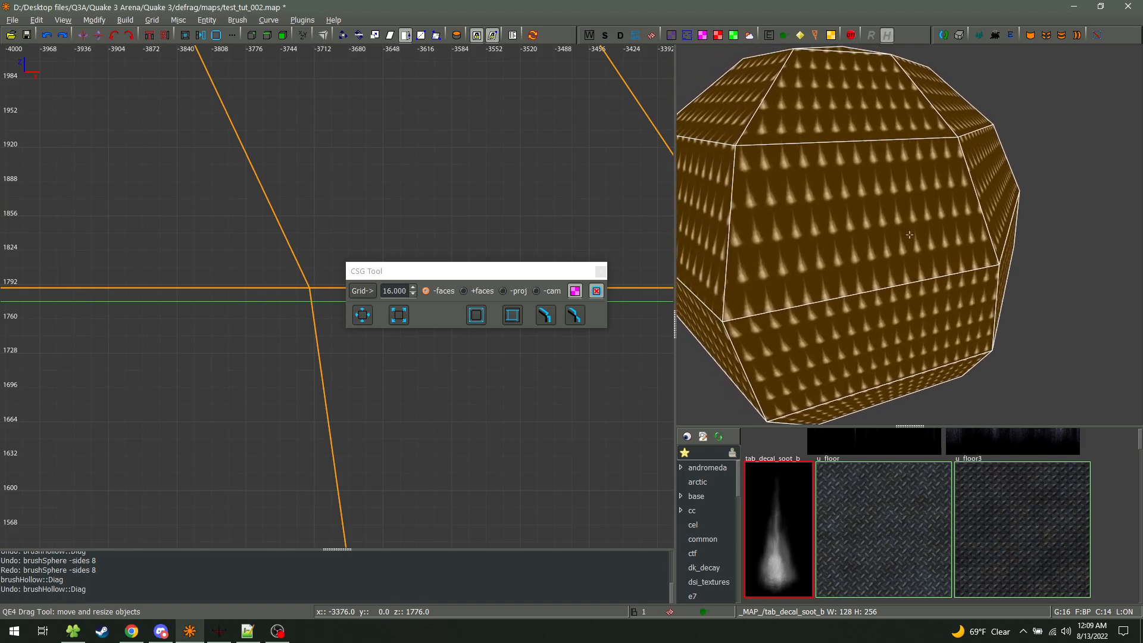
right_click(910, 235)
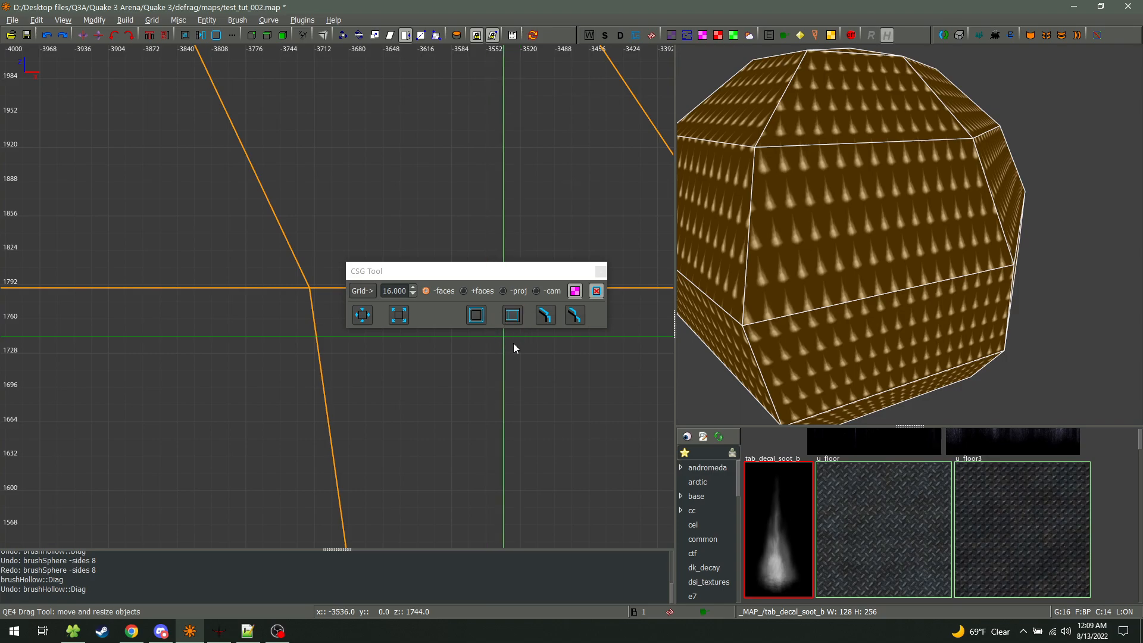
click(512, 315)
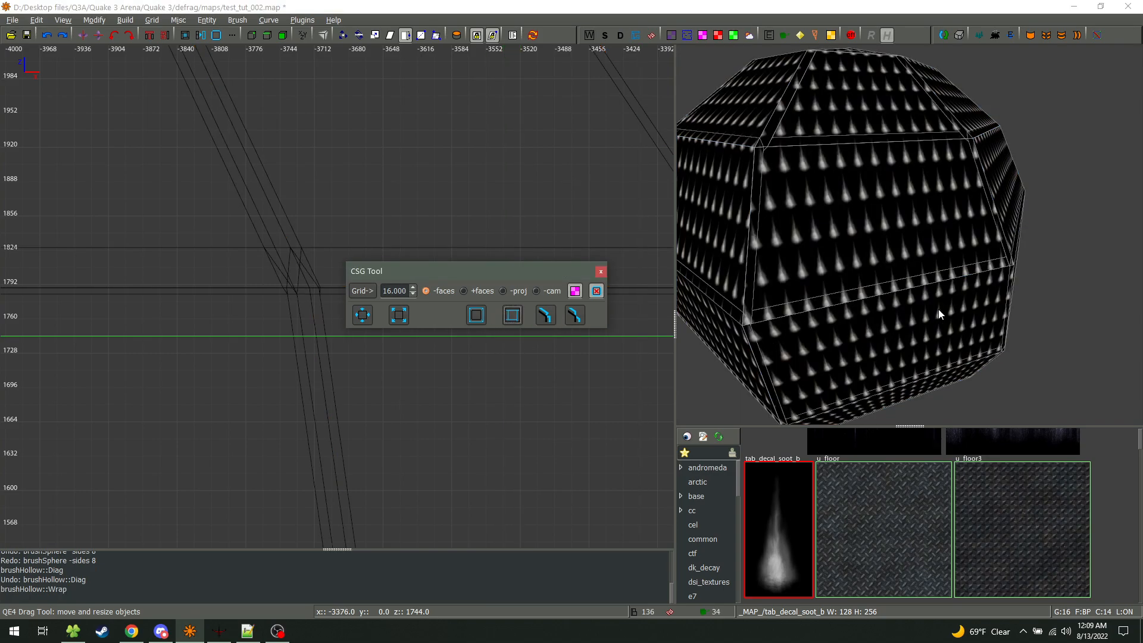
Select several wall brushes of the wrapped shell and examine how they meet along the edges and corners
right_click(939, 309)
right_click(909, 235)
shift+click(896, 264)
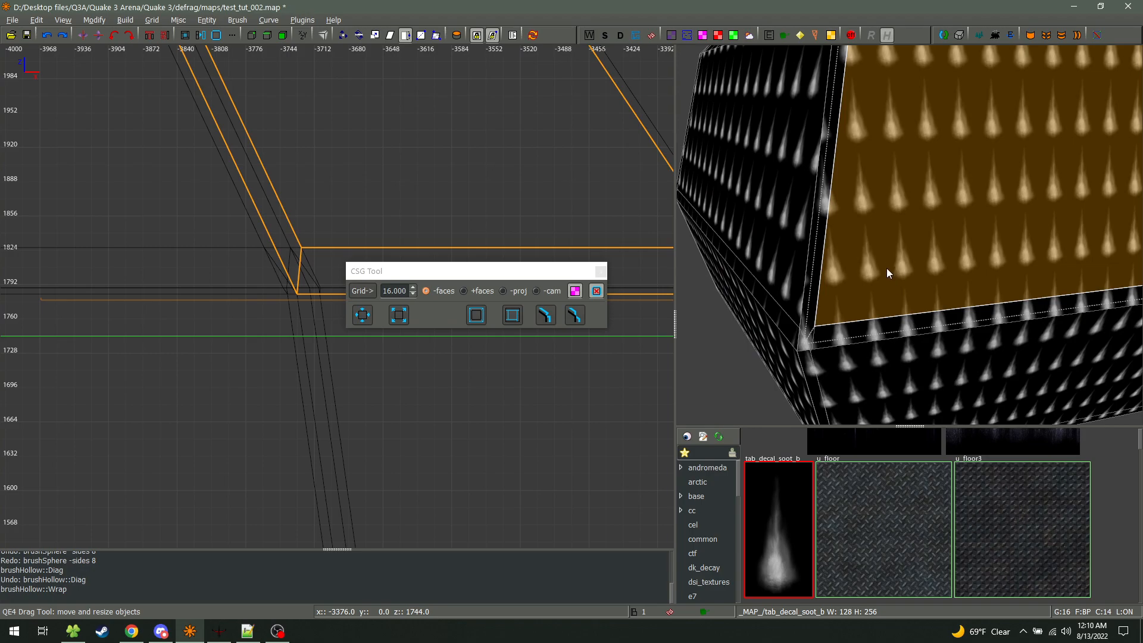
right_click(887, 274)
key(s)
key(d)
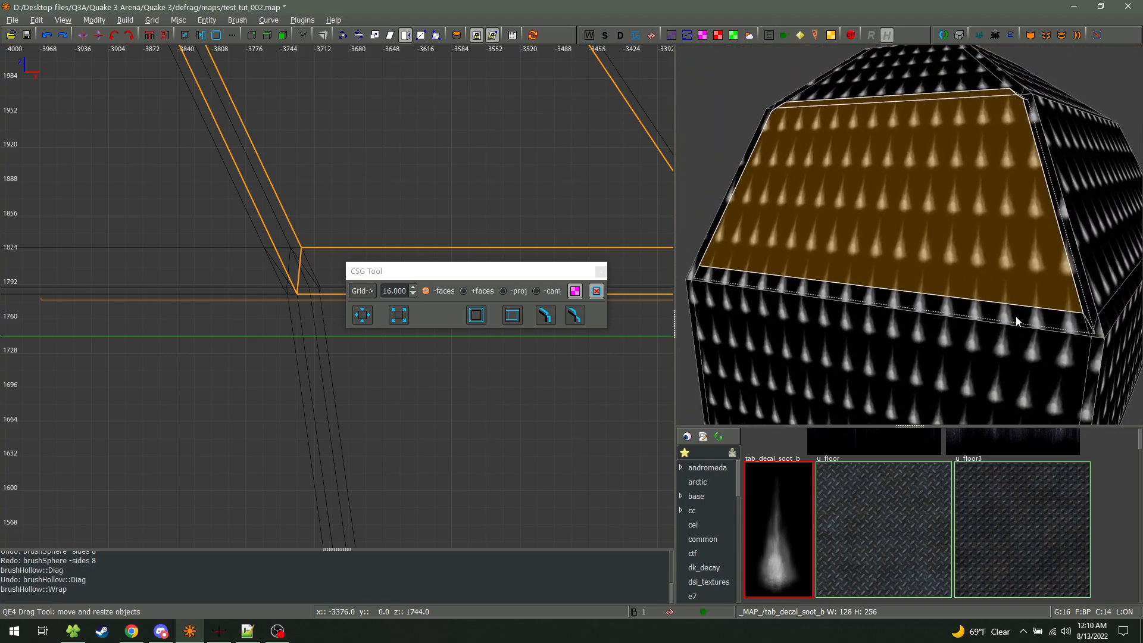
shift+click(1030, 333)
shift+click(1095, 250)
shift+click(1104, 351)
right_click(1094, 355)
key(s)
key(Escape)
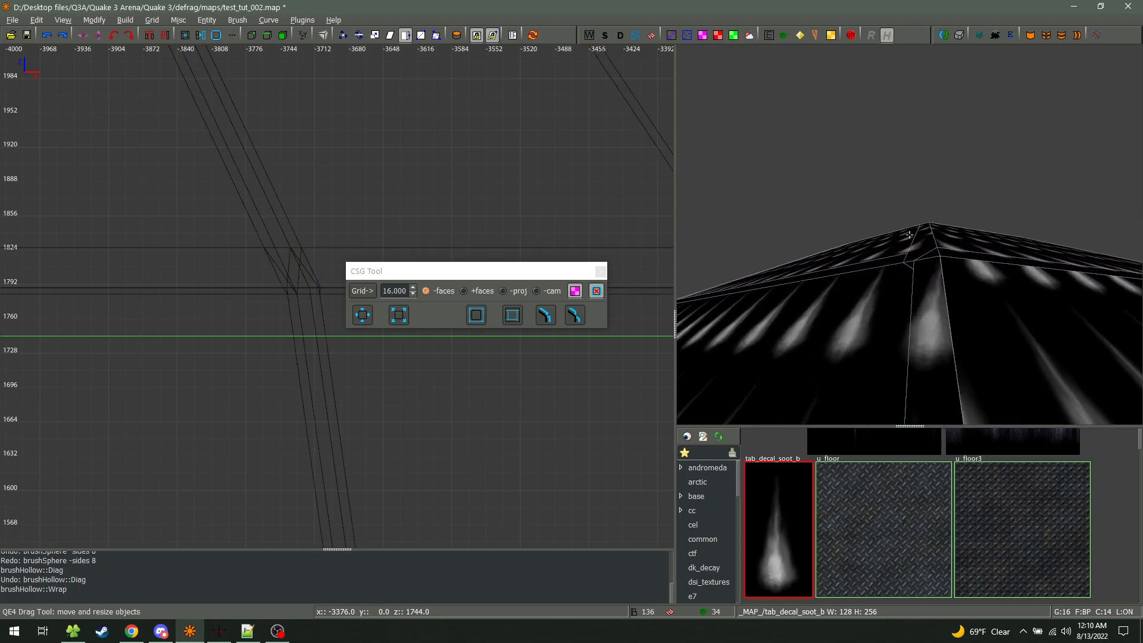
Examine a corner joint of the wrapped shell up close, test-select its brushes, and compare it in the front view
key(w)
key(a)
right_click(910, 234)
shift+click(892, 230)
mouse_move(892, 231)
shift+mouse_down()
mouse_move(903, 260)
mouse_move(927, 203)
mouse_move(788, 180)
shift+mouse_up()
key(Escape)
scroll(316, 319, down, 4)
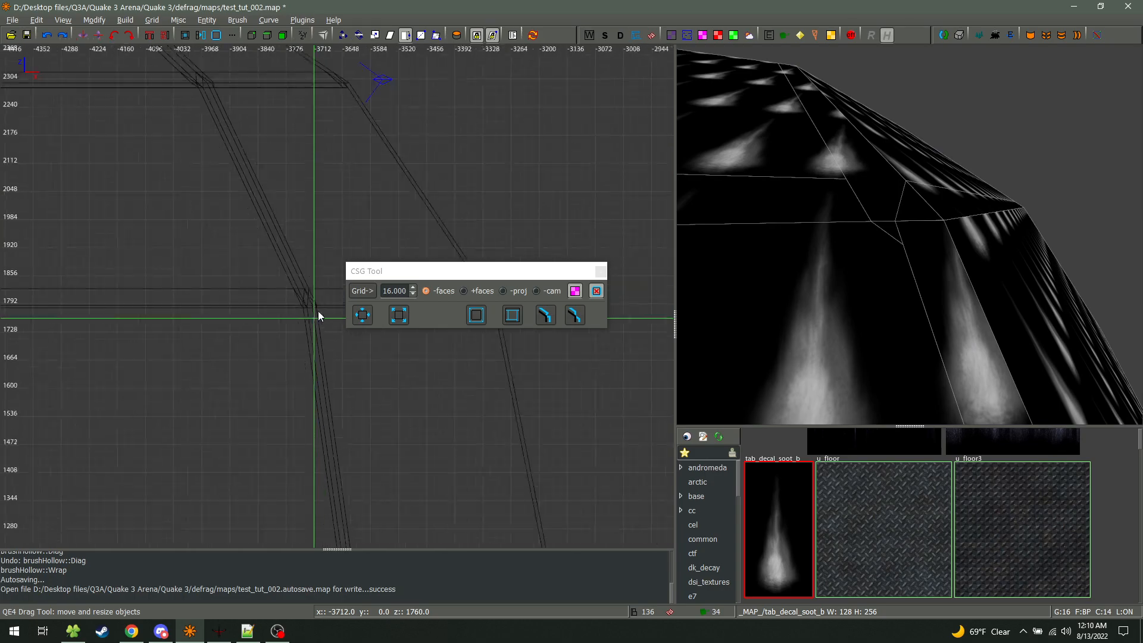
Undo the last wrap hollow of the dome brush
scroll(316, 319, down, 4)
scroll(172, 225, up, 2)
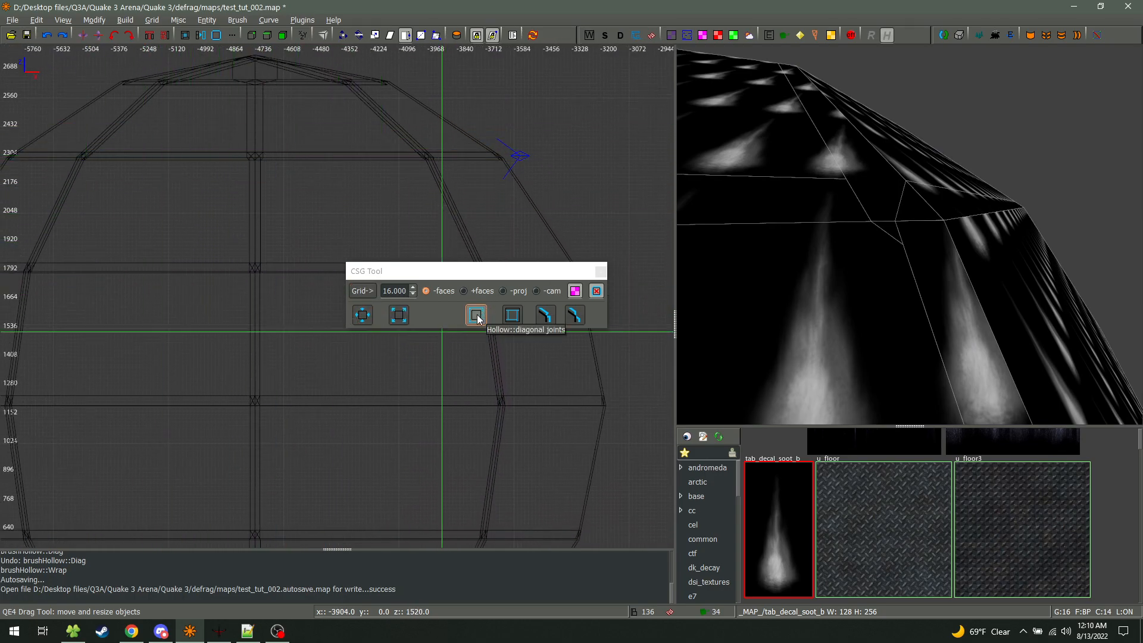
key(ctrl+z)
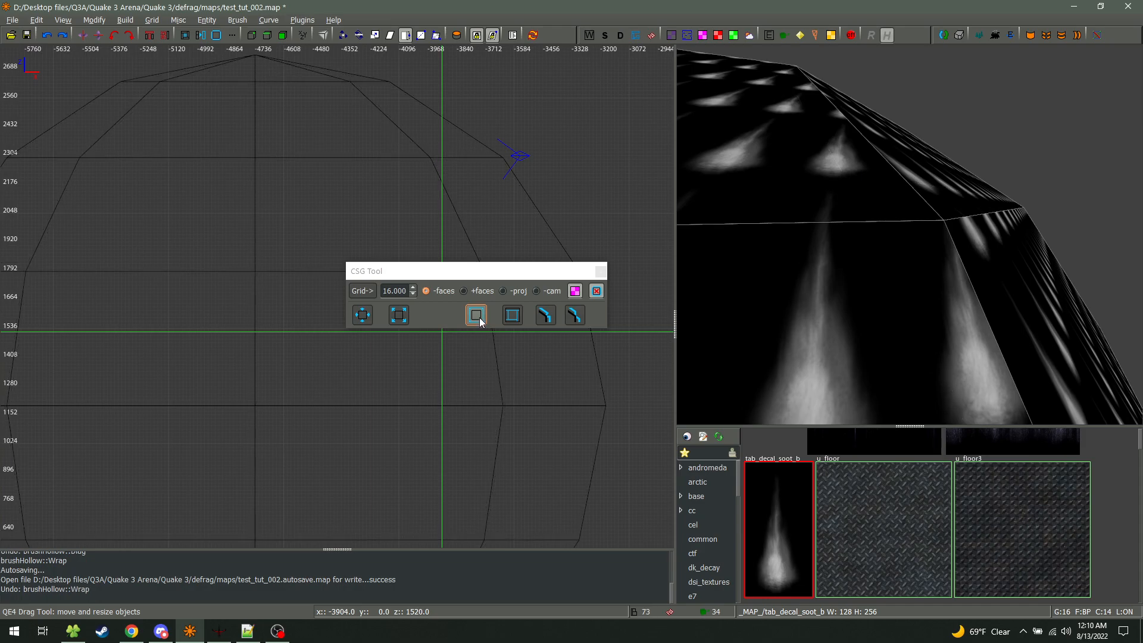
Try hollowing the dome brush with diagonal joints
click(476, 314)
key(Escape)
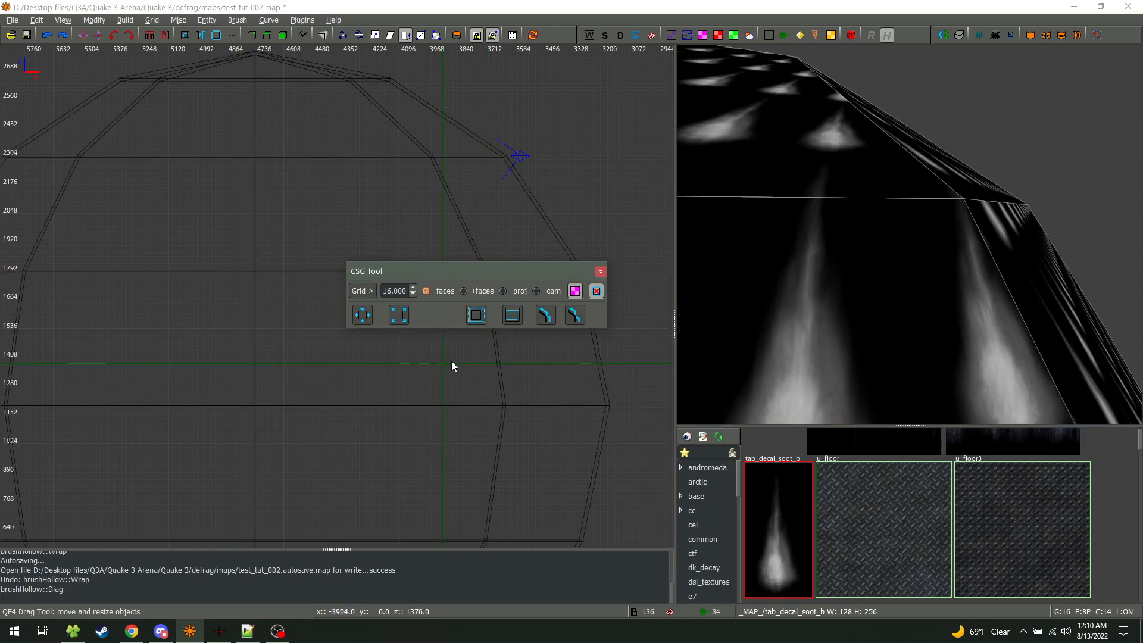
key(ctrl+z)
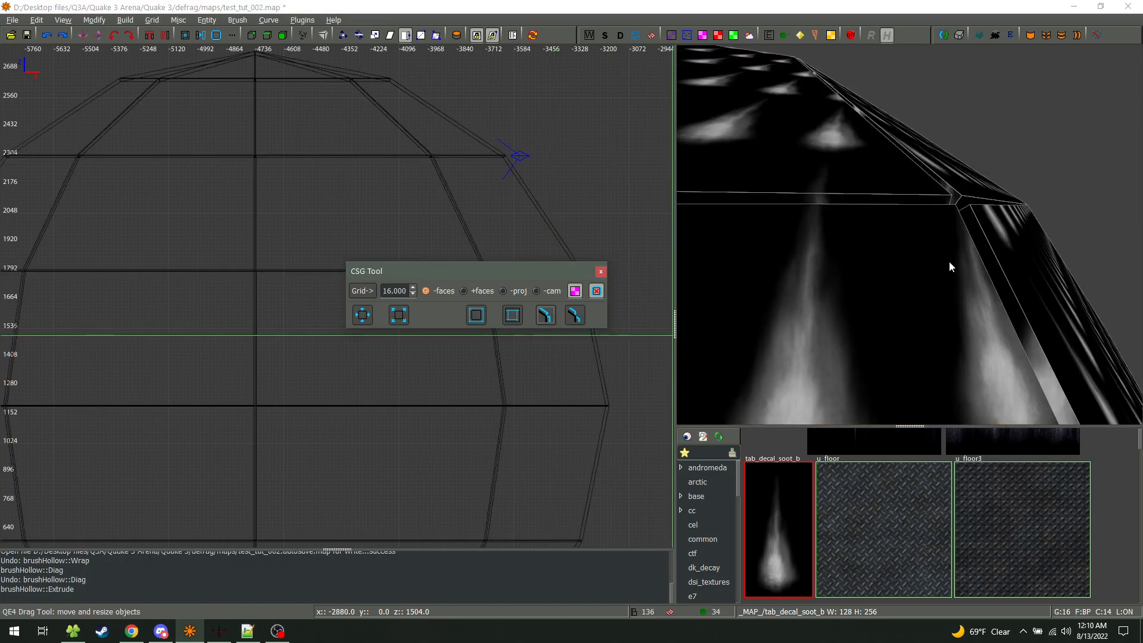
Inspect a single wall brush and a corner joint of the extrude-hollowed dome, and undo that hollow
shift+click(955, 237)
right_click(955, 237)
key(w)
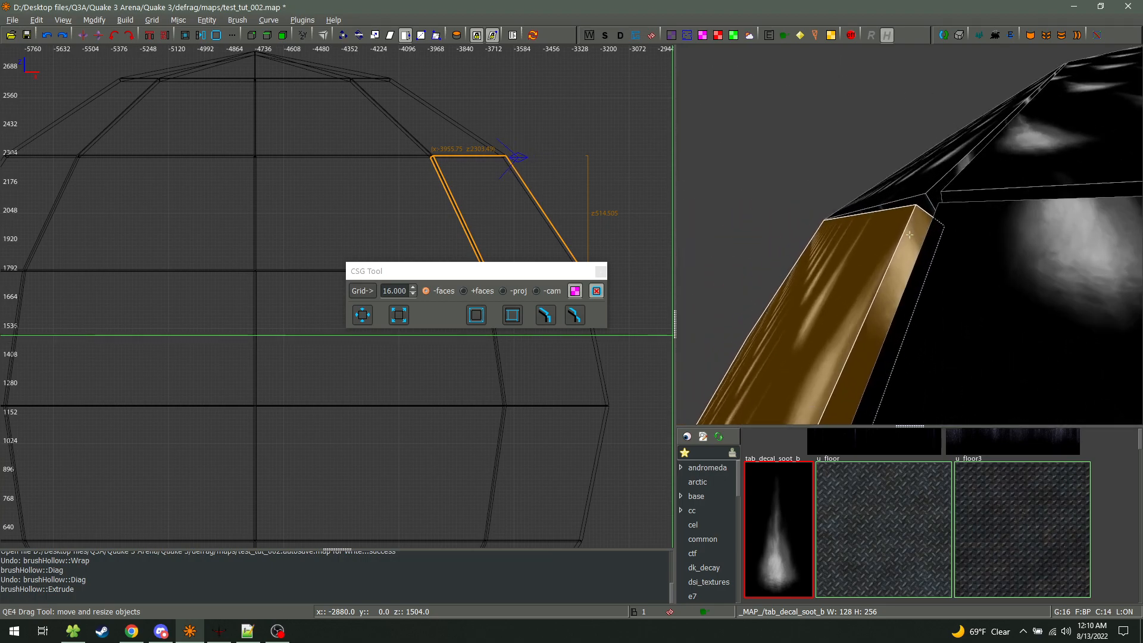
key(s)
mouse_move(894, 218)
shift+mouse_down()
mouse_move(869, 223)
mouse_move(859, 168)
mouse_move(902, 206)
shift+mouse_up()
key(Escape)
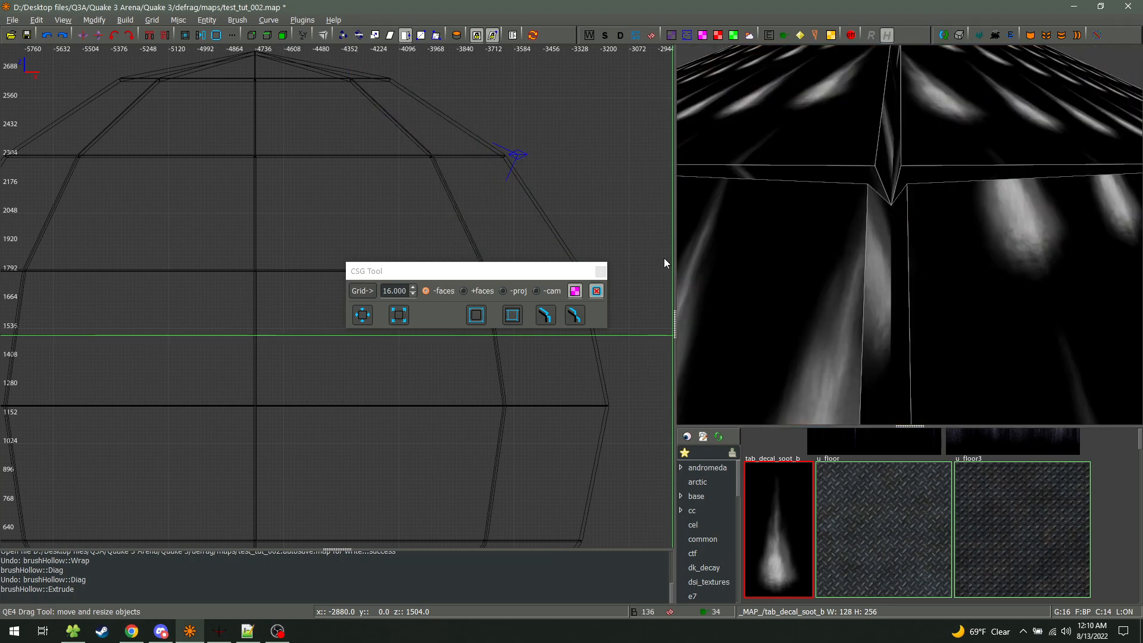
key(ctrl+z)
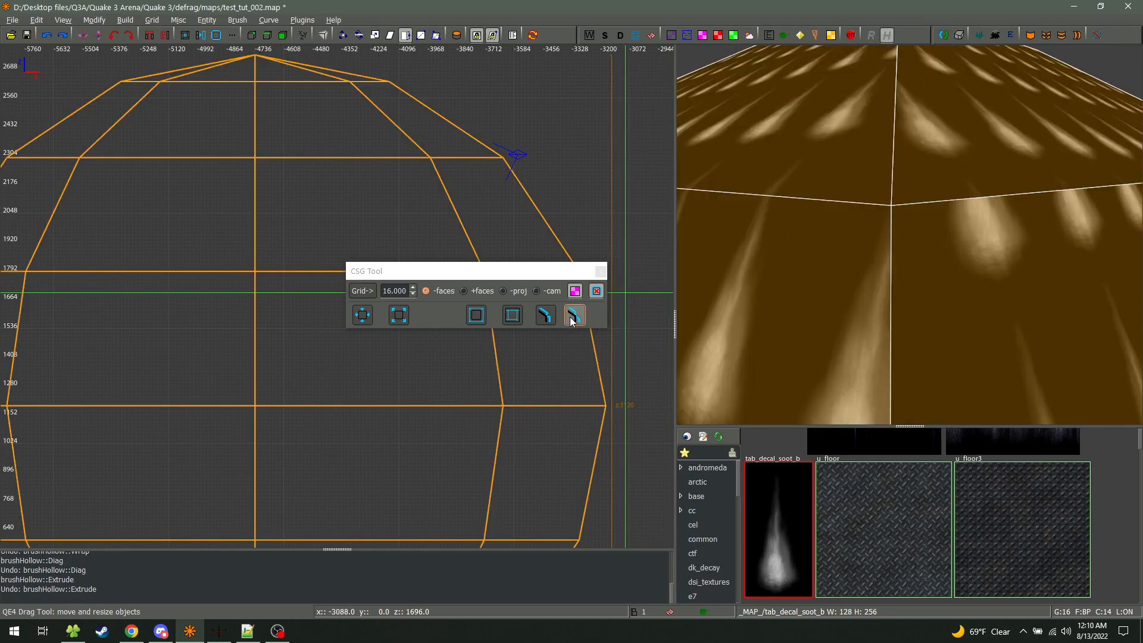
Try the Pull hollow on the dome brush with face caulking on, and examine it from inside and outside
click(573, 316)
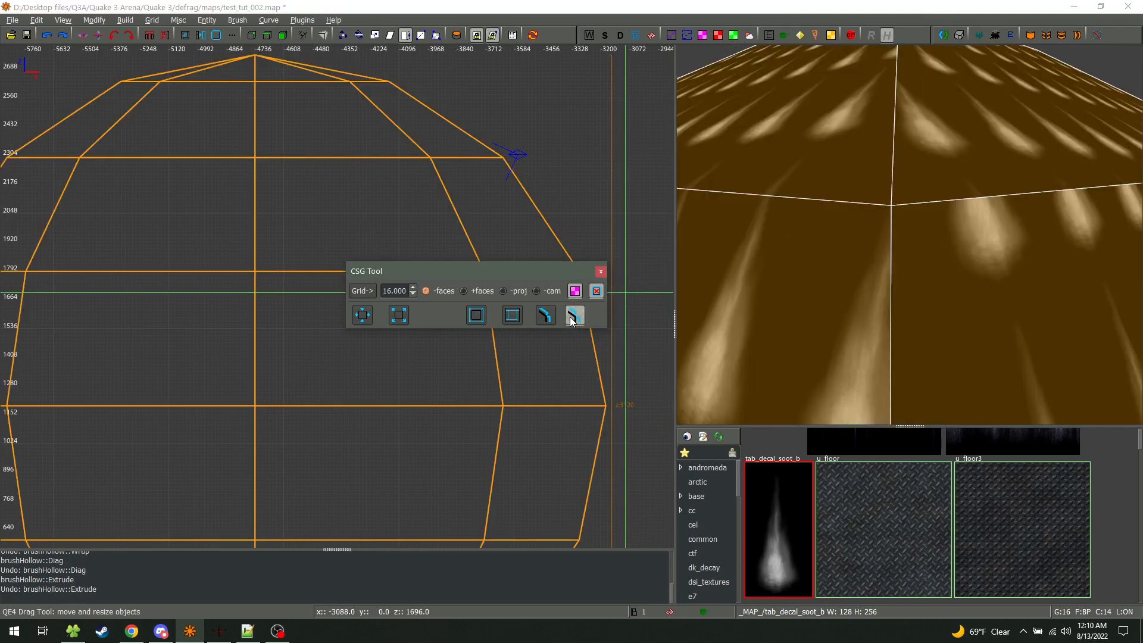
key(s)
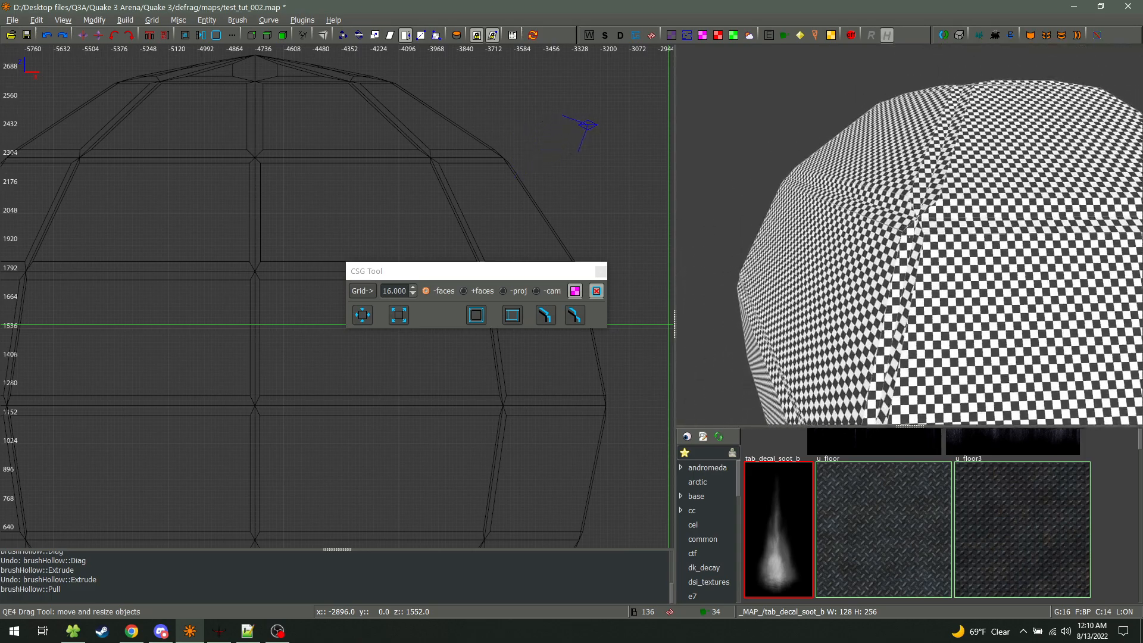
key(w)
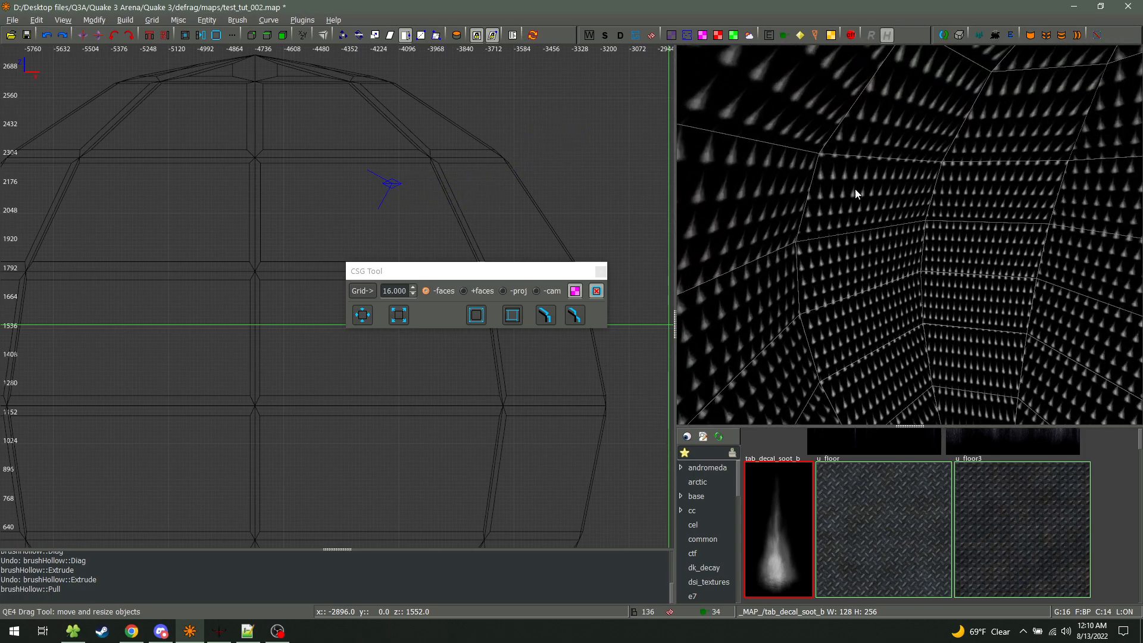
key(s)
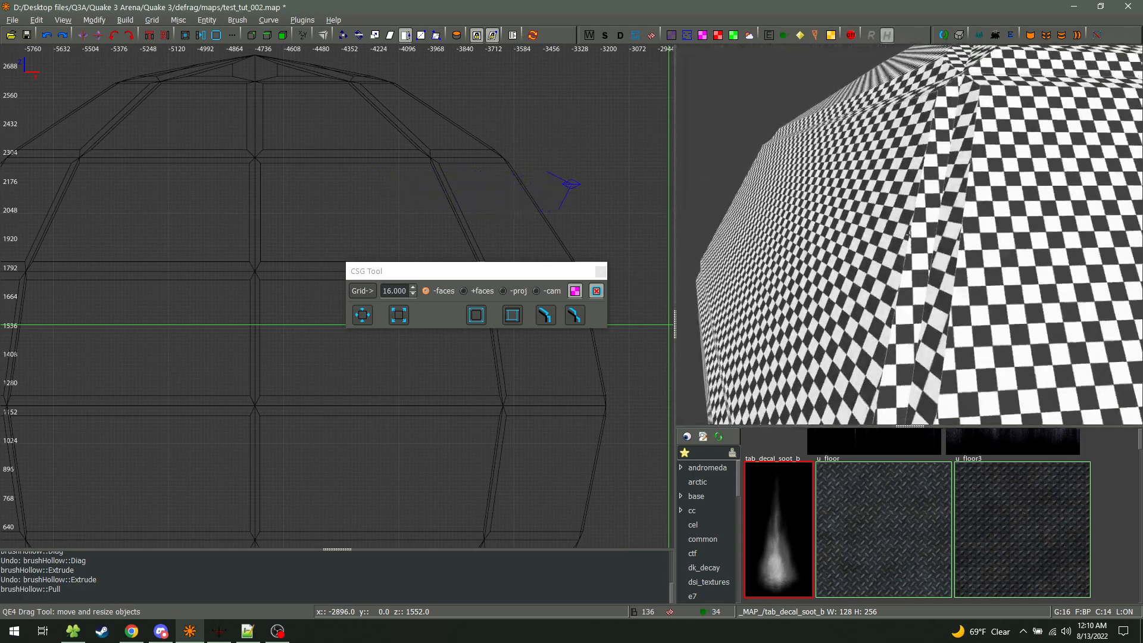
key(ctrl+z)
Hollow the dome brush with the Pull mode and face caulking off, and close the CSG Tool
click(574, 295)
shift+click(899, 259)
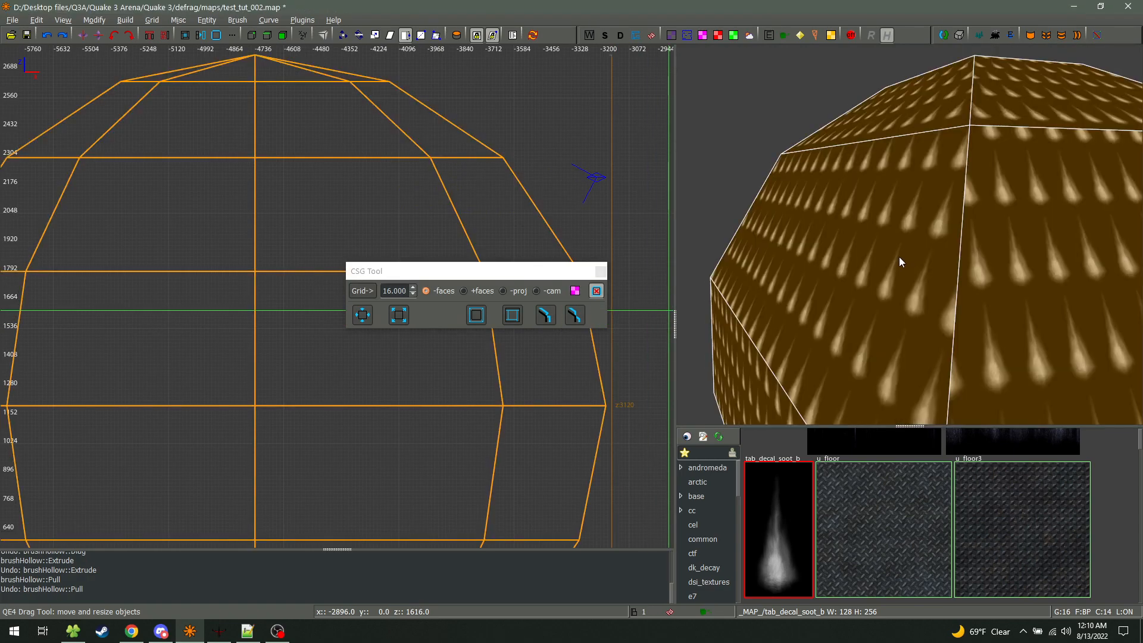
click(581, 319)
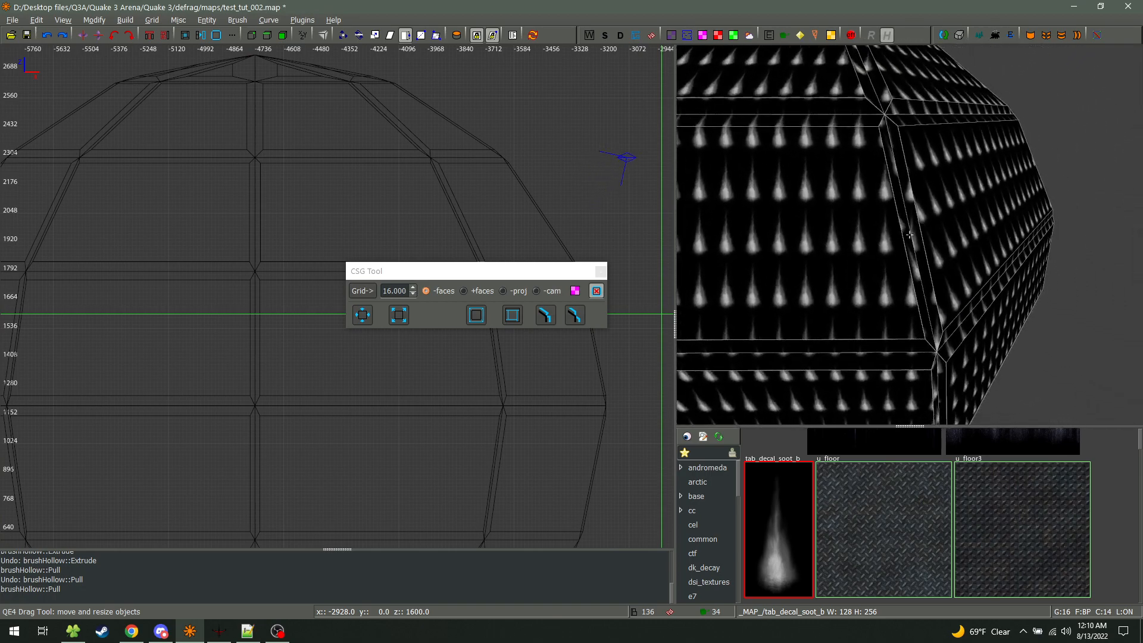
shift+click(865, 251)
key(Escape)
right_click(909, 234)
right_click(910, 235)
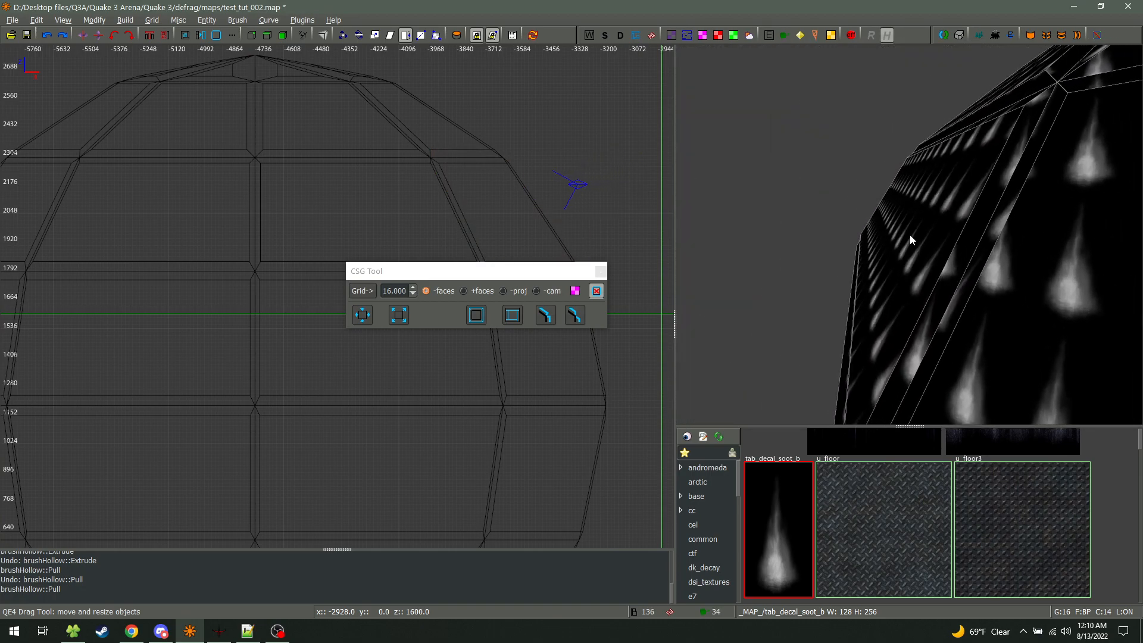
click(601, 271)
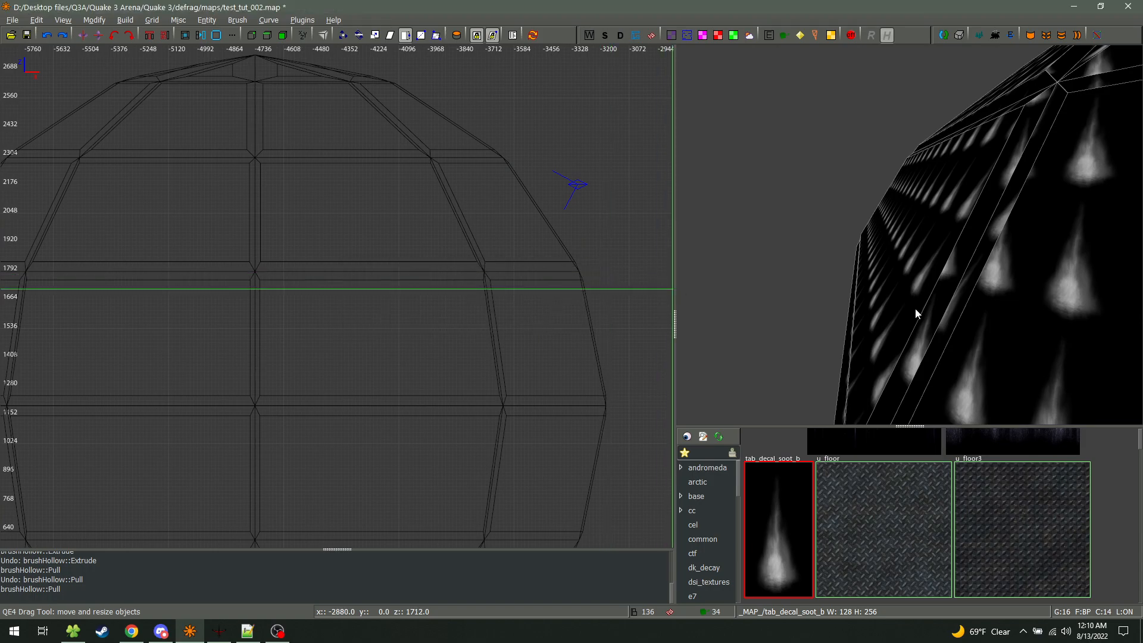
Try extruding the dome's upper side panel and reshaping the resulting brush
shift+click(908, 261)
right_click(1003, 284)
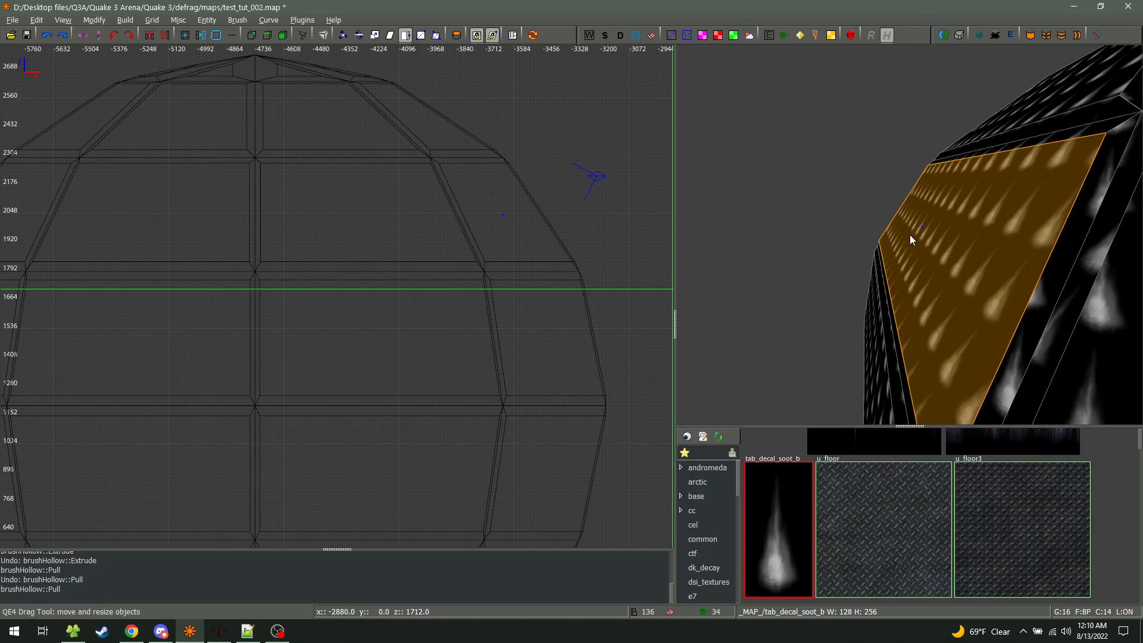
mouse_move(910, 234)
mouse_down()
mouse_move(936, 251)
mouse_move(906, 239)
mouse_move(911, 225)
mouse_up()
key(ctrl+z)
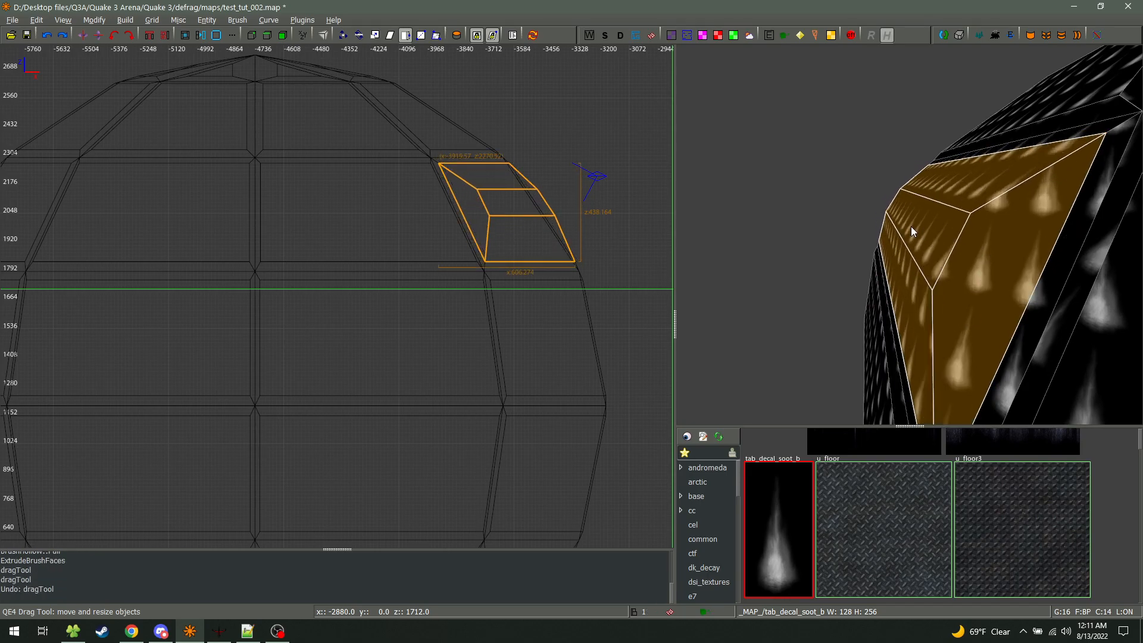
key(ctrl+z)
Extrude the dome's upper side panel into a brush and stretch it outward to about 916 by 1002 units in plan, leaving it deselected
drag(924, 250, 927, 248)
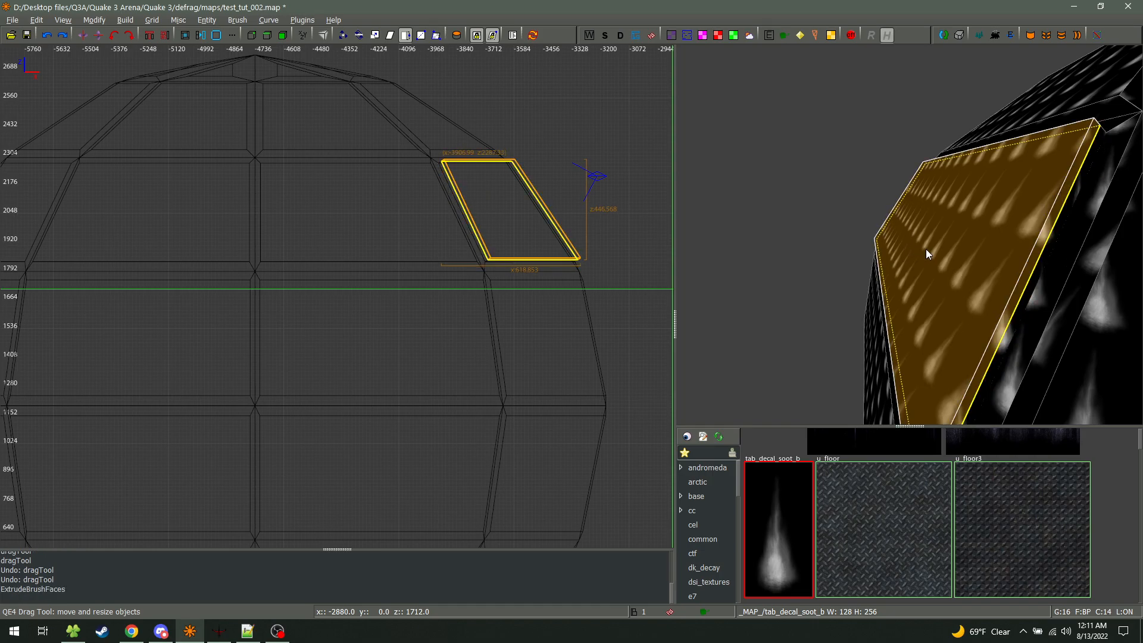
key(ctrl+Tab)
key(ctrl+Tab)
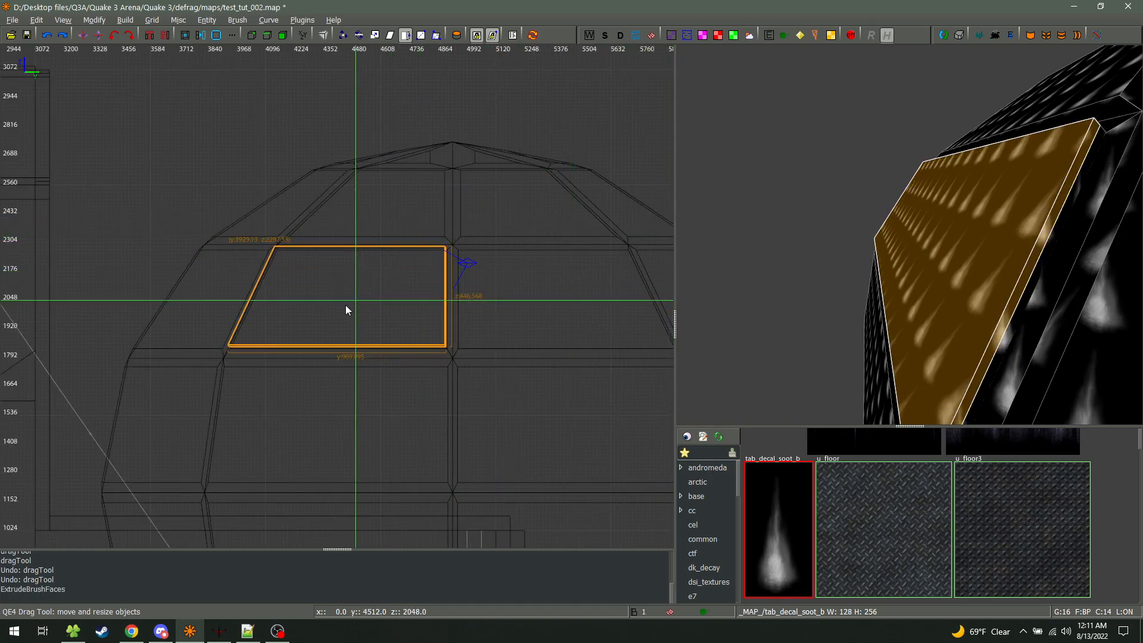
drag(444, 307, 523, 327)
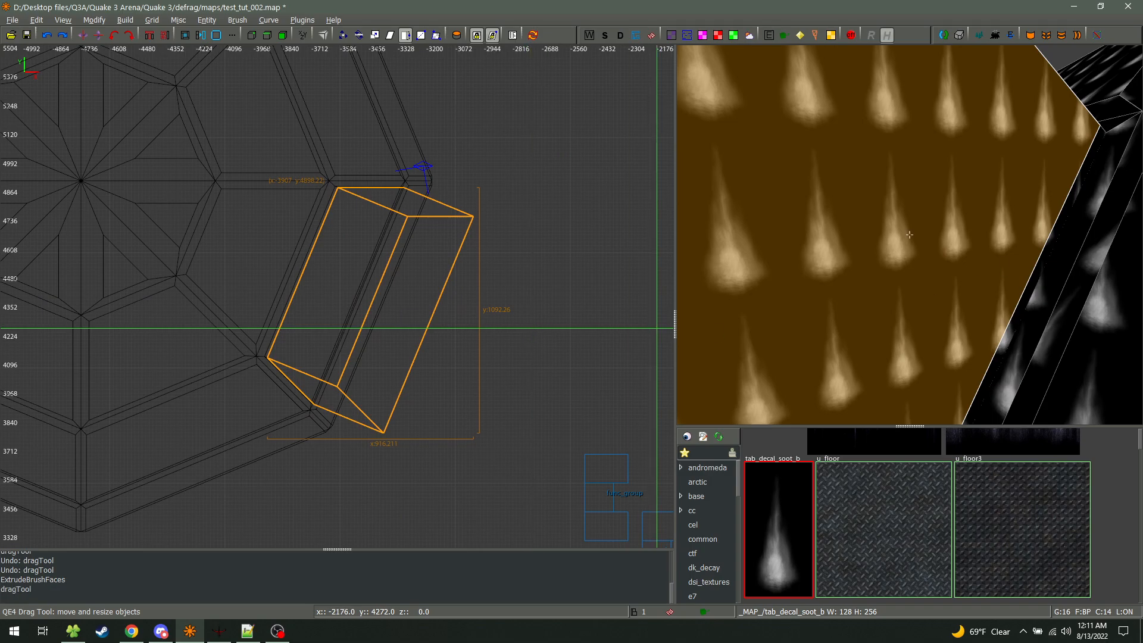
right_click(909, 234)
key(a)
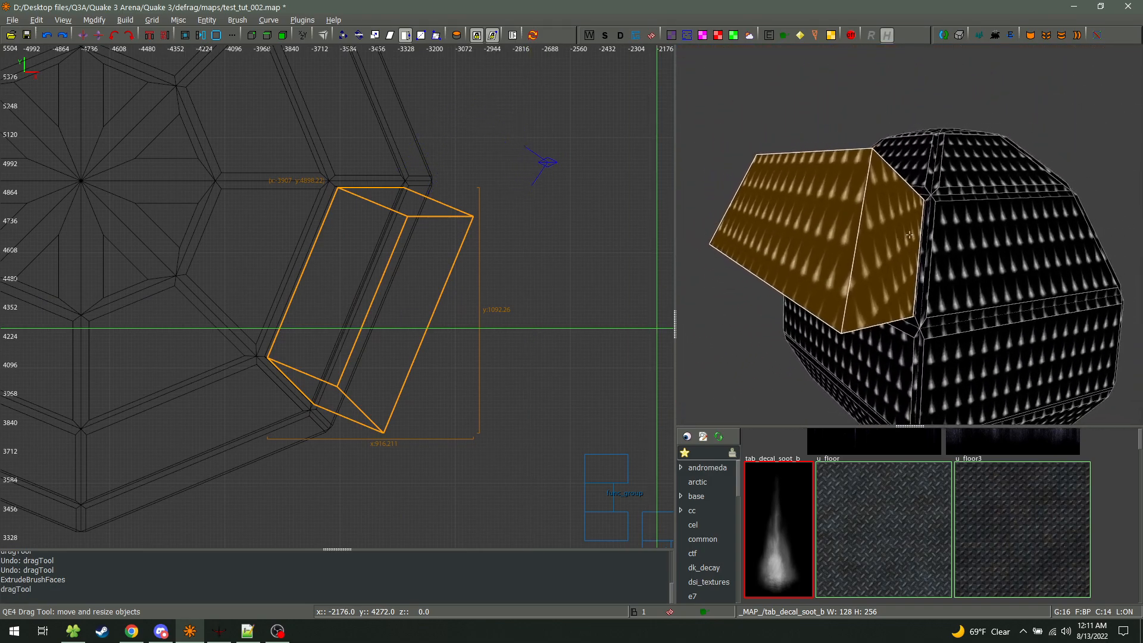
right_click(973, 237)
key(Escape)
Extrude the panel beside the large block into a very thin separate brush and deselect it
ctrl+shift+click(1020, 238)
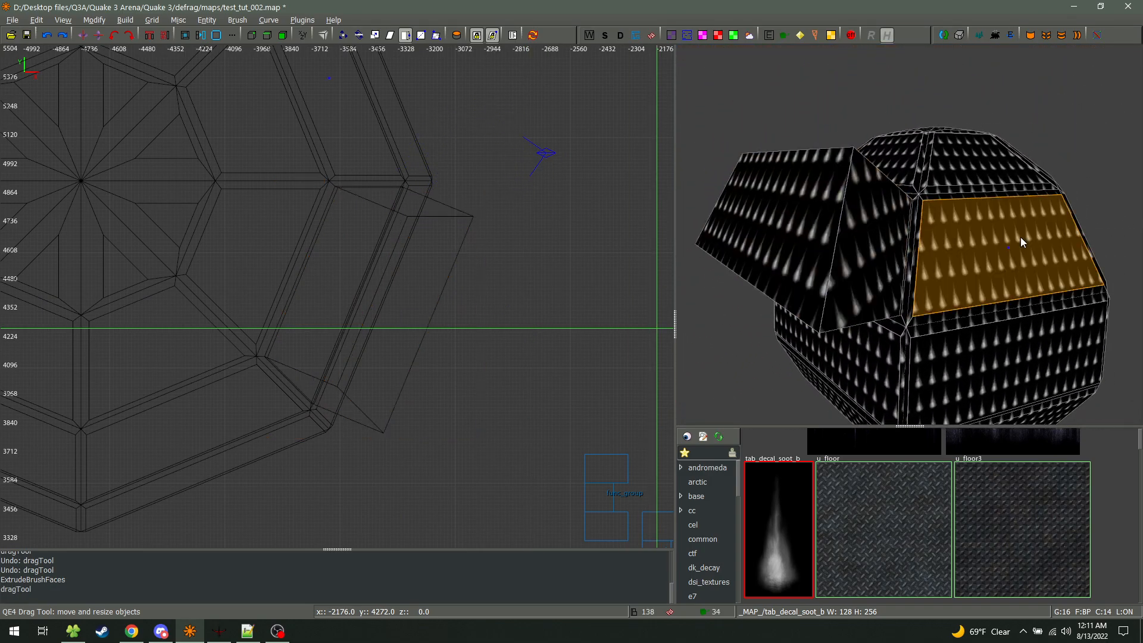
right_click(1009, 238)
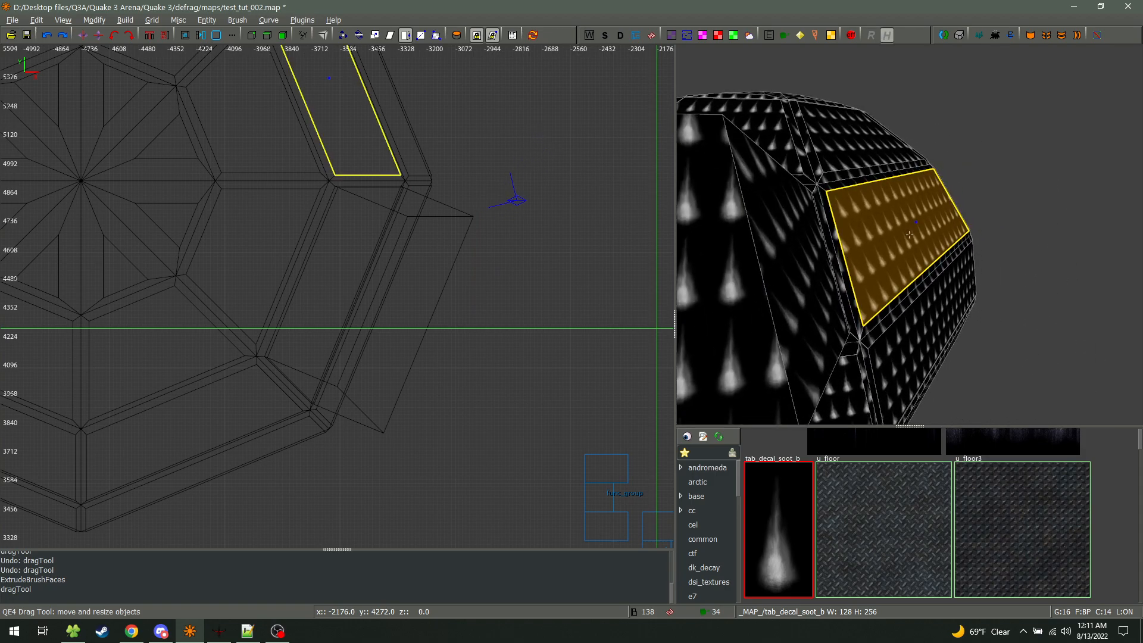
ctrl+drag(909, 234, 909, 235)
key(Escape)
key(Escape)
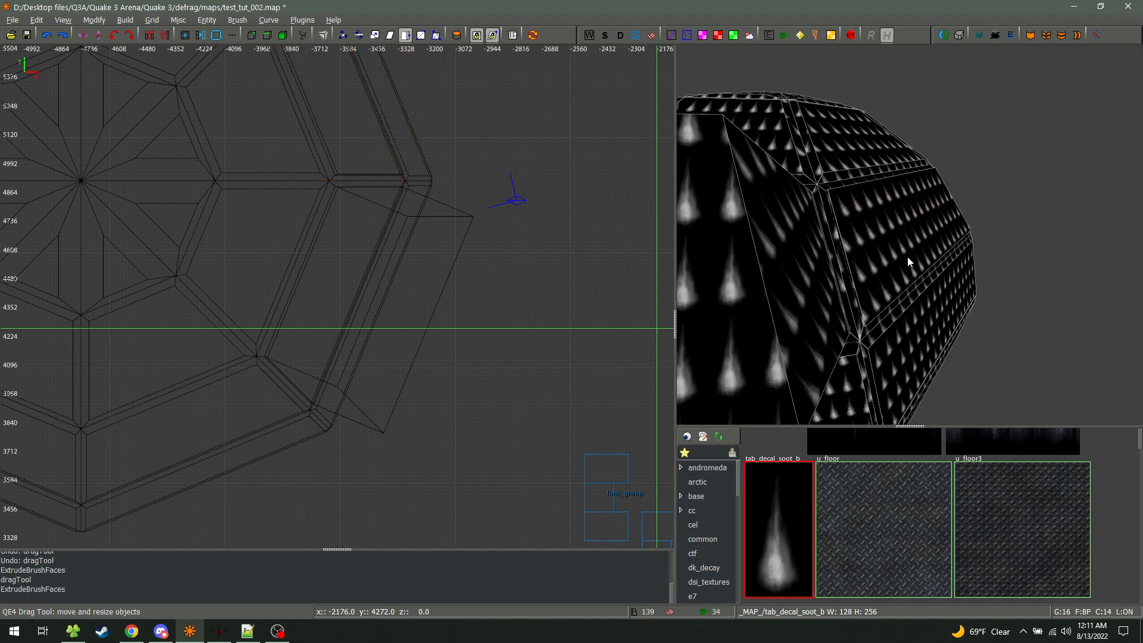
Select the three stacked panels on the other side of the large block and extrude them together into thin brushes
key(a)
key(s)
key(a)
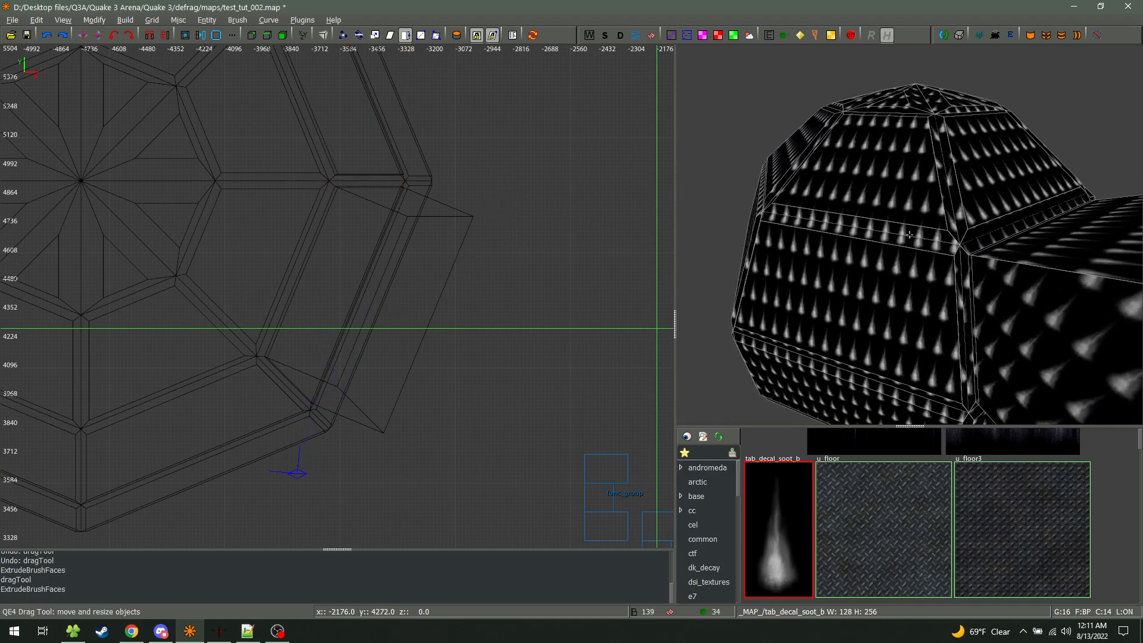
right_click(910, 234)
ctrl+shift+click(921, 271)
ctrl+shift+click(928, 177)
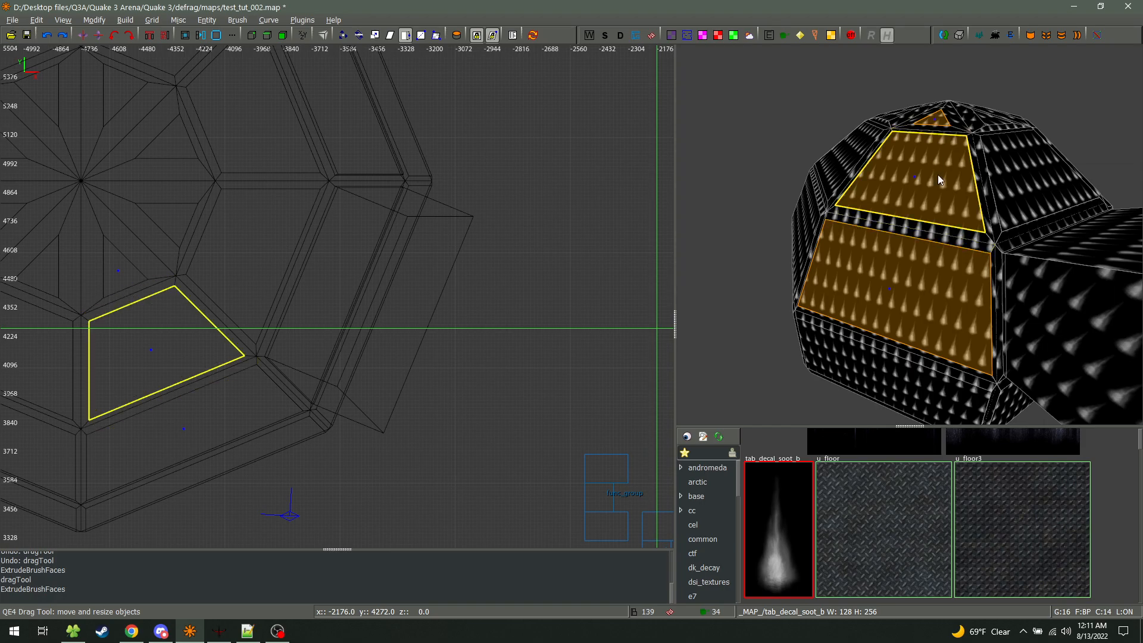
ctrl+shift+click(928, 122)
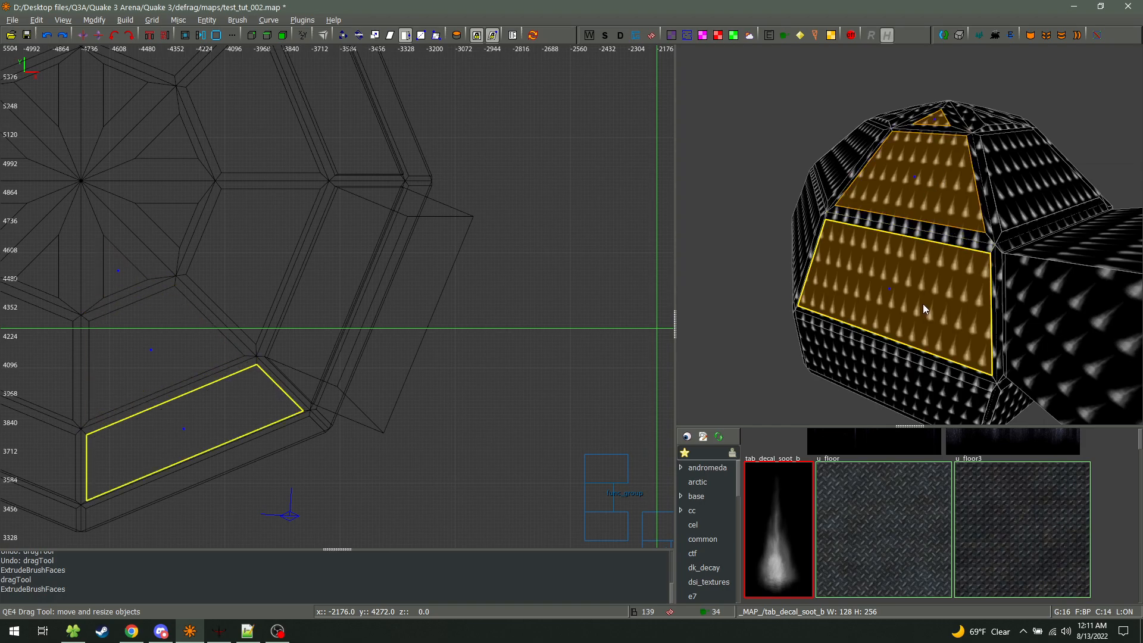
ctrl+click(923, 304)
Show the three extruded panels in the YZ side view and set the grid size to 256
right_click(925, 247)
key(w)
key(d)
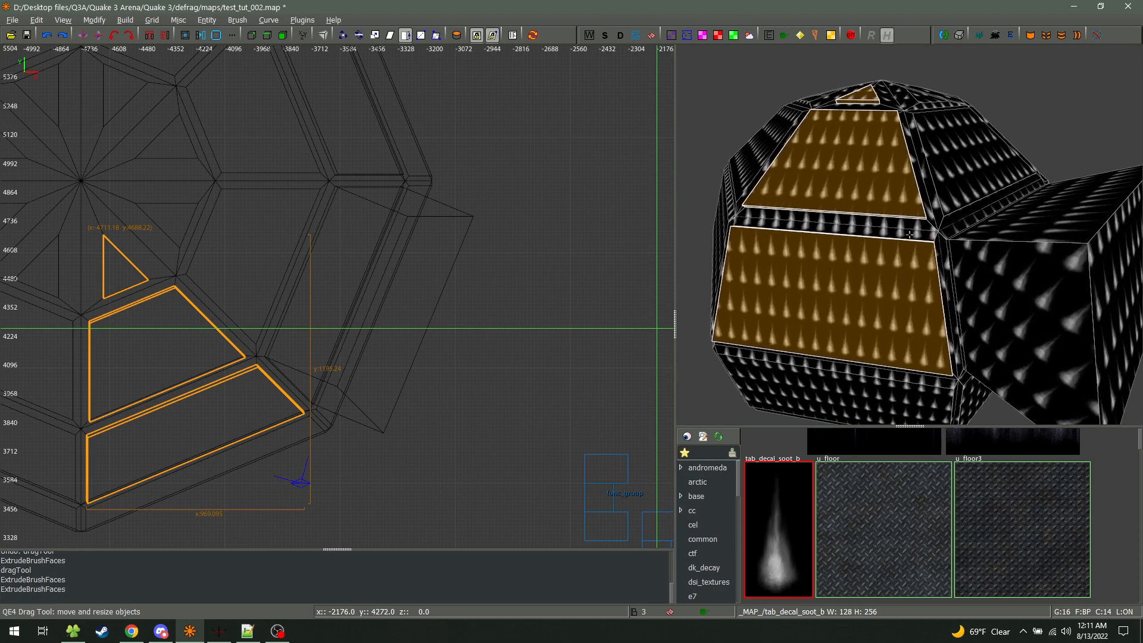
key(w)
key(d)
right_click(909, 234)
key(ctrl+Tab)
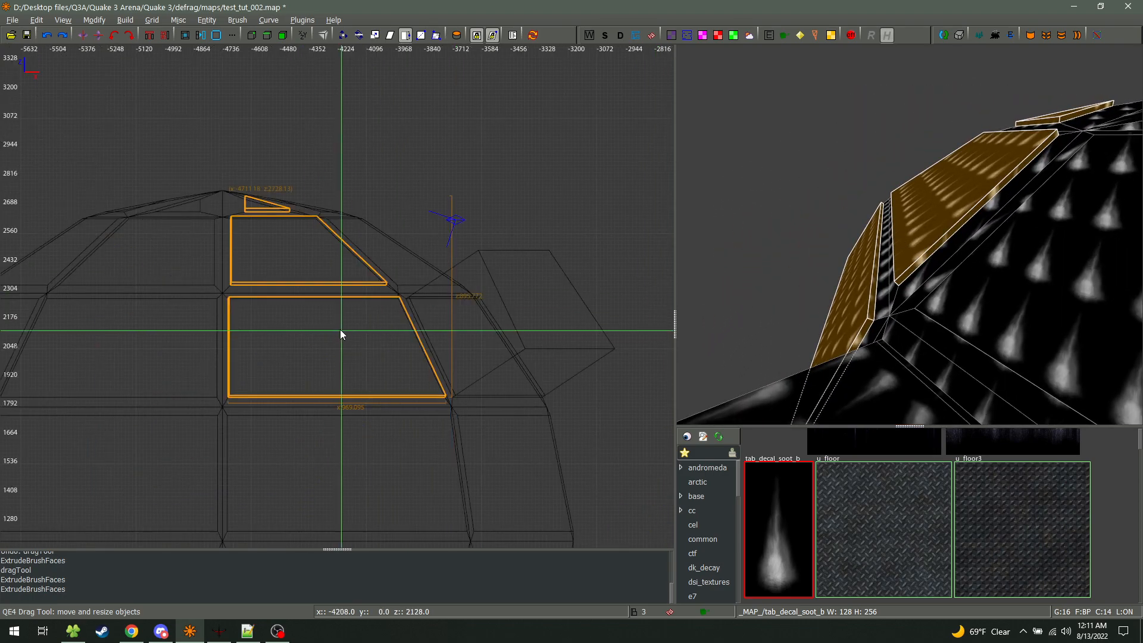
key(ctrl+Tab)
key(9)
Try to stretch all three extruded panels outward together in the side view
drag(242, 248, 194, 241)
key(ctrl+z)
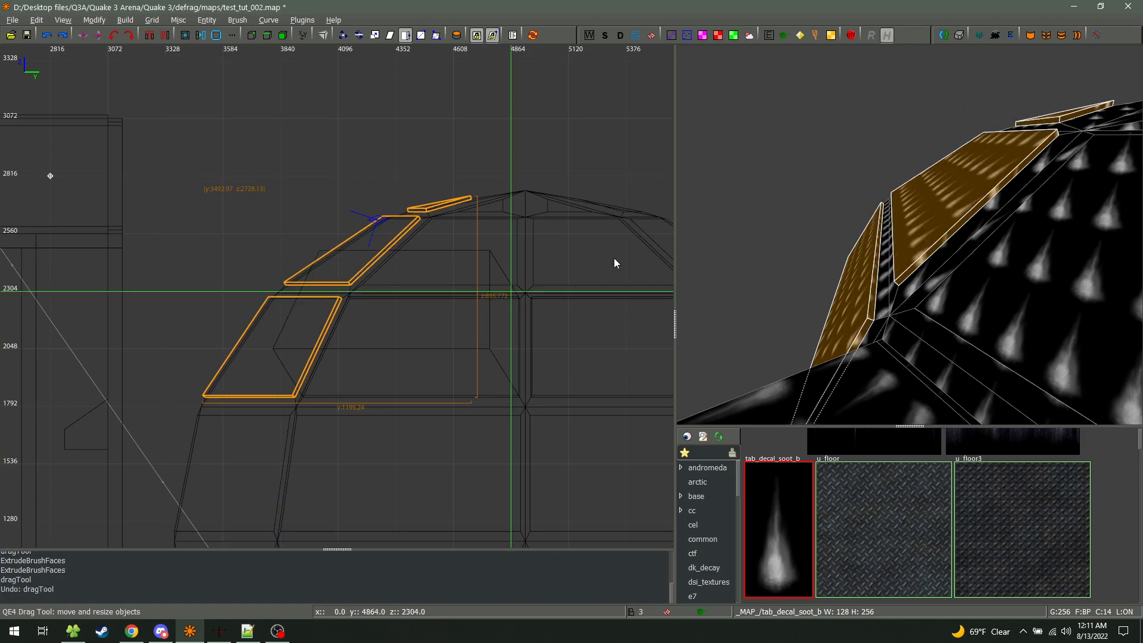
key(Escape)
Stretch the lowest and the middle extruded panels outward individually into thick blocks
shift+click(861, 314)
drag(799, 309, 673, 279)
key(Escape)
shift+click(935, 201)
drag(885, 172, 763, 81)
key(Escape)
Stretch the top triangular panel upward into a tall block and deselect it
right_click(763, 81)
scroll(910, 234, down, 2)
right_click(909, 234)
drag(448, 187, 448, 78)
key(Escape)
Extrude a side face of the tall top block into a new brush
right_click(926, 233)
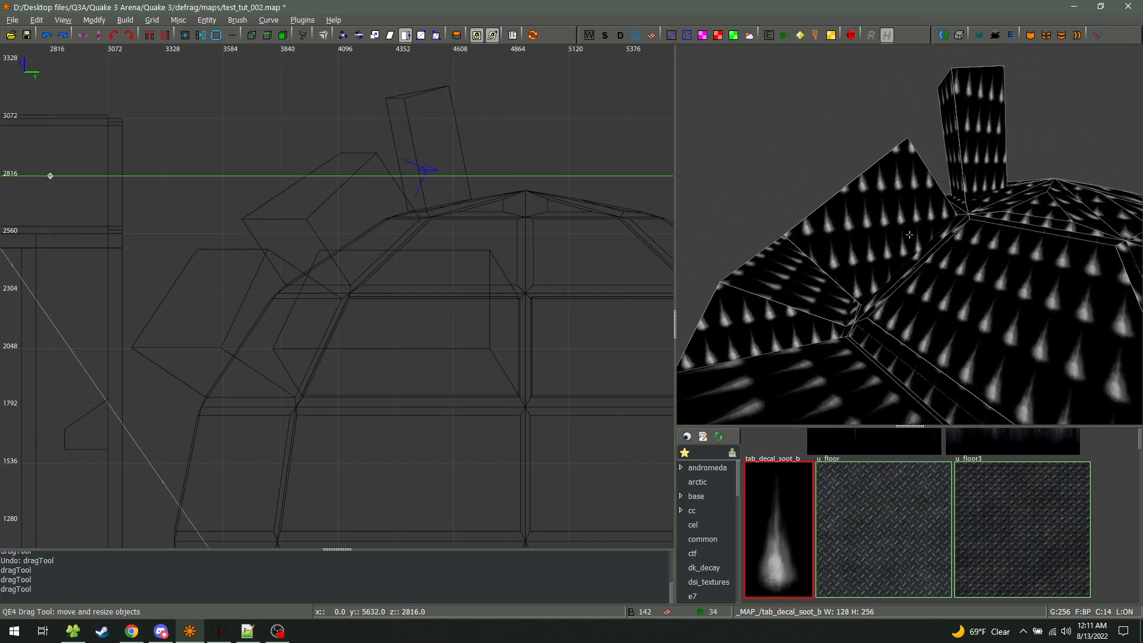
scroll(910, 235, down, 2)
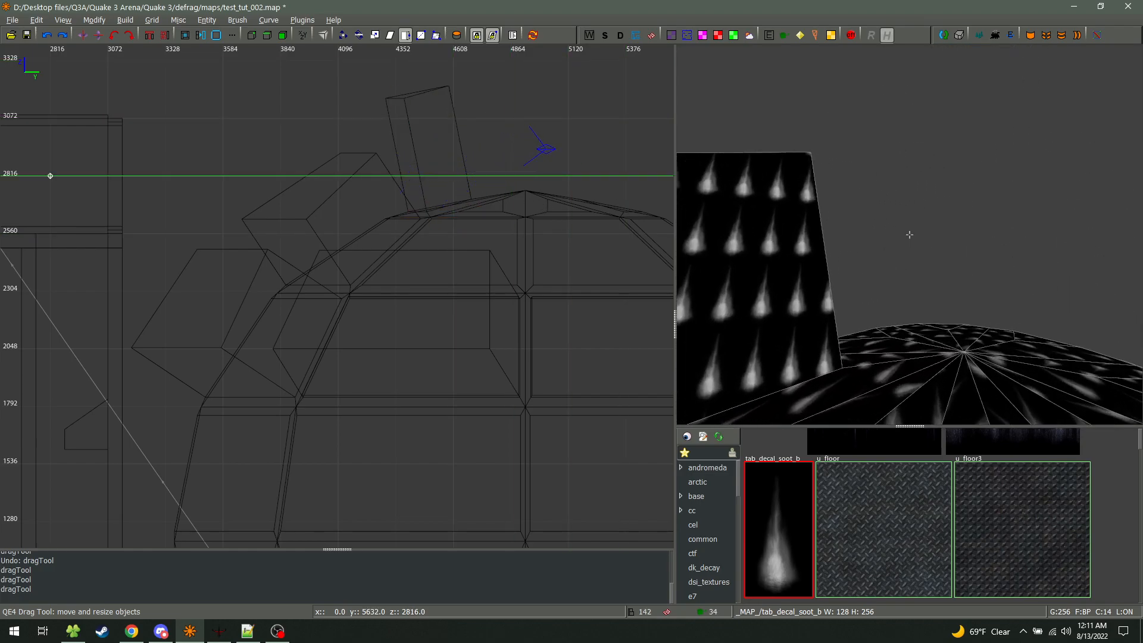
right_click(908, 240)
right_click(908, 240)
right_click(884, 240)
ctrl+shift+click(882, 236)
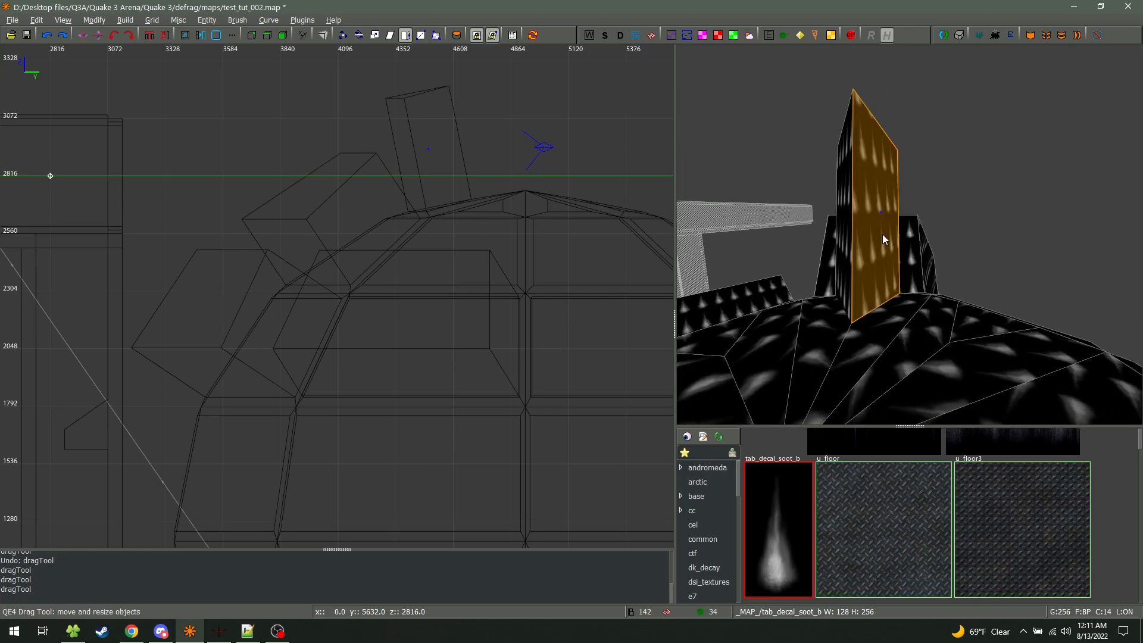
ctrl+drag(882, 234, 1084, 260)
Set the grid to 16 and resize the new side brush to about 386 by 592 units in the side view
right_click(1085, 259)
scroll(909, 235, down, 3)
key(5)
right_click(909, 235)
mouse_move(924, 234)
mouse_down()
mouse_move(1037, 230)
mouse_move(841, 224)
mouse_move(961, 221)
mouse_move(996, 202)
mouse_move(852, 204)
mouse_move(897, 209)
mouse_up()
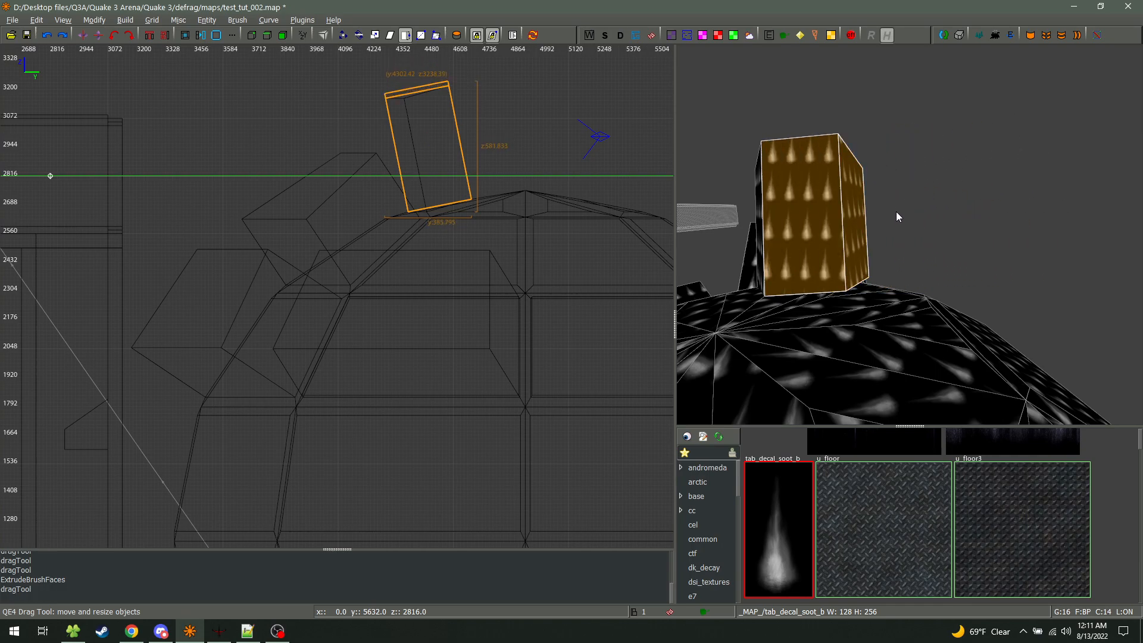
right_click(896, 210)
key(w)
key(a)
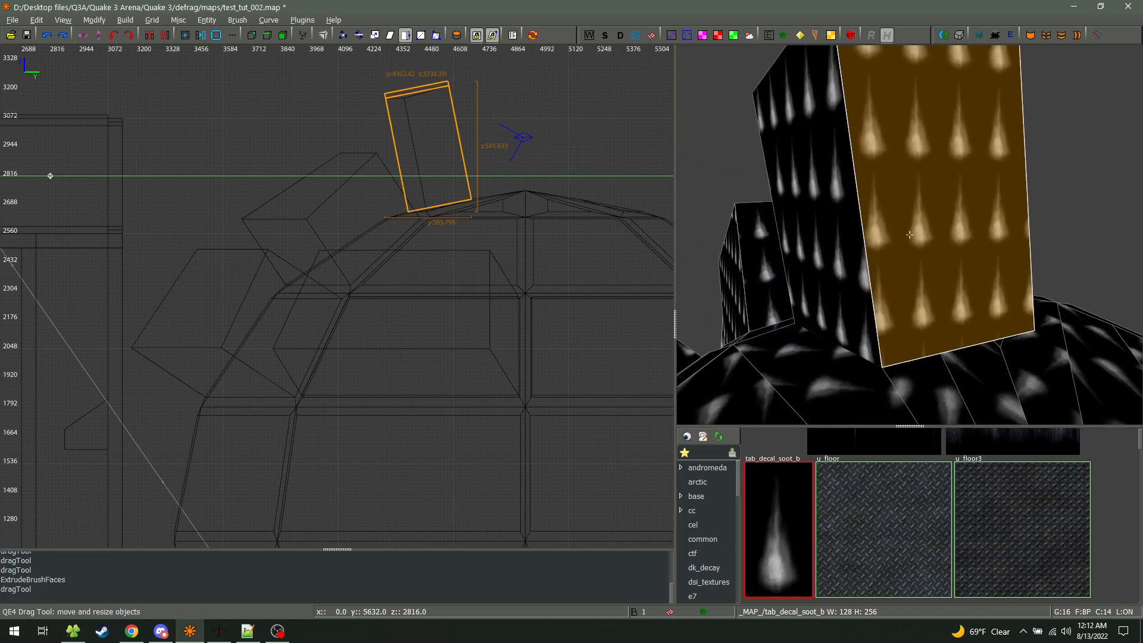
Delete the side brush extruded from the tall top block
key(s)
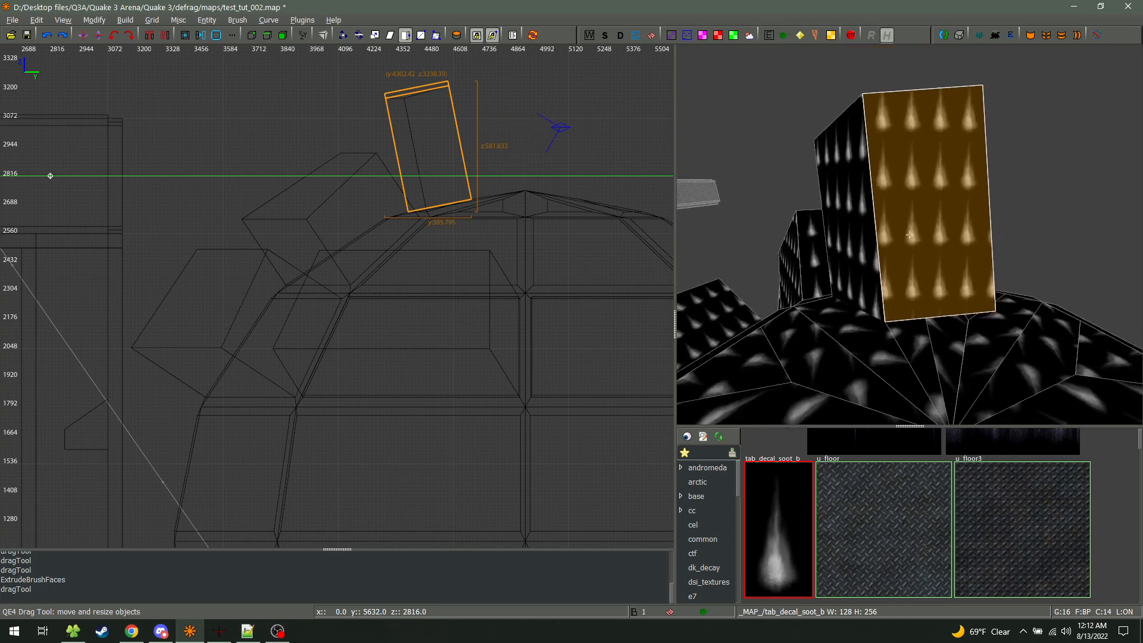
key(a)
key(Delete)
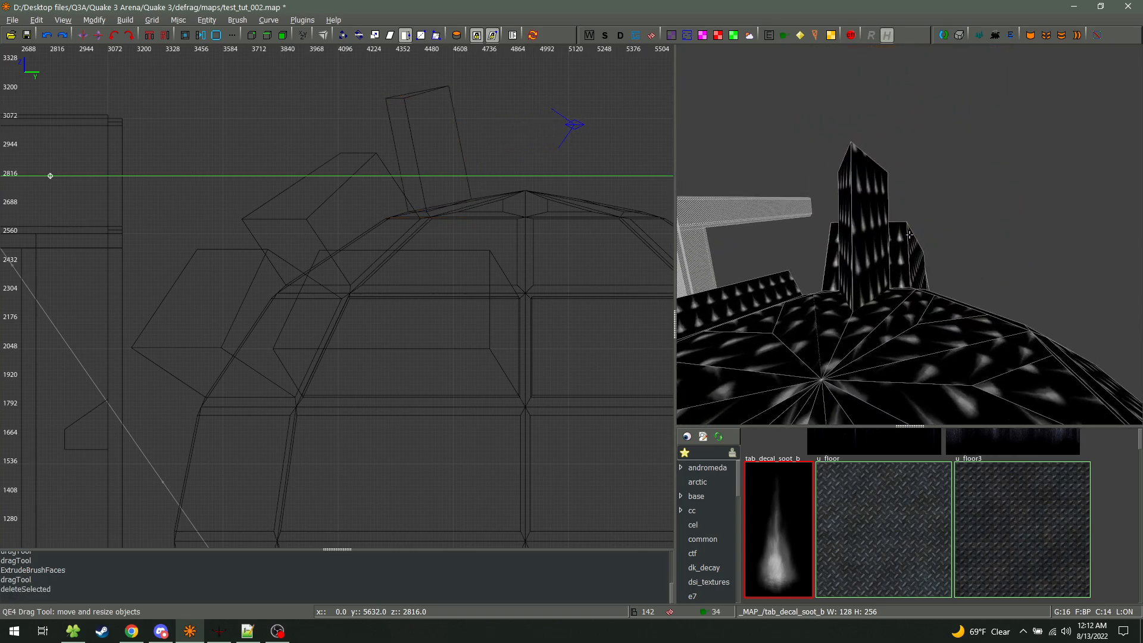
Extrude another side face of the tall top block into a new brush and delete that brush
ctrl+shift+click(867, 245)
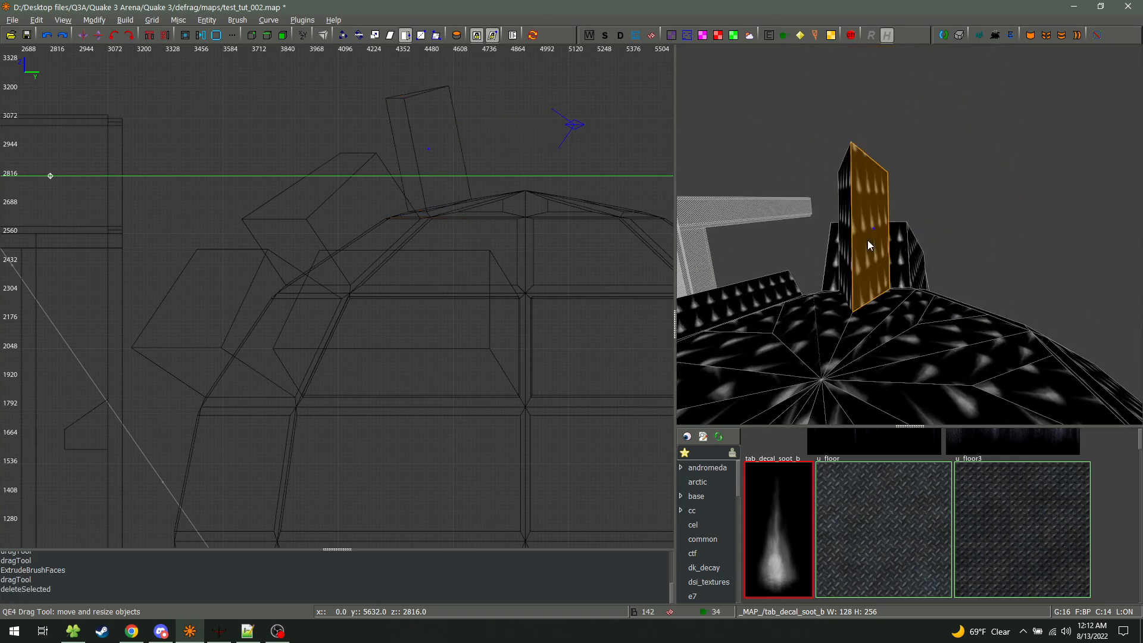
mouse_move(877, 235)
mouse_down()
mouse_move(1059, 249)
mouse_move(984, 237)
mouse_up()
key(Delete)
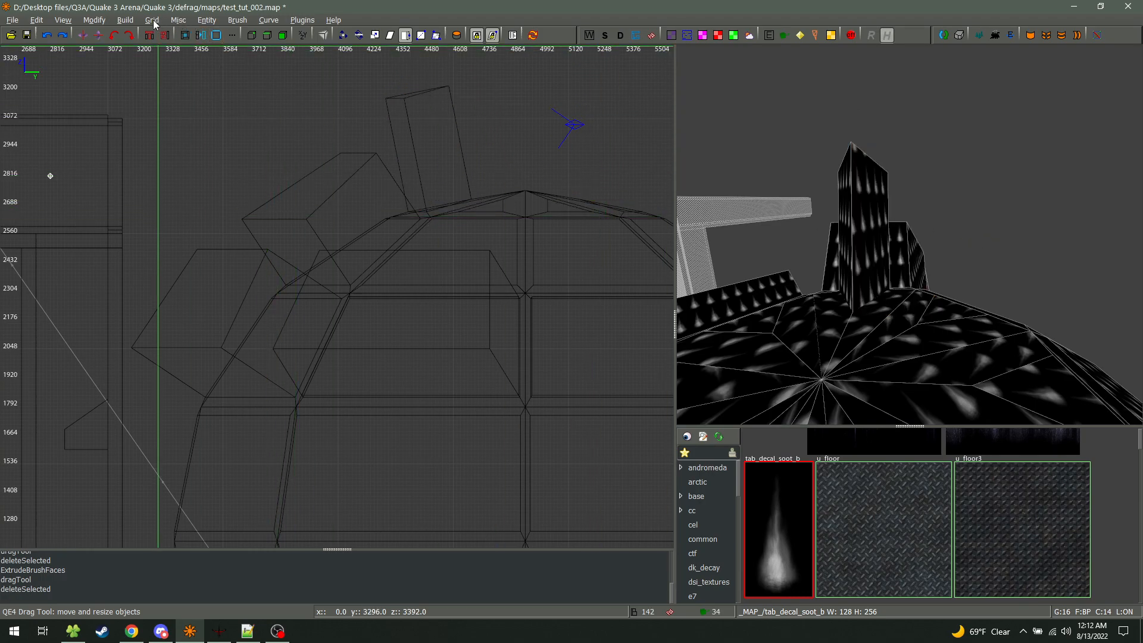
Draw a rectangular brush about 1312 by 1088 units in the empty area beside the dome in the top view
click(234, 21)
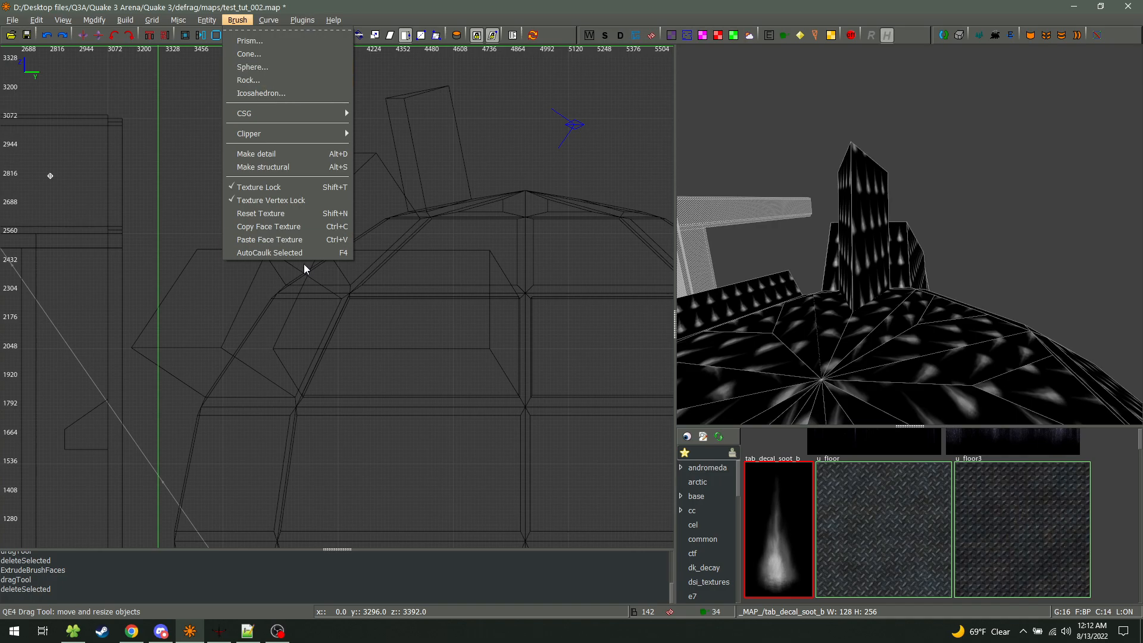
click(449, 327)
scroll(347, 306, down, 4)
scroll(348, 307, down, 3)
key(ctrl+Tab)
right_drag(242, 359, 439, 225)
drag(225, 368, 287, 419)
Turn the rectangular brush into a rock with 56 sides
click(236, 20)
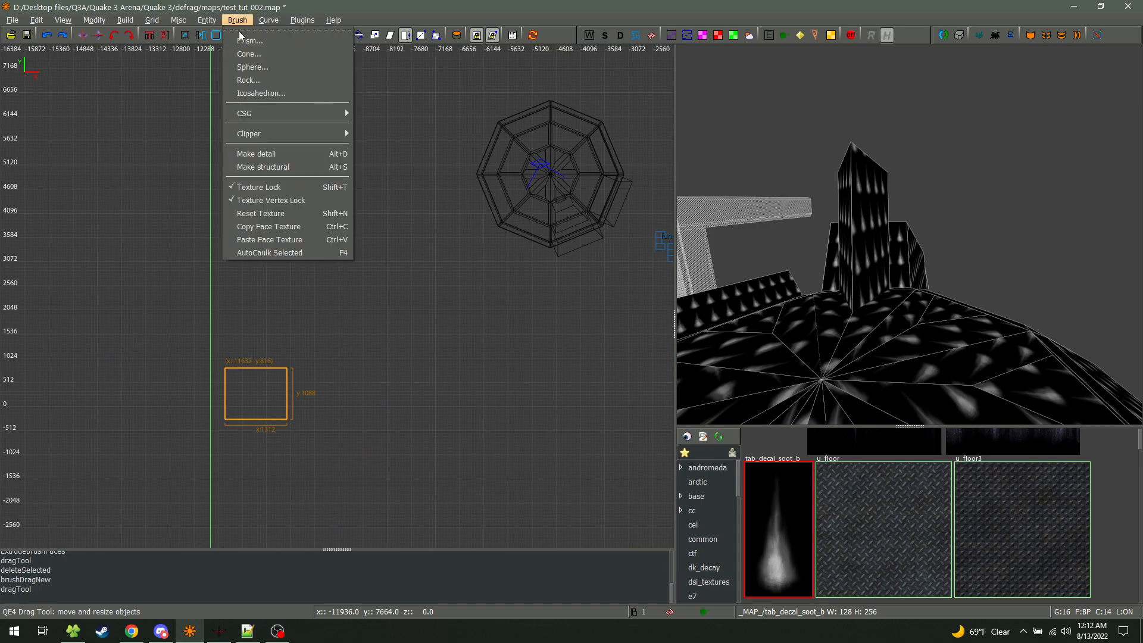
click(273, 82)
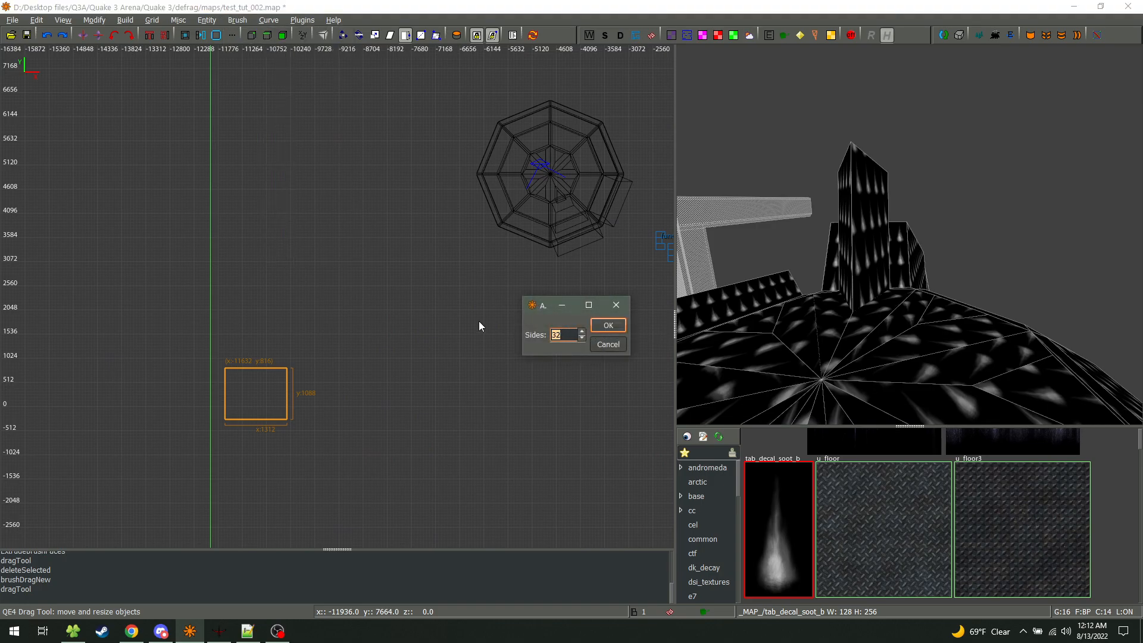
text(56)
key(Return)
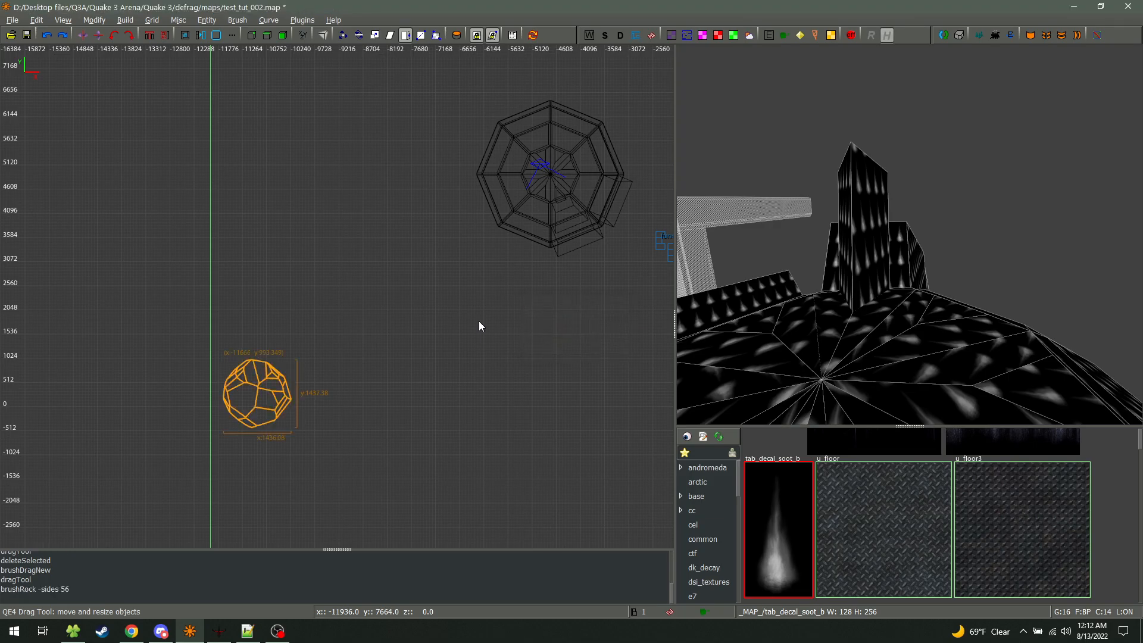
Frame the rock in the camera view and tumble it freely about several axes with the Rotate tool
ctrl+middle_click(276, 395)
right_click(772, 328)
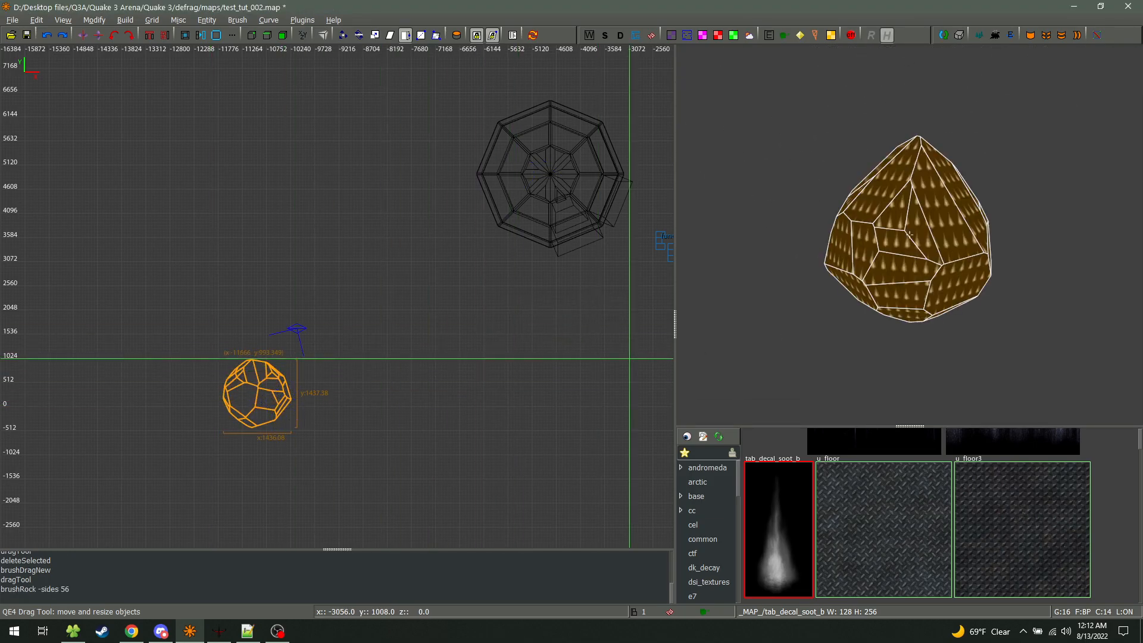
key(w)
key(a)
key(s)
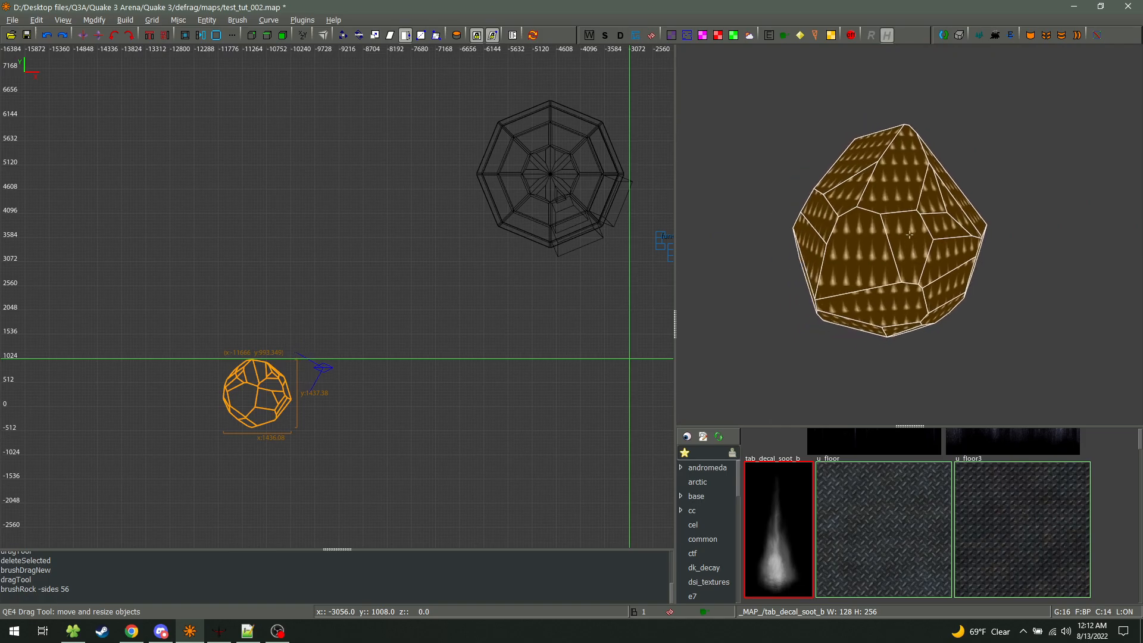
key(r)
right_click(909, 234)
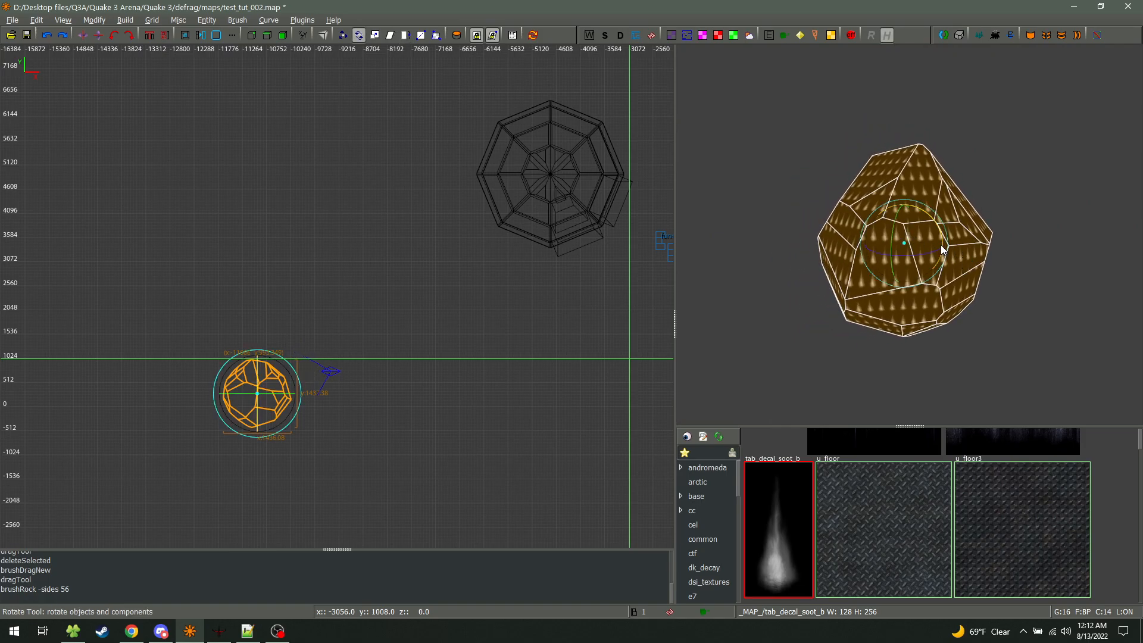
drag(939, 238, 884, 258)
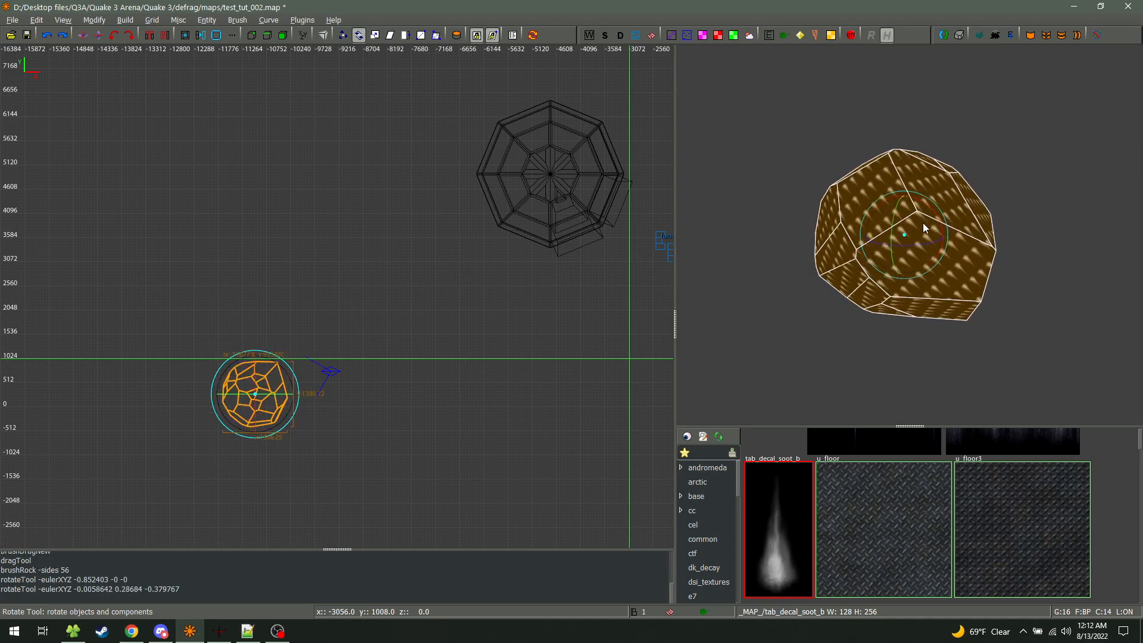
mouse_move(917, 224)
mouse_down()
mouse_move(910, 243)
mouse_move(858, 217)
mouse_move(948, 206)
mouse_move(947, 239)
mouse_move(880, 212)
mouse_move(893, 198)
mouse_move(834, 202)
mouse_move(905, 188)
mouse_move(881, 235)
mouse_move(870, 204)
mouse_move(946, 266)
mouse_move(927, 283)
mouse_move(924, 243)
mouse_move(881, 245)
mouse_move(865, 178)
mouse_move(937, 243)
mouse_move(867, 194)
mouse_move(890, 189)
mouse_move(907, 216)
mouse_up()
key(q)
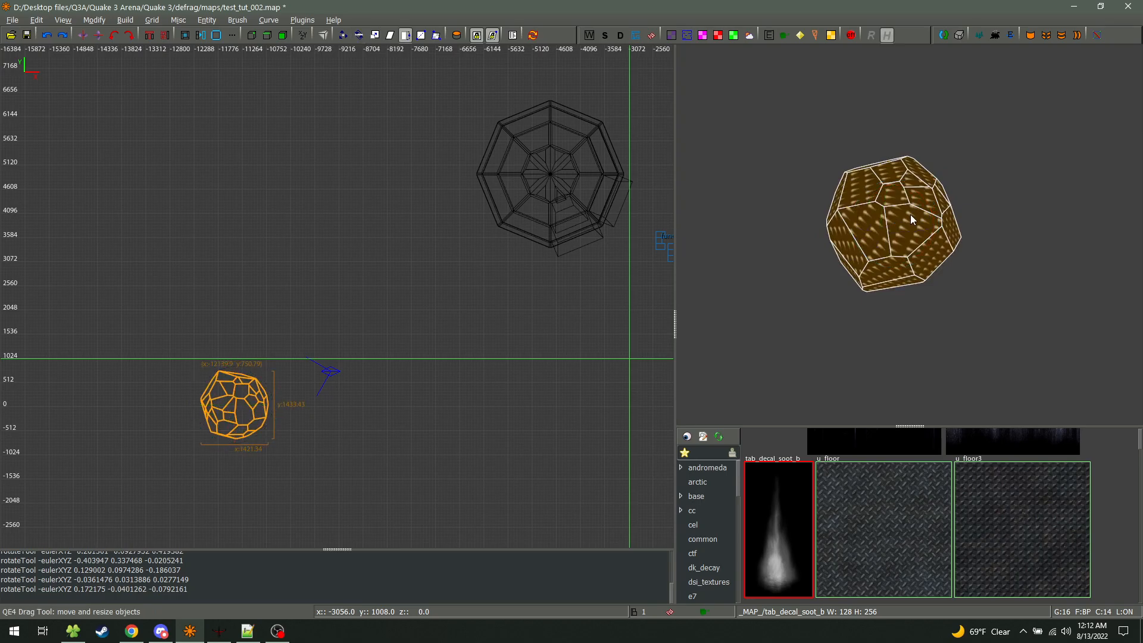
Give the rock several more free rotations to turn other facets toward the camera, and deselect it
key(r)
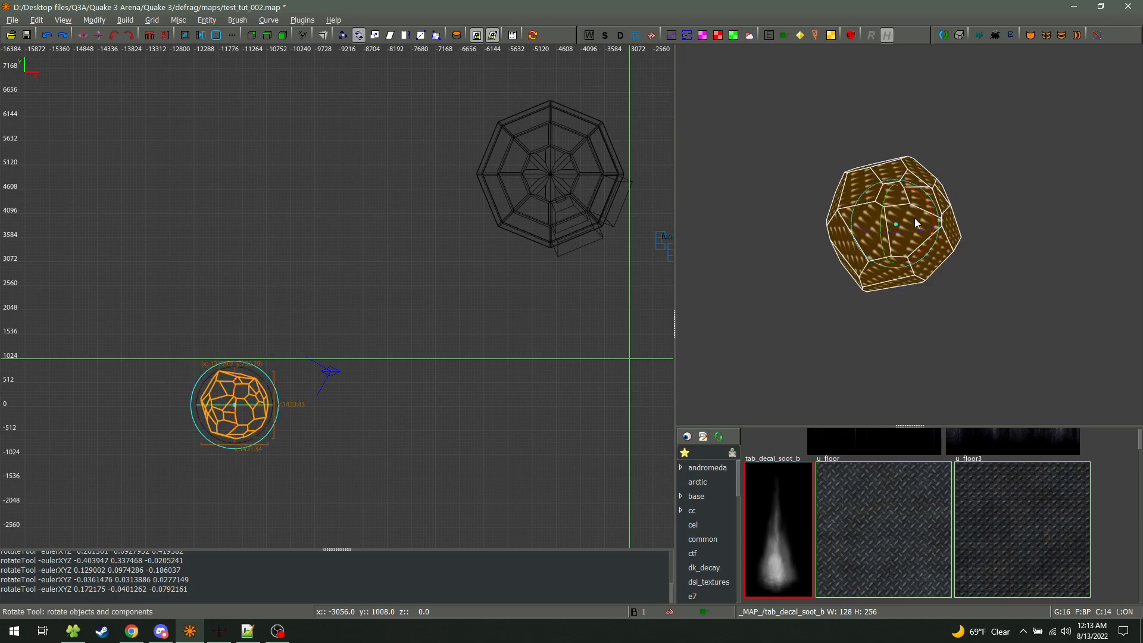
click(363, 37)
click(362, 37)
drag(911, 224, 878, 240)
key(q)
key(r)
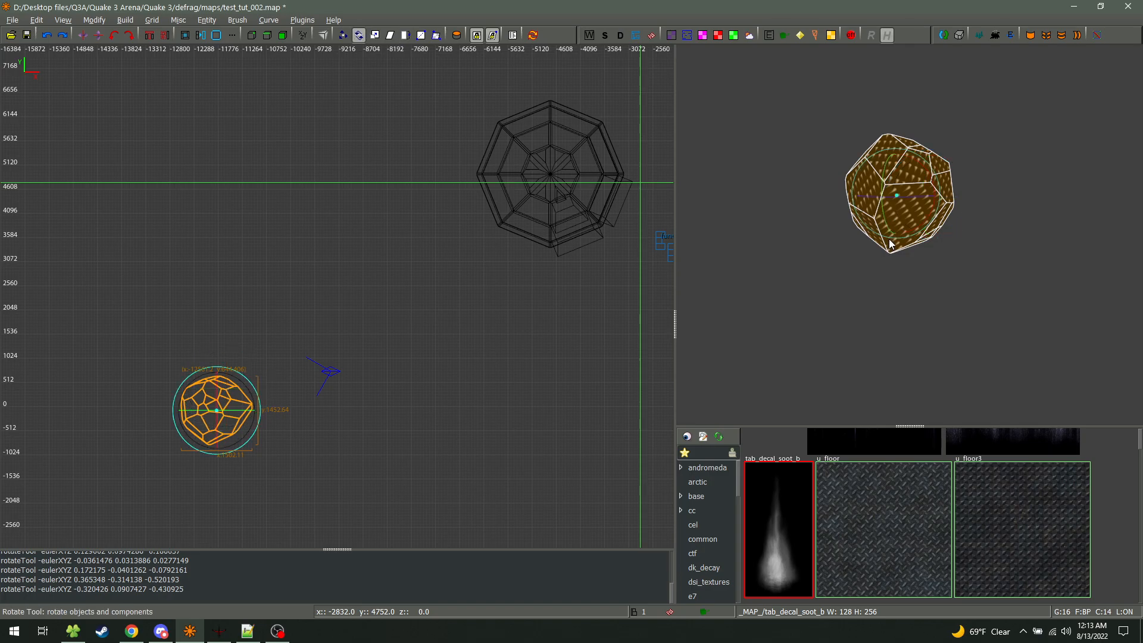
drag(915, 195, 874, 211)
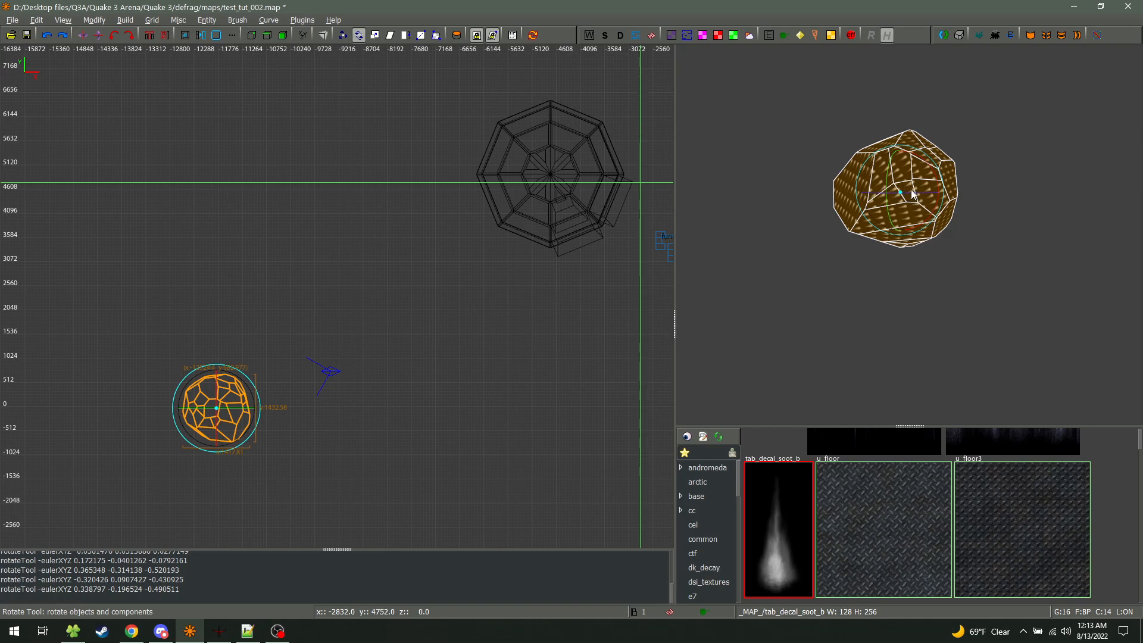
key(q)
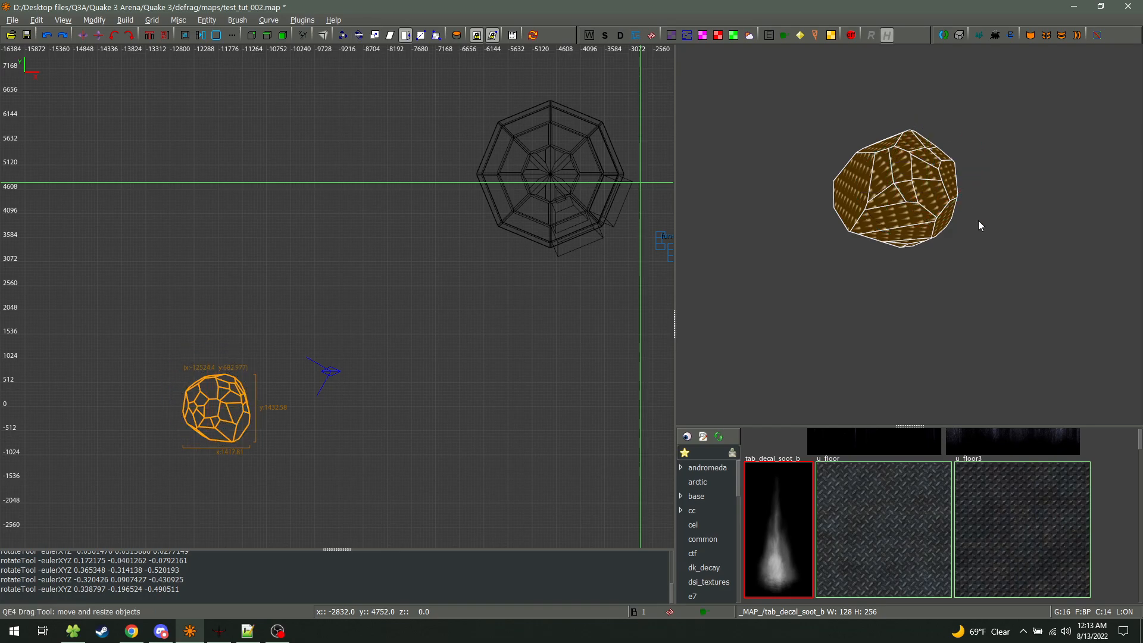
key(r)
drag(925, 176, 934, 242)
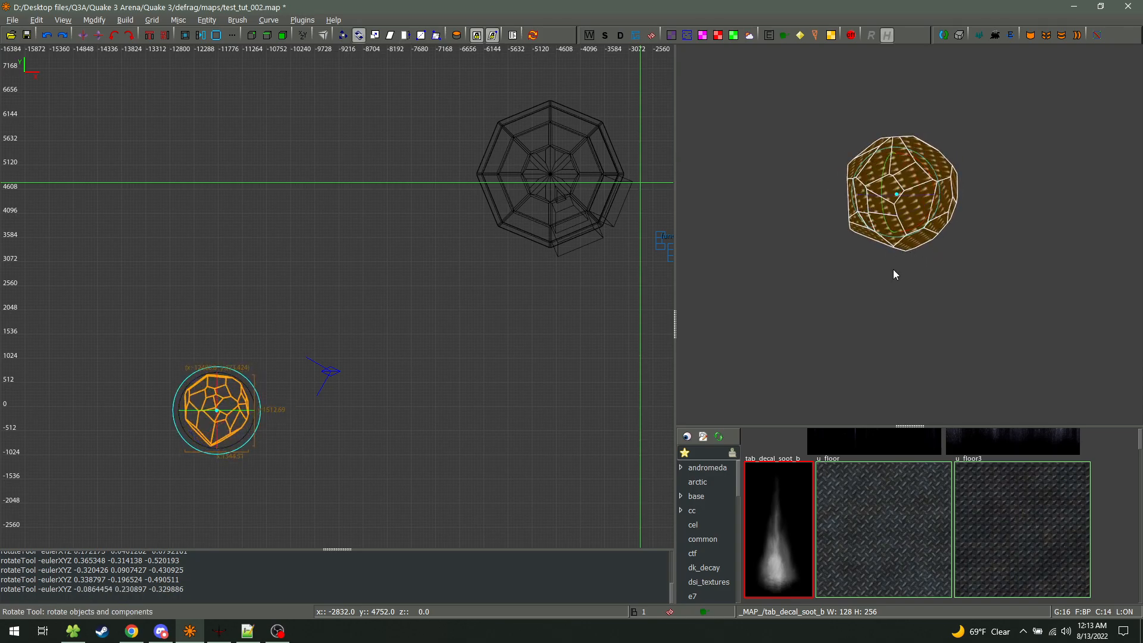
key(Escape)
click(268, 20)
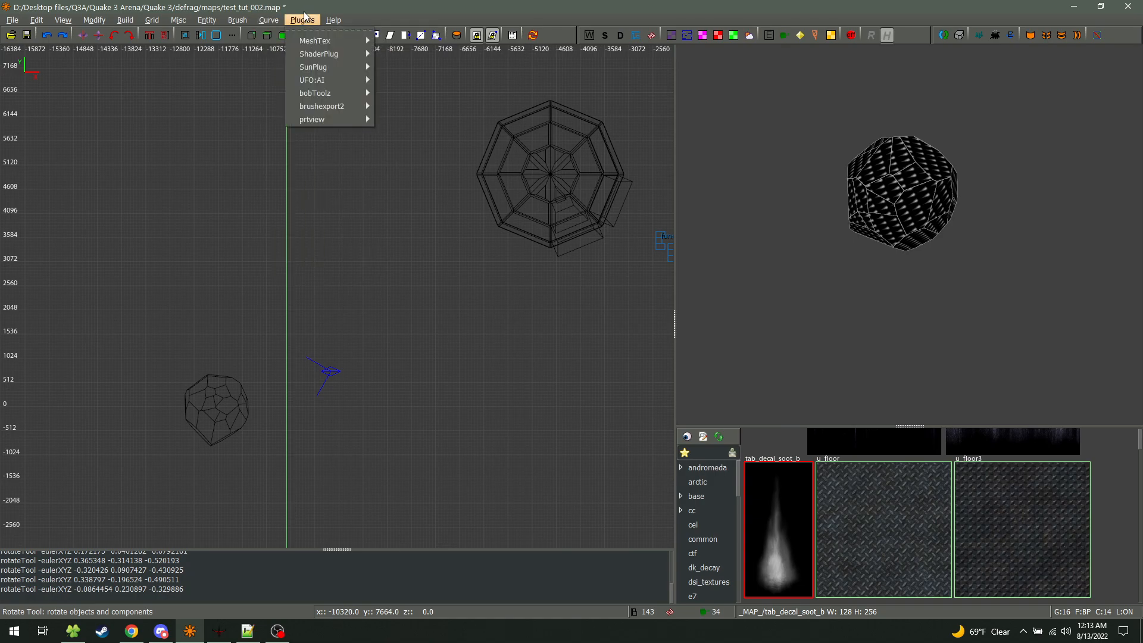
mouse_move(237, 20)
mouse_move(268, 113)
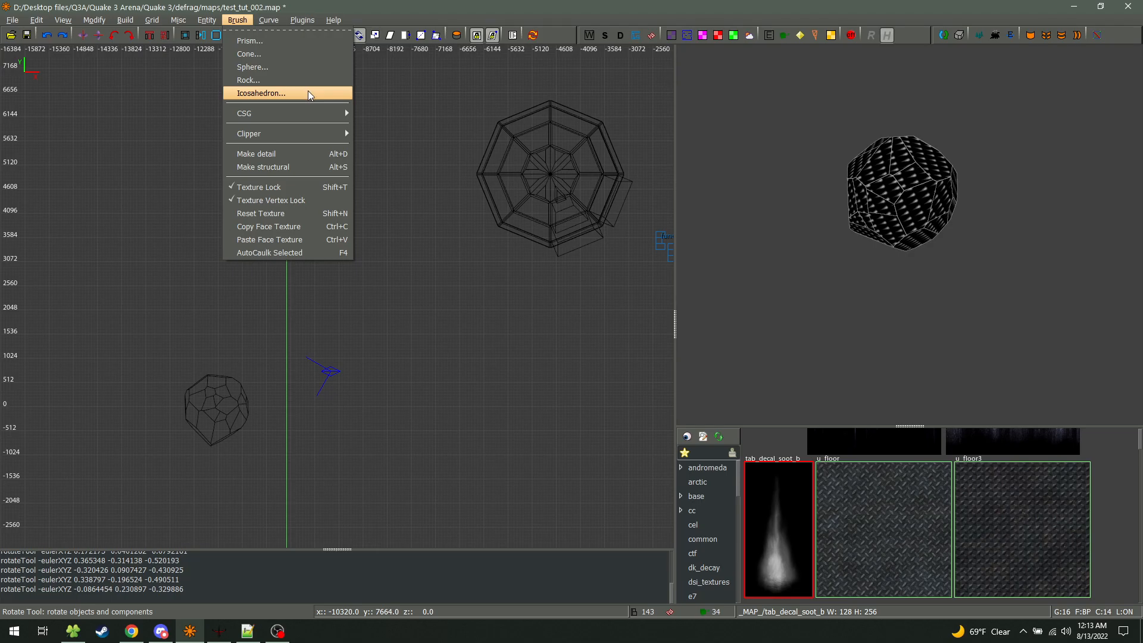
click(308, 91)
click(630, 339)
Draw a brush about 1632 by 1664 units between the rock and the dome and convert it into an icosahedron with 1 subdivision
drag(342, 234, 419, 313)
key(q)
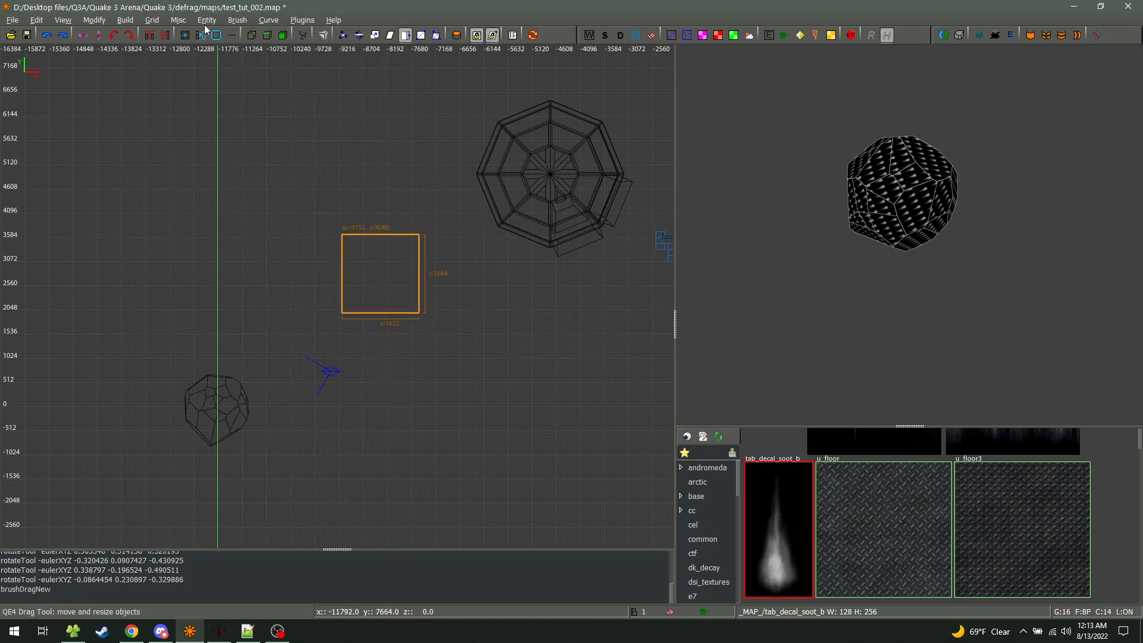
click(237, 20)
click(255, 92)
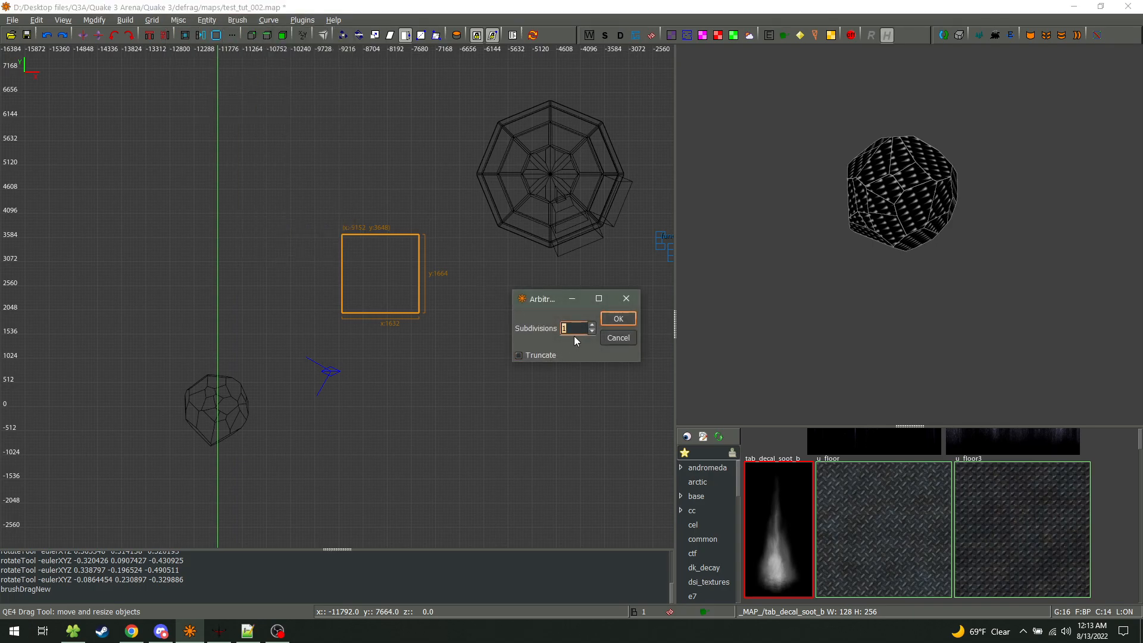
click(626, 322)
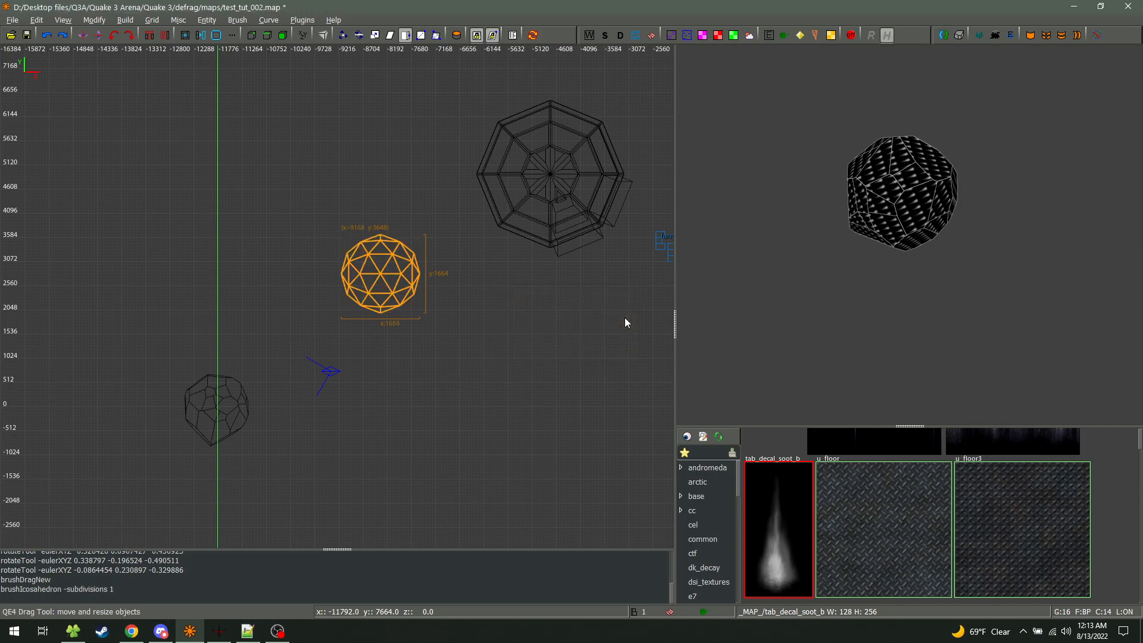
right_click(909, 234)
key(Up)
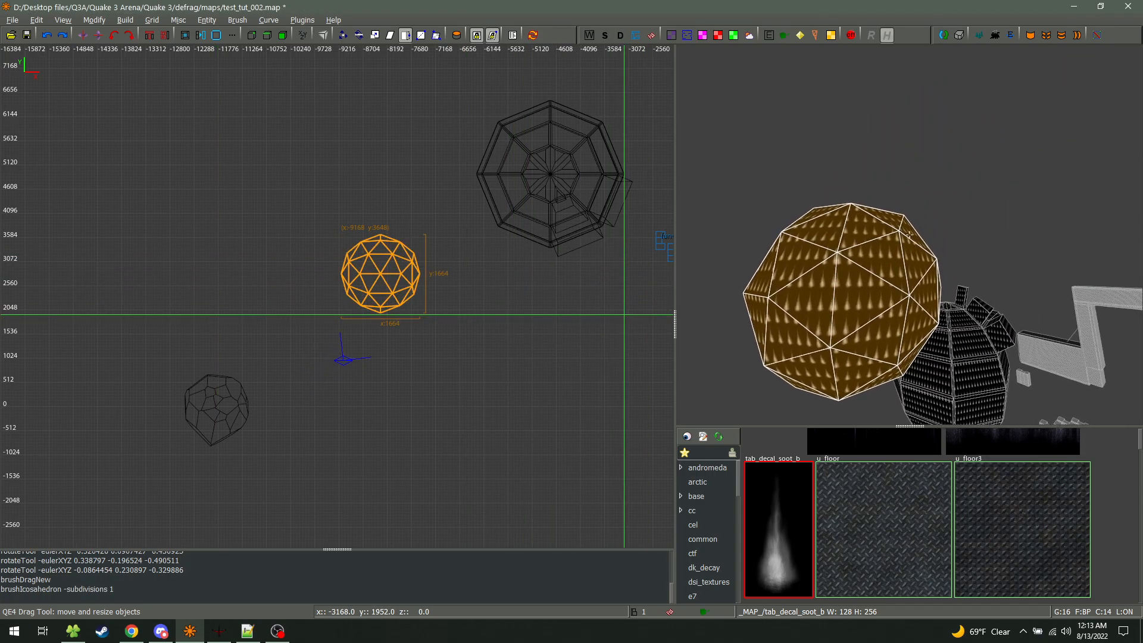
key(Right)
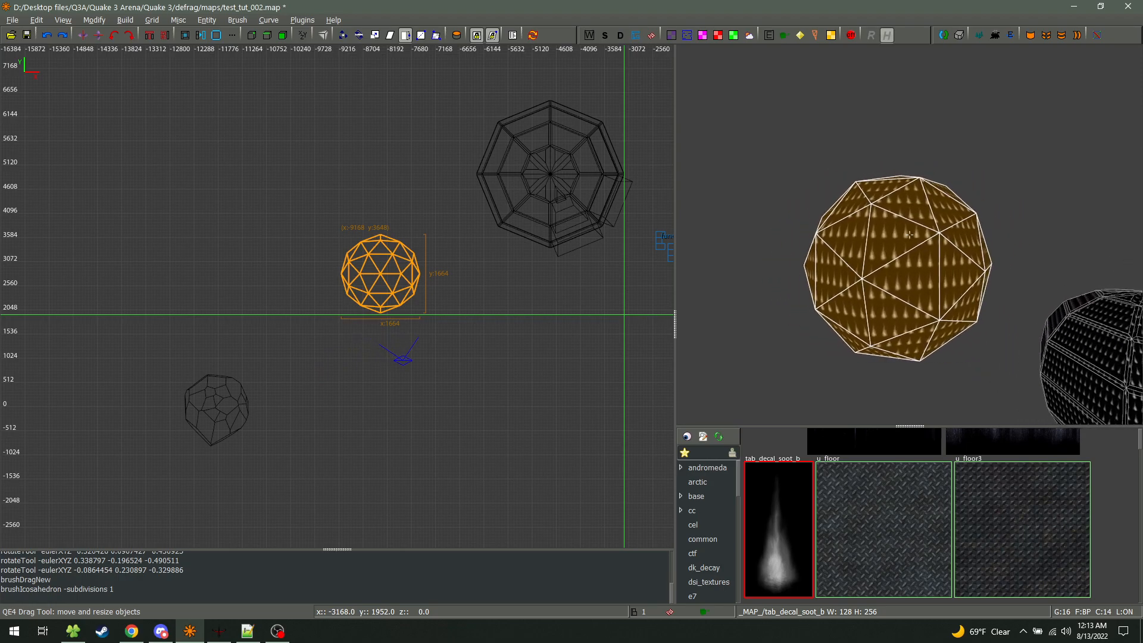
key(Right)
key(Up)
right_click(910, 234)
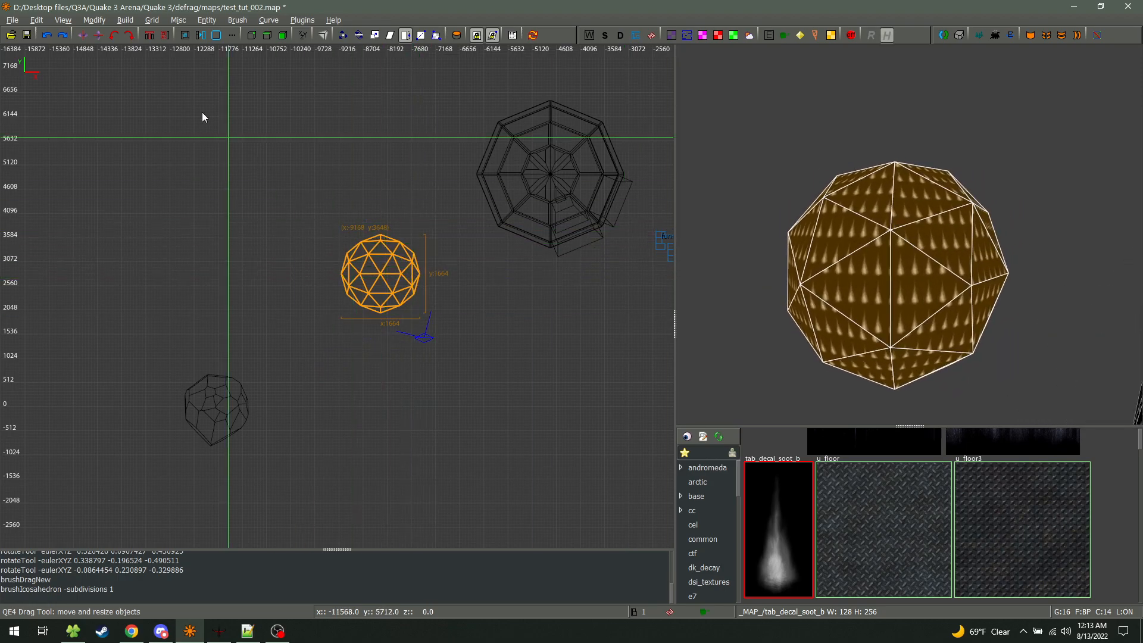
Clone the icosahedron to a spot above the original in the top view and rebuild the copy with 2 subdivisions
key(space)
mouse_move(370, 281)
mouse_down()
mouse_move(189, 234)
mouse_move(330, 181)
mouse_move(374, 181)
mouse_up()
click(268, 21)
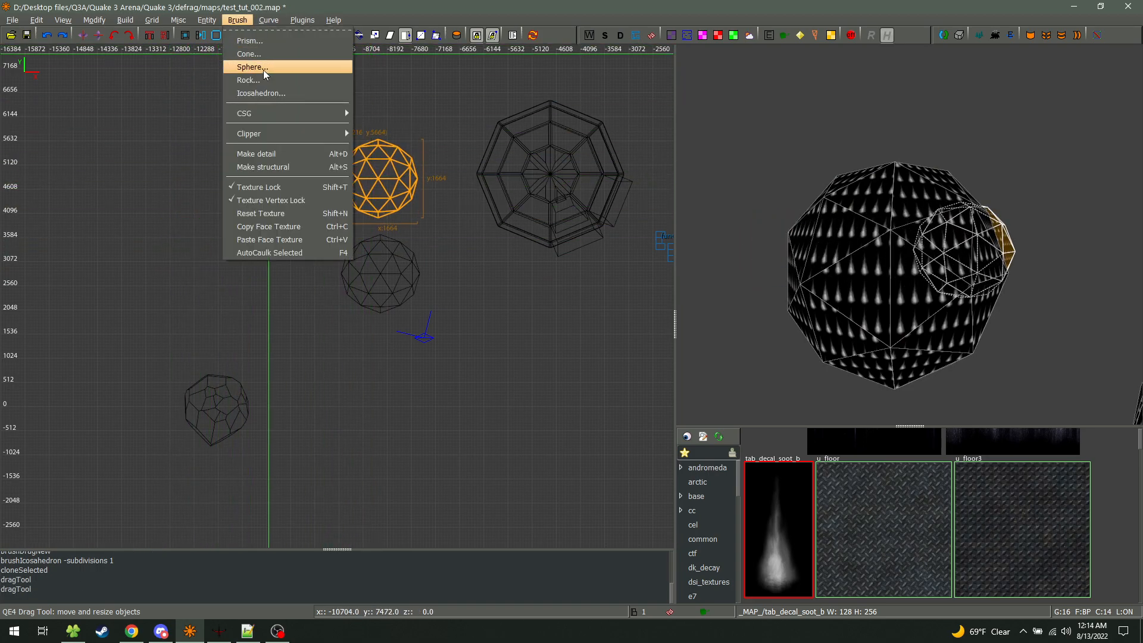
click(273, 82)
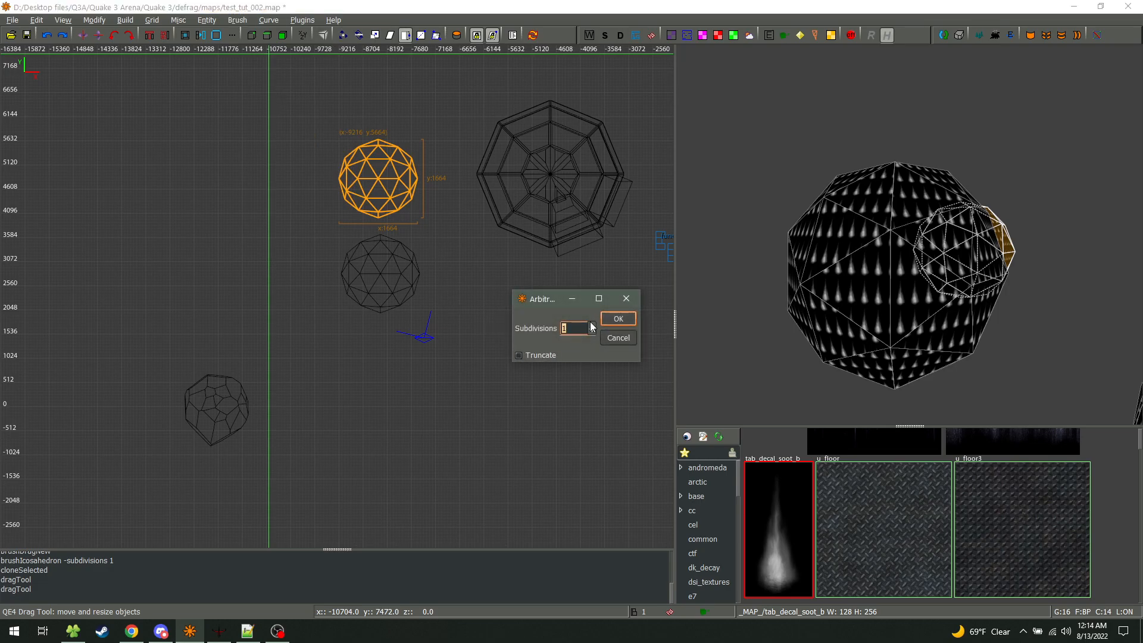
click(623, 317)
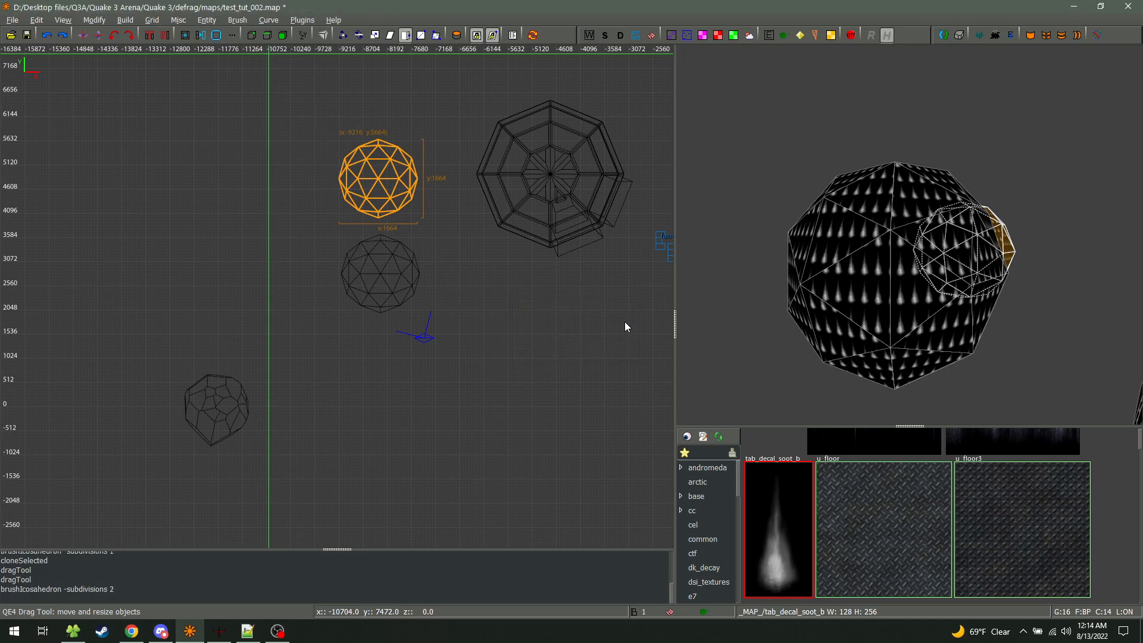
right_click(703, 298)
key(w)
key(d)
key(w)
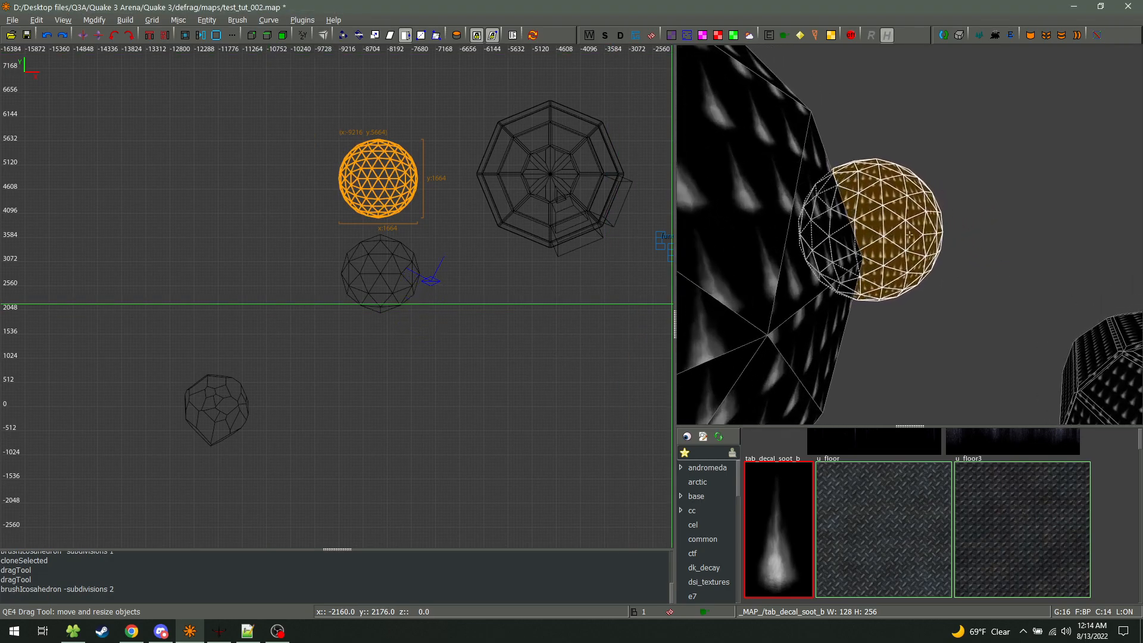
key(s)
key(d)
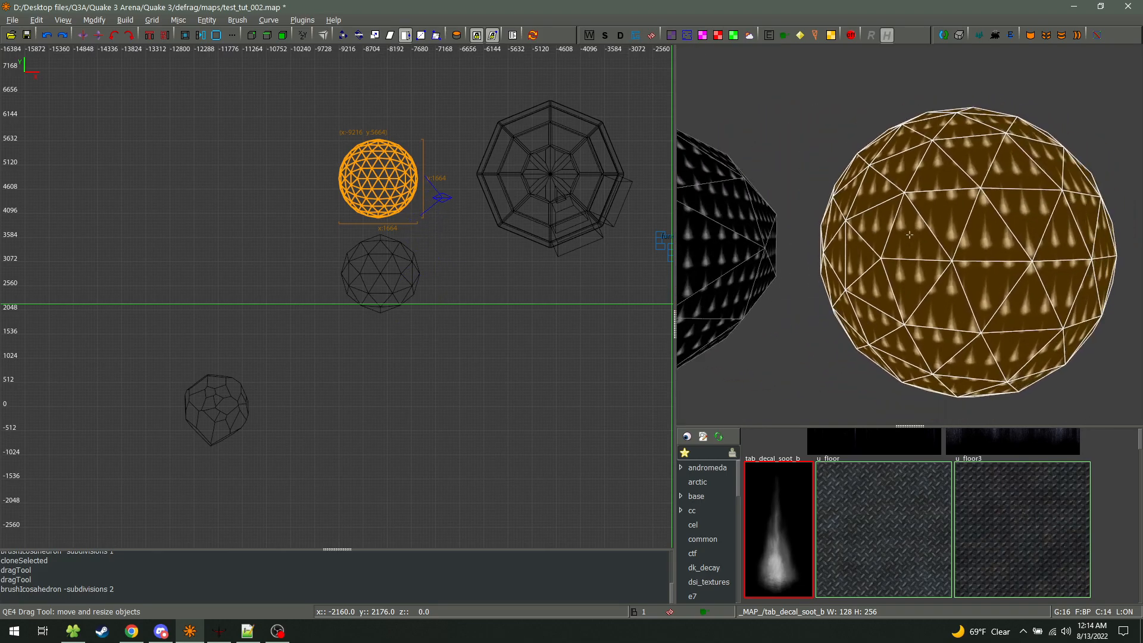
right_click(909, 234)
Clone the 2-subdivision icosahedron to its left in the top view and rebuild the copy as a truncated icosahedron with 1 subdivision
right_drag(389, 200, 460, 215)
key(space)
drag(377, 219, 282, 217)
click(228, 19)
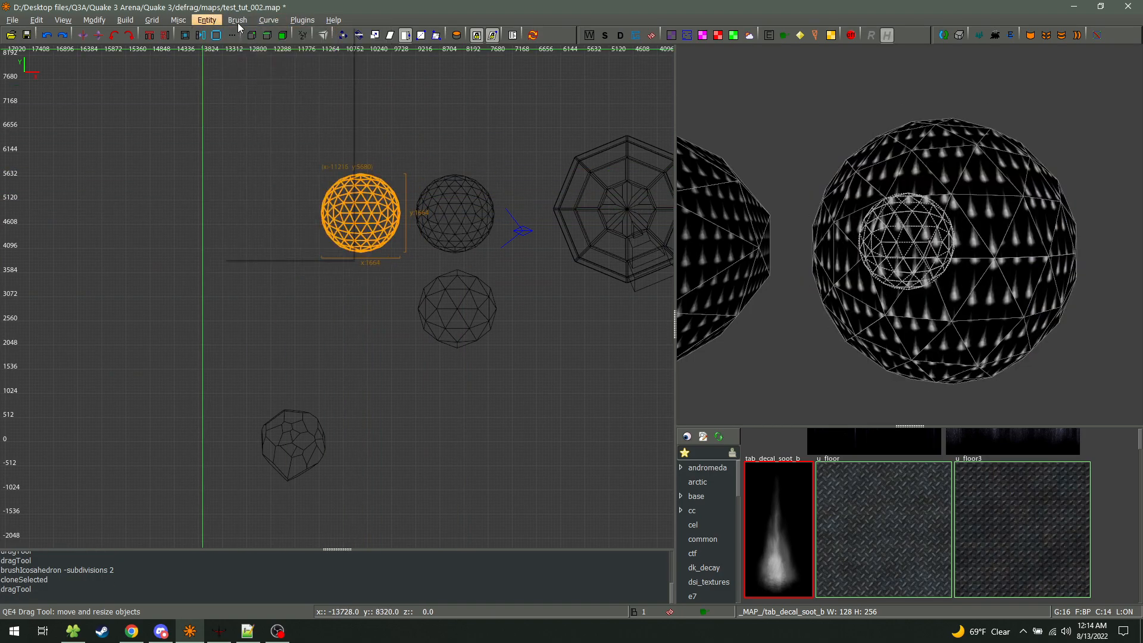
mouse_move(237, 22)
click(314, 94)
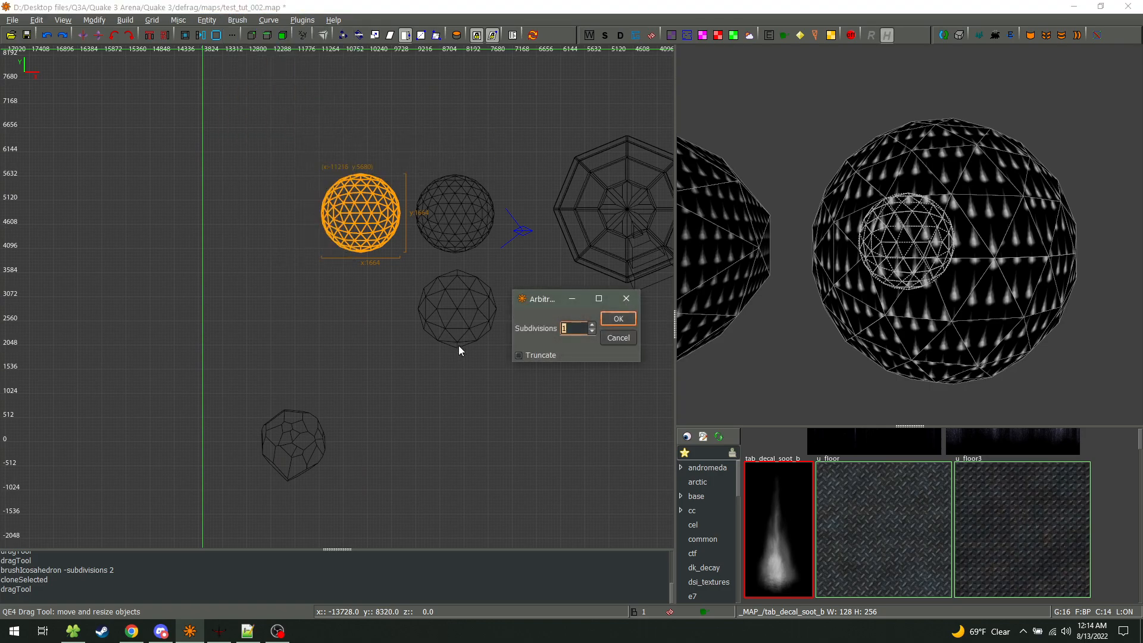
click(618, 319)
right_click(714, 286)
key(w)
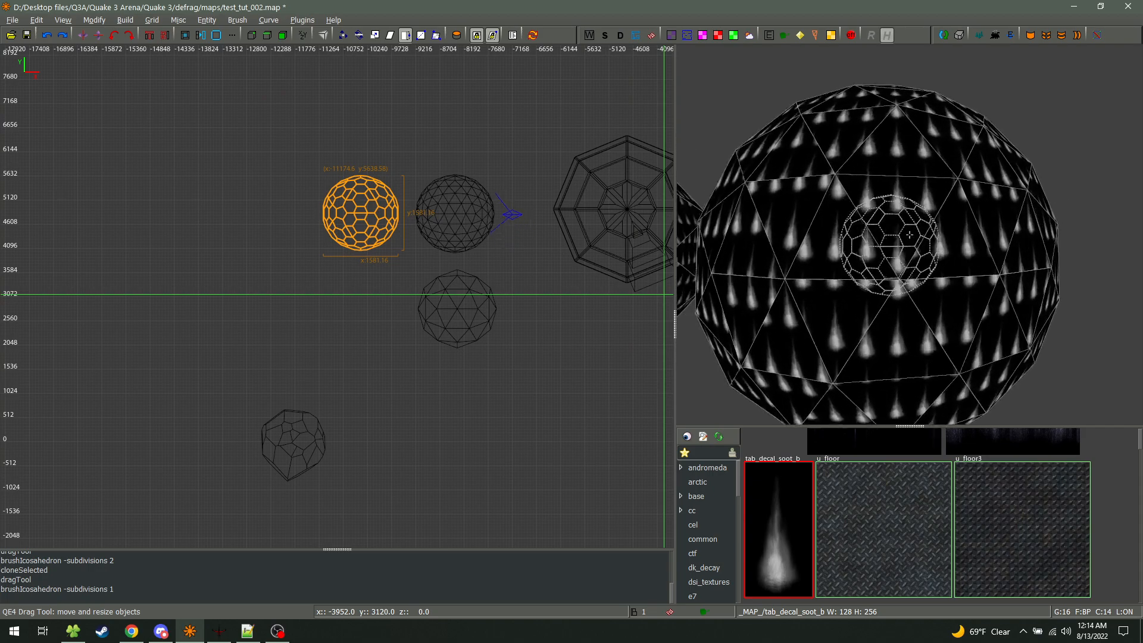
right_click(909, 235)
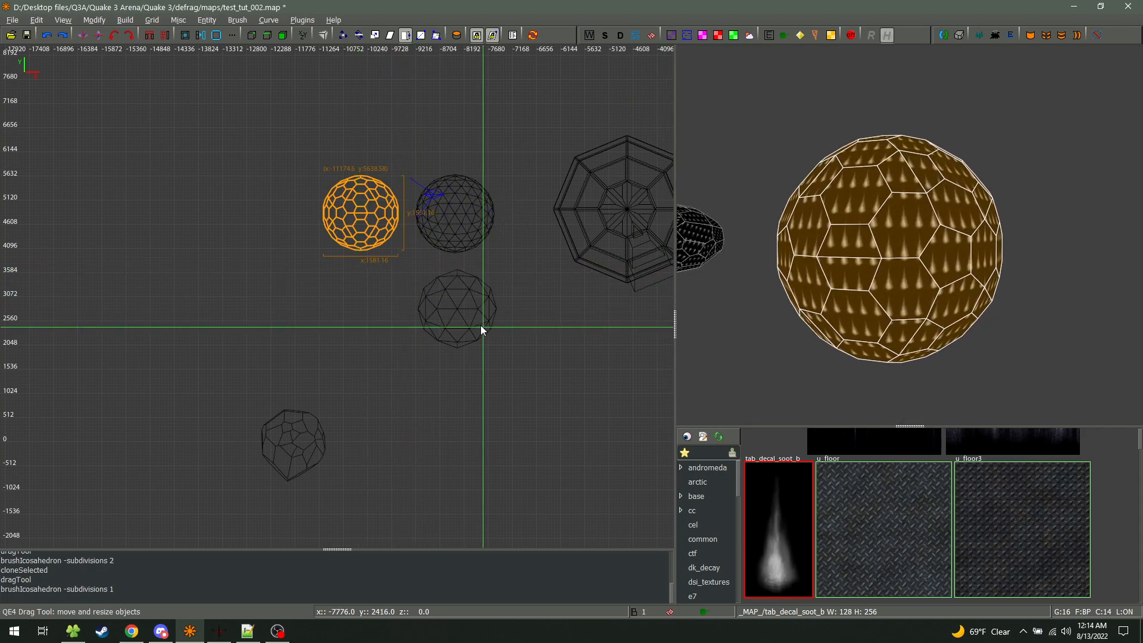
Clone the 1-subdivision icosahedron to its left in the top view and rebuild the copy as a truncated icosahedron with 1 subdivision
key(Escape)
shift+click(462, 309)
key(space)
drag(460, 309, 362, 312)
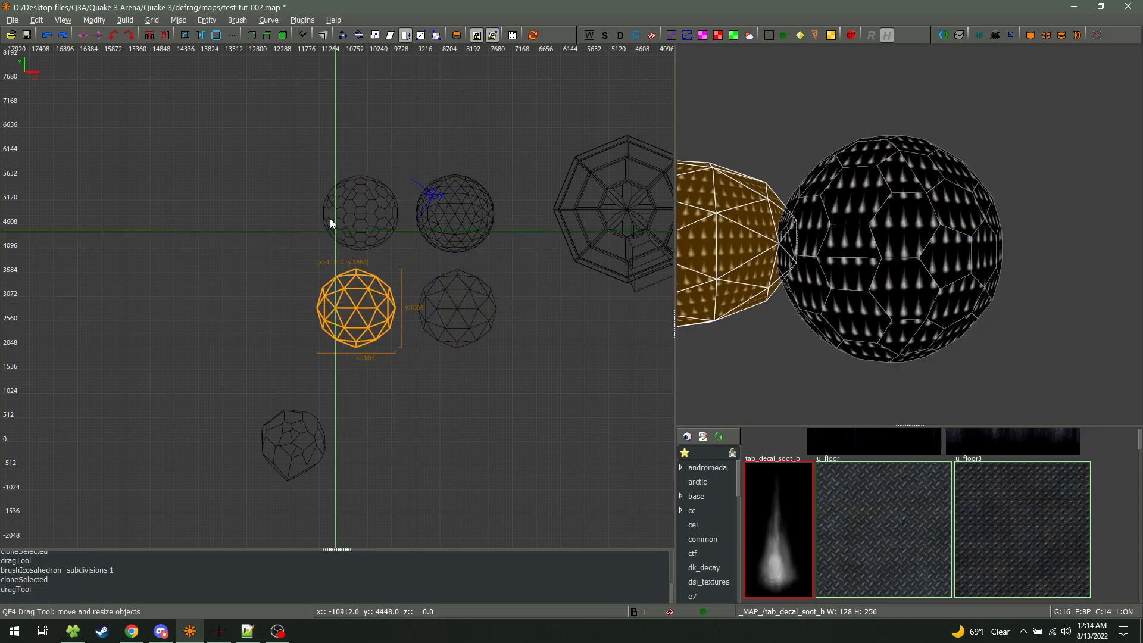
click(244, 20)
click(268, 94)
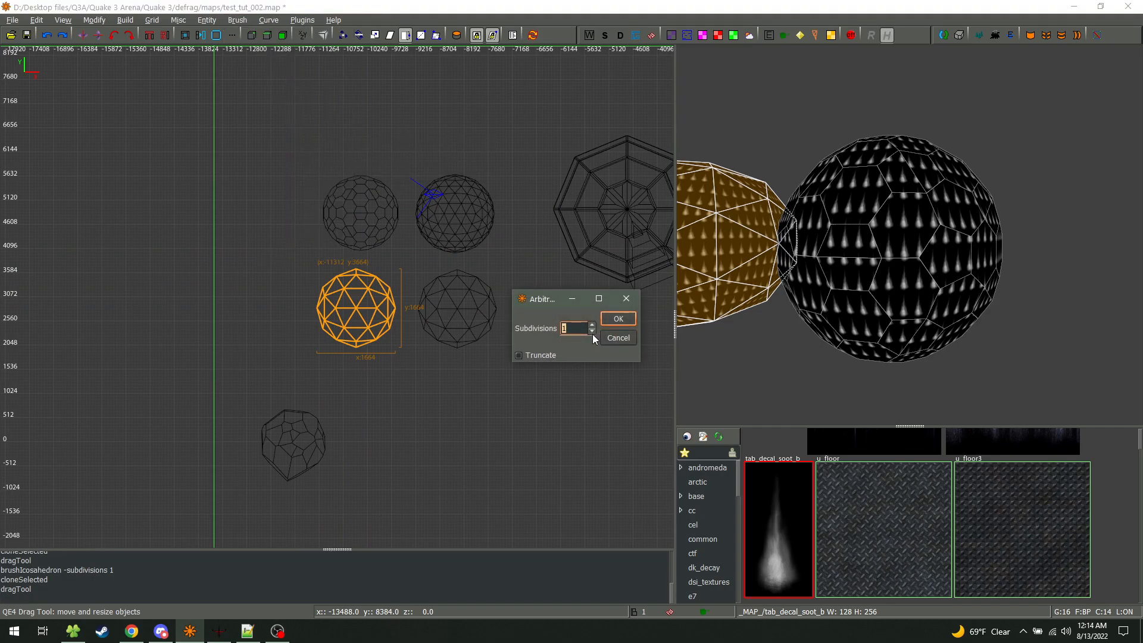
click(607, 322)
Select both truncated icosahedra in the 3D view to compare their face patterns
right_click(910, 235)
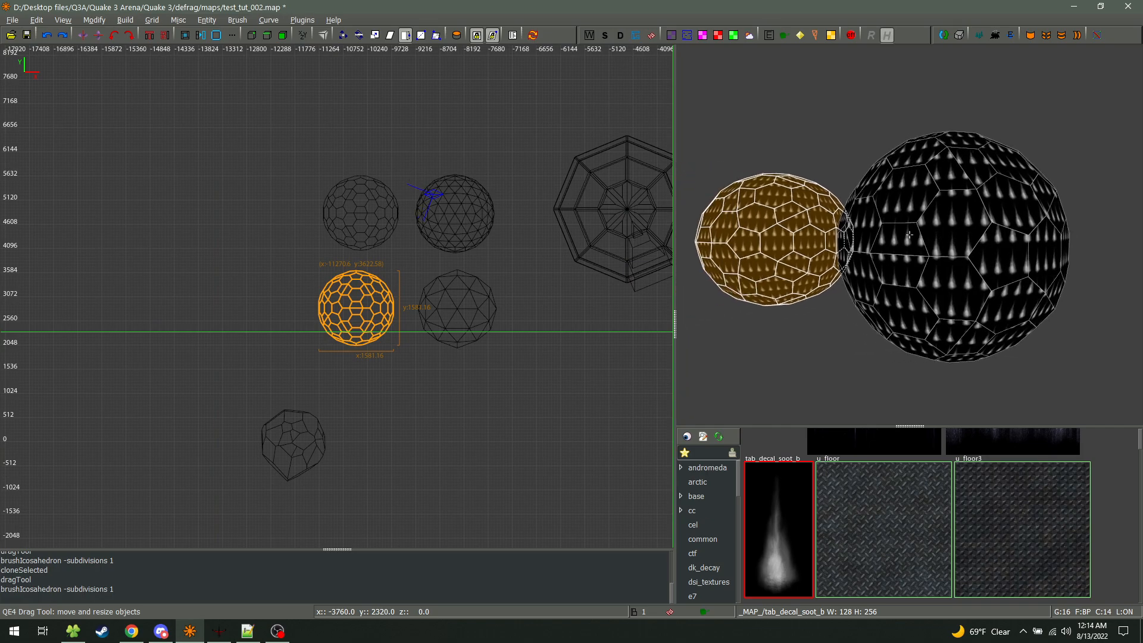
right_click(910, 234)
key(Escape)
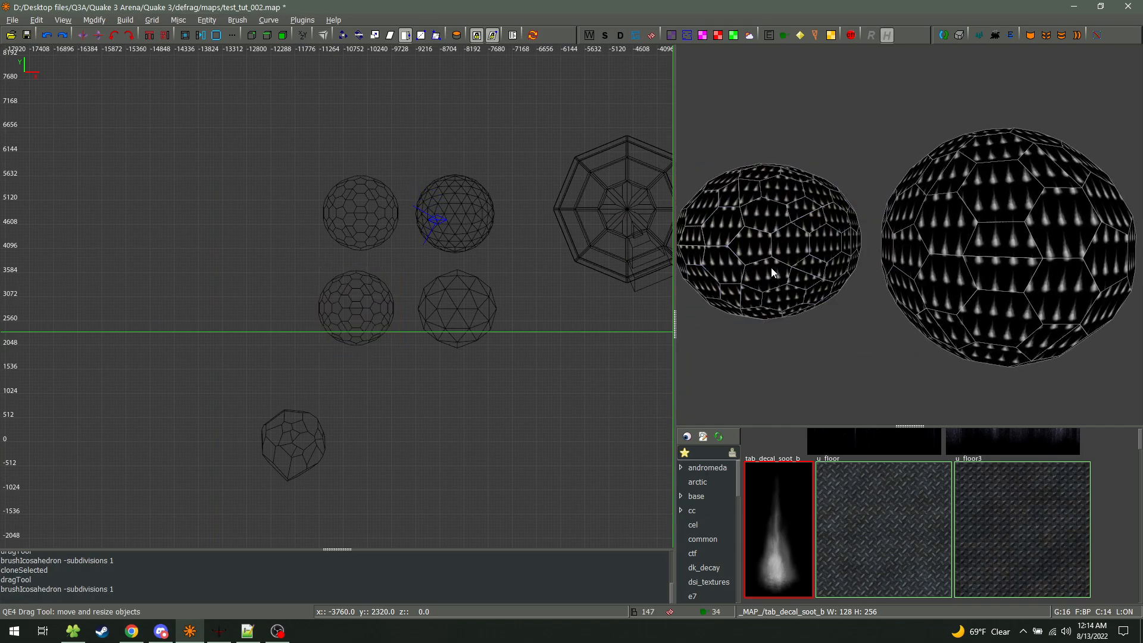
shift+click(746, 234)
shift+click(925, 233)
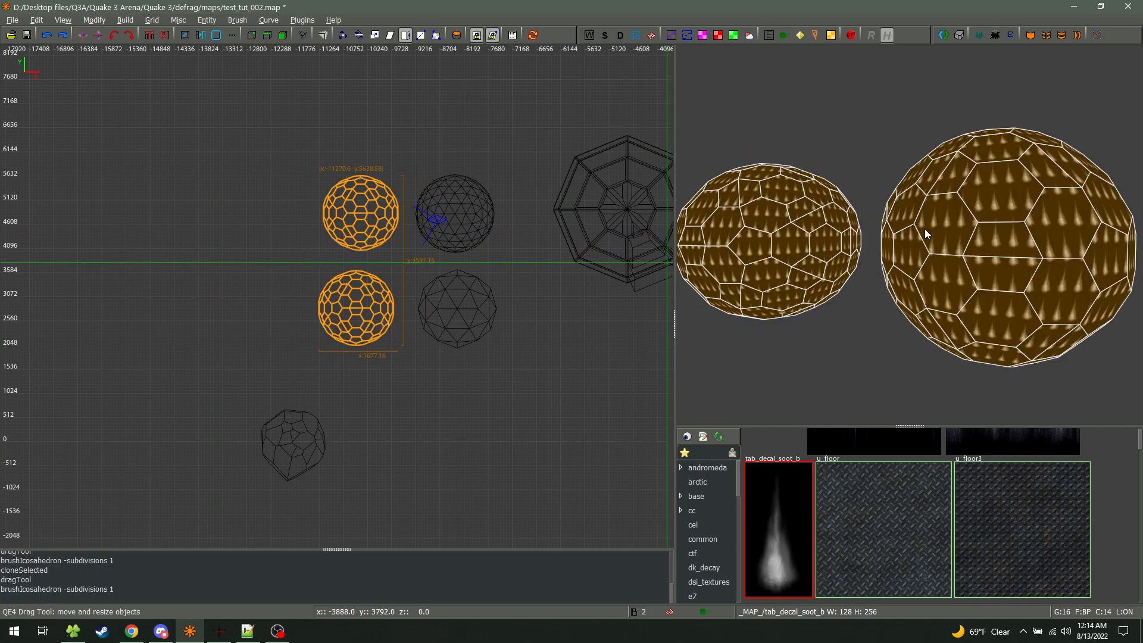
Delete the truncated icosahedron cloned from the 1-subdivision original
key(Escape)
shift+click(812, 243)
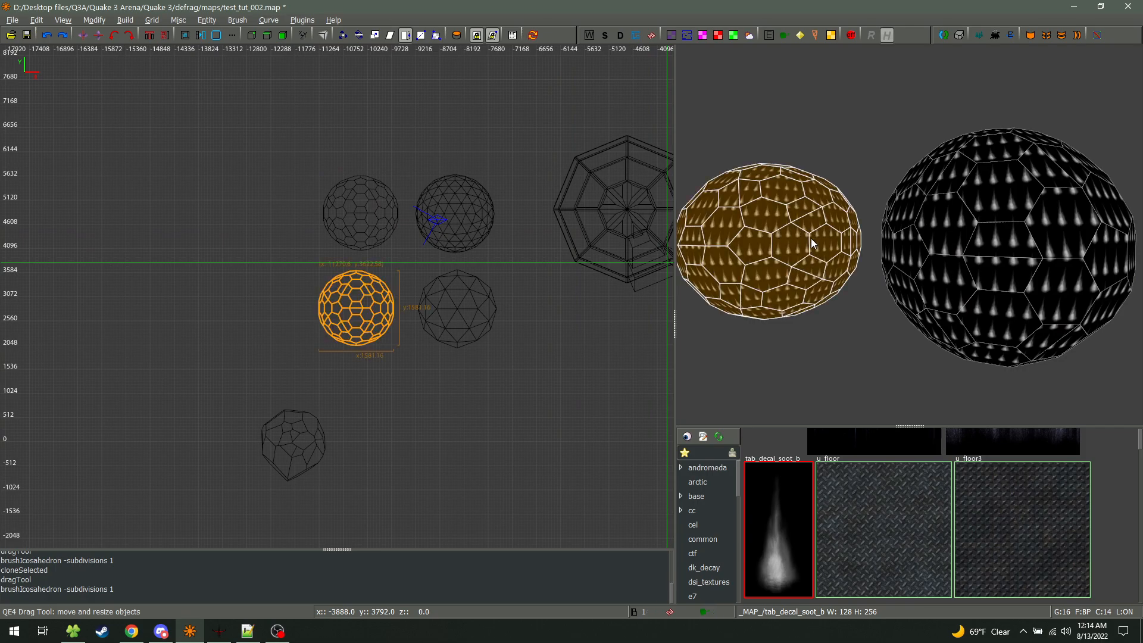
key(n)
click(726, 96)
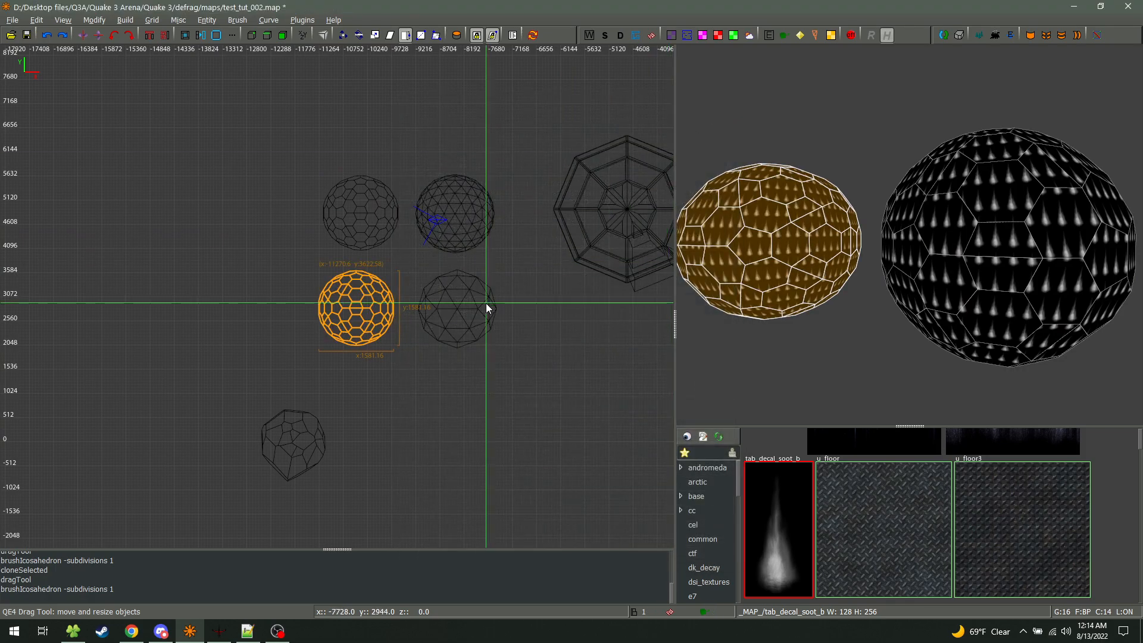
key(Delete)
Clone the original 1-subdivision icosahedron to its left again and rebuild the copy as a truncated icosahedron with 2 subdivisions
shift+click(460, 310)
key(space)
mouse_move(467, 314)
mouse_down()
mouse_move(343, 314)
mouse_move(362, 314)
mouse_up()
click(237, 20)
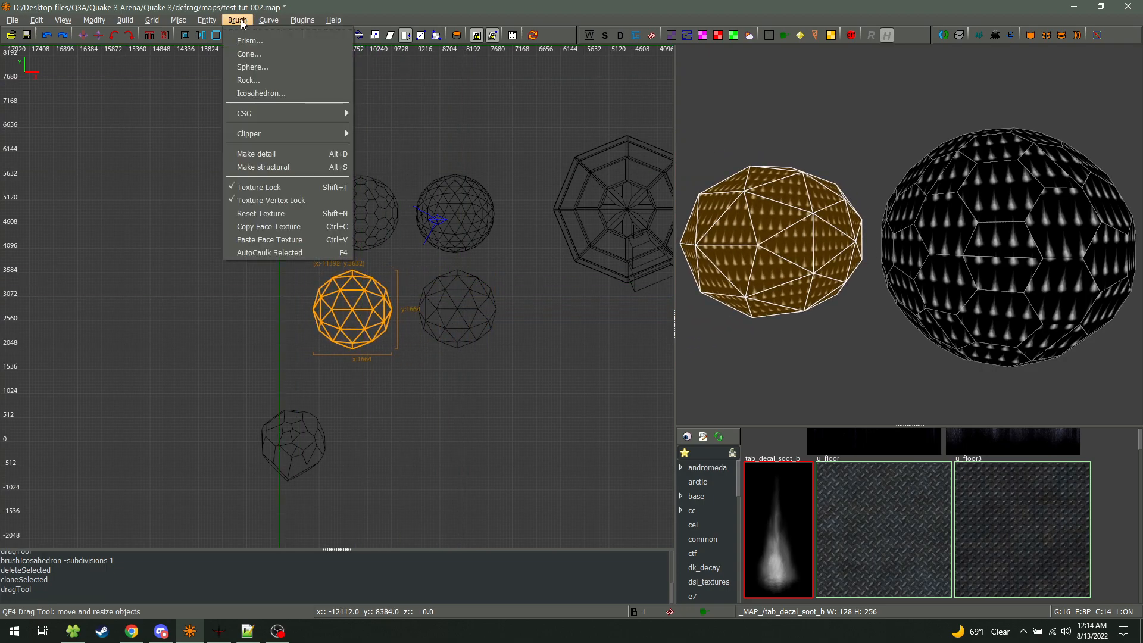
click(262, 94)
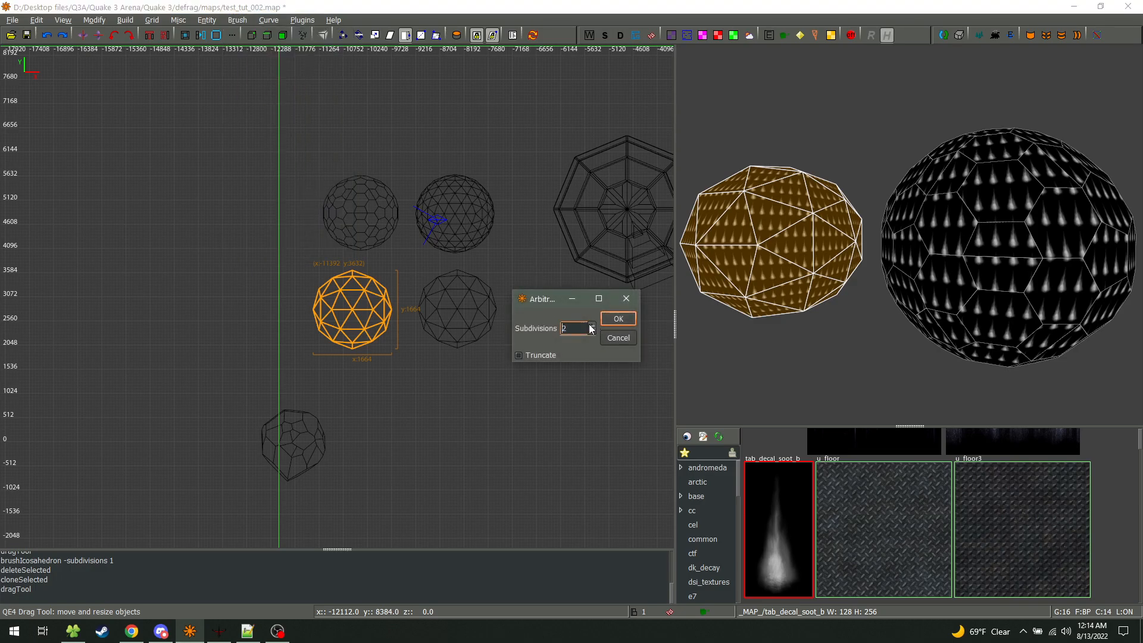
click(617, 321)
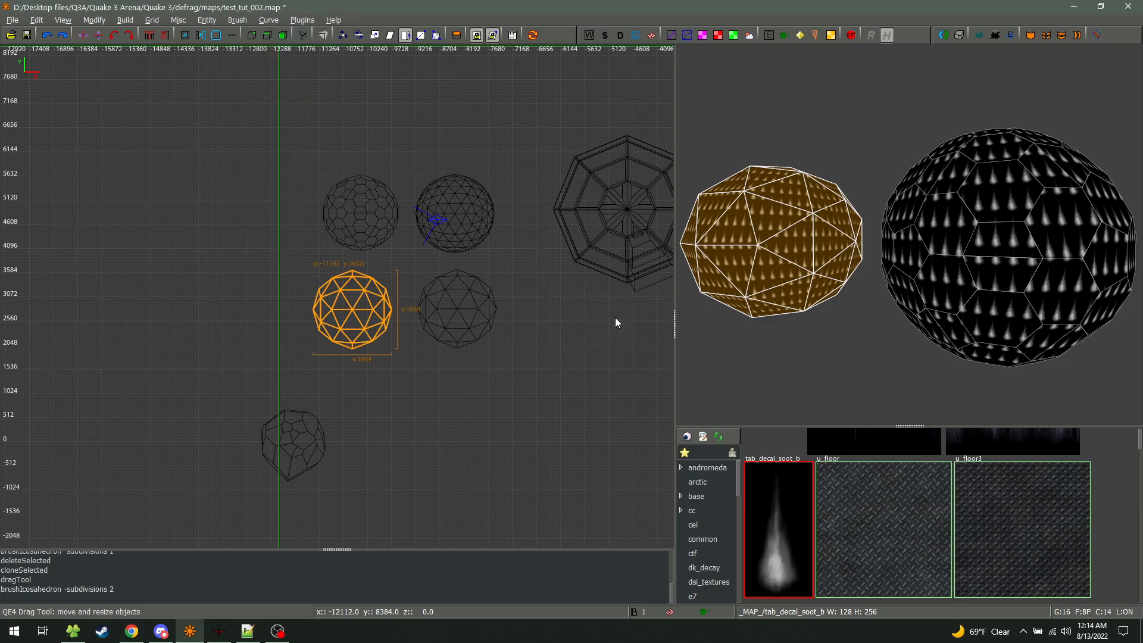
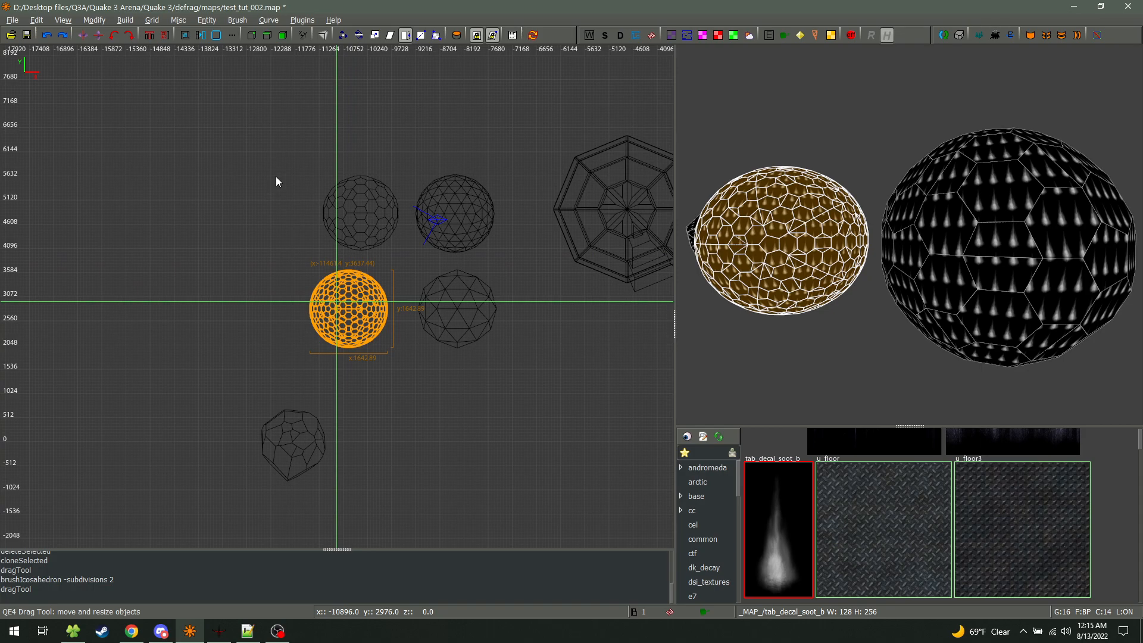
Move the truncated 2-subdivision icosahedron up and to the left in the top view, and deselect it
drag(330, 296, 321, 287)
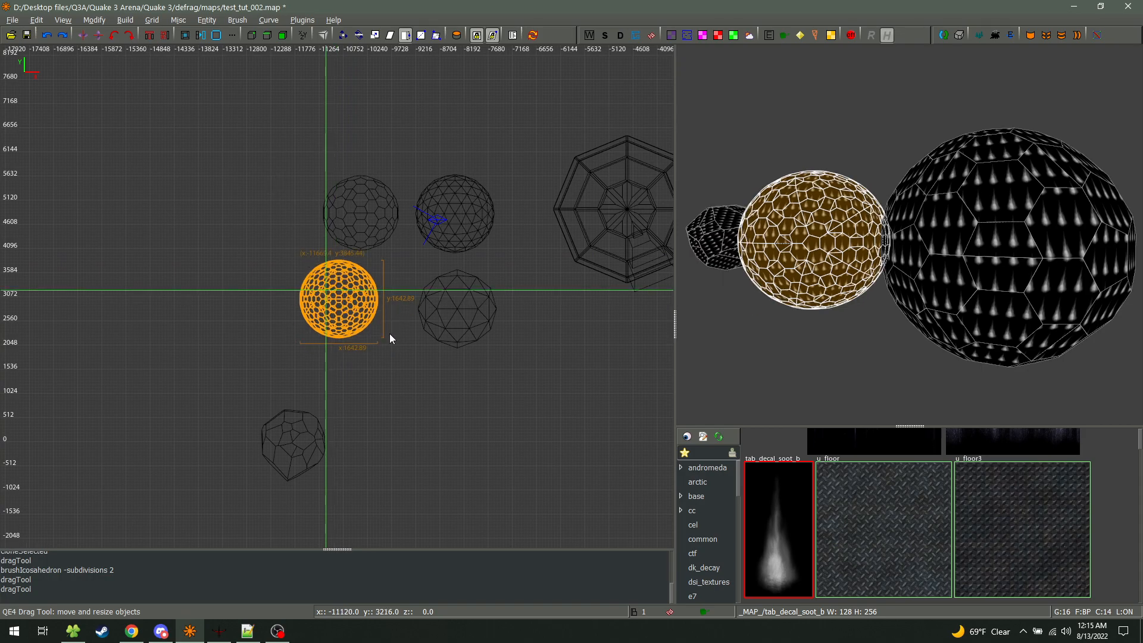
drag(365, 308, 364, 295)
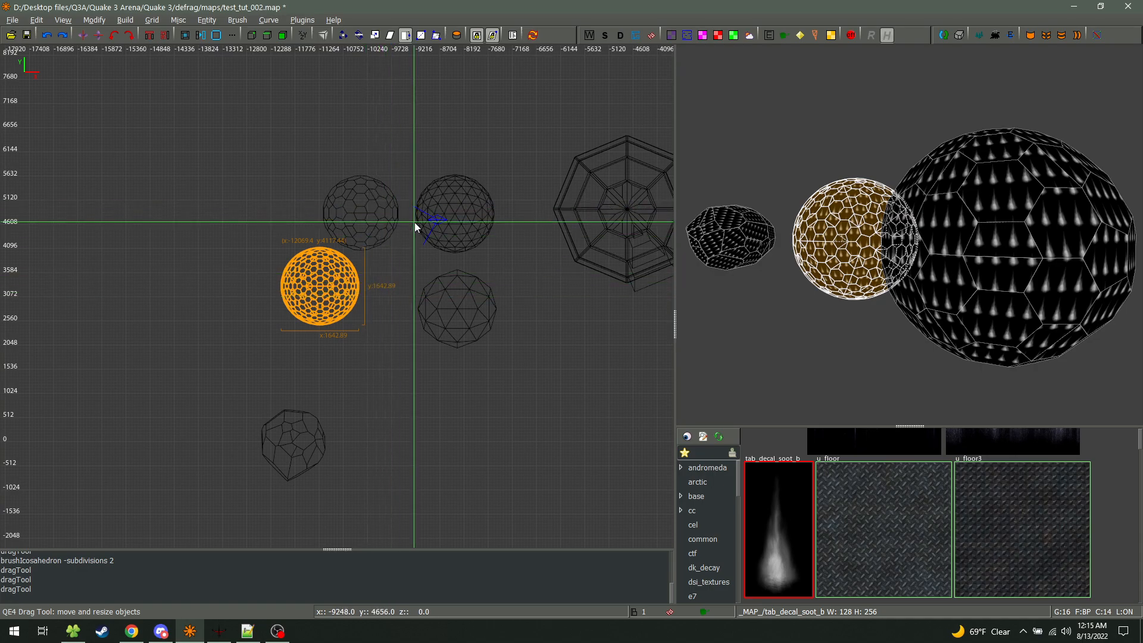
key(Escape)
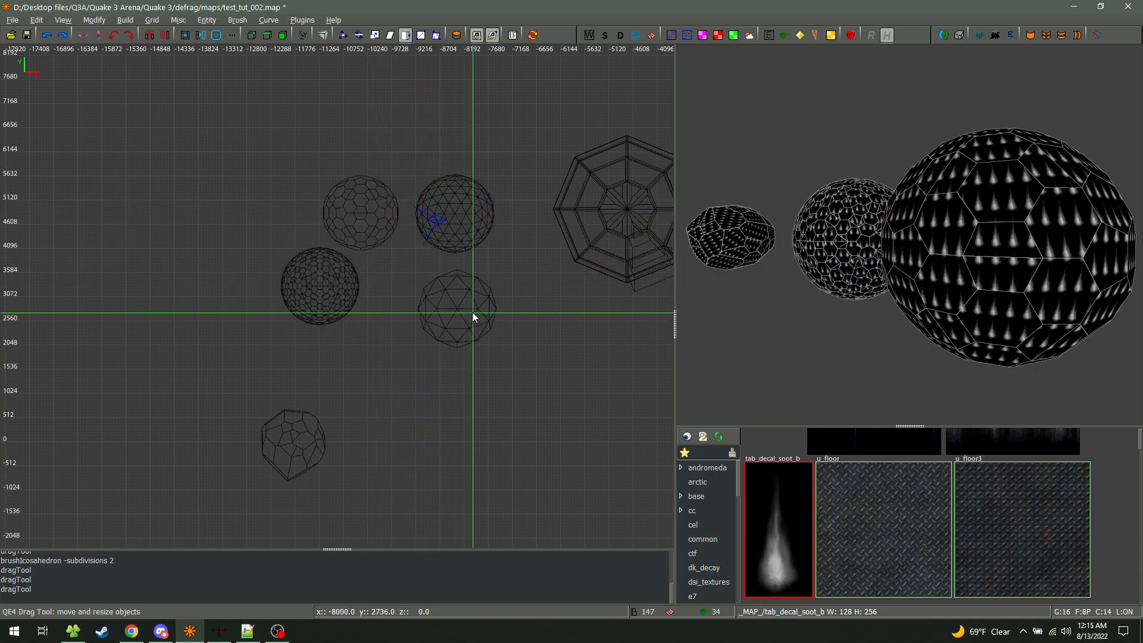
Select the original 1-subdivision icosahedron and check its entity properties
click(452, 313)
key(n)
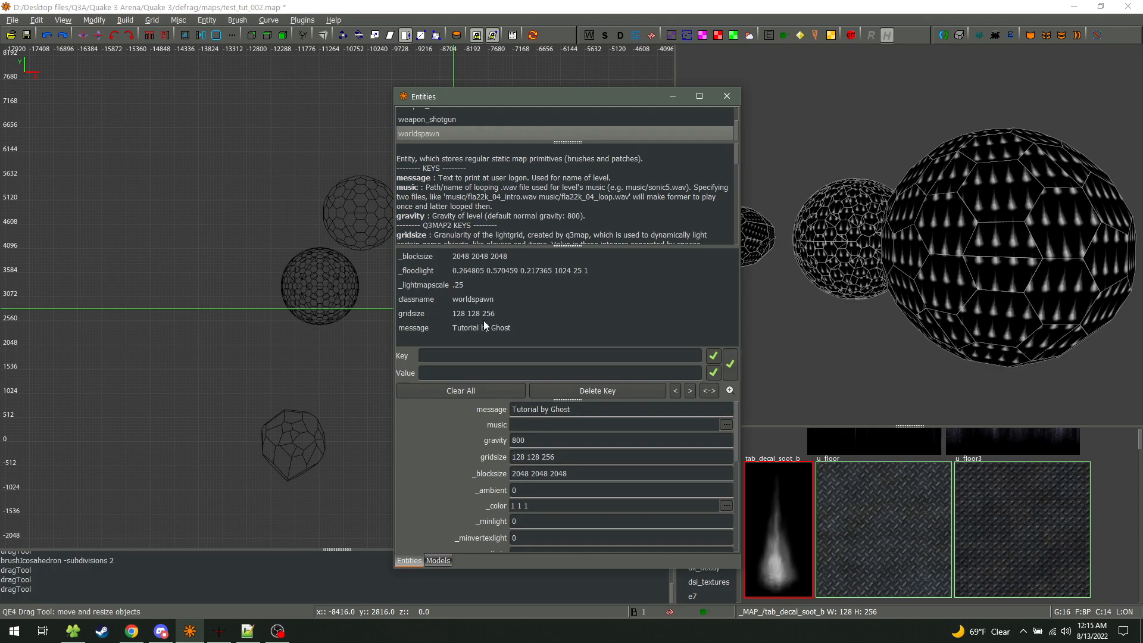
click(737, 98)
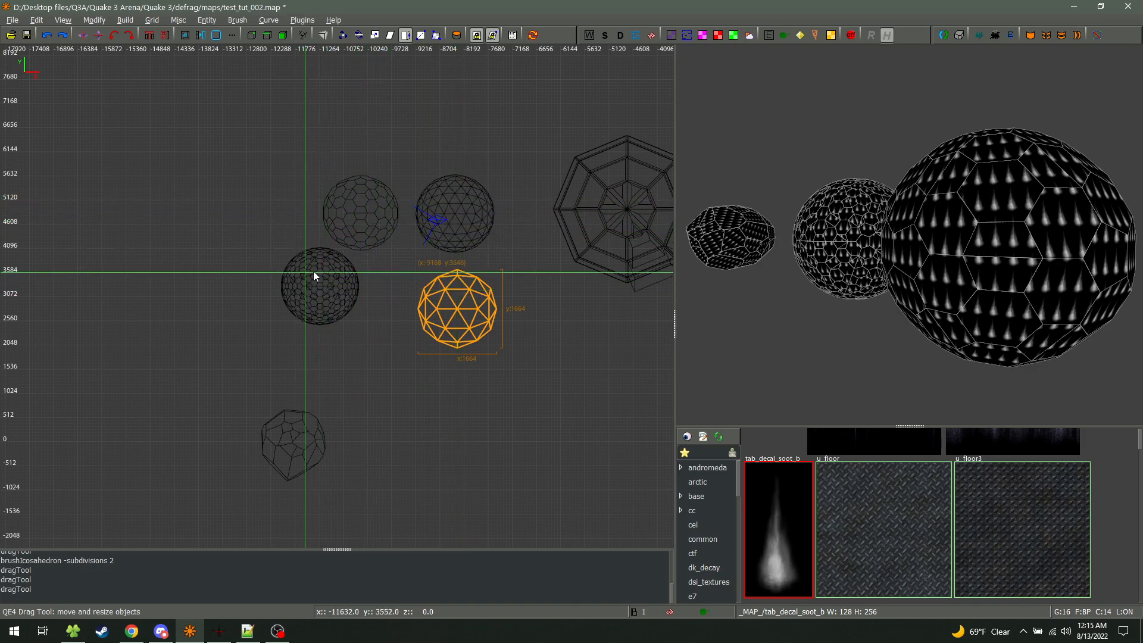
Select only the truncated 2-subdivision icosahedron and delete it
shift+click(851, 239)
key(Escape)
shift+click(844, 243)
key(w)
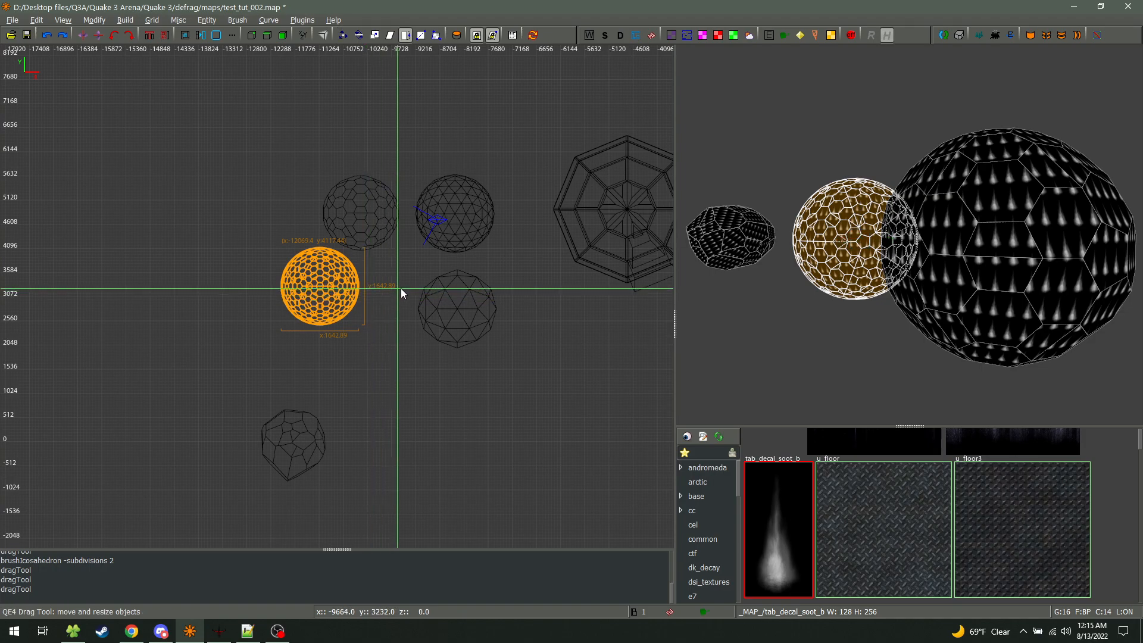
key(Delete)
key(q)
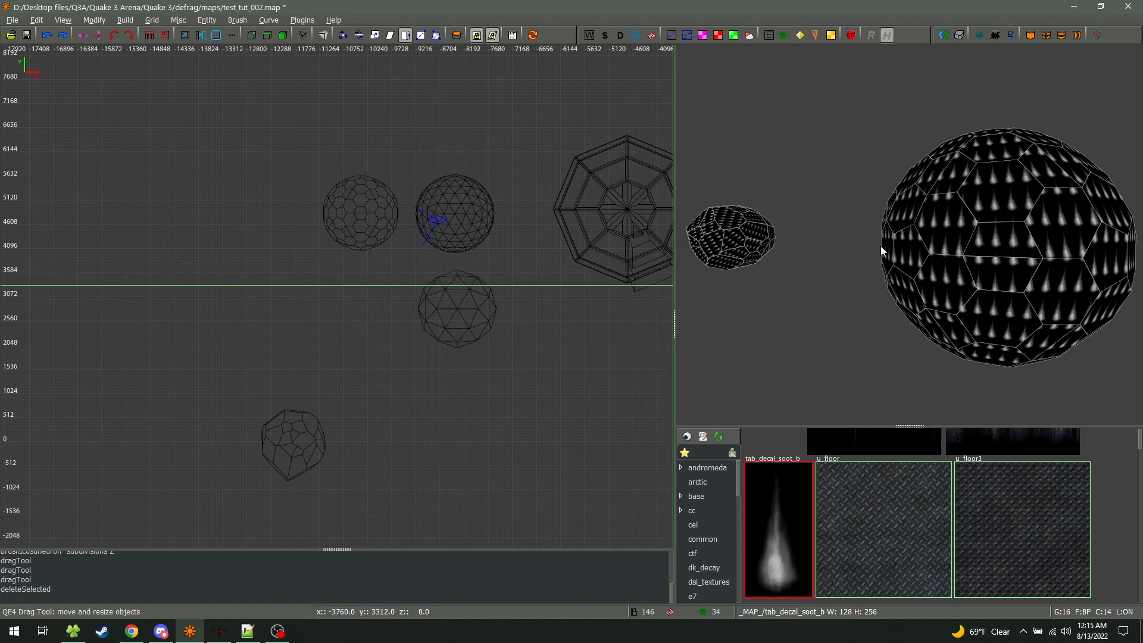
Select a hexagonal face on the remaining truncated icosahedron and extrude it into a thin separate brush
right_click(1022, 247)
key(d)
key(w)
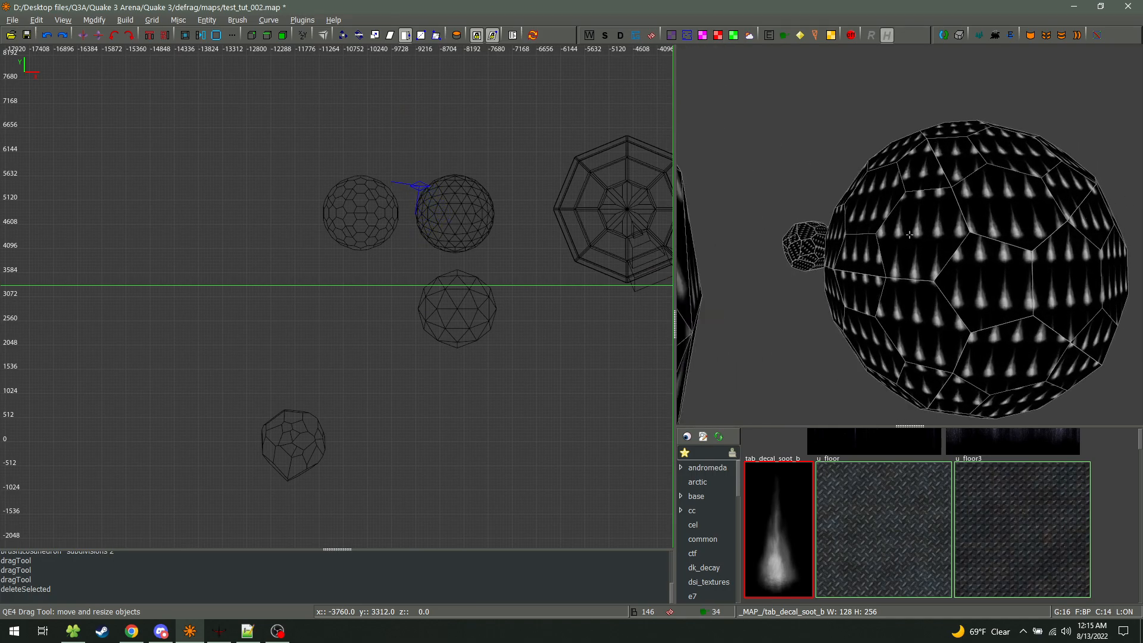
key(d)
key(w)
key(d)
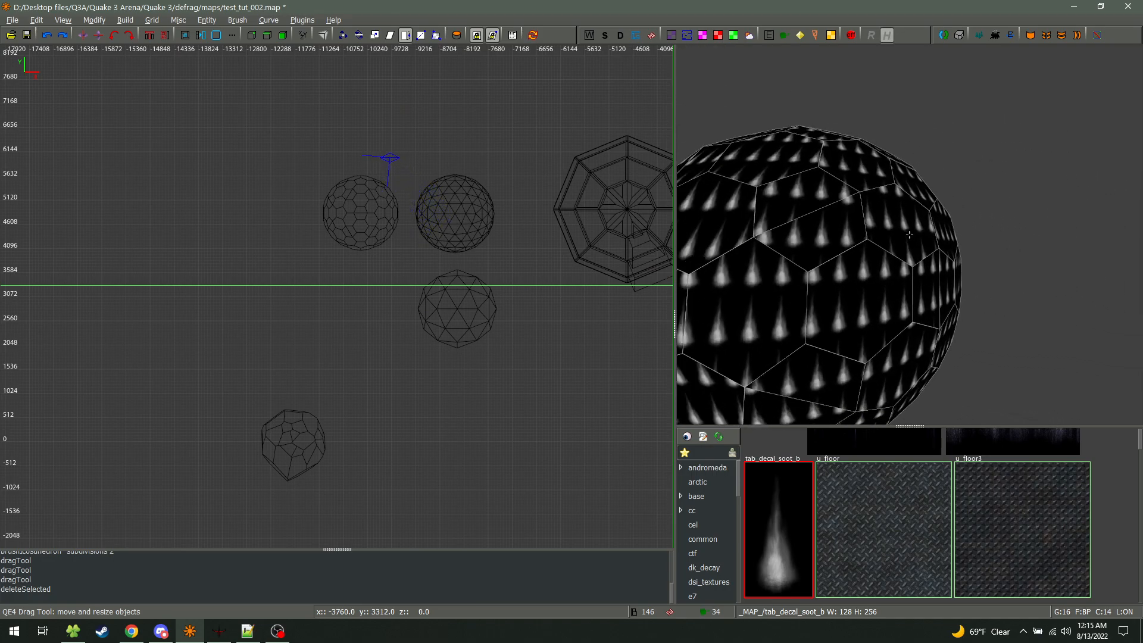
right_click(909, 234)
ctrl+shift+click(827, 273)
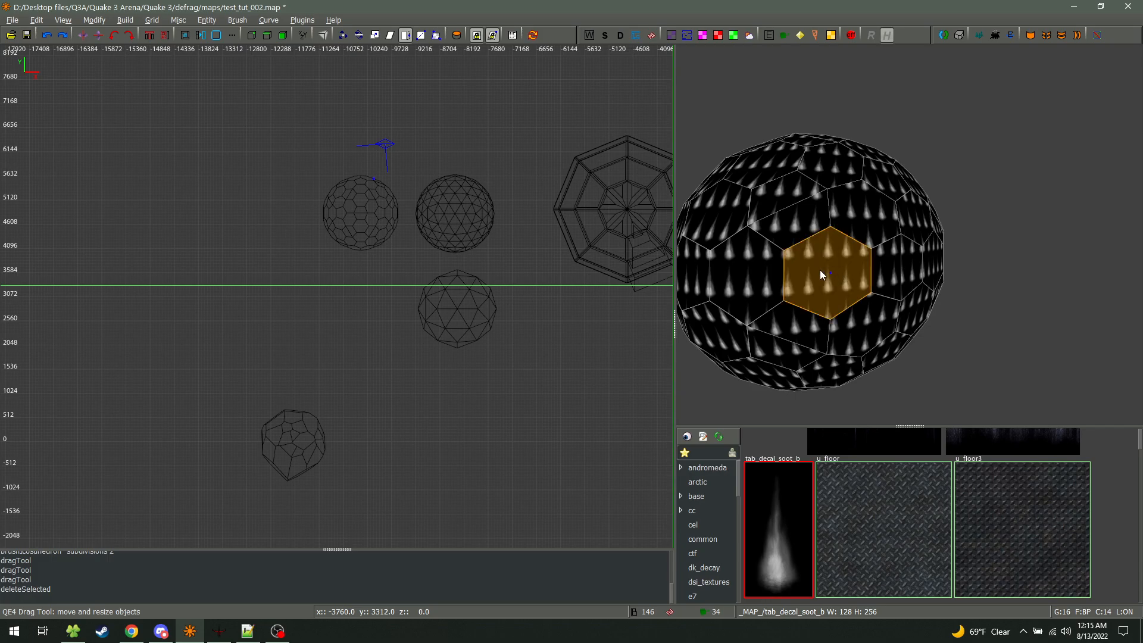
ctrl+drag(847, 265, 842, 272)
right_click(852, 280)
key(w)
key(a)
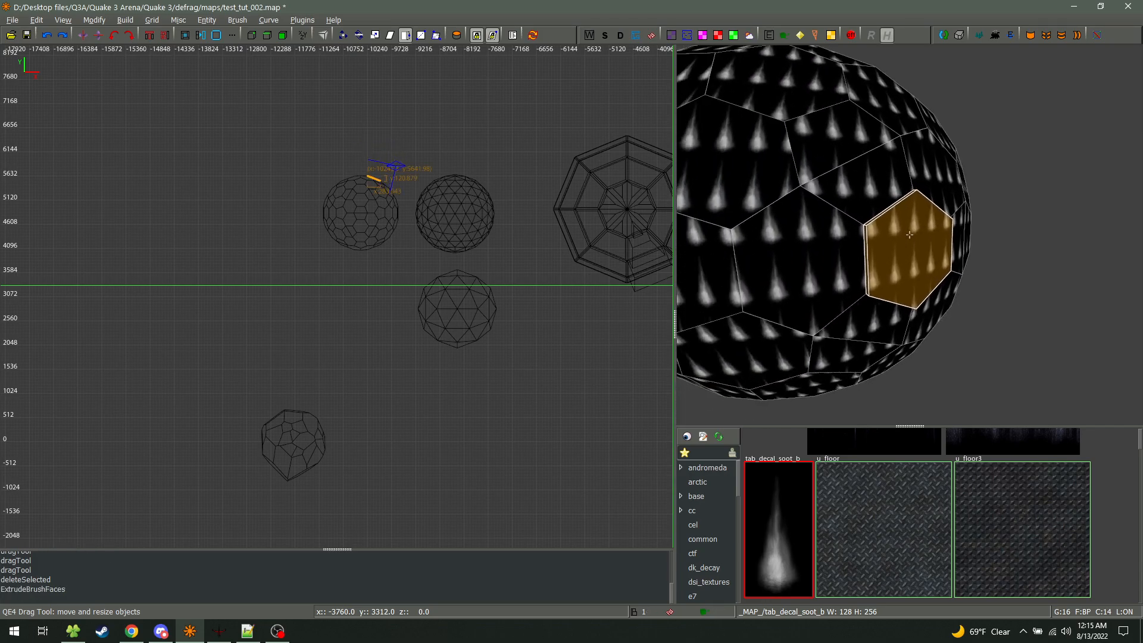
Try pulling the extruded hexagonal brush outward, and undo the attempt
right_click(910, 235)
mouse_move(910, 235)
mouse_down()
mouse_move(964, 237)
mouse_move(927, 245)
mouse_move(982, 254)
mouse_up()
key(ctrl+y)
key(ctrl+z)
key(ctrl+z)
Stretch the extruded hexagonal brush outward from the truncated icosahedron into a long prism, and deselect it
mouse_move(906, 248)
mouse_down()
mouse_move(991, 253)
mouse_move(1100, 234)
mouse_up()
right_click(1100, 235)
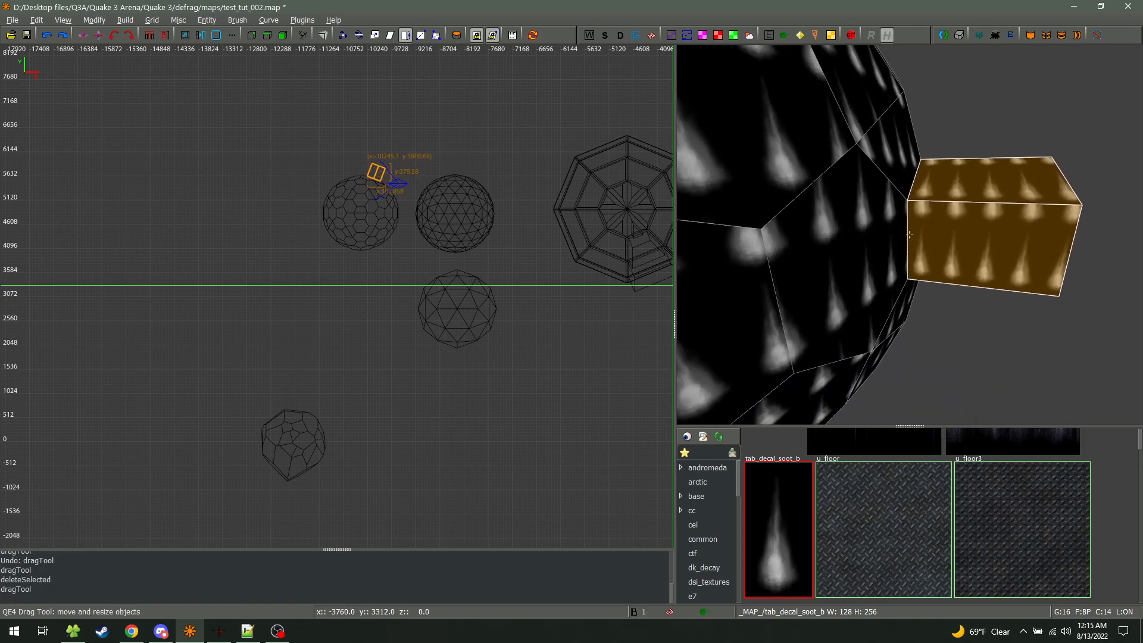
scroll(909, 235, down, 3)
right_click(909, 235)
key(Escape)
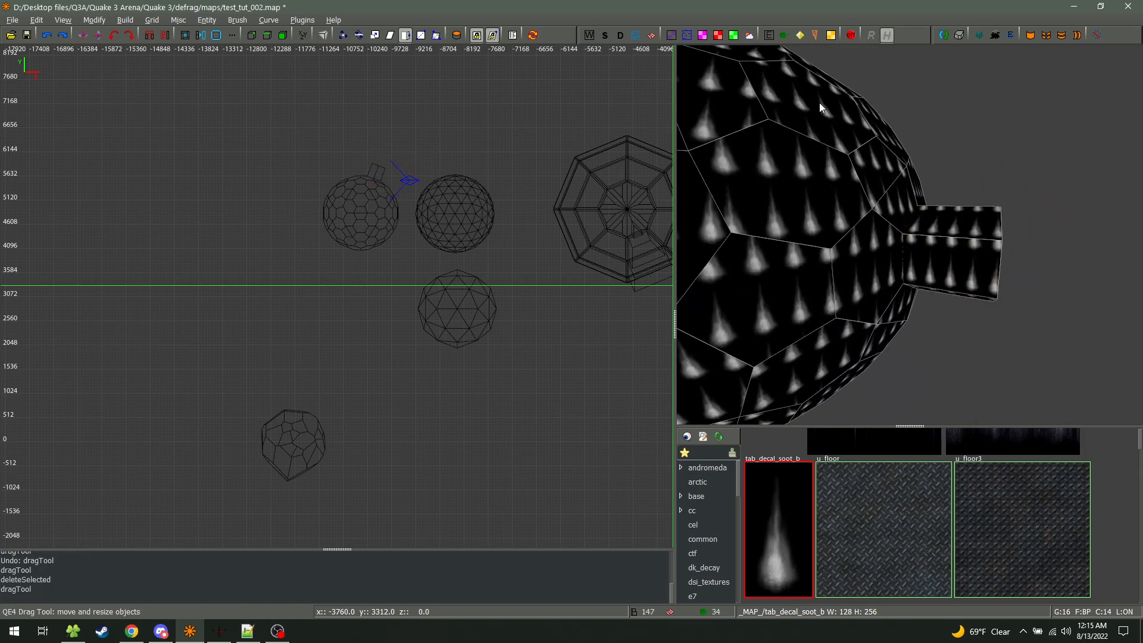
Select three more separate faces on the truncated icosahedron and extrude them together into thin brushes
ctrl+shift+click(819, 103)
ctrl+shift+click(761, 302)
right_click(761, 302)
scroll(909, 234, down, 3)
right_click(909, 234)
ctrl+shift+click(817, 188)
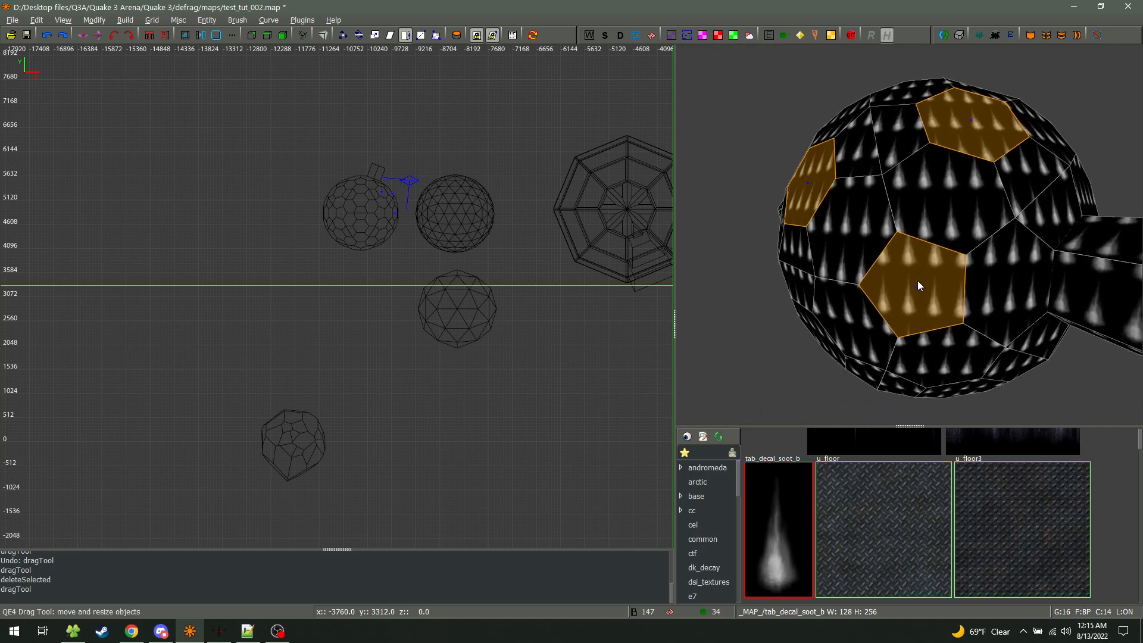
key(ctrl+e)
Isolate the extruded slab nearest the first prism and stretch its outer face outward from the truncated icosahedron
right_click(918, 285)
key(a)
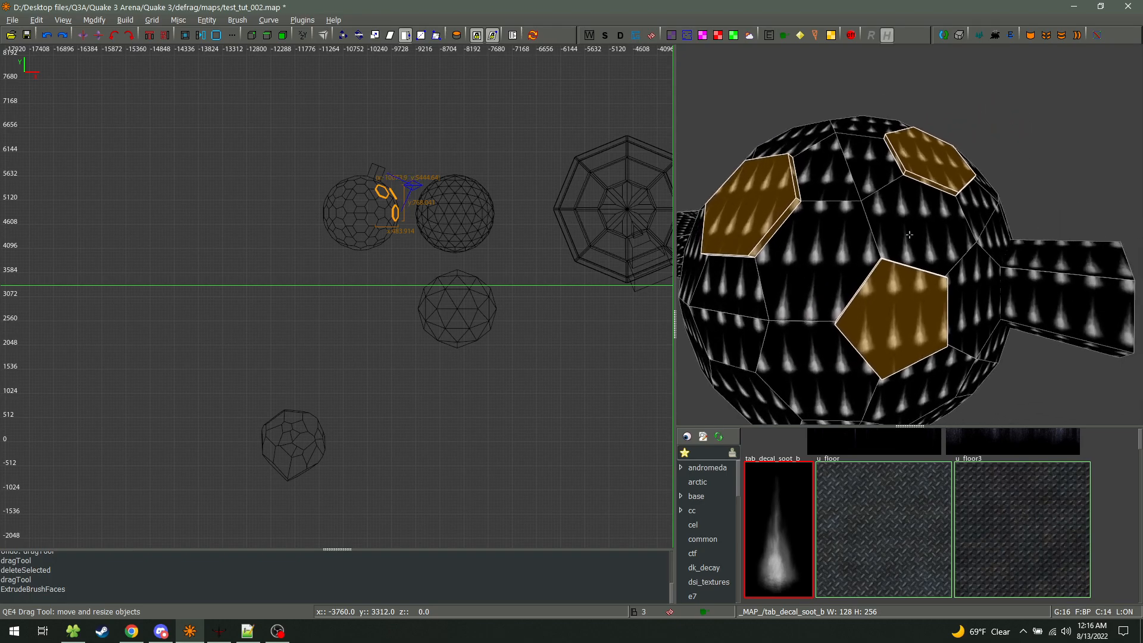
key(a)
right_click(909, 234)
shift+click(680, 158)
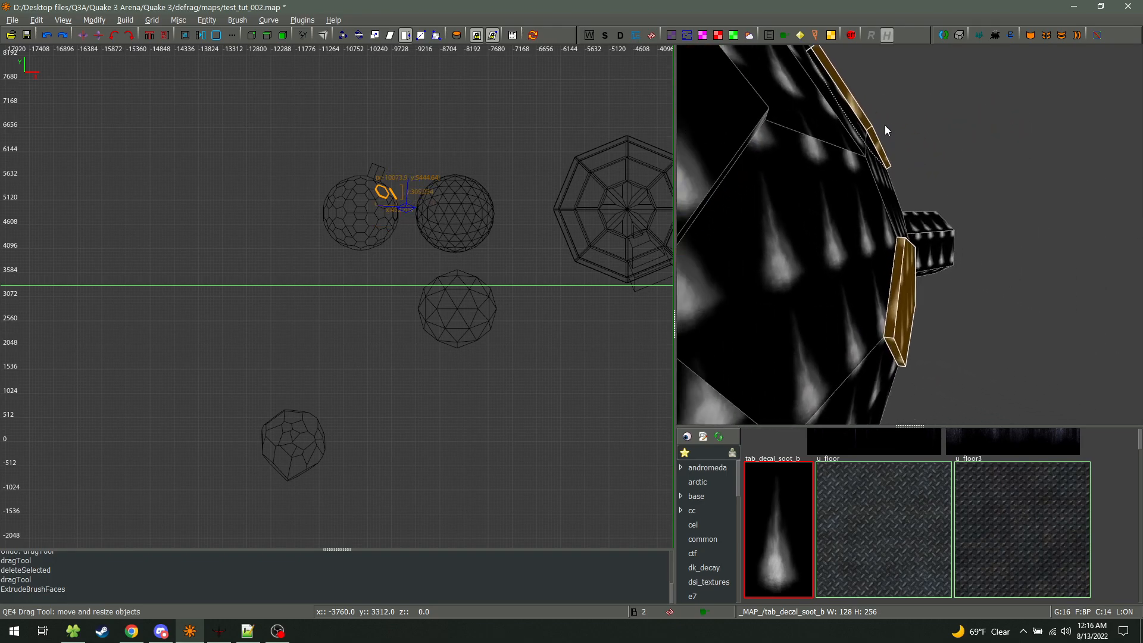
mouse_move(987, 337)
mouse_down()
mouse_move(1003, 319)
mouse_move(1087, 316)
mouse_up()
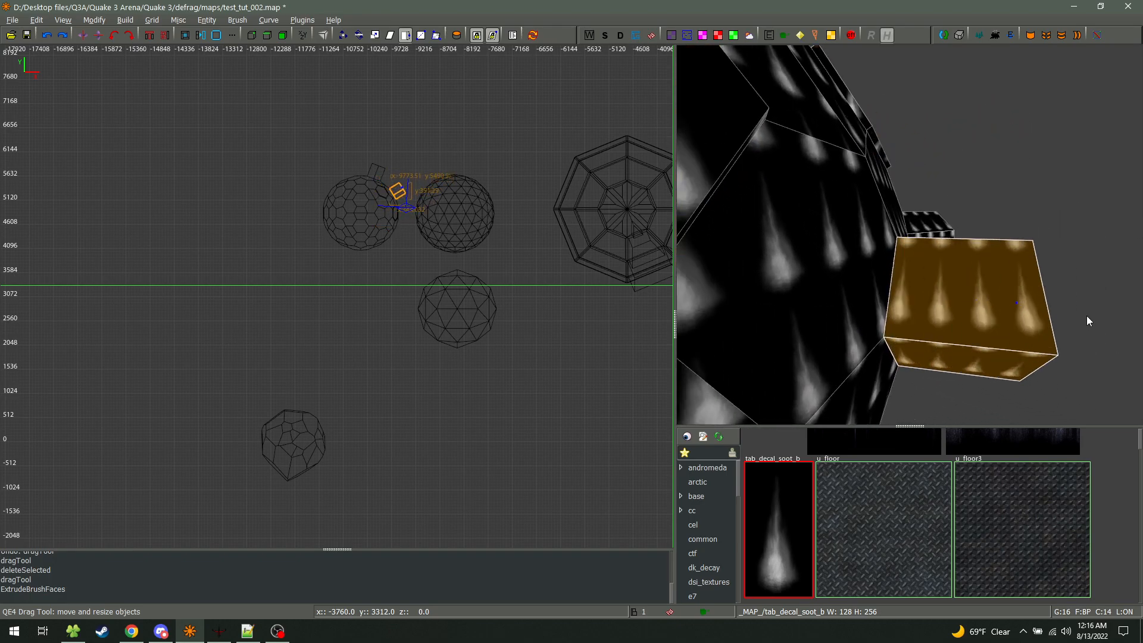
key(Escape)
Undo the stray drag on the upper extruded slab, stretch that slab outward from the sphere, and deselect it
right_click(1087, 316)
right_click(909, 234)
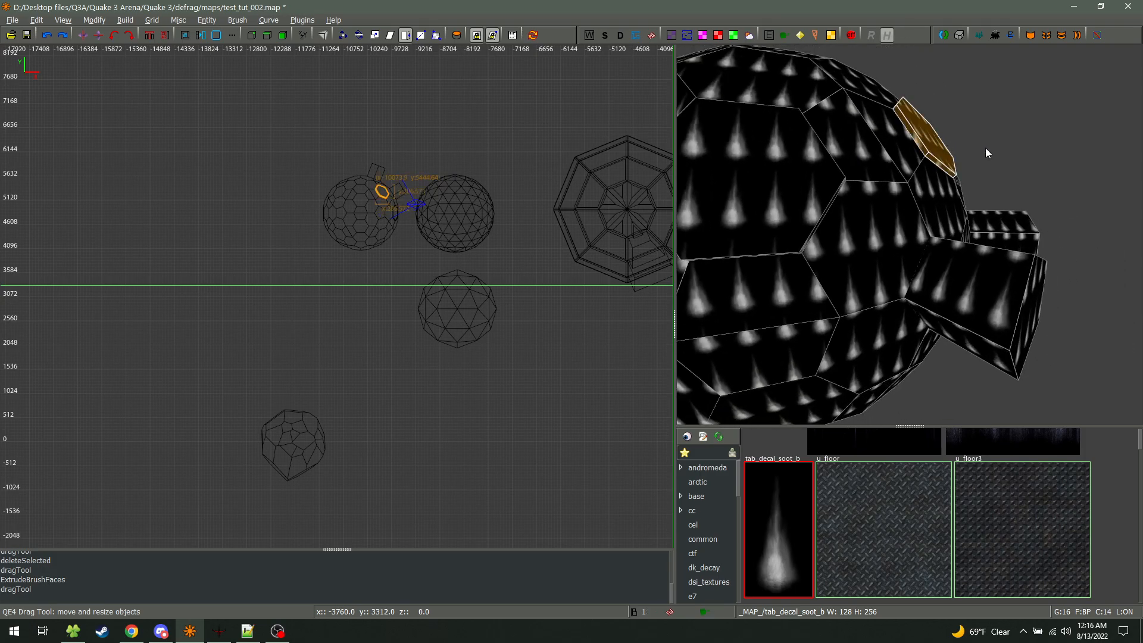
key(ctrl+z)
right_click(943, 156)
key(a)
right_click(909, 234)
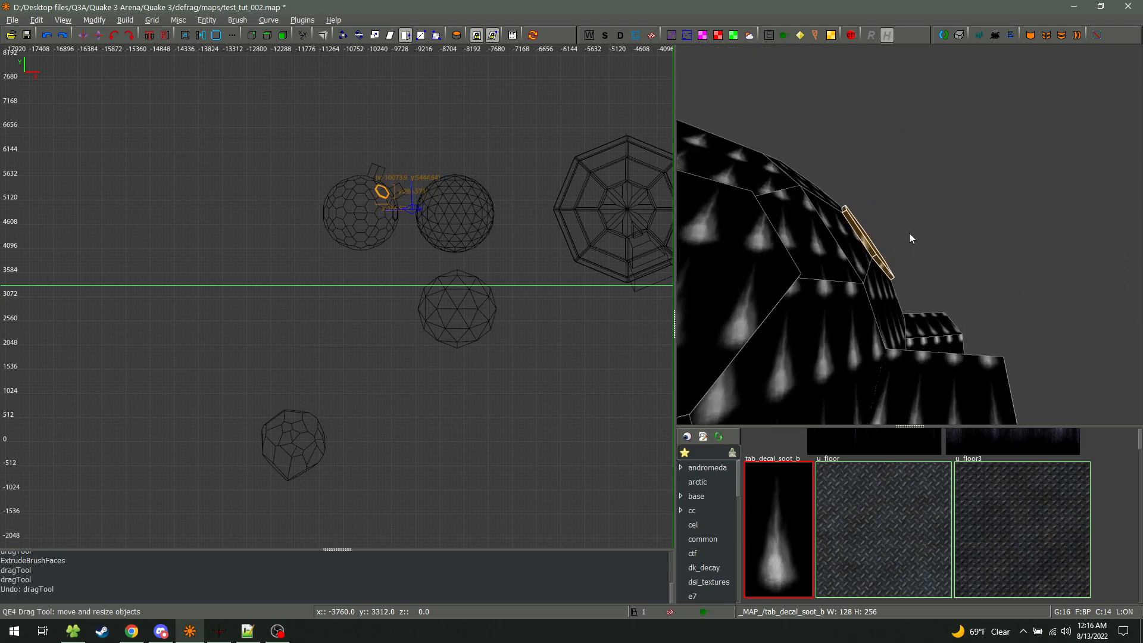
drag(887, 215, 942, 173)
key(Escape)
right_click(954, 165)
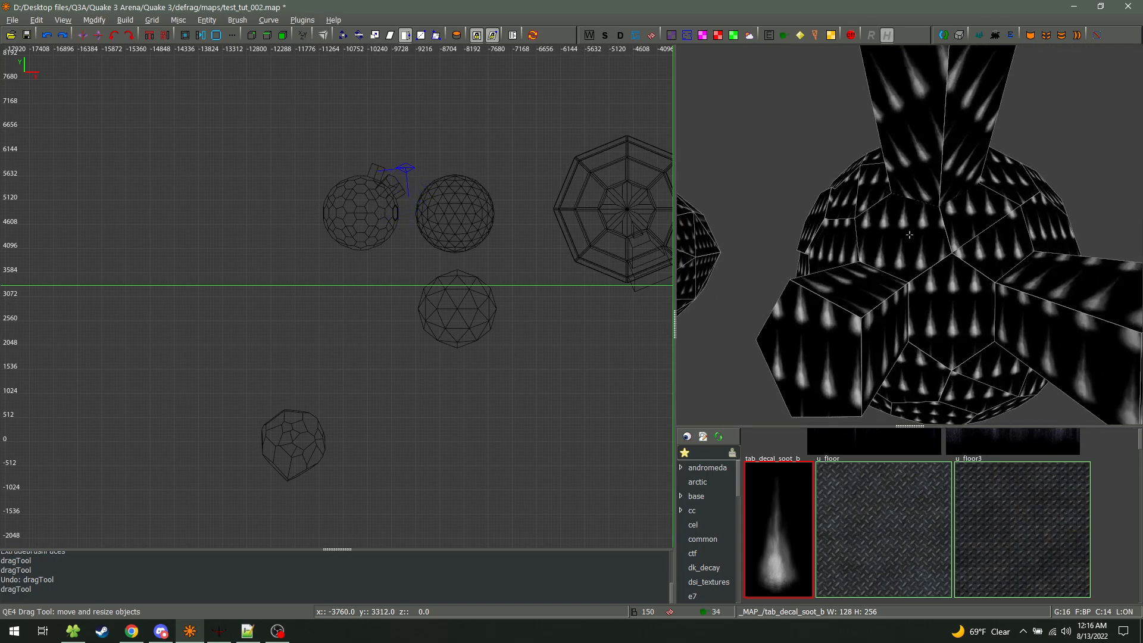
Inspect the truncated and the 2-subdivision icosahedra by selecting each in the 3D view, and clear the selection
shift+click(909, 235)
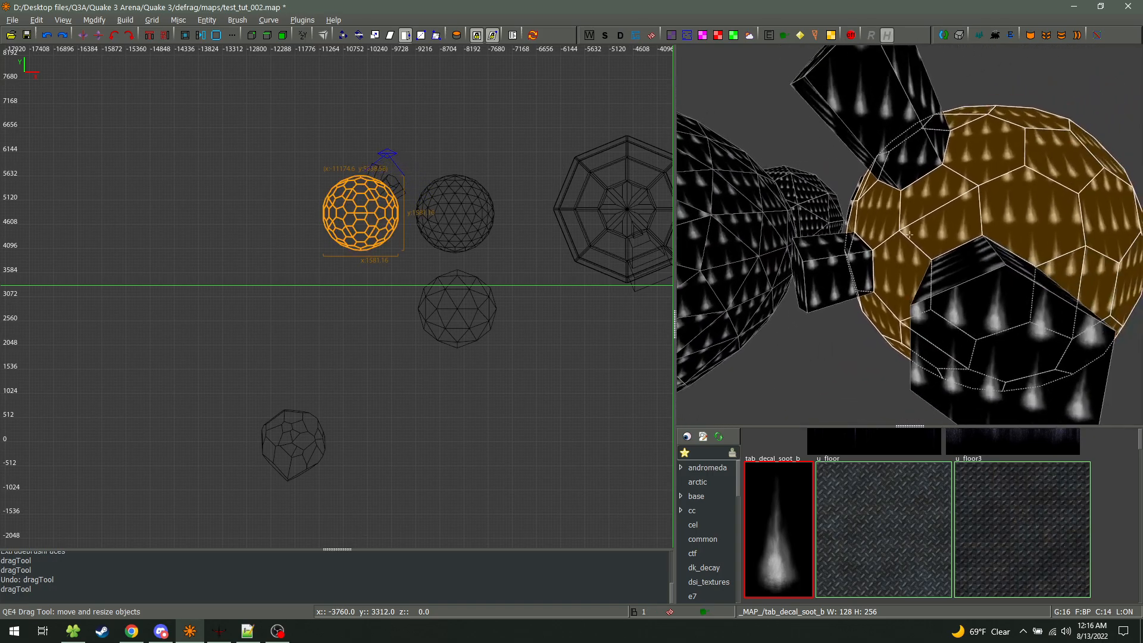
key(Escape)
right_click(877, 233)
shift+click(877, 232)
key(Escape)
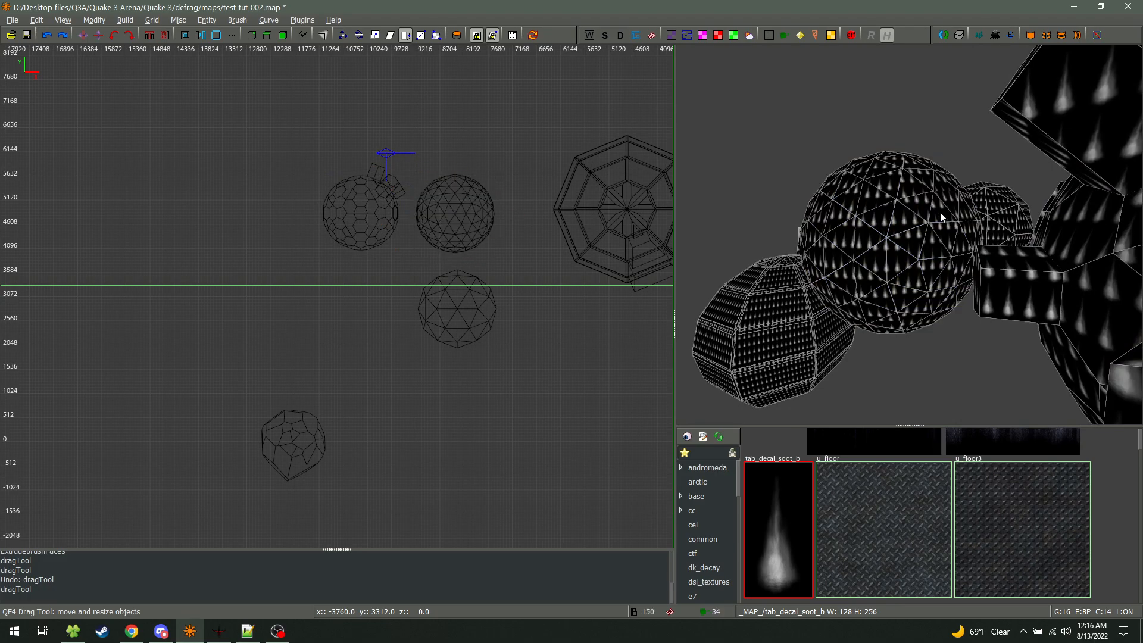
click(235, 20)
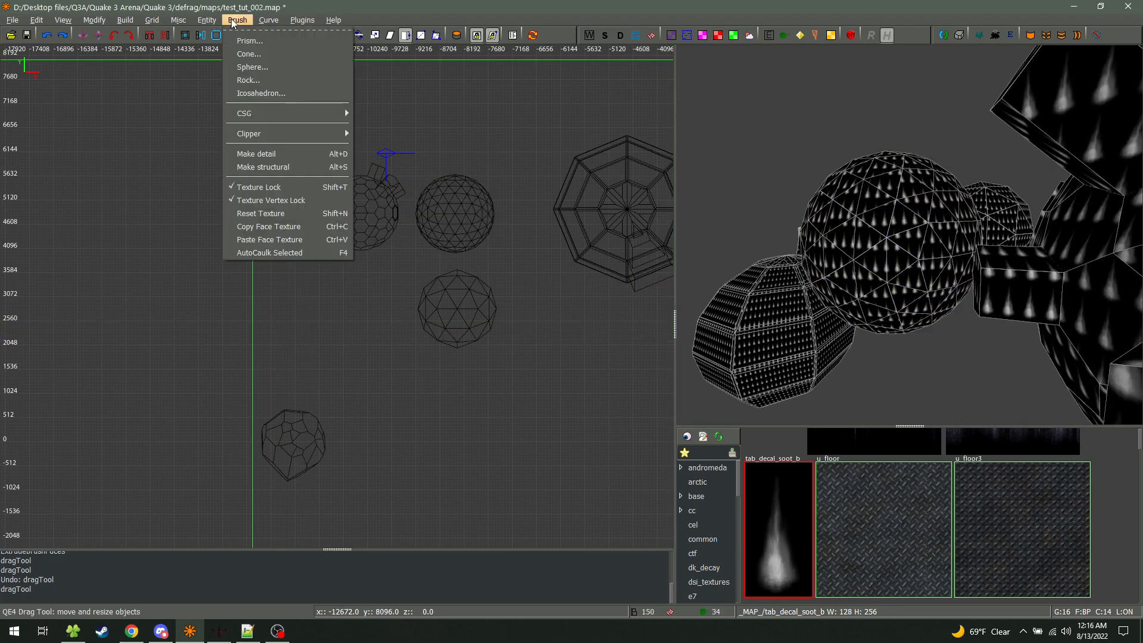
mouse_move(259, 116)
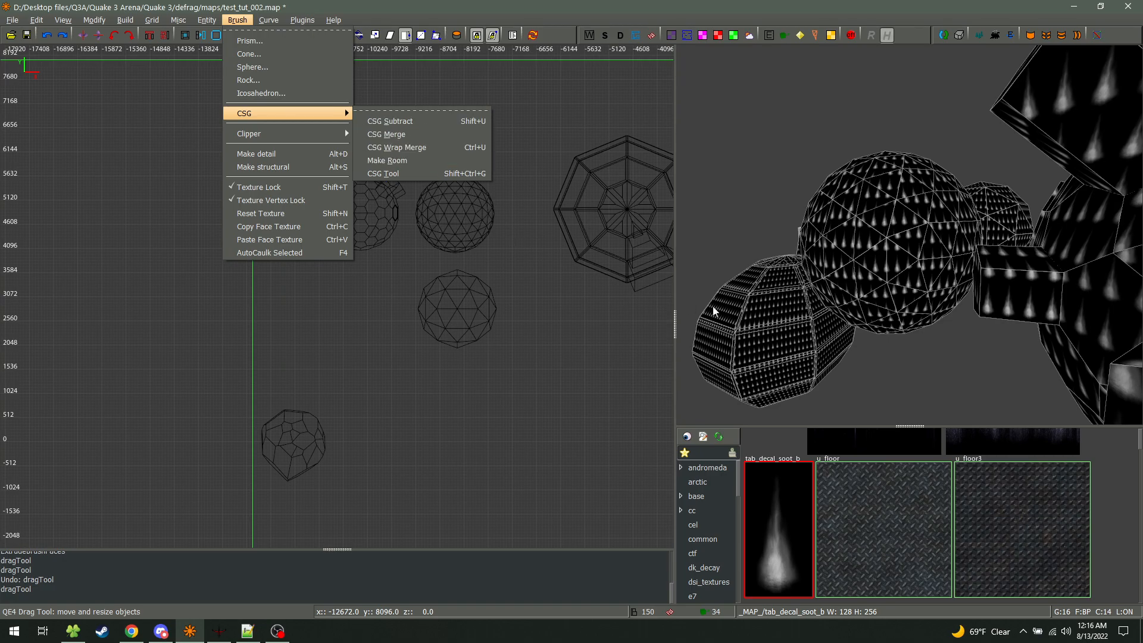
click(410, 120)
Draw a box brush measuring 560 by 192 units in X and Y, overlapping the end of an extruded slab on the truncated icosahedron
scroll(424, 194, up, 1)
key(ctrl+Tab)
key(ctrl+Tab)
key(Escape)
key(ctrl+Tab)
scroll(364, 313, up, 2)
drag(278, 284, 343, 323)
key(ctrl+Tab)
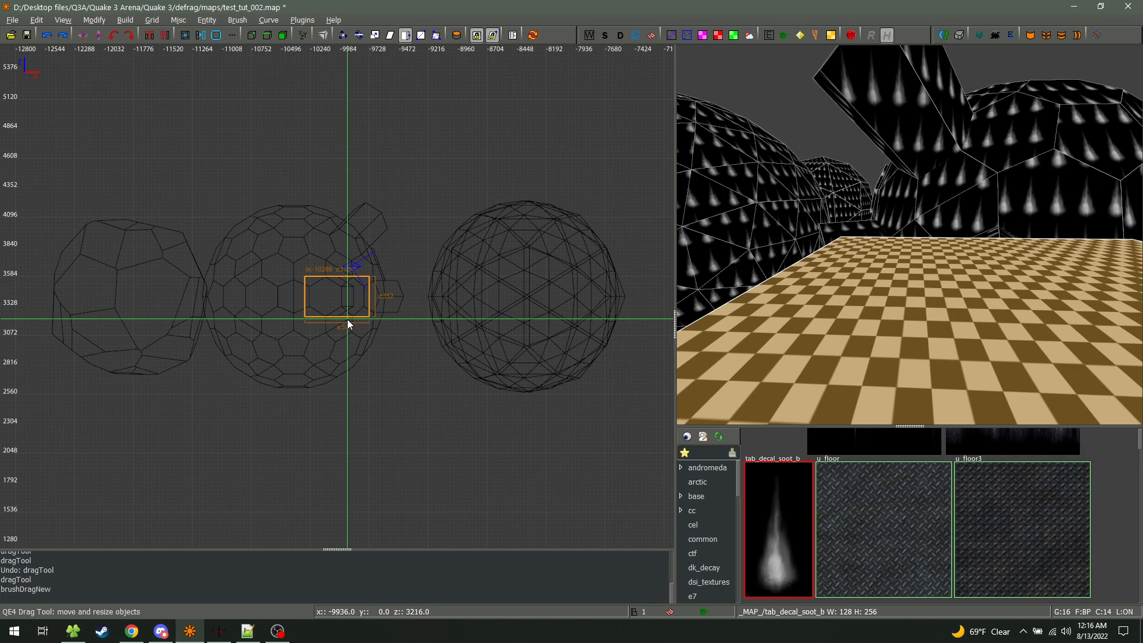
key(ctrl+Tab)
drag(395, 296, 377, 298)
key(ctrl+Tab)
Select the extruded slab that overlaps the box, CSG-subtract it from the box, and clear the selection
right_click(909, 235)
key(a)
key(w)
key(s)
key(w)
key(a)
shift+click(909, 235)
key(s)
key(d)
right_click(910, 235)
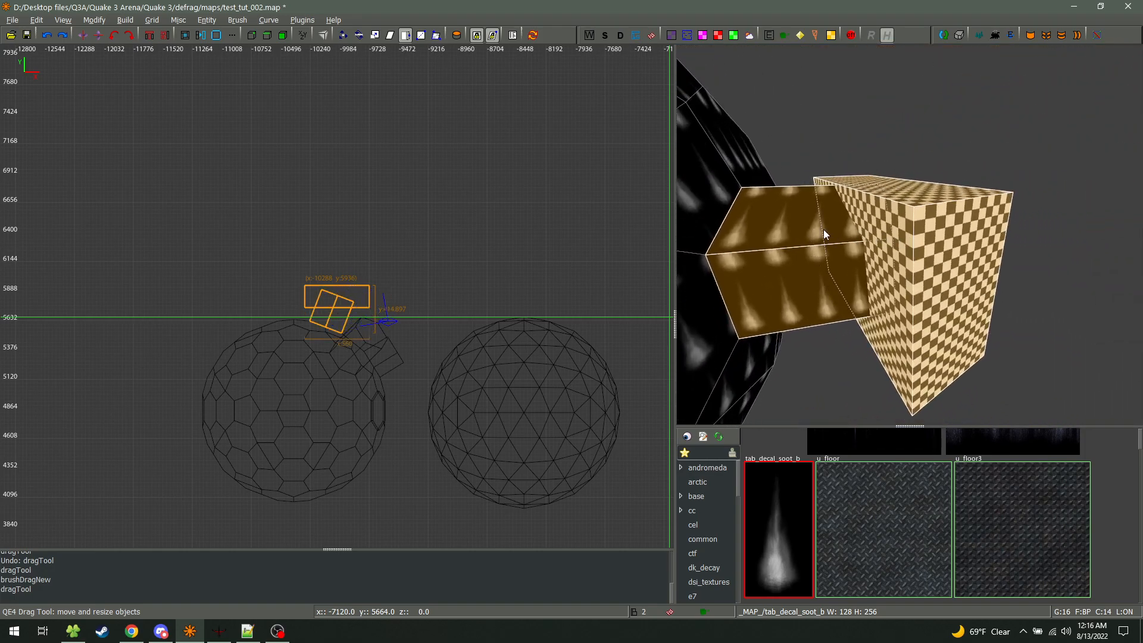
key(Escape)
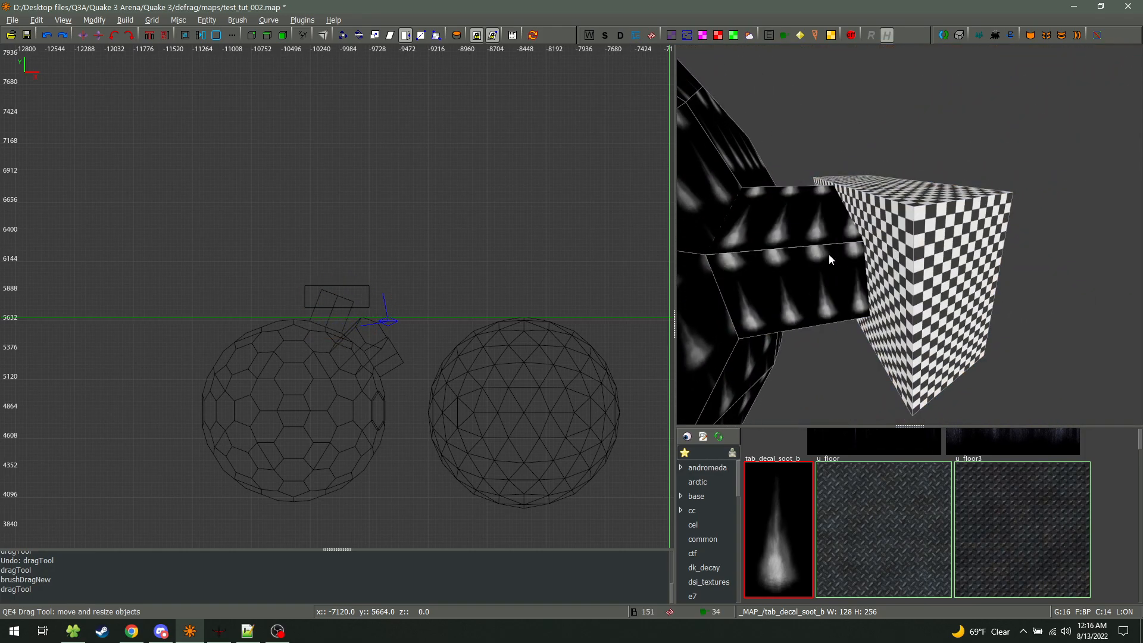
shift+click(827, 249)
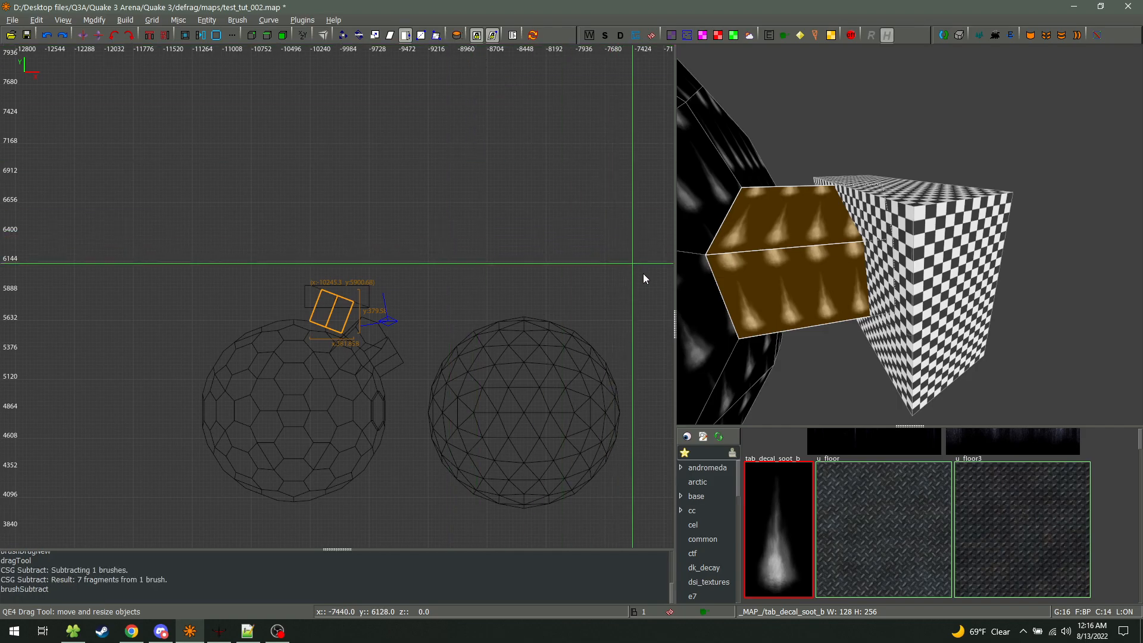
key(Escape)
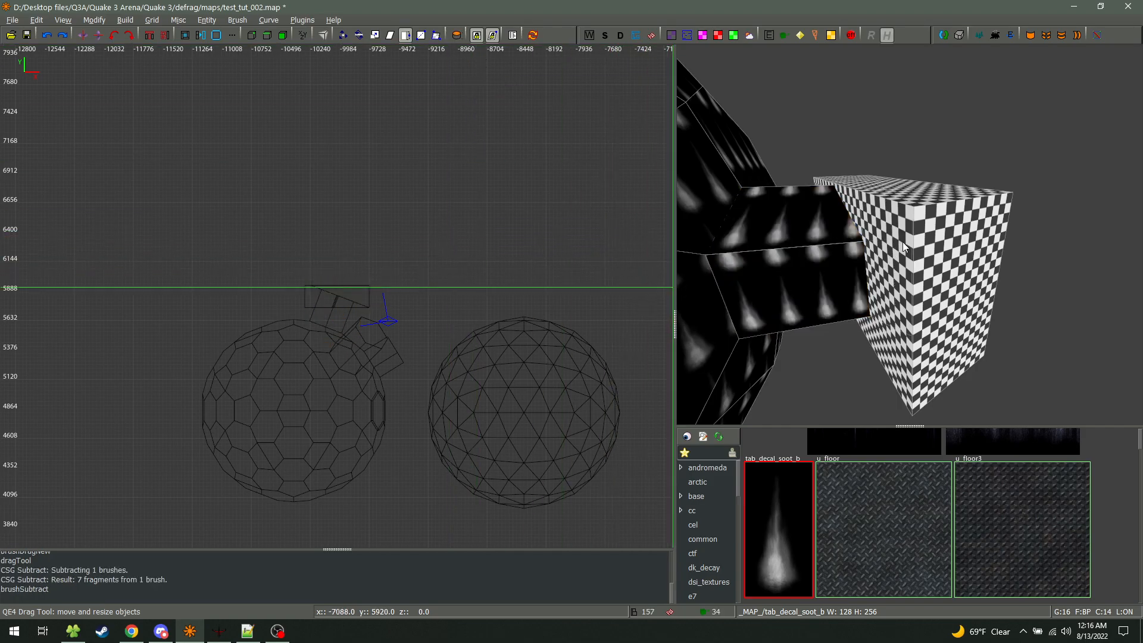
Select all the box fragments left by the subtraction and move them away from the slab along Y on the 128-unit grid
shift+click(894, 234)
shift+click(894, 341)
shift+click(932, 266)
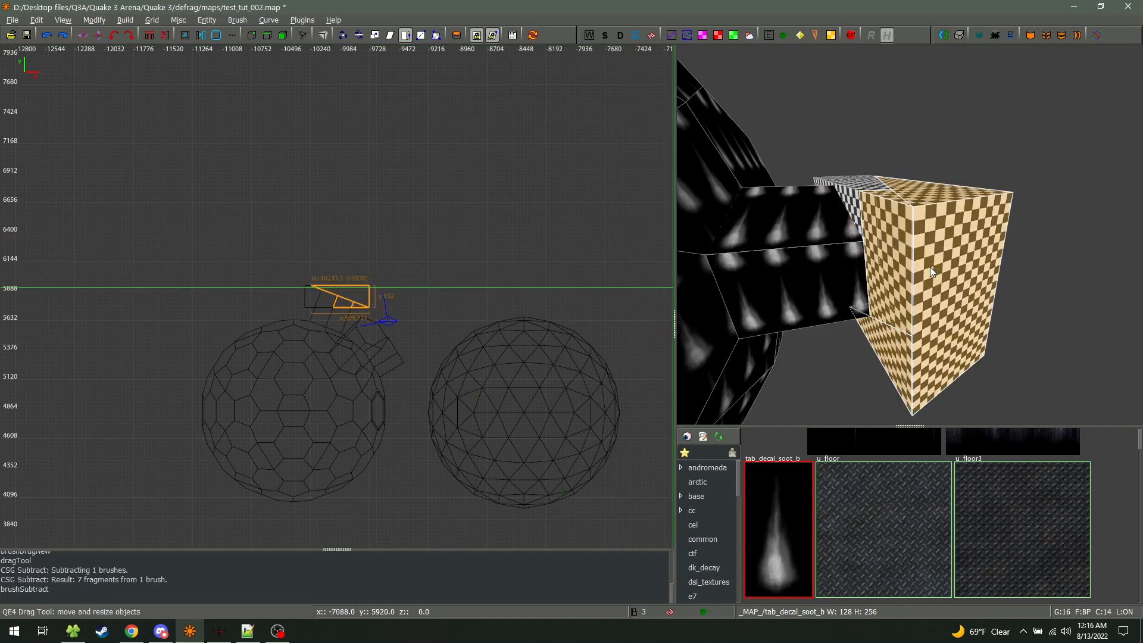
right_click(850, 178)
key(w)
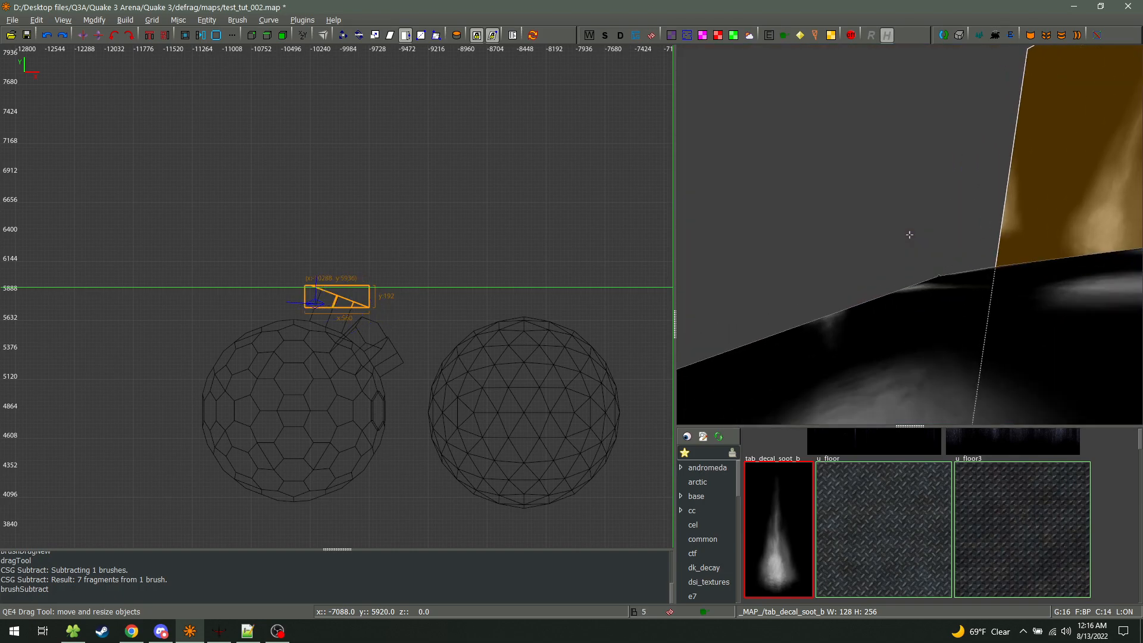
key(d)
right_click(911, 235)
shift+click(901, 291)
shift+click(884, 349)
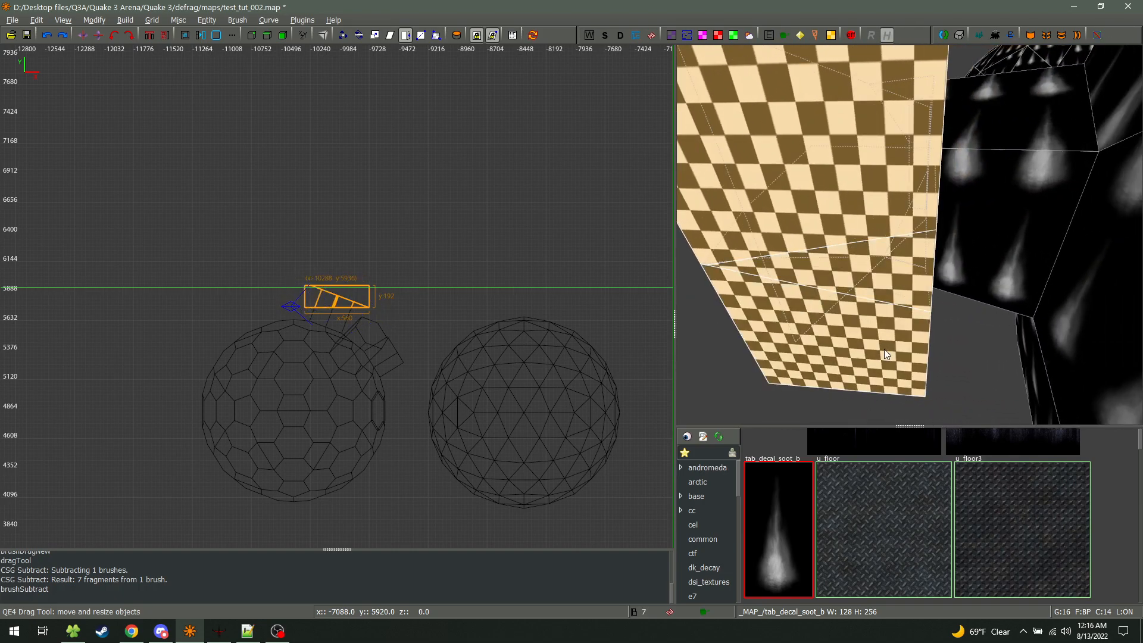
scroll(327, 273, up, 3)
key(8)
drag(368, 306, 394, 217)
Examine the individual fragments around the cut-out by selecting them in turn and comparing the opening with the extruded slab
alt+shift+click(393, 212)
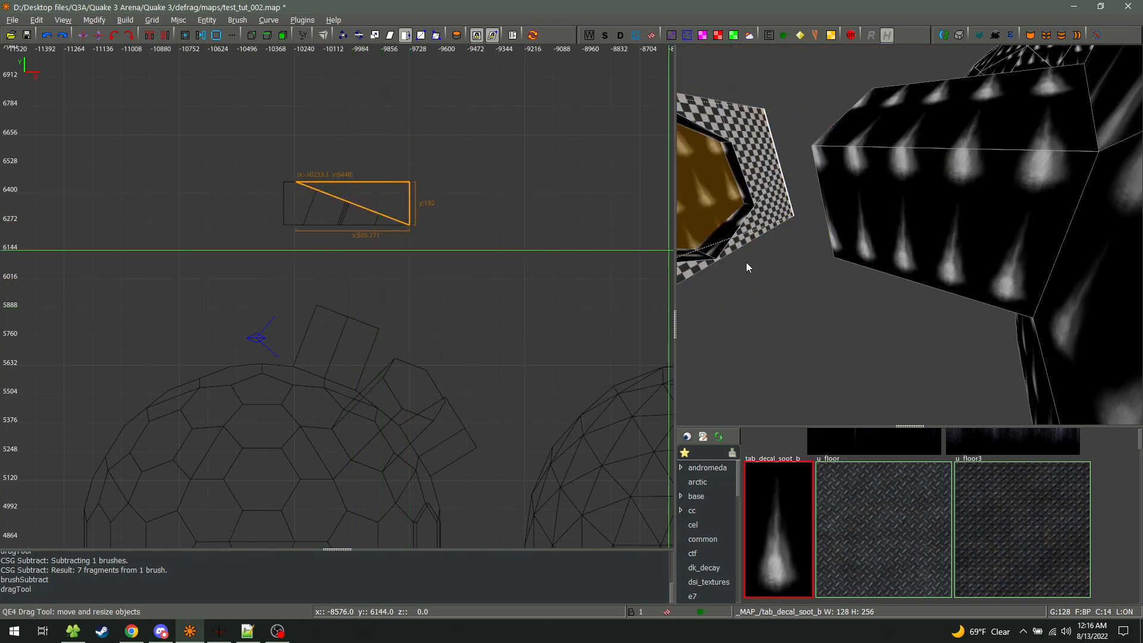
key(Escape)
right_click(745, 263)
key(w)
shift+click(909, 234)
key(w)
key(a)
right_click(909, 235)
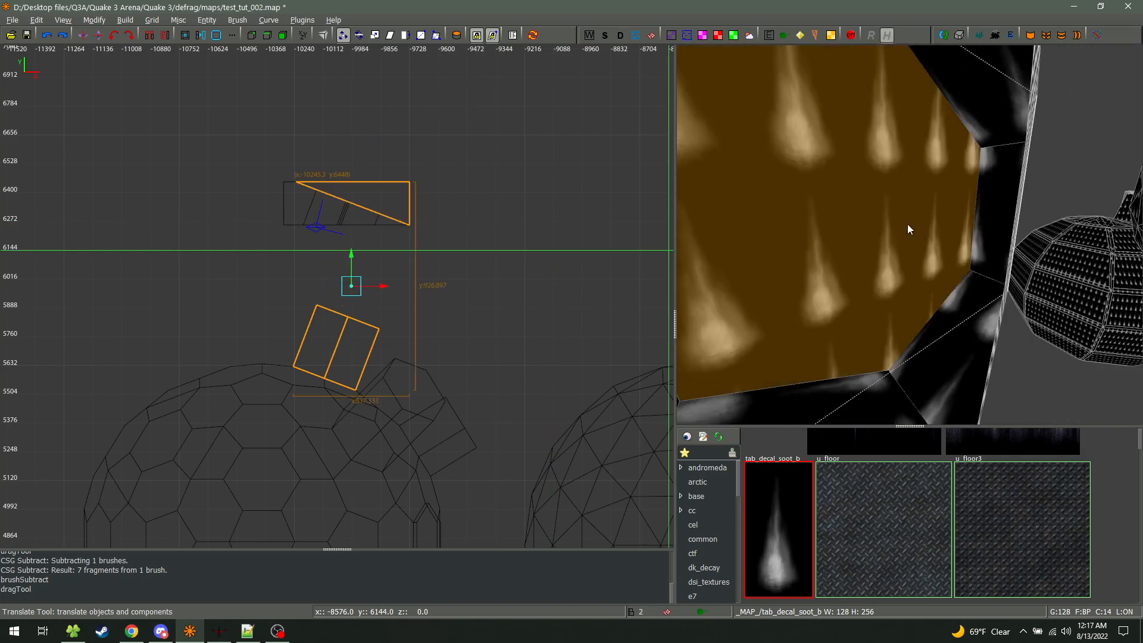
shift+click(912, 235)
shift+click(959, 322)
shift+click(920, 316)
key(s)
key(d)
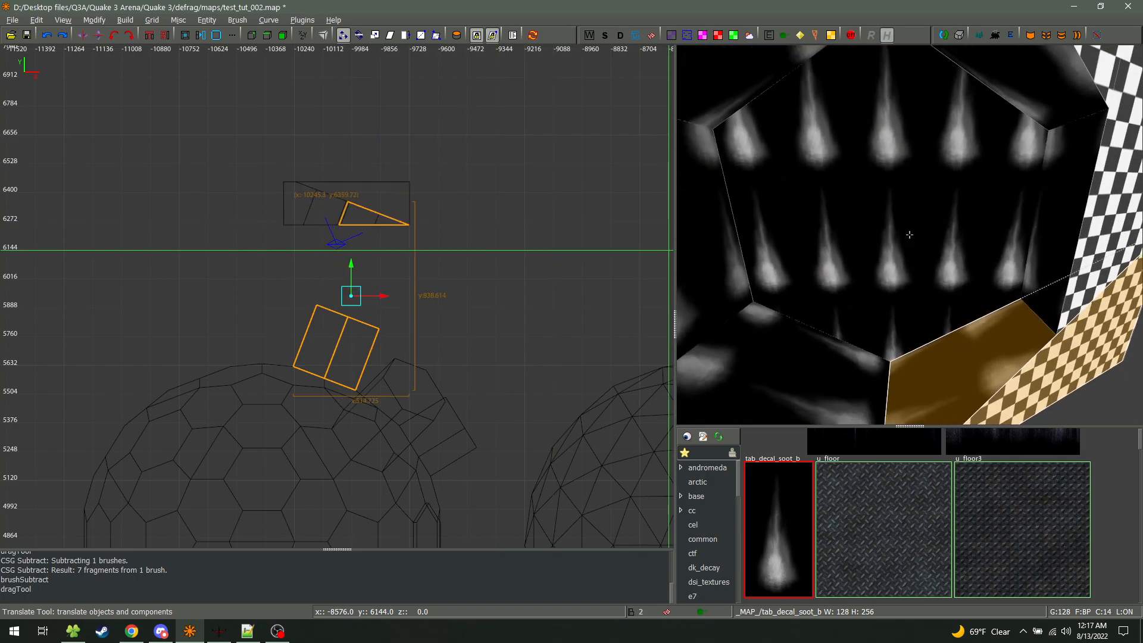
key(s)
key(q)
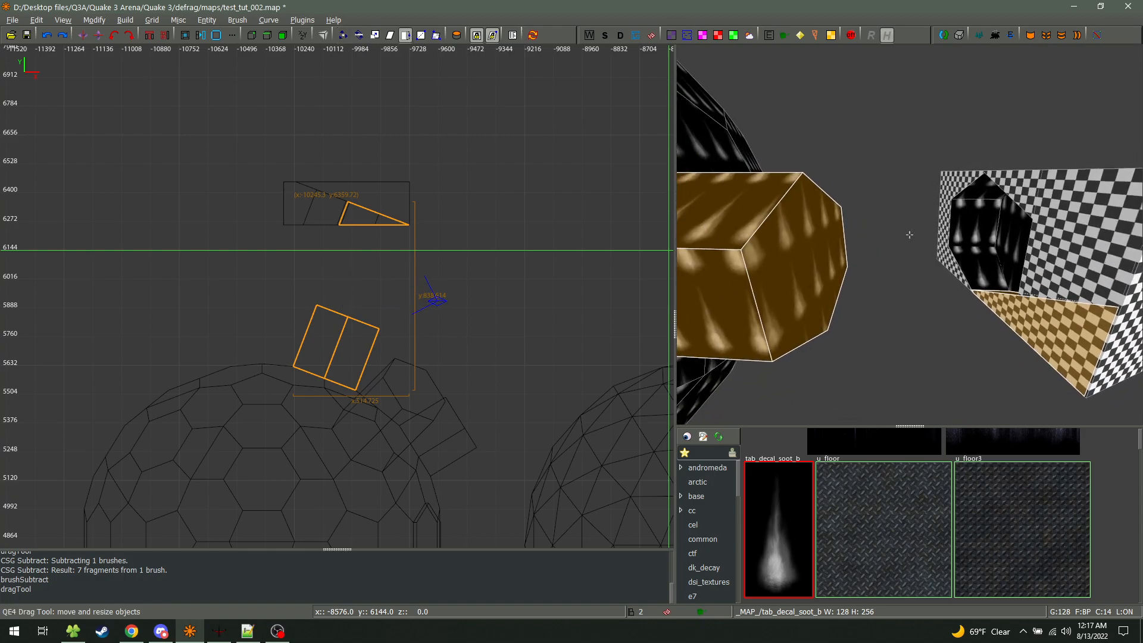
right_click(910, 234)
Examine how the box was split by selecting all its fragments together and then several individually, and clear the selection
shift+drag(976, 241, 941, 270)
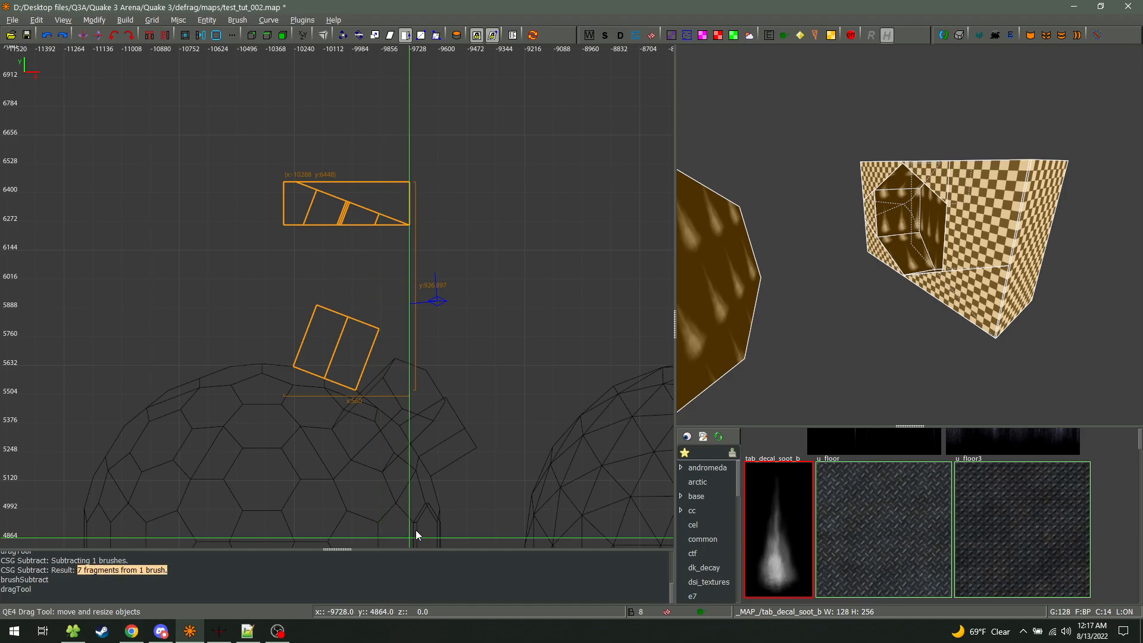
key(Escape)
shift+click(973, 242)
shift+click(905, 262)
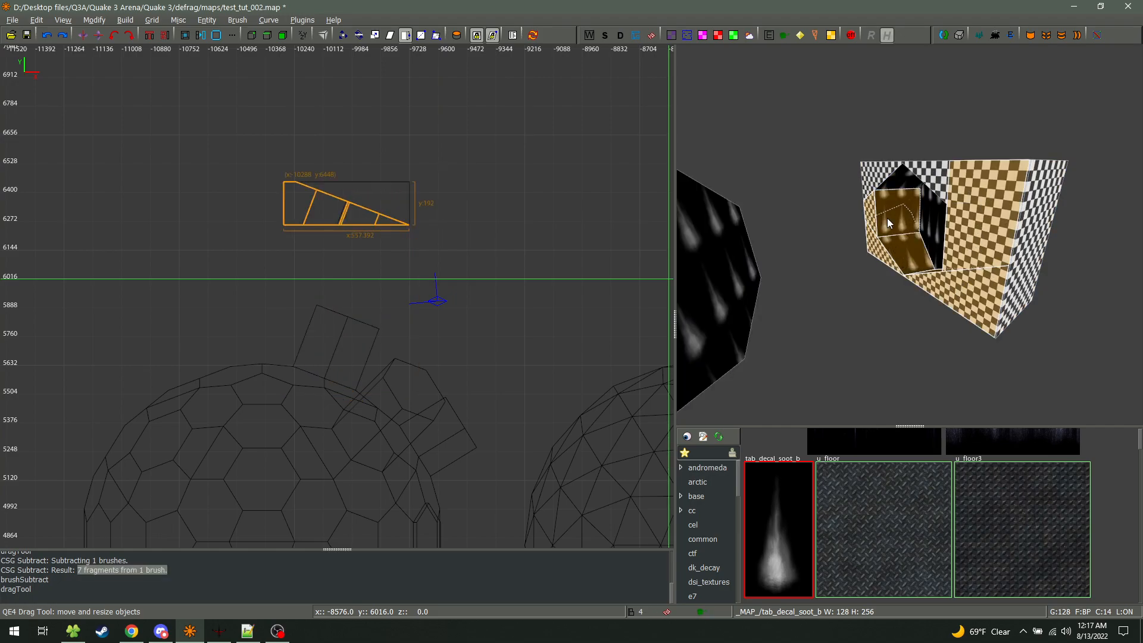
shift+click(918, 175)
shift+click(926, 213)
key(Escape)
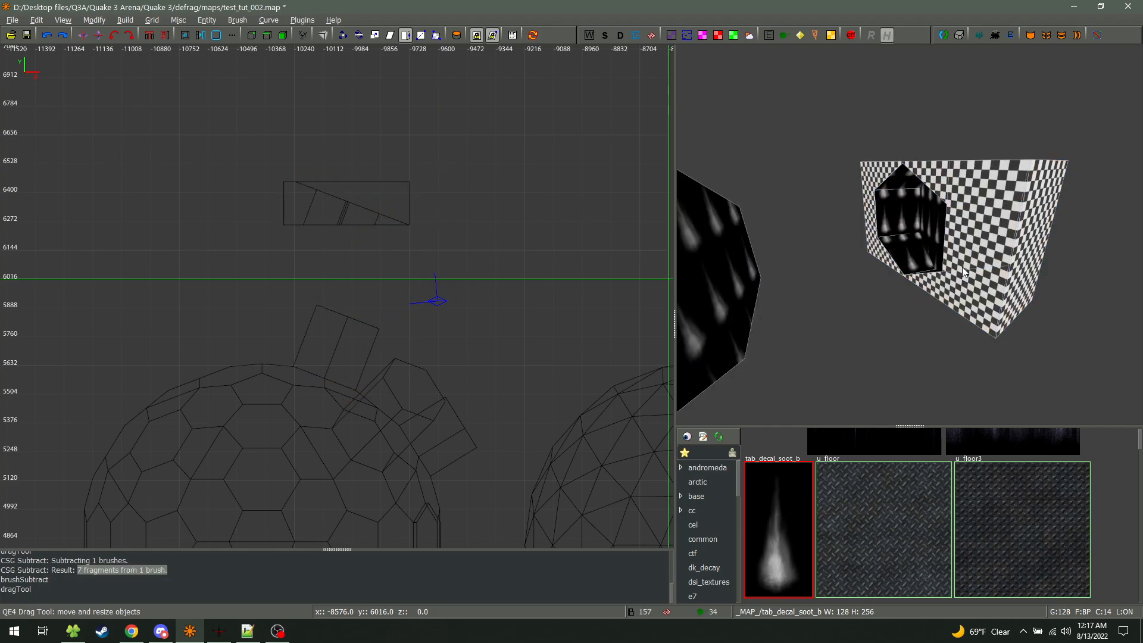
key(s)
right_click(910, 234)
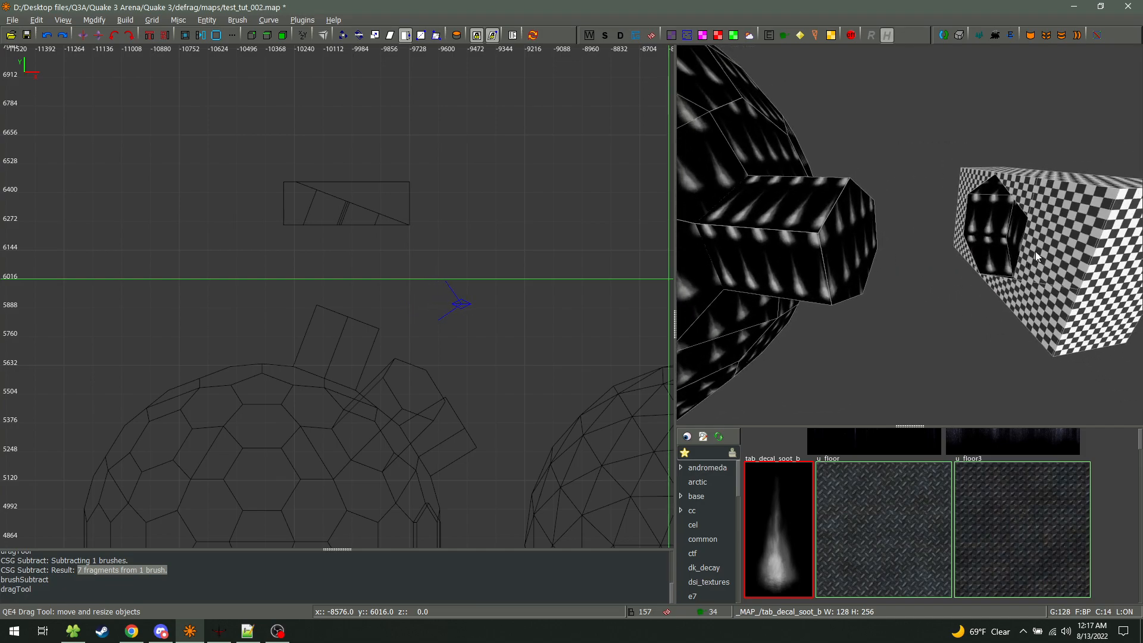
Undo the move of the box fragments and the CSG subtraction
key(ctrl+z)
key(a)
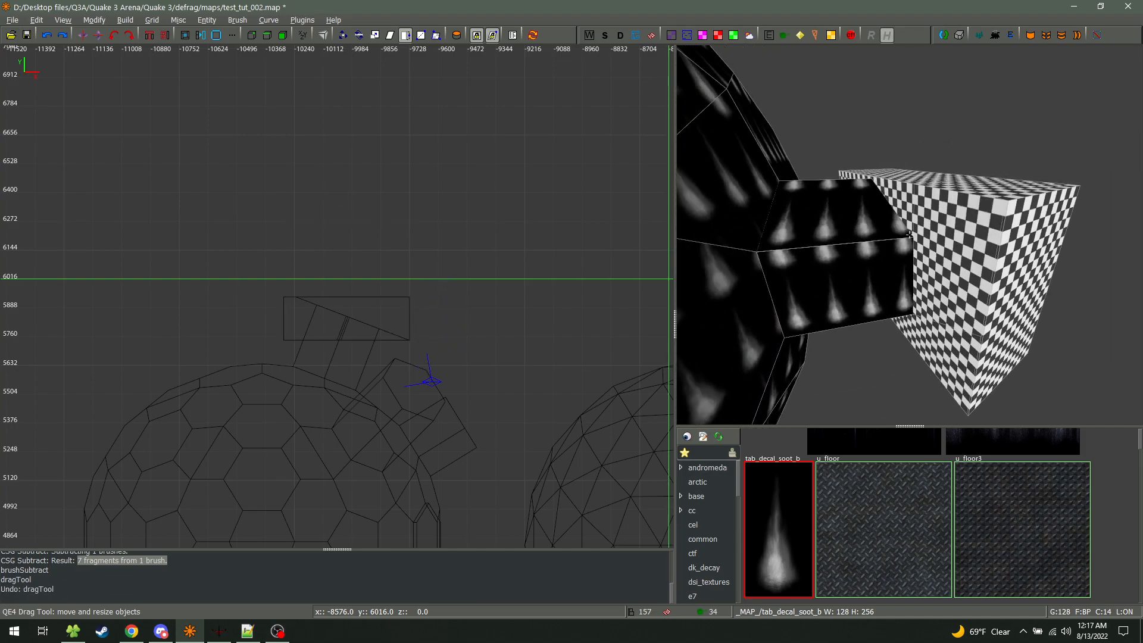
key(ctrl+z)
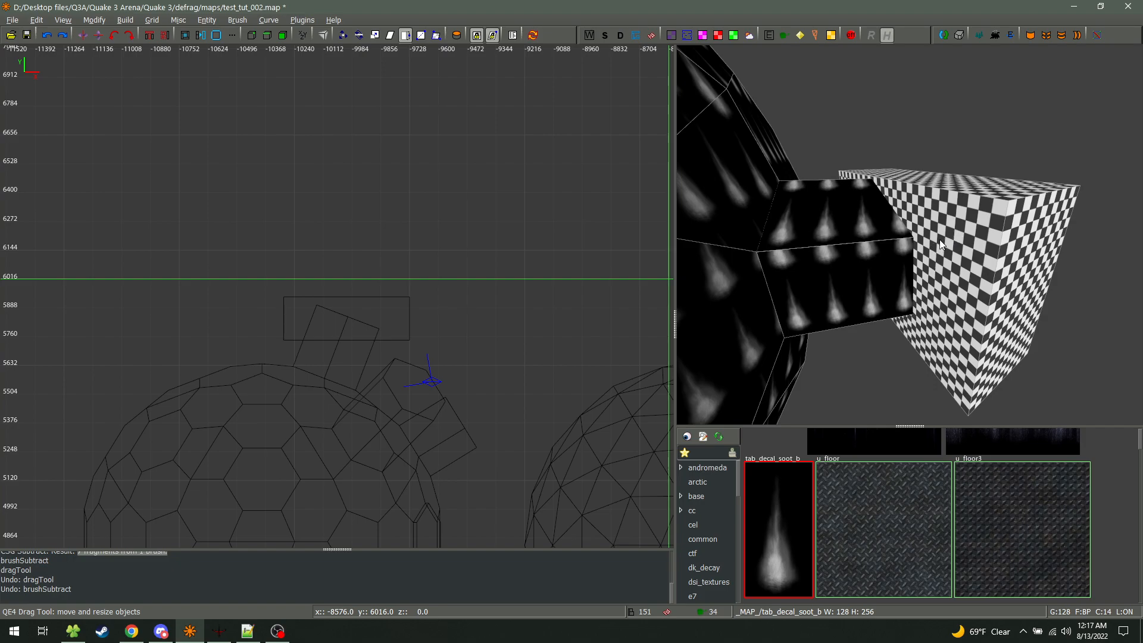
CSG-subtract the box from the overlapping extruded slab and move the box about 640 units away along Y to expose the cut
shift+click(863, 238)
shift+click(987, 240)
key(Escape)
shift+click(960, 269)
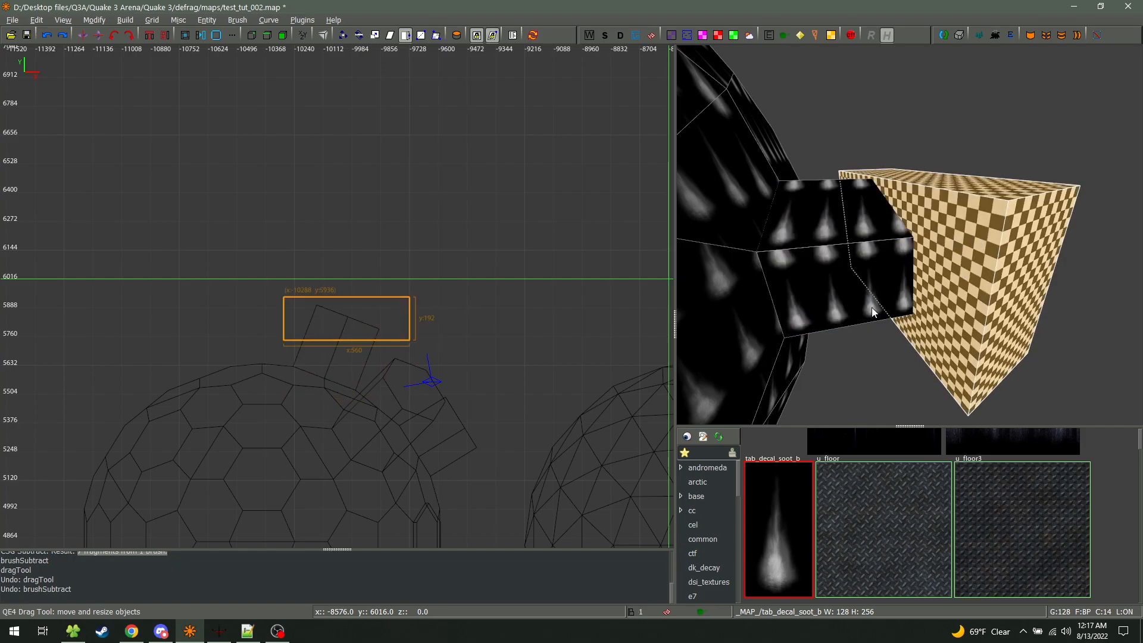
key(shift+u)
drag(340, 329, 352, 194)
right_click(909, 235)
key(d)
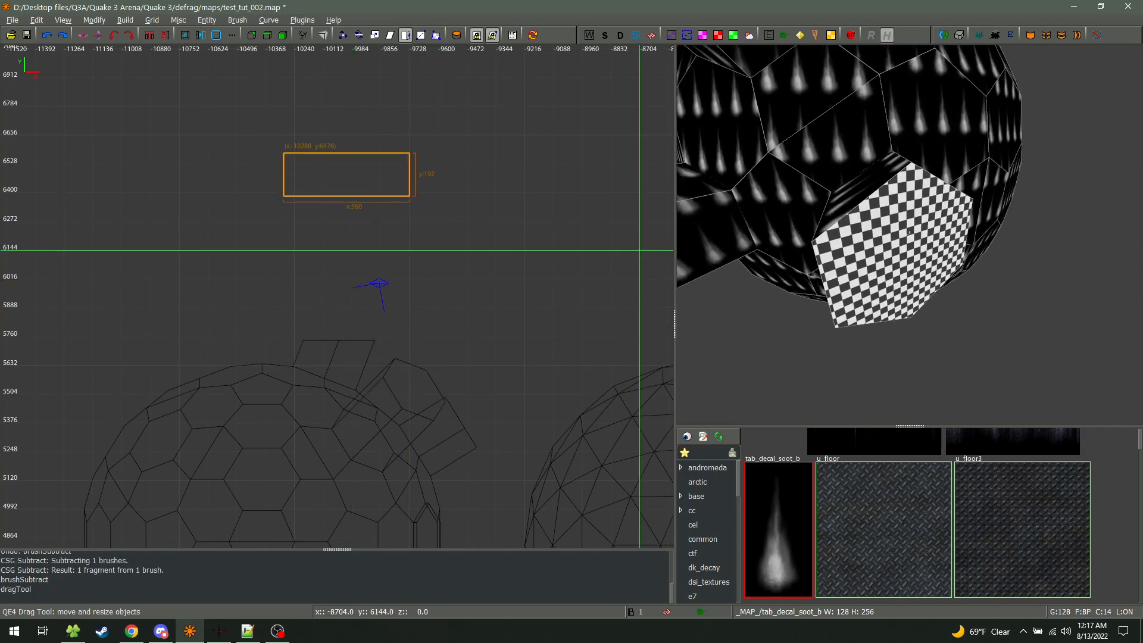
key(a)
right_click(910, 234)
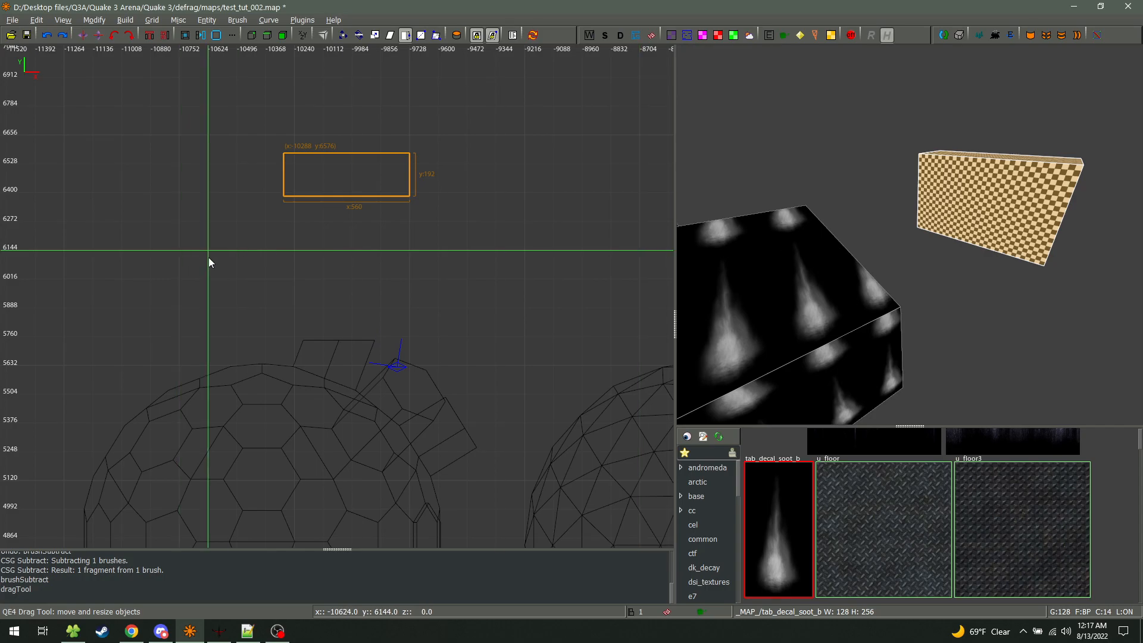
Duplicate the box brush and place the copy flush against the original's end along X, using the 16-unit grid
click(237, 19)
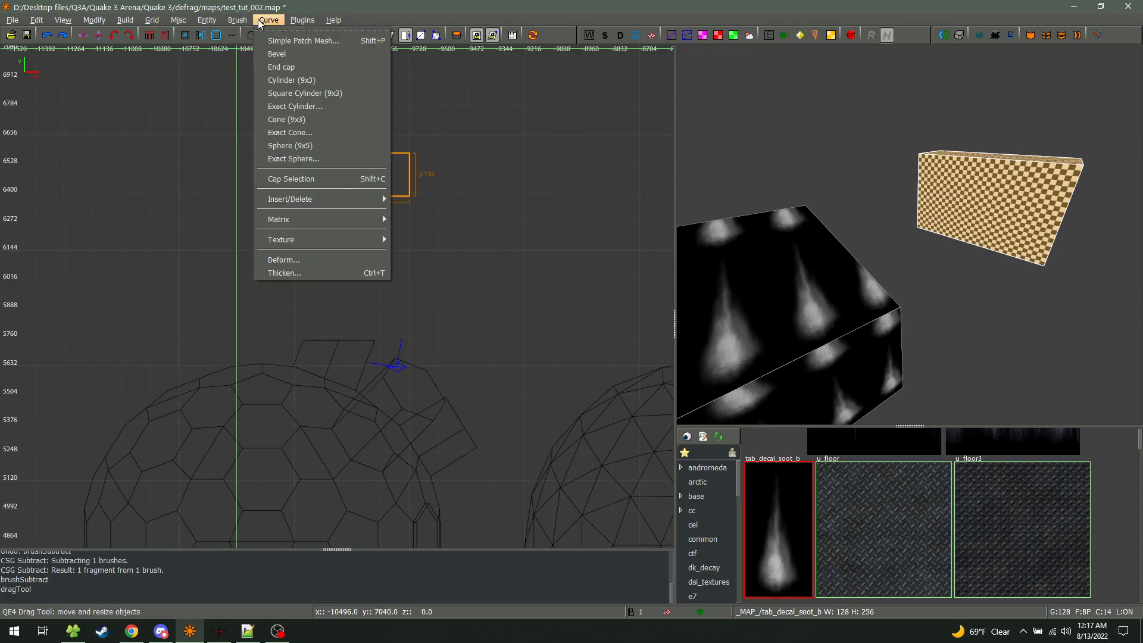
mouse_move(256, 113)
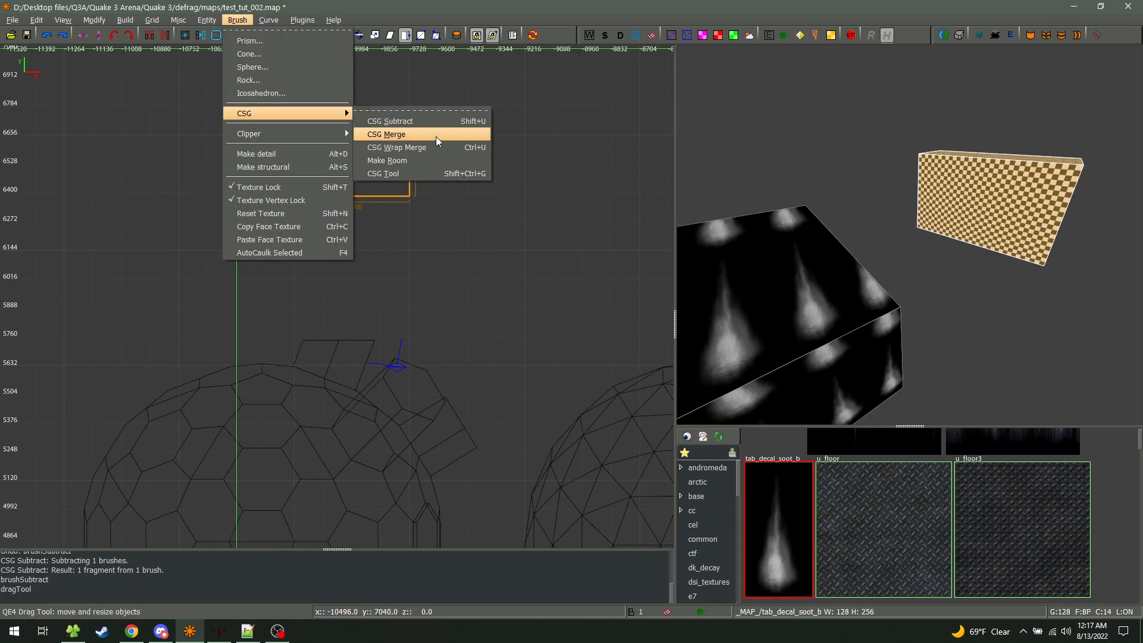
click(742, 260)
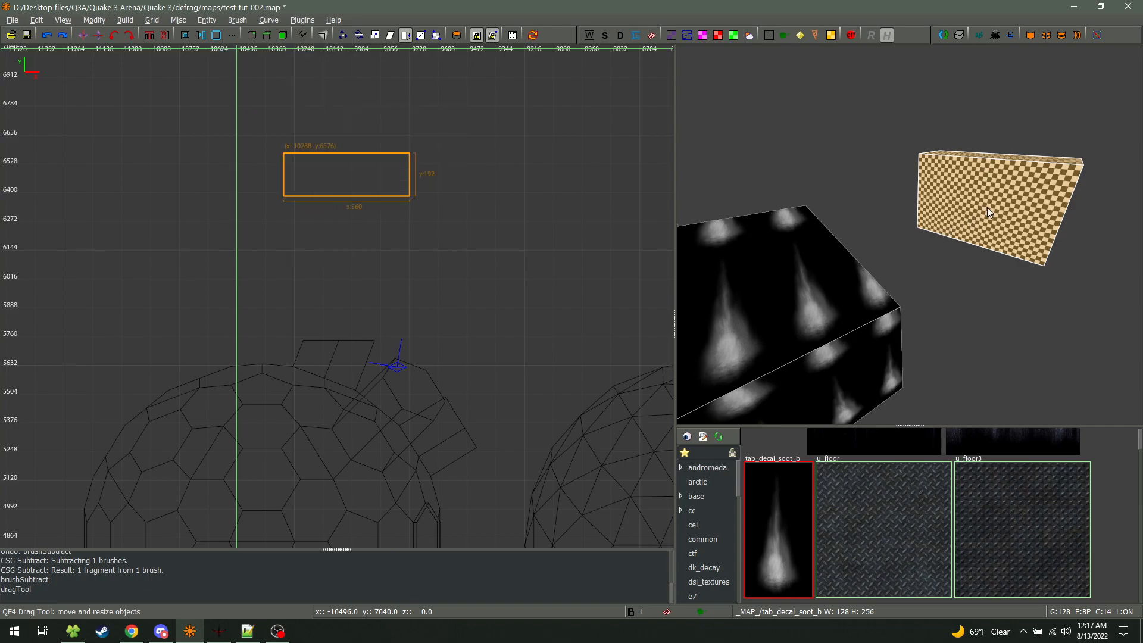
key(space)
mouse_move(385, 194)
mouse_down()
mouse_move(370, 204)
mouse_move(449, 167)
mouse_up()
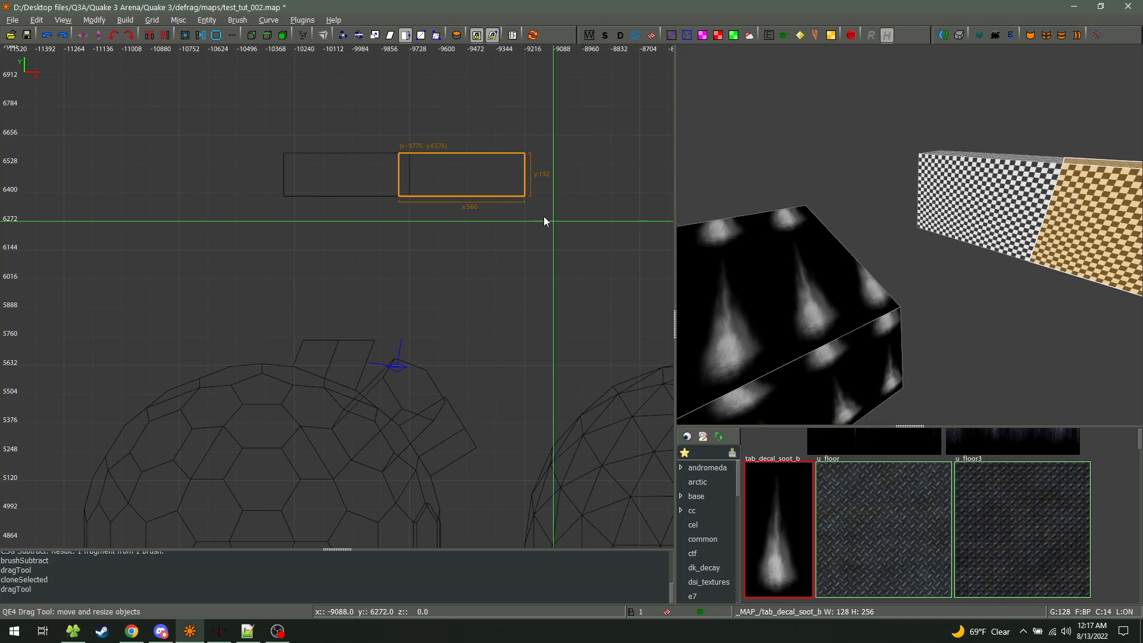
key(5)
drag(435, 174, 446, 173)
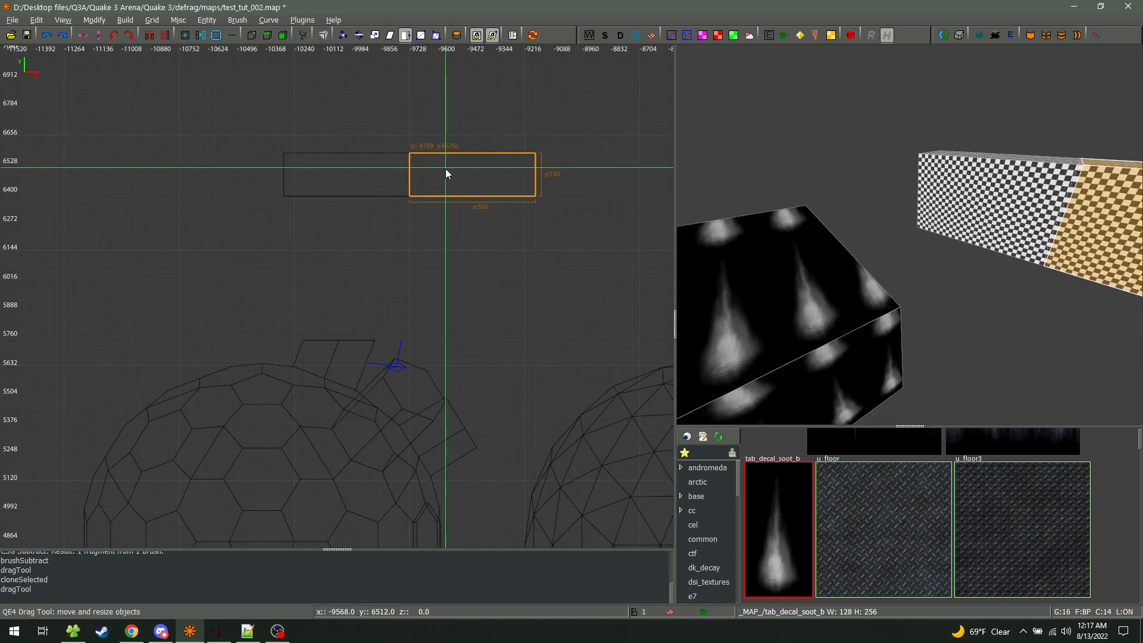
Select both adjoining boxes, combine them with CSG Merge, and check the merged brush by toggling its selection
shift+click(1032, 219)
shift+click(1120, 224)
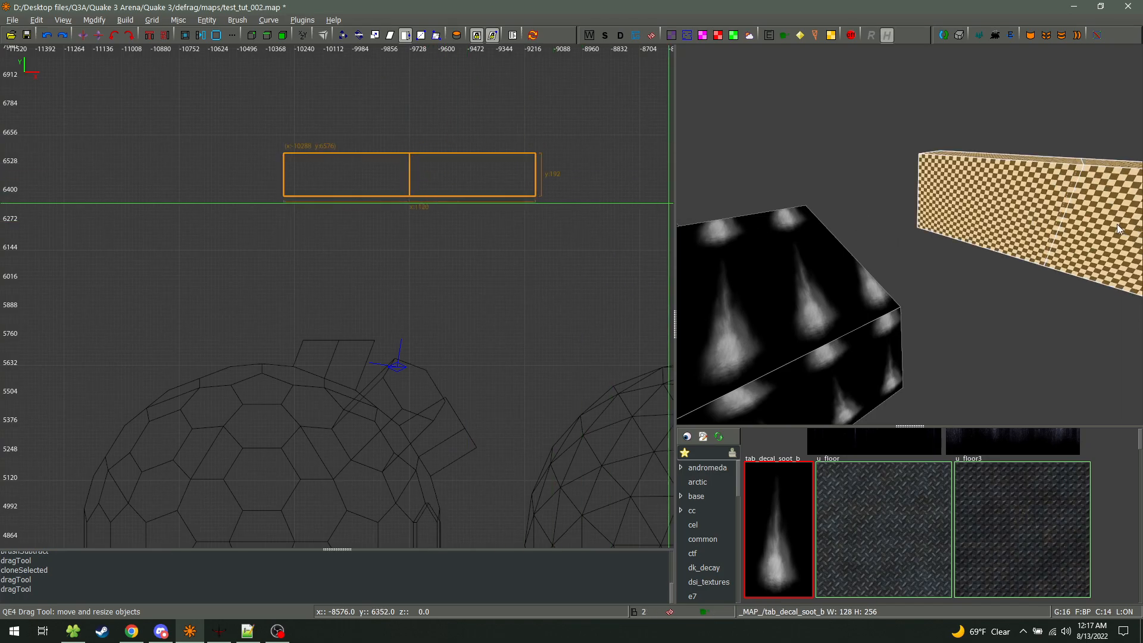
click(237, 20)
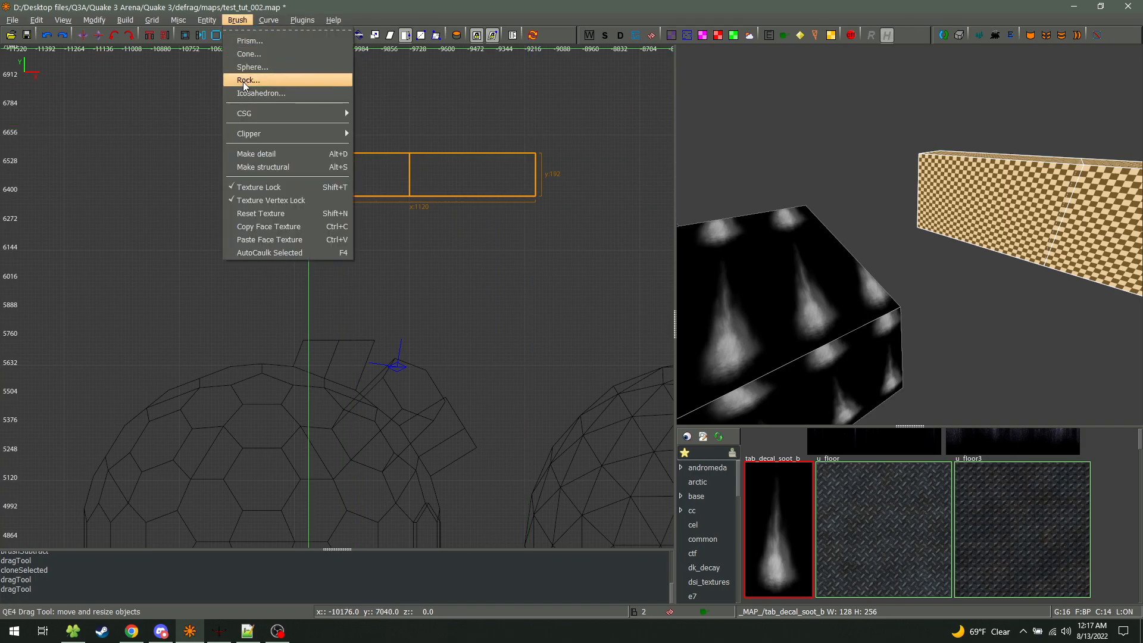
mouse_move(257, 117)
click(445, 134)
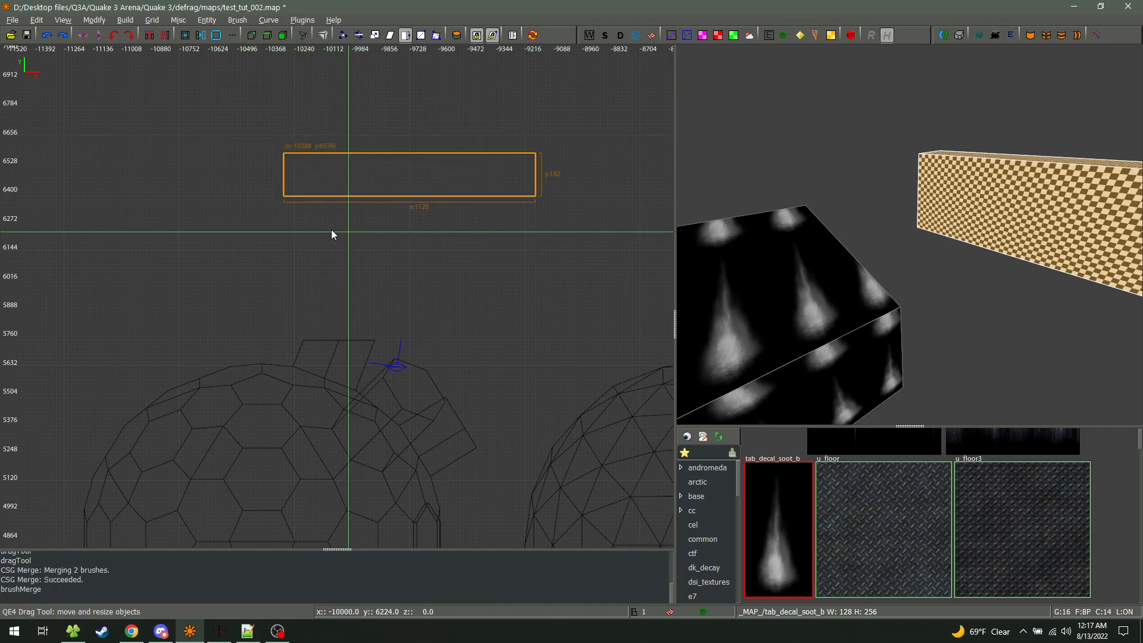
key(Escape)
shift+click(995, 213)
shift+click(995, 213)
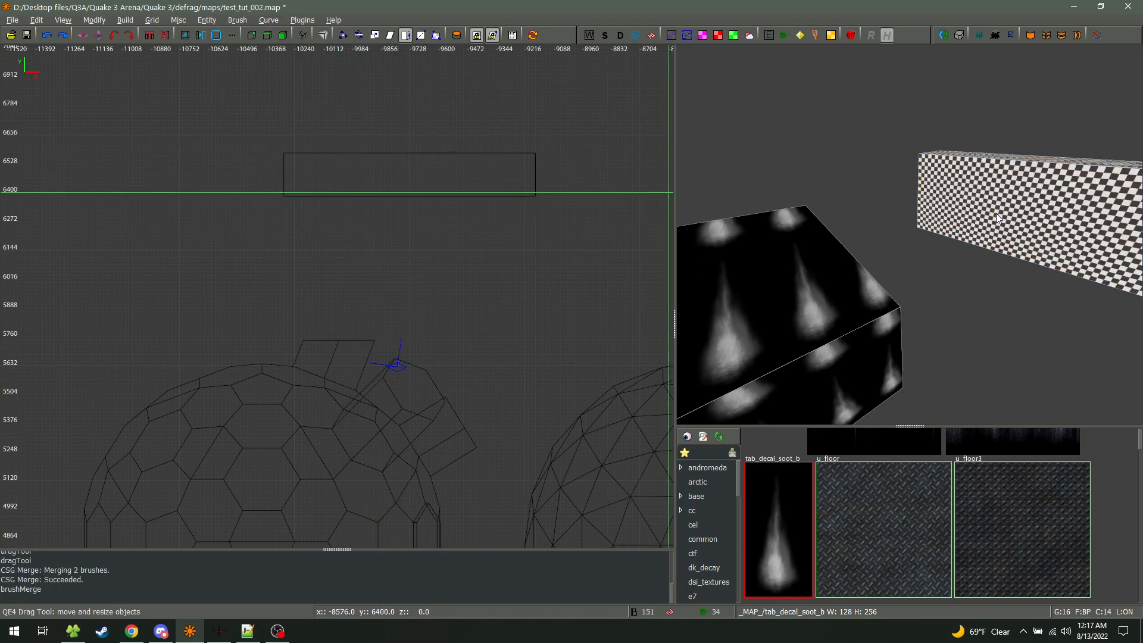
Undo the merge and the copy's last move, and try CSG Merge on the two overlapping boxes
key(ctrl+z)
key(ctrl+z)
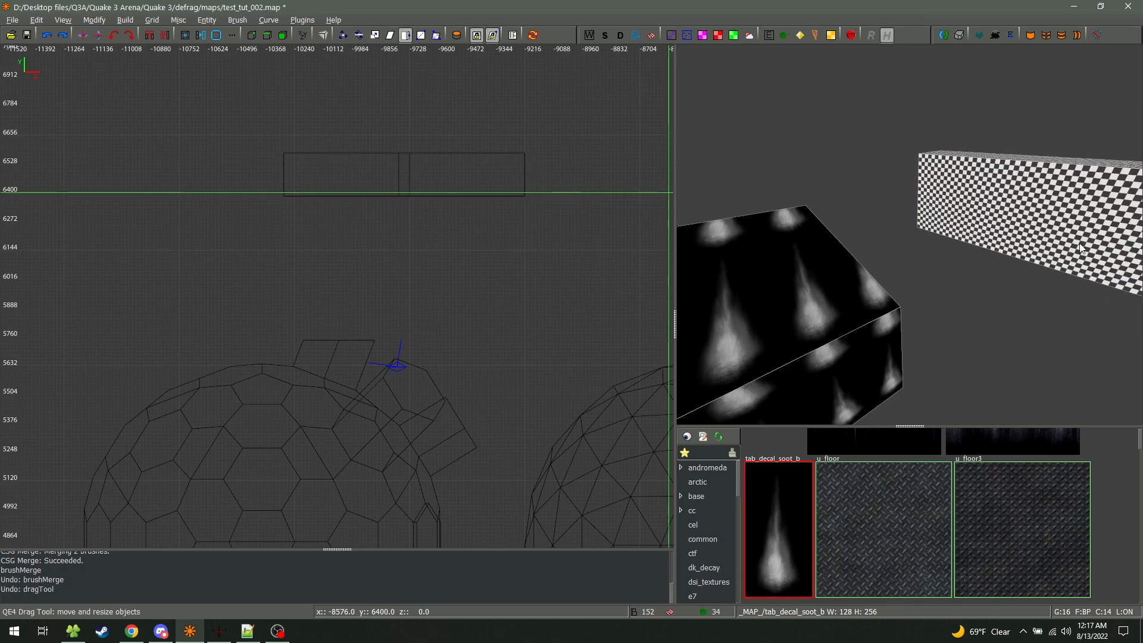
shift+click(1074, 243)
shift+click(979, 216)
click(235, 20)
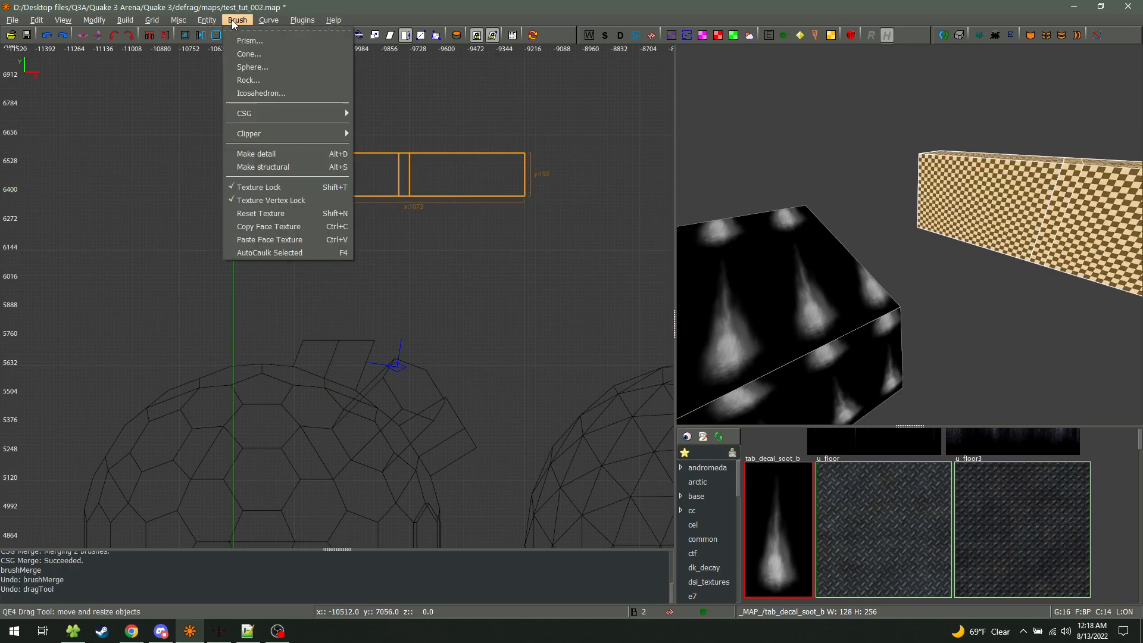
mouse_move(286, 113)
click(447, 134)
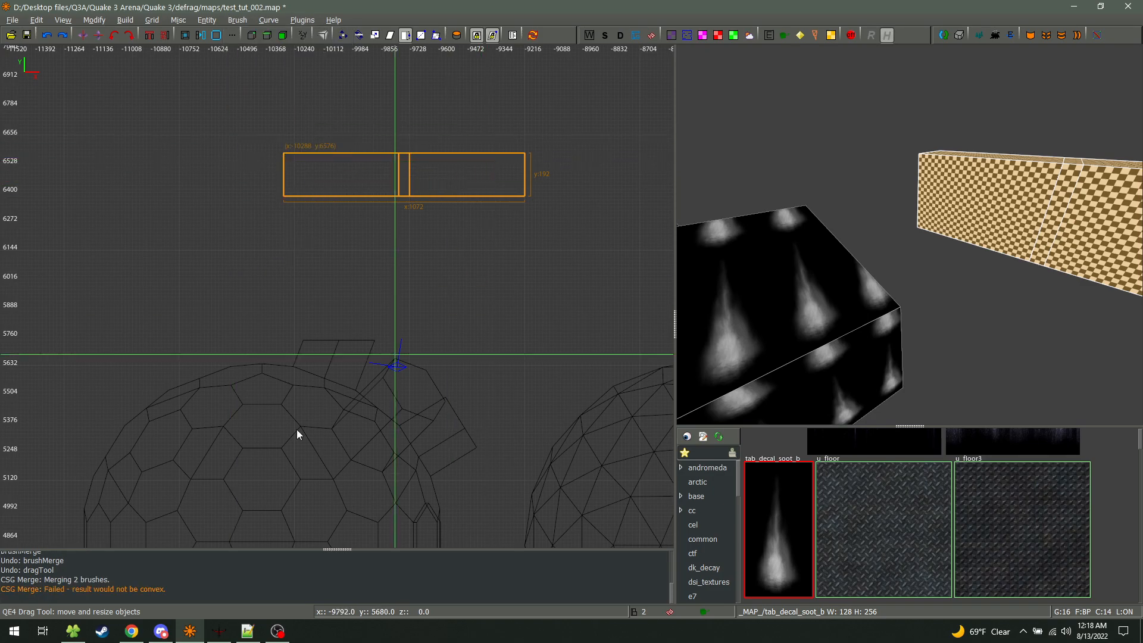
Review the CSG Merge message in the console and the CSG commands available for brushes
drag(171, 588, 53, 569)
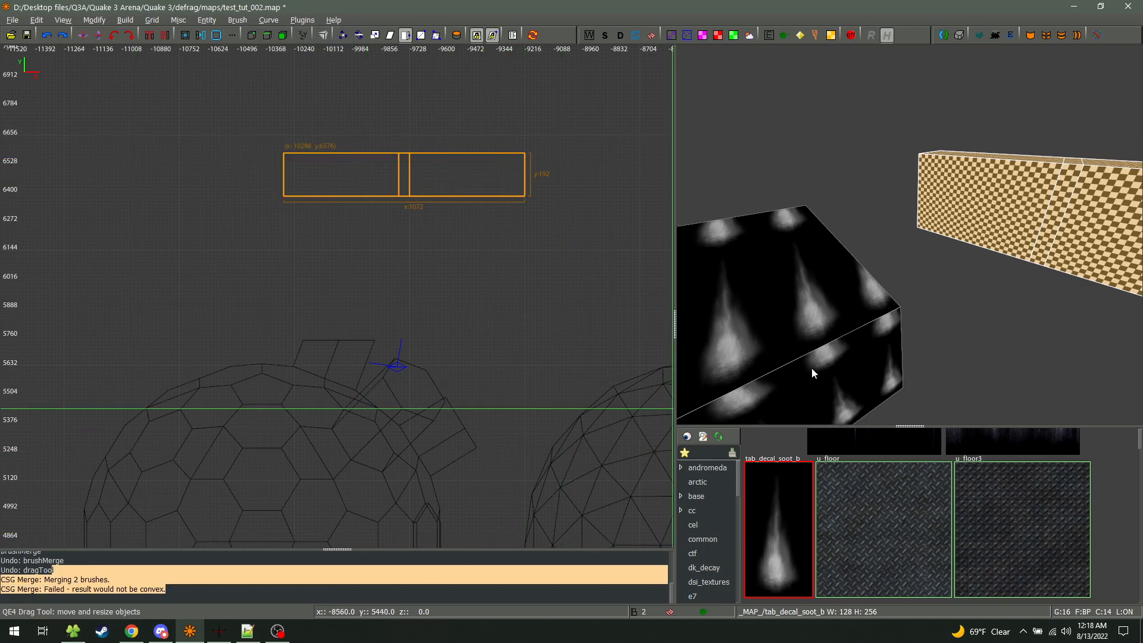
key(Escape)
click(268, 20)
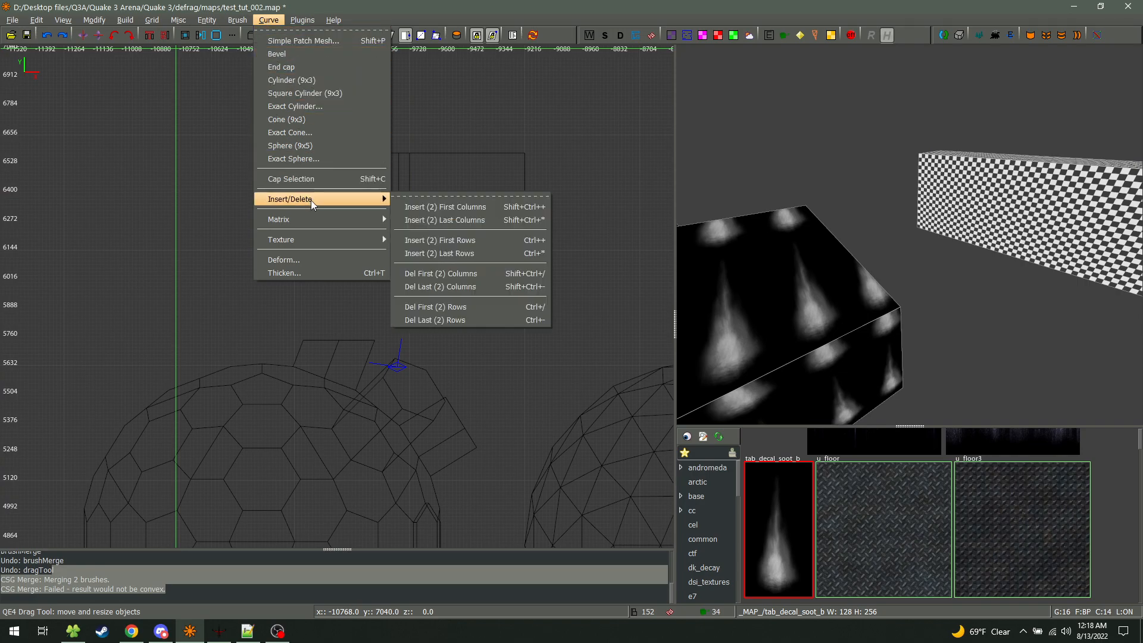
mouse_move(288, 24)
mouse_move(245, 24)
mouse_move(262, 115)
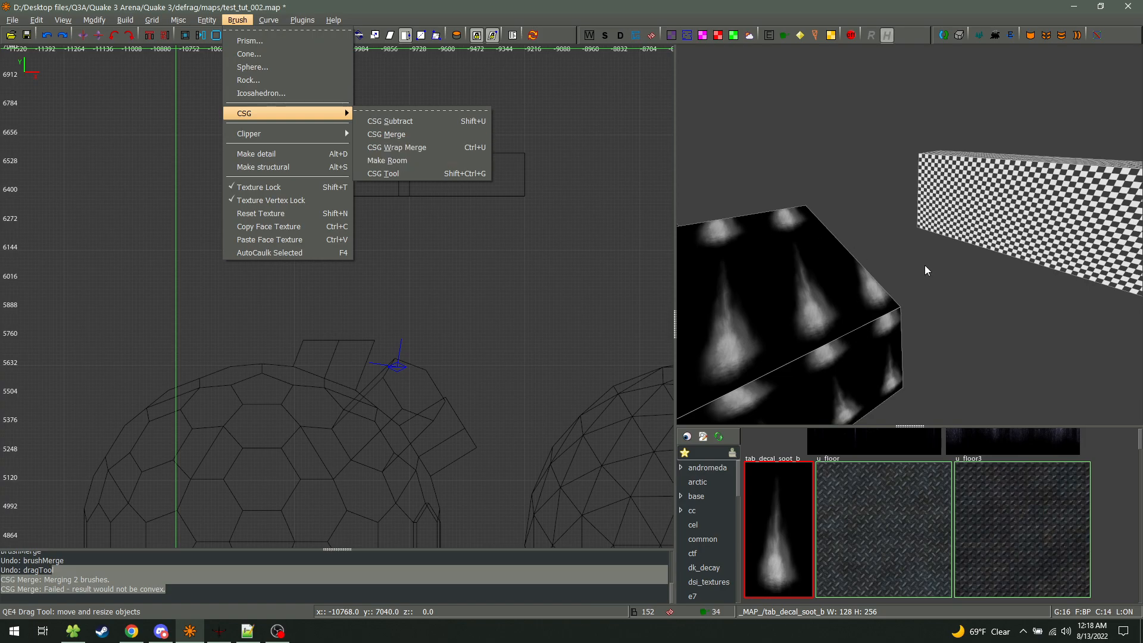
Select the two overlapping boxes, combine them with CSG Wrap Merge, and check the merged brush by toggling its selection
click(1029, 257)
shift+click(1028, 253)
shift+click(1050, 249)
right_click(704, 287)
key(w)
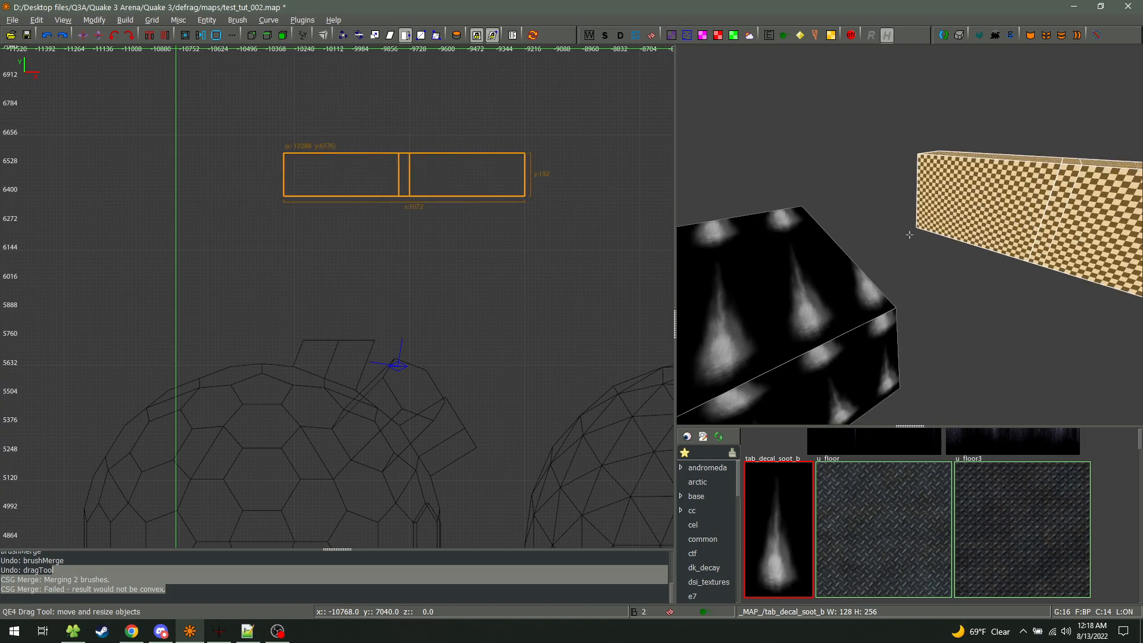
key(a)
key(d)
key(w)
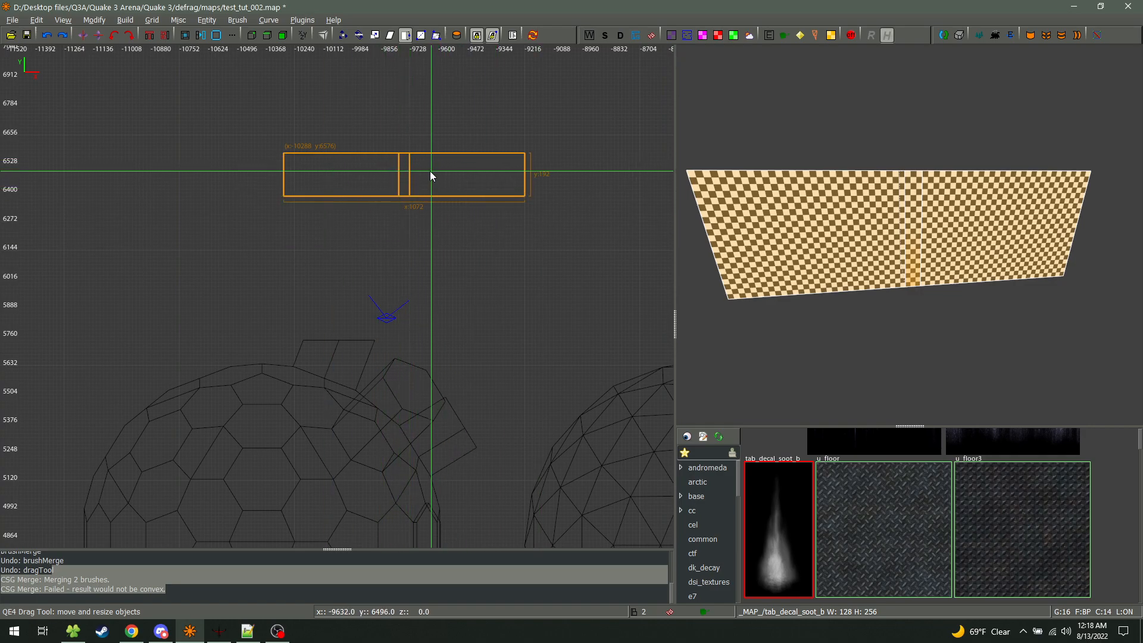
key(ctrl+shift+u)
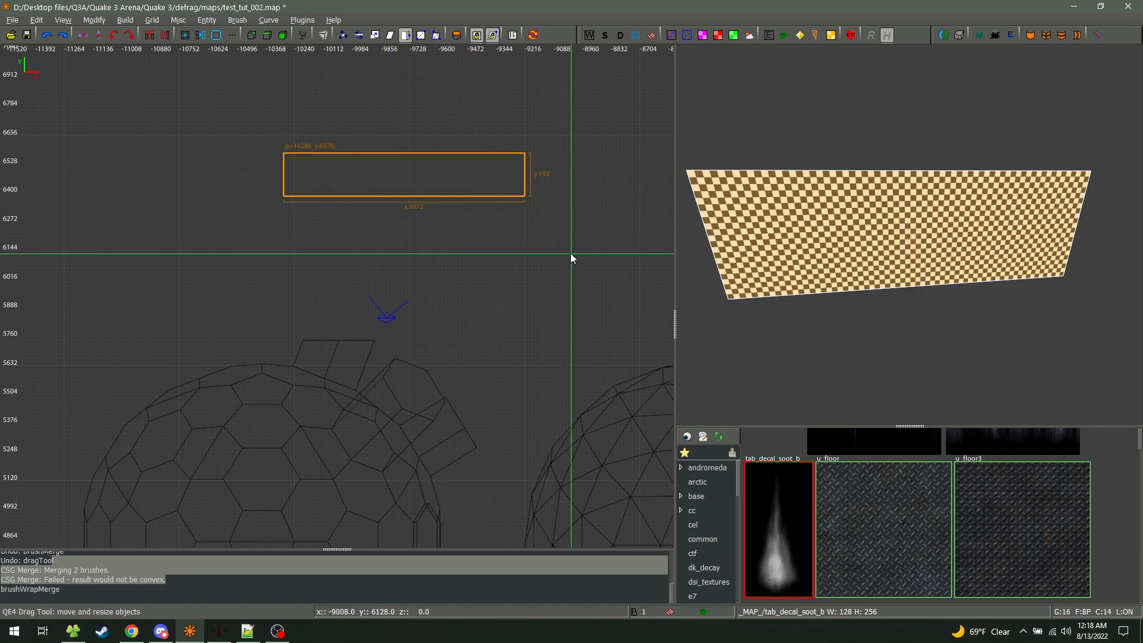
key(Escape)
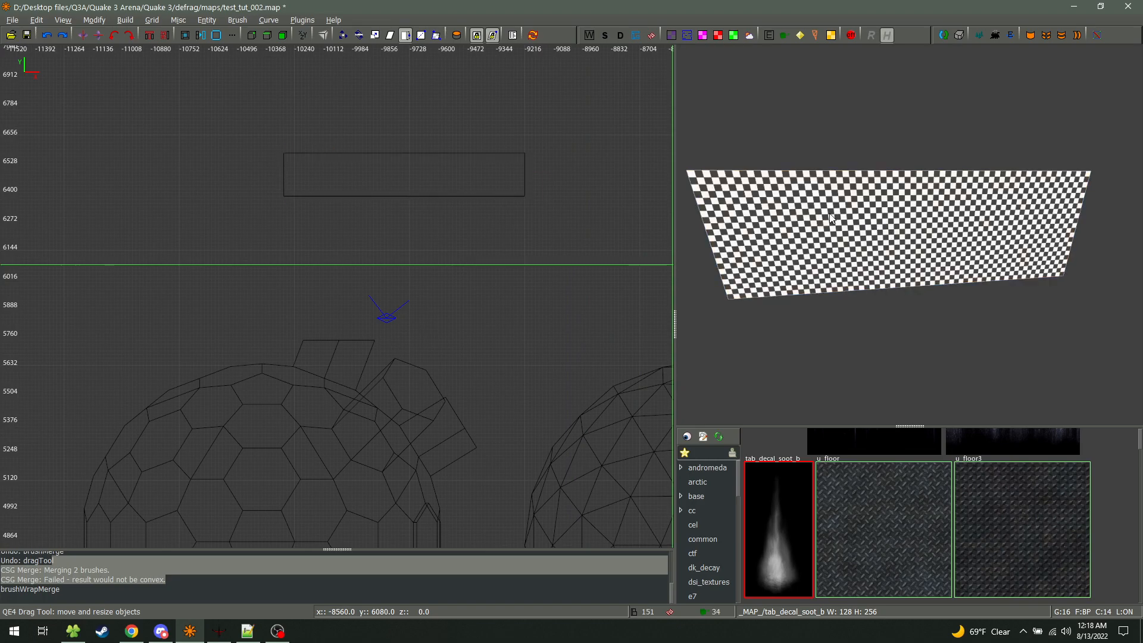
shift+click(829, 213)
Duplicate the merged box, move the copy 880 units away along Y, and shorten it to 336 units along X
scroll(357, 286, down, 4)
key(Escape)
right_drag(309, 343, 361, 405)
shift+click(738, 237)
key(ctrl+Tab)
key(ctrl+Tab)
key(ctrl+Tab)
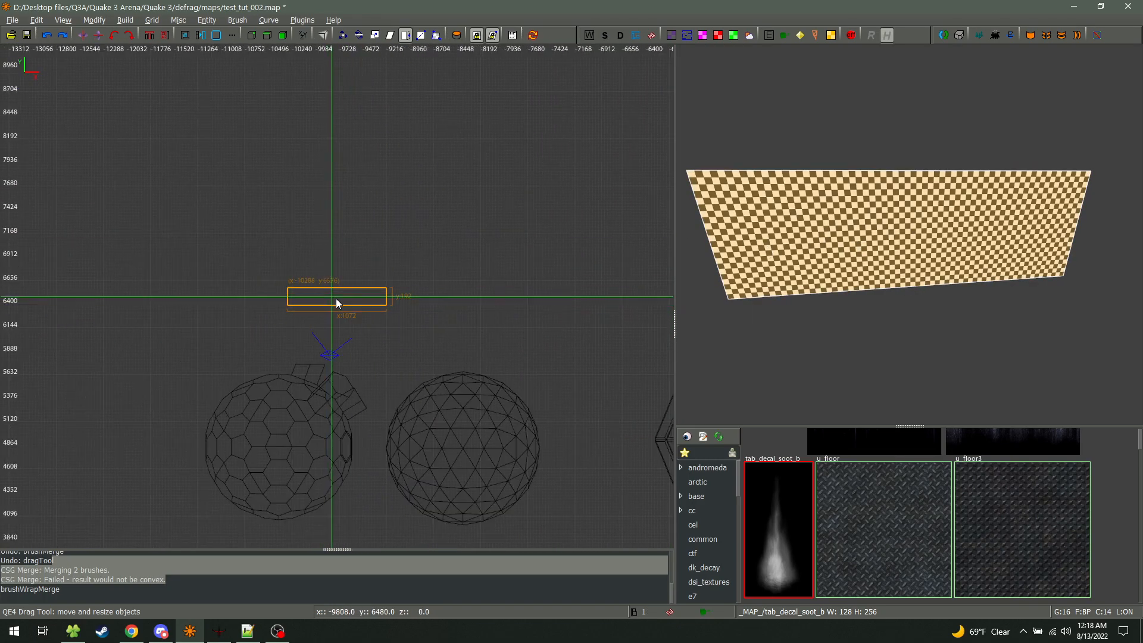
key(space)
mouse_move(350, 306)
mouse_down()
mouse_move(354, 223)
mouse_move(387, 209)
mouse_move(371, 208)
mouse_up()
right_click(714, 240)
key(Down)
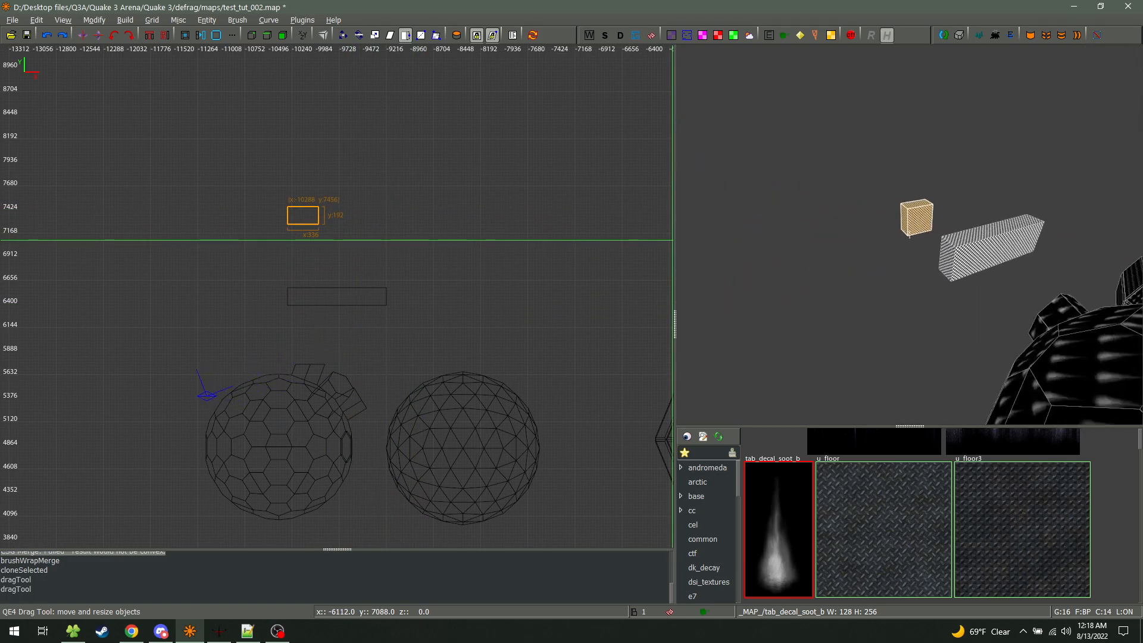
key(Up)
right_click(909, 235)
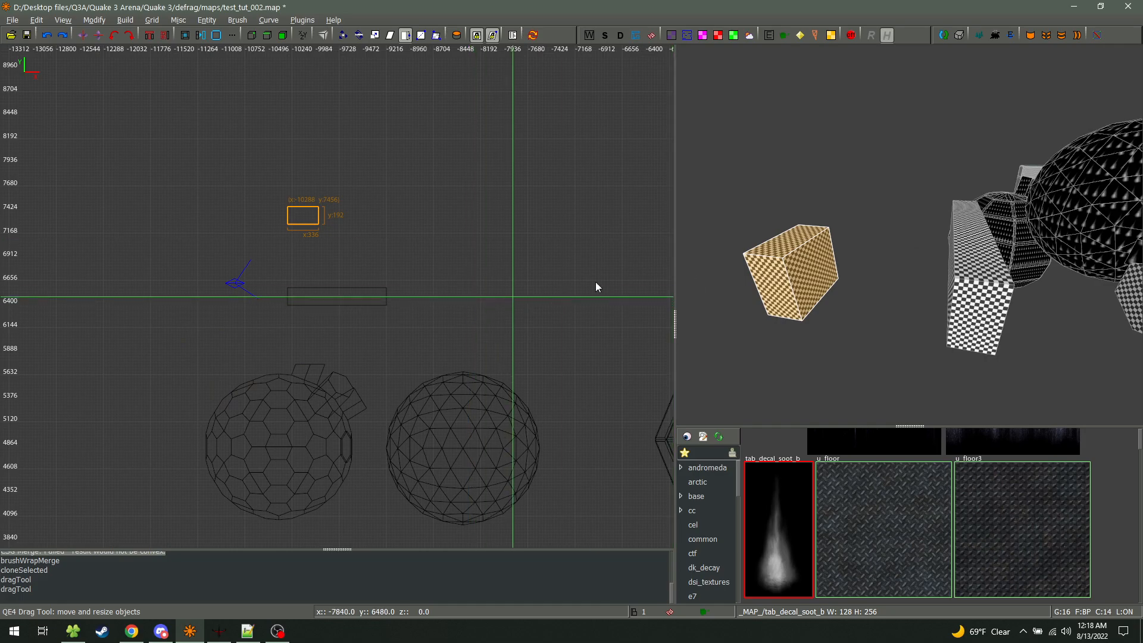
Select the two separated boxes and combine them with CSG Wrap Merge
key(Escape)
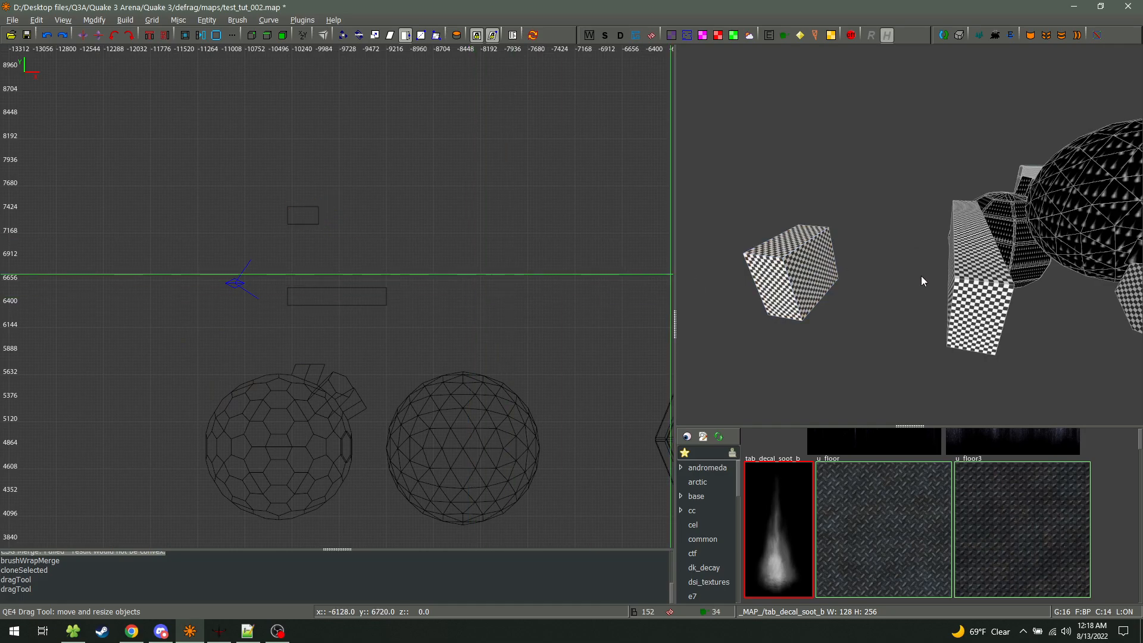
shift+click(977, 267)
shift+click(815, 265)
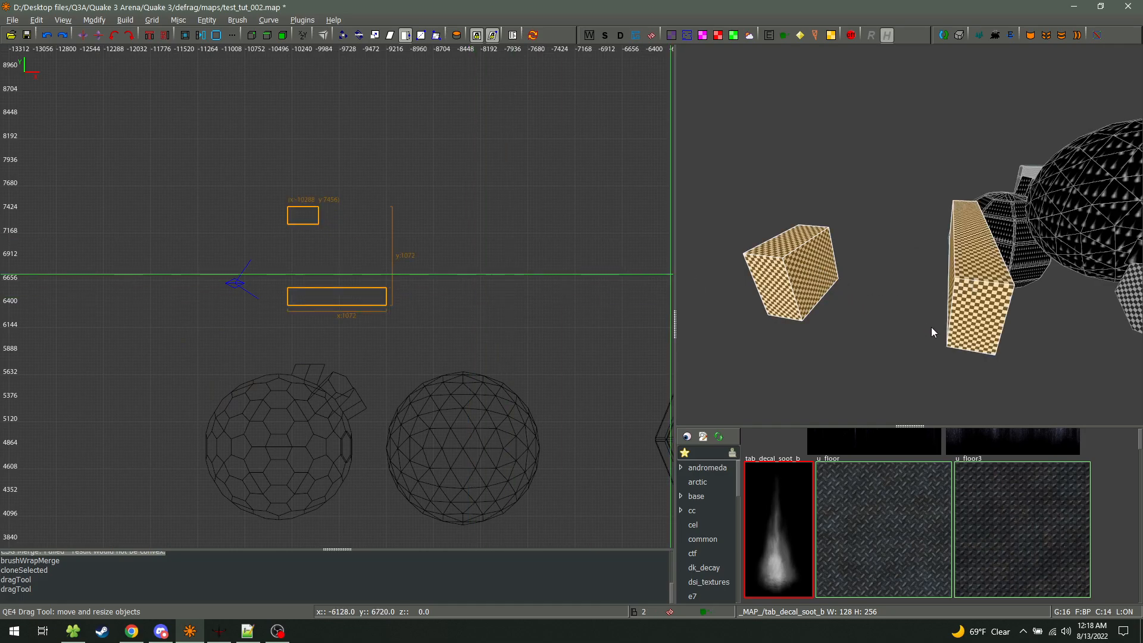
key(ctrl+shift+u)
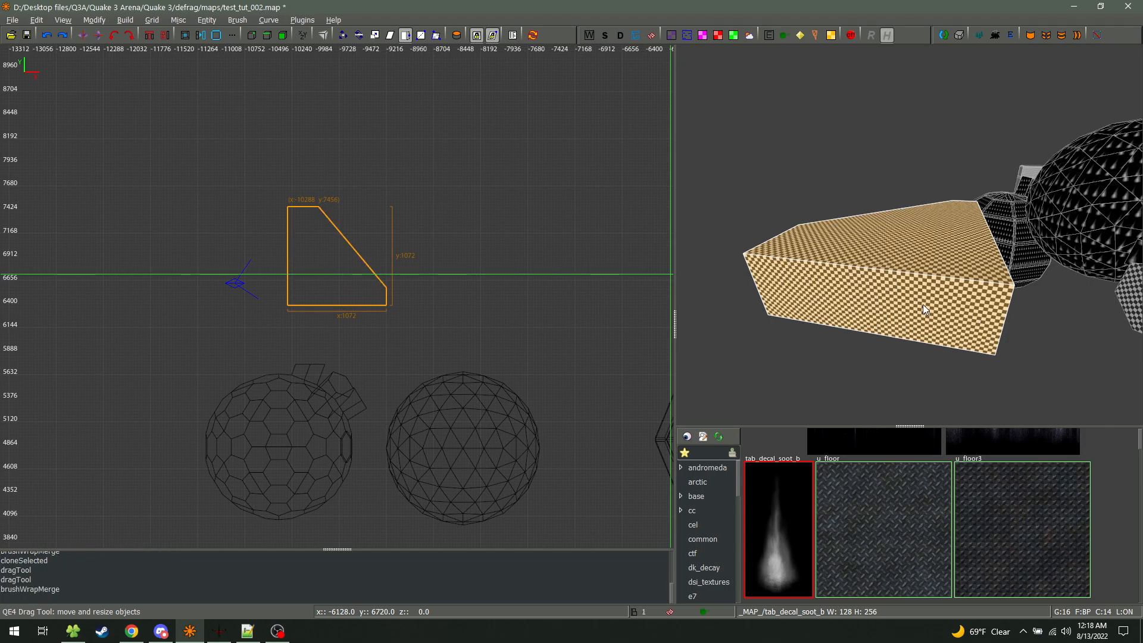
scroll(406, 288, up, 3)
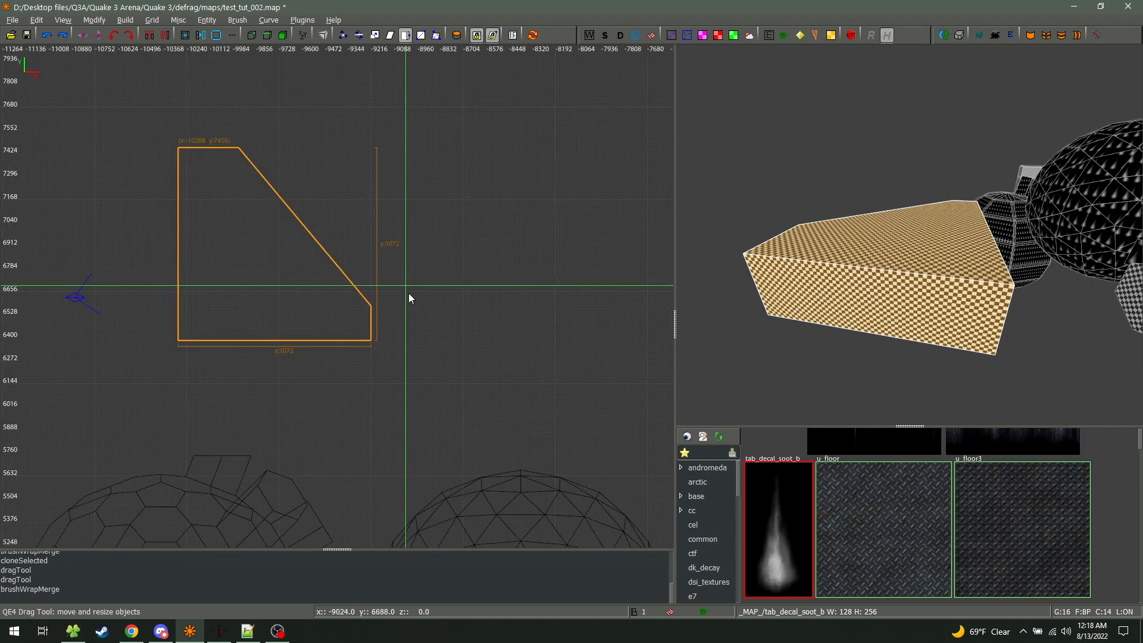
Undo the wrap merge, try CSG Merge on both separated boxes, and read the console message
key(ctrl+z)
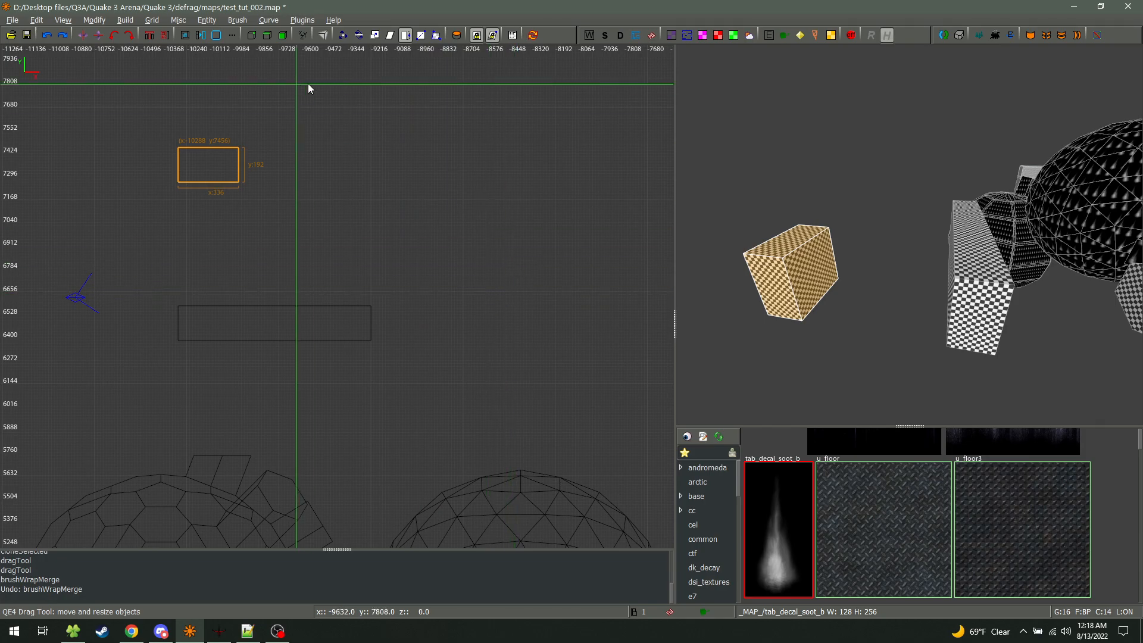
shift+click(974, 260)
click(241, 21)
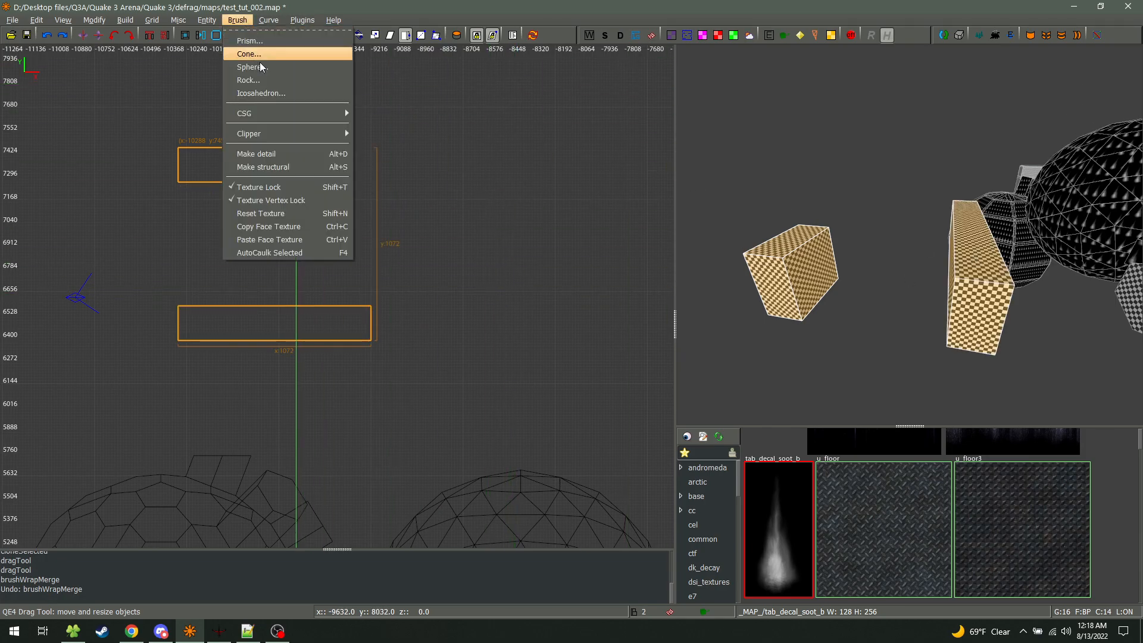
mouse_move(255, 113)
click(439, 133)
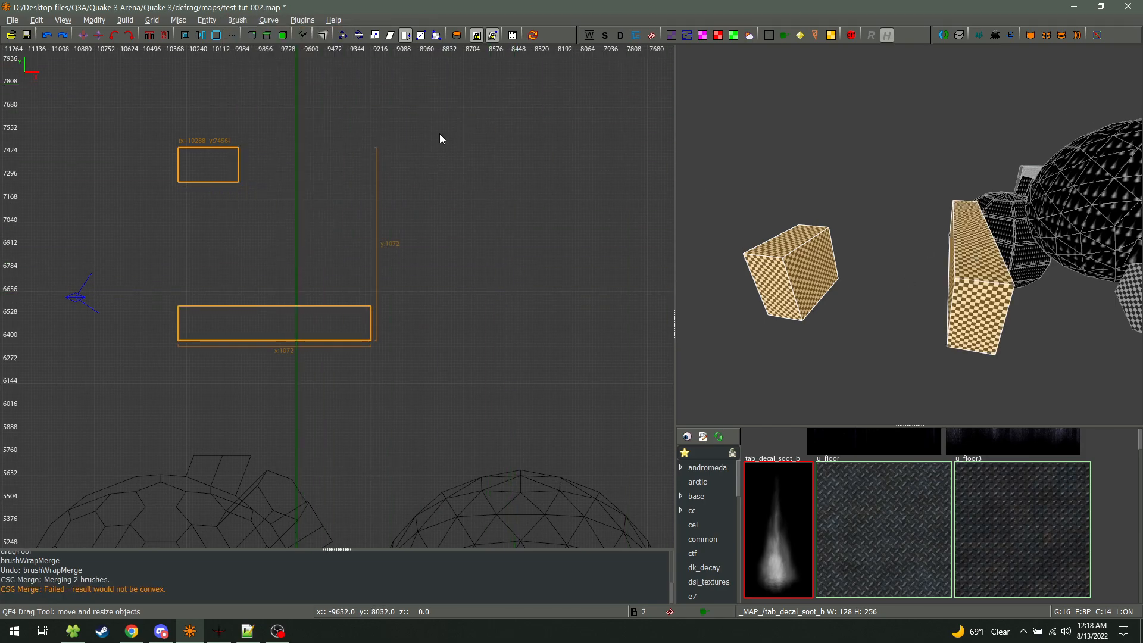
drag(168, 593, 62, 579)
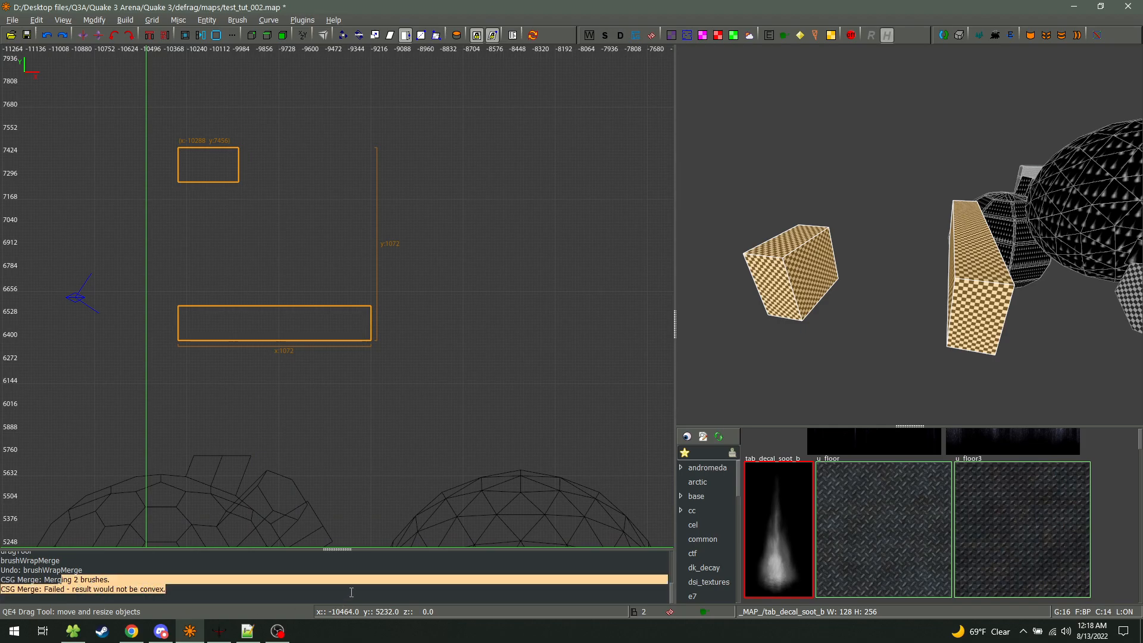
click(351, 592)
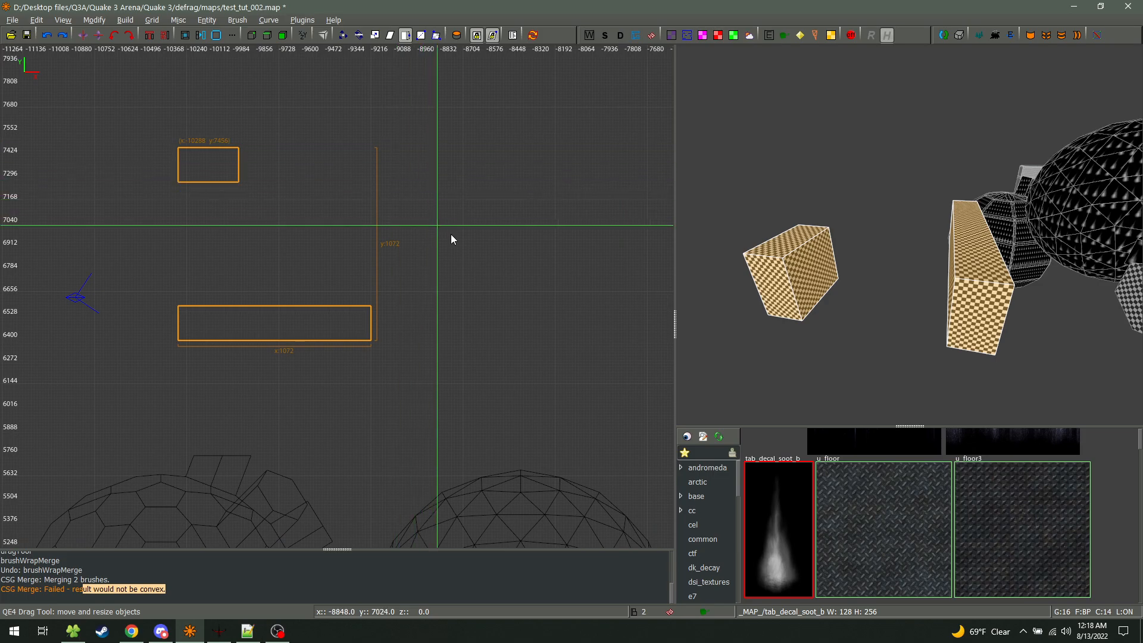
Wrap-merge the two separated boxes again, toggle the result's selection to inspect it, and undo the merge
click(267, 35)
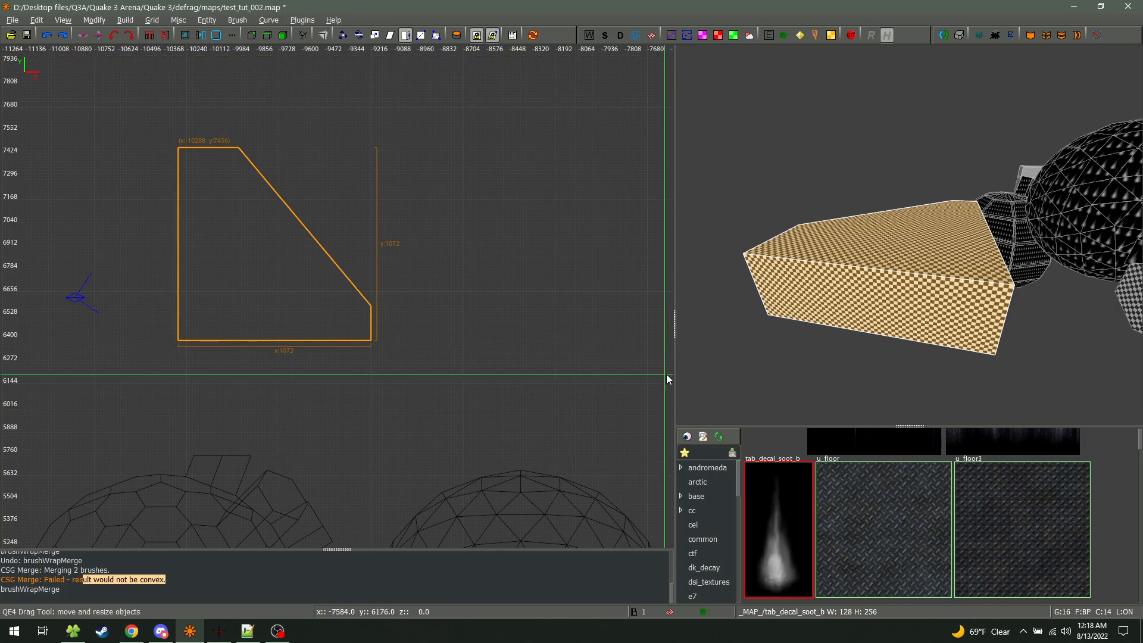
shift+click(836, 277)
shift+click(835, 276)
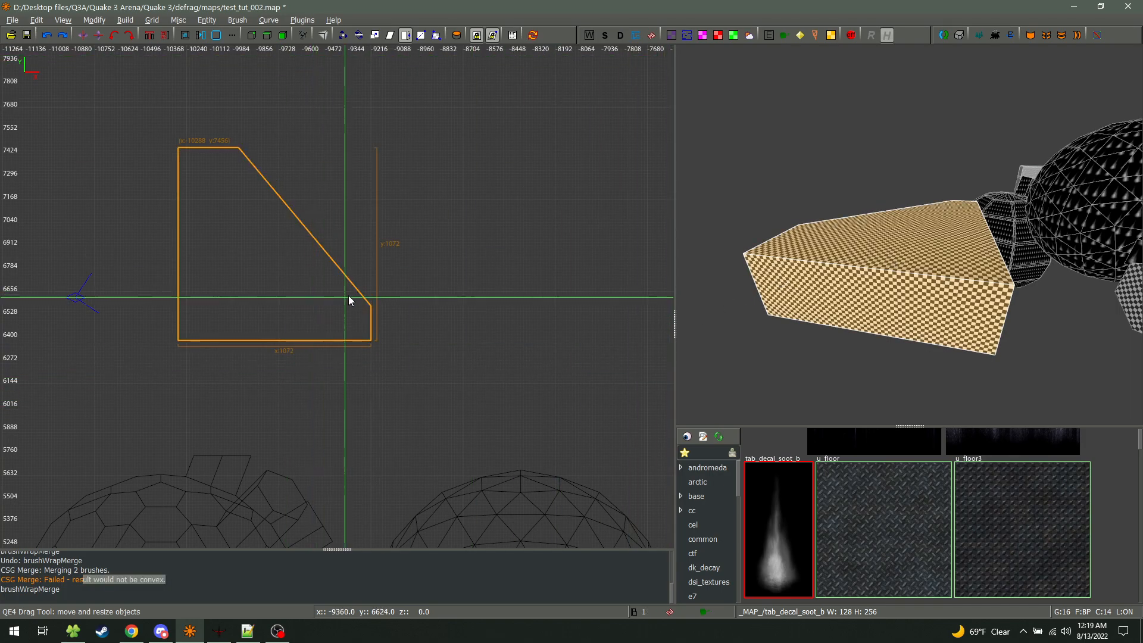
key(ctrl+z)
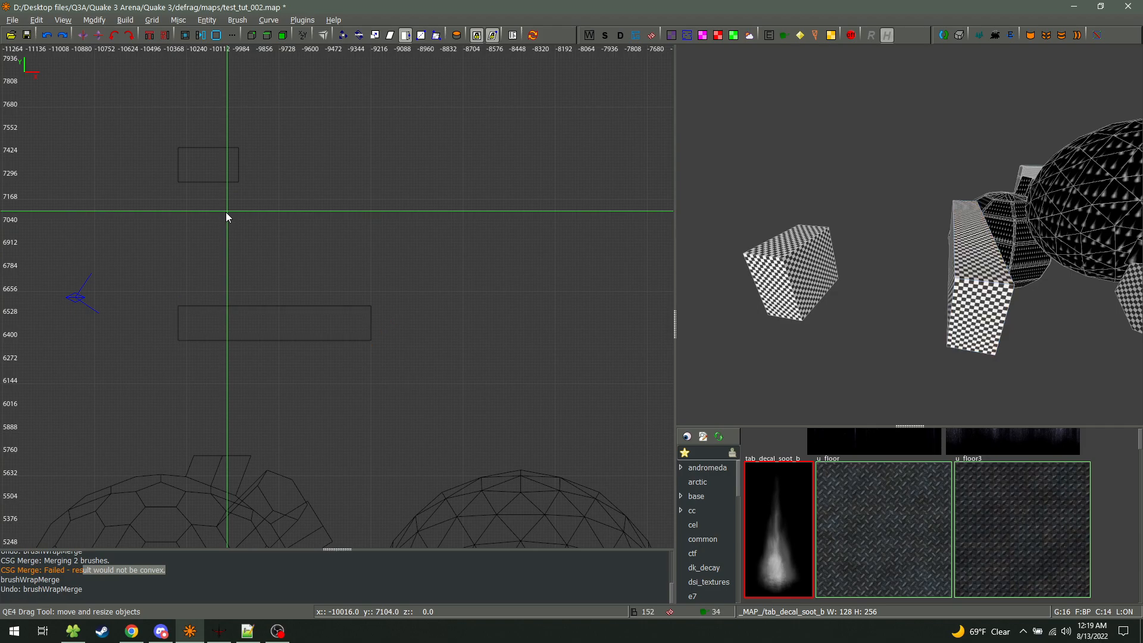
Rotate the long box 90 degrees clockwise and move it in line with the smaller box along Y, leaving a gap
scroll(214, 311, up, 3)
right_drag(272, 313, 315, 341)
shift+click(303, 357)
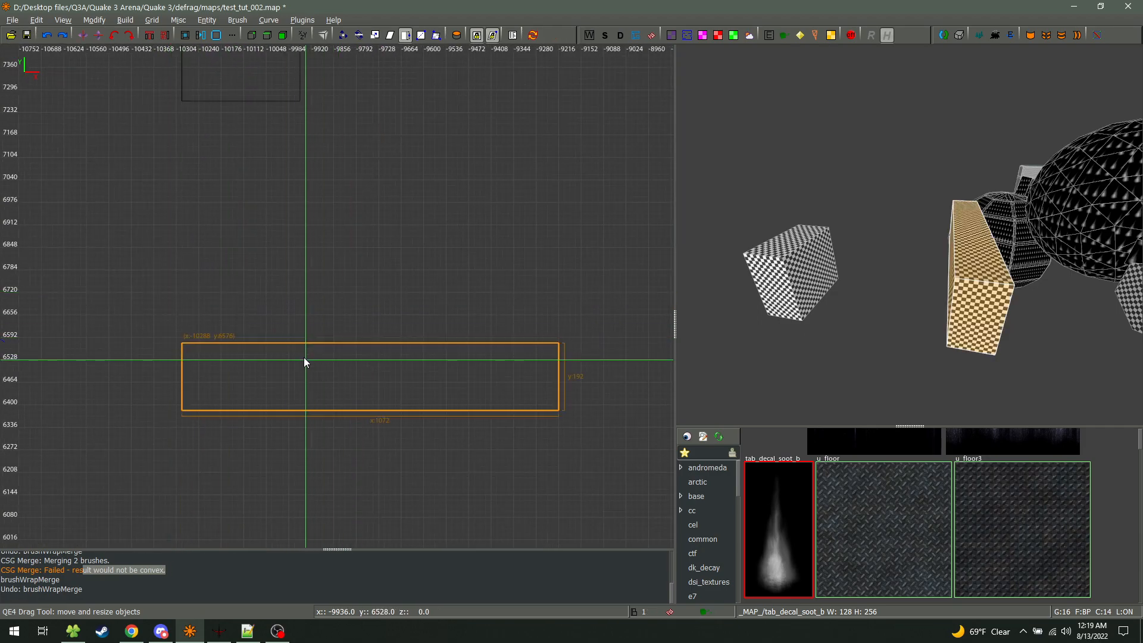
click(129, 35)
mouse_move(343, 330)
mouse_down()
mouse_move(218, 260)
mouse_move(180, 266)
mouse_move(213, 277)
mouse_up()
Narrow the smaller box to 192 units along X and pull its lower-left edge 128 units along Y to touch the long box
key(Escape)
right_drag(249, 225, 272, 342)
shift+click(275, 197)
drag(356, 195, 307, 194)
key(e)
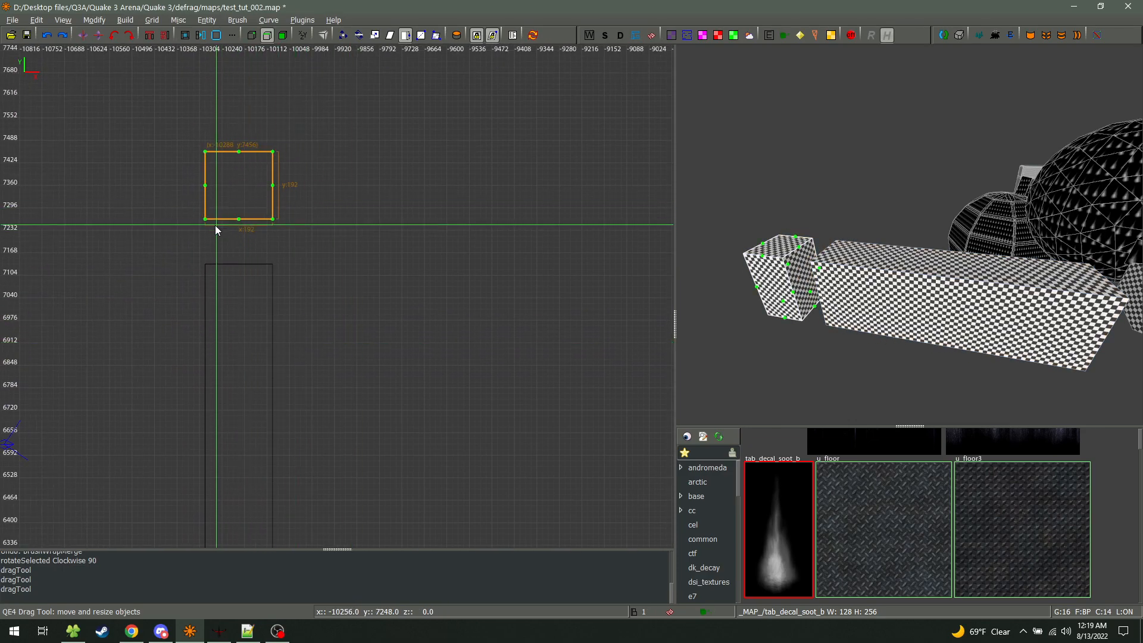
drag(205, 219, 205, 264)
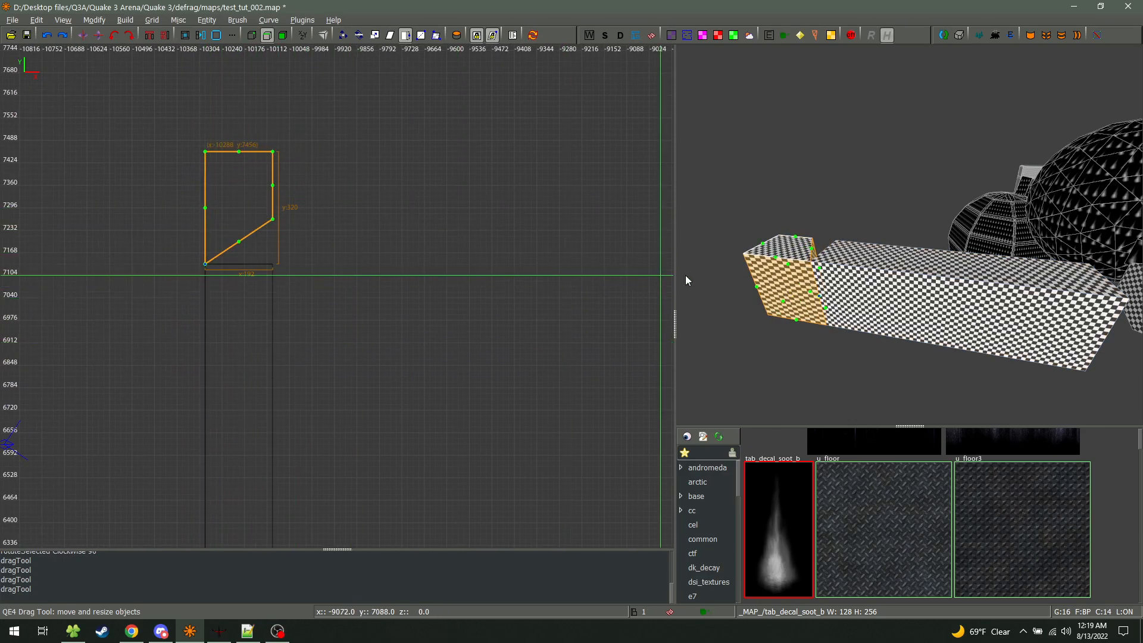
key(e)
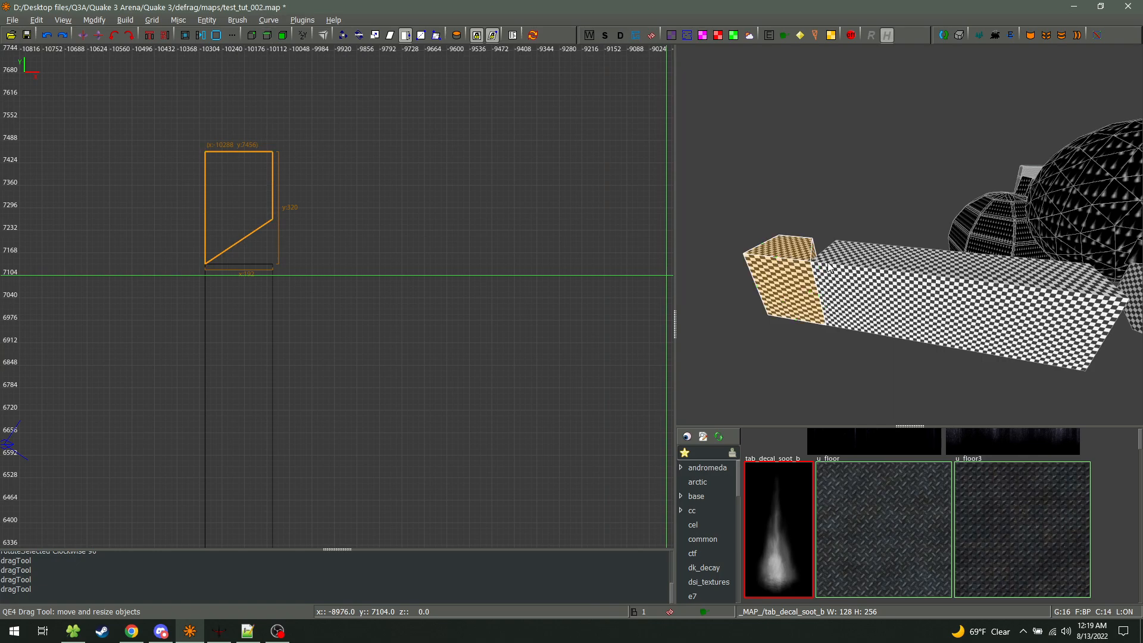
Try pulling the smaller box's other lower edge flush against the long box, and undo that edge move
scroll(281, 235, up, 4)
key(e)
drag(257, 202, 258, 312)
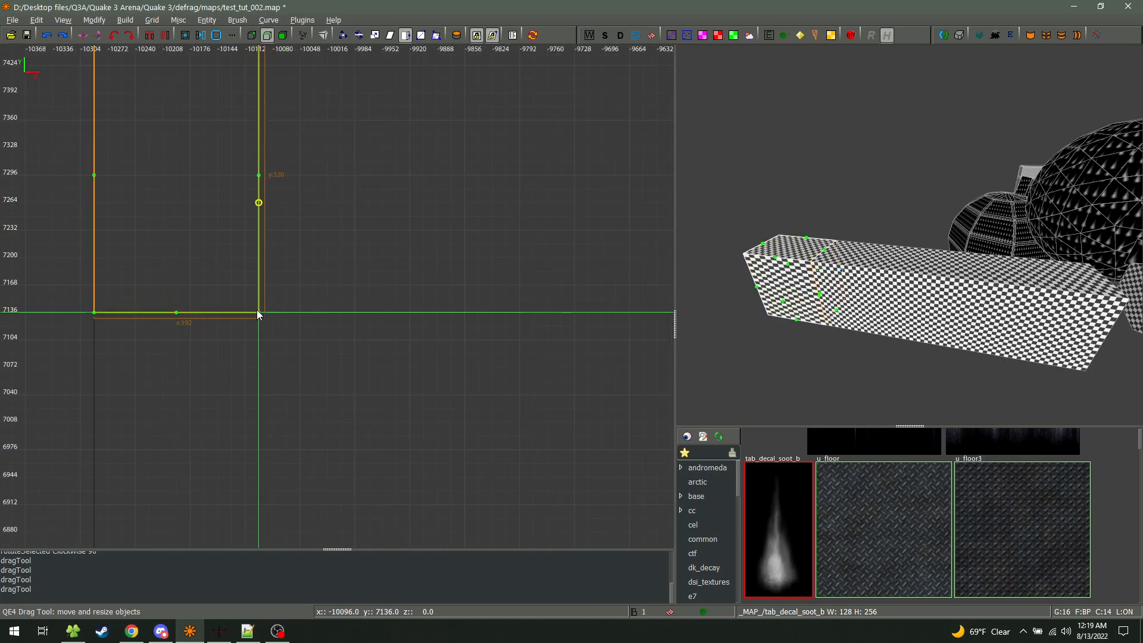
key(e)
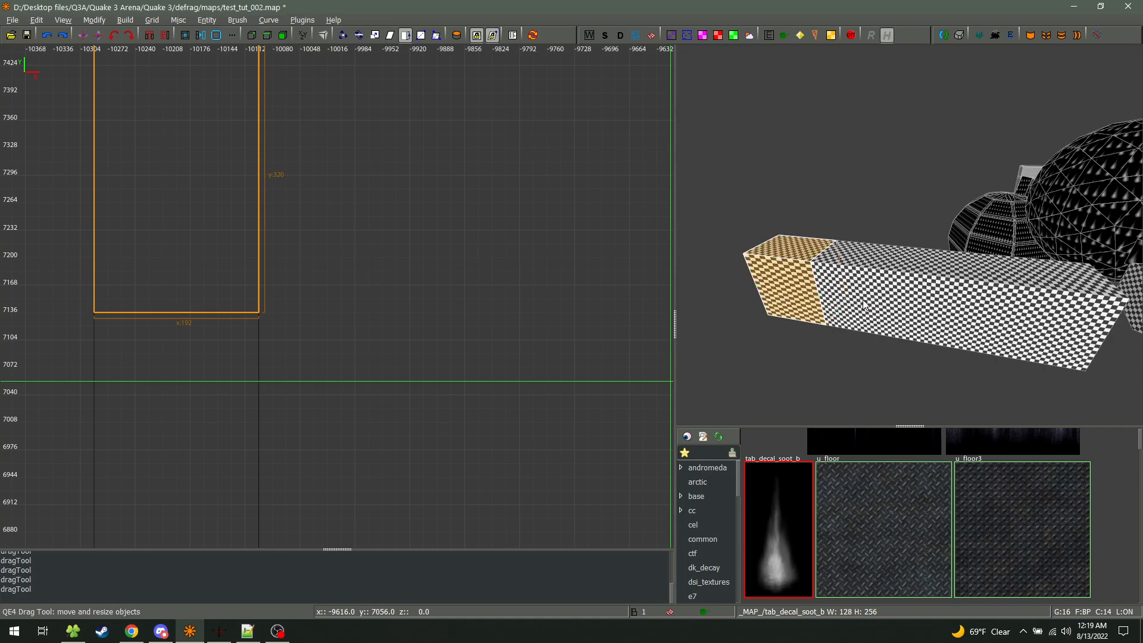
shift+click(863, 304)
key(Escape)
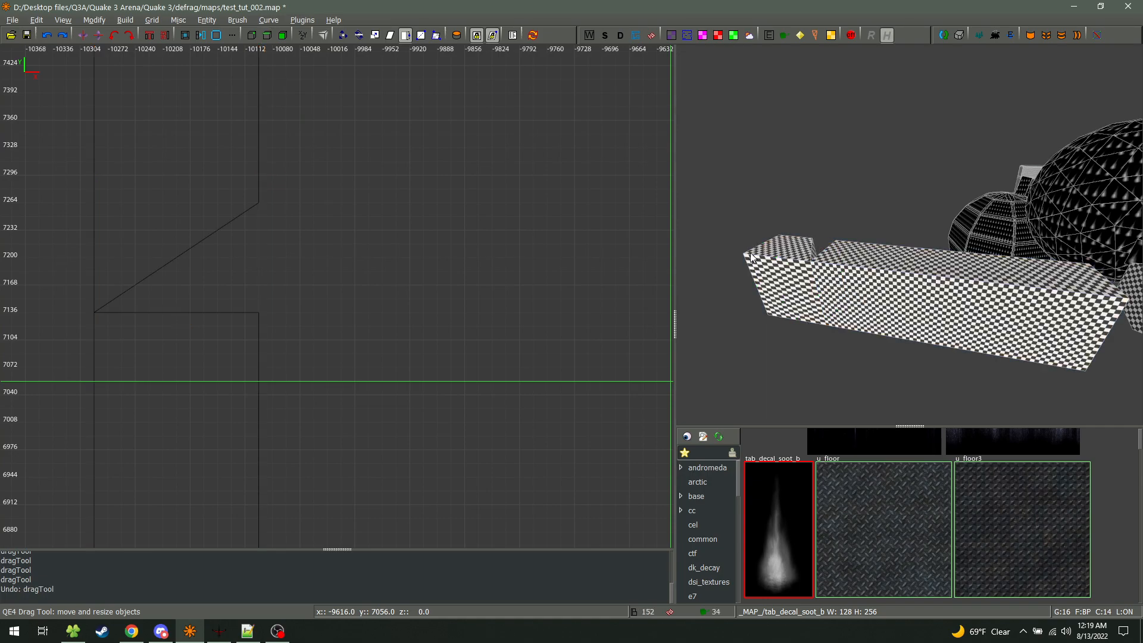
Select the slanted box and the long box and combine them with CSG Wrap Merge to fill the wedge-shaped gap
shift+drag(850, 277, 770, 271)
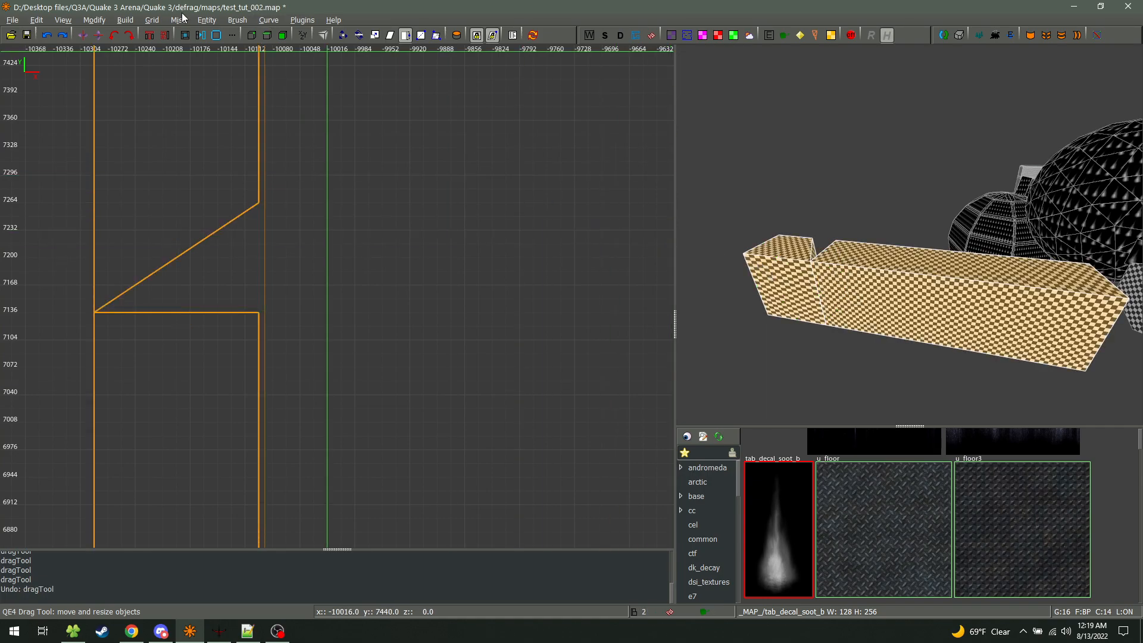
click(241, 21)
mouse_move(257, 114)
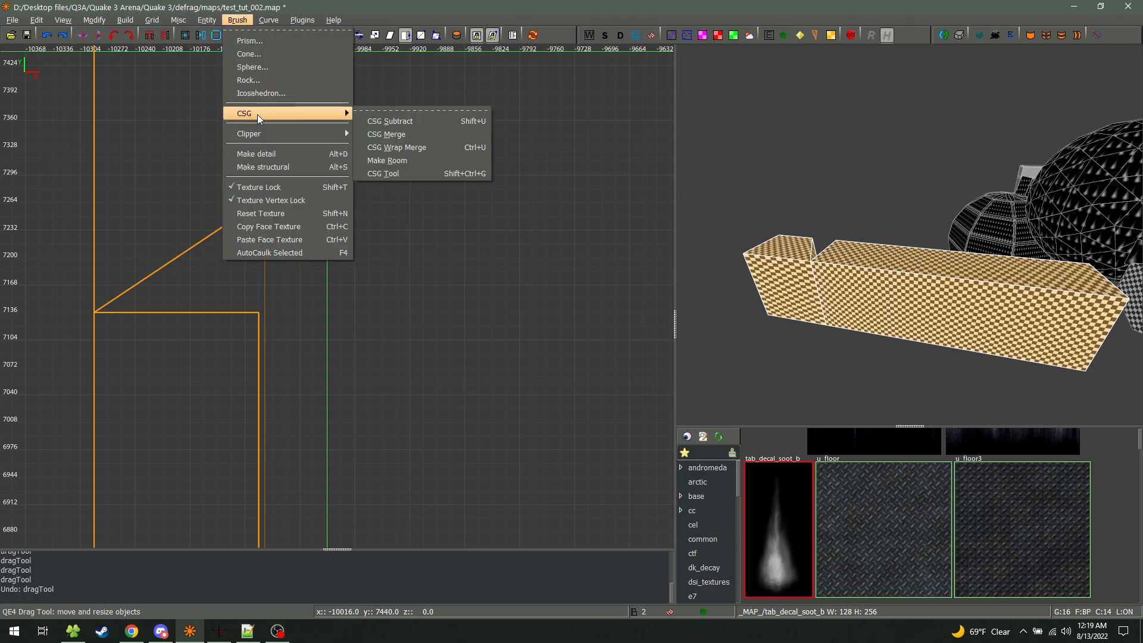
click(404, 148)
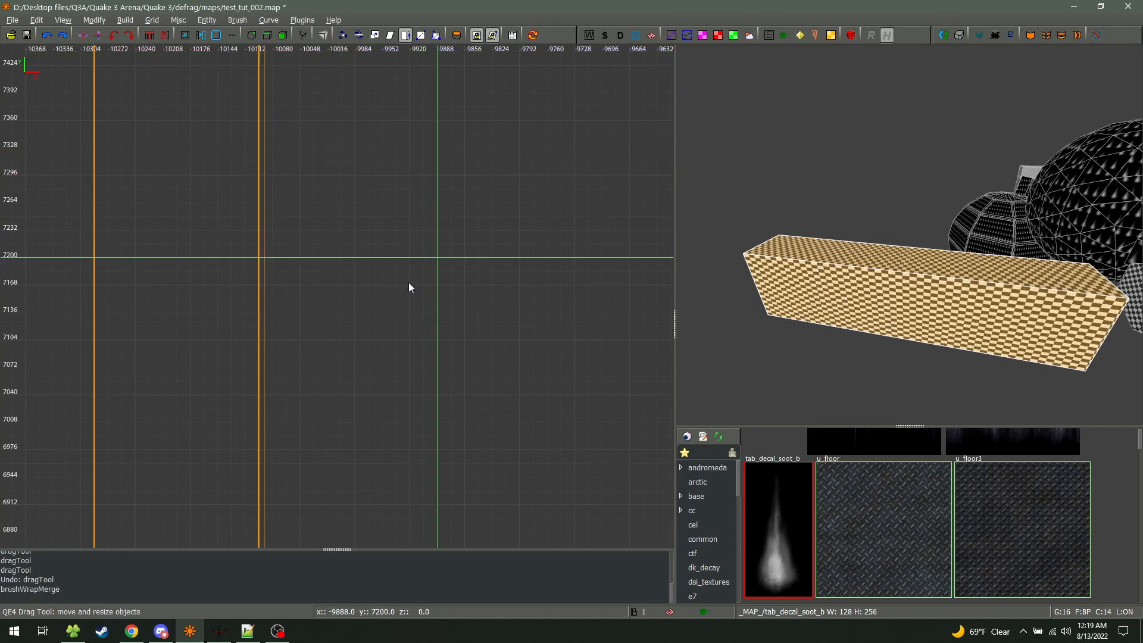
Look over the CSG commands again, clear the selection, and view the whole map layout
scroll(387, 359, down, 2)
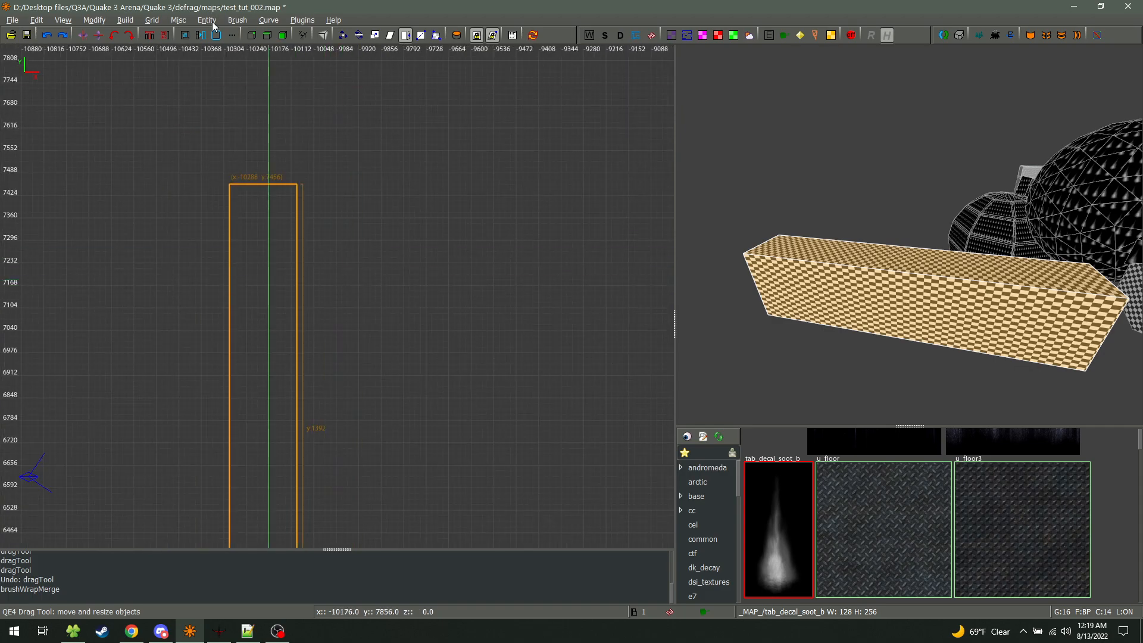
click(238, 21)
mouse_move(290, 114)
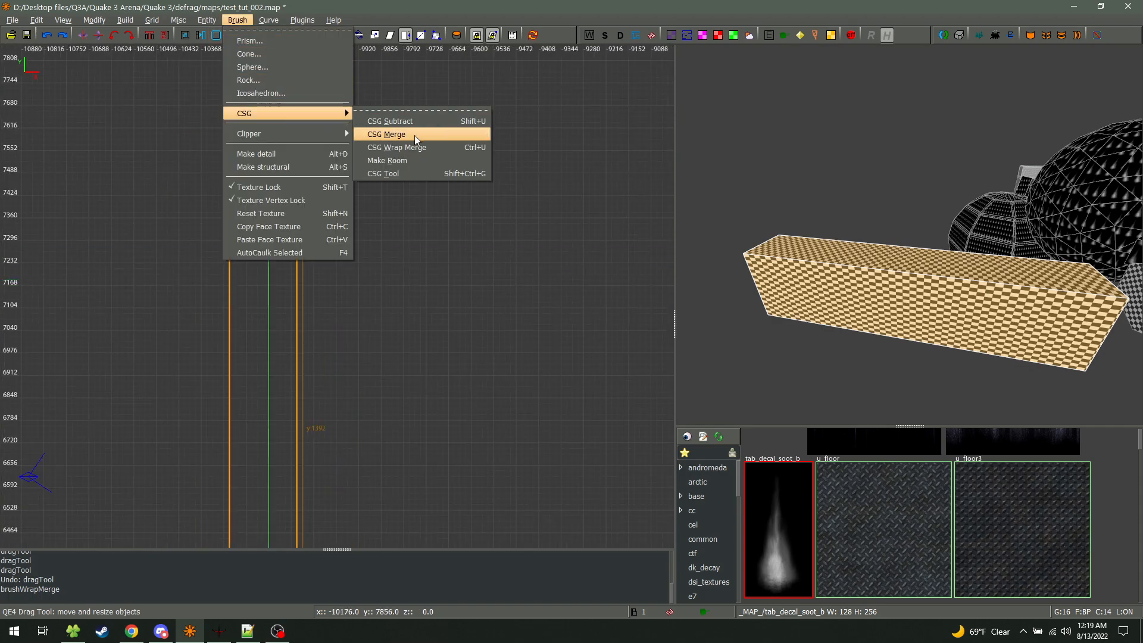
click(408, 17)
scroll(338, 252, down, 8)
key(Escape)
scroll(325, 279, down, 3)
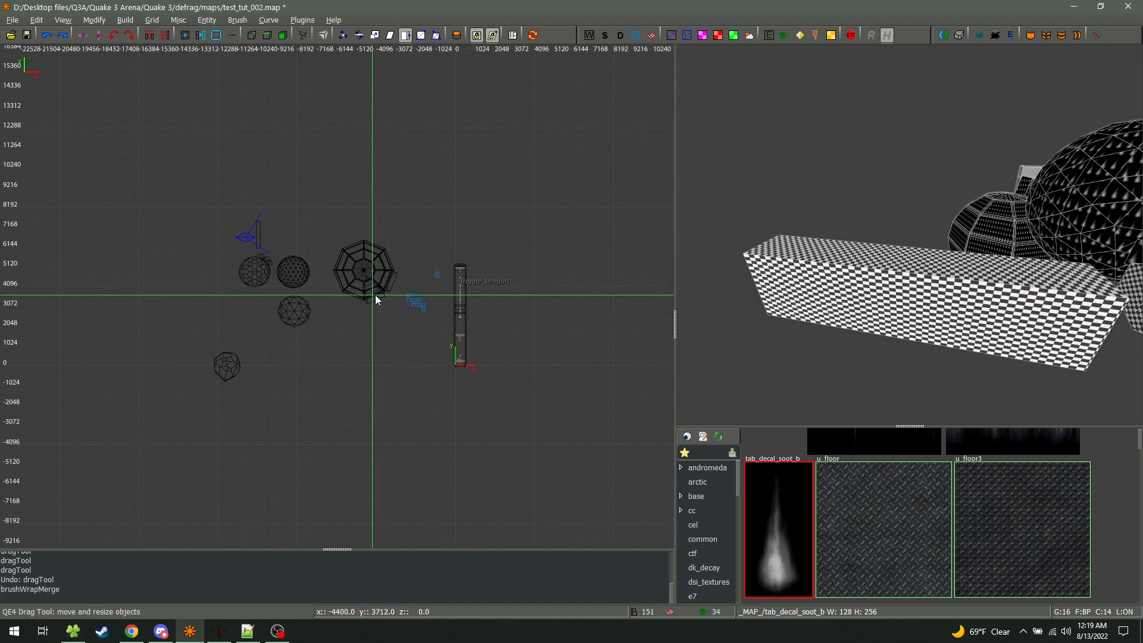
Draw a box brush about 4192 by 4560 units around the large sphere and adjust its height in side view to enclose it
right_drag(334, 229, 399, 300)
drag(366, 247, 459, 372)
key(ctrl+Tab)
drag(345, 336, 344, 414)
key(Escape)
key(ctrl+Tab)
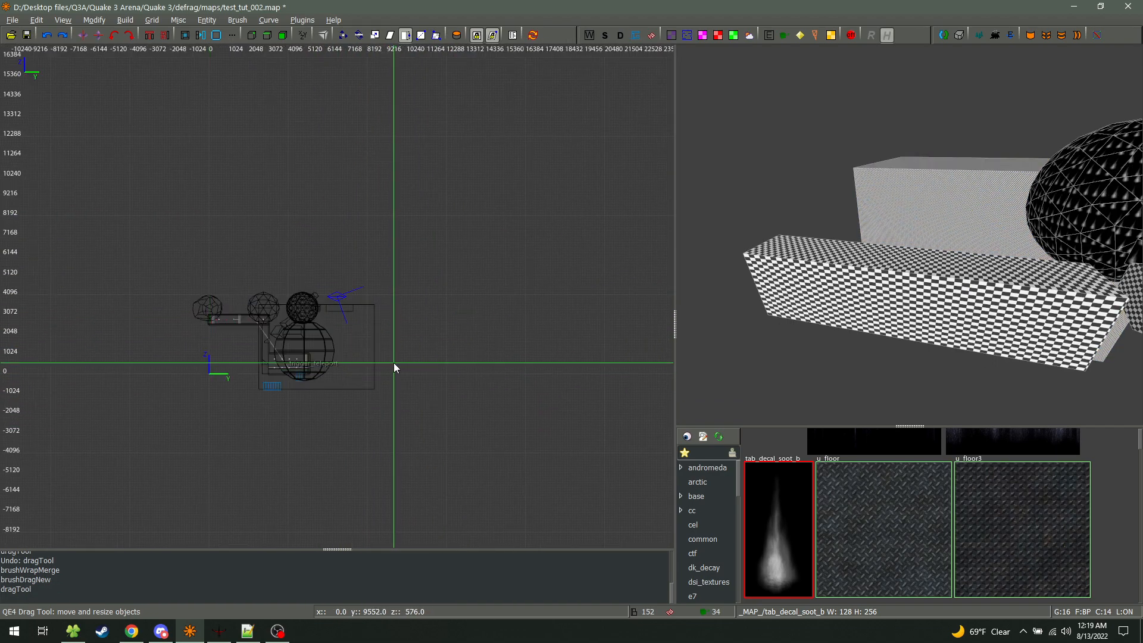
shift+click(863, 226)
key(ctrl+Tab)
drag(339, 159, 339, 188)
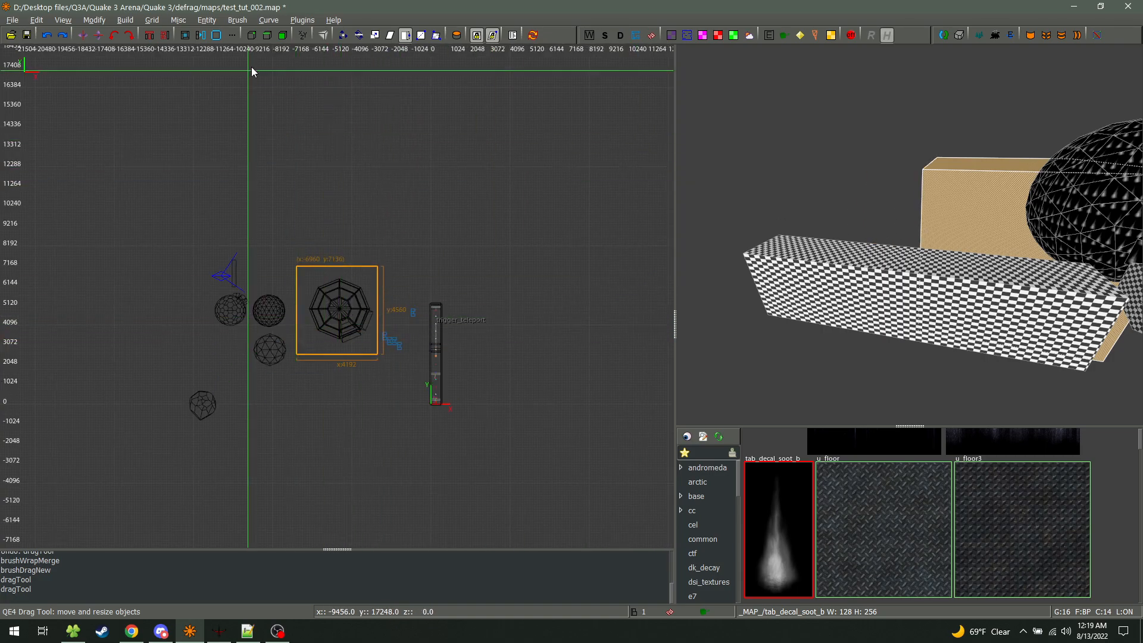
Hollow the big box with Make Room and select four of the resulting wall brushes from inside
click(216, 35)
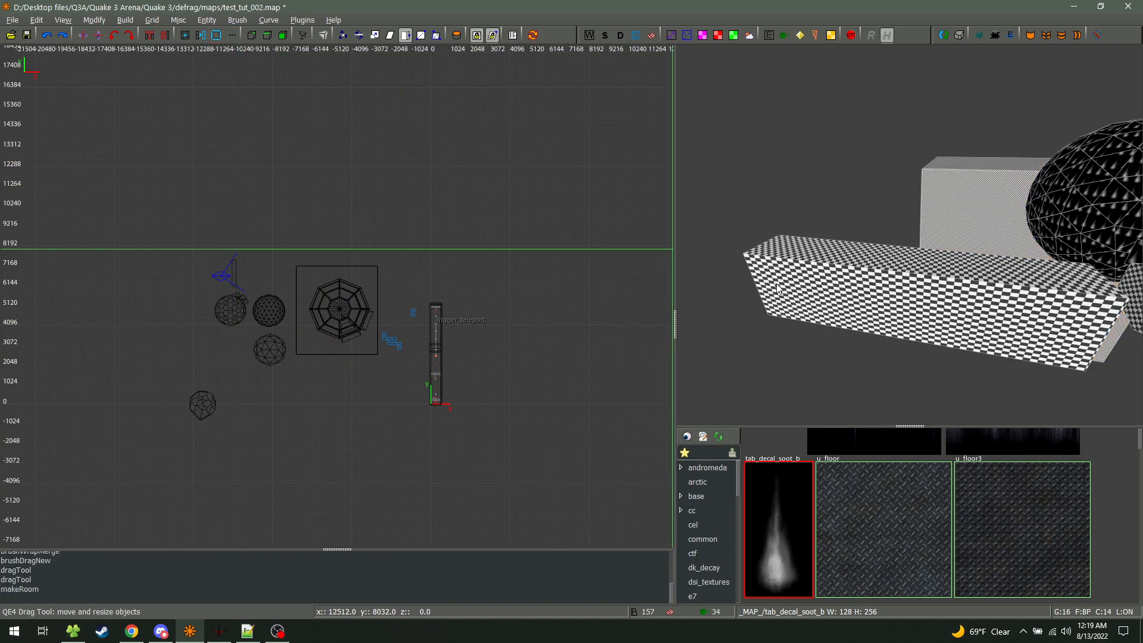
middle_click(341, 303)
right_click(833, 315)
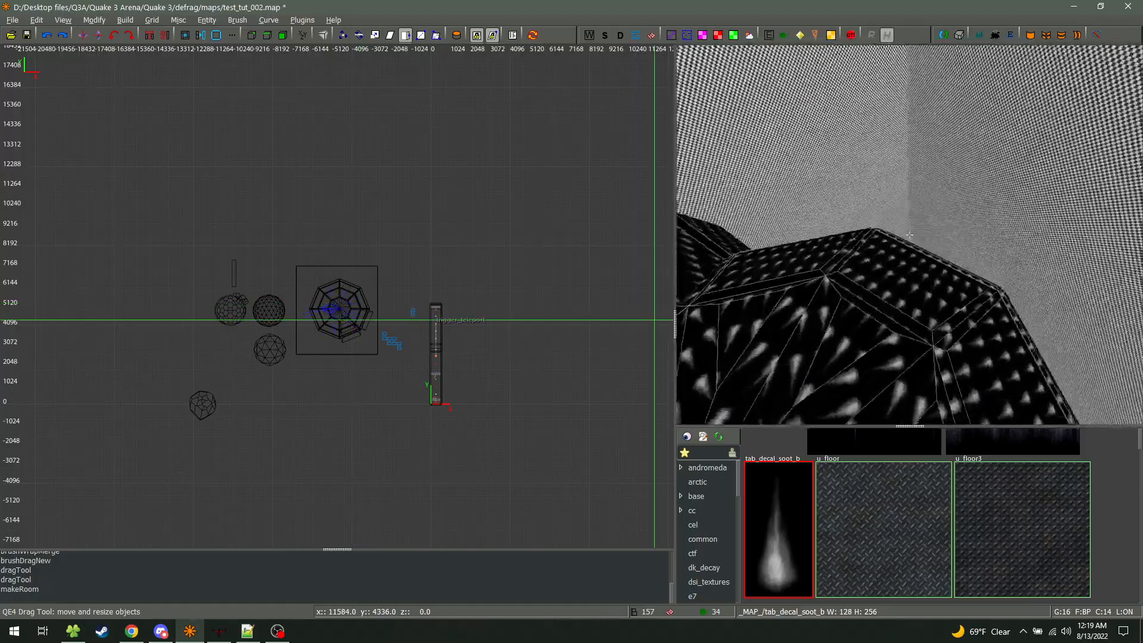
right_click(1004, 277)
shift+click(1004, 278)
shift+click(1063, 344)
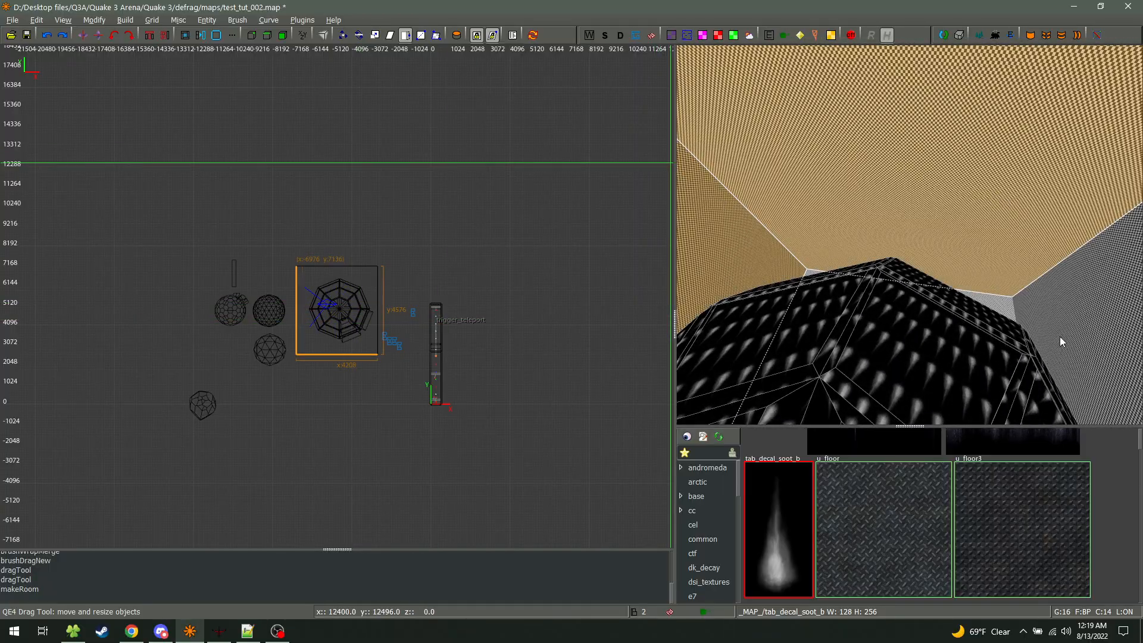
shift+click(1057, 298)
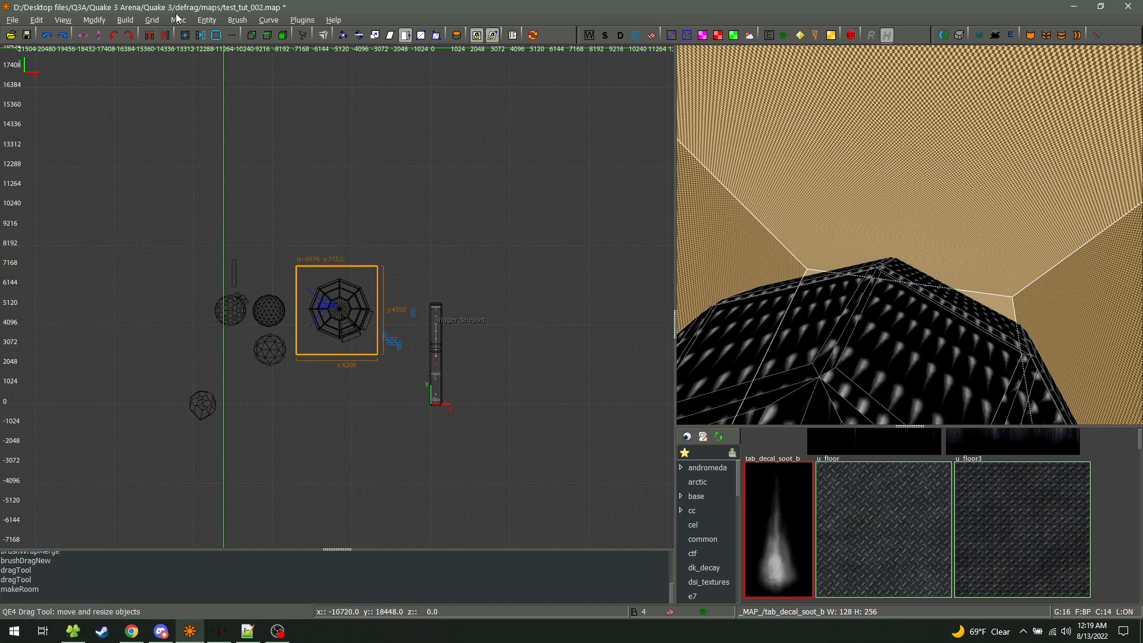
Look over the CSG commands and the CSG Tool dialog's options, and close the dialog
click(237, 19)
mouse_move(269, 114)
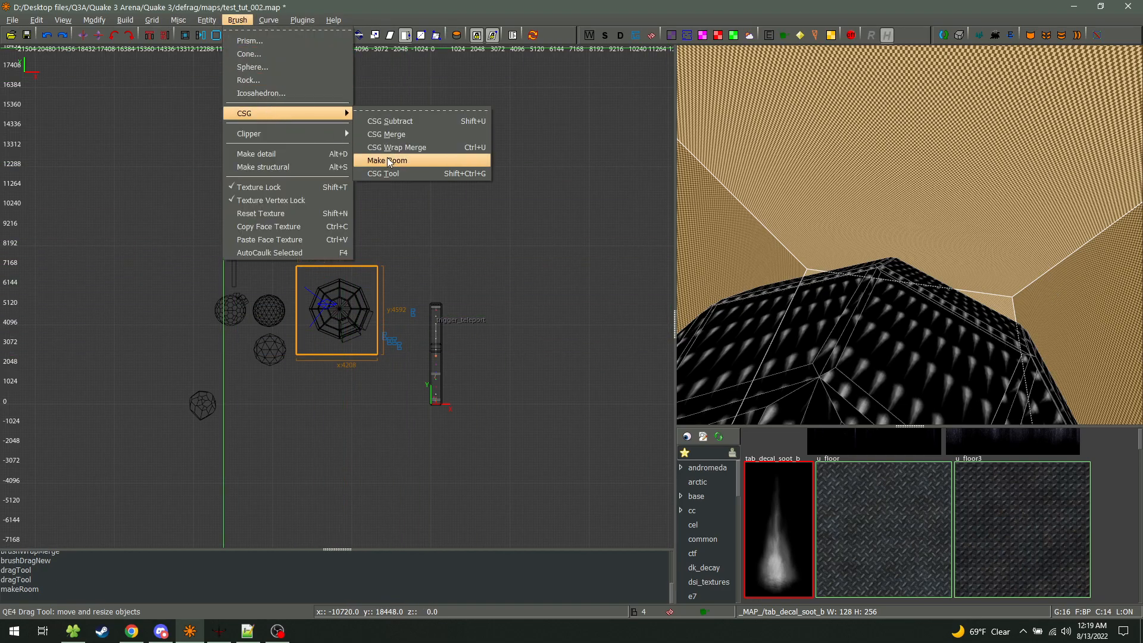
click(403, 174)
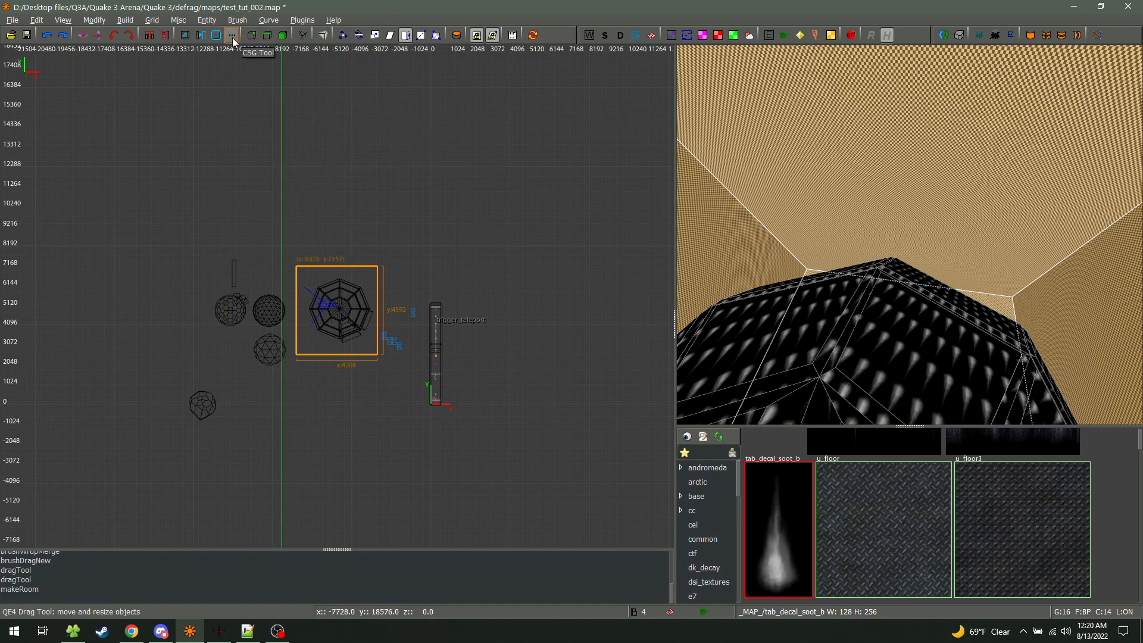
click(233, 37)
click(601, 272)
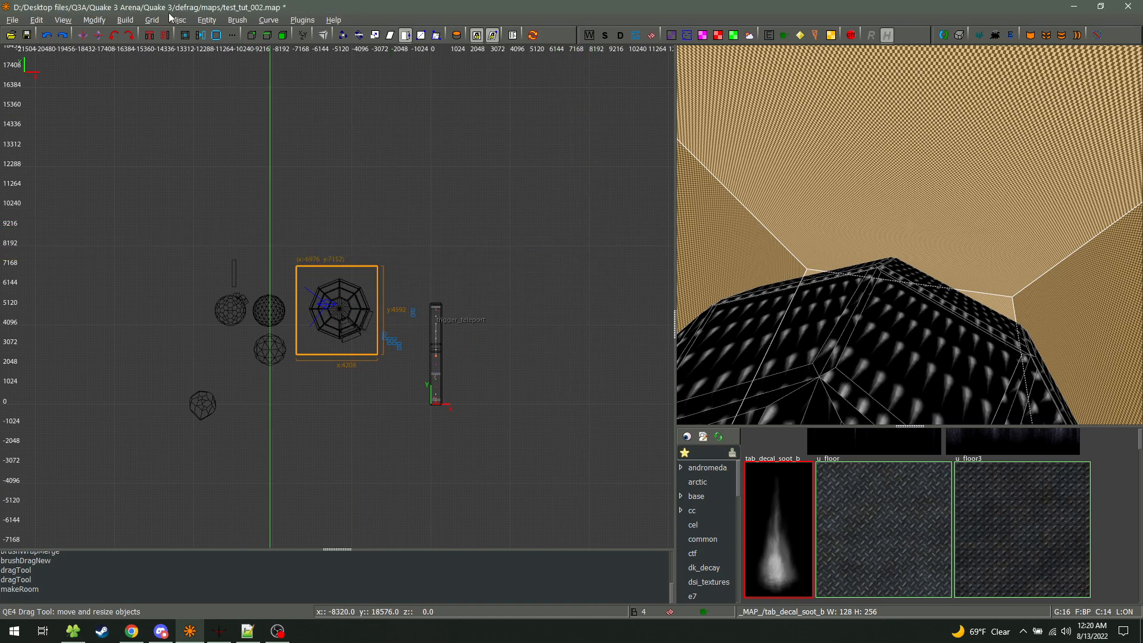
click(206, 20)
mouse_move(237, 20)
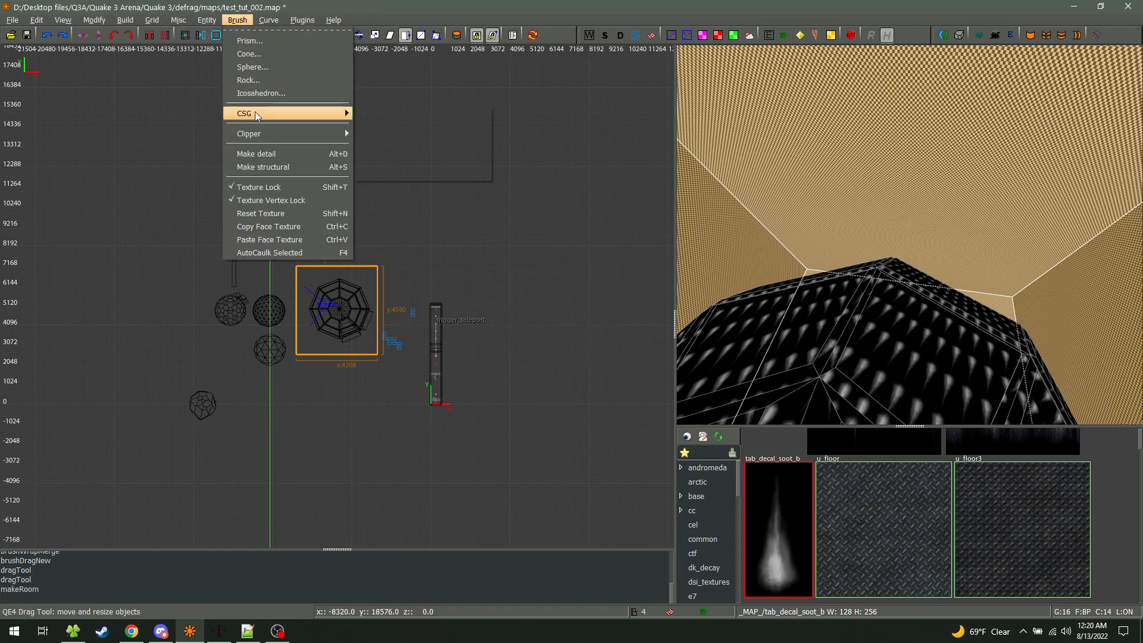
mouse_move(259, 114)
click(387, 174)
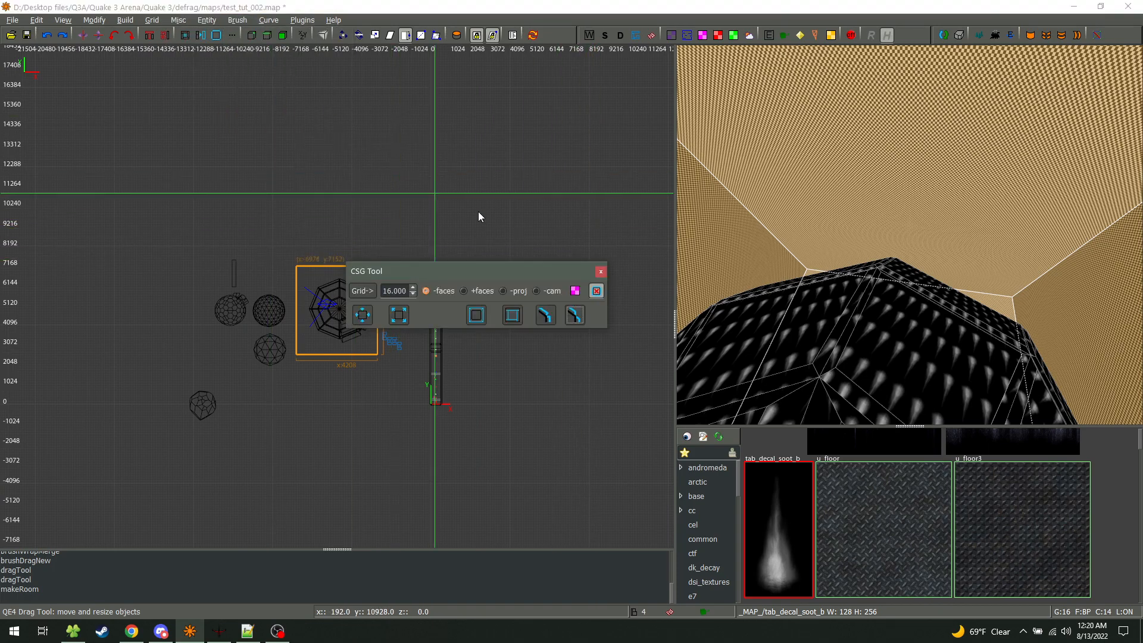
click(596, 275)
Add the three icosahedron spheres to the selected room walls, make them all detail brushes, and clear the selection
click(194, 23)
mouse_move(237, 19)
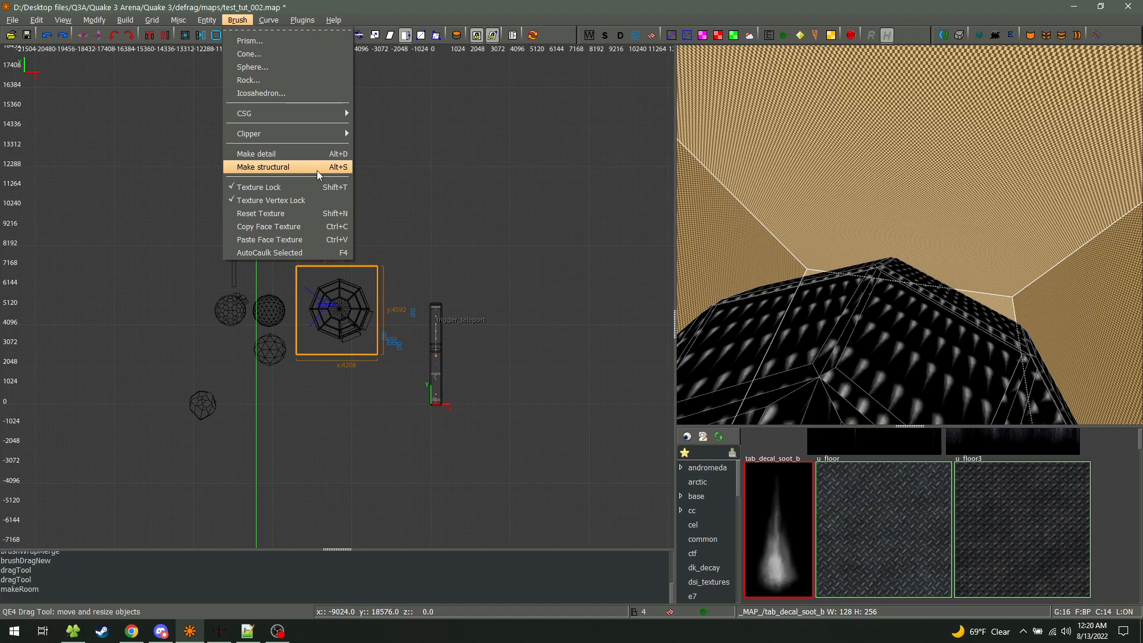
click(764, 309)
scroll(252, 362, up, 3)
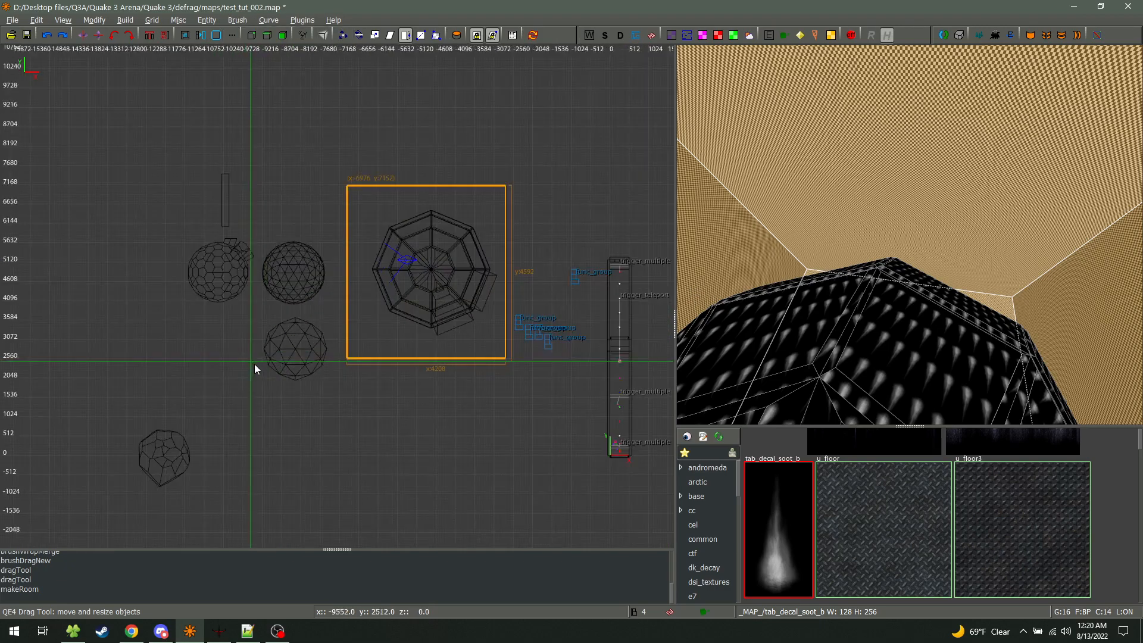
right_drag(252, 362, 269, 354)
middle_click(349, 287)
right_click(751, 315)
right_click(909, 235)
shift+click(984, 245)
shift+click(875, 184)
shift+click(745, 243)
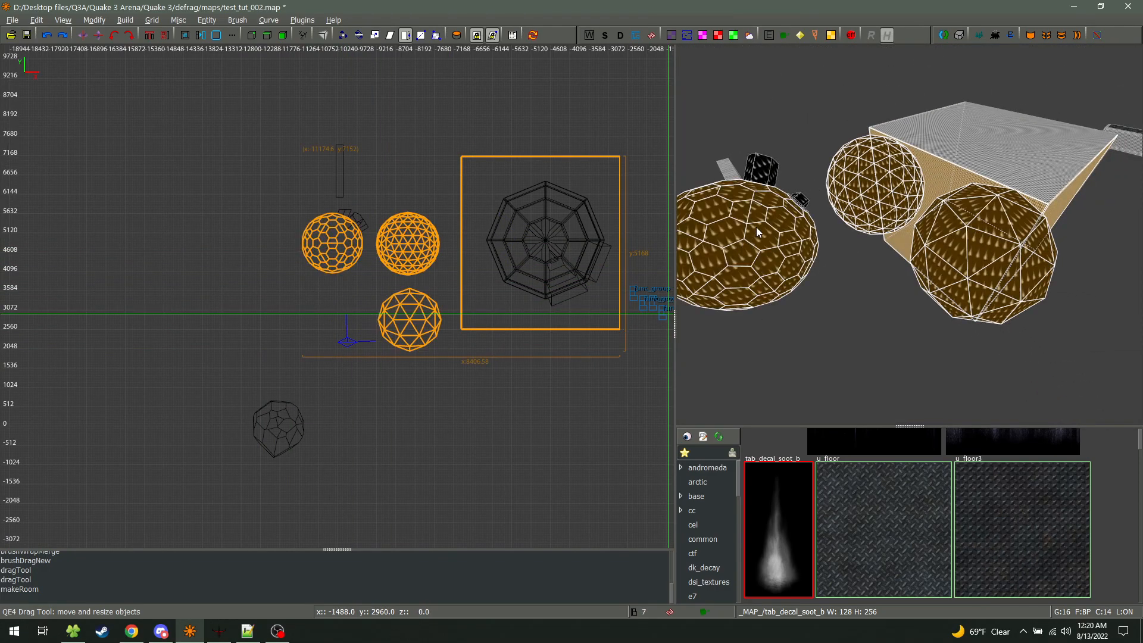
key(ctrl+m)
key(Escape)
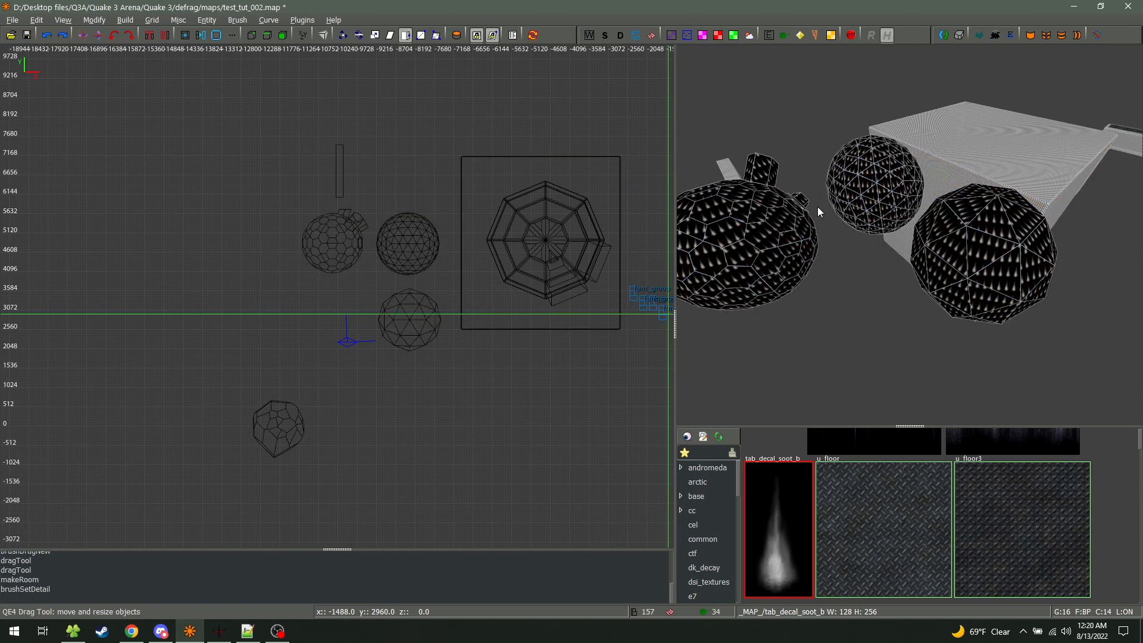
Toggle the detail brush filter repeatedly to compare the map with and without the walls and spheres set to detail
key(ctrl+d)
key(ctrl+d)
key(ctrl+d)
key(ctrl+d)
key(ctrl+d)
key(ctrl+d)
right_click(836, 186)
key(ctrl+d)
key(ctrl+d)
key(Up)
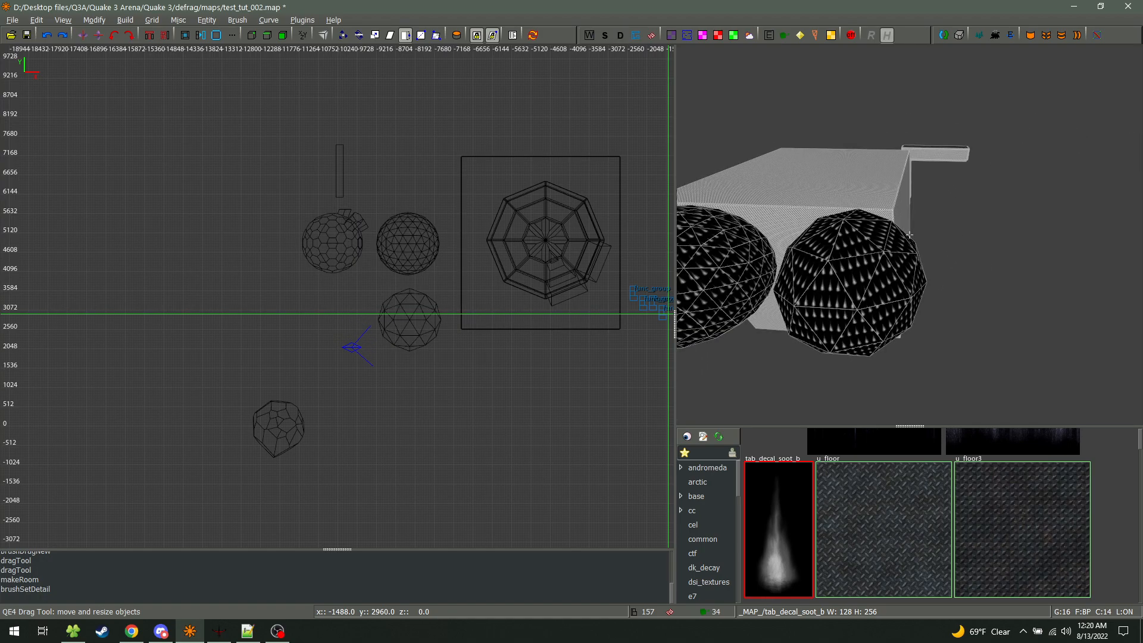
Reselect the room's four detail walls, checking them with the detail filter, and make them structural again
click(909, 235)
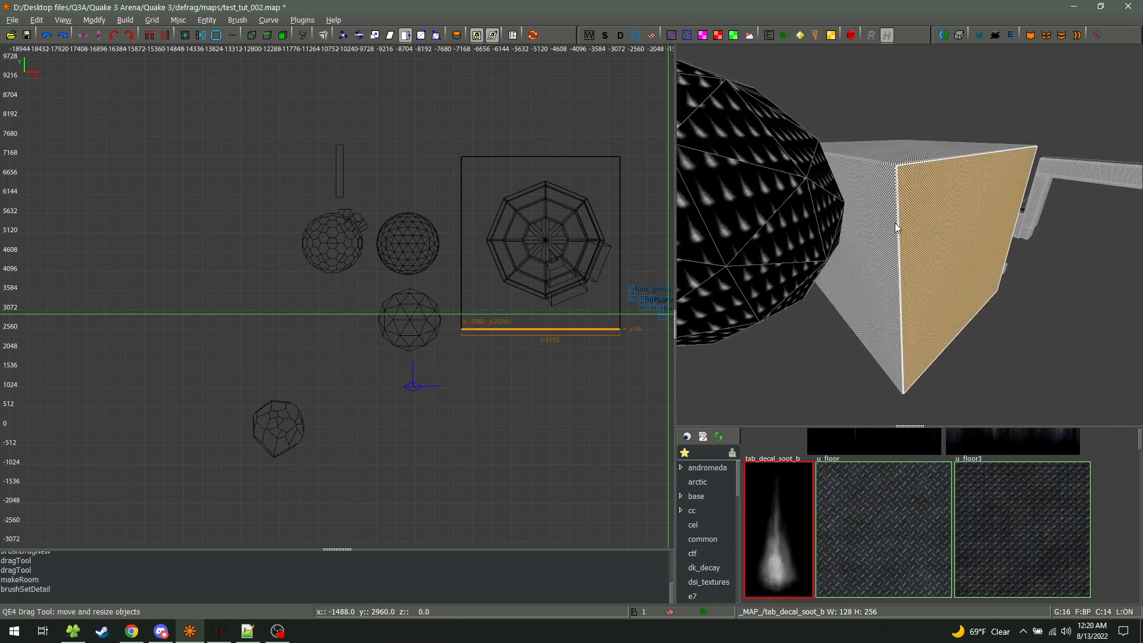
key(Up)
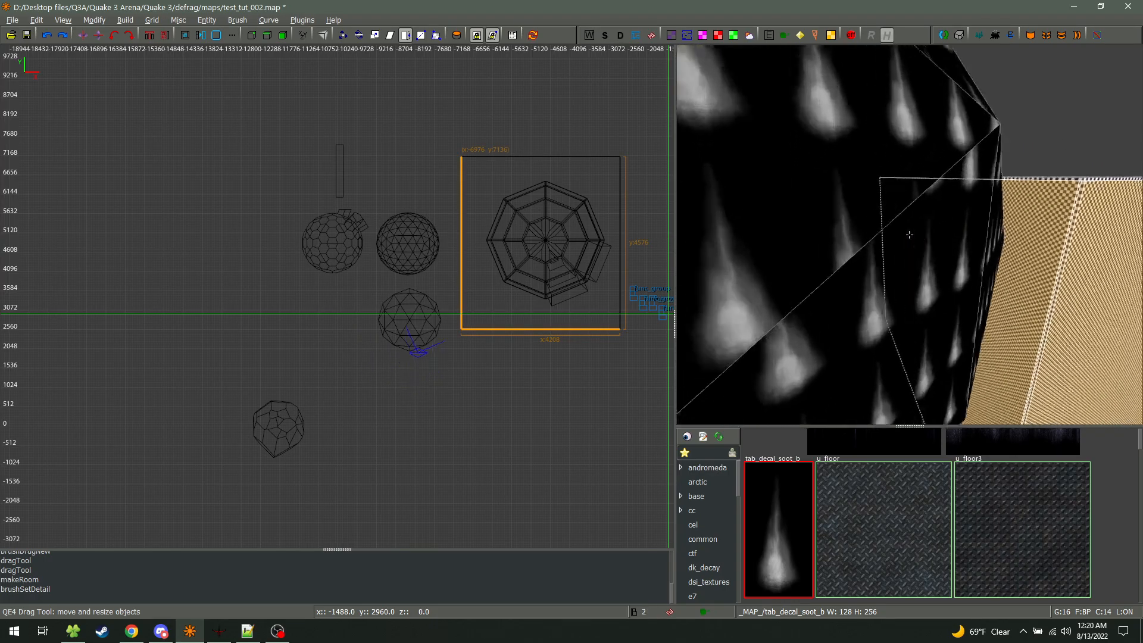
key(Up)
key(Down)
key(ctrl+d)
key(ctrl+d)
right_click(909, 236)
shift+click(909, 235)
right_click(909, 235)
key(Up)
right_click(909, 235)
shift+click(943, 294)
key(ctrl+d)
right_click(943, 294)
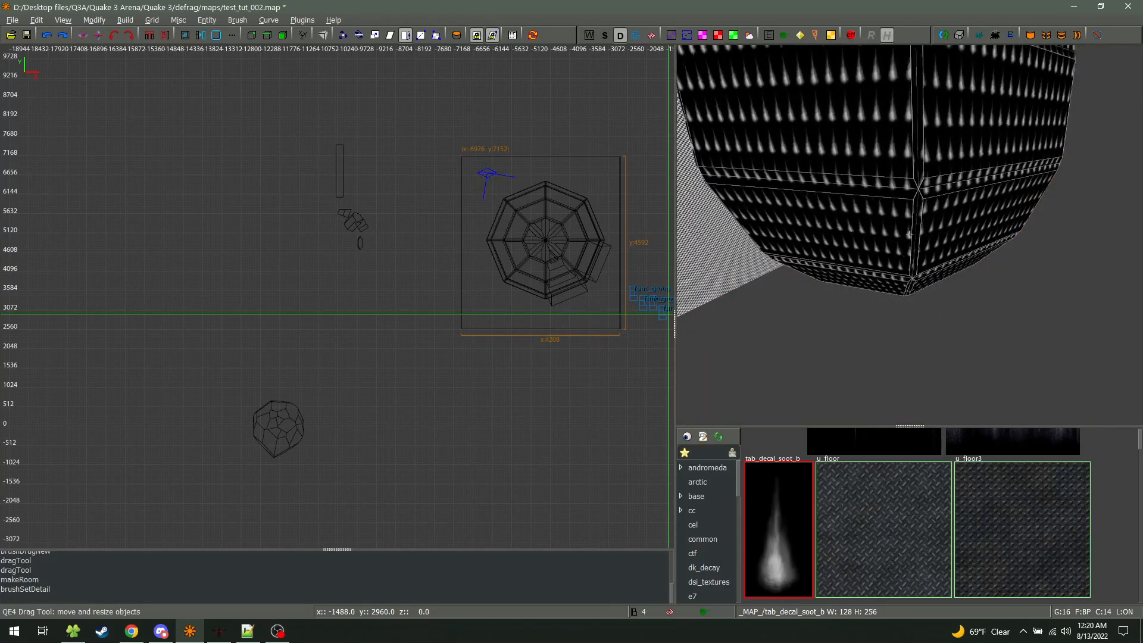
key(ctrl+d)
key(Right)
right_click(909, 235)
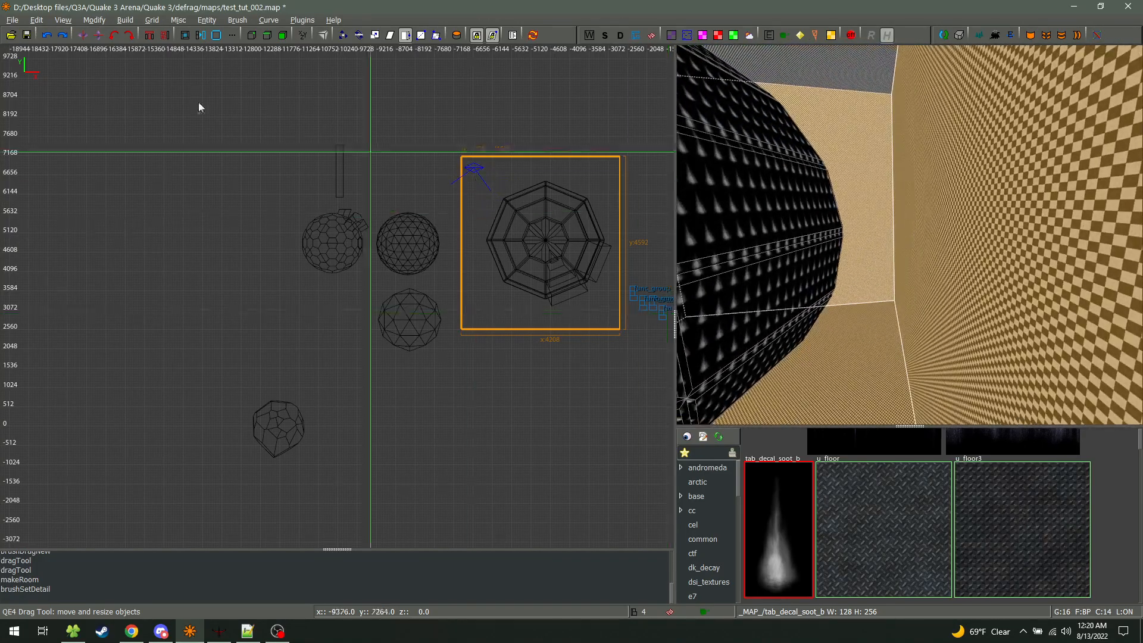
click(155, 31)
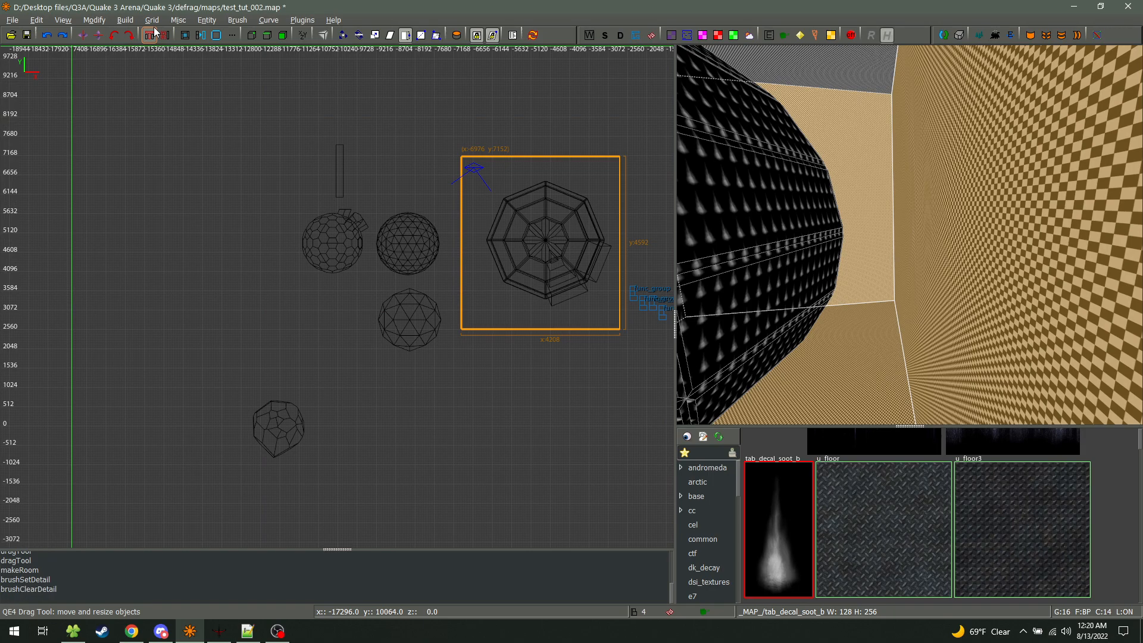
drag(67, 588, 1, 580)
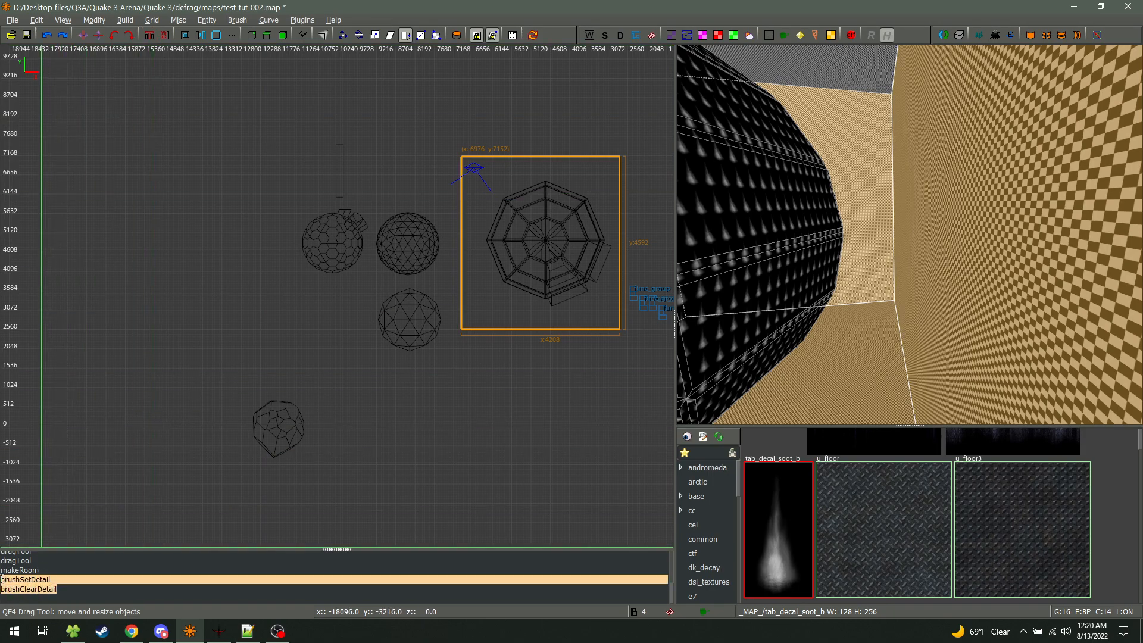
click(89, 588)
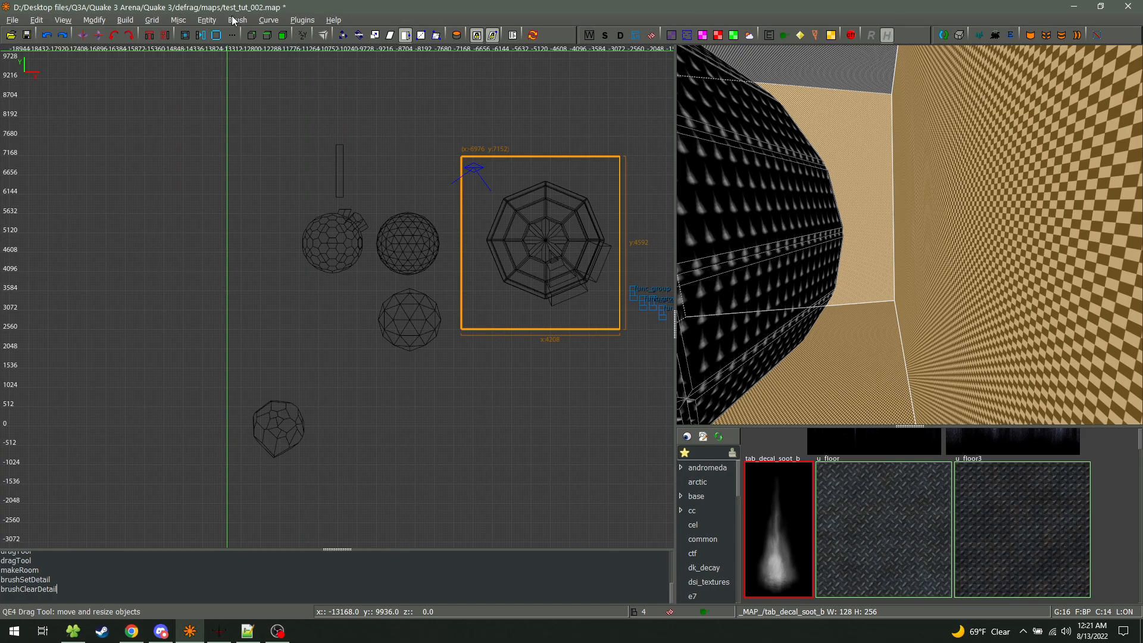
Clear the selection and switch the detail filter on and off to check the structural room walls against the detail spheres
click(622, 37)
right_click(883, 145)
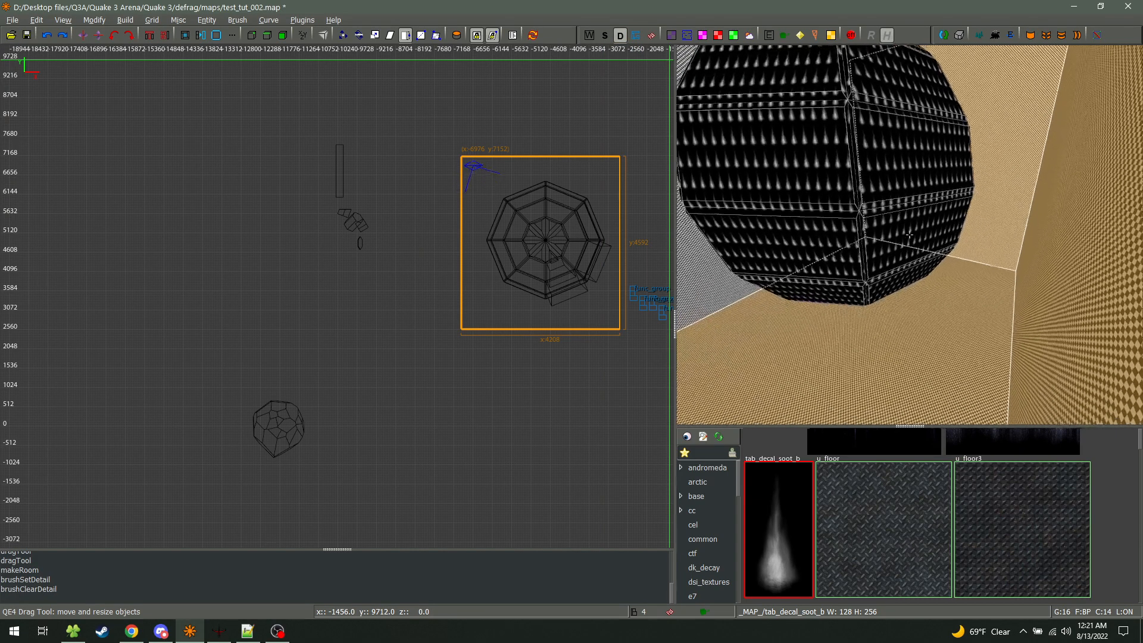
key(s)
key(w)
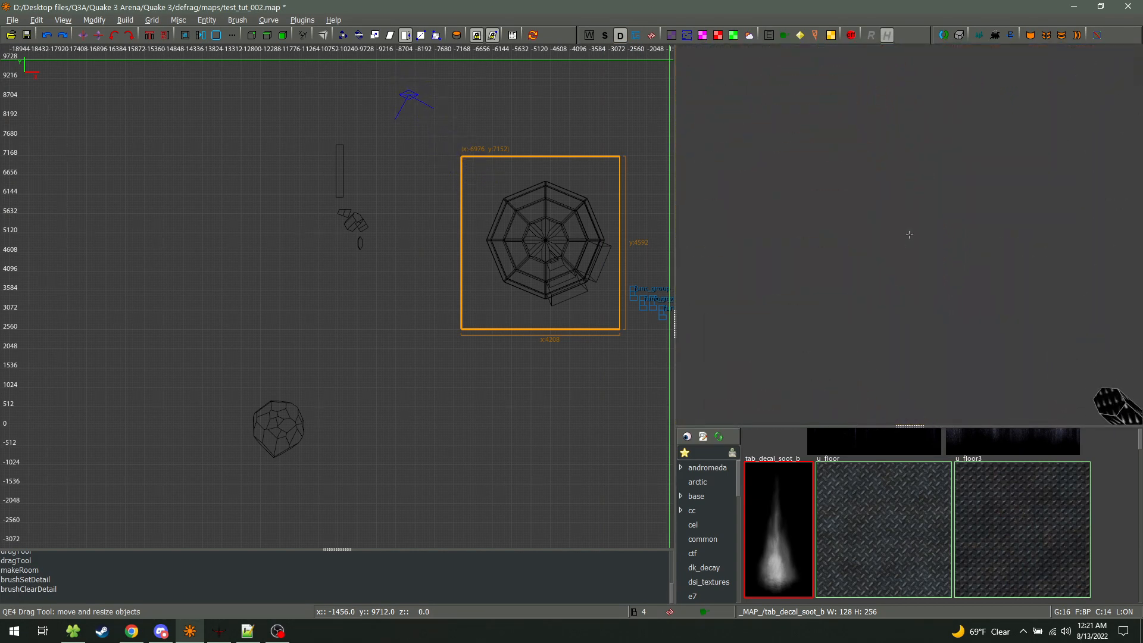
key(a)
right_click(910, 235)
key(Escape)
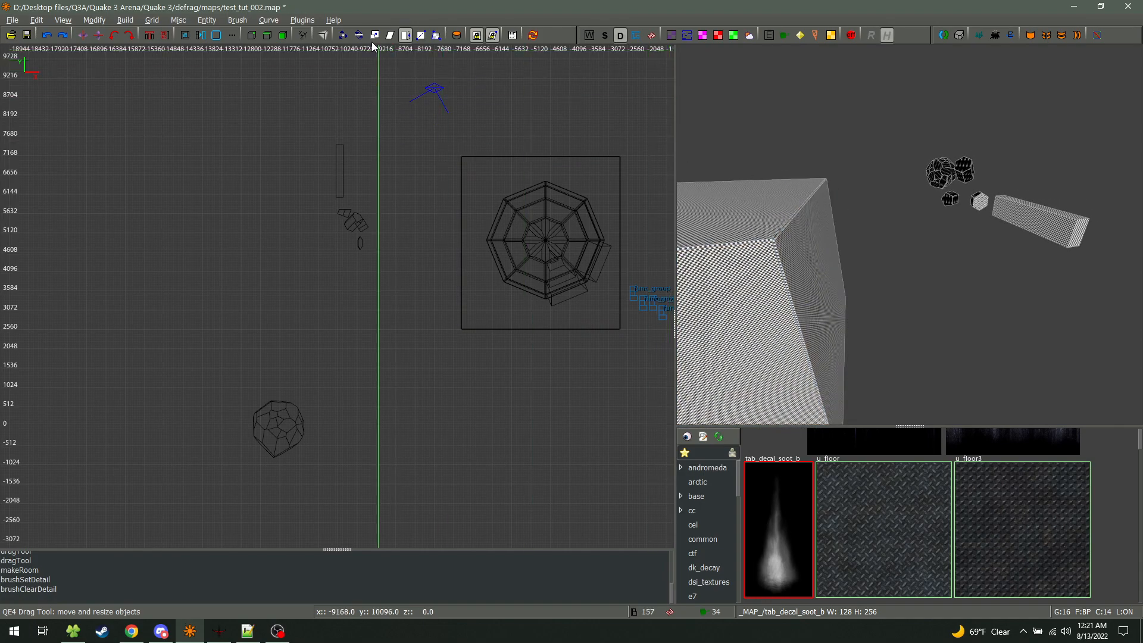
click(623, 37)
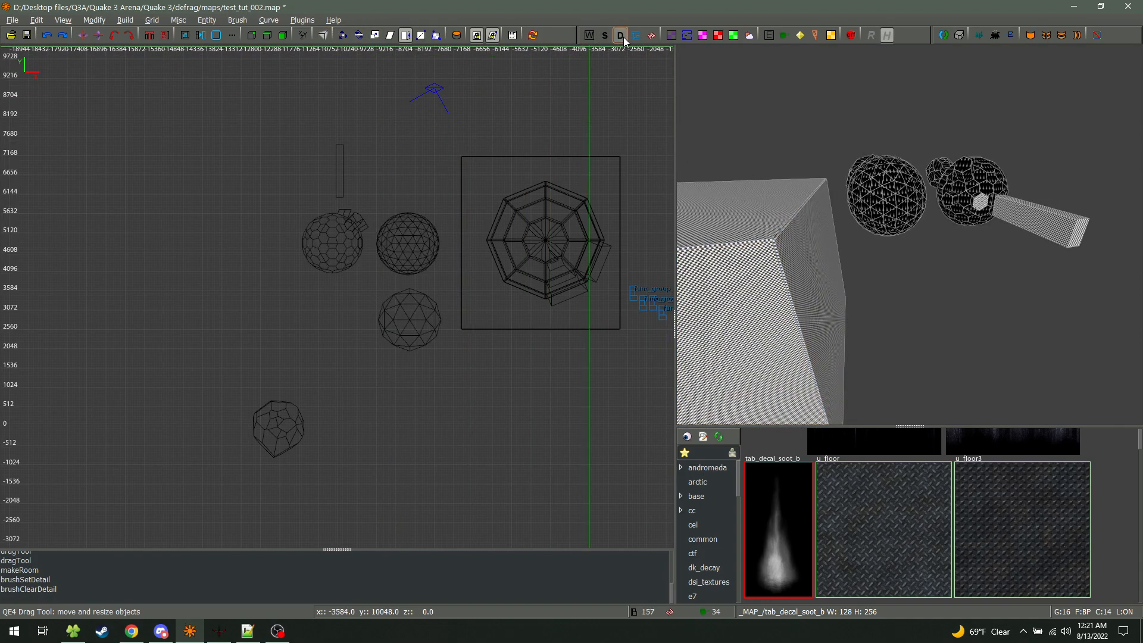
click(621, 37)
click(621, 37)
click(621, 36)
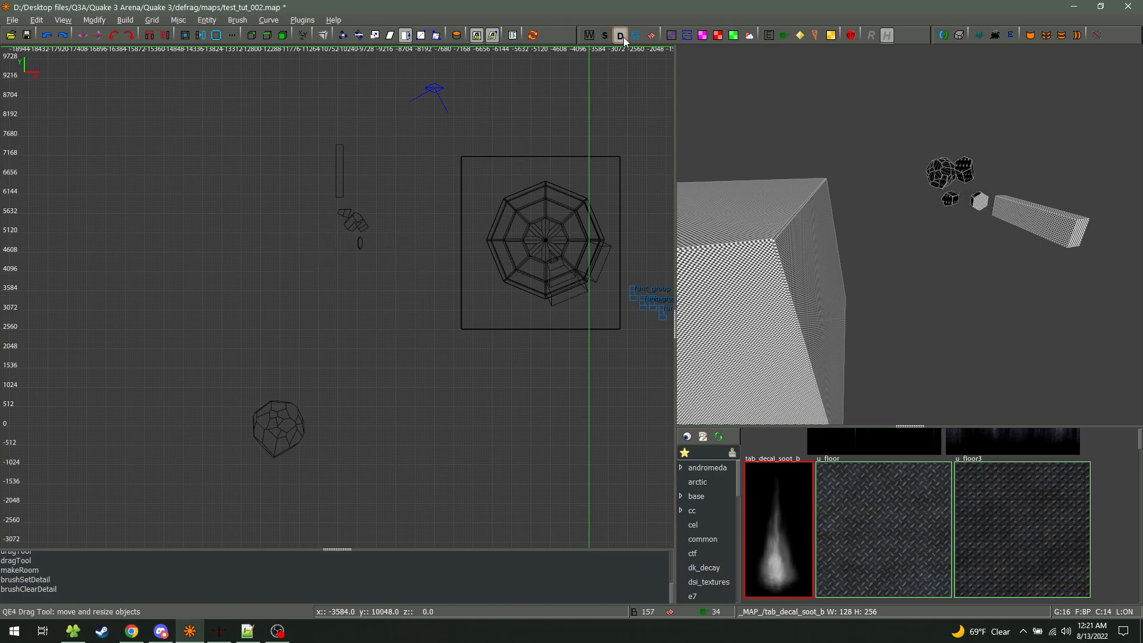
click(621, 37)
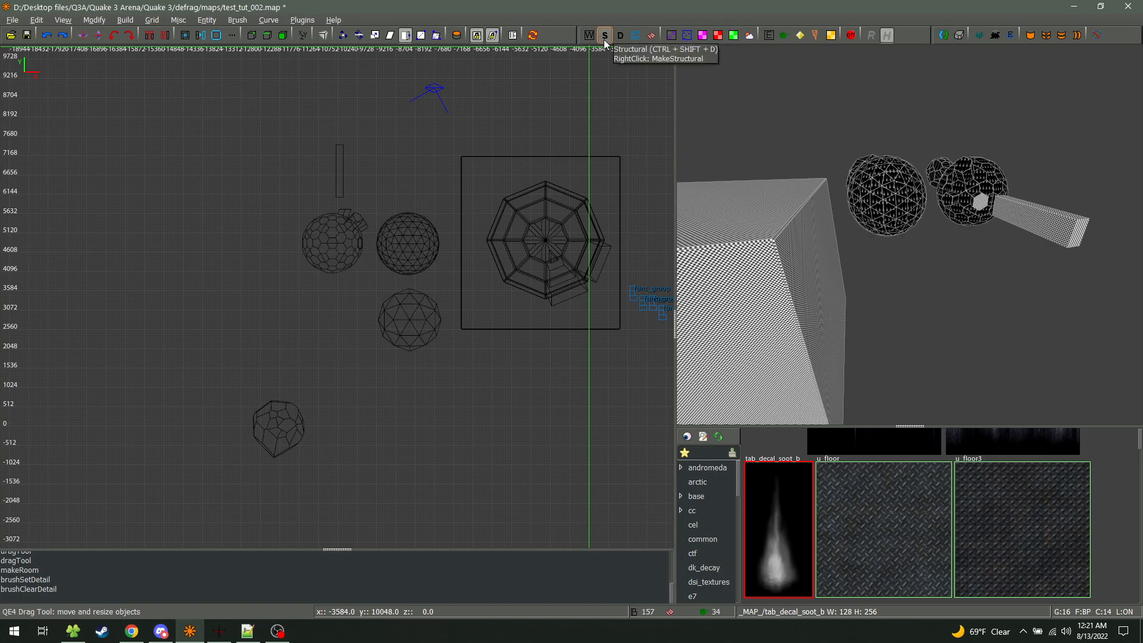
Filter out structural brushes, inspect the remaining detail spheres across the map, and turn the structural filter off
click(605, 36)
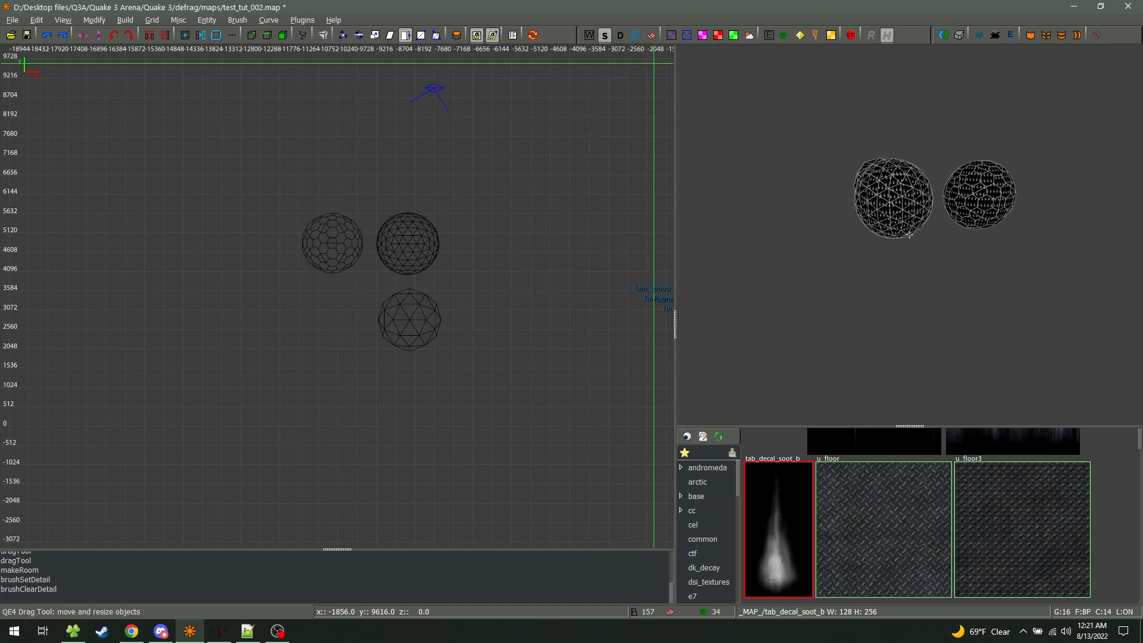
scroll(468, 275, down, 5)
scroll(468, 274, down, 2)
right_drag(468, 274, 297, 247)
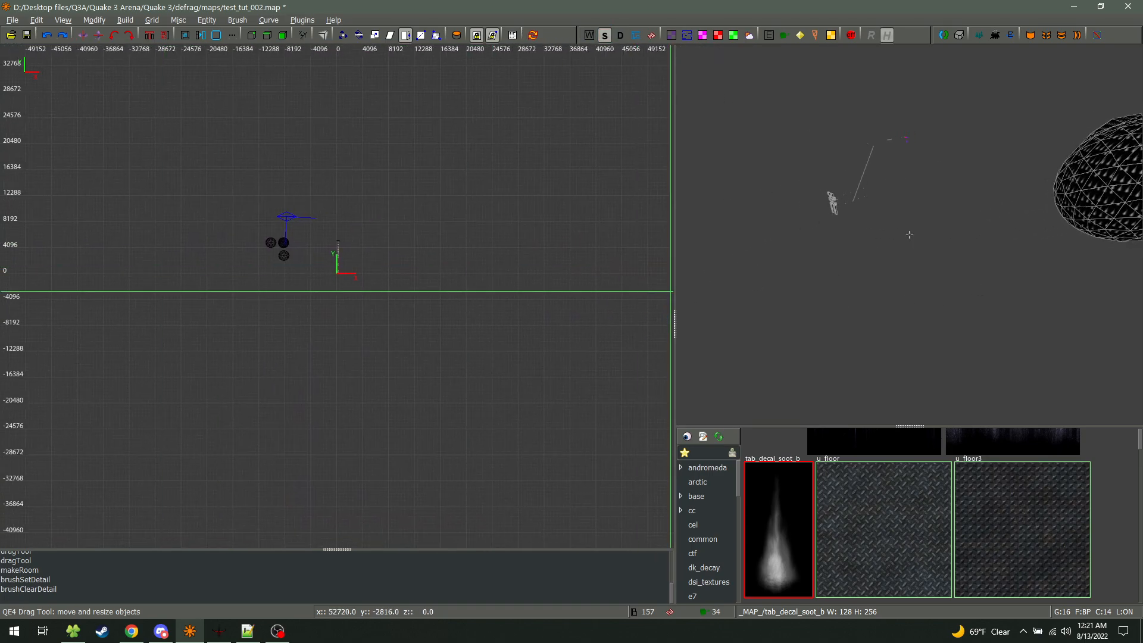
right_drag(951, 182, 1101, 161)
shift+click(951, 181)
shift+click(1053, 185)
right_drag(909, 235, 783, 235)
shift+drag(784, 153, 902, 246)
key(Escape)
mouse_move(906, 282)
right_down()
mouse_move(1039, 250)
mouse_move(958, 238)
mouse_move(850, 175)
mouse_move(977, 274)
mouse_move(881, 245)
mouse_move(901, 234)
right_up()
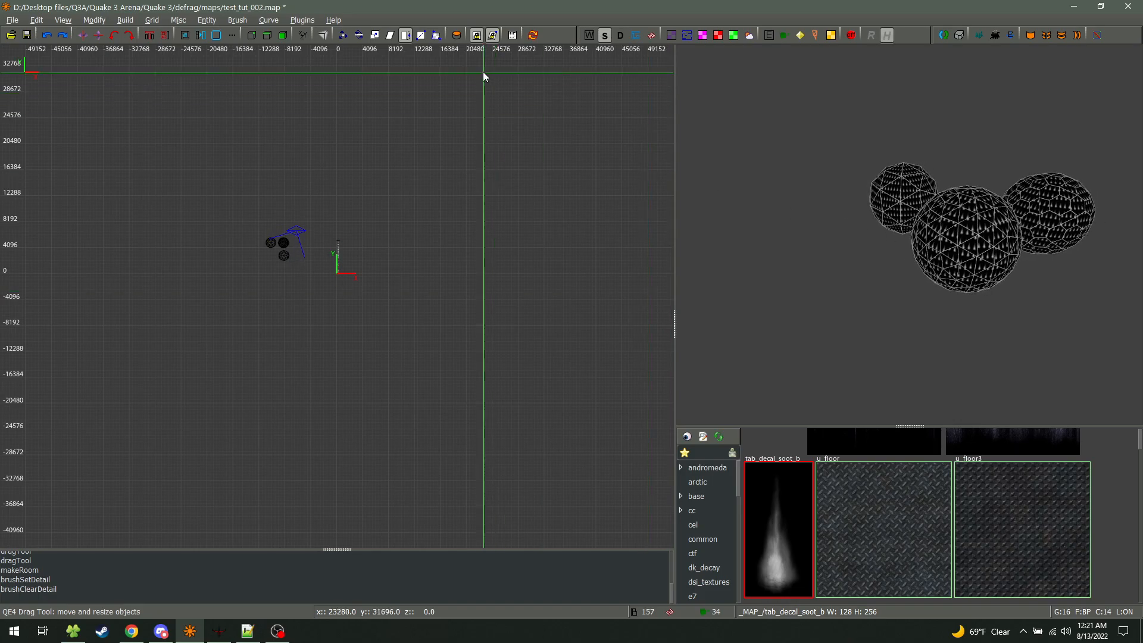
click(606, 38)
Inside the room, select a face on the large sphere and apply Reset Texture to it
mouse_move(993, 341)
right_down()
mouse_move(909, 235)
mouse_move(917, 267)
mouse_move(909, 235)
mouse_move(898, 249)
right_up()
key(w)
key(w)
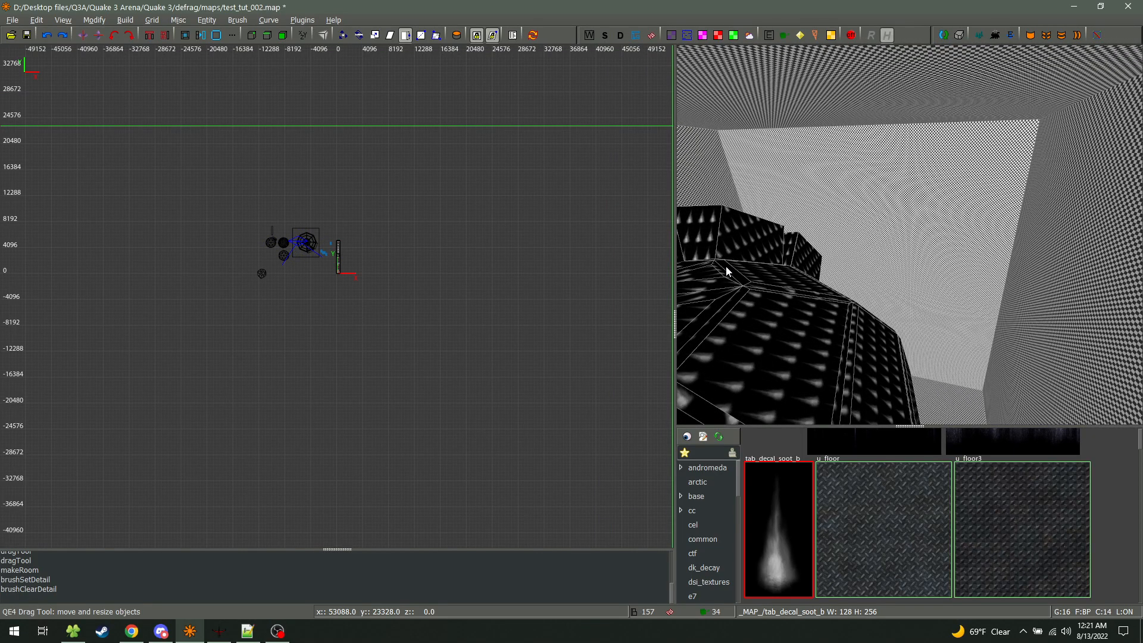
key(w)
right_drag(794, 264, 909, 235)
click(243, 22)
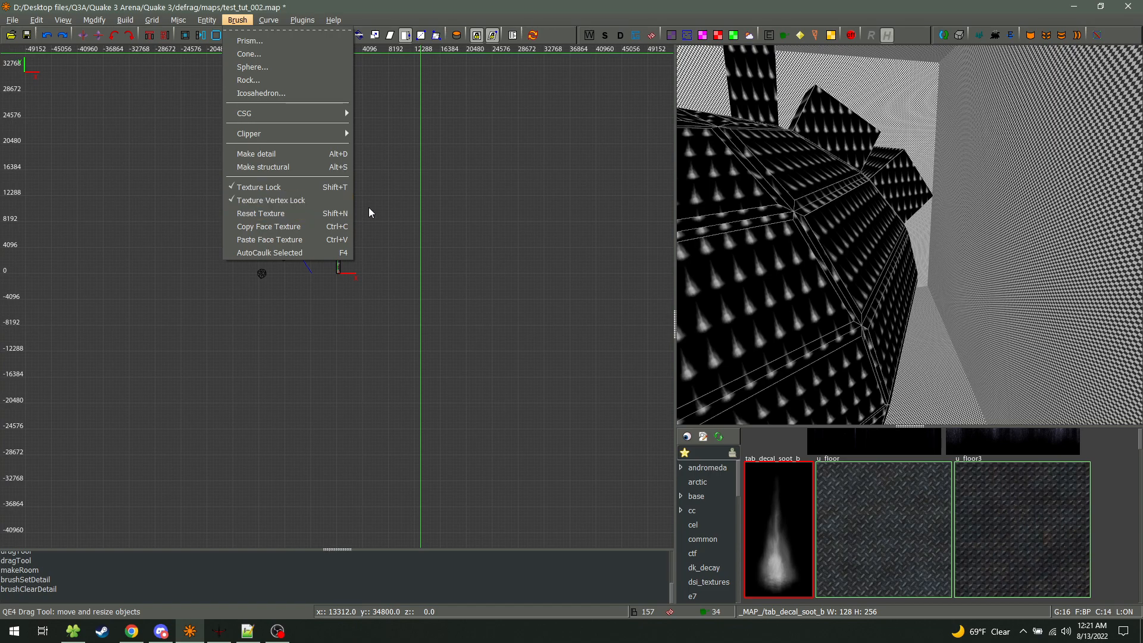
click(755, 231)
ctrl+shift+click(747, 267)
key(shift+n)
key(shift+n)
key(shift+n)
right_click(845, 250)
key(d)
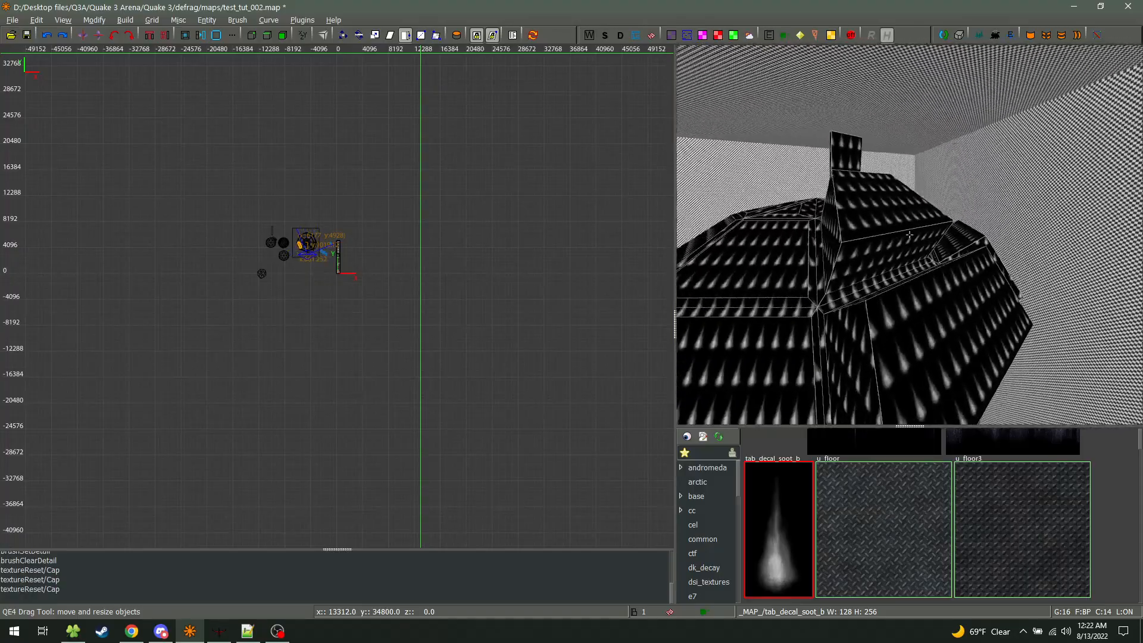
Fit the soot texture to one large side segment of the sphere with the Surface Inspector, and apply Reset Texture to it
key(a)
right_click(871, 273)
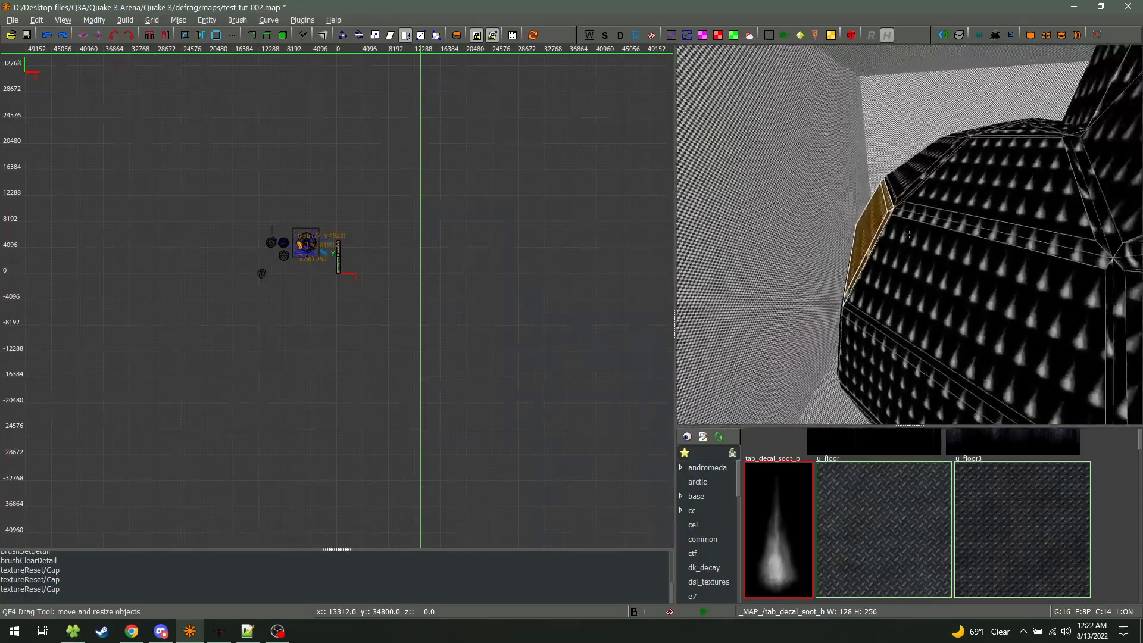
key(s)
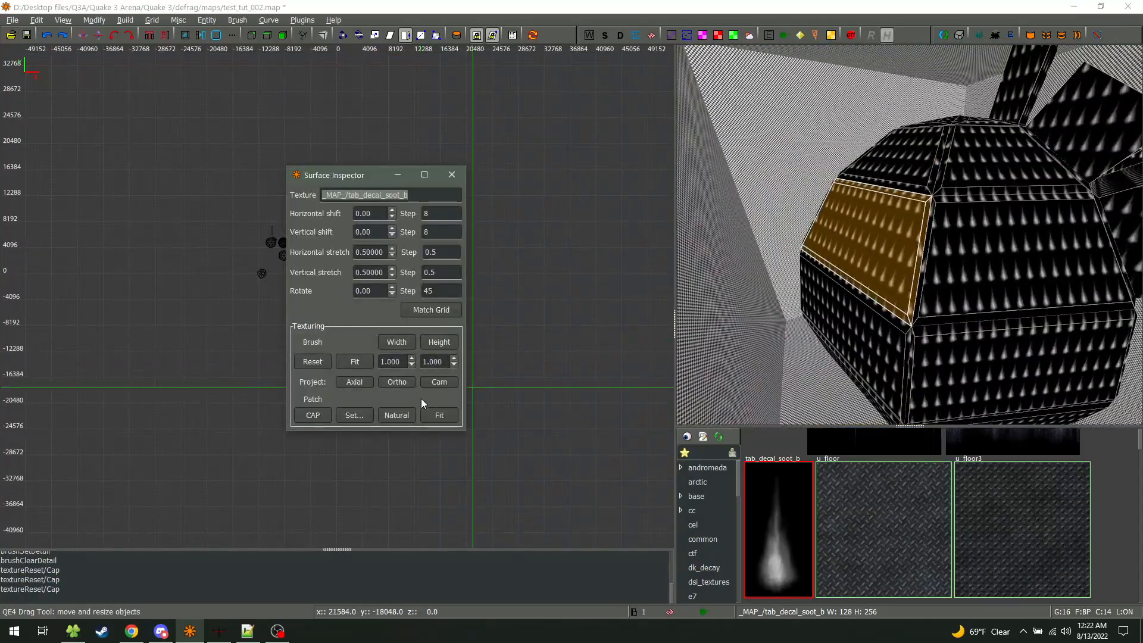
click(353, 362)
click(452, 175)
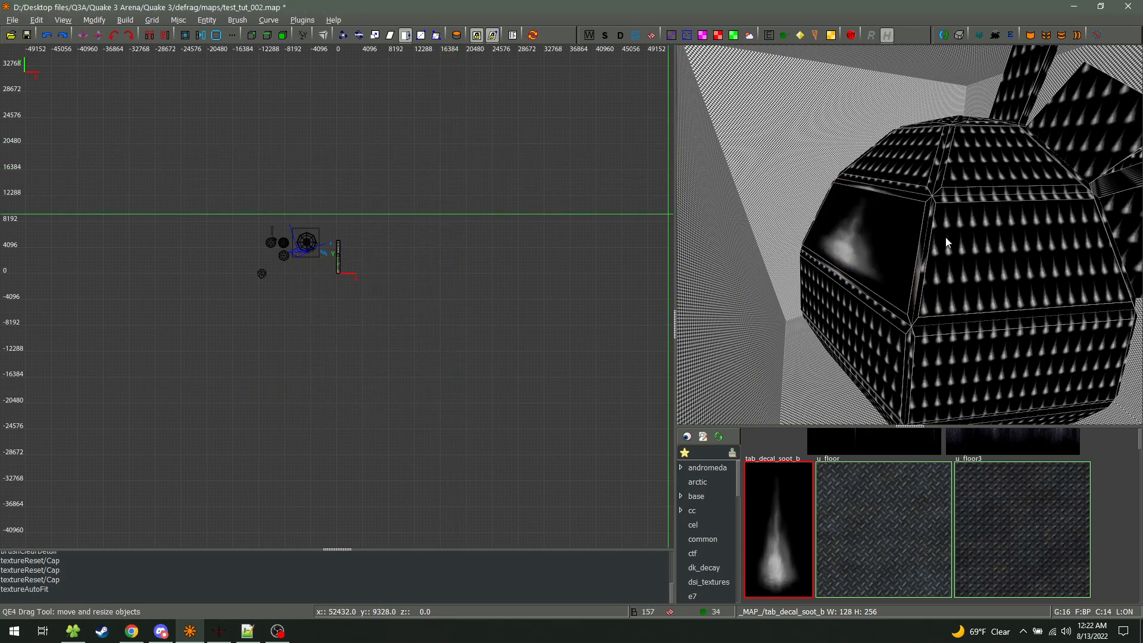
key(shift+n)
On another large sphere segment, fit the soot texture at 1.000 by 1.000, apply Reset Texture, and clear the selection
right_click(907, 226)
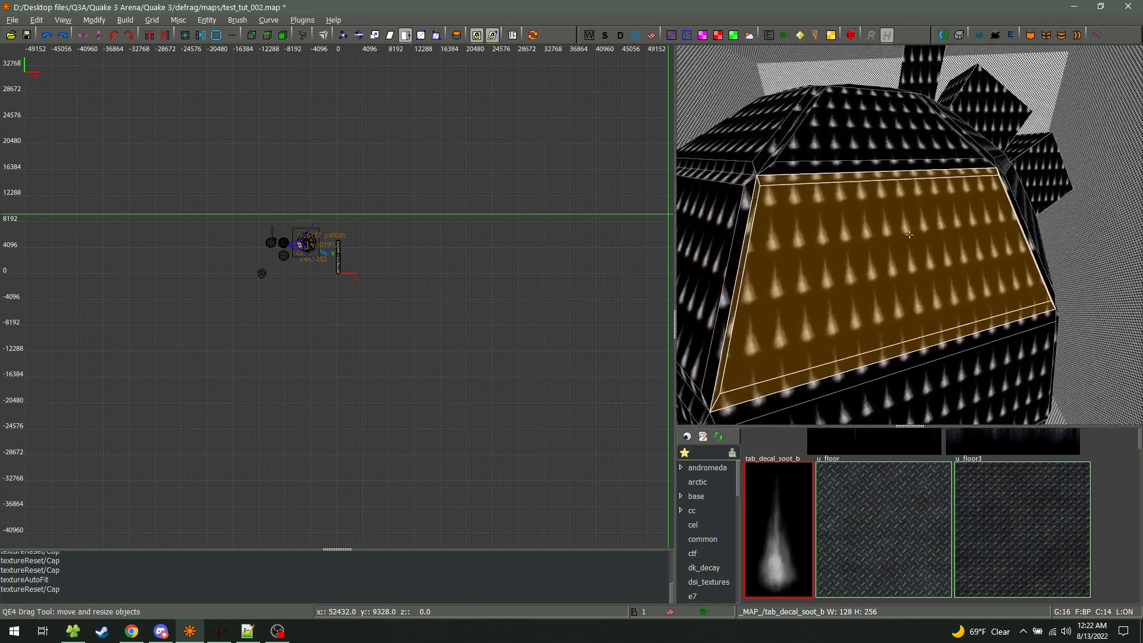
key(s)
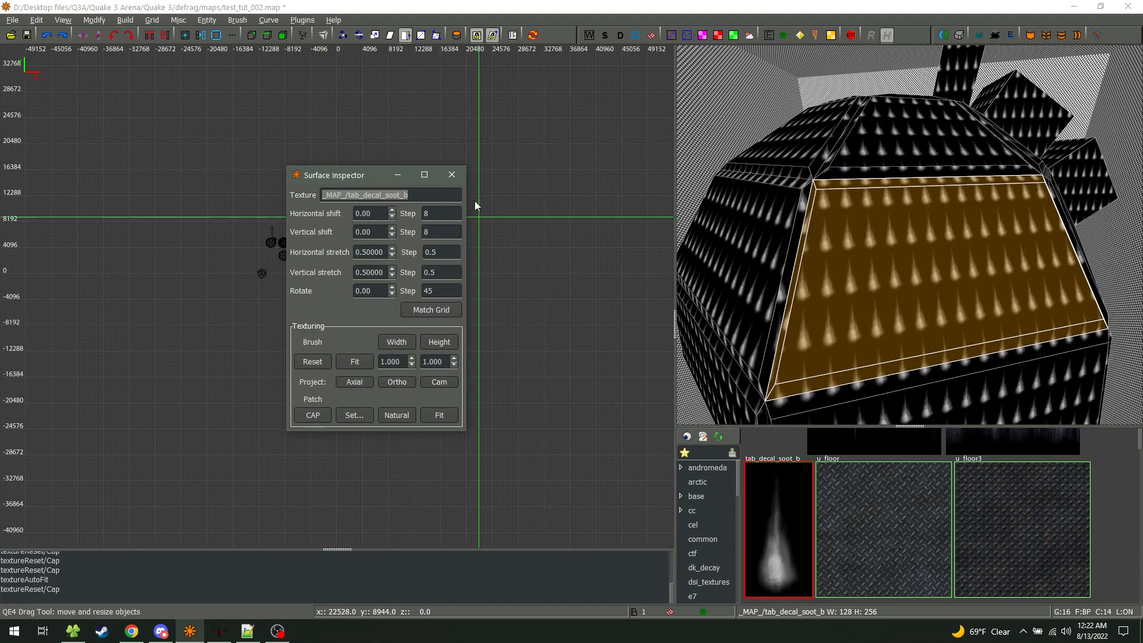
click(365, 364)
click(448, 174)
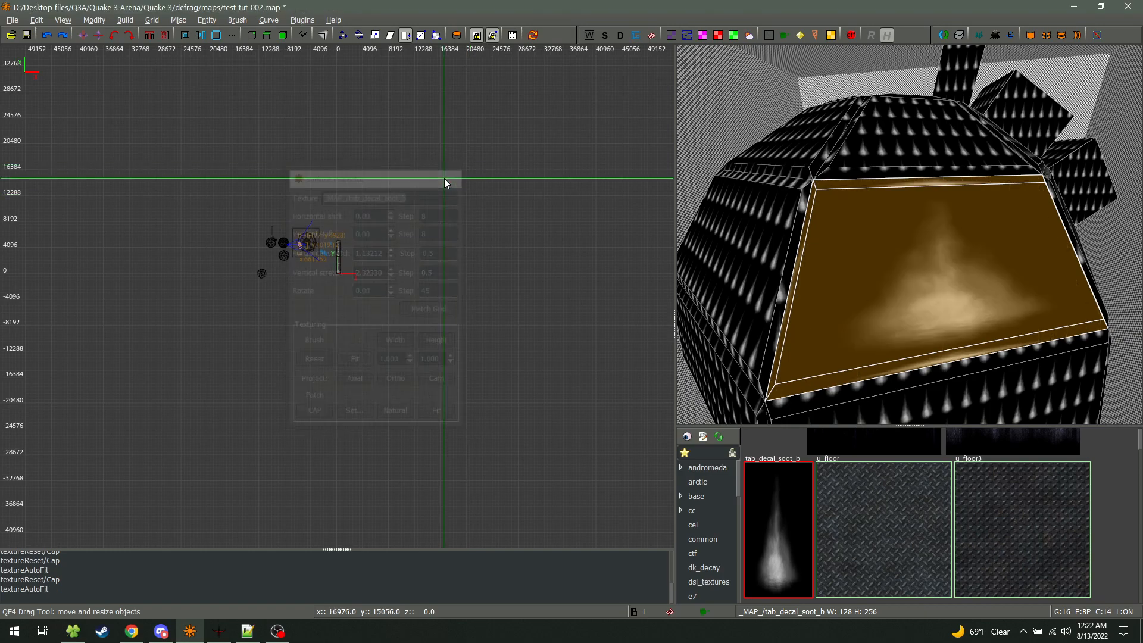
key(shift+n)
key(Escape)
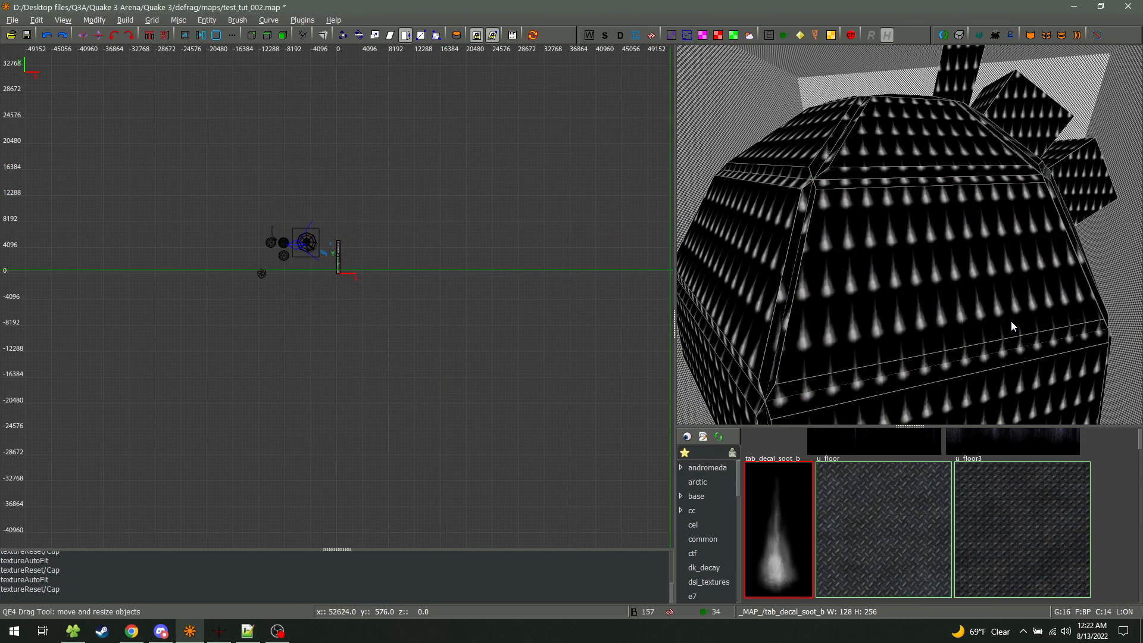
Copy the face texture from a large face of the sphere and paste it onto the neighbouring large face
click(237, 21)
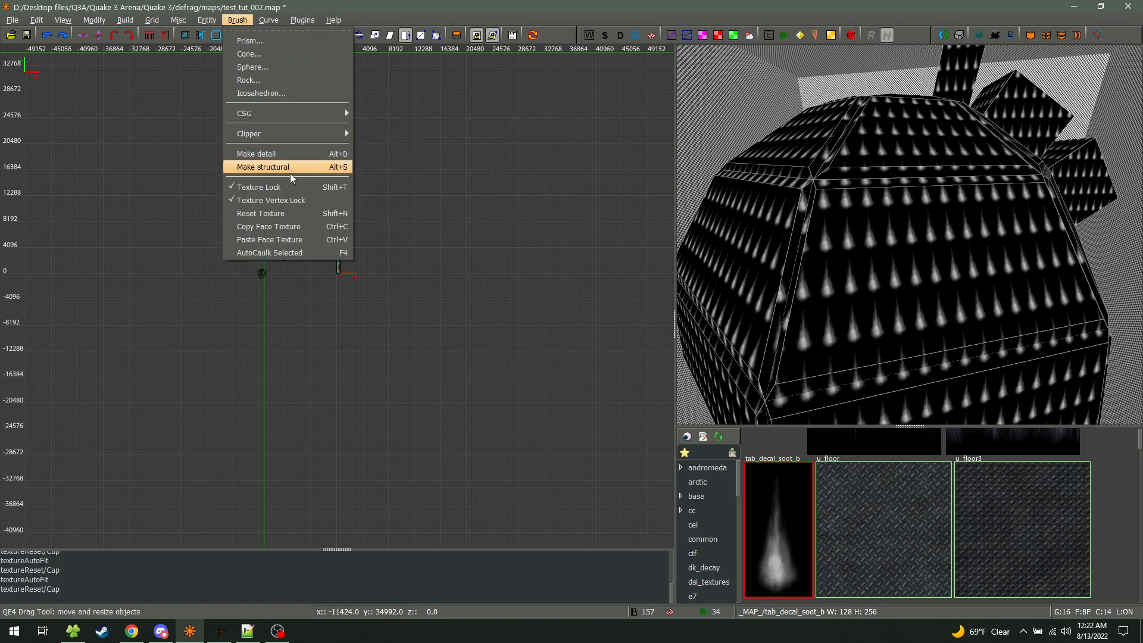
click(295, 226)
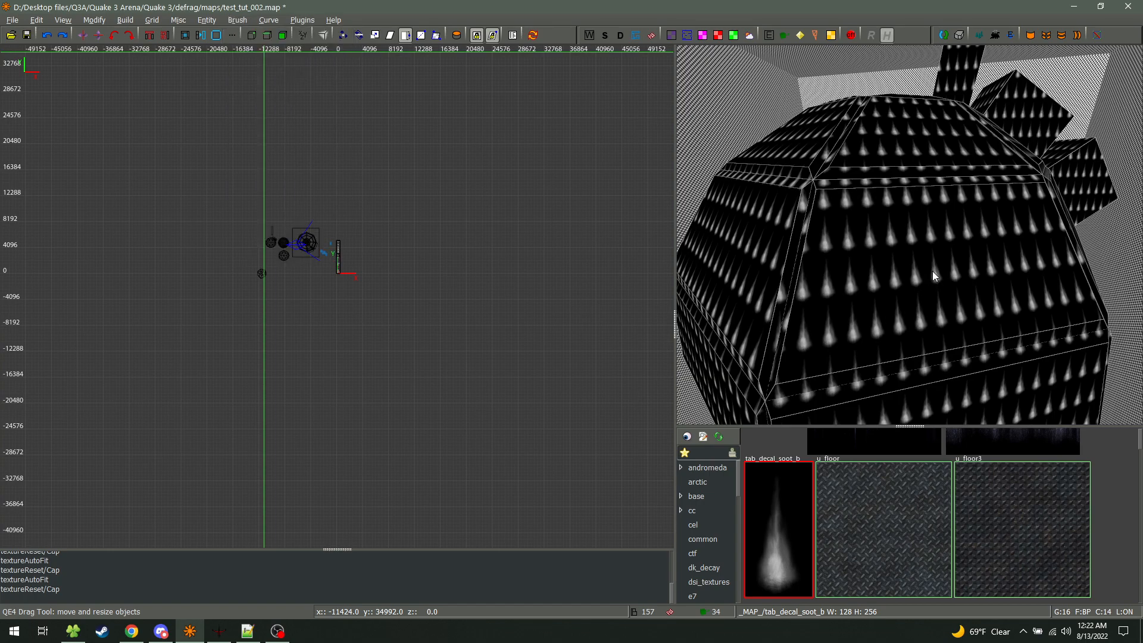
ctrl+shift+click(932, 274)
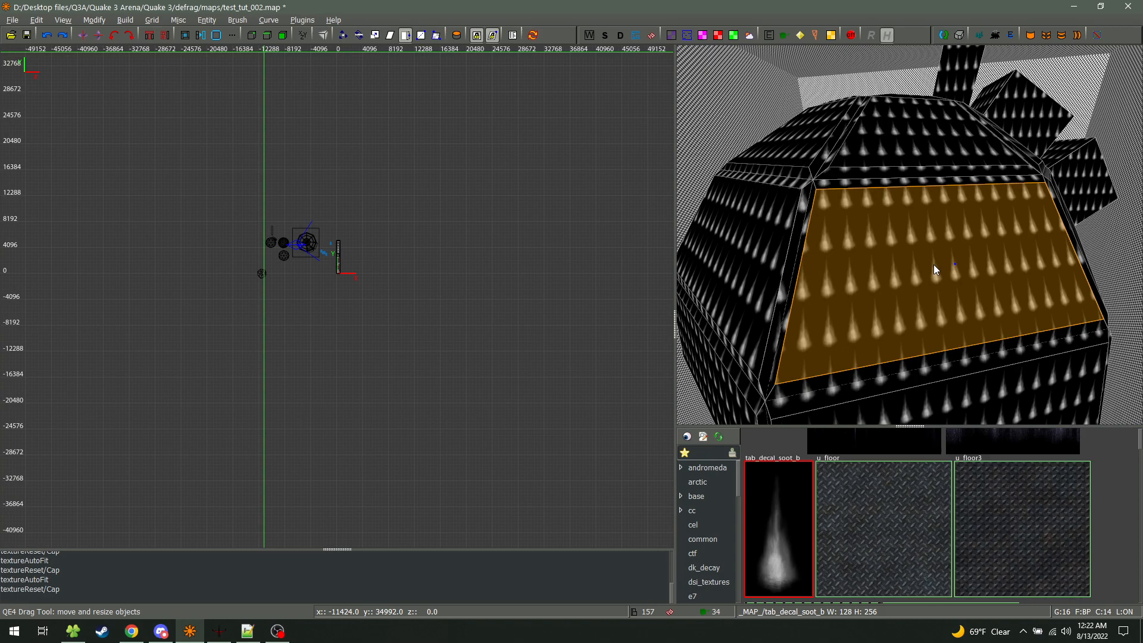
ctrl+shift+click(749, 230)
ctrl+middle_click(753, 226)
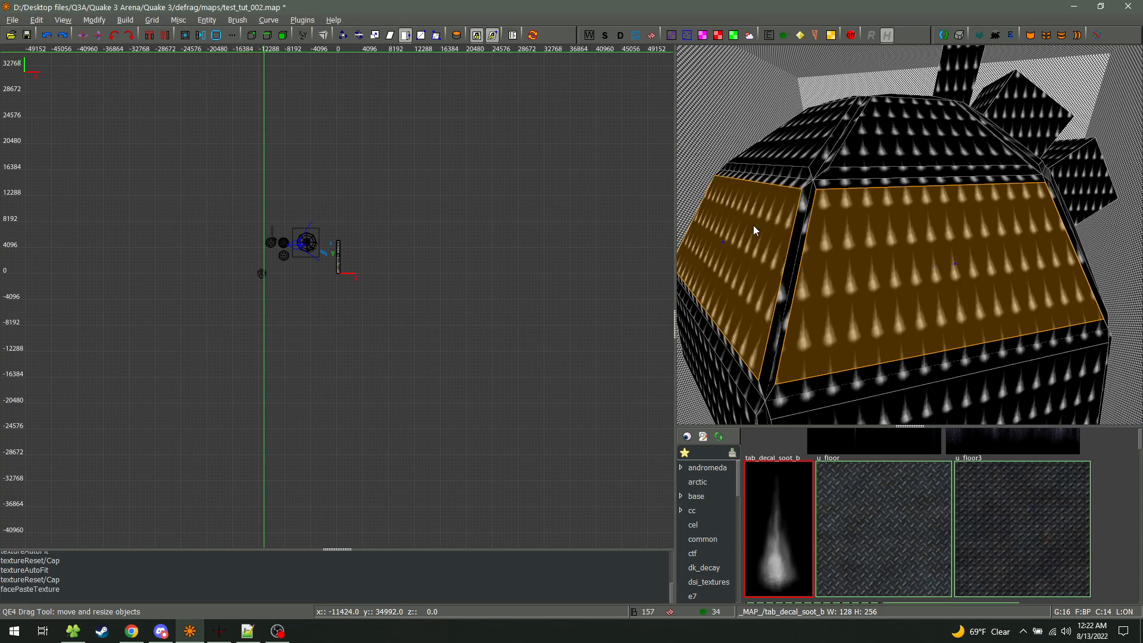
Copy the caulk texture from the room's wall and paste it onto the sphere's large side face
ctrl+shift+click(719, 120)
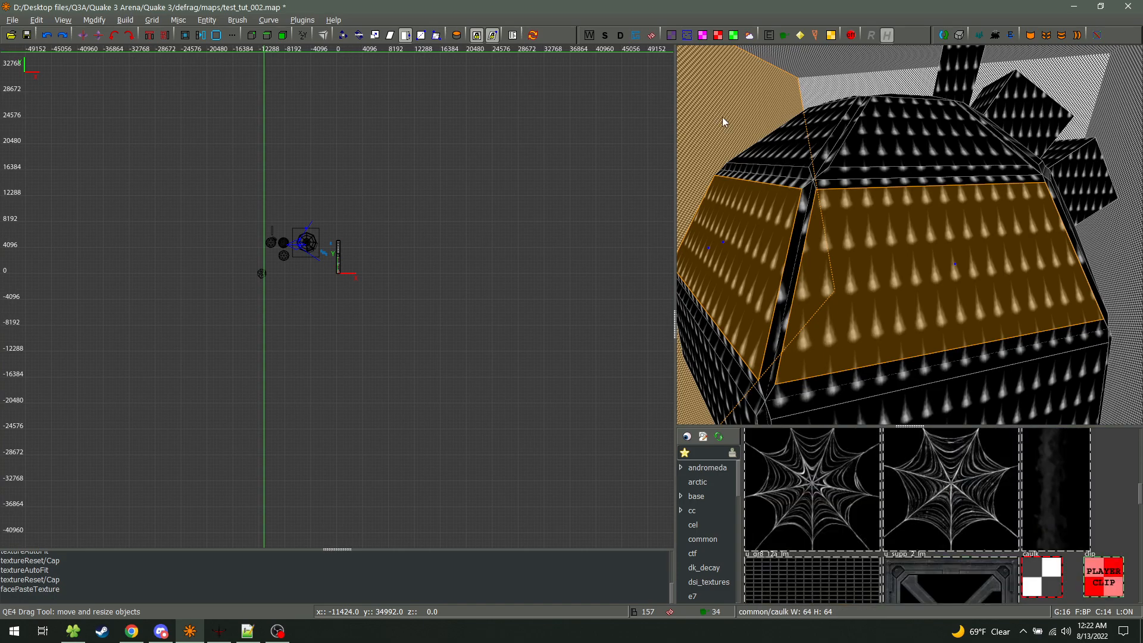
key(Escape)
shift+click(735, 126)
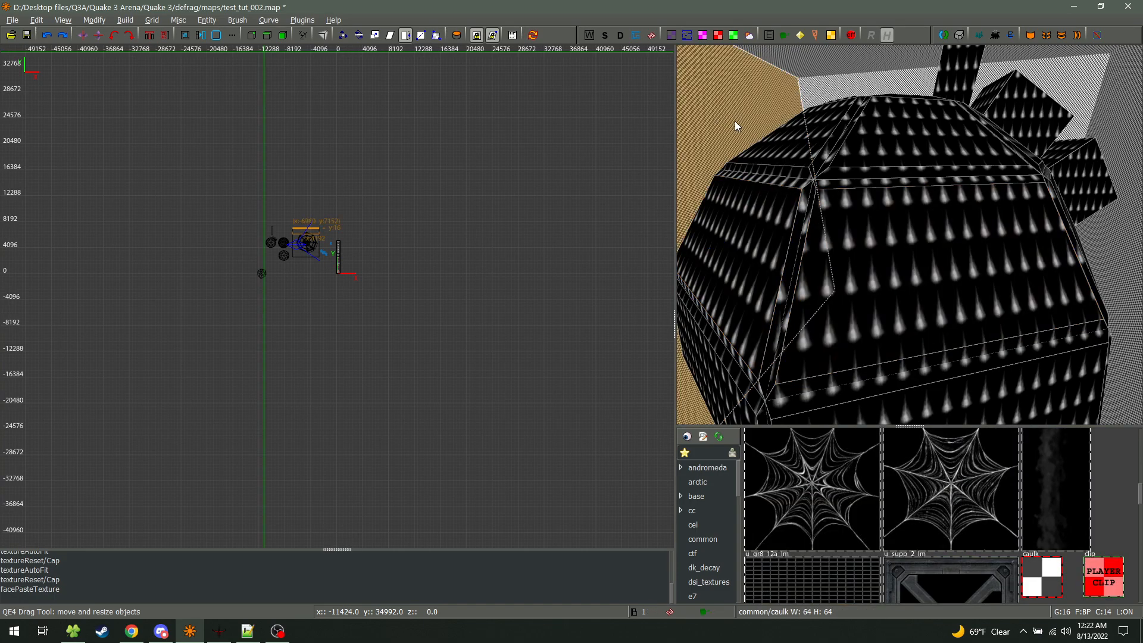
key(Escape)
ctrl+shift+click(892, 250)
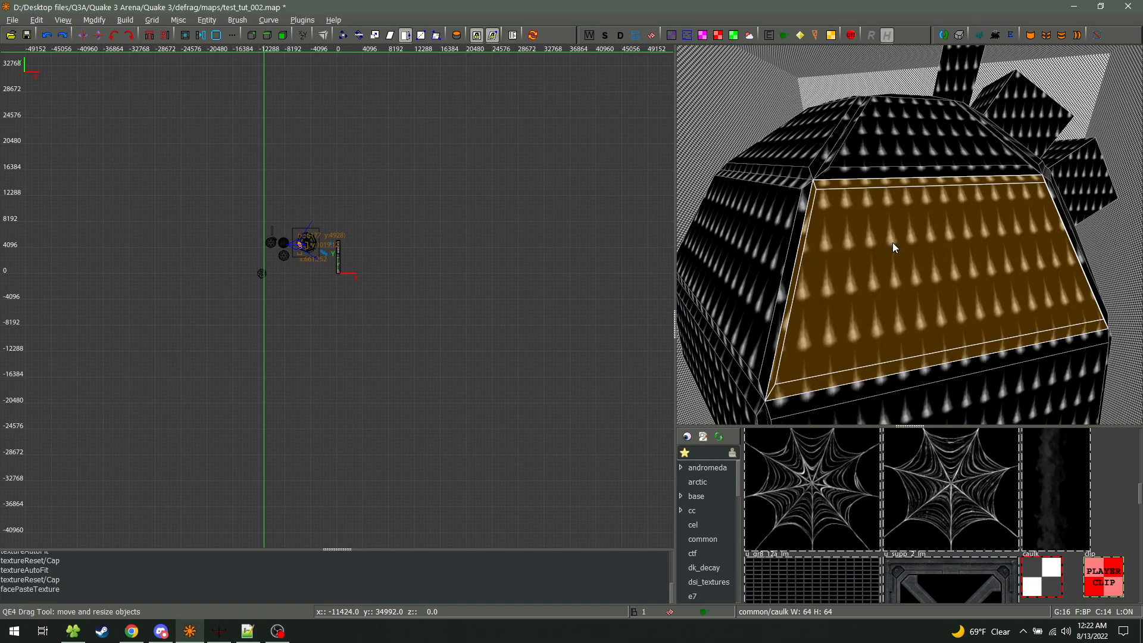
shift+click(893, 243)
shift+click(893, 243)
key(Escape)
ctrl+shift+click(893, 243)
key(ctrl+v)
key(Escape)
Select one of the room's walls behind the sphere, apply the web_3 texture to it, and clear the selection
right_click(893, 243)
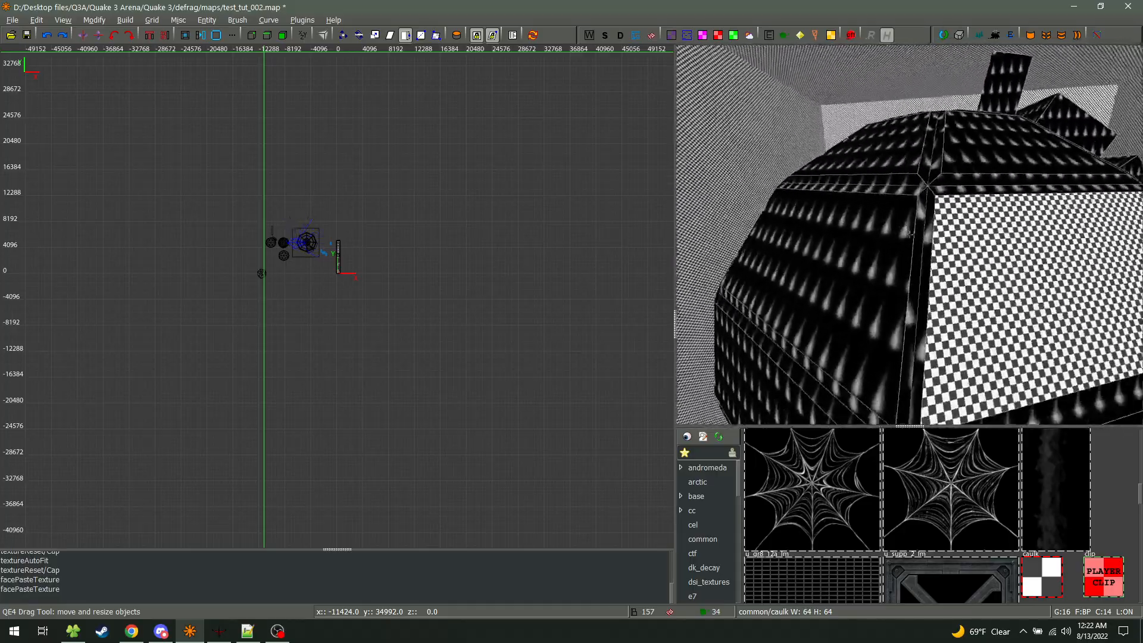
right_click(911, 239)
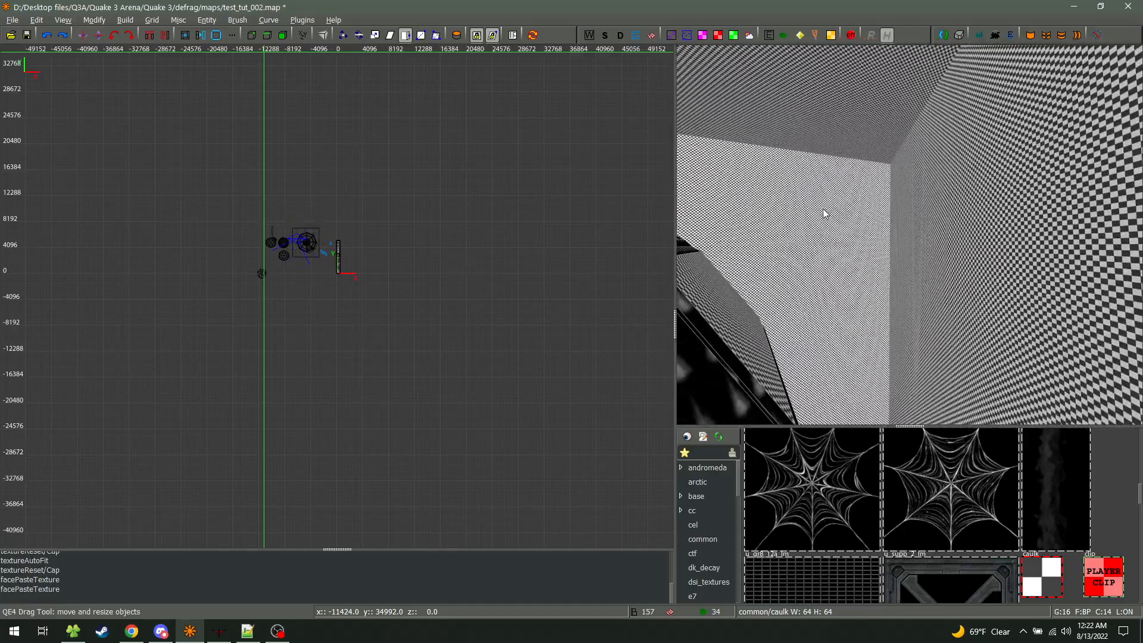
right_click(836, 221)
right_click(885, 219)
shift+click(730, 132)
click(827, 463)
right_click(883, 192)
right_click(884, 193)
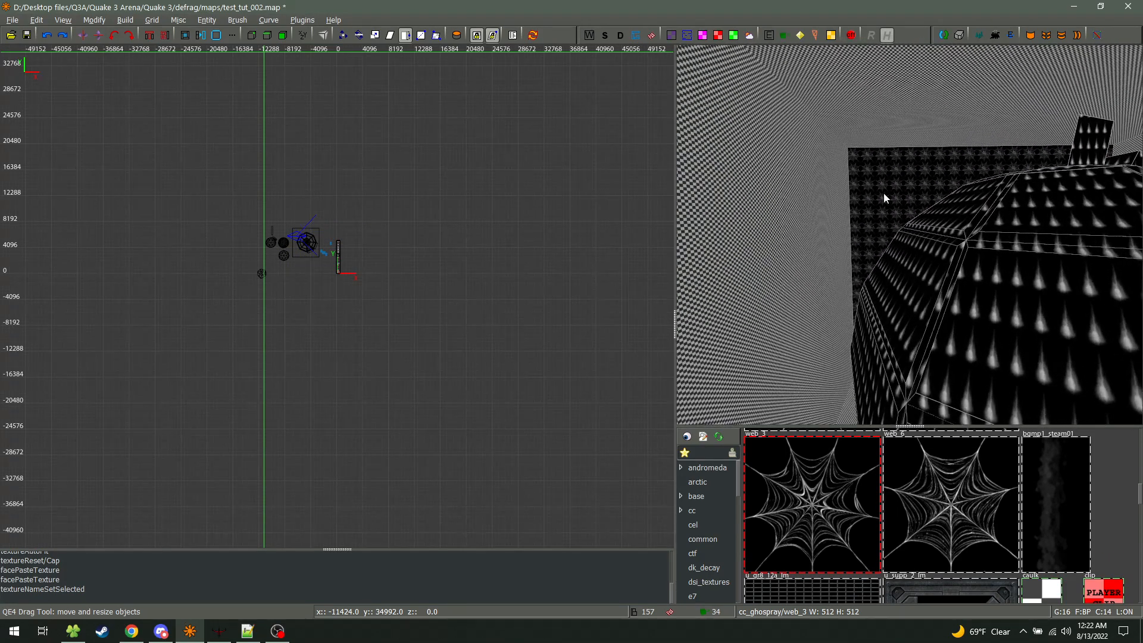
key(Escape)
Copy the web_3 texture from the room wall, paste it onto a large sphere face, and inspect that face up close
right_click(887, 184)
right_click(910, 235)
shift+click(995, 245)
ctrl+shift+middle_click(1005, 241)
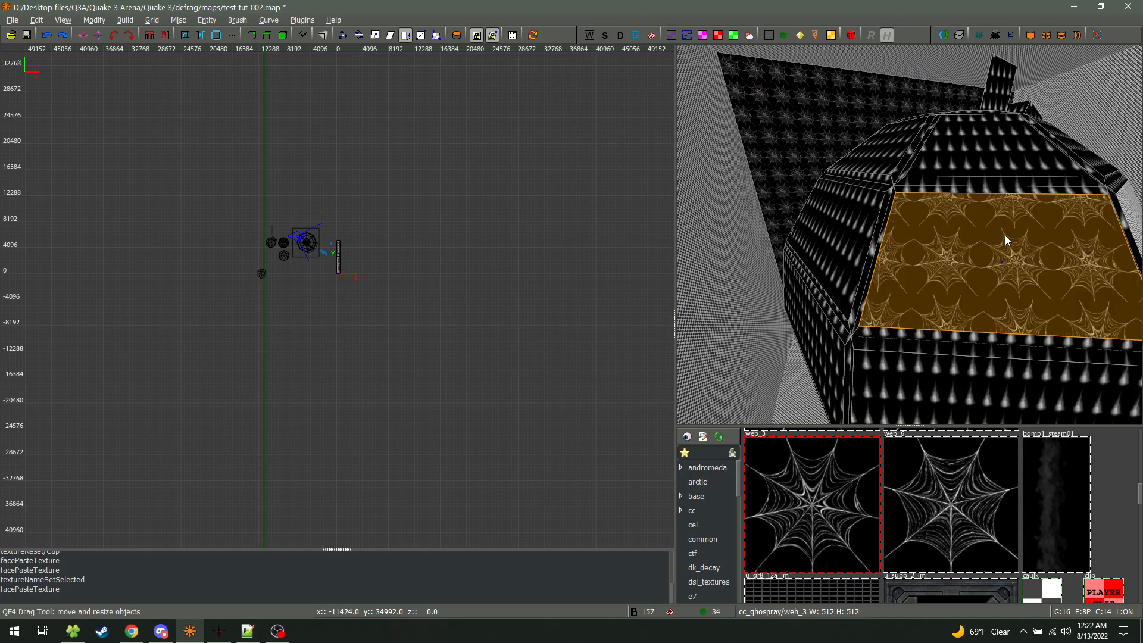
key(Escape)
right_click(1030, 232)
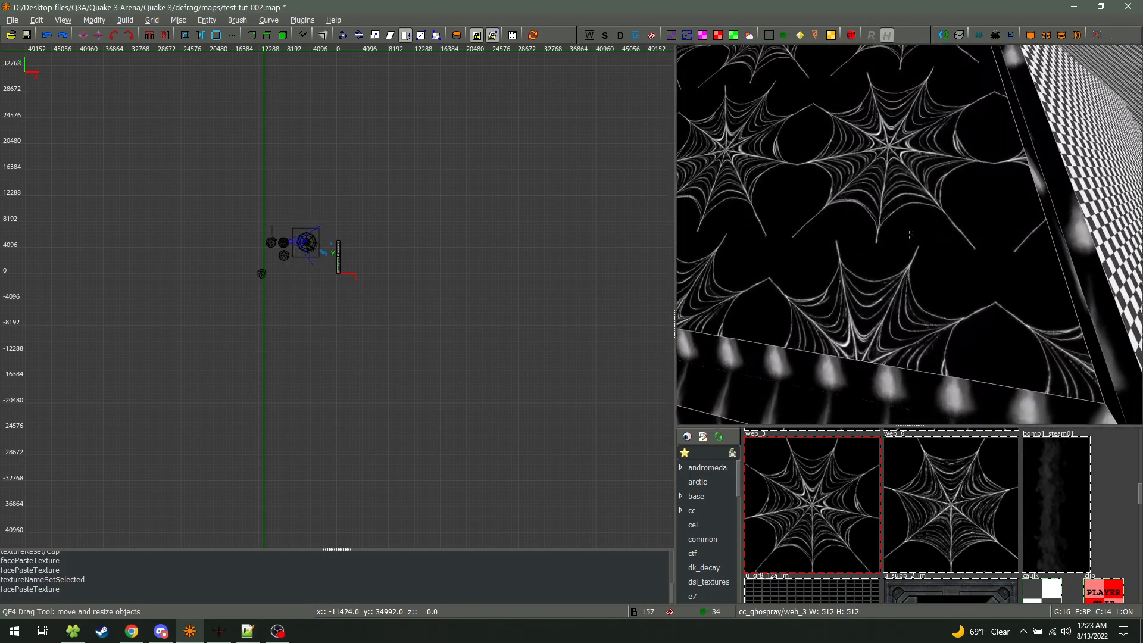
right_click(909, 234)
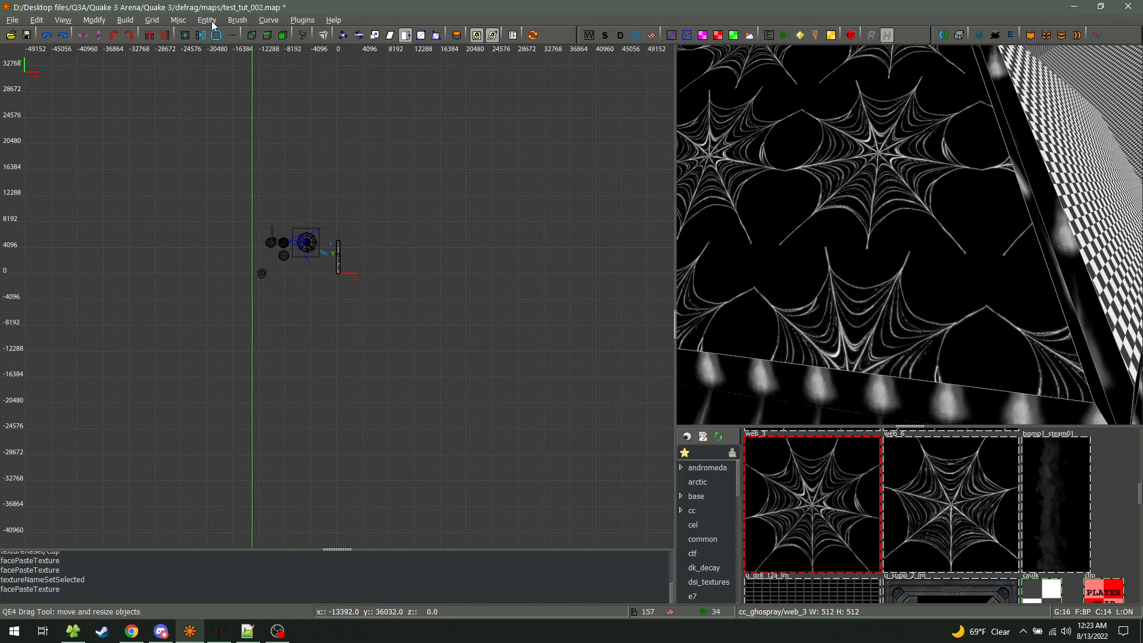
click(239, 20)
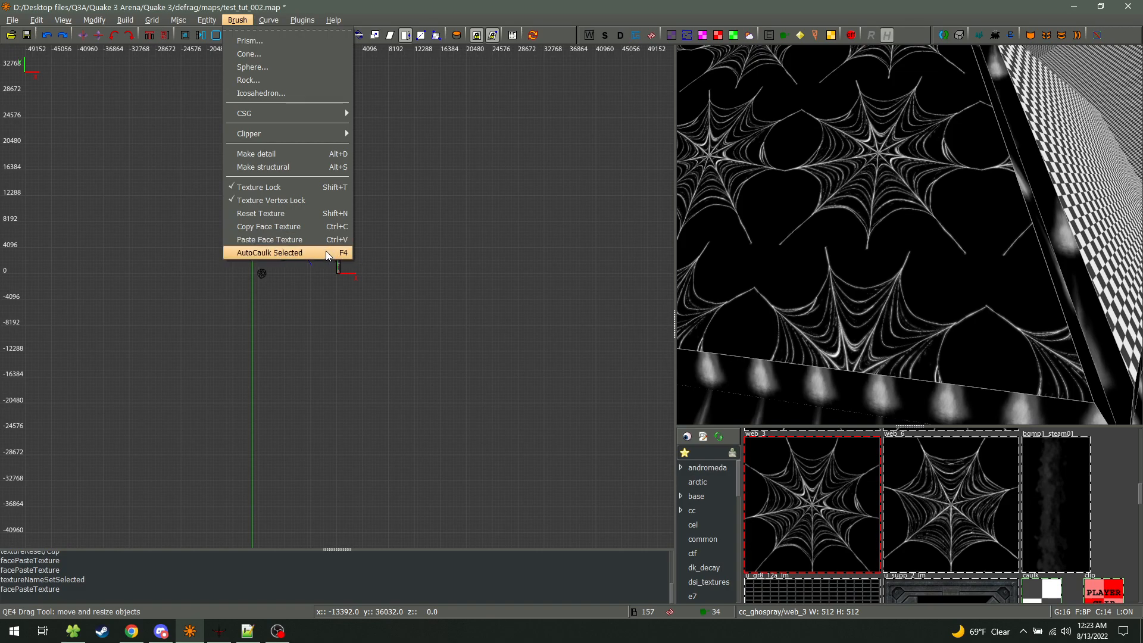
mouse_move(273, 27)
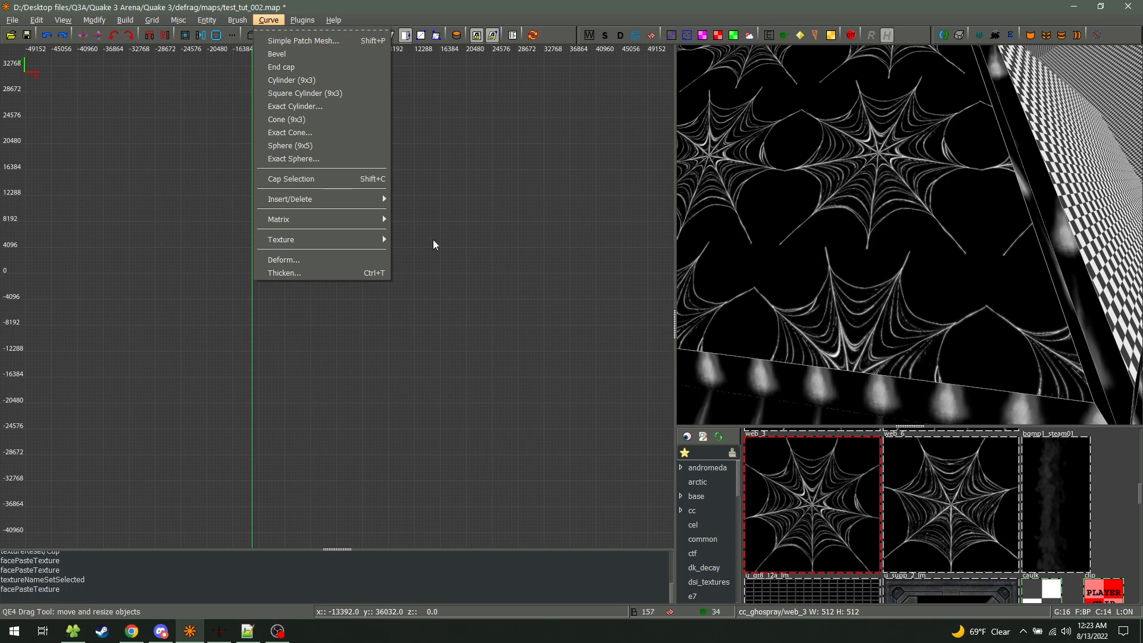
click(390, 306)
Draw a new brush about 2672 by 3312 units in the empty area east of the existing map geometry
scroll(357, 309, up, 5)
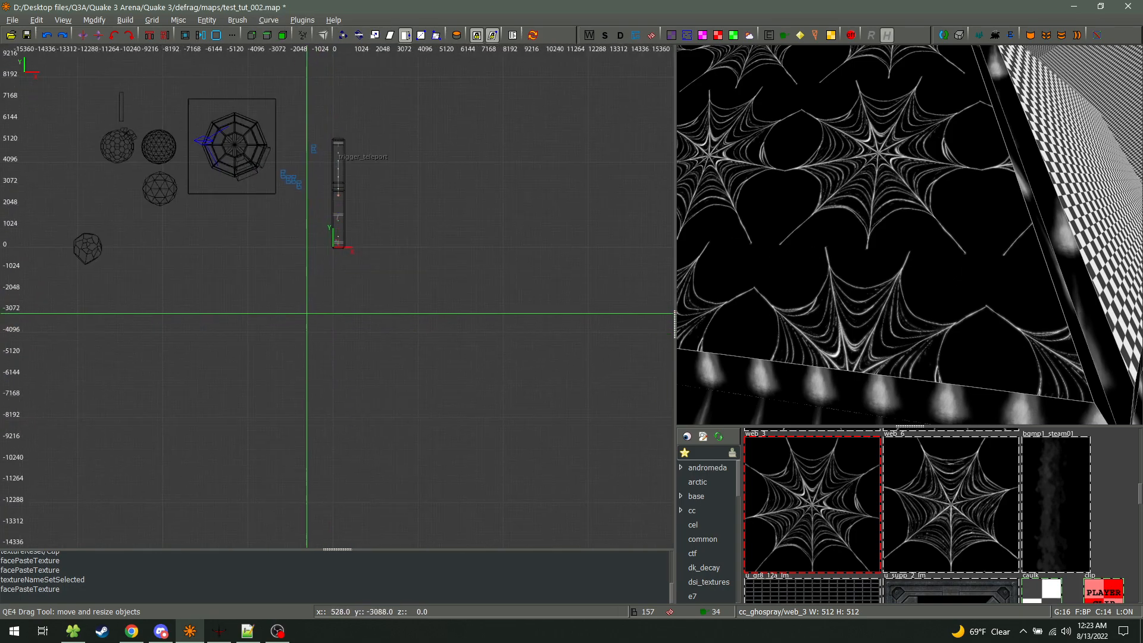
scroll(416, 237, up, 2)
middle_click(440, 155)
mouse_move(416, 148)
mouse_down()
mouse_move(494, 212)
mouse_move(502, 254)
mouse_up()
Convert the new brush into a simple patch mesh with width 3 and height 3
key(s)
right_click(910, 234)
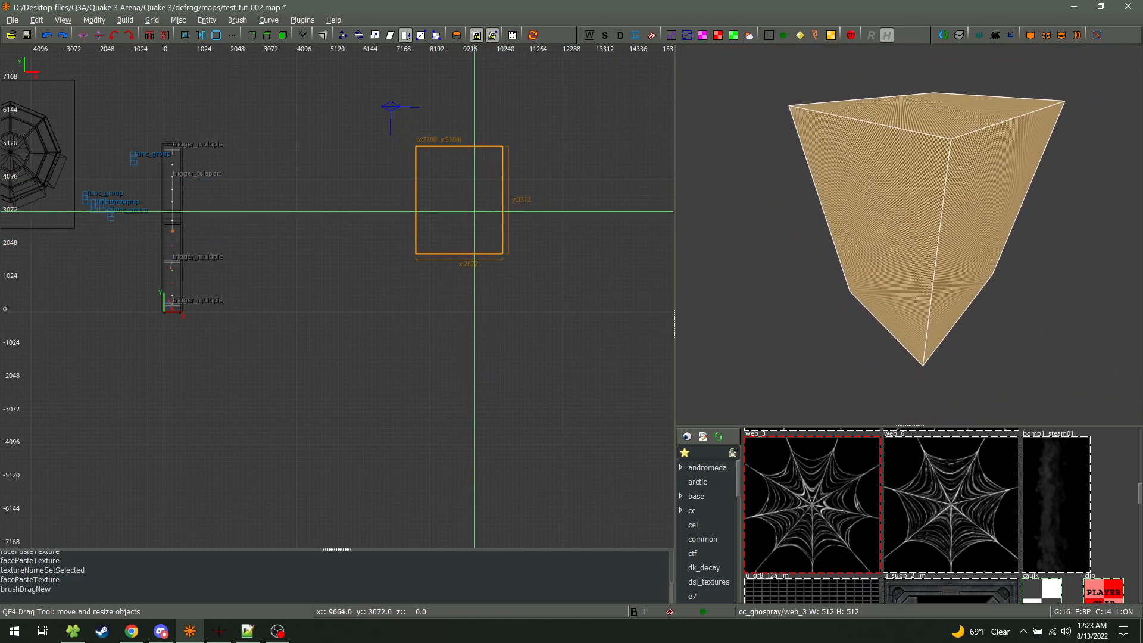
right_drag(478, 214, 429, 306)
right_click(799, 239)
key(w)
right_click(799, 239)
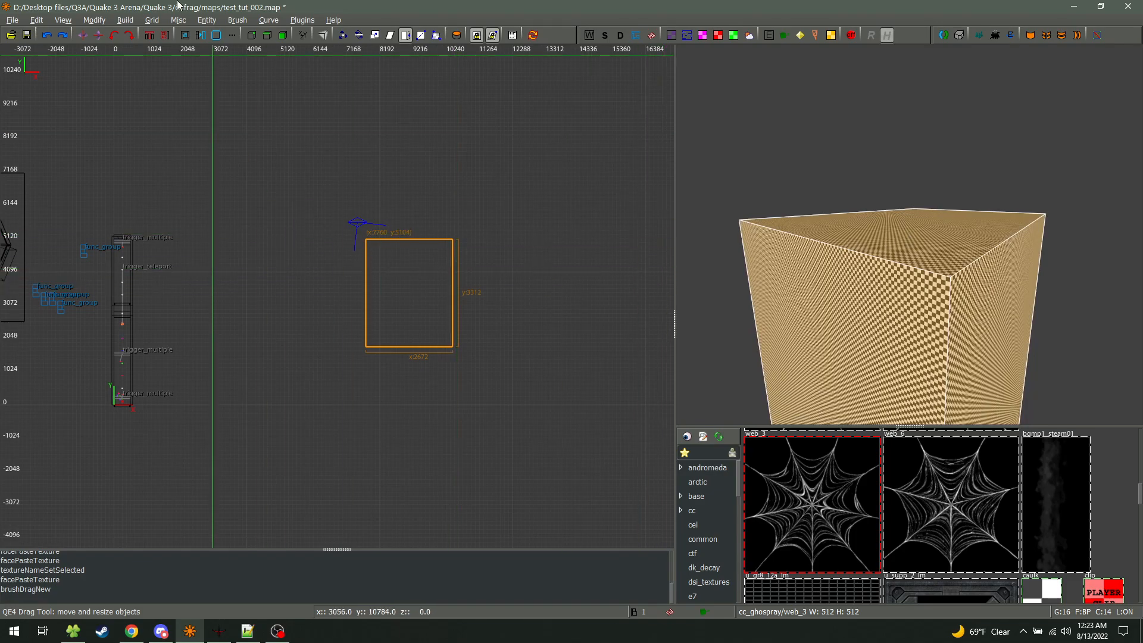
click(241, 22)
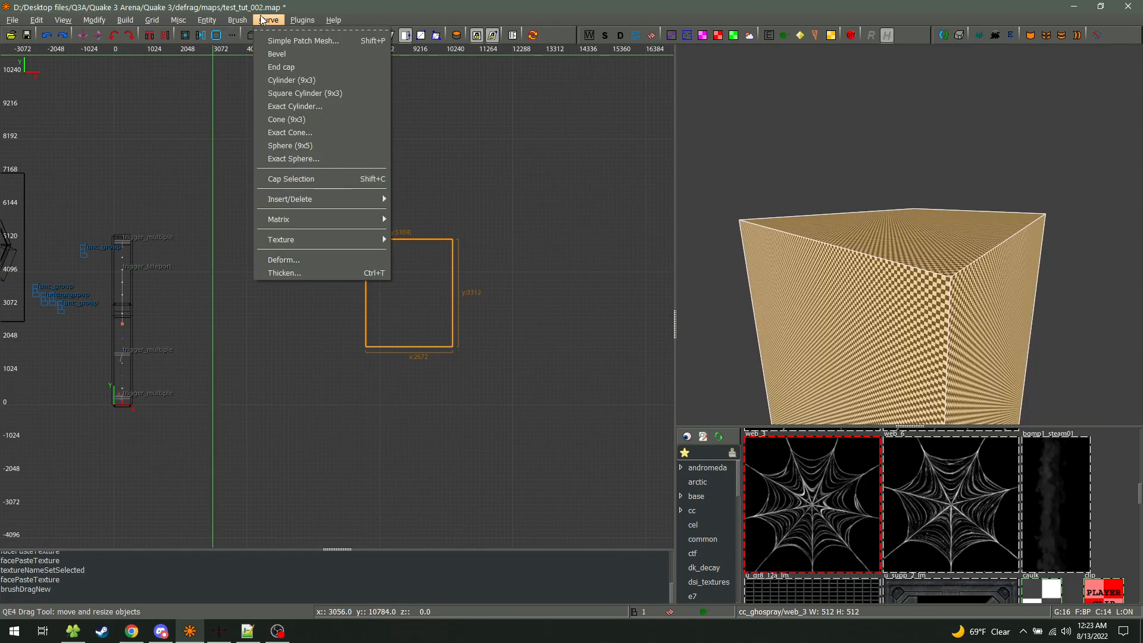
click(290, 36)
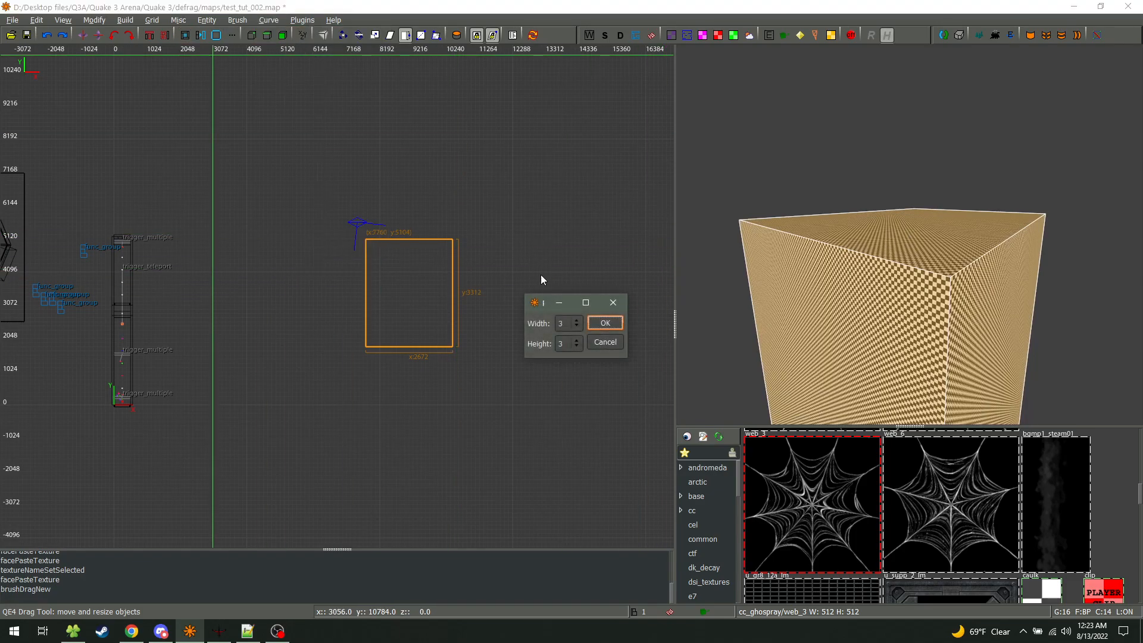
click(608, 327)
Examine the flat patch mesh from above and below to see from which side it renders
right_click(909, 235)
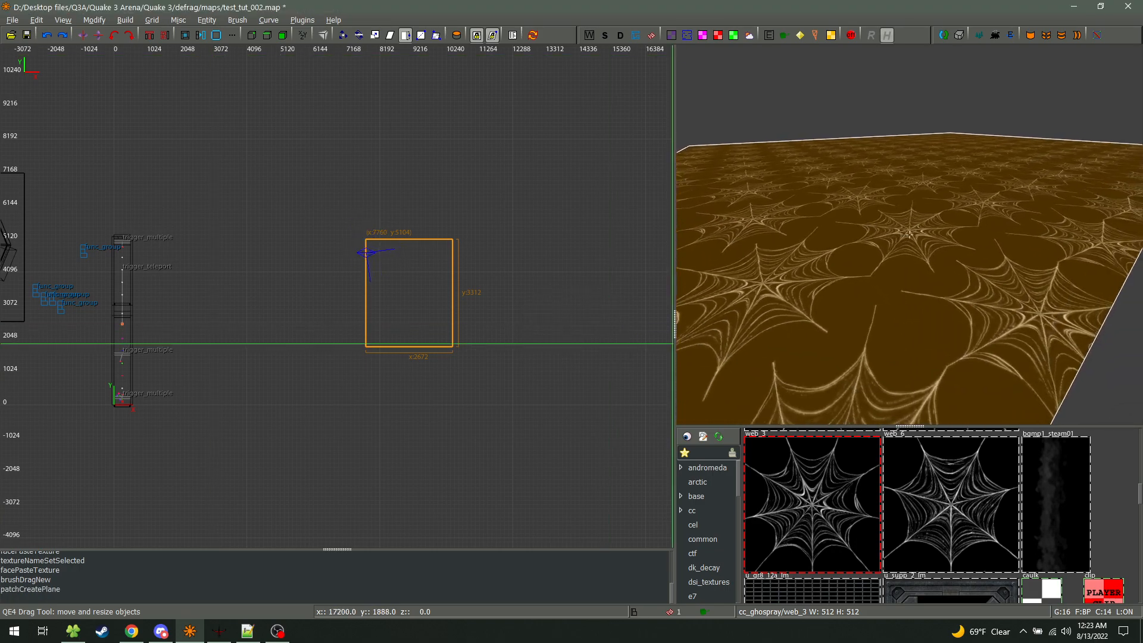
key(Right)
key(Up)
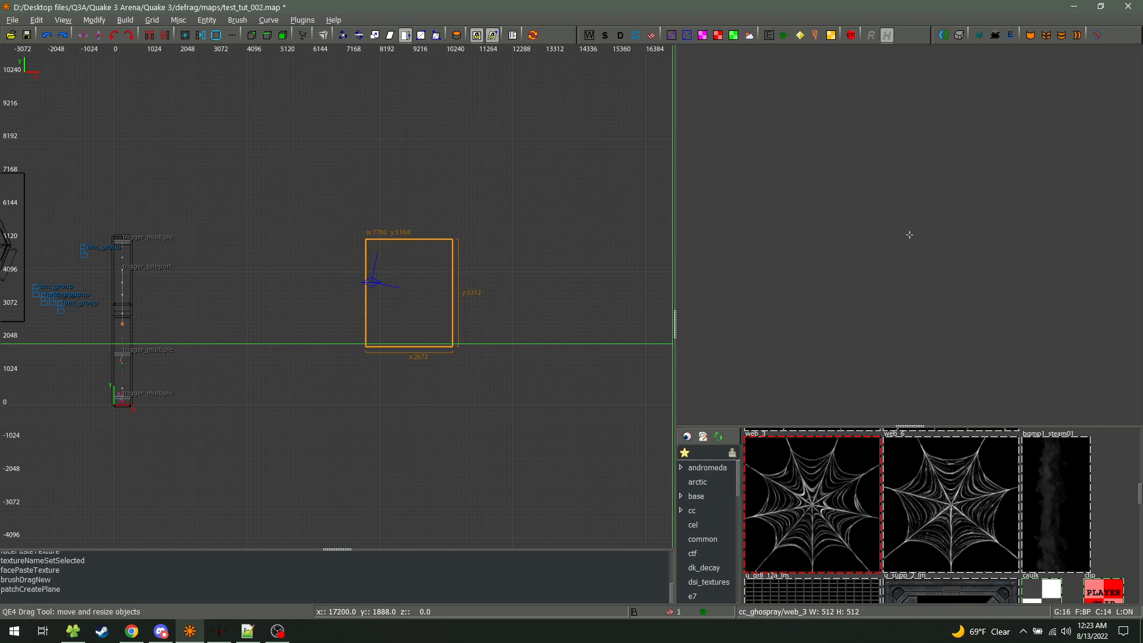
key(Down)
key(Up)
key(Up)
key(Right)
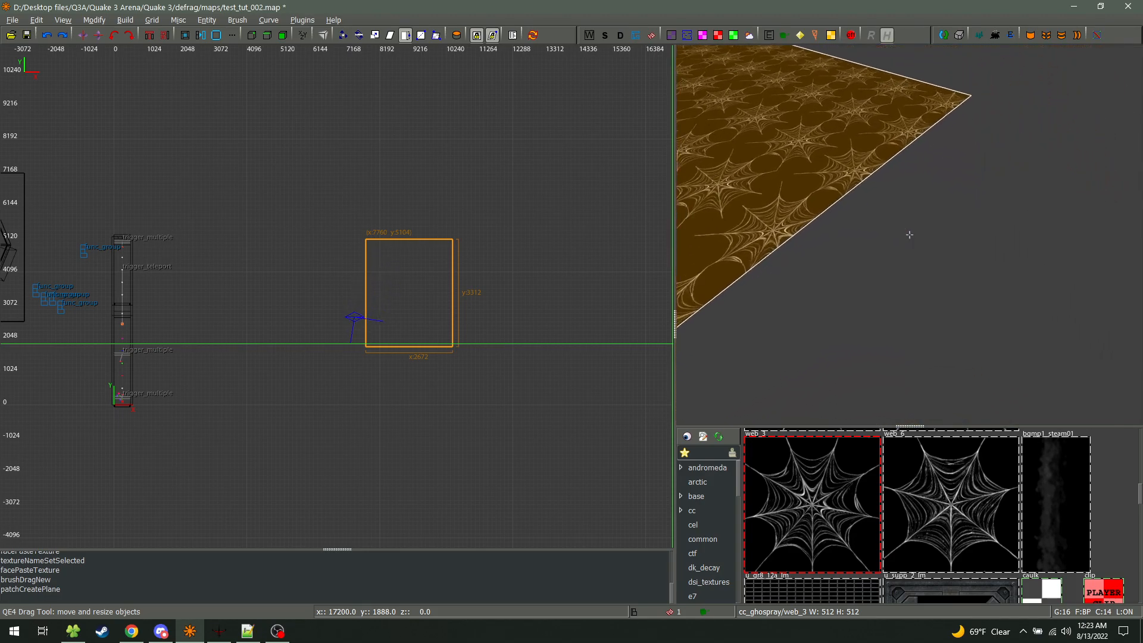
key(Left)
Apply the common/clip texture to the patch mesh and clear the selection
click(1118, 595)
right_drag(942, 244, 909, 235)
key(Escape)
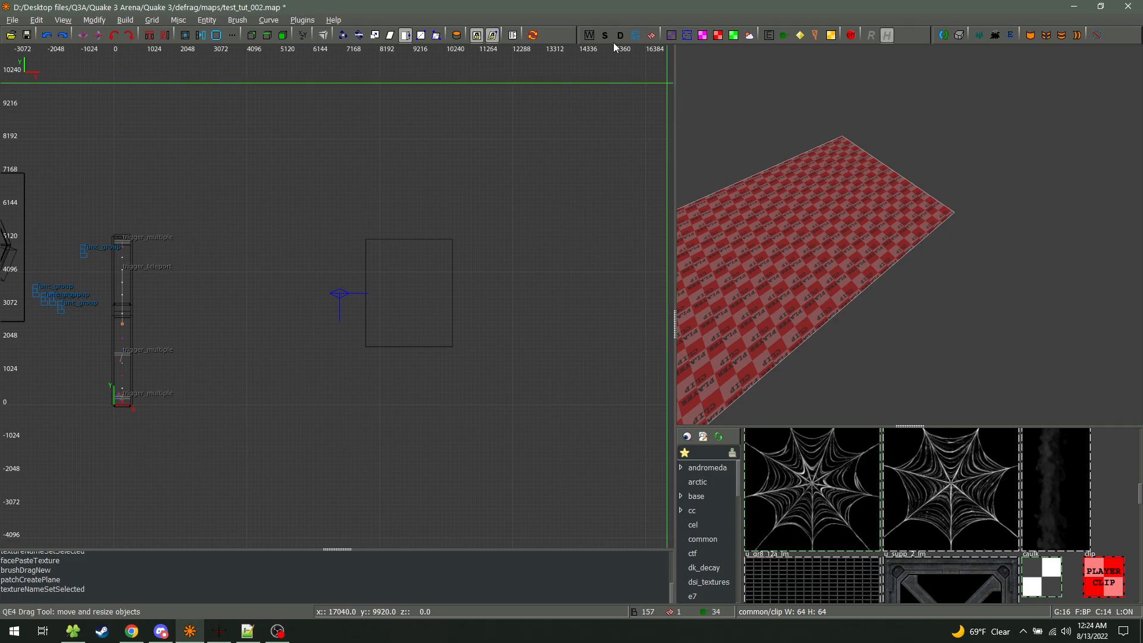
Reselect the clip-textured patch and create a Bevel curve from it
shift+click(715, 214)
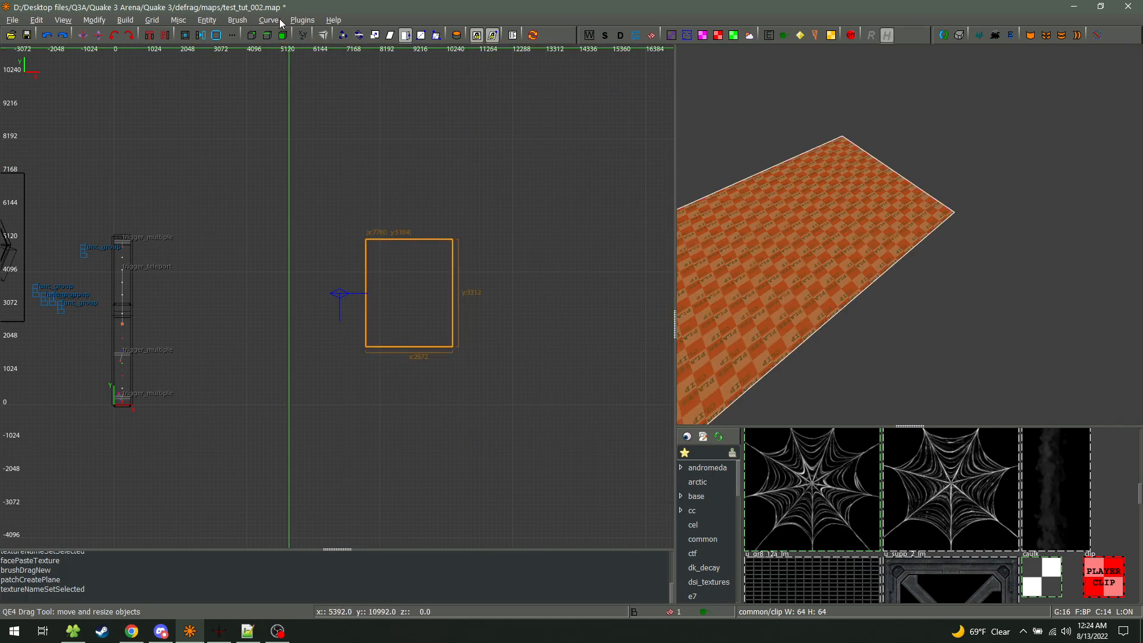
click(279, 20)
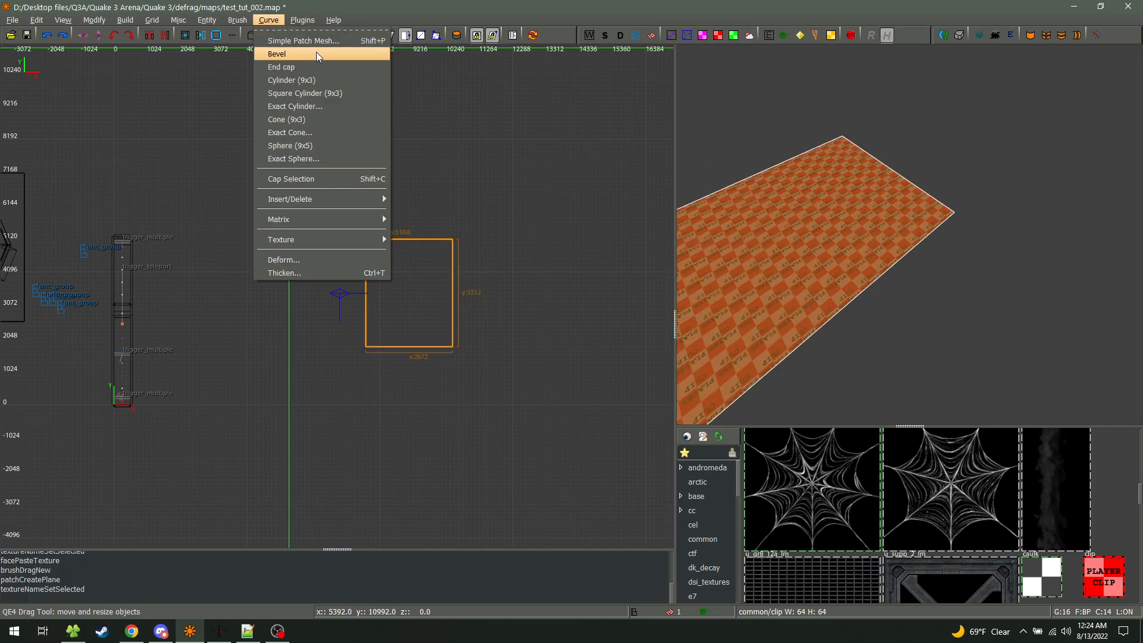
click(319, 54)
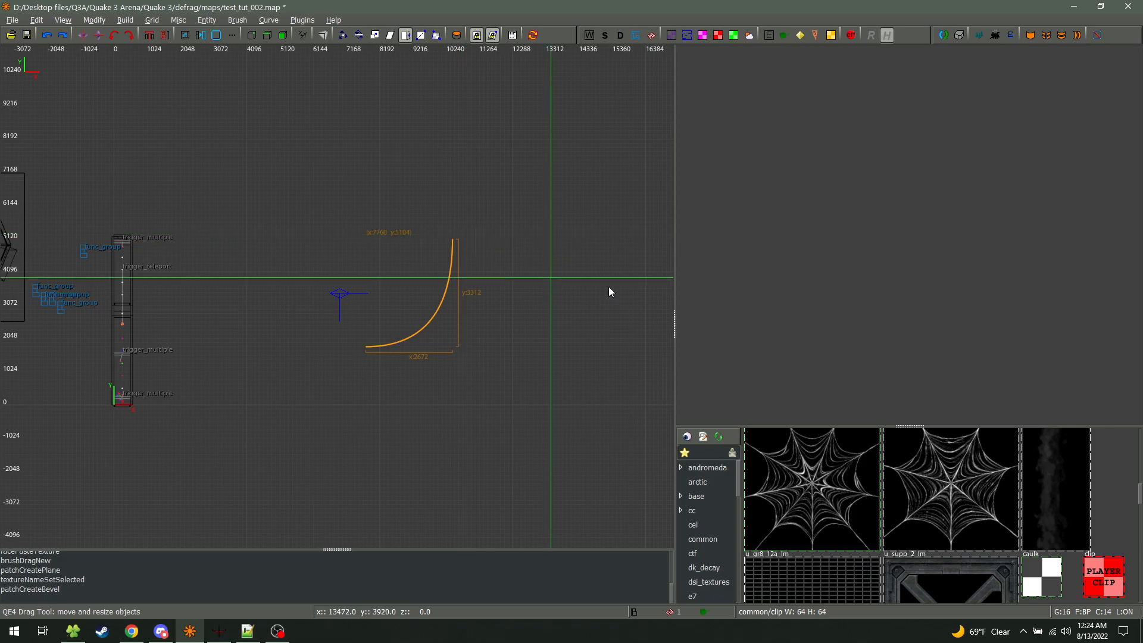
key(d)
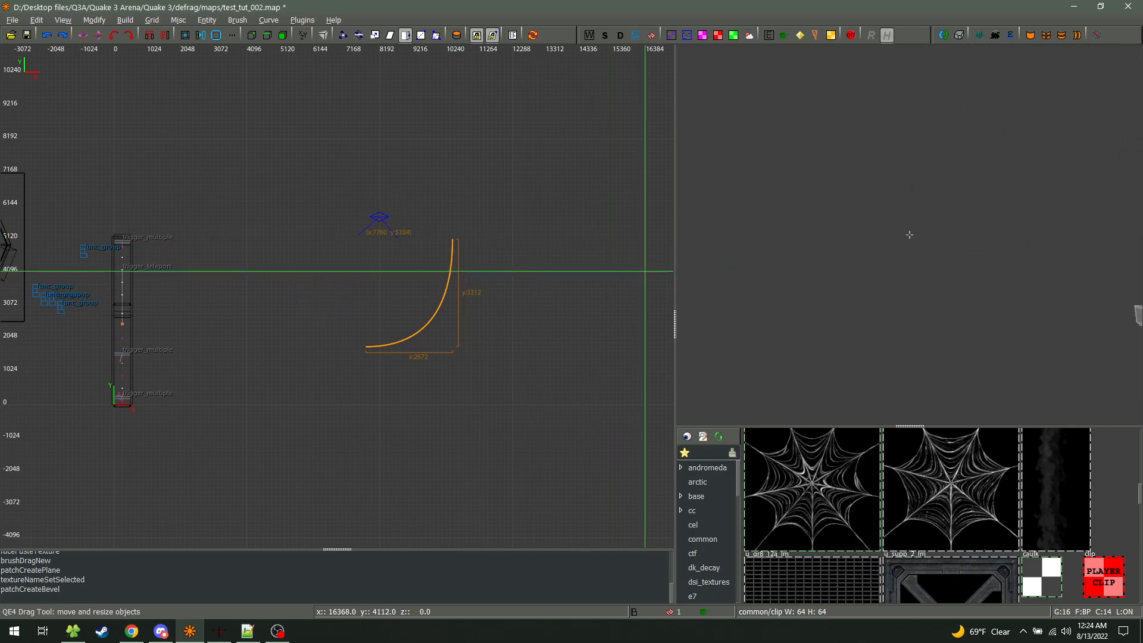
Stretch the bevel patch vertically in a side view and move the camera beside it
right_click(909, 235)
key(ctrl+Tab)
drag(337, 277, 340, 190)
key(ctrl+Tab)
key(ctrl+Tab)
ctrl+middle_click(412, 338)
right_click(910, 234)
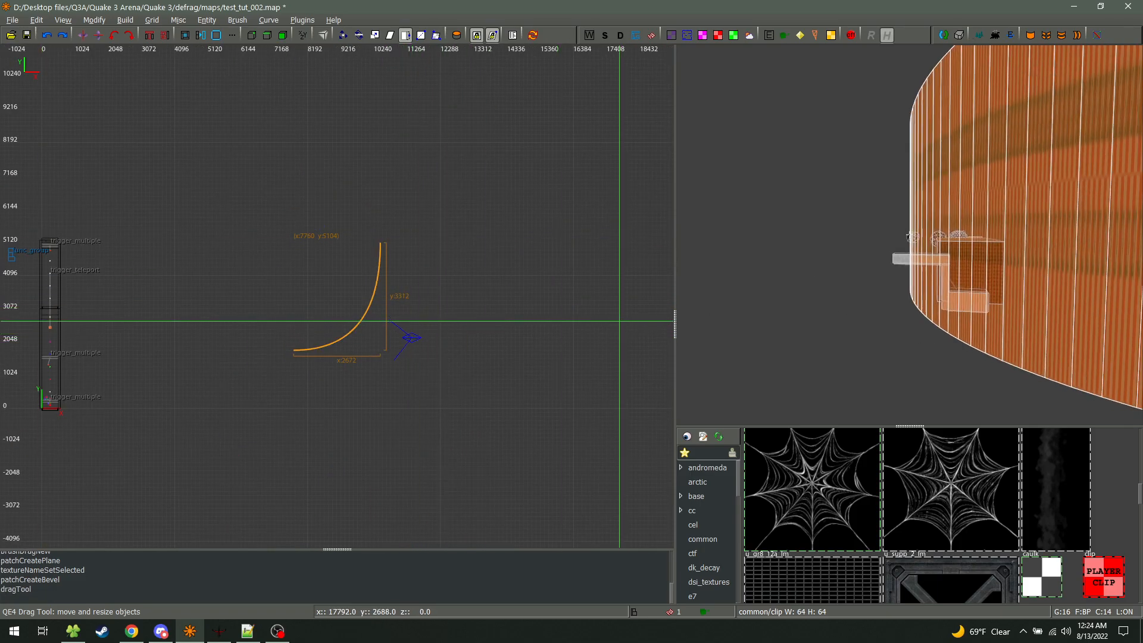
Apply natural texturing to the bevel patch, then reselect it and give it the common/caulk texture
key(a)
key(ctrl+n)
key(Escape)
key(w)
right_click(910, 234)
shift+click(903, 252)
click(1039, 579)
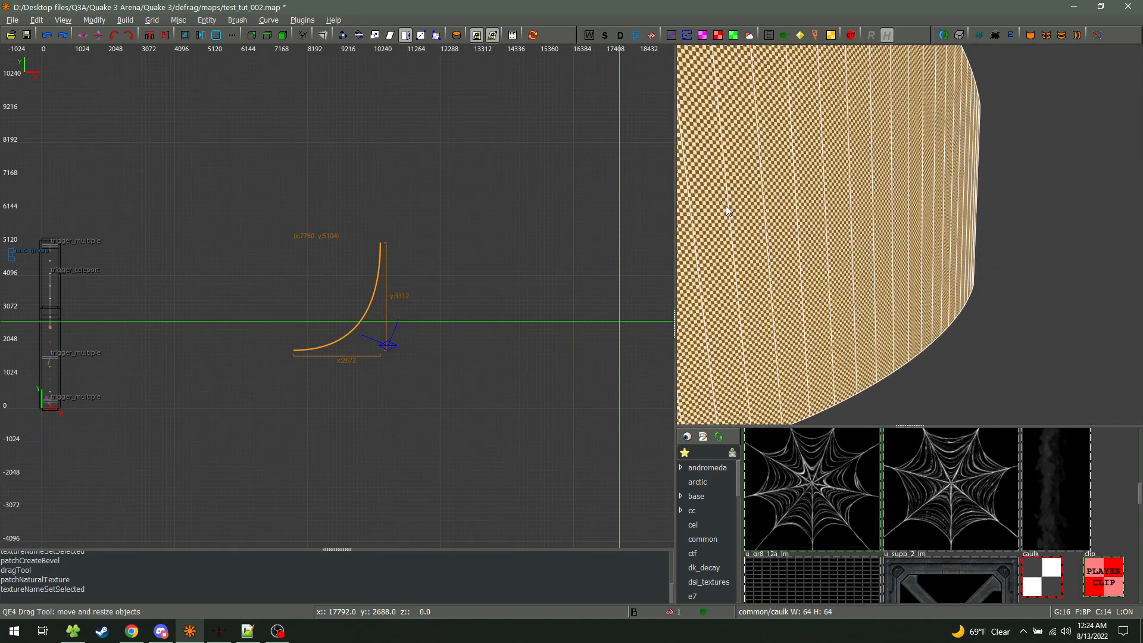
Invert the bevel patch and examine from both sides where it renders
key(ctrl+i)
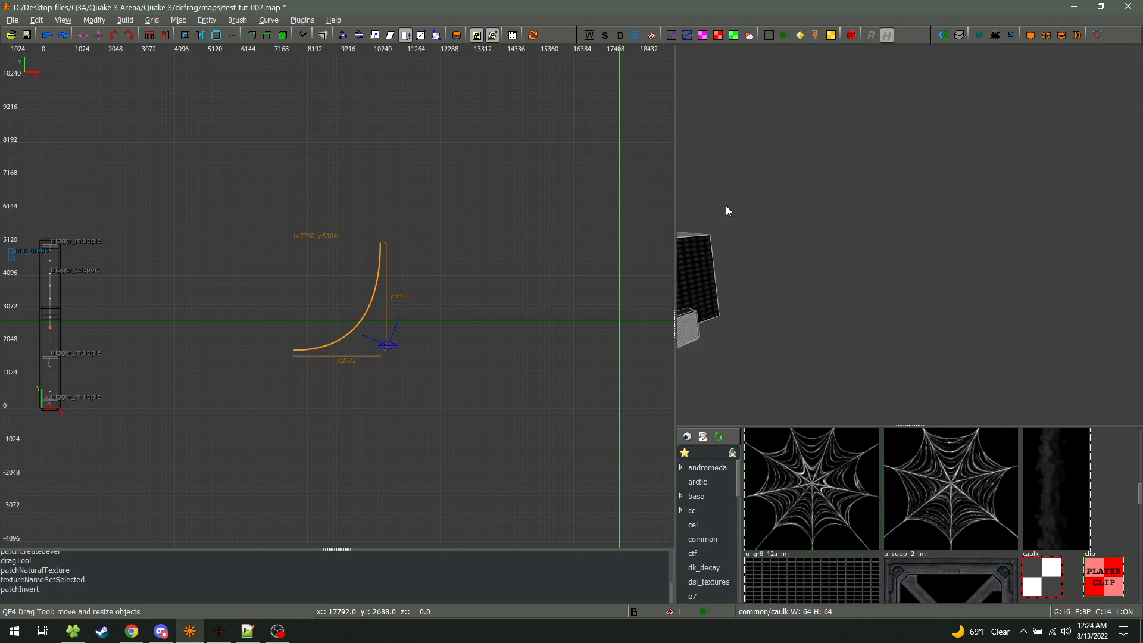
right_click(771, 251)
key(w)
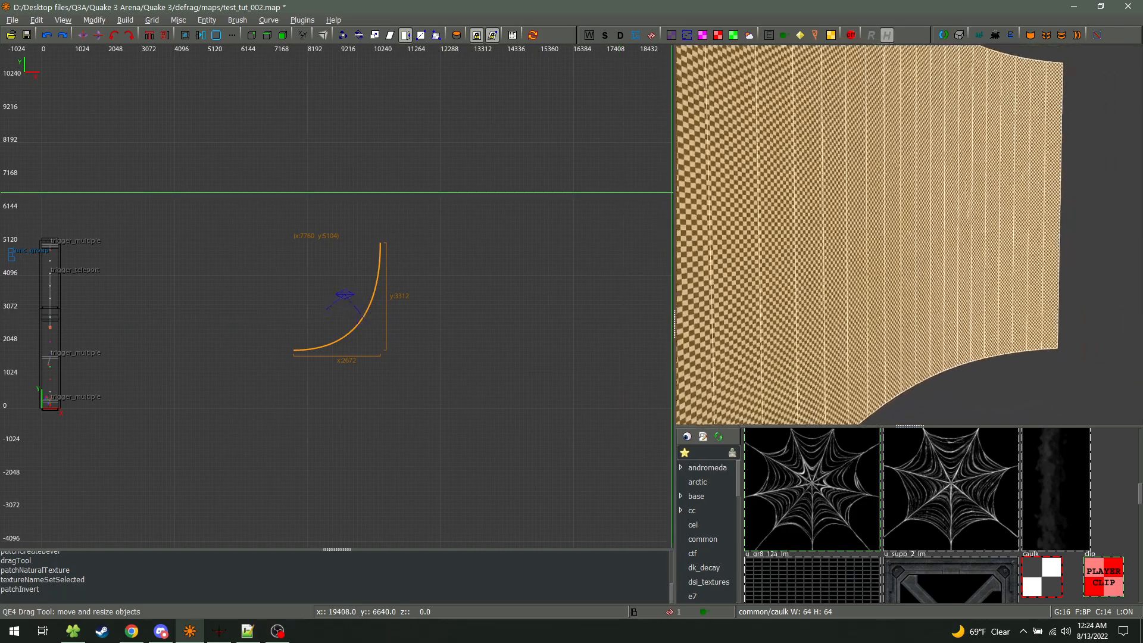
key(s)
key(w)
key(w)
key(d)
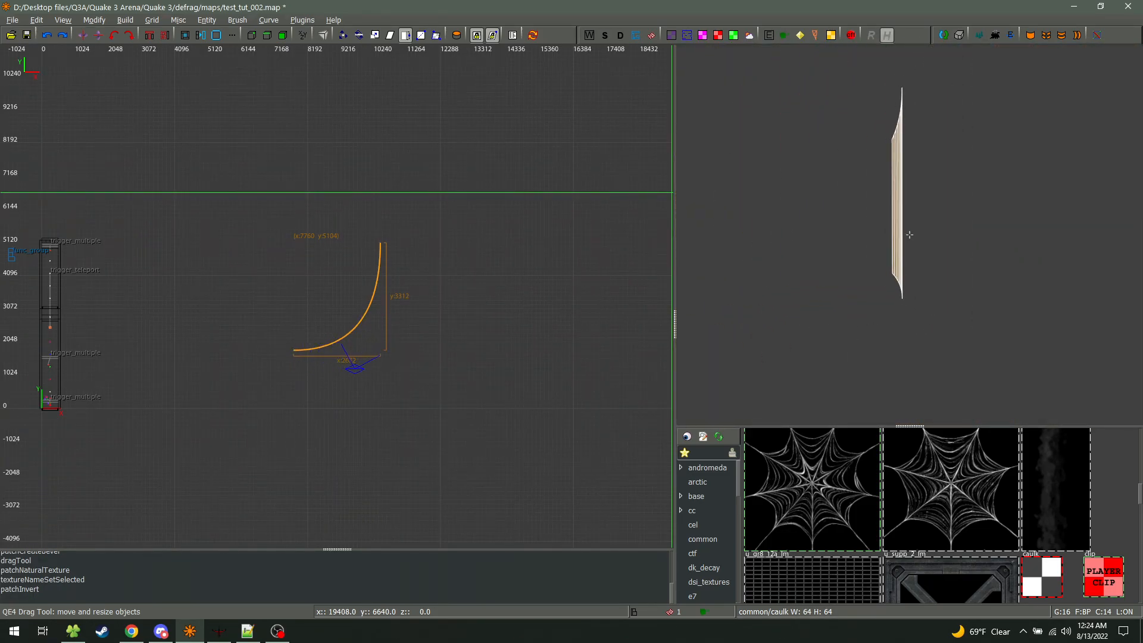
key(w)
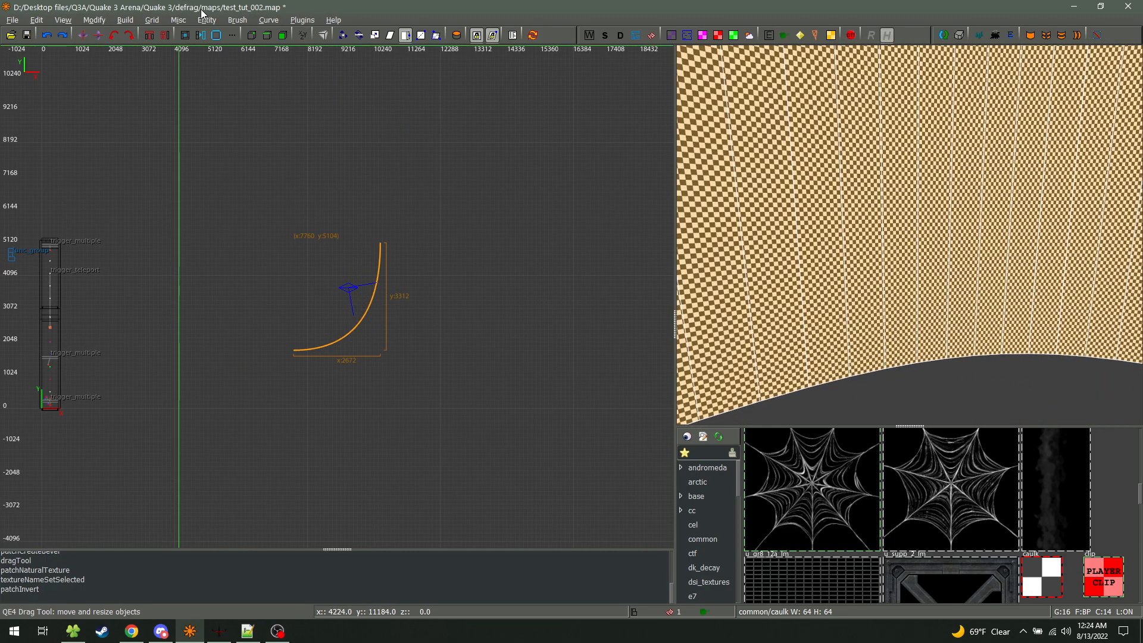
Create an End cap curve from the selected patch and invert it so its inner side renders
click(268, 21)
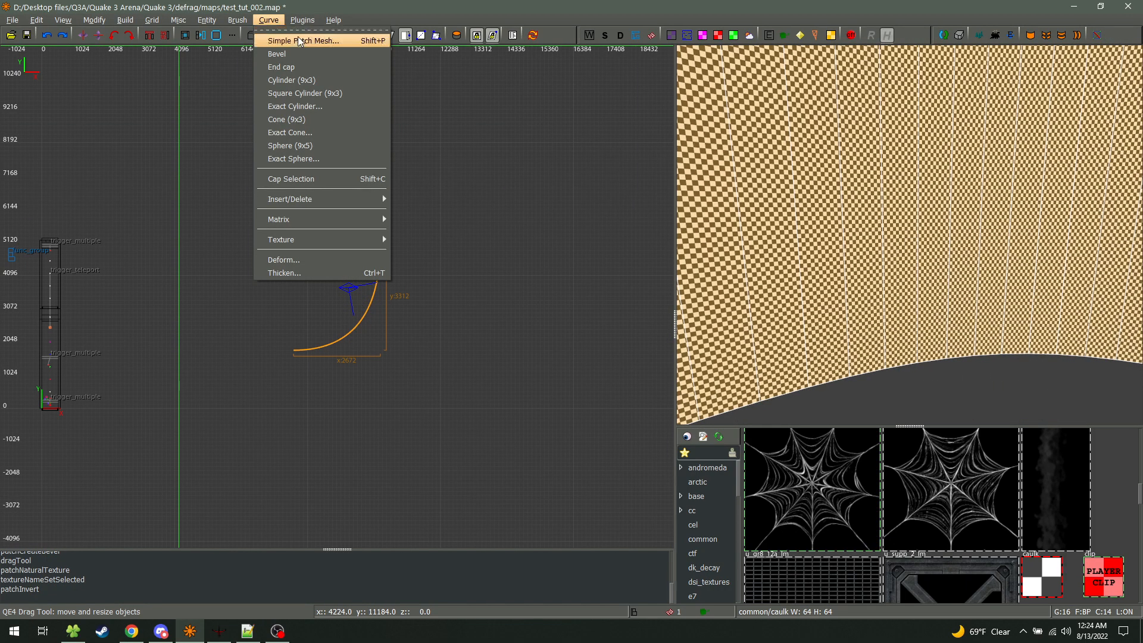
click(312, 66)
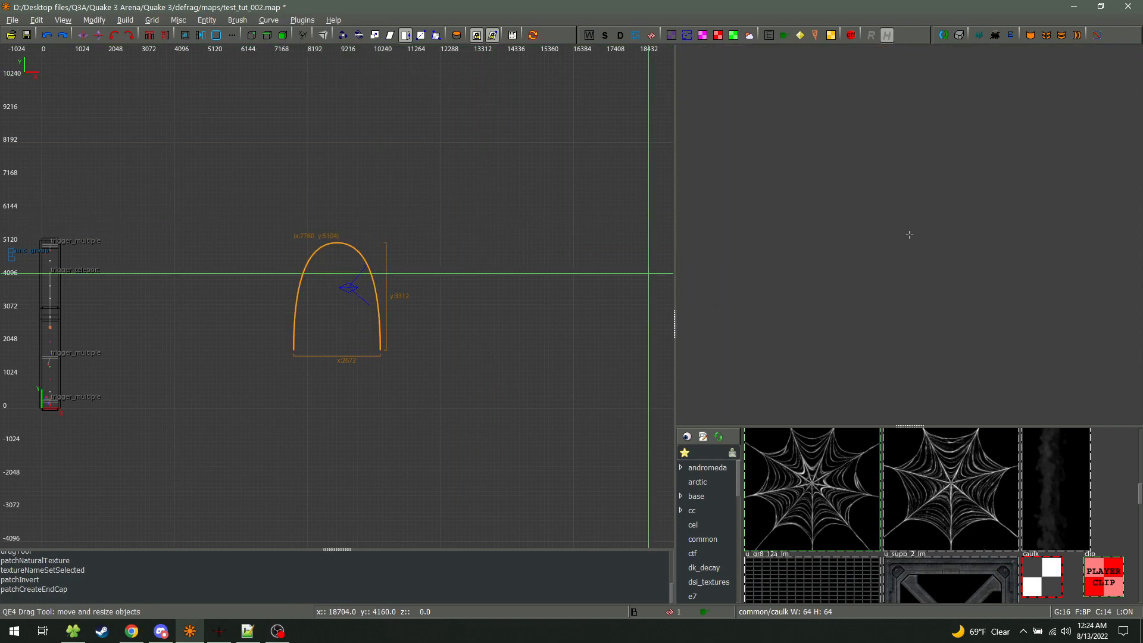
key(ctrl+i)
key(s)
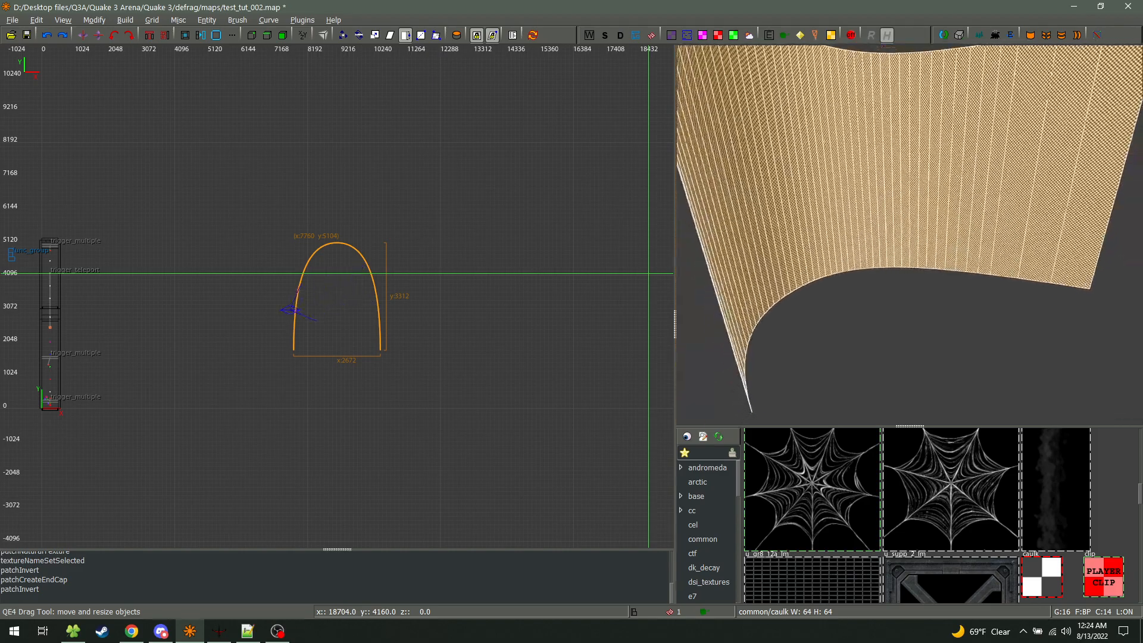
key(d)
key(w)
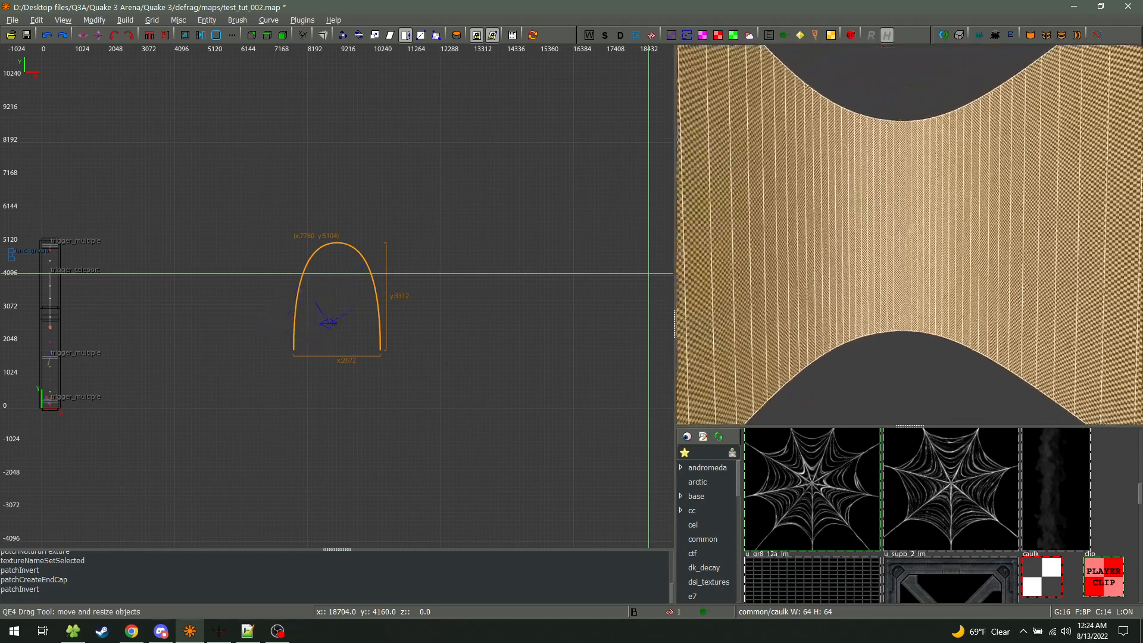
key(q)
Shorten the end cap to about 1216 units along Y and convert it into a Cylinder (9x3)
drag(327, 416, 324, 346)
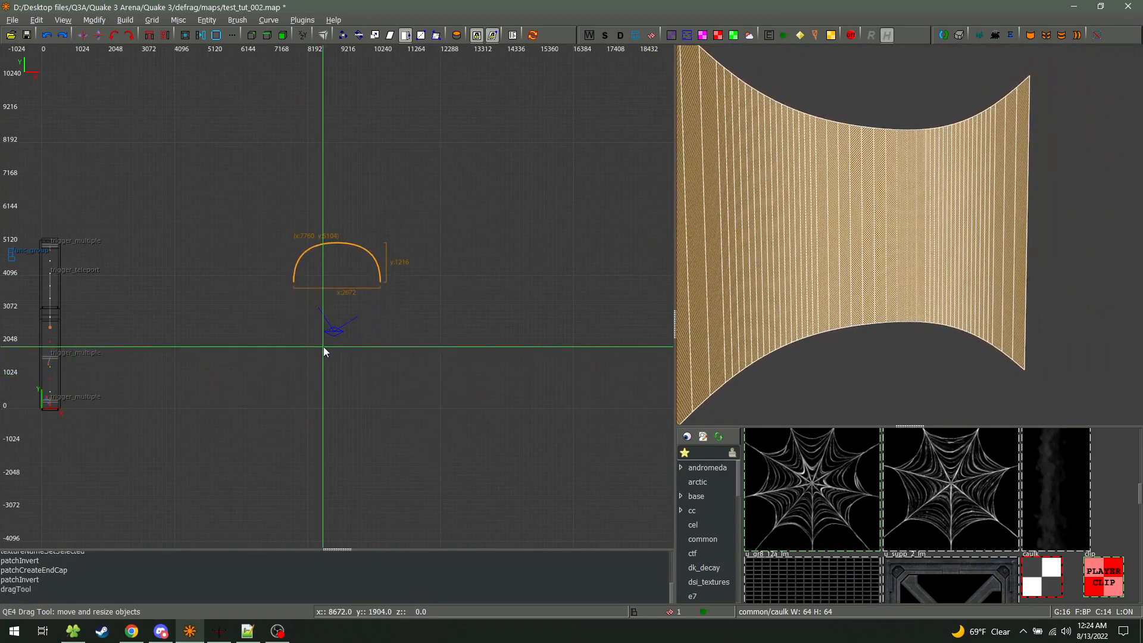
scroll(325, 351, up, 8)
scroll(396, 326, down, 3)
click(269, 20)
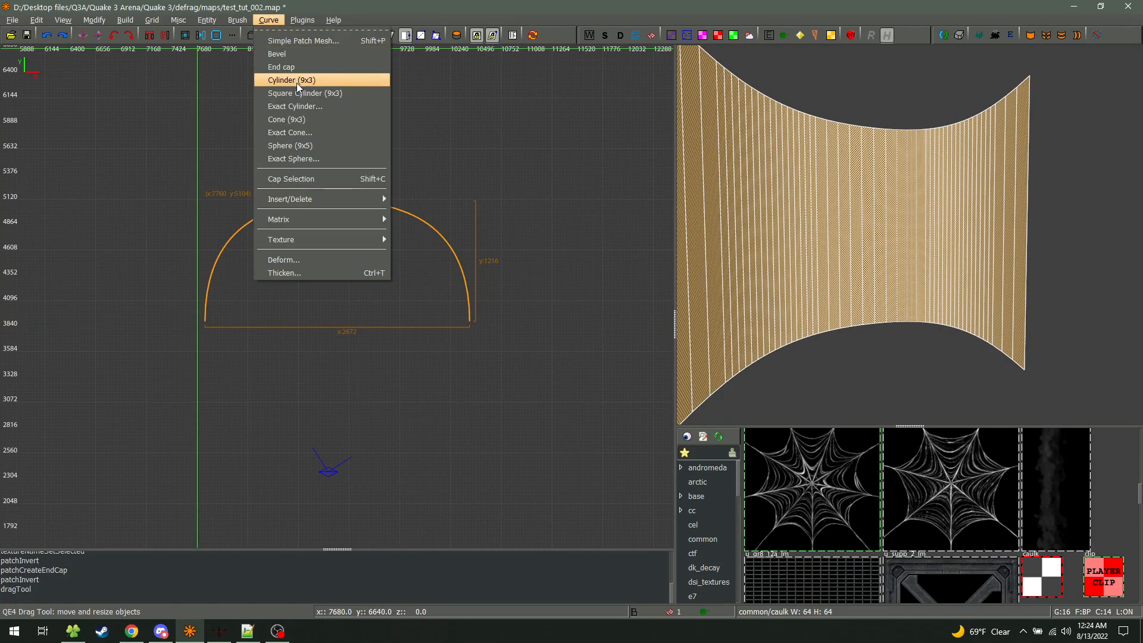
click(320, 79)
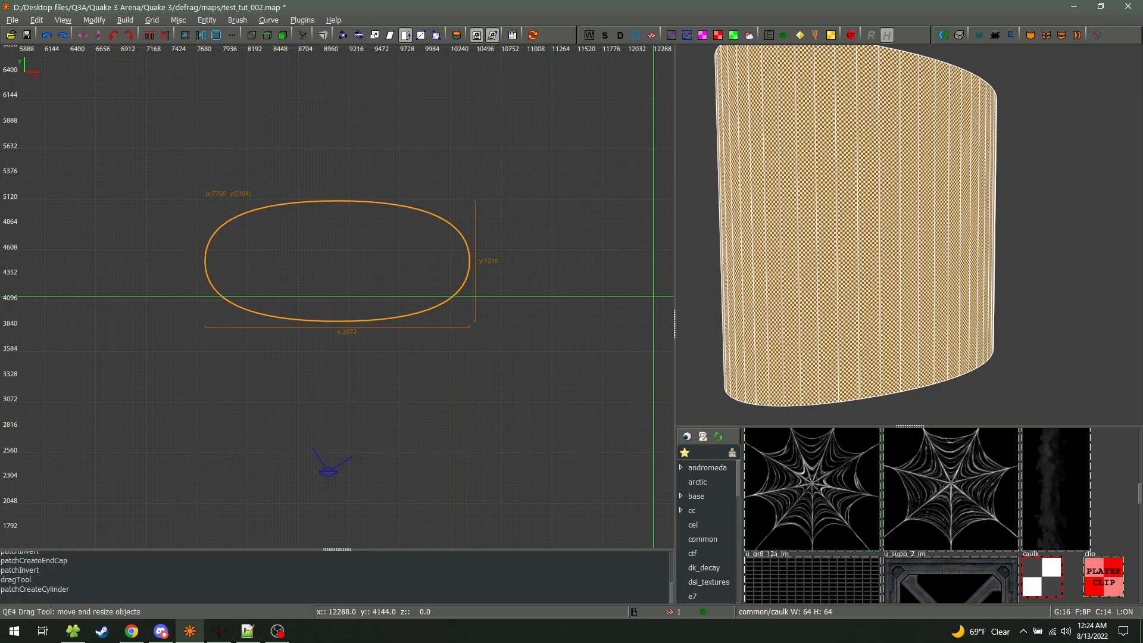
key(Left)
key(Left)
key(Left)
key(Left)
Shrink the cylinder's footprint to about 240 by 256 units in the top view
drag(565, 262, 392, 251)
drag(242, 165, 241, 206)
scroll(241, 206, up, 5)
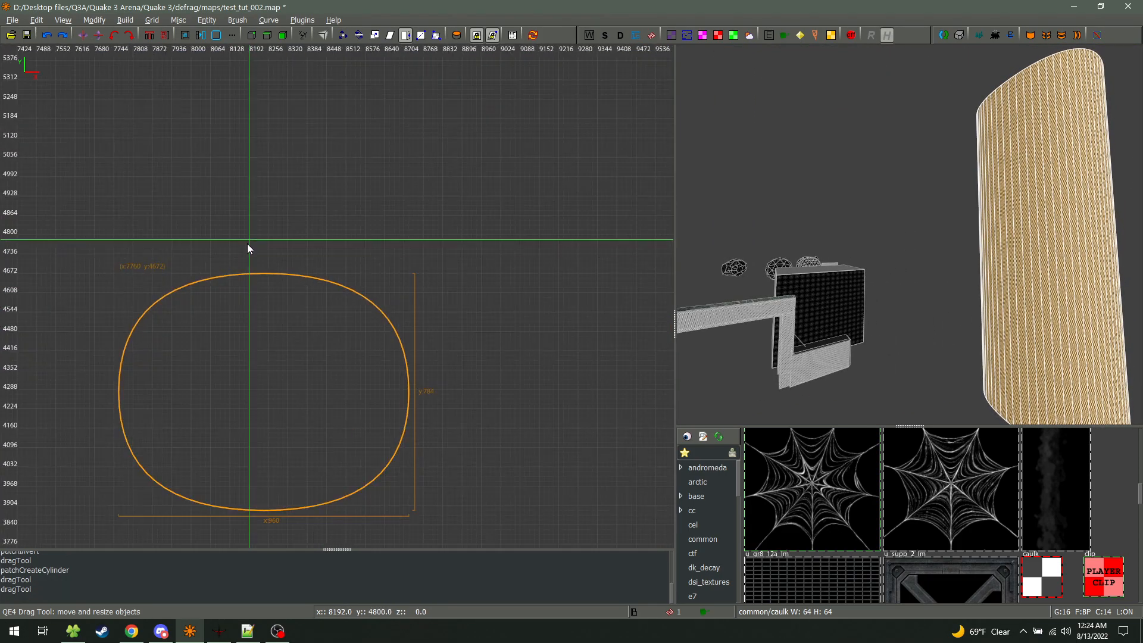
drag(430, 435, 309, 316)
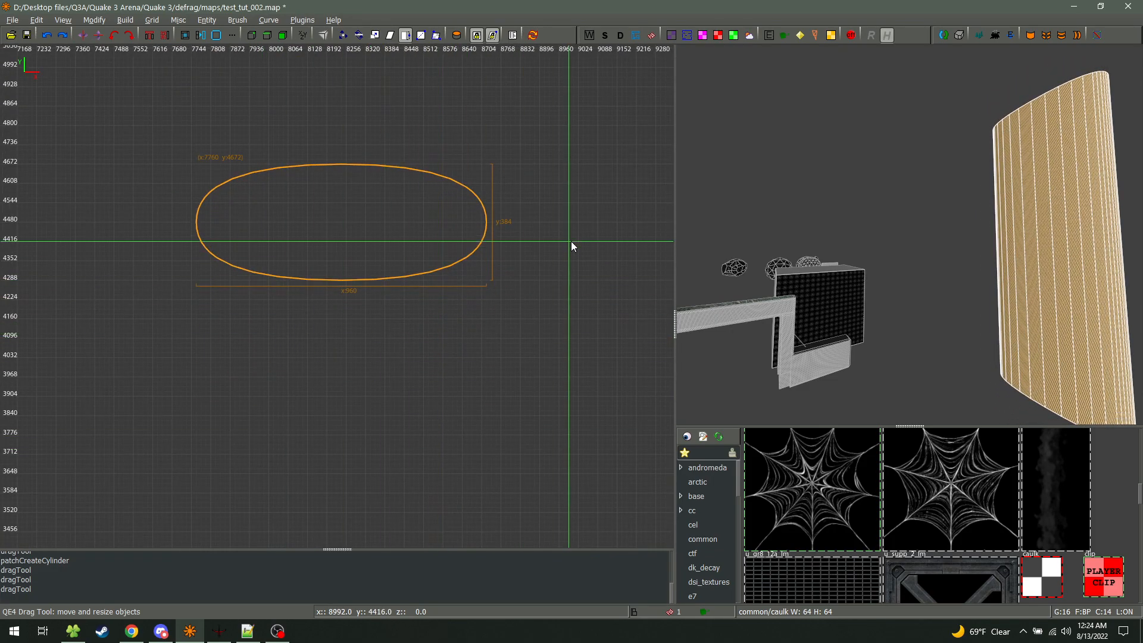
drag(572, 245, 352, 242)
scroll(230, 299, up, 5)
right_drag(229, 295, 404, 321)
drag(236, 453, 249, 341)
drag(511, 181, 440, 181)
Reduce the cylinder's height to about 512 units in a side view and apply natural texturing to it
mouse_move(1054, 250)
right_down()
mouse_move(909, 235)
mouse_move(1053, 250)
right_up()
key(ctrl+Tab)
scroll(351, 297, down, 6)
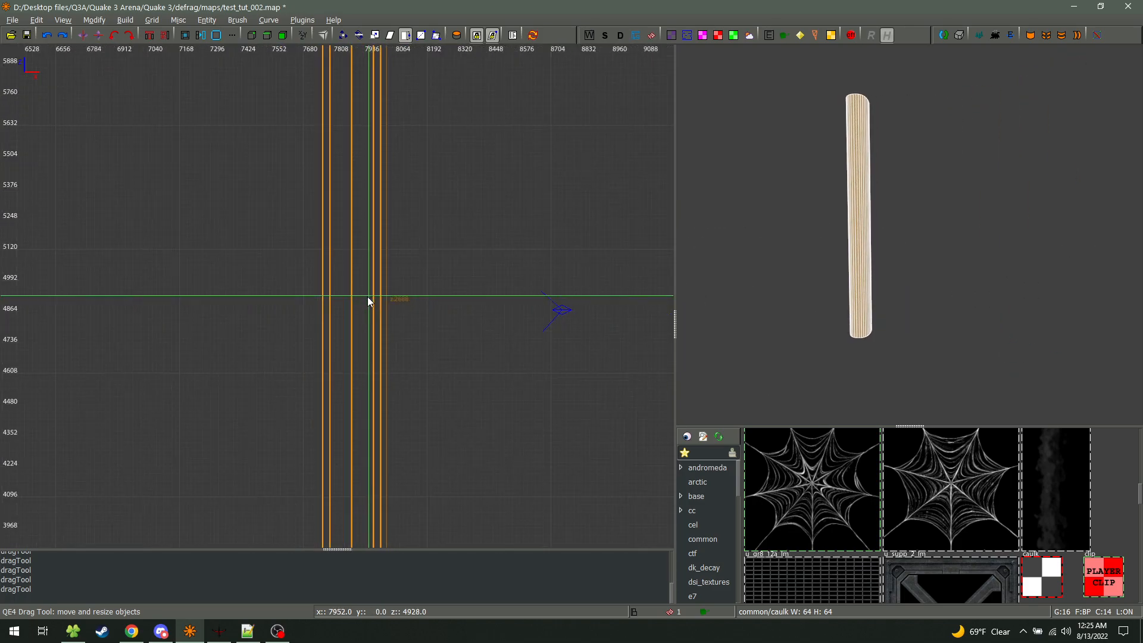
drag(389, 80, 371, 363)
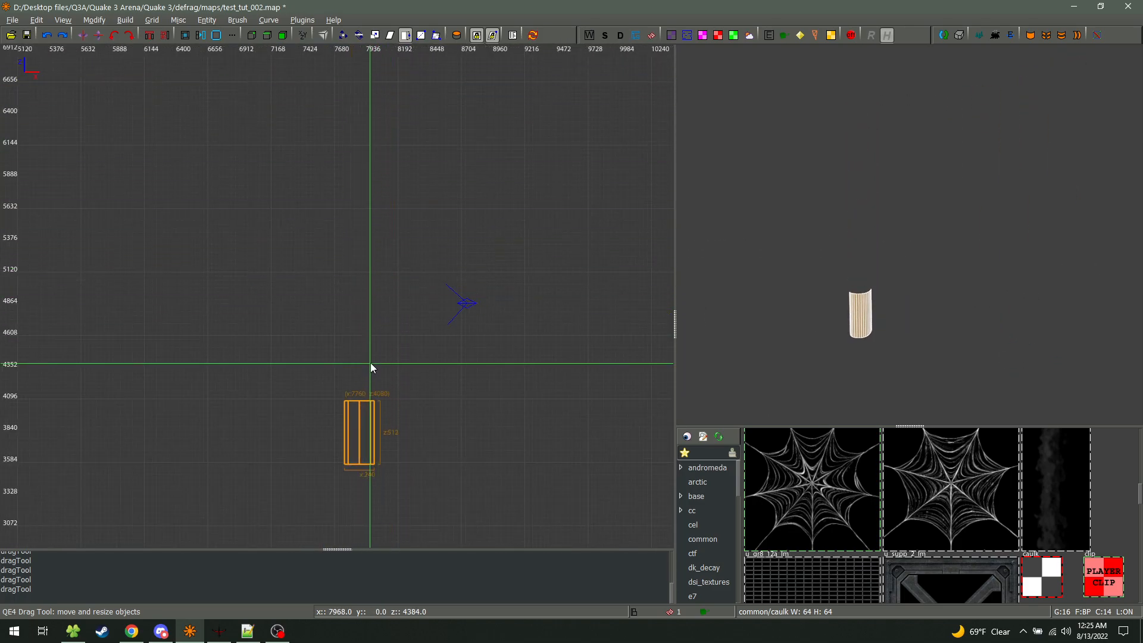
key(ctrl+n)
right_click(909, 234)
key(w)
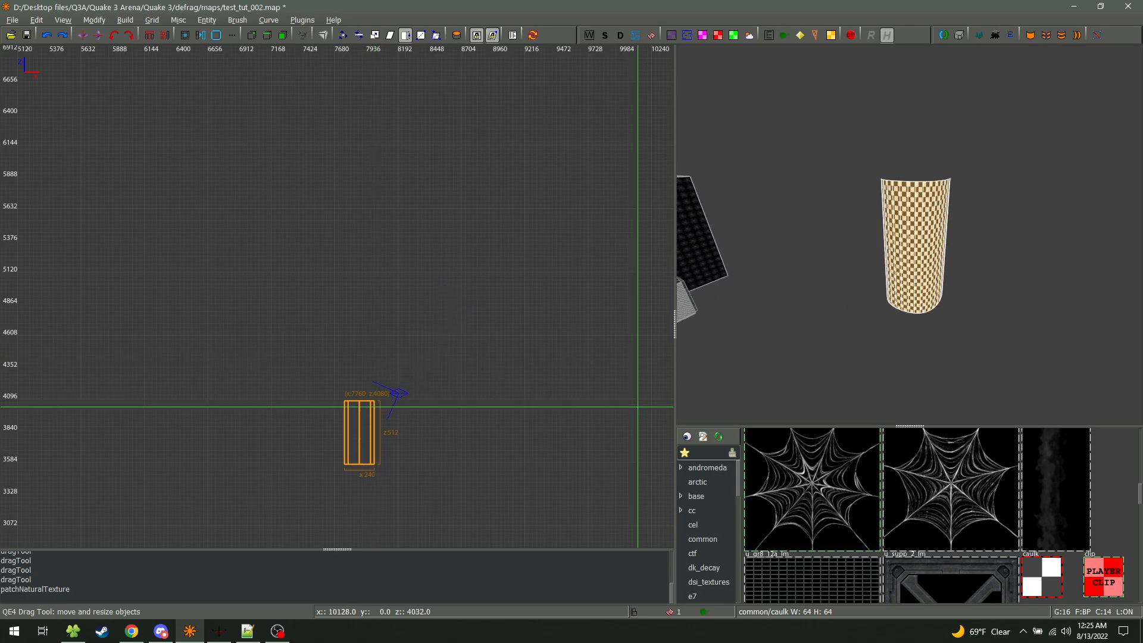
Try pulling individual control points on the cylinder's upper rim upward in vertex mode, then undo the changes
right_click(909, 234)
scroll(424, 393, down, 1)
right_drag(424, 393, 432, 337)
scroll(433, 312, up, 6)
key(v)
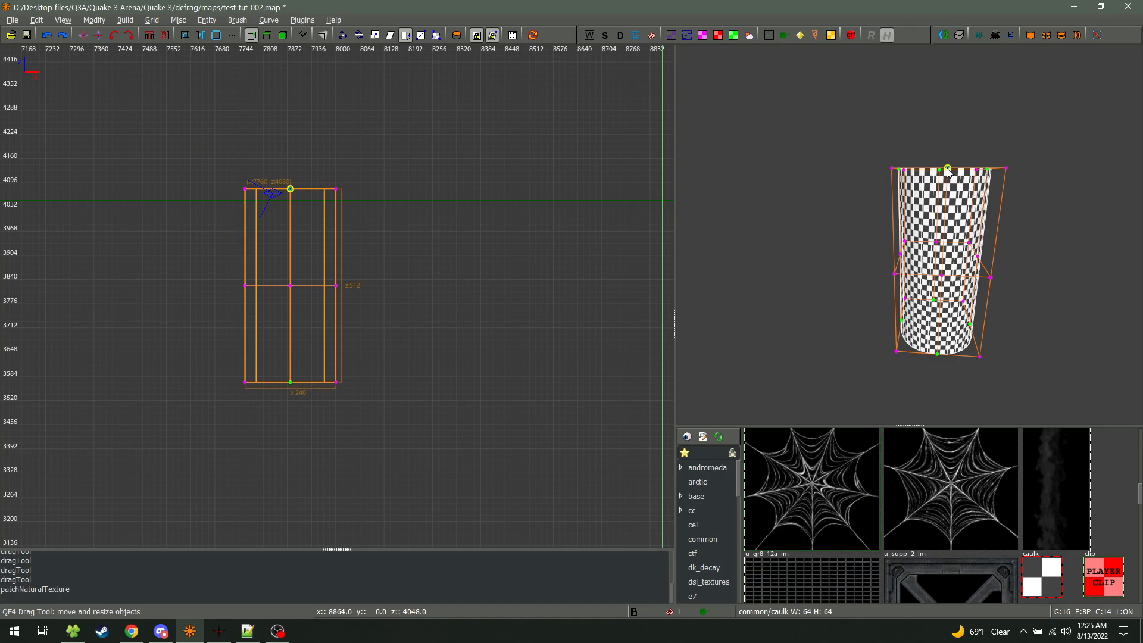
drag(948, 169, 952, 78)
key(ctrl+z)
key(ctrl+Tab)
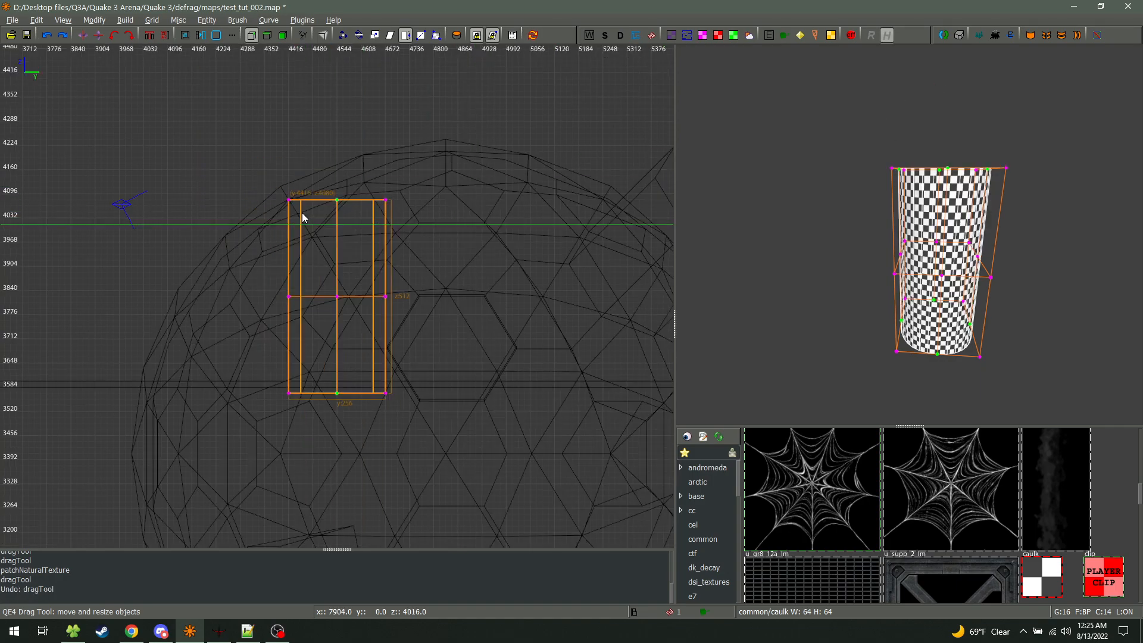
drag(385, 199, 391, 104)
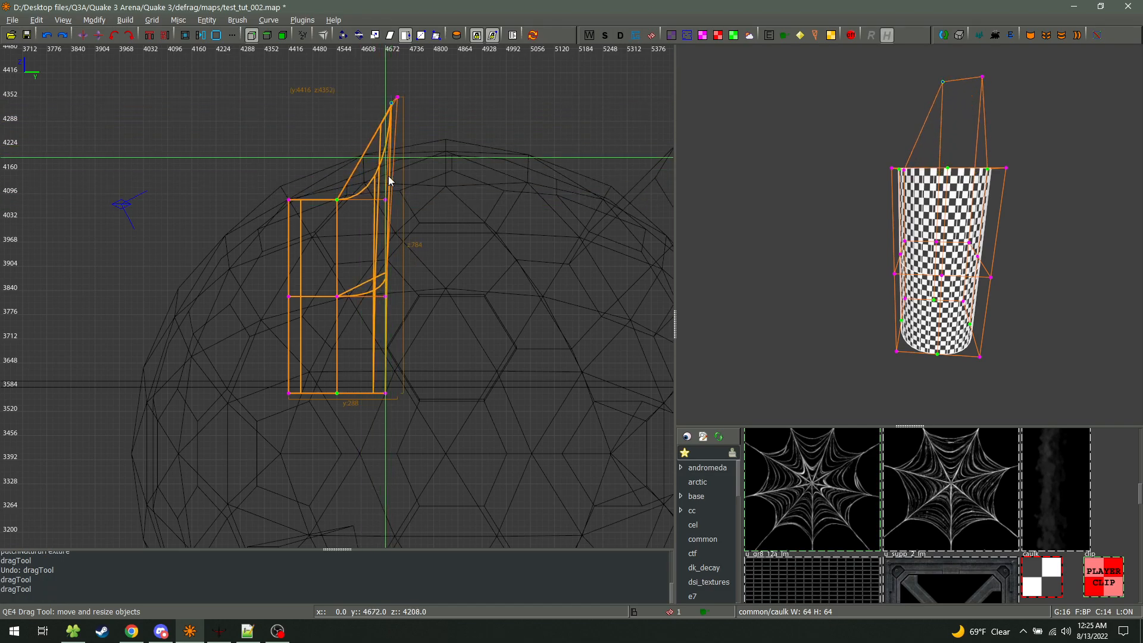
key(ctrl+z)
key(ctrl+z)
key(ctrl+z)
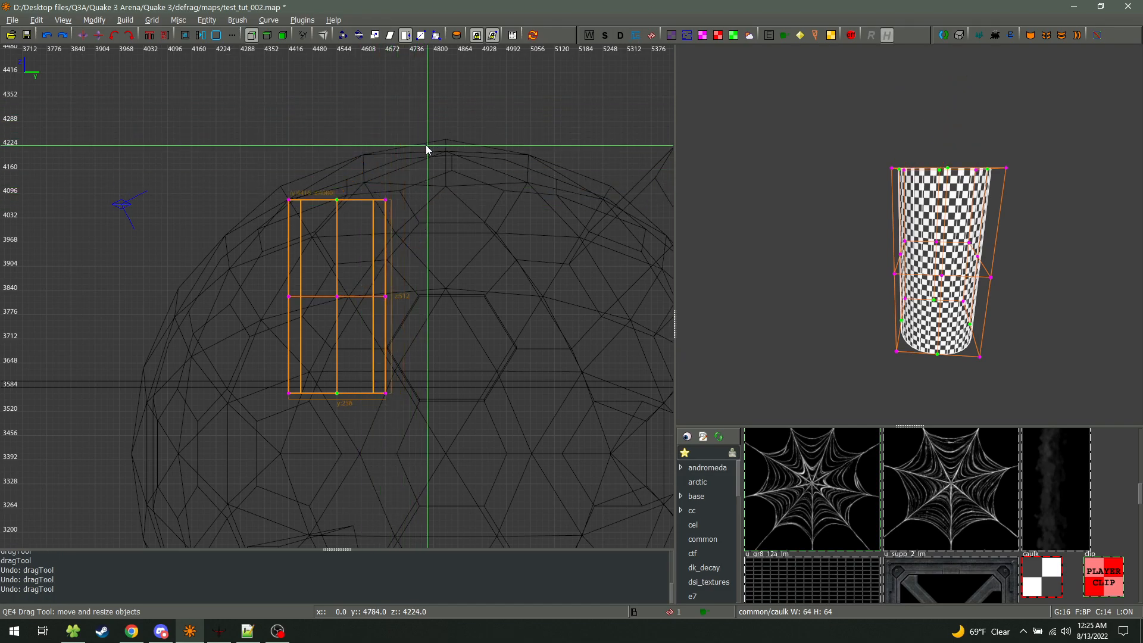
Try moving the area-selected upper control points of the cylinder downward, then undo the move
shift+drag(263, 235, 481, 153)
drag(388, 202, 356, 431)
key(ctrl+Tab)
key(ctrl+Tab)
key(ctrl+z)
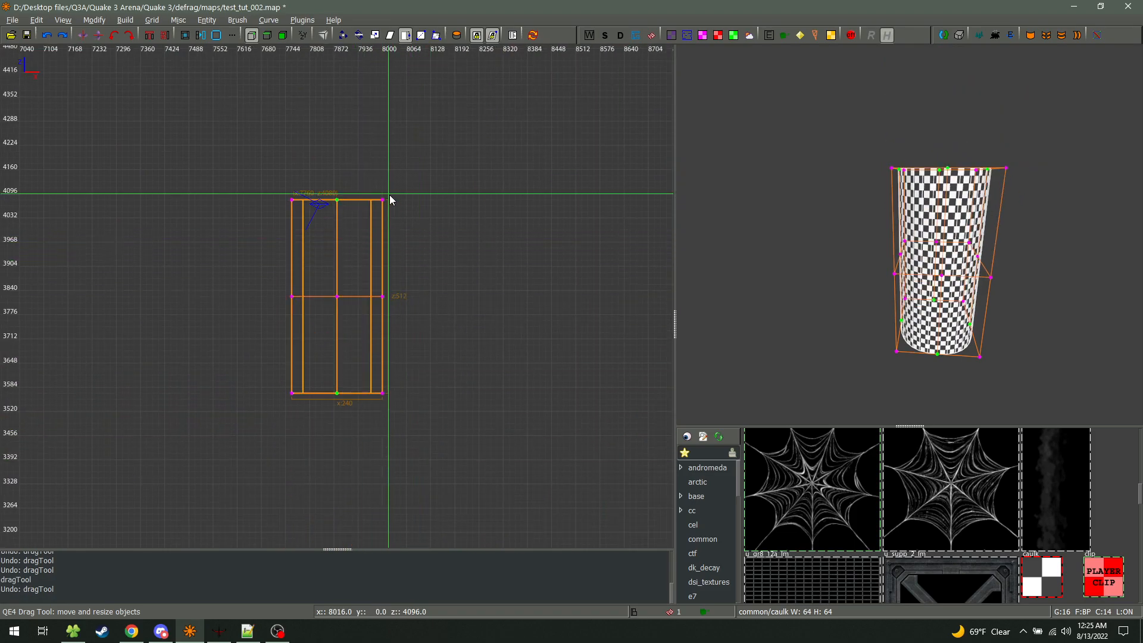
Bend the cylinder into an elbow by moving its area-selected upper and middle control points sideways and down
drag(385, 199, 535, 210)
shift+drag(379, 175, 593, 234)
drag(293, 295, 299, 248)
shift+drag(243, 224, 416, 278)
drag(527, 214, 481, 239)
shift+drag(464, 187, 515, 241)
shift+drag(460, 283, 483, 306)
drag(482, 214, 482, 254)
scroll(909, 234, up, 3)
Leave vertex editing, clear the selection and examine the bent pipe from the side
key(d)
key(v)
key(s)
key(d)
key(w)
right_click(909, 234)
key(Escape)
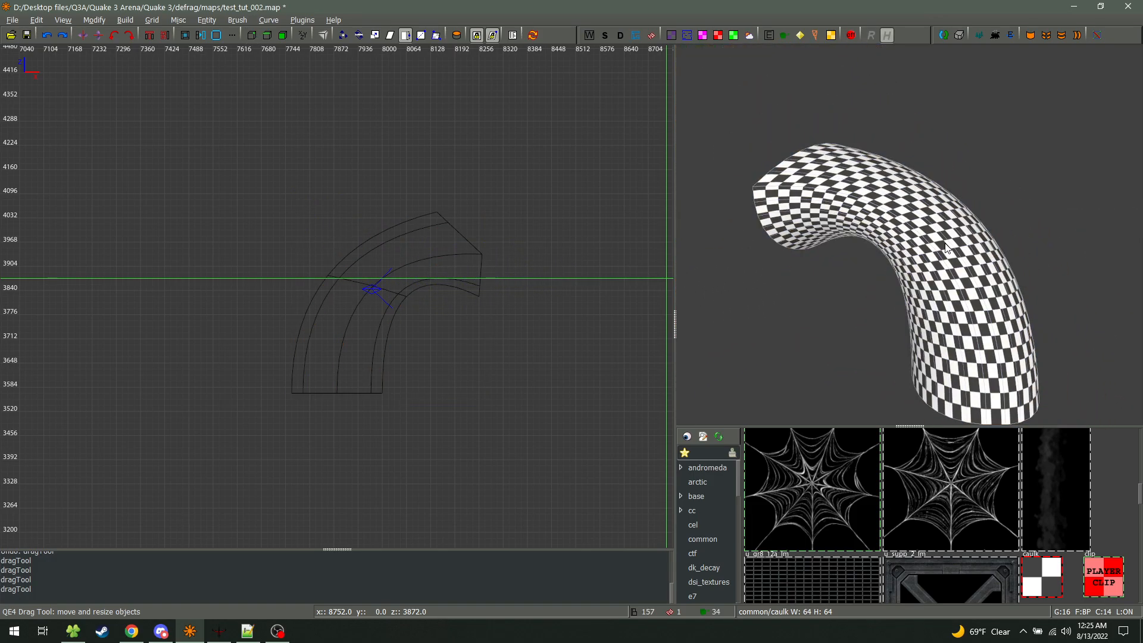
Reselect the bent pipe and undo its control point moves and natural texturing
shift+click(872, 226)
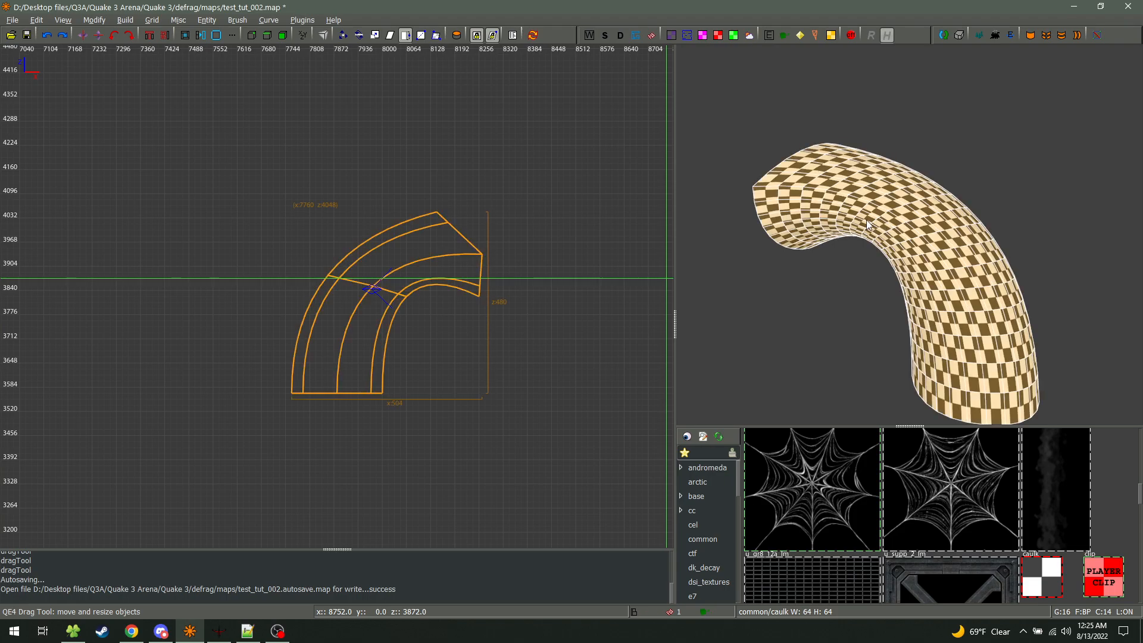
click(267, 20)
click(316, 93)
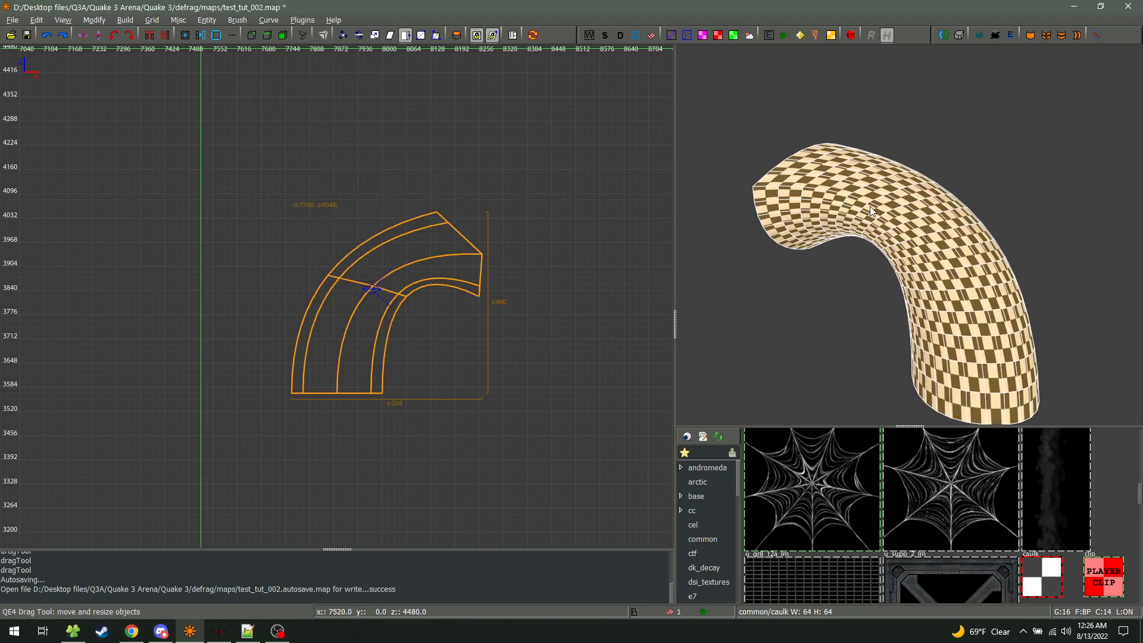
key(ctrl+z)
key(ctrl+z)
key(ctrl+z)
key(ctrl+z)
key(ctrl+z)
key(ctrl+Tab)
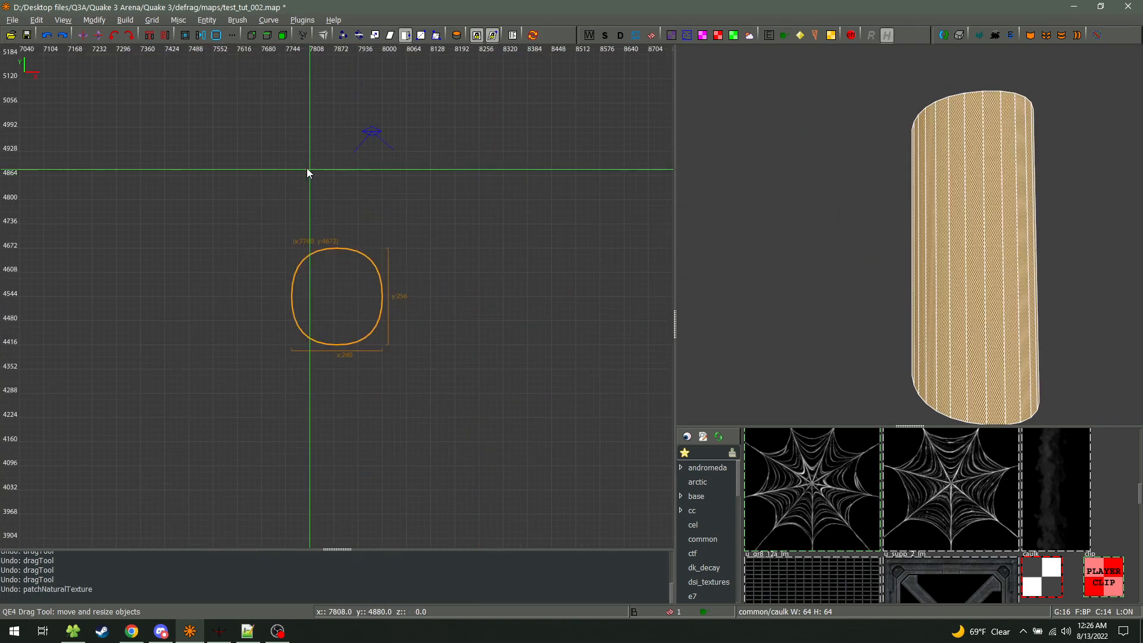
Convert the cylinder into a Square Cylinder (9x3) and examine its sides from several angles
click(237, 20)
mouse_move(269, 21)
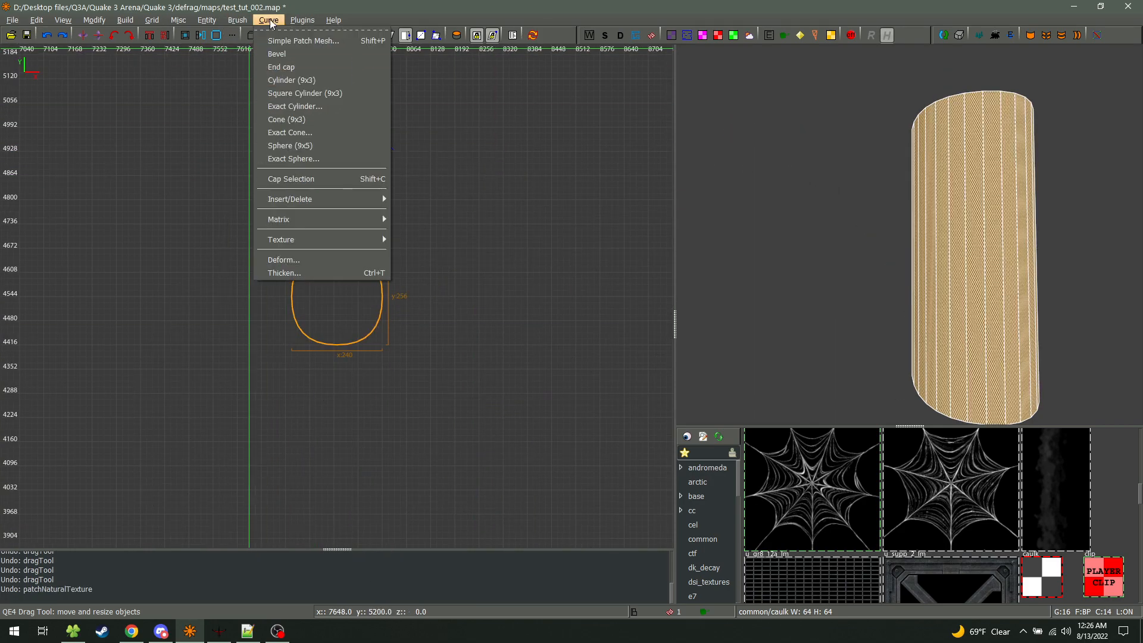
click(331, 93)
right_click(802, 280)
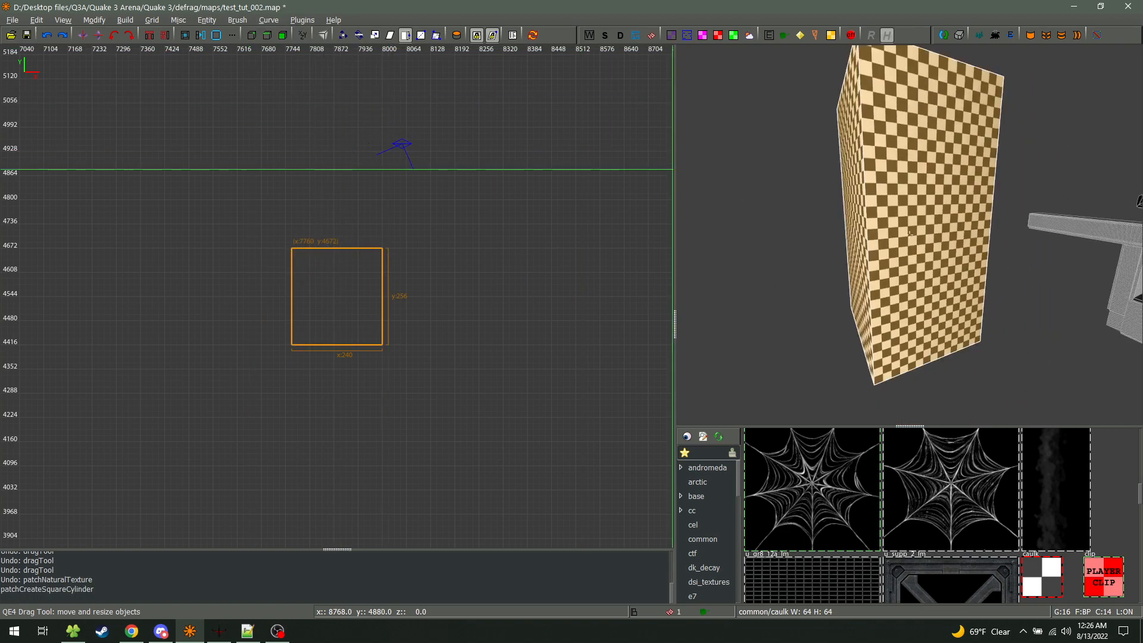
key(w)
key(a)
key(d)
key(w)
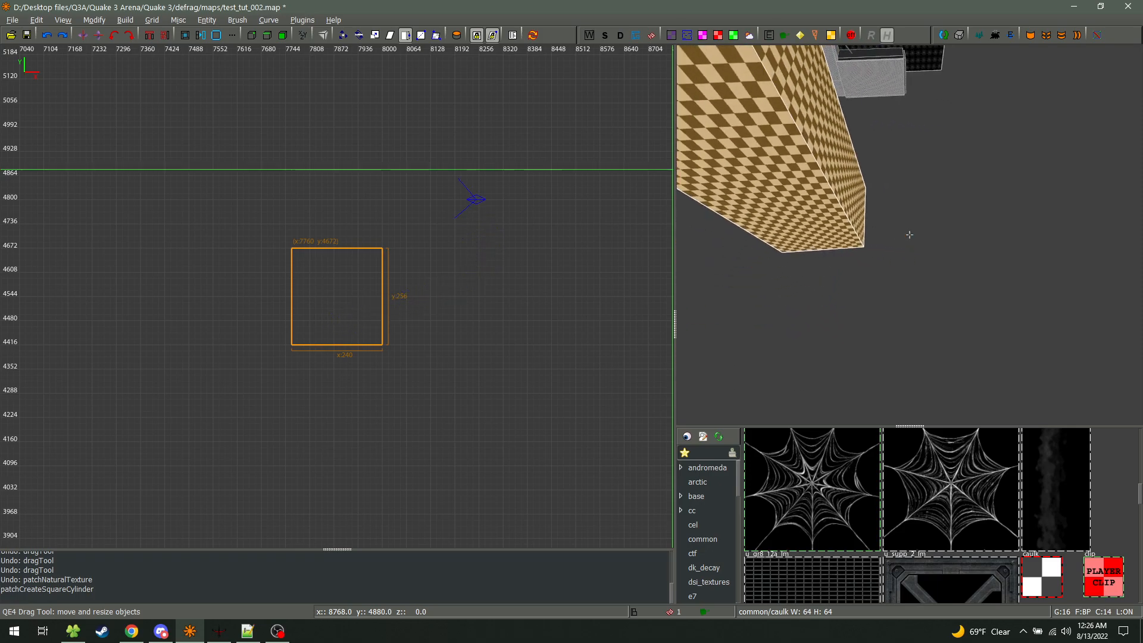
key(d)
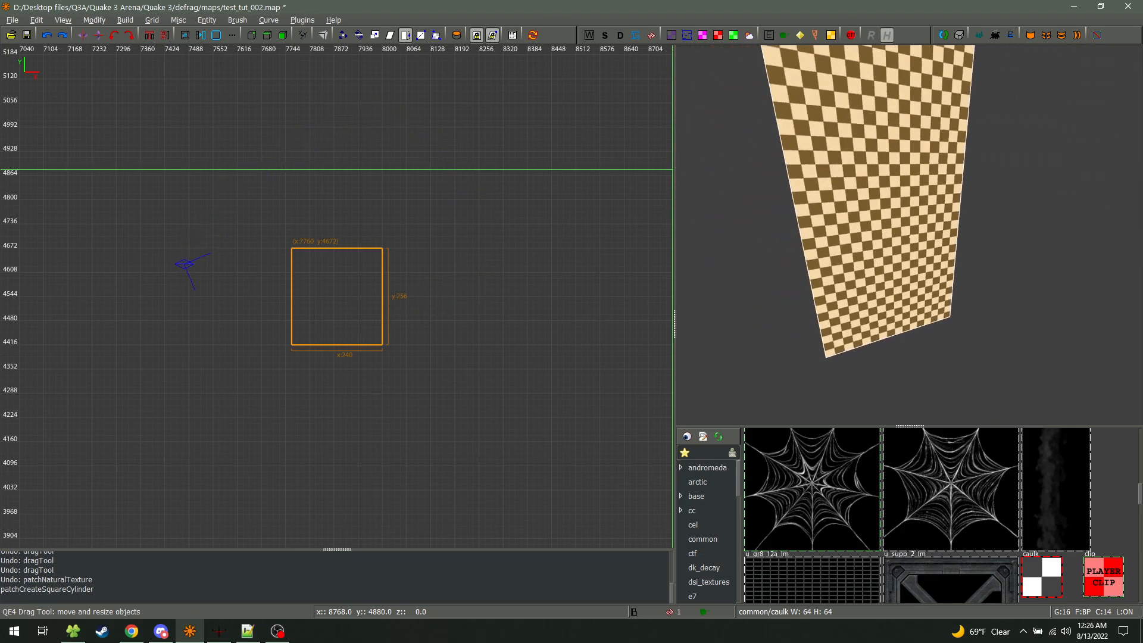
right_click(910, 235)
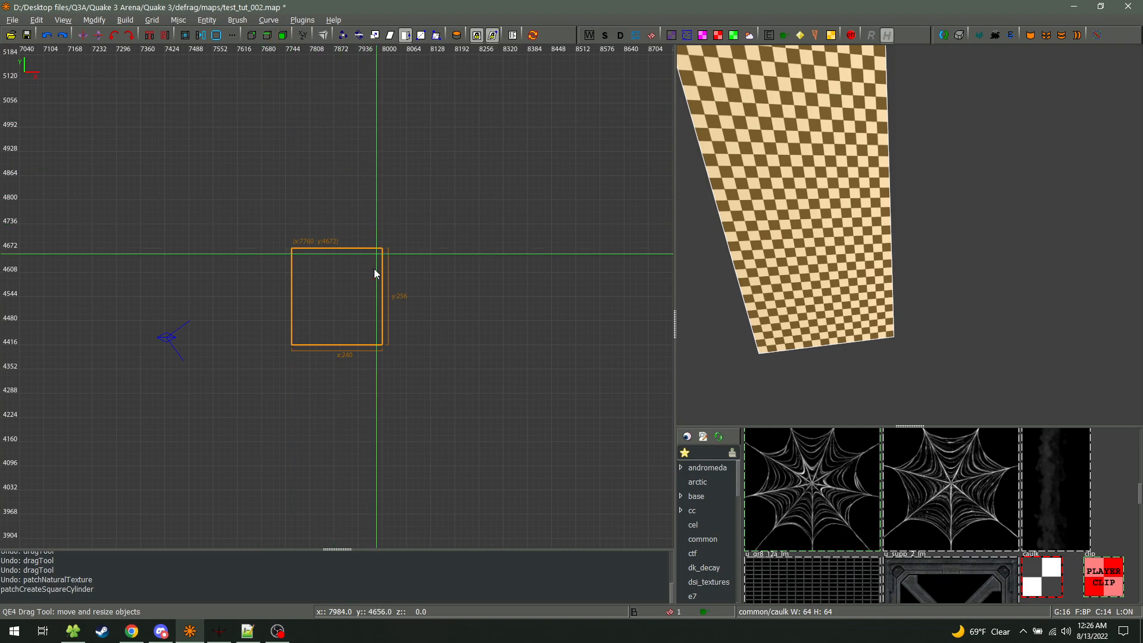
Draw a box brush beside the square cylinder for comparison and delete it again
drag(190, 254, 269, 333)
key(Escape)
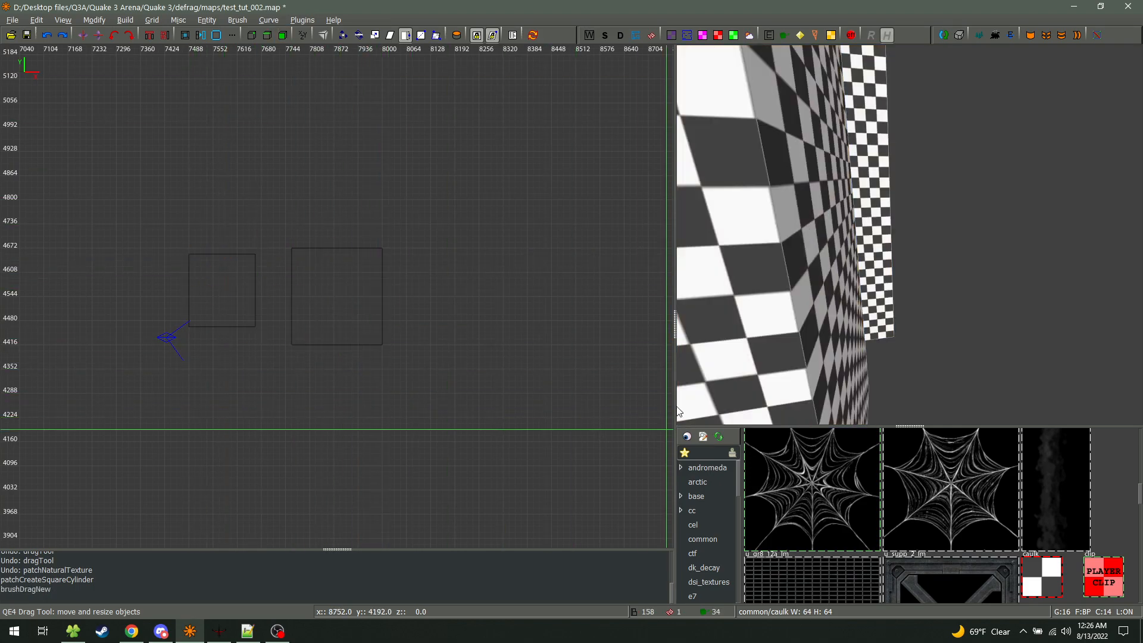
shift+click(852, 234)
key(BackSpace)
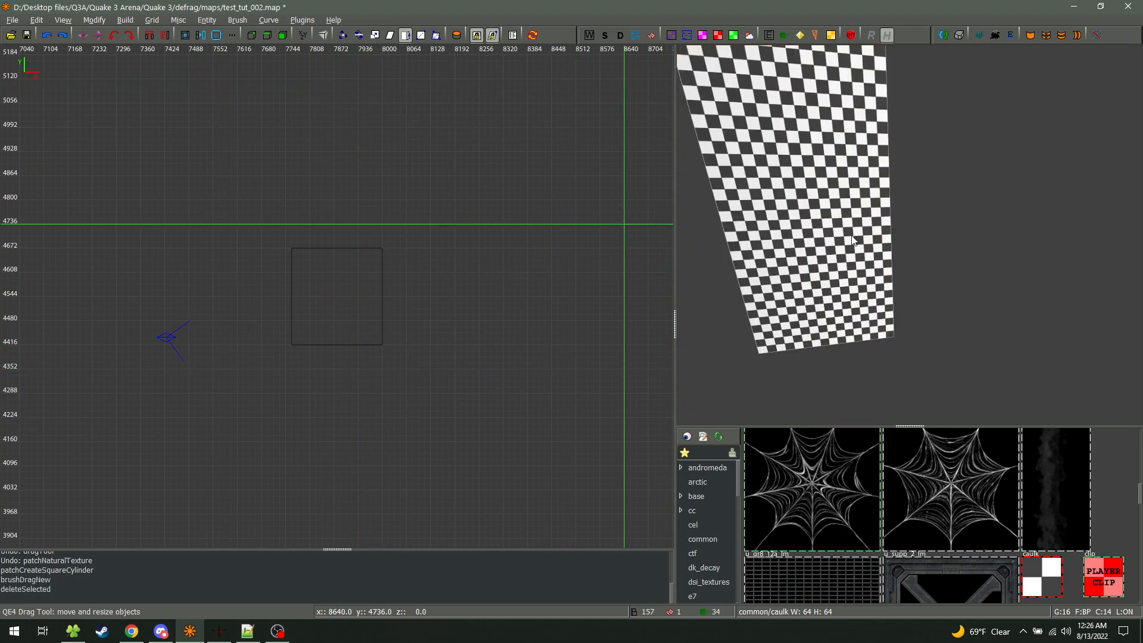
Select the square cylinder, convert it into an Exact Cylinder with width 13 and height 3, and stretch it to about 496 by 440 units
shift+click(851, 242)
click(268, 19)
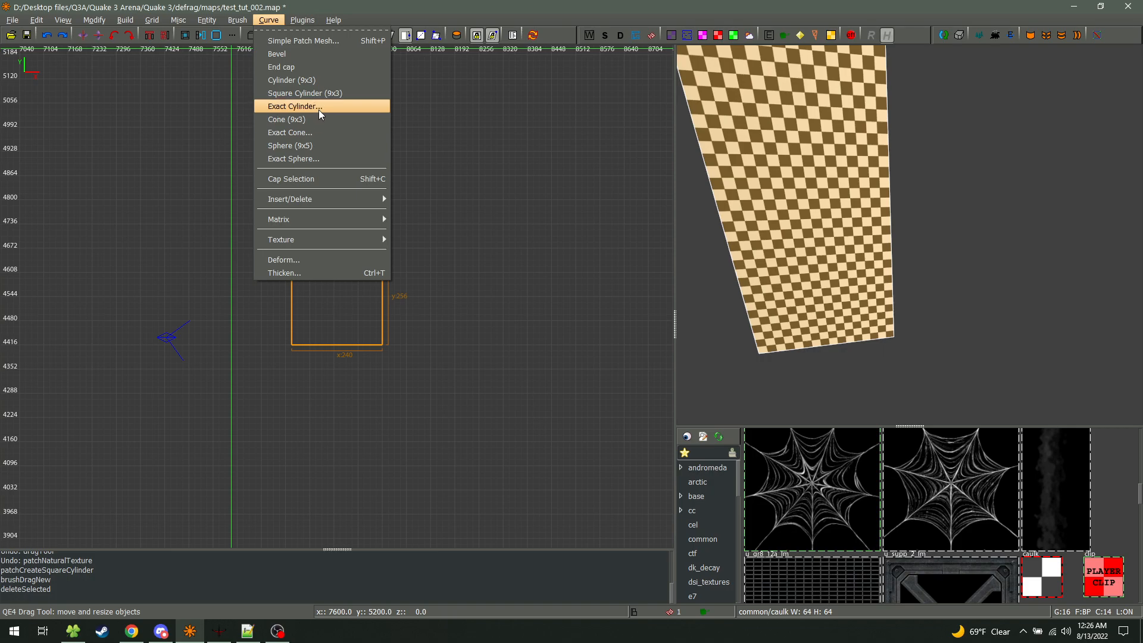
click(349, 115)
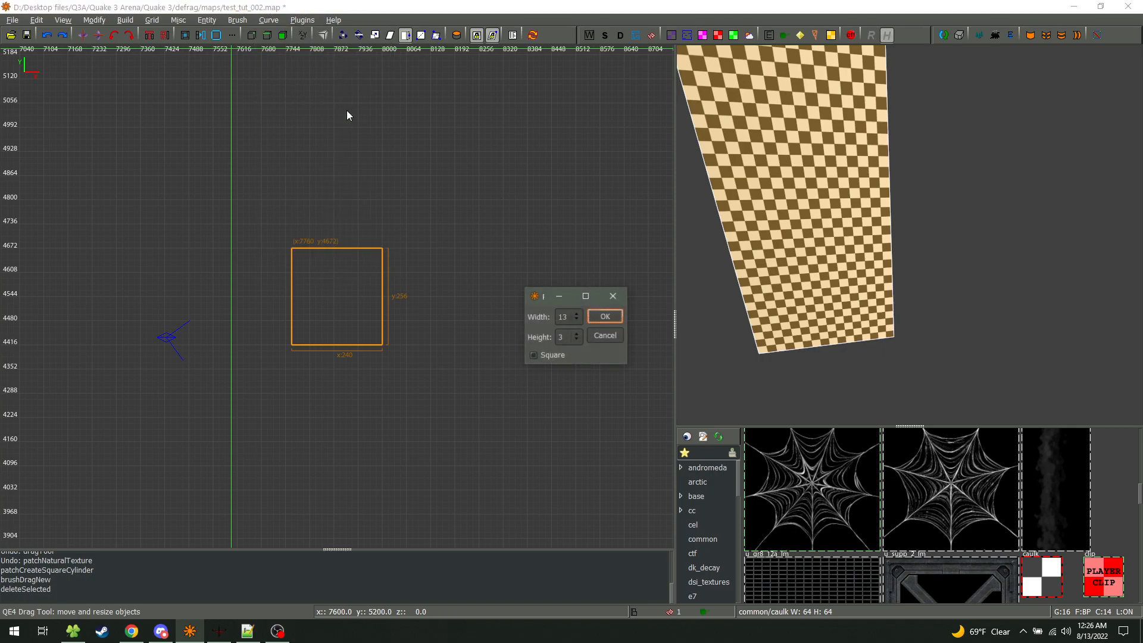
click(604, 318)
drag(340, 214, 340, 238)
drag(472, 341, 446, 452)
Convert the exact cylinder into a Cone (9x3) and look at its shape
click(237, 20)
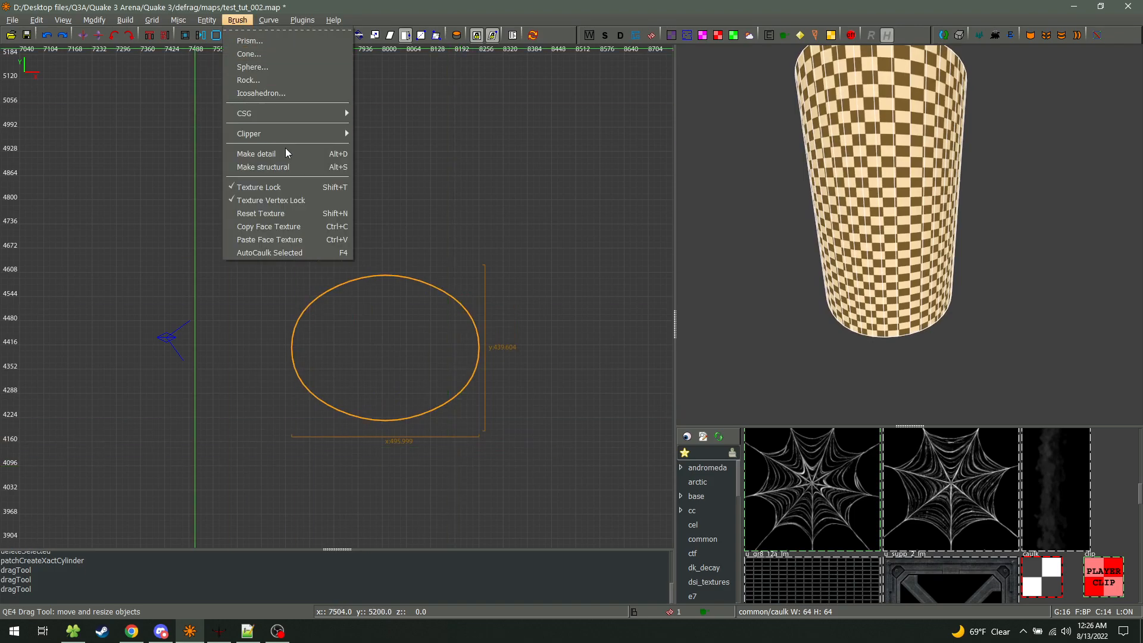
mouse_move(269, 21)
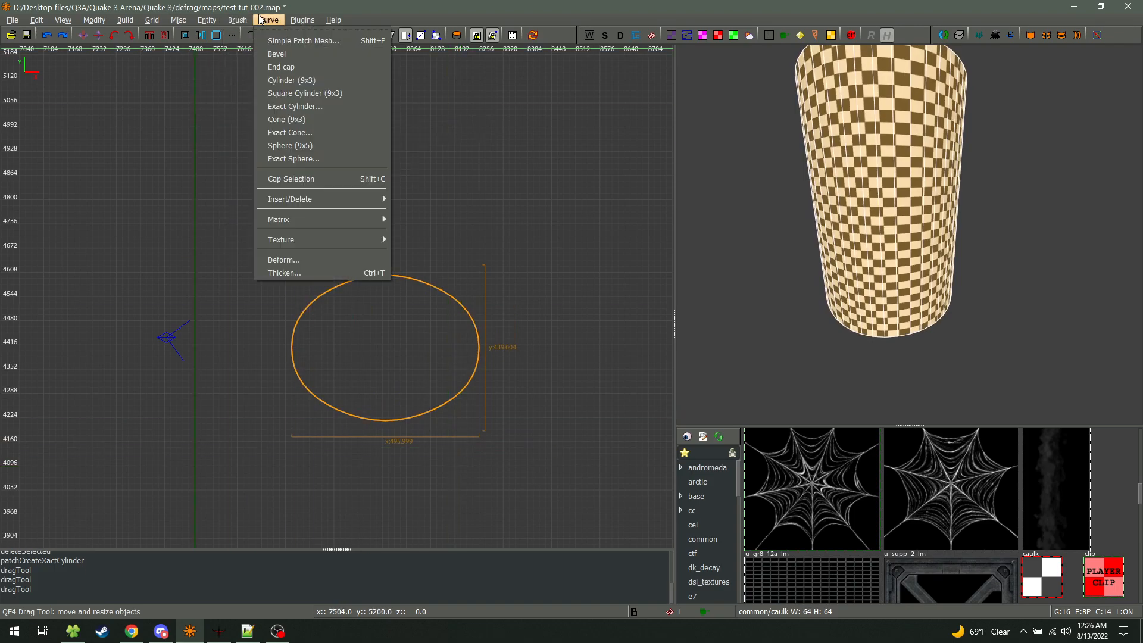
click(323, 118)
right_drag(873, 255, 898, 272)
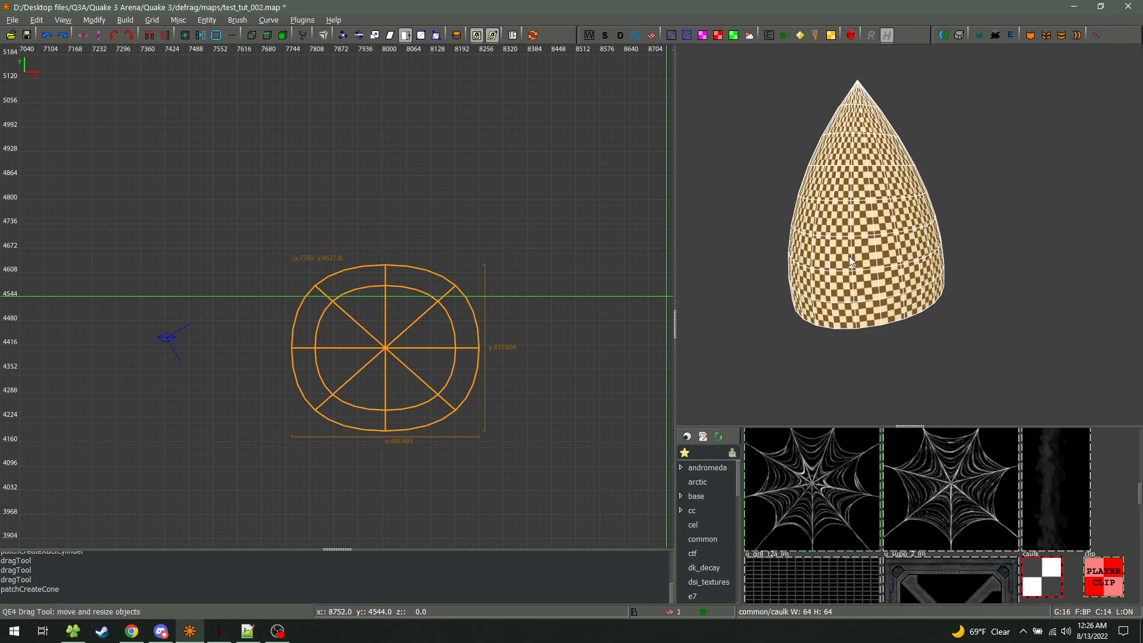
In the front view, stretch the cone to about 752 units tall and apply natural texturing to it
key(ctrl+Tab)
drag(363, 430, 358, 518)
ctrl+right_drag(817, 406, 913, 324)
key(w)
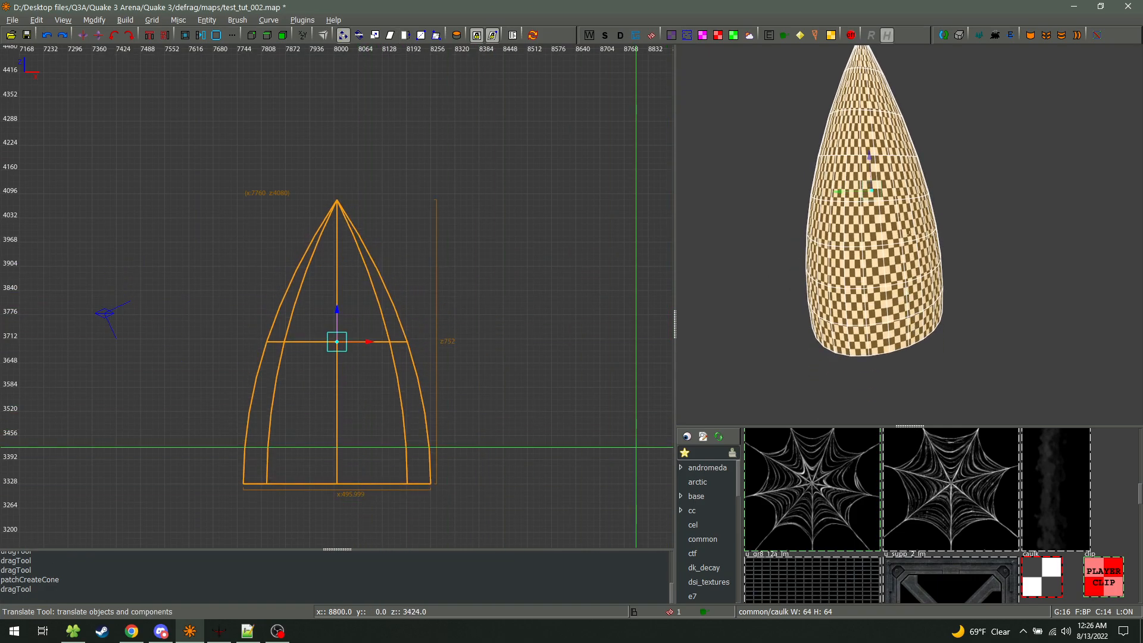
right_drag(908, 234, 910, 235)
key(ctrl+n)
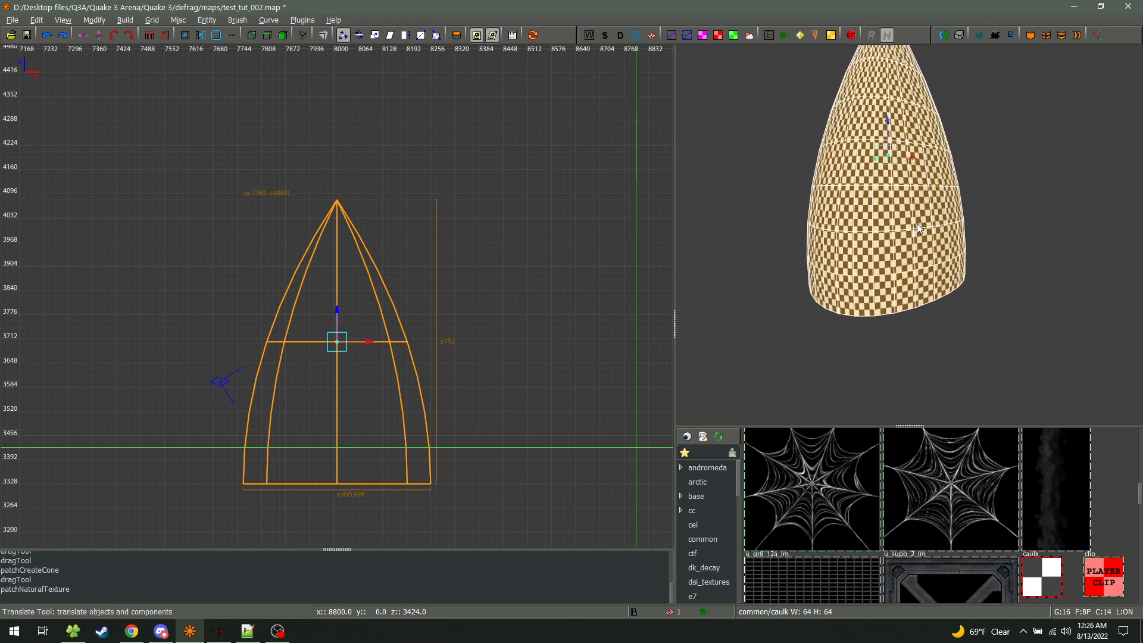
Convert the cone into a Sphere (9x5) and examine it in the top view and in 3D
click(268, 21)
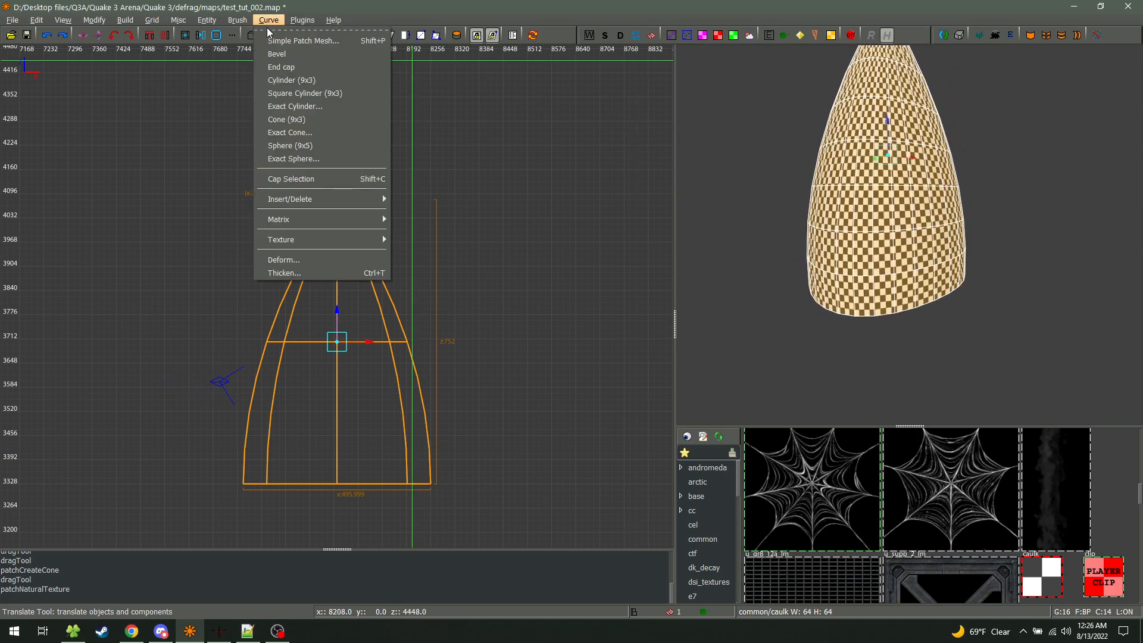
click(323, 146)
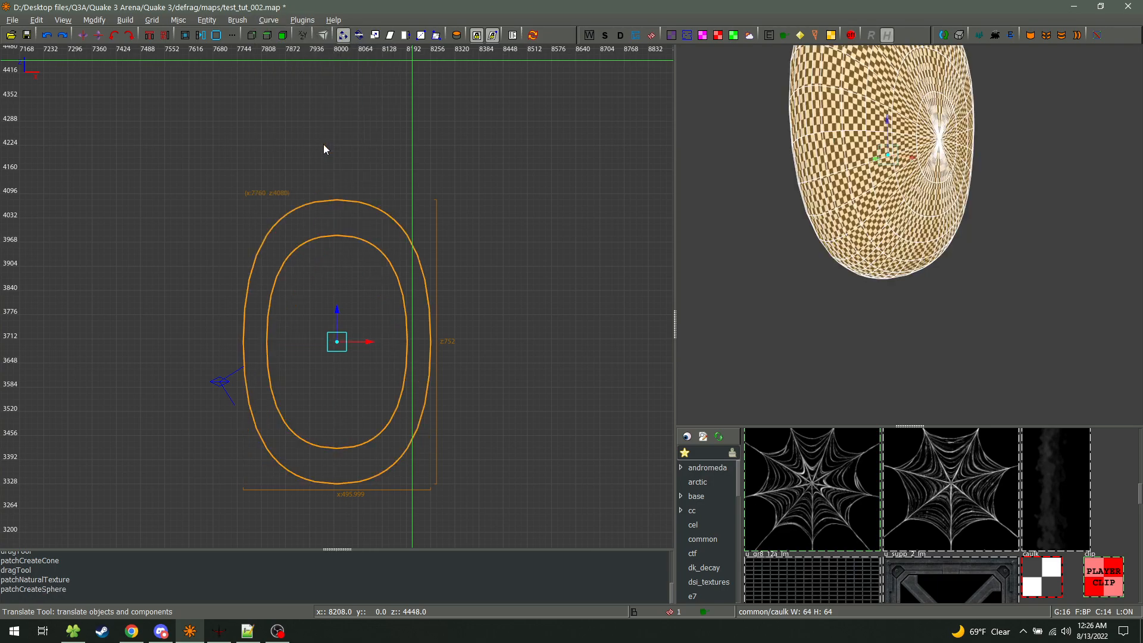
scroll(517, 256, down, 3)
key(q)
key(ctrl+Tab)
key(ctrl+Tab)
right_click(774, 238)
key(w)
key(a)
right_click(841, 271)
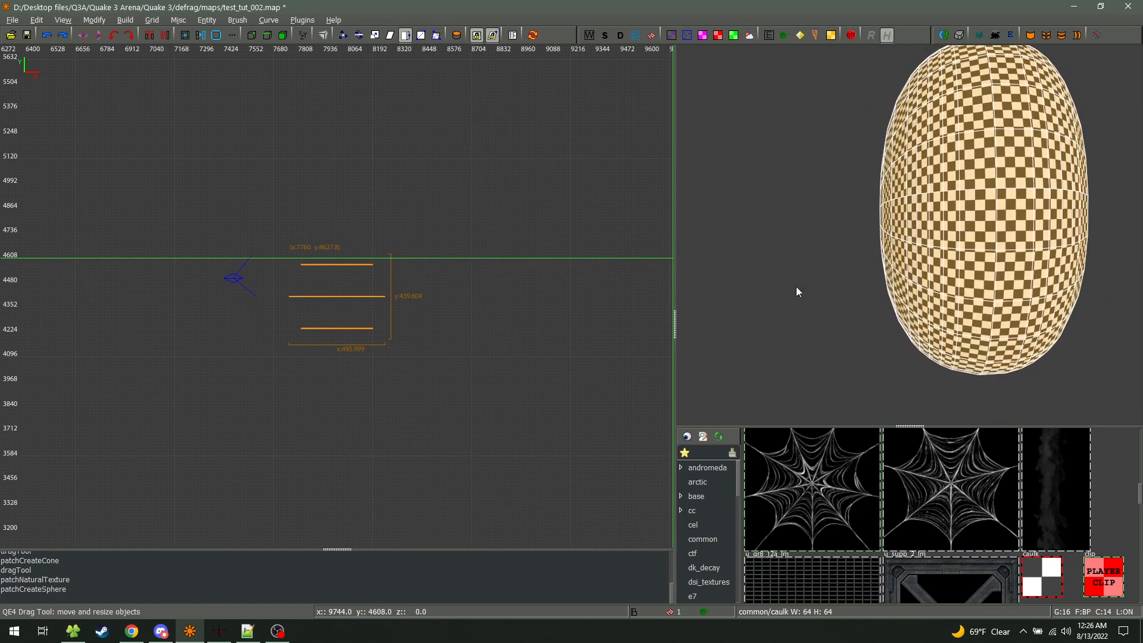
Stretch the sphere in the top view to about 1008 by 856 units
drag(402, 426, 405, 507)
right_click(774, 360)
key(s)
key(d)
key(d)
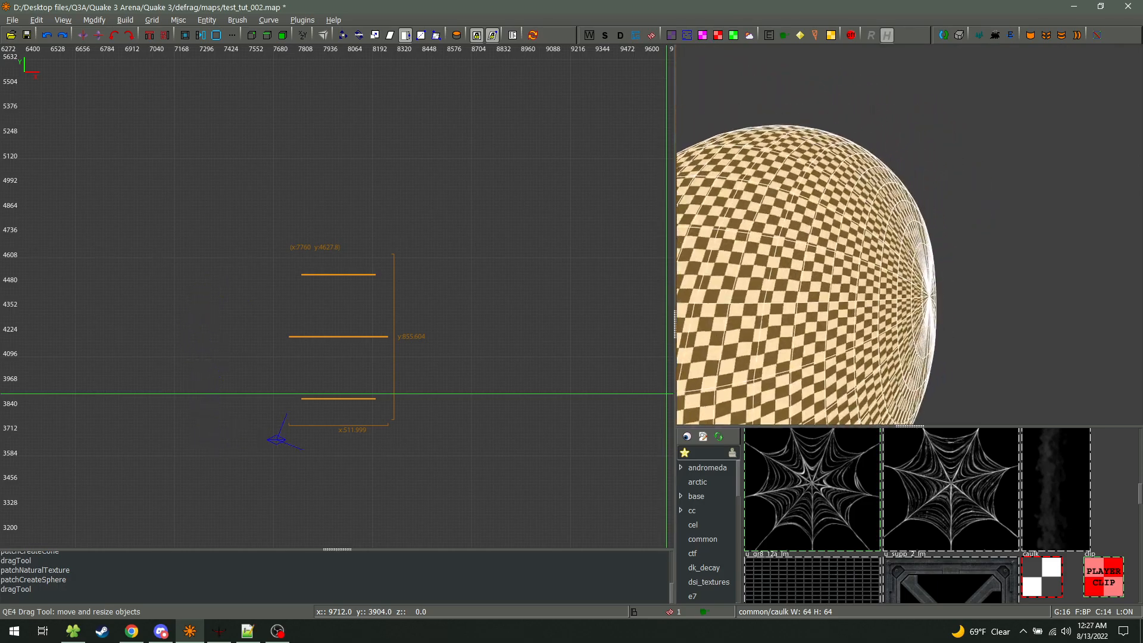
right_click(1034, 282)
drag(561, 370, 658, 366)
Examine how the texture distorts around the pole of the stretched sphere
key(a)
key(s)
key(a)
key(w)
key(d)
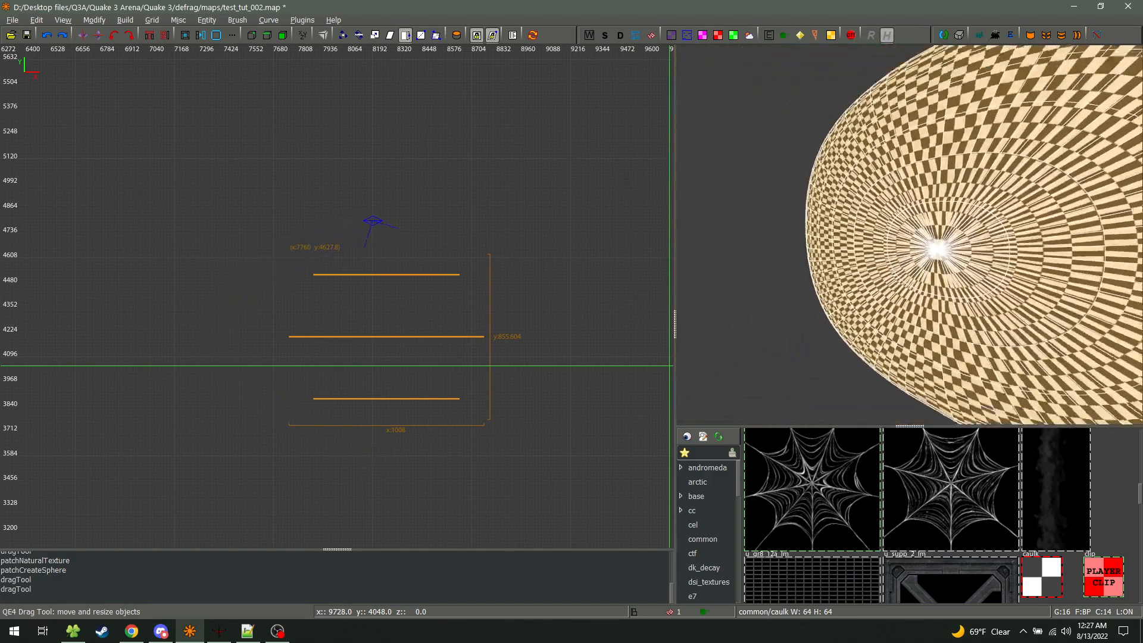
key(d)
key(a)
key(w)
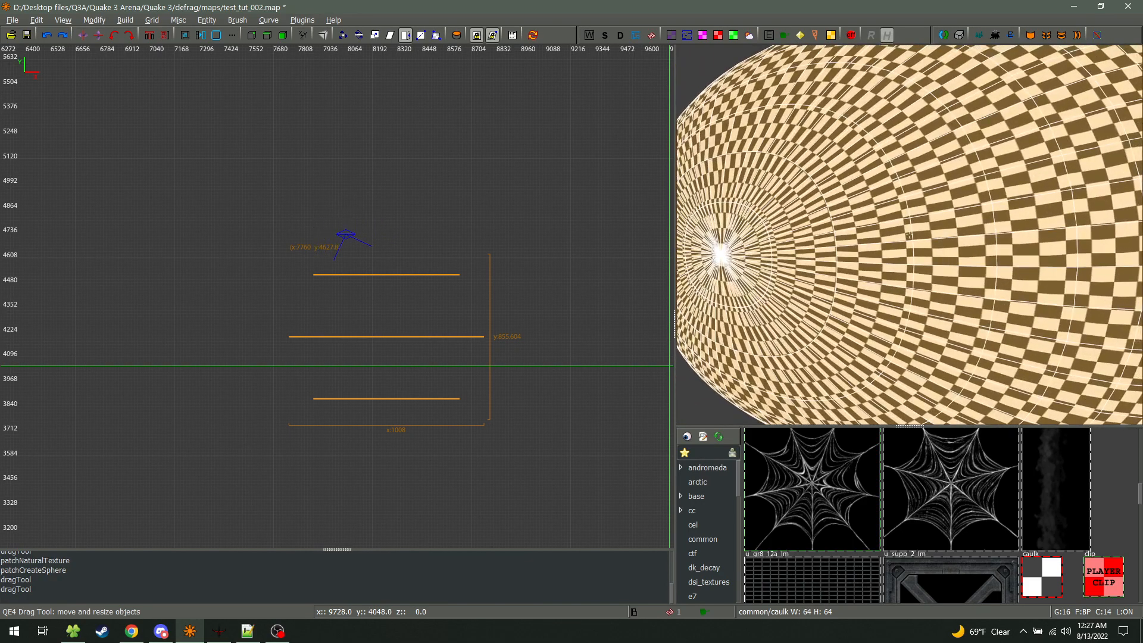
Try natural texturing on the sphere, check the texture at its pole and undo the texturing
key(ctrl+n)
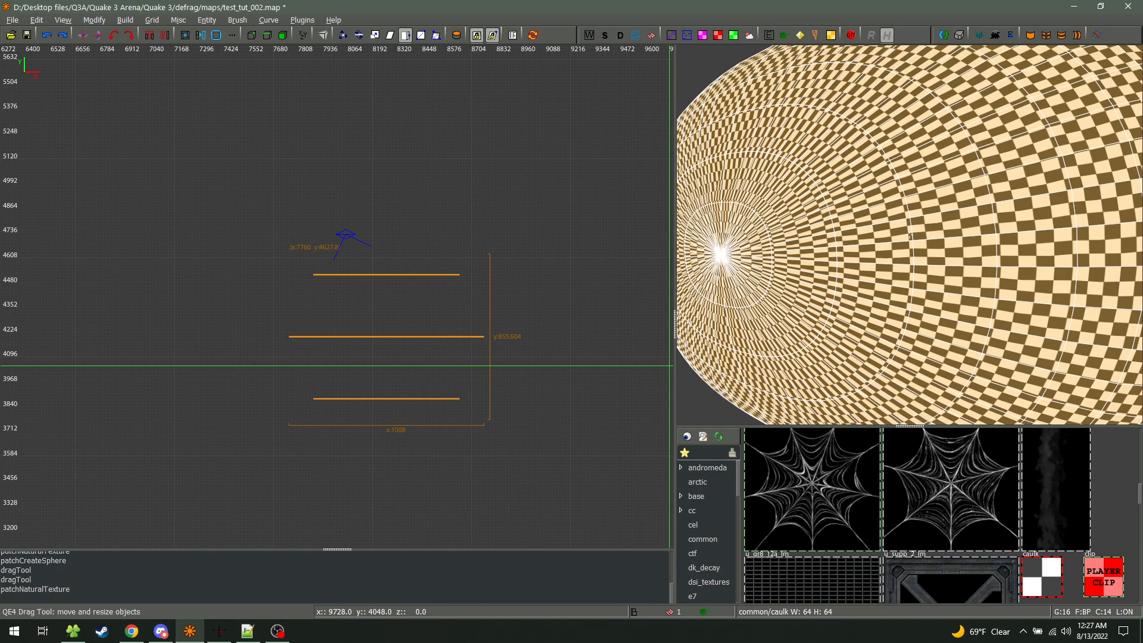
key(d)
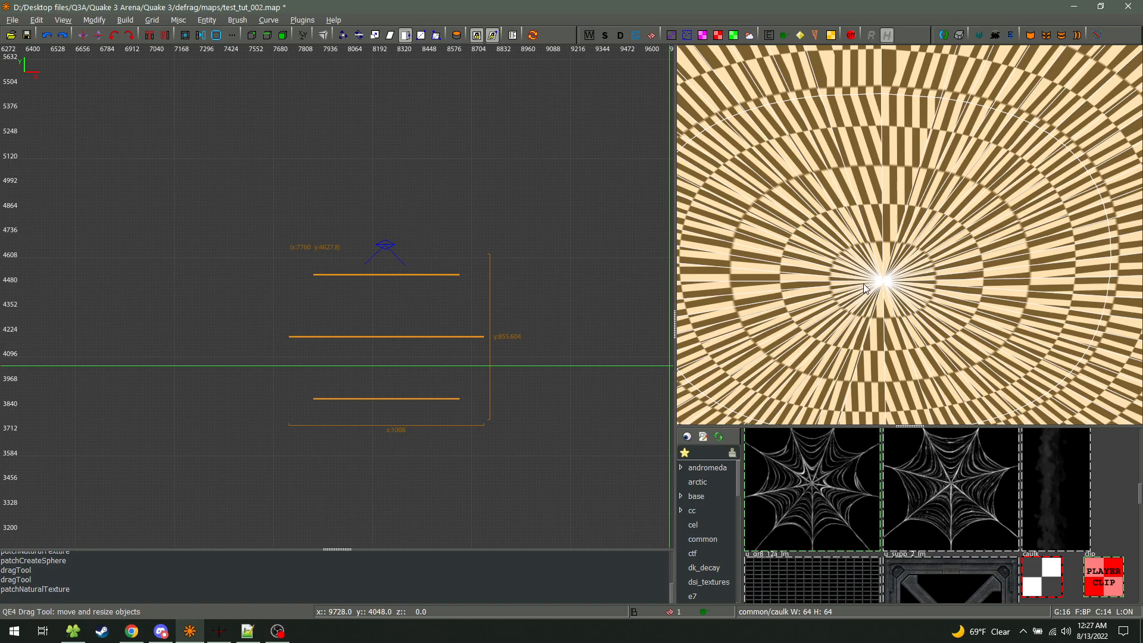
key(ctrl+z)
Convert the sphere into a Bevel and invert the patch so its texture faces inward
right_click(892, 284)
key(s)
key(d)
key(d)
right_click(892, 284)
click(258, 19)
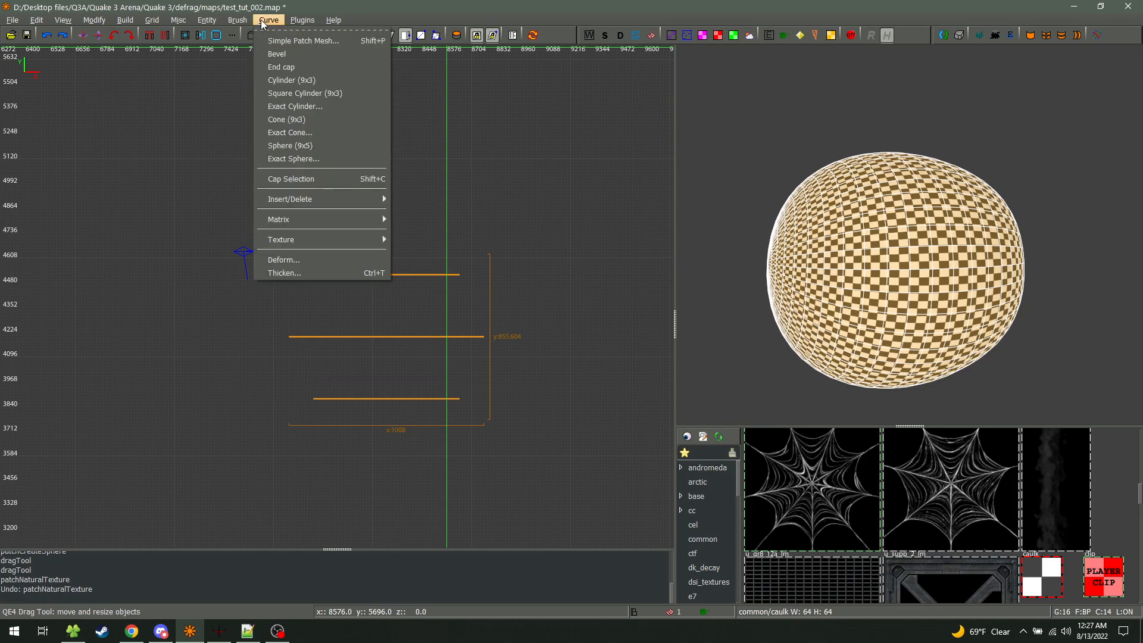
click(311, 55)
right_click(912, 249)
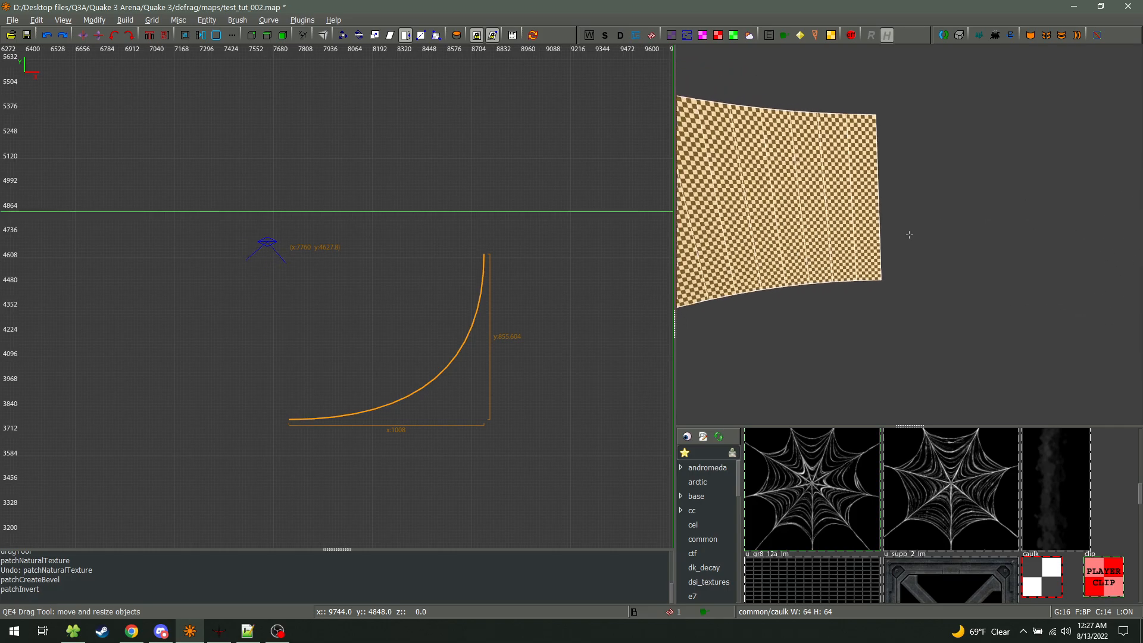
right_click(910, 234)
Cap the inverted bevel patch with the Bevel cap type and examine the caps
click(270, 20)
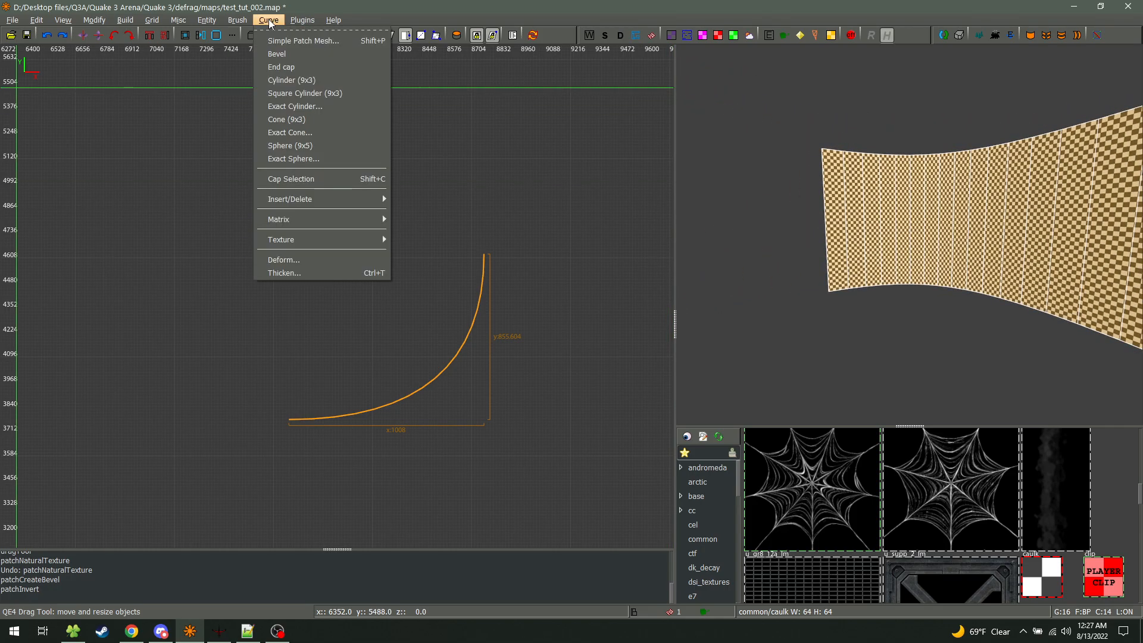
click(330, 179)
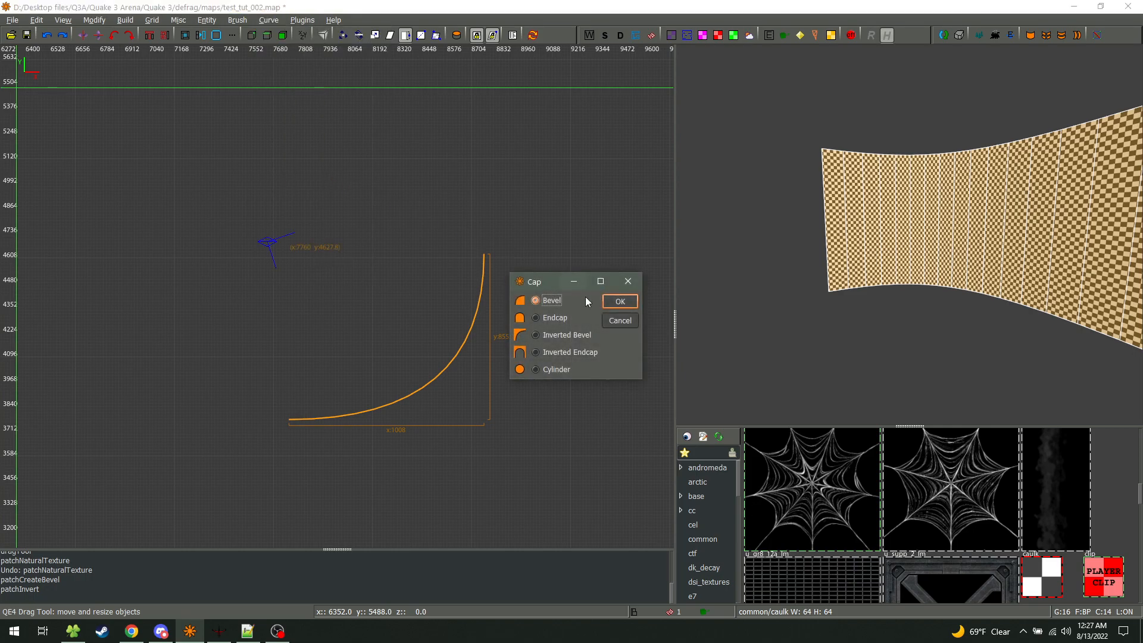
click(620, 302)
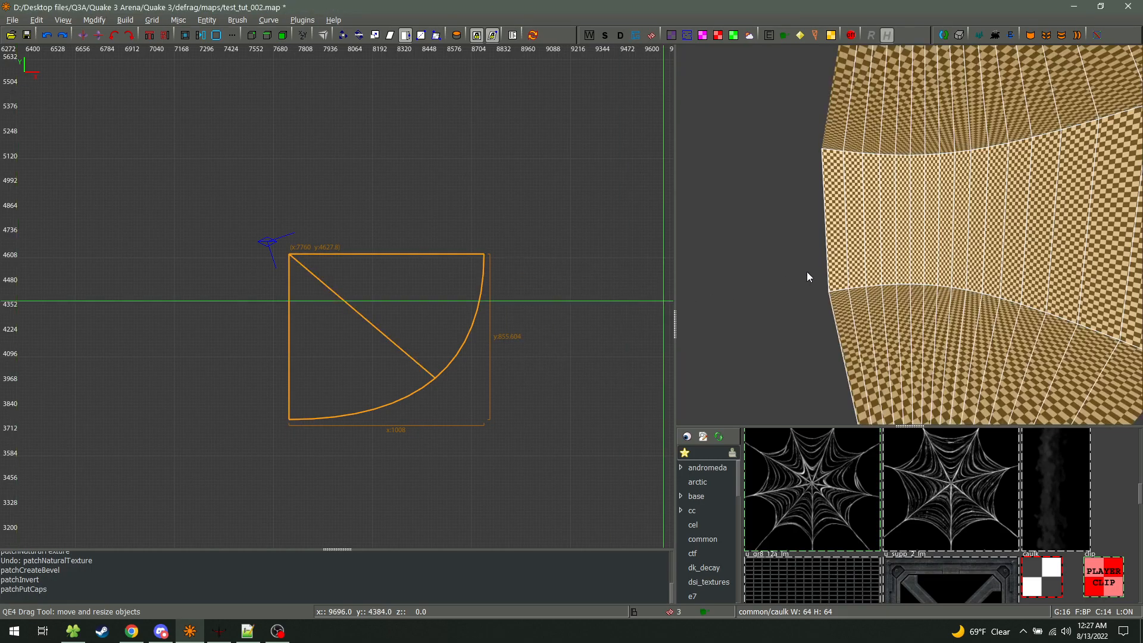
right_click(784, 276)
key(d)
key(w)
right_click(910, 235)
Delete the cap patches above and below the bevel and reselect the bevel patch
shift+click(913, 287)
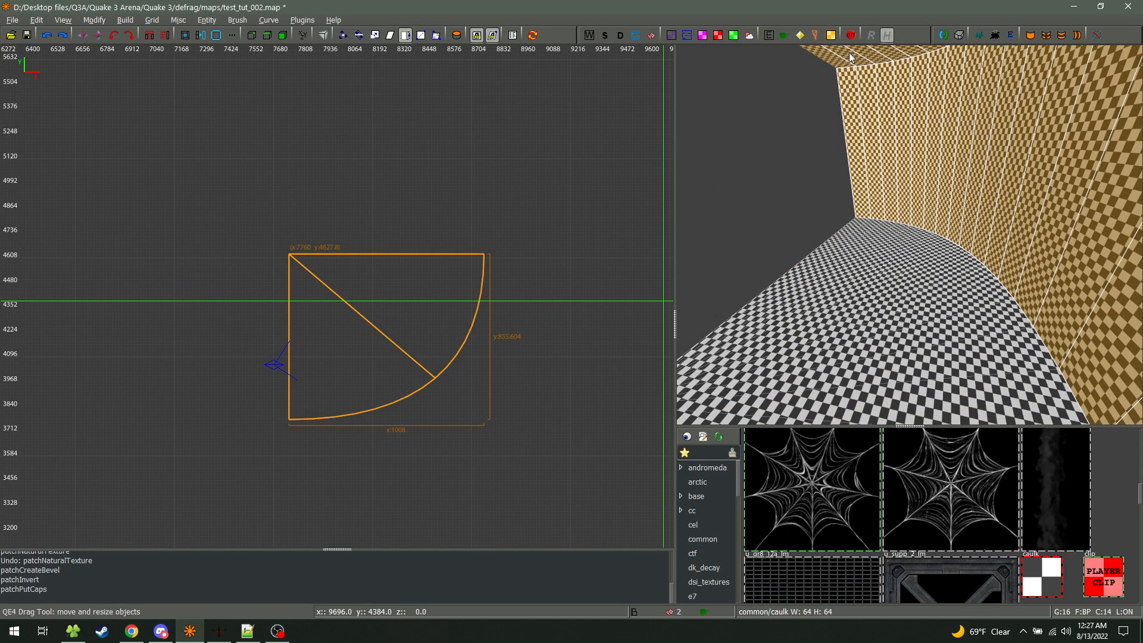
shift+click(854, 62)
shift+click(869, 69)
shift+click(917, 271)
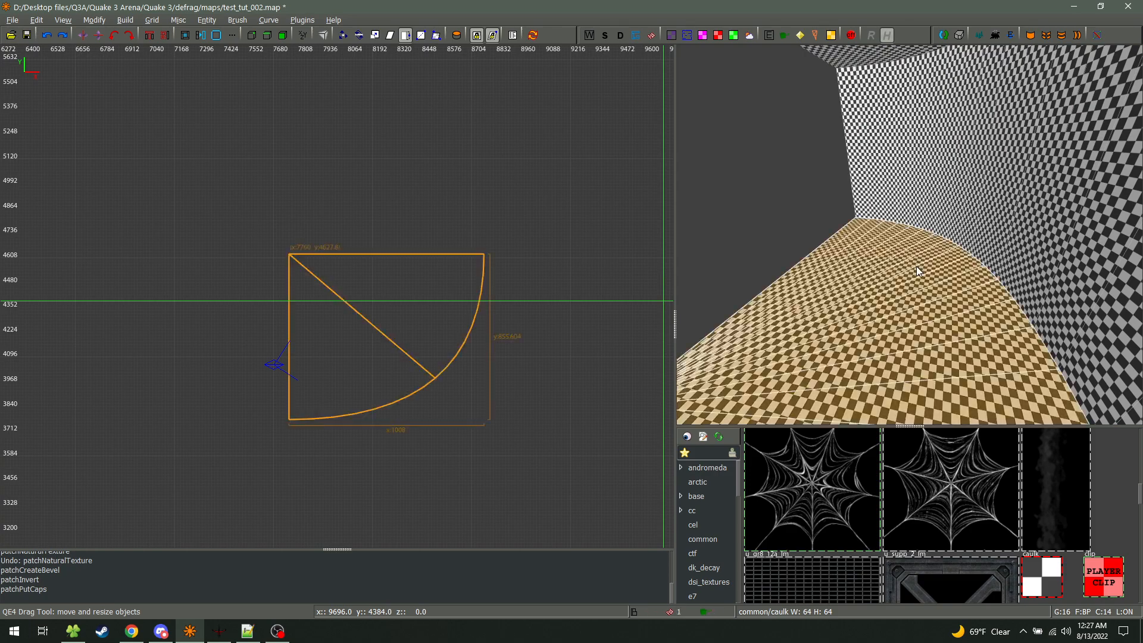
key(Delete)
shift+click(914, 160)
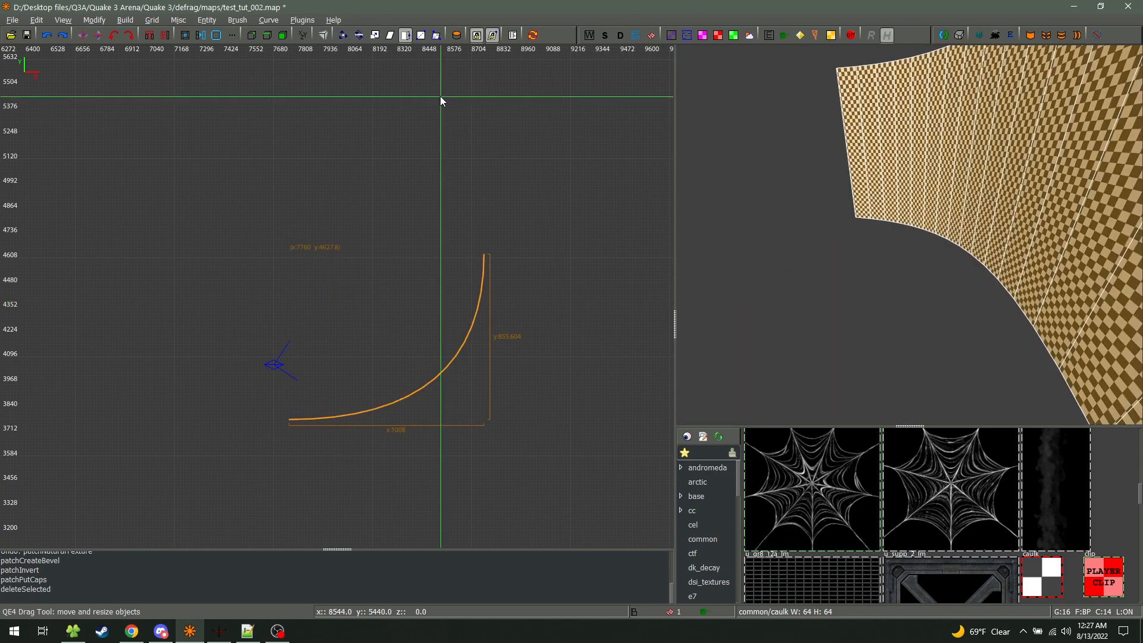
Convert the bevel into an End cap patch and invert it
click(268, 20)
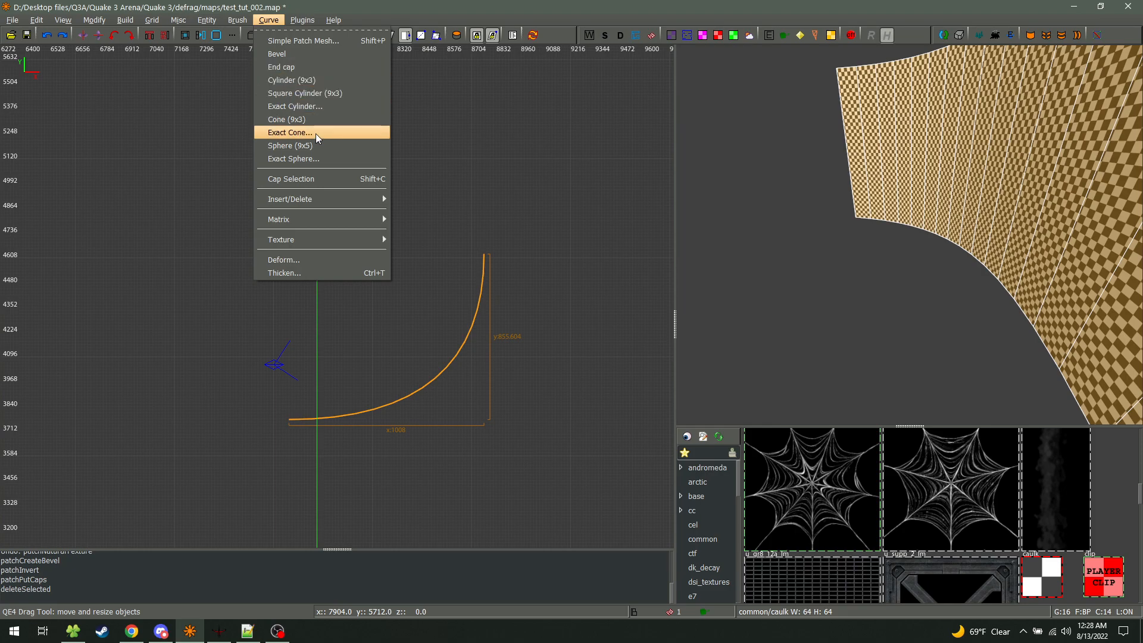
click(316, 66)
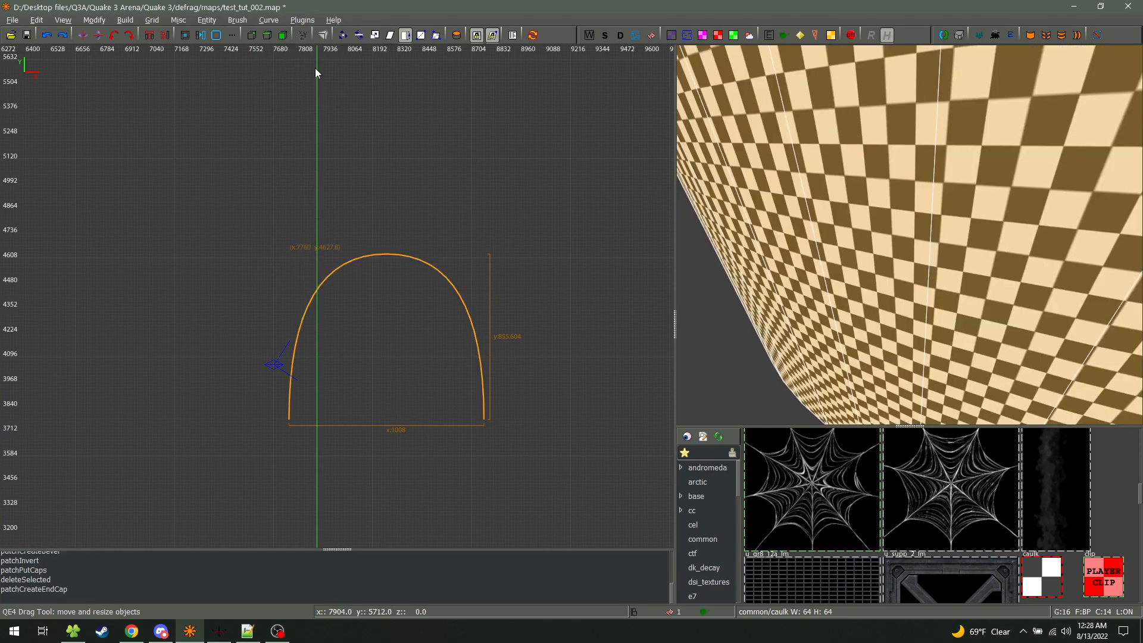
key(ctrl+i)
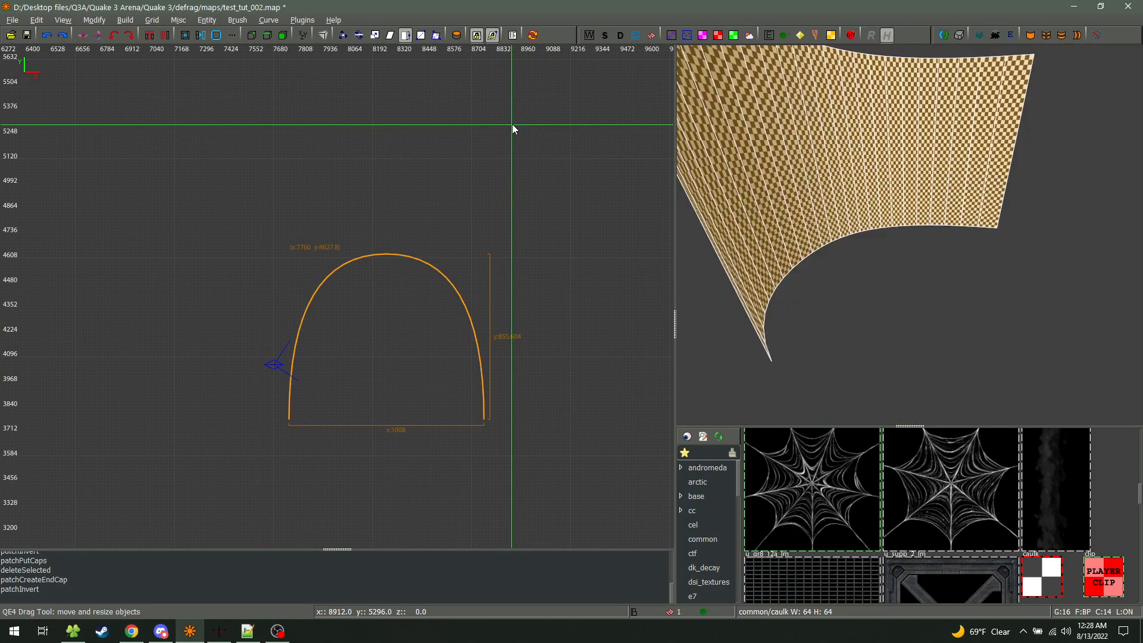
Cap the inverted end cap patch with the Endcap type
ctrl+middle_click(367, 348)
right_click(741, 323)
scroll(715, 264, down, 10)
right_click(714, 264)
right_drag(373, 472, 388, 335)
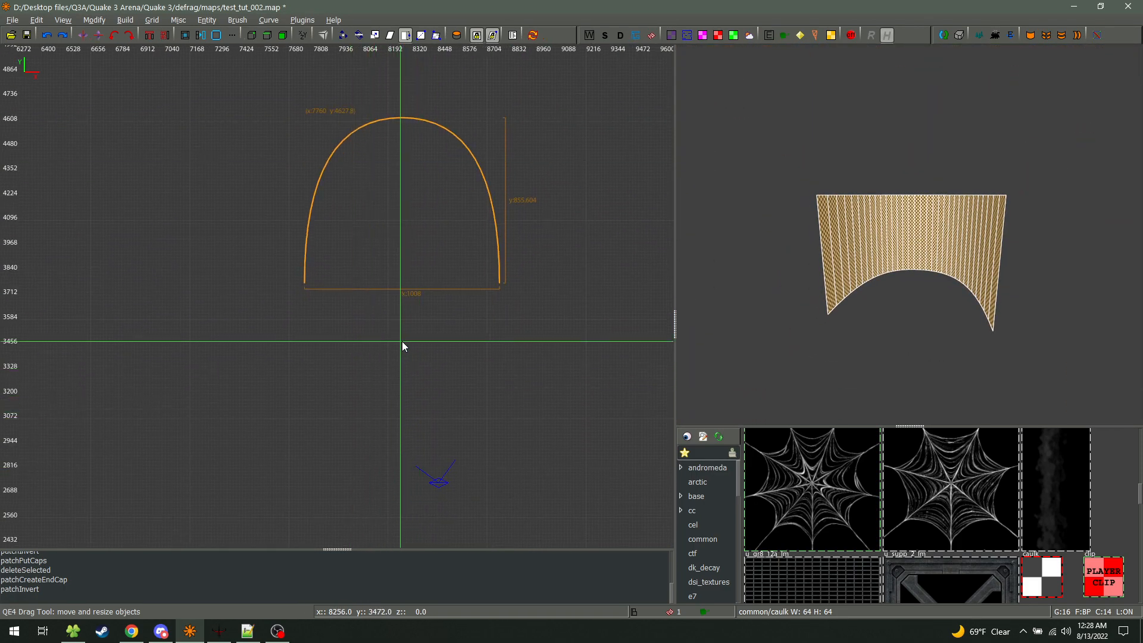
ctrl+middle_click(400, 336)
click(269, 20)
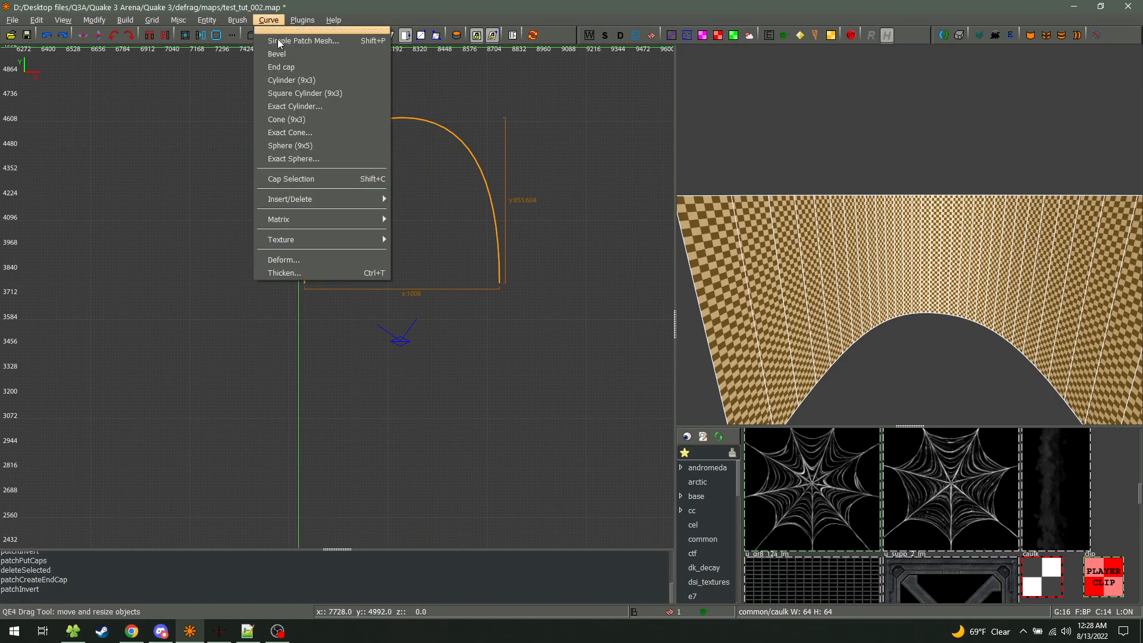
click(309, 179)
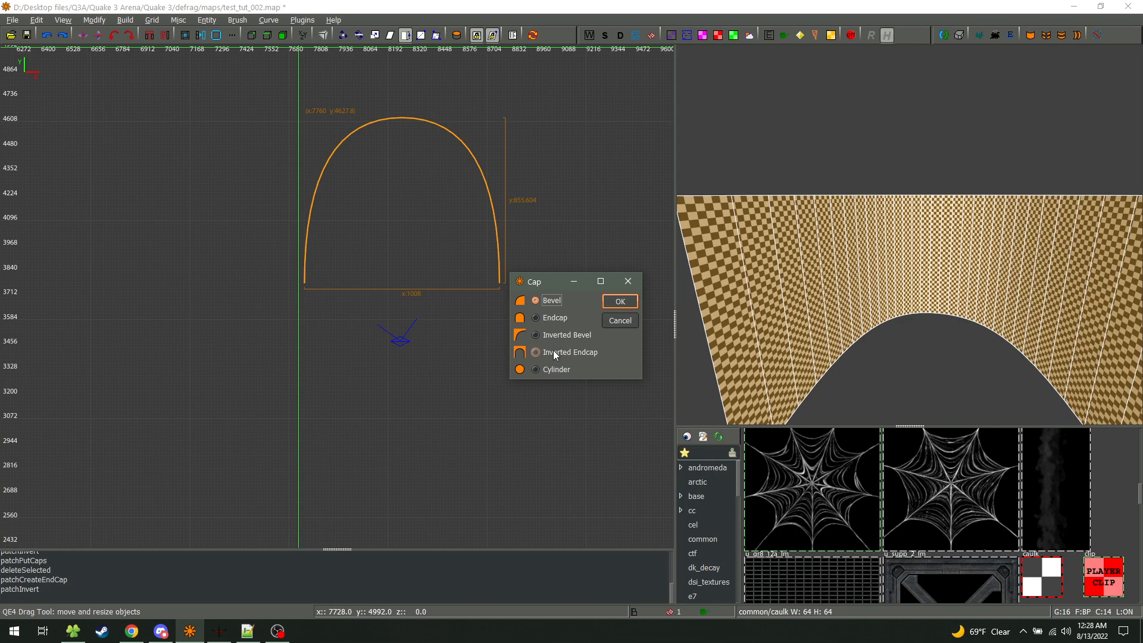
click(548, 319)
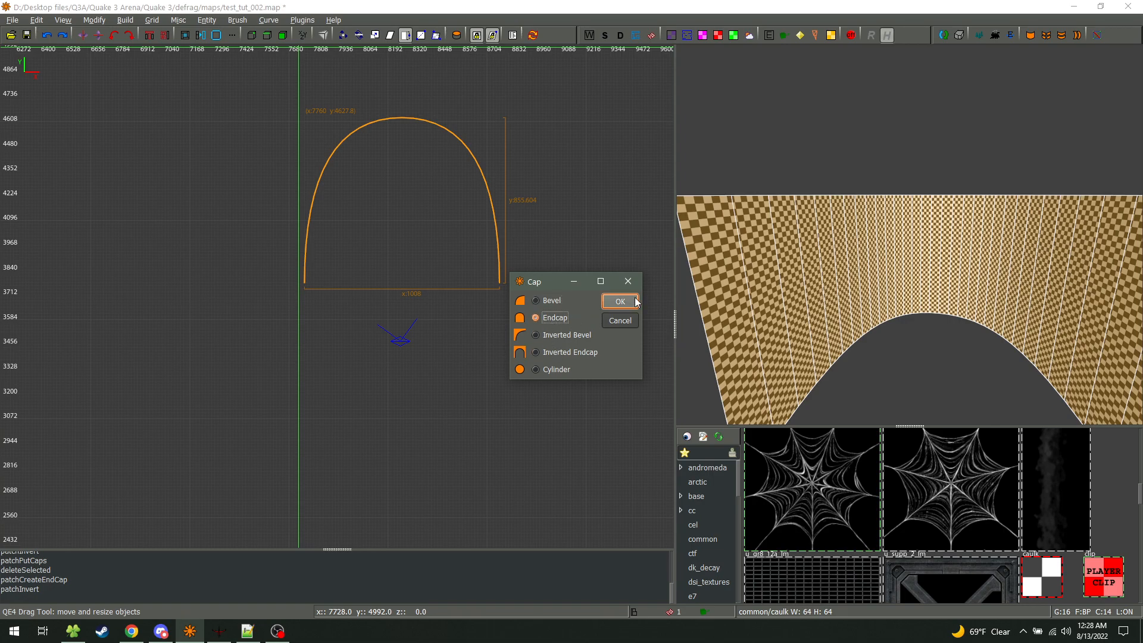
click(619, 304)
Inspect the Endcap-type caps and delete them, keeping only the arched patch
right_click(865, 327)
key(w)
key(s)
right_click(909, 237)
shift+click(909, 236)
key(BackSpace)
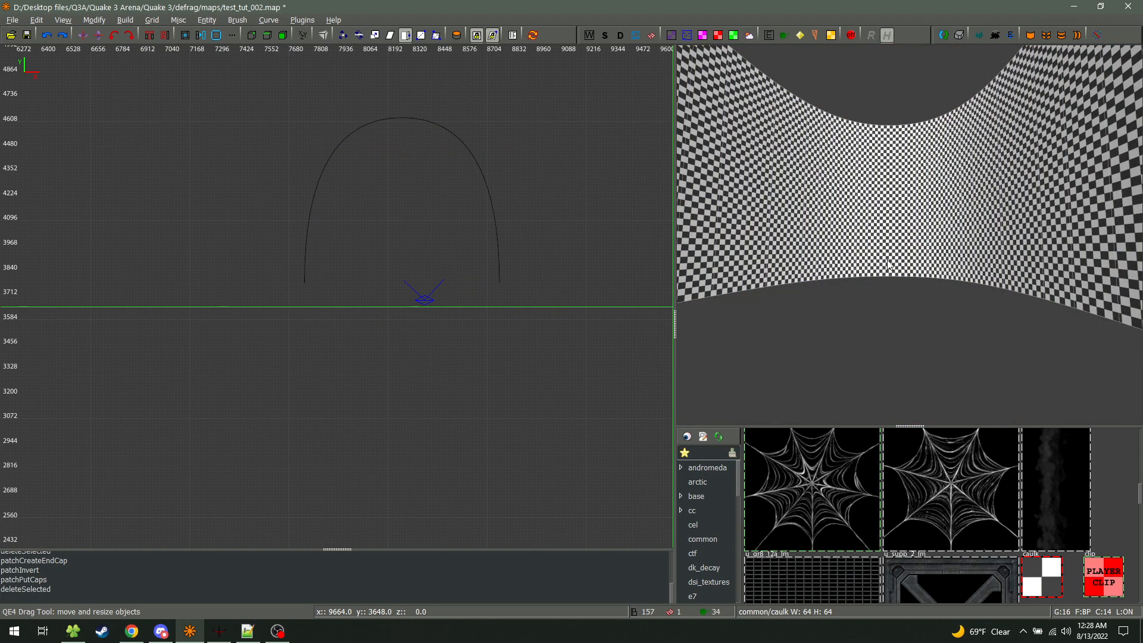
Reselect the arched patch, cap it with the Inverted Endcap type and examine the filled corners
shift+click(890, 265)
key(shift+c)
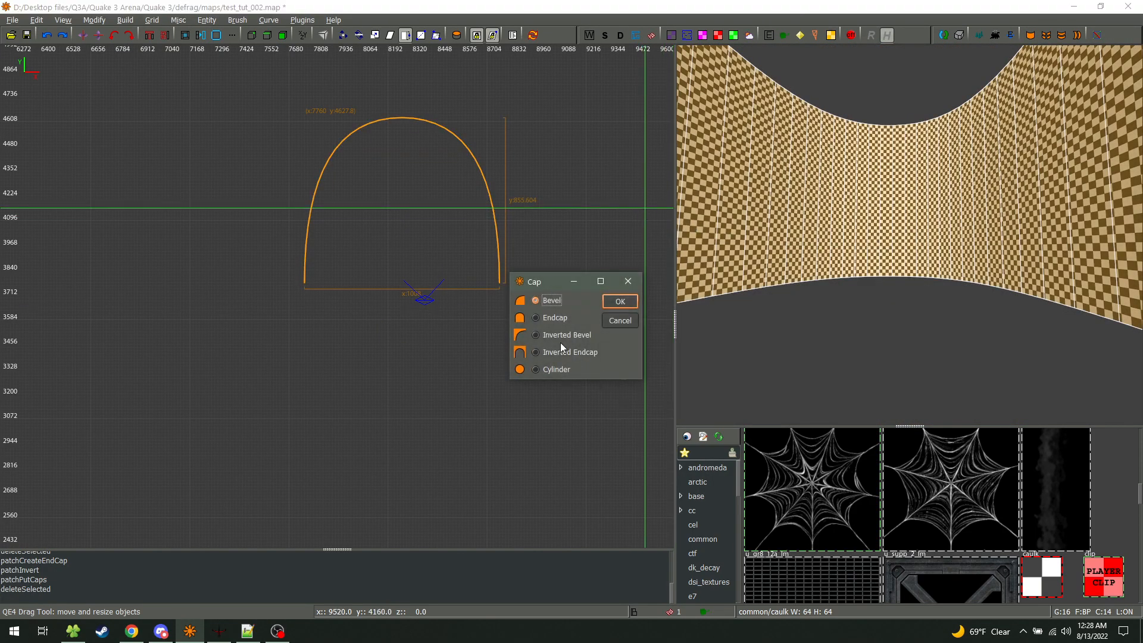
click(609, 303)
right_click(909, 234)
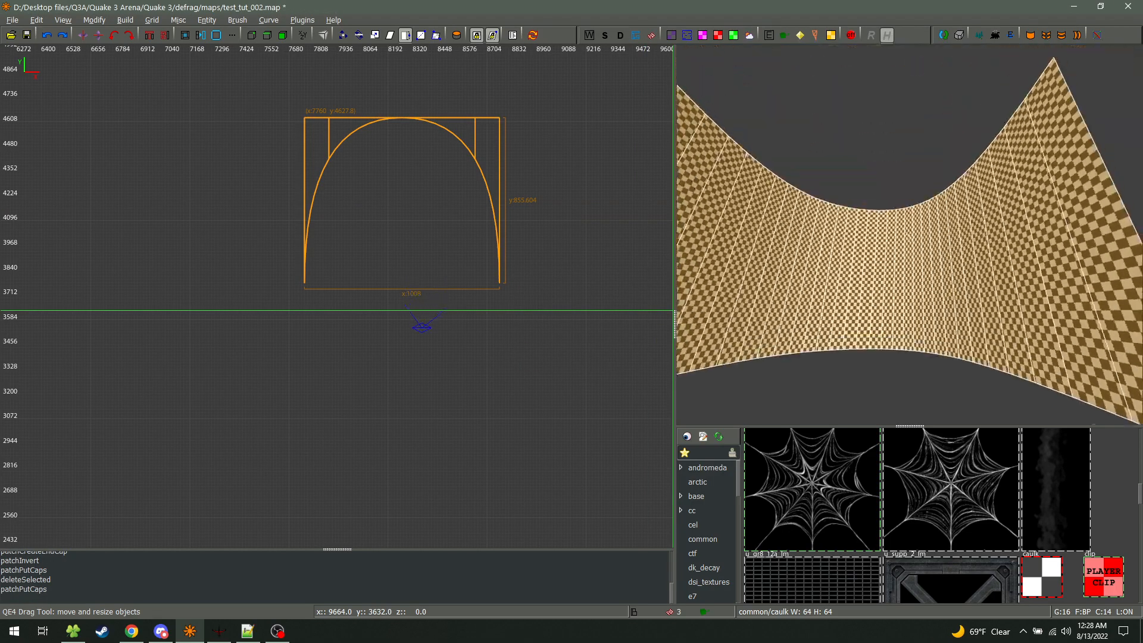
key(w)
key(s)
right_click(909, 235)
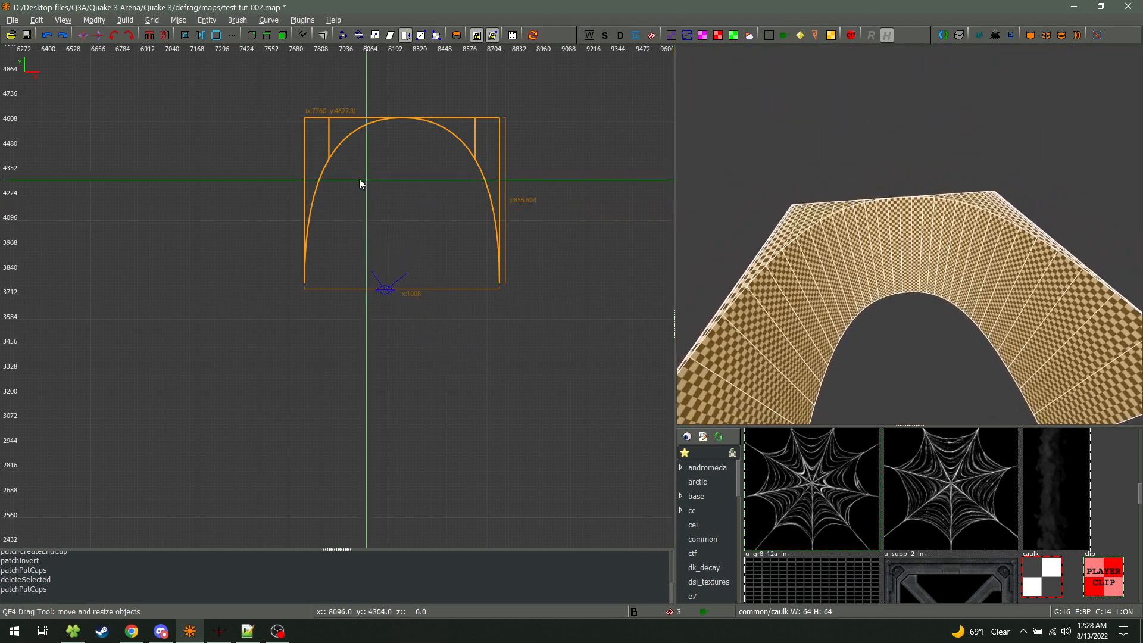
Rotate the capped arch 90 degrees clockwise in the front view
scroll(334, 180, down, 4)
key(ctrl+Tab)
click(130, 37)
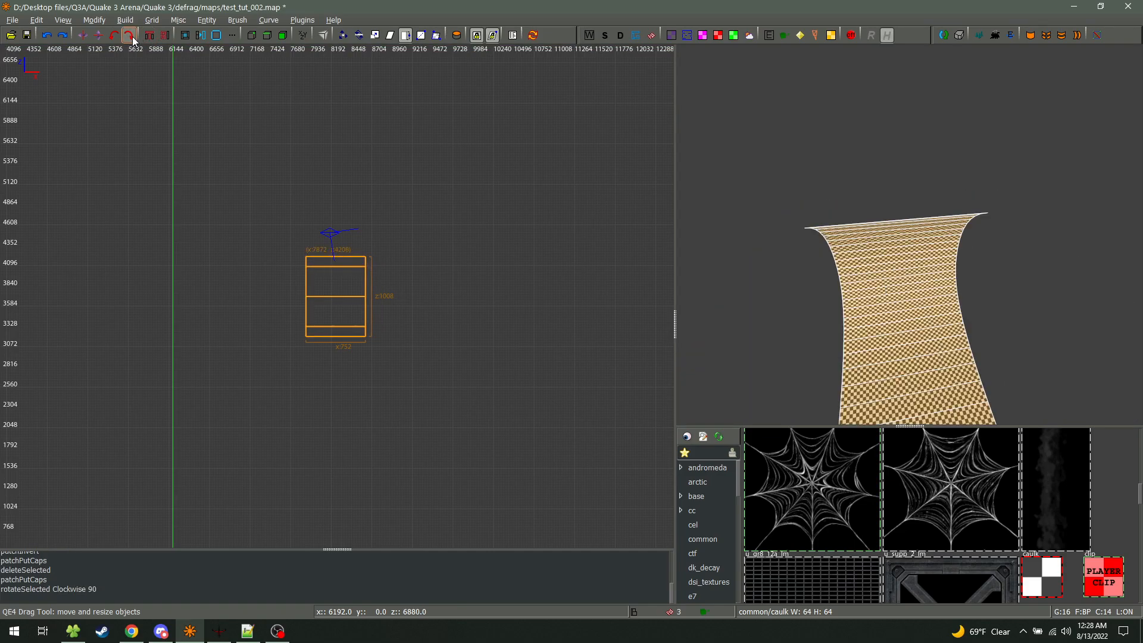
Undo the front-view rotation, try it in the side view, and finally rotate the capped arch 90 degrees clockwise in the top view
key(ctrl+Tab)
key(ctrl+z)
click(131, 37)
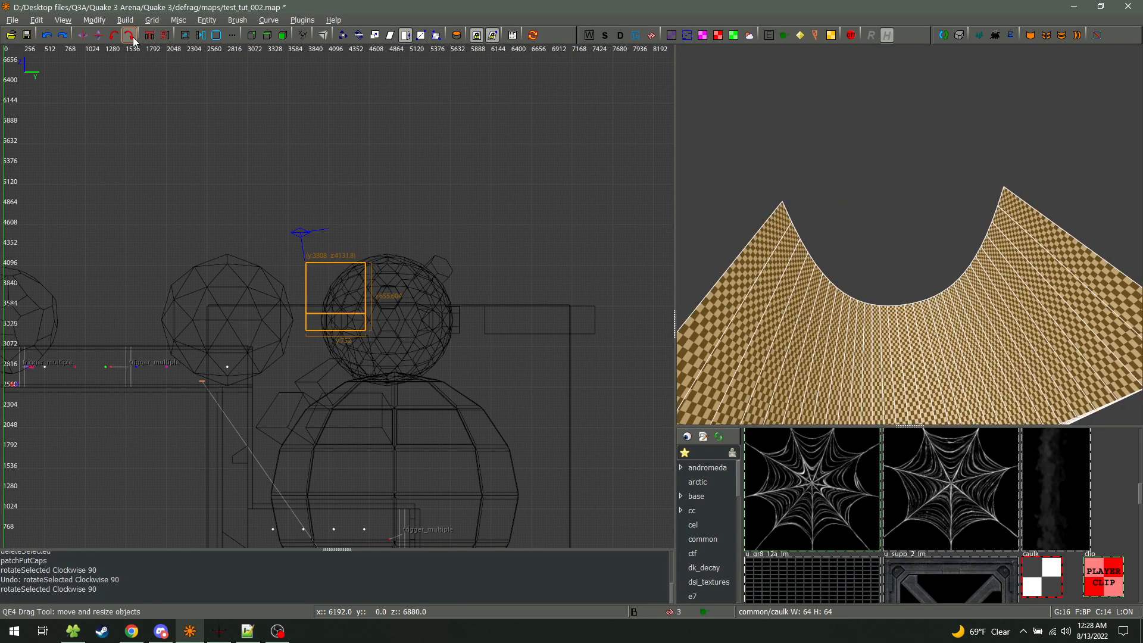
key(ctrl+z)
key(ctrl+Tab)
click(131, 37)
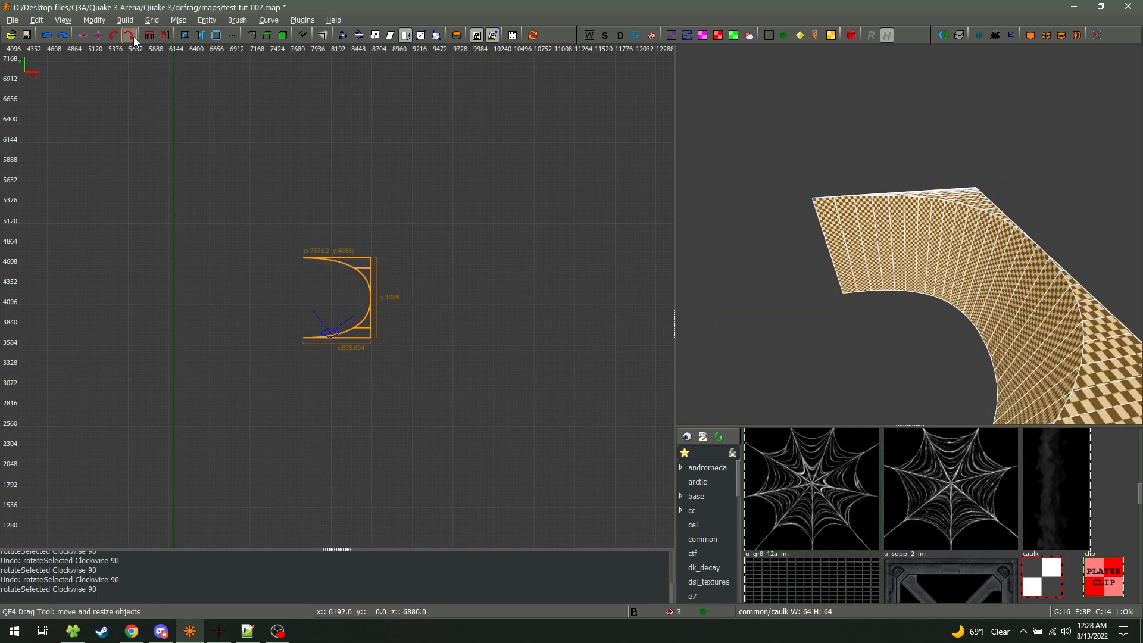
Select the arch and its corner cap in turn and examine which faces are visible from the front and back
key(s)
key(d)
right_click(910, 236)
key(Escape)
shift+click(891, 187)
shift+click(830, 171)
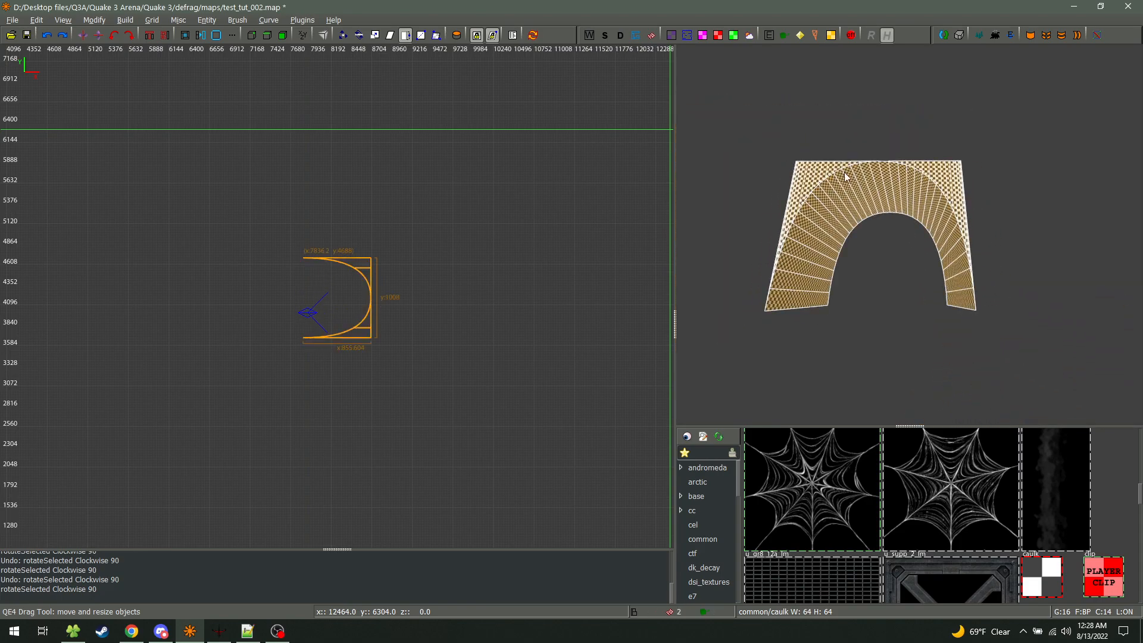
right_drag(919, 205, 904, 227)
key(Escape)
shift+click(828, 182)
right_click(852, 210)
key(w)
key(a)
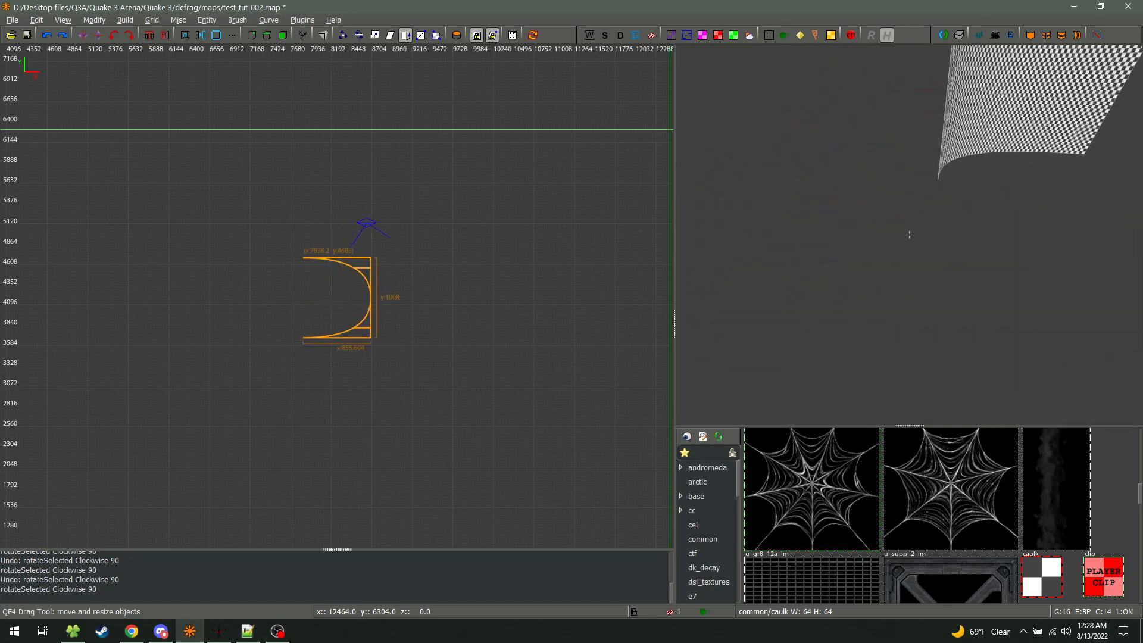
Select only the corner cap at one end of the arch and invert the patch
right_click(915, 197)
shift+click(915, 197)
key(Escape)
shift+click(914, 190)
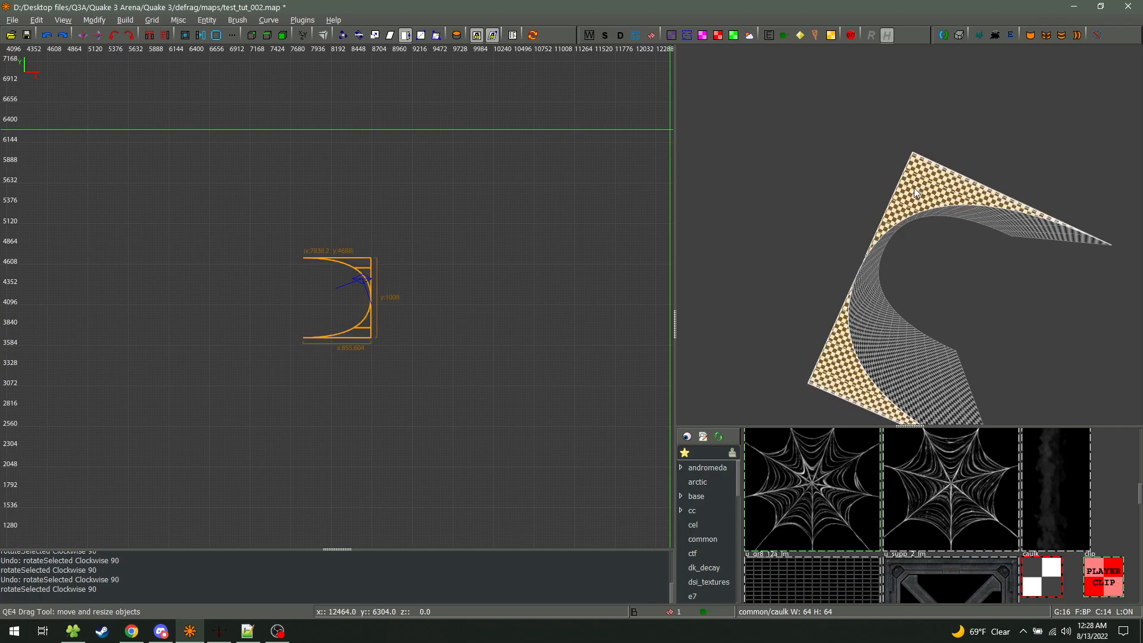
right_click(907, 229)
key(a)
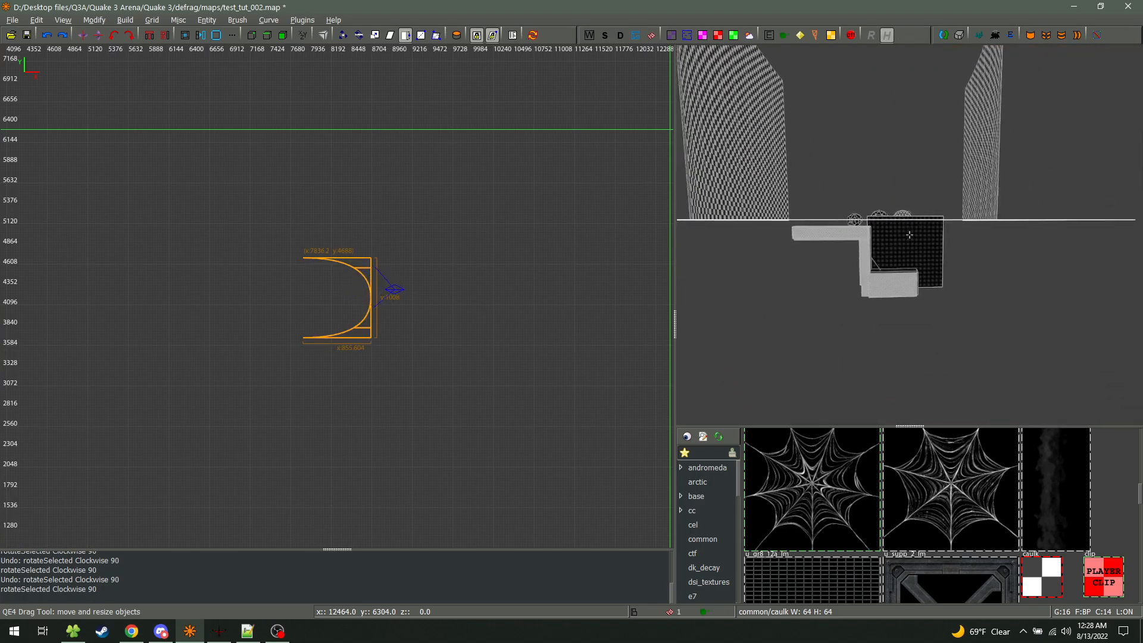
key(w)
key(s)
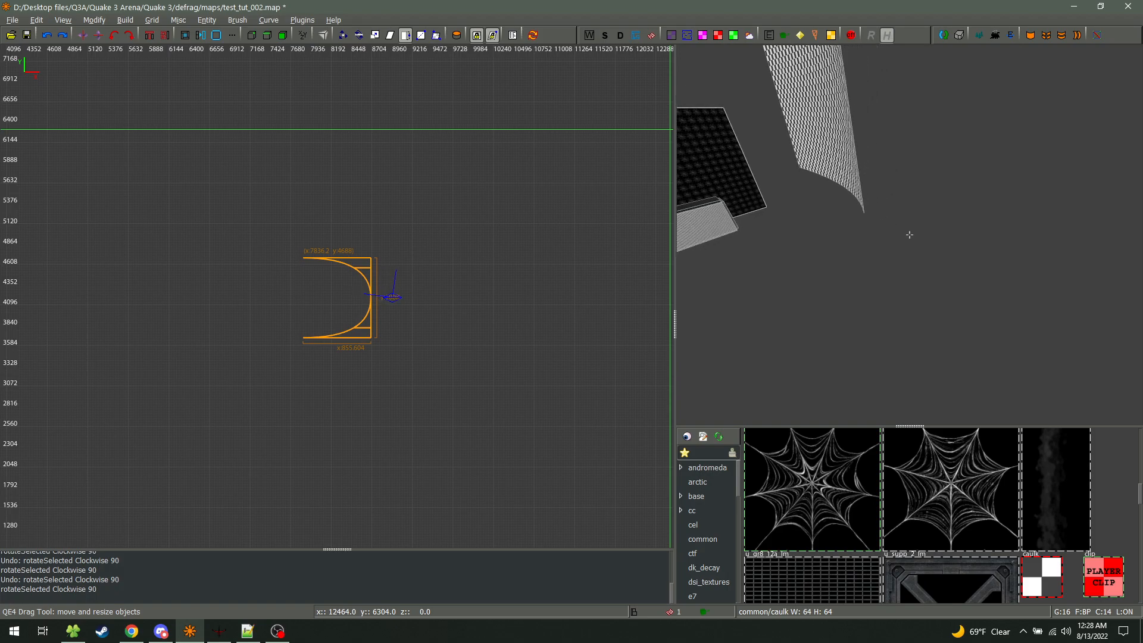
key(ctrl+i)
Inspect the inverted cap against the opposite cap from several angles and delete the inverted one
key(w)
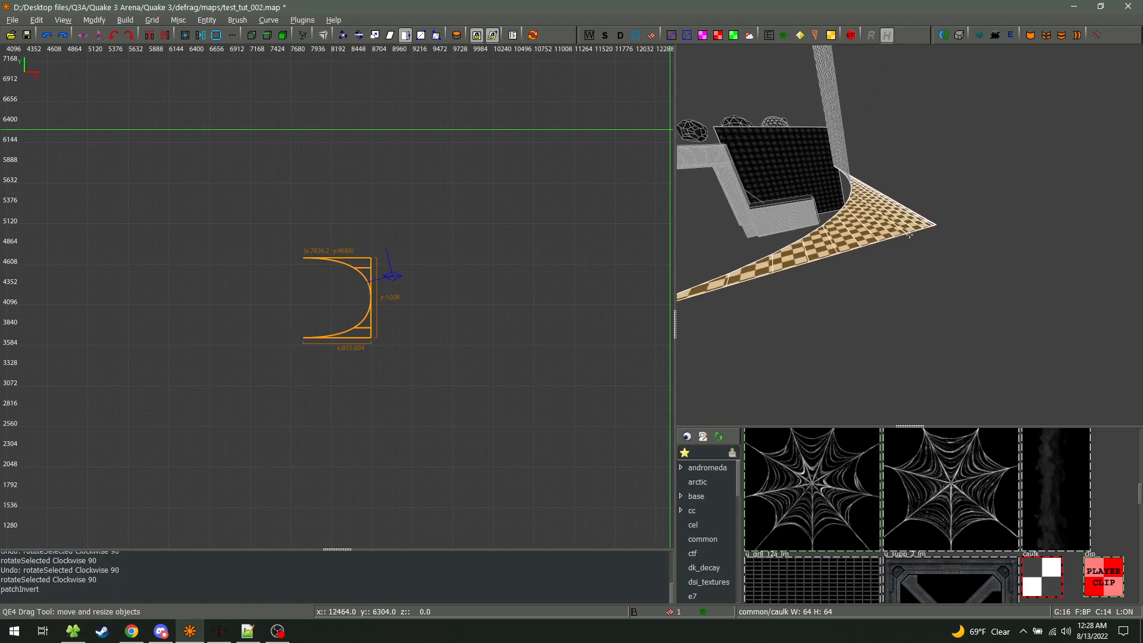
key(w)
key(s)
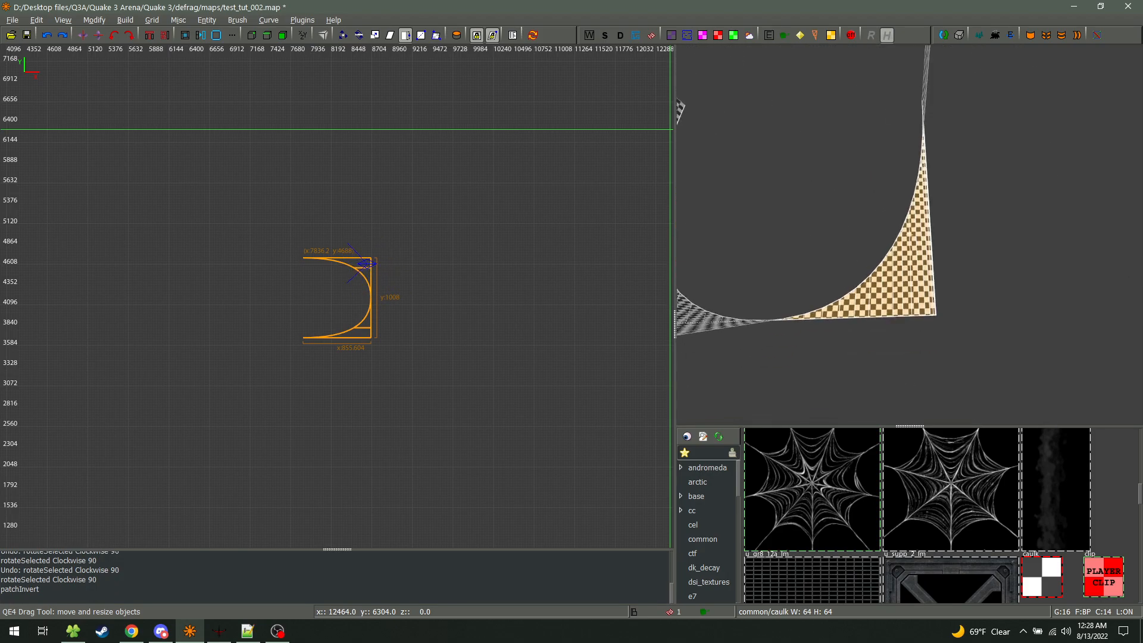
key(d)
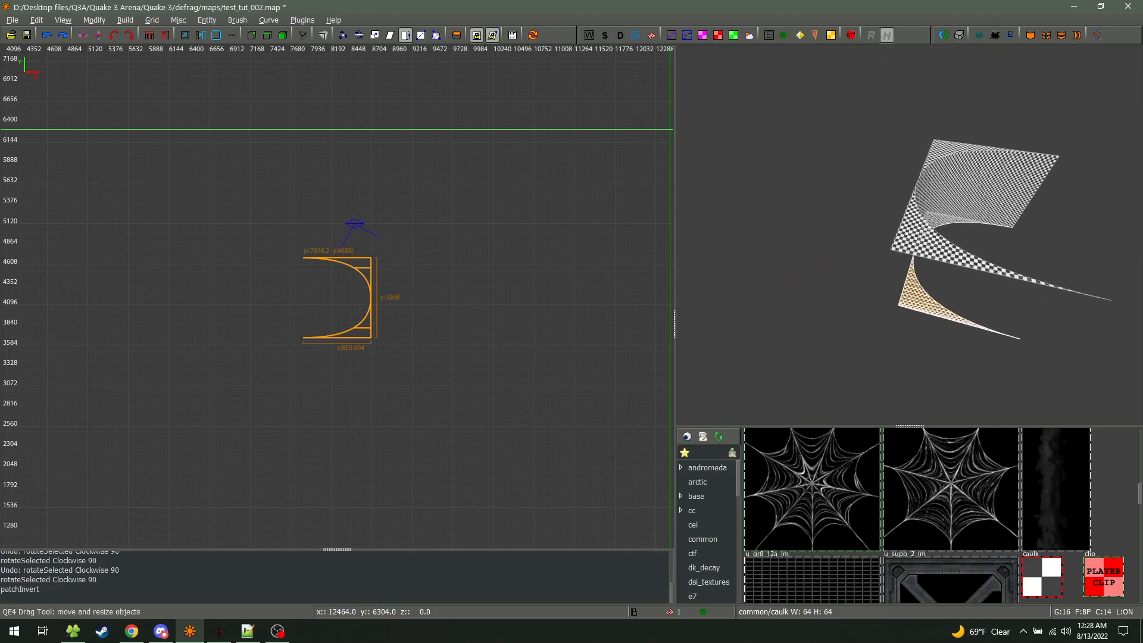
key(d)
key(a)
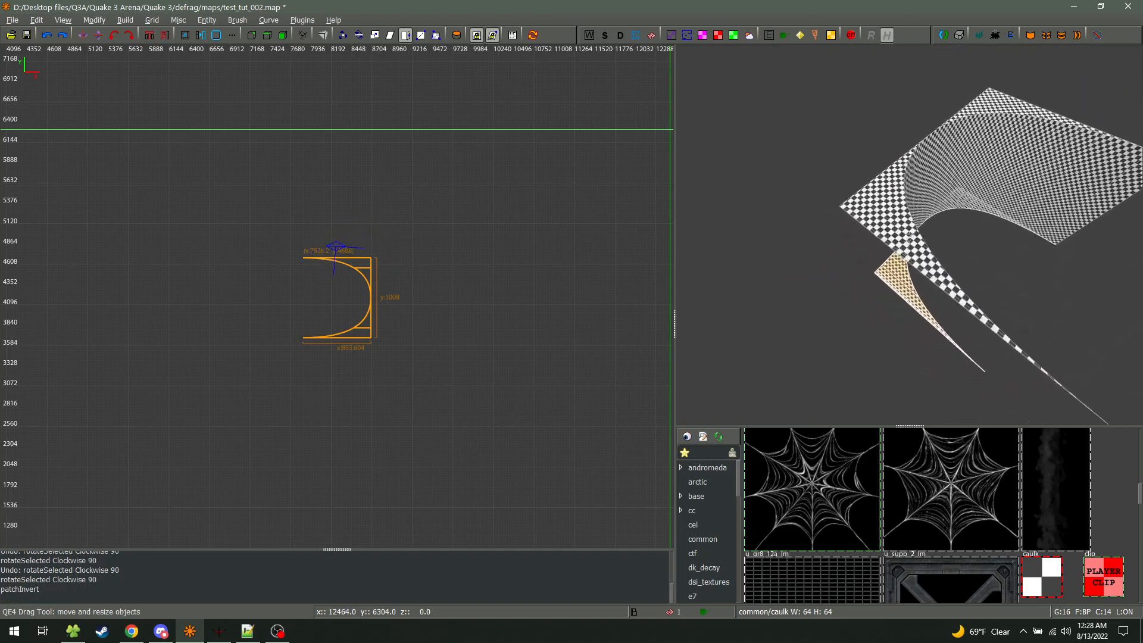
right_click(899, 276)
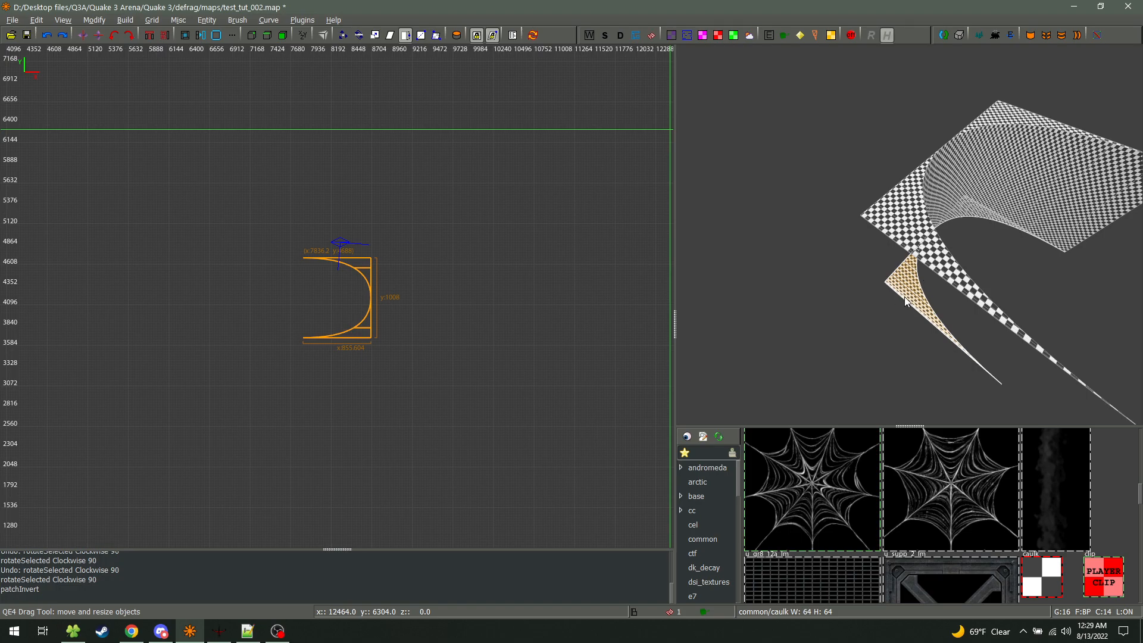
key(Delete)
Examine the arch from outside and inside, and select its remaining corner cap
right_click(916, 277)
key(w)
key(a)
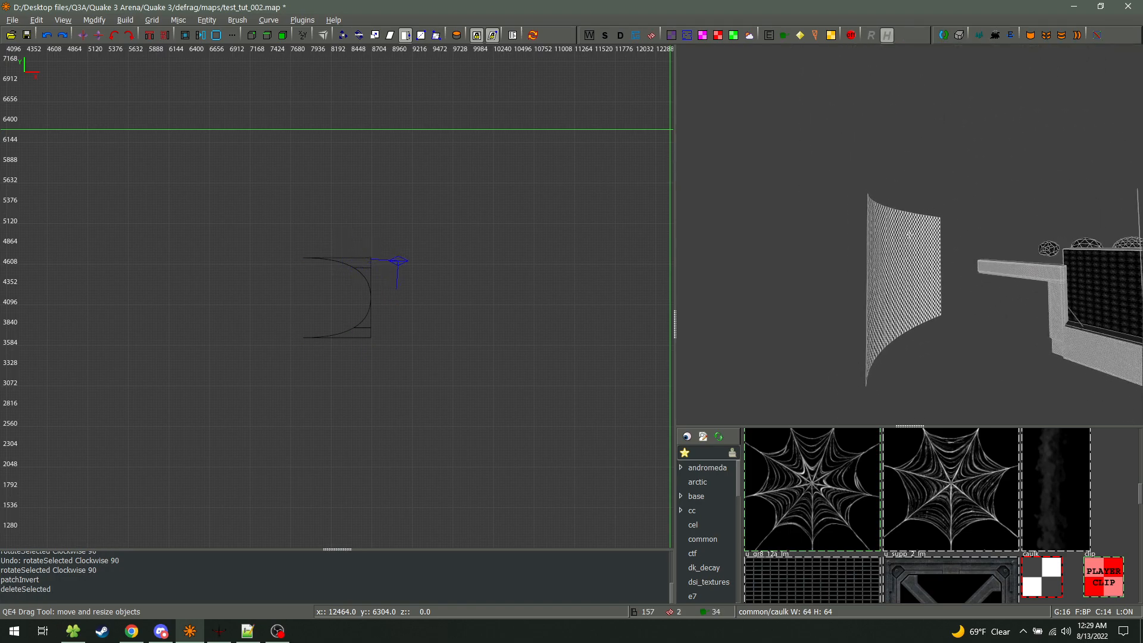
key(s)
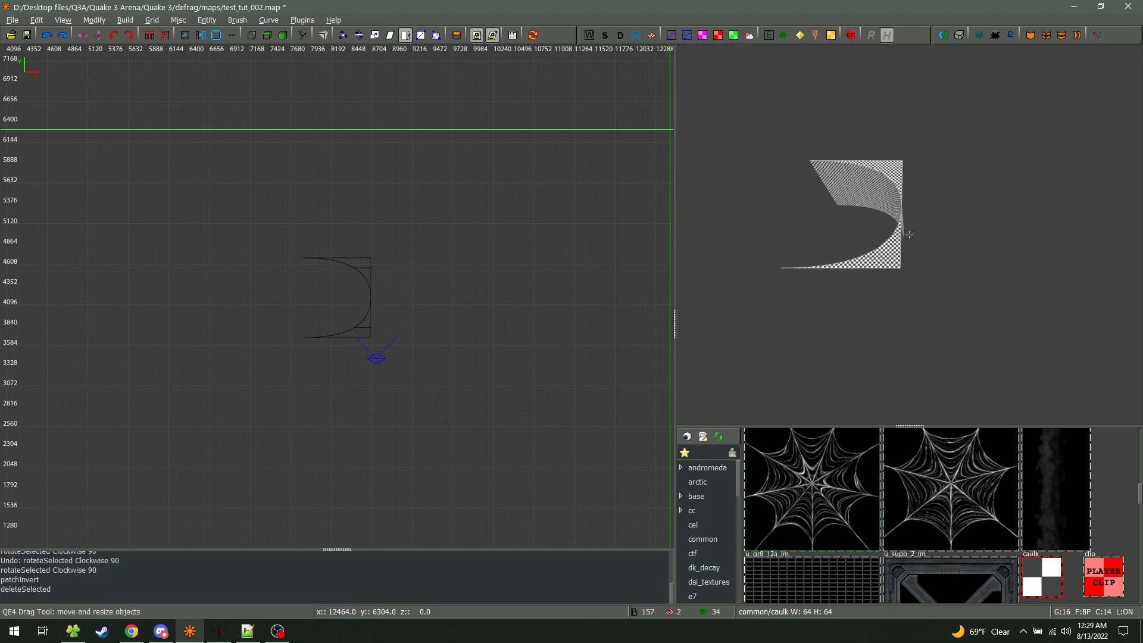
key(a)
key(a)
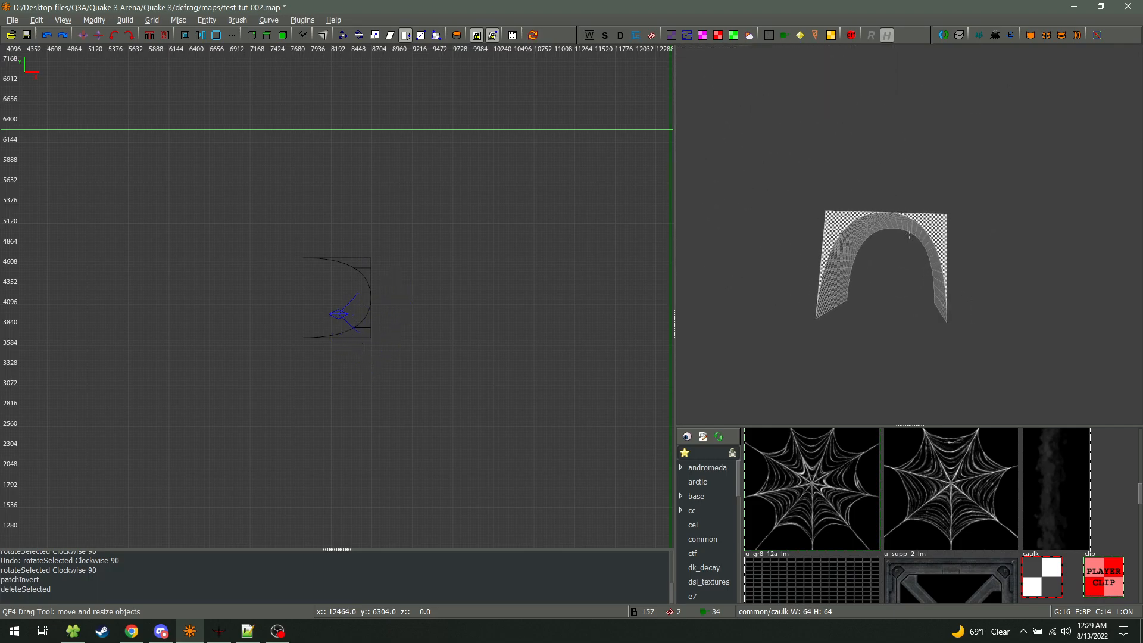
shift+drag(844, 223, 935, 235)
Deselect the remaining cap and inspect the thin tip where it meets the arch's end in the top view
key(ctrl+Tab)
key(ctrl+Tab)
key(ctrl+Tab)
scroll(359, 315, up, 5)
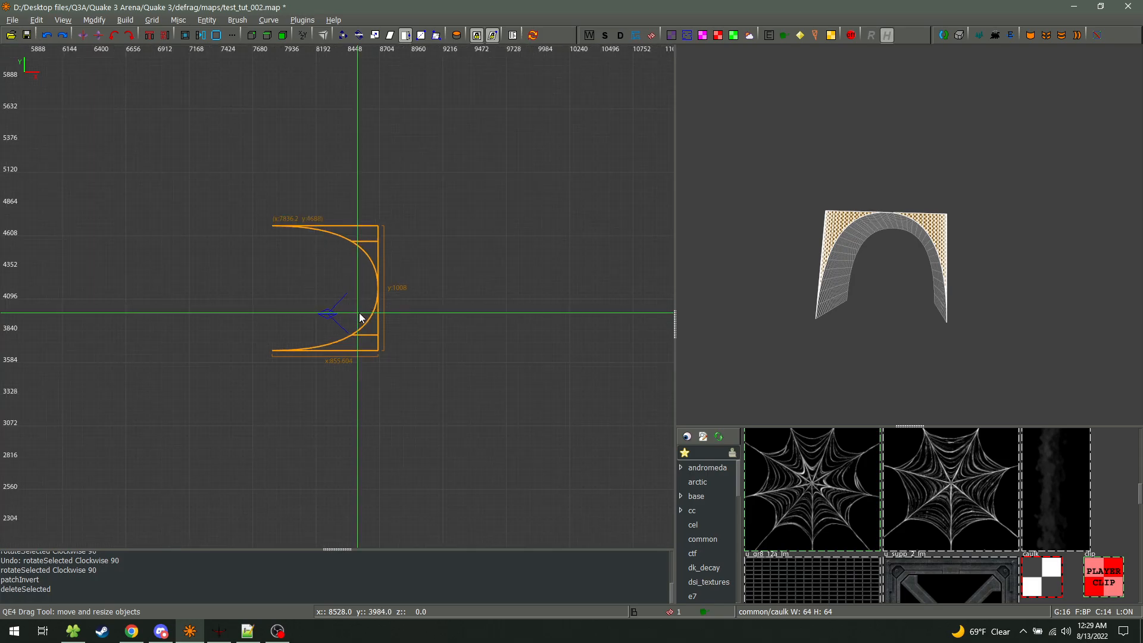
key(Escape)
scroll(203, 387, up, 4)
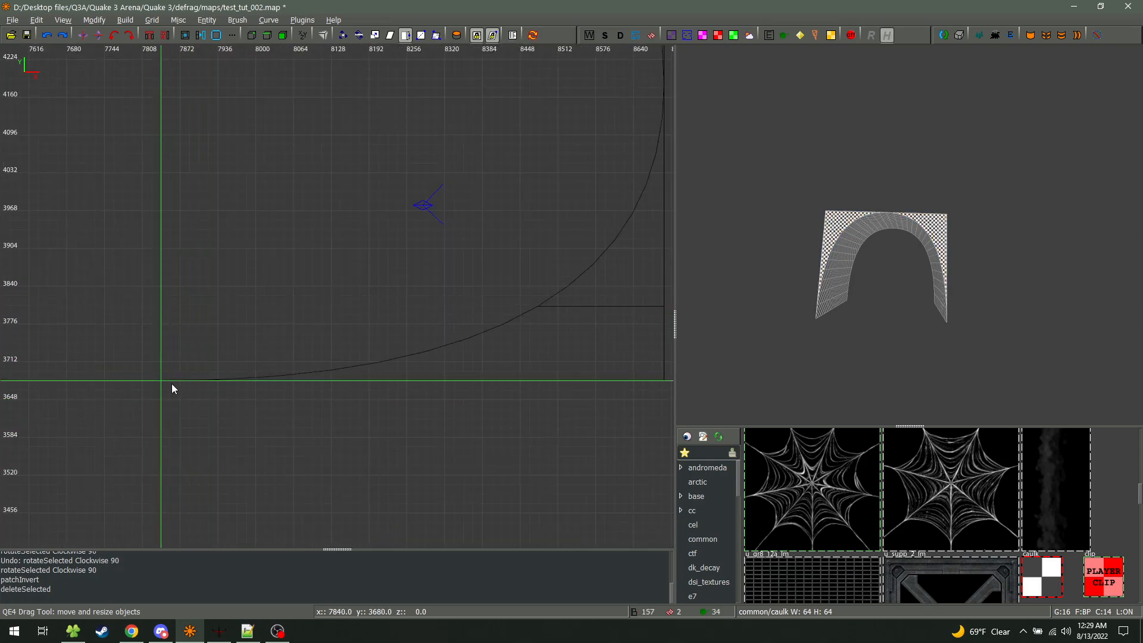
Draw a caulk brush beside the arch's lower leg in the top view and extend it downward
drag(167, 381, 481, 469)
scroll(481, 469, down, 1)
scroll(481, 469, down, 2)
right_drag(481, 469, 352, 384)
scroll(352, 382, down, 4)
drag(316, 421, 319, 501)
Clone the caulk brush to the arch's opposite side and behind the arch, stretching the rear copy across the full width
mouse_move(390, 454)
mouse_down()
mouse_move(439, 449)
mouse_move(352, 171)
mouse_move(370, 217)
mouse_move(470, 205)
mouse_move(456, 199)
mouse_up()
key(space)
key(space)
drag(450, 274, 439, 506)
key(Escape)
Examine the seams between the arch and the surrounding caulk brushes in the 3D view
right_click(910, 234)
key(w)
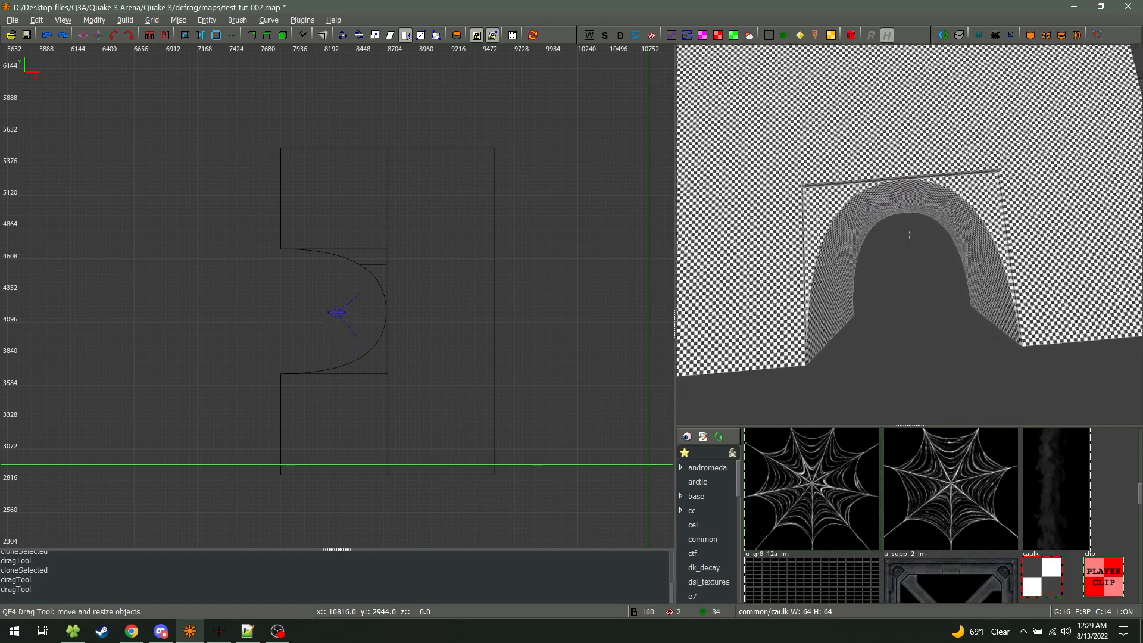
key(d)
right_click(909, 234)
shift+click(929, 223)
shift+click(899, 188)
key(Escape)
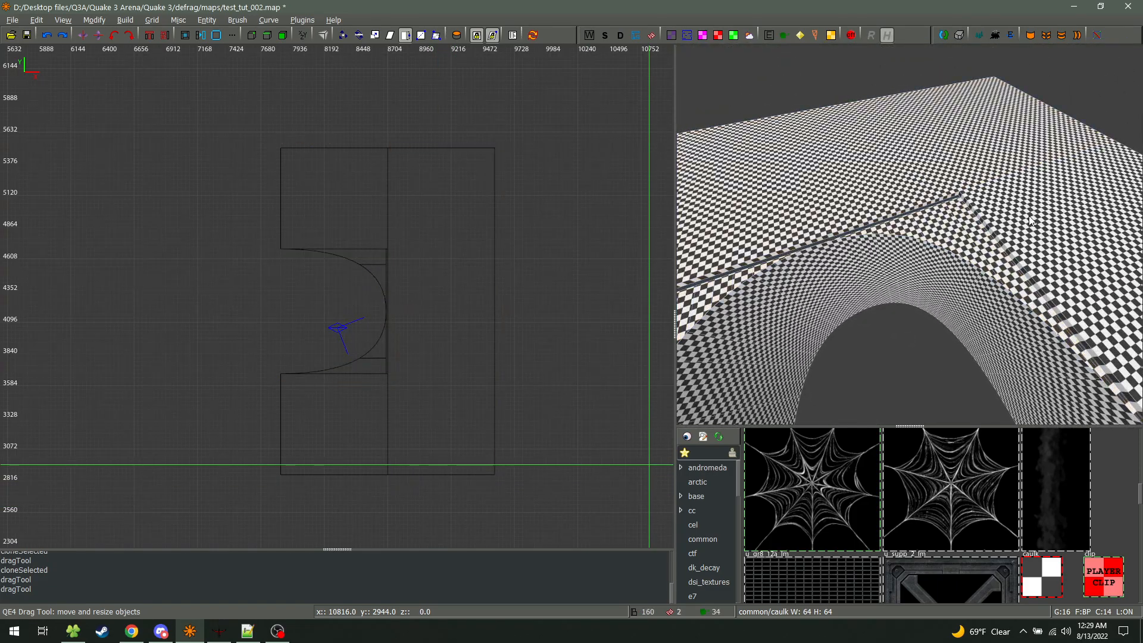
Align the adjoining edges of the selected caulk brushes with the arch on a grid of 1
shift+click(995, 210)
shift+click(891, 183)
scroll(467, 386, up, 3)
scroll(293, 282, up, 4)
scroll(288, 385, up, 3)
scroll(216, 395, up, 1)
drag(197, 398, 217, 379)
key(1)
scroll(185, 414, up, 3)
scroll(216, 379, down, 4)
right_drag(217, 378, 270, 642)
right_drag(270, 95, 337, 642)
scroll(215, 481, up, 3)
key(Escape)
Adjust the inner edge of the caulk brush on the arch's upper side to meet the arch corner
right_click(783, 254)
right_click(891, 227)
shift+click(816, 179)
drag(635, 256, 609, 257)
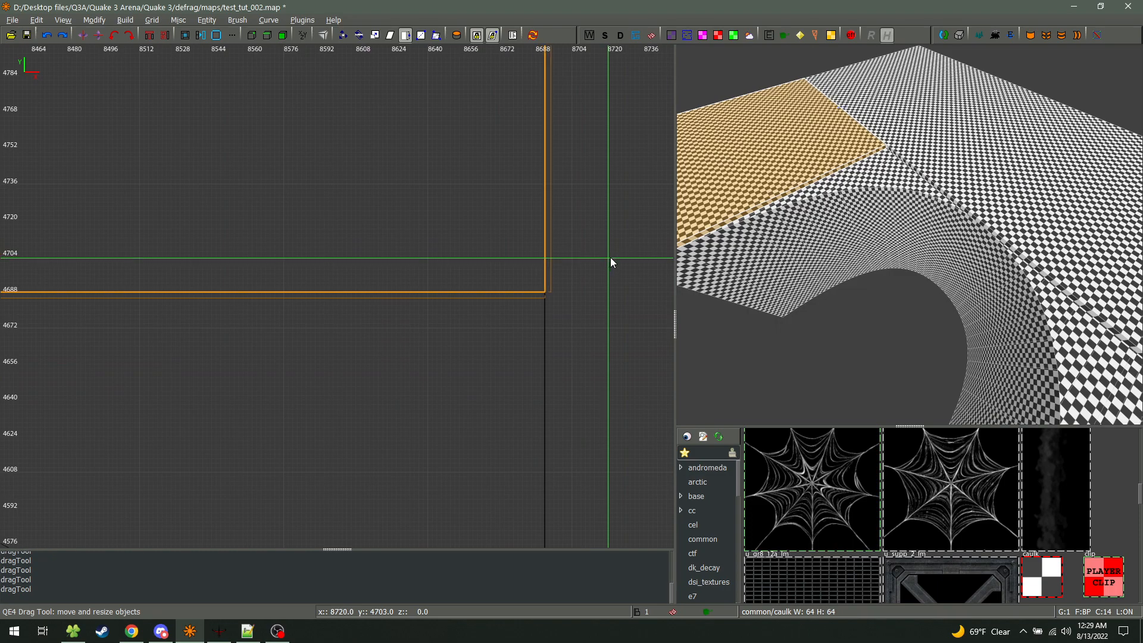
Select the caulk brushes around the arch and lower them in the side view, setting the grid to 16
key(Escape)
shift+click(1049, 132)
shift+click(840, 109)
shift+click(1071, 351)
key(ctrl+Tab)
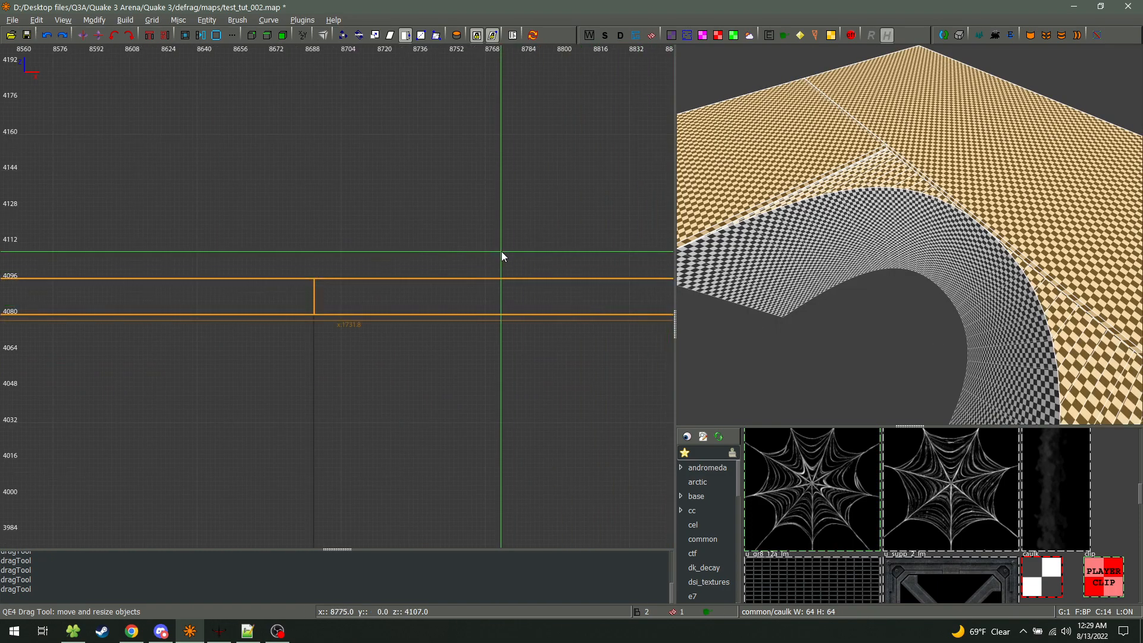
right_drag(465, 238, 482, 128)
key(6)
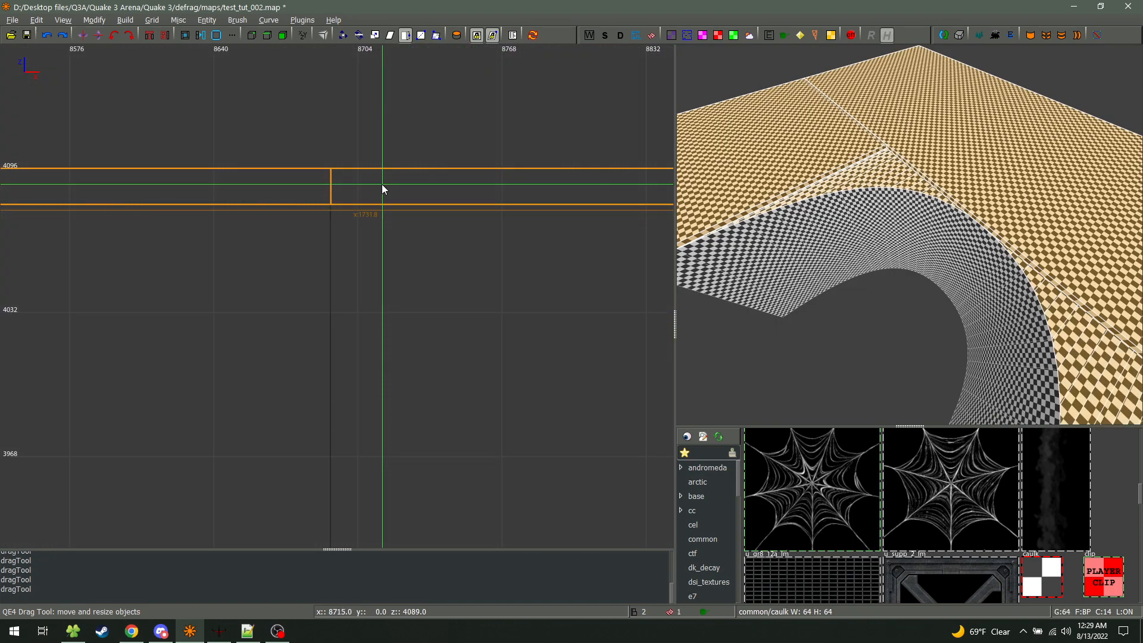
mouse_move(370, 186)
mouse_down()
mouse_move(373, 230)
mouse_move(387, 214)
mouse_up()
key(5)
key(Escape)
Lower the remaining side brush to the level of the other caulk brushes
right_drag(971, 267, 1064, 237)
shift+click(1063, 237)
drag(247, 191, 255, 219)
key(Escape)
Select all three caulk brushes around the arch and lower them until their tops sit at z 4064
key(w)
right_drag(908, 235, 851, 202)
key(d)
shift+click(909, 234)
shift+click(909, 234)
key(w)
right_drag(909, 235, 1000, 233)
key(d)
shift+click(792, 277)
drag(349, 220, 375, 258)
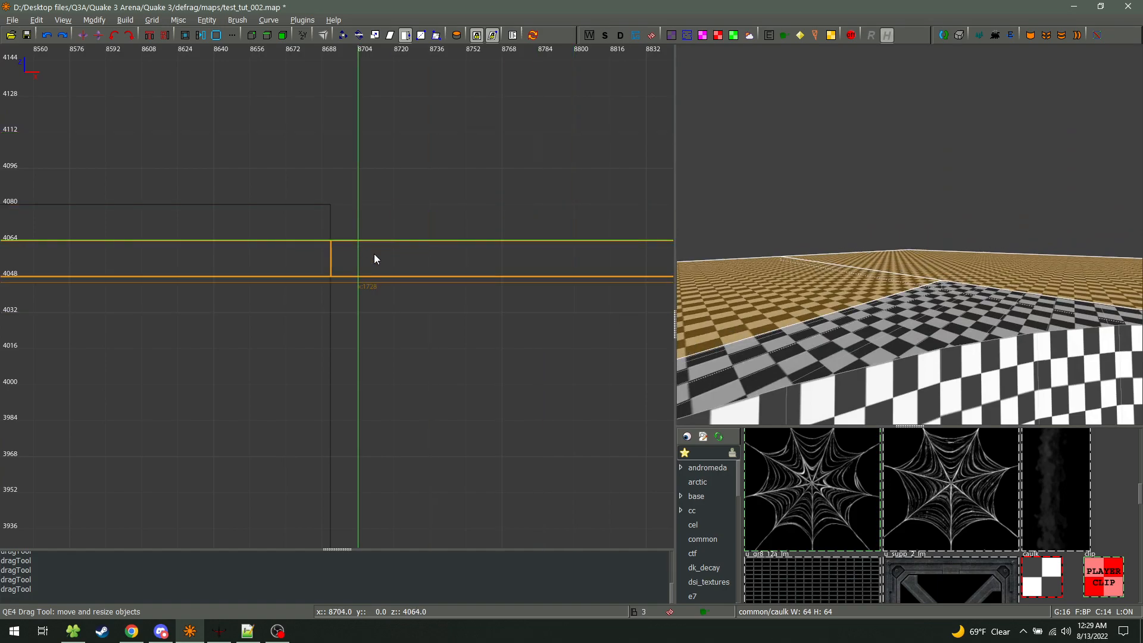
Examine how the lowered caulk brushes meet the arch's top edge in the 3D and side views
key(Escape)
right_click(768, 287)
key(s)
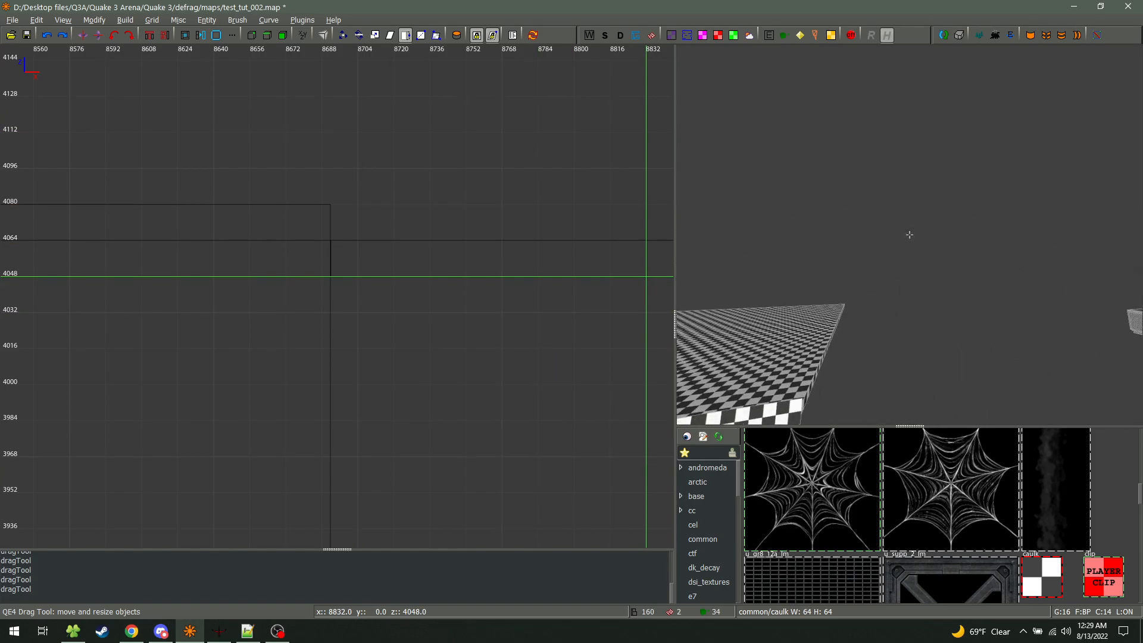
key(w)
right_click(909, 238)
shift+click(920, 227)
shift+click(920, 223)
right_click(919, 224)
right_click(909, 234)
scroll(349, 261, down, 8)
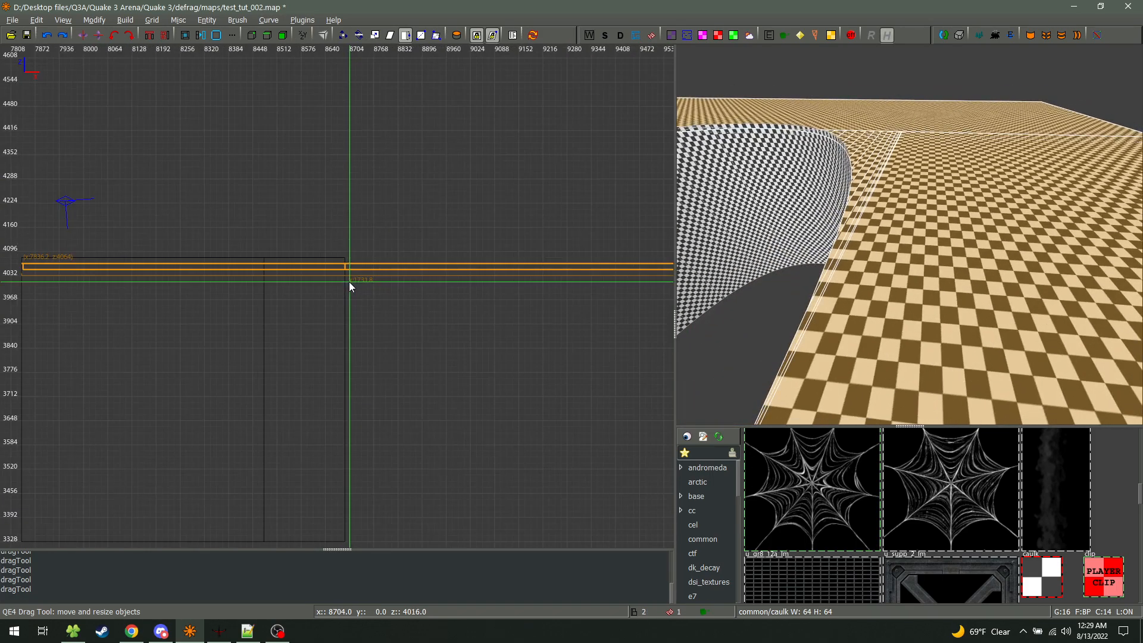
key(Escape)
Resize the selected arch patches to a height of 736 so their top lines up with the brushes at z 4064
shift+click(330, 258)
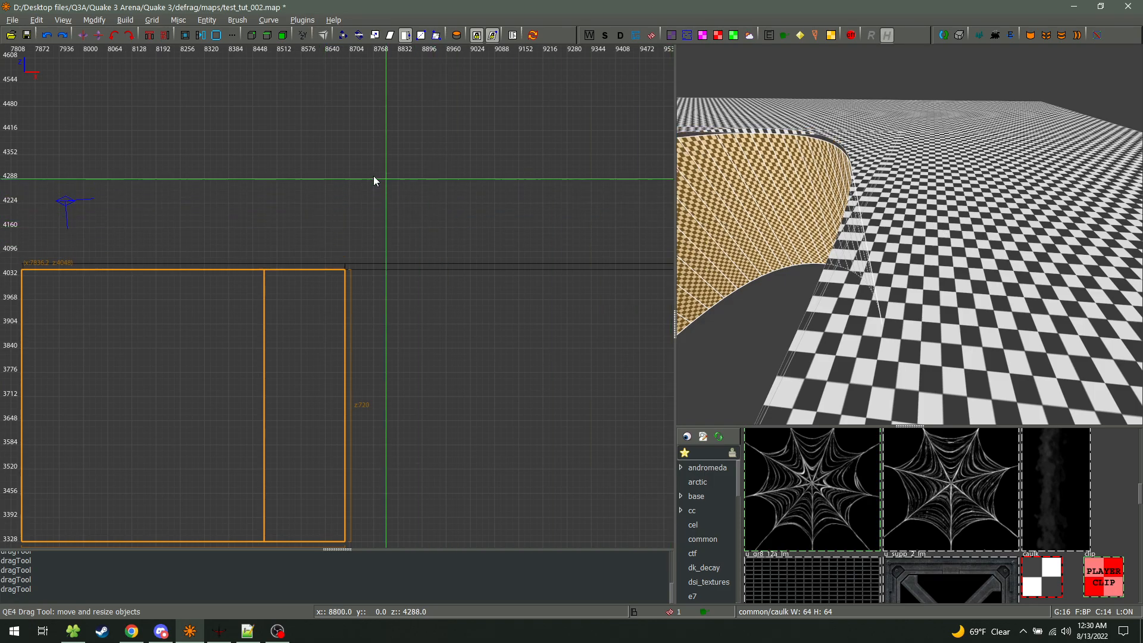
drag(351, 157, 351, 160)
right_click(803, 214)
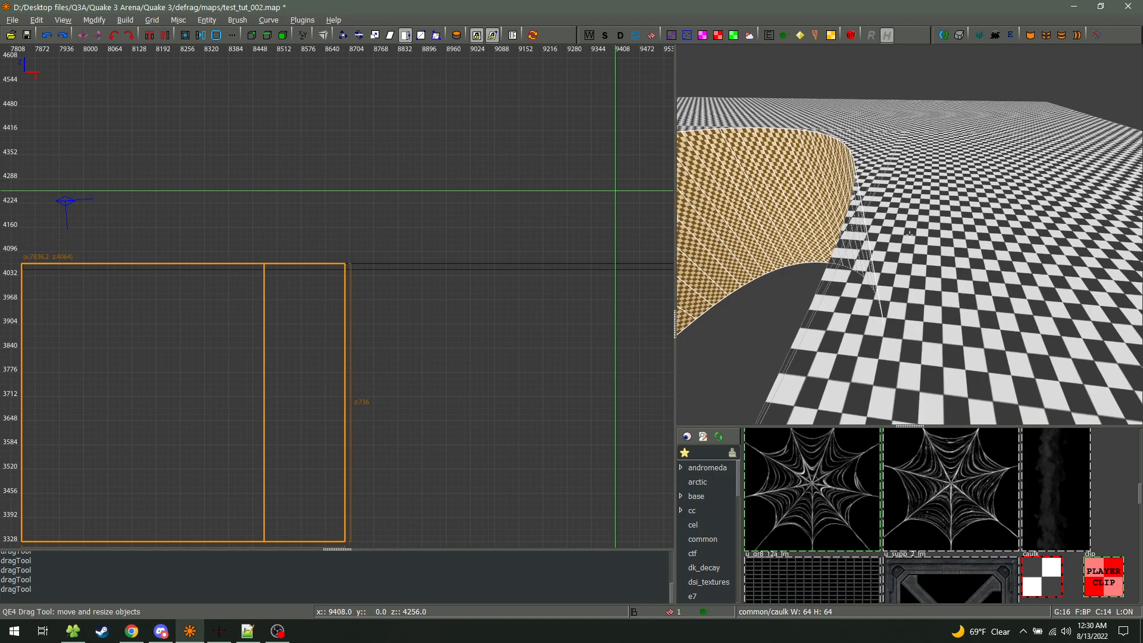
key(w)
key(s)
key(Escape)
right_click(909, 234)
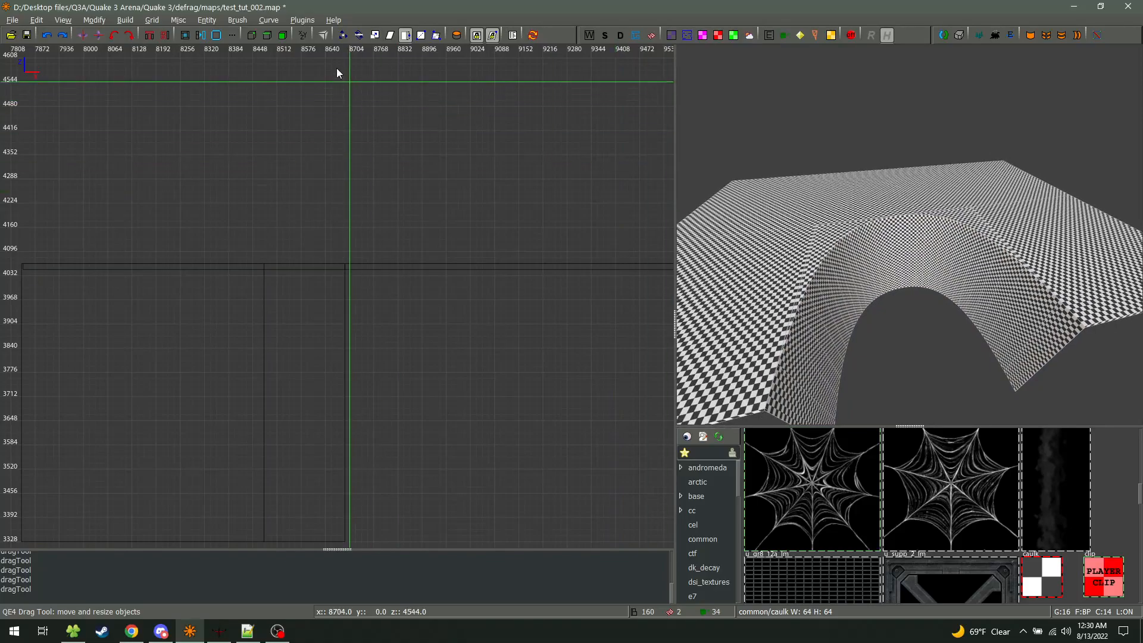
click(271, 19)
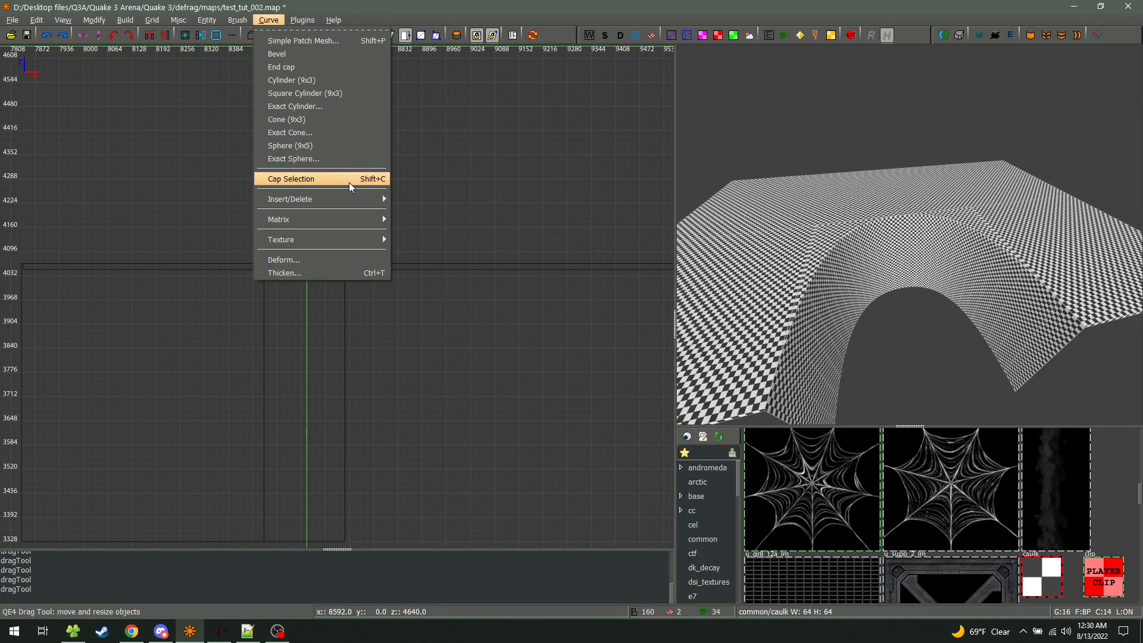
mouse_move(351, 200)
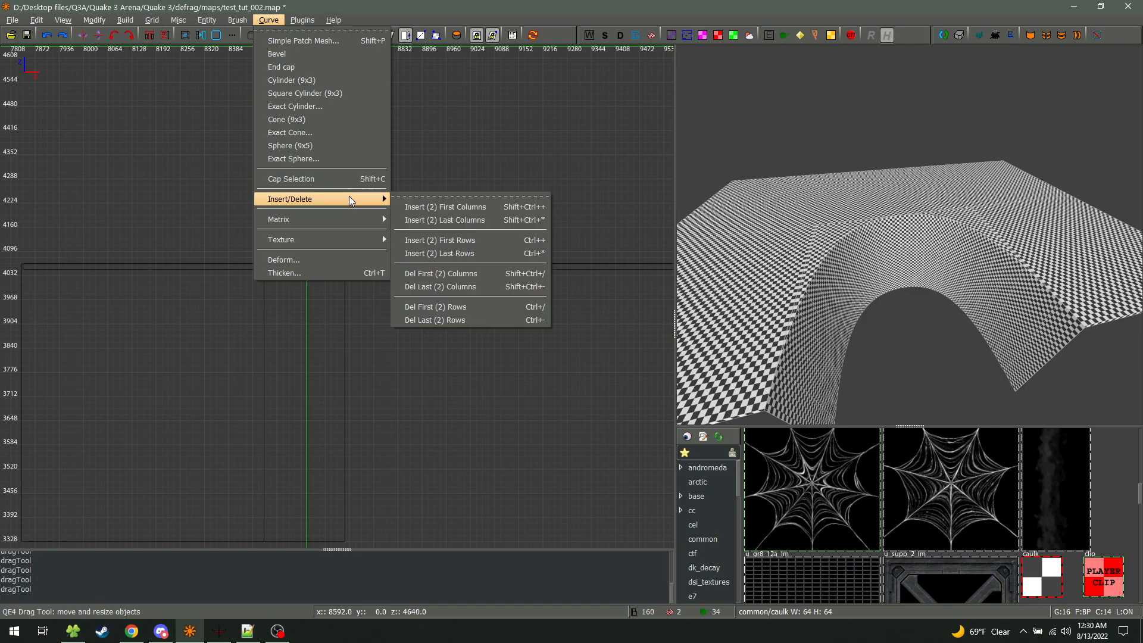
click(238, 280)
Draw a brush about 2320 by 1520 units in the empty area beside the arch and convert it to a 3 by 3 simple patch mesh
scroll(307, 331, down, 2)
scroll(307, 336, down, 3)
key(ctrl+Tab)
key(ctrl+Tab)
drag(107, 271, 224, 347)
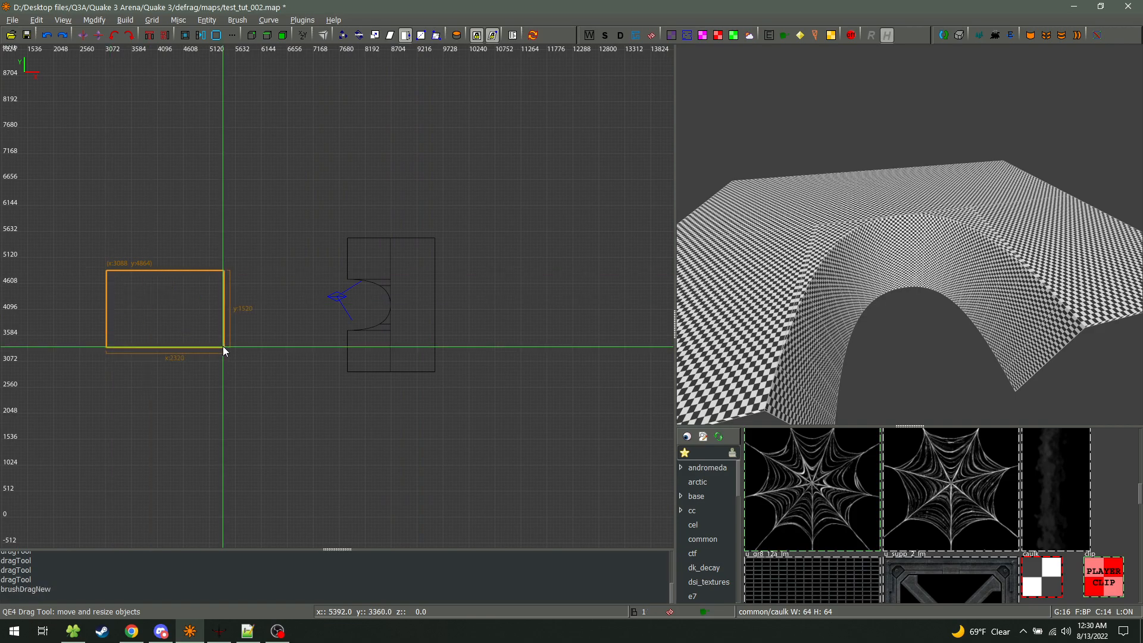
key(shift+p)
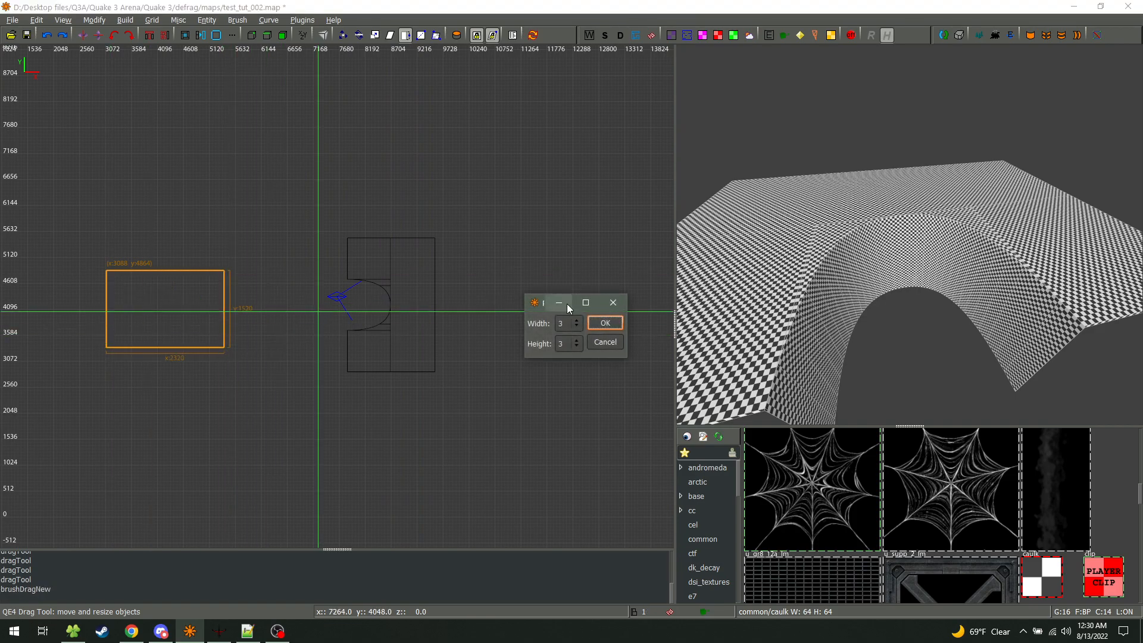
click(604, 325)
Stretch the flat patch mesh to 2416 units along the Y axis
right_drag(325, 276, 503, 184)
drag(336, 312, 333, 357)
ctrl+middle_click(412, 259)
right_click(737, 265)
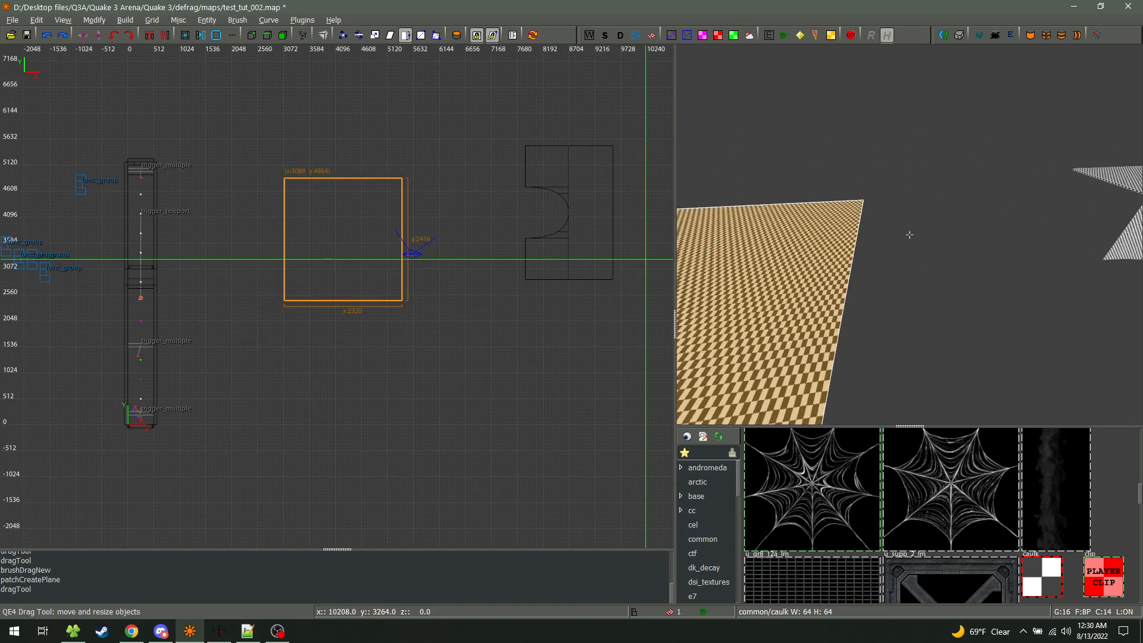
key(d)
key(s)
key(a)
right_click(910, 234)
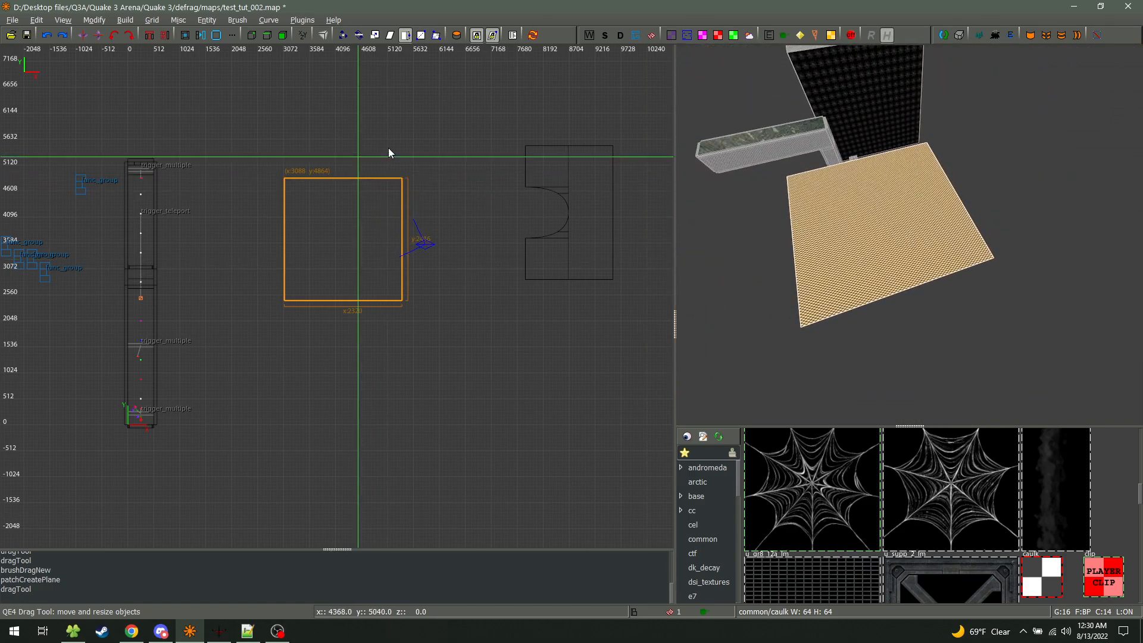
scroll(351, 261, up, 5)
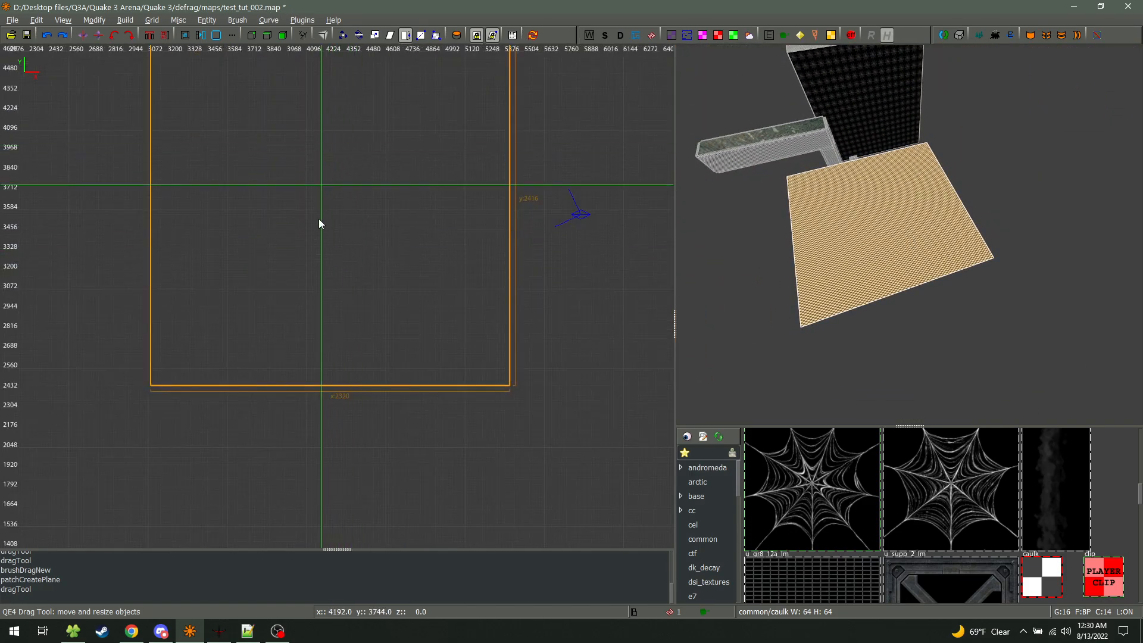
click(268, 20)
mouse_move(324, 200)
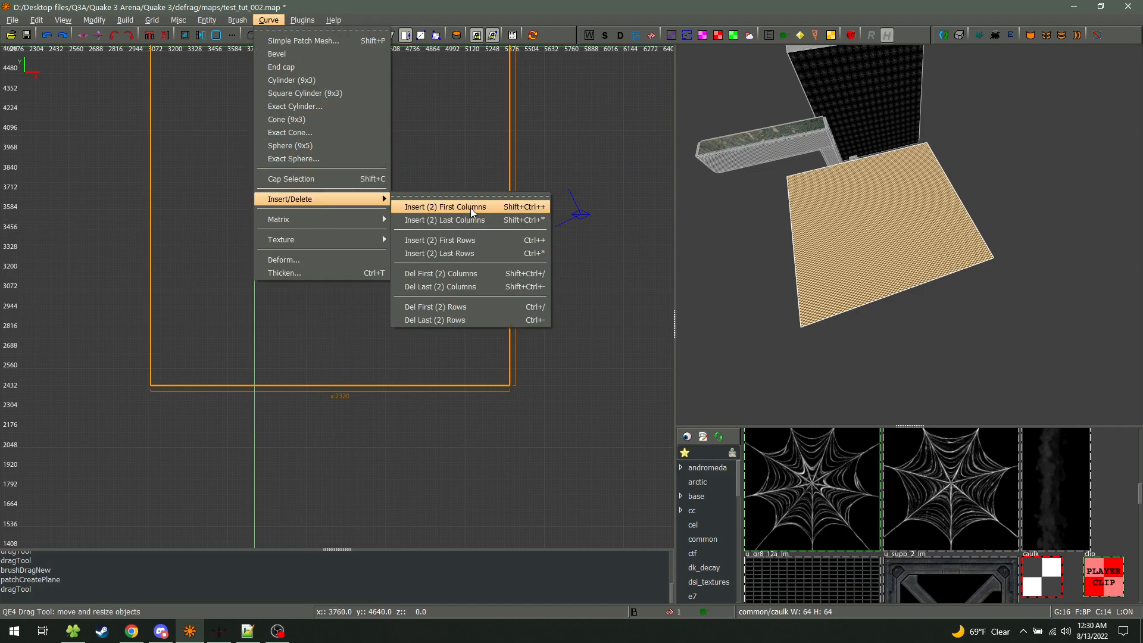
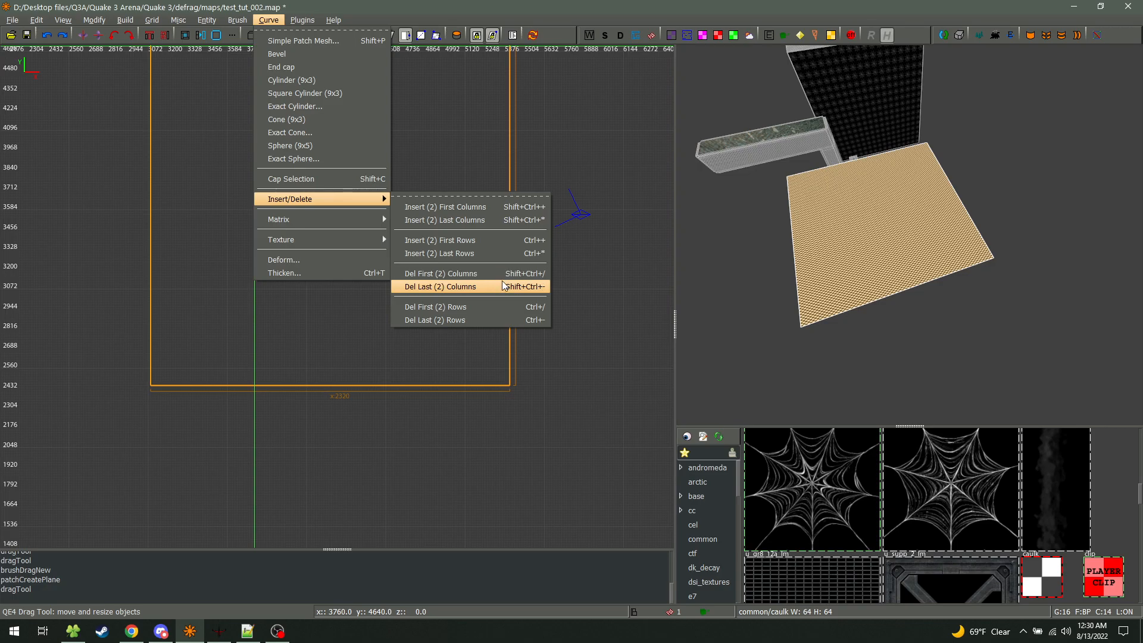
click(625, 216)
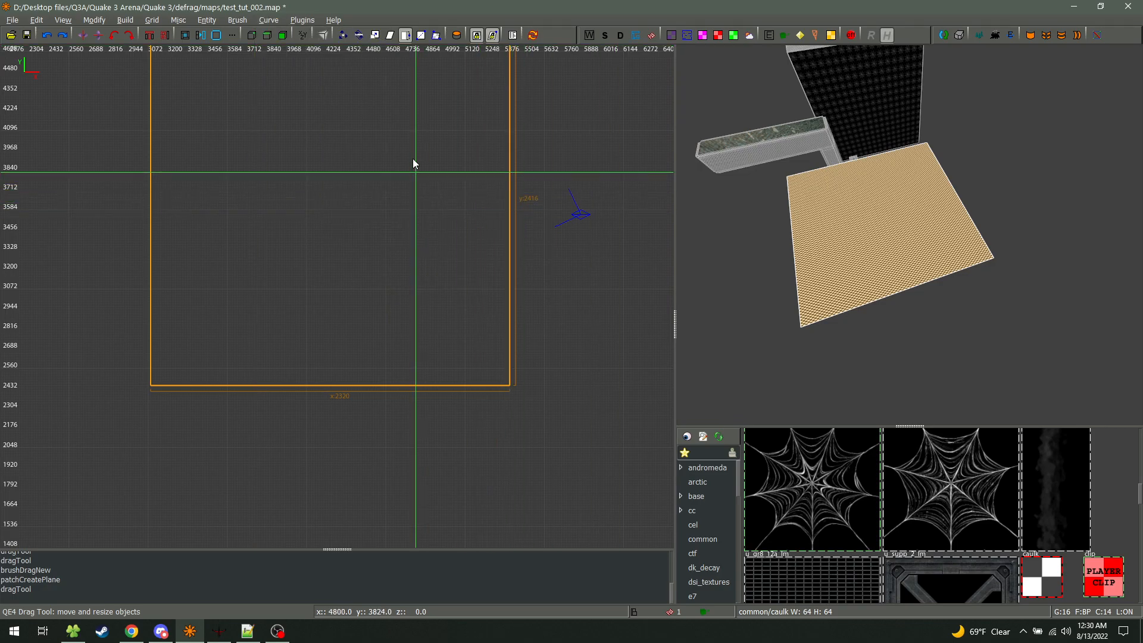
Insert two first columns into the flat patch mesh, and repeat the insertion once more
click(269, 20)
mouse_move(296, 225)
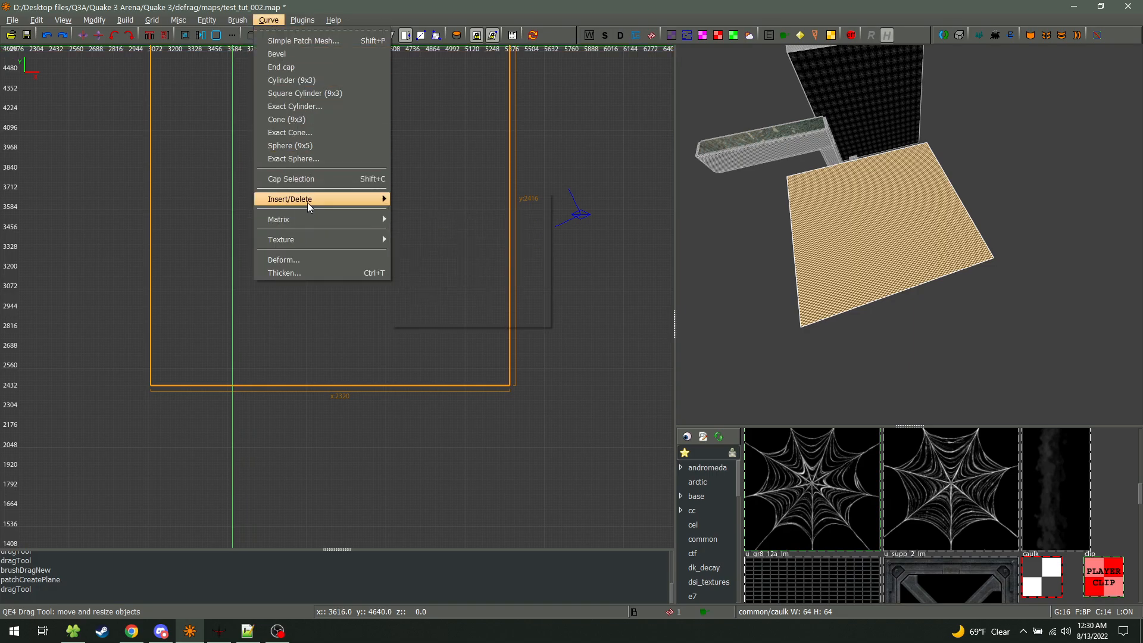
click(473, 206)
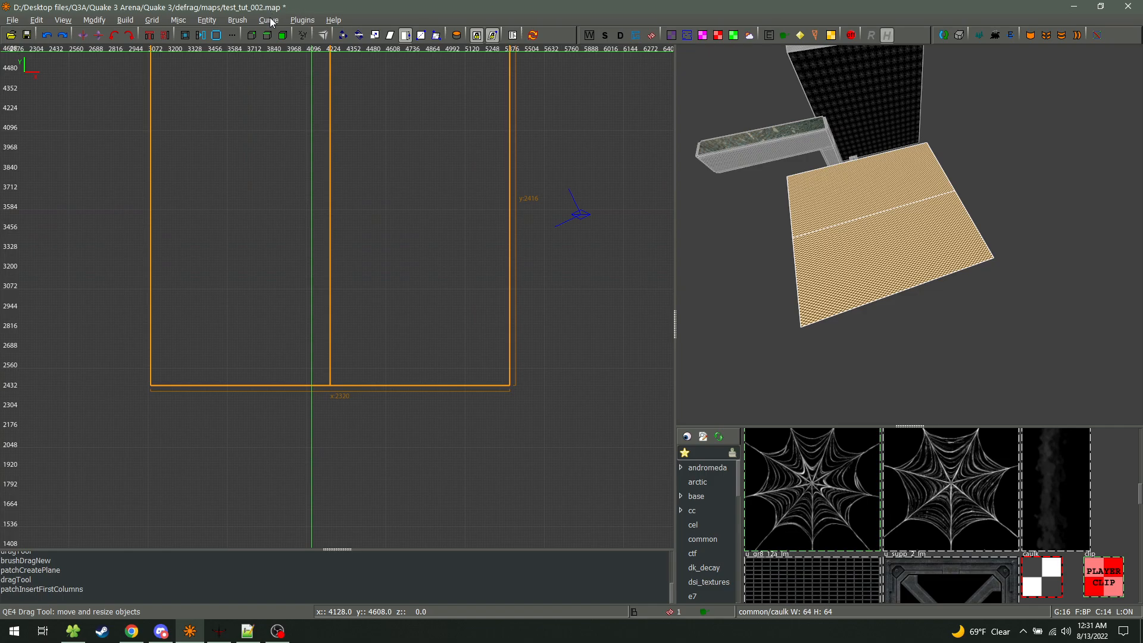
click(301, 19)
mouse_move(249, 22)
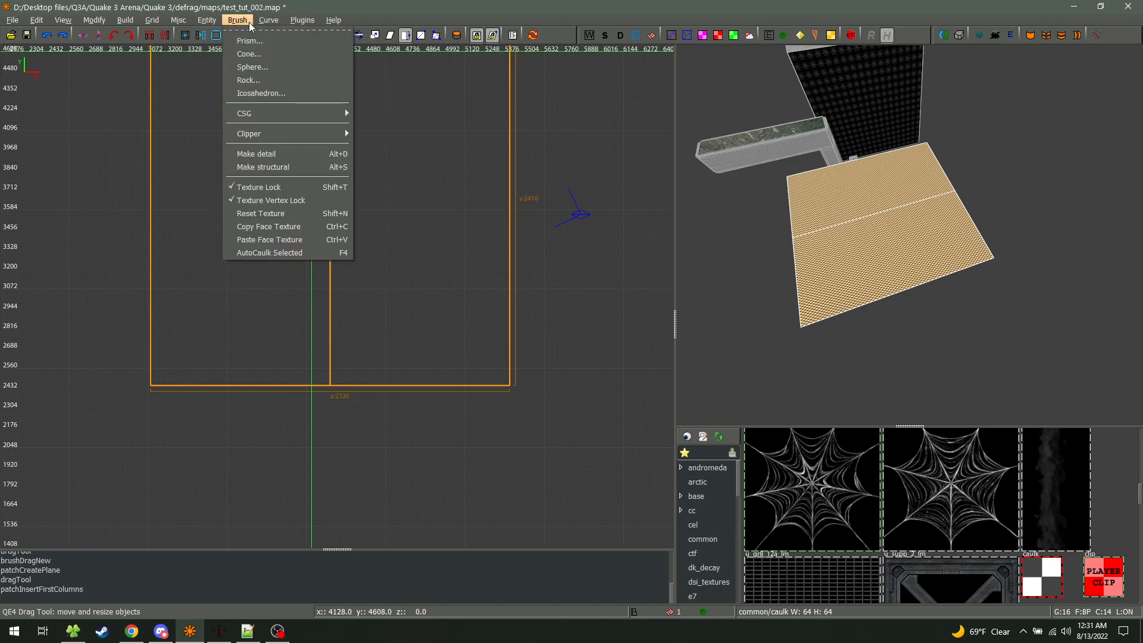
mouse_move(312, 200)
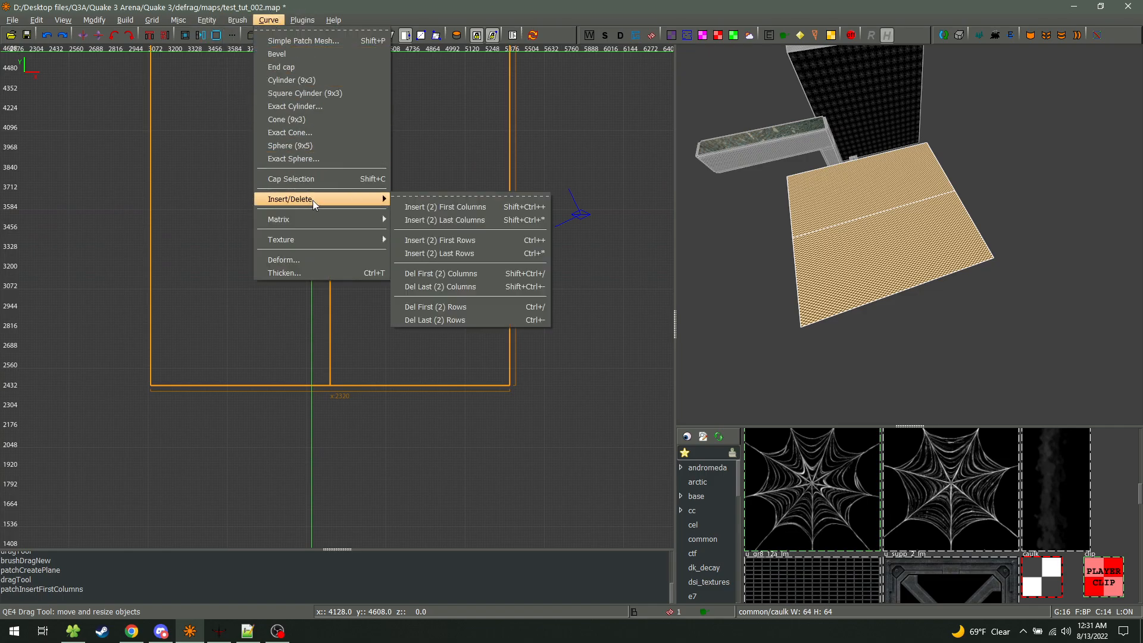
click(452, 210)
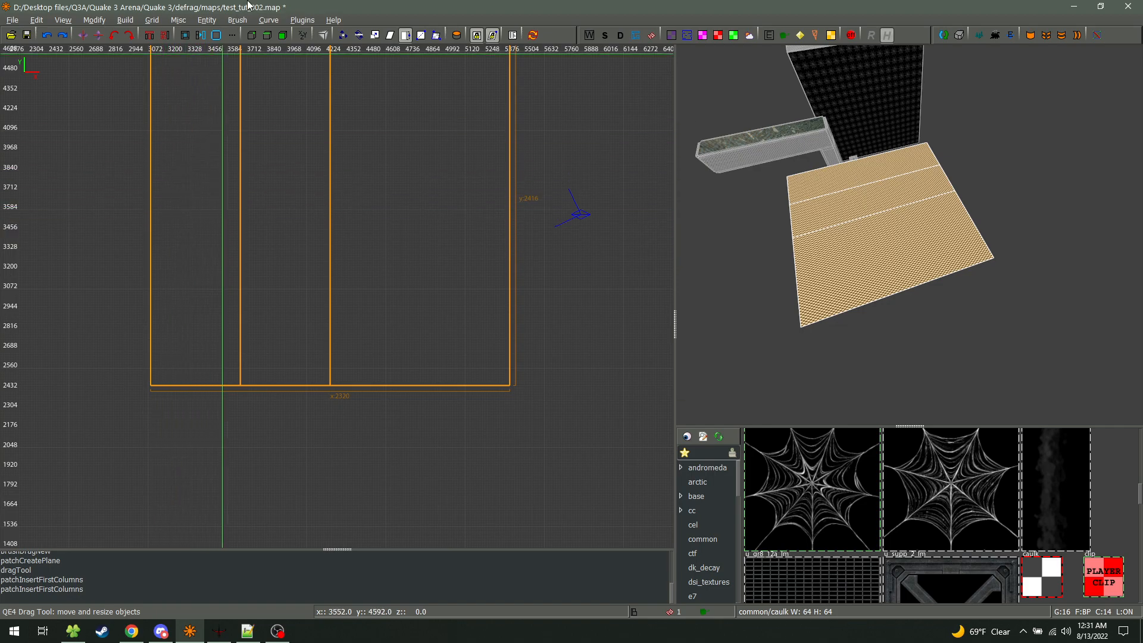
Insert two last columns into the flat patch mesh
click(269, 20)
mouse_move(308, 199)
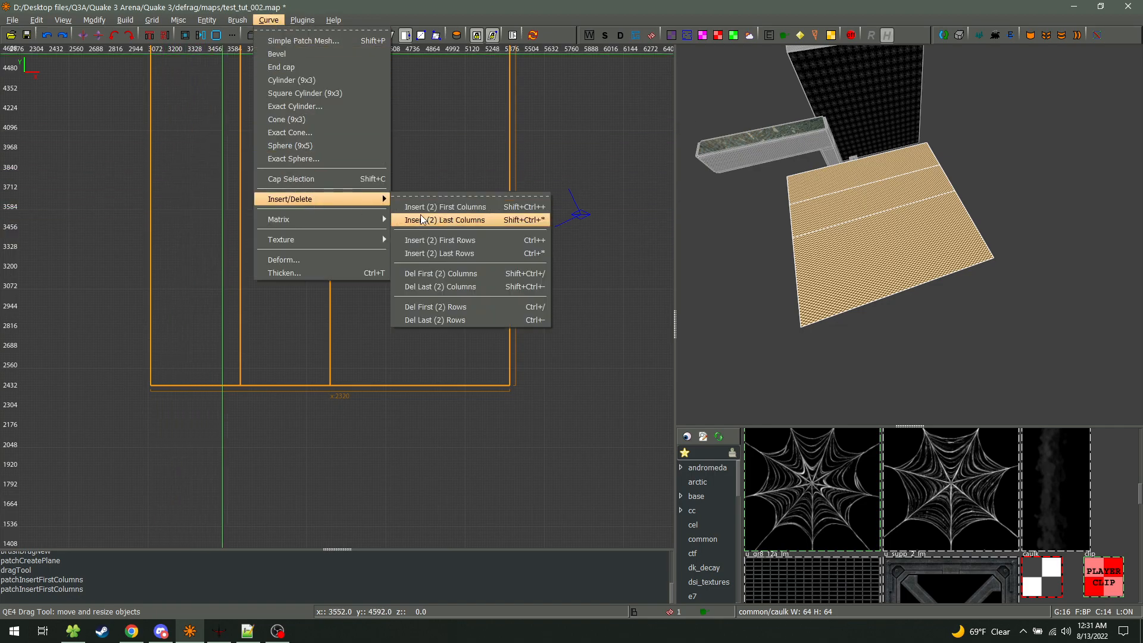
click(459, 221)
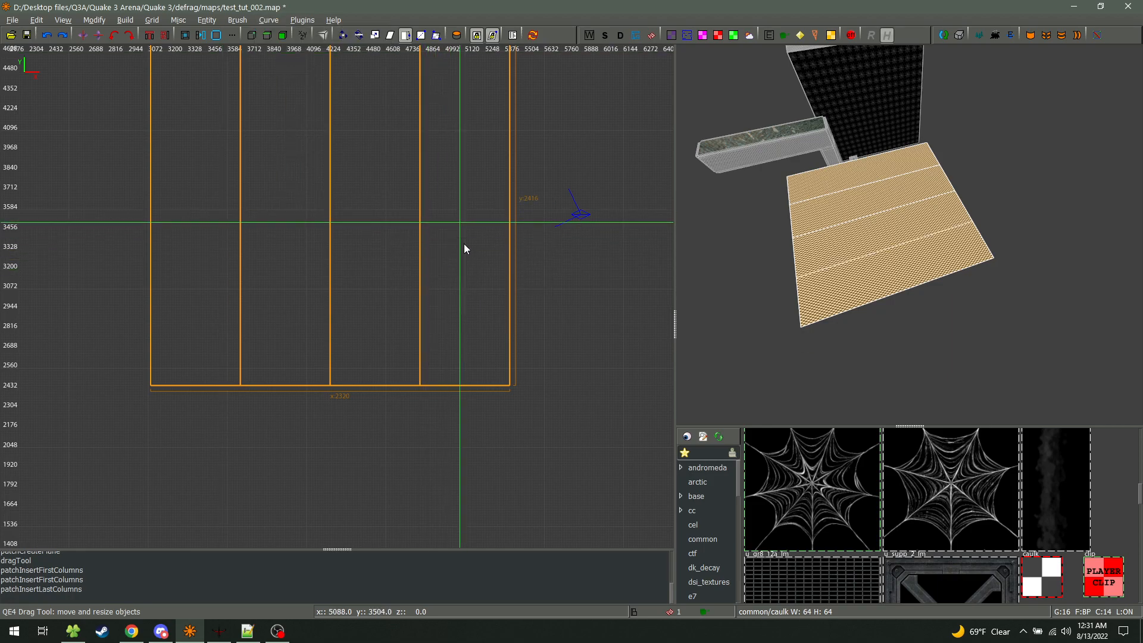
Insert two first rows into the flat patch mesh
click(241, 20)
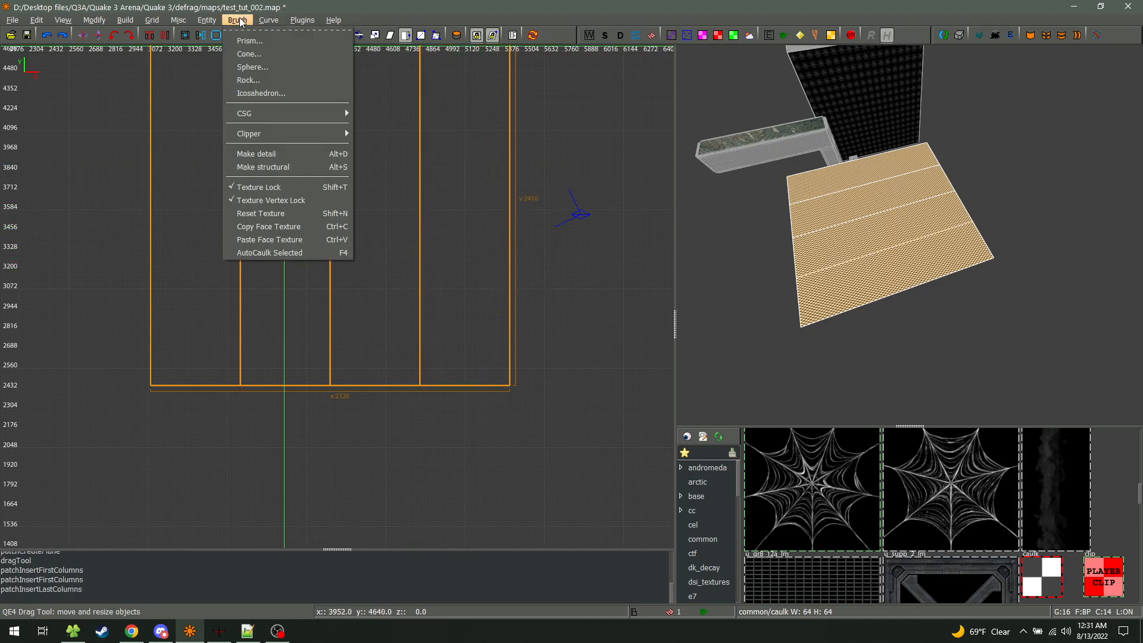
mouse_move(258, 22)
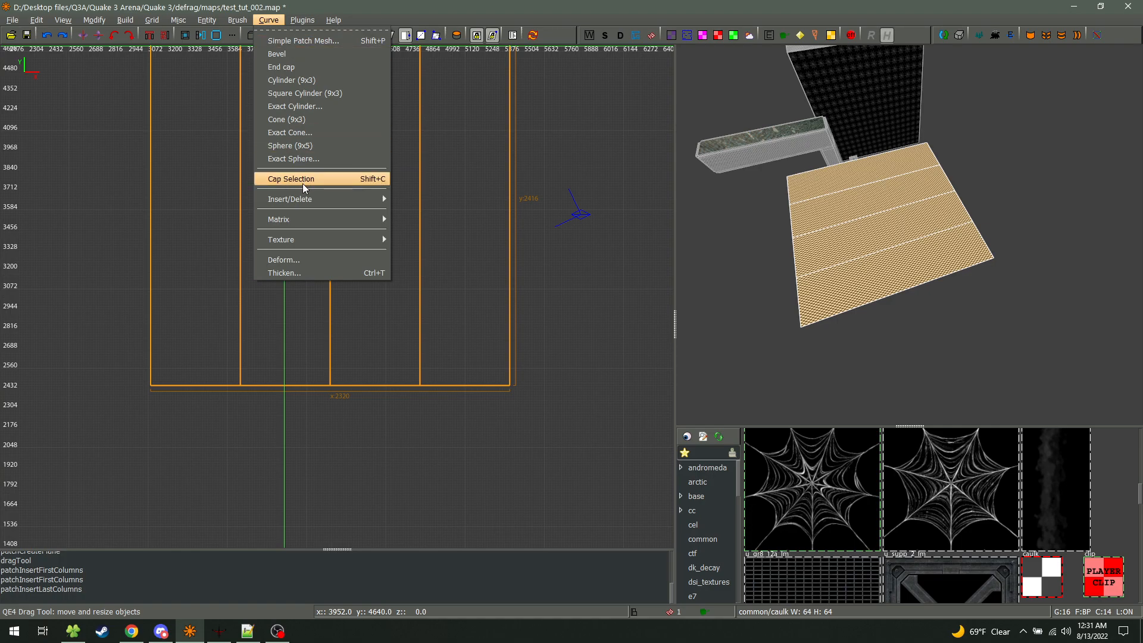
mouse_move(312, 198)
click(465, 242)
right_drag(349, 237, 334, 307)
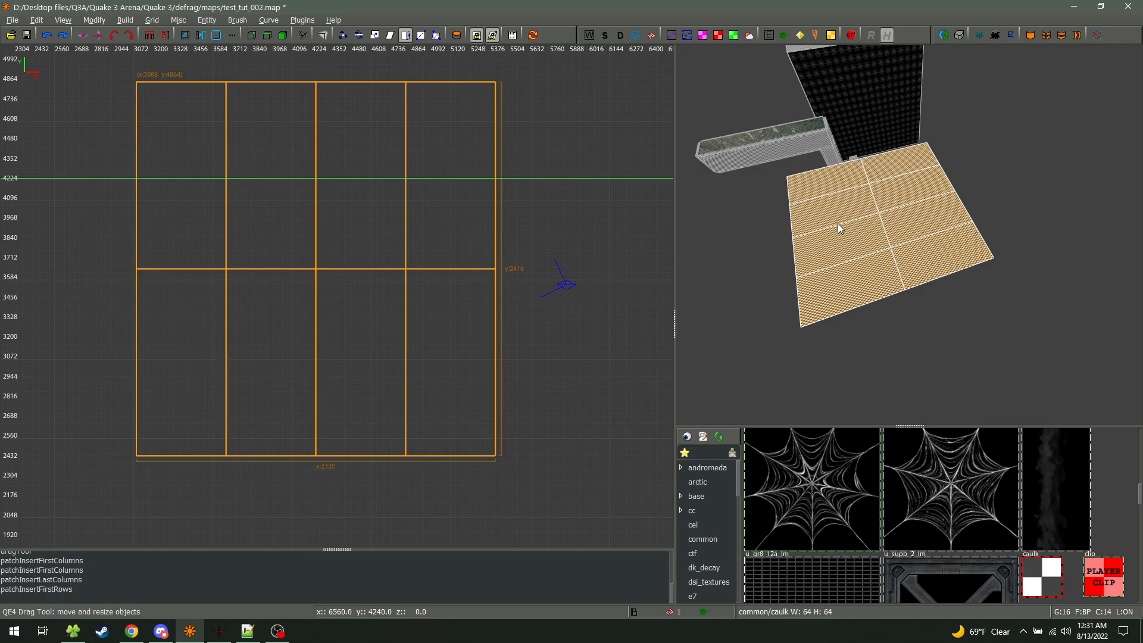
Switch the flat patch mesh to vertex editing and select its central control point
key(v)
right_click(914, 246)
key(w)
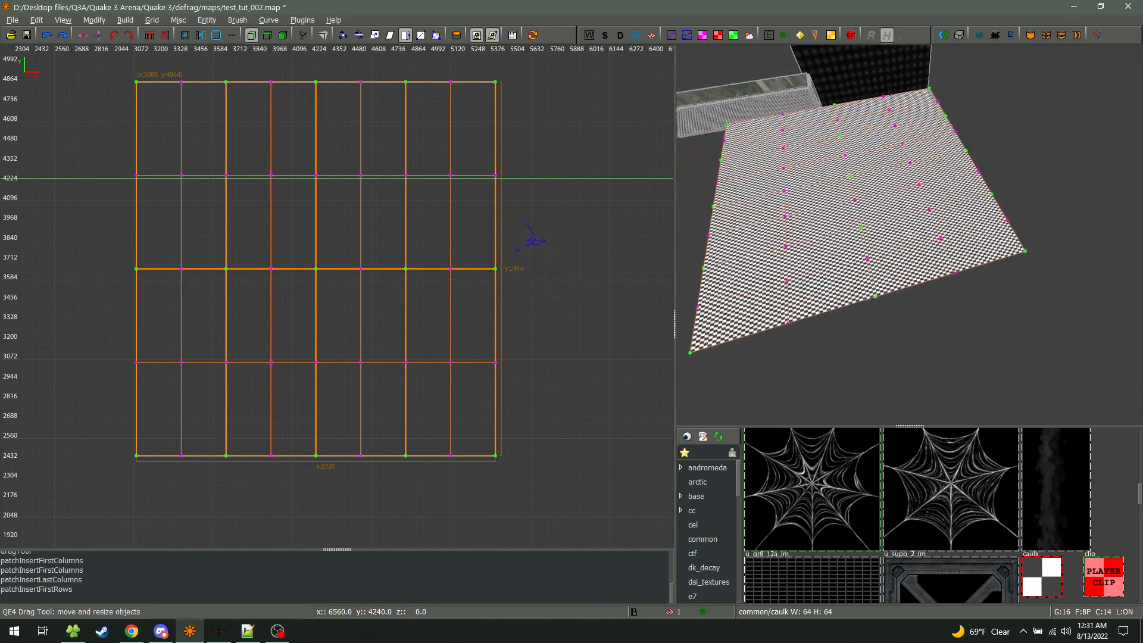
key(d)
right_click(910, 234)
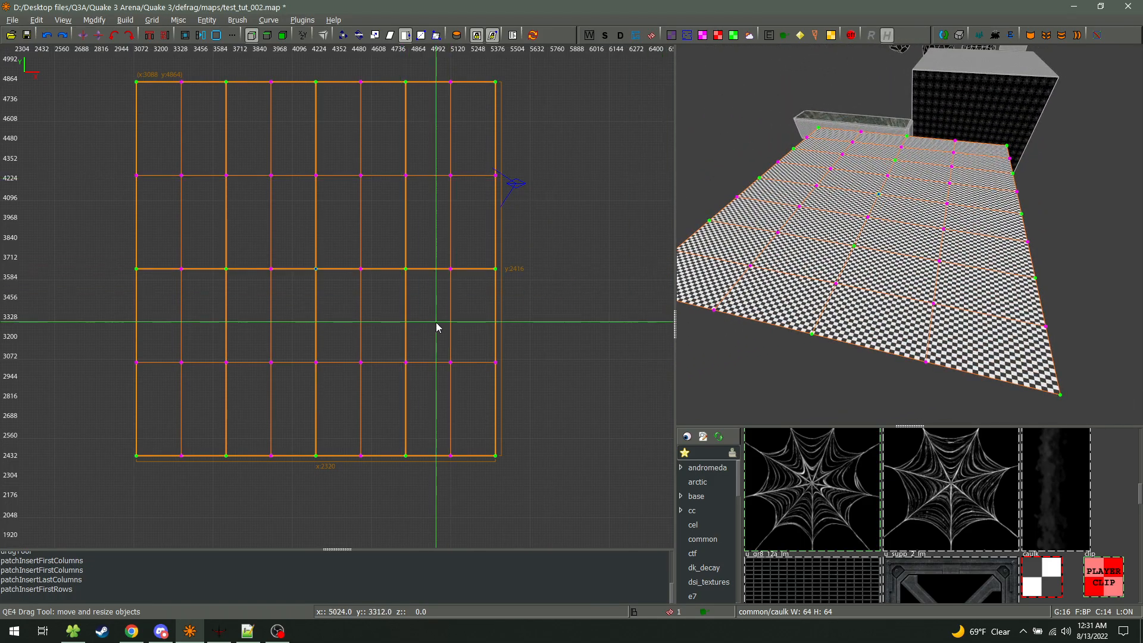
Try raising the patch's central control point in the side view, and undo the move
key(ctrl+Tab)
drag(337, 305, 337, 278)
key(ctrl+z)
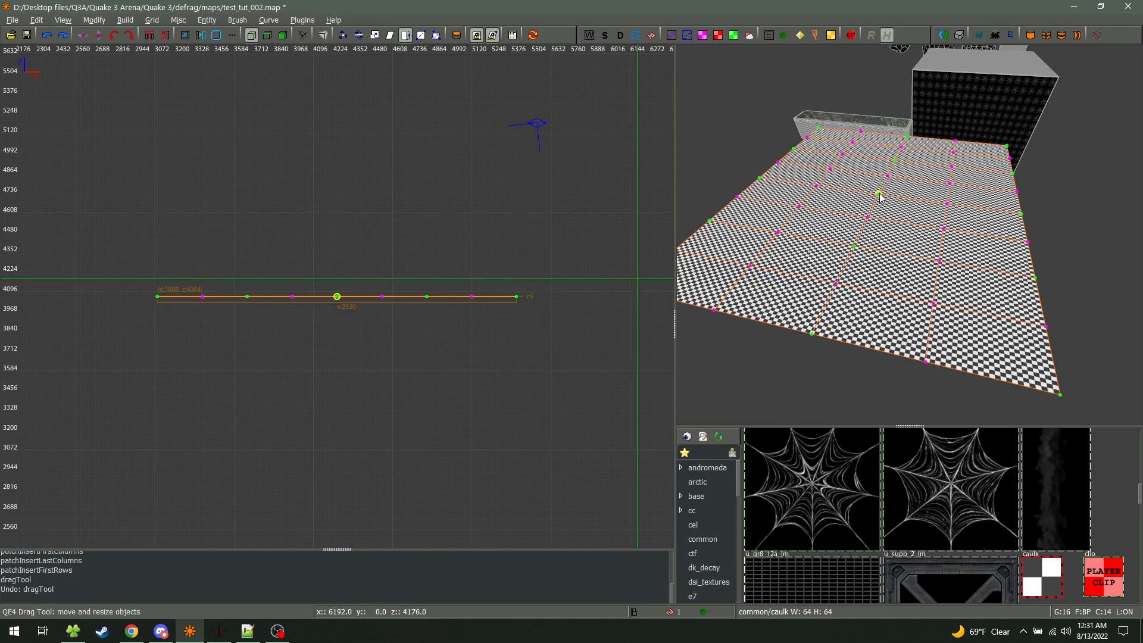
Try raising the patch's central control point by moving it in the 3D camera view, and undo the moves
right_click(908, 235)
key(w)
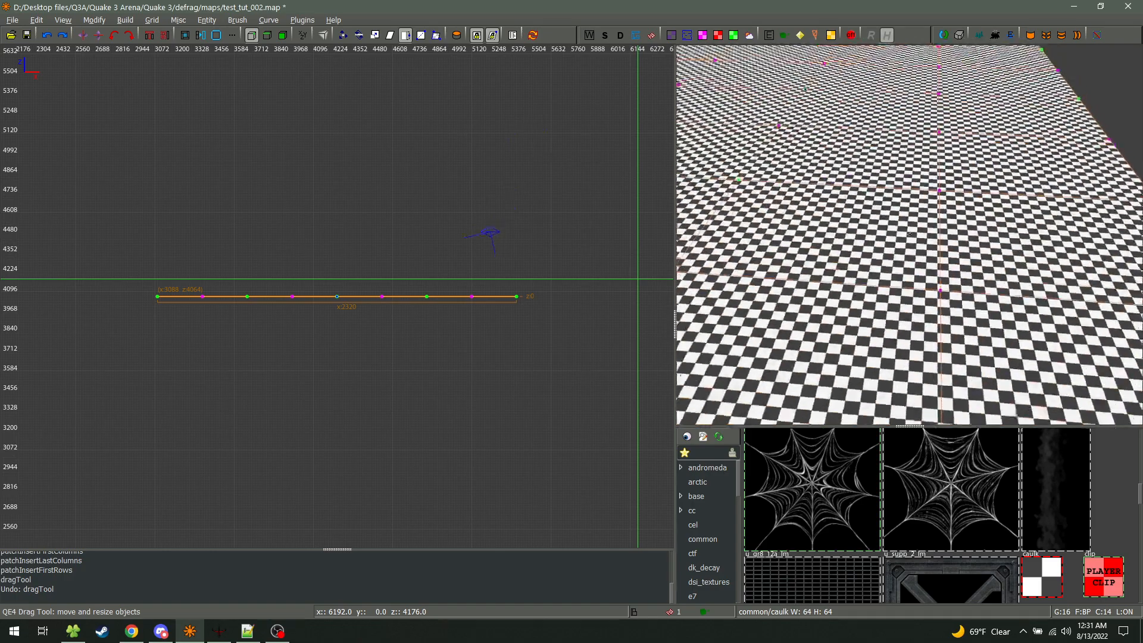
key(w)
right_click(908, 235)
drag(899, 227, 905, 232)
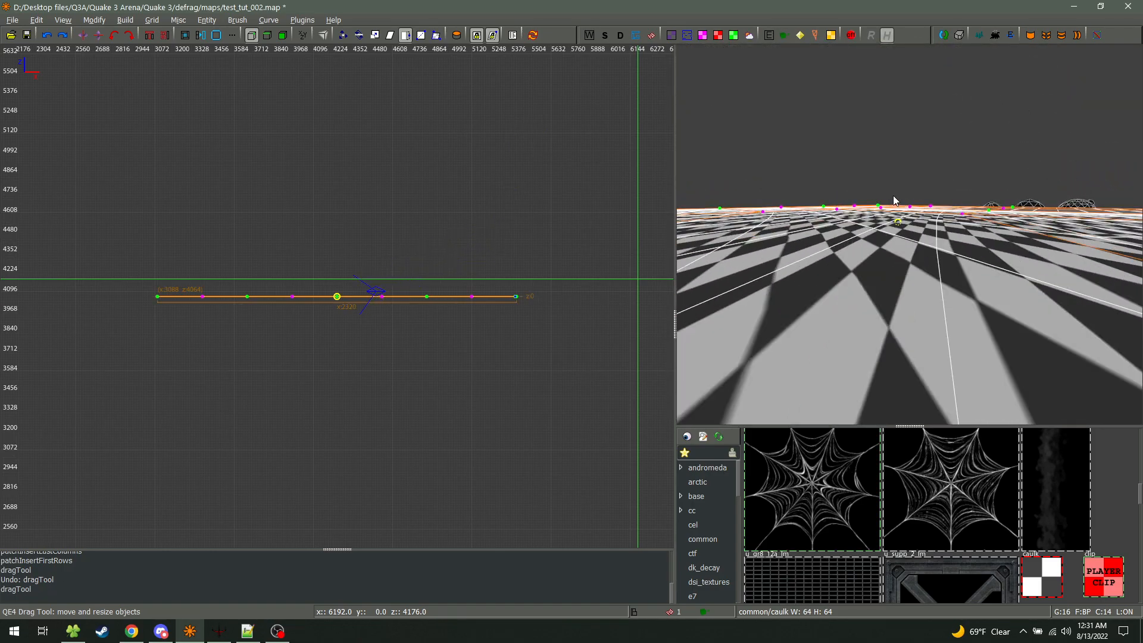
key(ctrl+z)
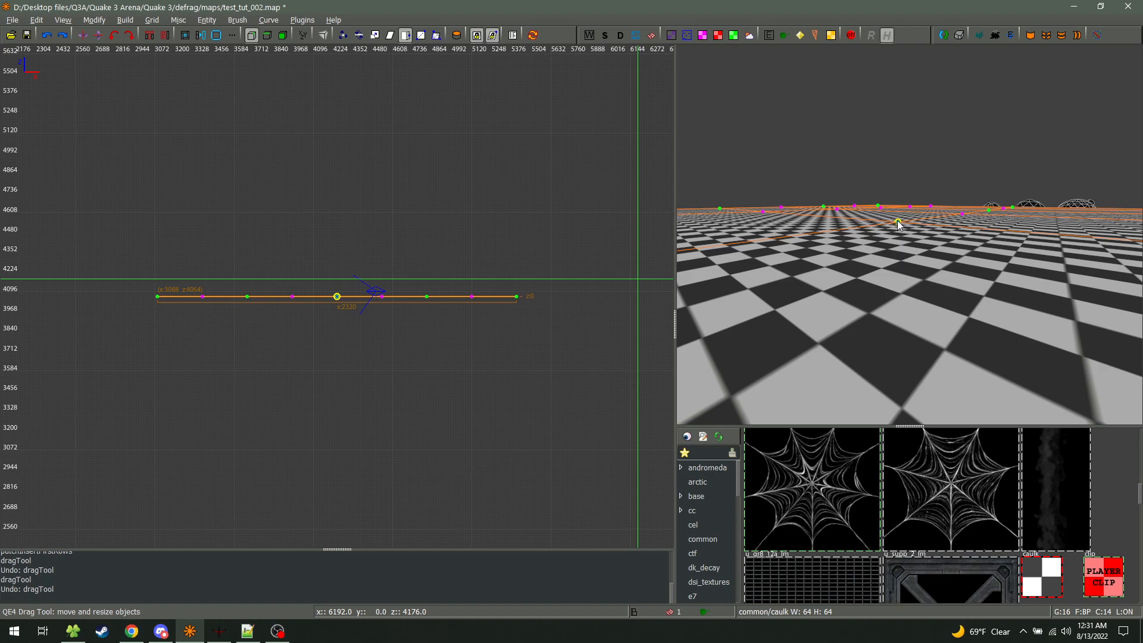
mouse_move(899, 208)
mouse_down()
mouse_move(895, 141)
mouse_move(902, 201)
mouse_move(900, 190)
mouse_up()
key(ctrl+z)
Restart vertex editing and nudge the middle-row magenta control point beside the patch's centre, on its +X side, up about 240 units
right_click(900, 191)
key(w)
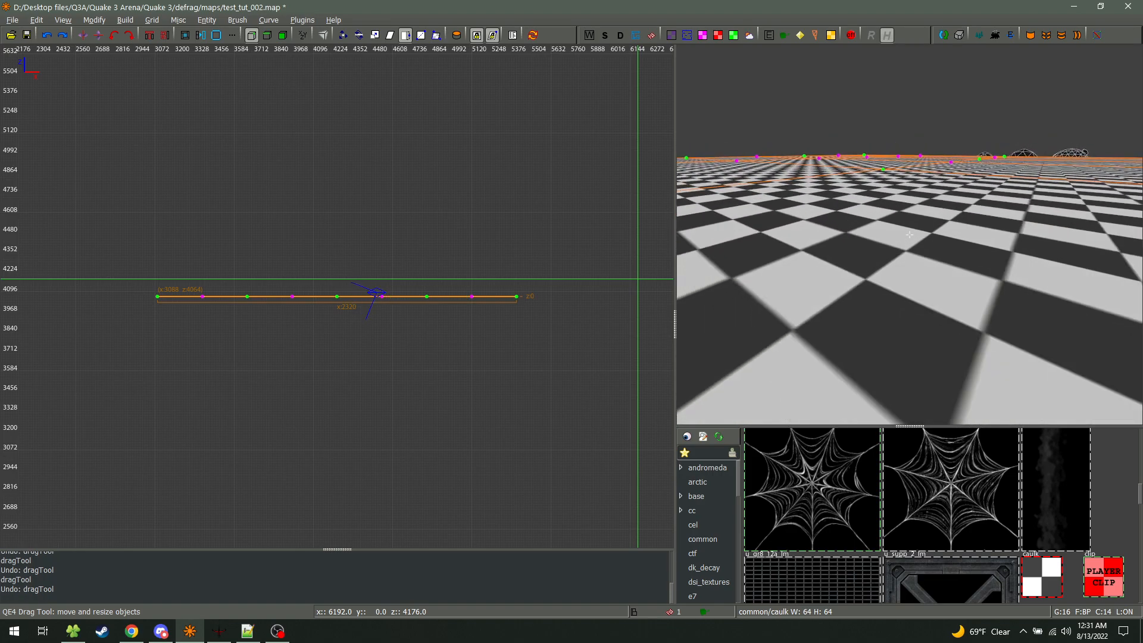
right_click(886, 241)
key(s)
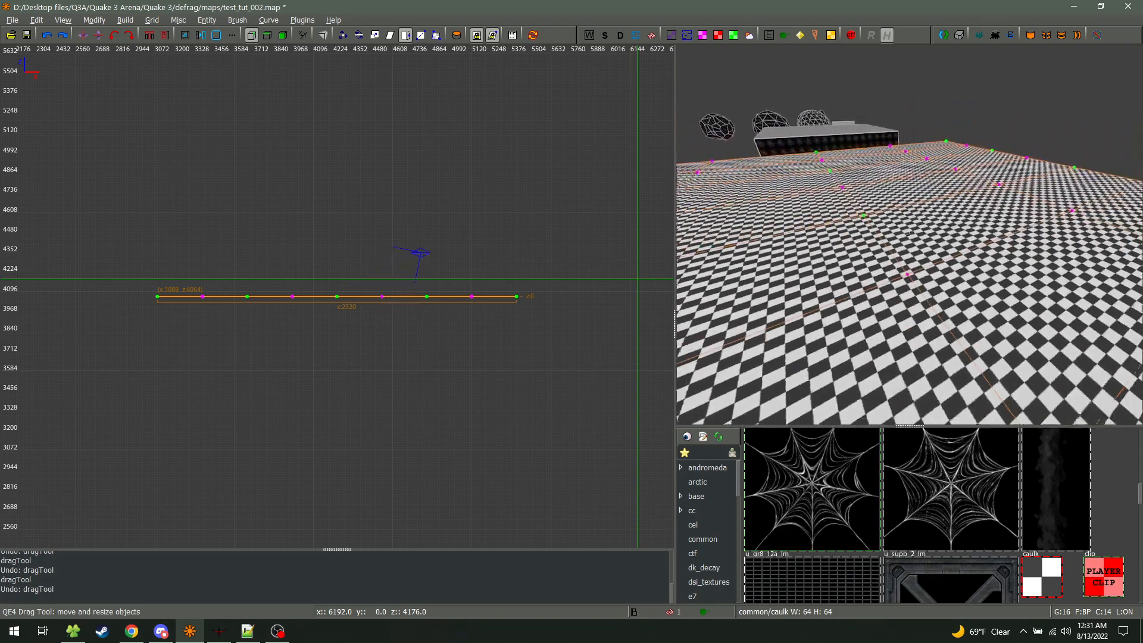
key(v)
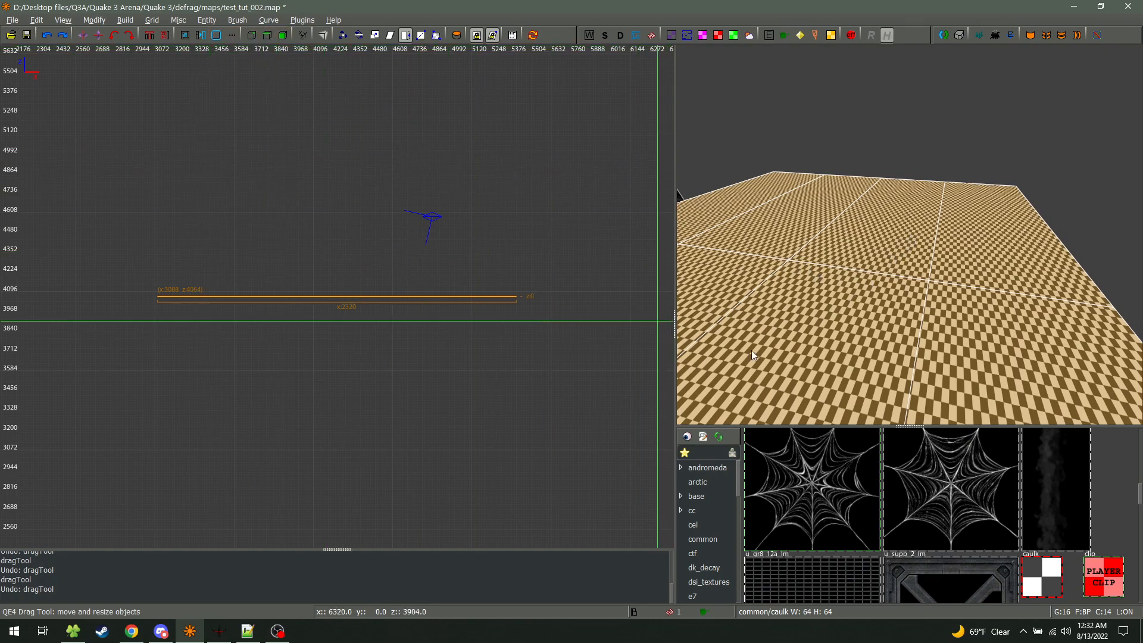
key(v)
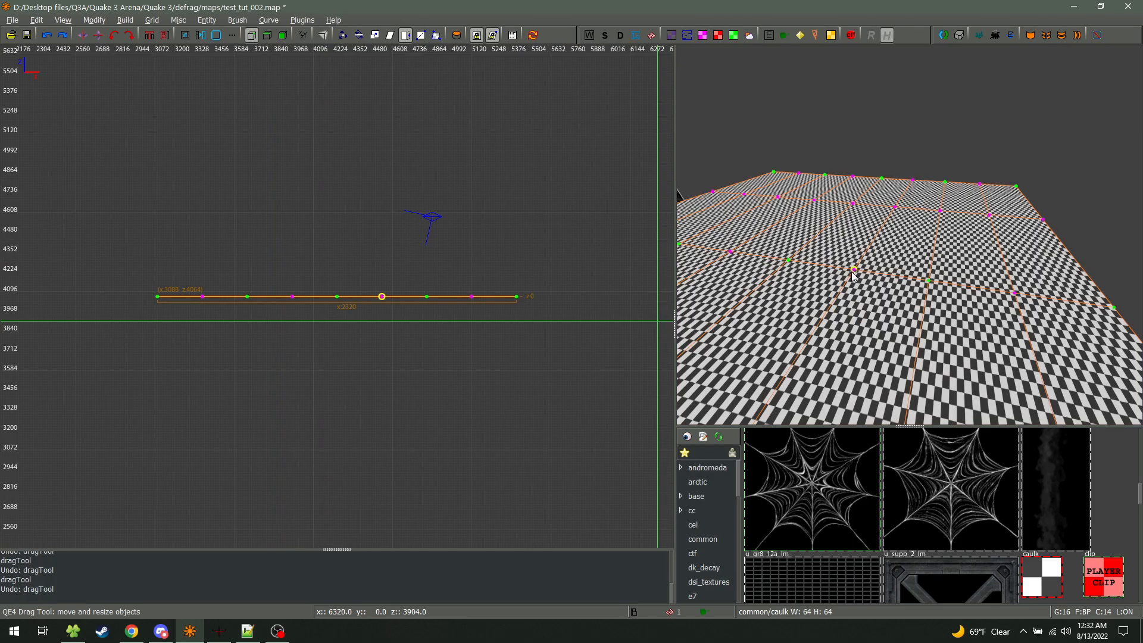
key(w)
right_click(909, 235)
key(ctrl+Tab)
key(ctrl+Tab)
key(ctrl+Tab)
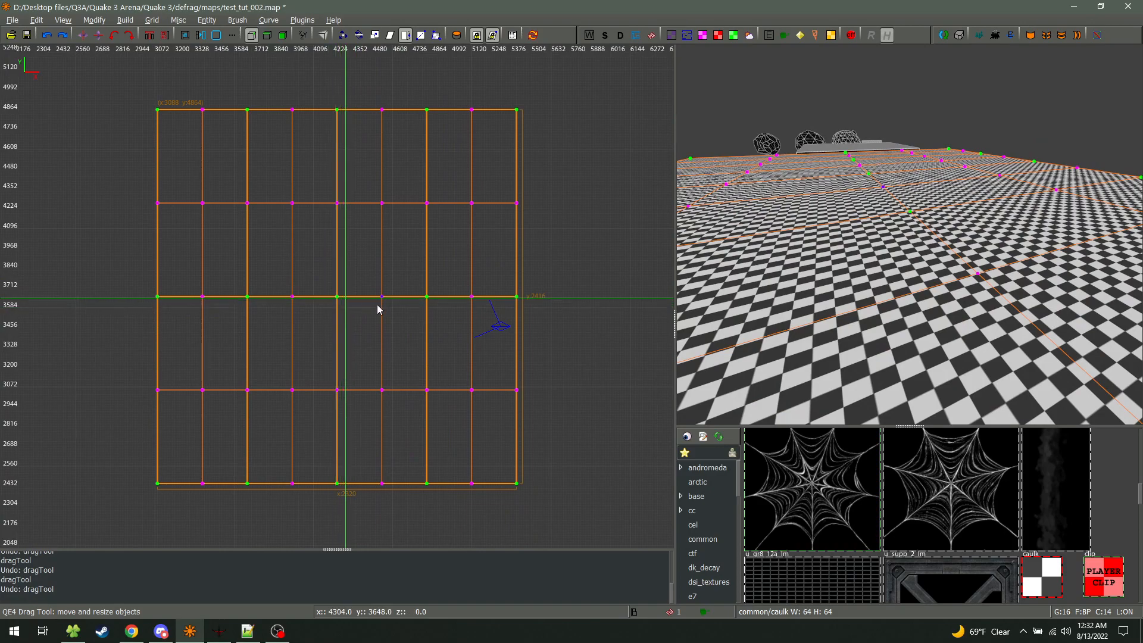
scroll(526, 280, up, 3)
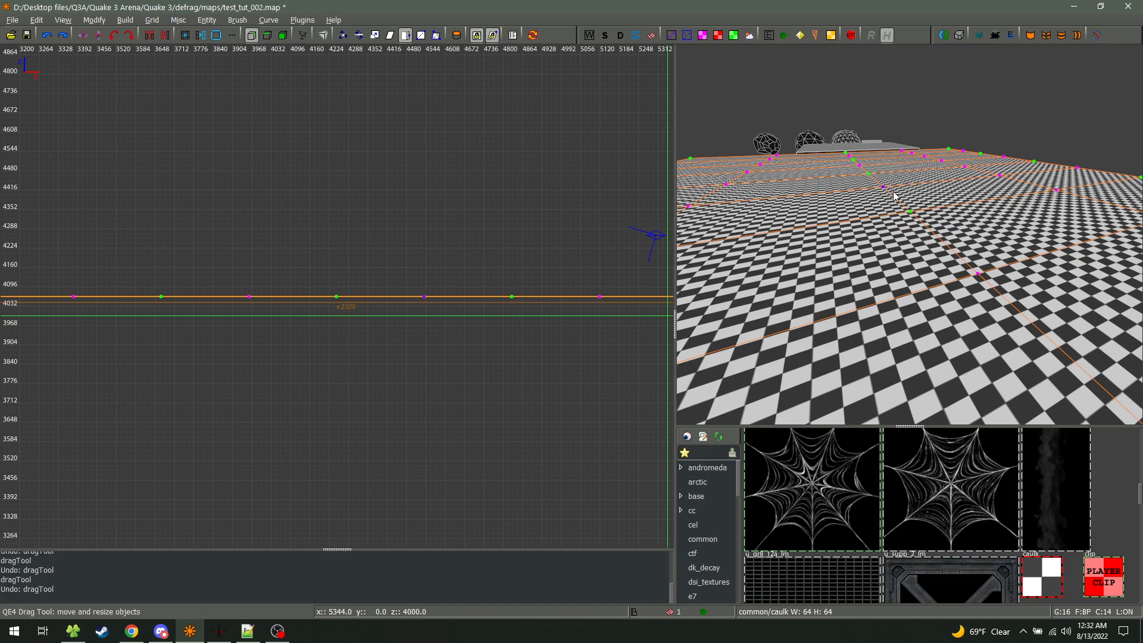
key(alt+Up)
key(alt+Up)
key(alt+Up)
key(alt+Up)
key(alt+Up)
key(alt+Up)
key(alt+Up)
key(alt+Up)
key(alt+Up)
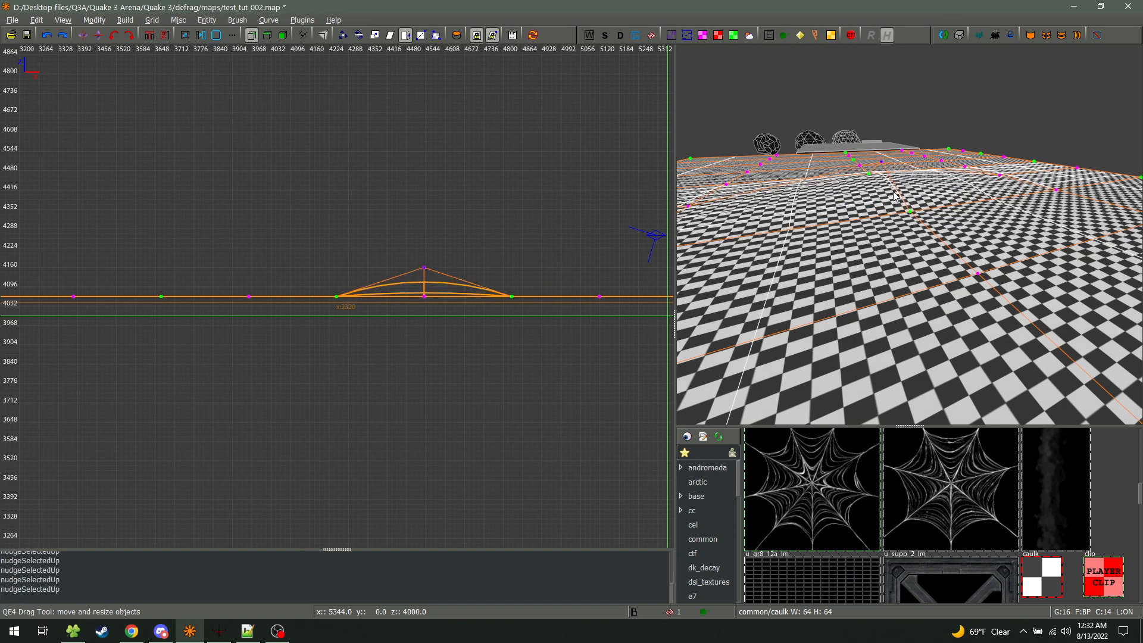
key(alt+Up)
key(alt+Up)
key(alt+Up)
key(alt+Up)
key(alt+Up)
key(alt+Up)
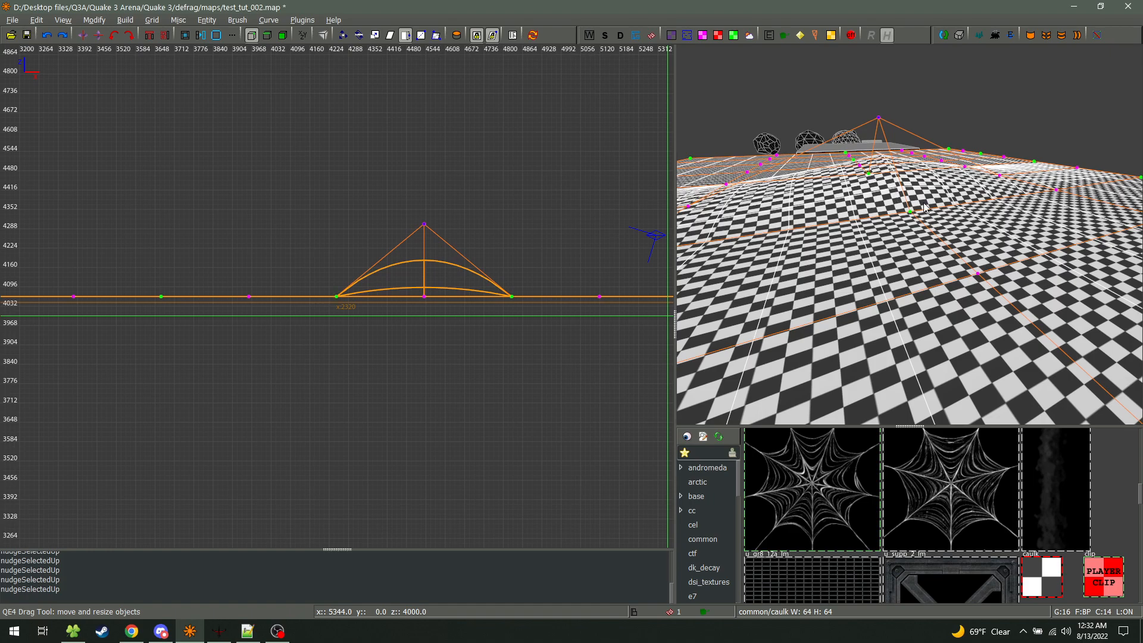
Nudge the neighbouring green control point on the patch's middle row, one column further along +X, up about 112 units
key(alt+Up)
key(alt+Up)
key(alt+Up)
key(alt+Up)
key(alt+Up)
key(alt+Up)
key(alt+Up)
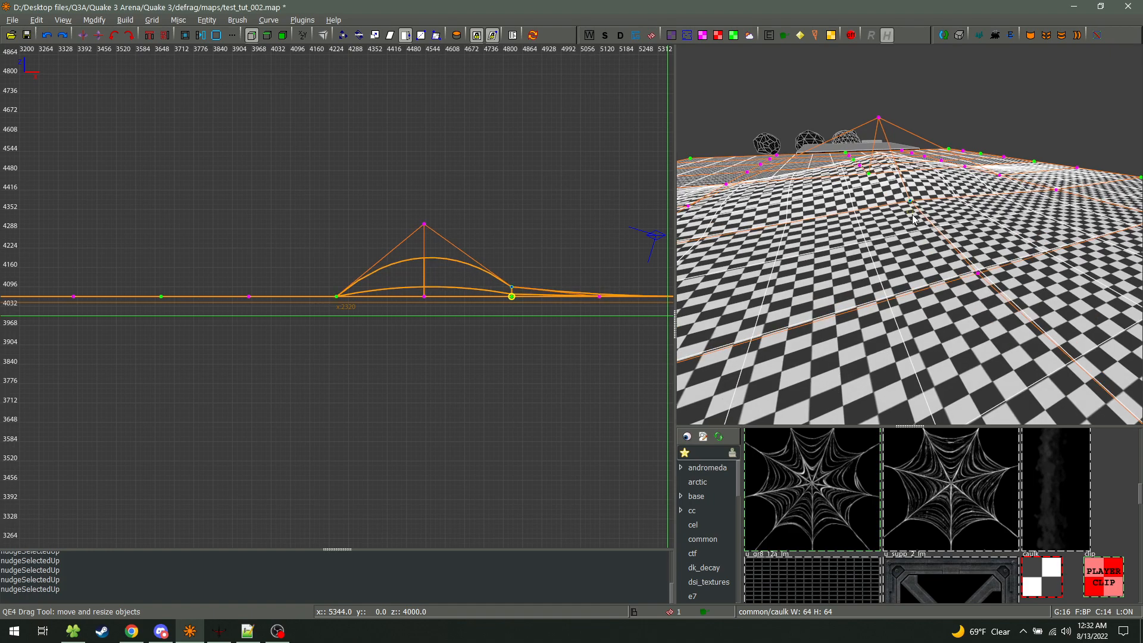
Select the four flat inner control points of the patch's middle row and raise them together by about 224 units
right_click(949, 227)
key(w)
key(a)
key(s)
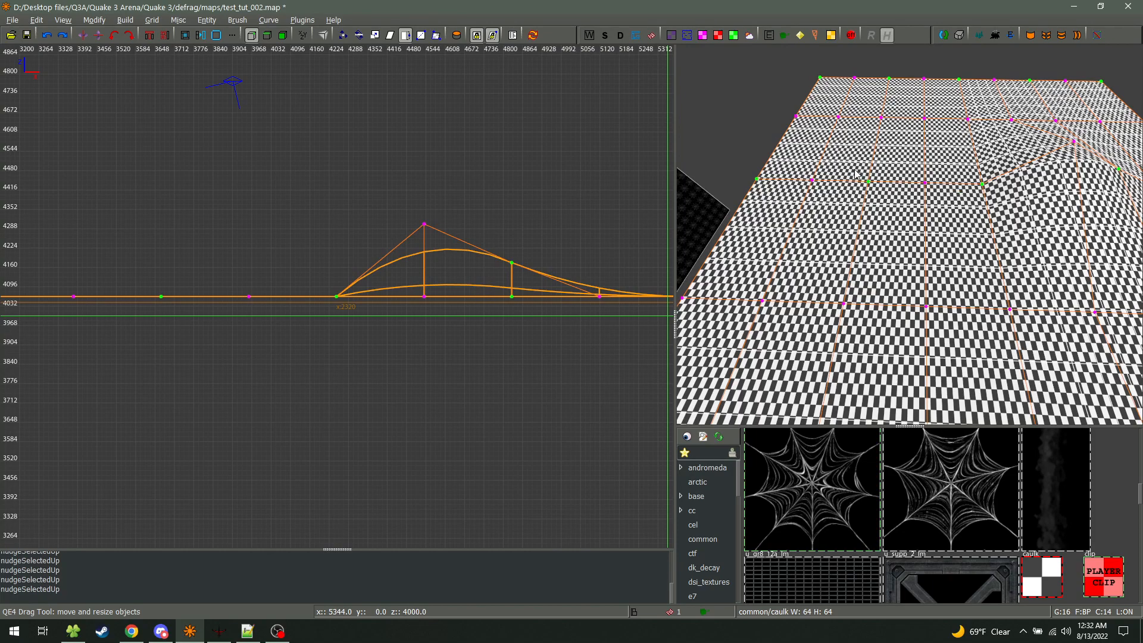
drag(851, 184, 969, 196)
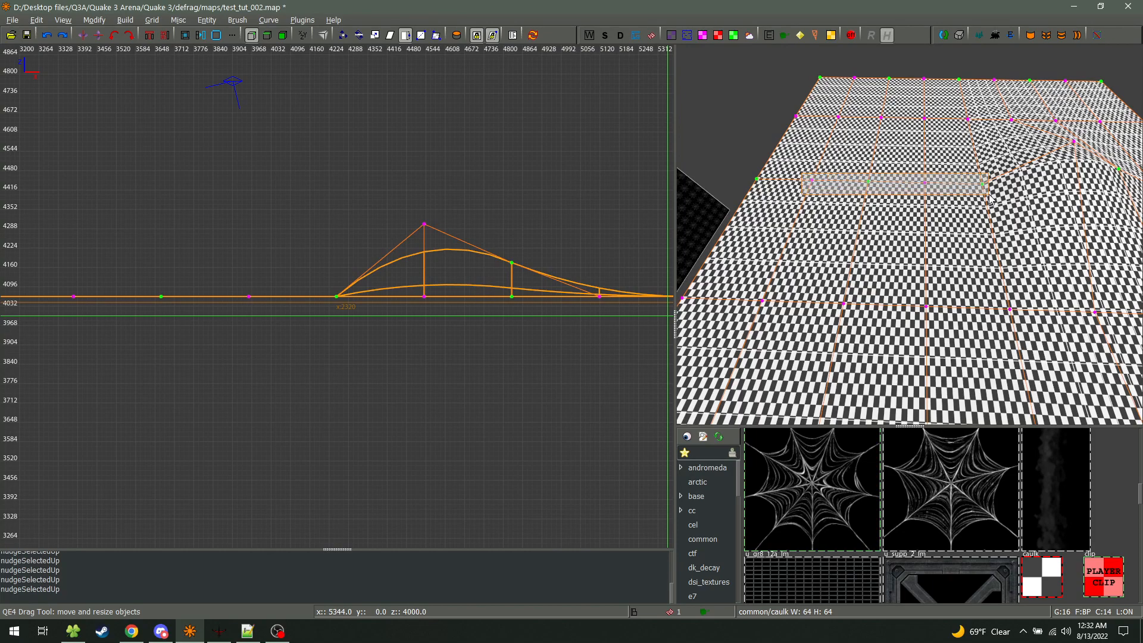
key(alt+Up)
key(alt+Up)
key(alt+Up)
key(alt+Up)
key(alt+Up)
key(alt+Up)
key(alt+Up)
key(alt+Up)
key(alt+Up)
key(alt+Up)
key(alt+Up)
key(alt+Up)
key(alt+Up)
key(alt+Up)
key(alt+Up)
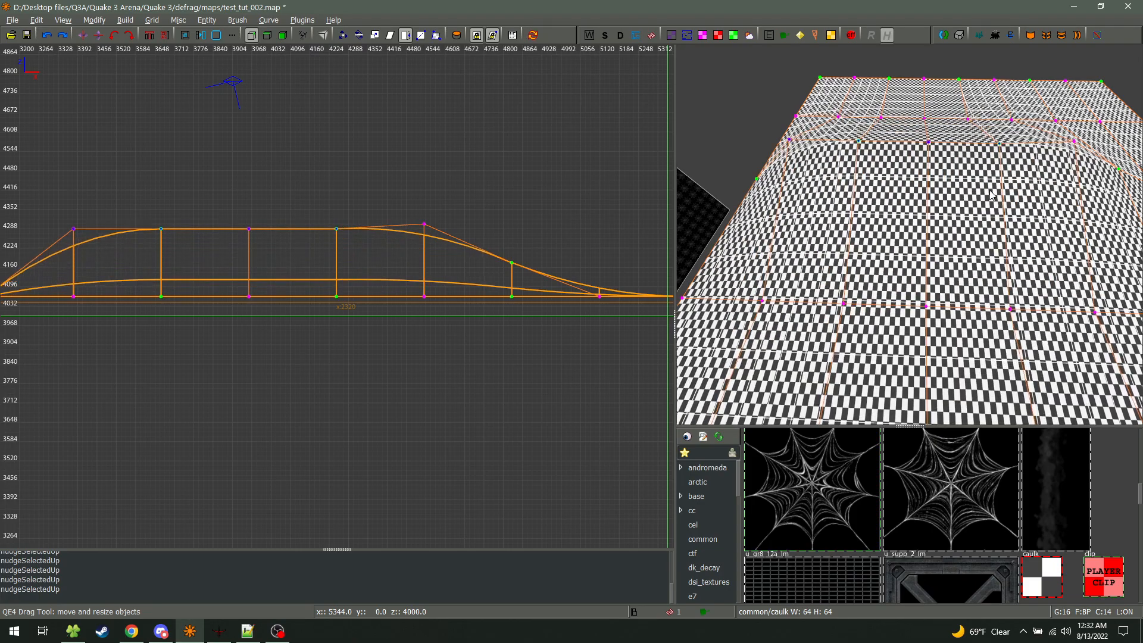
Select five inner magenta control points in the row beside the raised middle row and raise them about 128 units
mouse_move(910, 235)
alt+right_down()
mouse_move(1006, 212)
mouse_move(1030, 241)
mouse_move(1076, 229)
alt+right_up()
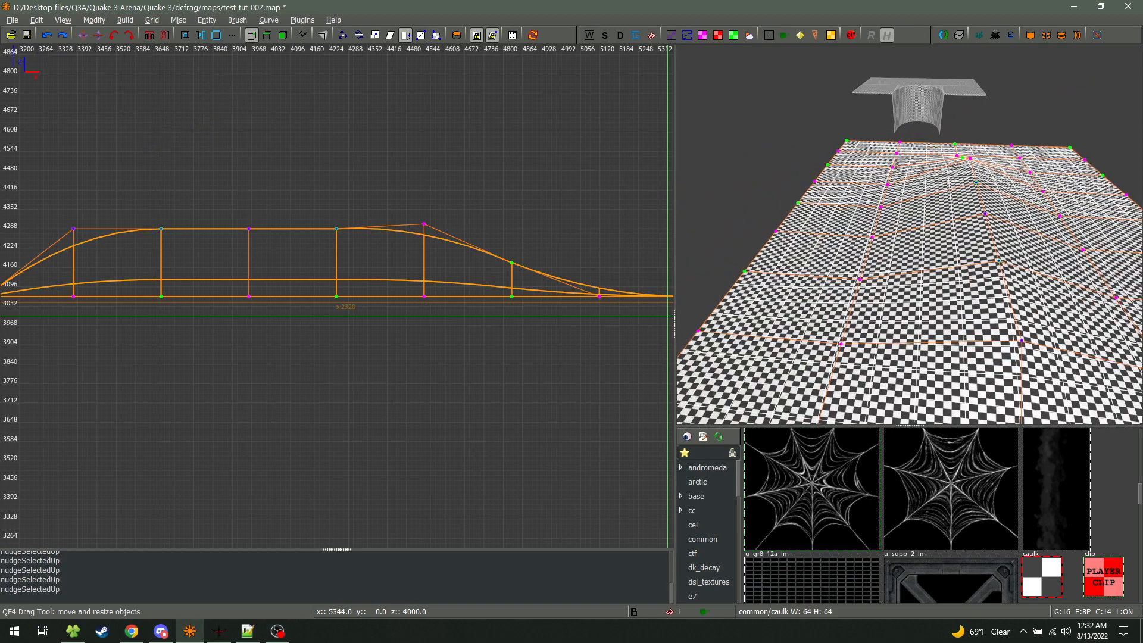
shift+drag(830, 351, 899, 186)
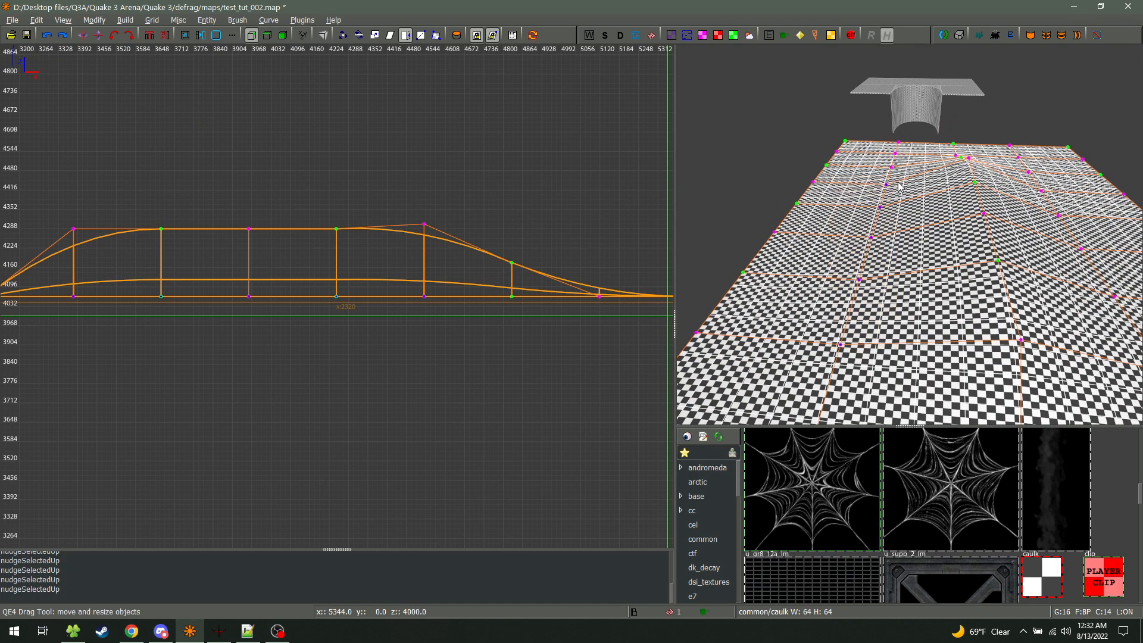
key(alt+Up)
key(alt+Up)
key(alt+Up)
key(alt+Up)
key(alt+Up)
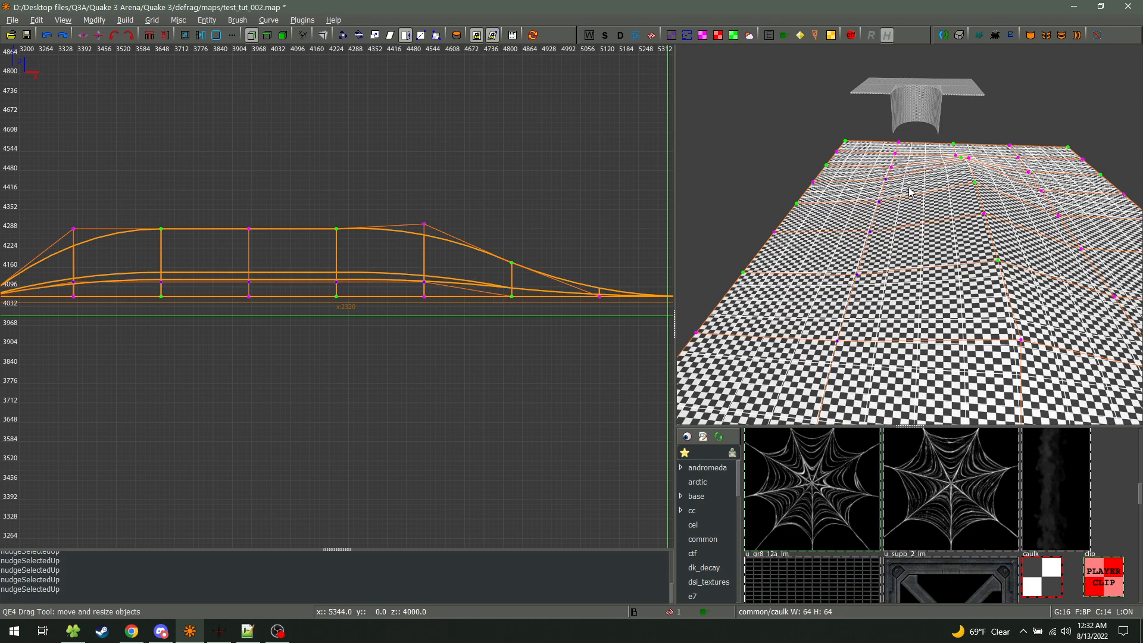
Select two magenta control points in the row on the other side of the middle row and raise them about 160 units
alt+right_drag(909, 192, 940, 288)
click(996, 237)
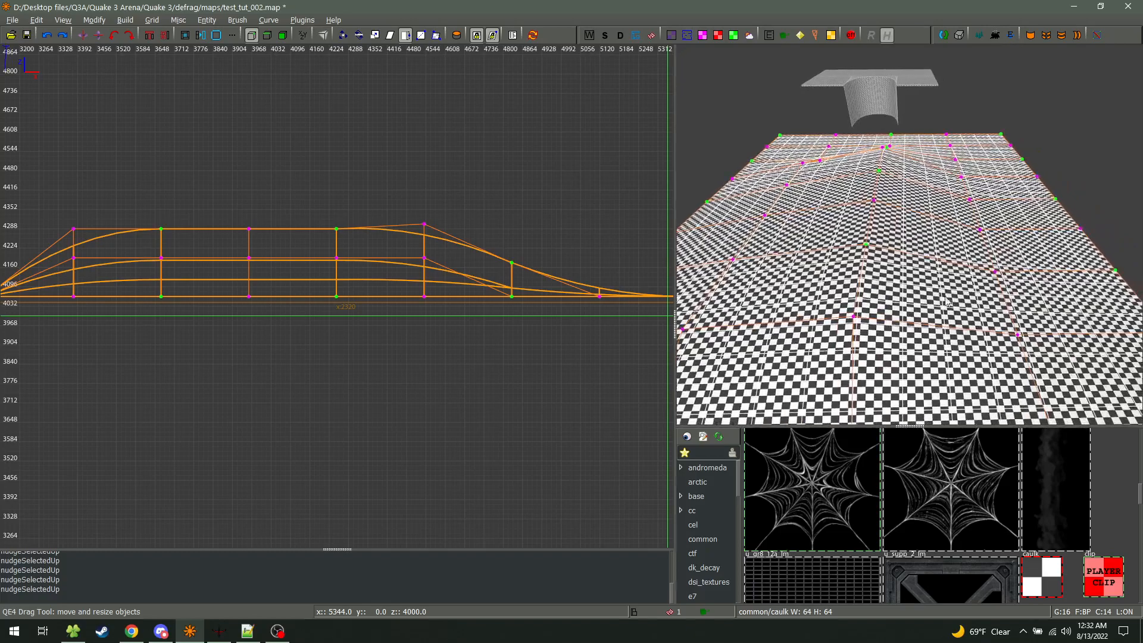
shift+drag(970, 344, 1012, 159)
key(alt+Up)
key(alt+Up)
key(alt+Up)
key(alt+Up)
key(alt+Up)
key(alt+Up)
key(alt+Up)
key(alt+Up)
key(alt+Up)
key(alt+Up)
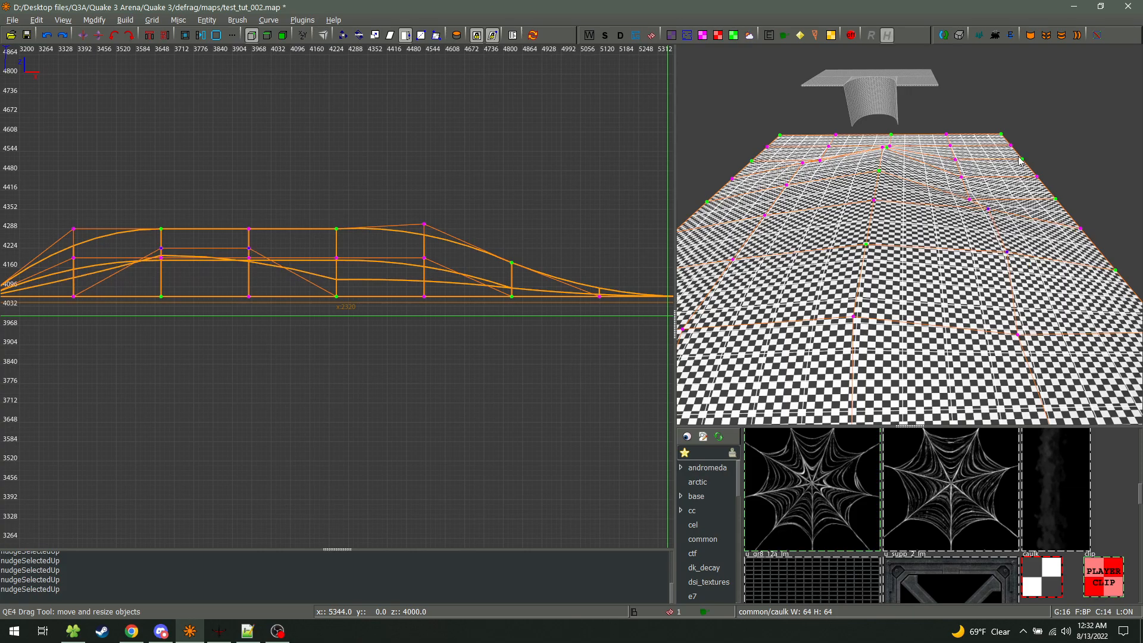
Select three magenta control points along the patch's outer edges near its far corner and raise them about 192 units
right_drag(1009, 222, 958, 161)
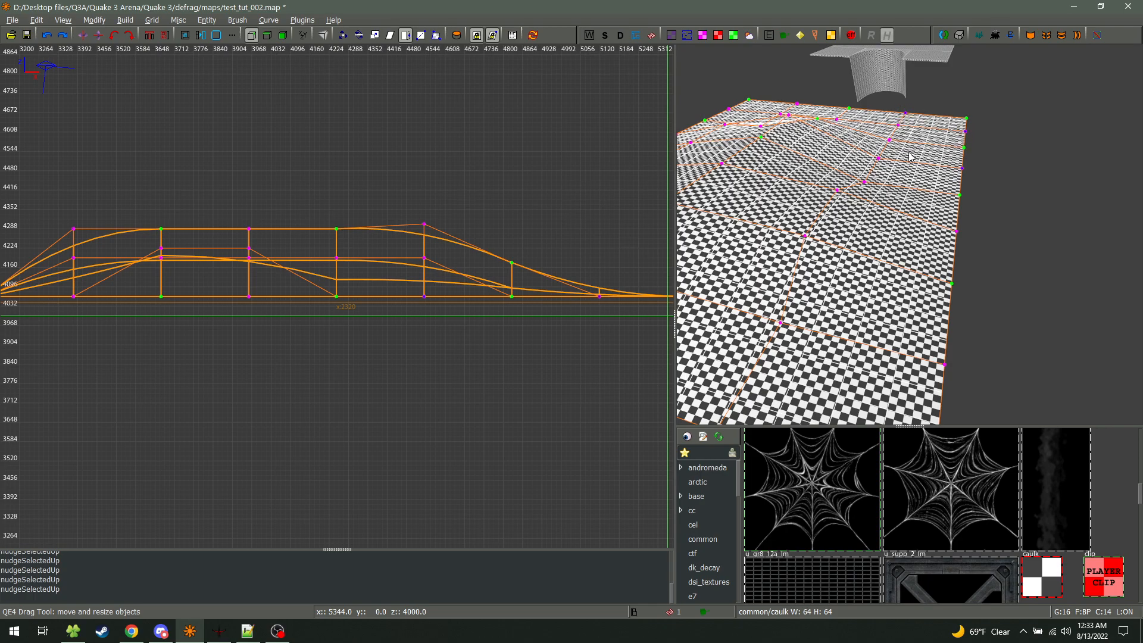
key(alt+Up)
key(alt+Up)
key(alt+Up)
key(alt+Up)
key(alt+Up)
key(alt+Up)
key(alt+Up)
key(alt+Up)
key(alt+Up)
key(alt+Up)
key(alt+Up)
key(alt+Up)
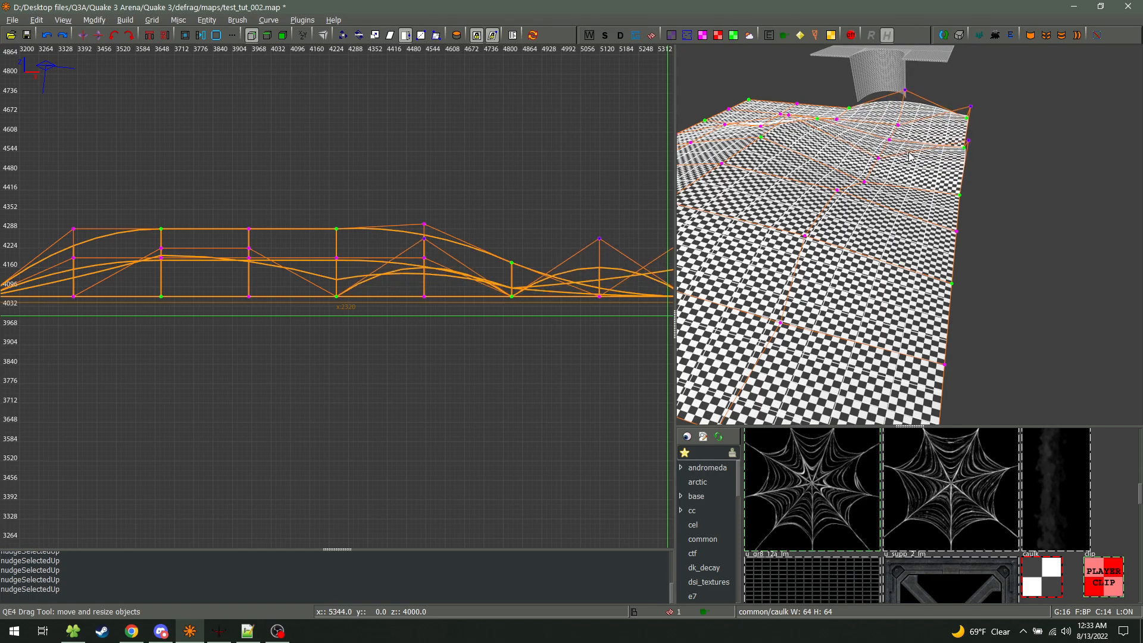
Raise the three selected outer-edge control points of the patch by about 400 units
key(alt+Up)
key(alt+Up)
key(alt+Up)
key(alt+Up)
key(alt+Up)
key(alt+Up)
key(alt+Up)
key(alt+Up)
key(alt+Up)
key(alt+Up)
key(alt+Up)
key(alt+Up)
key(alt+Up)
key(alt+Up)
key(alt+Up)
key(alt+Up)
key(alt+Up)
key(alt+Up)
key(alt+Up)
key(alt+Up)
key(alt+Up)
key(alt+Down)
key(alt+Down)
key(alt+Down)
key(alt+Down)
key(alt+Down)
key(alt+Down)
key(alt+Down)
key(alt+Down)
key(alt+Down)
key(alt+Down)
key(alt+Down)
key(alt+Down)
key(alt+Down)
key(alt+Down)
key(alt+Down)
key(alt+Down)
key(alt+Down)
key(alt+Down)
key(alt+Down)
key(alt+Down)
Nudge the three raised control points back and forth along X, leaving them about 48 units toward negative X
key(alt+Right)
key(alt+Right)
key(alt+Right)
key(alt+Right)
key(alt+Right)
key(alt+Right)
key(alt+Right)
key(alt+Right)
key(alt+Right)
key(alt+Right)
key(alt+Right)
key(alt+Right)
key(alt+Right)
key(alt+Right)
key(alt+Right)
key(alt+Right)
key(alt+Right)
key(alt+Right)
key(alt+Right)
key(alt+Right)
key(alt+Right)
key(alt+Left)
key(alt+Left)
key(alt+Left)
key(alt+Left)
key(alt+Left)
key(alt+Left)
key(alt+Left)
key(alt+Left)
key(alt+Left)
key(alt+Left)
key(alt+Left)
key(alt+Left)
key(alt+Left)
key(alt+Left)
key(alt+Left)
key(alt+Left)
key(alt+Left)
key(alt+Left)
key(alt+Left)
key(alt+Left)
key(alt+Left)
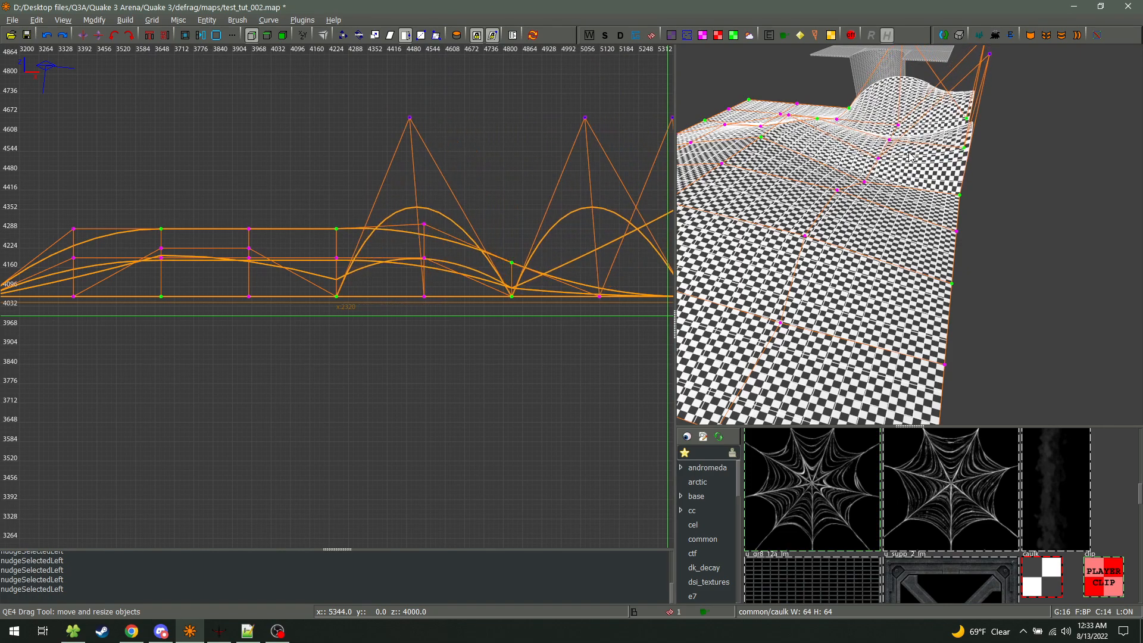
Switch to the YZ side view and move the selected control points about 830 units toward negative Y, beyond the patch edge
scroll(428, 275, down, 7)
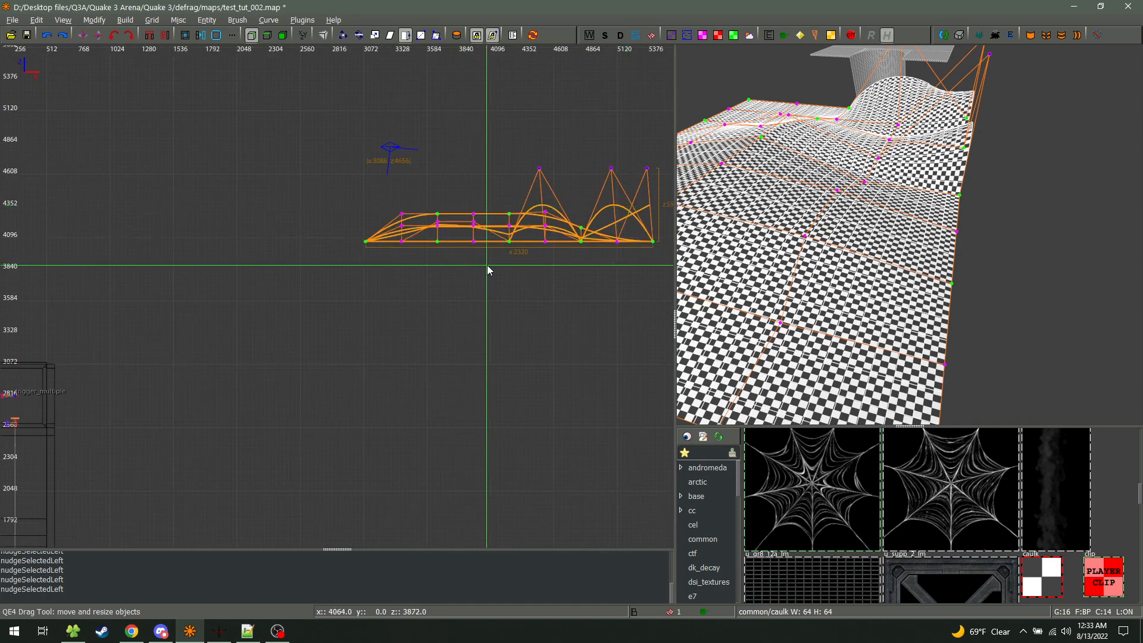
key(ctrl+Tab)
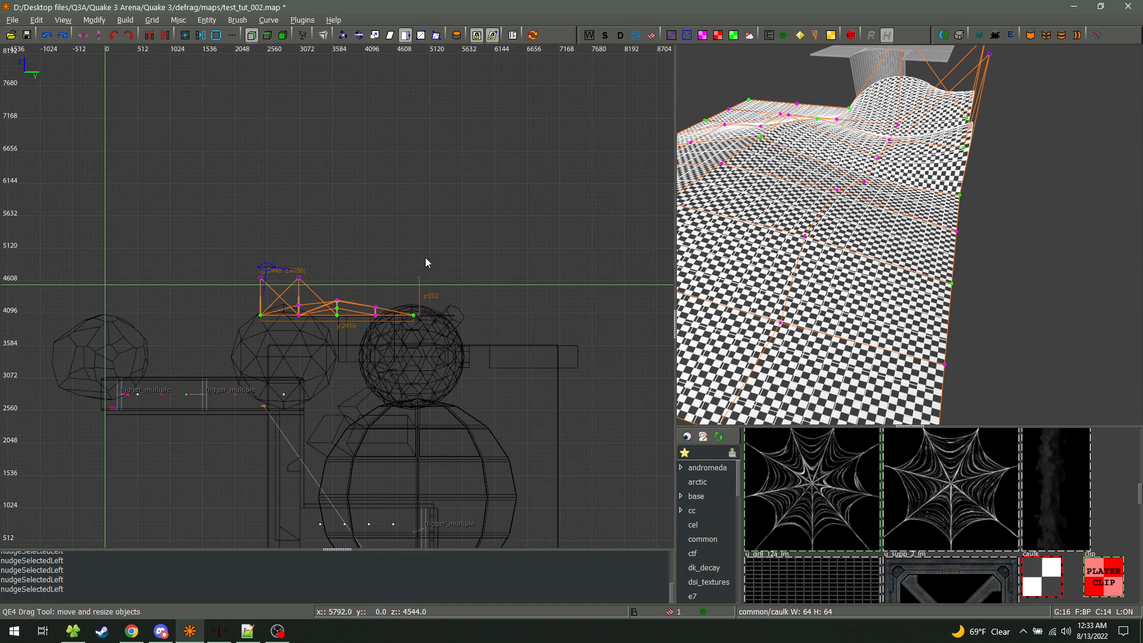
key(alt+Left)
key(alt+Left)
key(alt+Left)
key(alt+Left)
key(alt+Left)
key(alt+Left)
key(alt+Left)
key(alt+Left)
key(alt+Left)
key(alt+Left)
key(alt+Left)
key(alt+Left)
key(alt+Left)
key(alt+Left)
key(alt+Left)
key(alt+Left)
key(alt+Left)
key(alt+Left)
key(alt+Left)
key(alt+Left)
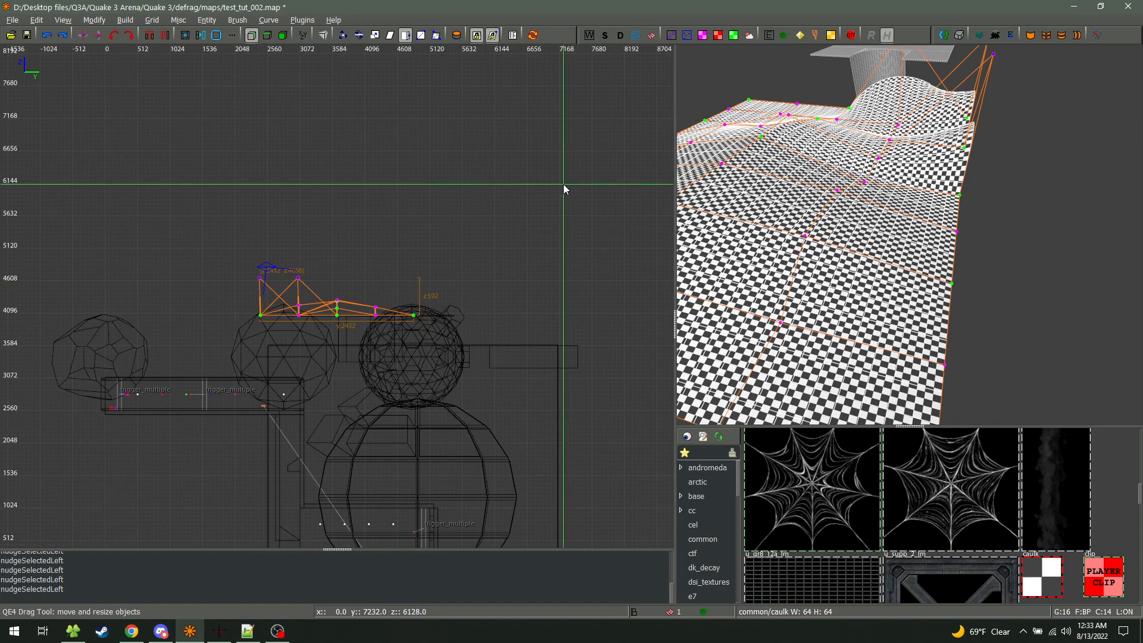
key(alt+Left)
key(alt+Left)
key(alt+Left)
key(alt+Left)
key(alt+Left)
key(alt+Left)
key(alt+Left)
key(alt+Left)
key(alt+Left)
key(alt+Left)
key(alt+Left)
key(alt+Left)
key(alt+Left)
key(alt+Left)
key(alt+Left)
key(alt+Left)
key(alt+Left)
key(alt+Left)
key(alt+Left)
key(alt+Left)
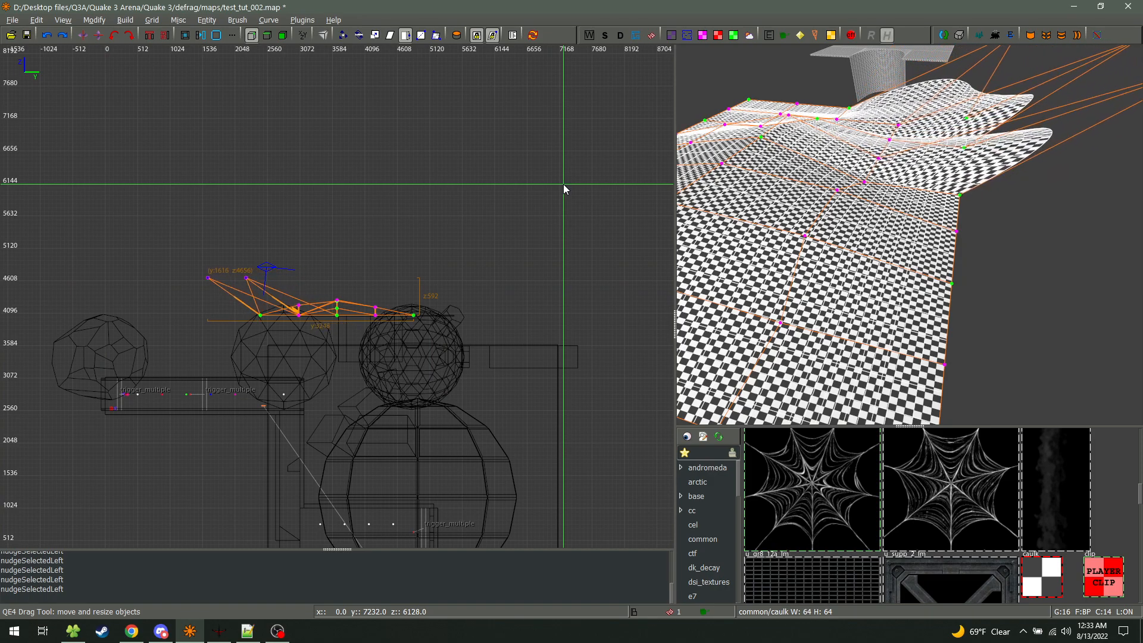
Nudge the selected control points back about 96 units toward positive Y and lower them slightly
key(alt+Up)
key(alt+Up)
key(alt+Up)
key(alt+Up)
key(alt+Up)
key(alt+Up)
key(alt+Up)
key(alt+Up)
key(alt+Up)
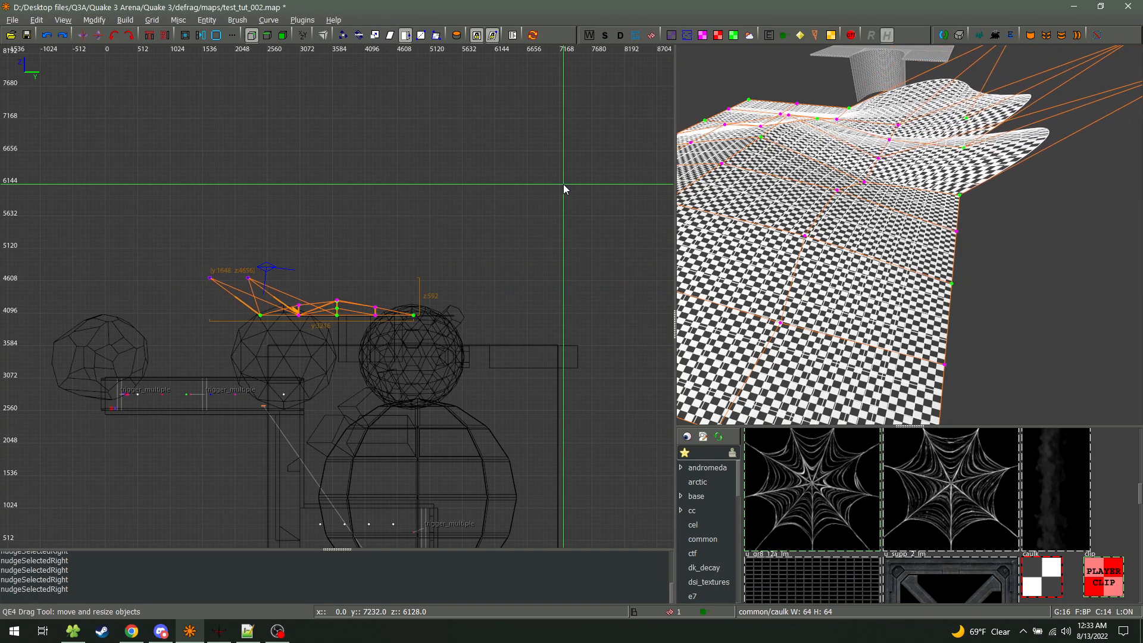
key(alt+Down)
key(alt+Down)
key(alt+Down)
key(alt+Down)
key(alt+Down)
key(alt+Down)
key(alt+Down)
key(alt+Down)
key(alt+Down)
key(alt+Down)
key(alt+Down)
key(alt+Down)
key(alt+Down)
key(alt+Down)
key(alt+Down)
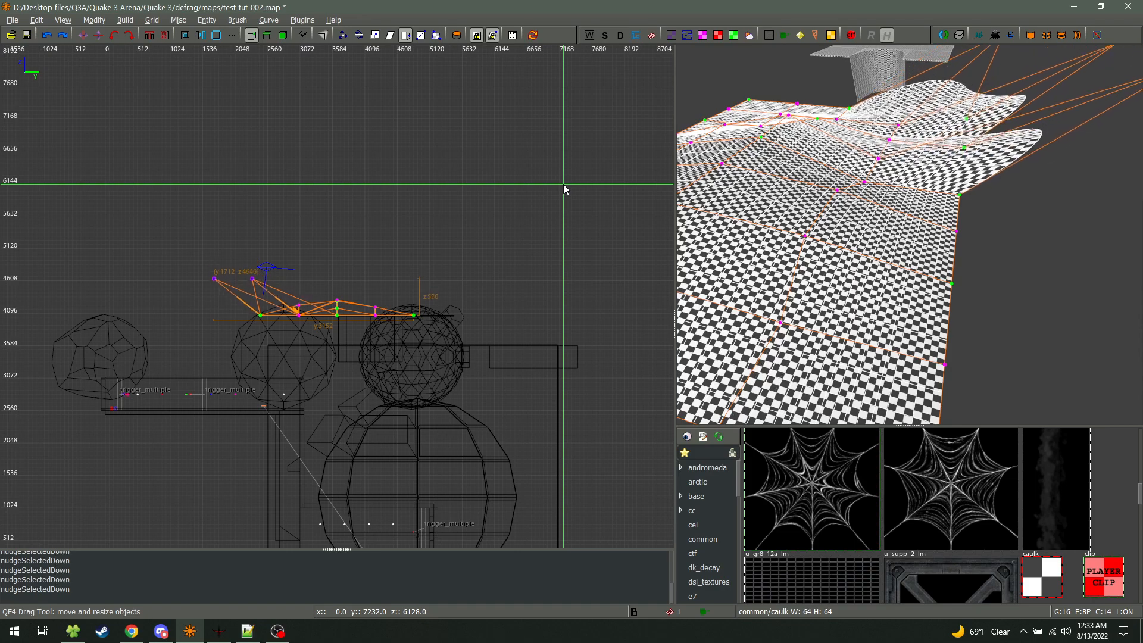
Leave control-point editing and invert the terrain patch's matrix to flip the side its surface faces
key(v)
right_click(723, 107)
key(Down)
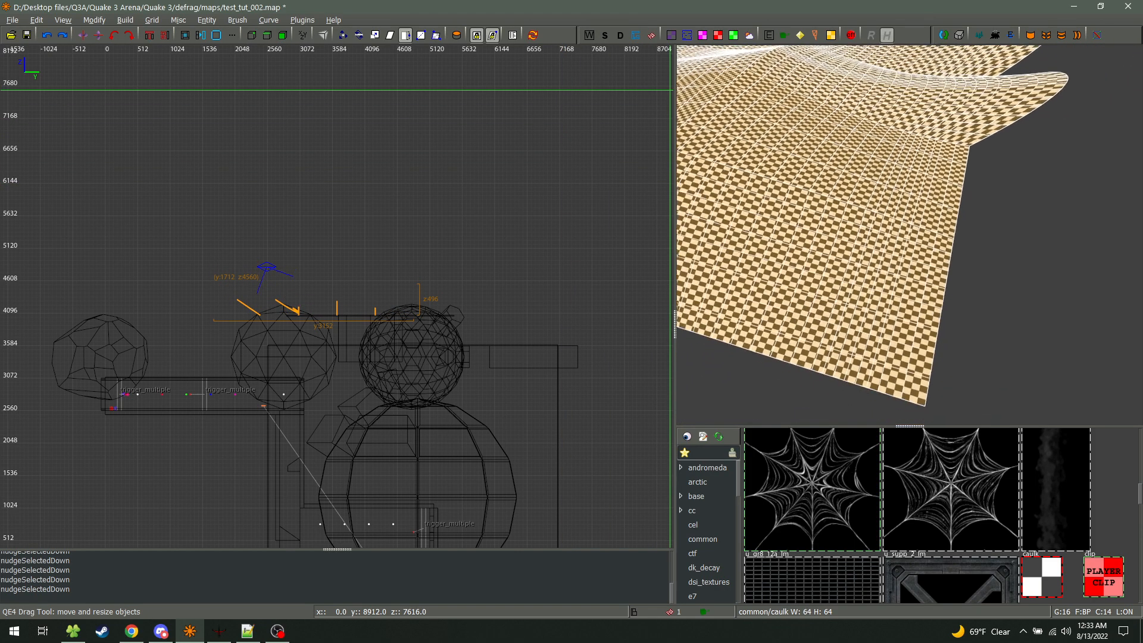
right_click(724, 107)
click(269, 20)
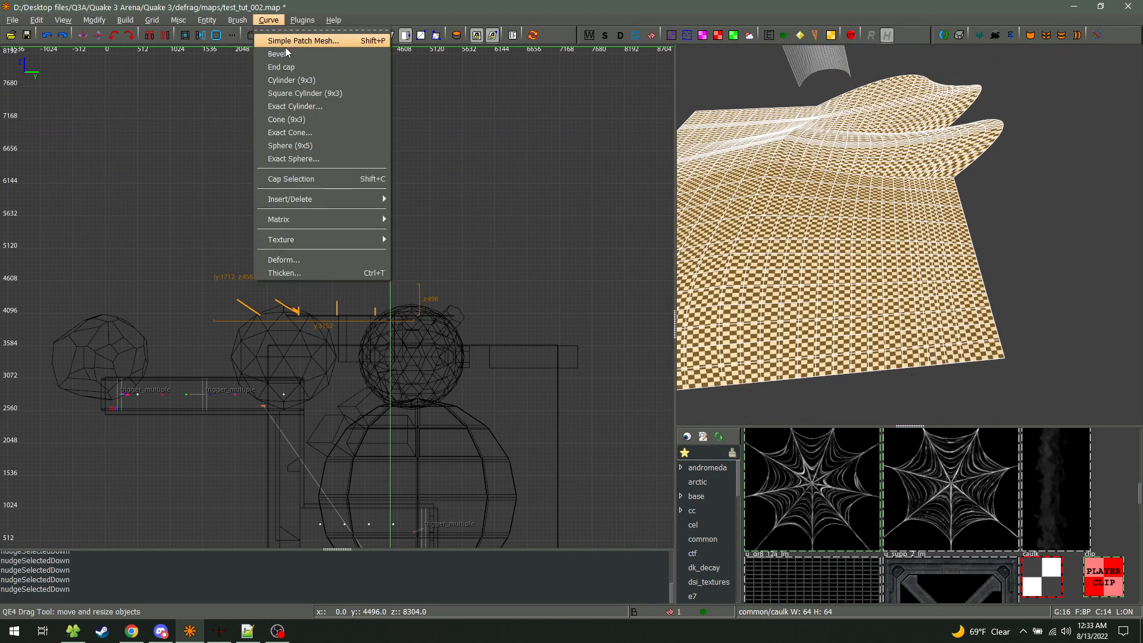
mouse_move(319, 203)
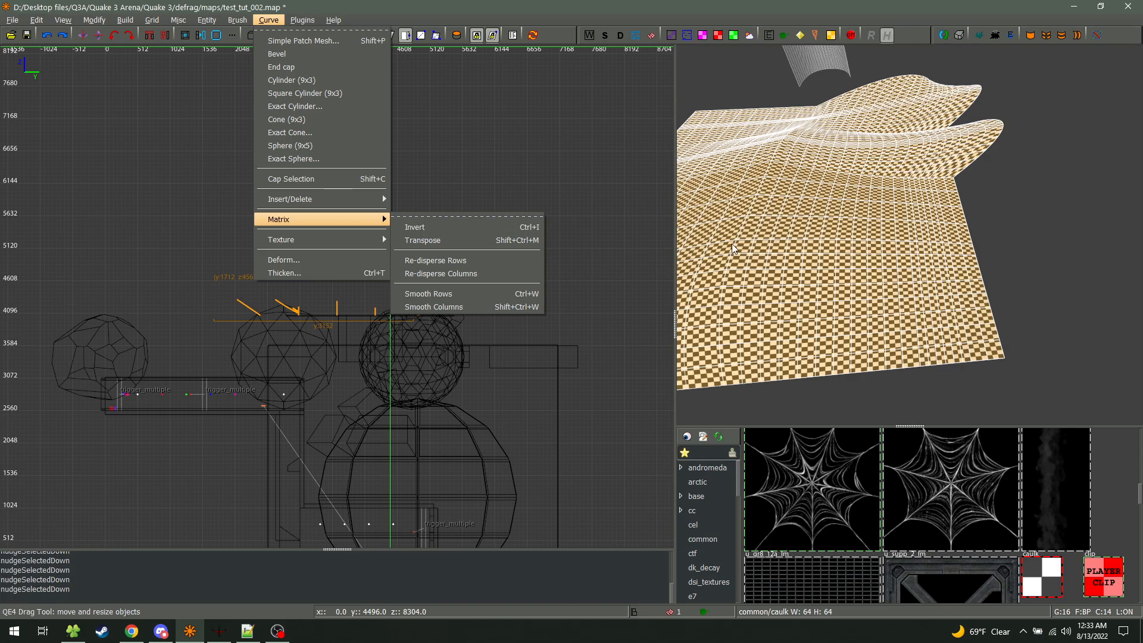
click(782, 202)
key(ctrl+i)
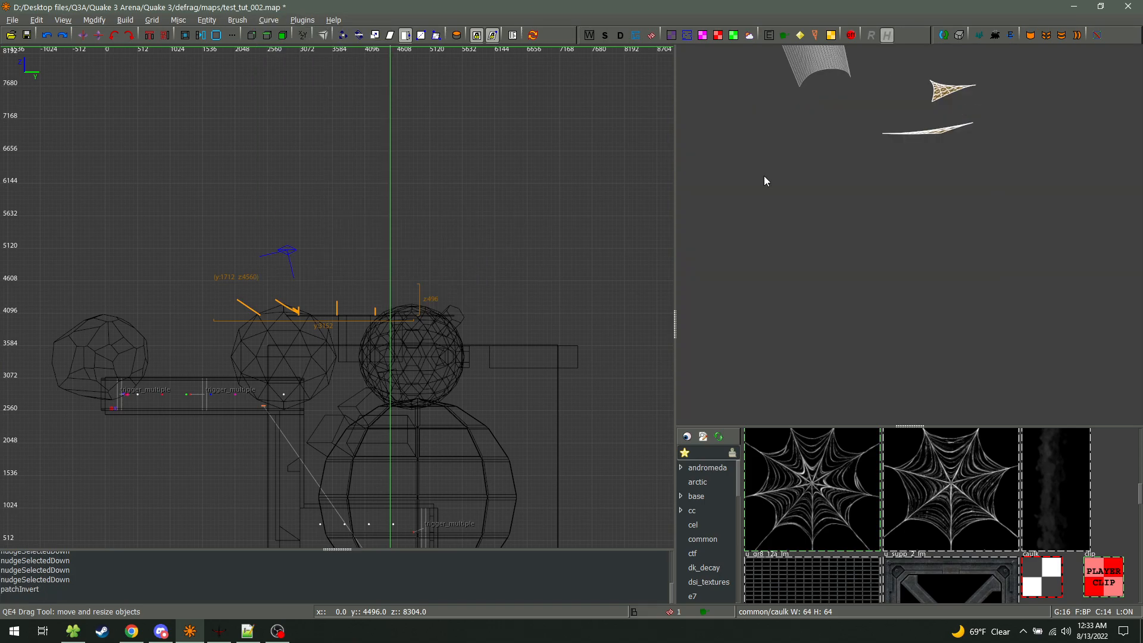
Invert the terrain patch's matrix again so its textured side faces upward
right_click(813, 247)
scroll(909, 234, up, 4)
scroll(909, 234, down, 4)
scroll(909, 234, up, 4)
scroll(909, 235, down, 3)
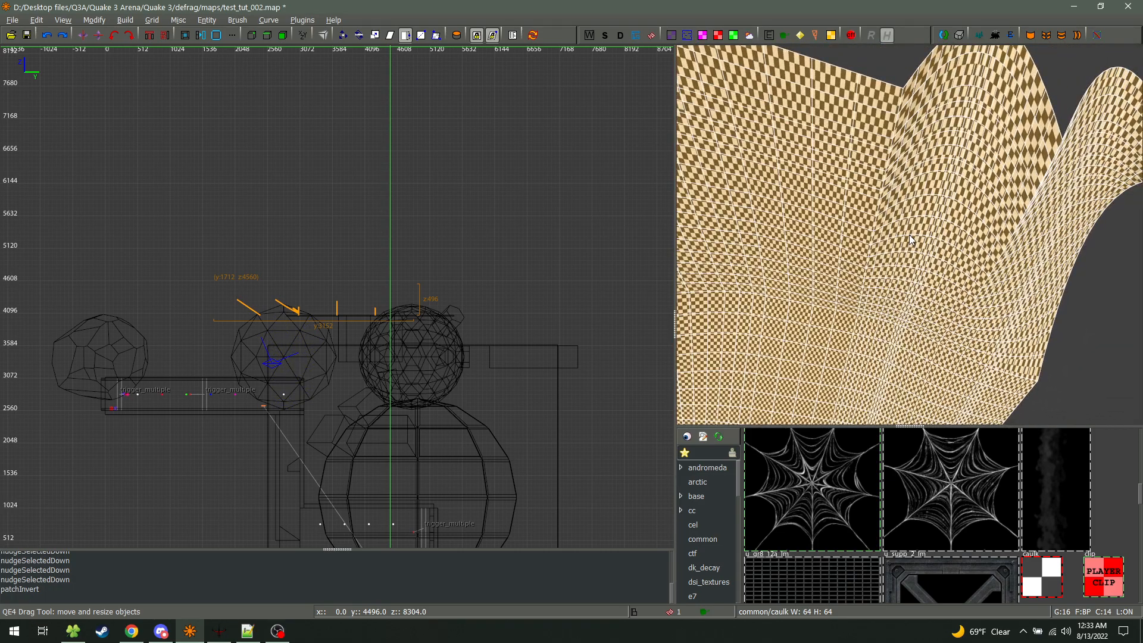
key(ctrl+i)
scroll(909, 235, down, 5)
scroll(909, 235, up, 4)
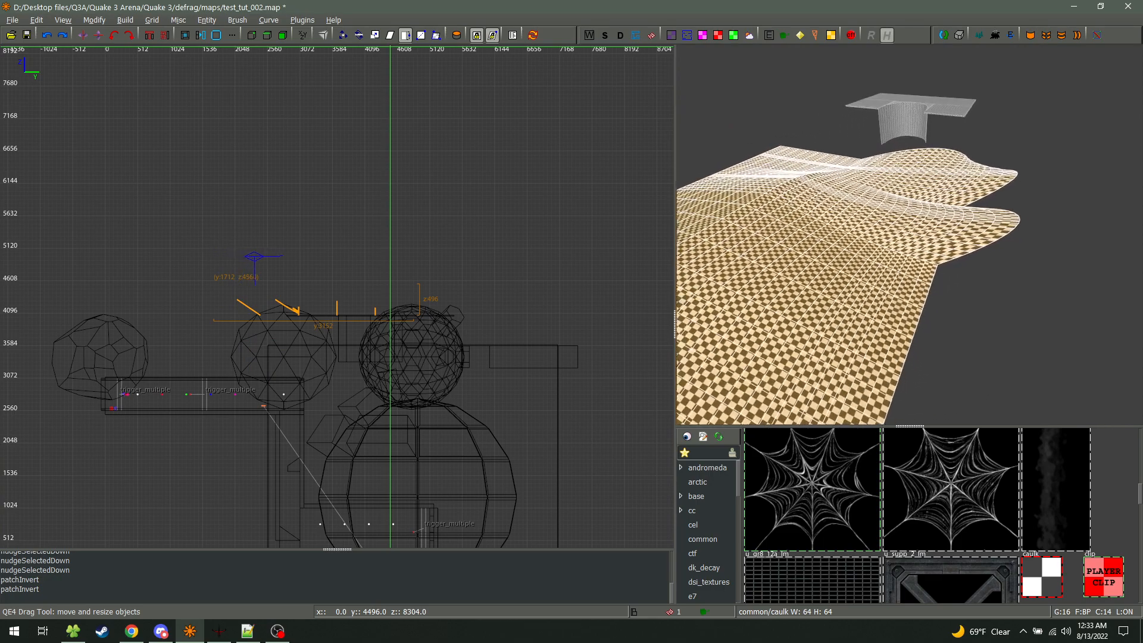
key(Left)
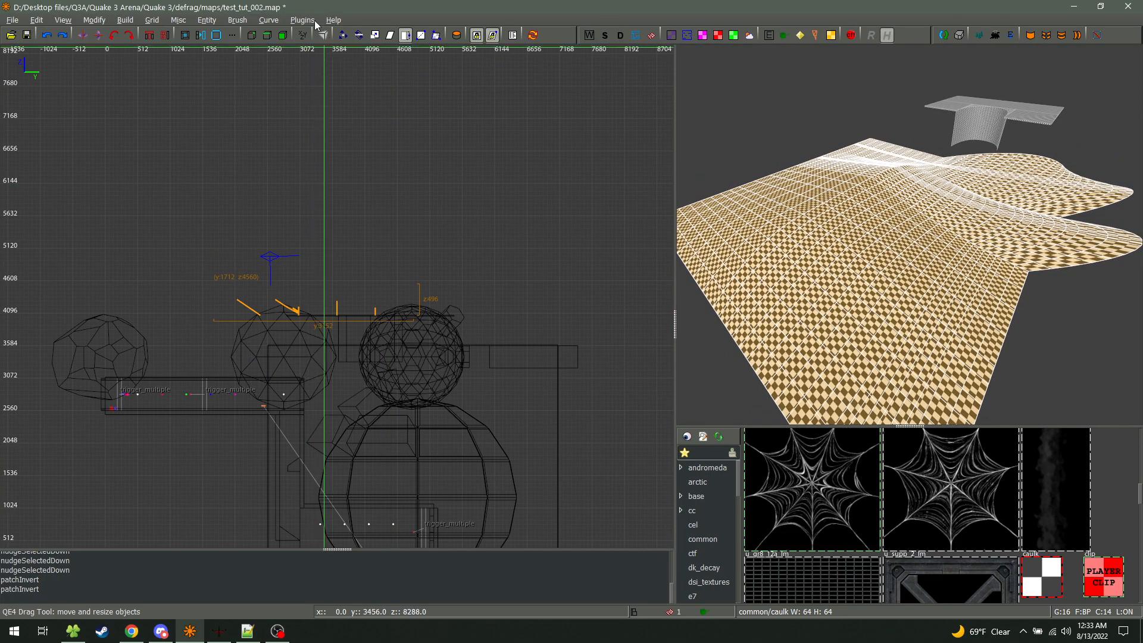
click(269, 20)
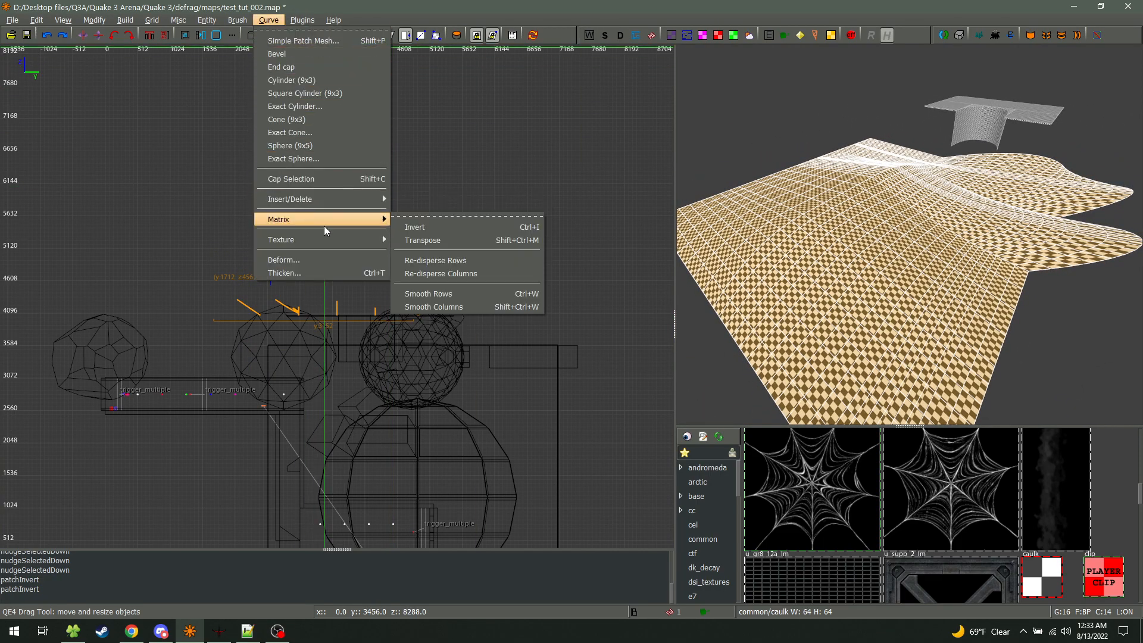
mouse_move(329, 239)
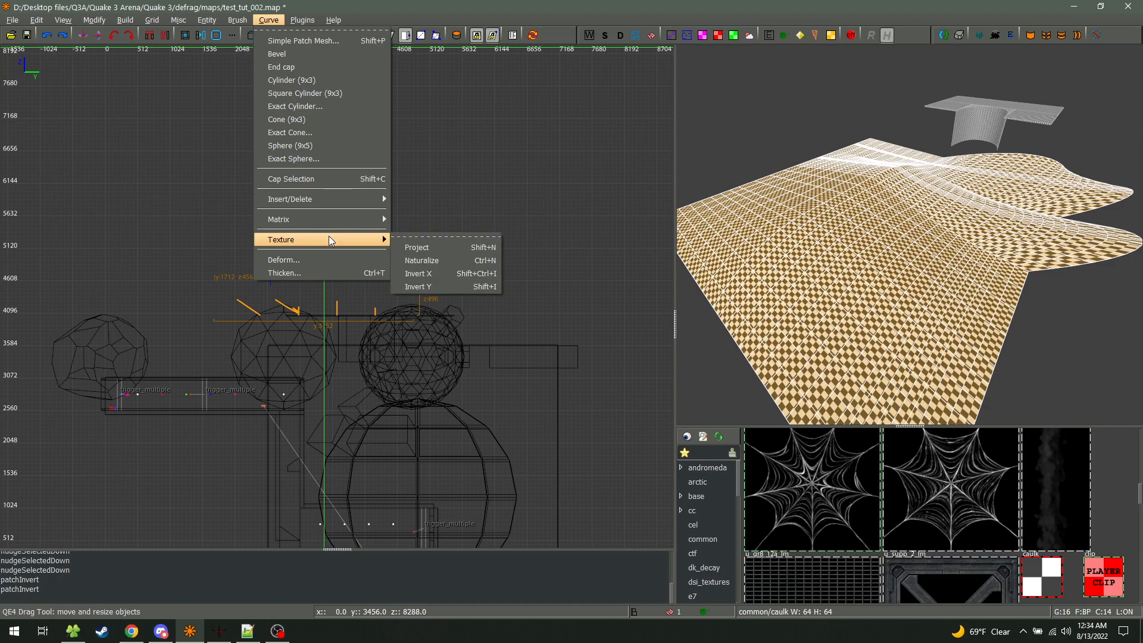
click(888, 275)
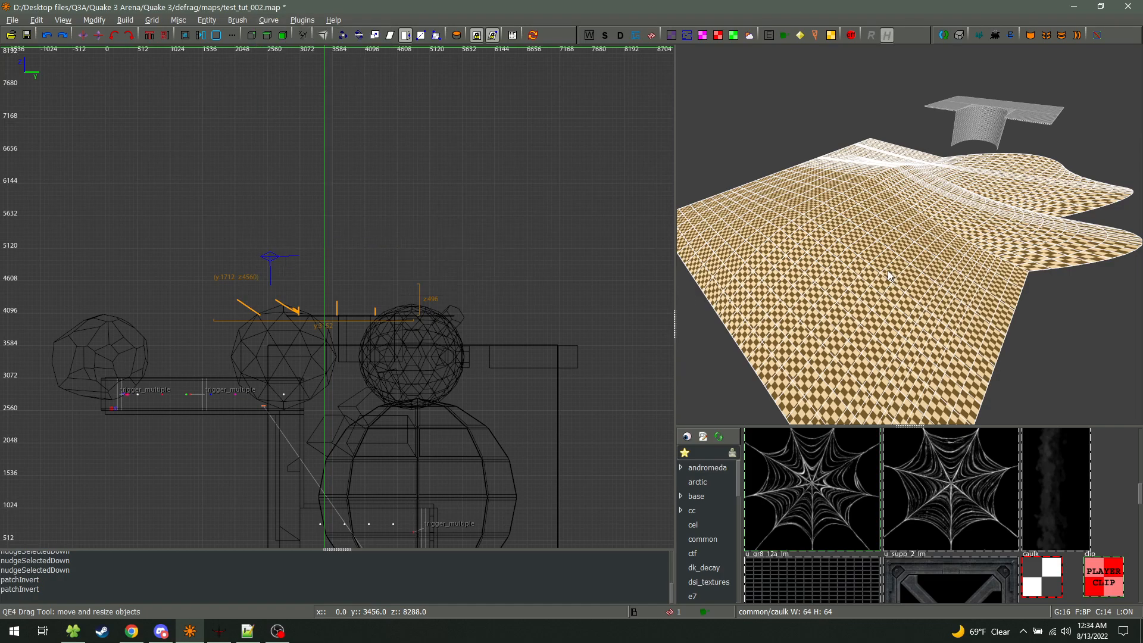
Deselect the terrain patch and examine its checkered hills from several angles
right_click(868, 271)
key(w)
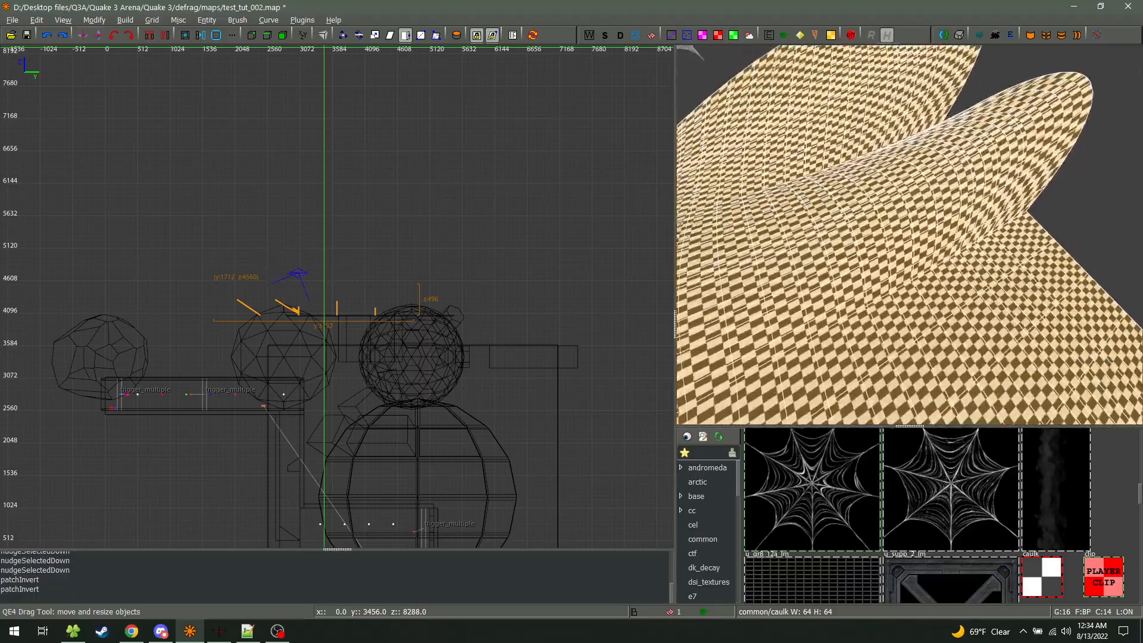
key(Escape)
right_click(891, 237)
key(w)
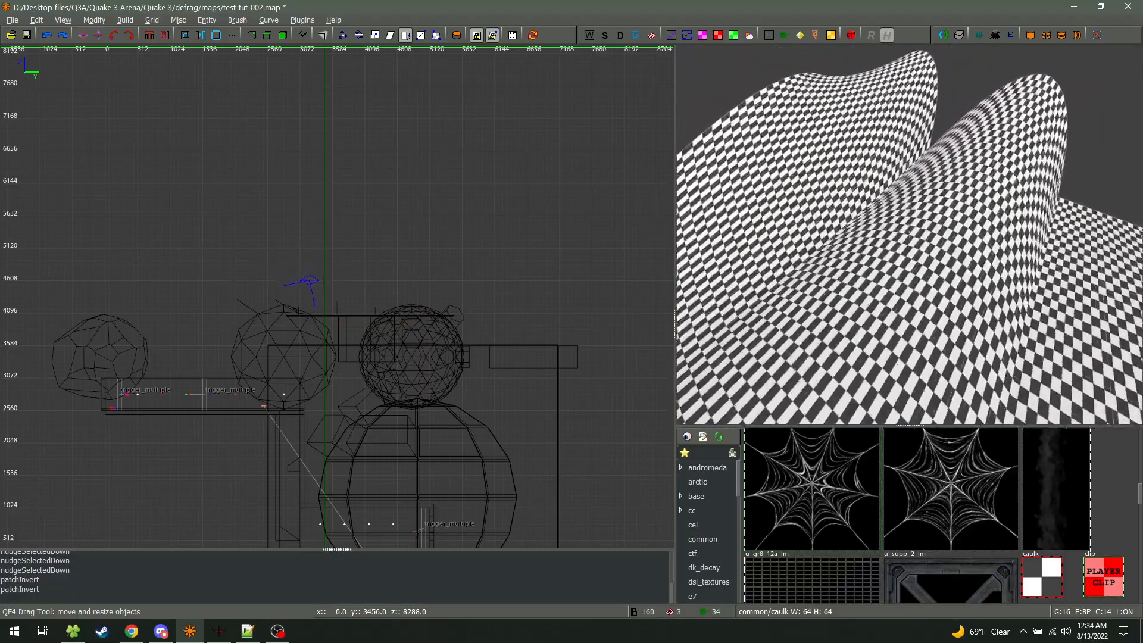
key(d)
key(s)
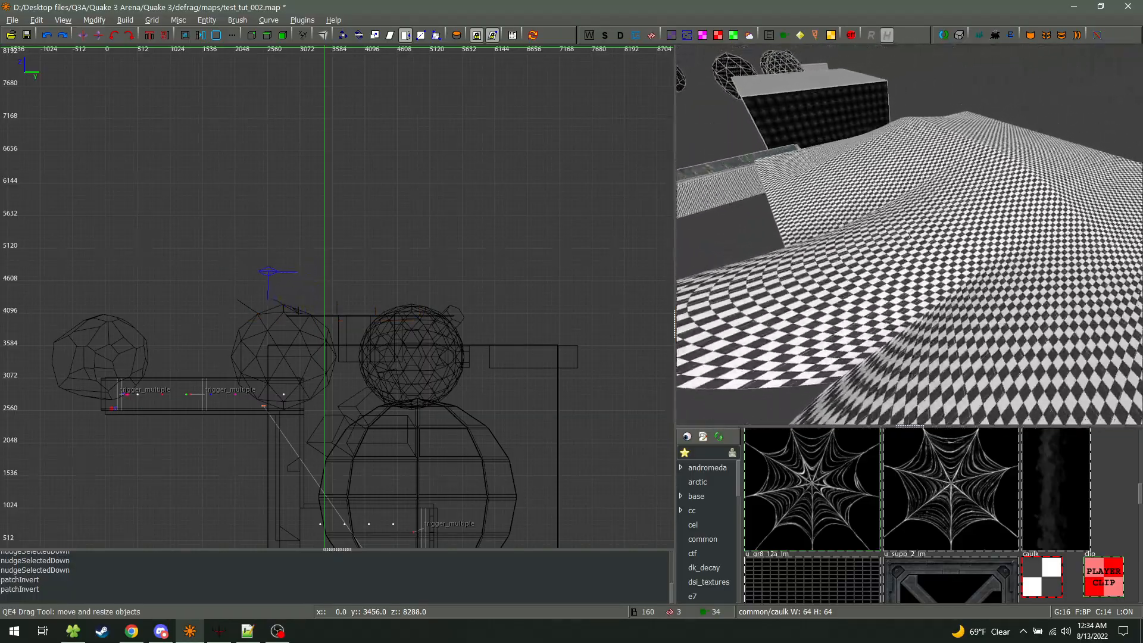
key(s)
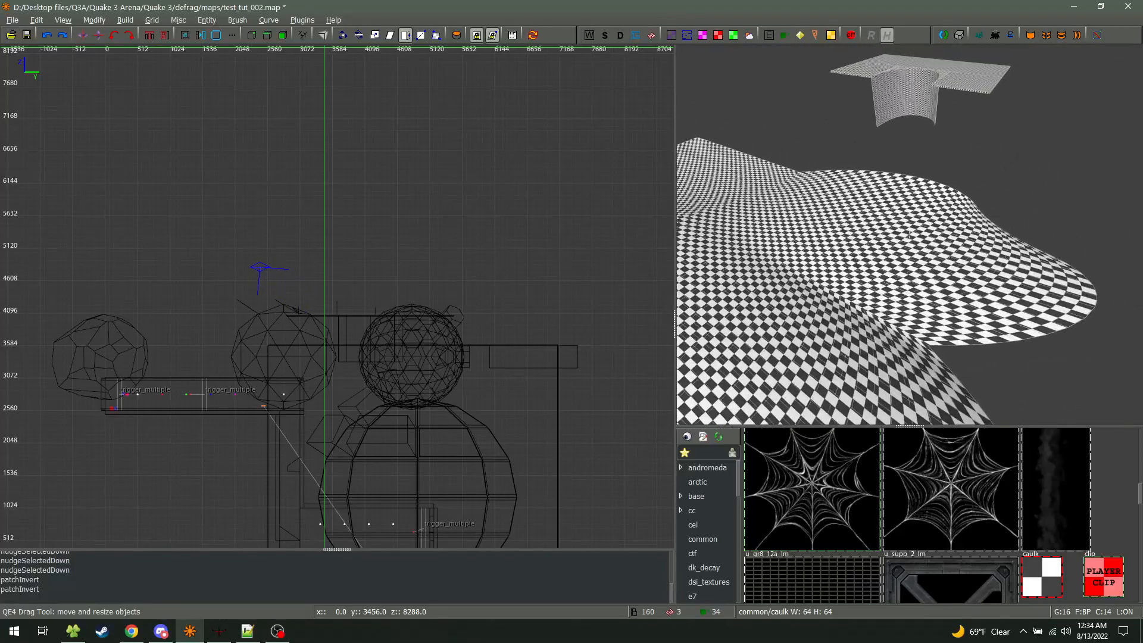
key(s)
Select the curved wall patch beneath the flat platform and apply the cc_ghospray/web_3 texture to it
shift+click(891, 103)
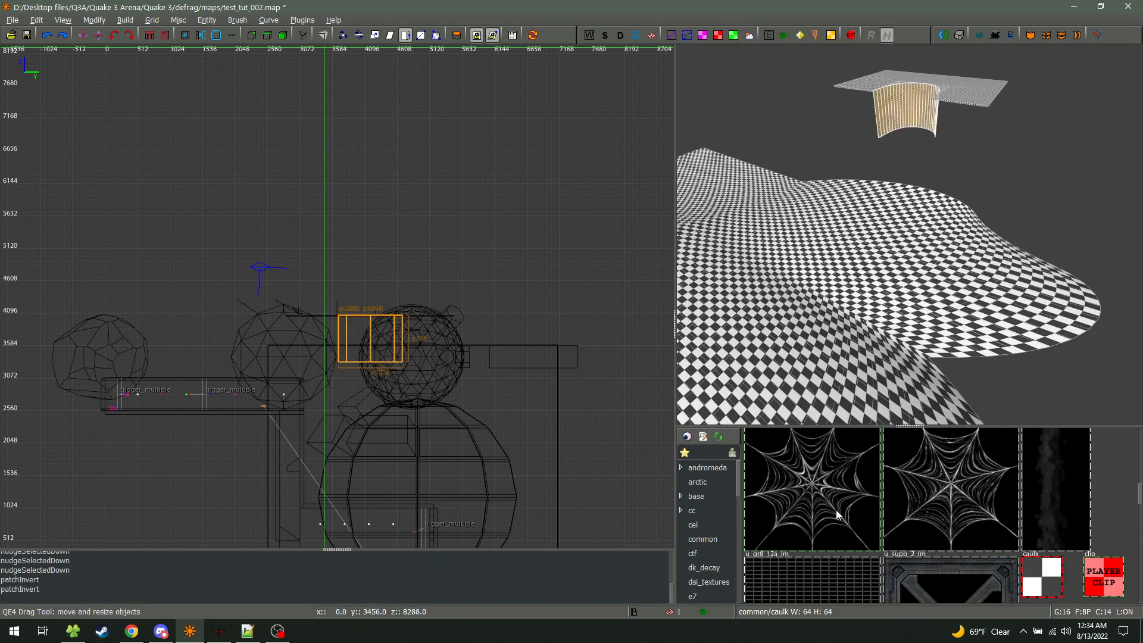
click(838, 509)
right_click(857, 322)
key(w)
key(w)
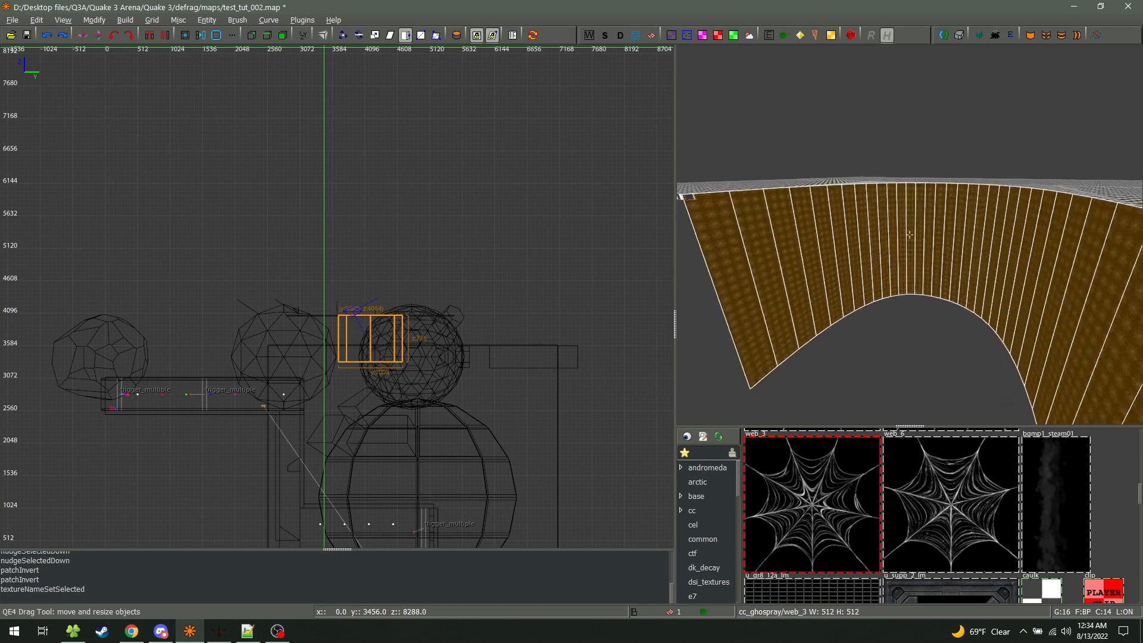
Naturalize the web texture on the curved patch, inspect it deselected, and undo the naturalization
key(s)
key(ctrl+n)
key(Escape)
key(w)
key(s)
key(w)
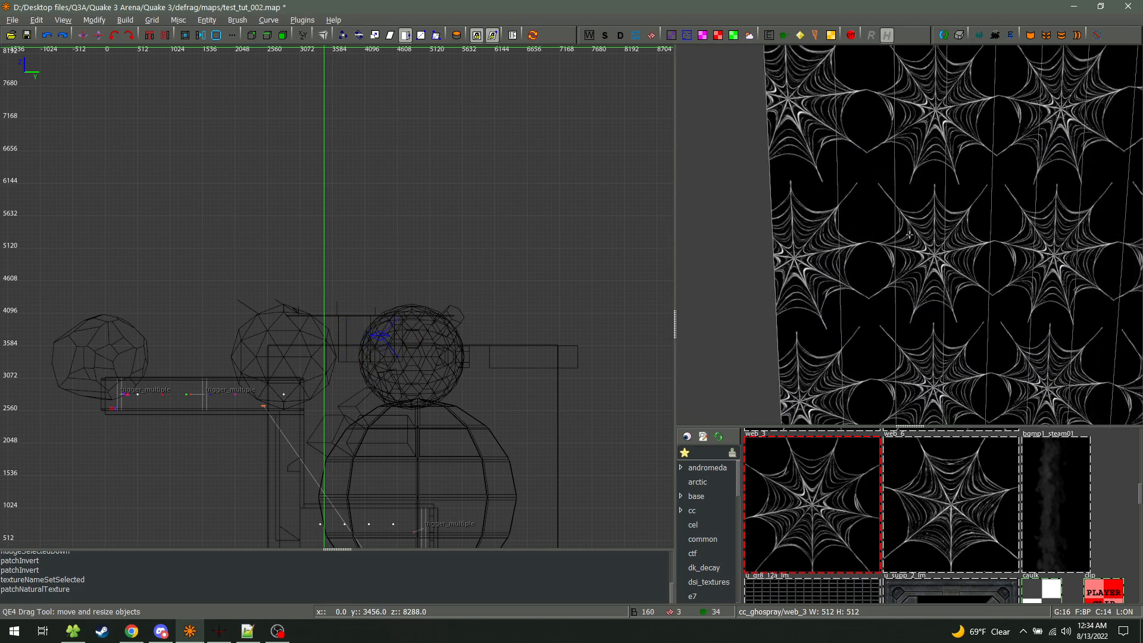
key(s)
key(ctrl+z)
Reselect the curved patch and, in the XZ side view, squash it by lowering its upper edge to z 3488
right_click(909, 235)
key(w)
right_click(909, 234)
key(w)
key(s)
key(s)
shift+click(909, 234)
right_click(909, 234)
key(ctrl+Tab)
scroll(262, 291, up, 5)
key(q)
key(ctrl+Tab)
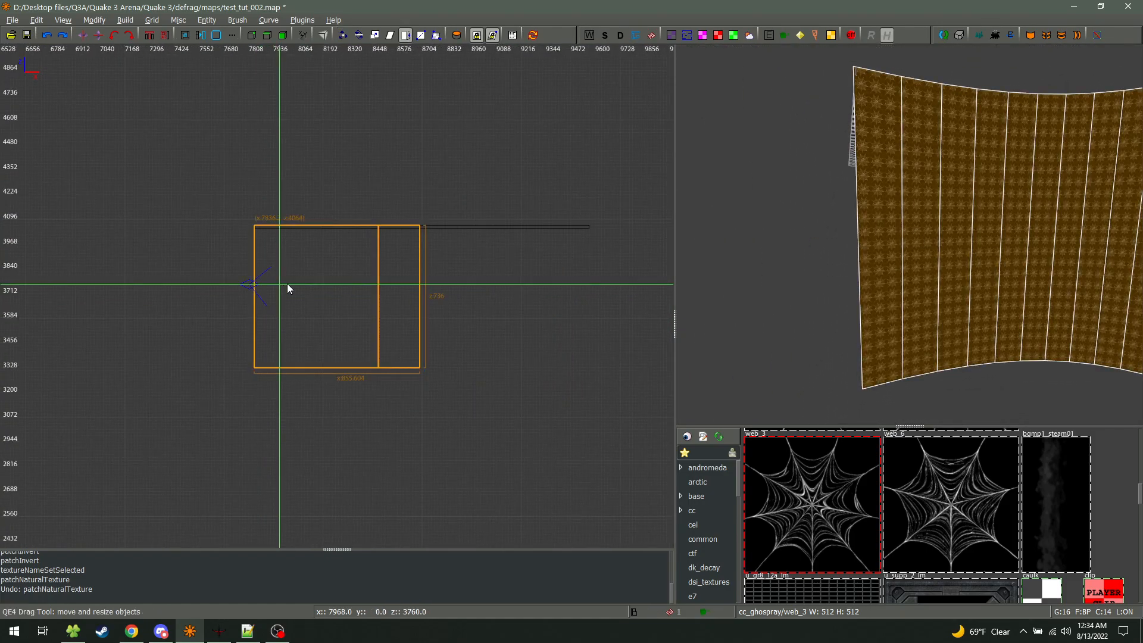
scroll(349, 201, up, 4)
drag(350, 201, 362, 476)
Naturalize the web texture on the squashed curved patch
right_click(909, 235)
key(w)
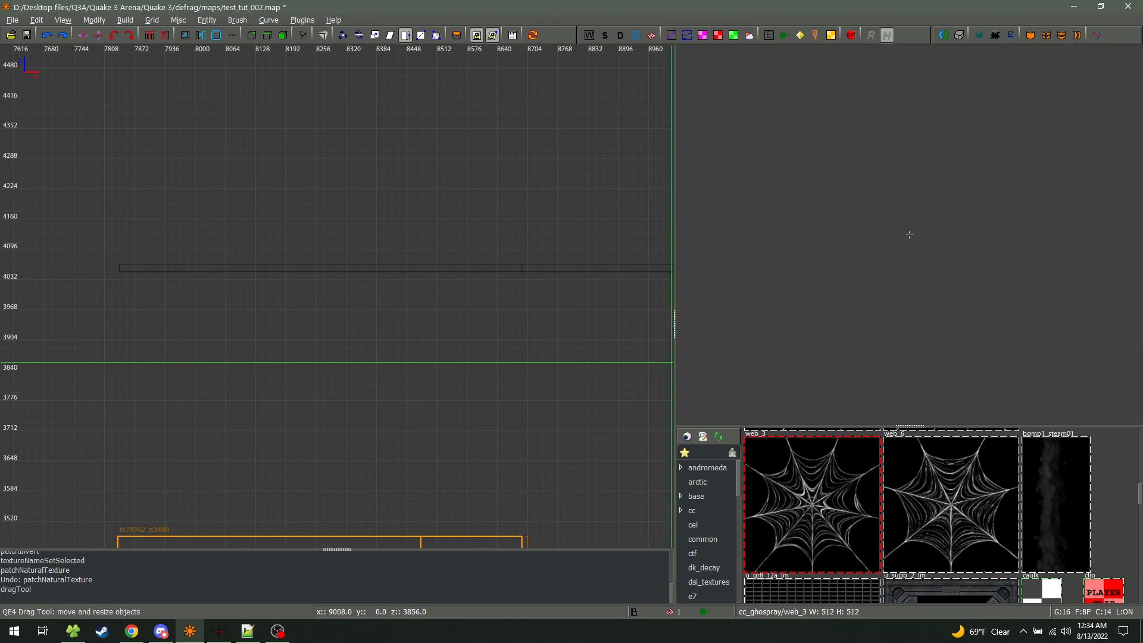
key(w)
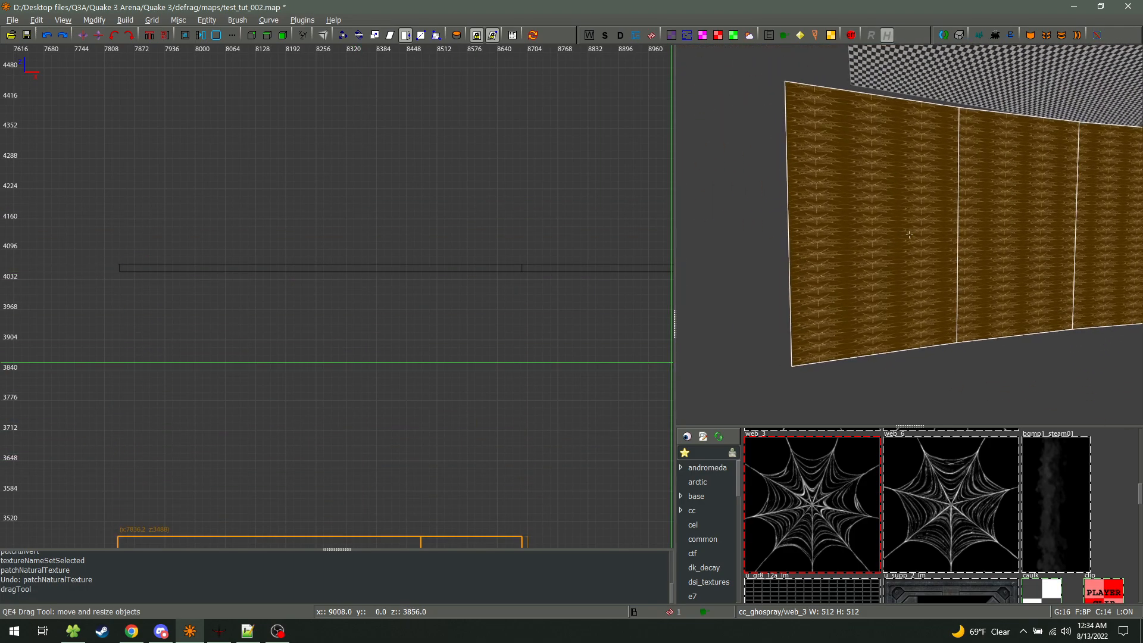
key(s)
key(w)
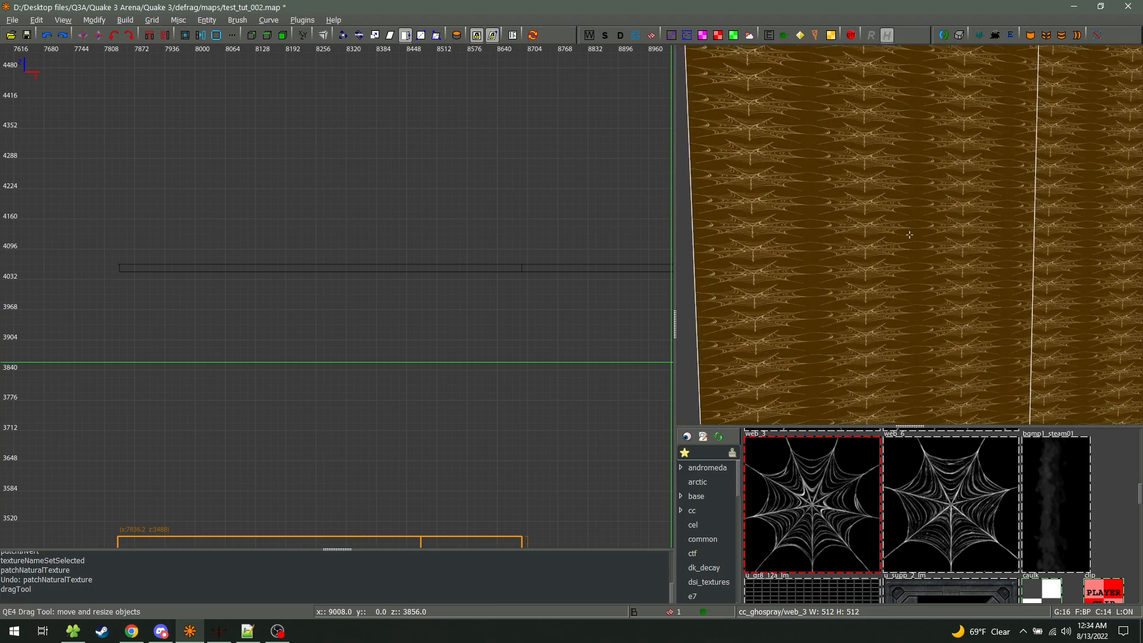
key(ctrl+n)
key(s)
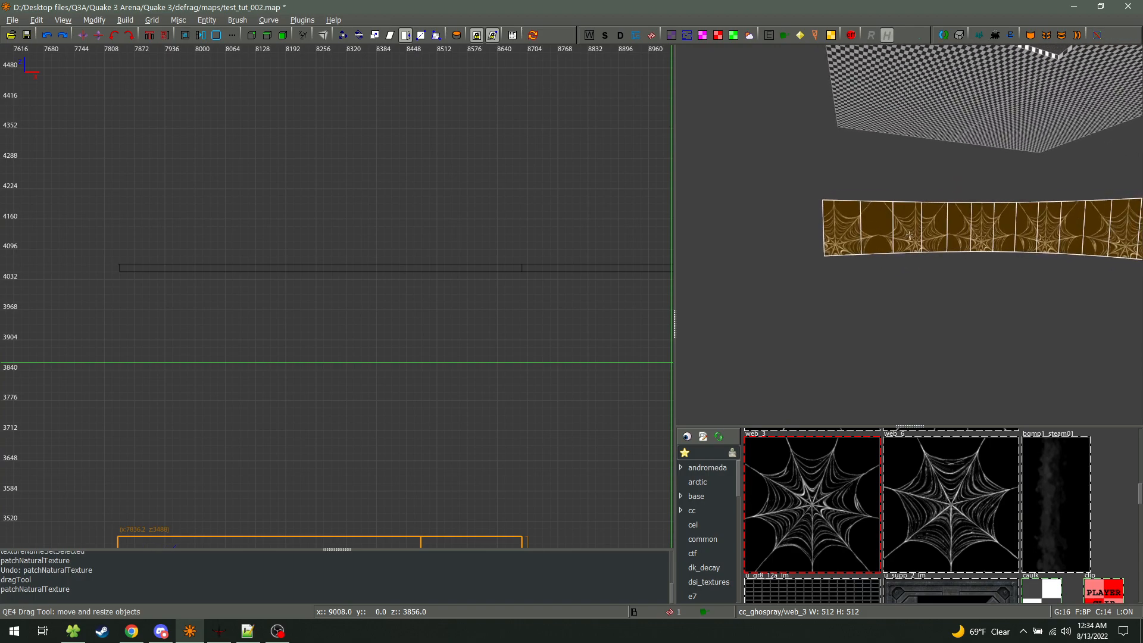
Stretch the curved patch upward to a height of 1072 units, with its upper edge at z 4400
right_click(909, 235)
scroll(433, 363, down, 3)
drag(390, 402, 390, 230)
Inspect the web texture on the stretched curved patch and naturalize it to fit the new height
right_click(759, 240)
key(w)
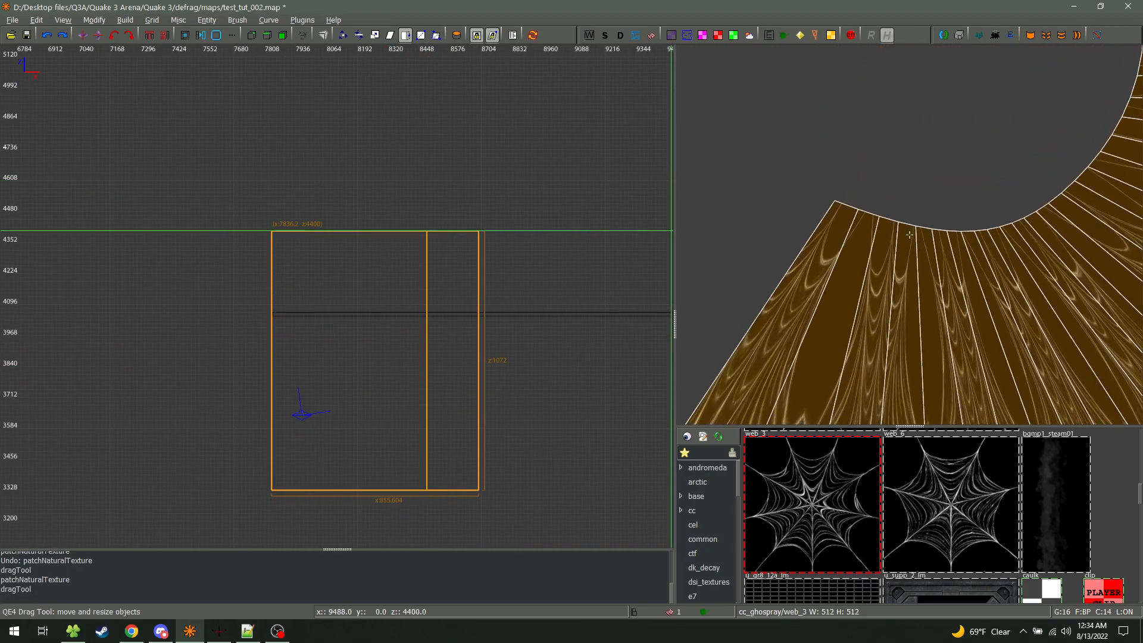
key(s)
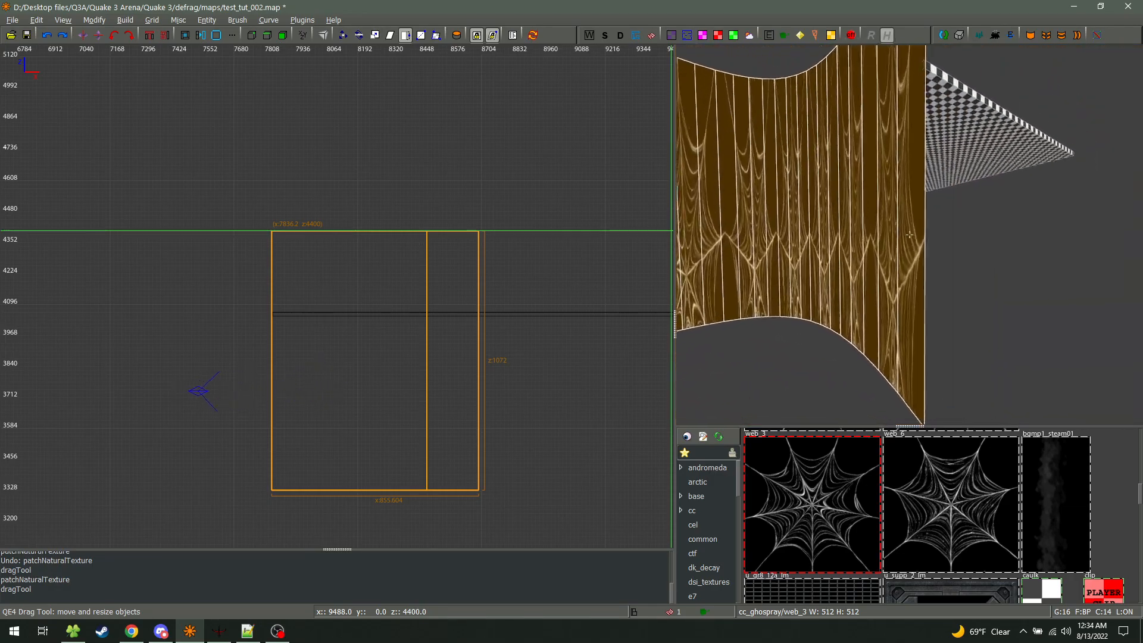
key(w)
key(s)
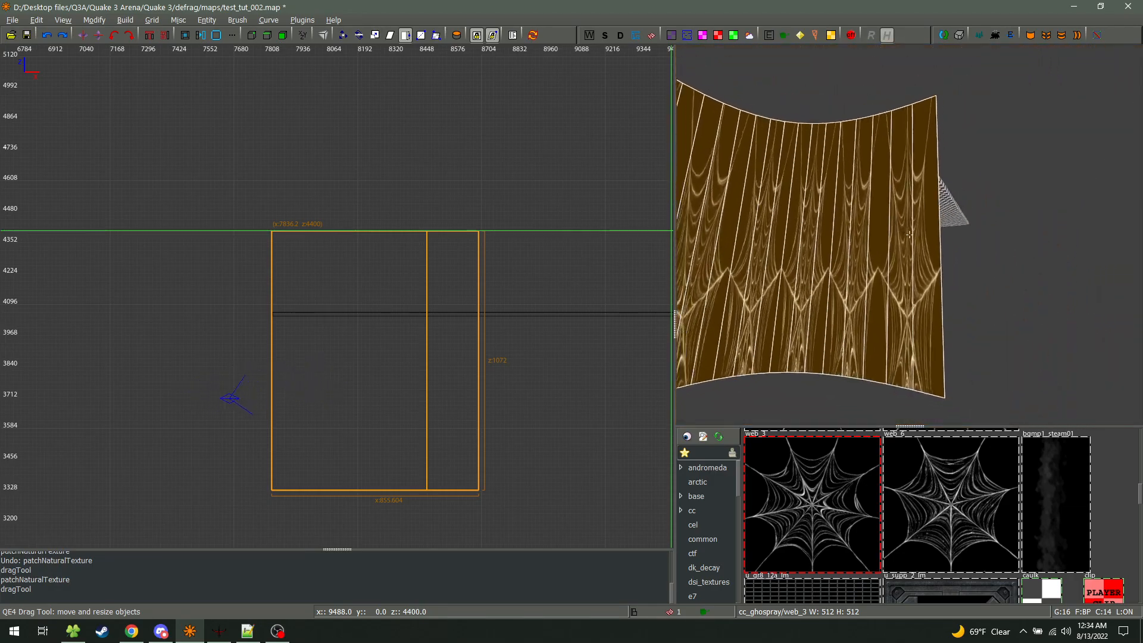
key(s)
right_click(910, 235)
key(ctrl+n)
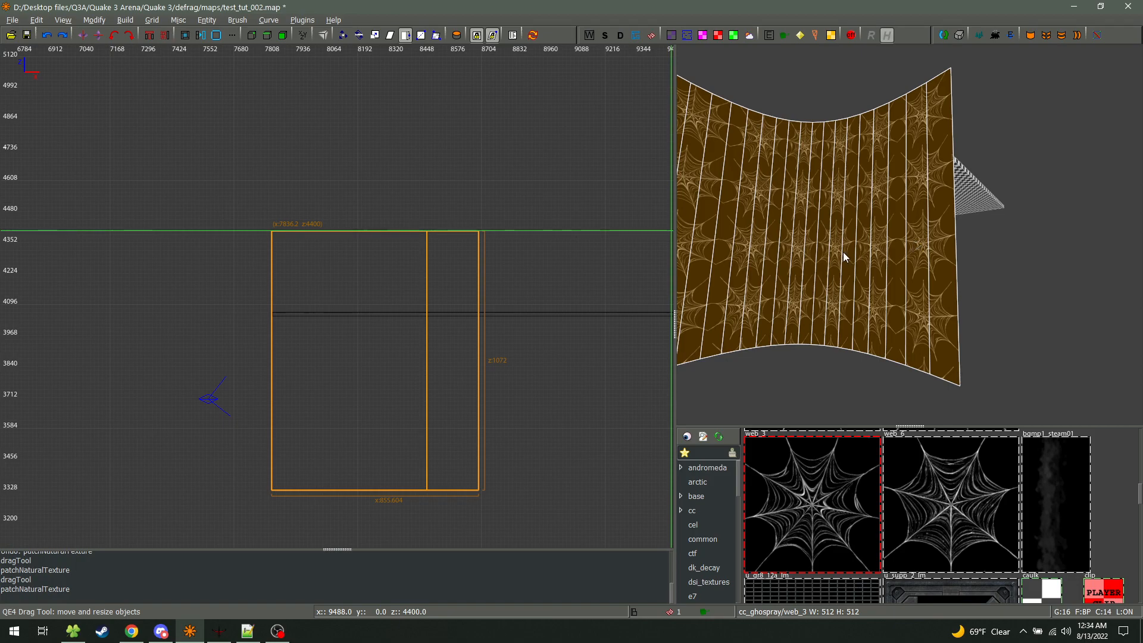
Project the web texture onto the curved patch with Texture Reset/Cap and examine it from both ends
click(277, 22)
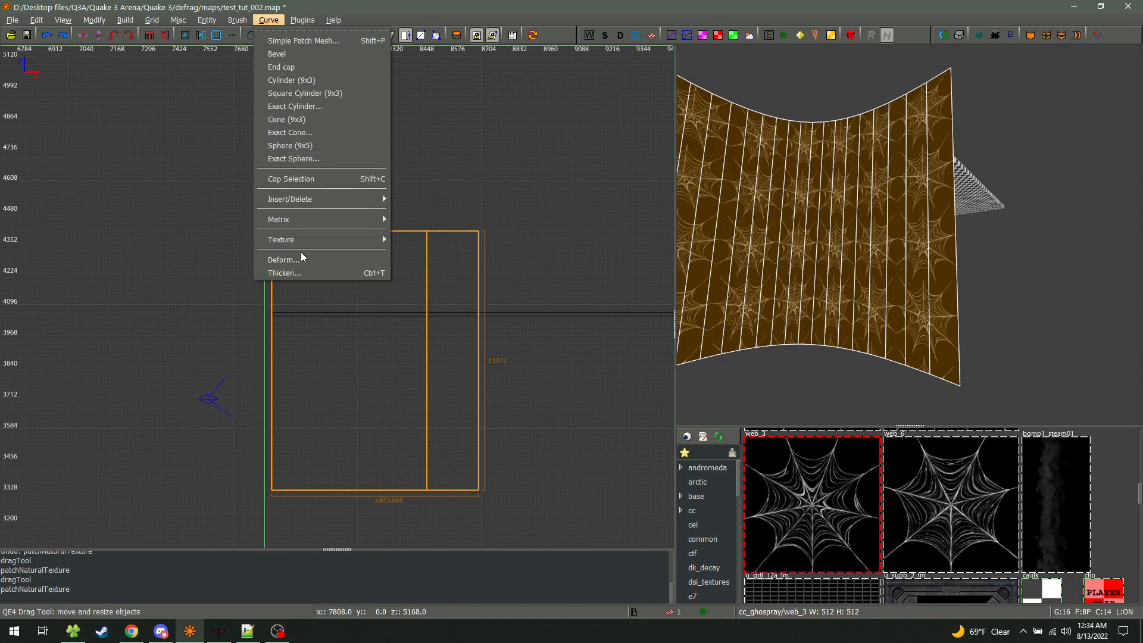
mouse_move(305, 237)
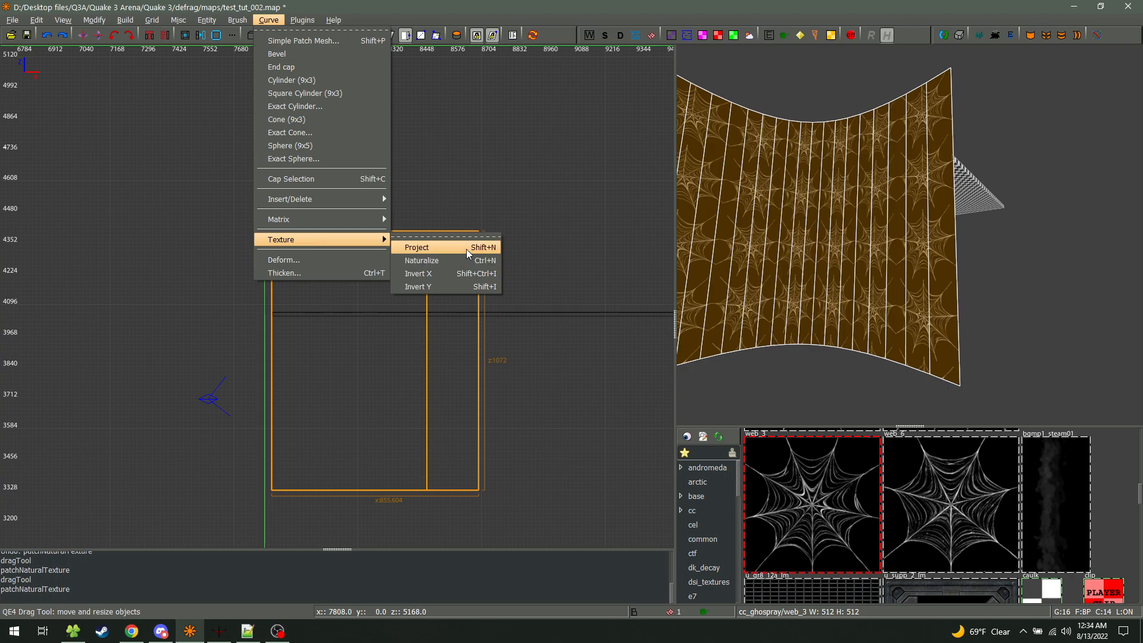
click(665, 5)
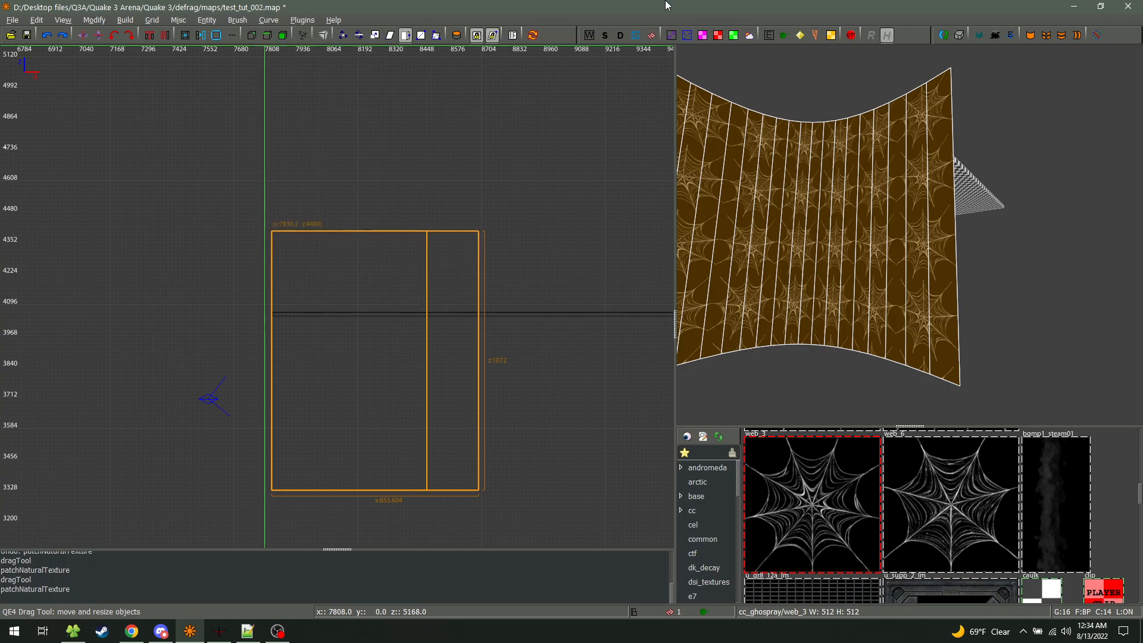
click(671, 36)
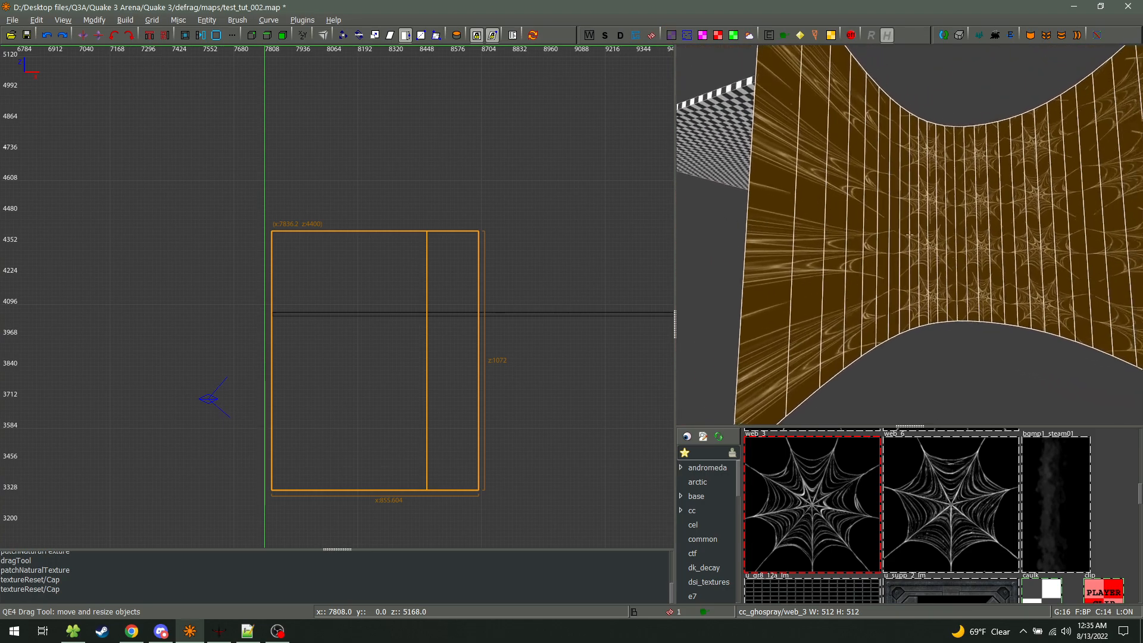
key(w)
key(w)
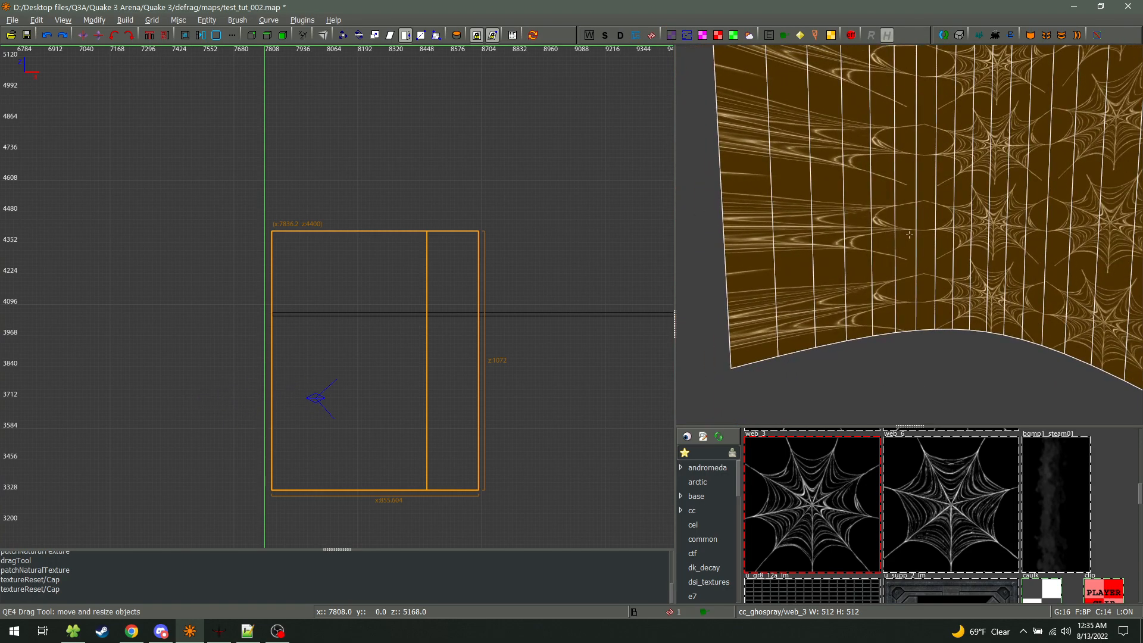
key(s)
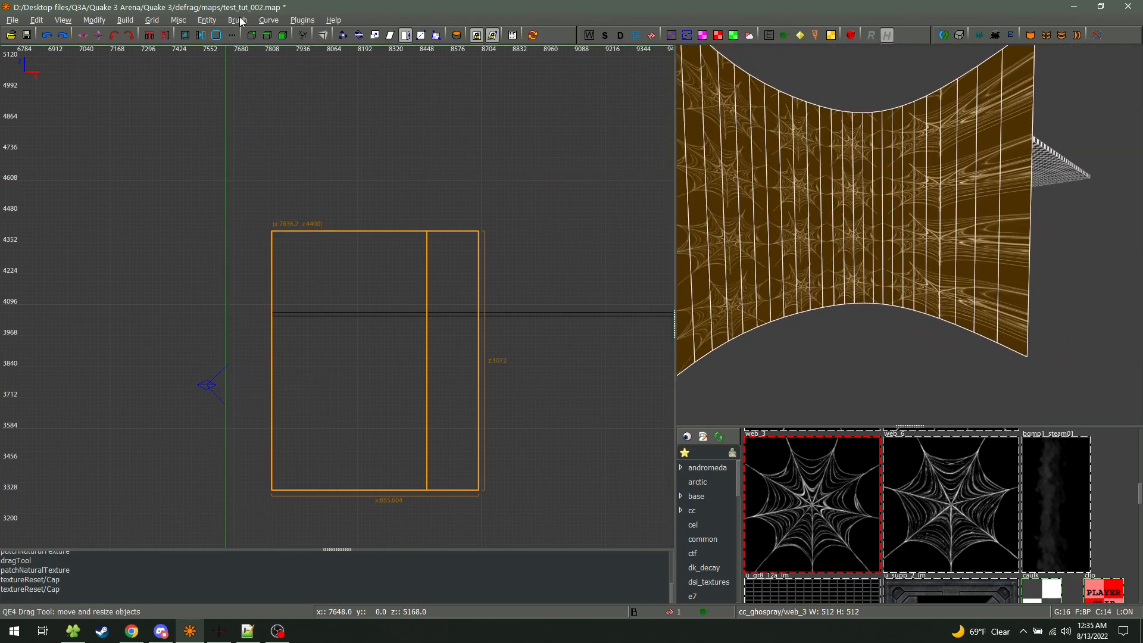
Invert the curved patch's texture along X
click(271, 22)
mouse_move(313, 239)
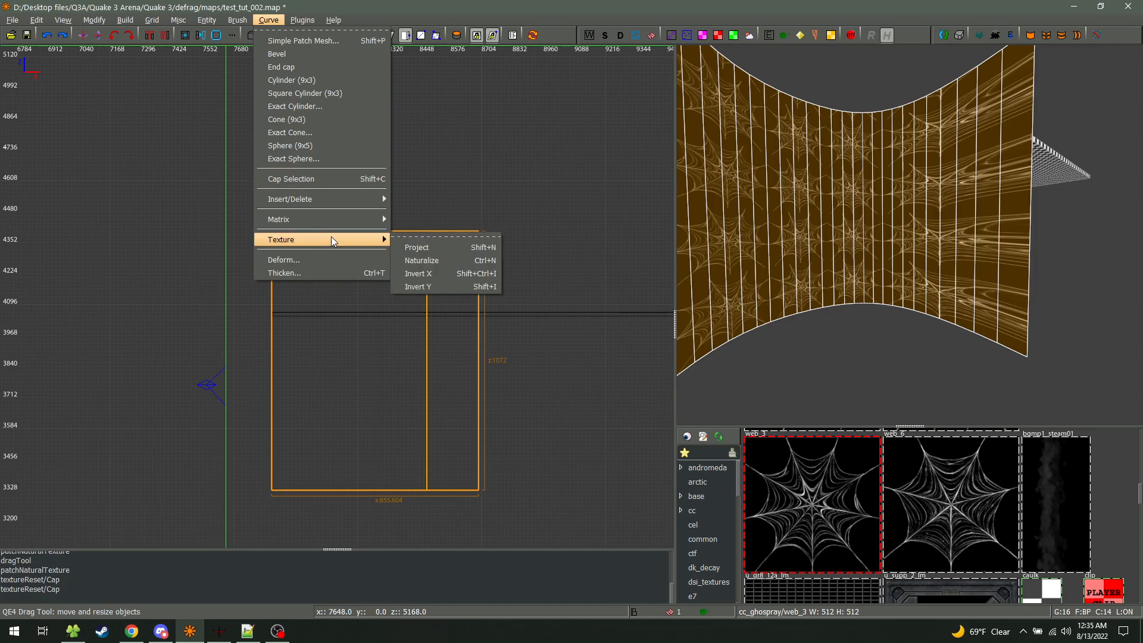
click(486, 274)
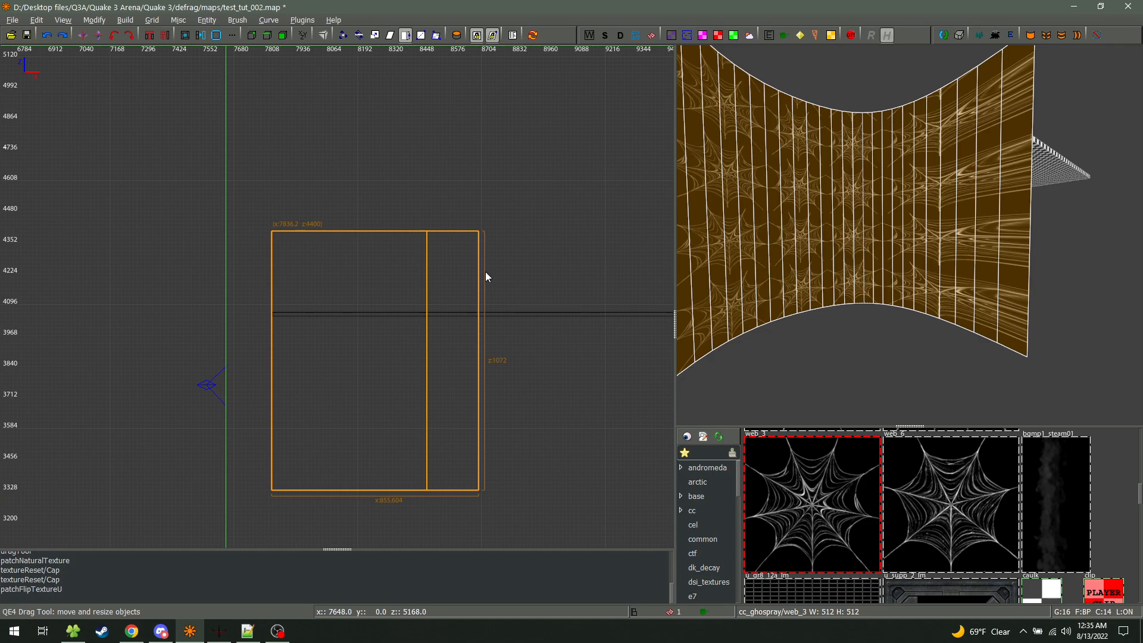
Deform the curved patch along Z with a max deform of 64 and switch to the YZ side view
click(213, 21)
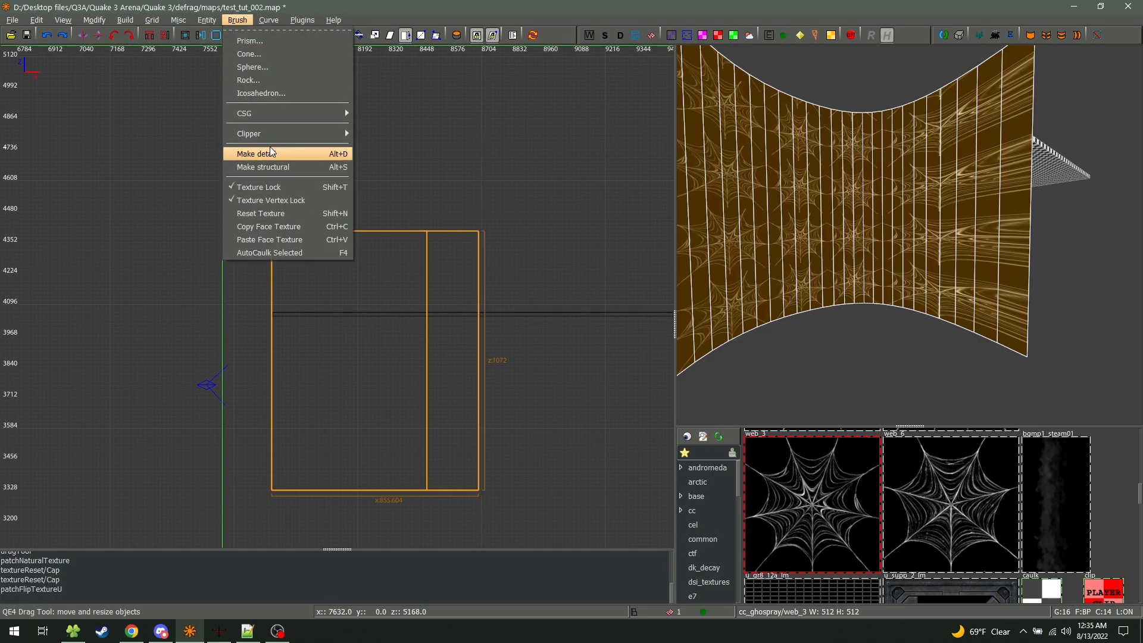
mouse_move(268, 20)
mouse_move(308, 234)
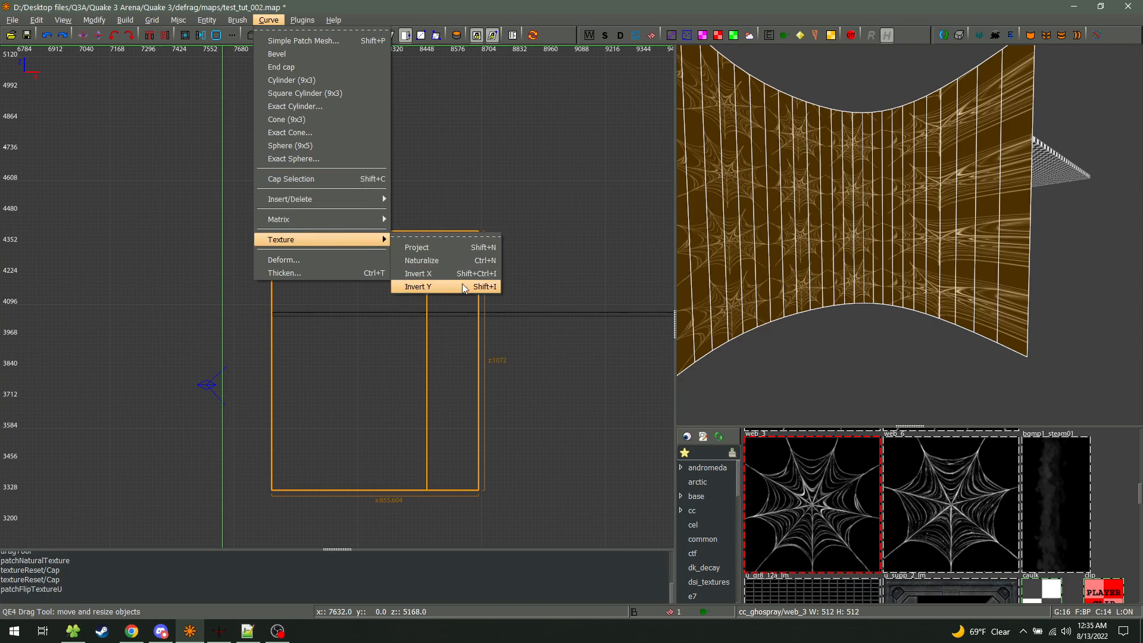
click(334, 260)
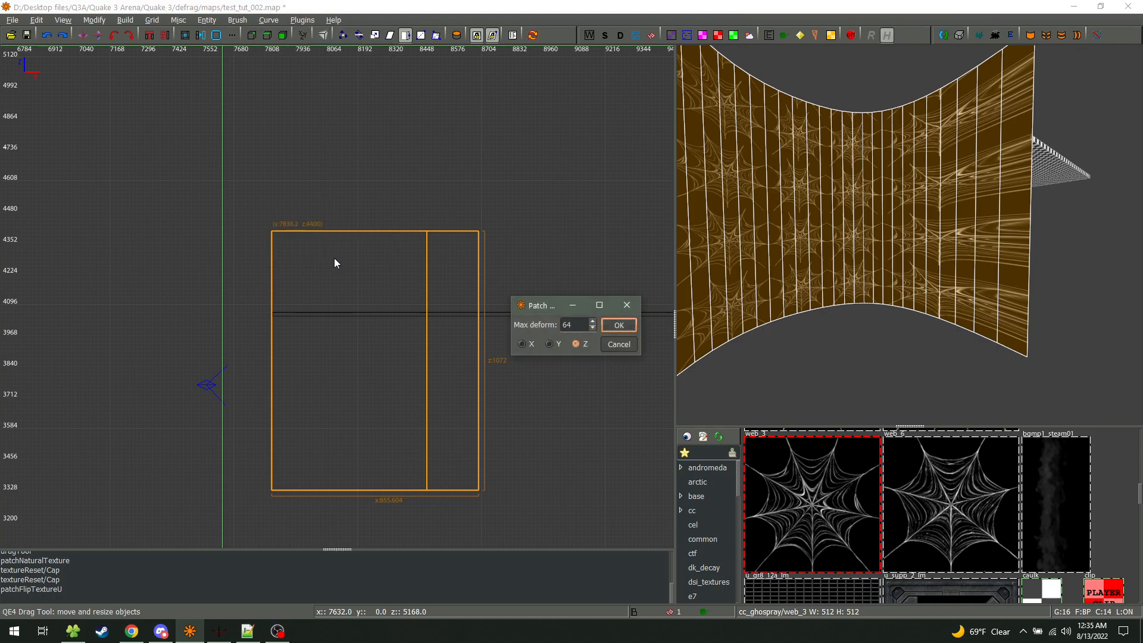
click(611, 331)
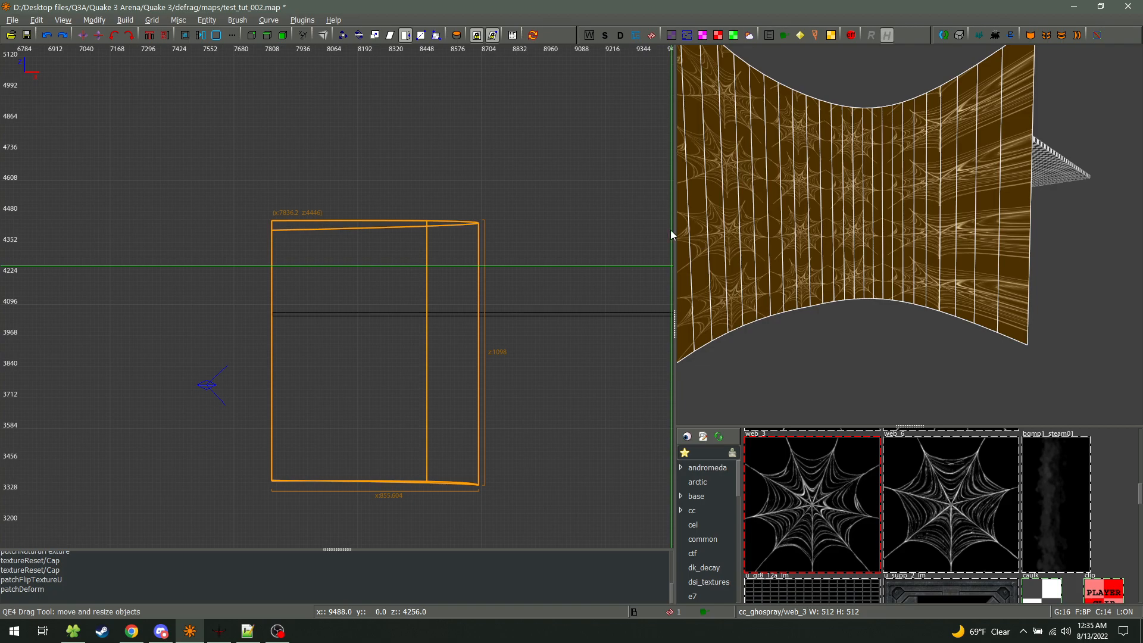
key(ctrl+Tab)
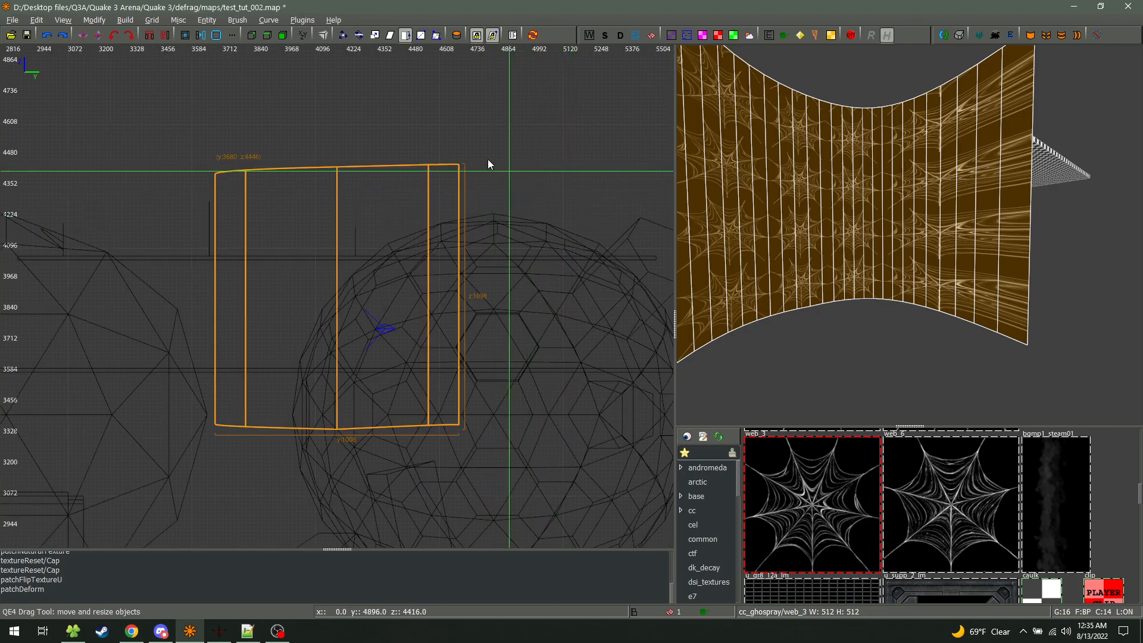
Undo the last deform of the curved patch, then reselect the patch with its arch facing the camera
key(ctrl+z)
click(231, 22)
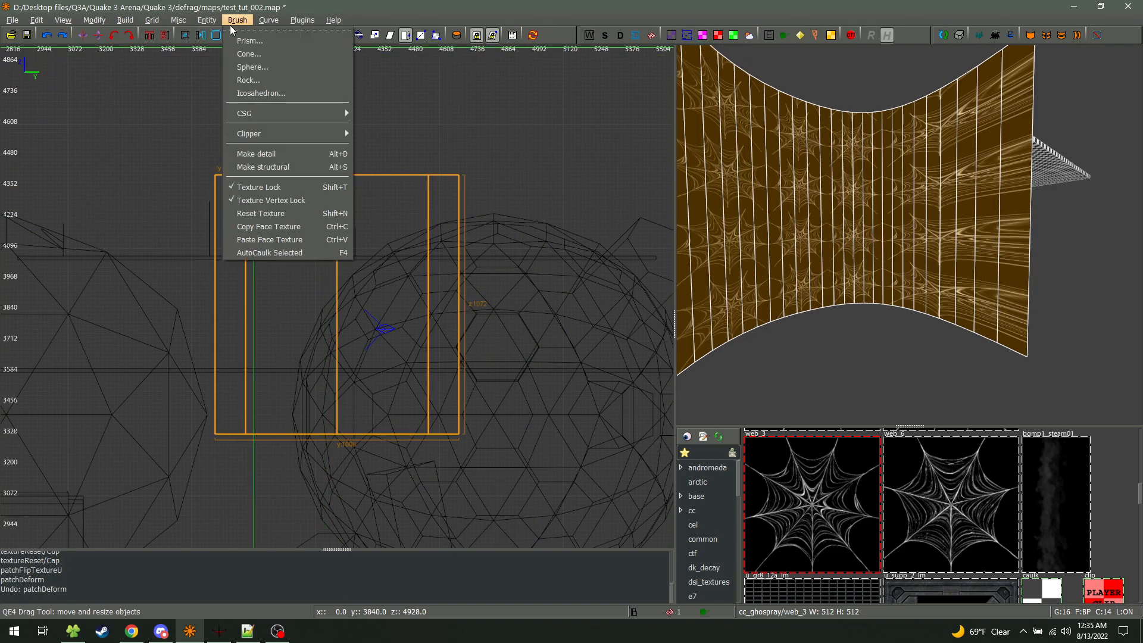
mouse_move(269, 20)
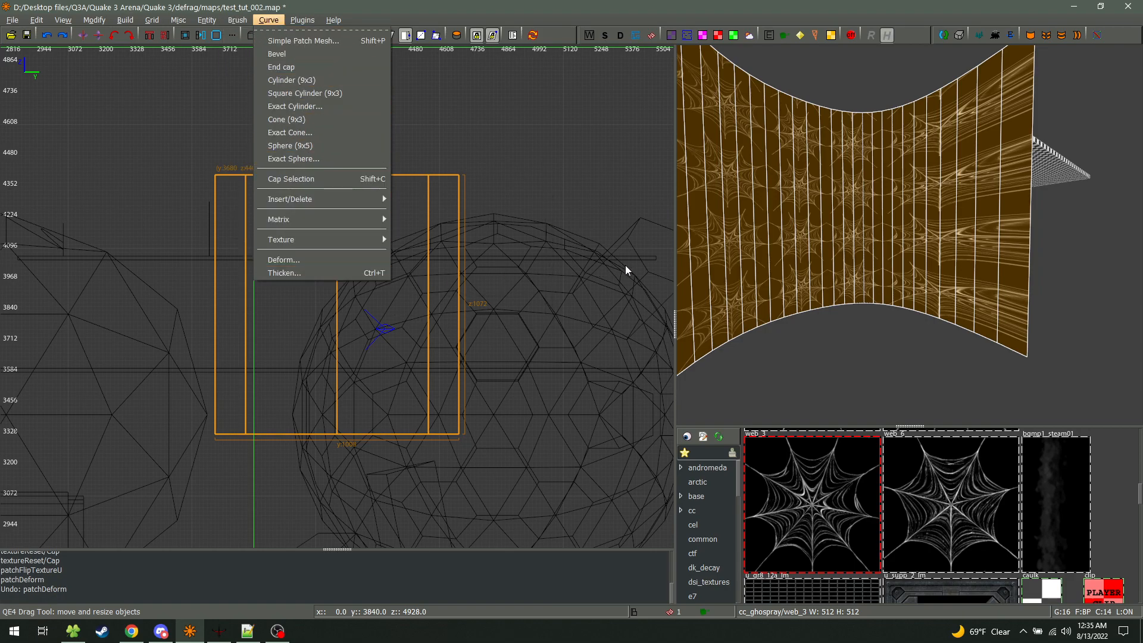
click(960, 205)
key(ctrl+e)
key(Escape)
right_click(829, 239)
key(s)
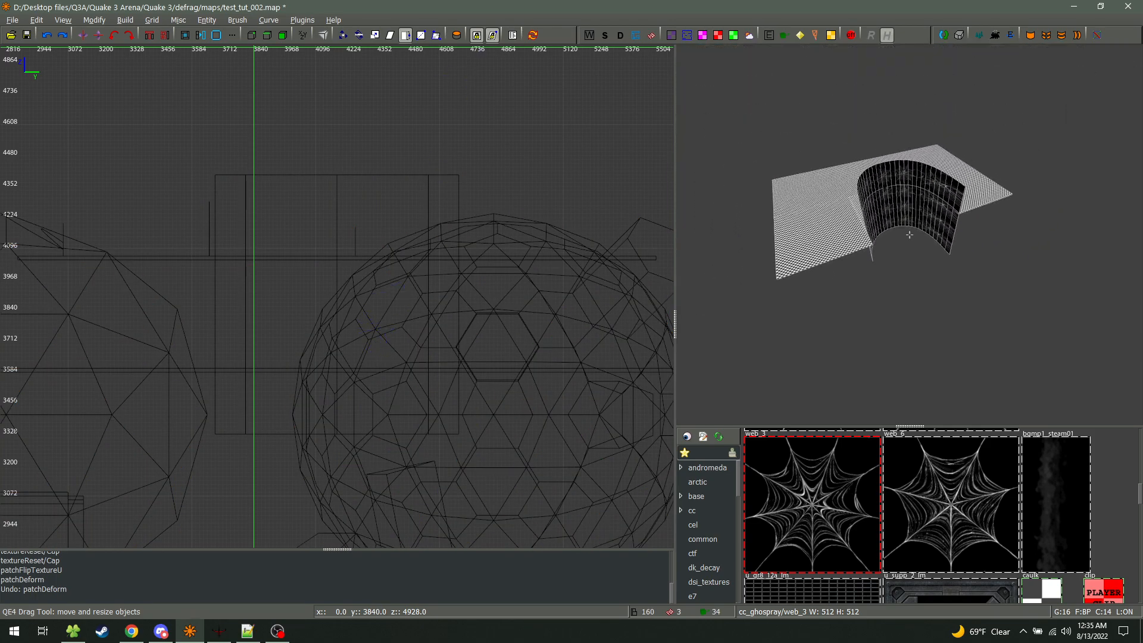
shift+click(909, 234)
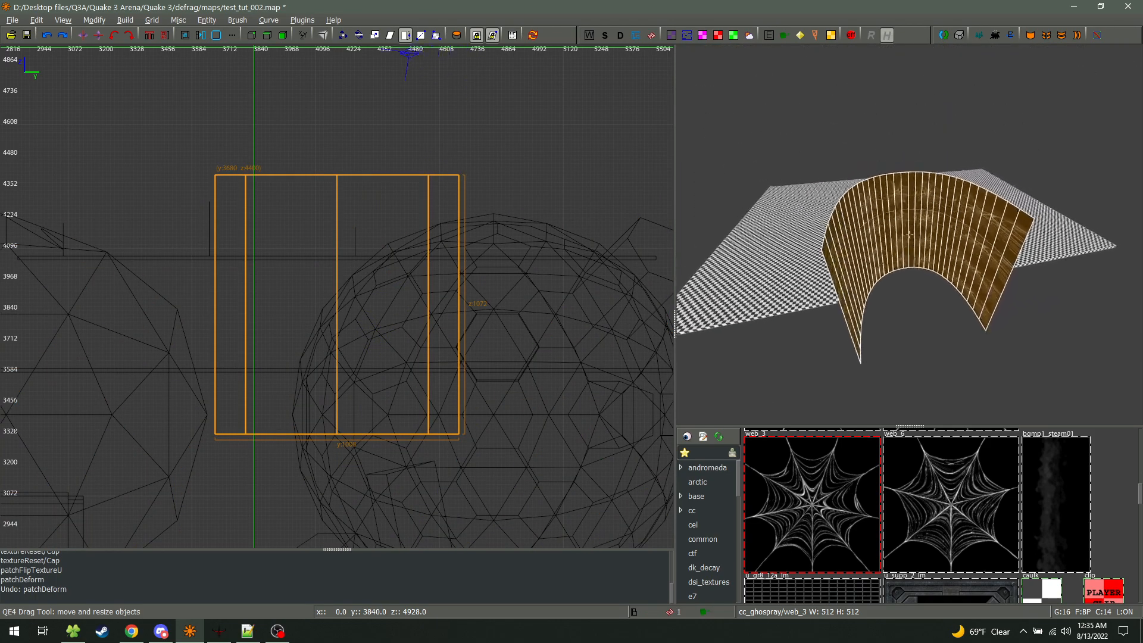
key(w)
right_click(909, 234)
Thicken the curved patch by 64 along its normals with side walls and view the solid shape from its end
click(299, 21)
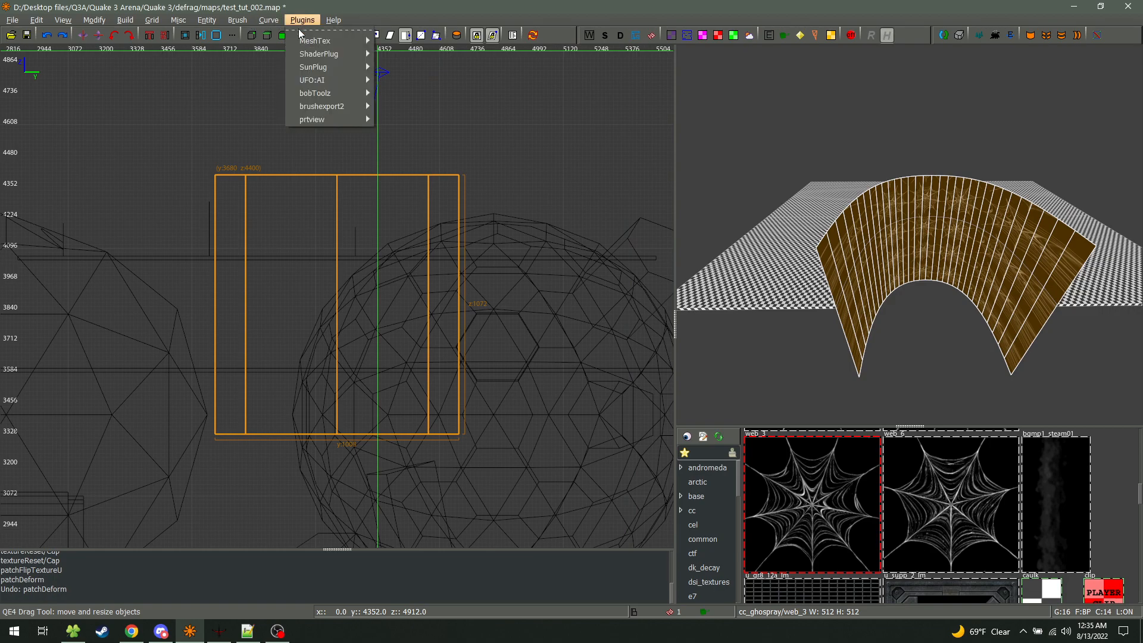
mouse_move(271, 21)
mouse_move(293, 241)
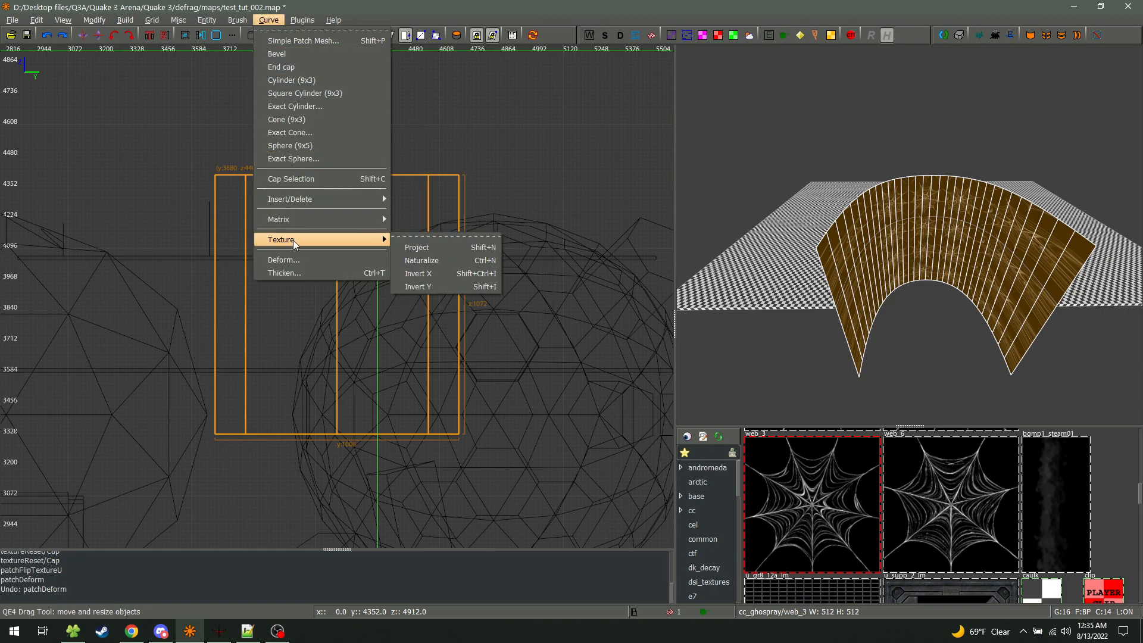
click(311, 273)
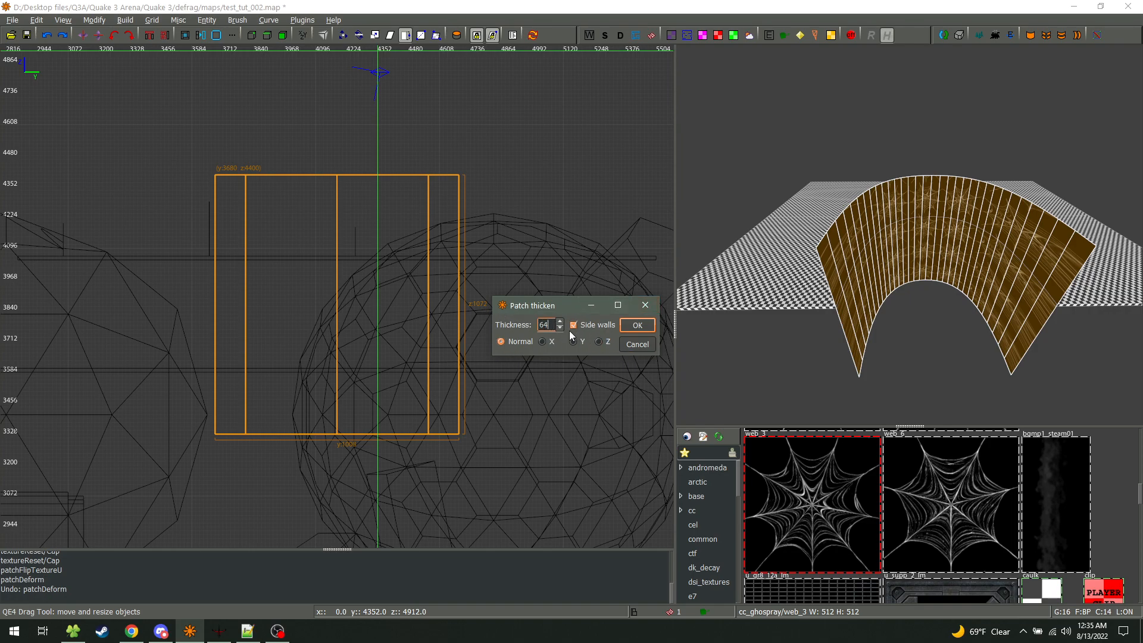
click(645, 325)
right_click(841, 327)
key(a)
key(w)
key(a)
key(d)
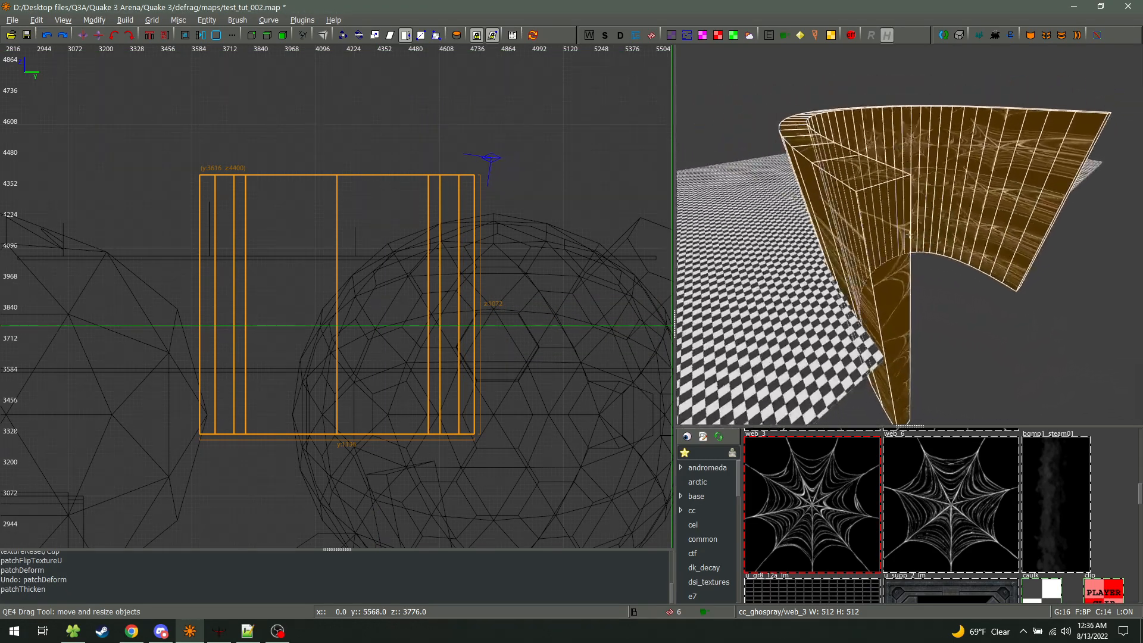
key(d)
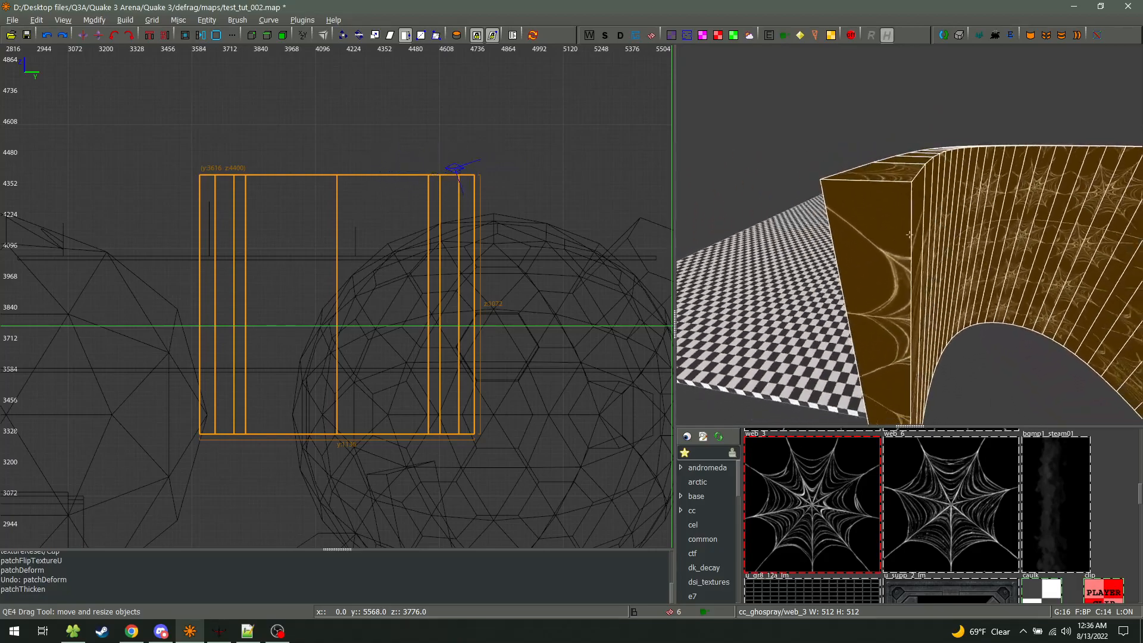
Check that the thickened shape consists of separate patches by selecting the end wall on its own
right_click(866, 248)
key(Escape)
shift+click(885, 249)
right_click(884, 249)
key(d)
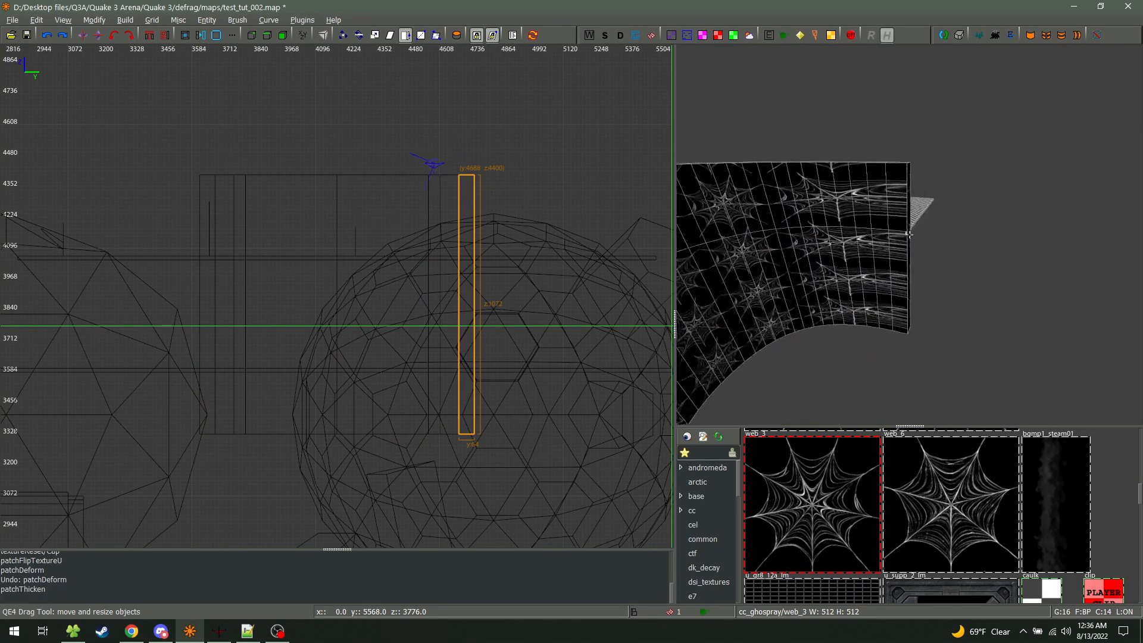
right_click(927, 240)
shift+click(915, 249)
key(Escape)
Undo the thickening and thicken the curved patch by 16 along its normals without side walls
key(ctrl+z)
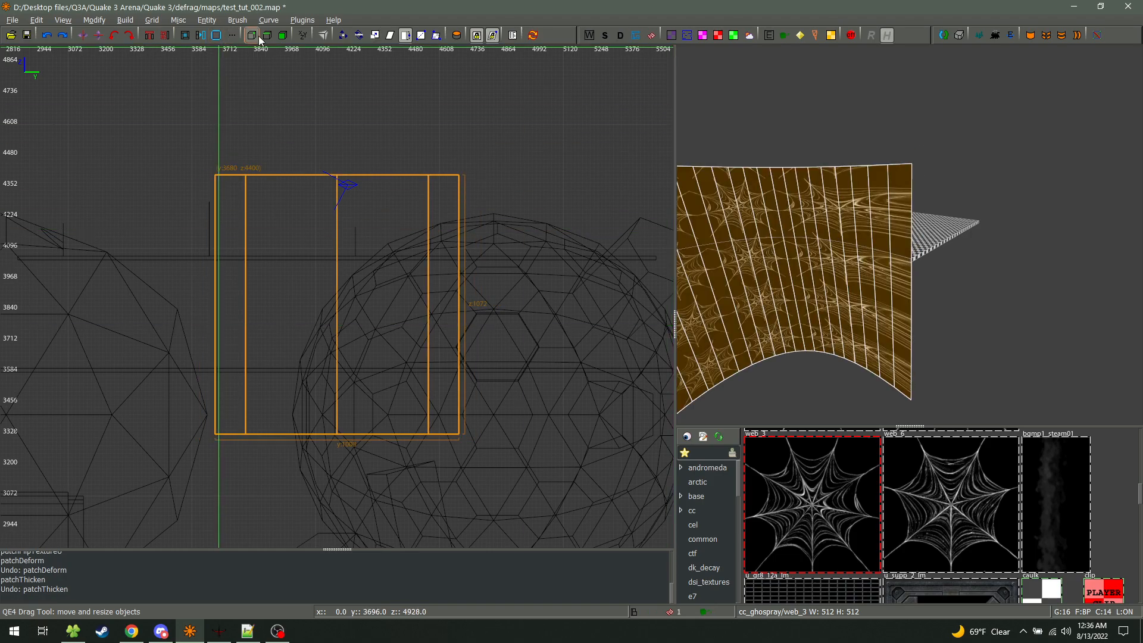
key(ctrl+t)
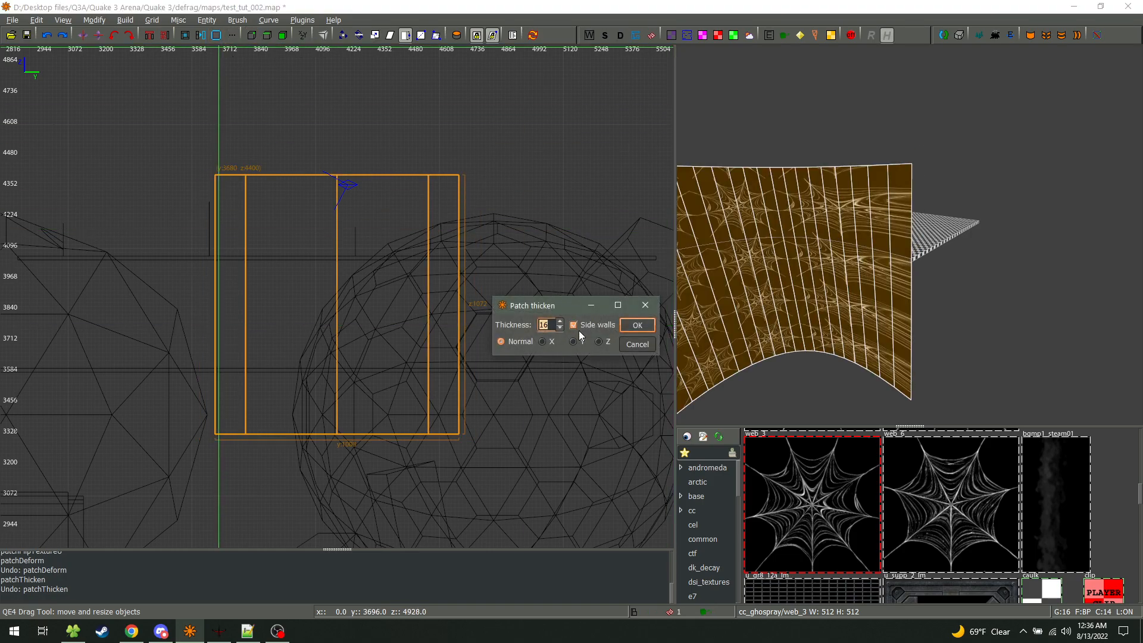
click(646, 325)
right_click(690, 326)
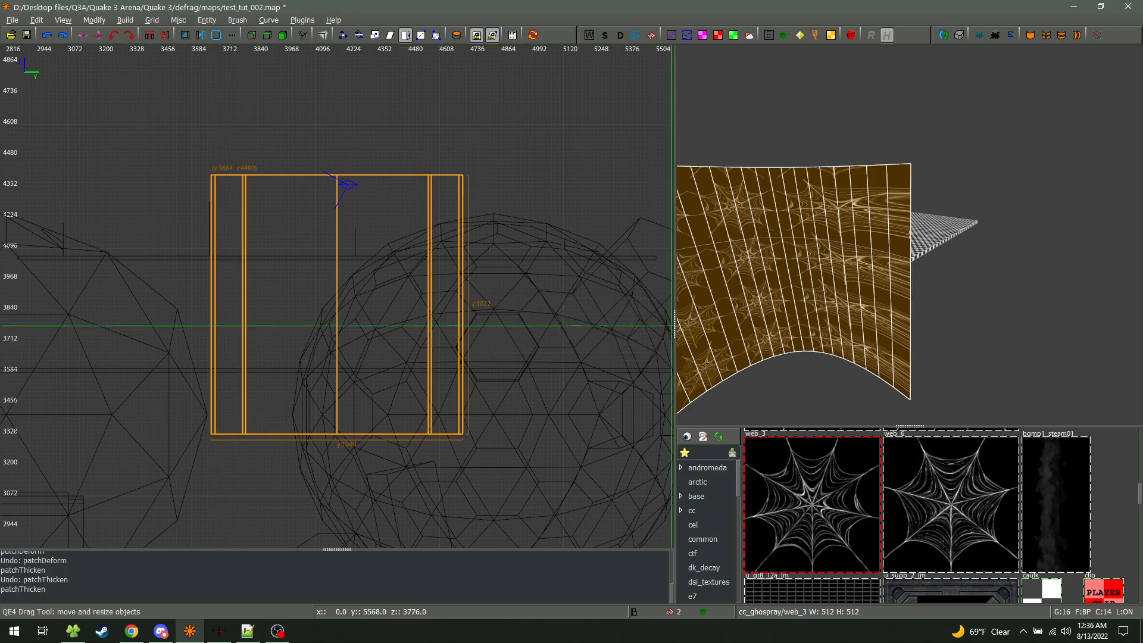
key(s)
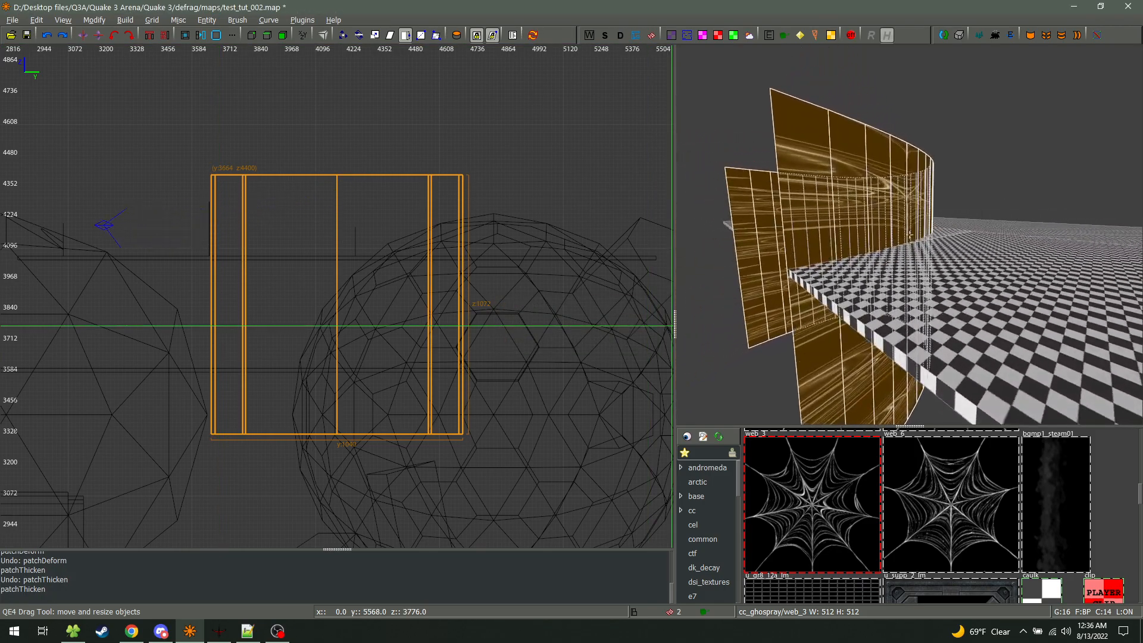
key(w)
key(s)
key(w)
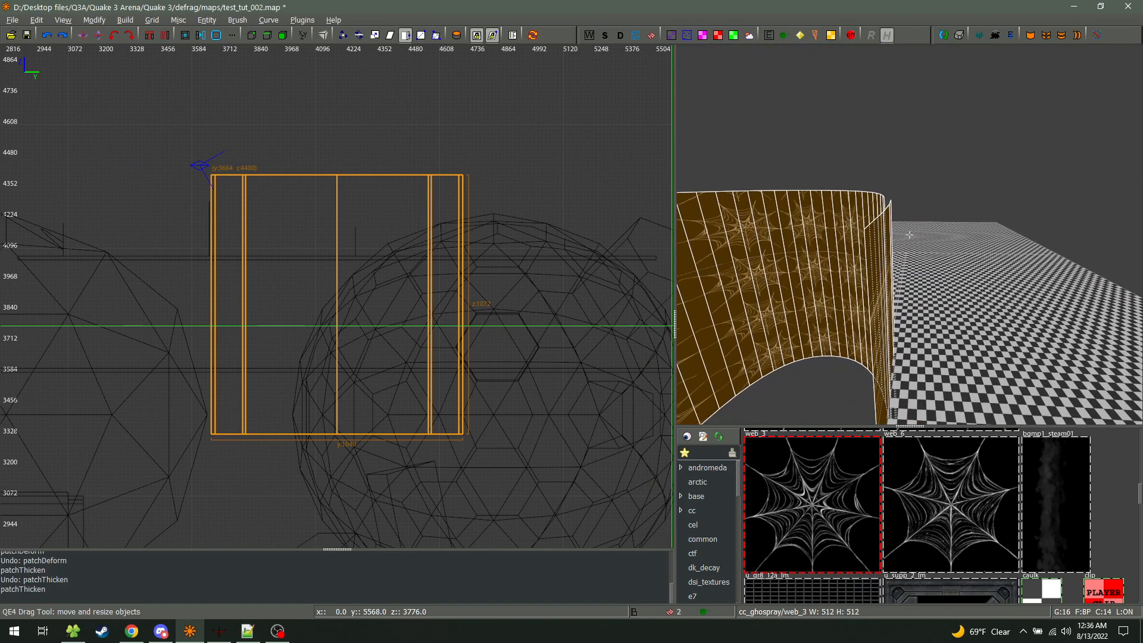
Examine the gap between the two parallel curved surfaces by selecting the original patch separately
key(Escape)
shift+click(909, 234)
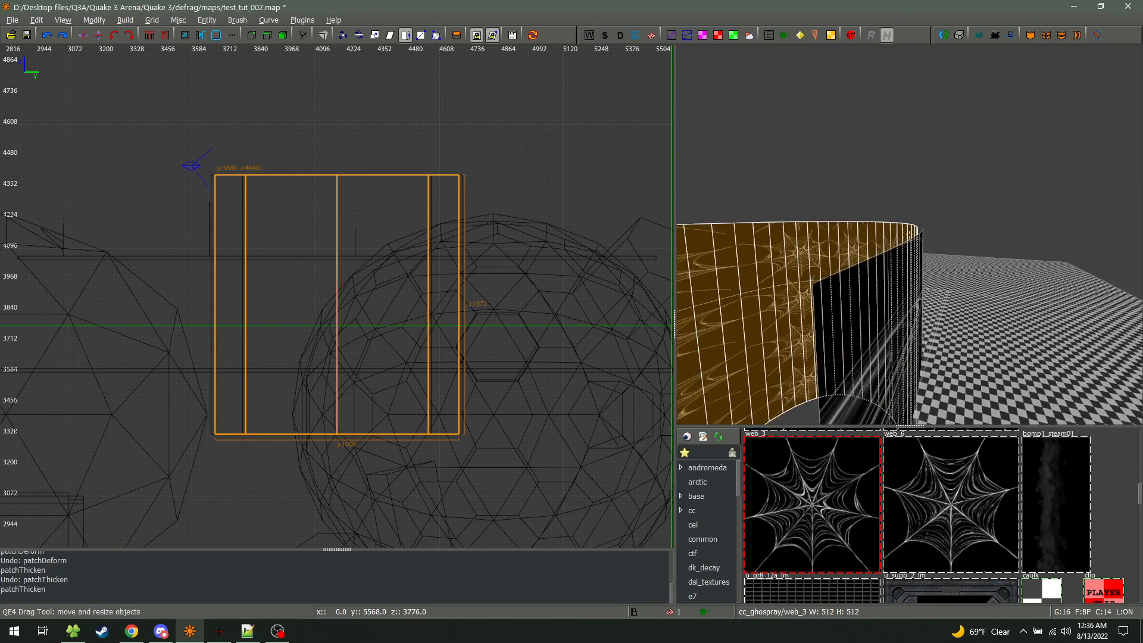
key(s)
key(Escape)
key(w)
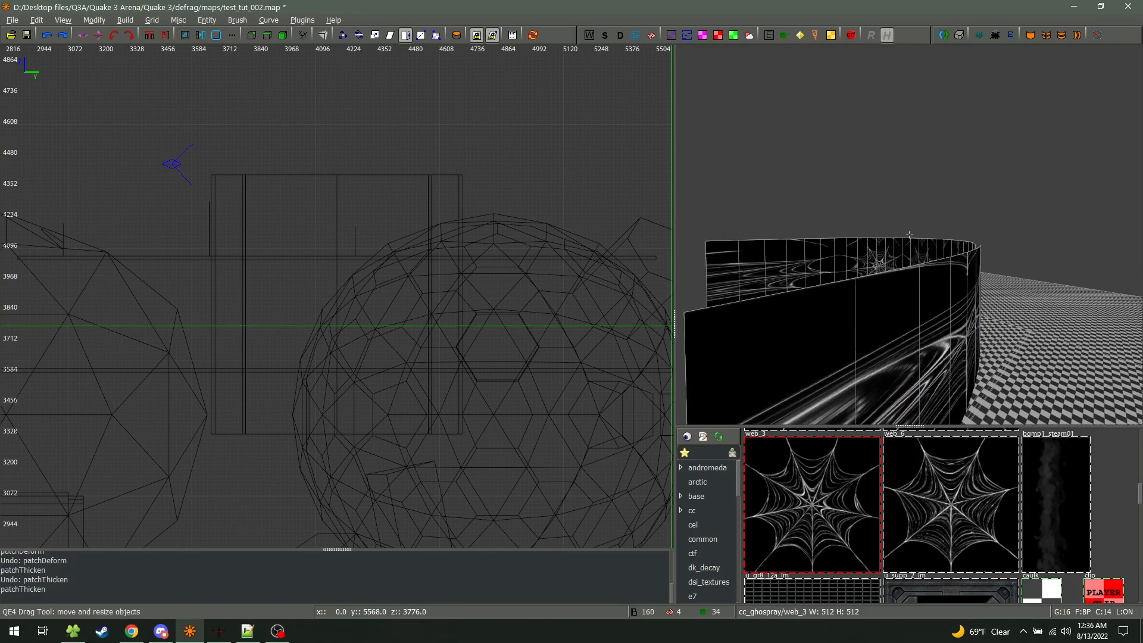
key(w)
shift+click(909, 255)
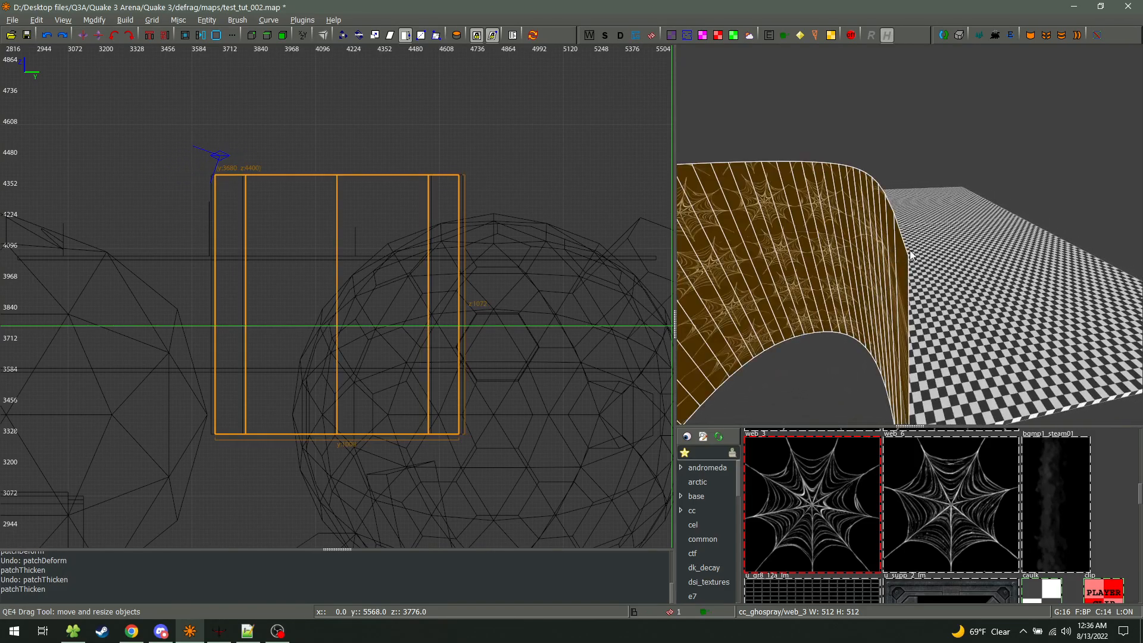
right_click(908, 250)
key(d)
Delete the parallel surface made by the thickening and select the original curved patch
right_click(909, 235)
key(ctrl+a)
key(Escape)
shift+click(880, 230)
key(BackSpace)
shift+click(823, 185)
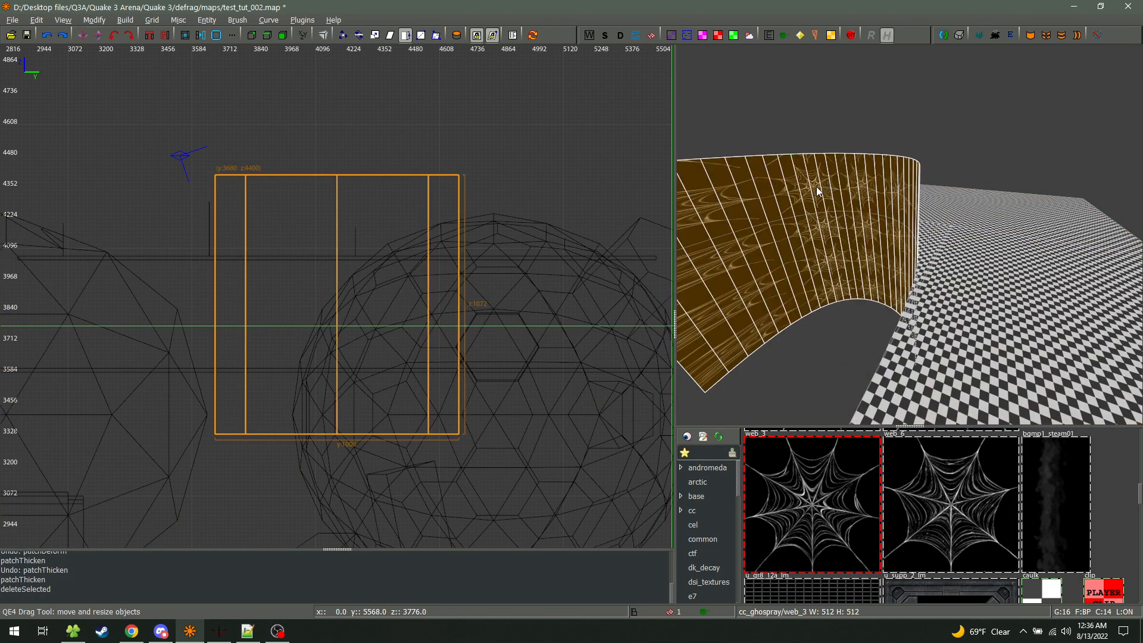
Thicken the curved patch by 16 along its normals with side walls and check the wall patches at its end
key(ctrl+t)
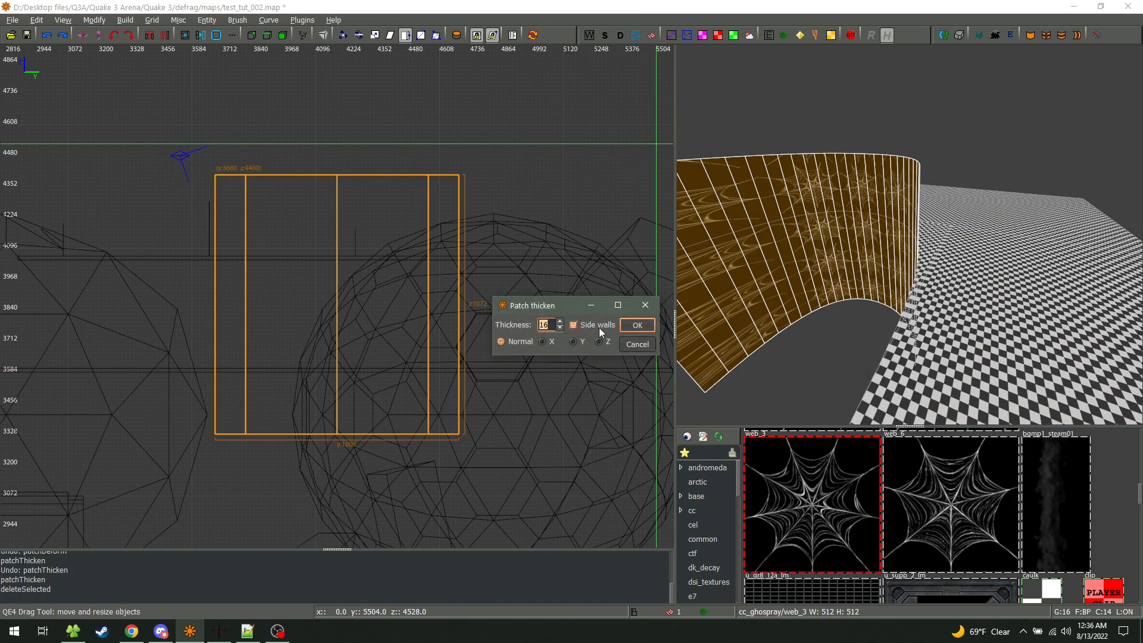
click(637, 326)
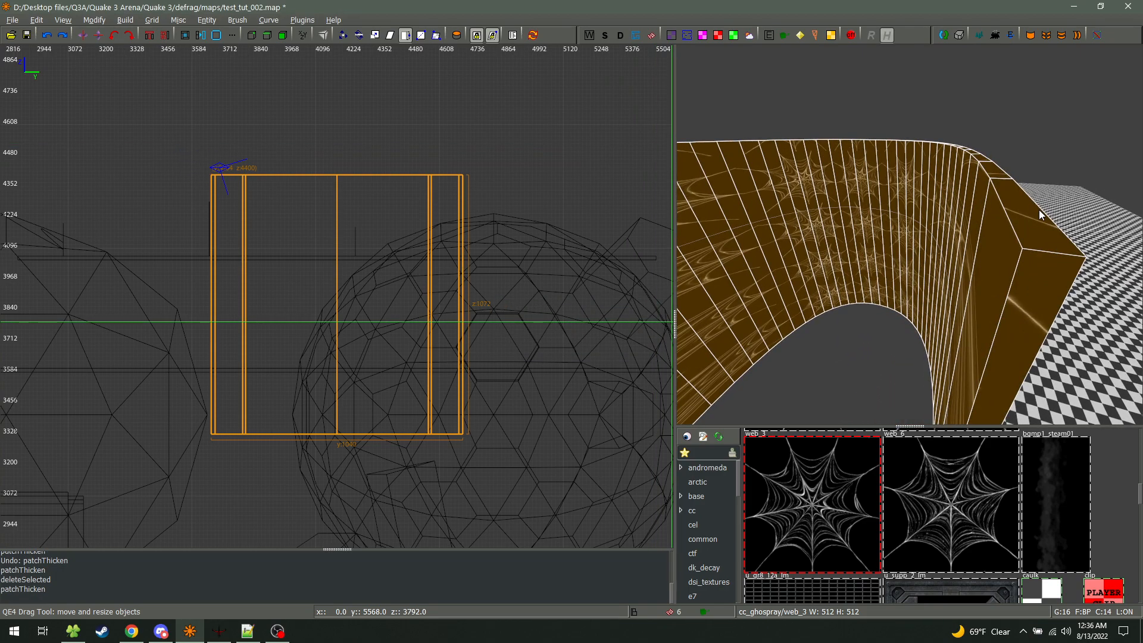
key(Escape)
shift+click(1029, 221)
shift+click(1033, 279)
shift+click(1034, 226)
shift+click(1041, 281)
shift+click(1037, 233)
key(Escape)
Delete the bottom side wall of the thickened patch and look at the shape from inside and above
right_click(1037, 233)
key(w)
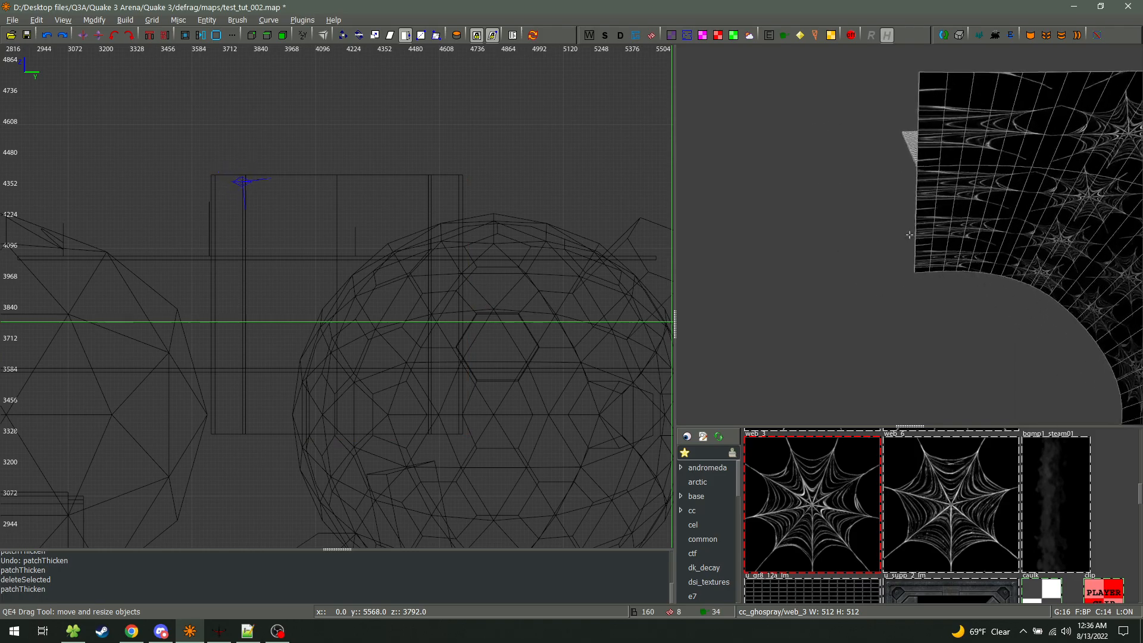
key(s)
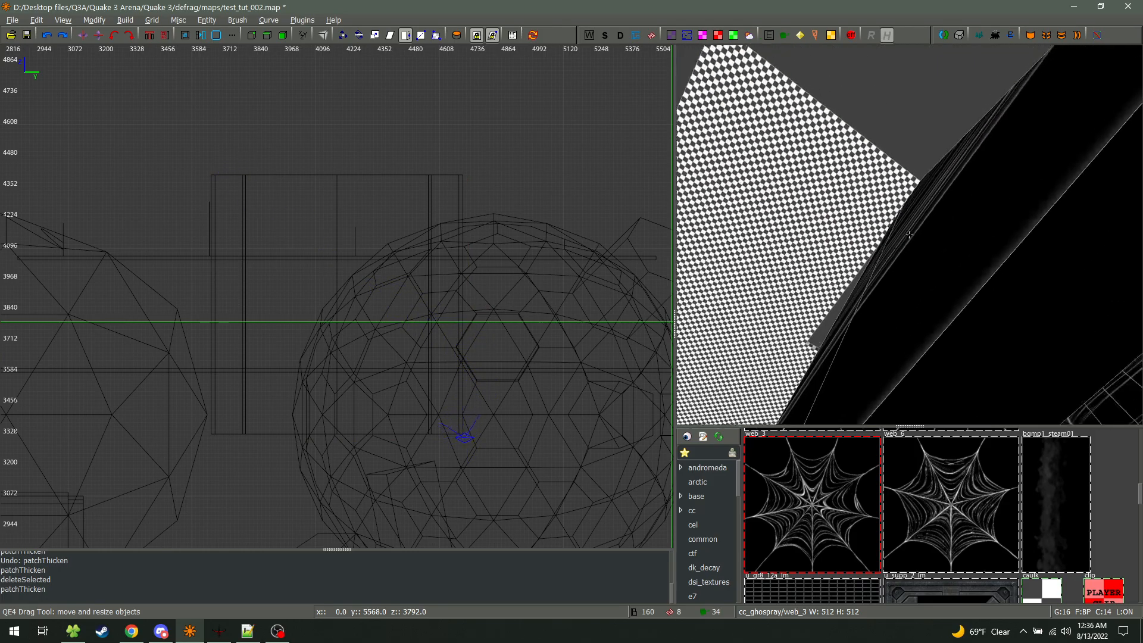
right_click(910, 235)
shift+click(812, 287)
right_click(814, 284)
key(d)
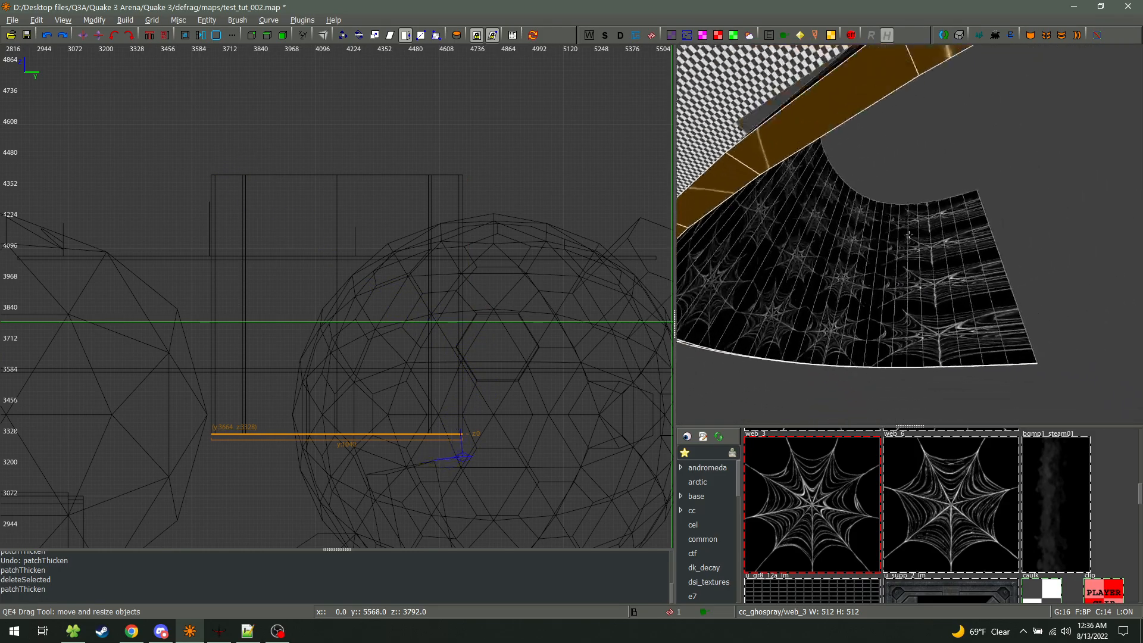
key(BackSpace)
key(w)
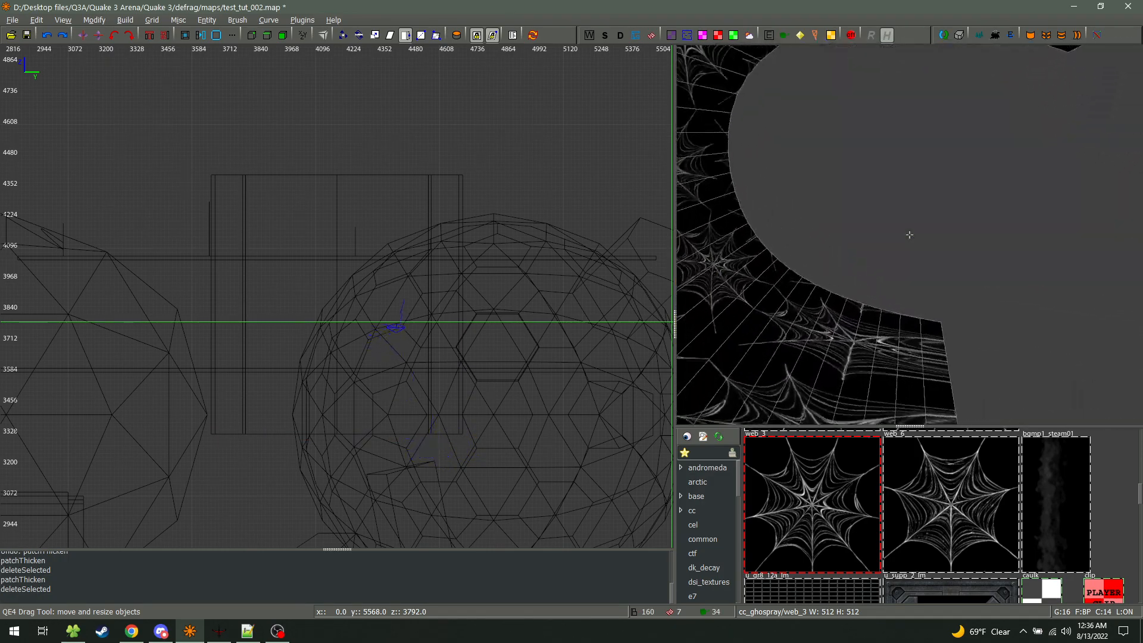
key(d)
key(w)
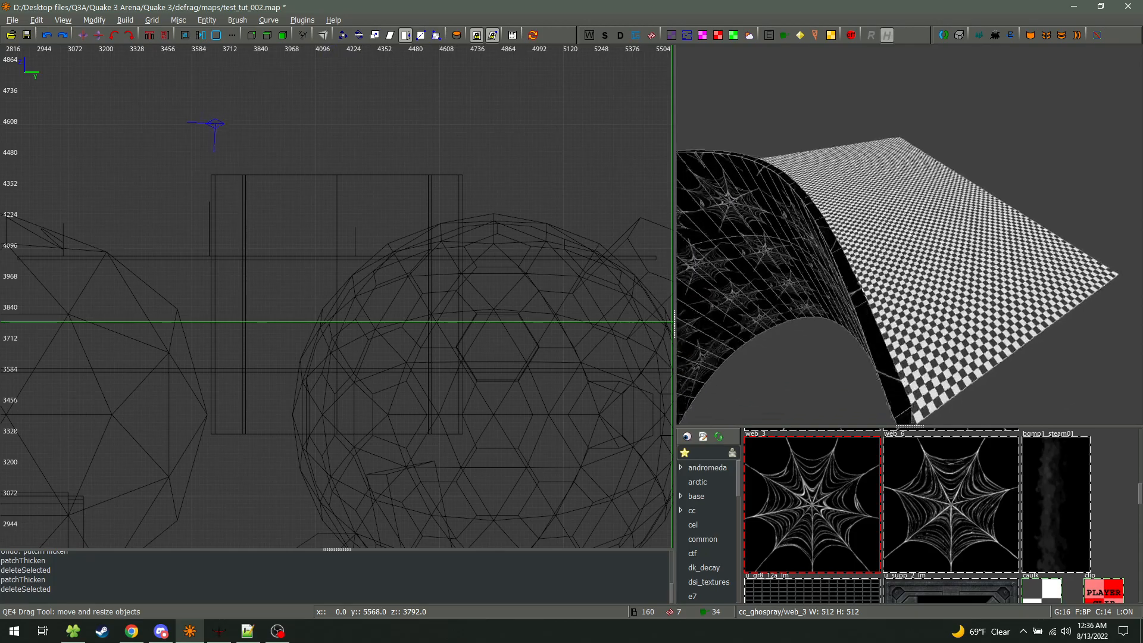
Undo the wall deletion and the thickening, and thicken the curved patch by 64 along its normals with side walls
right_click(909, 235)
shift+click(870, 302)
right_click(887, 305)
right_click(946, 249)
key(ctrl+z)
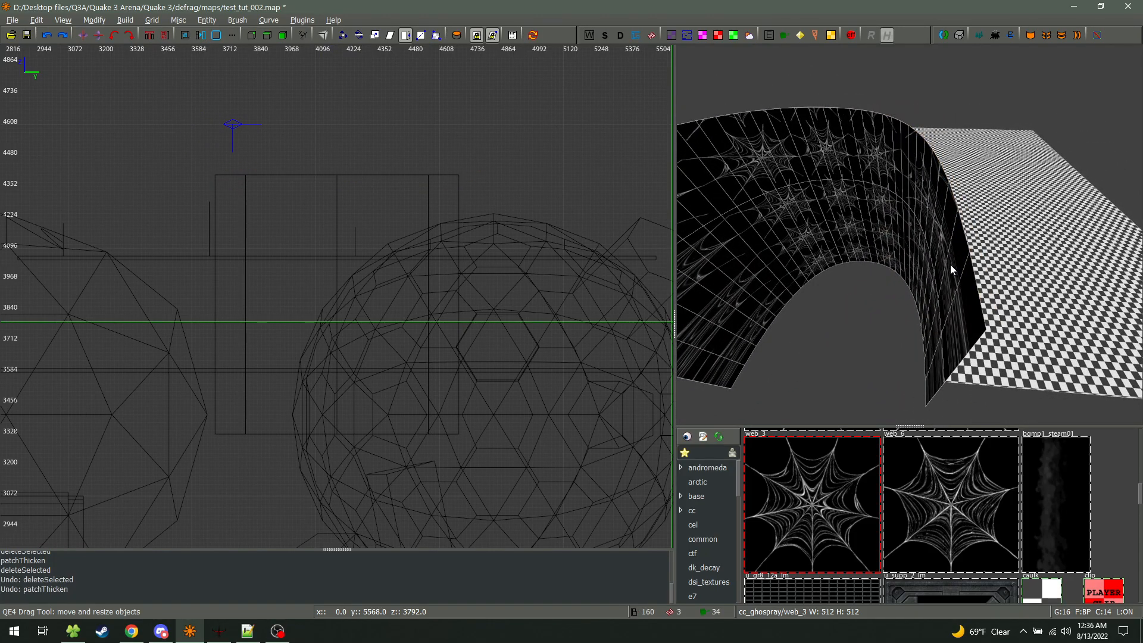
key(ctrl+t)
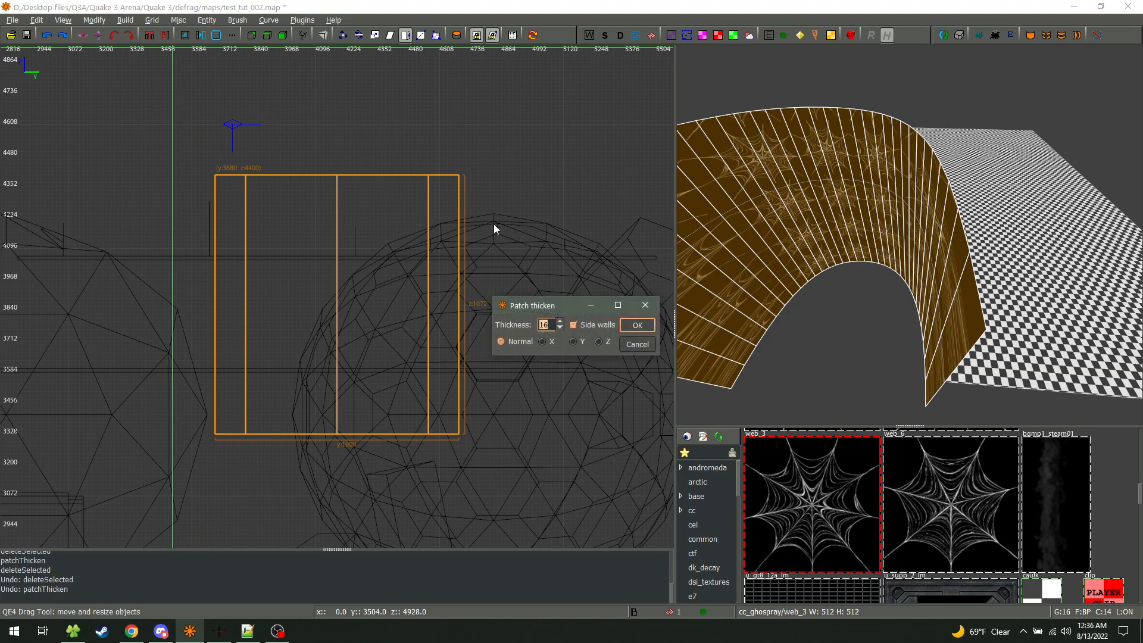
text(64)
click(636, 325)
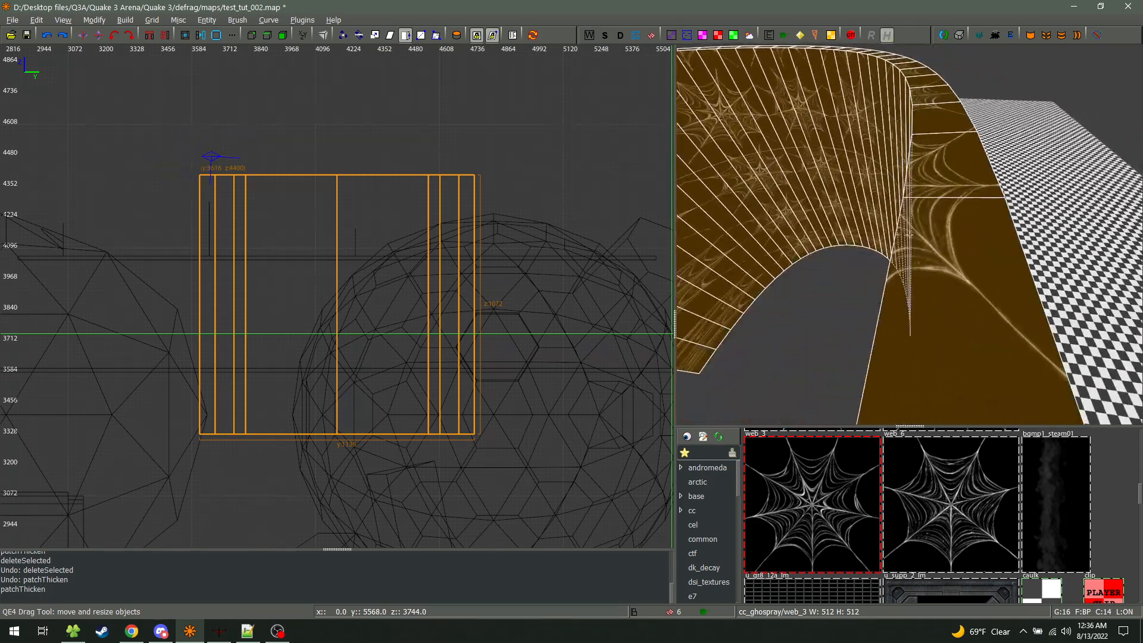
Undo the 64-unit thickening, thicken the curved patch by 16 along Y with side walls, and examine its ends and underside
key(ctrl+z)
shift+click(914, 233)
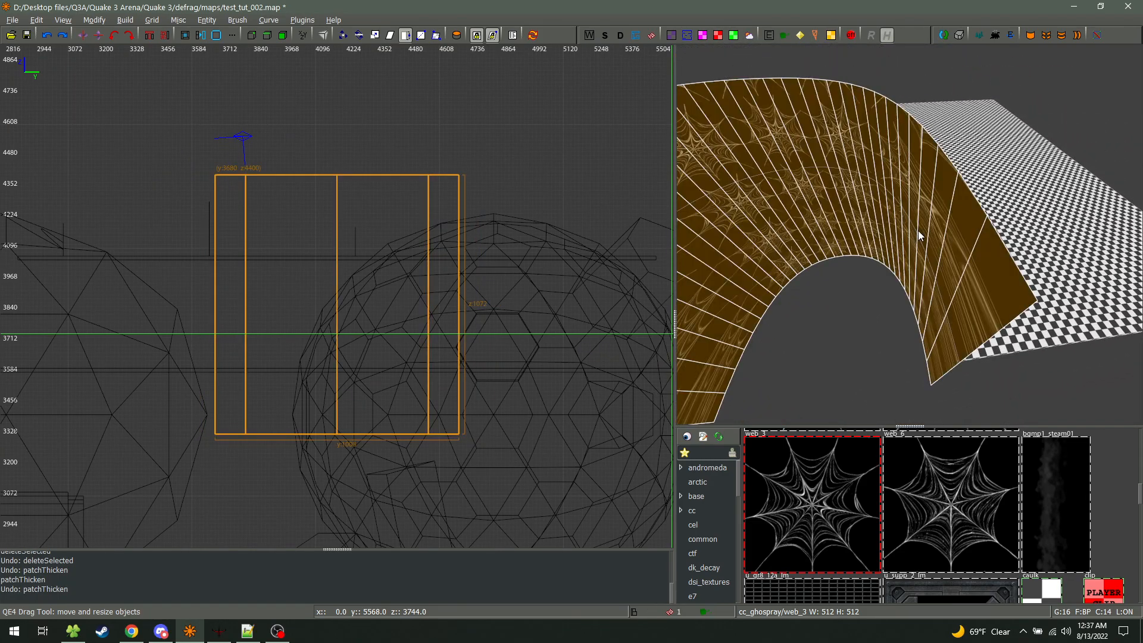
key(ctrl+t)
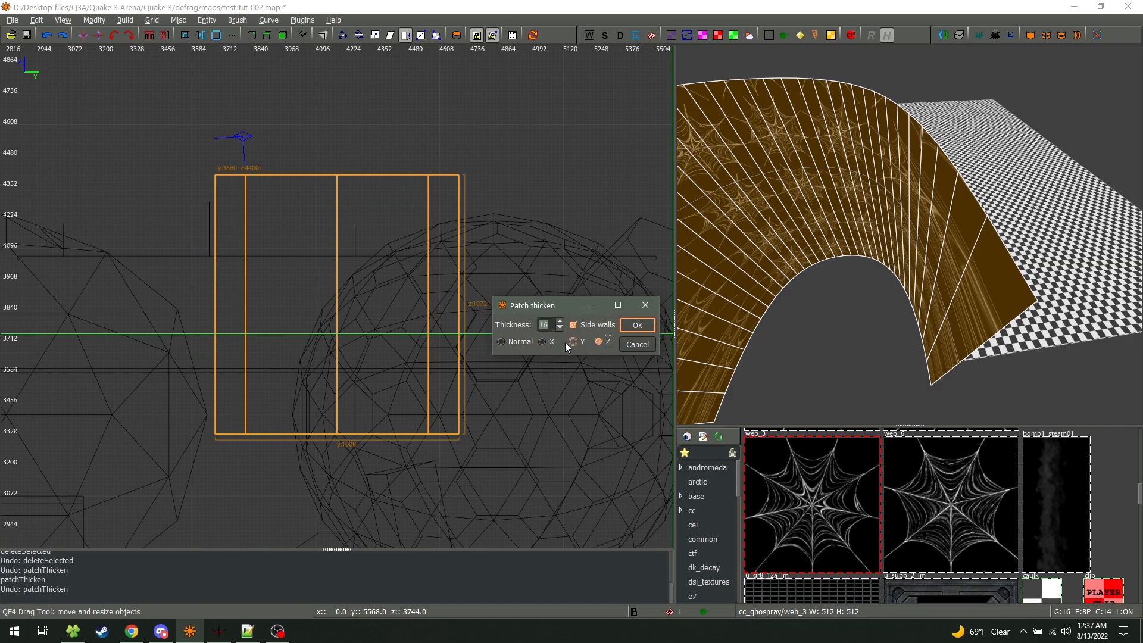
click(642, 329)
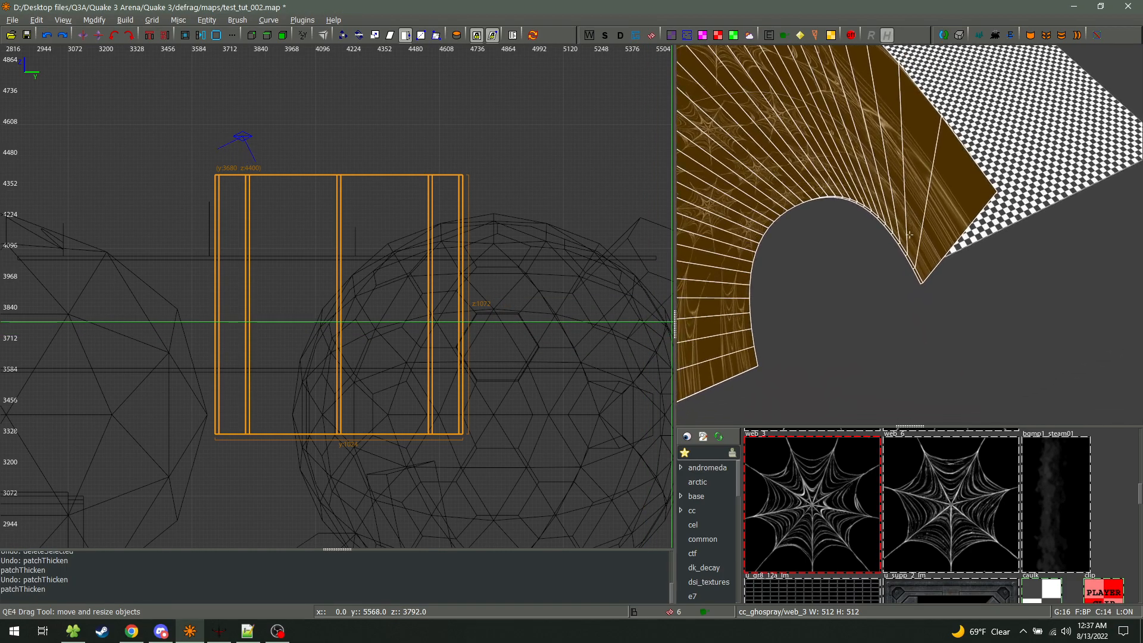
key(w)
key(s)
key(w)
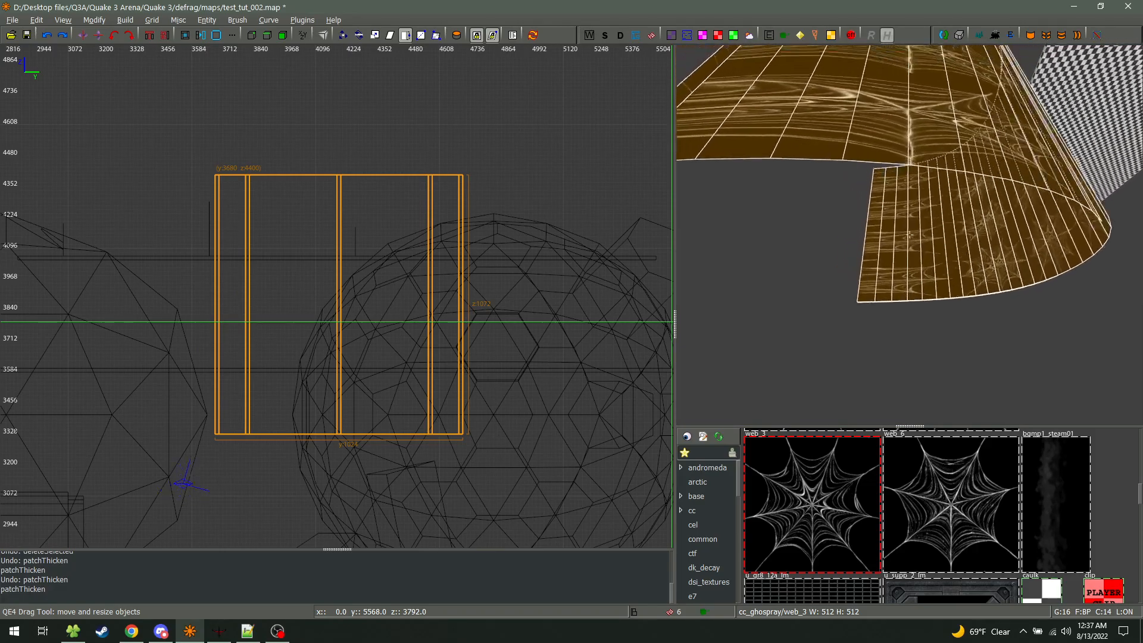
key(w)
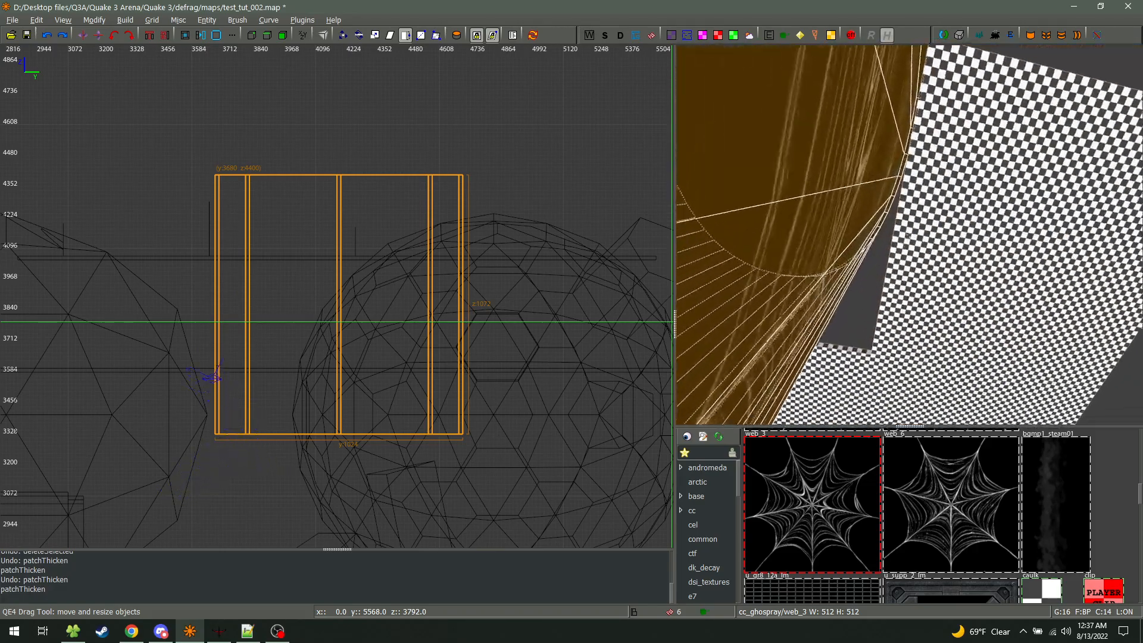
key(w)
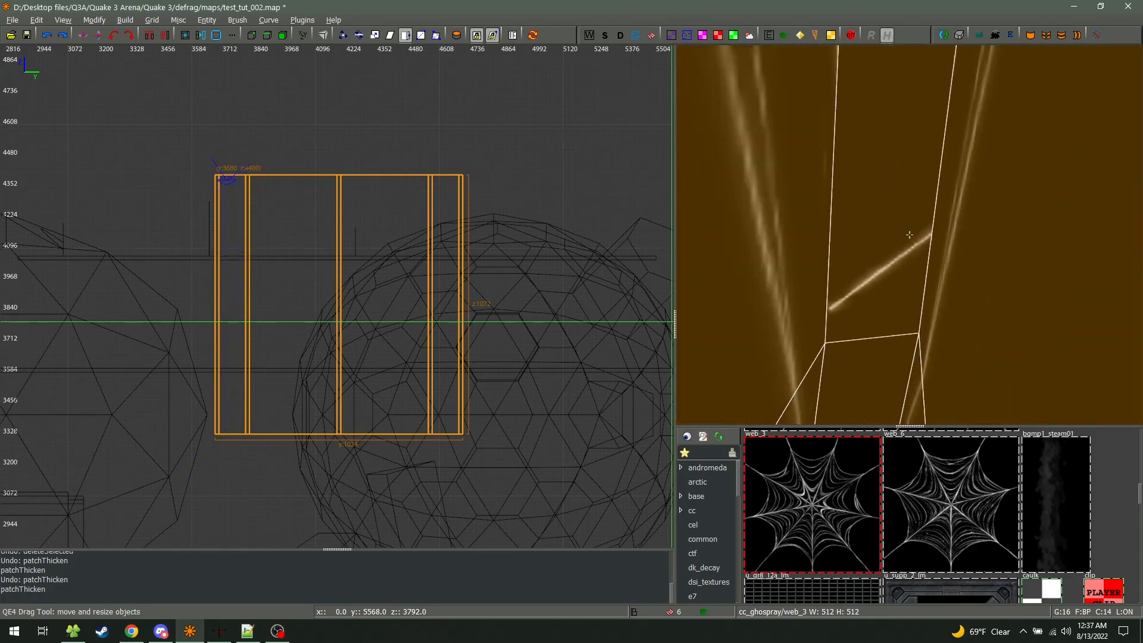
Undo the Y-axis thickening and thicken the curved patch by 16 along Z with side walls
key(w)
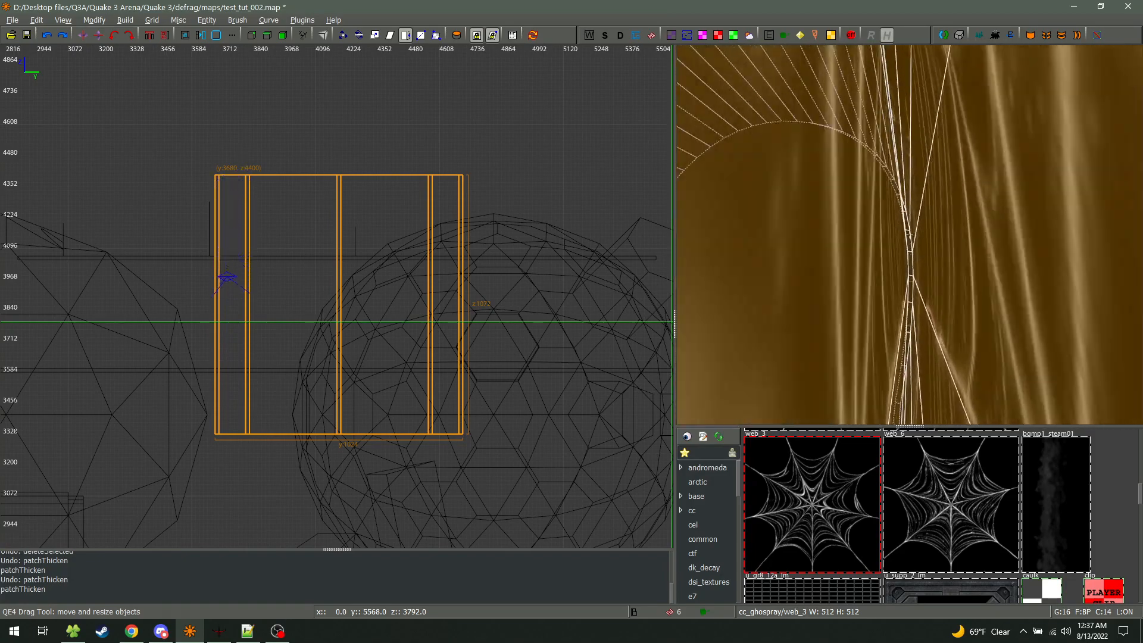
key(s)
key(ctrl+z)
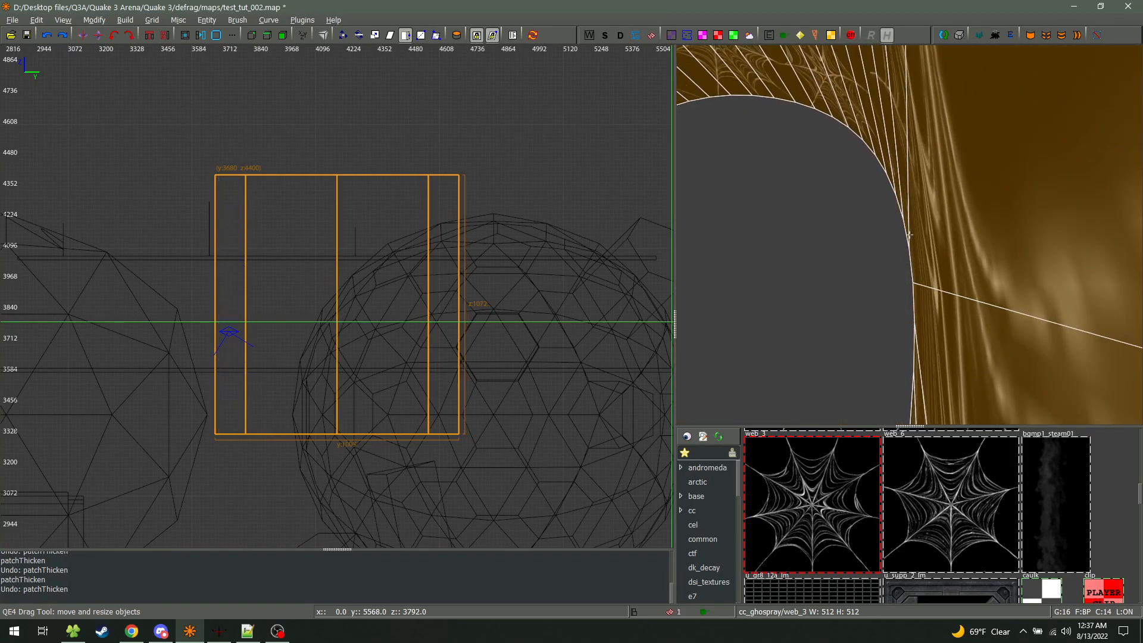
key(s)
right_click(910, 235)
key(ctrl+t)
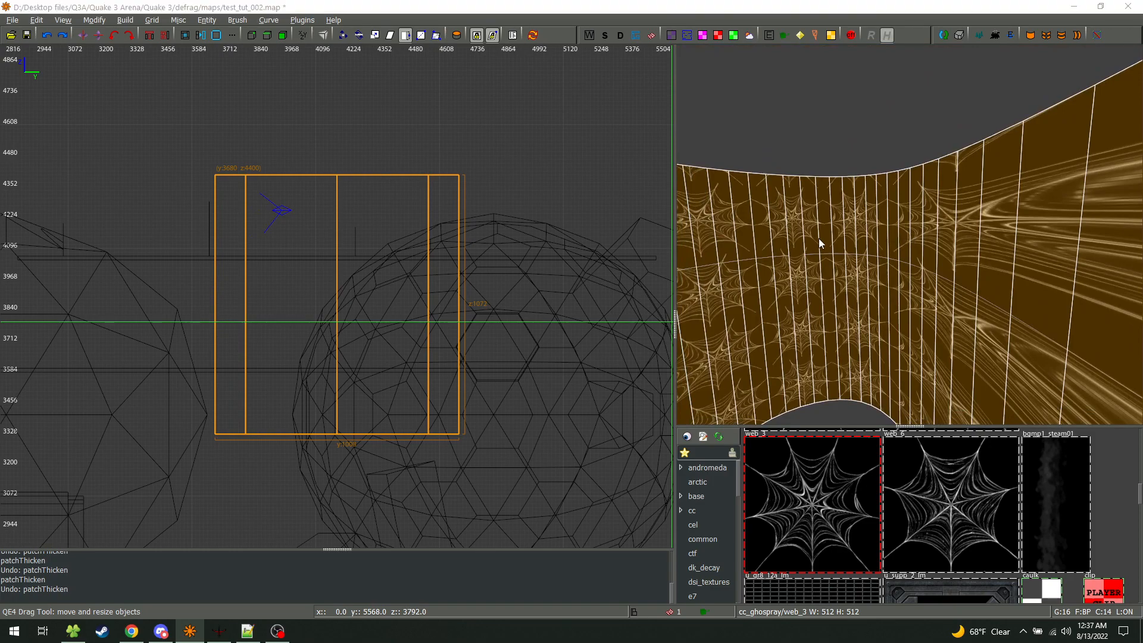
click(637, 324)
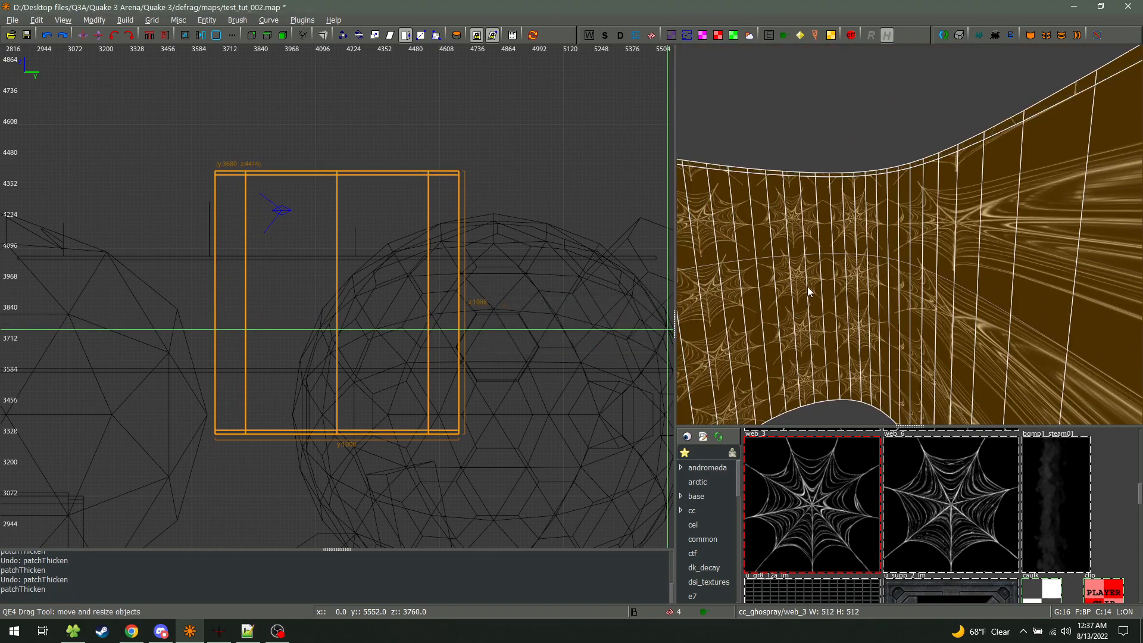
Examine the edges of the Z-thickened patch from above, from its end and along its inner curve
key(s)
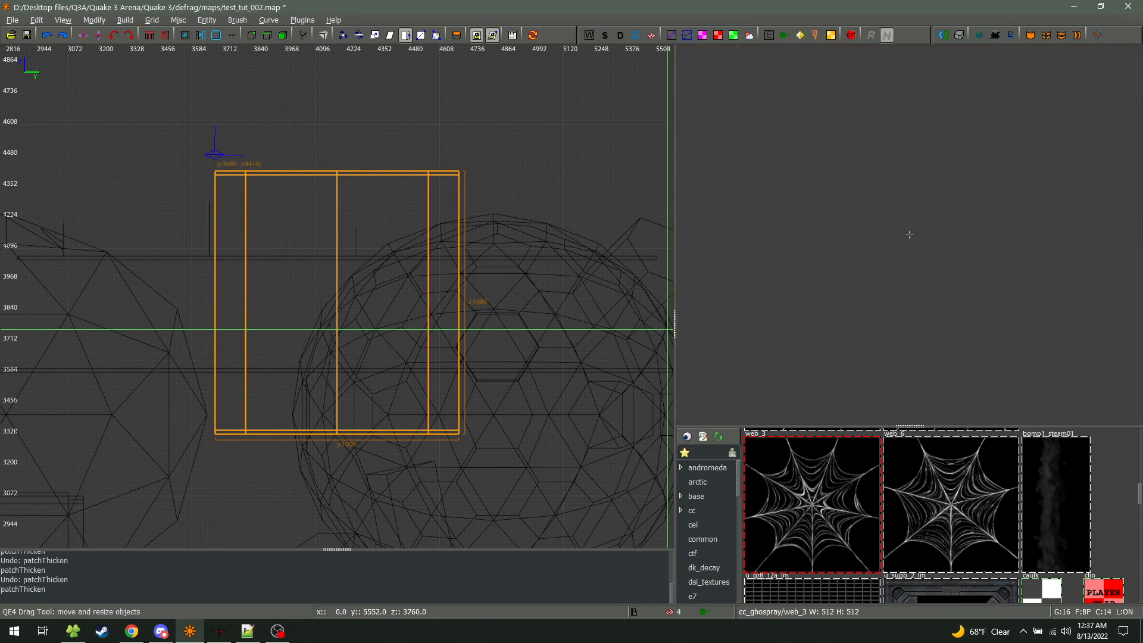
key(w)
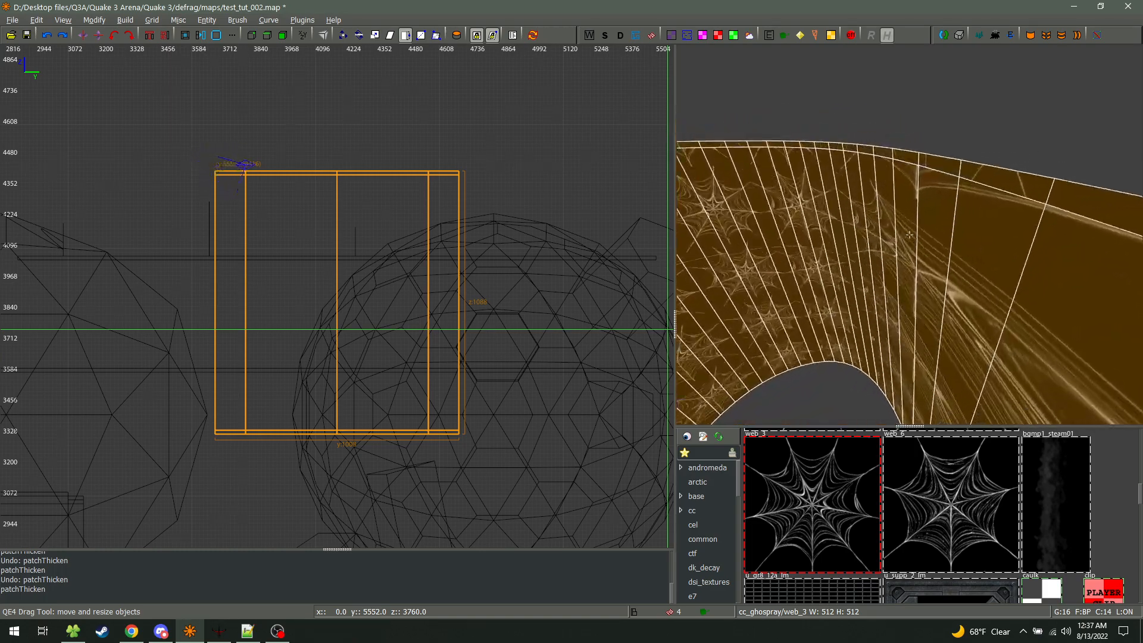
key(w)
key(s)
key(w)
key(s)
key(w)
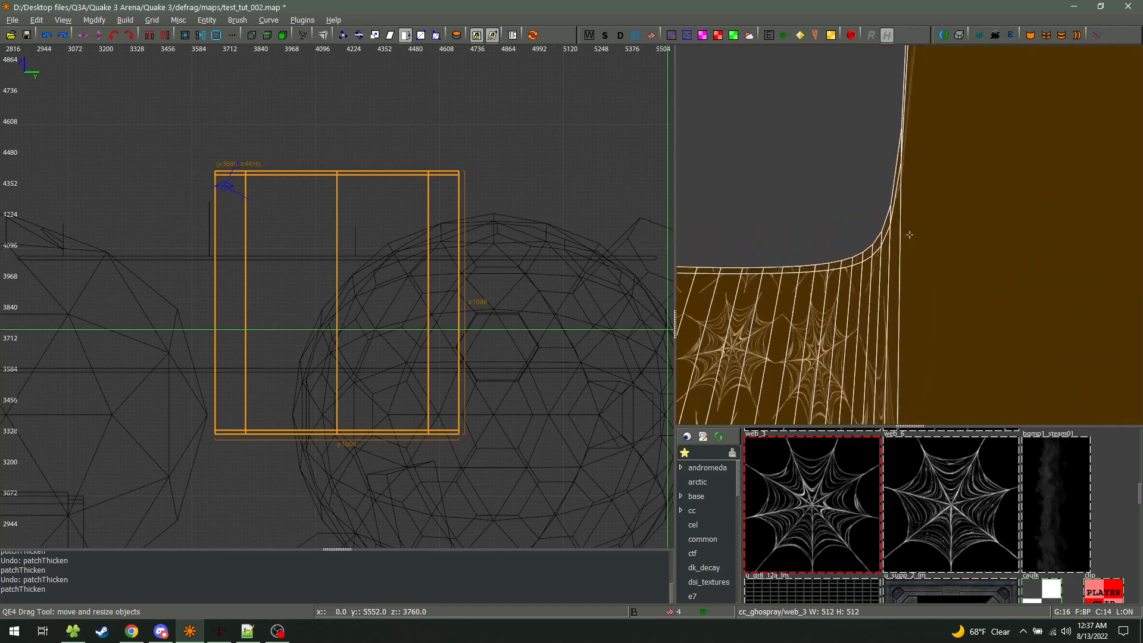
key(s)
key(a)
key(d)
right_click(909, 234)
Delete only the top side wall of the Z-thickened patch, and undo that deletion
shift+click(909, 234)
key(Escape)
shift+click(885, 208)
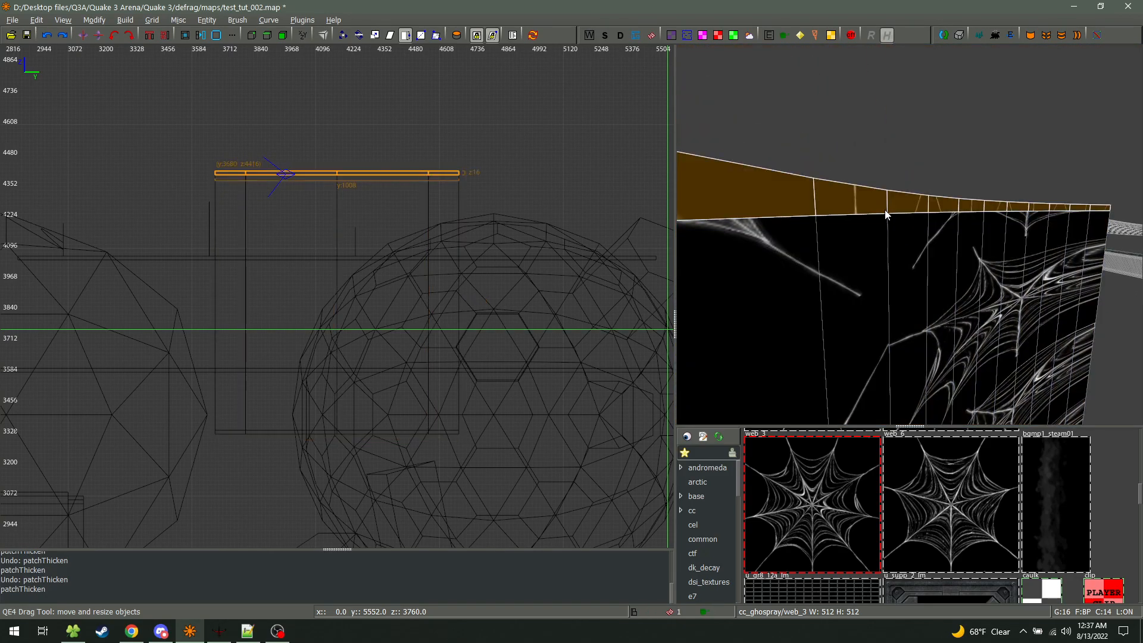
key(Delete)
key(ctrl+z)
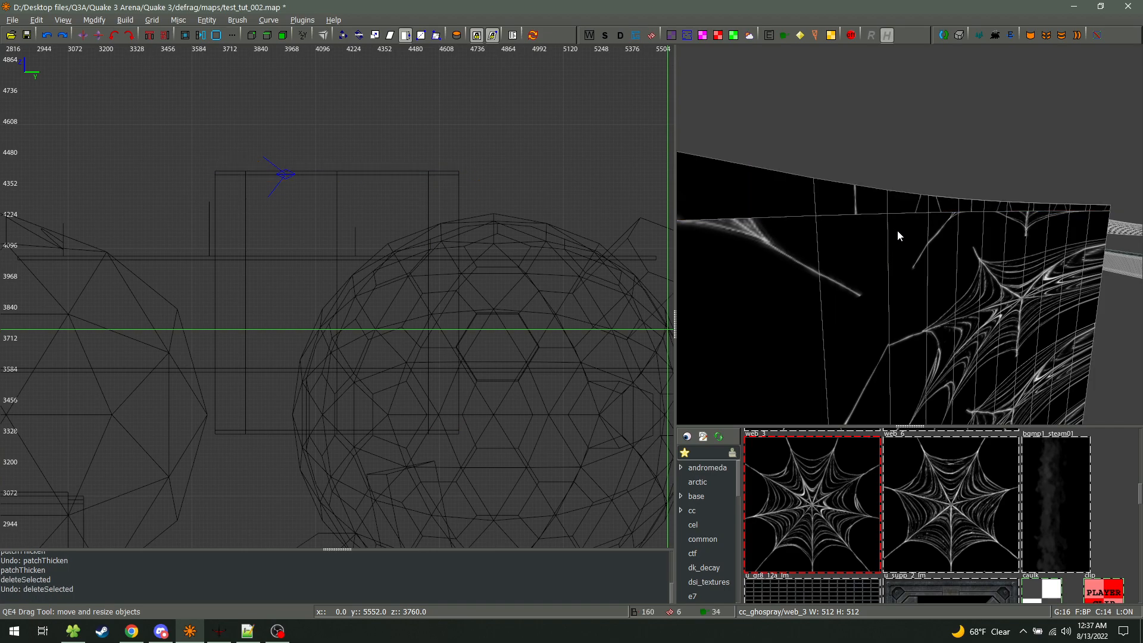
Undo the Z thickening, thicken the curved patch by 16 along X with side walls, and inspect the shape
shift+click(896, 230)
key(ctrl+z)
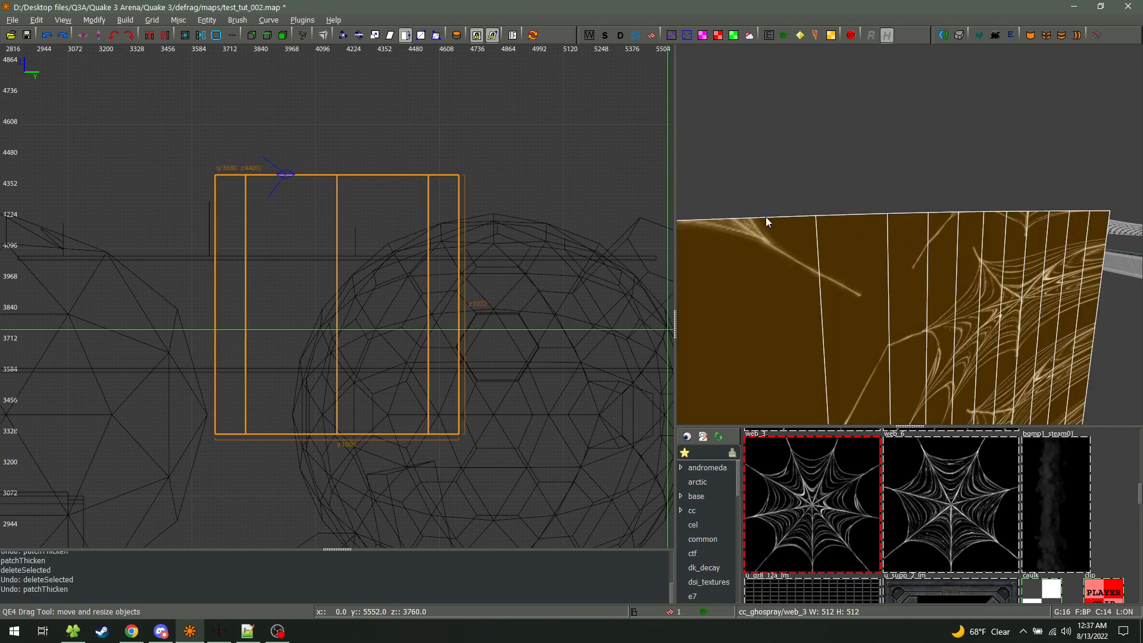
key(ctrl+t)
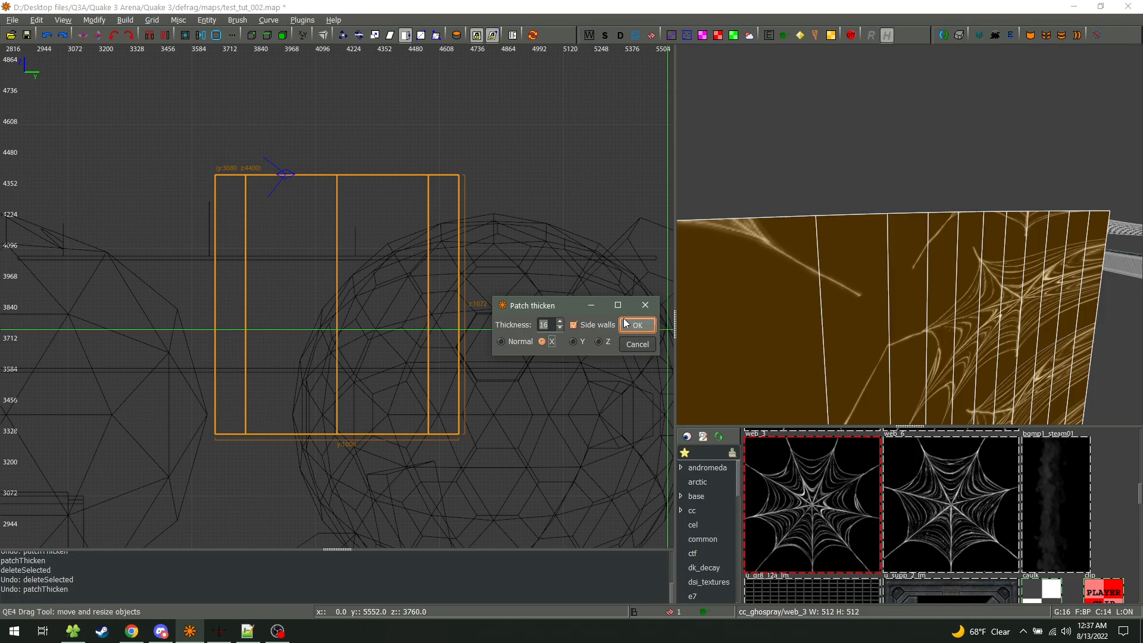
click(636, 324)
right_click(885, 298)
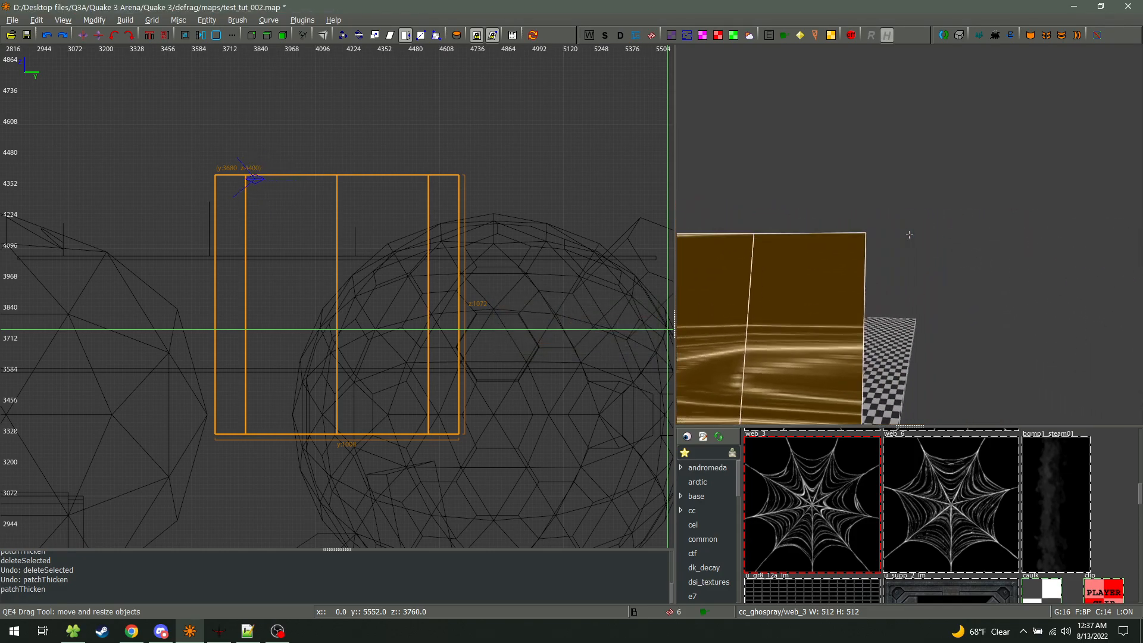
key(w)
key(s)
key(s)
right_click(909, 235)
Select the side wall at the end of the X-thickened patch and examine it up close
key(Escape)
shift+click(847, 230)
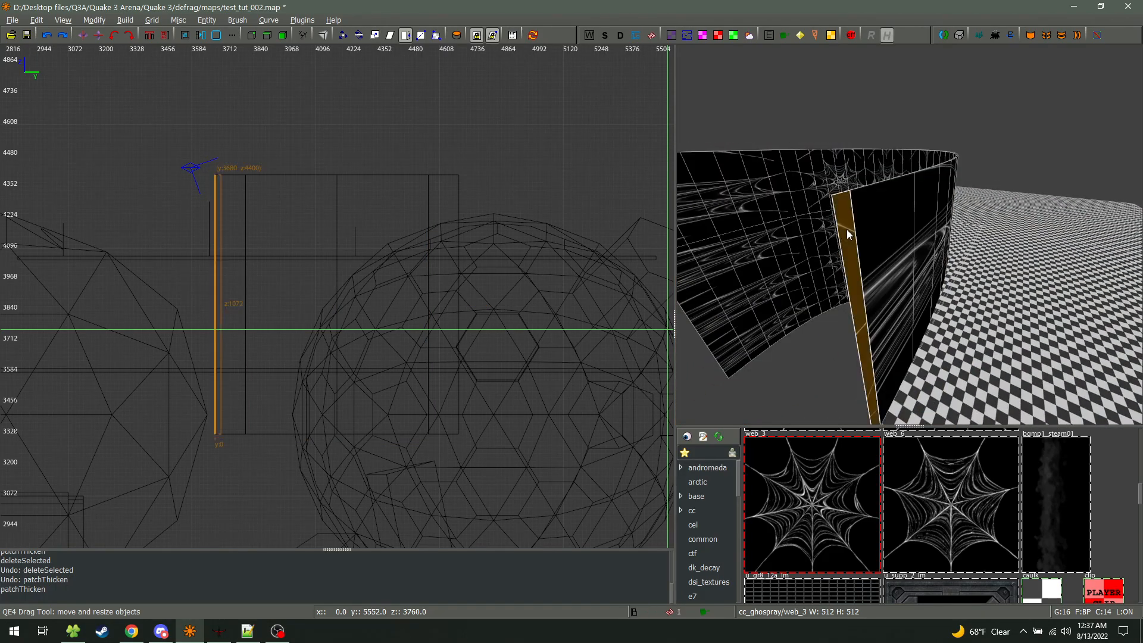
right_click(847, 229)
key(w)
key(s)
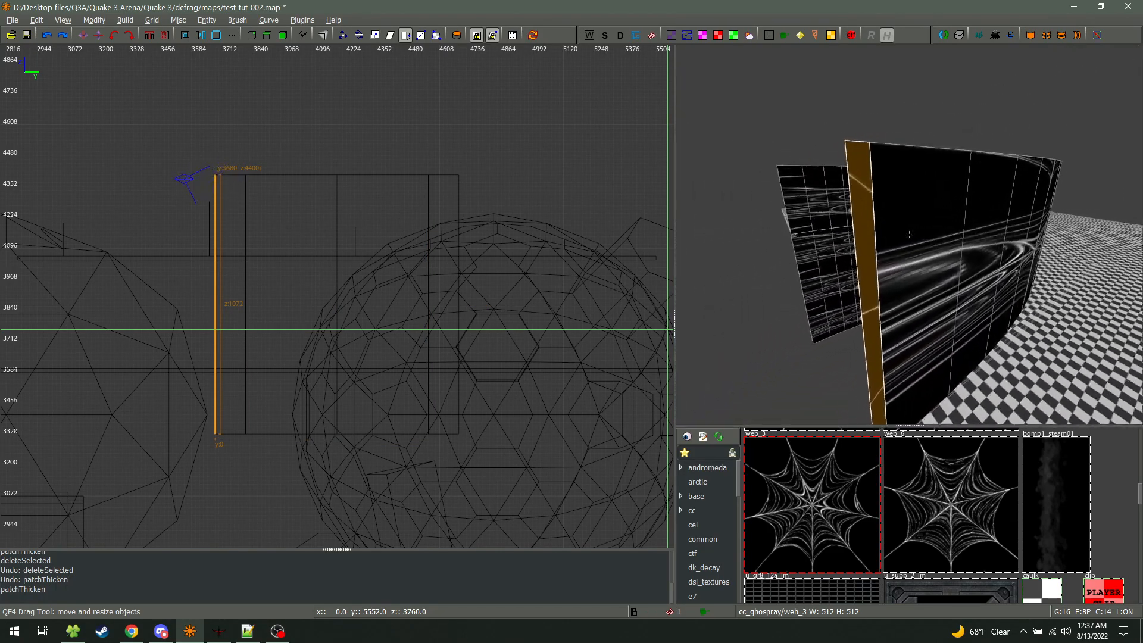
Undo the X thickening, reselect the curved patch, and open its Patch thicken settings without applying them
key(ctrl+z)
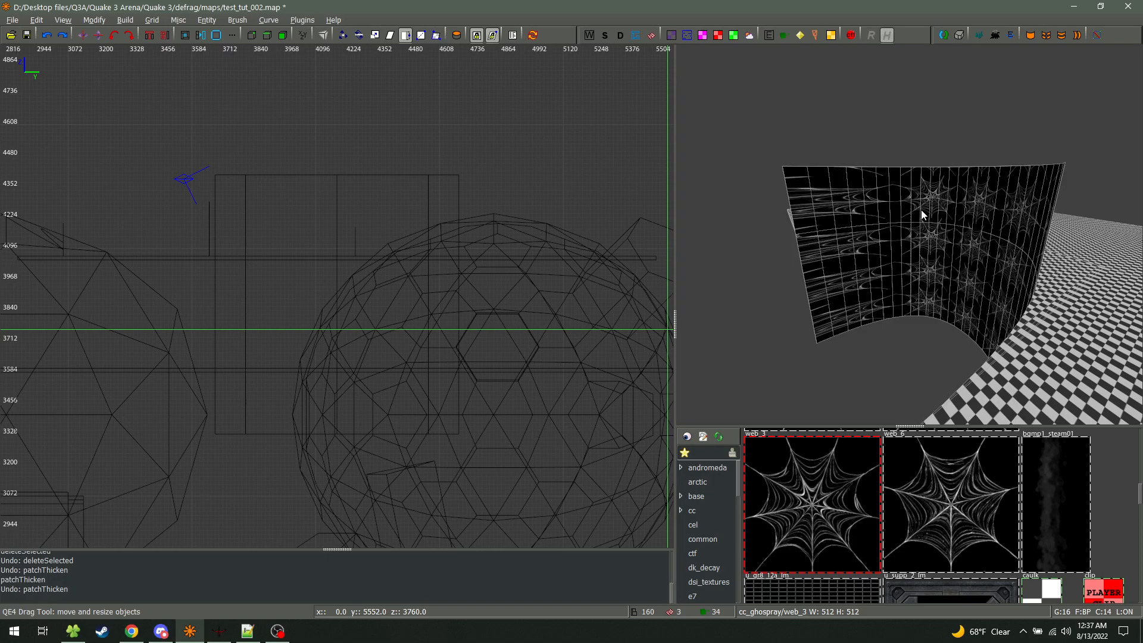
right_click(880, 225)
key(w)
key(s)
right_click(909, 234)
shift+click(908, 234)
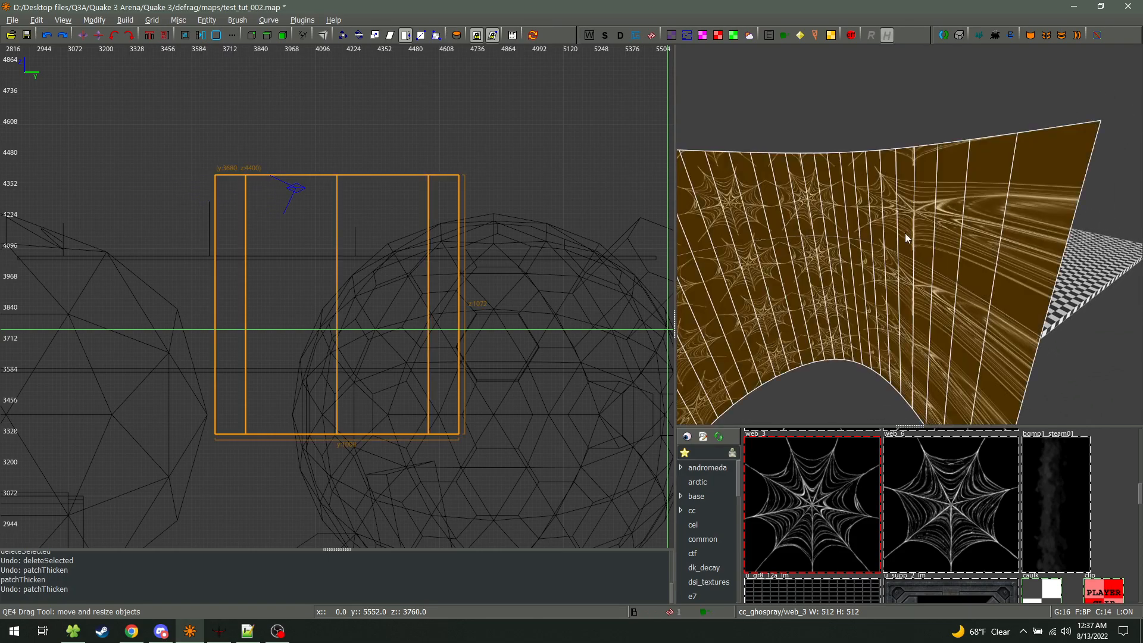
key(ctrl+t)
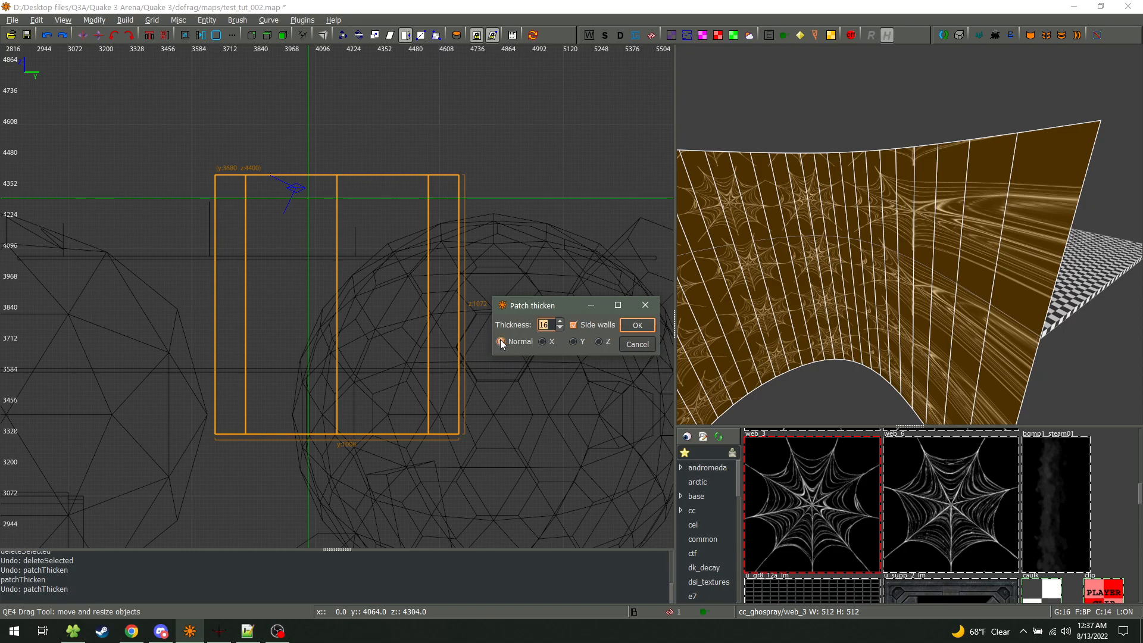
click(637, 343)
click(268, 20)
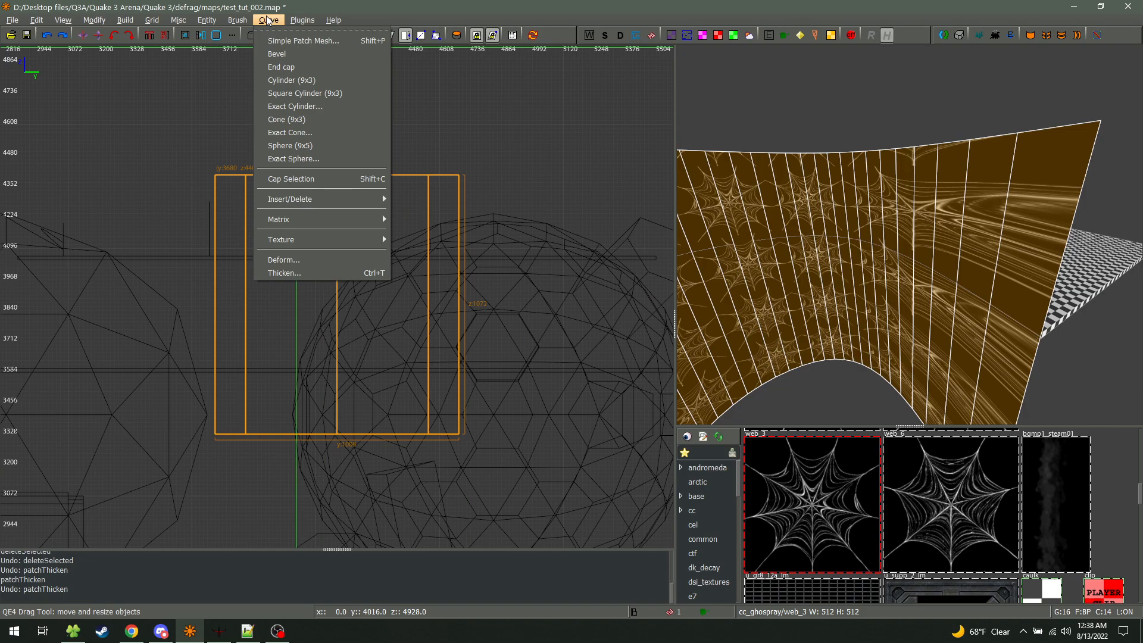
mouse_move(298, 22)
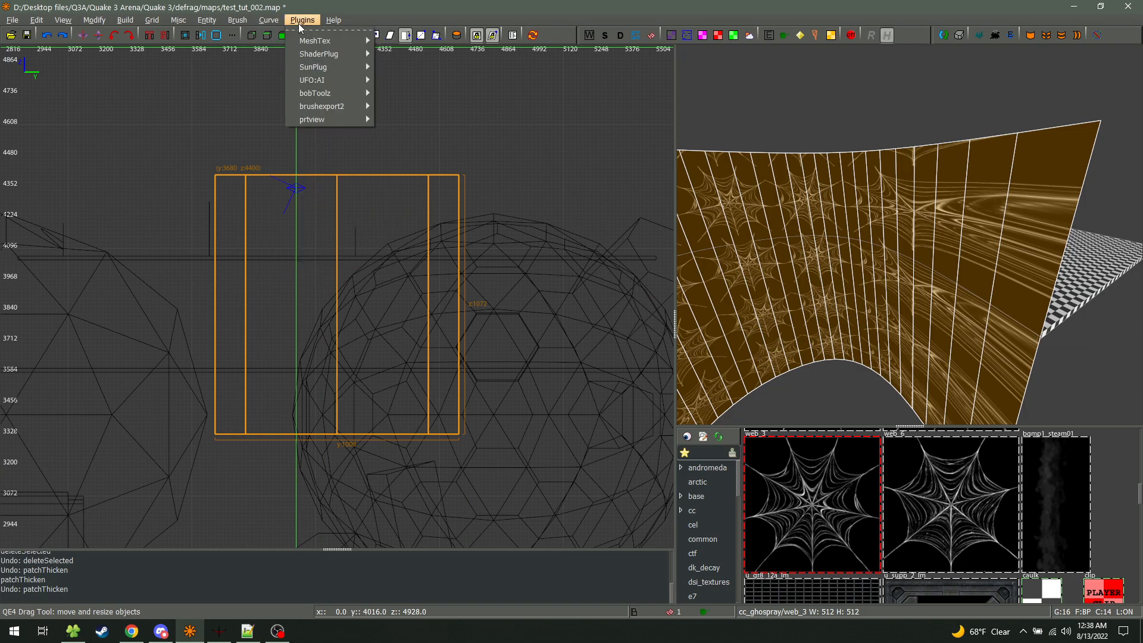
mouse_move(334, 122)
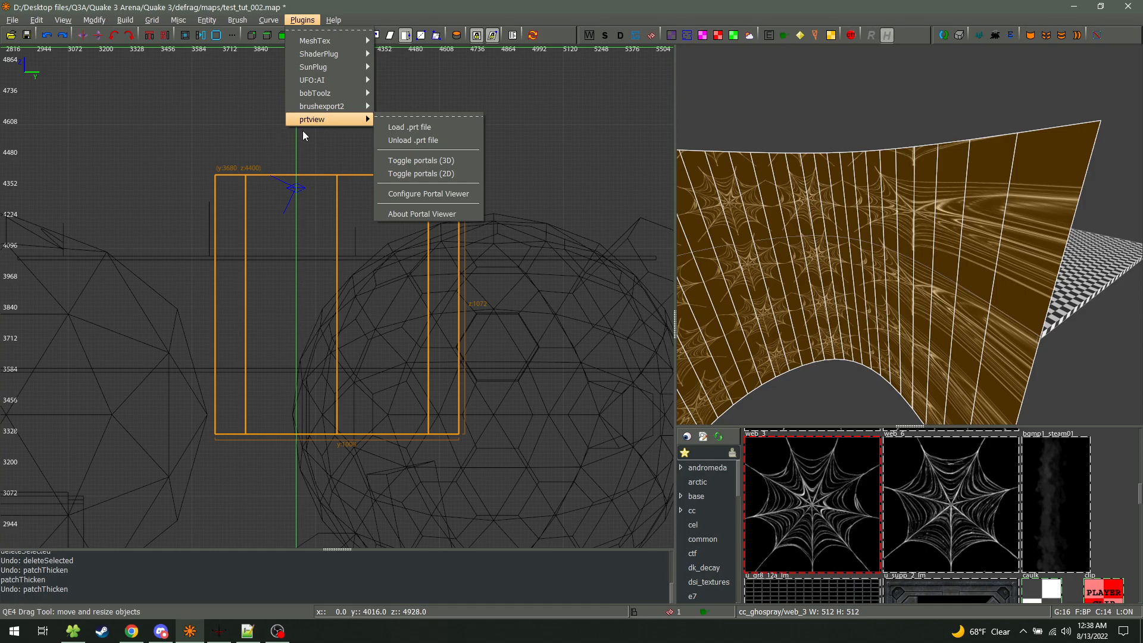
click(199, 281)
Delete the curved patch and all the test geometry on both sides of the central corridor, keeping only the corridor
scroll(140, 301, down, 4)
key(BackSpace)
scroll(137, 292, down, 3)
scroll(277, 347, down, 4)
right_drag(277, 346, 543, 293)
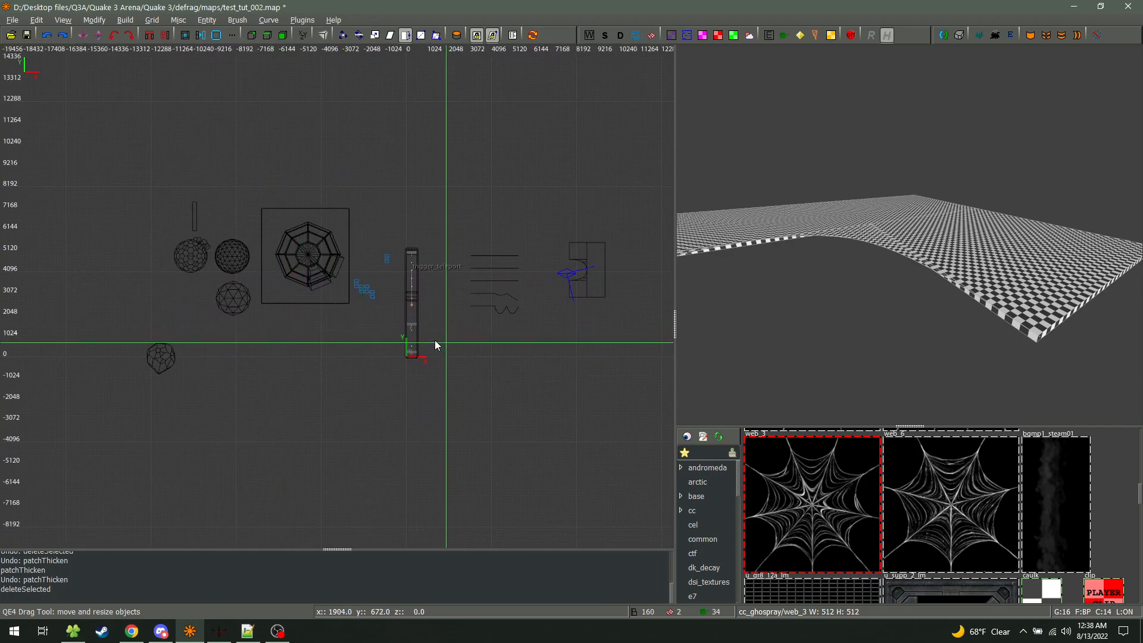
mouse_move(91, 444)
mouse_down()
mouse_move(198, 352)
mouse_move(348, 123)
mouse_move(398, 119)
mouse_up()
key(BackSpace)
shift+drag(452, 364, 627, 204)
key(BackSpace)
Select the info_player_start entity at the corridor's start and focus the 3D view on it inside the corridor
scroll(416, 357, up, 2)
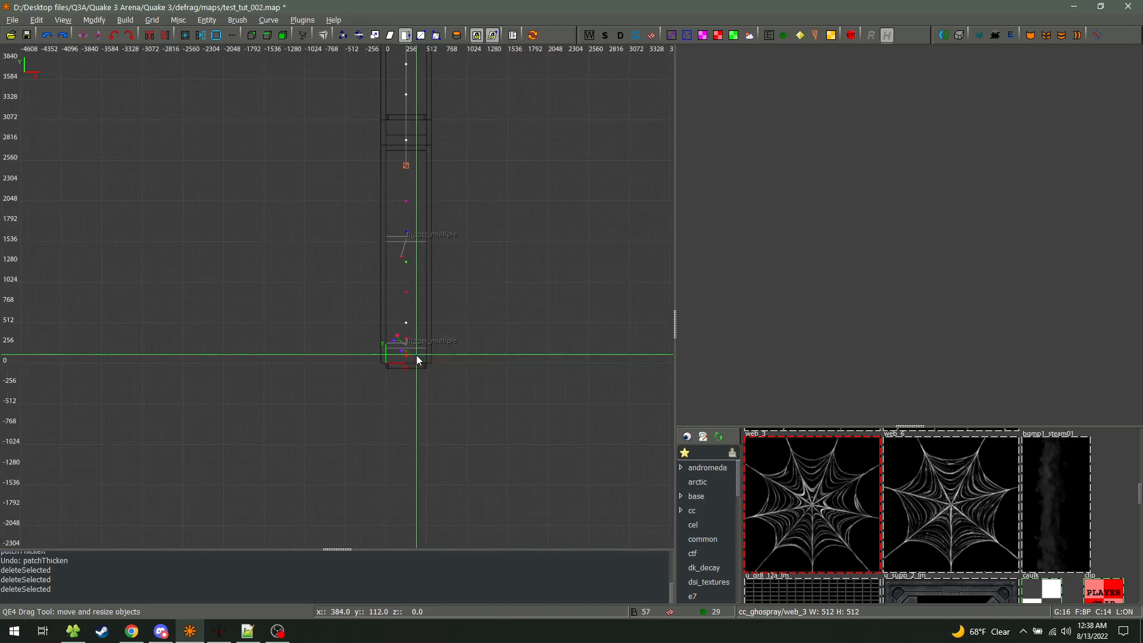
shift+click(405, 354)
key(Tab)
right_click(791, 359)
scroll(910, 235, up, 5)
right_click(909, 234)
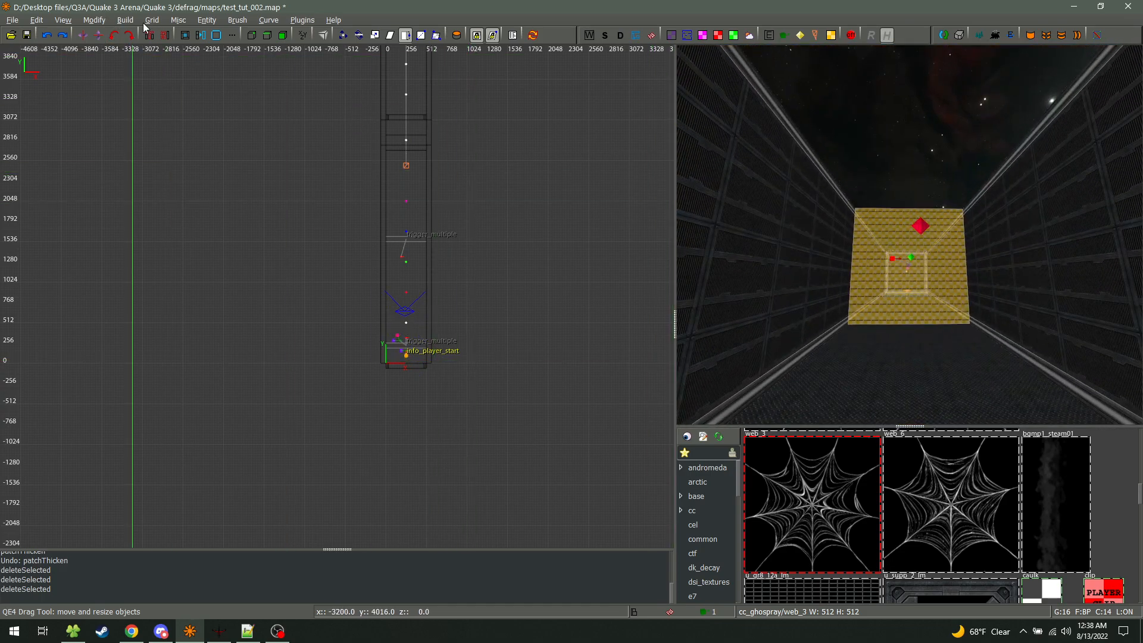
Check the command lines of the "[test] quick and very crude +noOb" build and compile the map with it
click(125, 20)
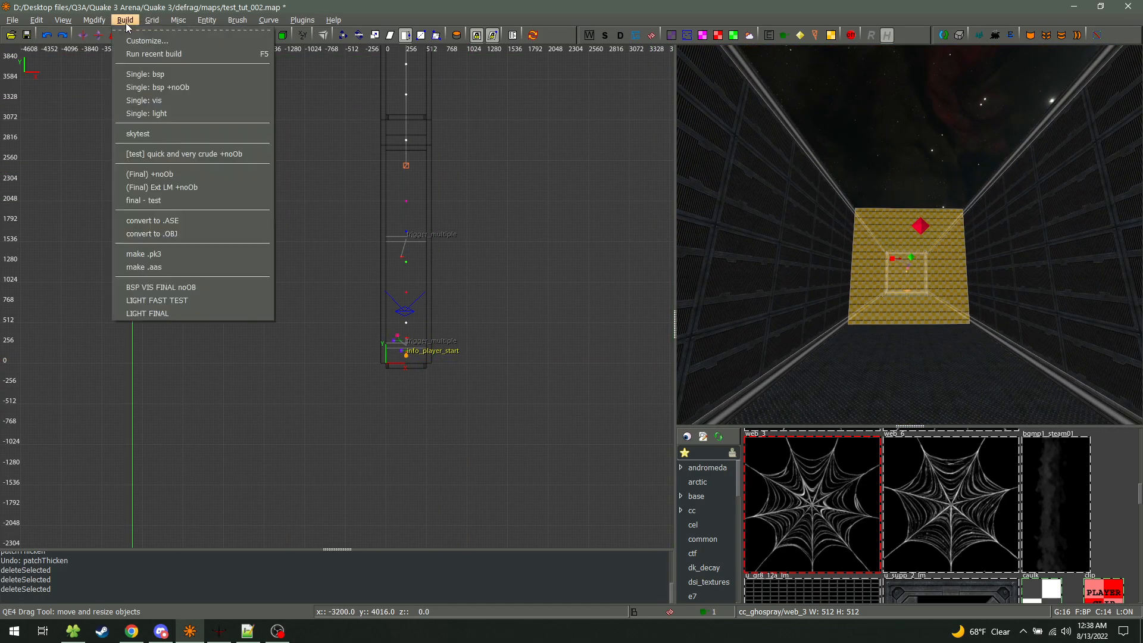
click(147, 40)
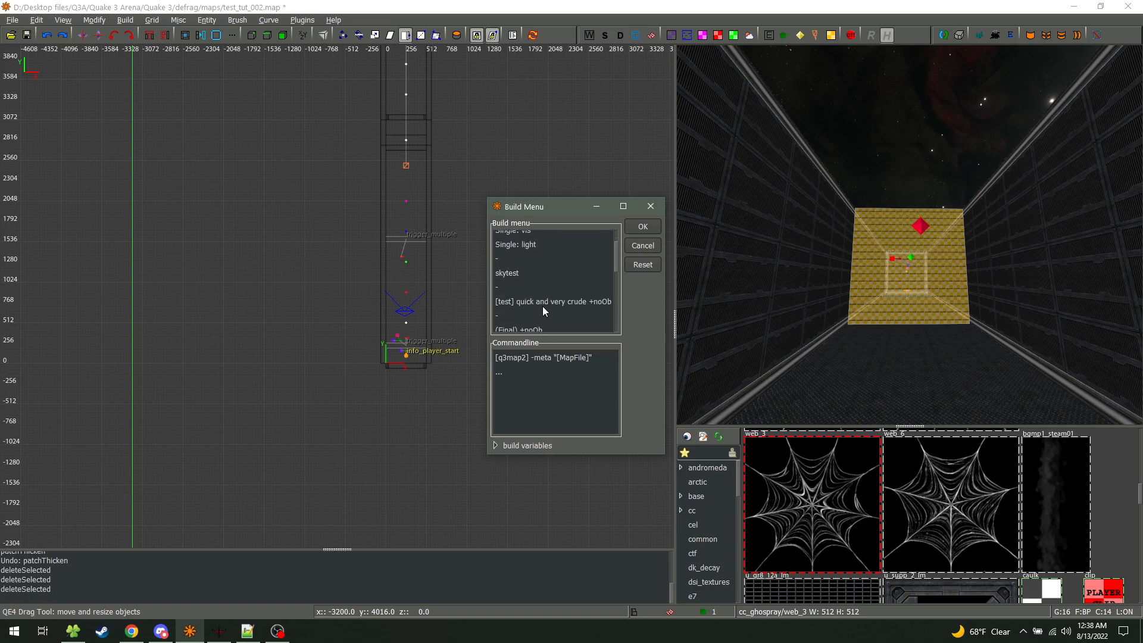
click(542, 302)
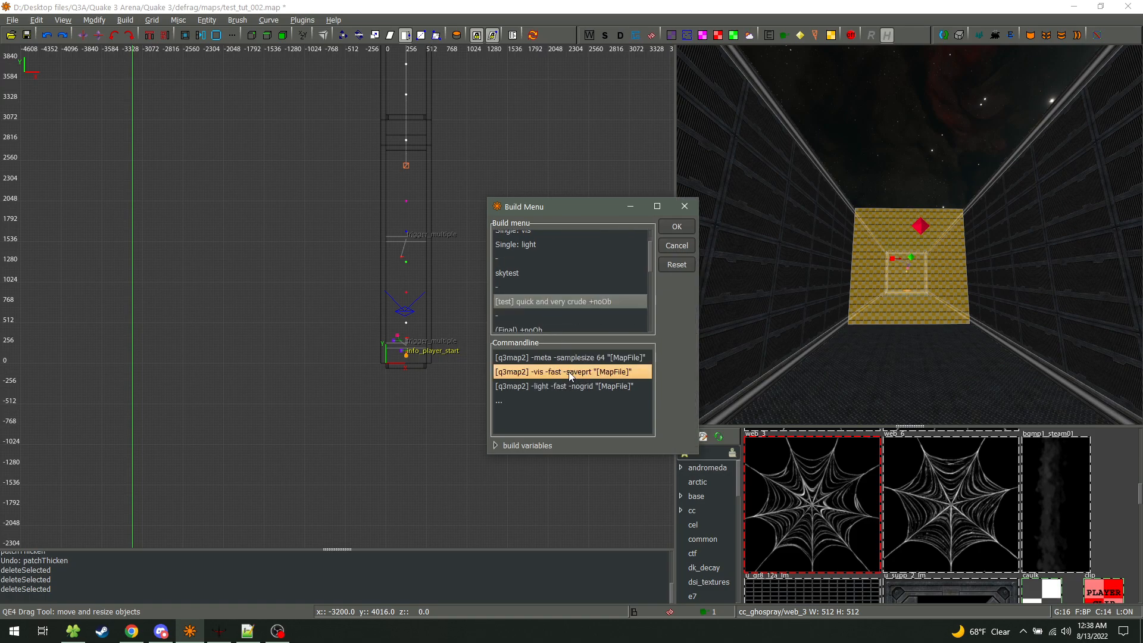
click(676, 246)
click(125, 22)
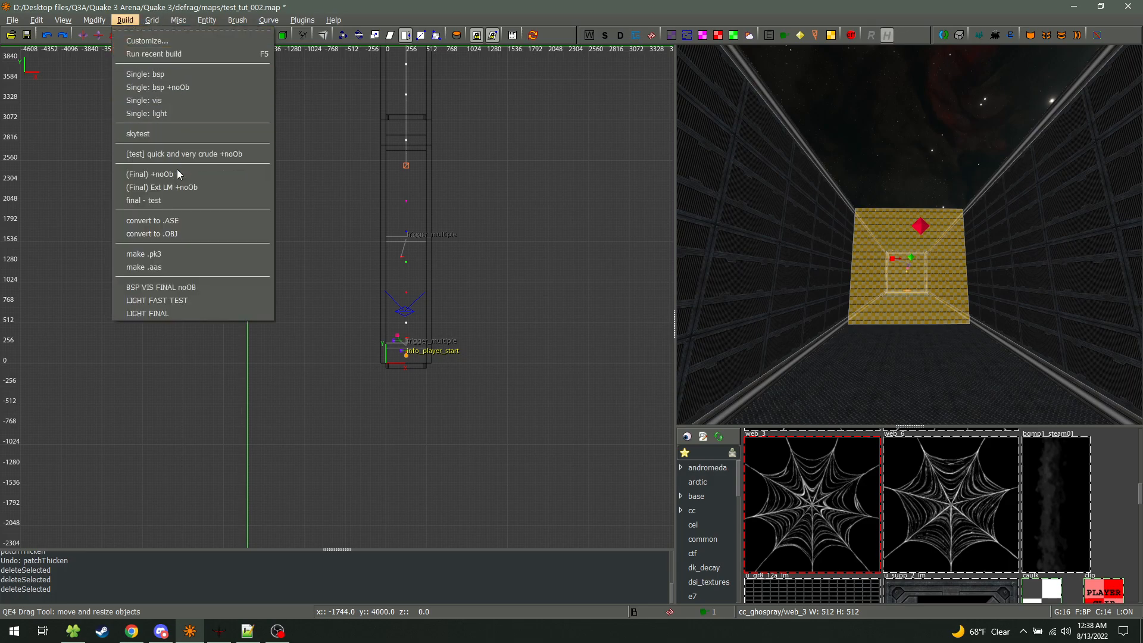
click(192, 155)
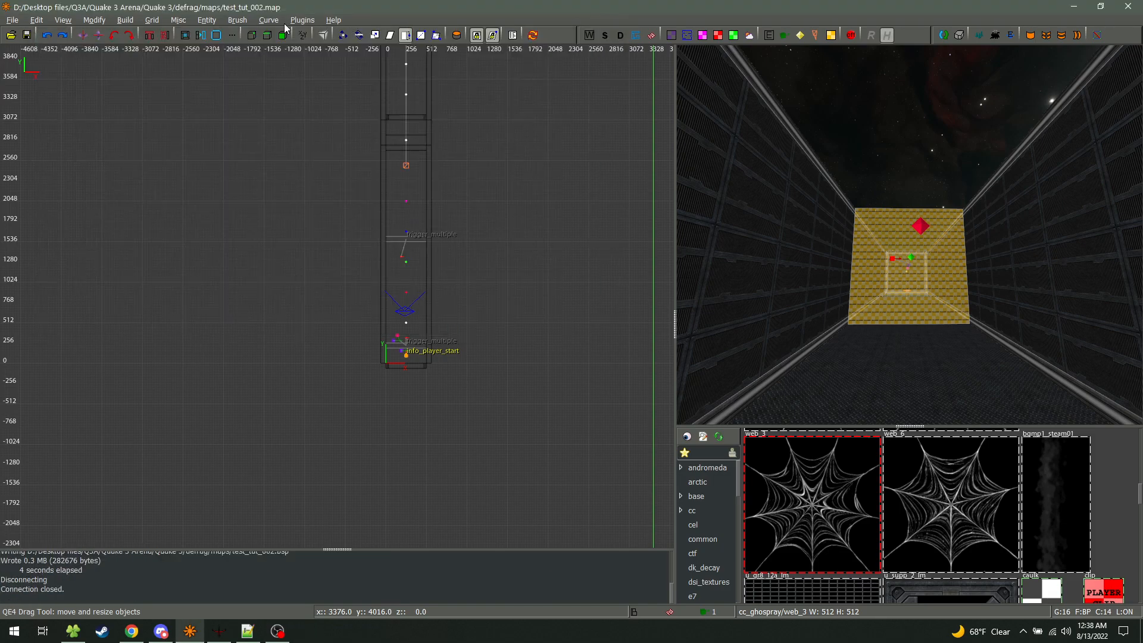
Load the portal file test_tut_002.prt into the prtview portal viewer with Show 3D enabled
click(302, 20)
mouse_move(322, 120)
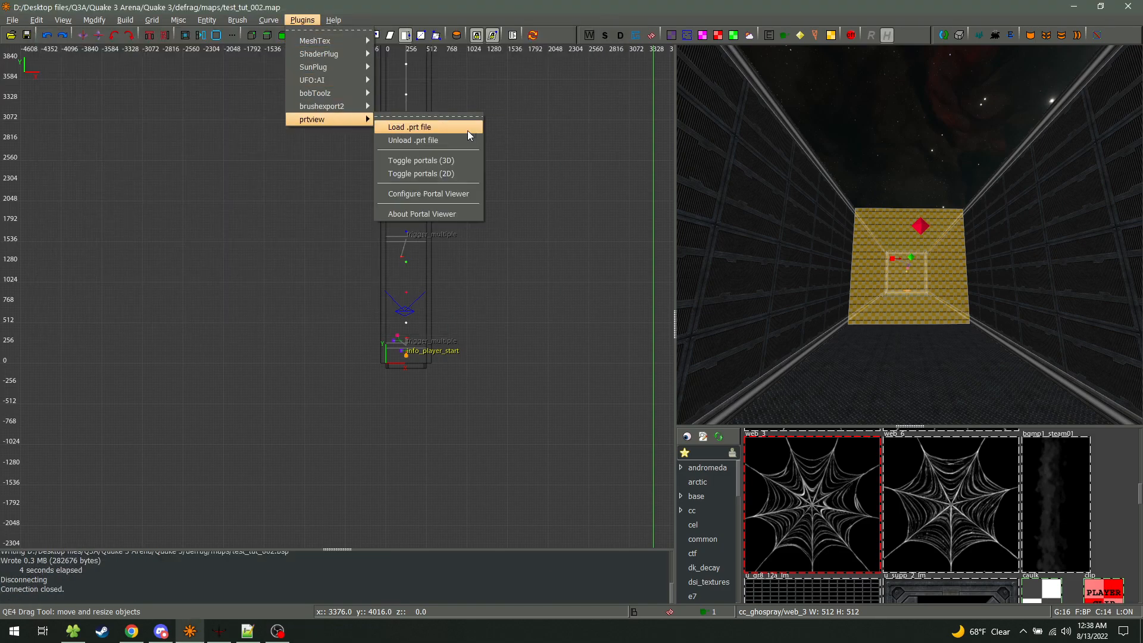
click(434, 128)
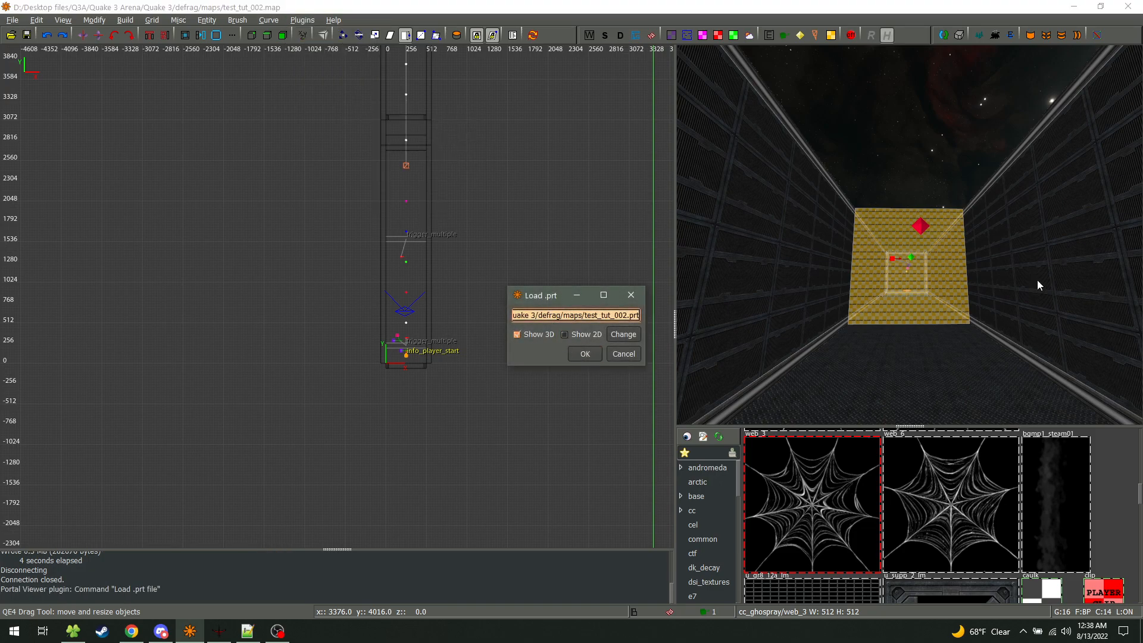
click(584, 356)
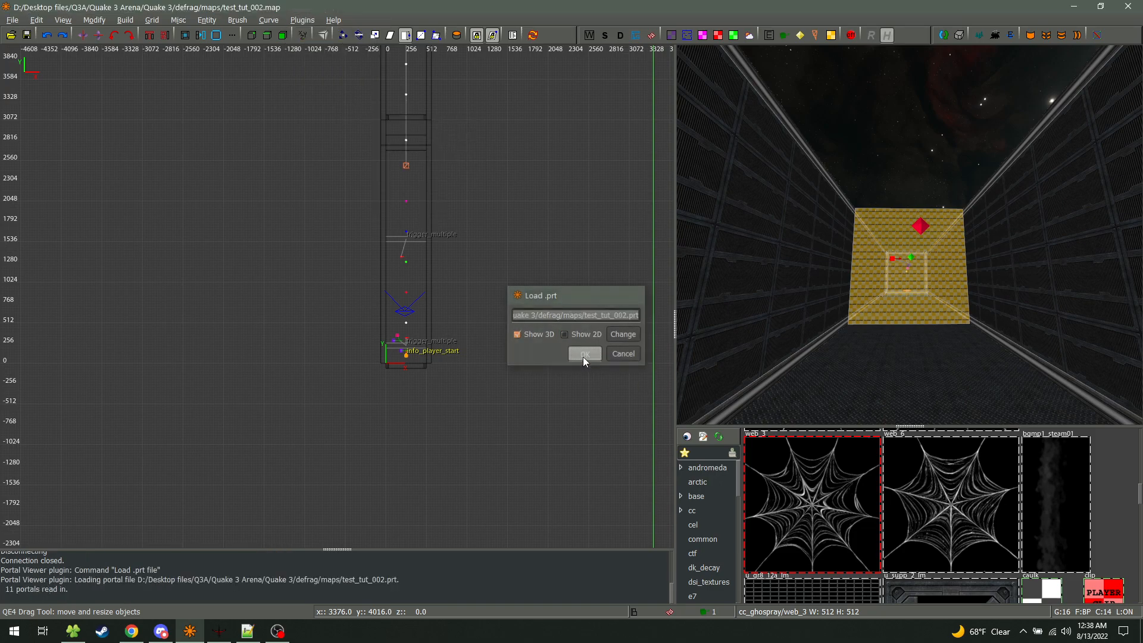
Select the trigger brush in the corridor, filter trigger brushes out of view, and examine the loaded portals along the corridor
right_click(909, 235)
shift+click(906, 232)
key(alt+4)
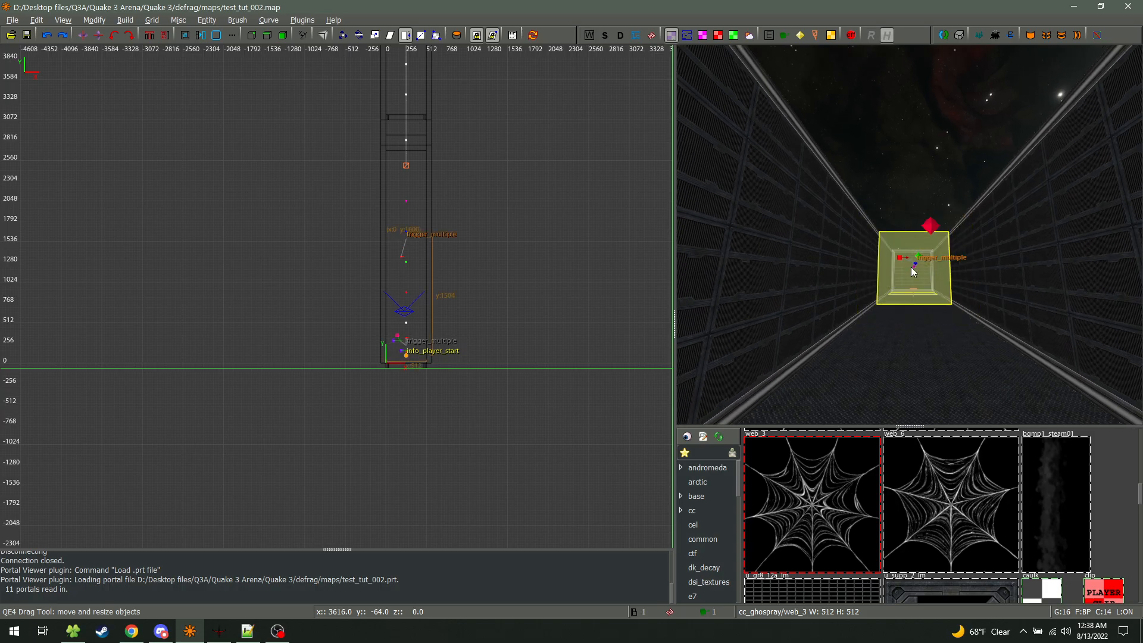
right_click(911, 267)
key(w)
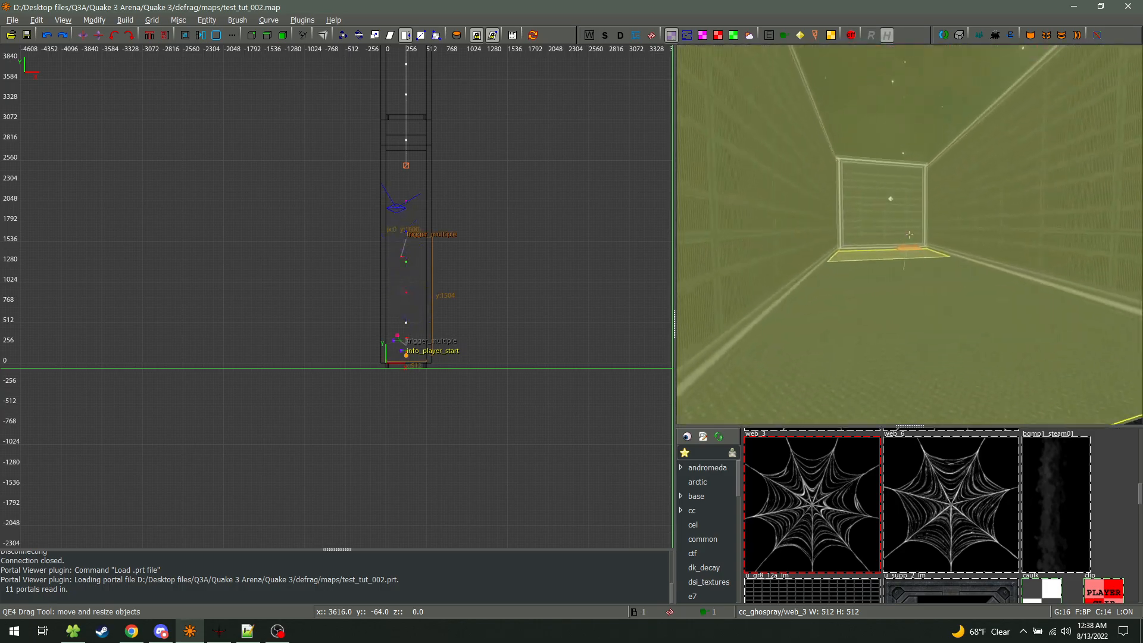
key(w)
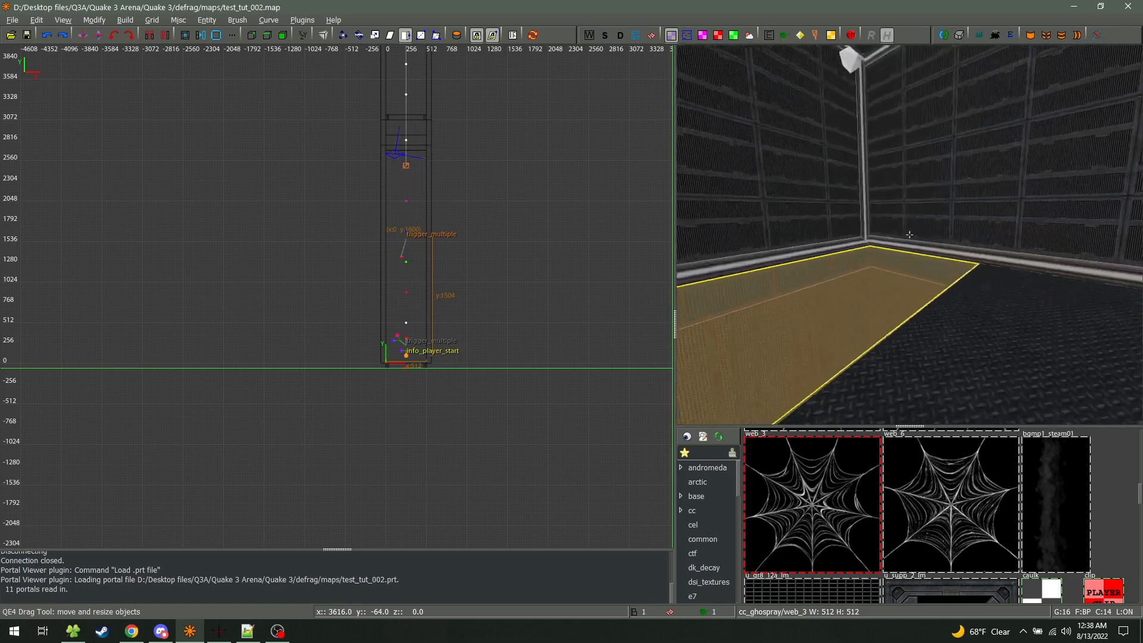
right_click(932, 250)
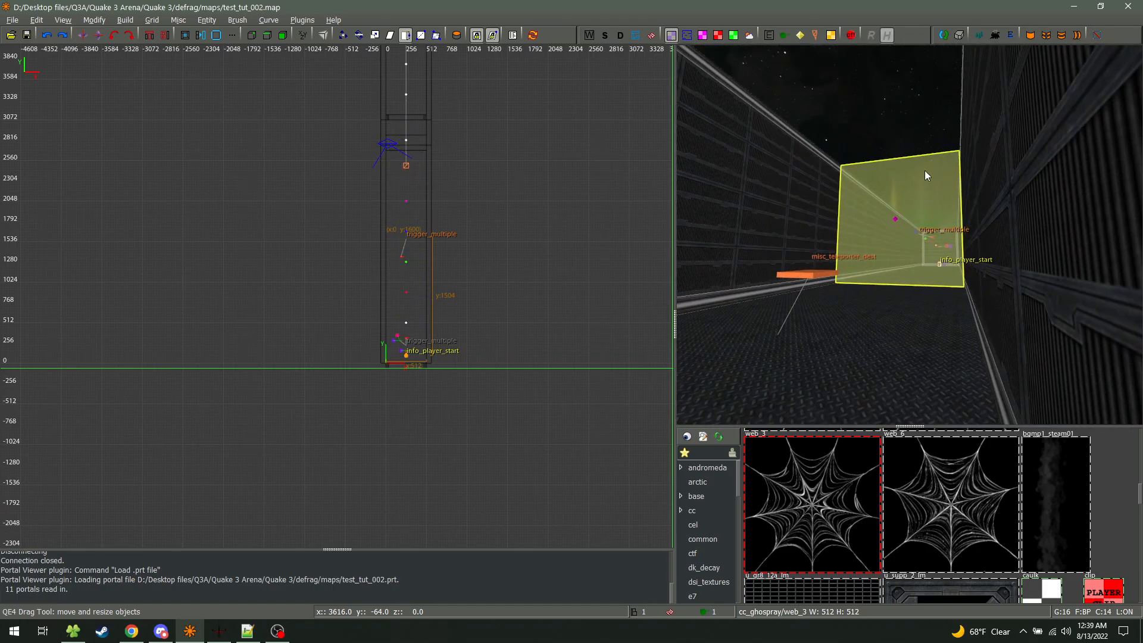
Examine the loaded portals from the corridor's end through to the checkered window wall
key(a)
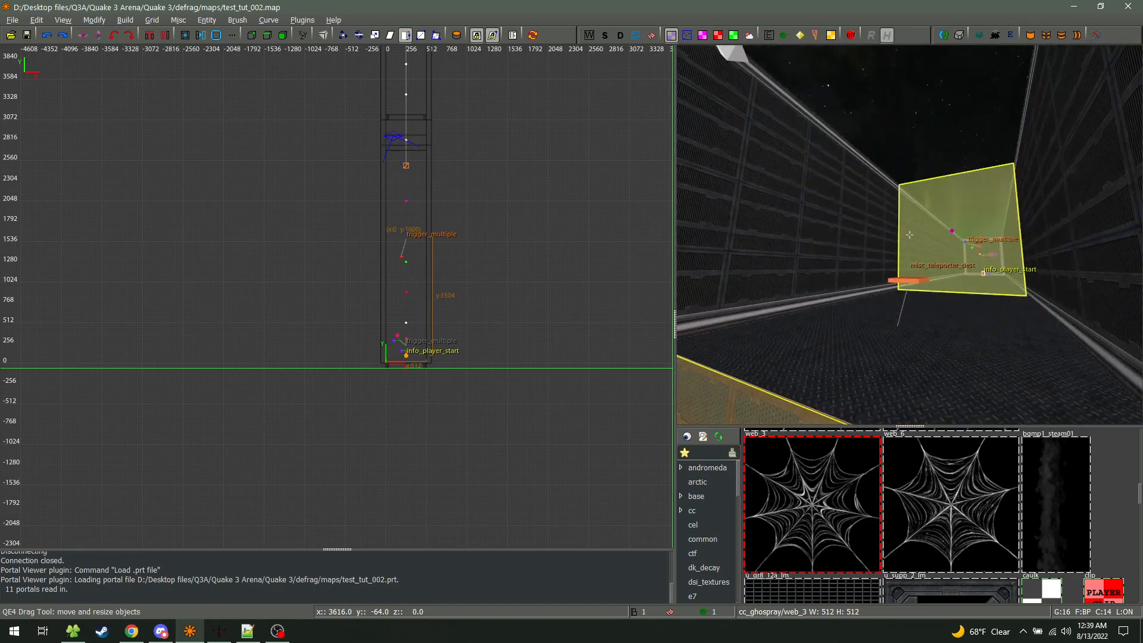
key(w)
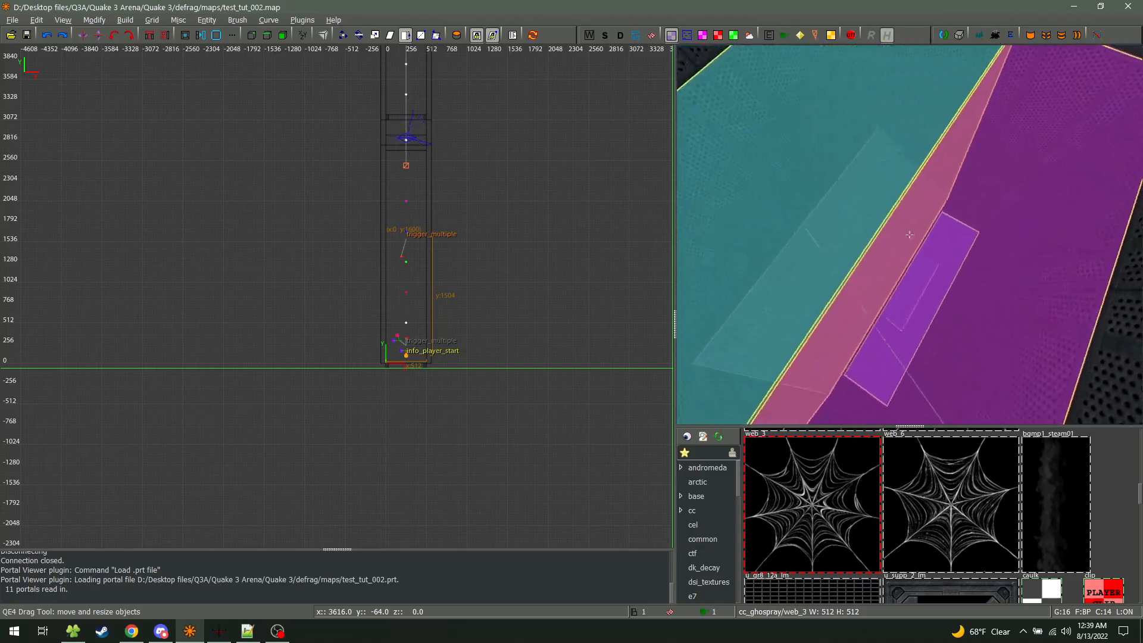
key(w)
key(d)
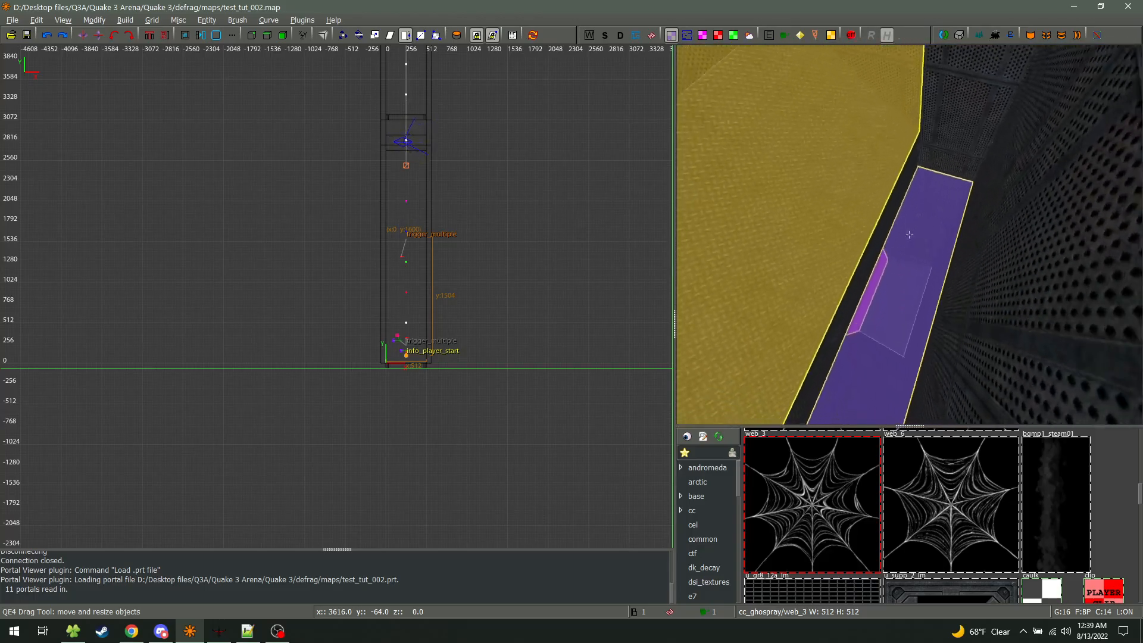
key(w)
right_click(909, 235)
right_click(944, 190)
key(w)
key(w)
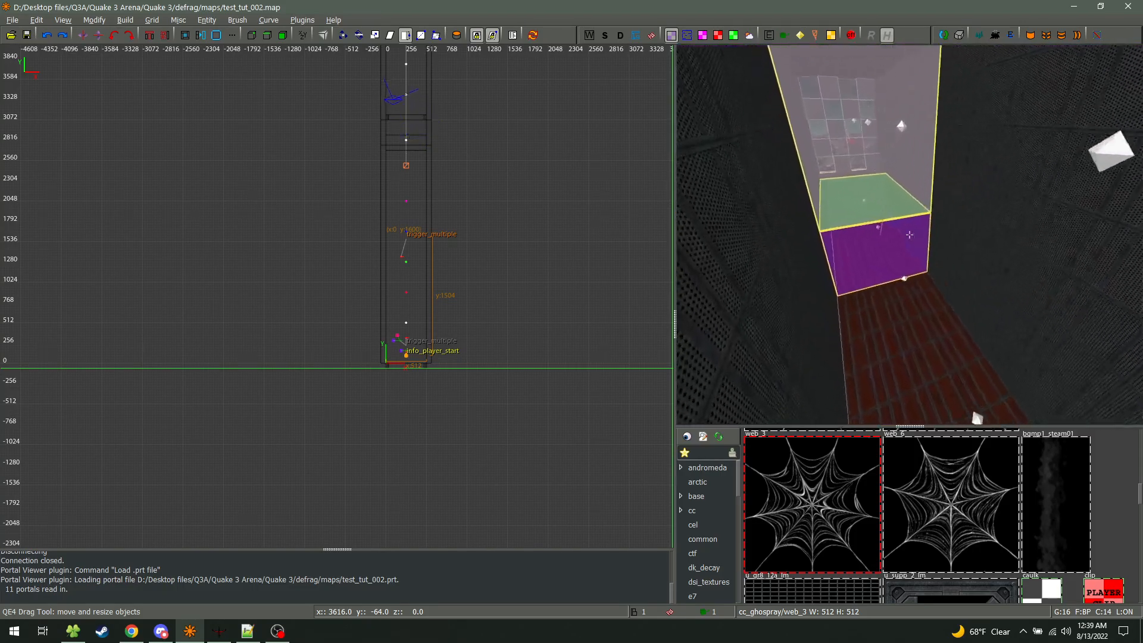
key(w)
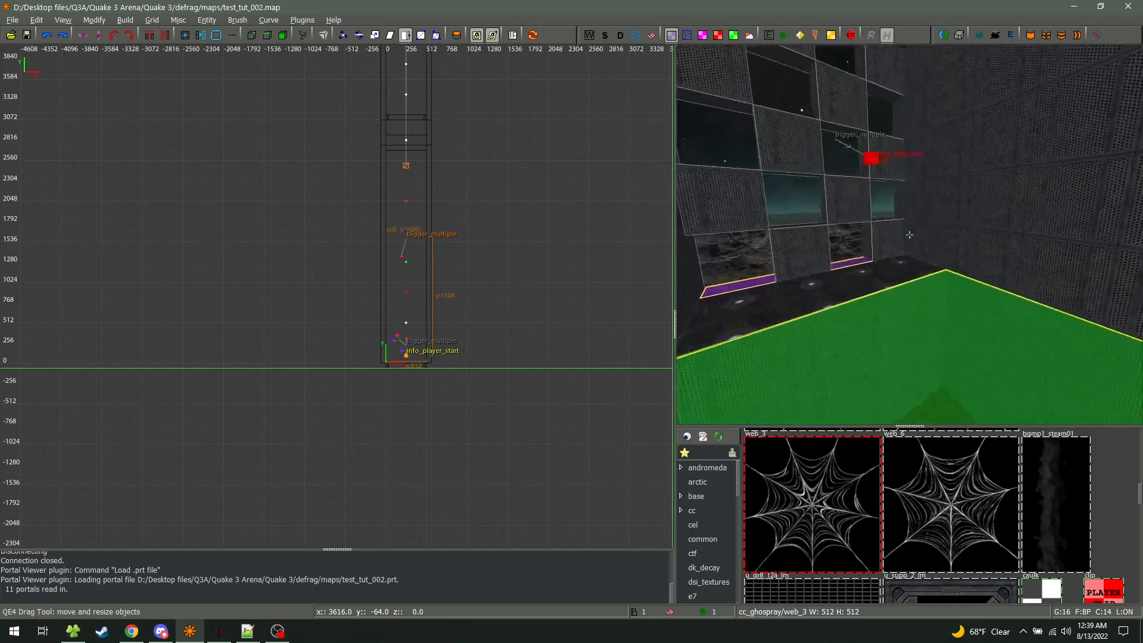
key(s)
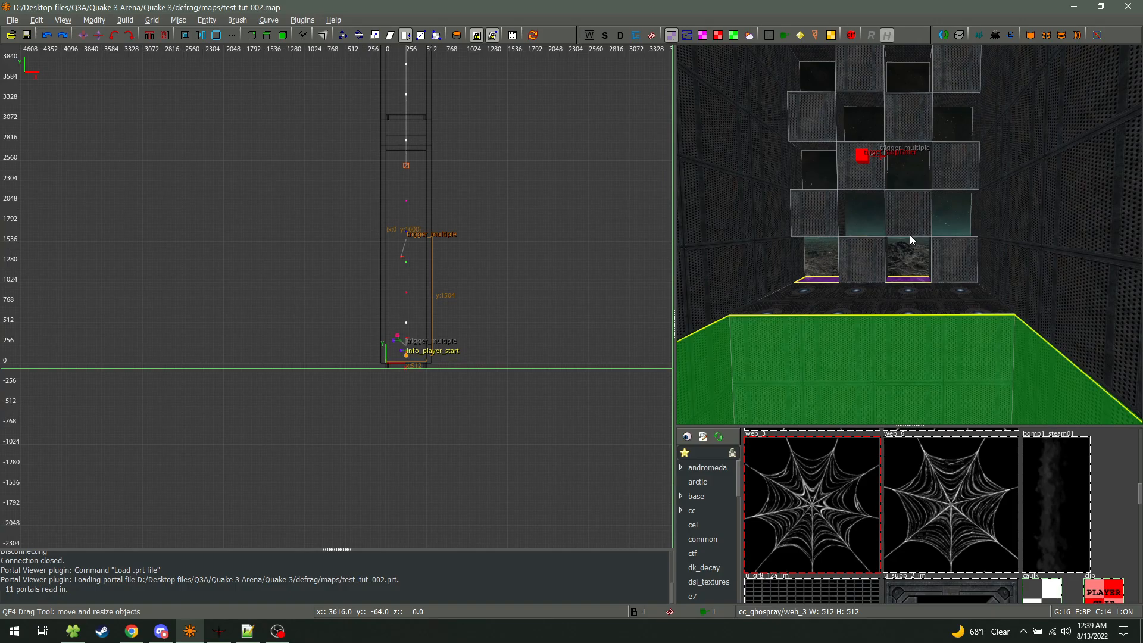
Make all brushes in the map structural, filter detail brushes to check the change, and recompile the map
key(ctrl+a)
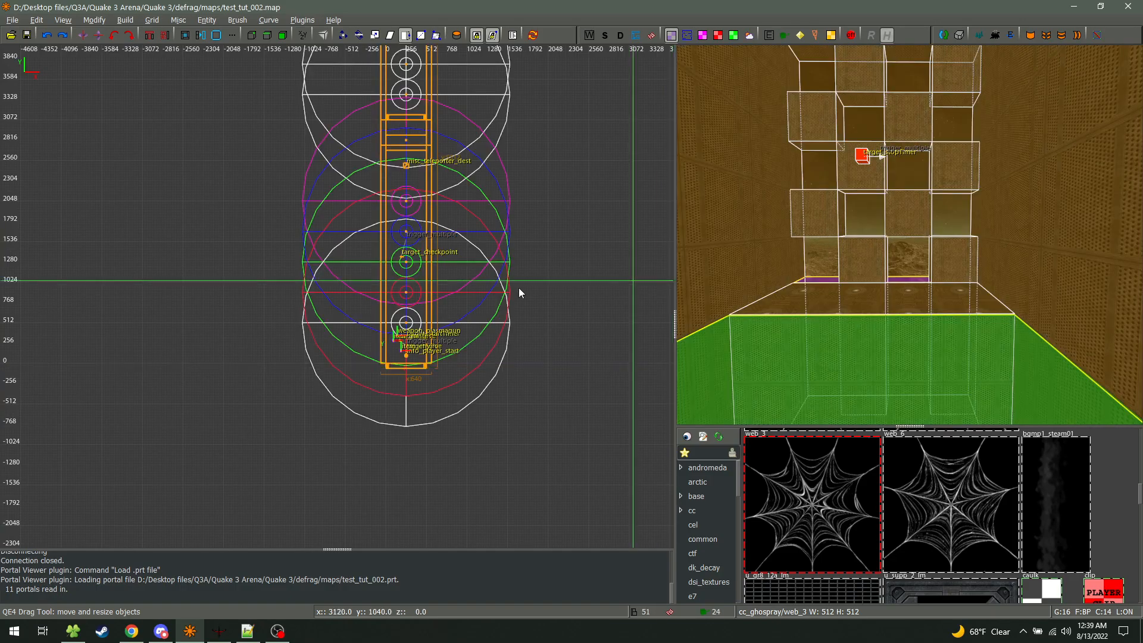
right_click(509, 203)
click(347, 5)
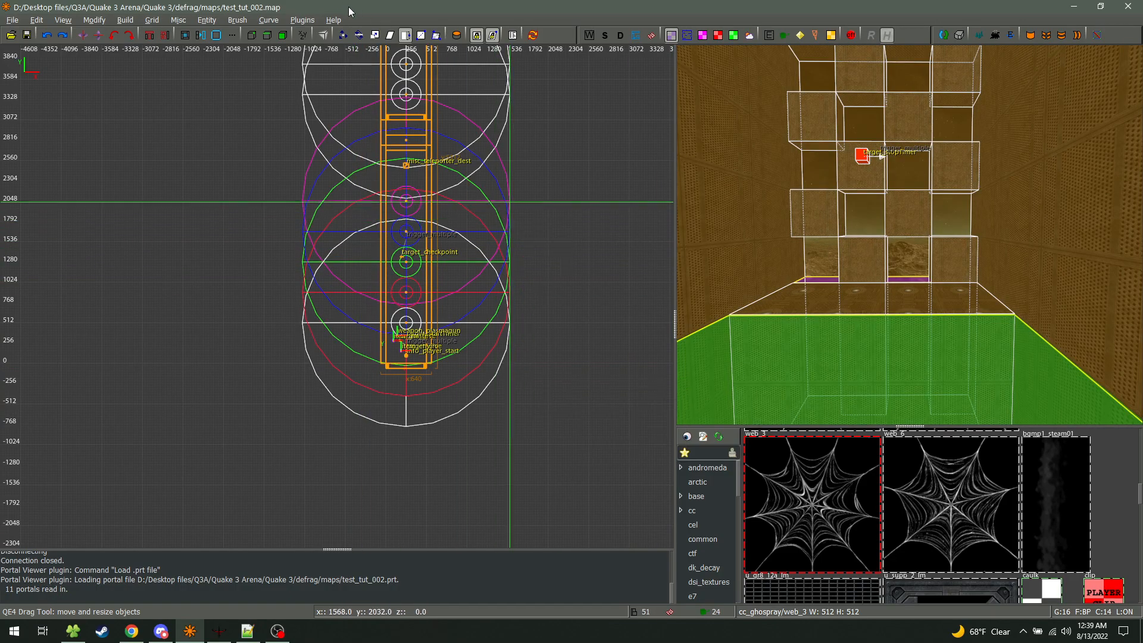
key(ctrl+shift+s)
key(Escape)
key(ctrl+d)
key(ctrl+d)
key(ctrl+d)
key(ctrl+d)
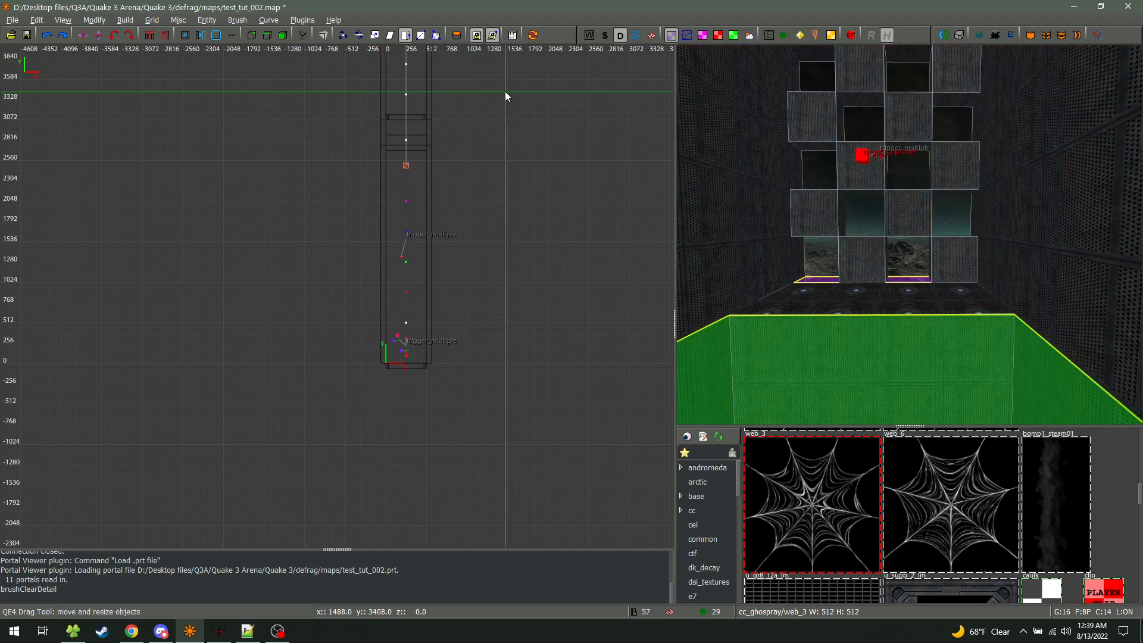
key(F5)
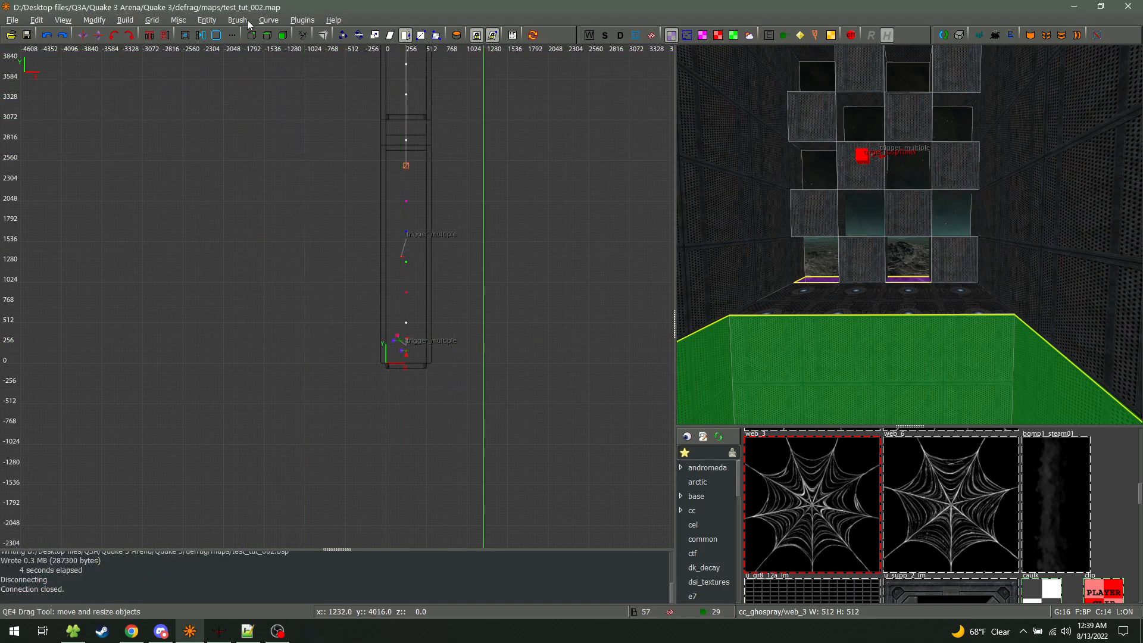
Unload the current portals in prtview and load the recompiled test_tut_002.prt with Show 3D enabled
click(269, 19)
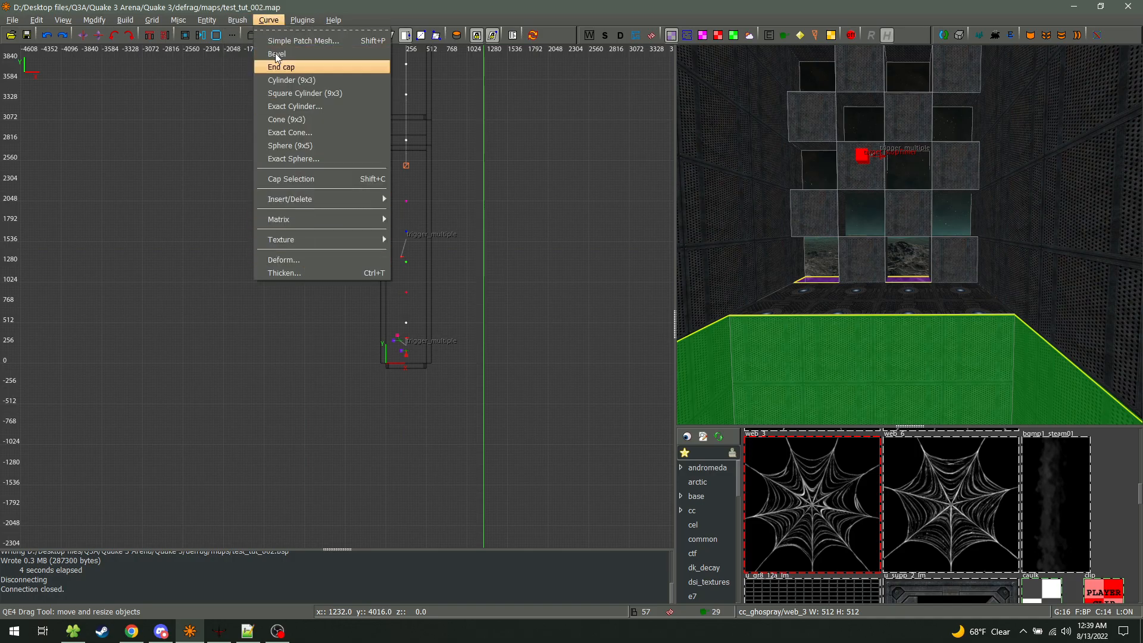
mouse_move(302, 20)
mouse_move(331, 124)
click(436, 141)
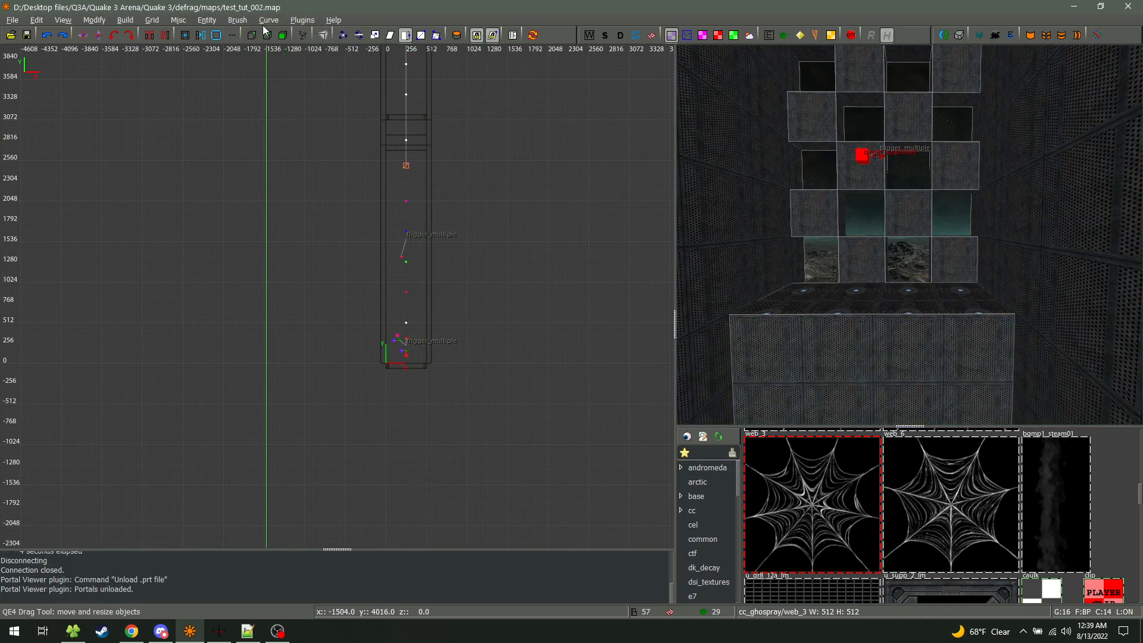
click(269, 21)
mouse_move(308, 23)
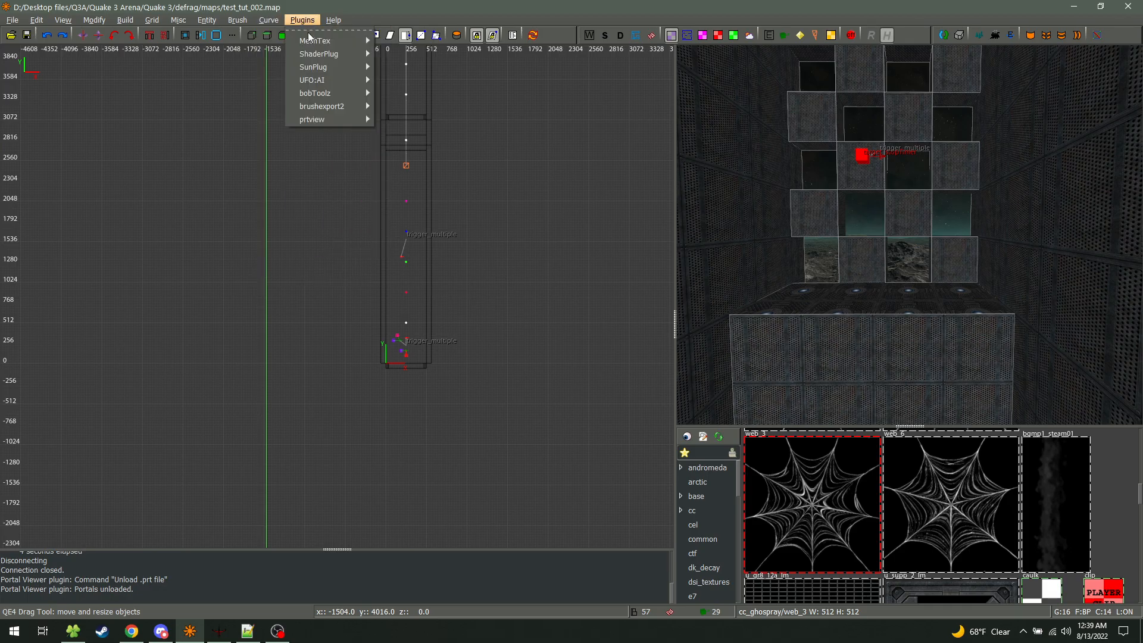
mouse_move(340, 124)
click(427, 127)
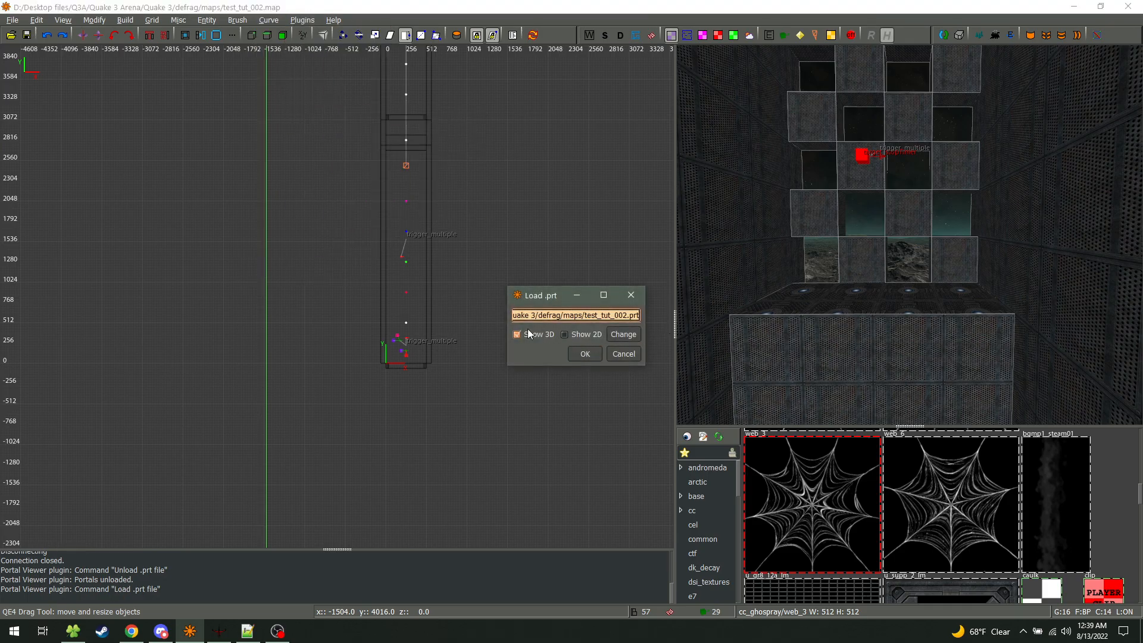
click(576, 355)
Examine the portals in the checkered window wall's openings and in the passage at the corridor's far end
right_click(902, 291)
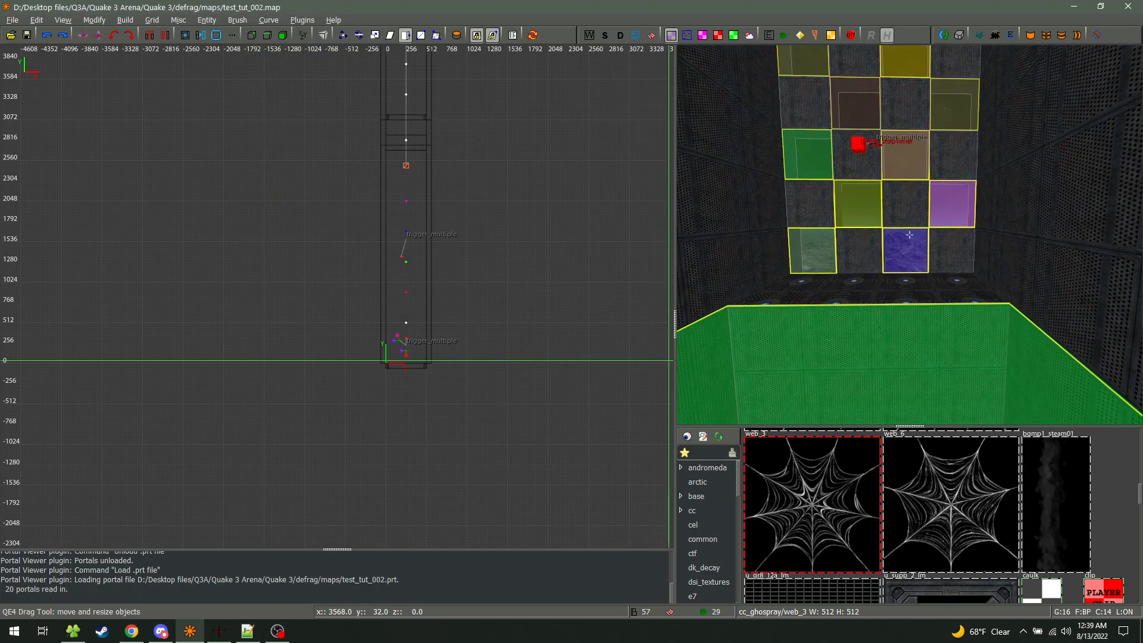
key(w)
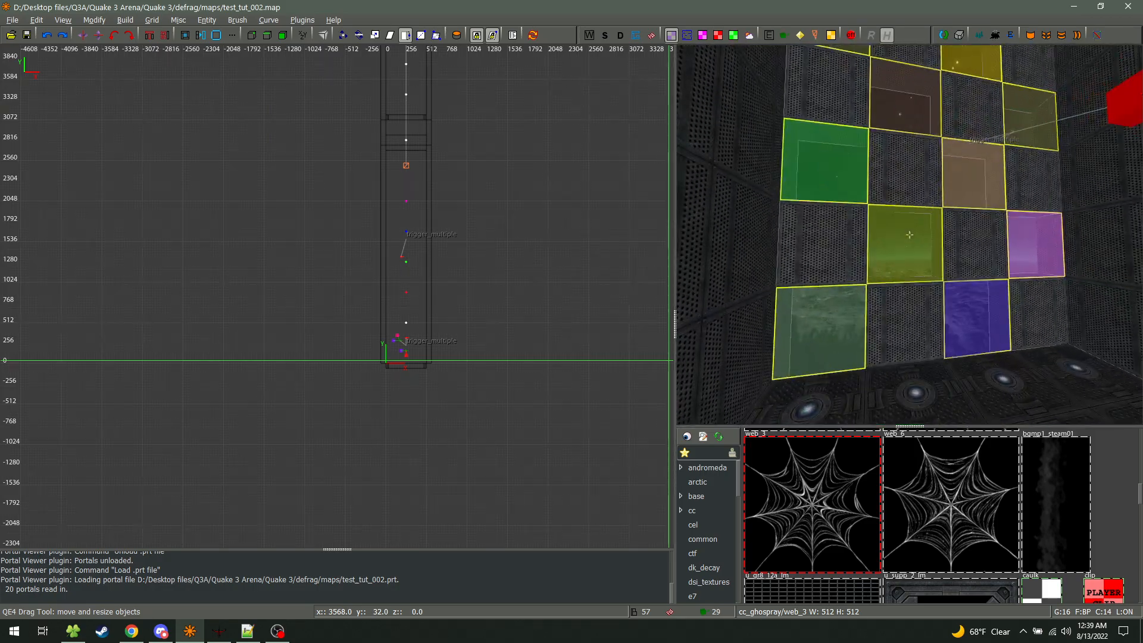
alt+right_drag(875, 204, 859, 227)
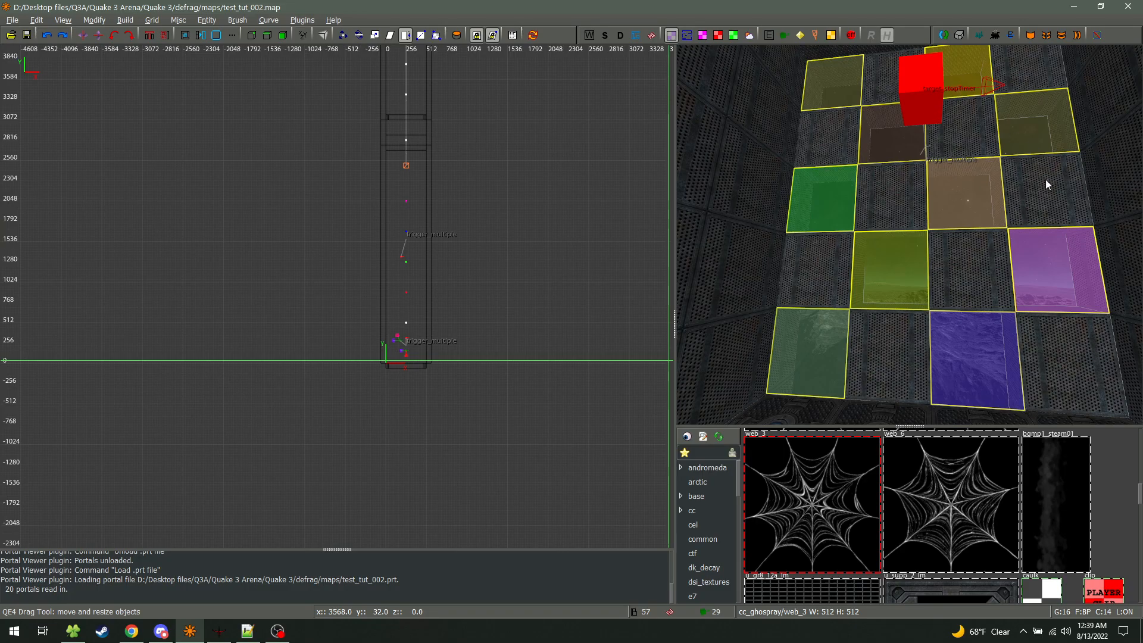
right_click(1032, 358)
key(w)
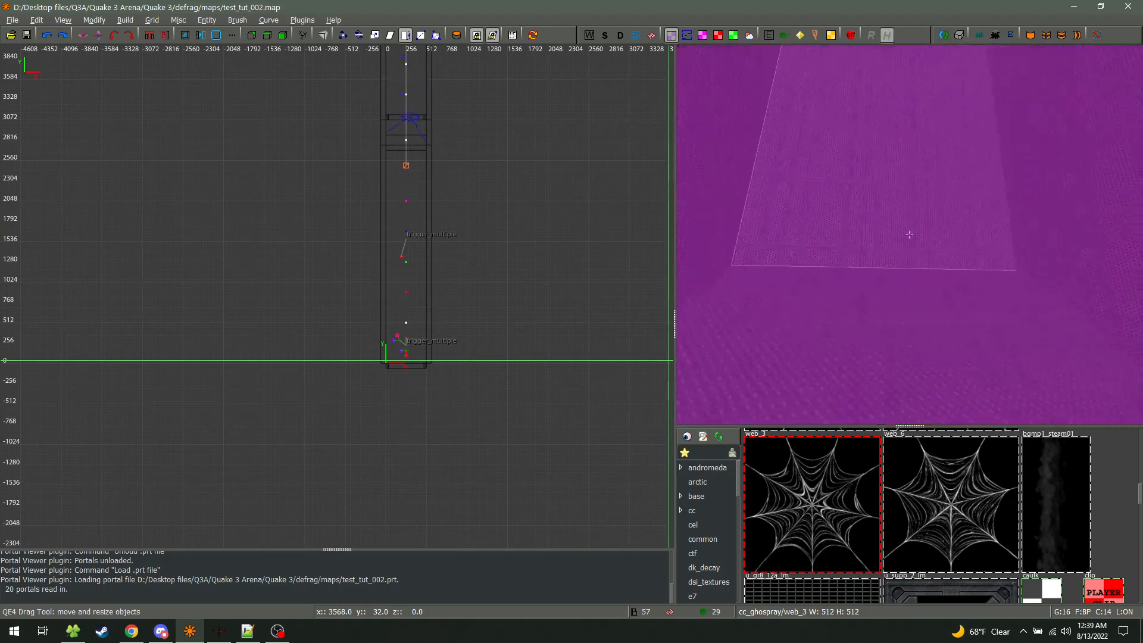
key(w)
key(s)
key(w)
key(w)
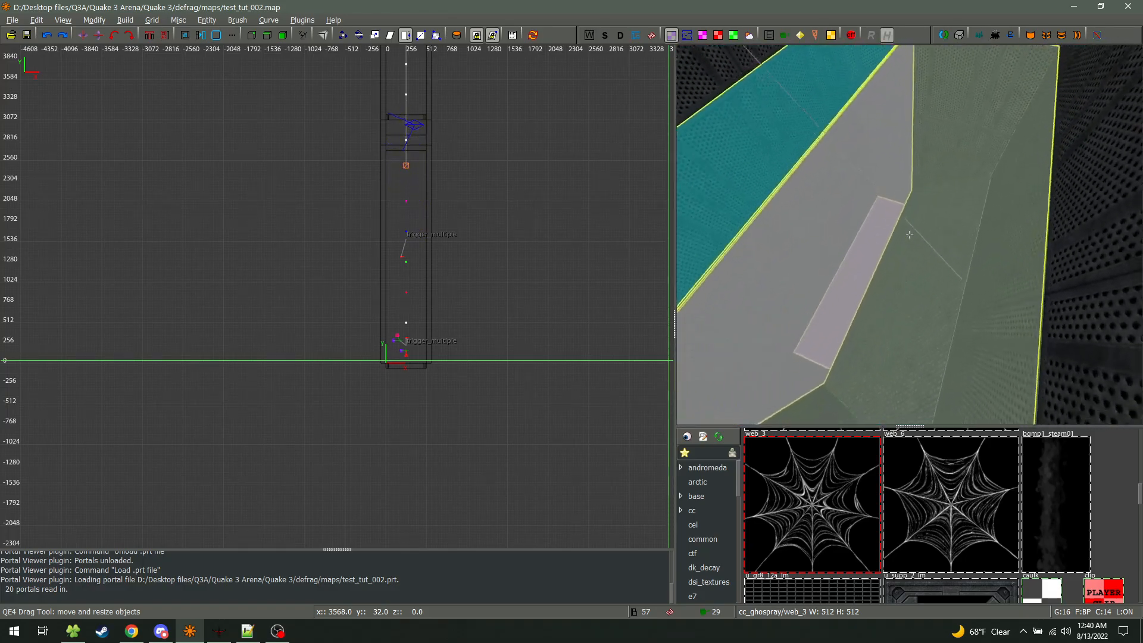
key(s)
Undo the conversion of all brushes to structural
key(ctrl+z)
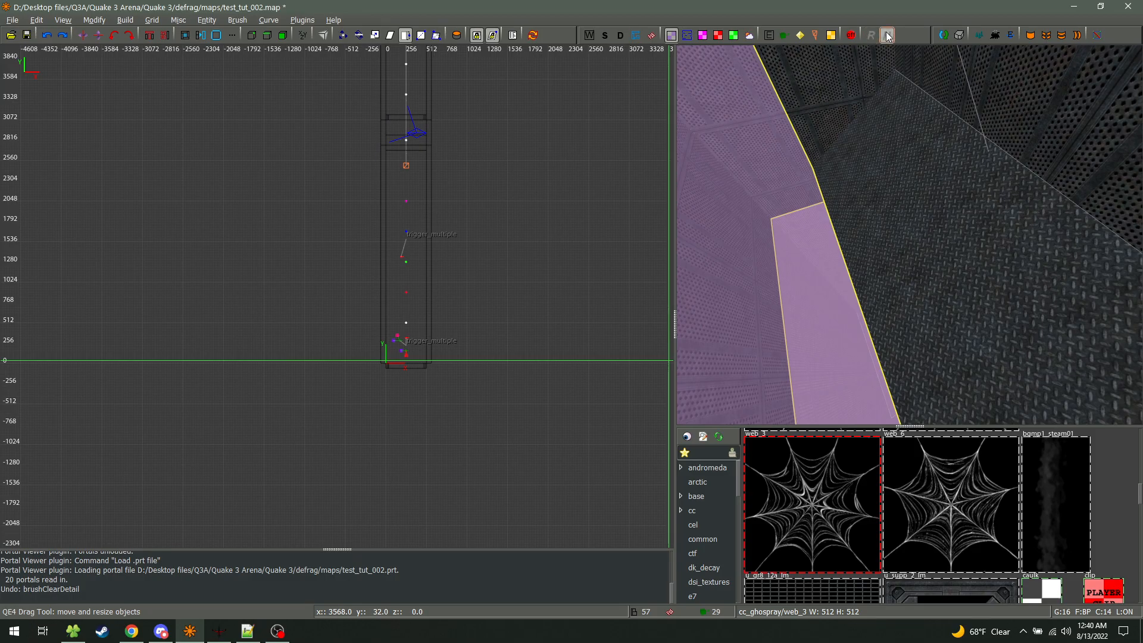
right_click(926, 176)
key(w)
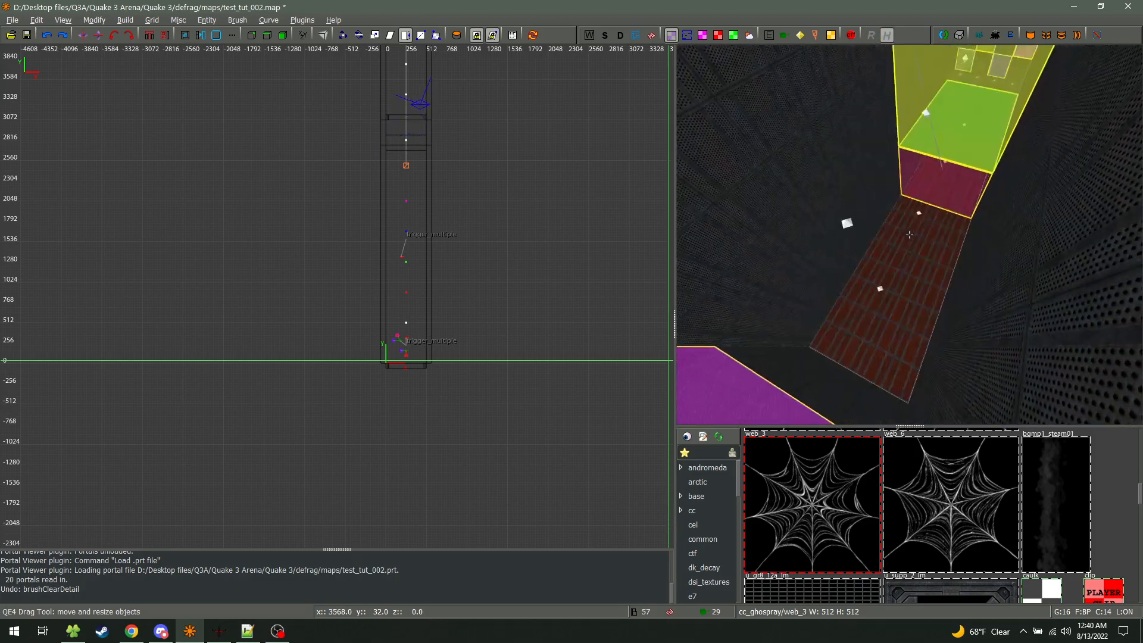
key(w)
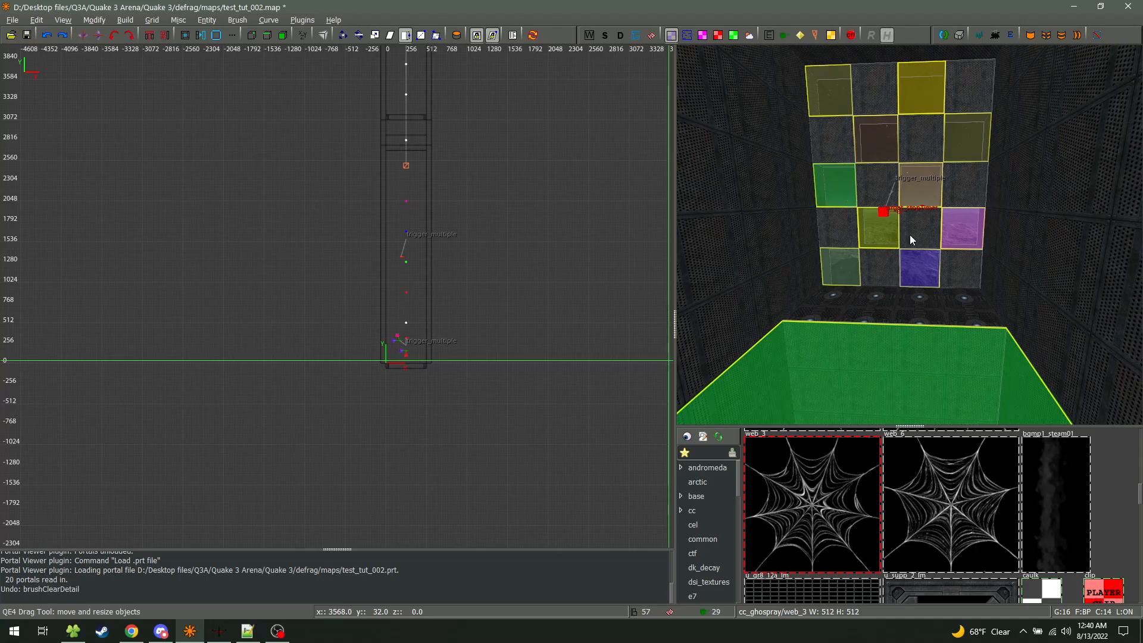
Filter detail brushes out of view and make the 512 by 192 structural brush at the corridor's far end detail
key(ctrl+d)
right_click(910, 240)
key(w)
key(w)
shift+click(909, 235)
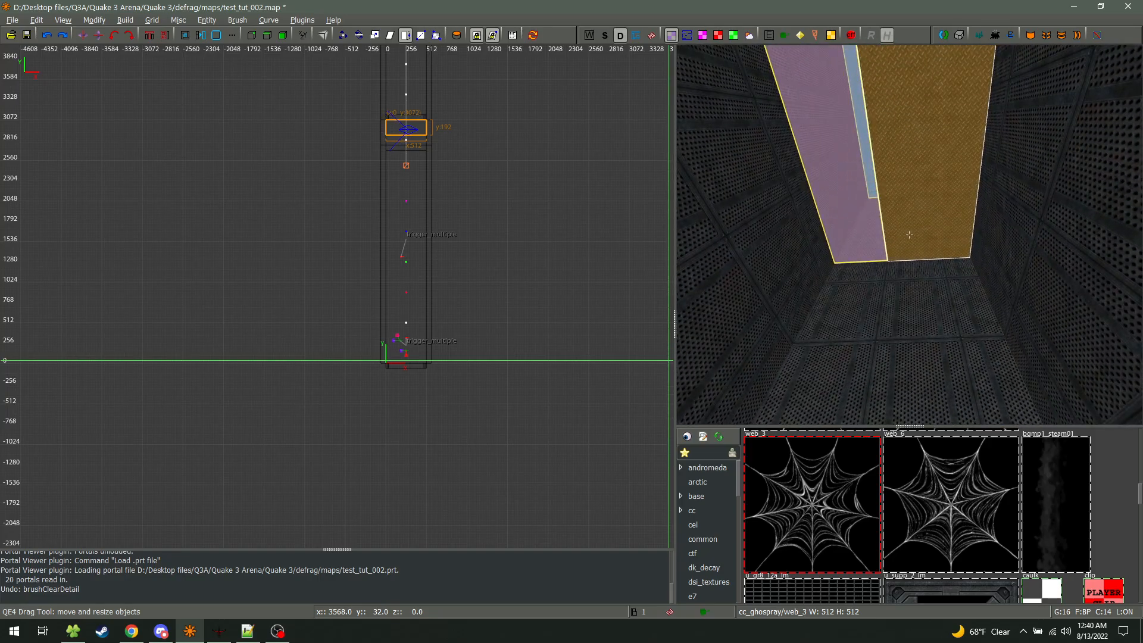
key(ctrl+m)
key(s)
right_click(909, 235)
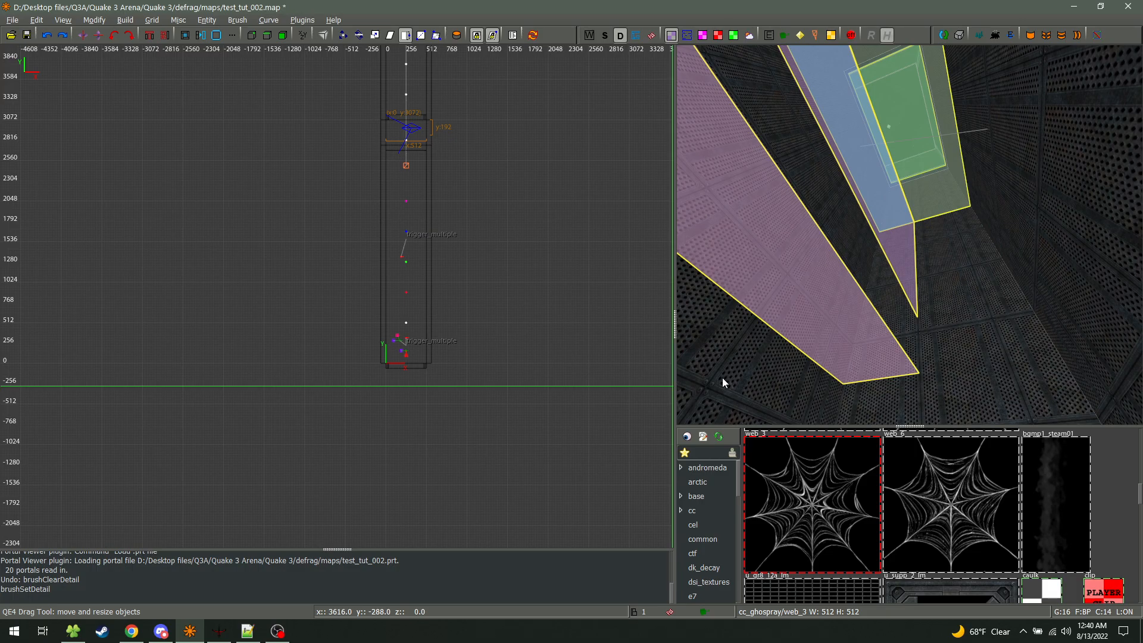
Recompile the map and load the new test_tut_002.prt portal file in prtview with Show 3D enabled
key(F5)
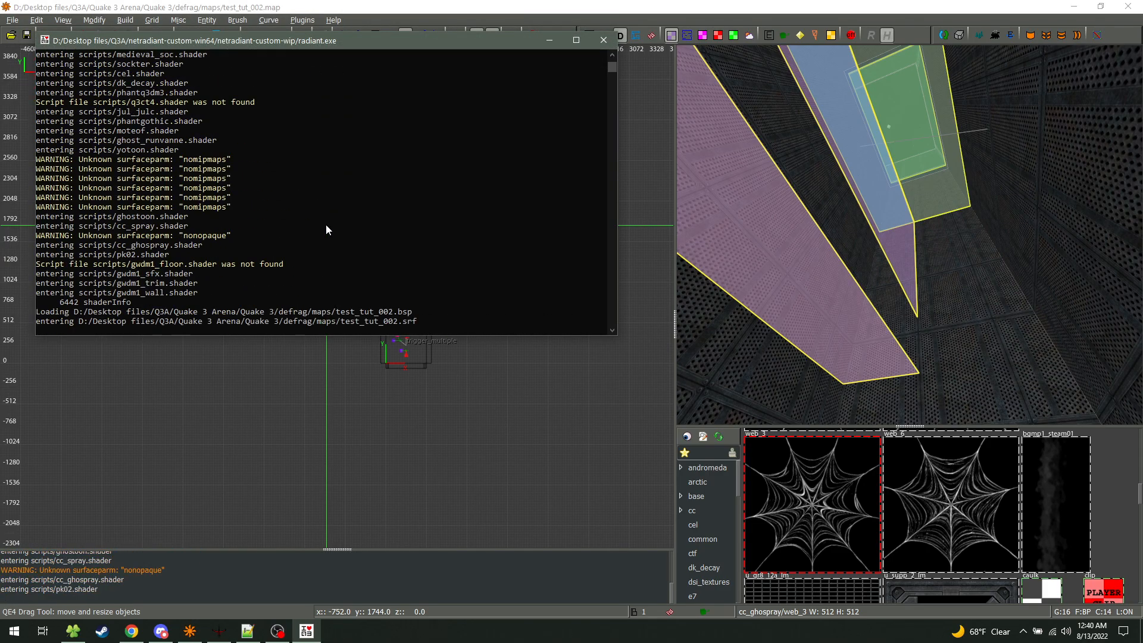
click(314, 21)
mouse_move(332, 123)
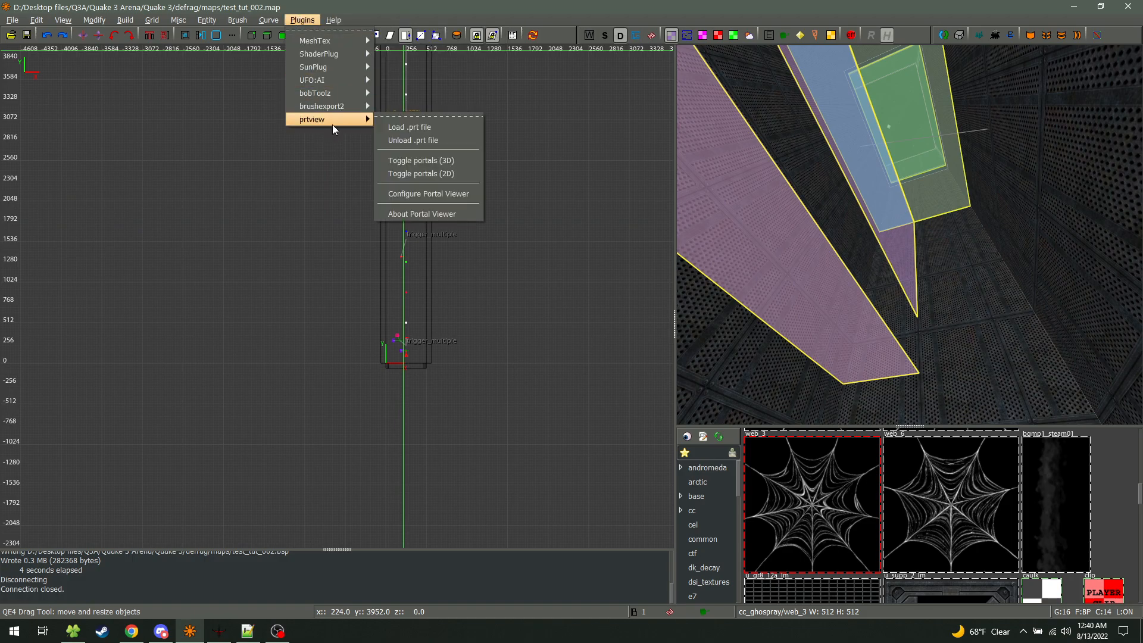
click(427, 128)
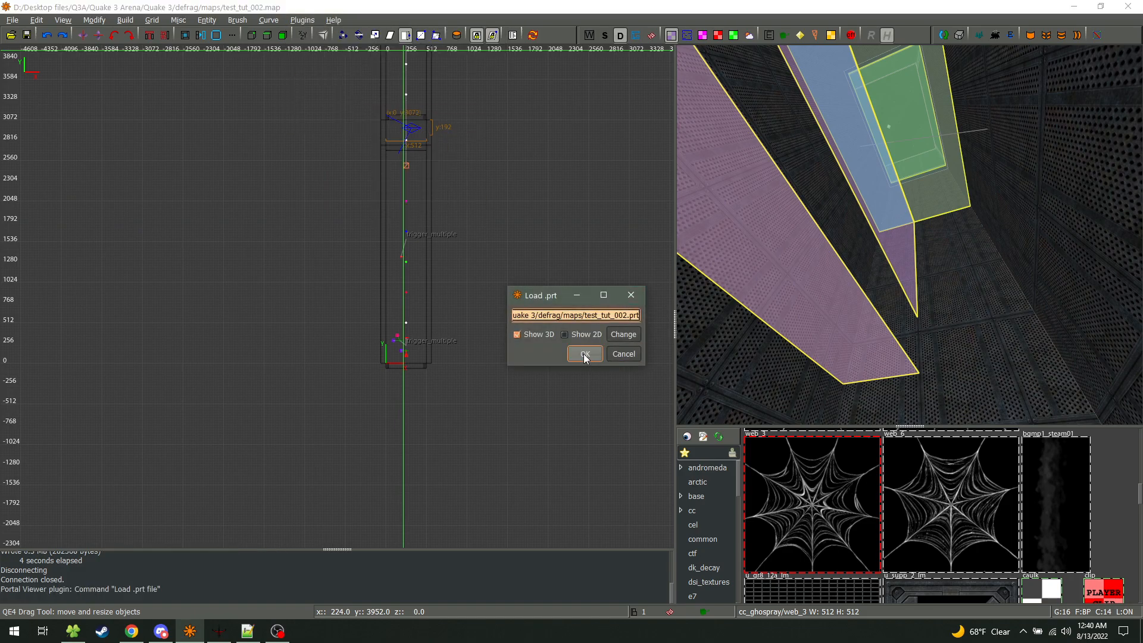
click(584, 354)
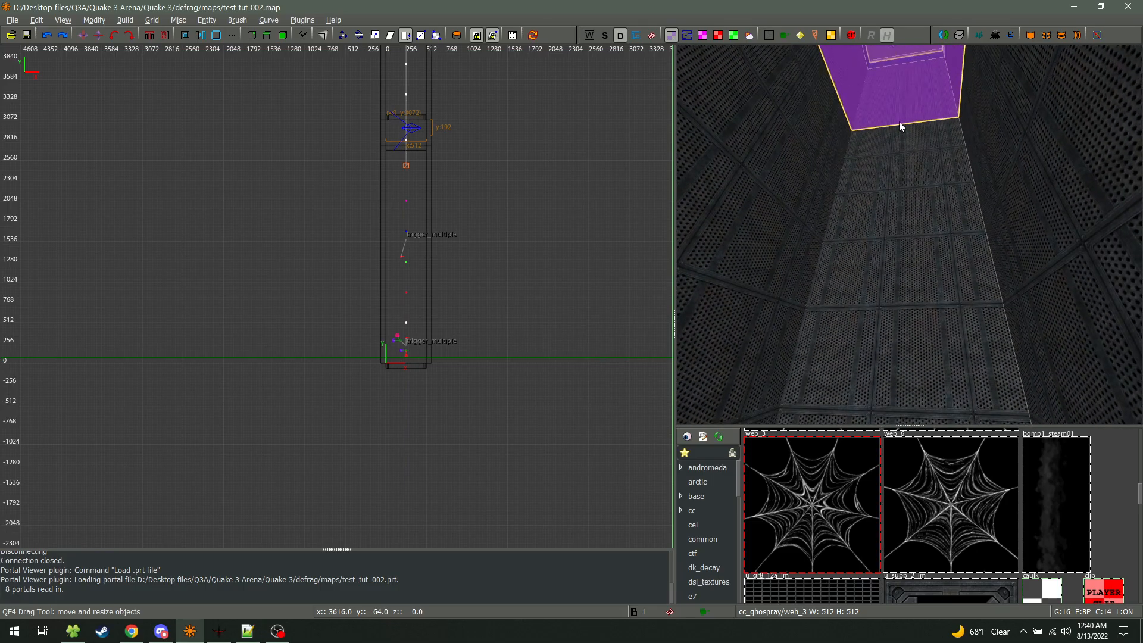
Examine the reloaded portals around the window opening, the passage and the long corridor
right_click(889, 209)
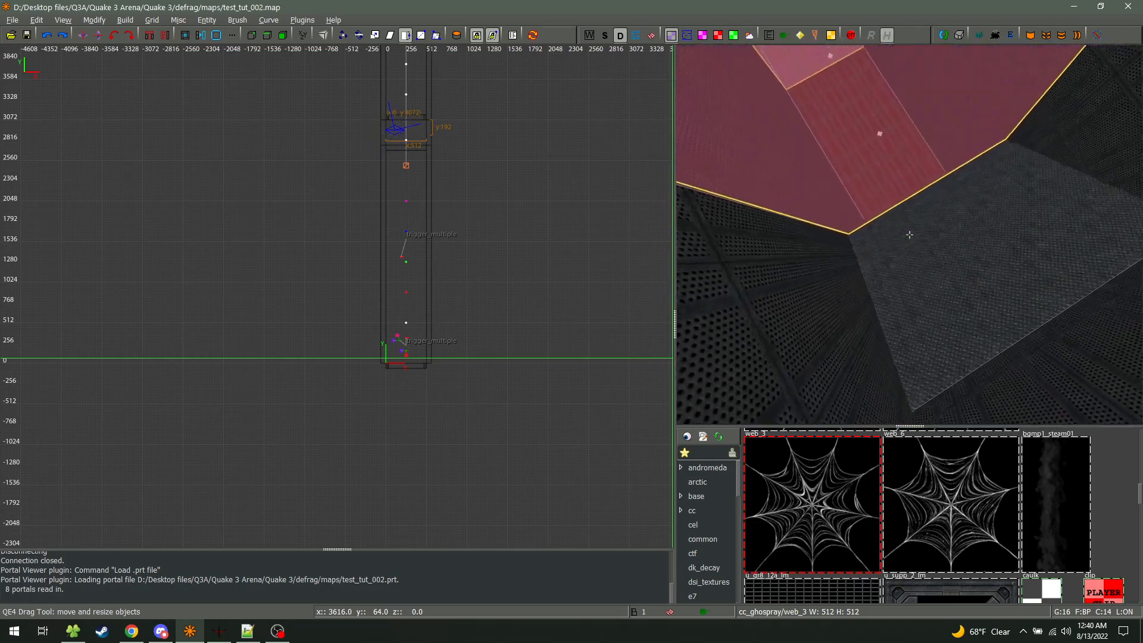
key(Up)
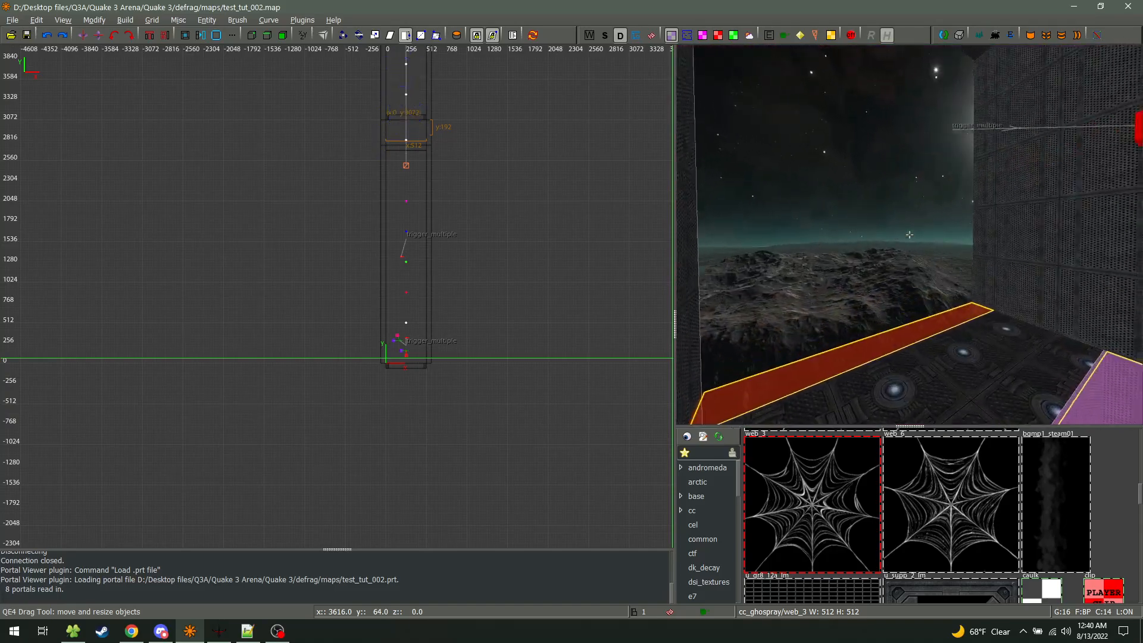
right_click(909, 235)
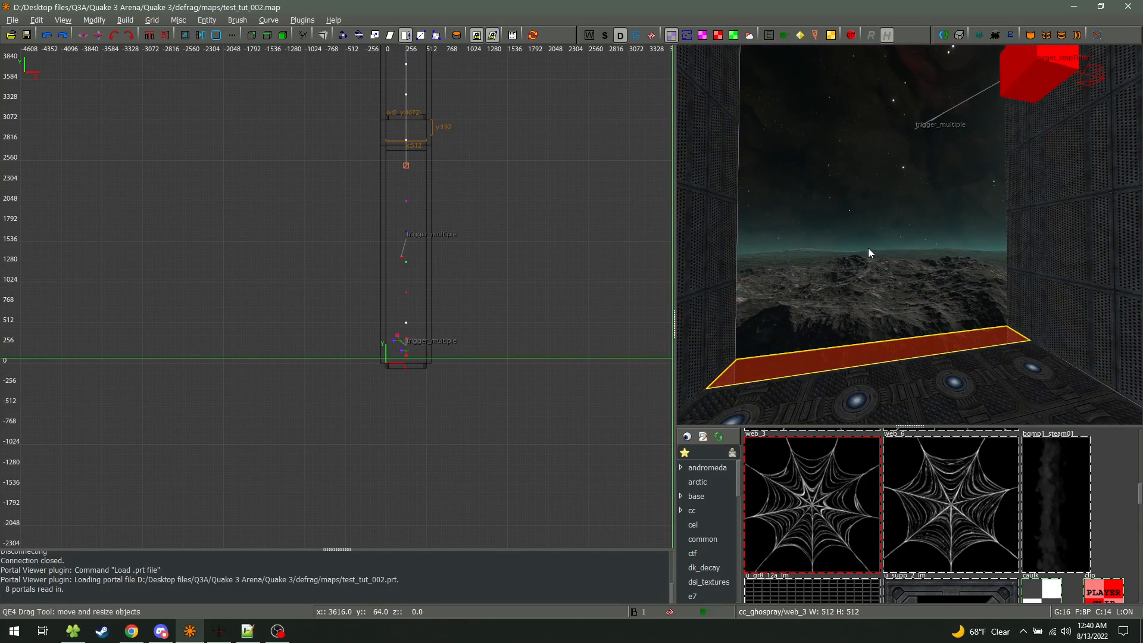
right_click(973, 243)
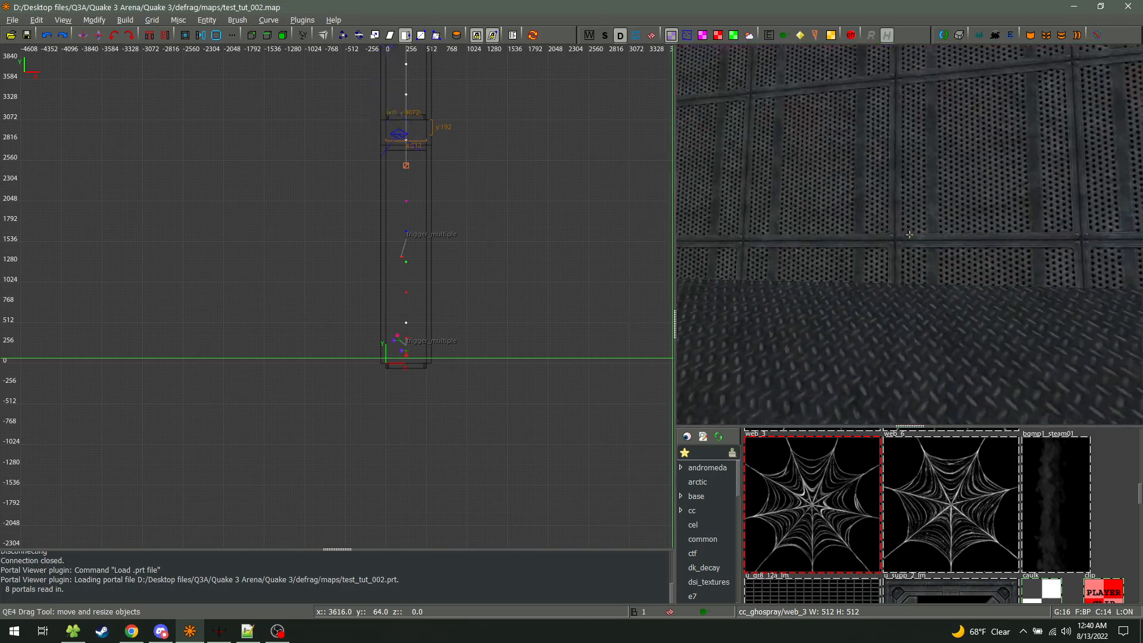
key(Up)
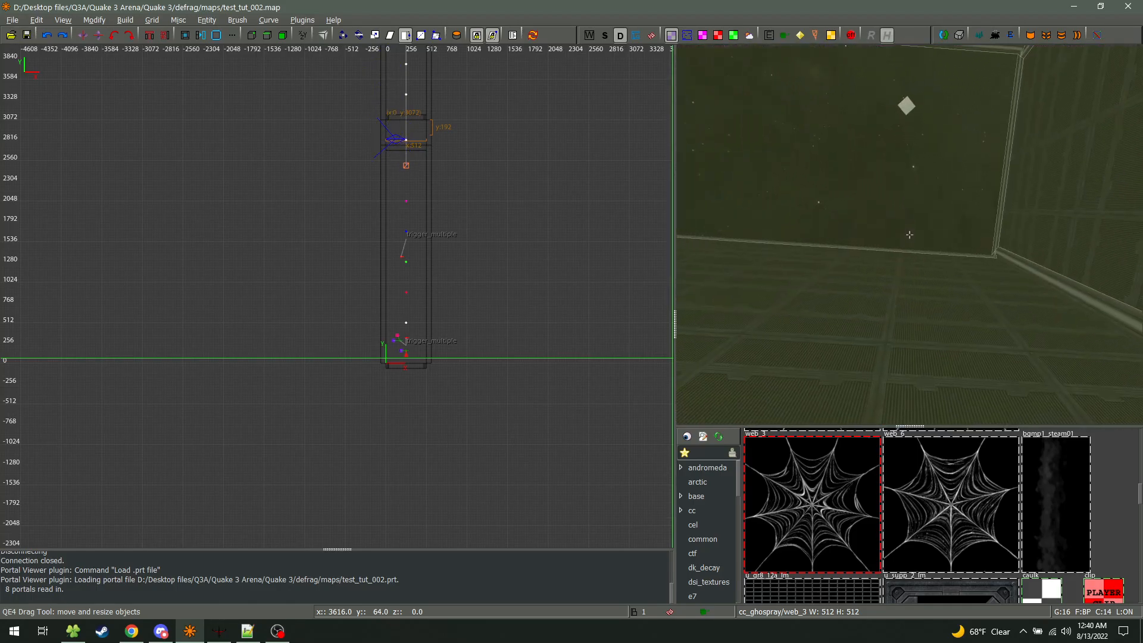
key(Up)
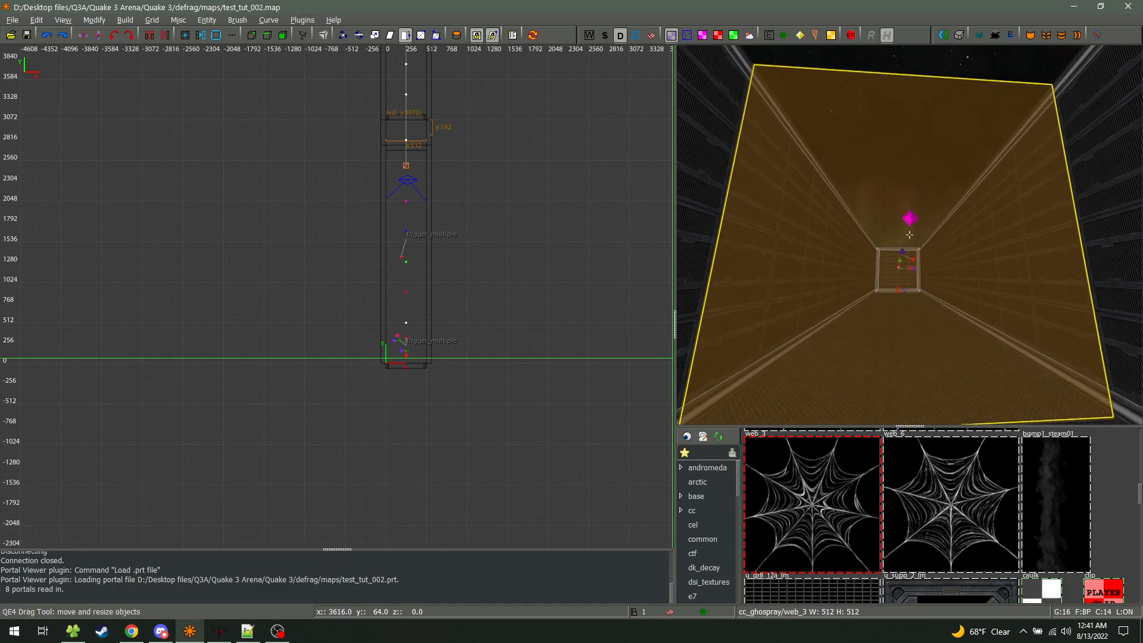
key(Up)
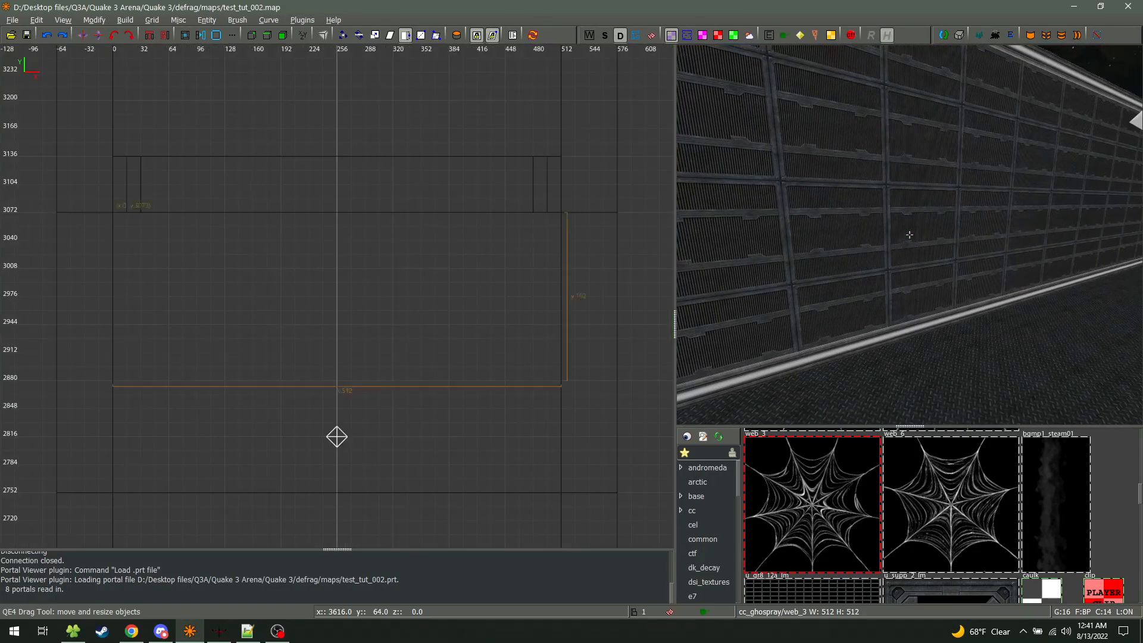
key(grave)
key(Escape)
right_click(909, 235)
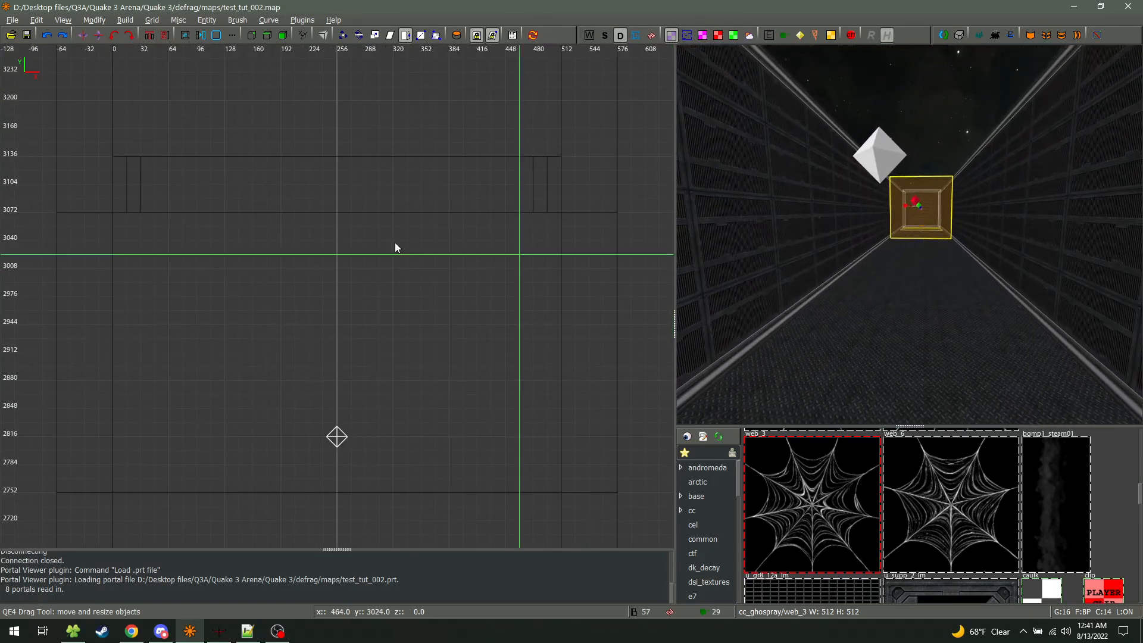
click(305, 21)
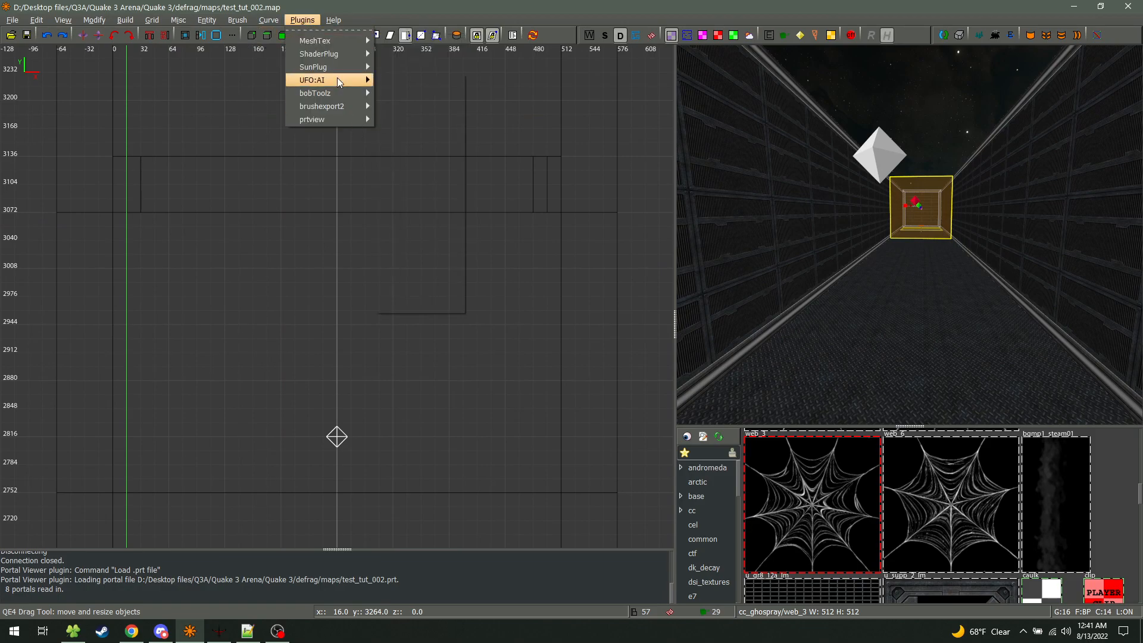
click(195, 5)
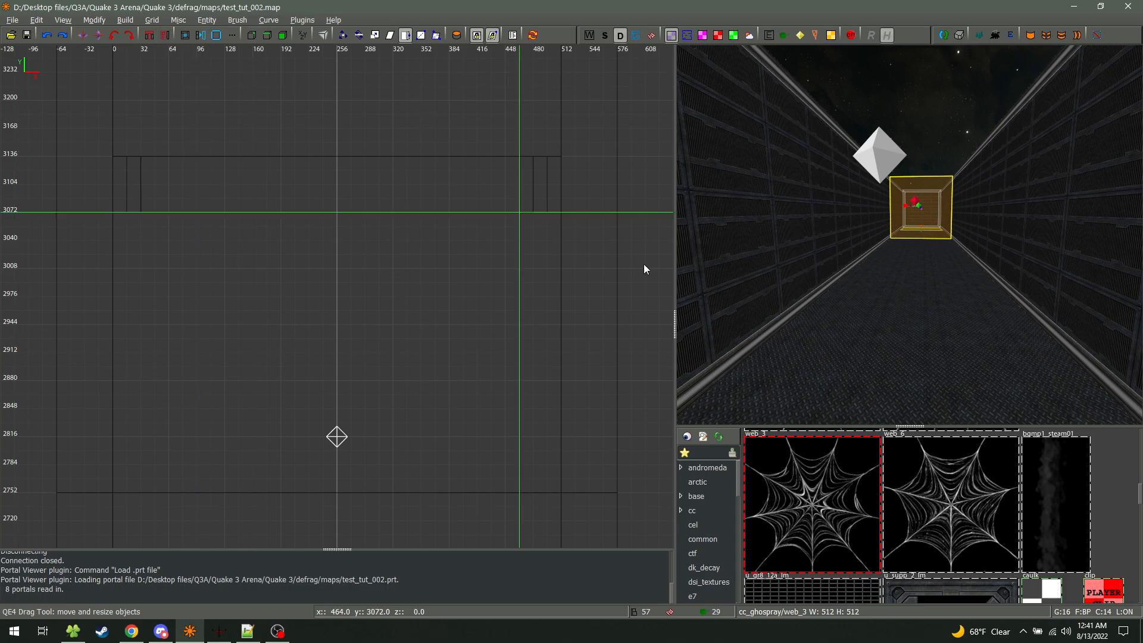
Select every brush touching the corridor's side wall brush, inspect the selected brushes around the corridor's ends, and clear the selection
shift+click(704, 220)
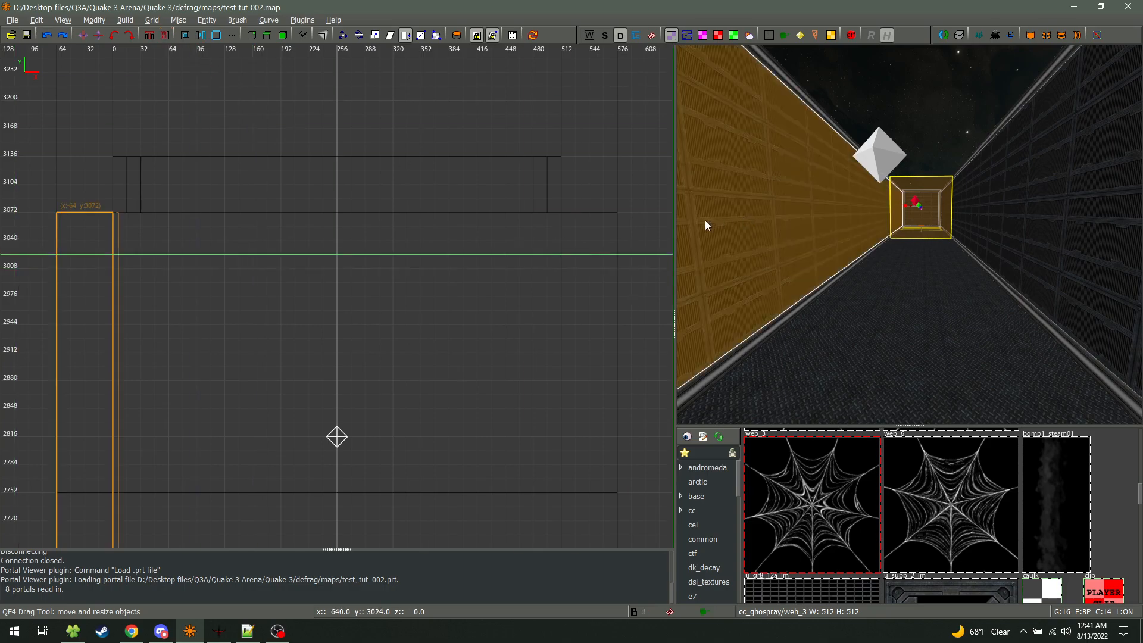
click(149, 35)
right_click(847, 238)
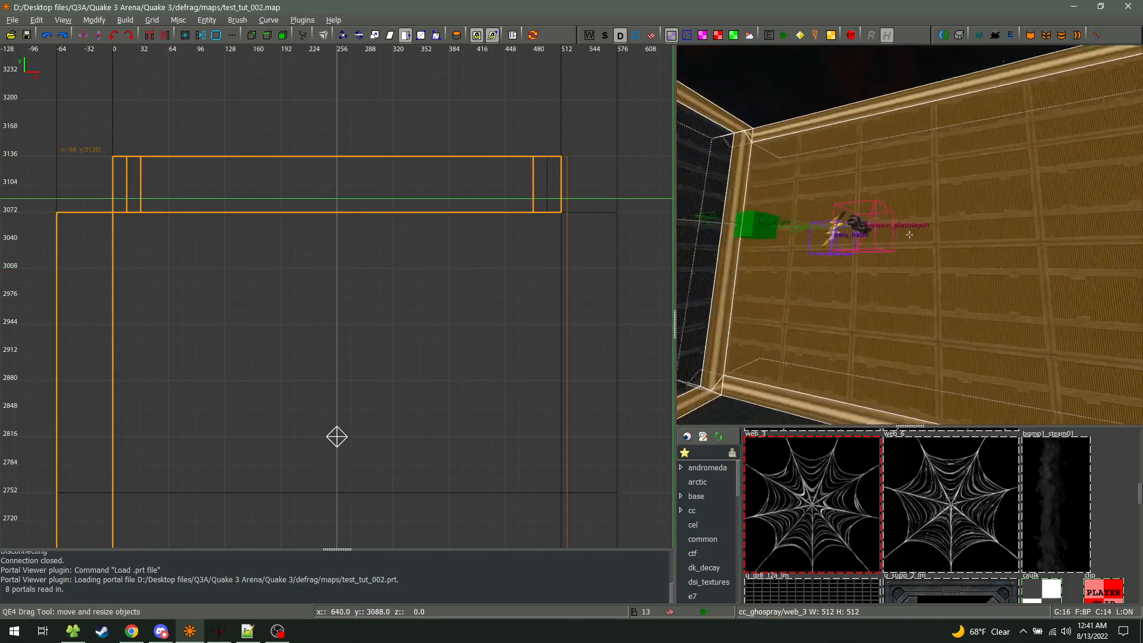
right_click(849, 137)
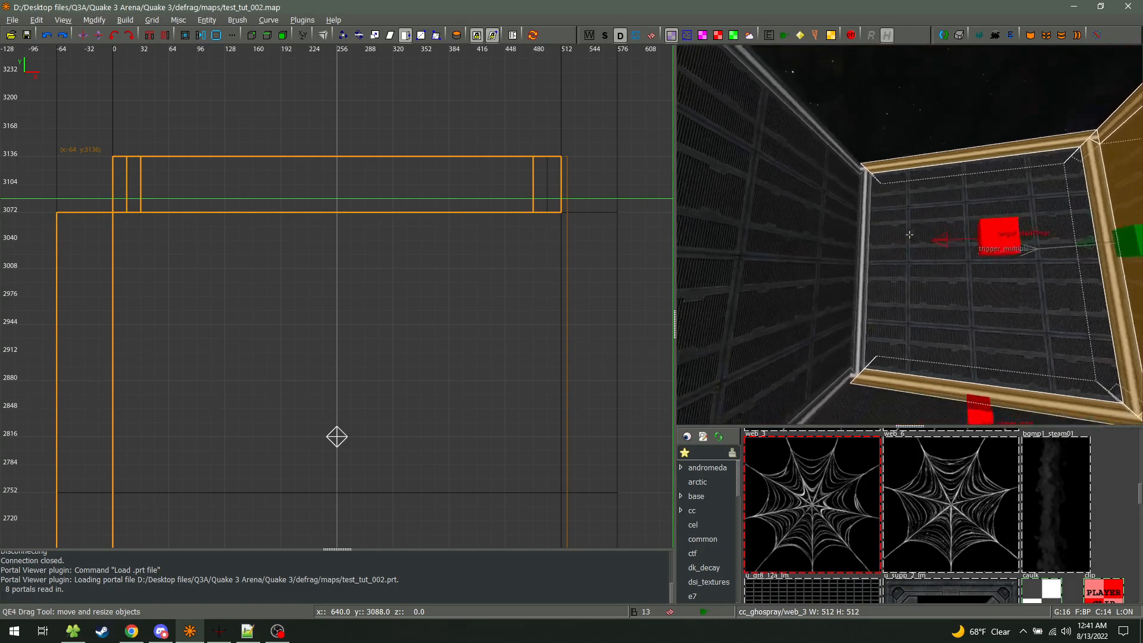
right_click(906, 237)
key(Escape)
Delete the vertical trim brush in the corridor's corner and undo the deletion, two times in a row
shift+click(717, 196)
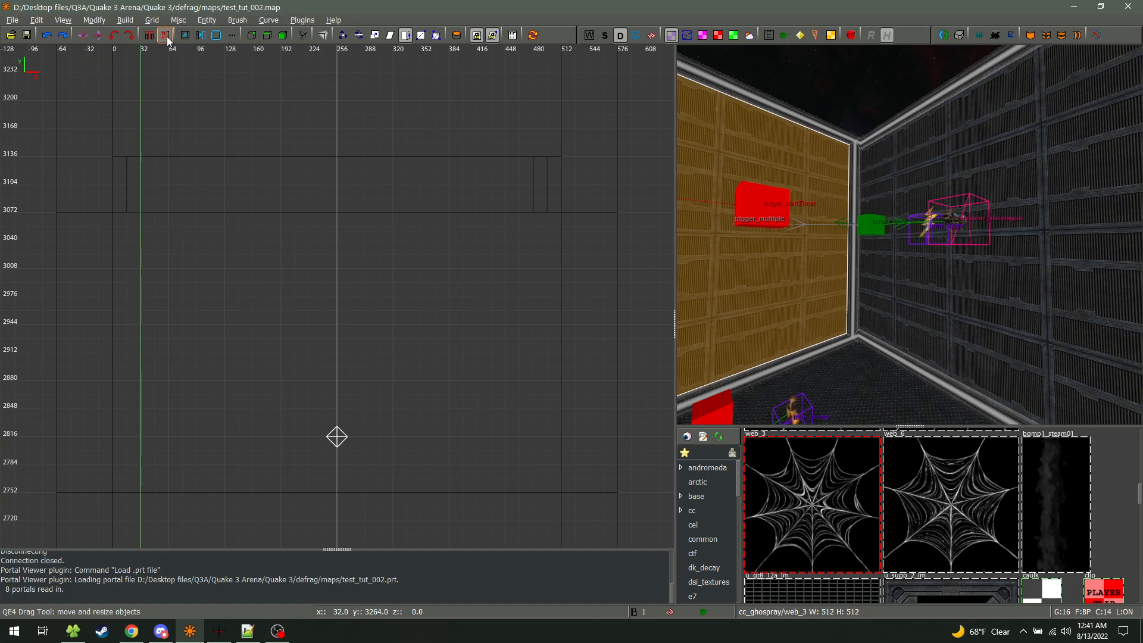
key(Escape)
shift+click(851, 188)
key(Delete)
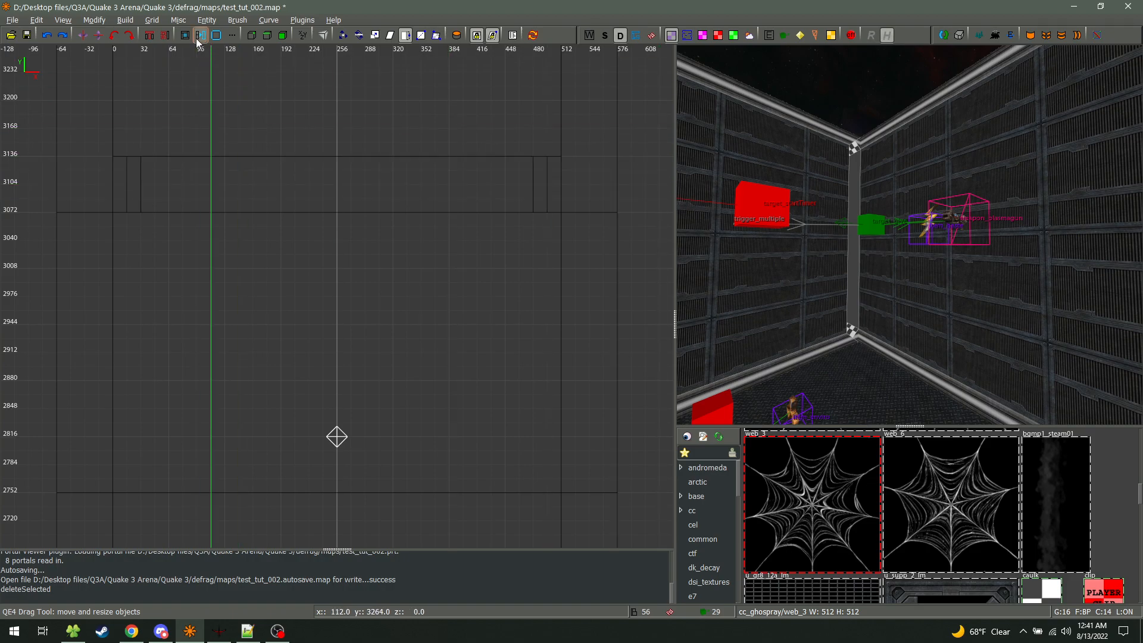
key(ctrl+z)
shift+click(832, 178)
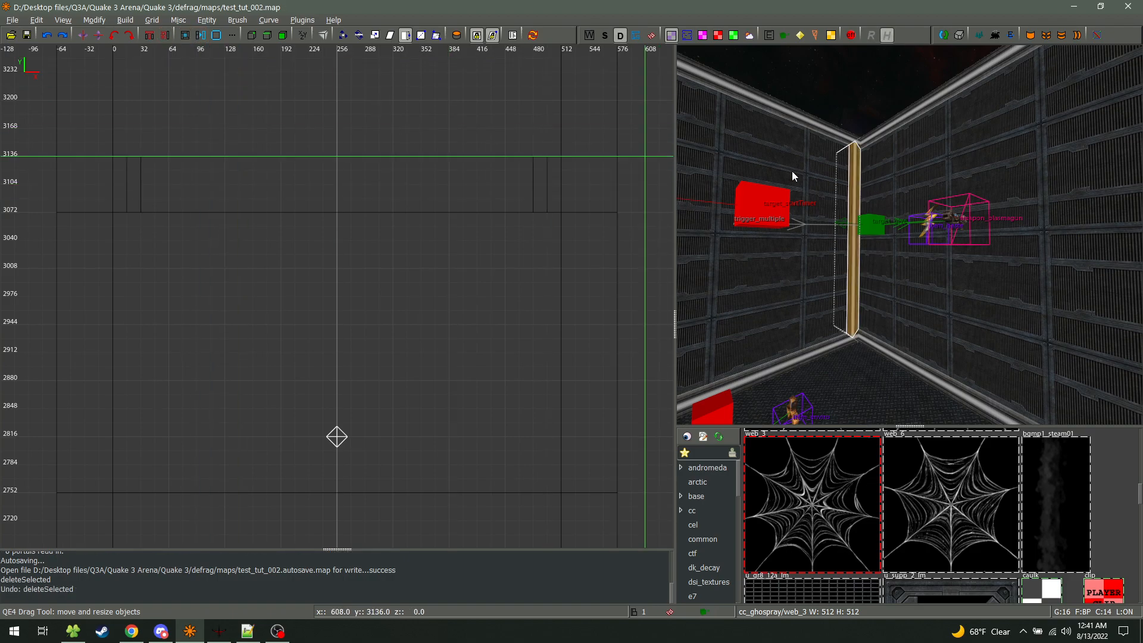
key(Delete)
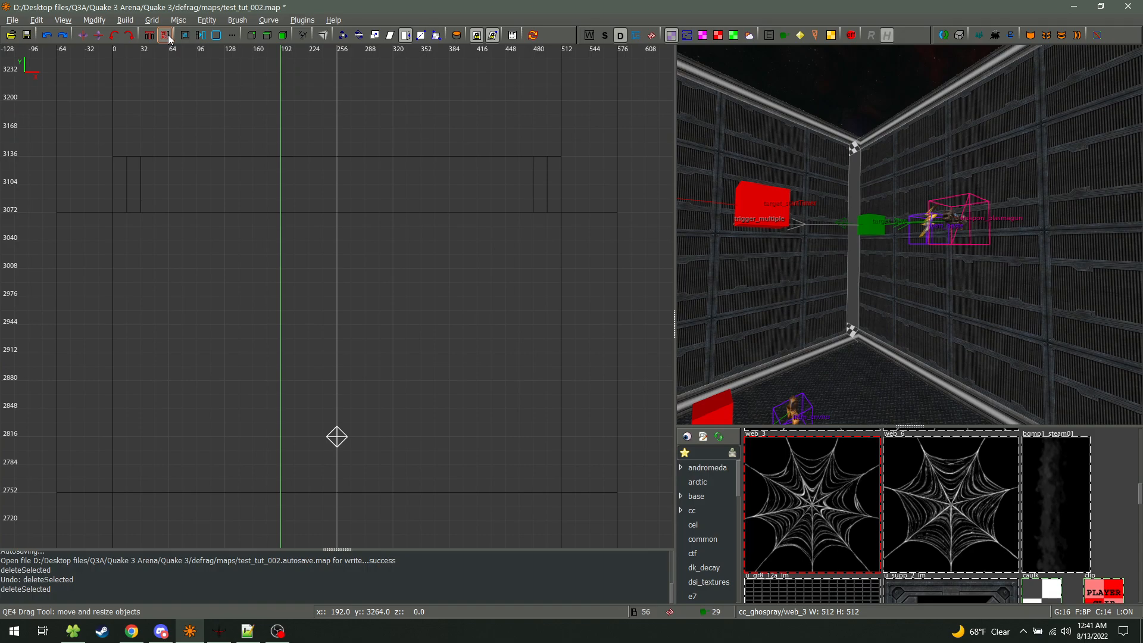
key(ctrl+z)
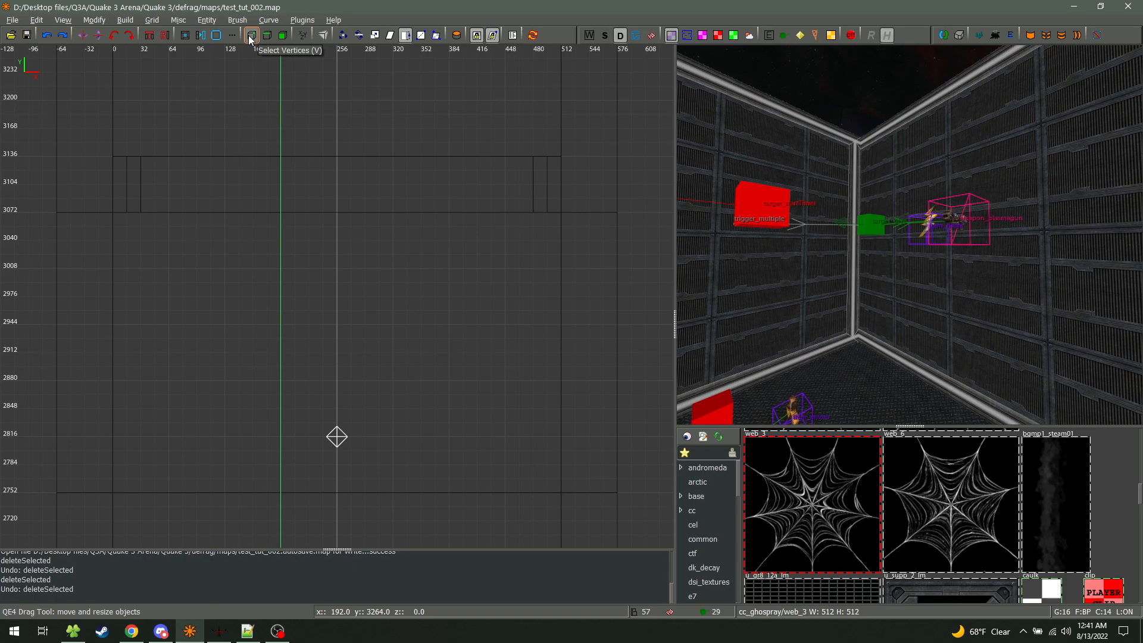
Switch the selected wall brush through vertex, edge and face selection modes and clear the selection
shift+click(830, 166)
click(250, 36)
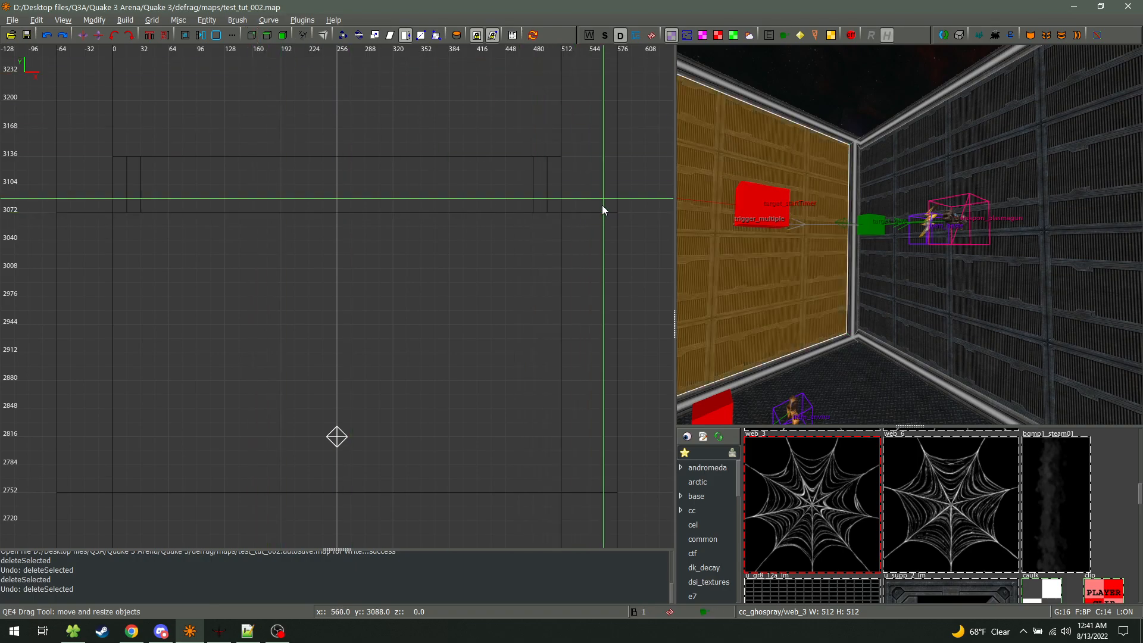
click(266, 37)
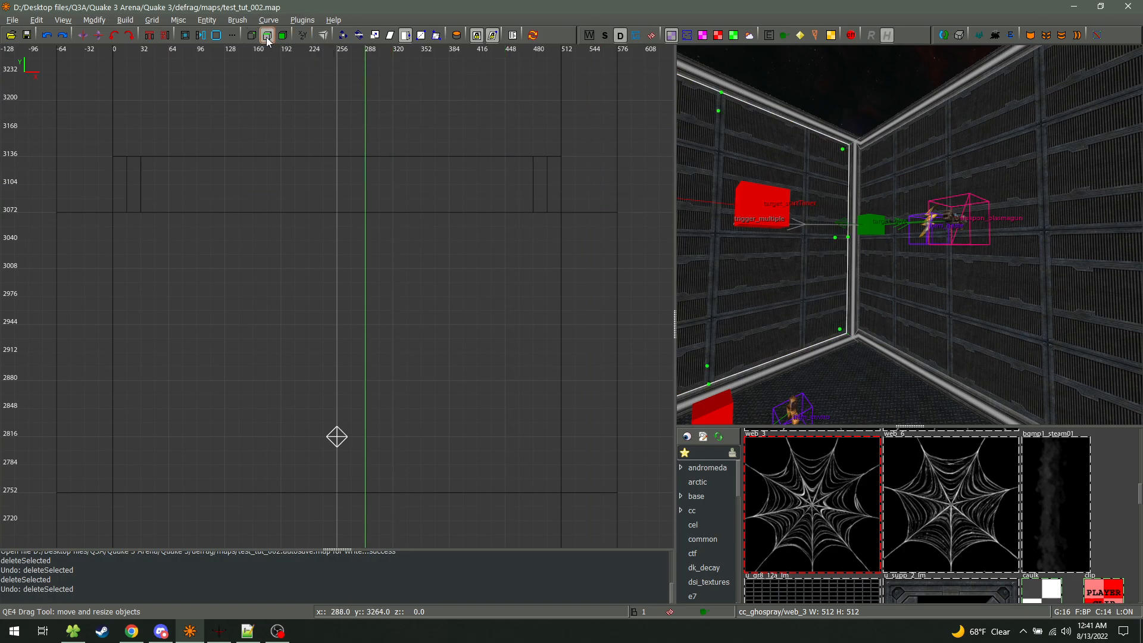
click(282, 39)
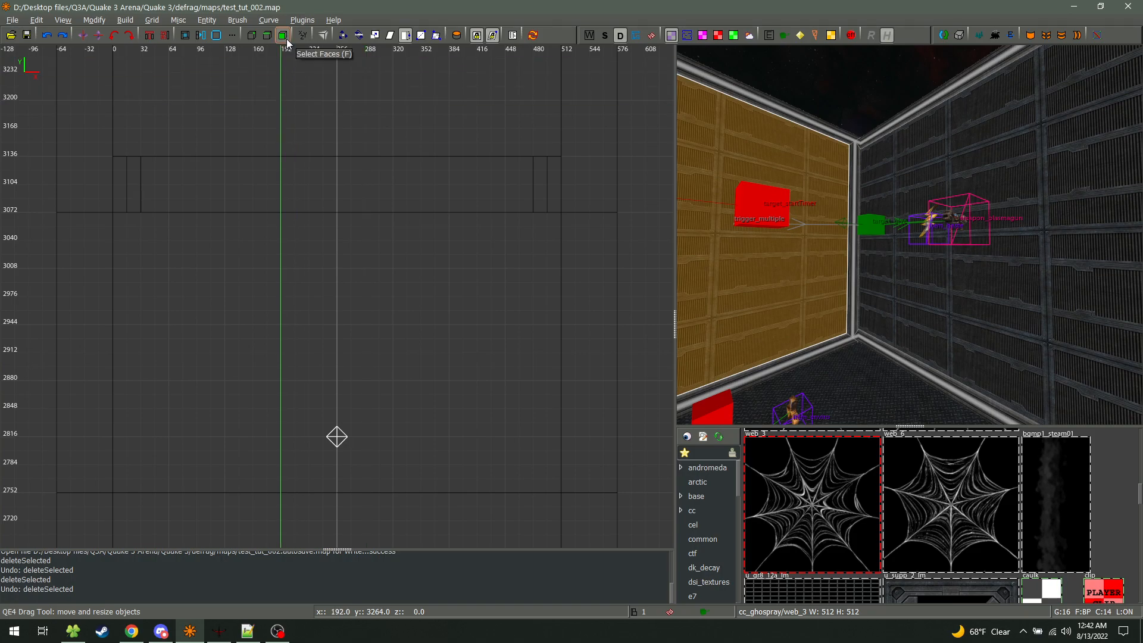
key(Escape)
key(Escape)
Try dragging the top face of the corridor's floor brush in face selection mode, undoing the first drag
right_click(709, 156)
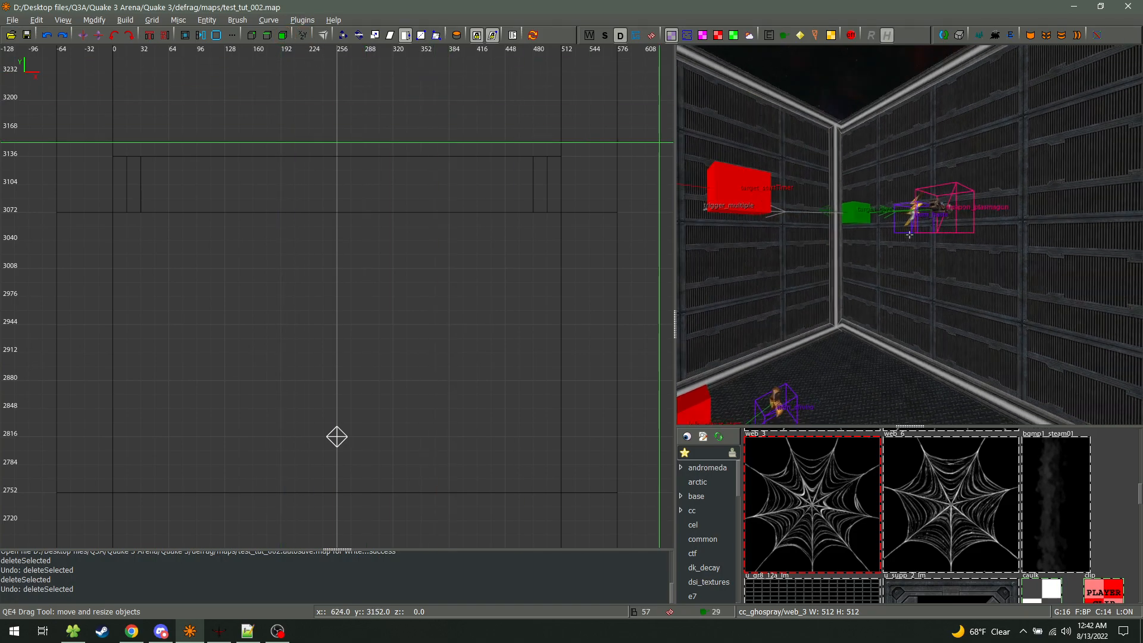
right_click(911, 237)
shift+click(911, 236)
key(q)
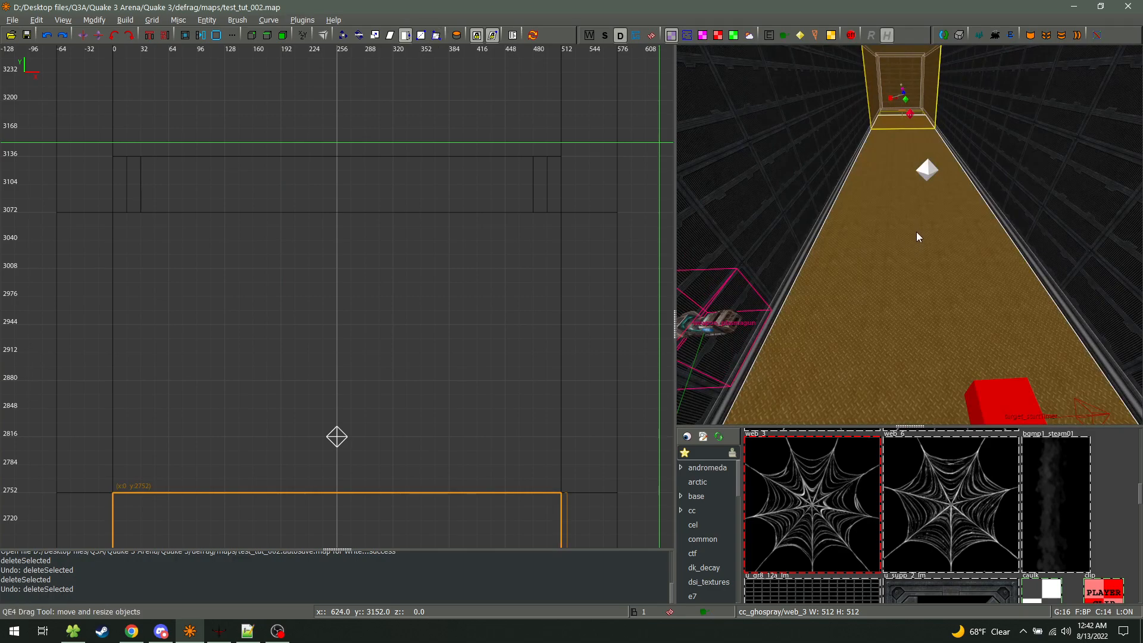
mouse_move(900, 262)
mouse_down()
mouse_move(949, 233)
mouse_move(943, 266)
mouse_up()
key(ctrl+z)
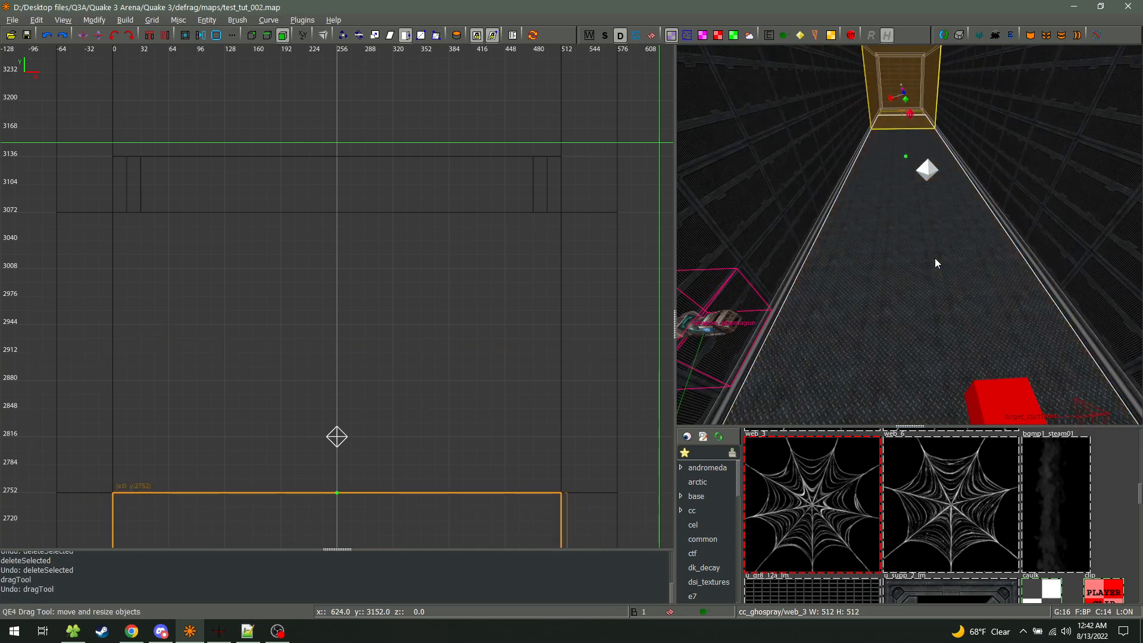
click(934, 251)
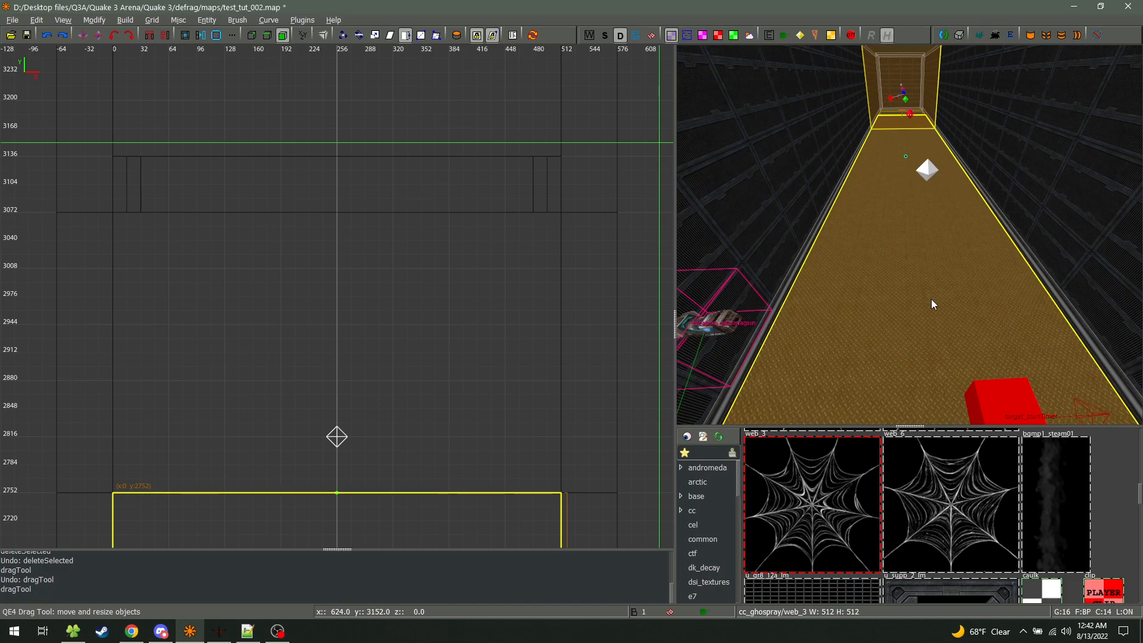
right_click(929, 269)
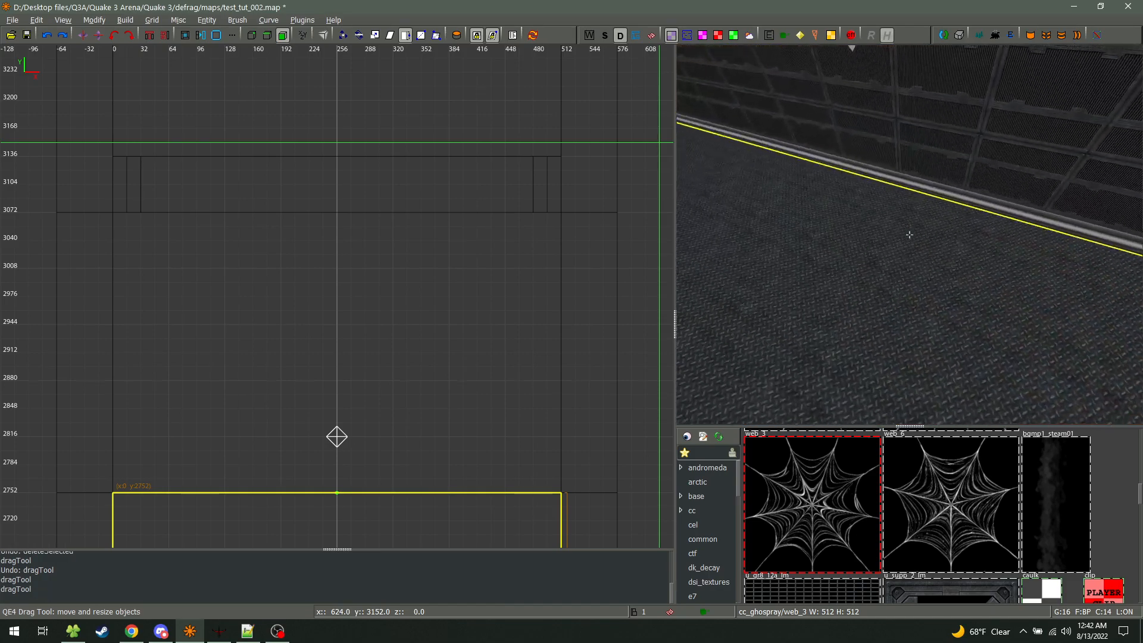
key(Escape)
right_click(909, 235)
Try dragging the inner face of the corridor's long side wall in the 3D view and undo the drag
shift+click(850, 249)
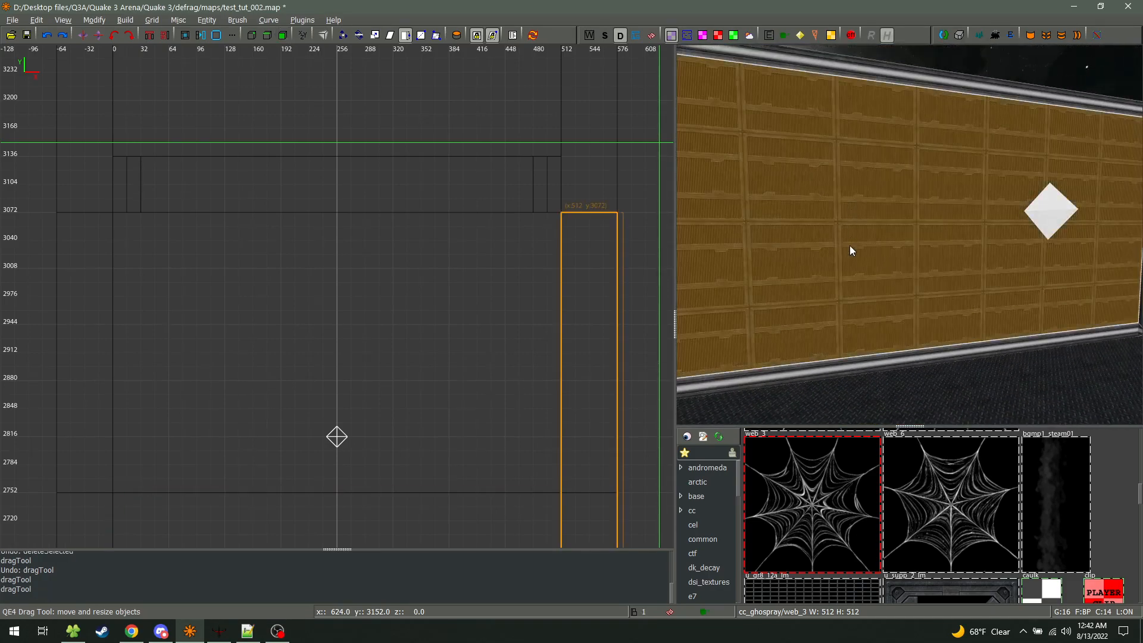
key(f)
mouse_move(865, 238)
mouse_down()
mouse_move(879, 234)
mouse_move(846, 256)
mouse_move(837, 247)
mouse_move(837, 269)
mouse_up()
key(ctrl+z)
key(ctrl+z)
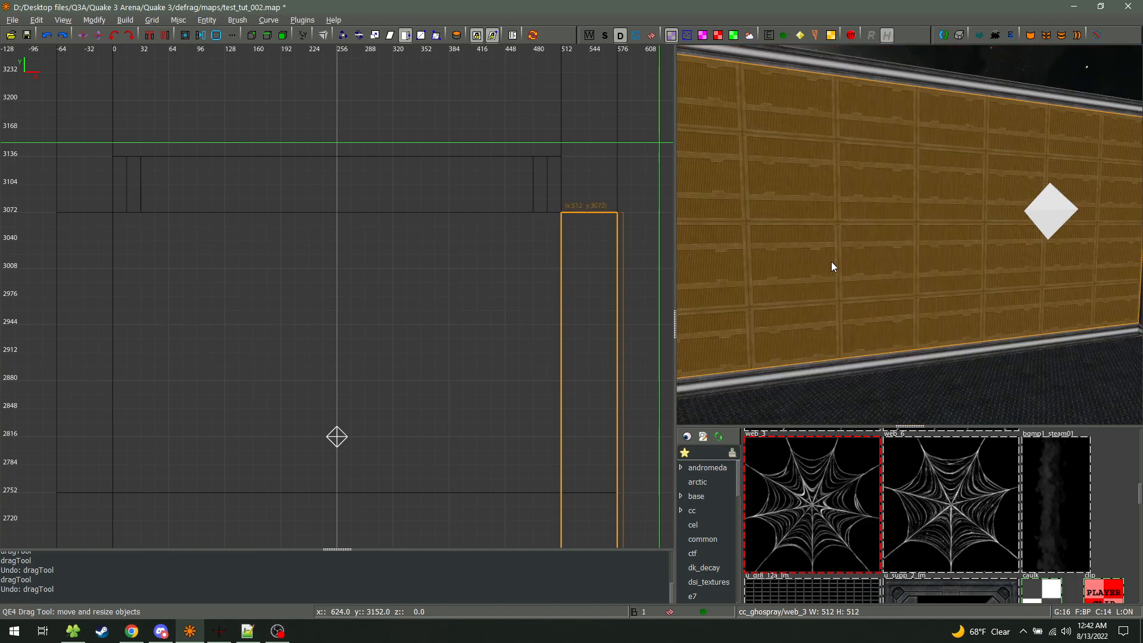
Try dragging the long side wall's inner face in the 2D view while comparing the wall in 3D, and deselect it
right_click(831, 255)
key(s)
right_click(909, 235)
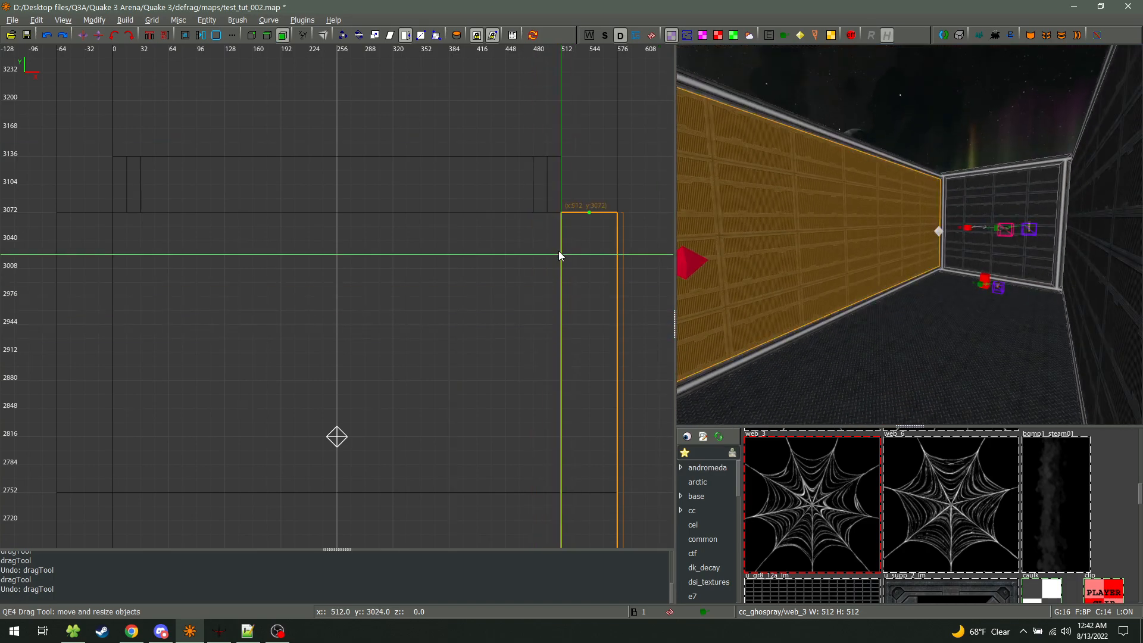
mouse_move(561, 398)
mouse_down()
mouse_move(401, 381)
mouse_move(565, 365)
mouse_move(570, 252)
mouse_move(566, 345)
mouse_move(564, 309)
mouse_move(559, 342)
mouse_move(545, 298)
mouse_move(543, 241)
mouse_move(546, 416)
mouse_move(580, 200)
mouse_move(577, 368)
mouse_move(562, 385)
mouse_move(561, 445)
mouse_up()
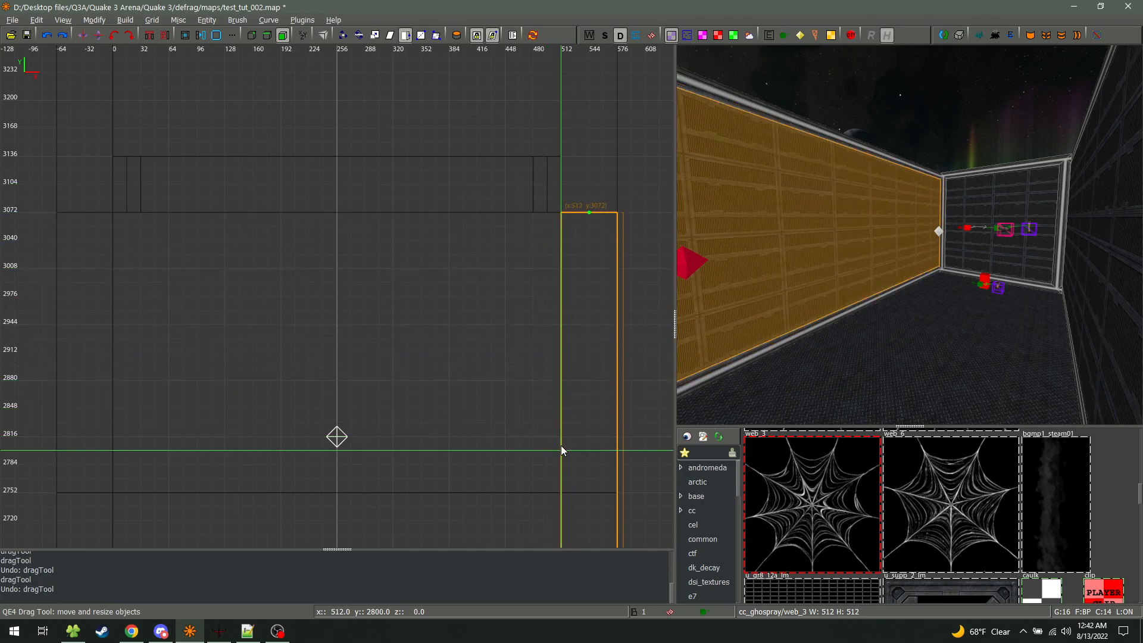
right_click(909, 235)
key(w)
right_click(910, 234)
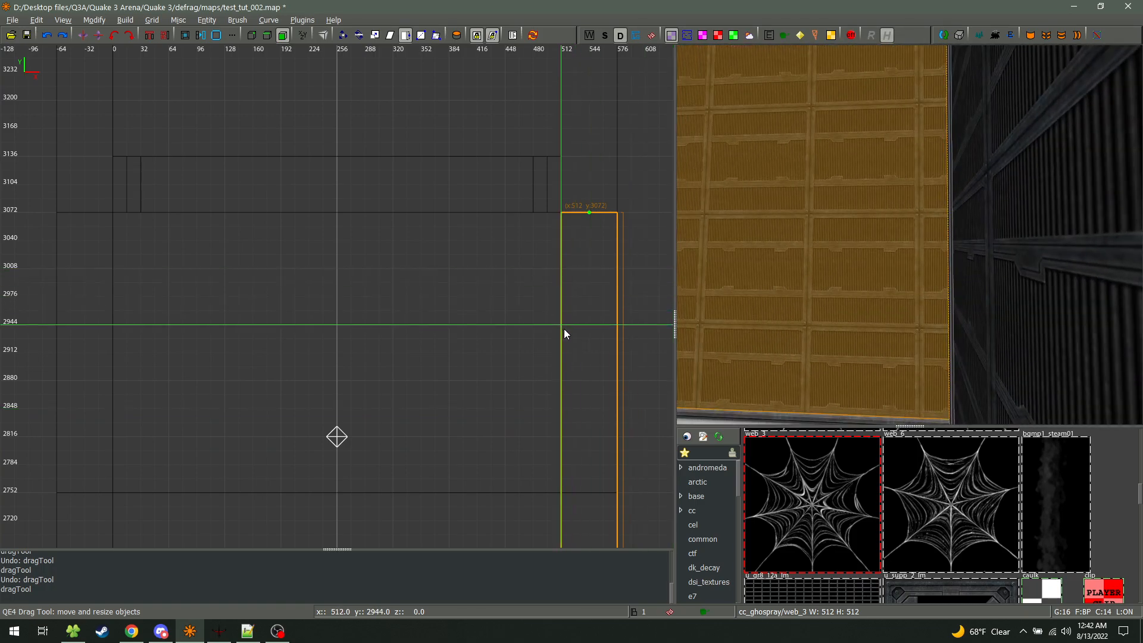
drag(565, 343, 565, 344)
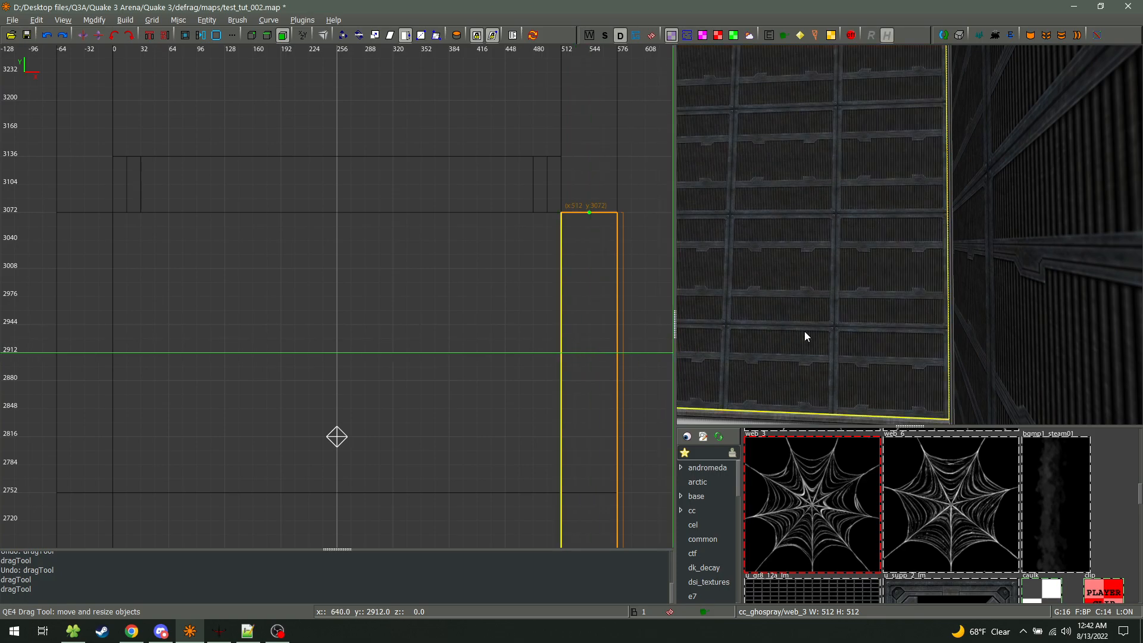
right_click(799, 333)
key(Escape)
Try dragging the inner face of the 448 by 64 end wall brush in the 3D and 2D views, and deselect it
shift+click(910, 235)
right_click(910, 234)
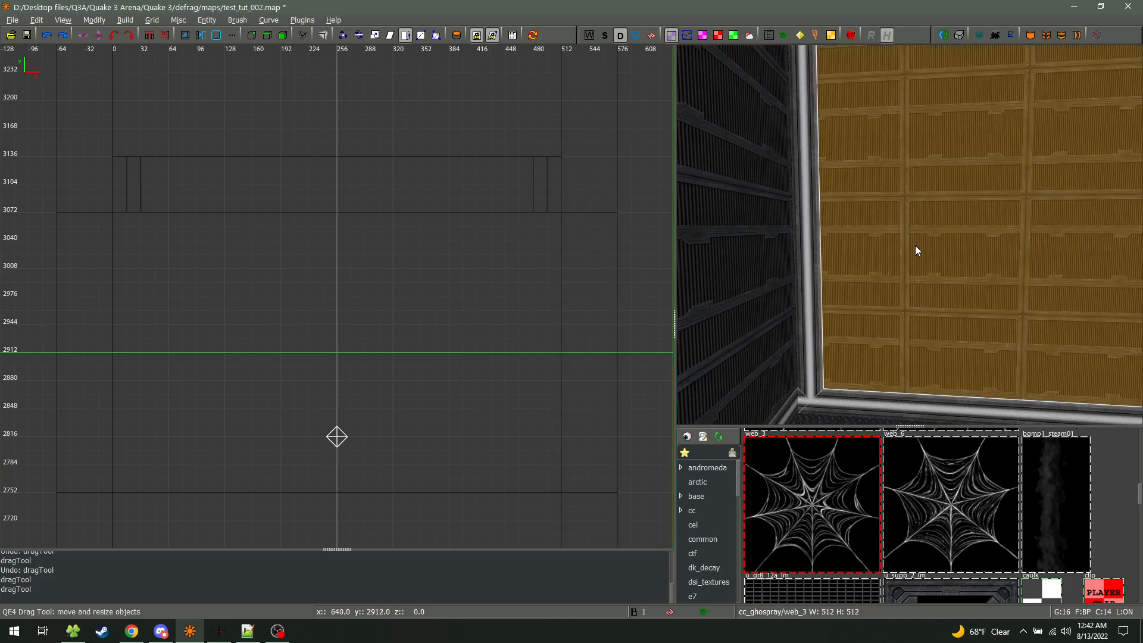
key(f)
shift+click(930, 230)
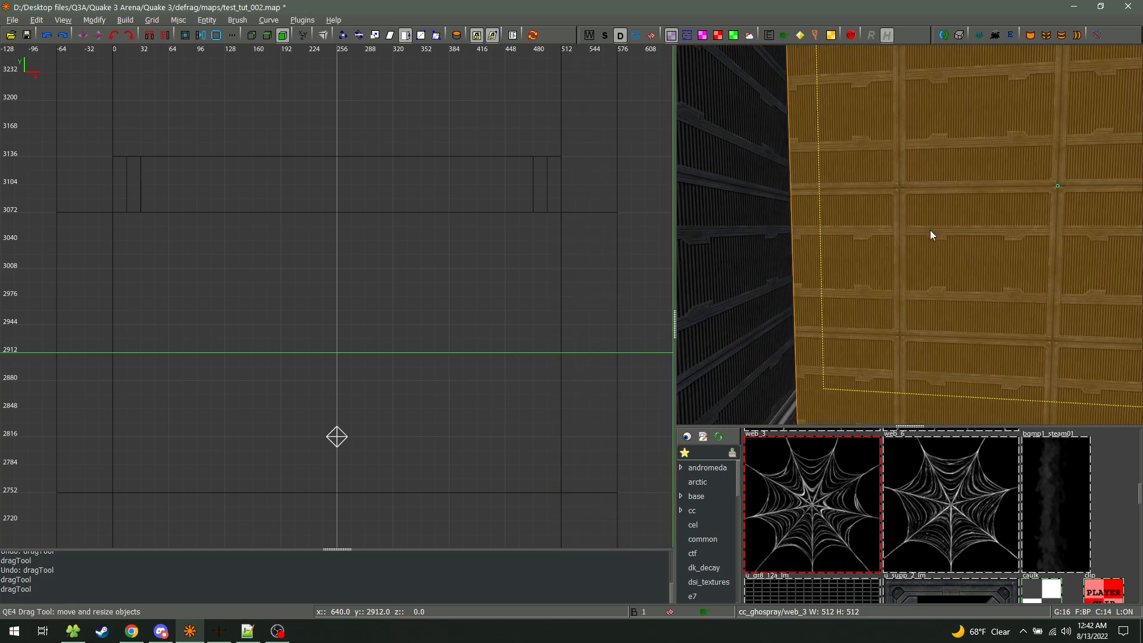
scroll(538, 348, down, 5)
mouse_move(423, 344)
right_down()
mouse_move(331, 212)
mouse_move(437, 440)
right_up()
scroll(437, 417, up, 4)
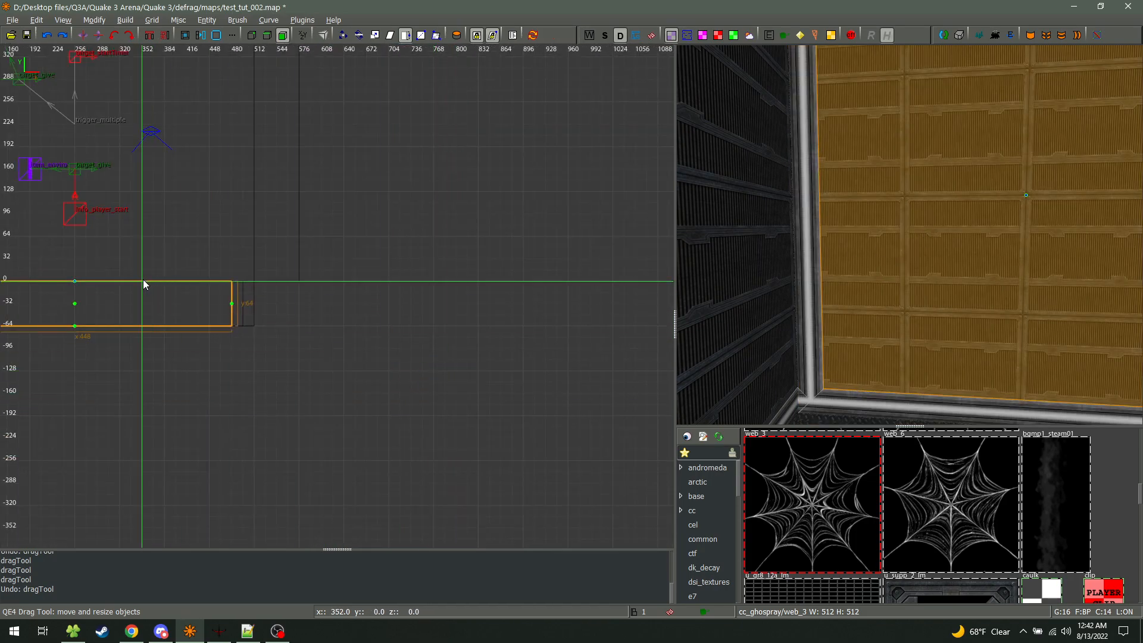
drag(186, 284, 208, 282)
right_click(909, 262)
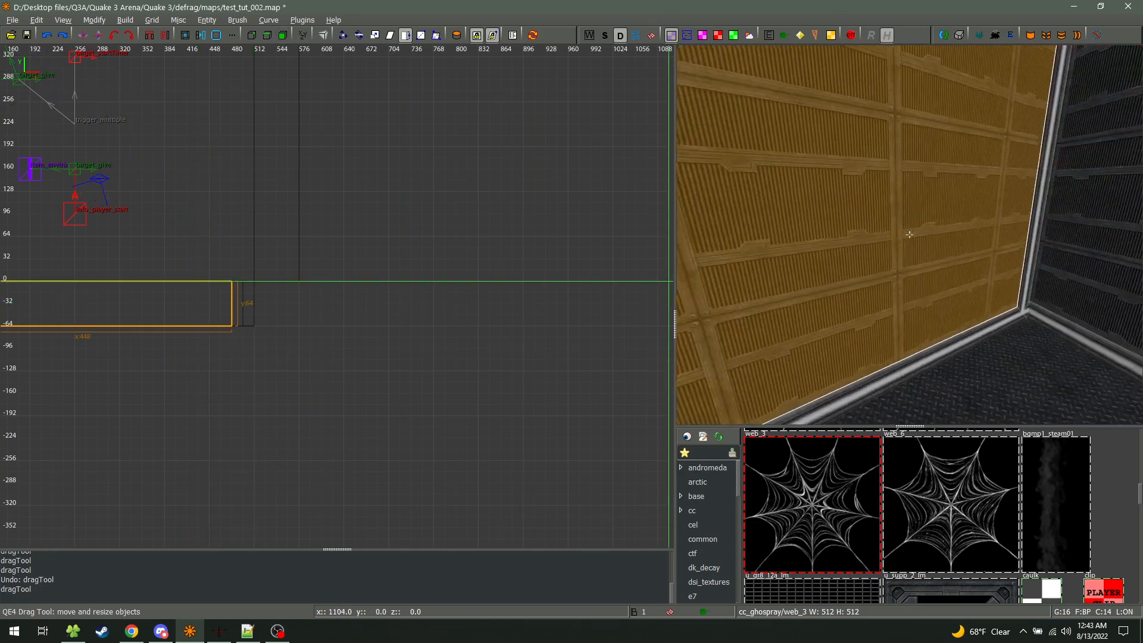
key(Escape)
key(w)
right_click(909, 234)
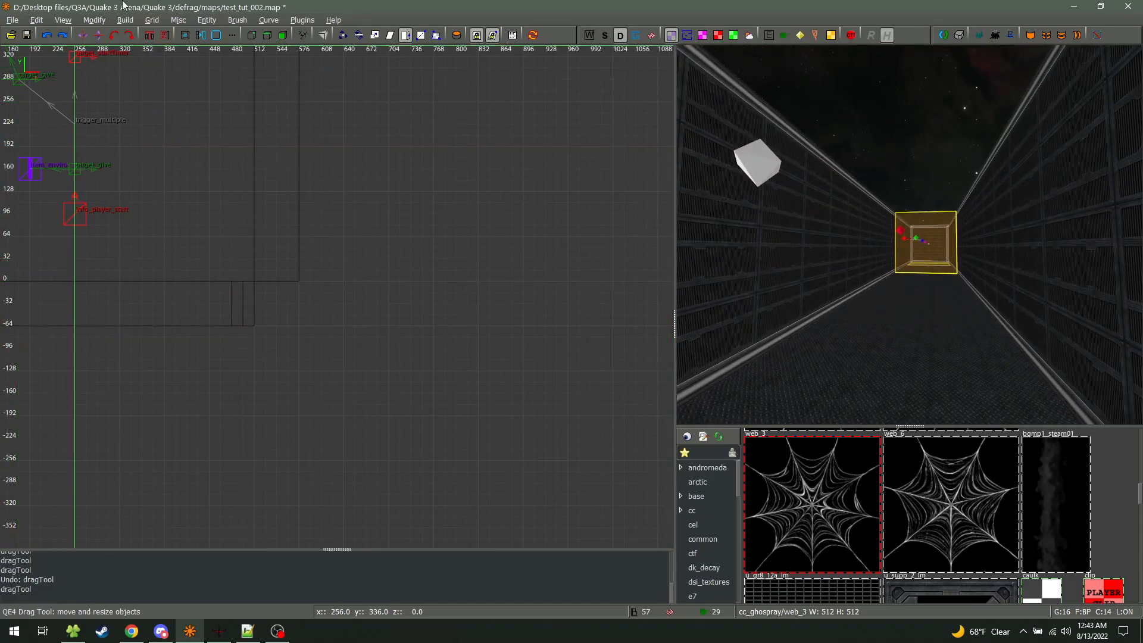
click(302, 36)
click(302, 35)
click(302, 35)
click(302, 35)
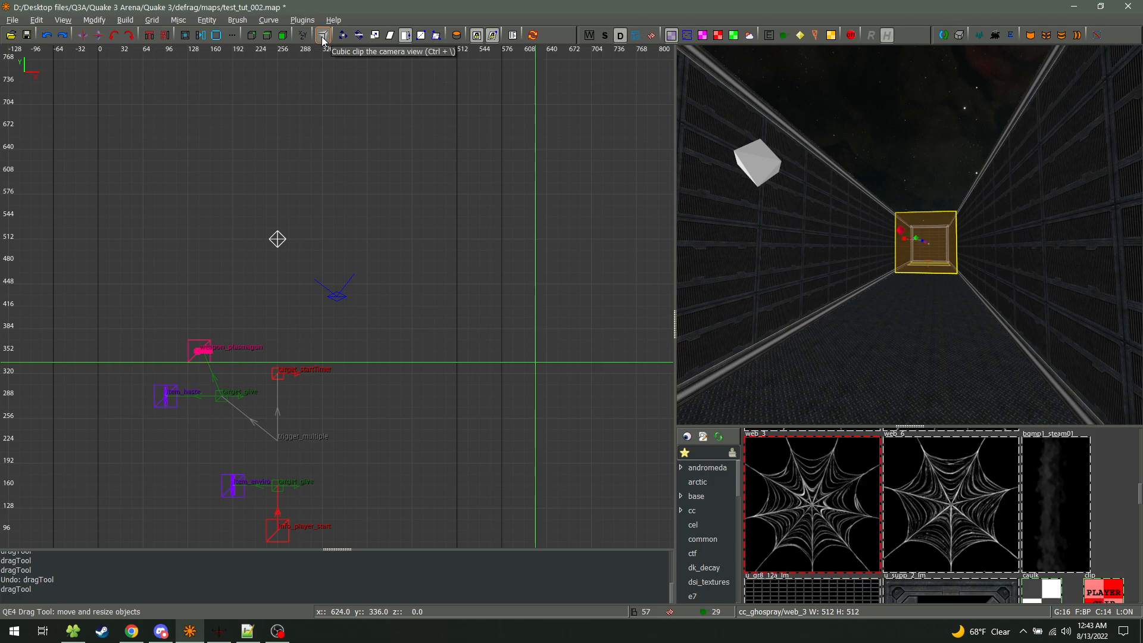
Turn on cubic clipping of the camera view and fly along the corridor to examine the limited draw distance
click(322, 37)
right_click(903, 245)
key(w)
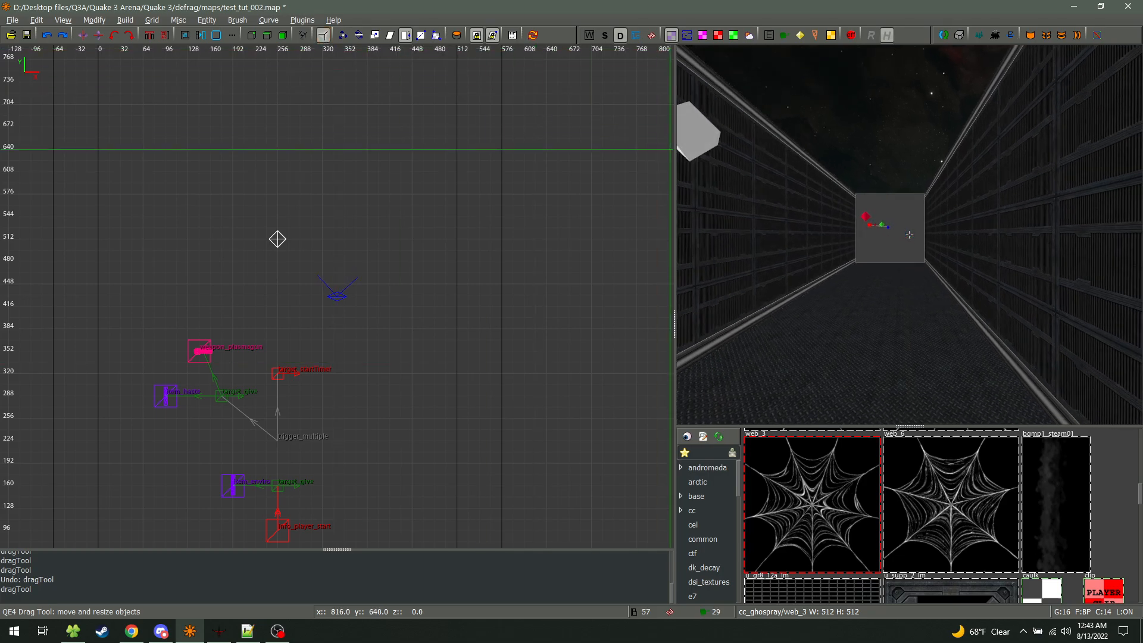
key(w)
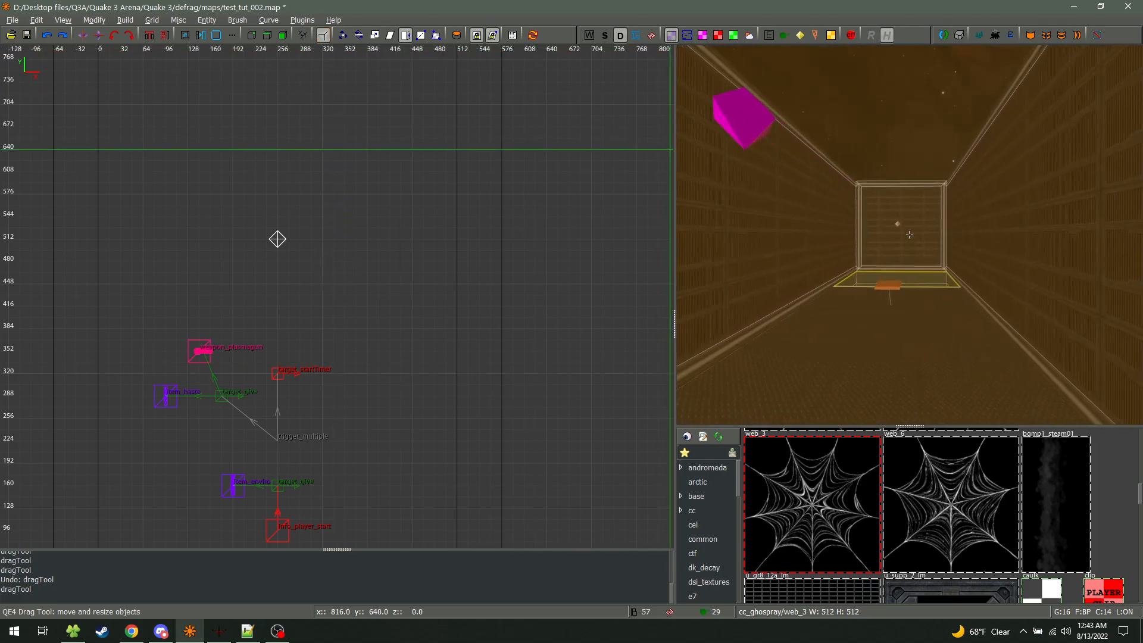
key(s)
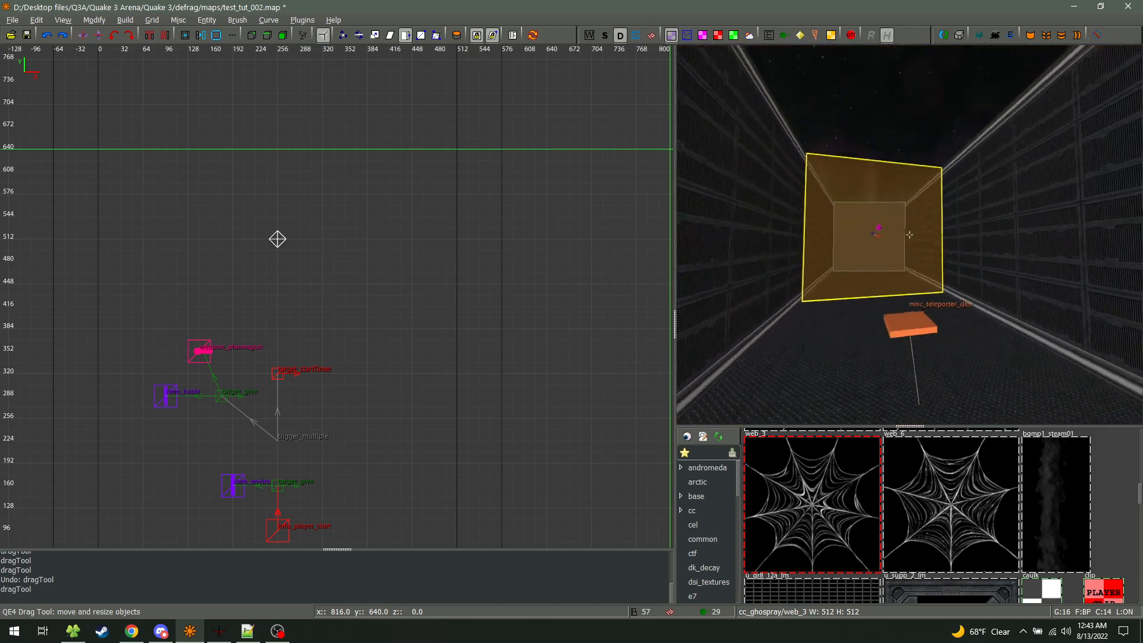
key(w)
key(w)
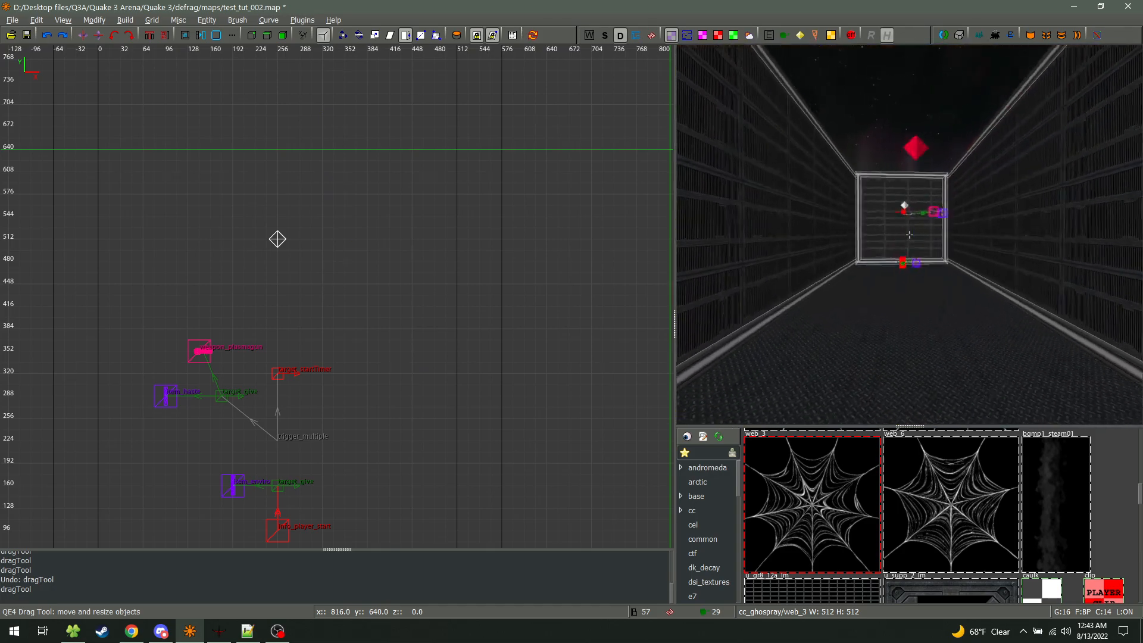
Turn off cubic clipping of the camera view, and select the corridor's long side wall for the Transform tool
right_click(909, 234)
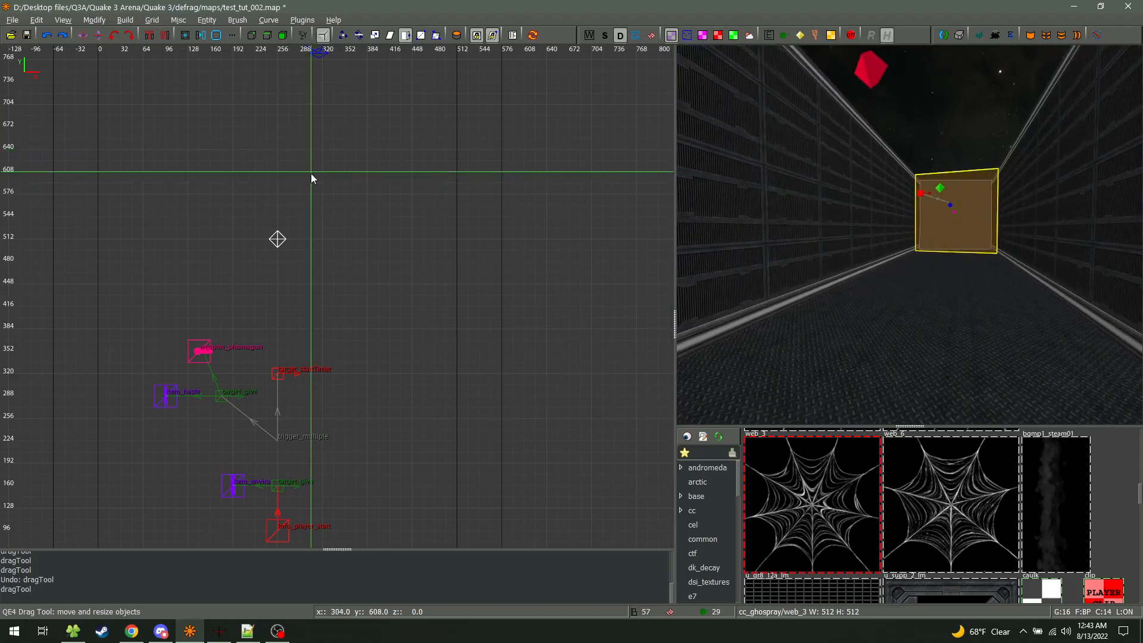
click(322, 35)
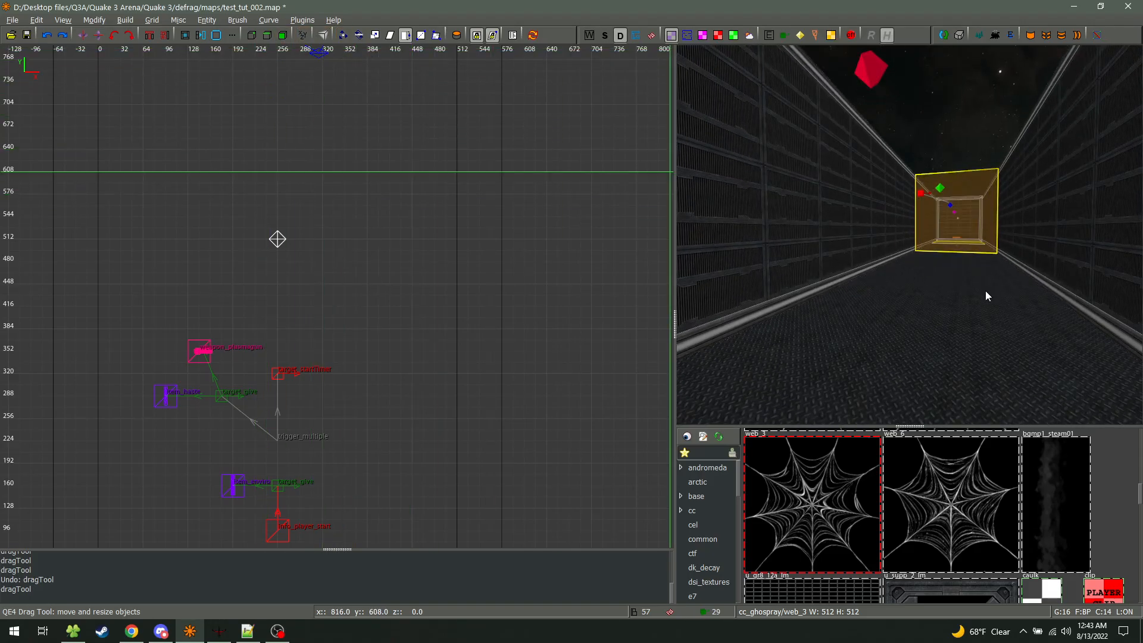
shift+click(822, 203)
key(q)
Try reshaping the long side wall with the Transform tool in the 3D view, and undo the change
right_click(886, 232)
key(d)
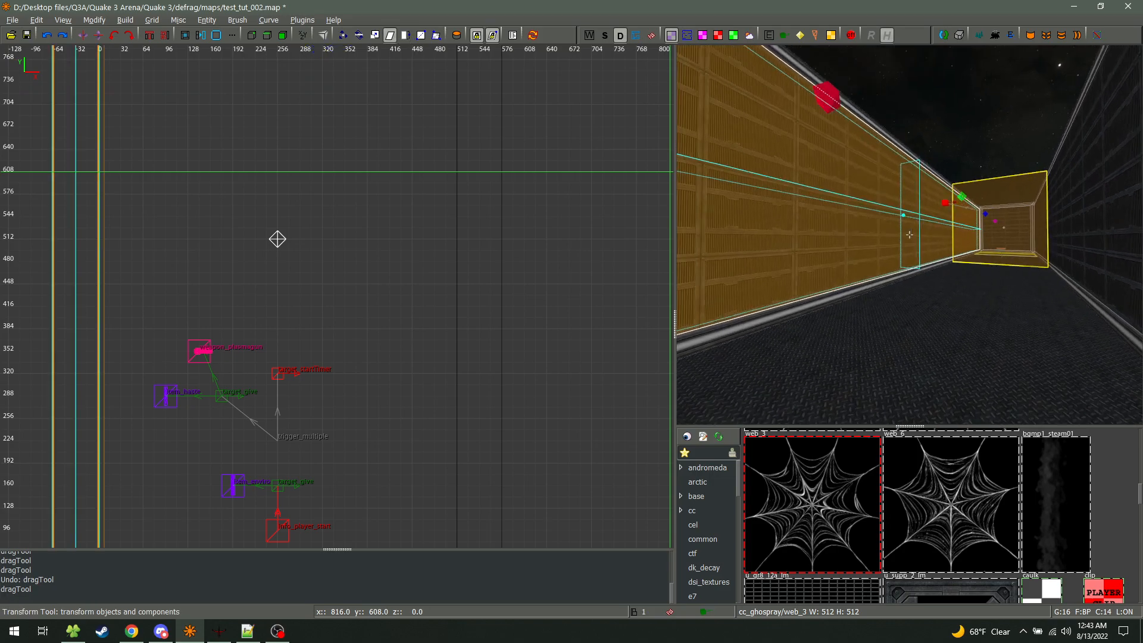
right_click(910, 237)
scroll(392, 417, down, 6)
right_click(910, 235)
key(w)
right_click(910, 235)
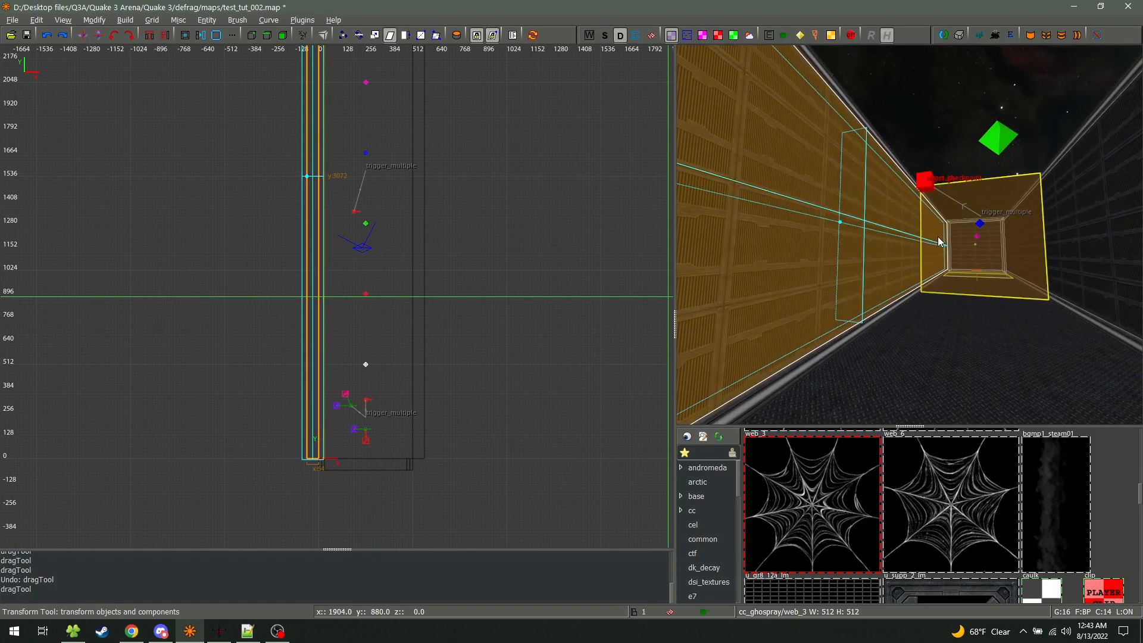
drag(923, 238, 979, 250)
key(ctrl+z)
Try stretching the side wall's inner face in the 2D view with the Transform tool, bring it back, and inspect the handles in 3D
right_click(1058, 274)
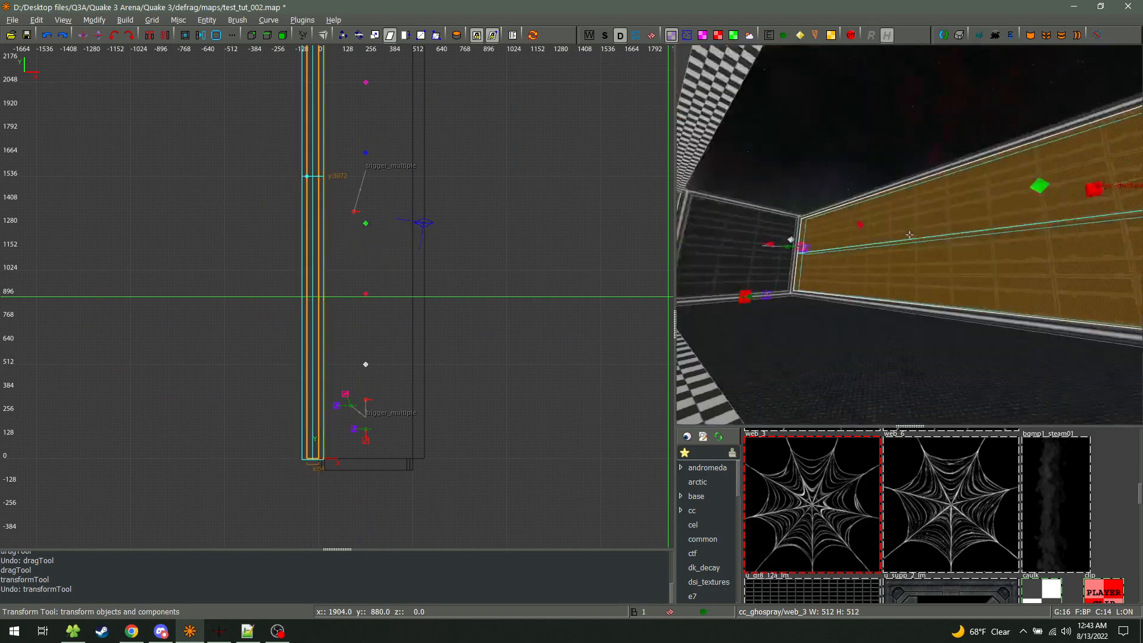
right_click(910, 234)
scroll(271, 310, down, 1)
scroll(321, 245, up, 3)
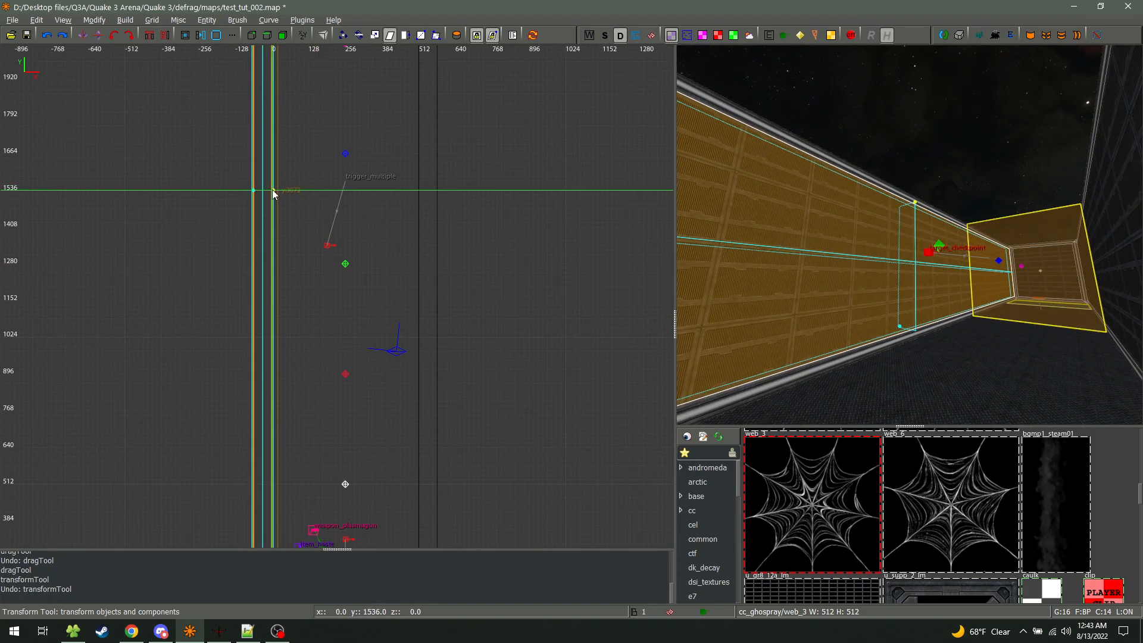
drag(271, 195, 344, 201)
mouse_move(394, 200)
mouse_down()
mouse_move(420, 199)
mouse_move(269, 200)
mouse_up()
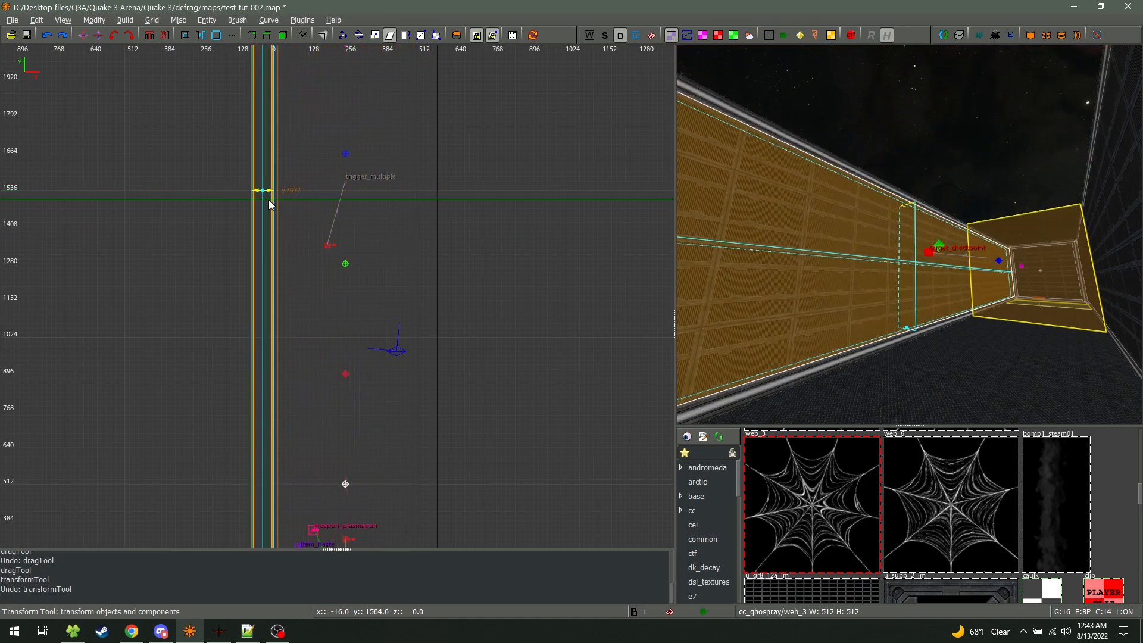
right_click(909, 235)
key(d)
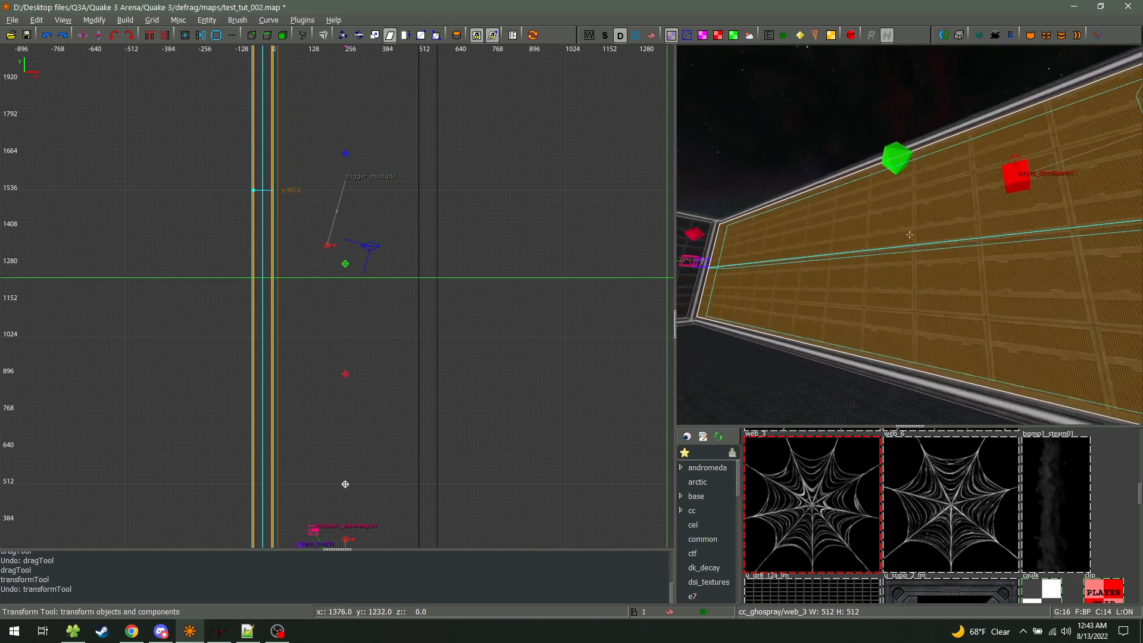
key(a)
right_click(909, 235)
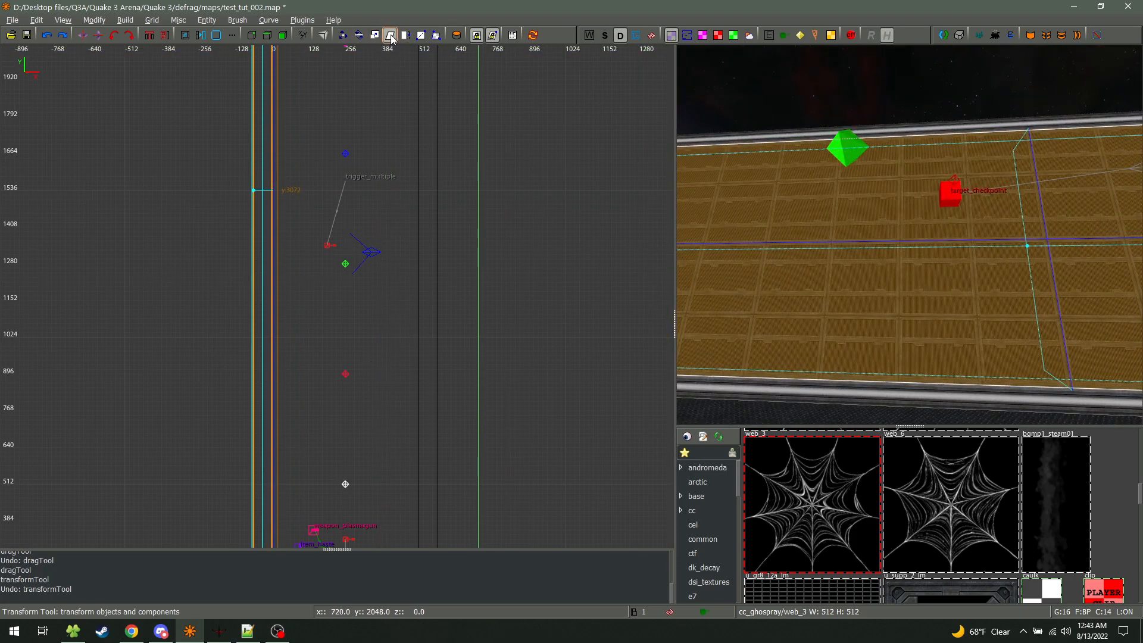
Move the long side wall by -48 units along the Y axis in the 3D view with the Translate tool
click(343, 36)
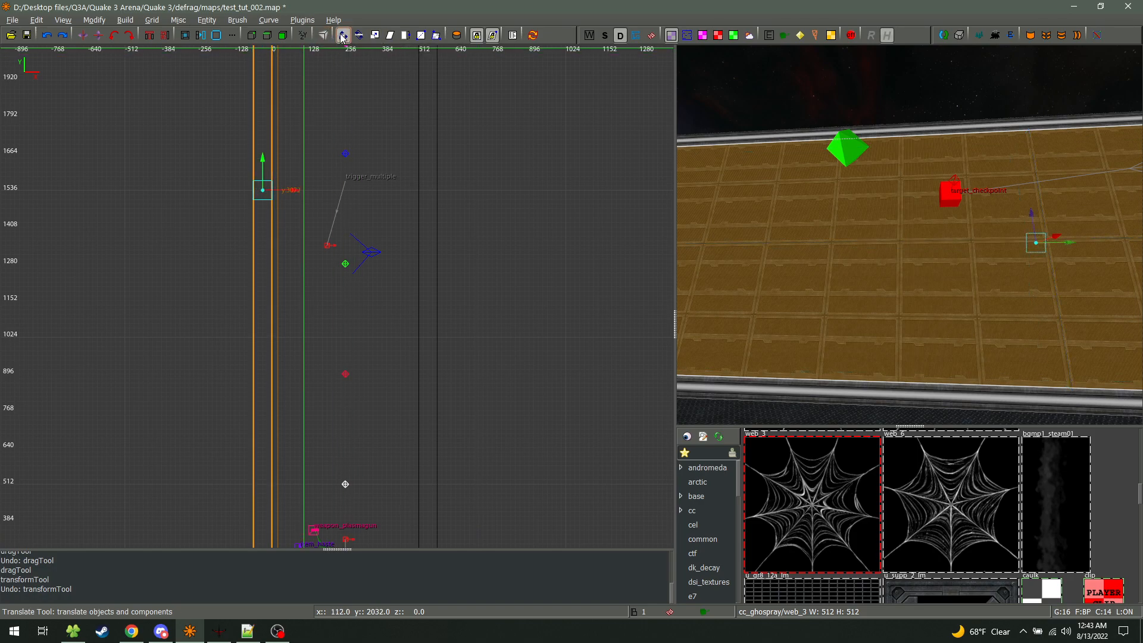
key(y)
key(w)
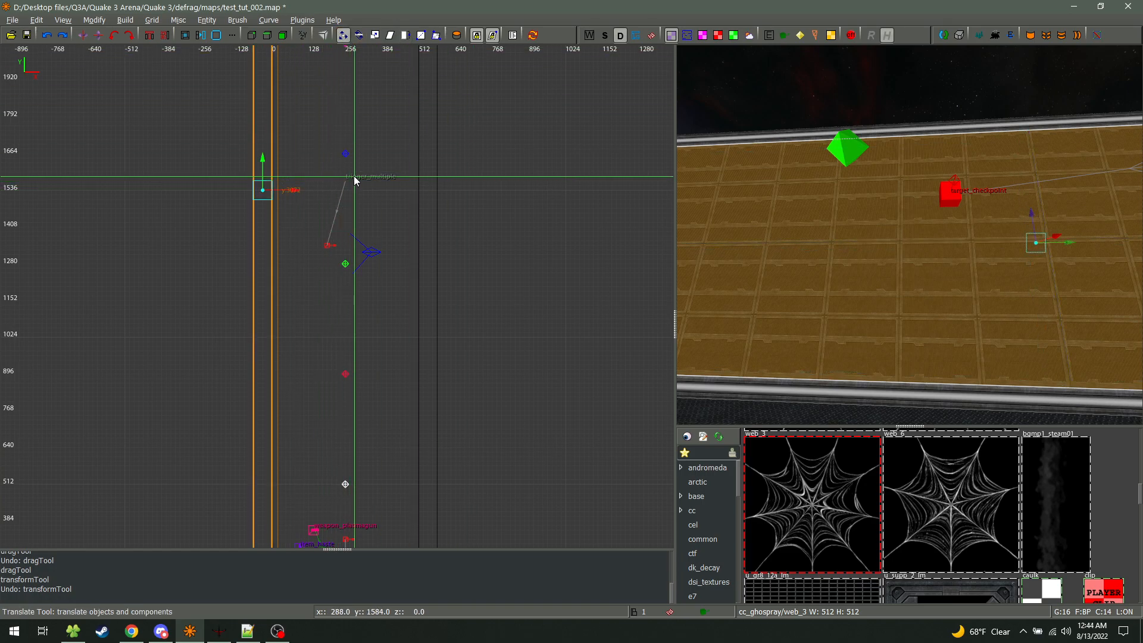
right_click(909, 234)
key(a)
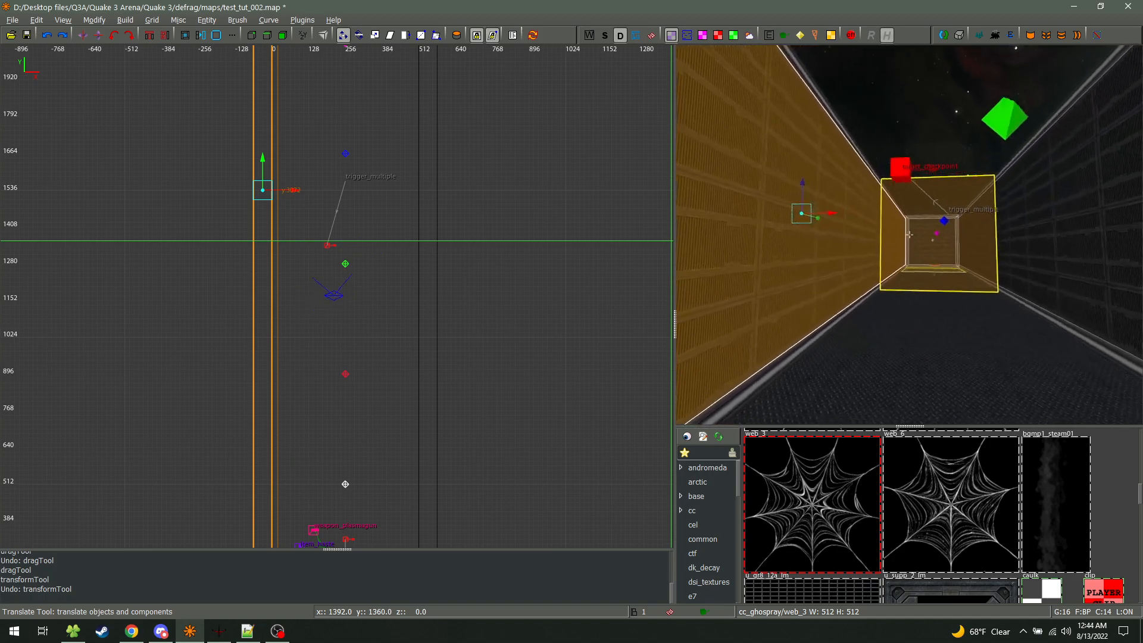
key(w)
mouse_move(784, 219)
mouse_down()
mouse_move(887, 217)
mouse_move(711, 214)
mouse_move(789, 216)
mouse_move(757, 156)
mouse_move(753, 219)
mouse_move(760, 176)
mouse_move(859, 223)
mouse_move(735, 226)
mouse_up()
right_click(881, 230)
key(d)
right_click(880, 230)
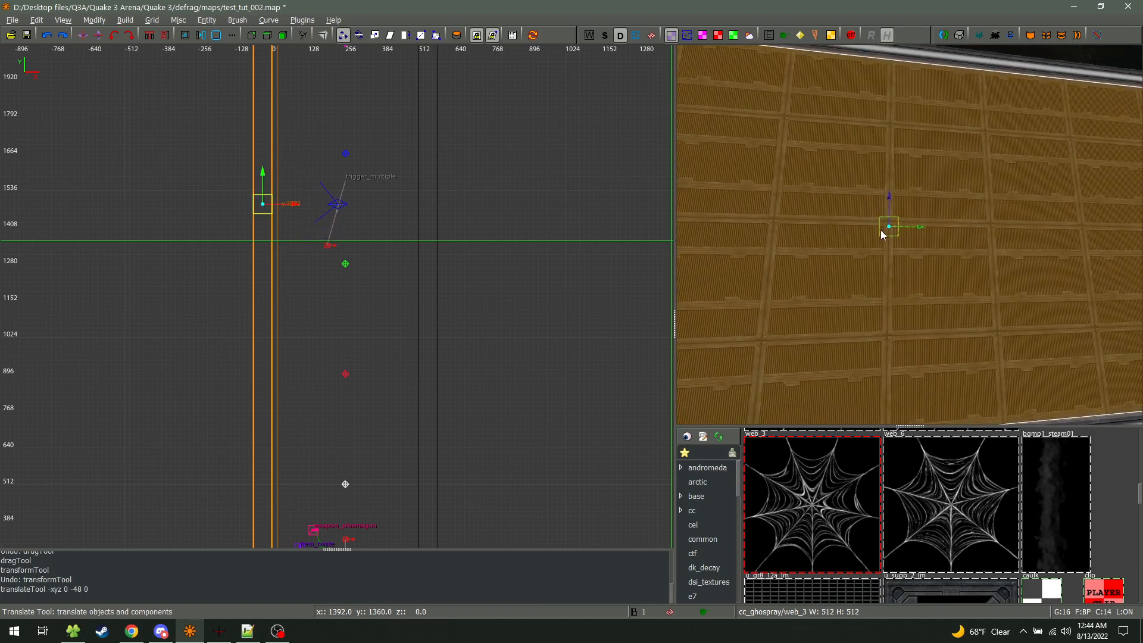
Try moving the wall 32 units in Z and in Y, then -16 and -160 in Y, and undo the last two moves
mouse_move(891, 225)
mouse_down()
mouse_move(781, 253)
mouse_move(740, 313)
mouse_move(735, 240)
mouse_move(732, 291)
mouse_up()
mouse_move(925, 286)
mouse_down()
mouse_move(1001, 284)
mouse_move(917, 291)
mouse_up()
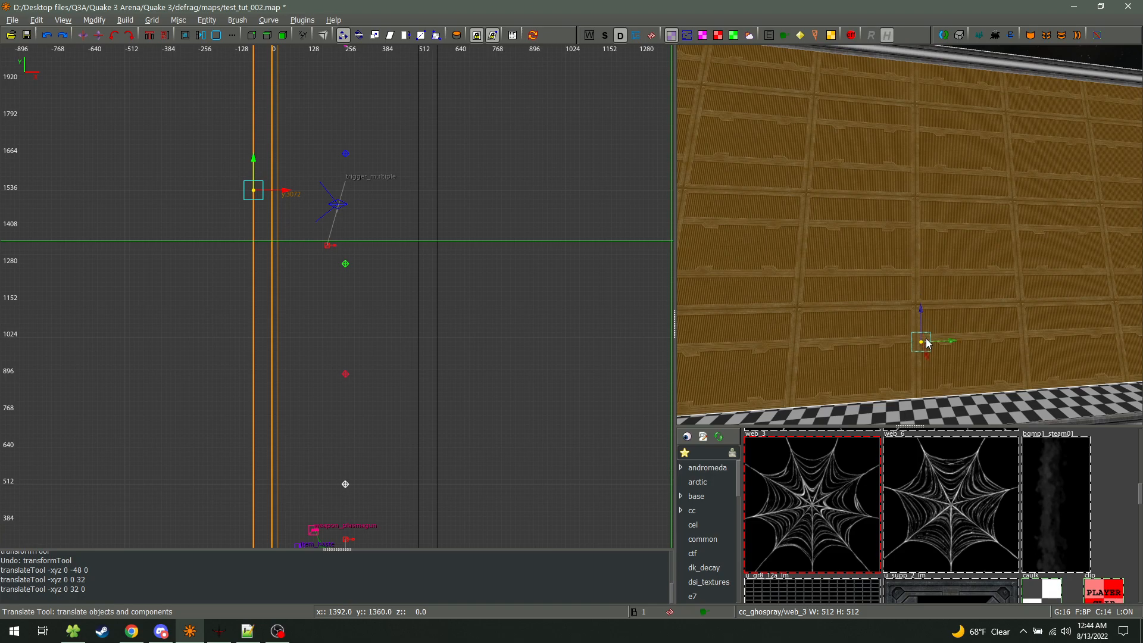
mouse_move(941, 338)
mouse_down()
mouse_move(973, 342)
mouse_move(929, 340)
mouse_up()
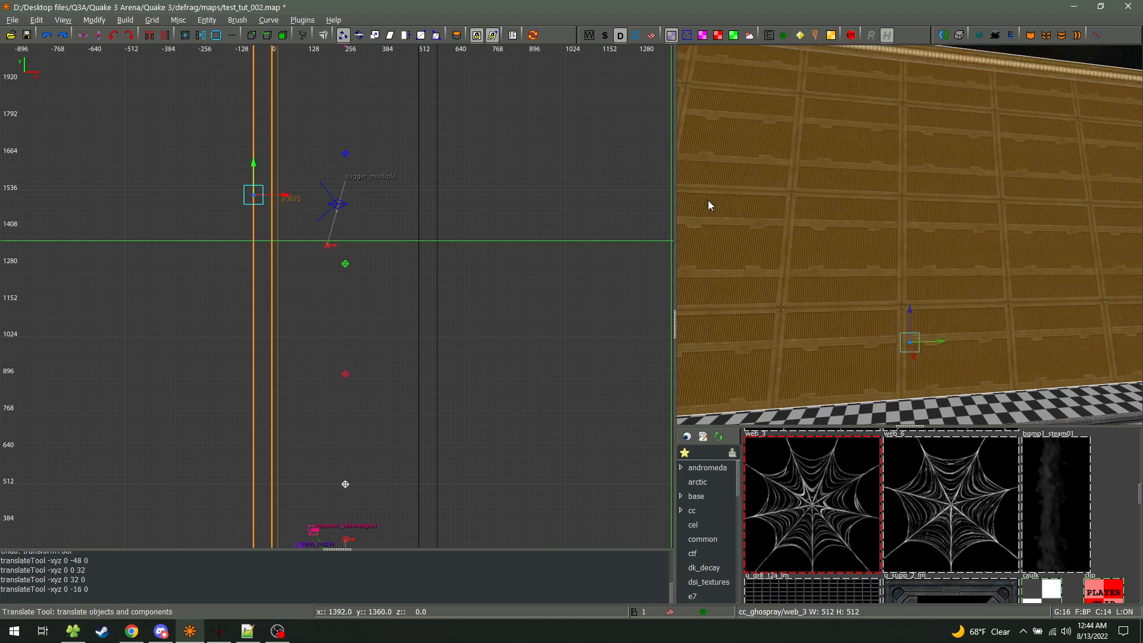
drag(940, 340, 829, 336)
key(shift+t)
key(ctrl+z)
key(ctrl+z)
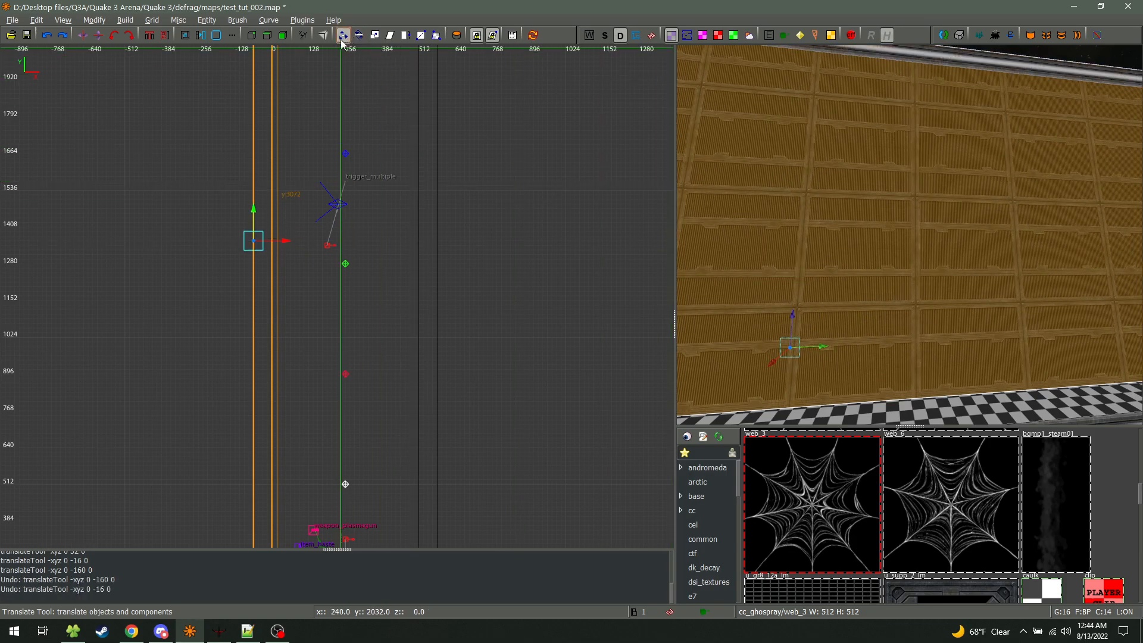
Try rotating the long side wall slightly about the Z axis with the Rotate tool, and undo the rotation
click(360, 35)
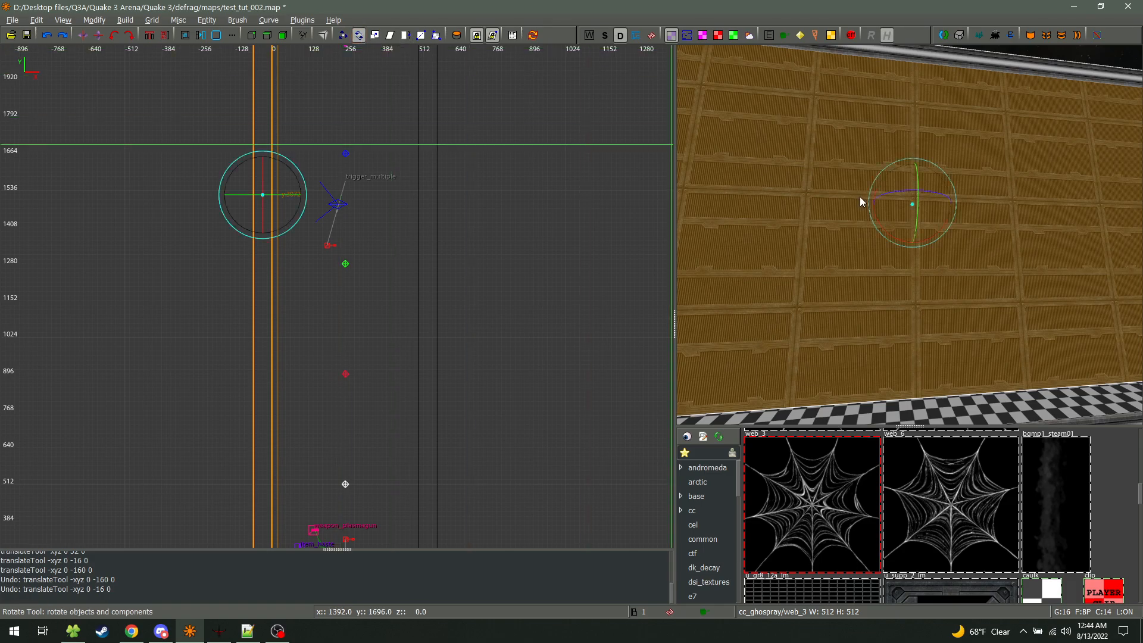
mouse_move(944, 199)
mouse_down()
mouse_move(945, 224)
mouse_move(852, 158)
mouse_move(917, 173)
mouse_move(955, 165)
mouse_up()
key(ctrl+z)
Try scaling the wall by 1.04167 and 1.07 in Y and 1.14286 in Z, and undo the last two scalings
click(405, 36)
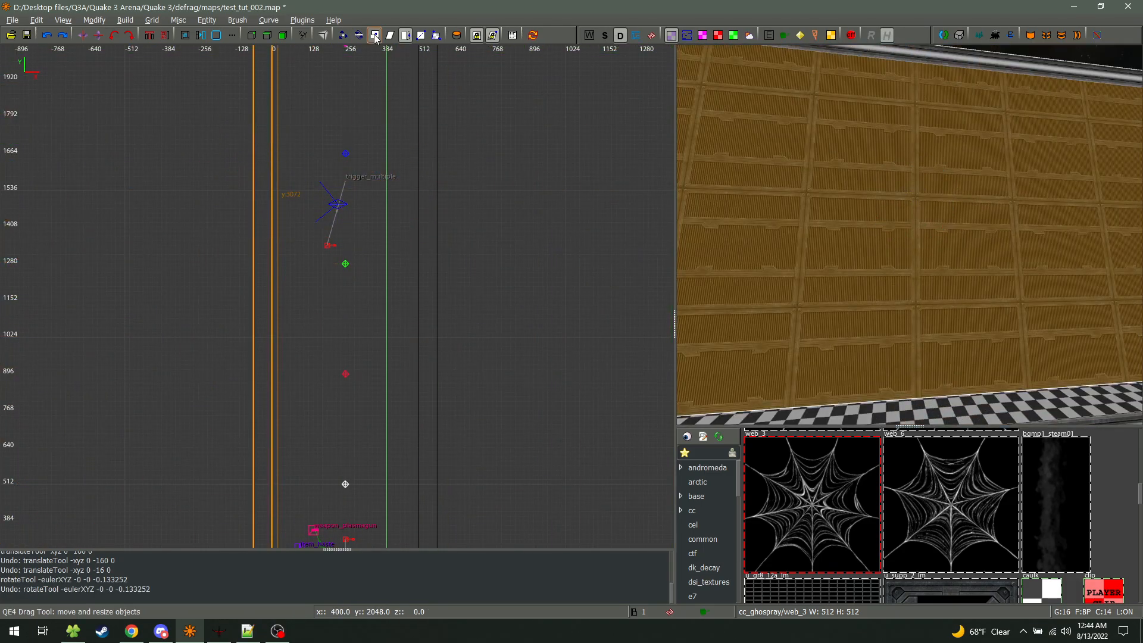
click(374, 35)
right_drag(818, 154, 918, 214)
mouse_move(939, 216)
mouse_down()
mouse_move(1055, 220)
mouse_move(952, 217)
mouse_move(1035, 195)
mouse_move(648, 191)
mouse_move(1037, 185)
mouse_move(370, 212)
mouse_move(1072, 250)
mouse_move(938, 296)
mouse_move(915, 228)
mouse_move(913, 135)
mouse_move(902, 192)
mouse_move(905, 105)
mouse_move(904, 174)
mouse_up()
scroll(368, 305, down, 1)
scroll(368, 305, down, 1)
key(ctrl+z)
key(ctrl+z)
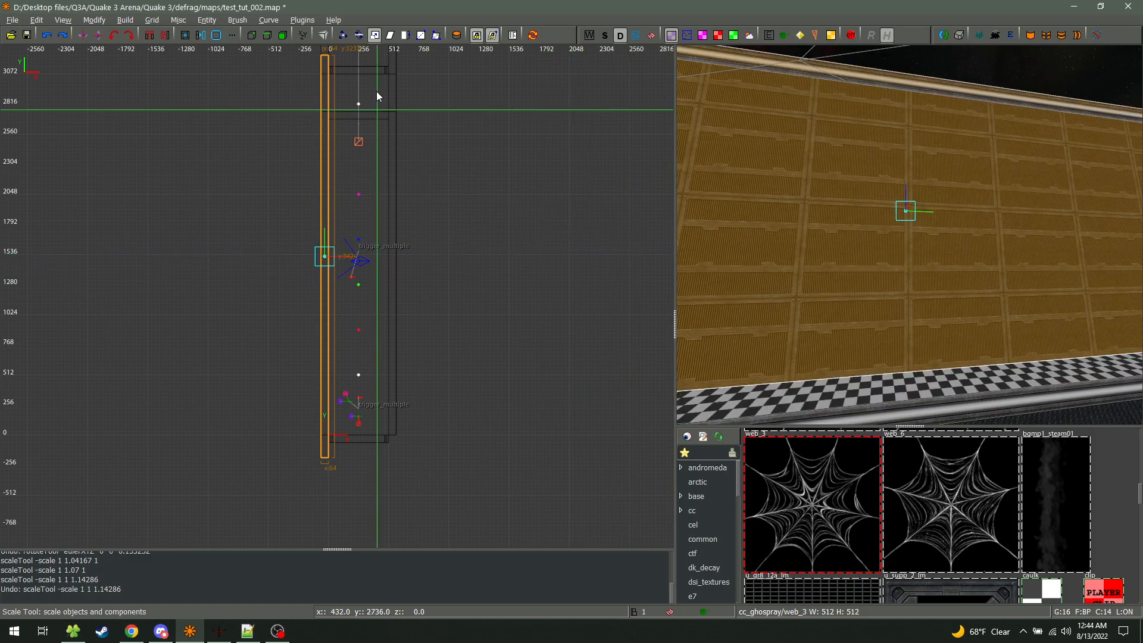
Try stretching the side wall's inner face about 350 units across the corridor with the Transform tool, and inspect the wall in 3D
click(390, 36)
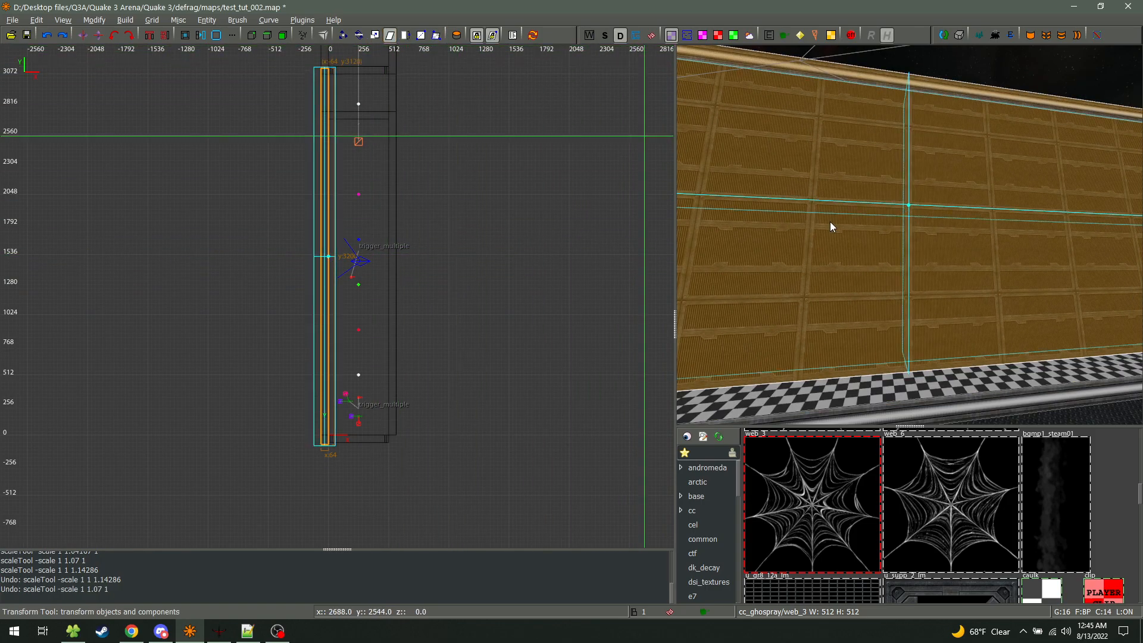
right_click(829, 224)
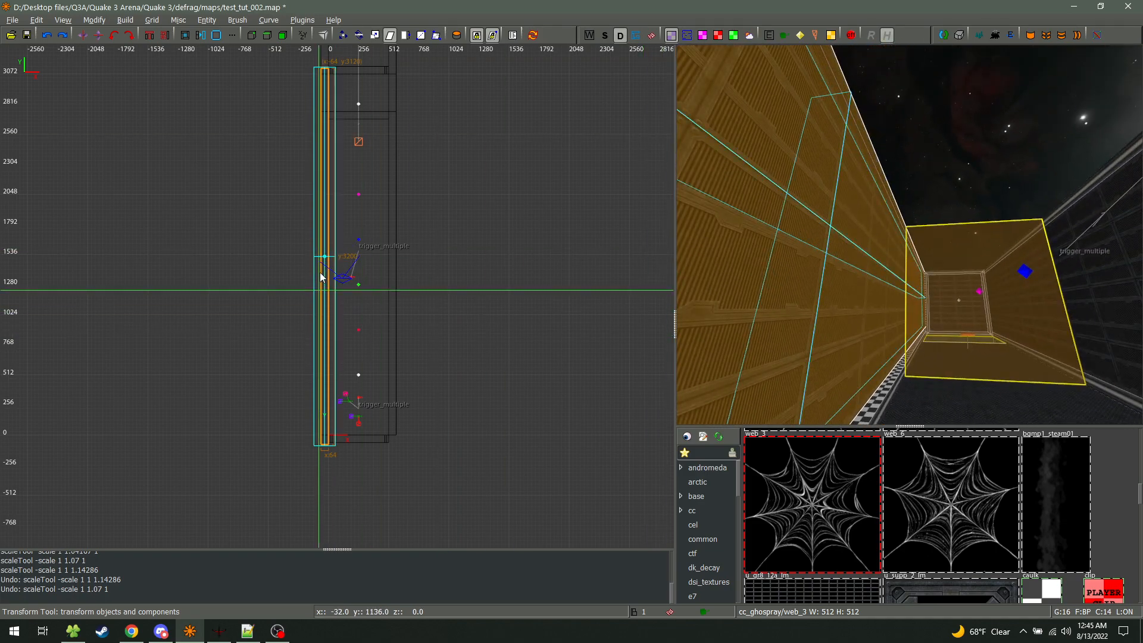
scroll(328, 264, up, 2)
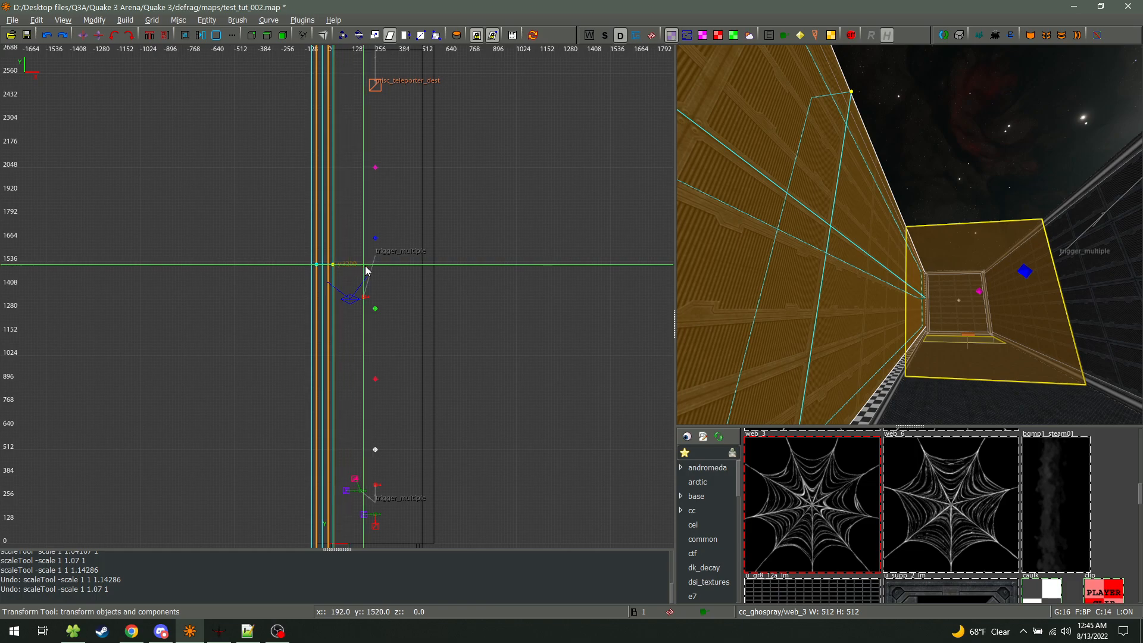
scroll(310, 265, up, 3)
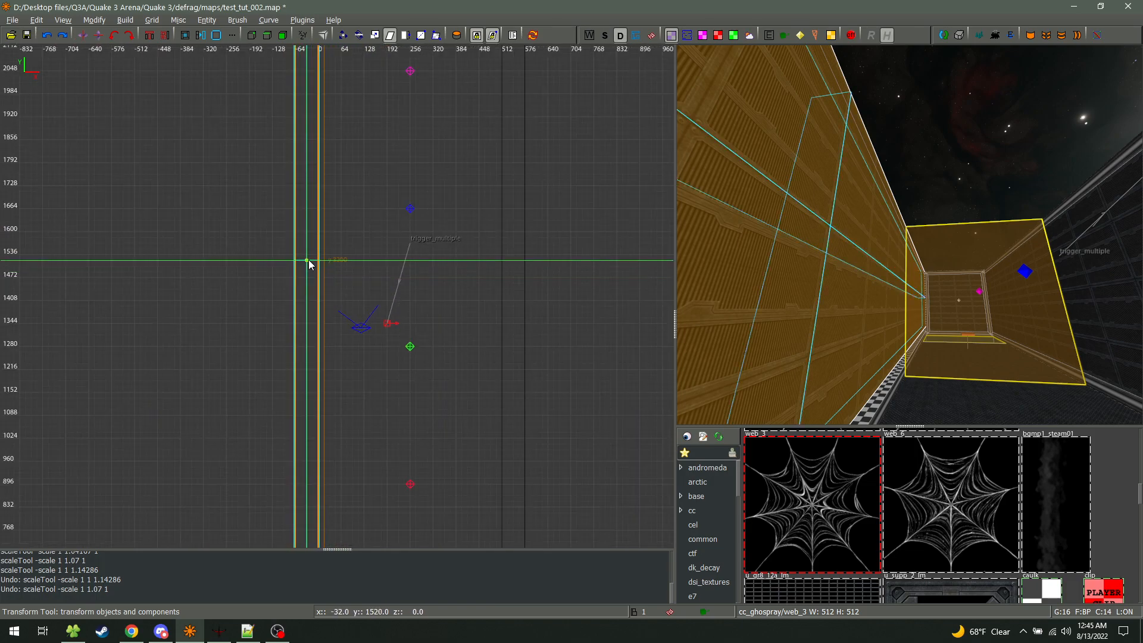
drag(317, 264, 445, 260)
right_click(877, 207)
key(s)
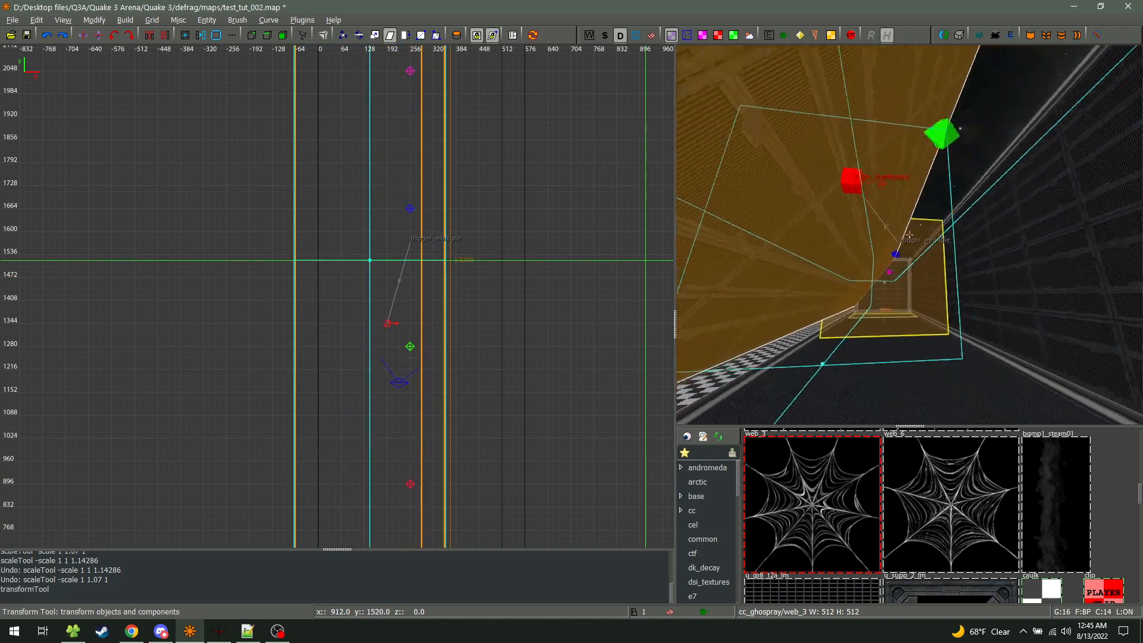
key(d)
key(a)
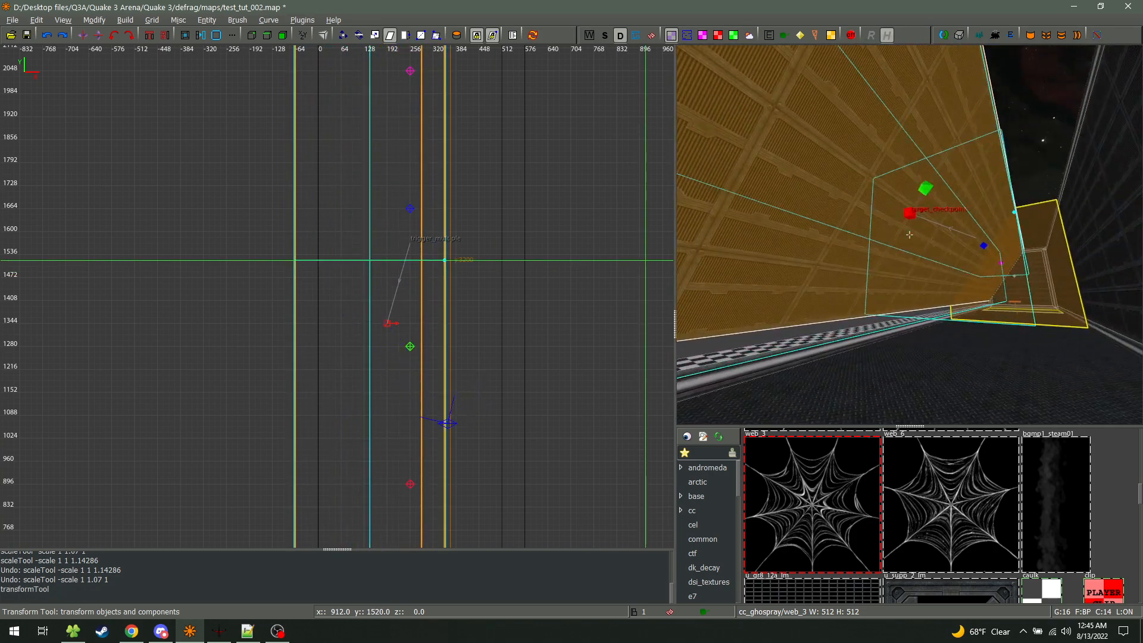
key(d)
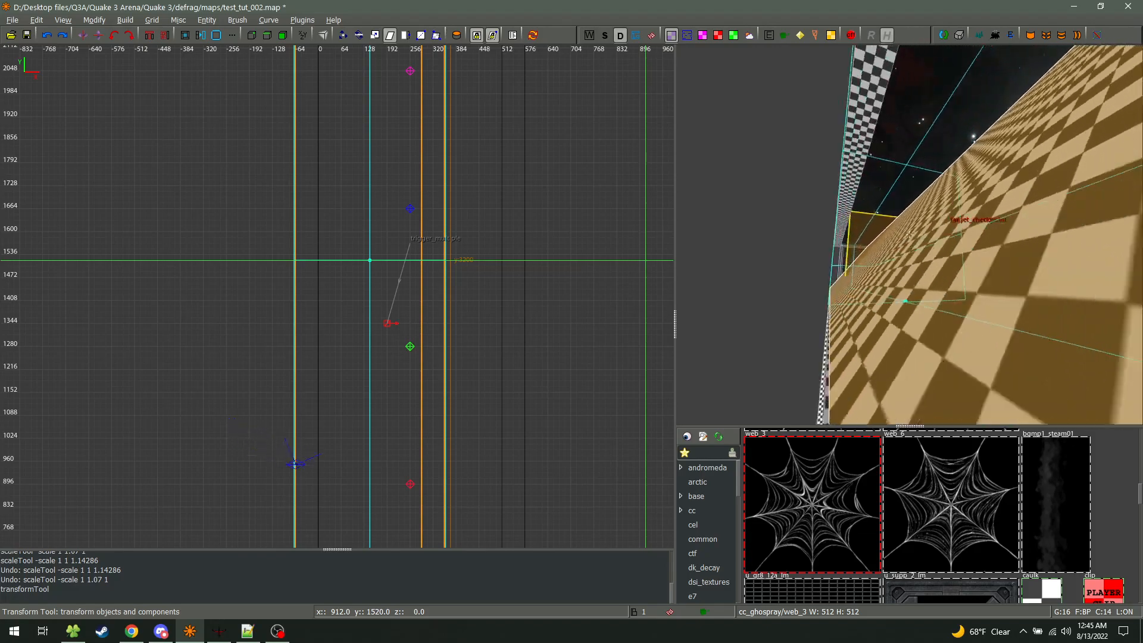
Undo the wall's last transform, its remaining scaling, and the 32-unit moves in Y and Z
key(ctrl+z)
key(ctrl+z)
key(ctrl+z)
key(ctrl+z)
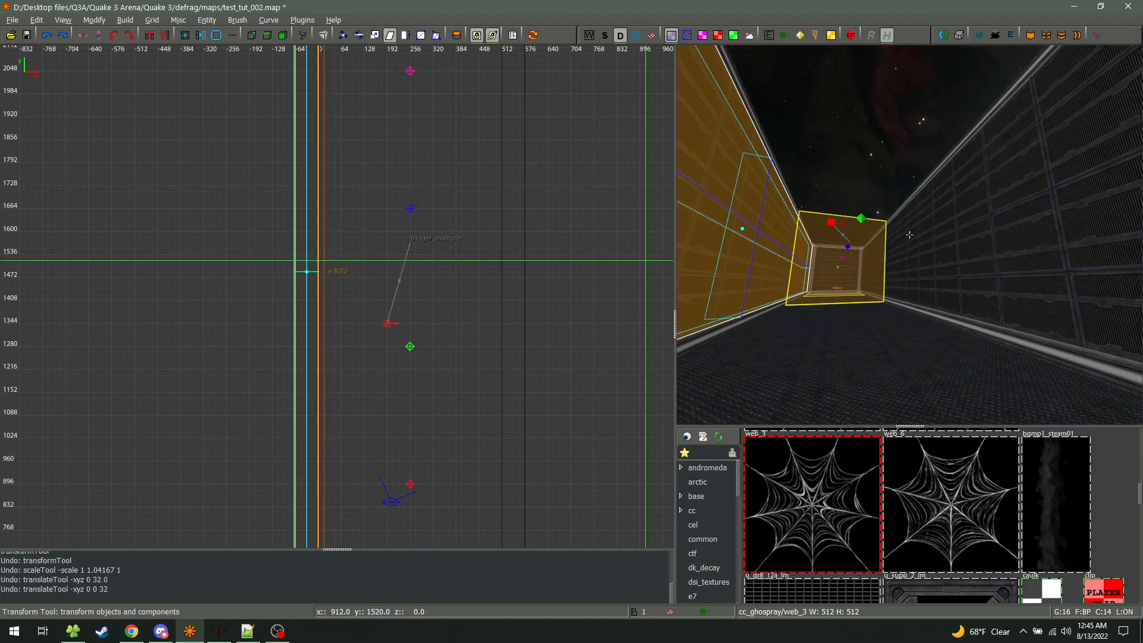
right_click(909, 234)
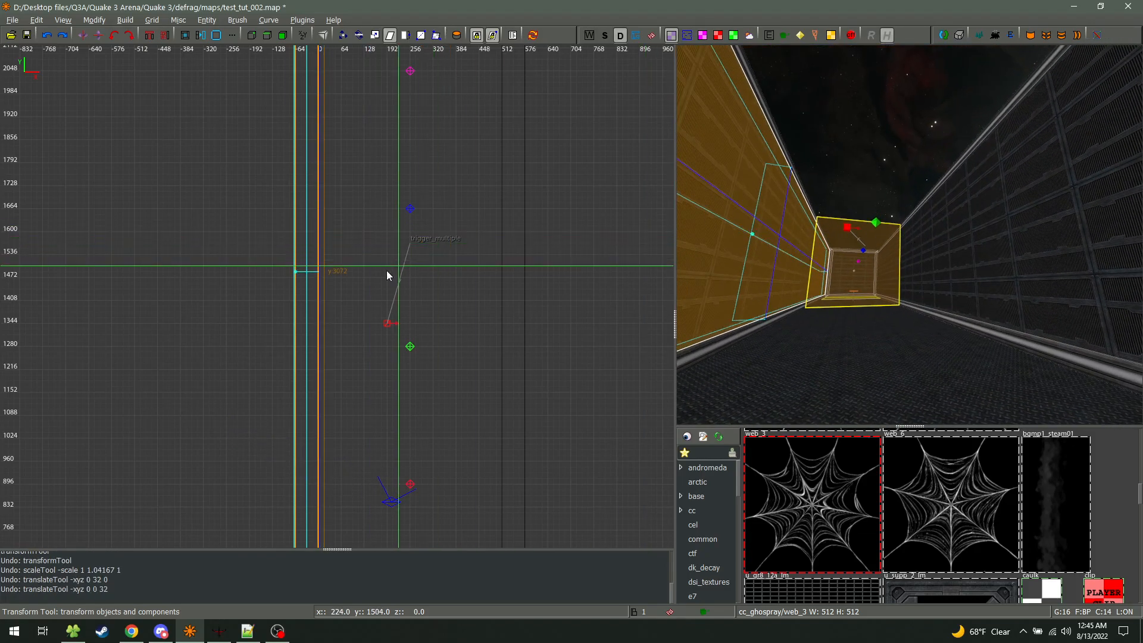
Show the long side wall's edge handles, try dragging its inner edge in the 2D view, and return to the Drag tool
key(e)
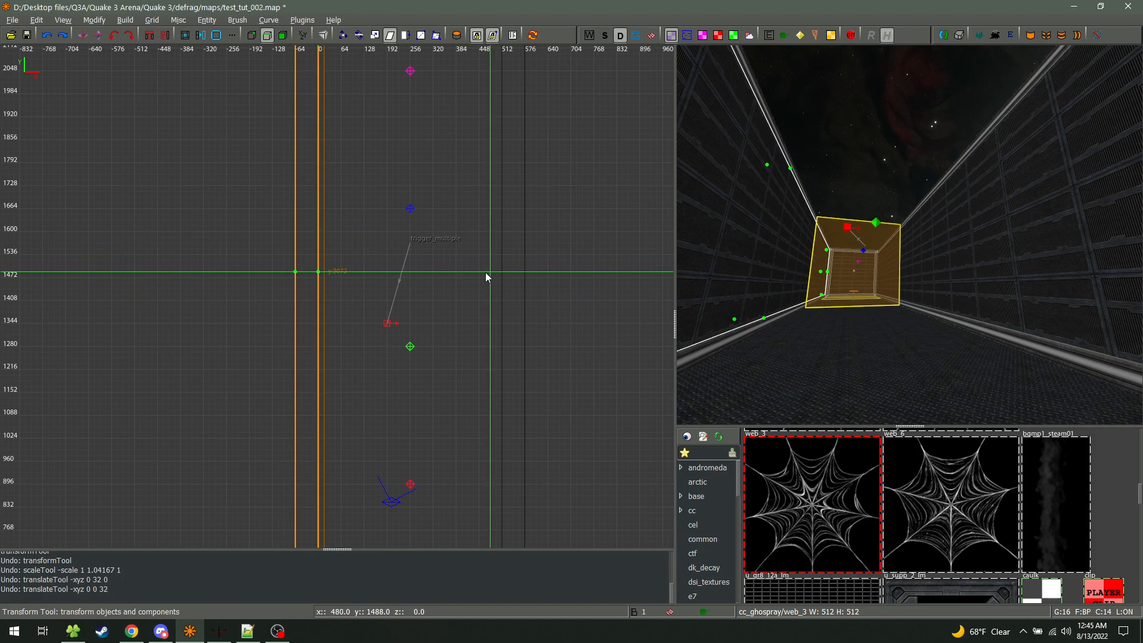
key(q)
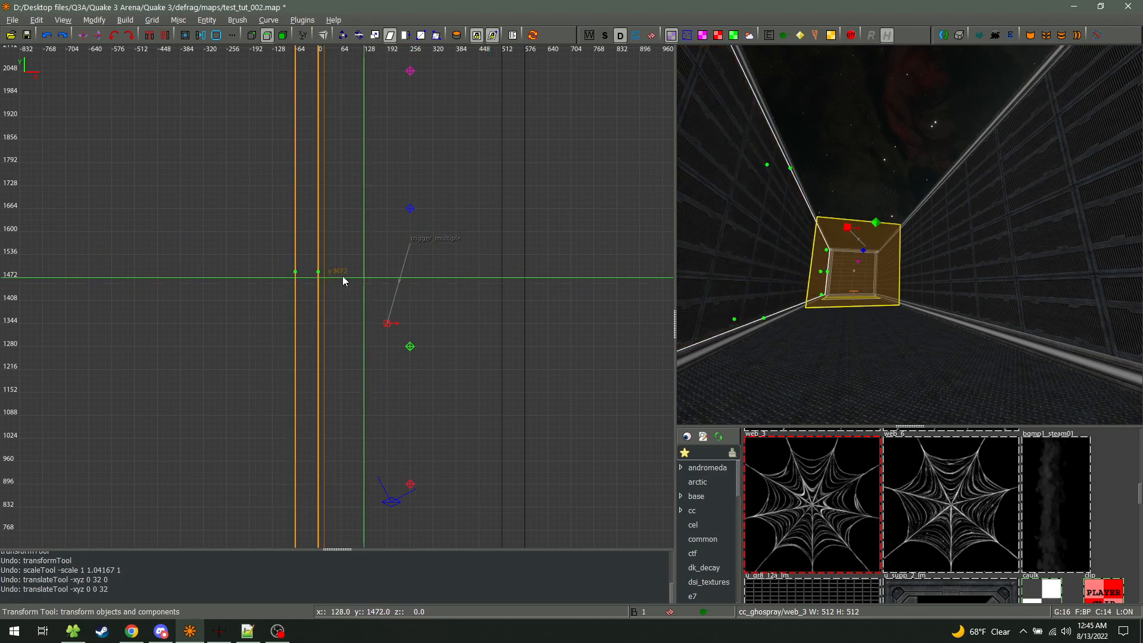
mouse_move(318, 274)
mouse_down()
mouse_move(502, 282)
mouse_move(320, 273)
mouse_up()
key(w)
key(q)
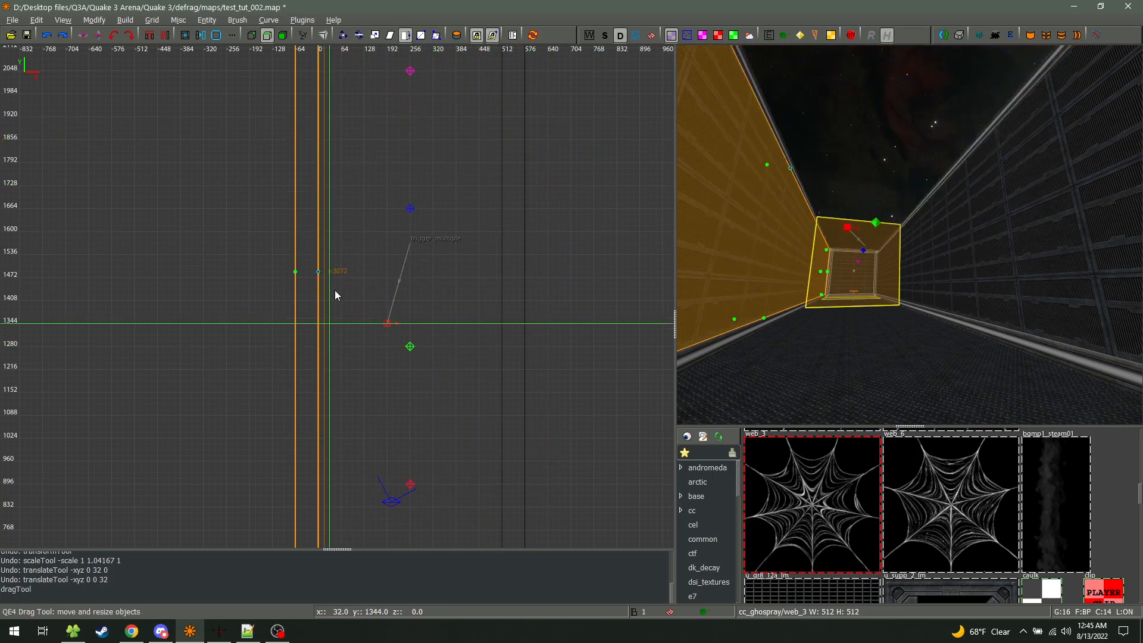
Split the long side wall with a diagonal Clipper cut through its upper half in the XZ view
click(421, 38)
mouse_move(966, 252)
right_down()
mouse_move(908, 234)
mouse_move(967, 252)
right_up()
key(d)
key(ctrl+Tab)
scroll(377, 319, down, 3)
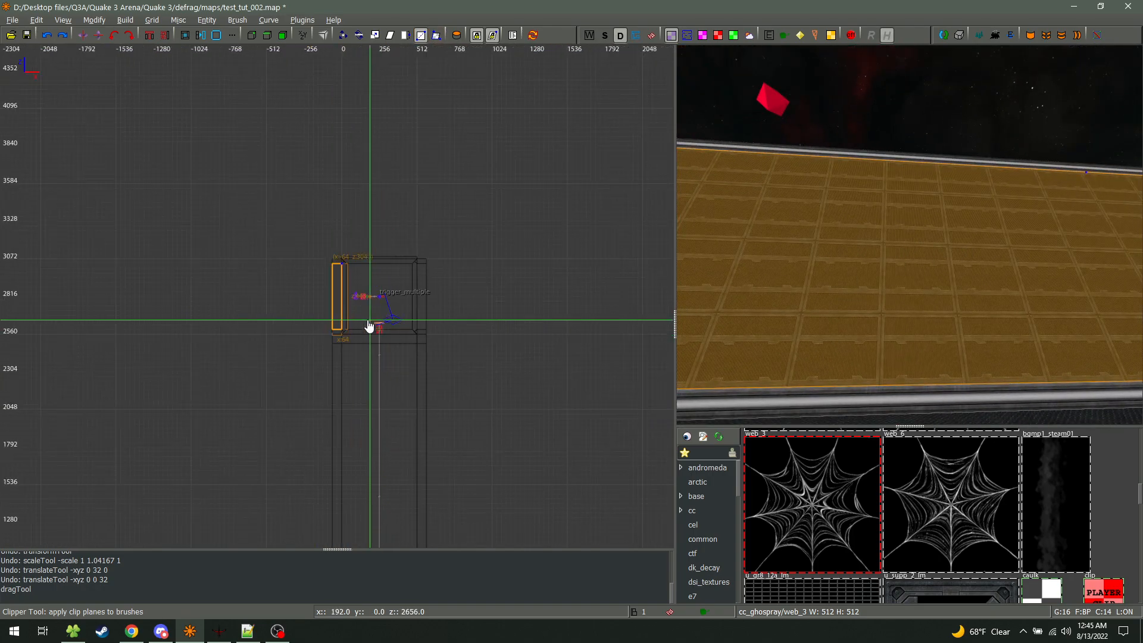
scroll(370, 306, up, 4)
click(273, 270)
click(319, 237)
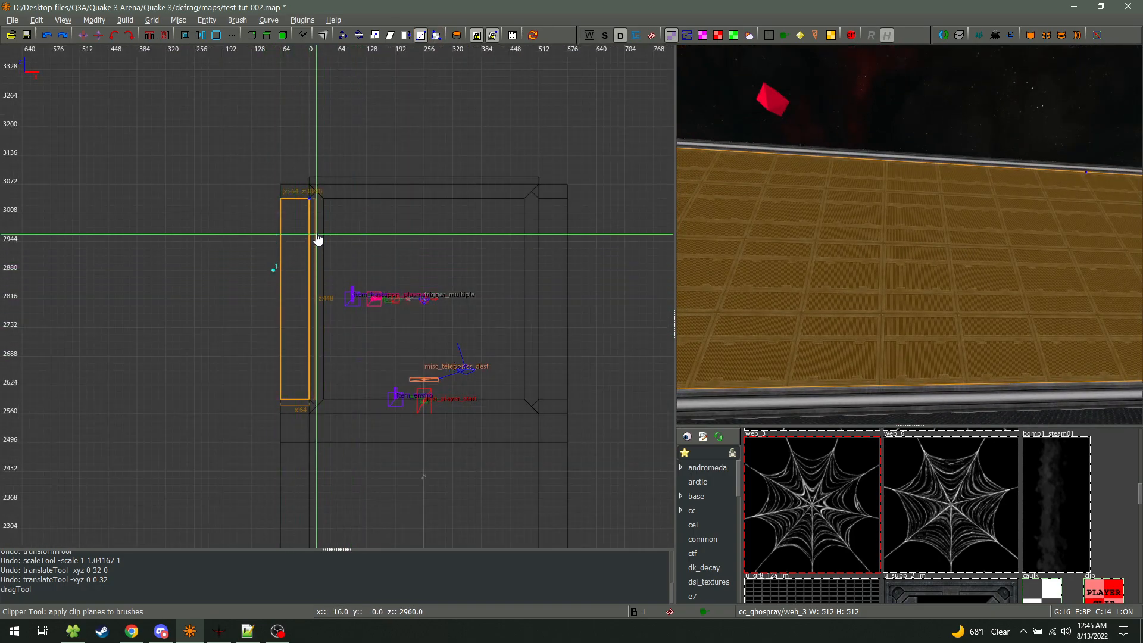
key(shift+Return)
Split the long side wall with two more diagonal Clipper cuts, through its middle and lower half, in the XZ view
right_drag(740, 382, 911, 242)
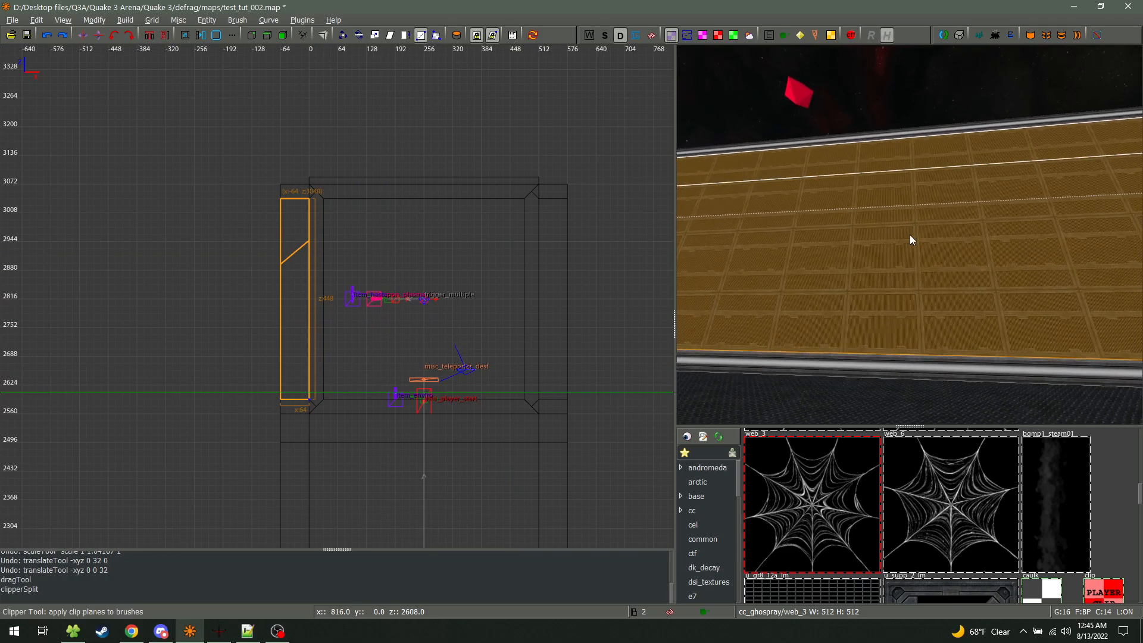
click(274, 364)
click(309, 327)
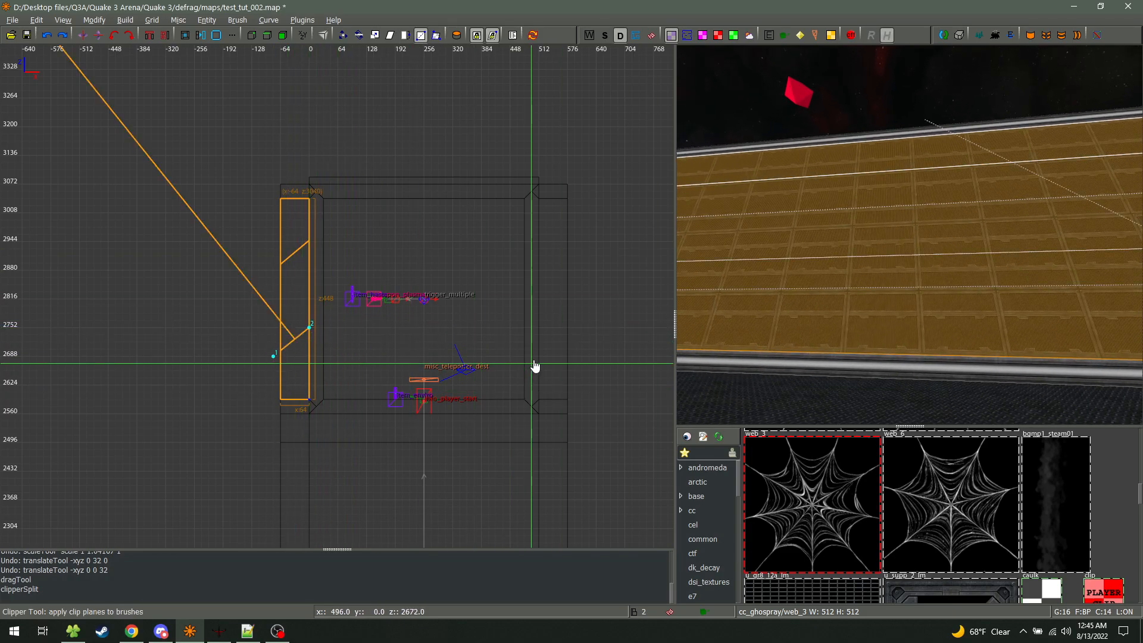
key(shift+Return)
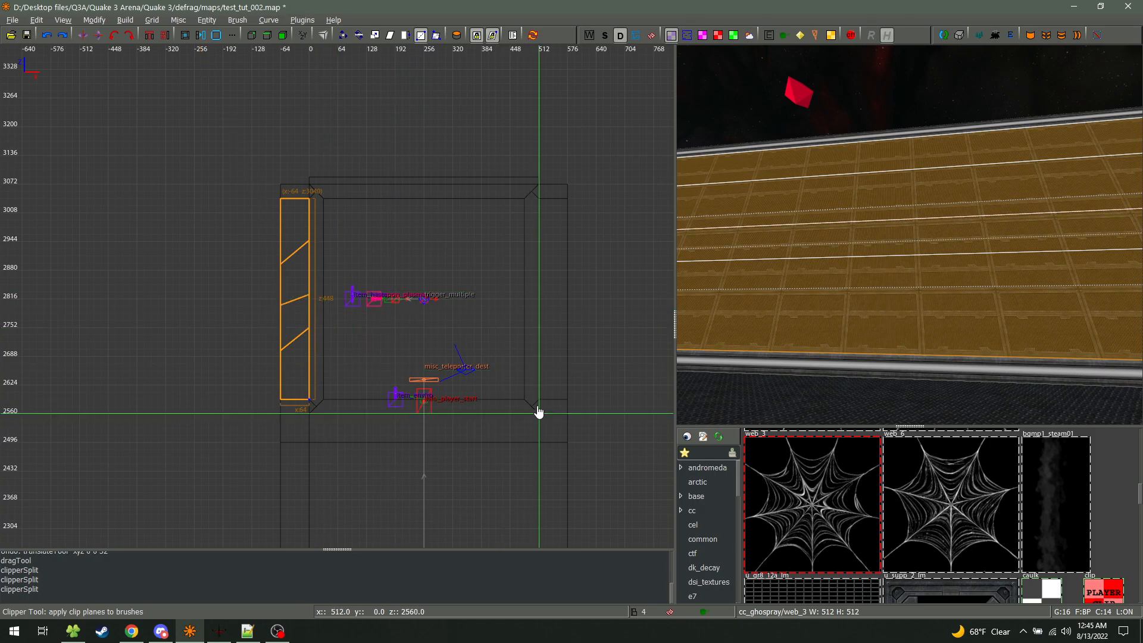
Clear the selection, select the inner face of one middle segment of the split side wall, and activate the UV Tool
right_click(875, 271)
right_click(909, 234)
mouse_move(899, 198)
shift+mouse_down()
mouse_move(891, 157)
mouse_move(888, 235)
shift+mouse_up()
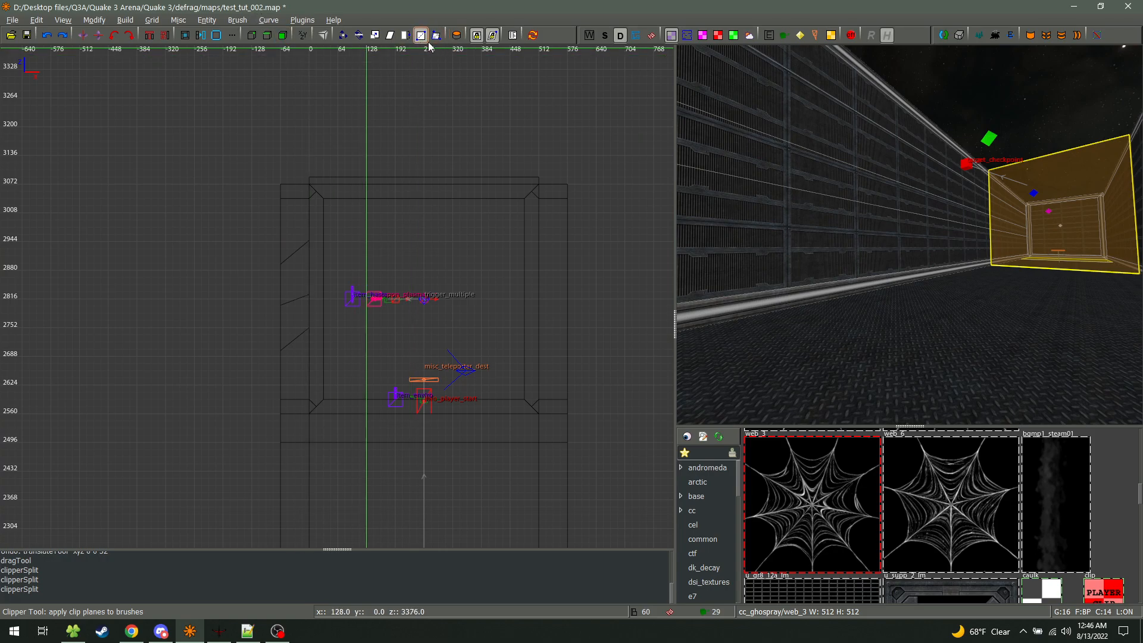
shift+click(837, 178)
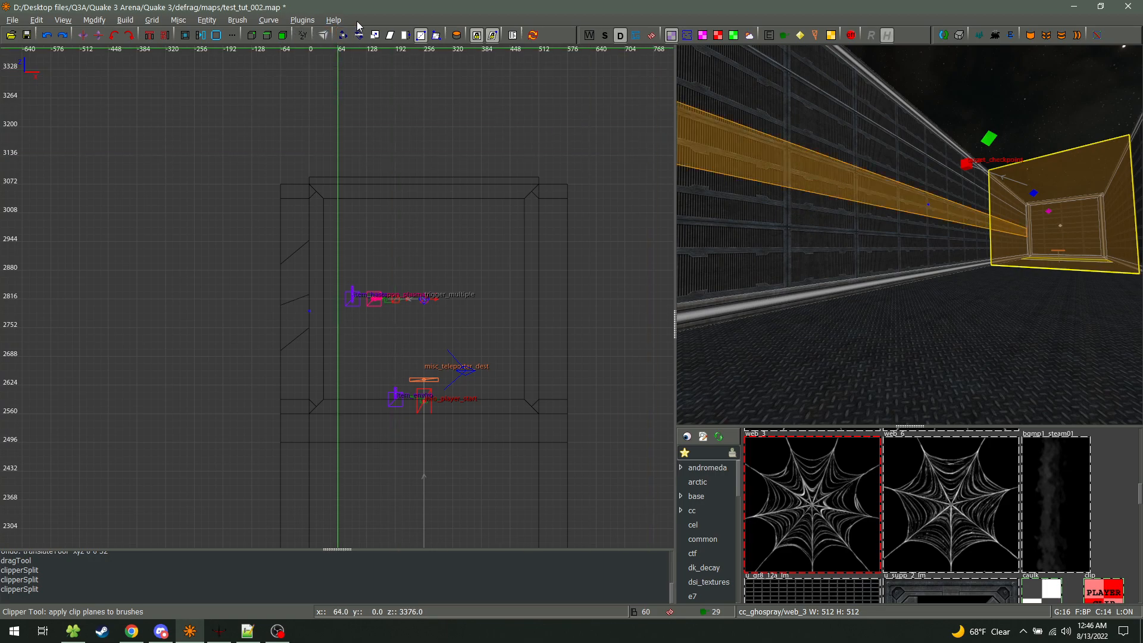
click(436, 35)
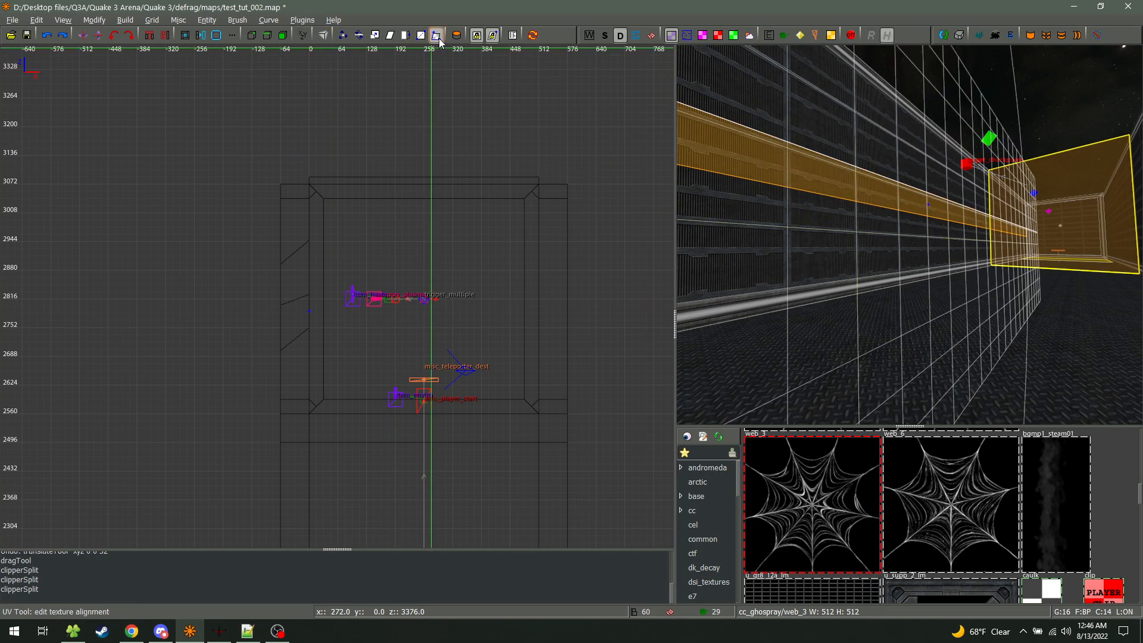
Examine the UV Tool's grid on the side wall segment from several distances and angles in the 3D view
right_click(898, 208)
key(s)
key(w)
key(w)
key(s)
key(s)
key(s)
key(s)
right_click(909, 234)
right_click(1050, 282)
key(w)
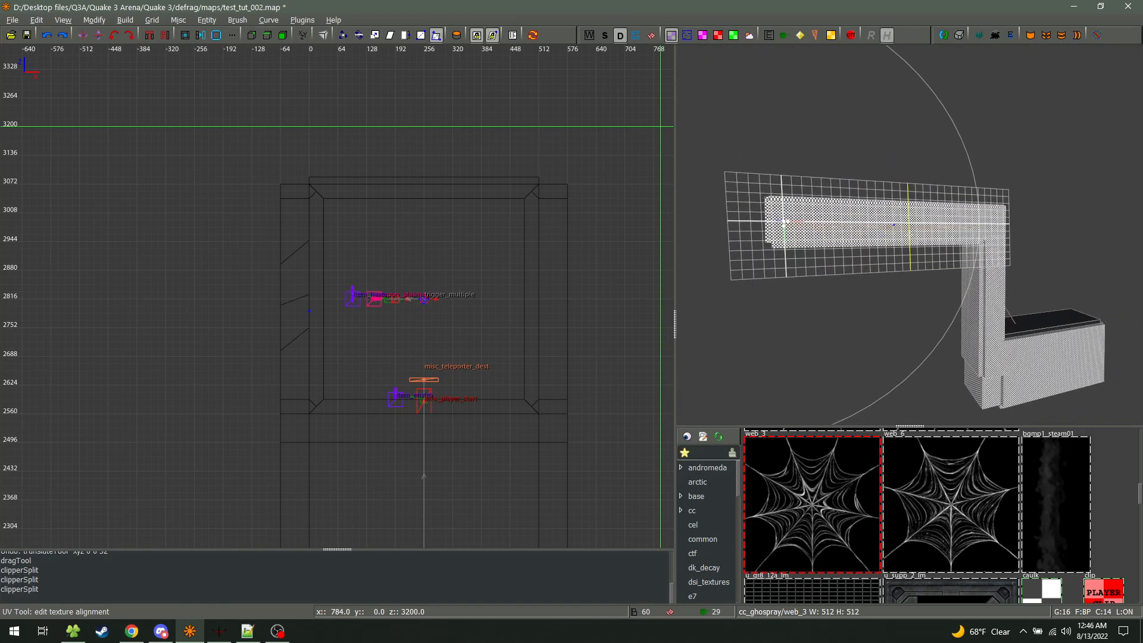
right_click(909, 234)
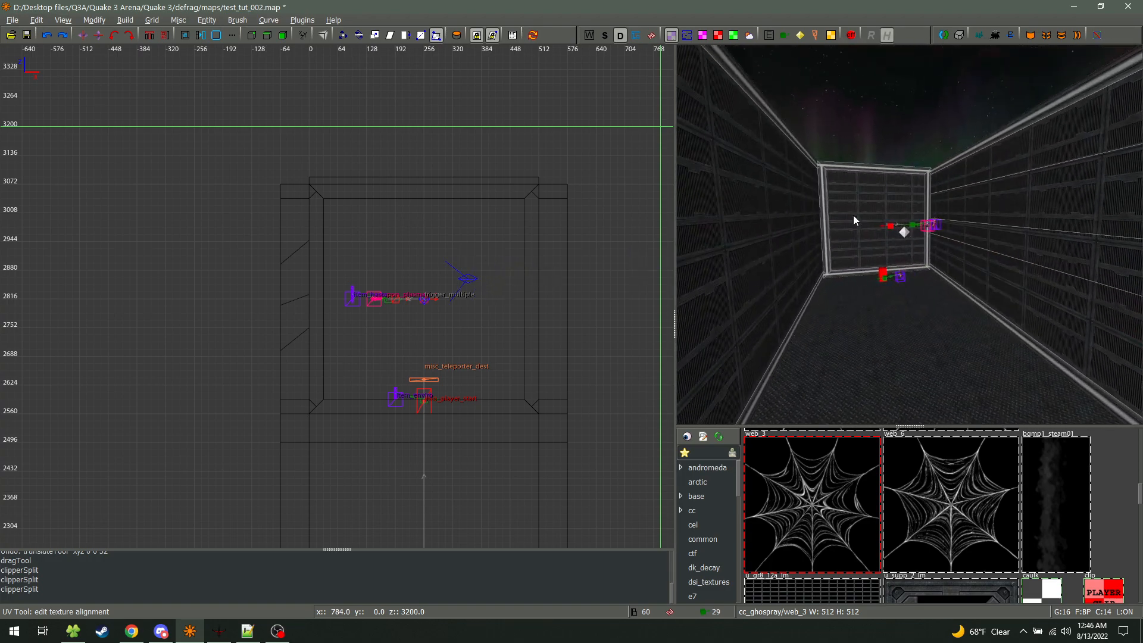
Select only the inner face of the corridor's end wall and rotate its texture diagonally with the UV Tool
shift+click(852, 216)
key(Escape)
ctrl+shift+click(858, 203)
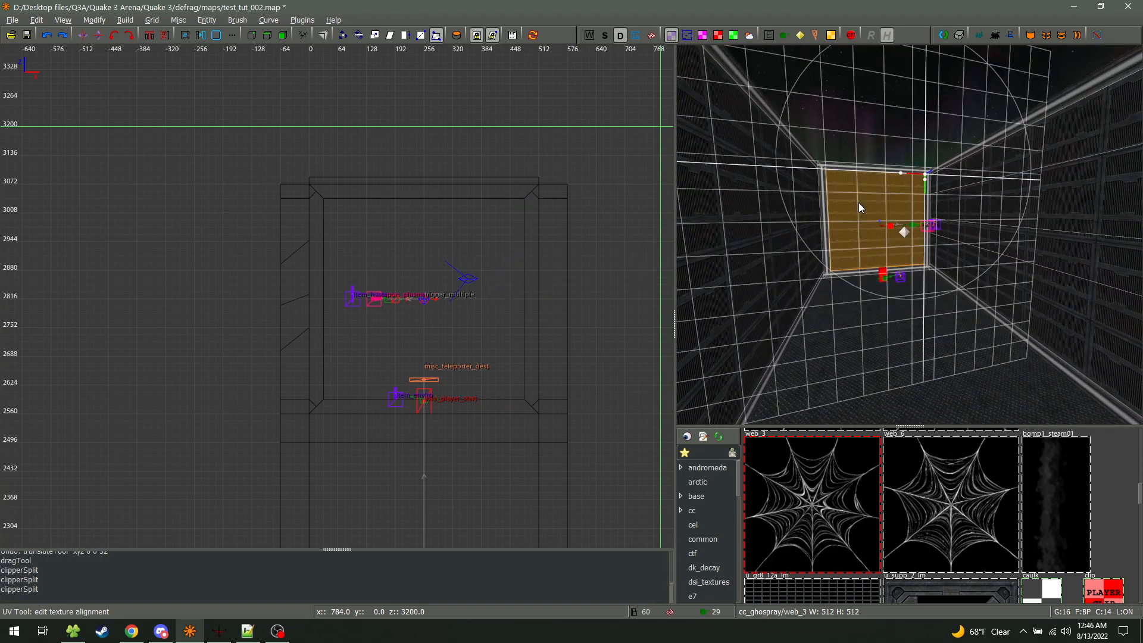
right_click(863, 198)
key(a)
right_click(909, 234)
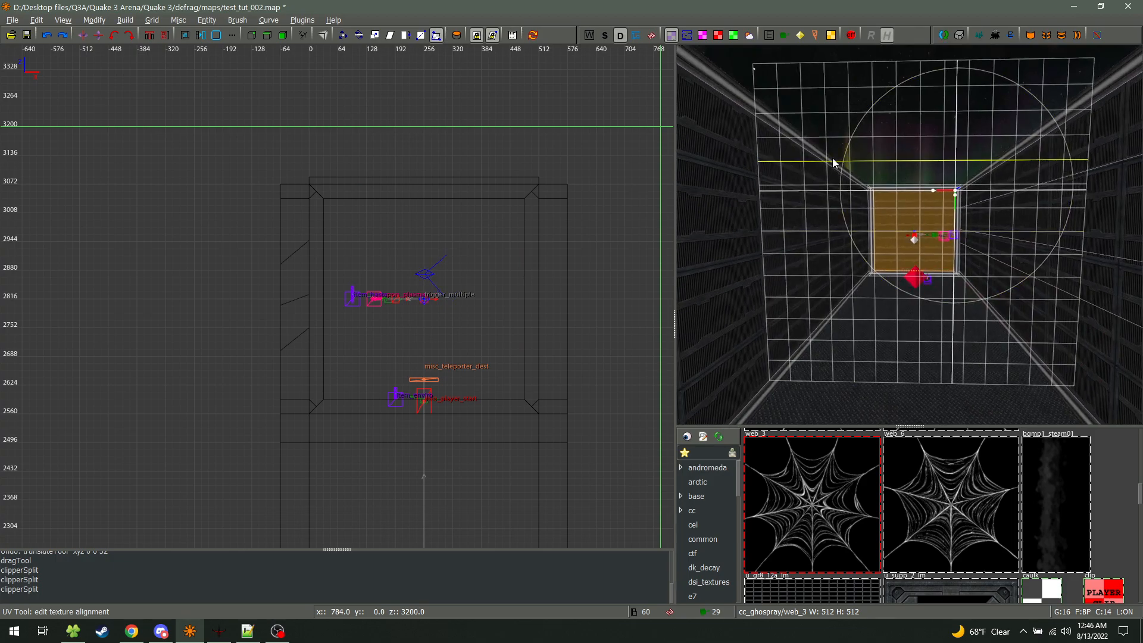
drag(844, 154, 840, 257)
Rescale the end wall's texture by pulling a crossing of the UV Tool's grid lines
right_click(910, 235)
key(w)
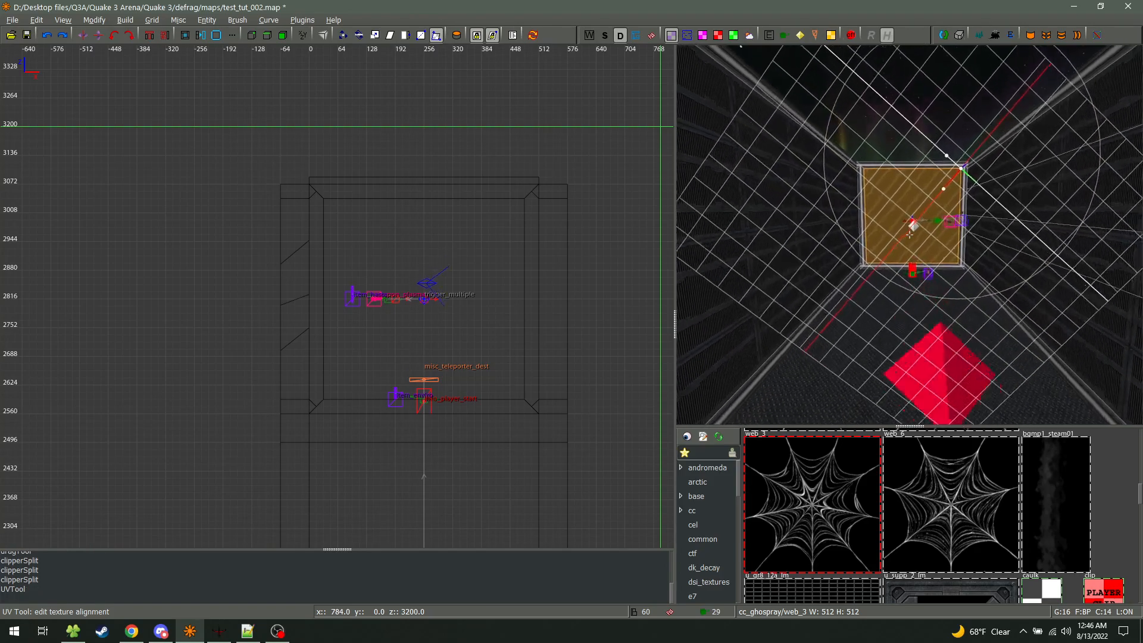
key(w)
right_click(902, 208)
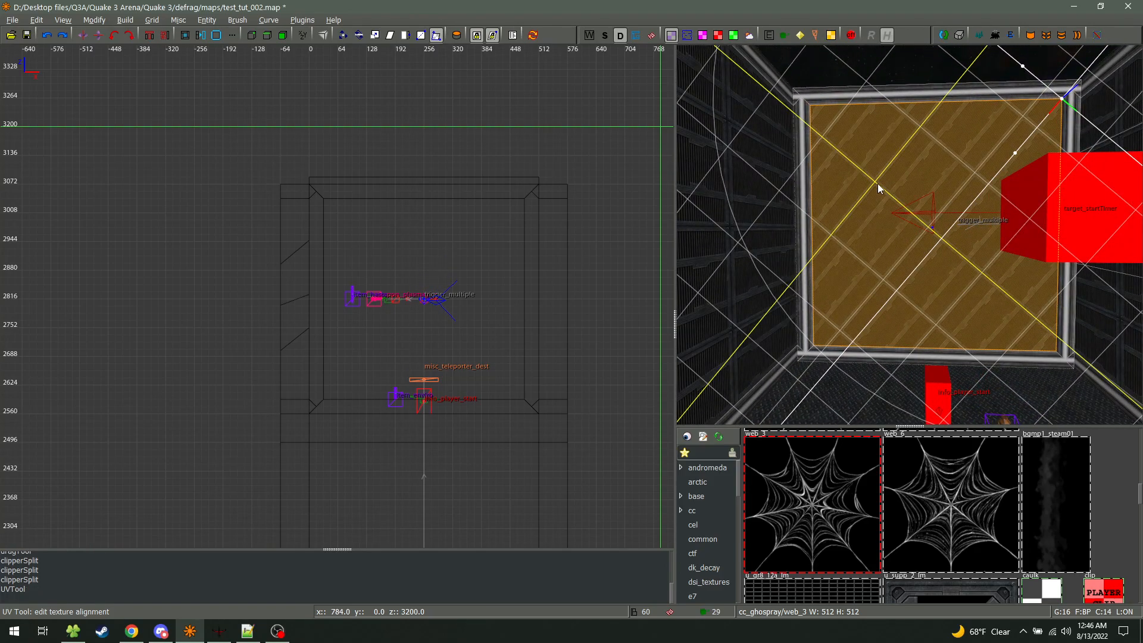
drag(868, 189, 804, 237)
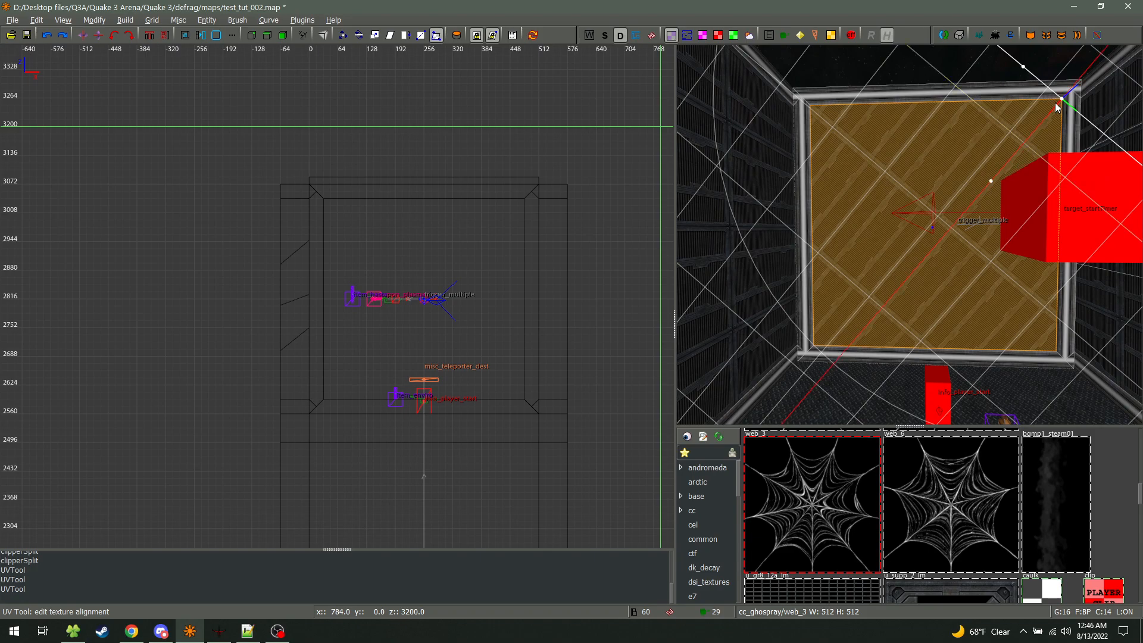
Move the UV Tool's origin onto the end wall's face, adjust the texture once more, and clear the selection
drag(1019, 112, 945, 81)
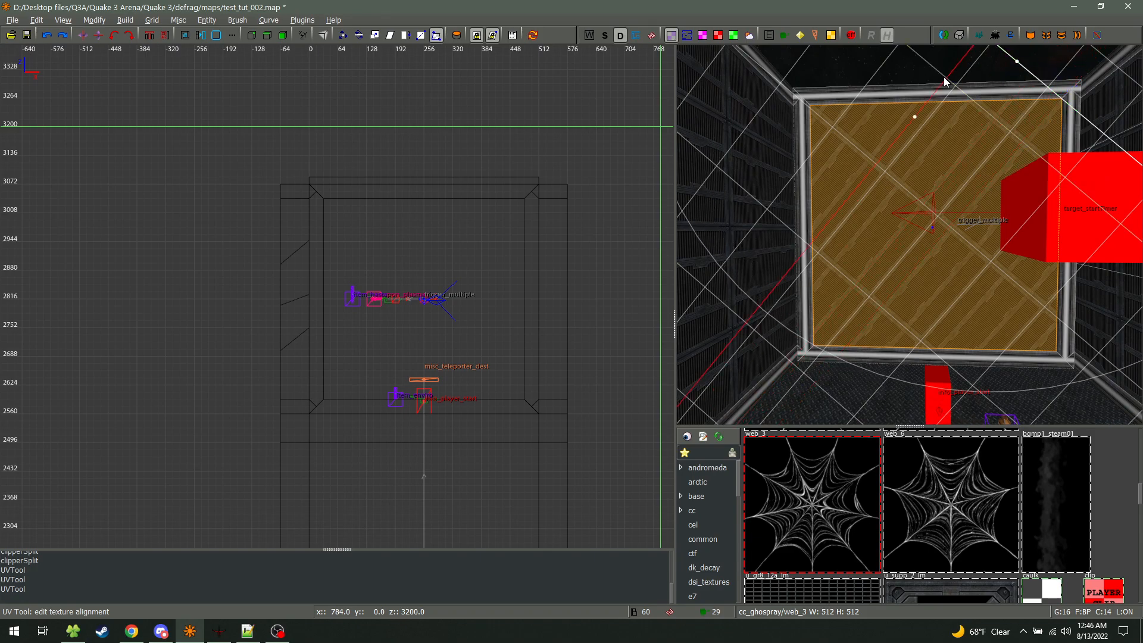
right_drag(915, 67, 919, 177)
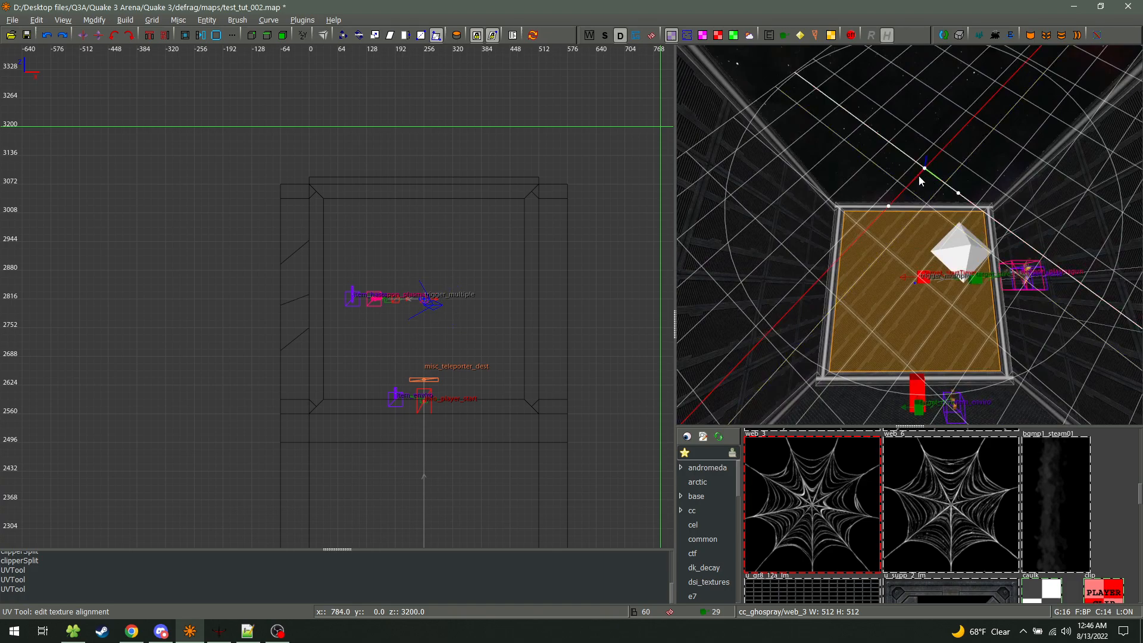
drag(925, 172, 865, 307)
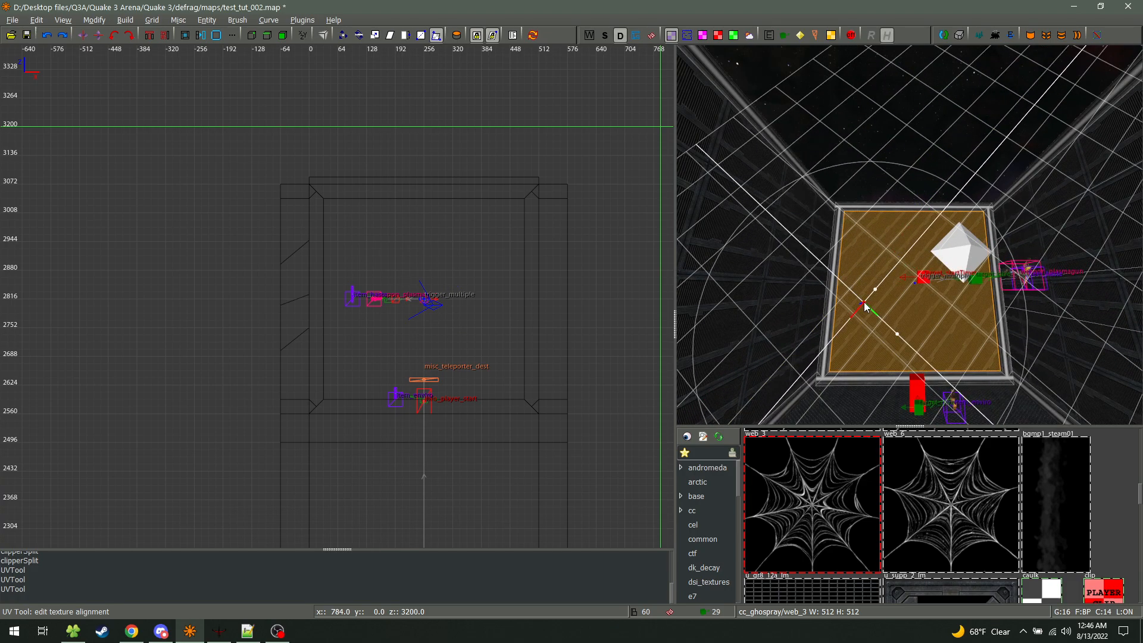
drag(931, 177, 1001, 335)
key(Escape)
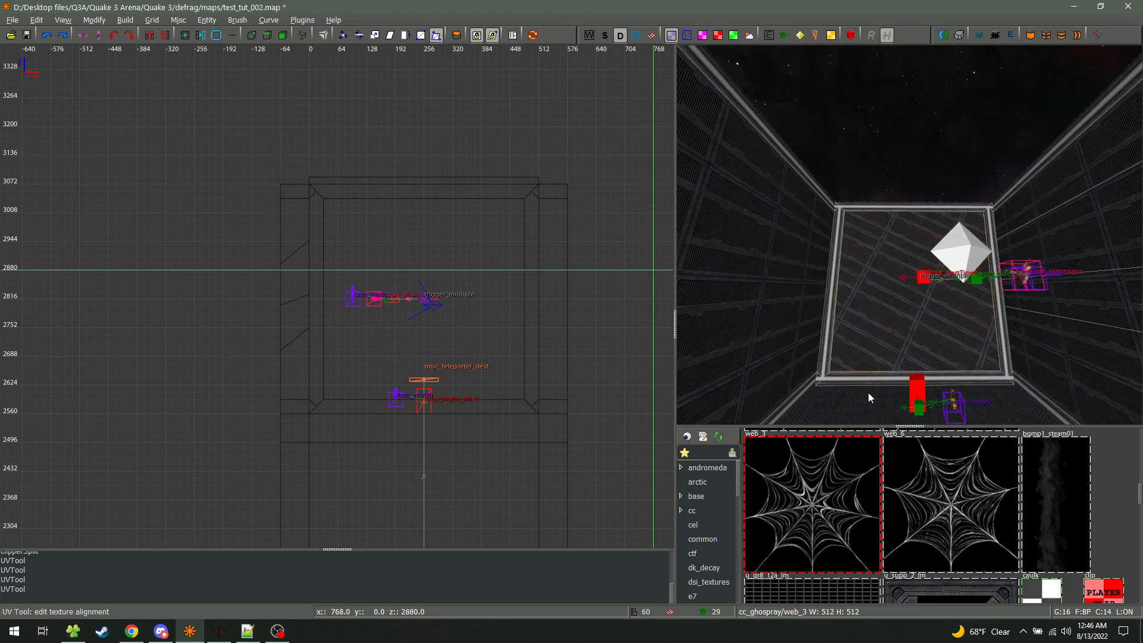
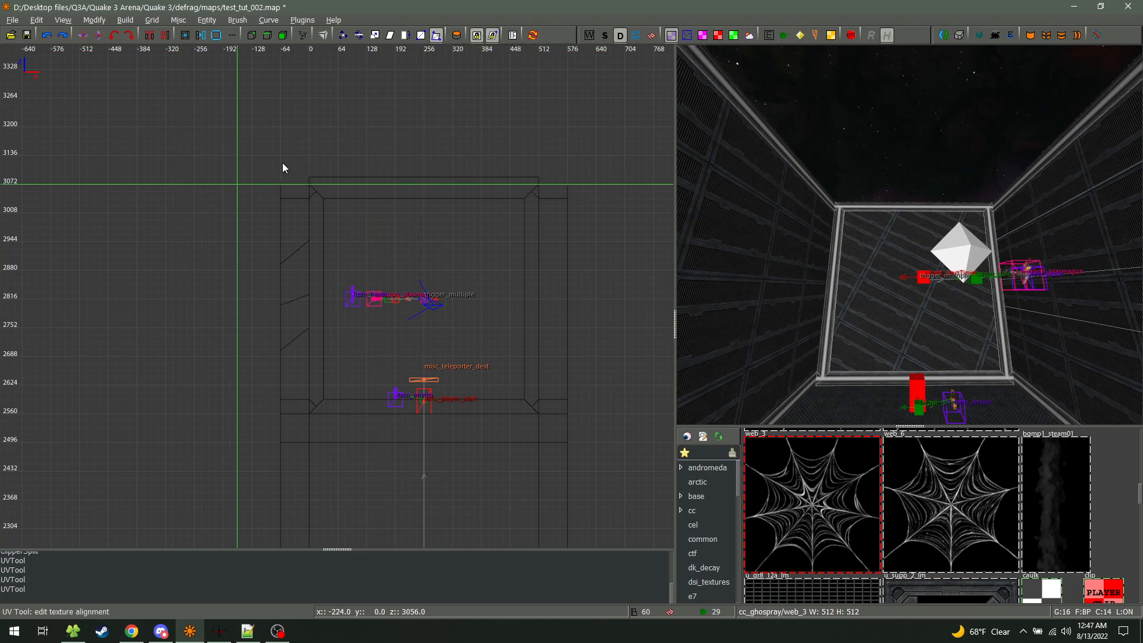
Draw a brush about 144 by 128 units outside the room in the XZ view, and open and cancel the patch creation dialog
drag(101, 170, 166, 228)
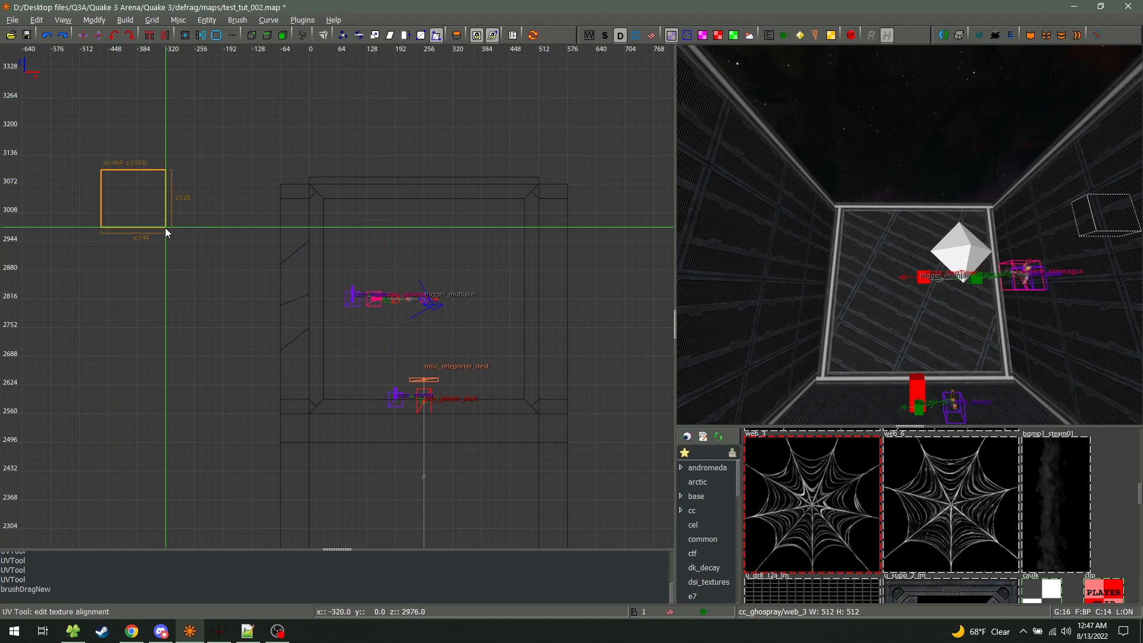
key(shift+p)
click(605, 324)
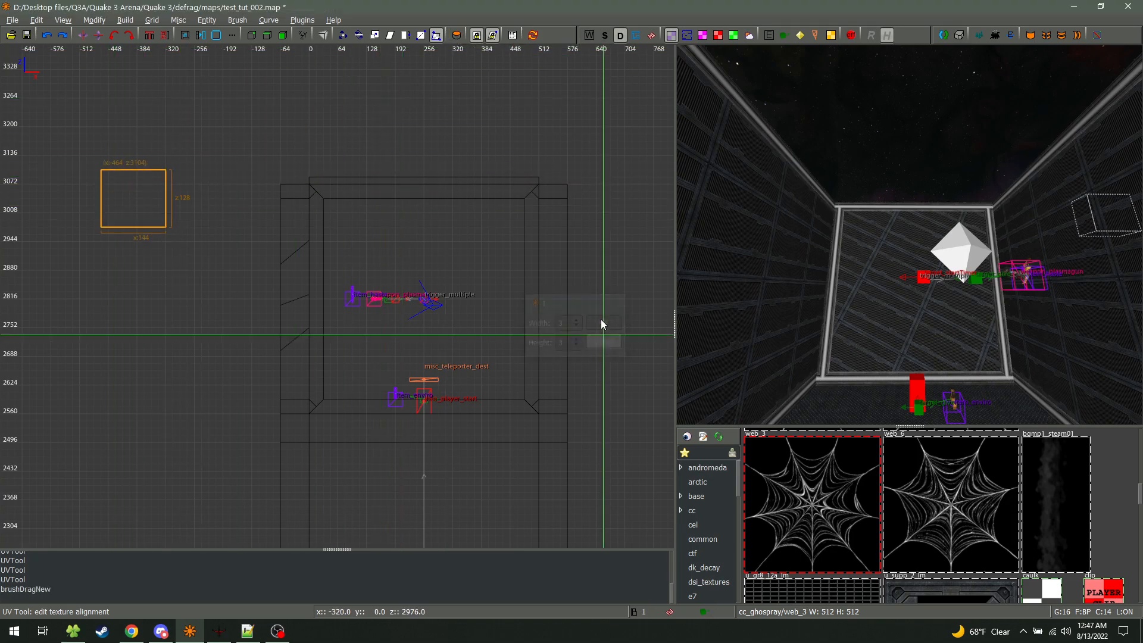
Show the Cap dialog with its bevel, endcap and cylinder options, and dismiss it
click(460, 38)
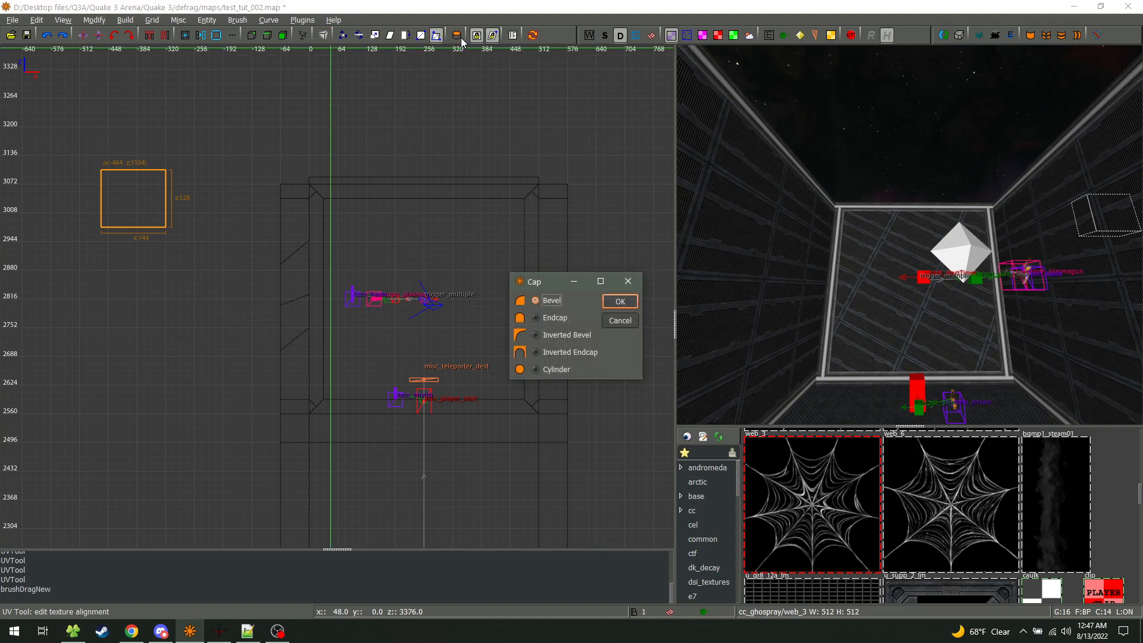
click(620, 301)
key(shift+c)
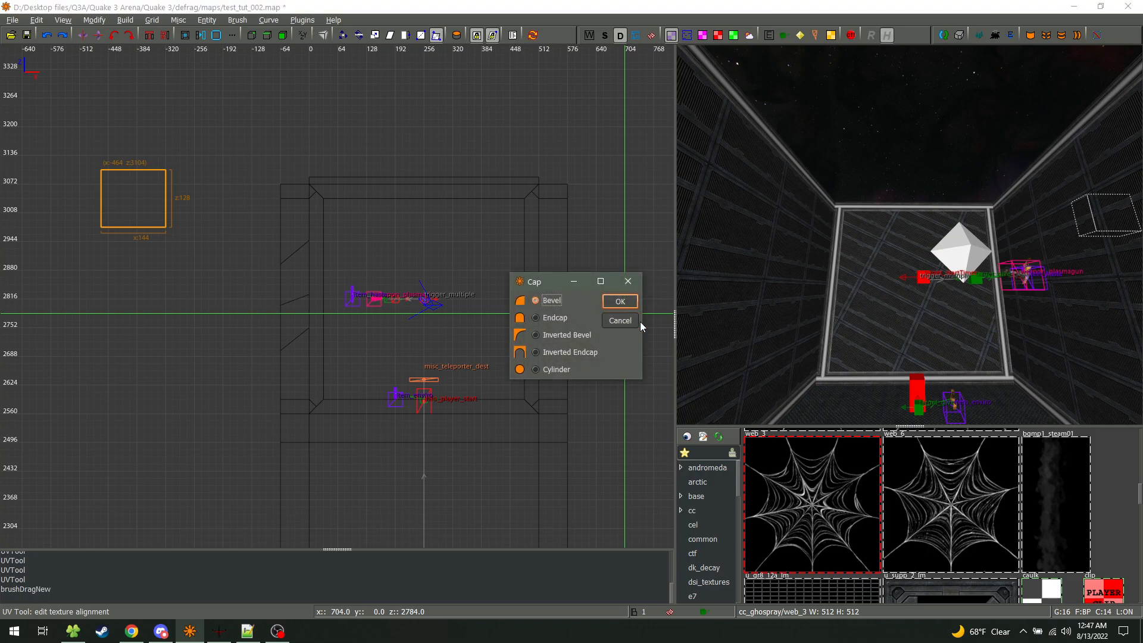
click(630, 325)
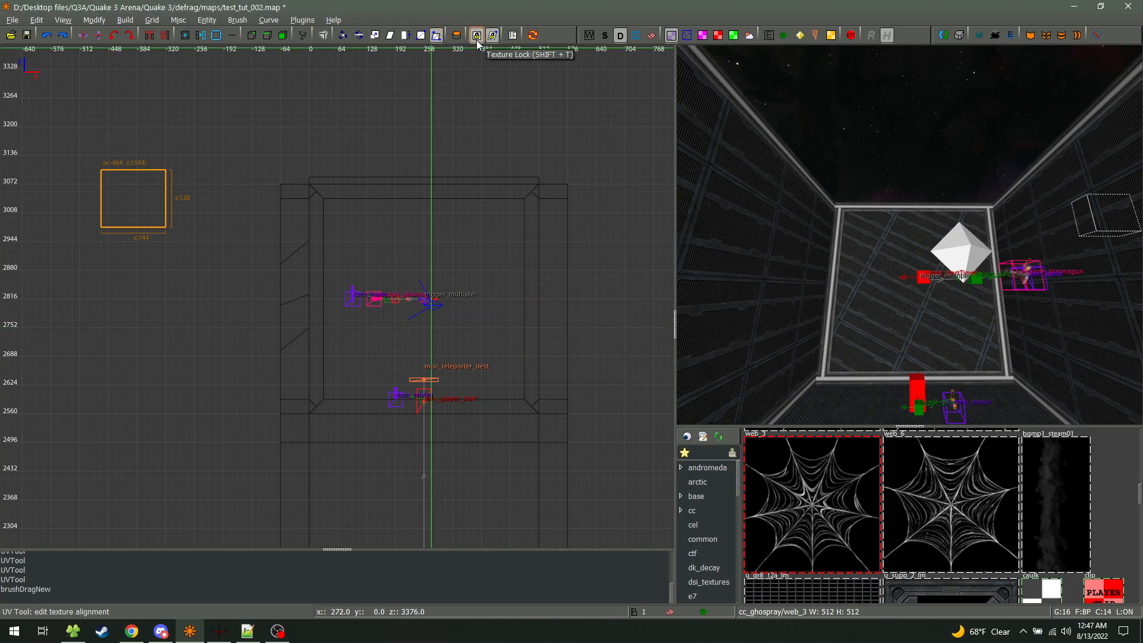
Show the Entities window with the worldspawn keys, close it, and refresh the models
click(514, 38)
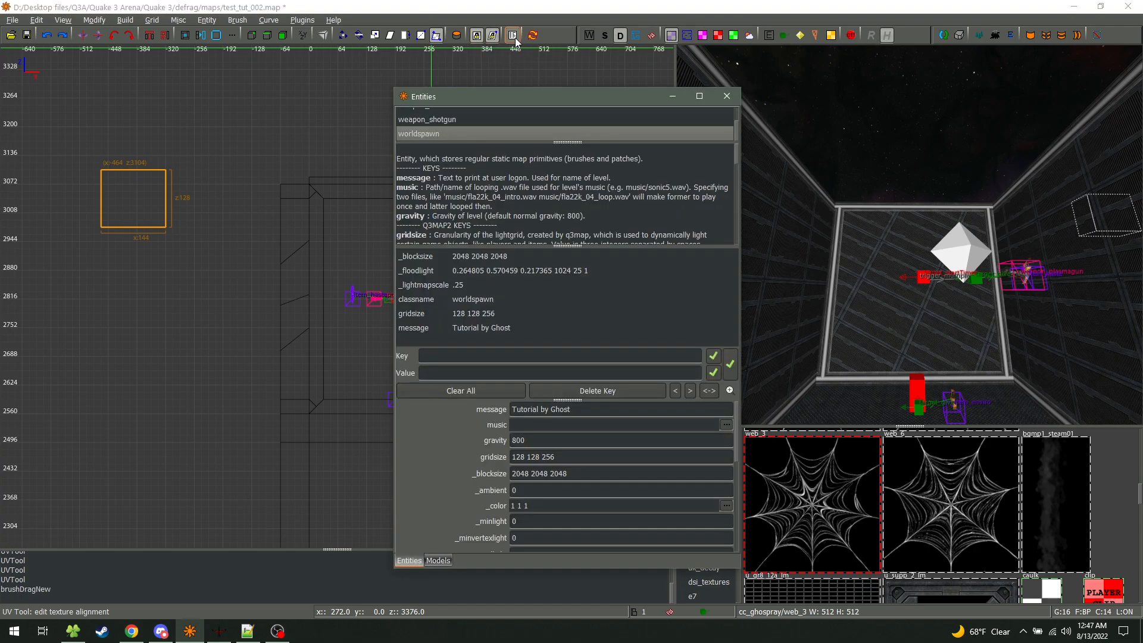
click(727, 97)
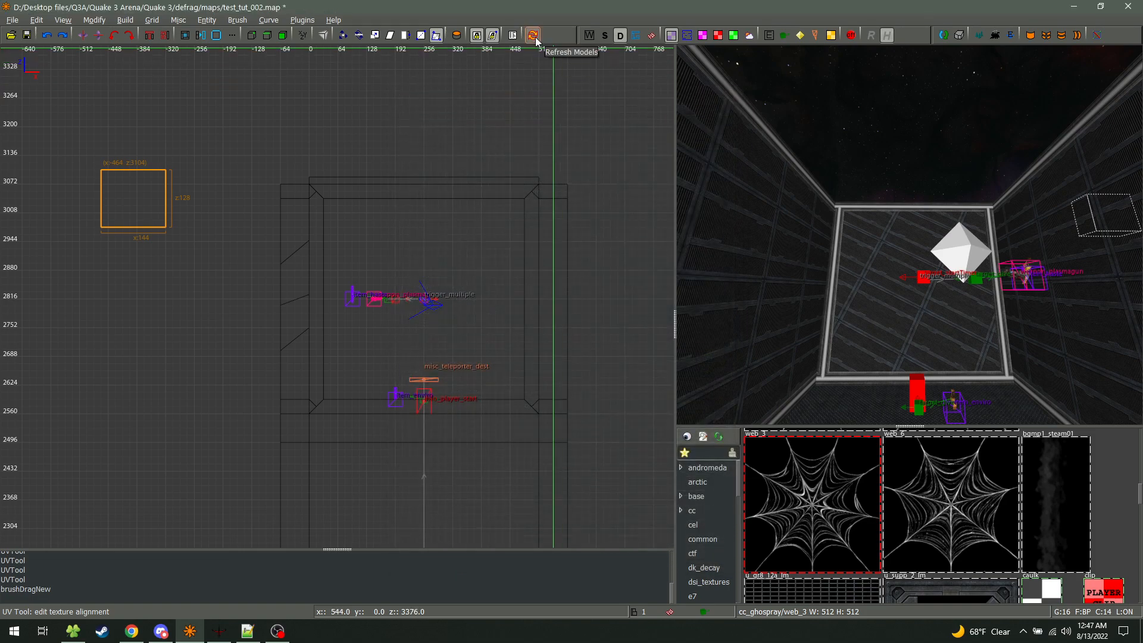
click(534, 36)
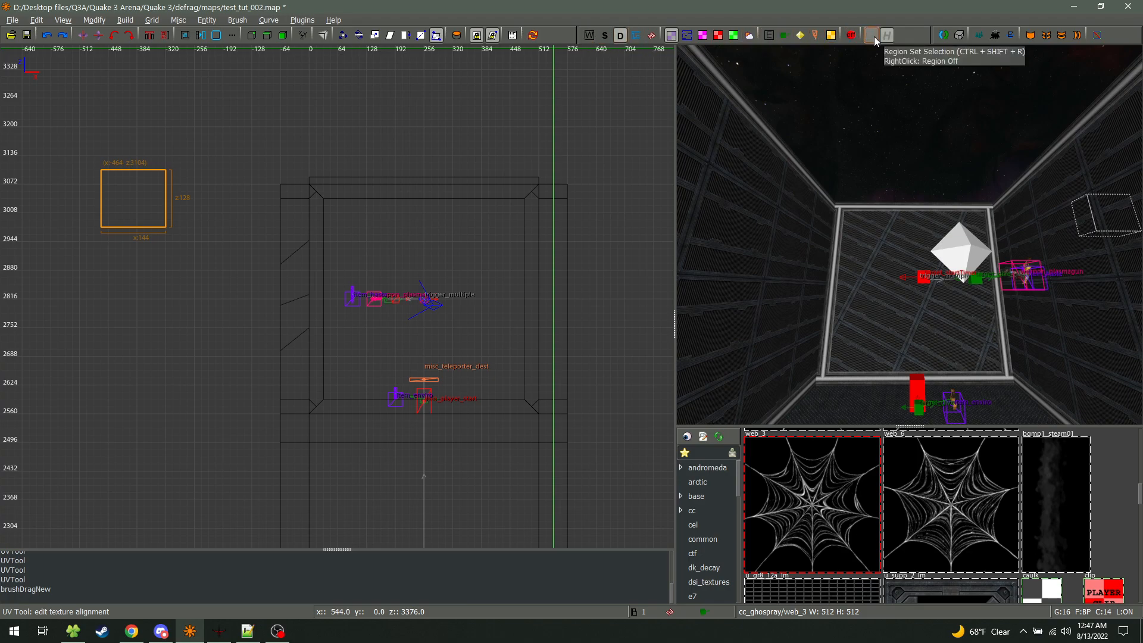
Select the far section of the map in the XY view and set the region to that selection
scroll(321, 259, down, 9)
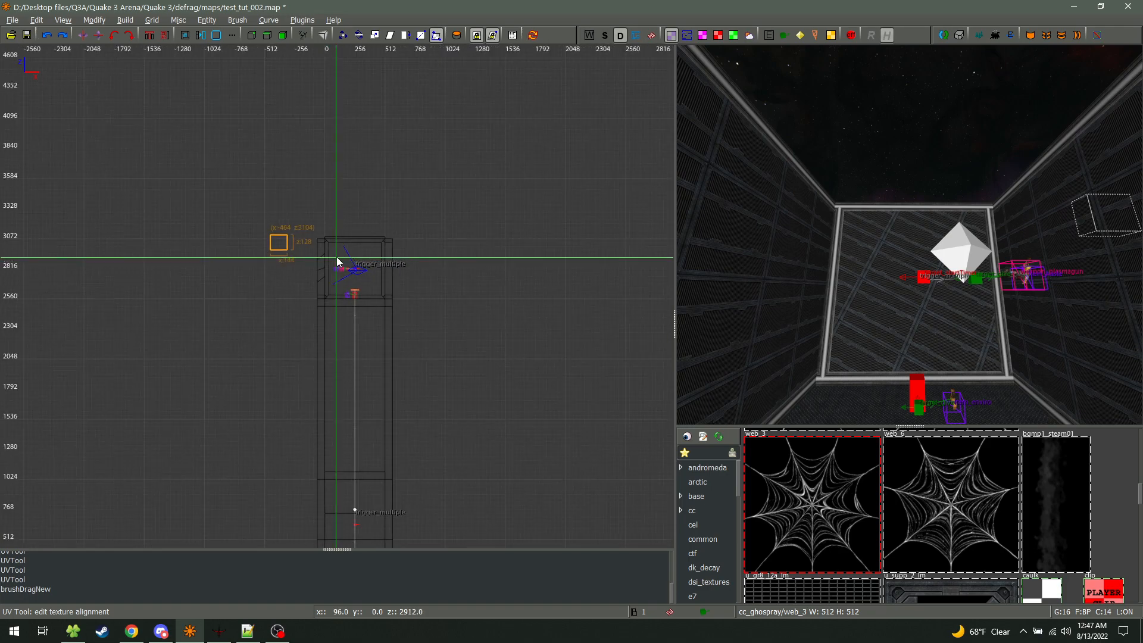
key(ctrl+Tab)
key(ctrl+Tab)
right_drag(420, 321, 445, 560)
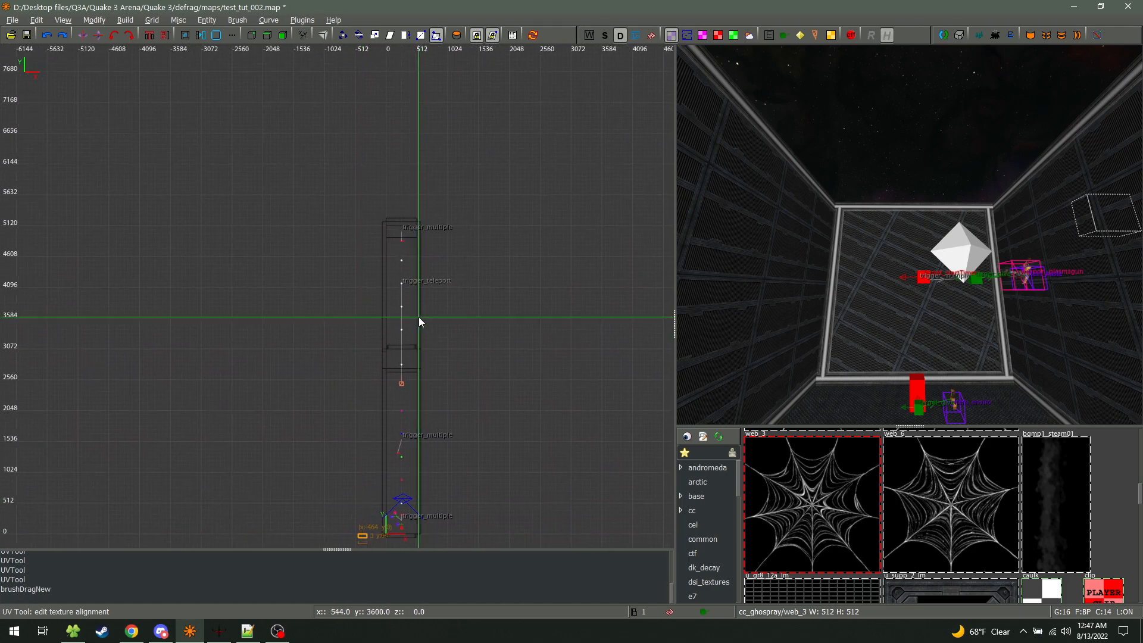
shift+drag(338, 213, 502, 305)
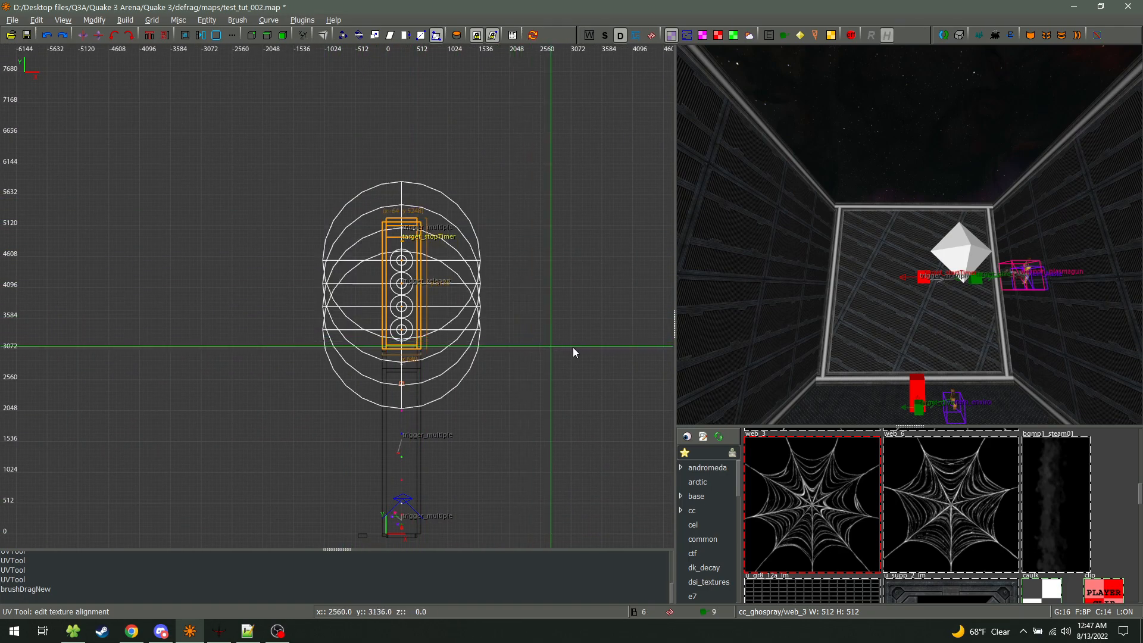
click(871, 37)
Inspect the regioned section in the 2D and 3D views, and unload the .prt file in the portal viewer
scroll(452, 290, up, 4)
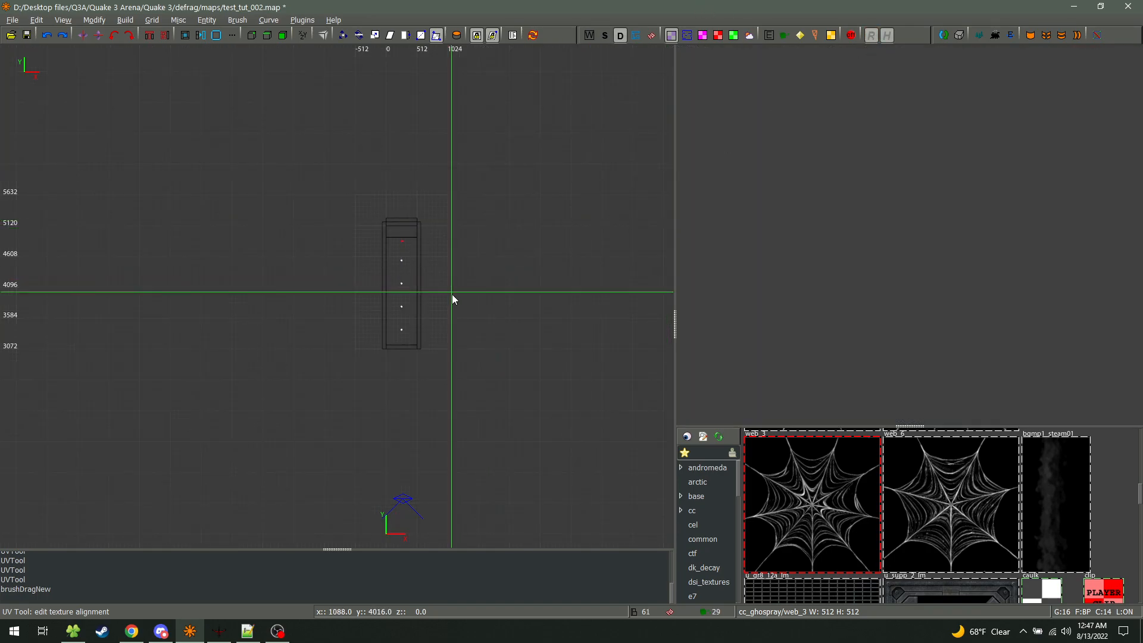
ctrl+middle_click(259, 248)
right_click(910, 235)
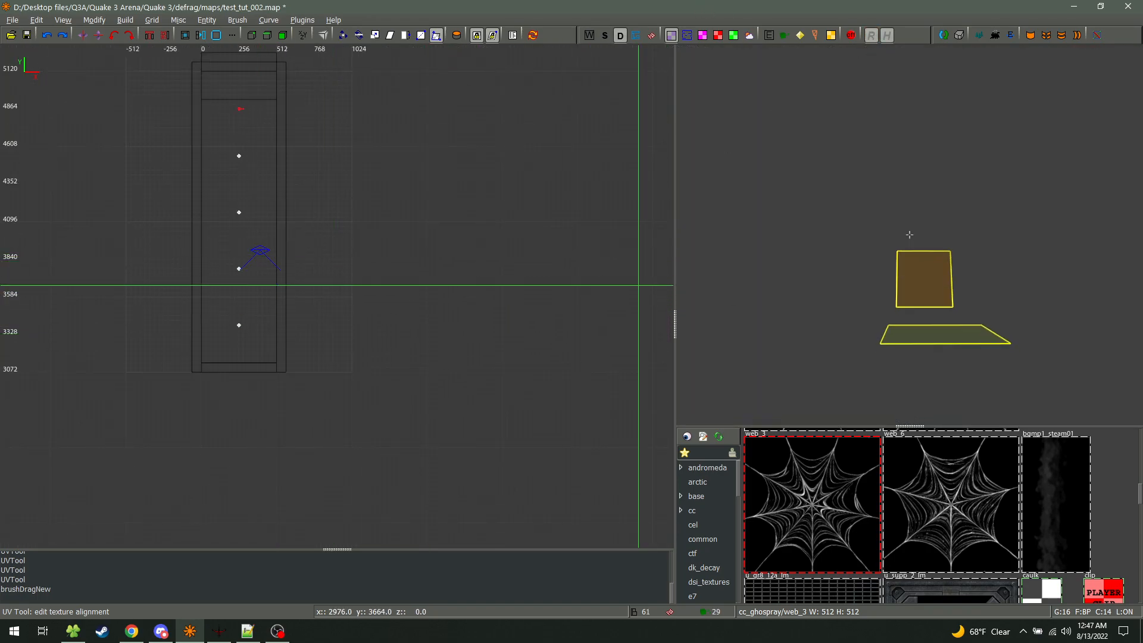
key(a)
key(w)
key(d)
right_click(910, 234)
click(308, 20)
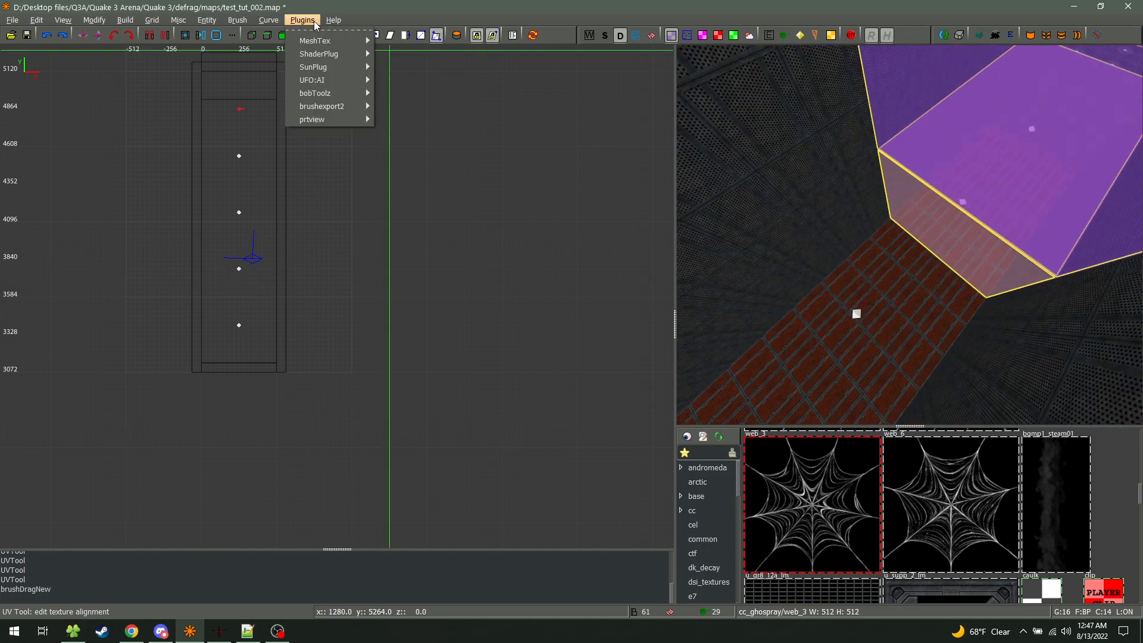
mouse_move(334, 119)
click(414, 140)
Turn the region off to restore the whole map, and view the corridor in 3D
scroll(395, 233, down, 4)
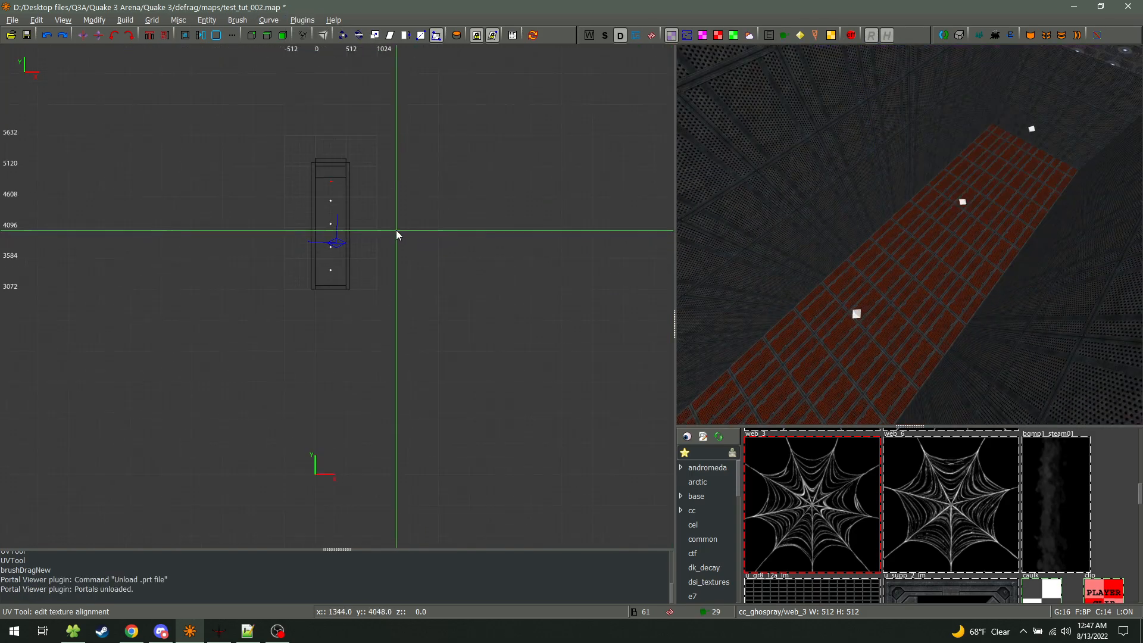
click(873, 37)
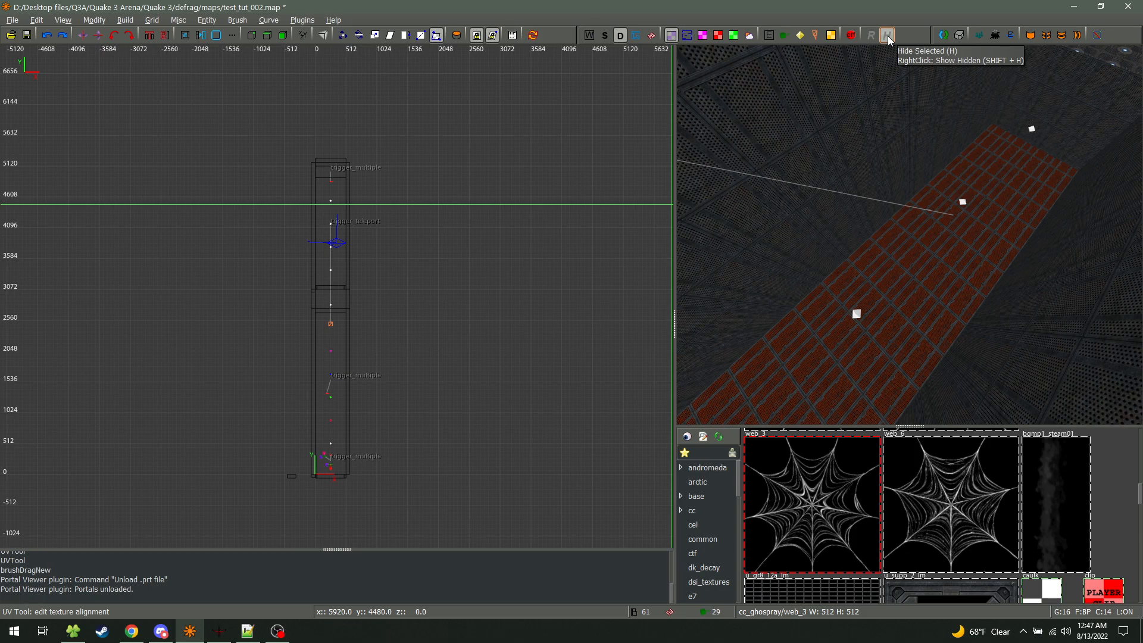
right_click(929, 134)
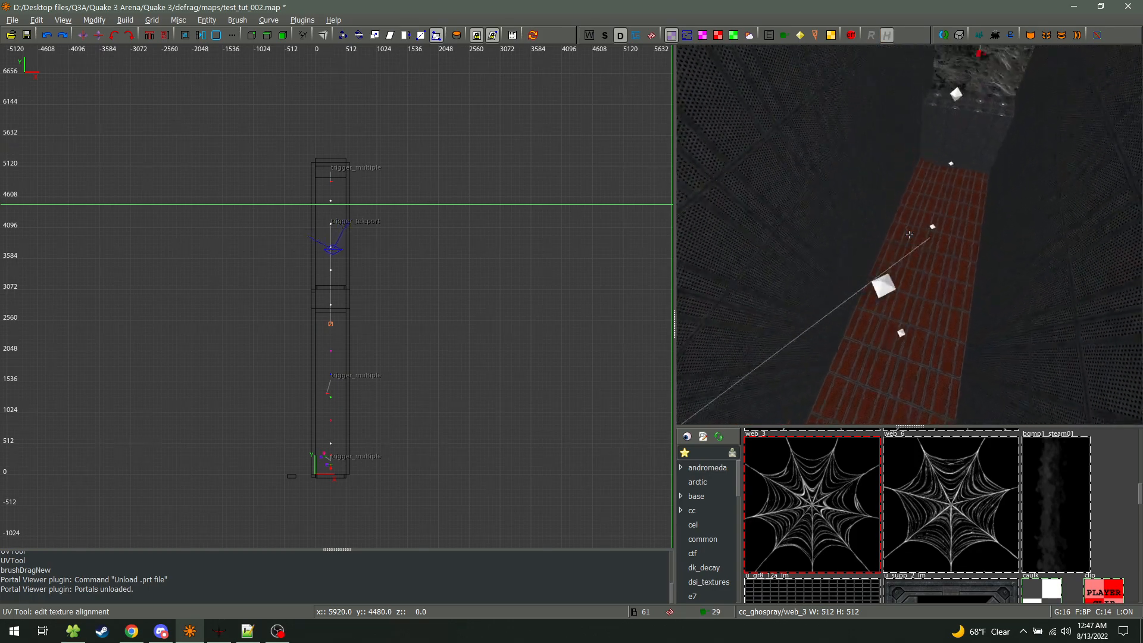
Run the bobToolz brush cleanup on the map and highlight the invalid/duplicate planes message in the console
key(Up)
right_click(899, 175)
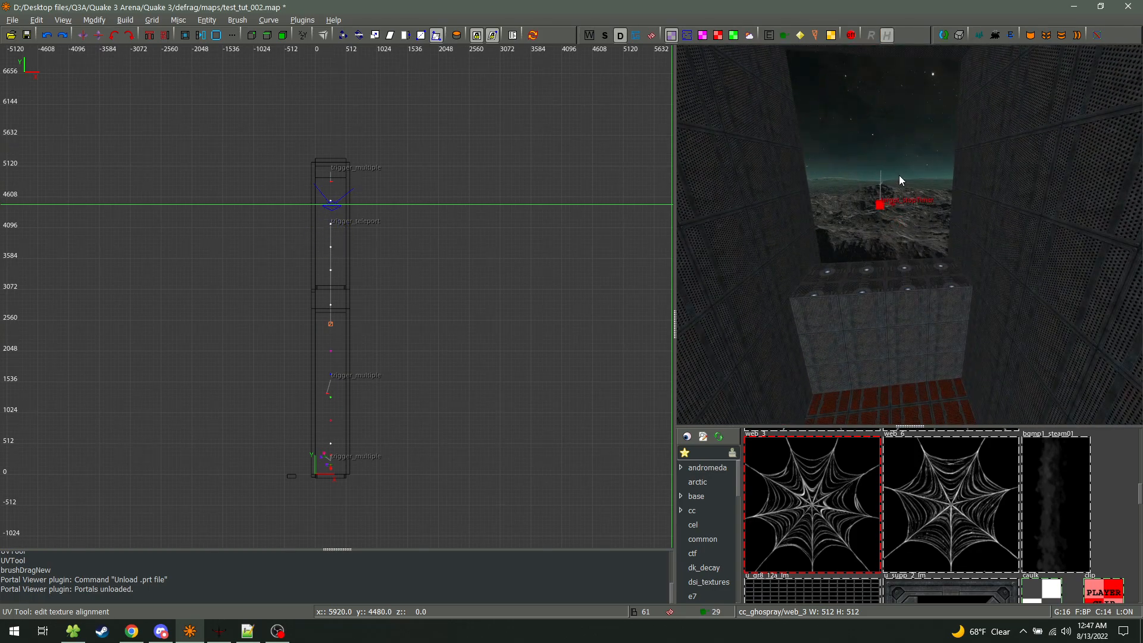
click(945, 37)
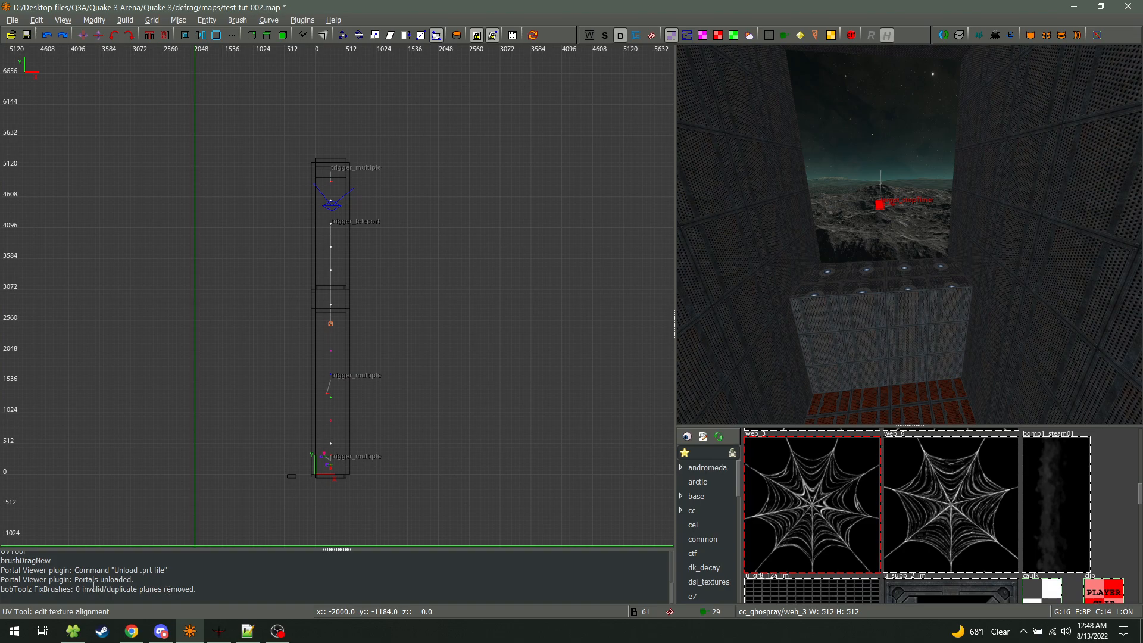
drag(71, 589, 137, 589)
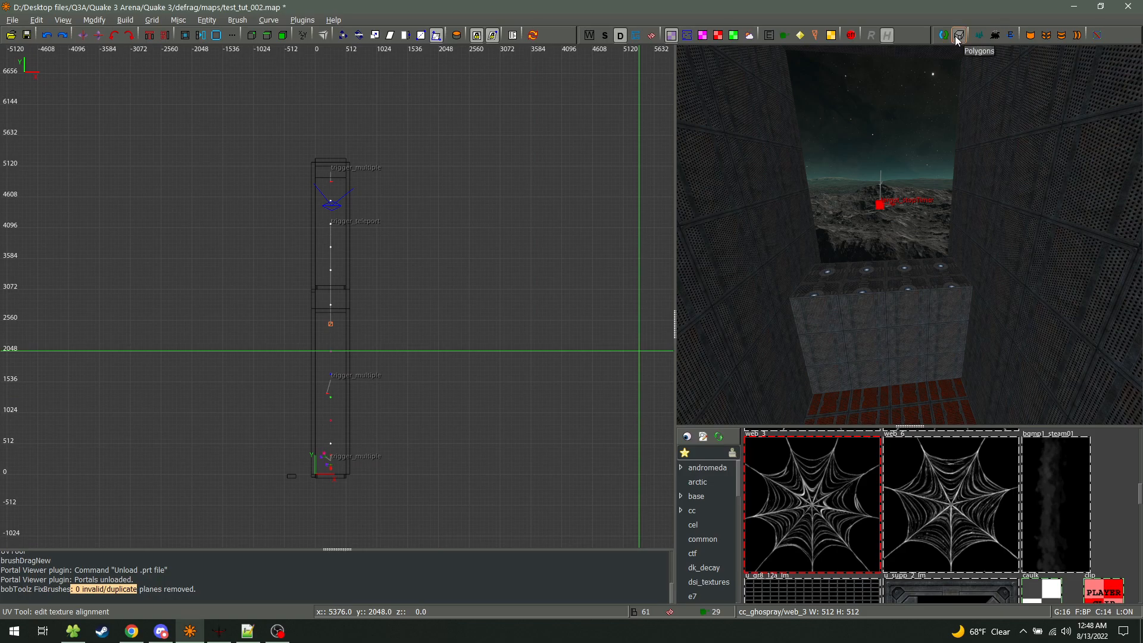
Draw a brush about 1232 by 1280 units beside the map and build an inverse polygon from it with 15 sides and border width 9
drag(444, 285, 519, 361)
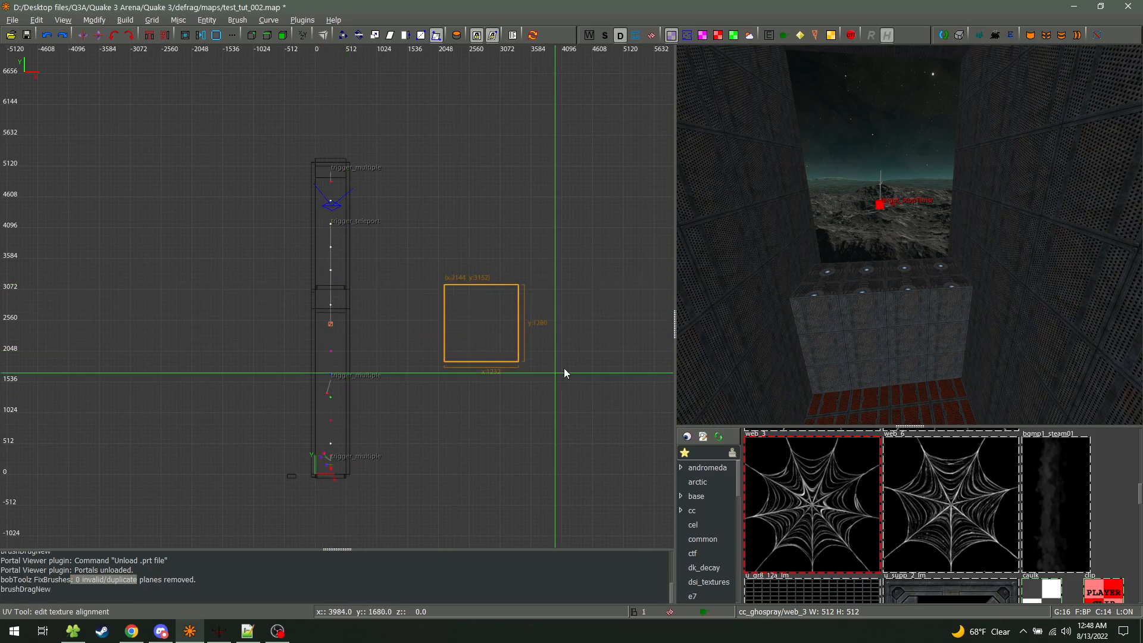
click(943, 36)
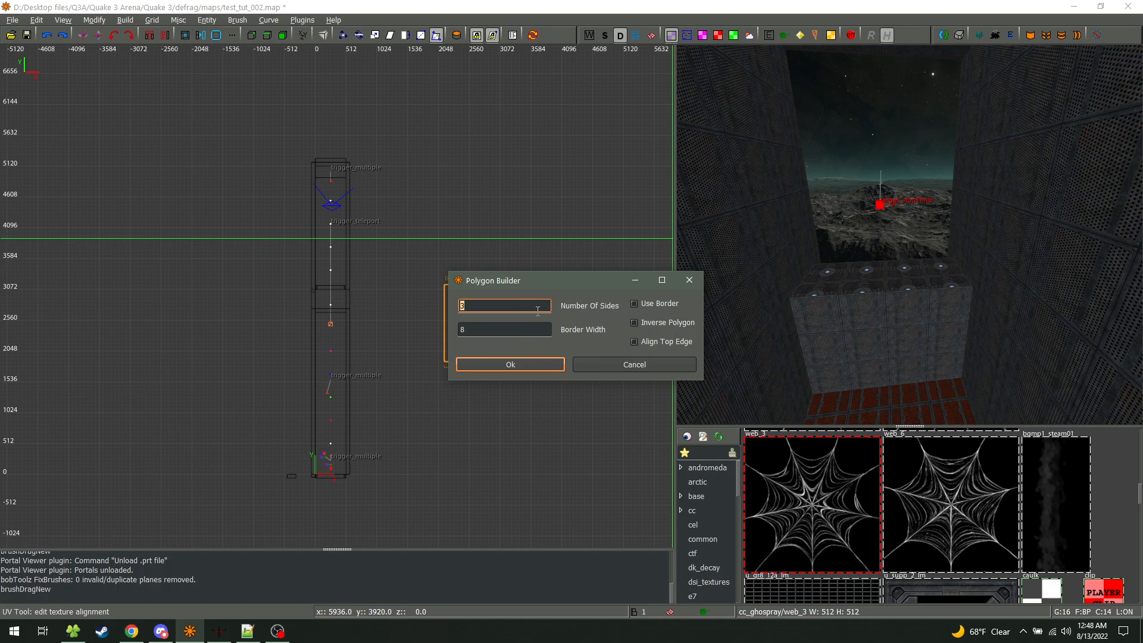
text(15)
key(Tab)
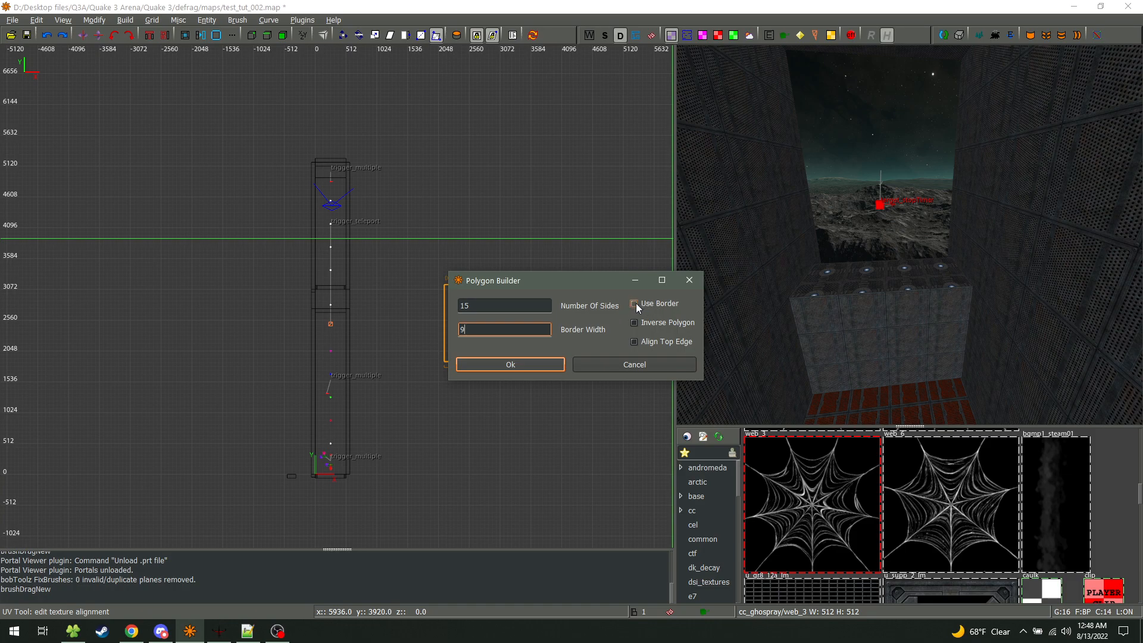
click(635, 323)
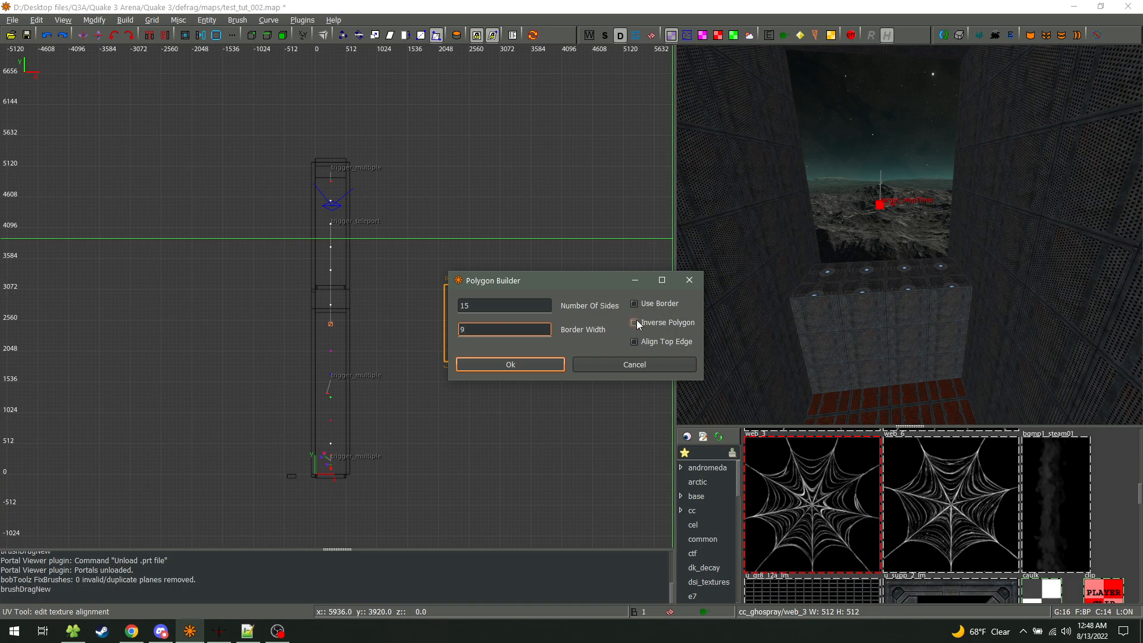
click(526, 372)
Inspect the inverse polygon in 3D, select several of its pieces, and undo the polygon build
scroll(503, 328, up, 1)
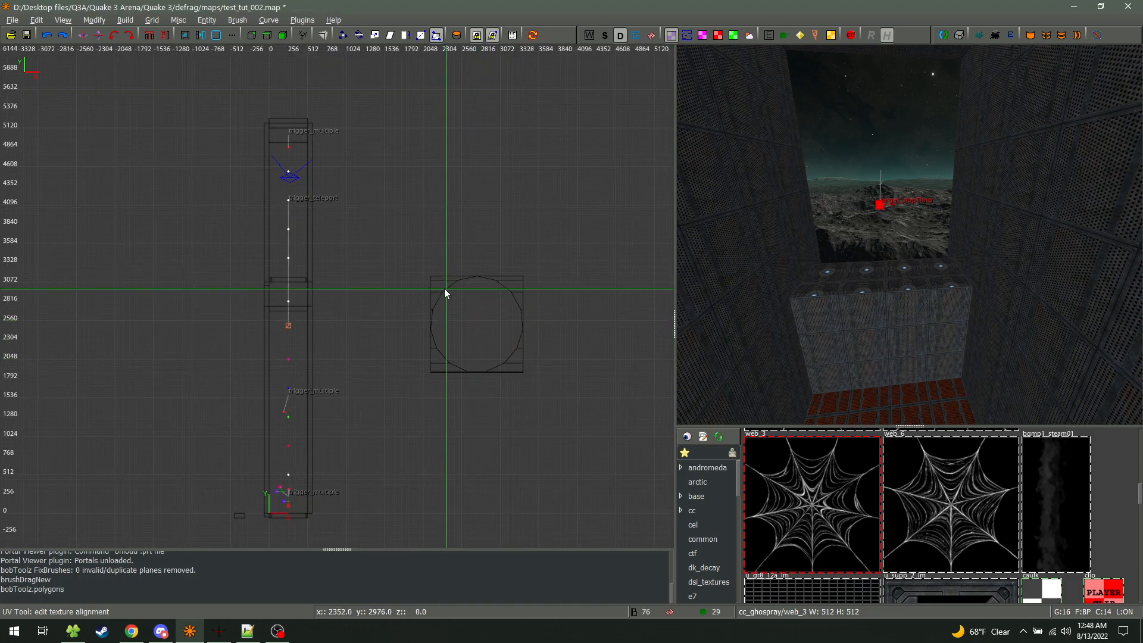
scroll(469, 303, up, 1)
ctrl+middle_click(469, 303)
right_click(819, 255)
key(s)
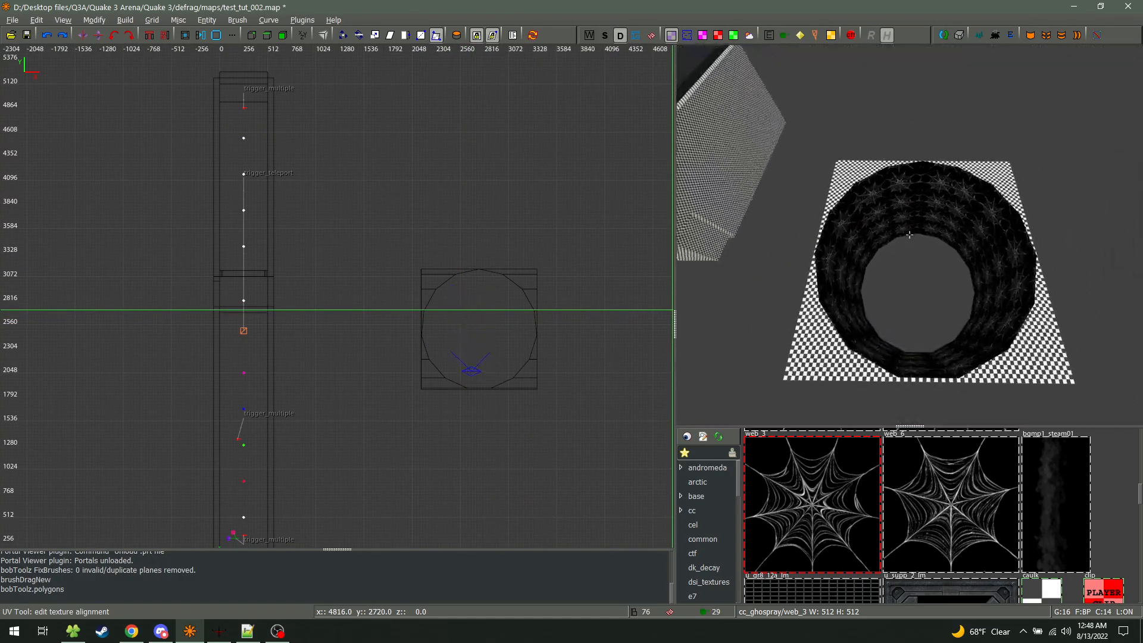
mouse_move(863, 306)
shift+mouse_down()
mouse_move(929, 351)
mouse_move(1028, 242)
mouse_move(945, 176)
shift+mouse_up()
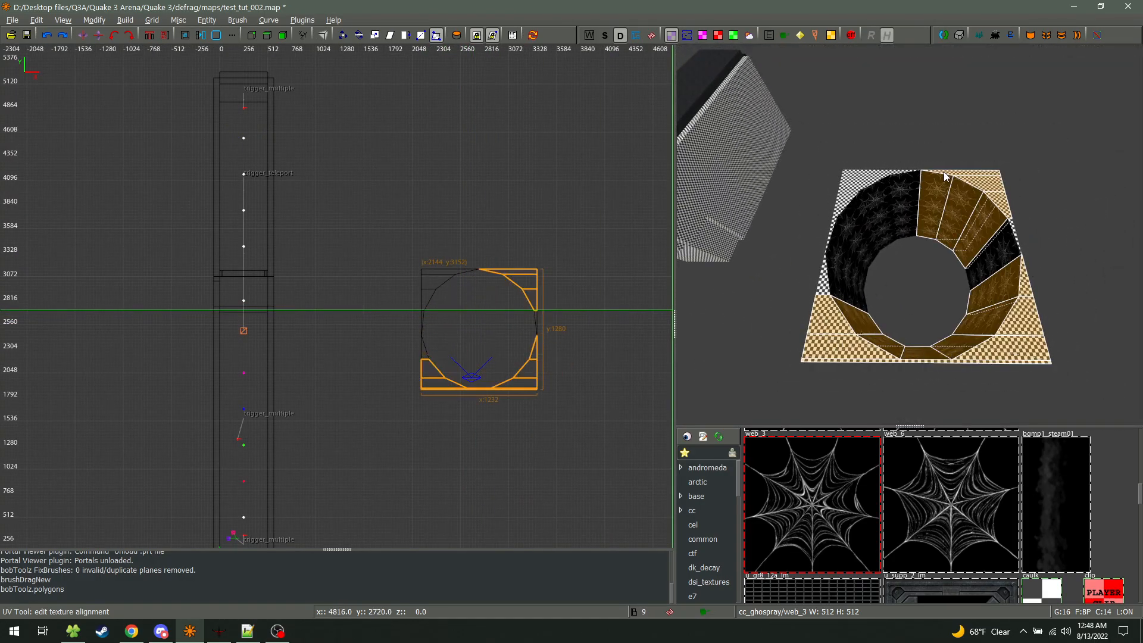
key(ctrl+z)
Select the restored square brush and convert it into a regular polygon with 15 sides and border width 9
click(1077, 35)
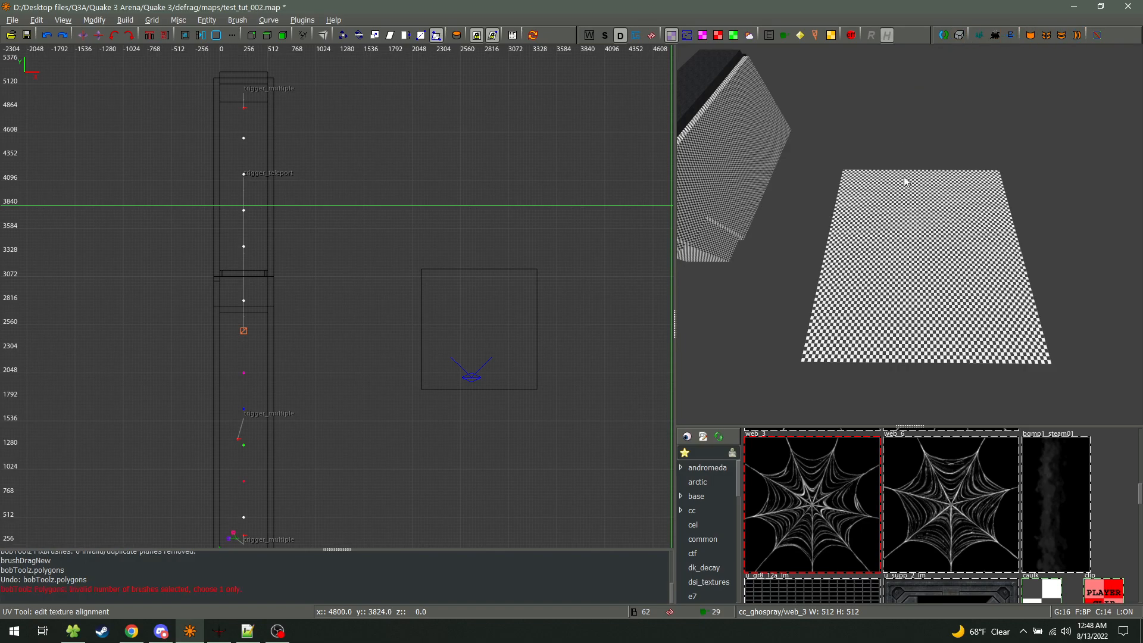
click(959, 36)
shift+click(948, 197)
click(959, 36)
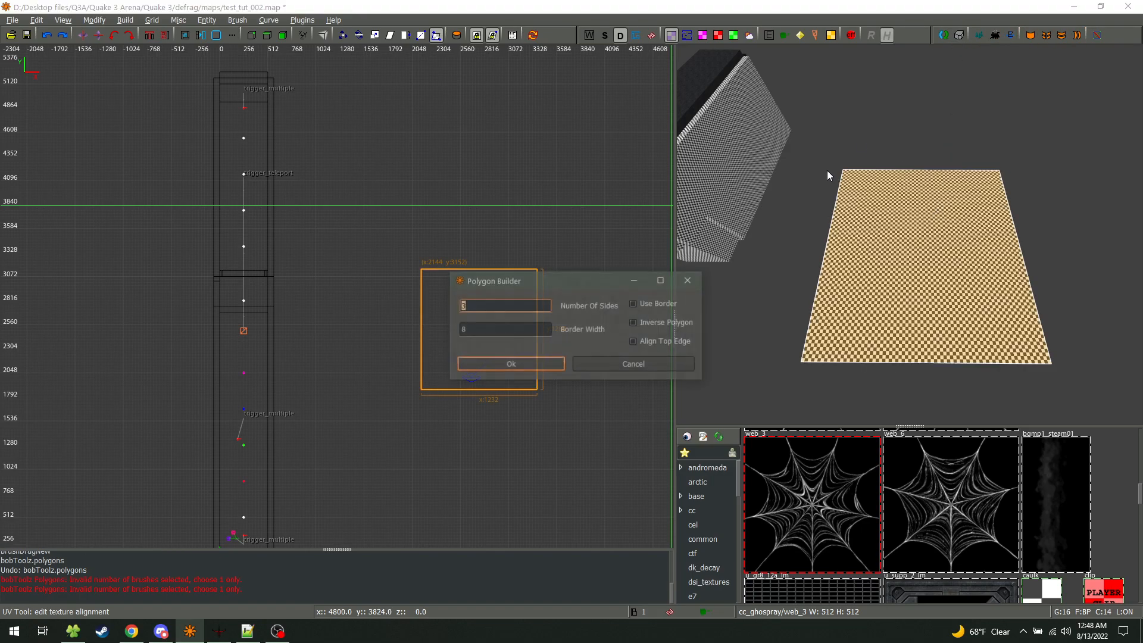
text(15)
key(Tab)
text(9)
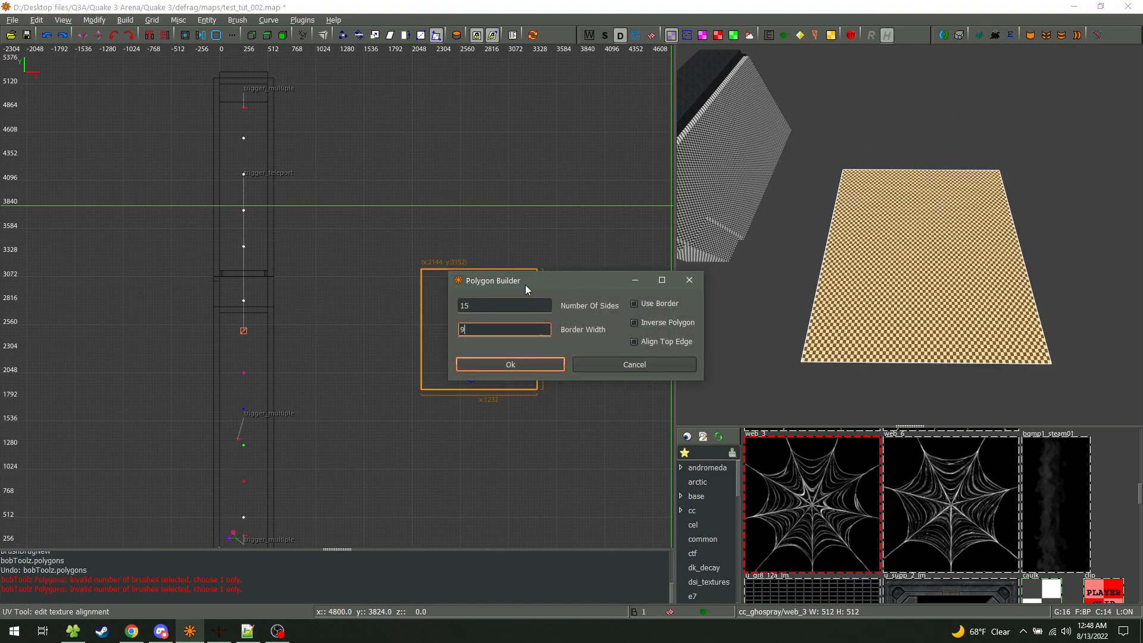
click(528, 365)
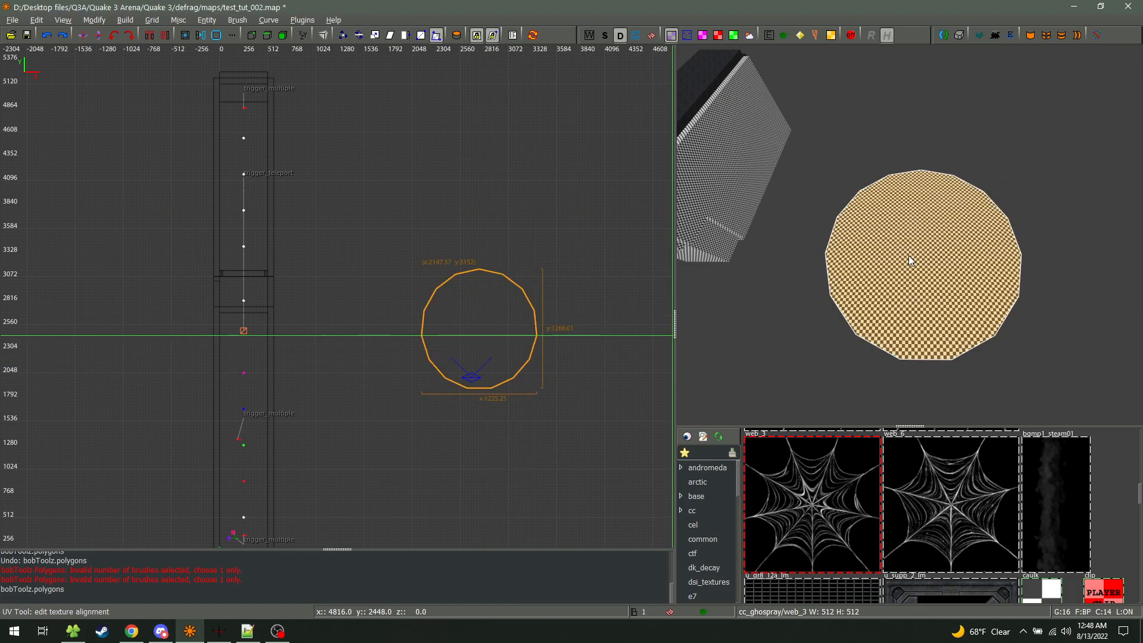
Examine the 15-sided brush from the side in 3D, and try the bobToolz FlipTerrain tool on it
right_click(908, 260)
key(w)
key(a)
key(s)
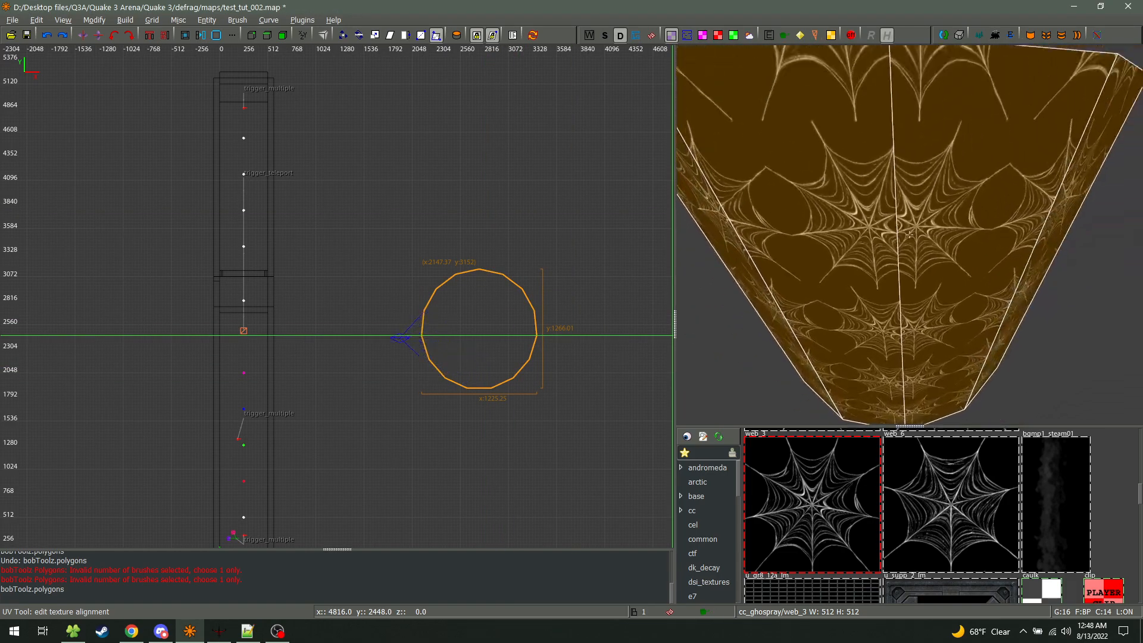
key(s)
key(d)
right_click(910, 236)
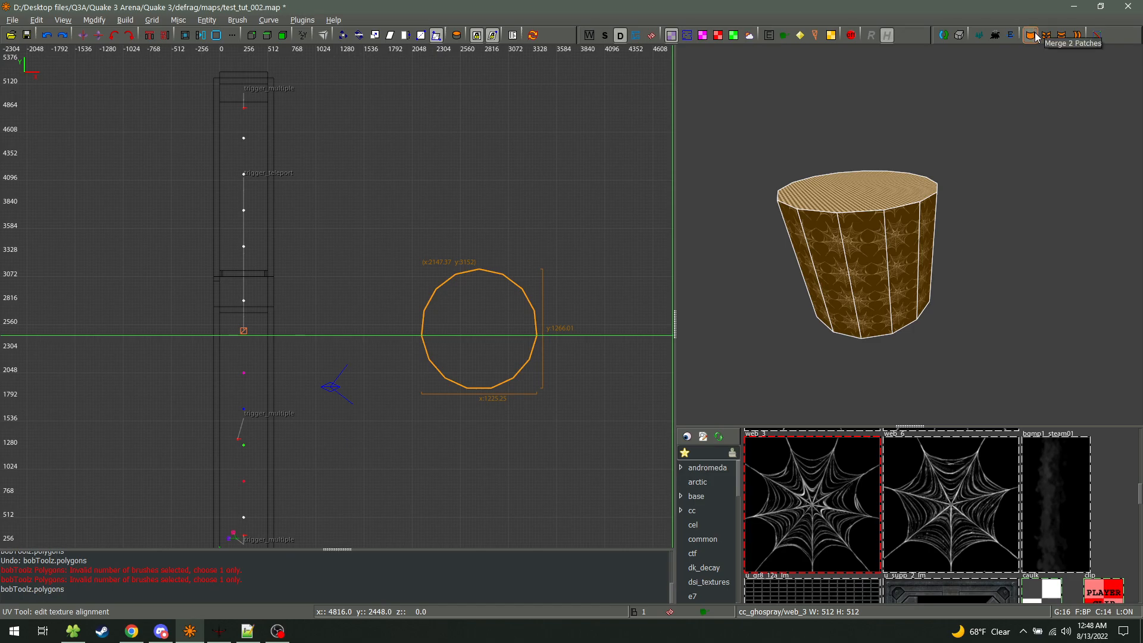
click(1099, 37)
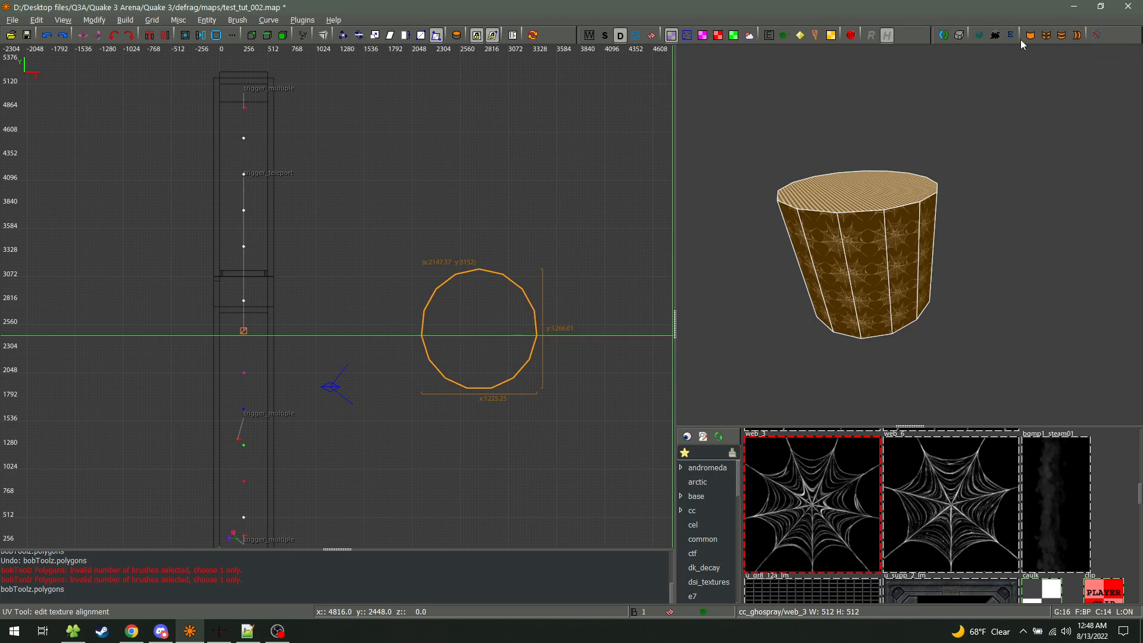
click(1097, 37)
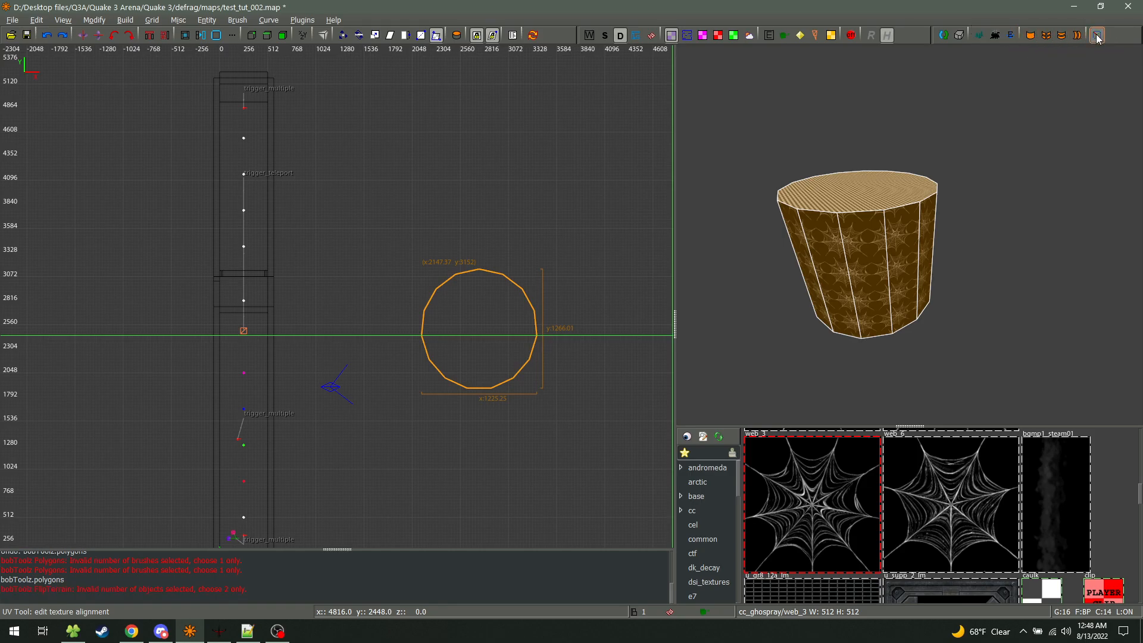